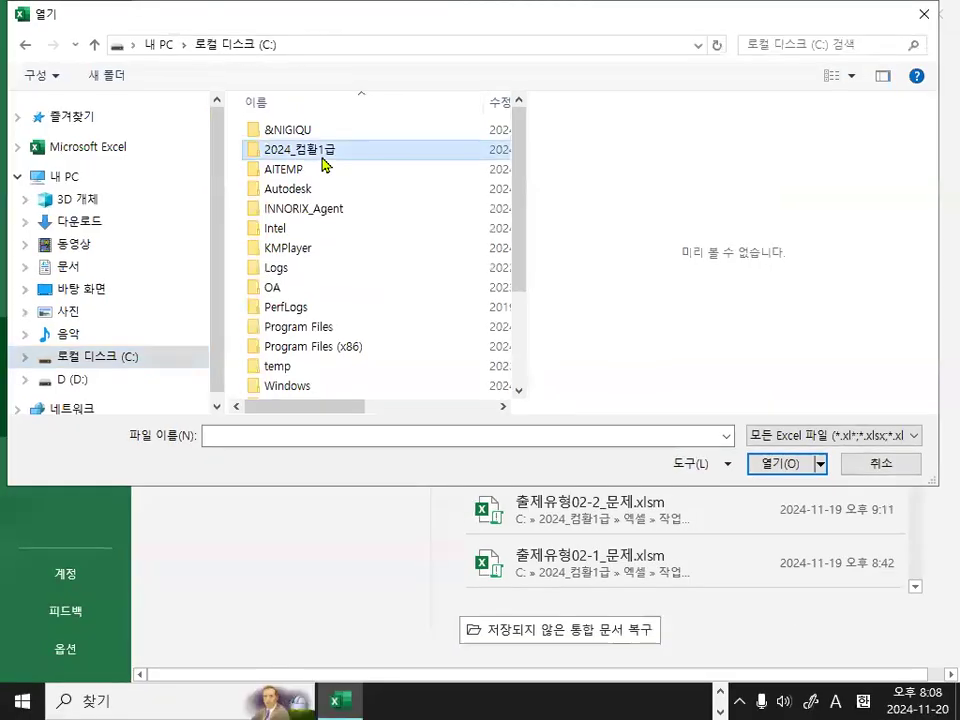
Open the workbook 출제유형02-5_문제.xlsm from the 2024_컴활1급 > 엑셀 > 작업파일 > 4장_출제유형02 folder on drive C.
double_click(355, 165)
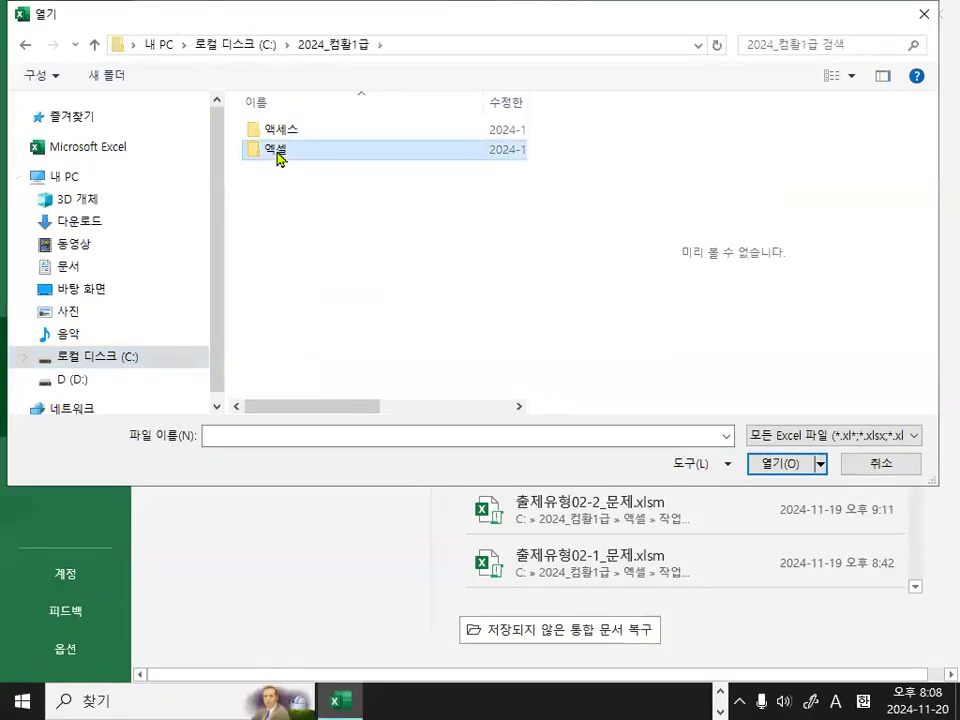
double_click(289, 160)
double_click(298, 152)
scroll(293, 375, down, 2)
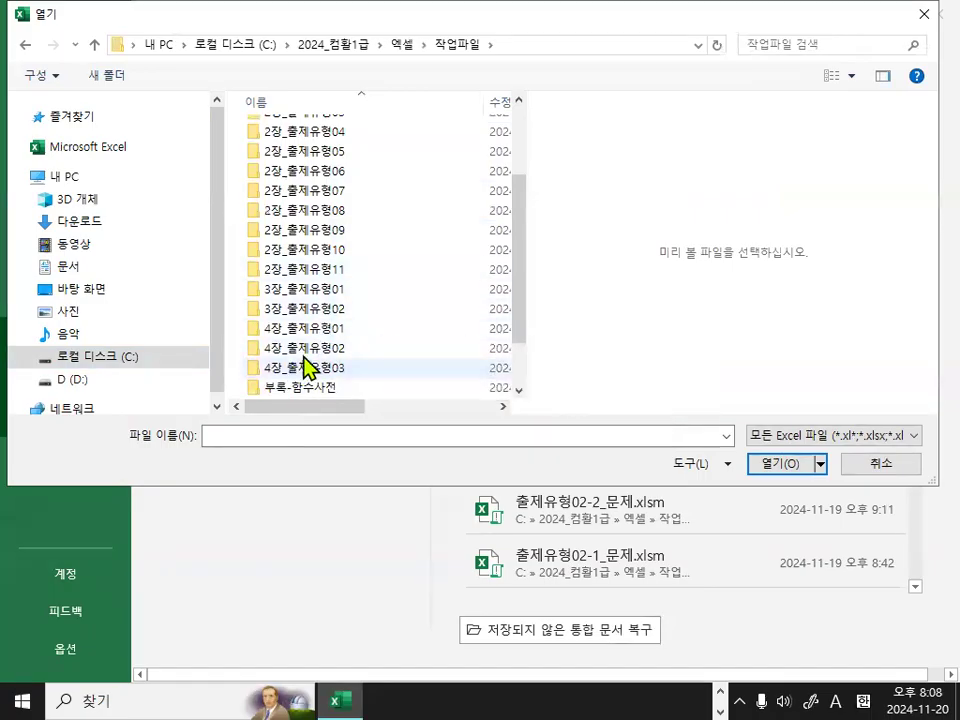
click(313, 346)
double_click(313, 350)
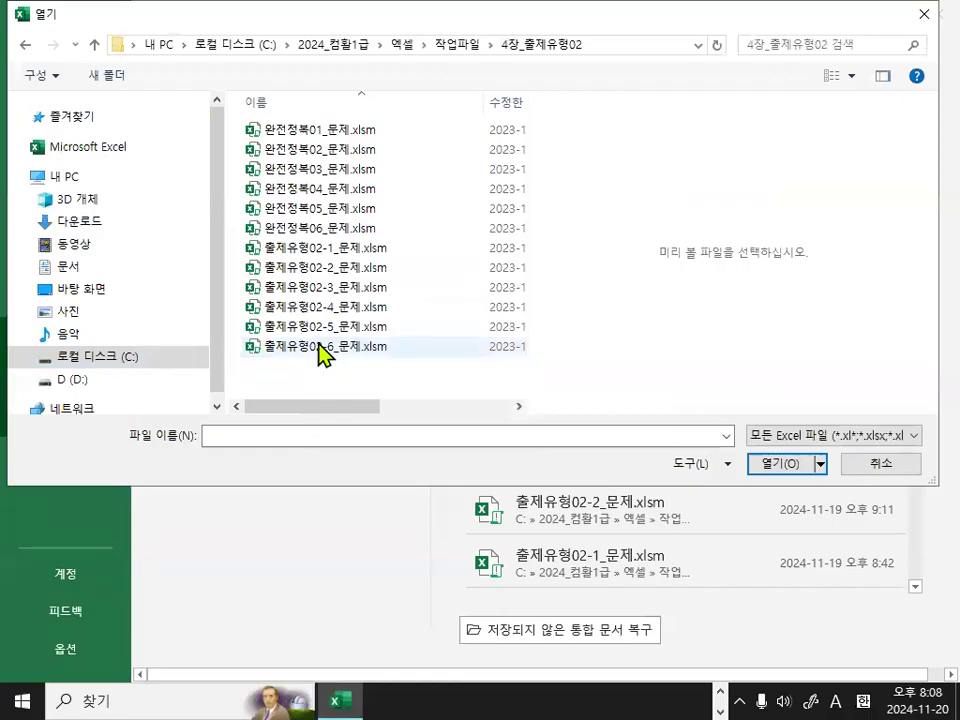
click(323, 331)
double_click(323, 331)
click(693, 342)
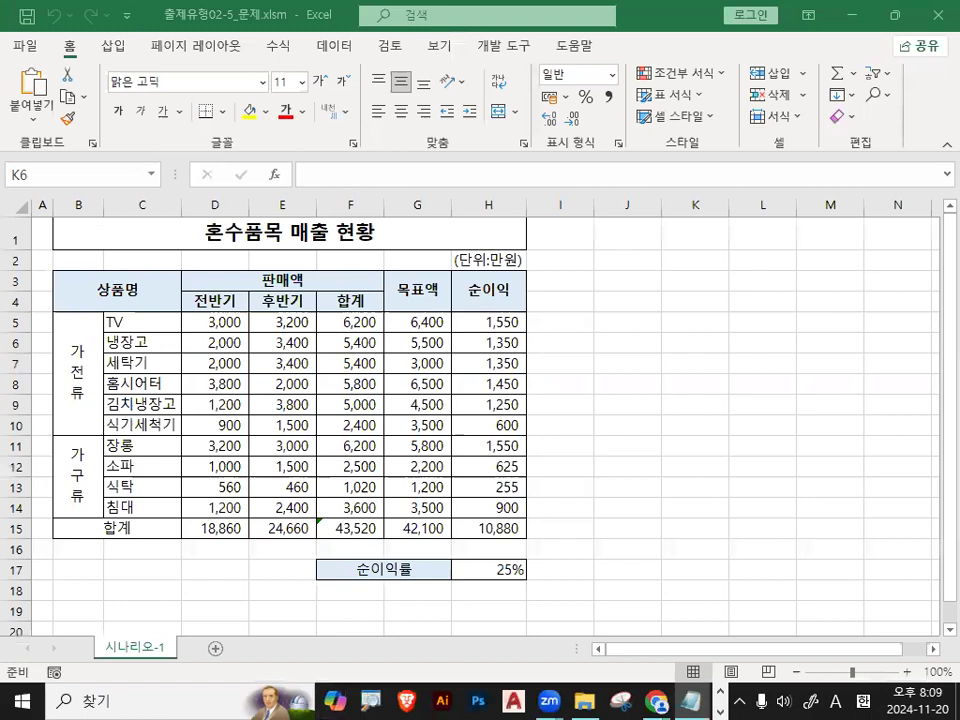
Switch to the lesson notes in Notepad and arrange the window so the full text lines are in view.
click(691, 701)
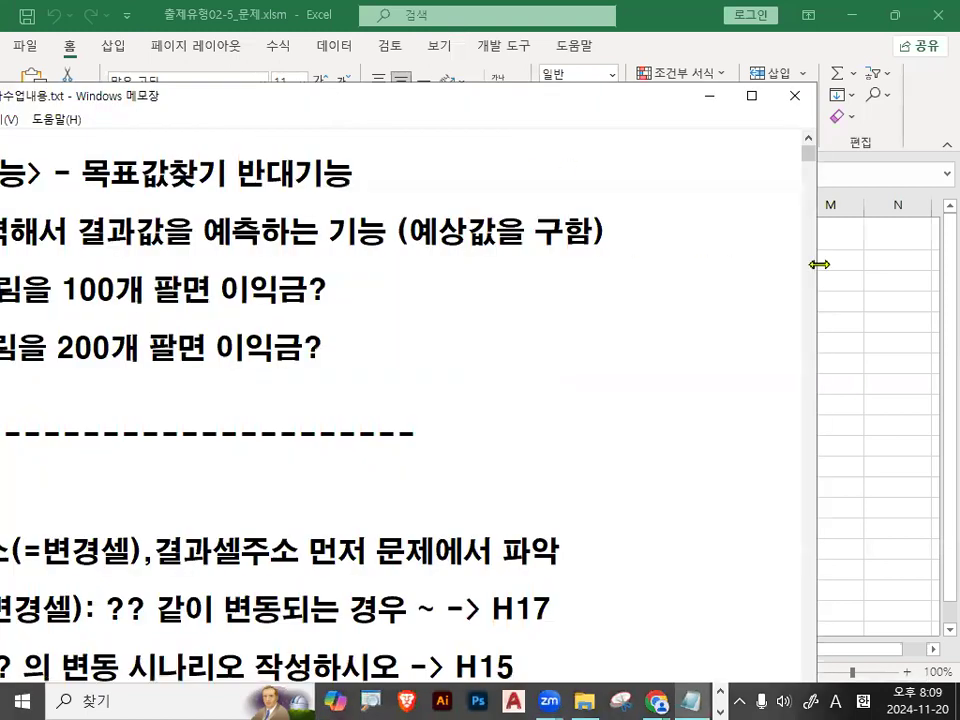
drag(819, 264, 680, 264)
drag(190, 103, 372, 30)
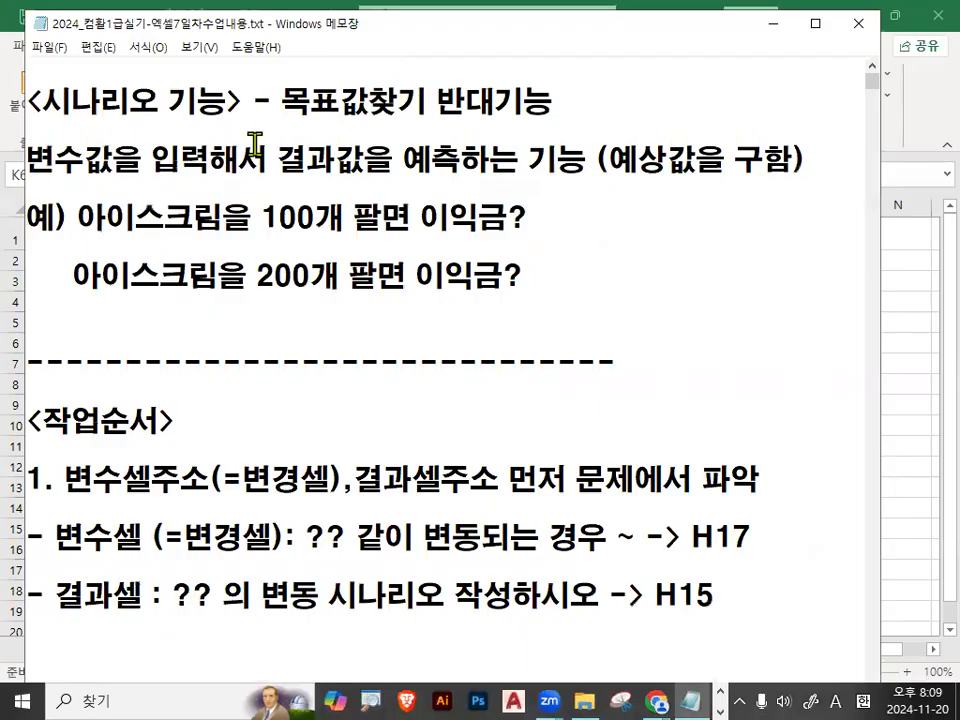
Read the notes' definition of the scenario function and how it contrasts with goal seek.
drag(299, 101, 606, 96)
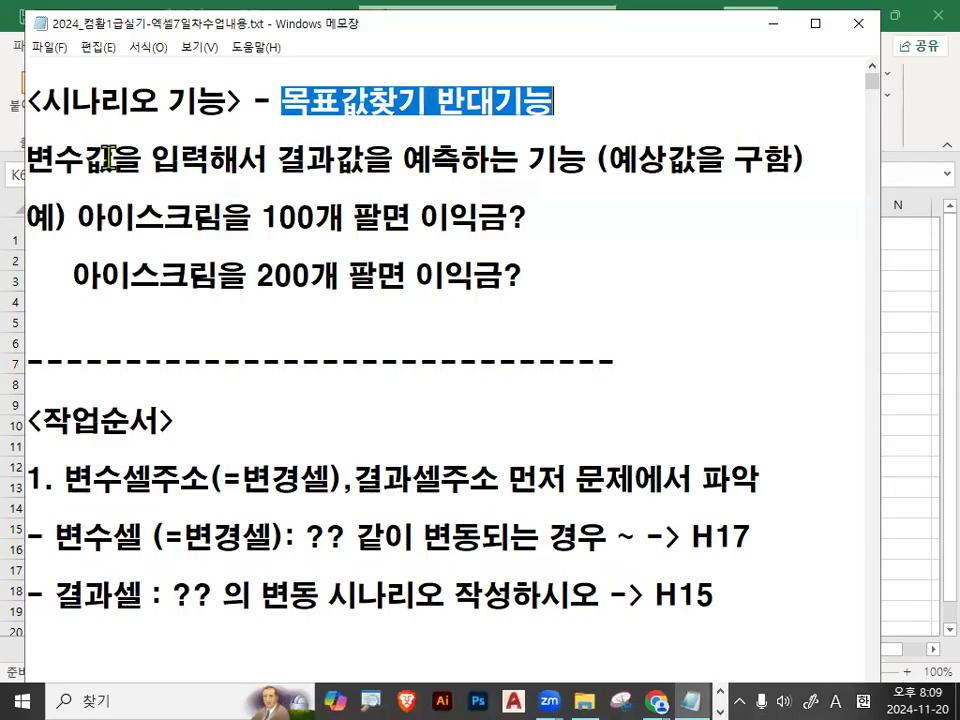
drag(25, 160, 205, 165)
drag(268, 161, 808, 160)
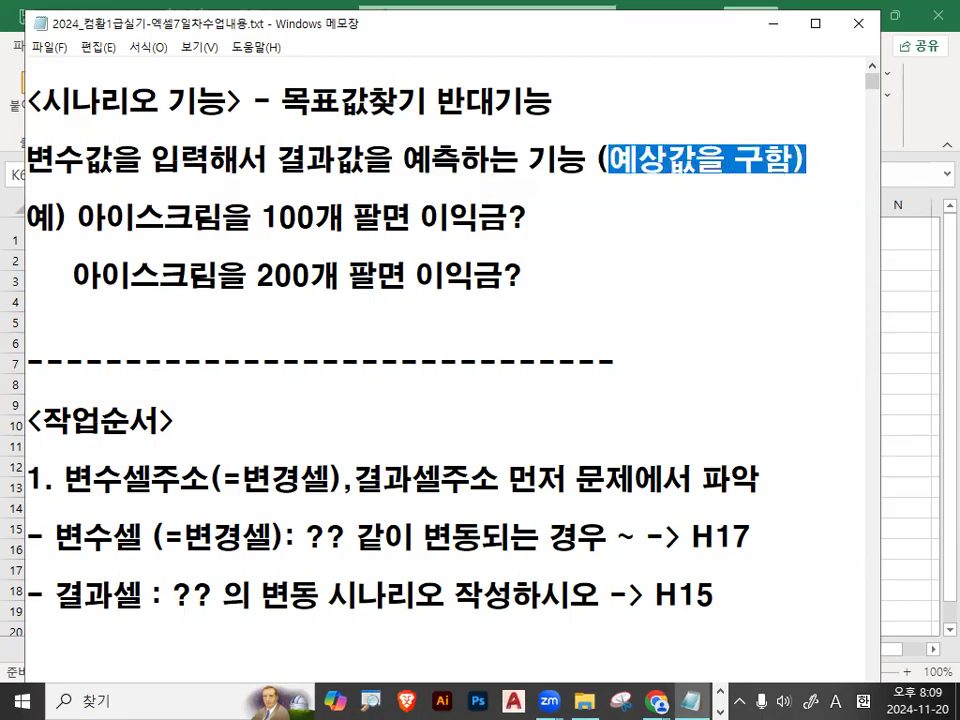
drag(272, 100, 416, 103)
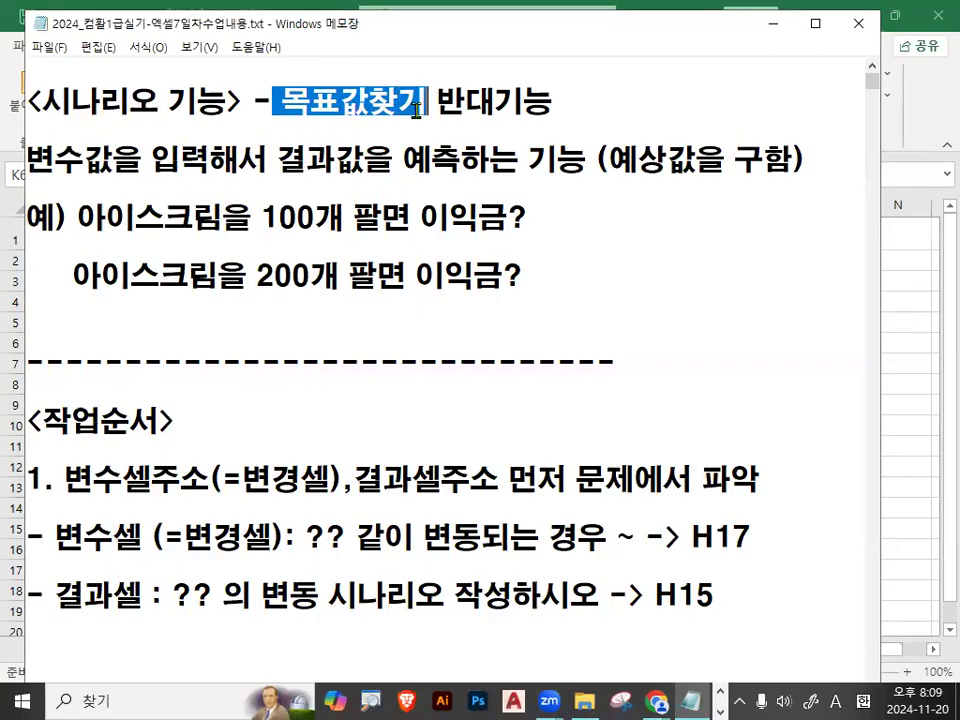
drag(24, 158, 113, 160)
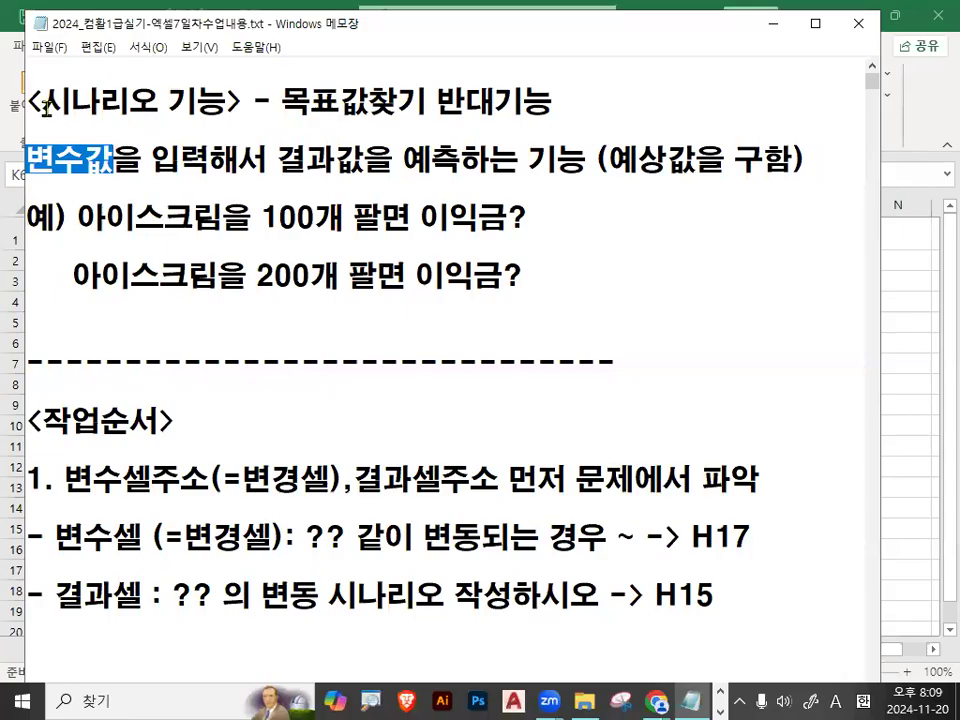
drag(281, 160, 465, 160)
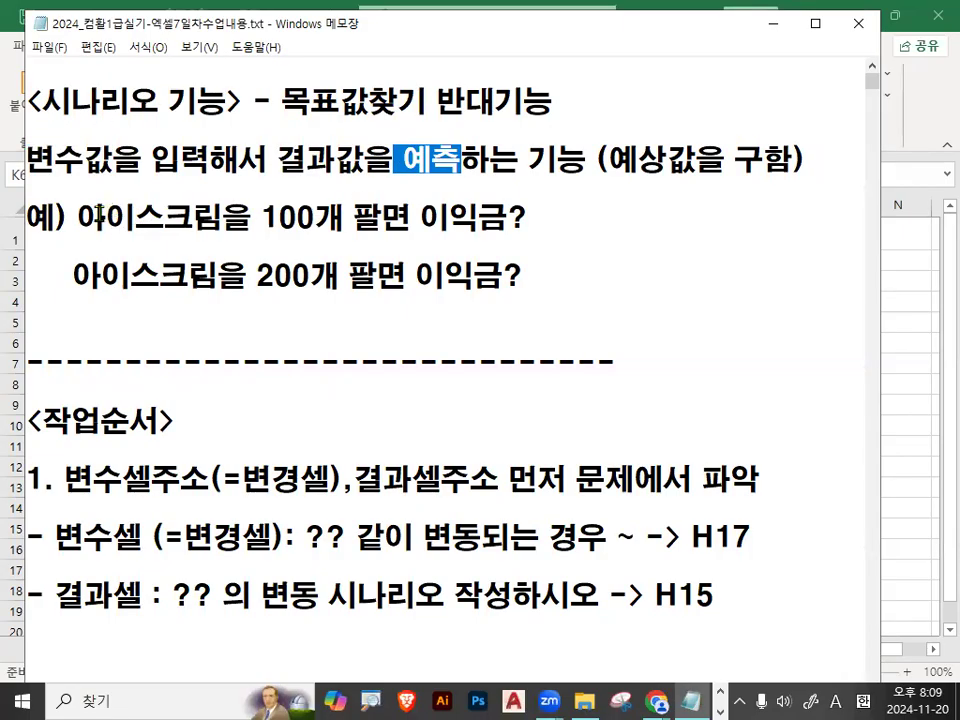
Replace 아이스크림 with 호빵 in the first example line about selling 100 units.
drag(77, 218, 214, 220)
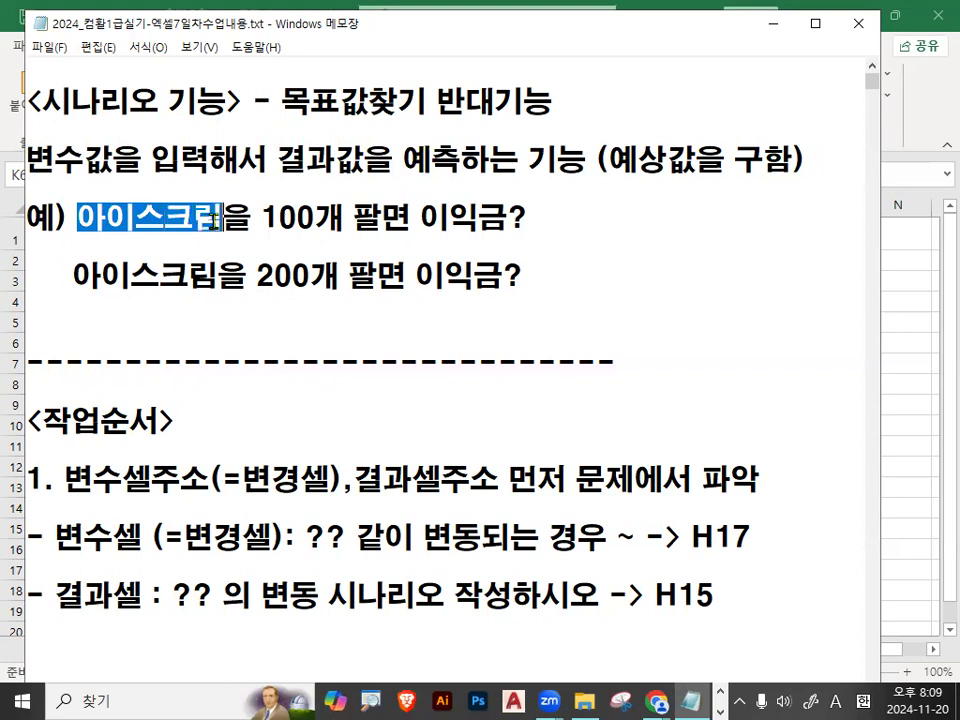
text(gh)
key(BackSpace)
key(BackSpace)
key(Hangul)
text(호빵)
key(Right)
key(Right)
key(Right)
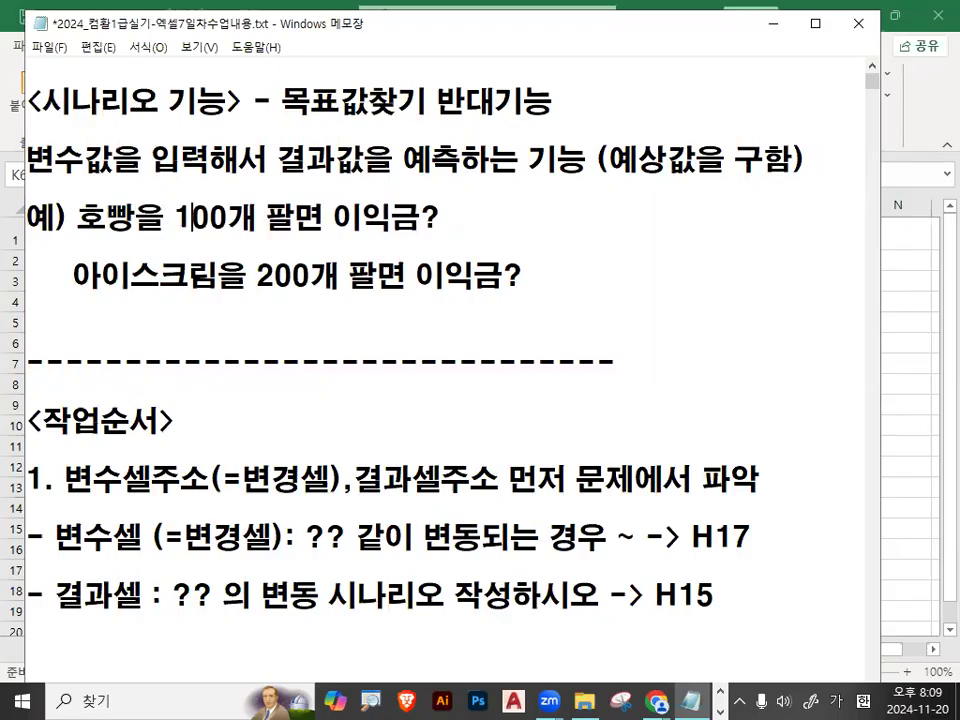
Replace 아이스크림 with 호빵ㄹ in the second example line about selling 200 units.
mouse_move(330, 217)
mouse_down()
mouse_move(424, 216)
mouse_move(380, 229)
mouse_move(430, 214)
mouse_up()
drag(73, 276, 221, 276)
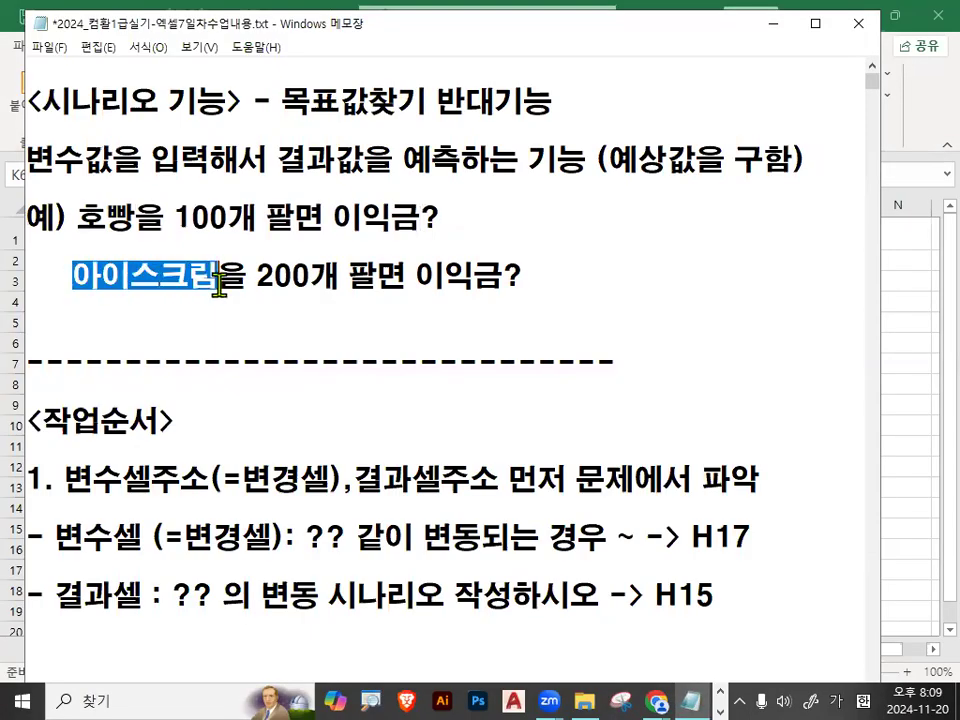
text(호빵ㄹ)
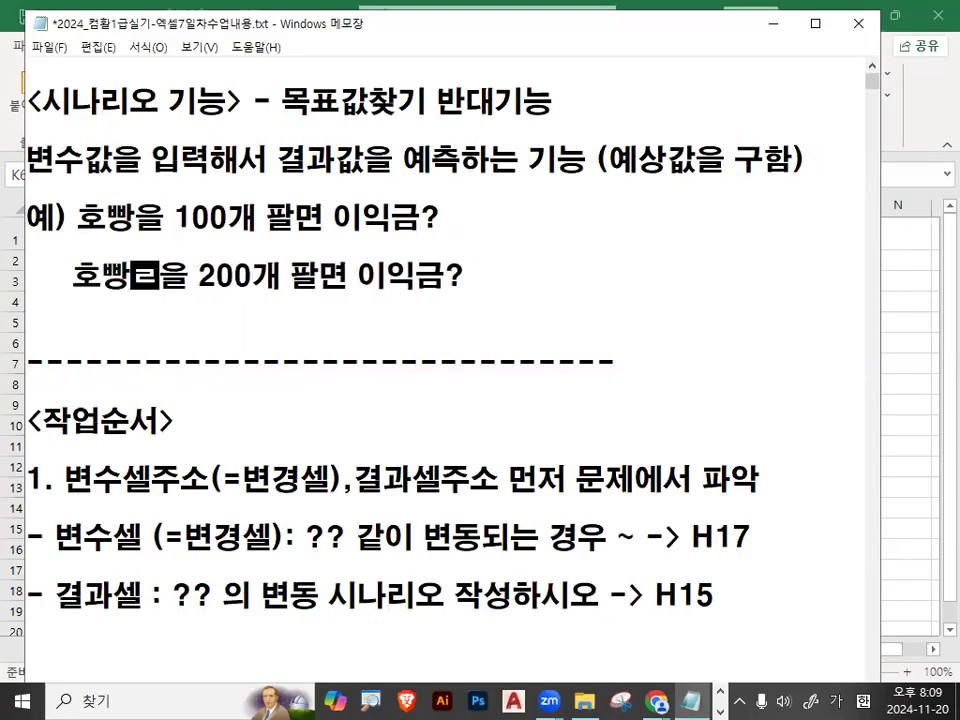
Compare the profit questions in the two example lines with the scenario function heading.
drag(367, 277, 437, 286)
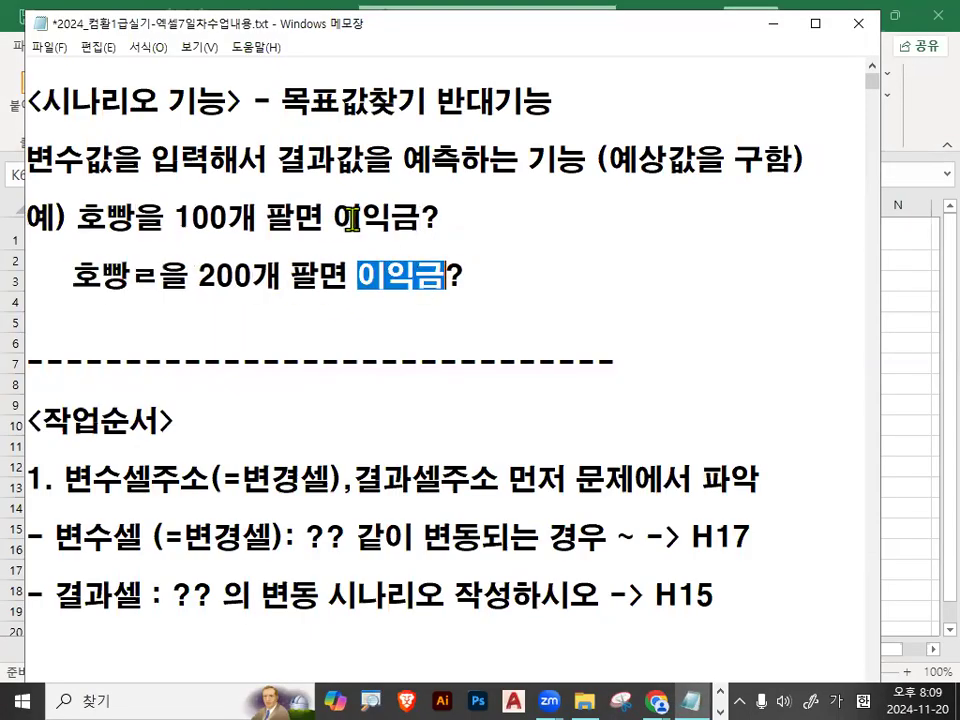
drag(353, 217, 444, 212)
drag(369, 273, 462, 276)
drag(355, 216, 444, 212)
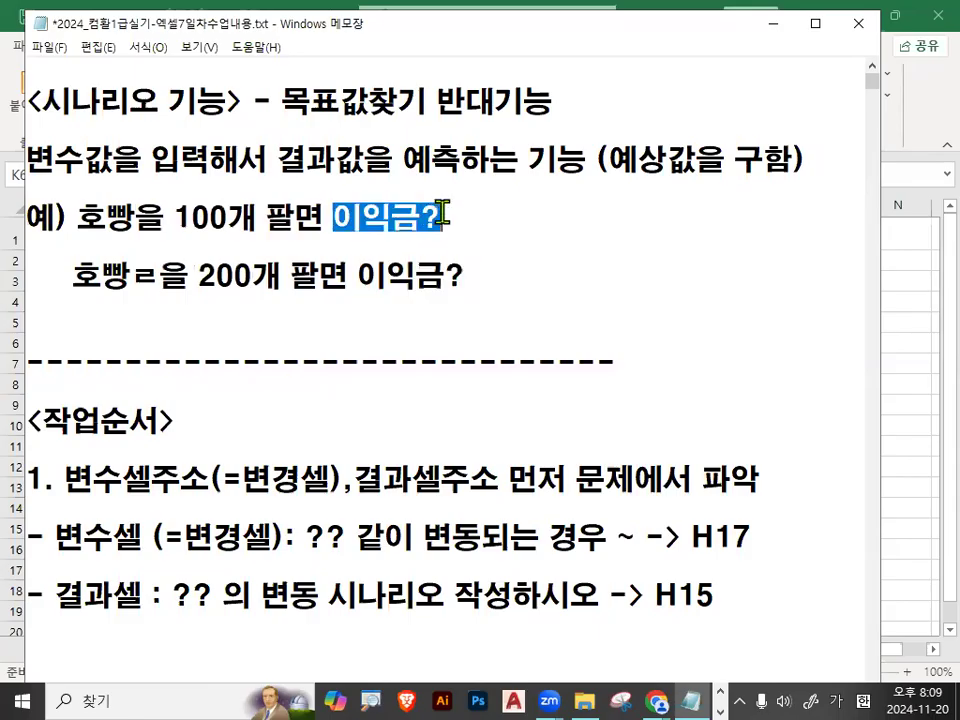
drag(40, 100, 138, 104)
click(156, 200)
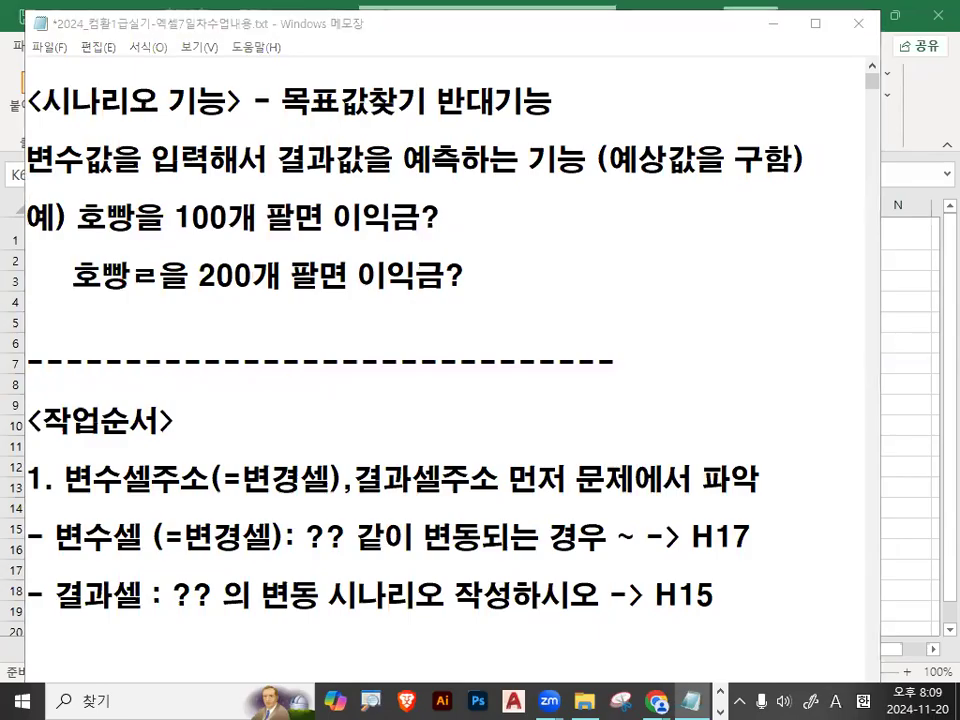
Read item 1 of the work procedure about identifying the variable cell and result cell addresses first.
scroll(86, 467, down, 1)
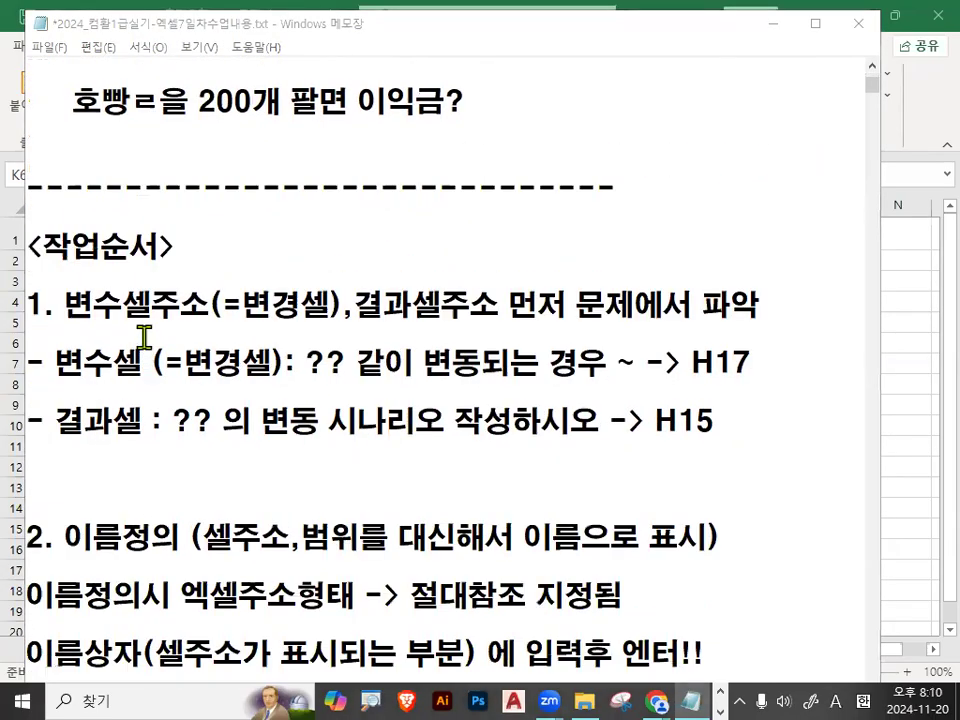
drag(64, 306, 199, 306)
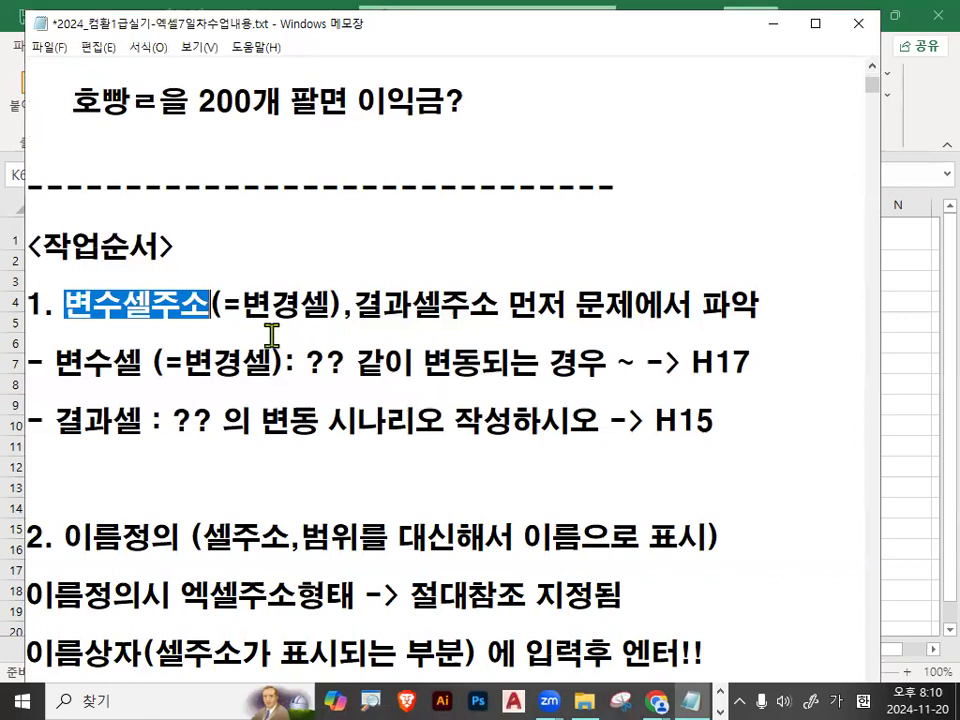
drag(251, 313, 320, 312)
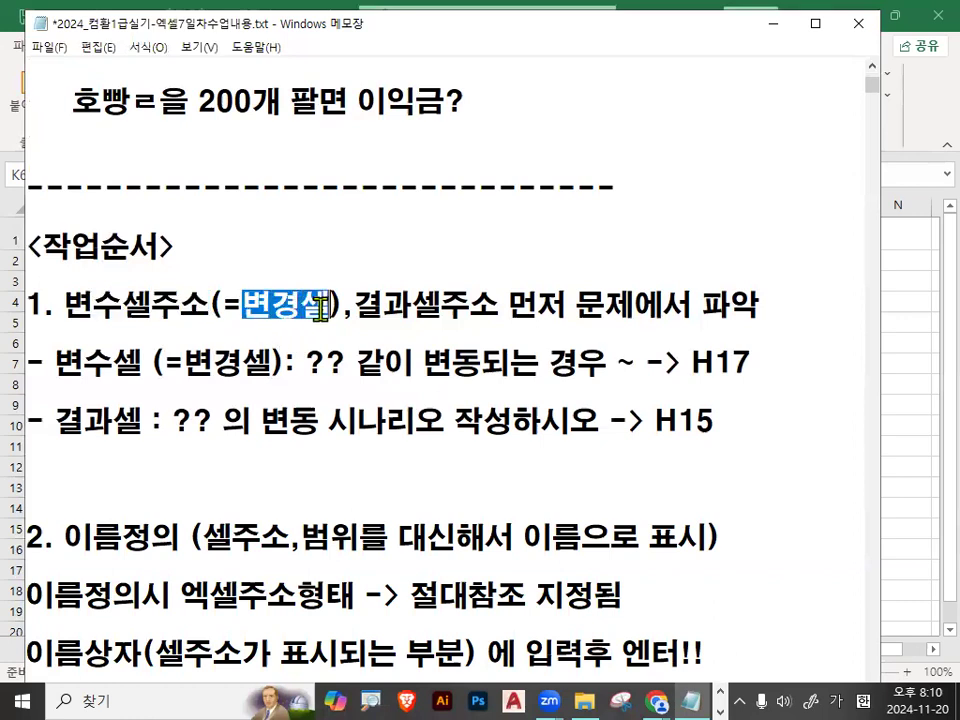
drag(66, 305, 490, 306)
drag(66, 305, 493, 306)
click(446, 300)
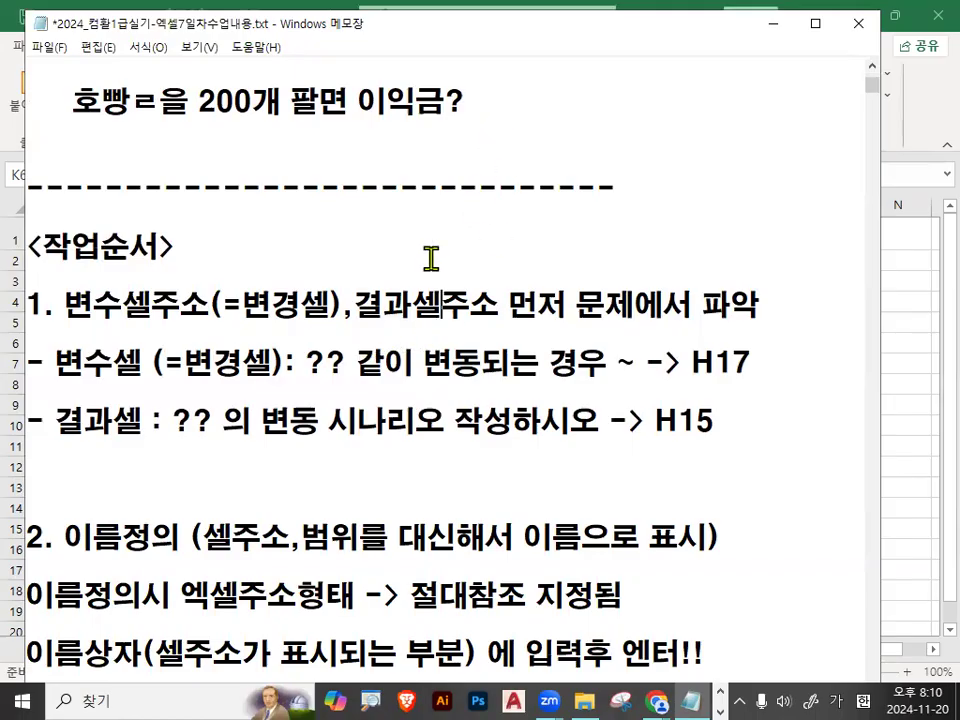
Switch to the Excel workbook and select the net profit rate value in cell H17.
click(772, 23)
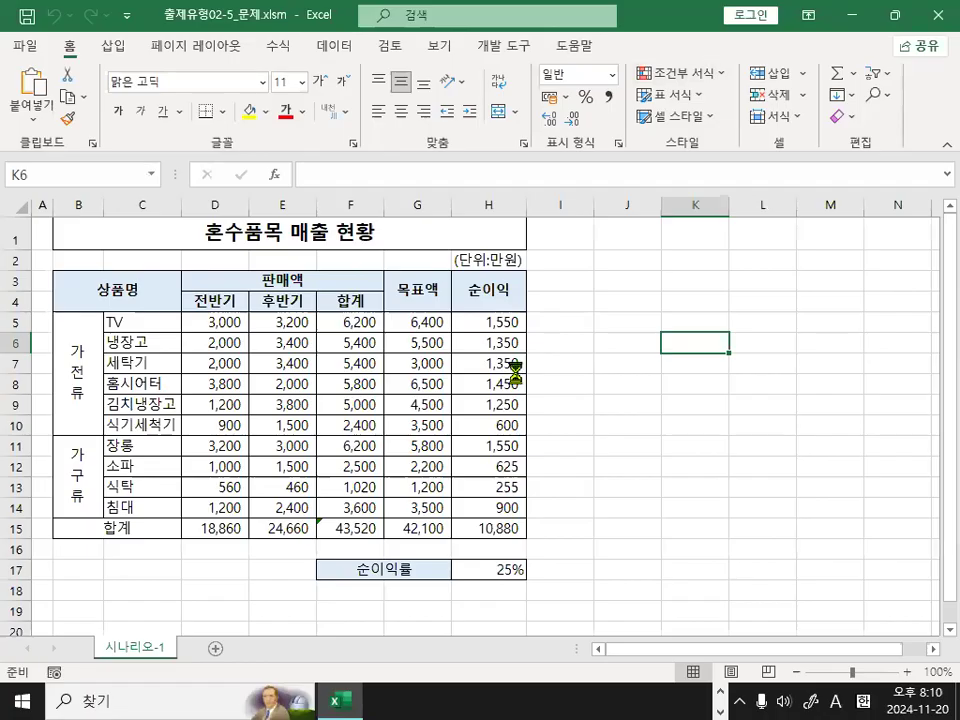
scroll(530, 390, up, 3)
click(625, 457)
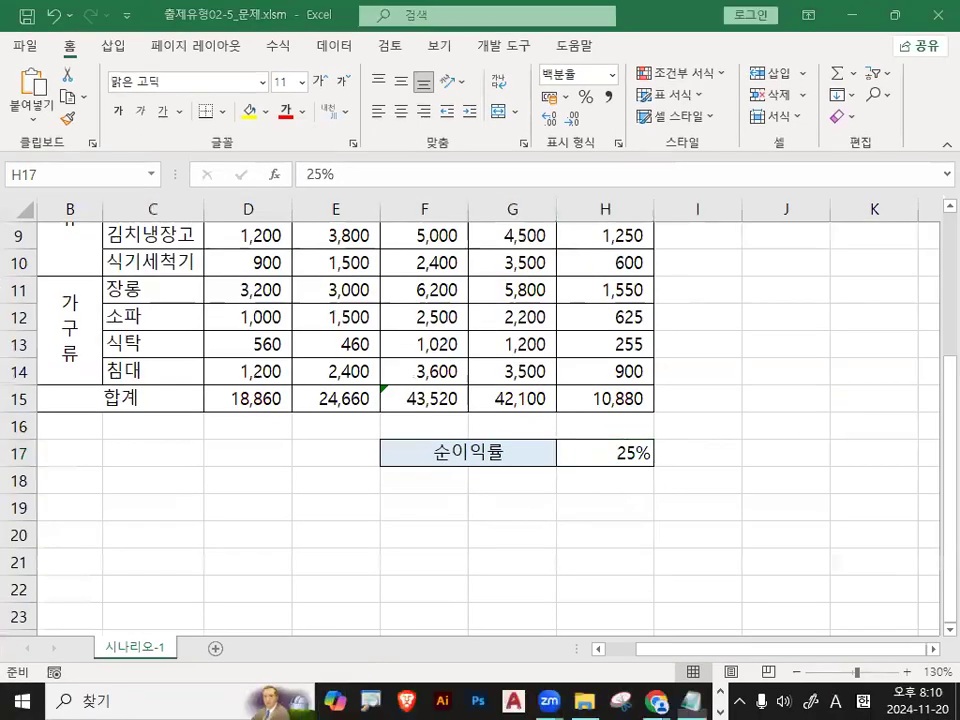
Switch back to the Notepad notes and examine the rule for identifying the variable cell and its address.
key(alt+Tab)
drag(413, 362, 561, 362)
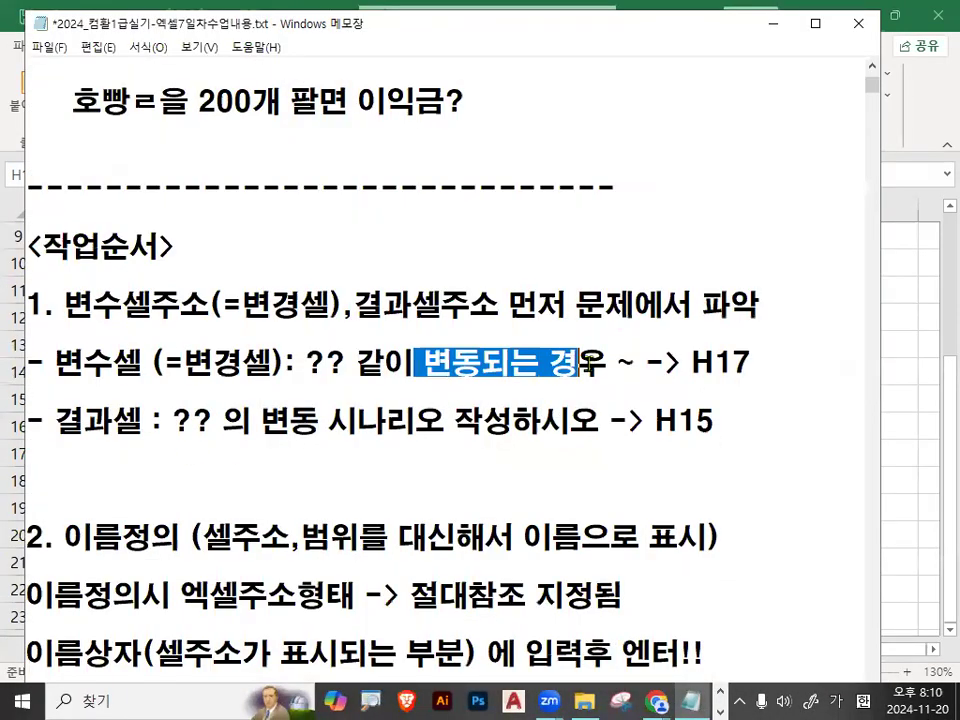
drag(307, 362, 355, 362)
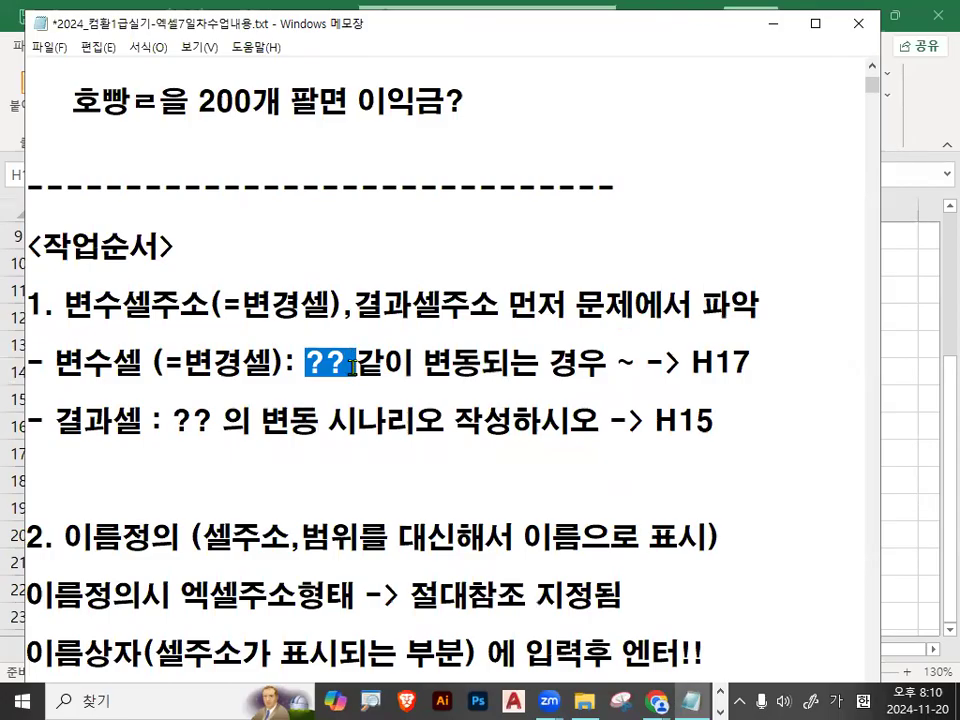
drag(364, 341, 343, 357)
drag(418, 362, 462, 362)
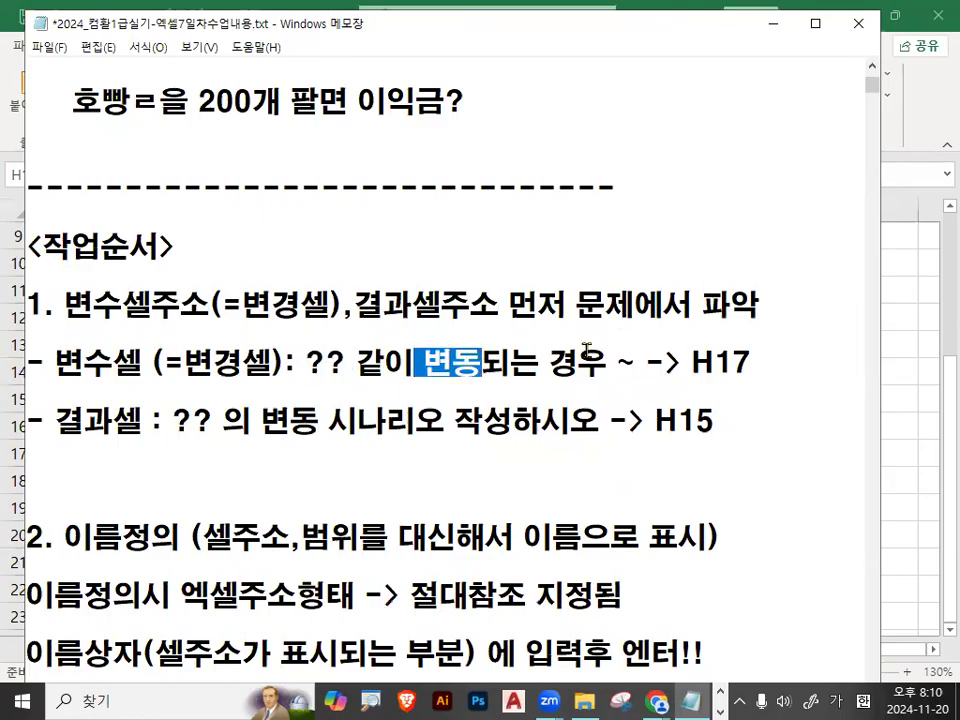
drag(690, 362, 756, 361)
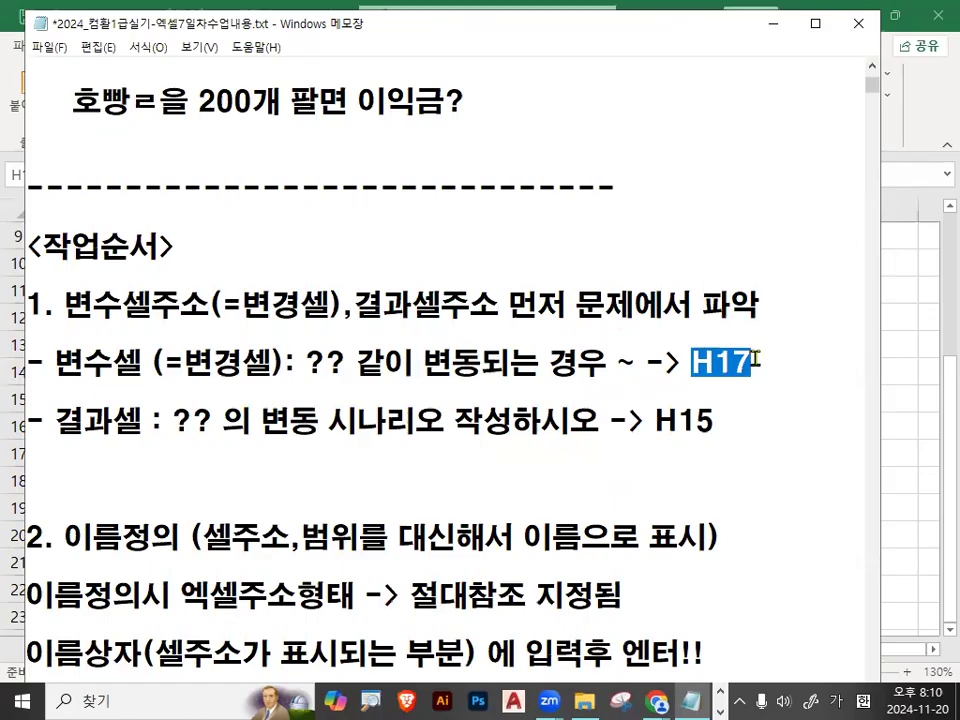
click(692, 362)
drag(692, 362, 772, 365)
Examine the notes' rule for identifying the result cell from the scenario-writing phrase in the problem.
drag(328, 420, 507, 428)
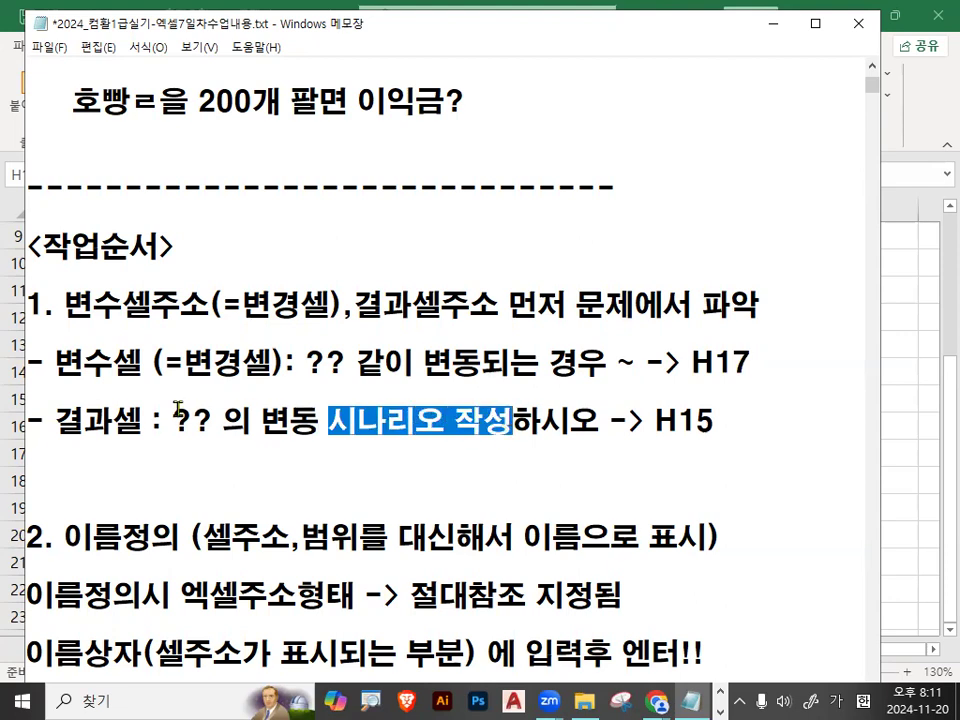
drag(175, 420, 210, 420)
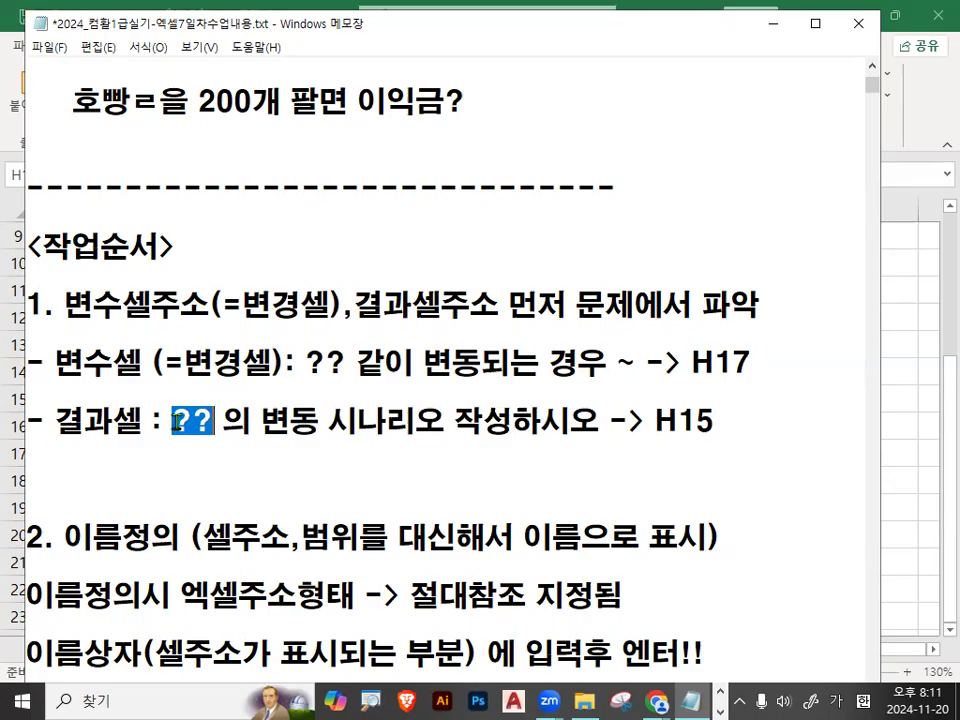
drag(173, 421, 598, 420)
drag(173, 420, 212, 420)
Return to the Excel sheet and check the total net profit in H15 against the net profit rate in H17.
click(774, 23)
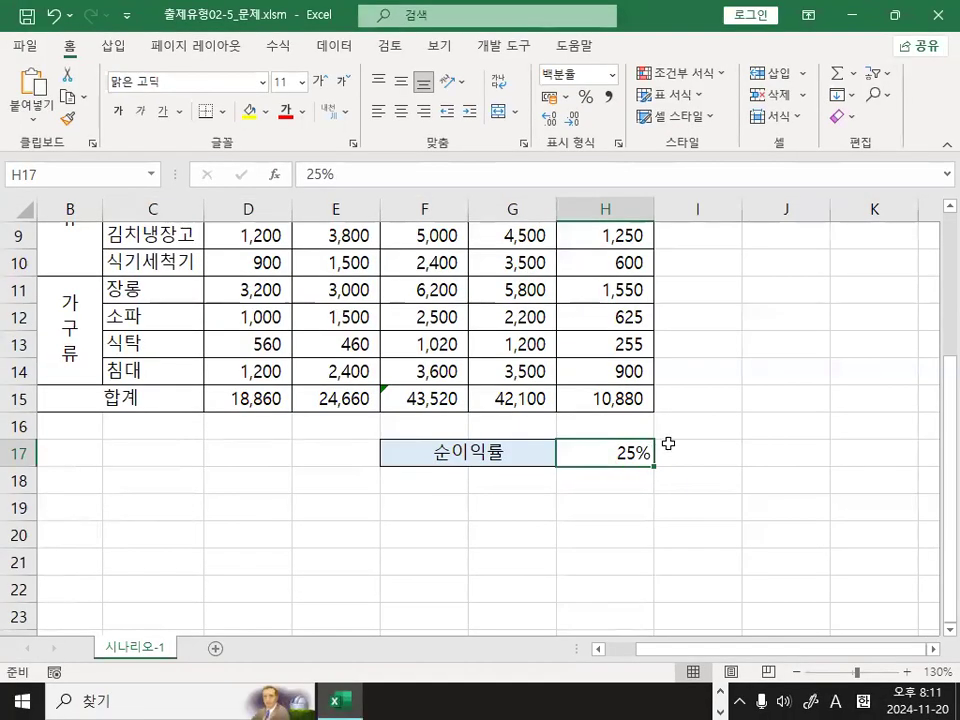
scroll(595, 507, up, 1)
click(616, 470)
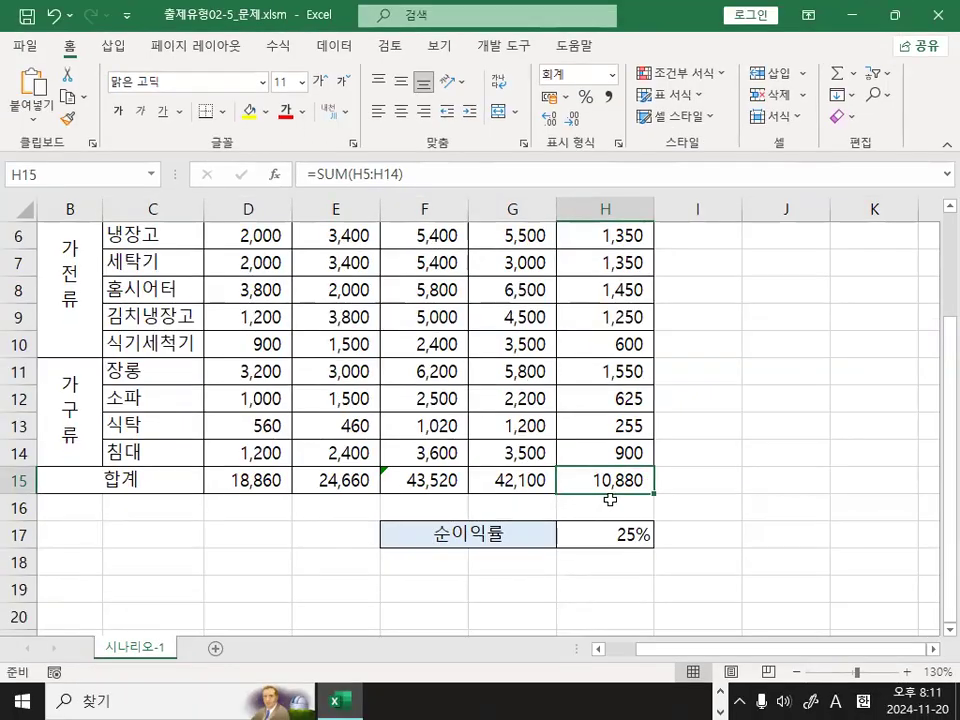
click(613, 525)
click(616, 480)
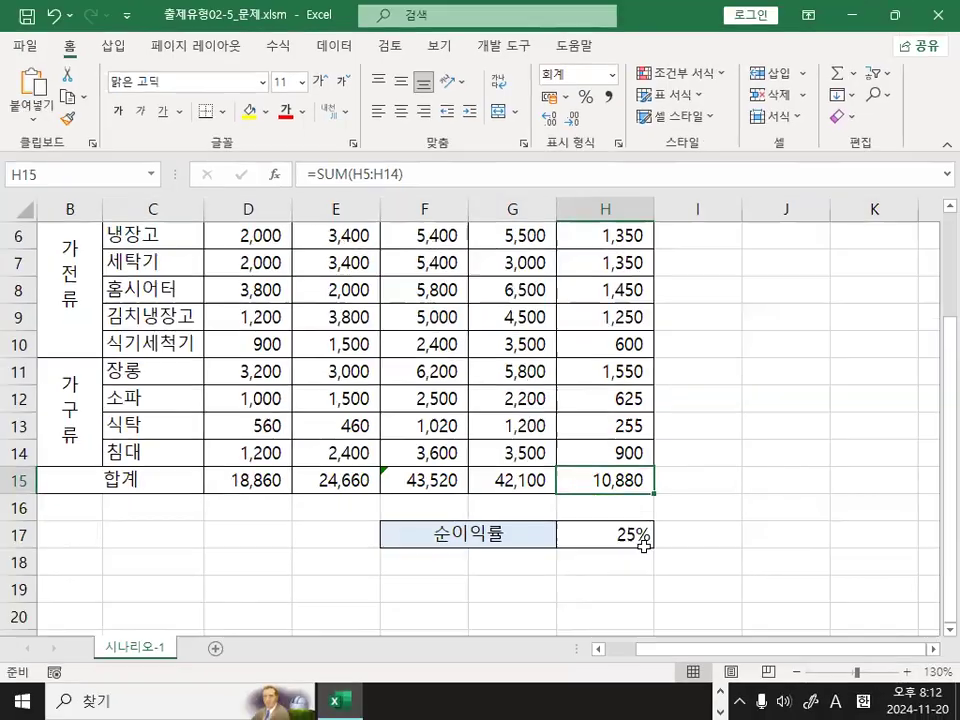
click(648, 586)
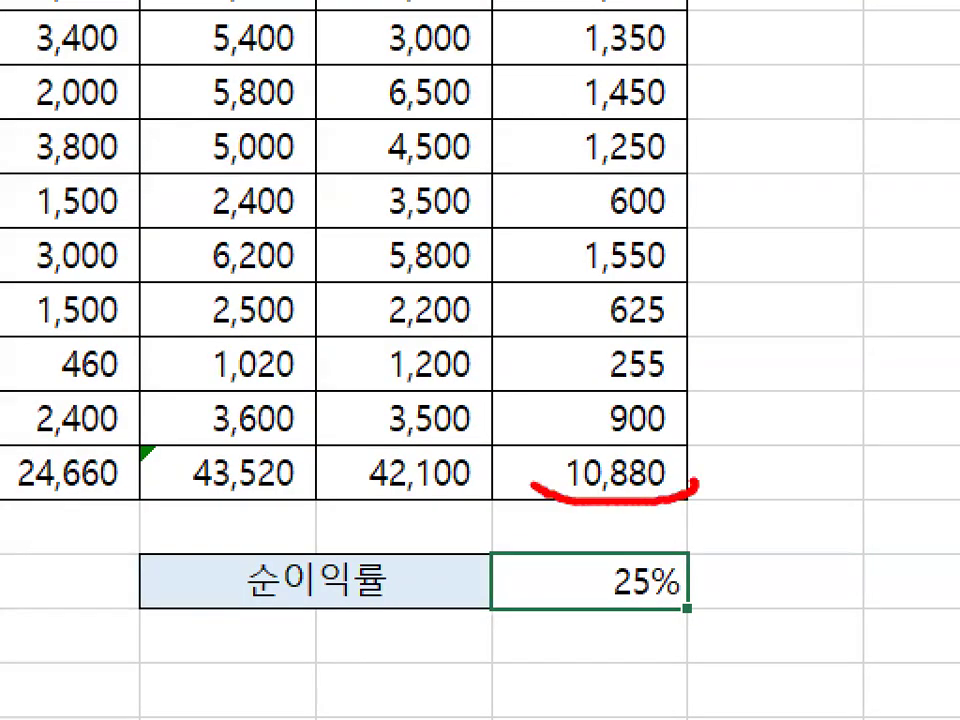
drag(621, 437, 718, 315)
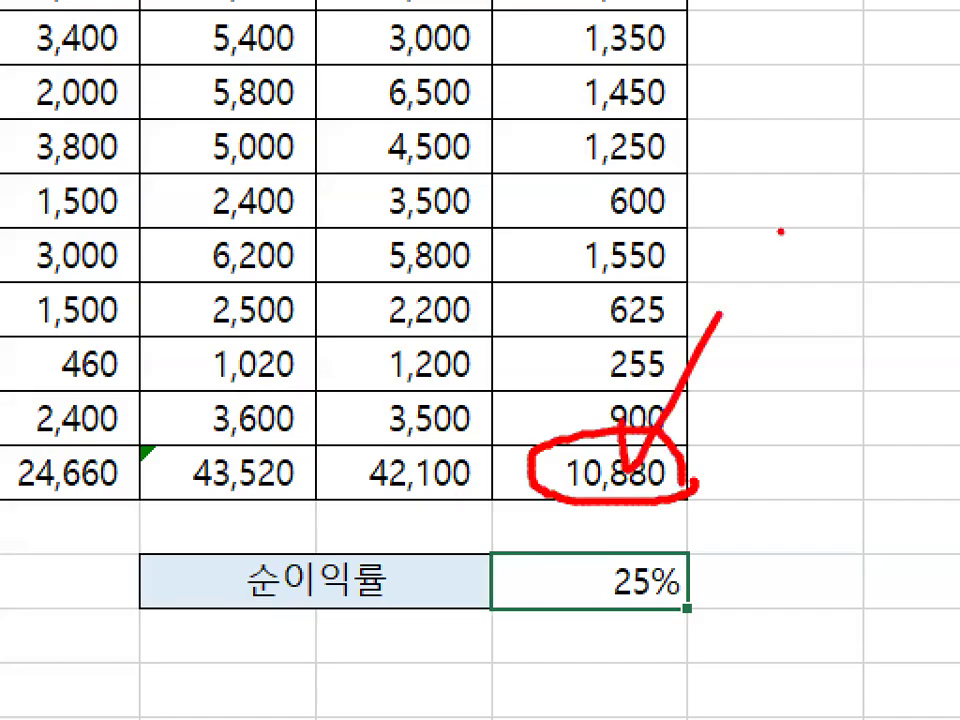
Switch back to the Notepad notes and review work step 1 on identifying the variable and result cell addresses from the problem.
key(Escape)
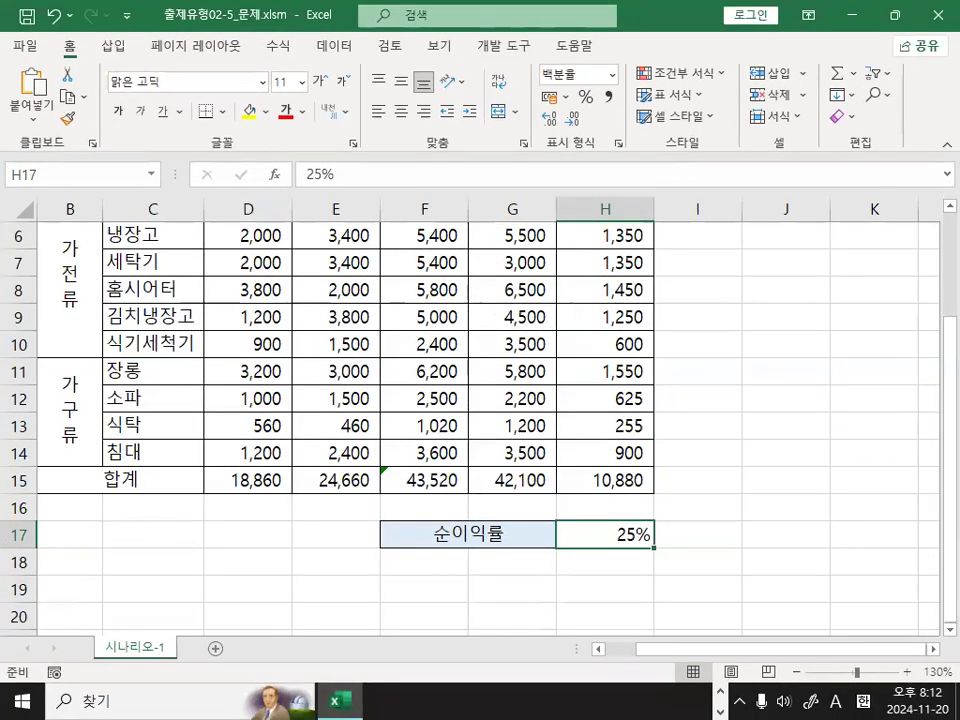
key(alt+Tab)
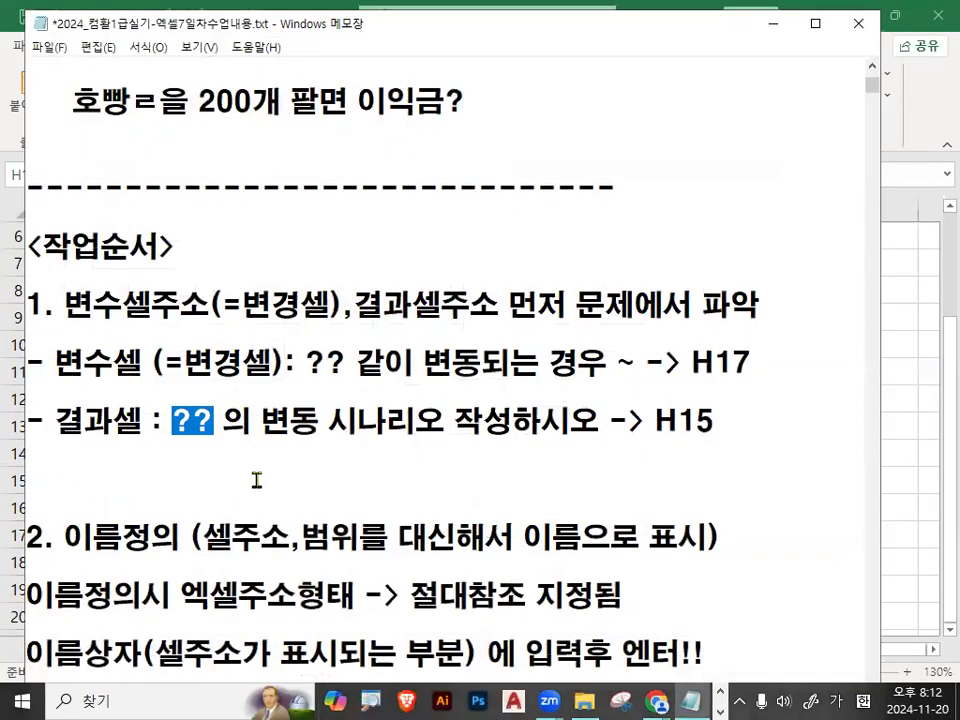
scroll(261, 476, down, 1)
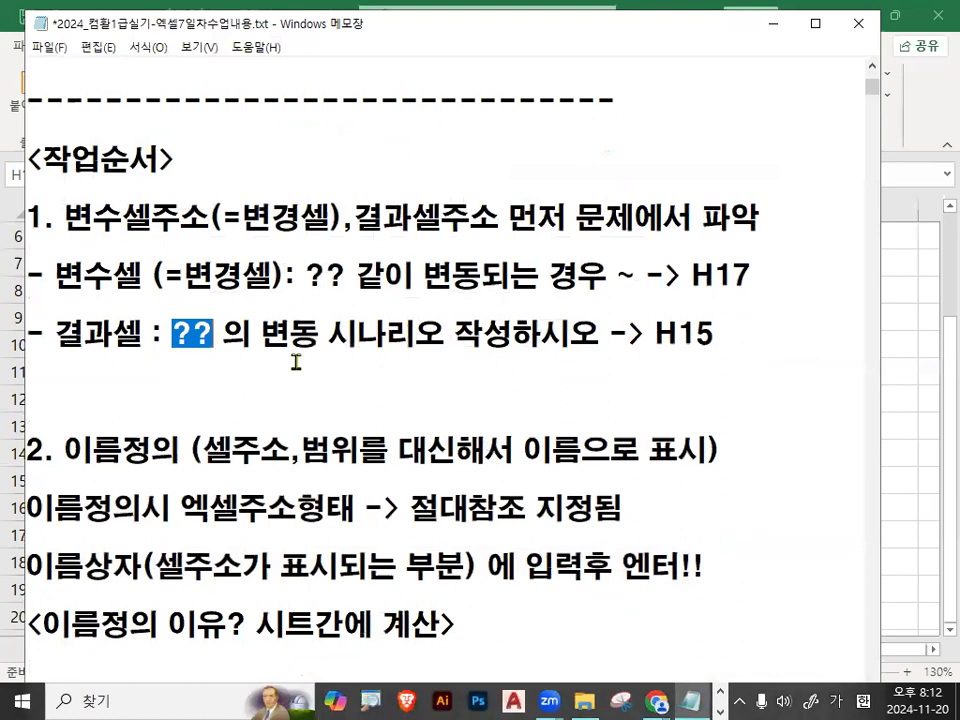
click(28, 217)
drag(28, 218, 765, 214)
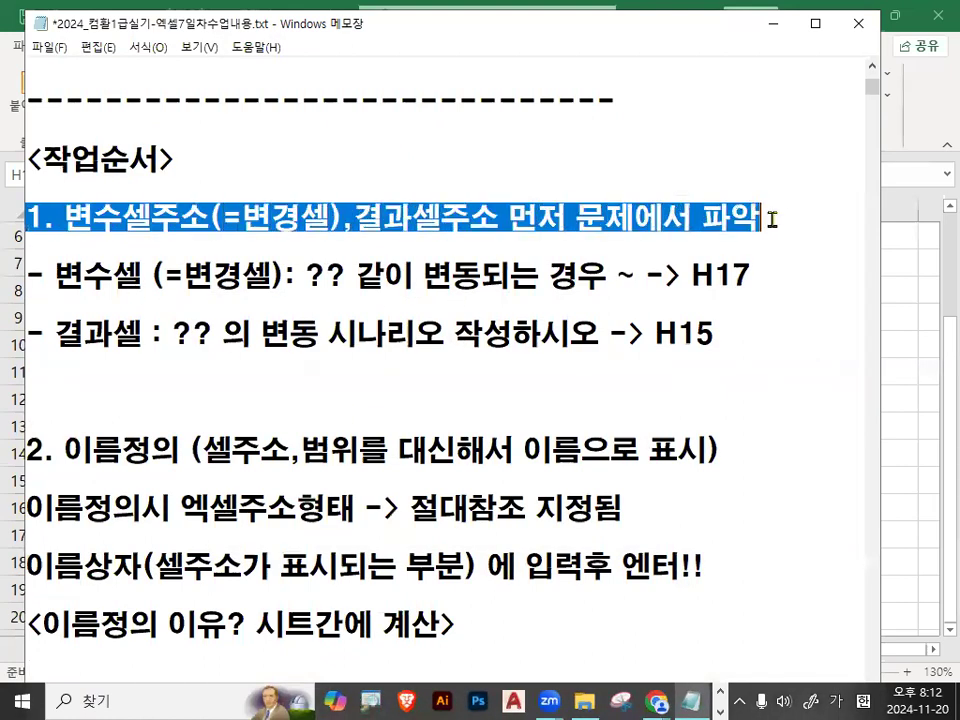
Examine the notes' work step 2 on replacing cell addresses with defined names and entering them in the Name Box.
click(66, 451)
drag(66, 451, 179, 453)
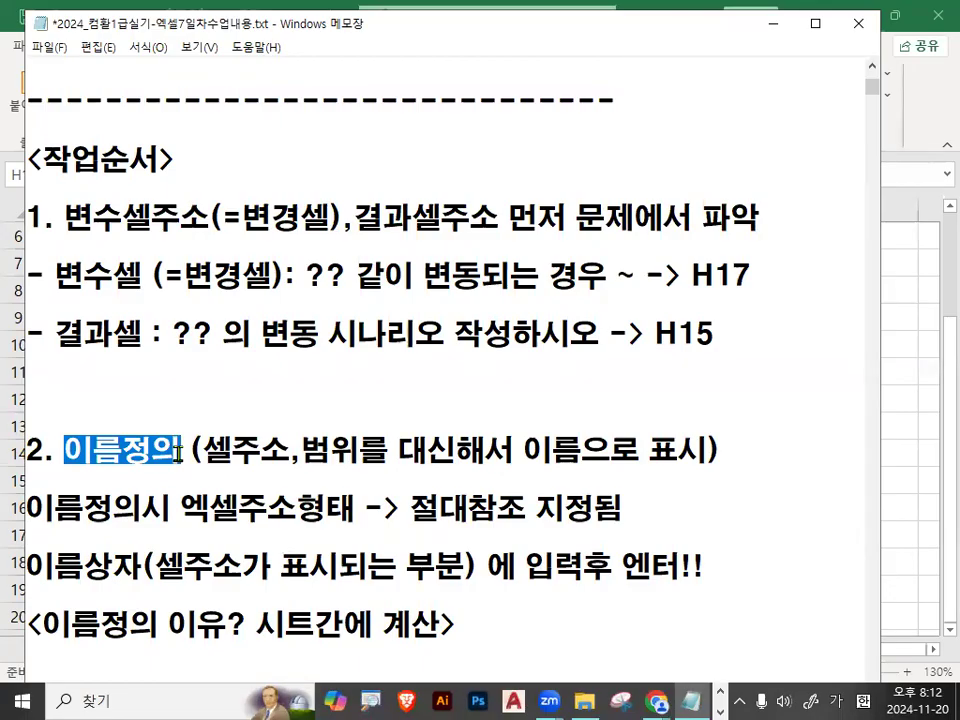
scroll(296, 517, down, 1)
drag(203, 362, 462, 357)
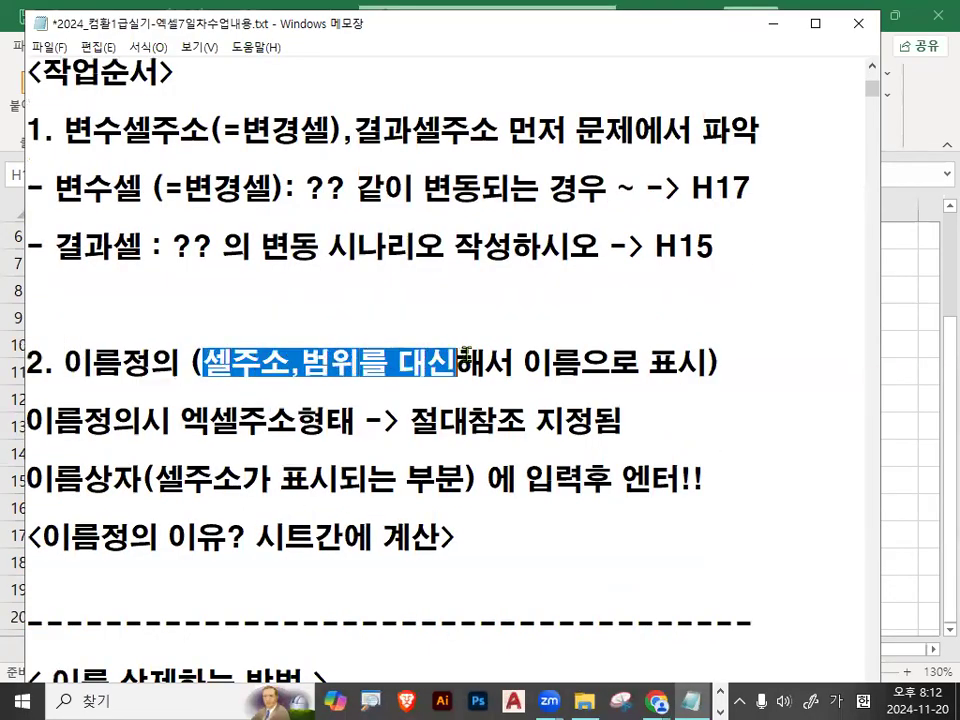
drag(522, 362, 722, 365)
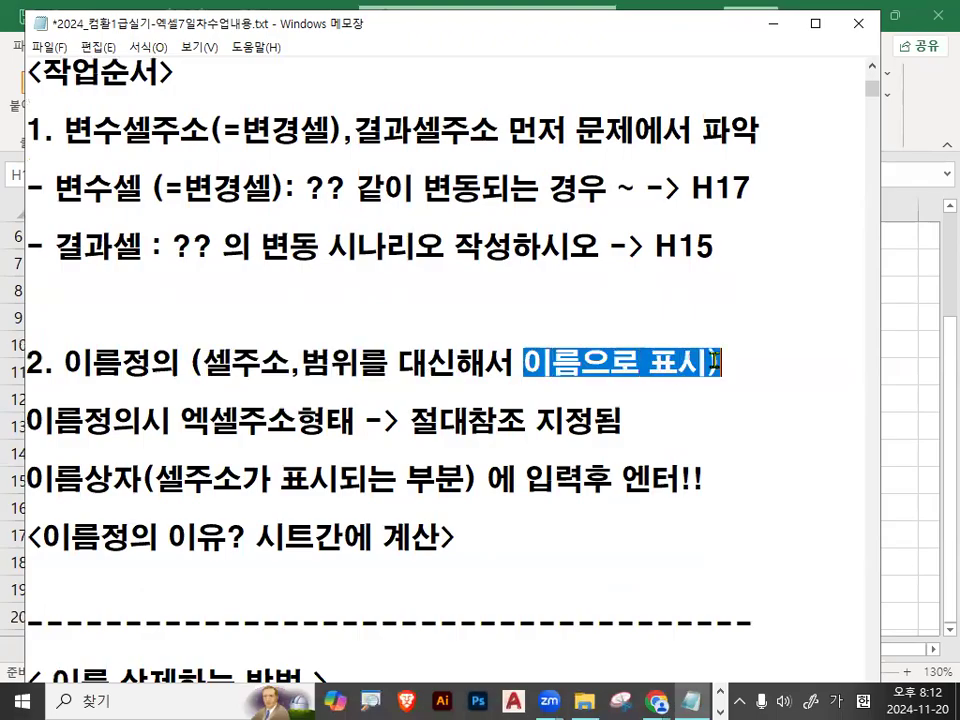
drag(65, 362, 168, 368)
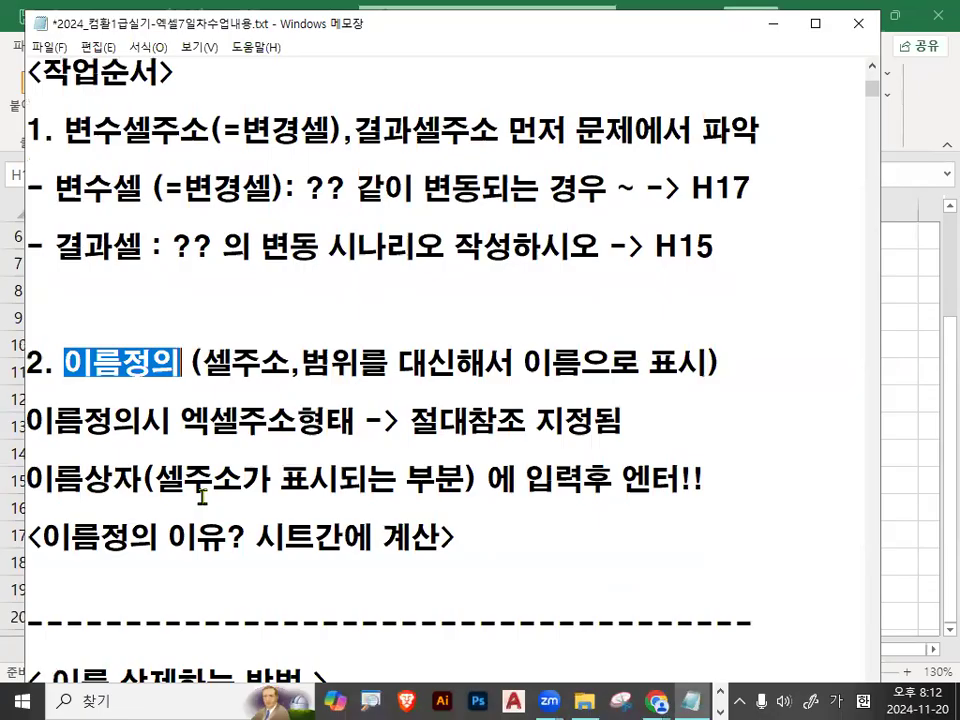
drag(26, 480, 437, 479)
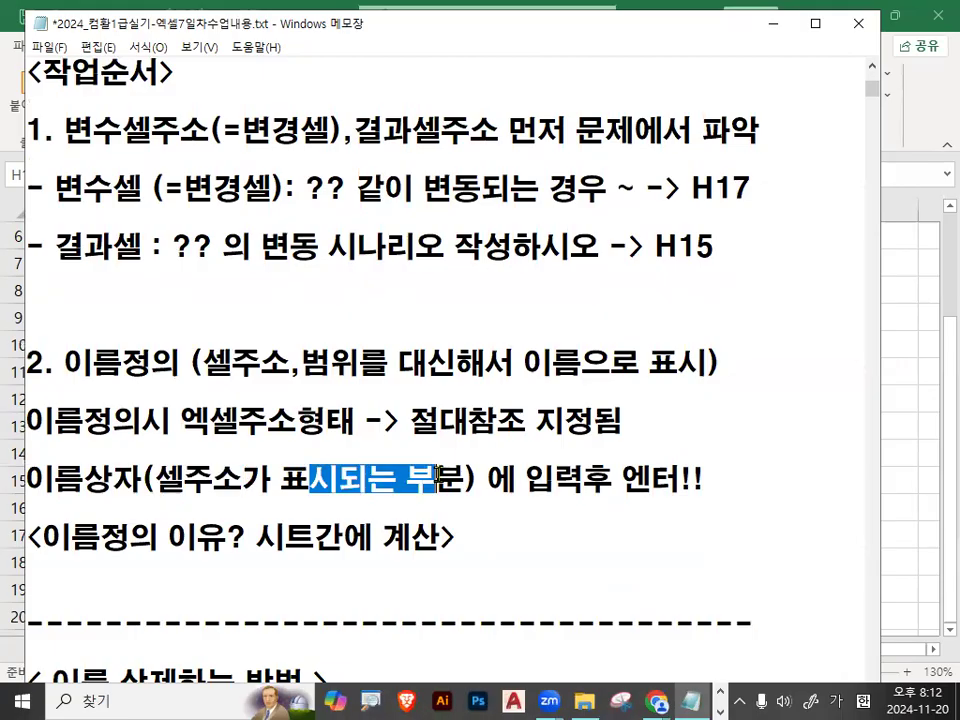
click(444, 478)
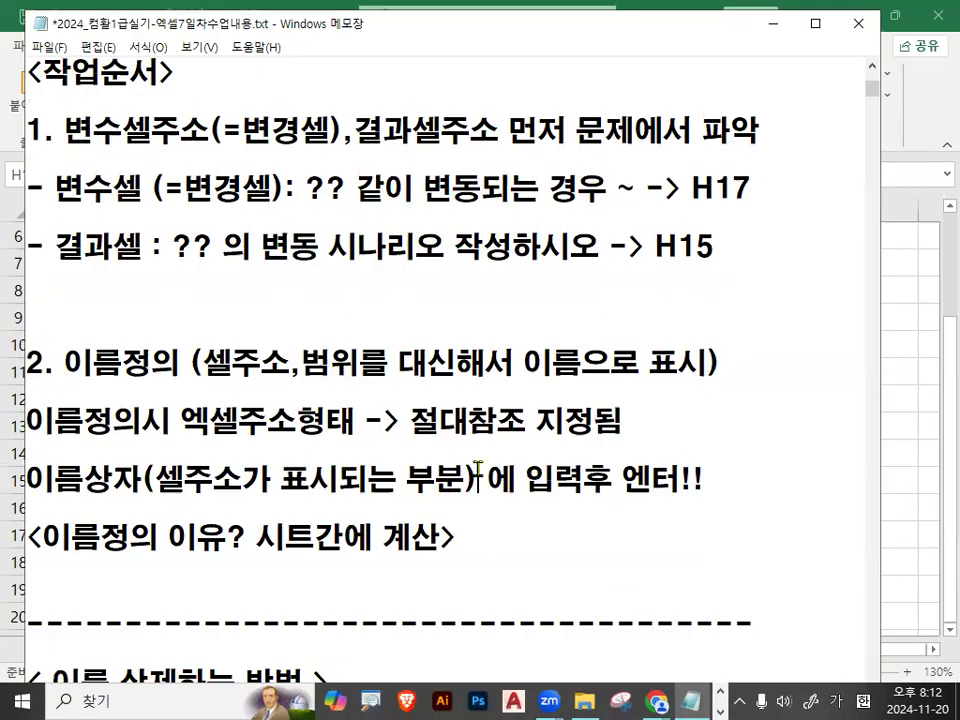
drag(532, 480, 706, 480)
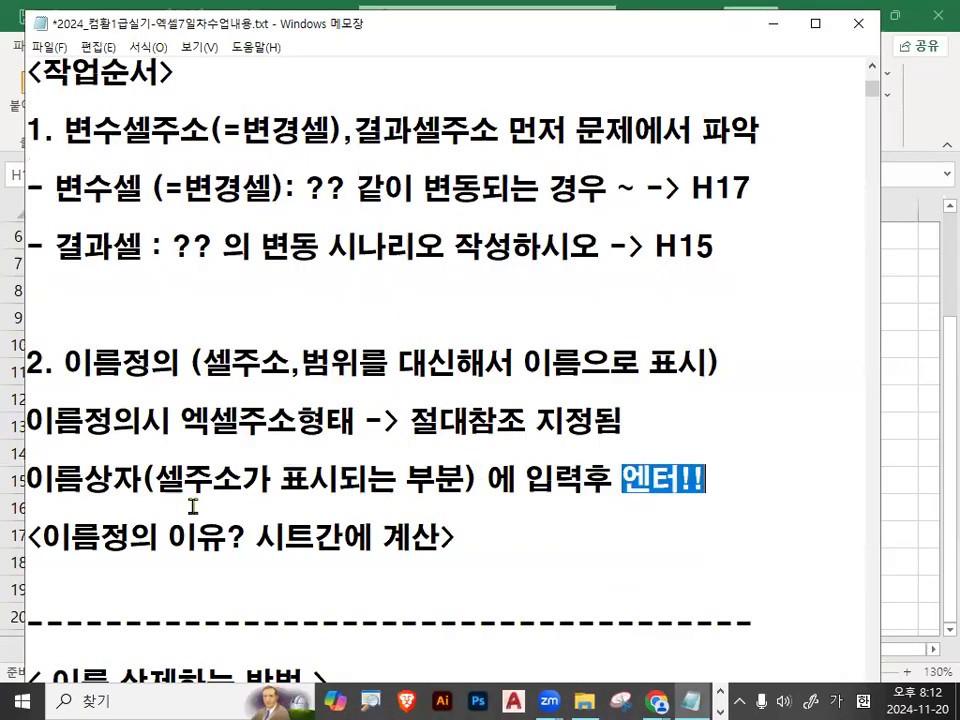
Insert "이름정의할 이름을" into the Name Box note, break the line before "입력후 엔터!!", and add a blank line after it.
click(486, 478)
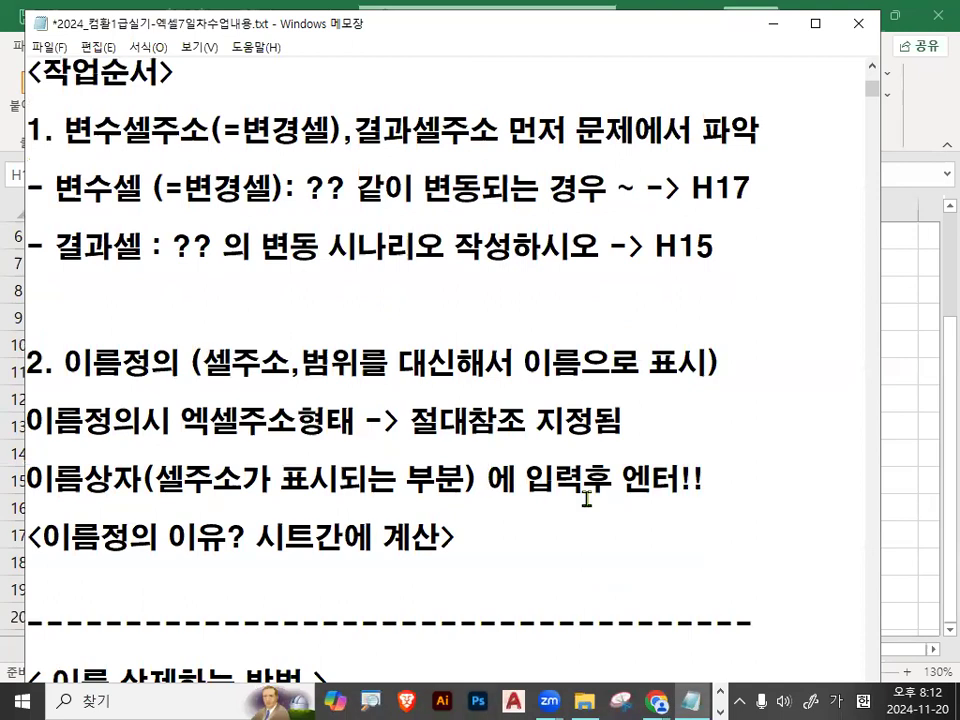
key(BackSpace)
text(이름정의할 이름을)
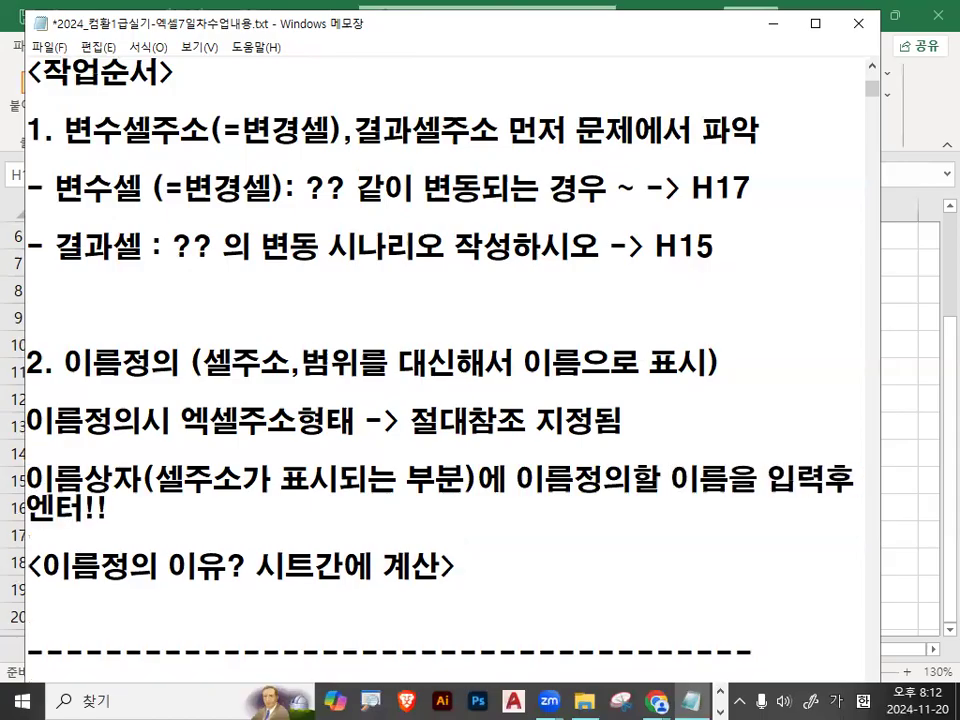
key(Return)
key(Return)
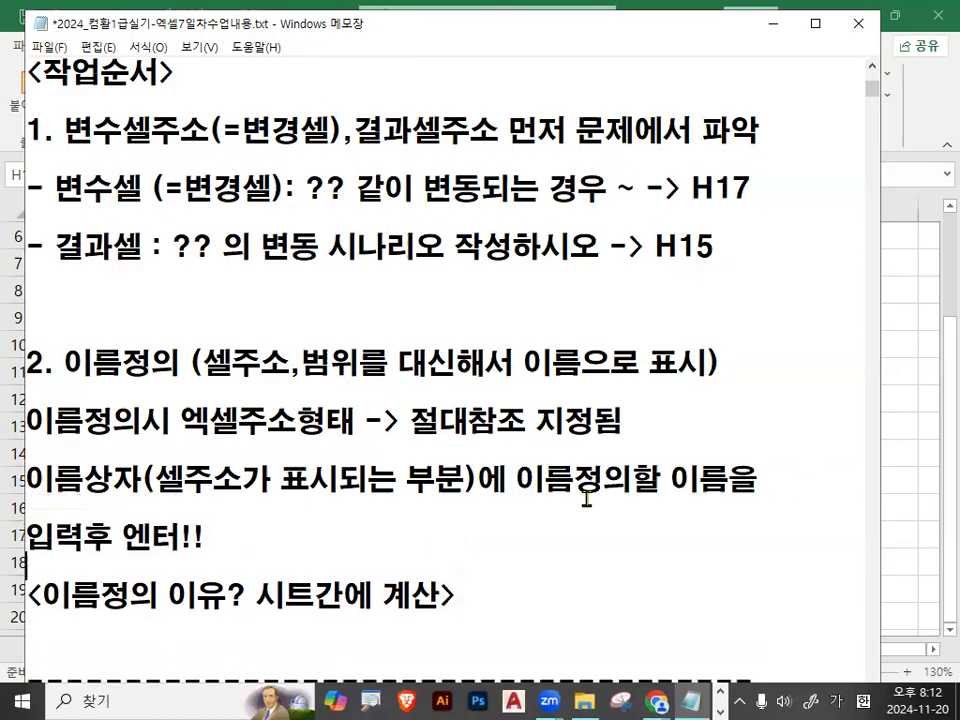
key(Return)
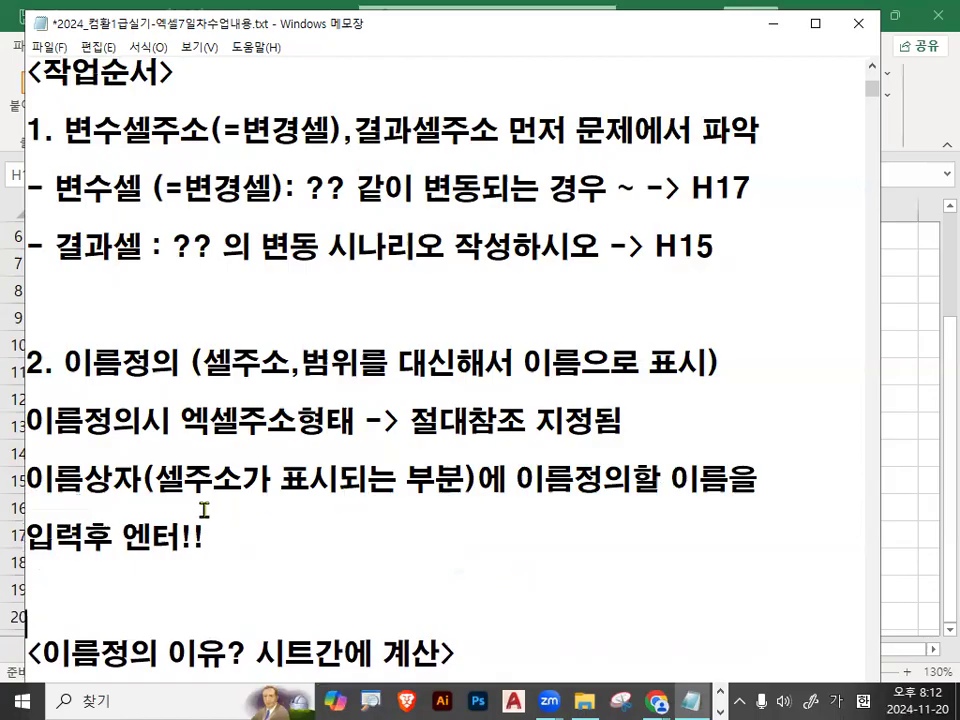
Review the note's final Enter instruction, then switch to the Excel workbook and check the Name Box for selected cell H17.
scroll(204, 510, down, 1)
double_click(187, 445)
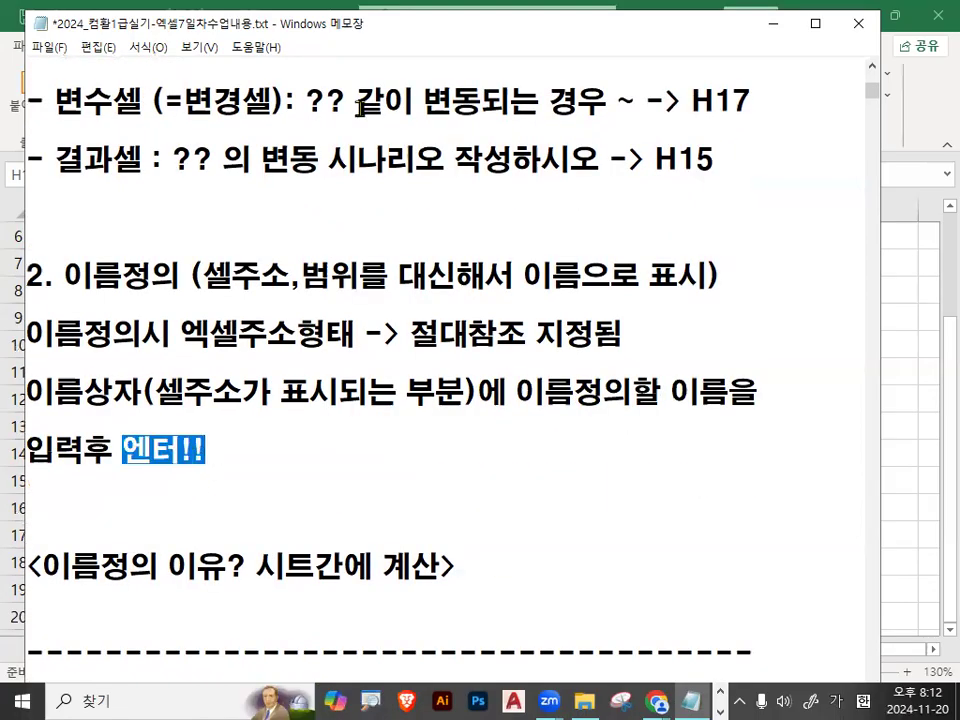
click(768, 29)
key(ctrl+1)
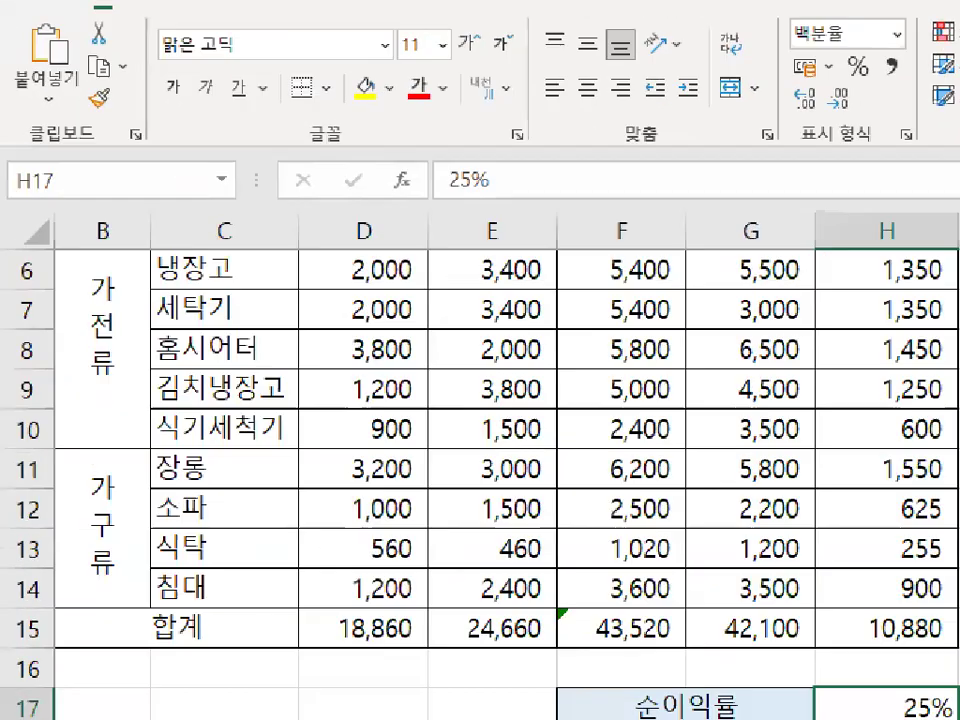
click(62, 161)
mouse_move(97, 178)
mouse_down()
mouse_move(88, 208)
mouse_move(54, 142)
mouse_move(100, 158)
mouse_up()
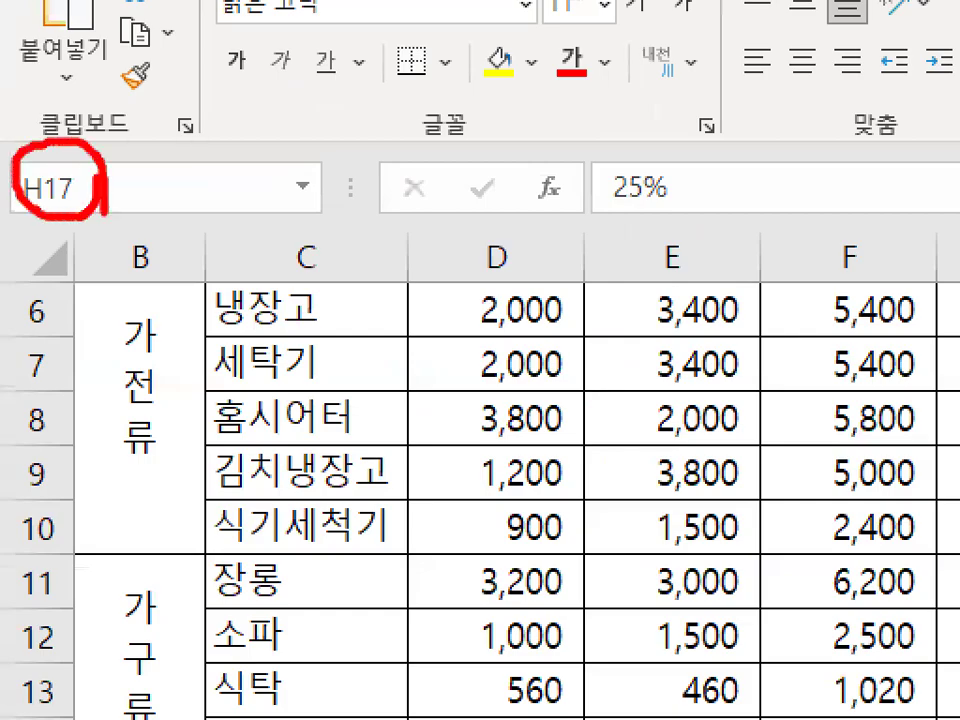
key(Escape)
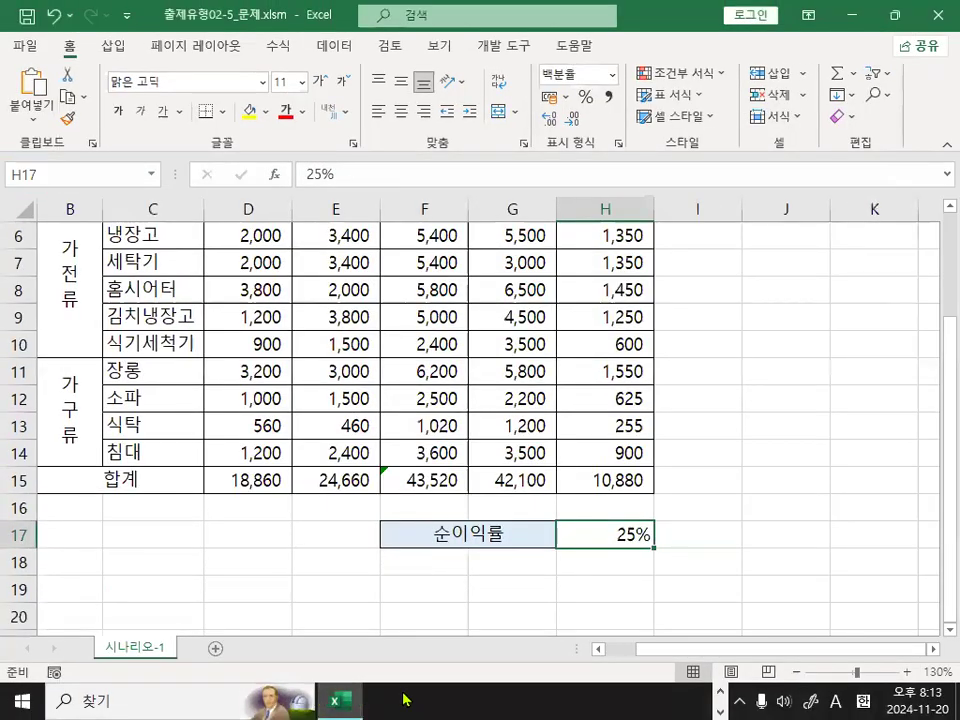
Return to the Notepad notes and examine the stated reason for defining names.
key(alt+Tab)
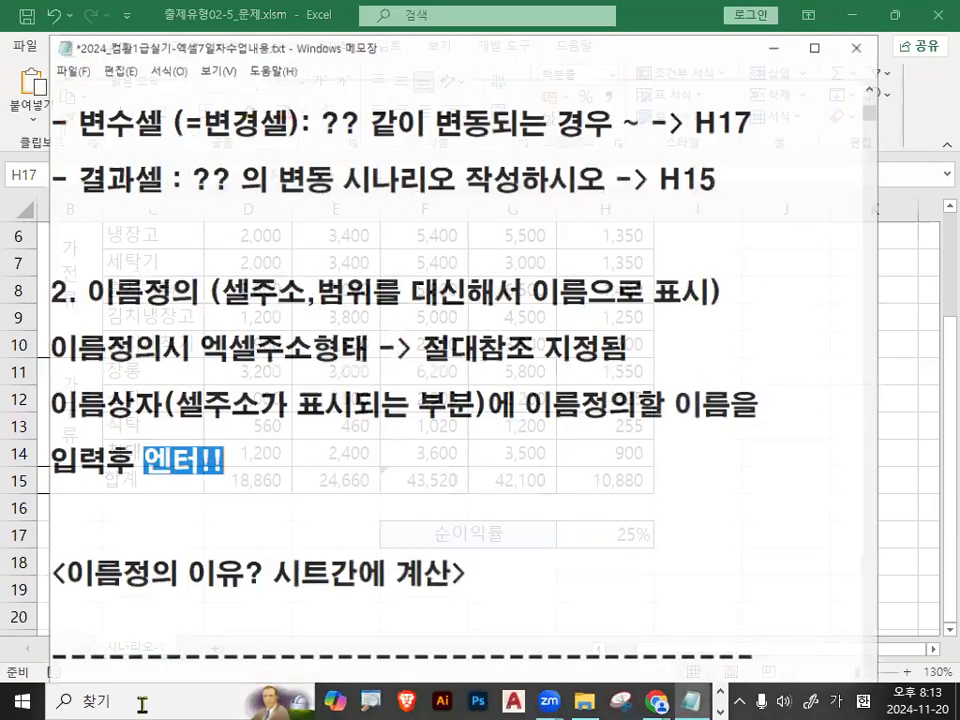
drag(72, 567, 222, 567)
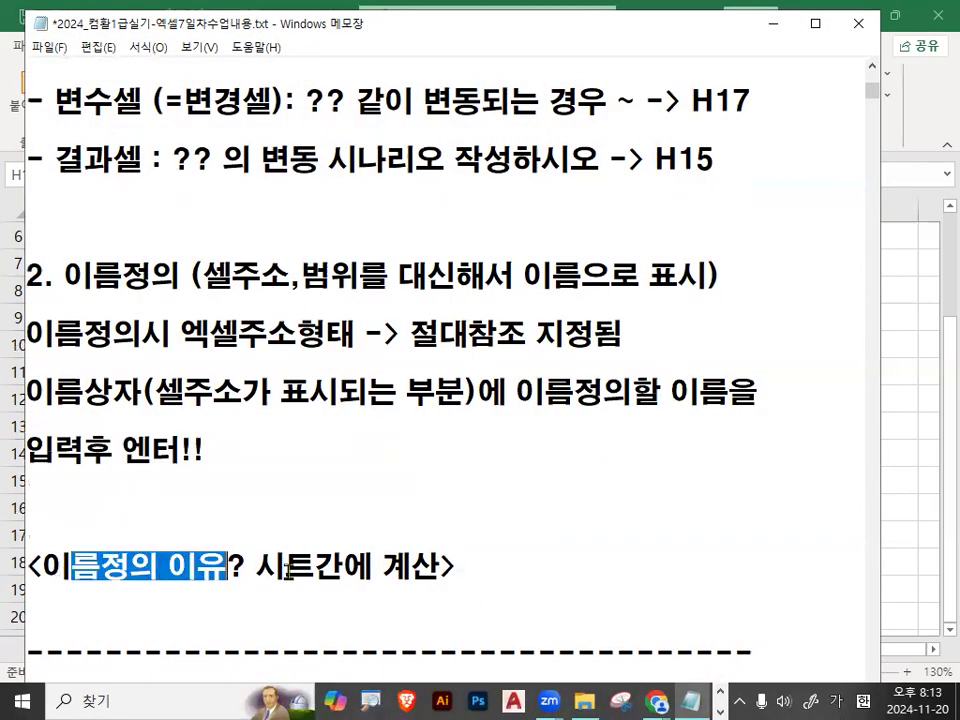
drag(258, 567, 443, 566)
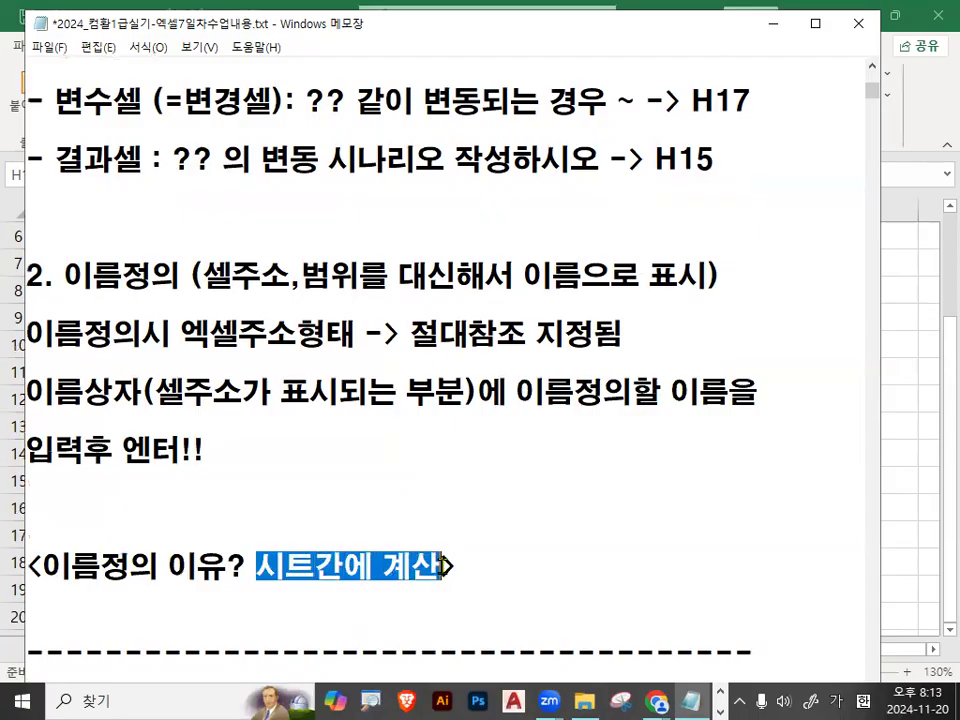
click(178, 303)
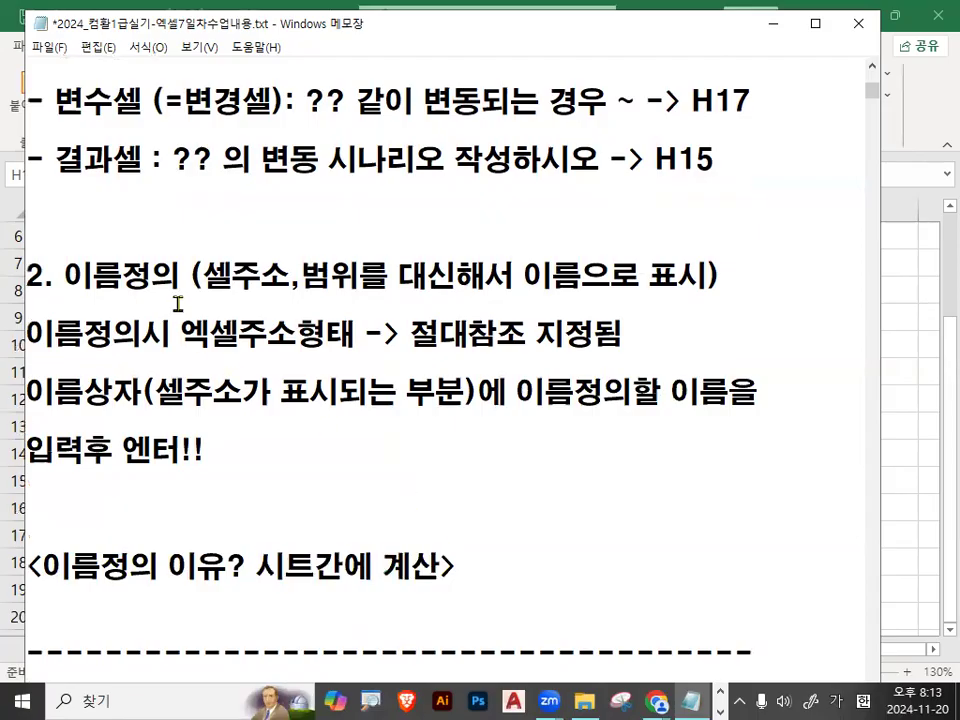
Examine the variable cell address H17 and result cell address H15 in the notes as the cells that need defined names.
drag(692, 101, 751, 101)
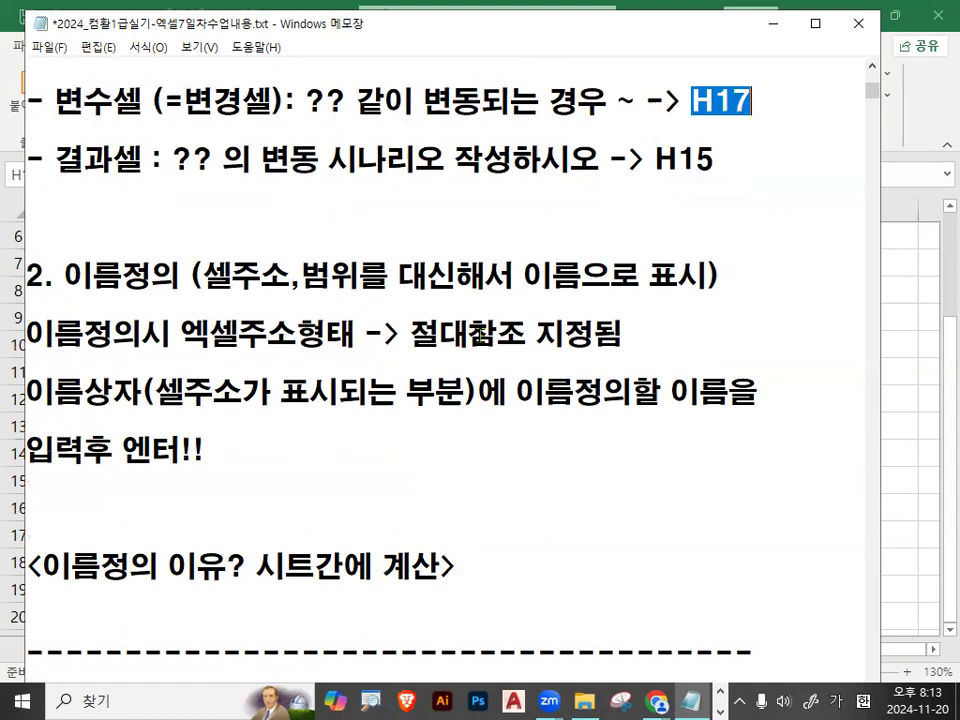
scroll(480, 335, up, 1)
drag(655, 246, 714, 245)
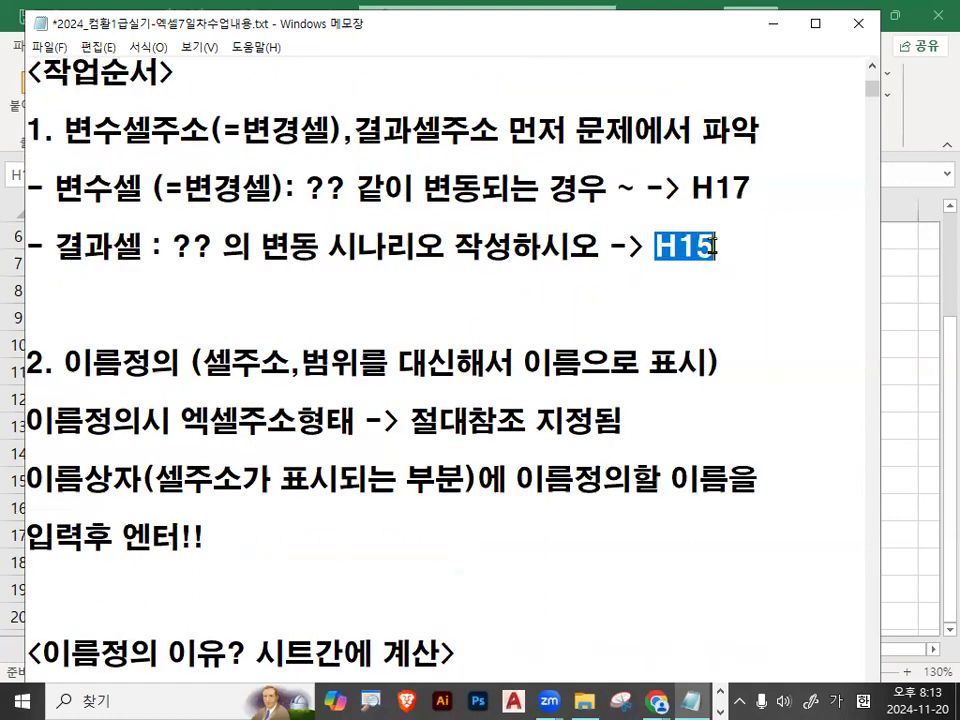
key(ctrl+2)
mouse_move(765, 194)
mouse_down()
mouse_move(704, 202)
mouse_move(740, 170)
mouse_move(750, 196)
mouse_up()
mouse_move(723, 263)
mouse_down()
mouse_move(705, 229)
mouse_move(716, 263)
mouse_up()
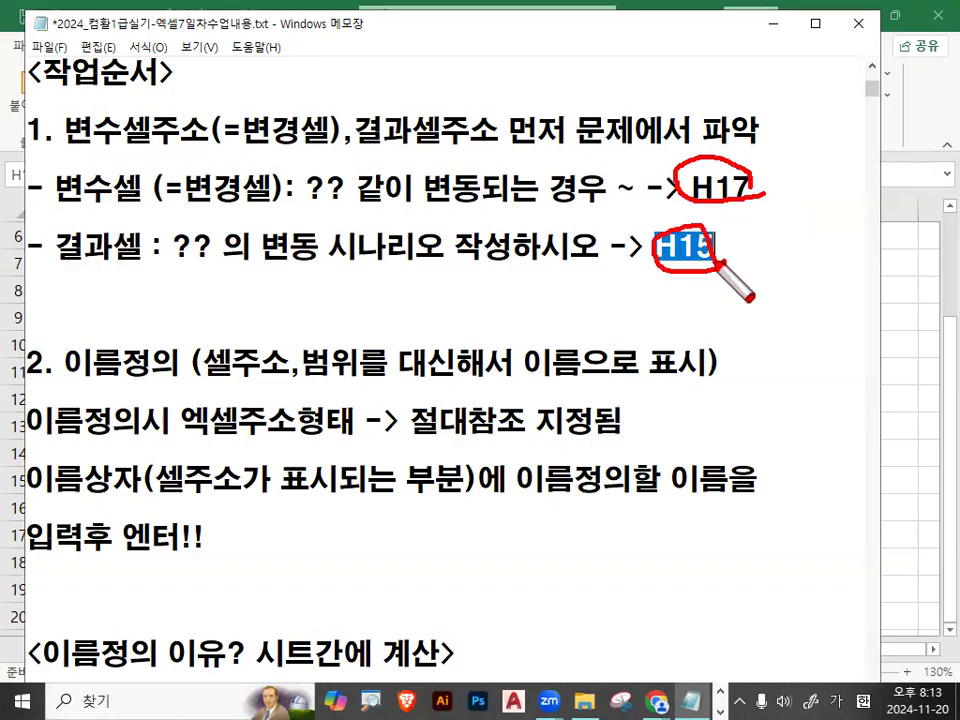
mouse_move(757, 197)
mouse_down()
mouse_move(825, 185)
mouse_move(816, 171)
mouse_up()
drag(893, 176, 897, 194)
drag(820, 243, 818, 246)
mouse_move(903, 240)
mouse_down()
mouse_move(905, 263)
mouse_move(902, 241)
mouse_up()
drag(703, 135, 738, 112)
drag(681, 200, 716, 178)
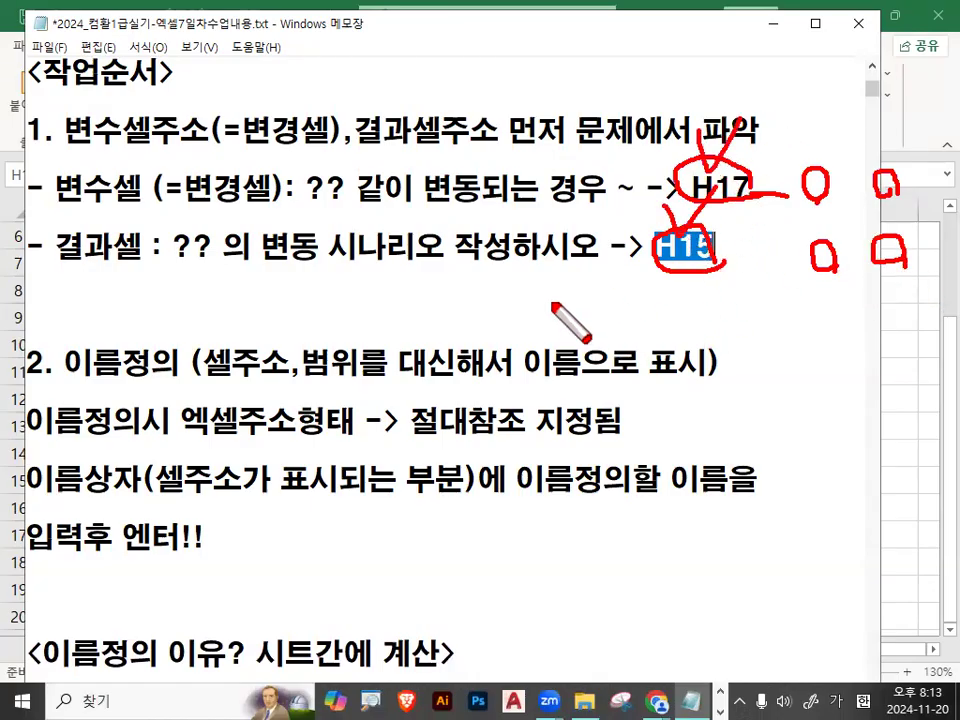
key(Escape)
Return to Excel and open the answer workbook 출제유형02-5_정답.xlsm from the 완성파일 > 4장_출제유형02 folder to view its scenario summary.
click(770, 23)
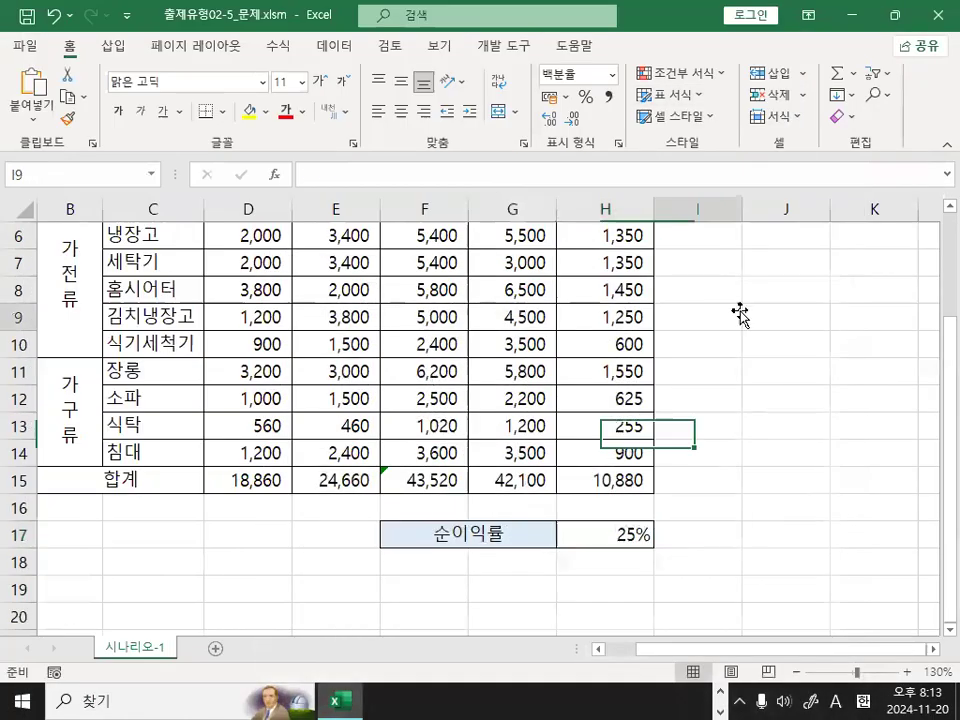
click(25, 46)
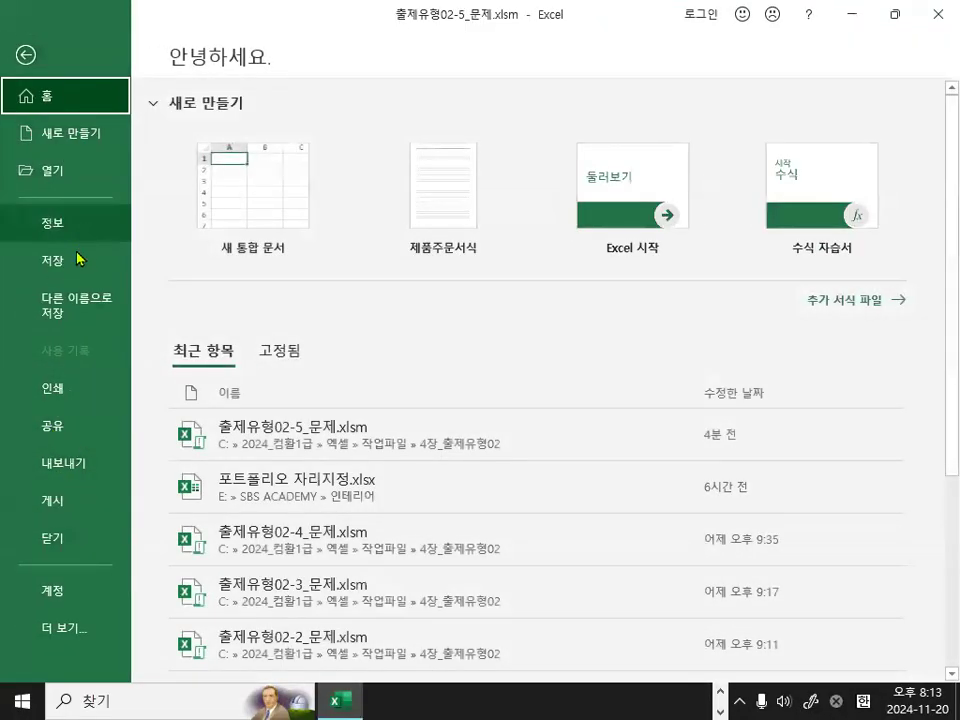
click(52, 170)
click(268, 322)
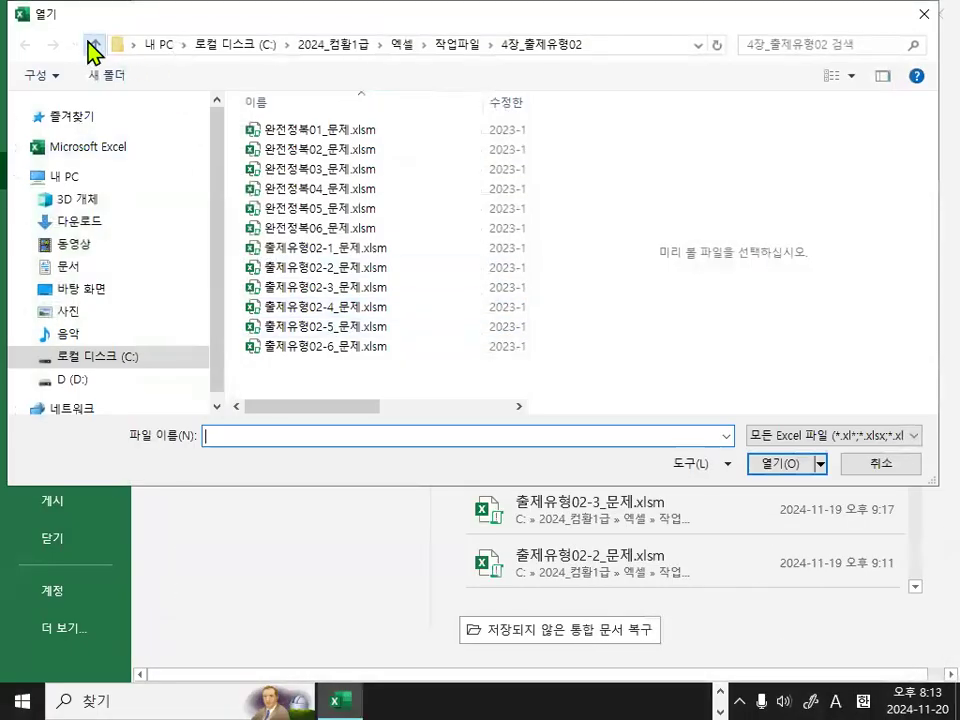
click(94, 46)
click(94, 46)
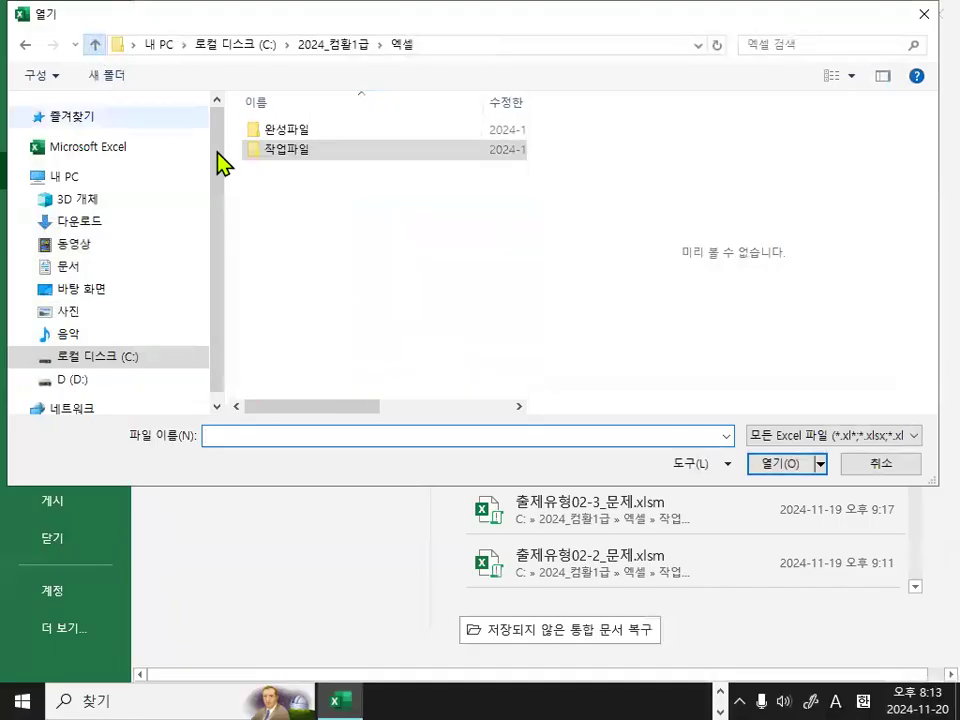
double_click(290, 131)
scroll(330, 355, down, 2)
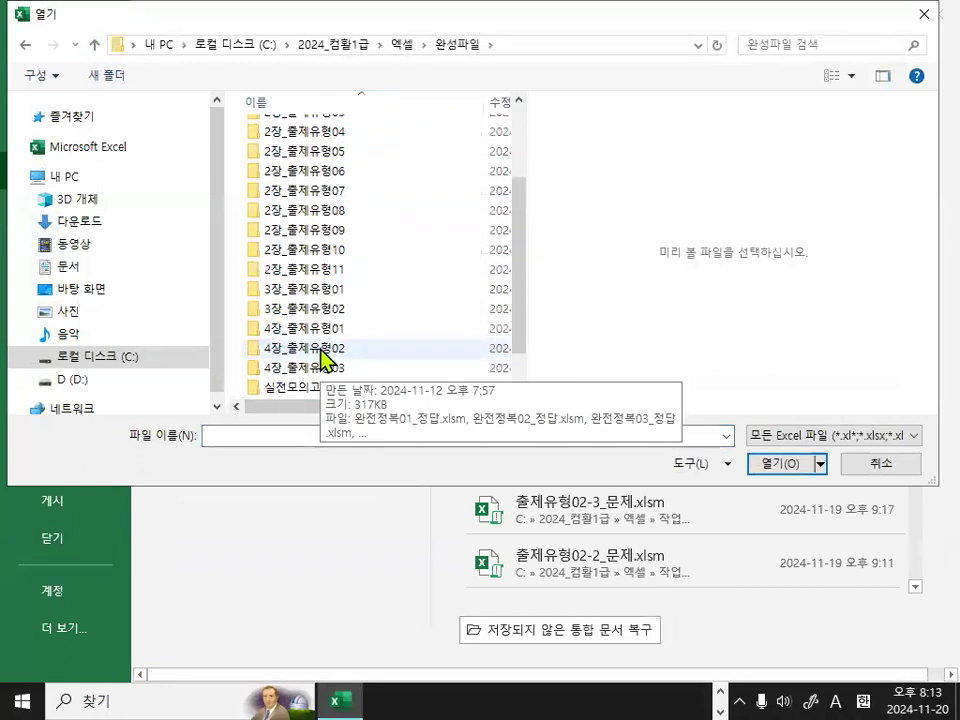
double_click(322, 352)
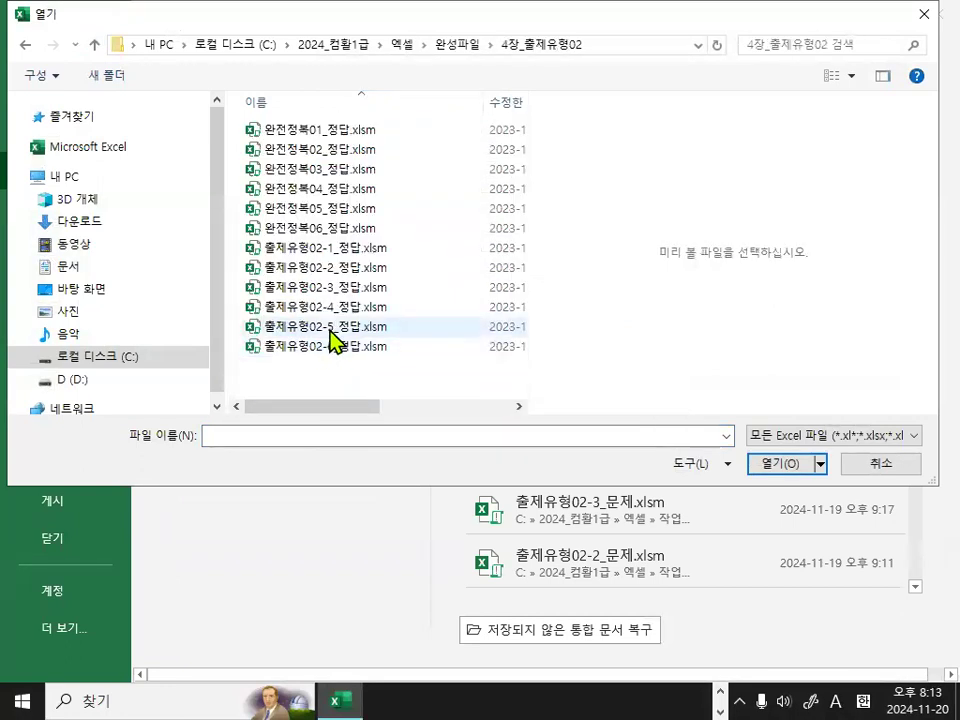
double_click(330, 328)
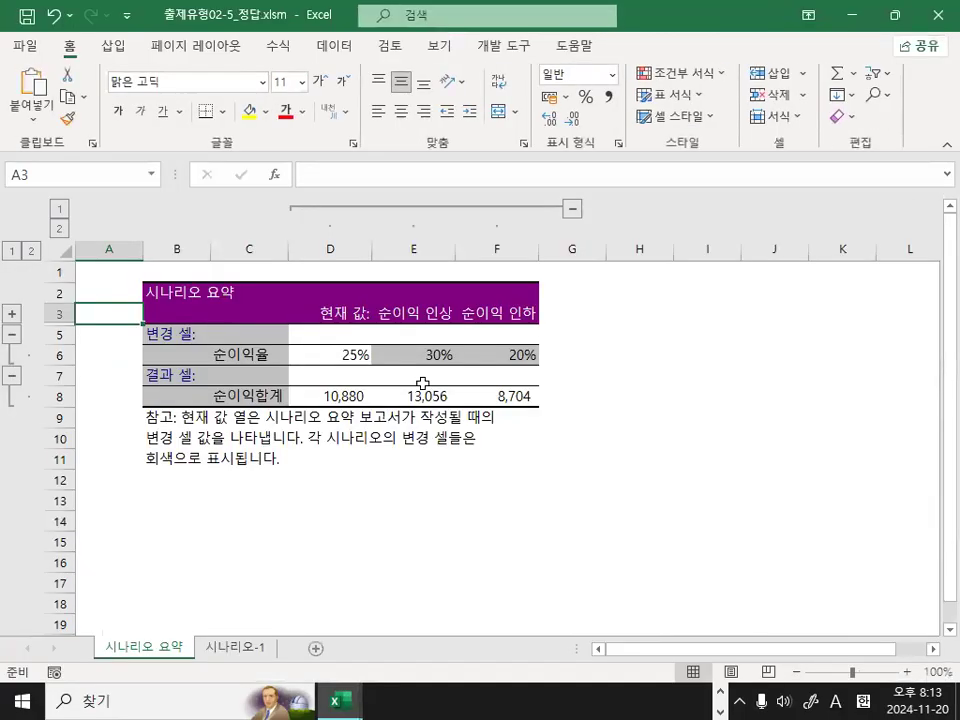
click(267, 546)
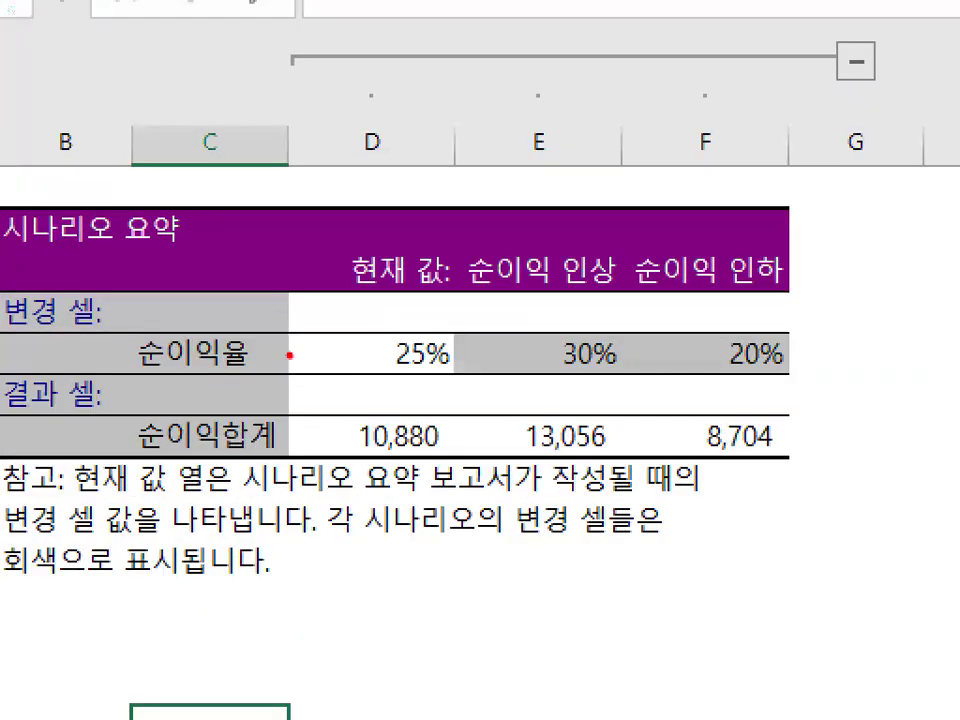
Replace the changing-cell label in C6 with H17 and the result-cell label in C8 with H15 in the scenario summary.
mouse_move(397, 577)
mouse_down()
mouse_move(611, 92)
mouse_move(806, 553)
mouse_up()
key(Escape)
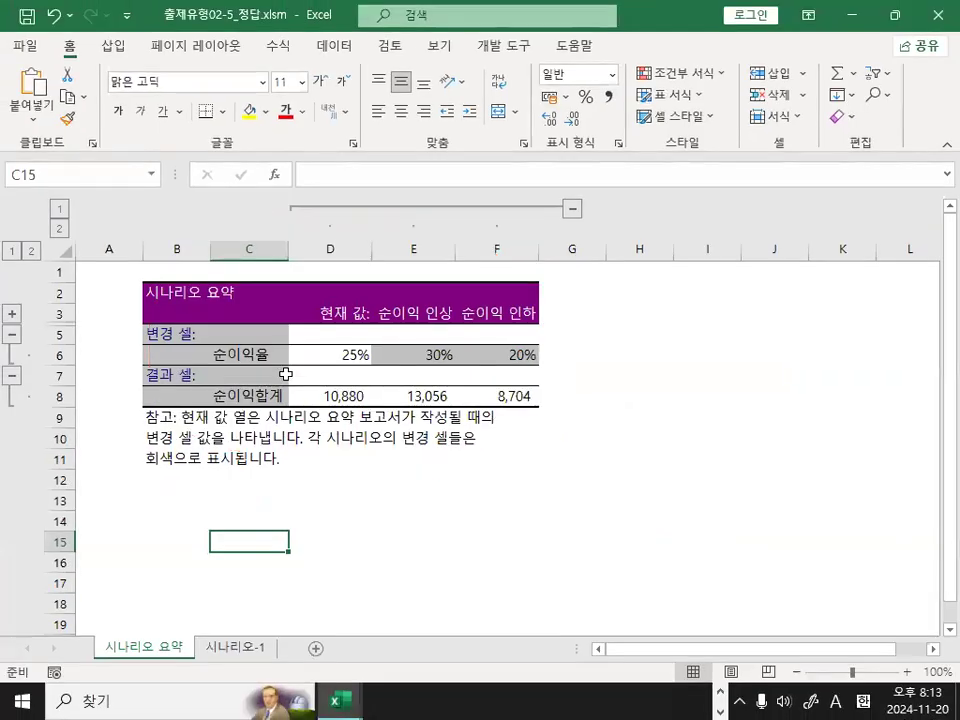
click(236, 355)
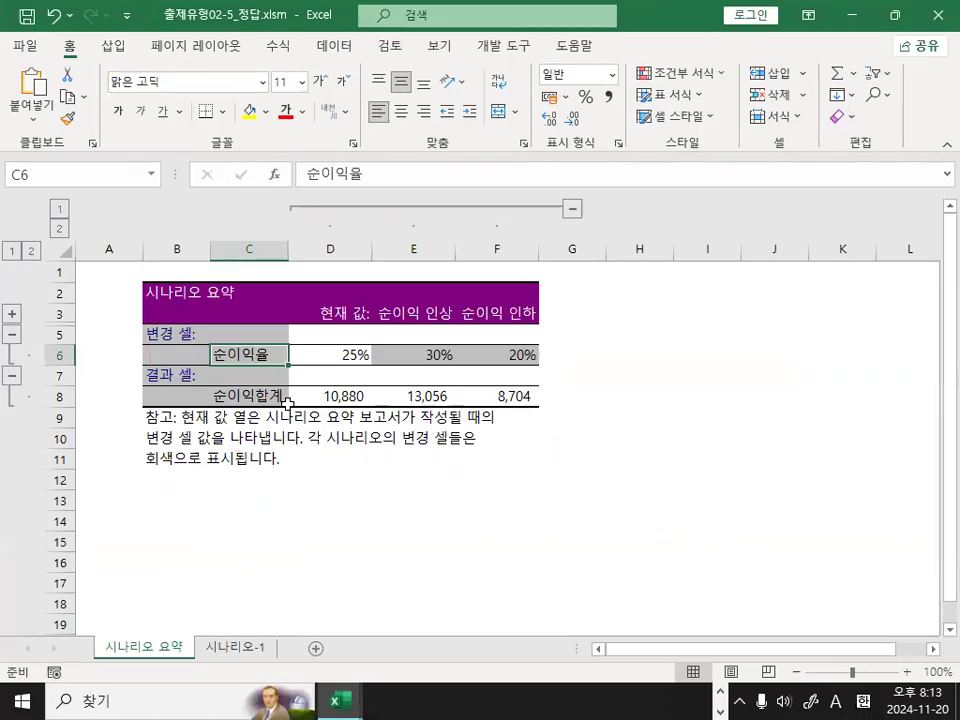
text(H17)
key(Return)
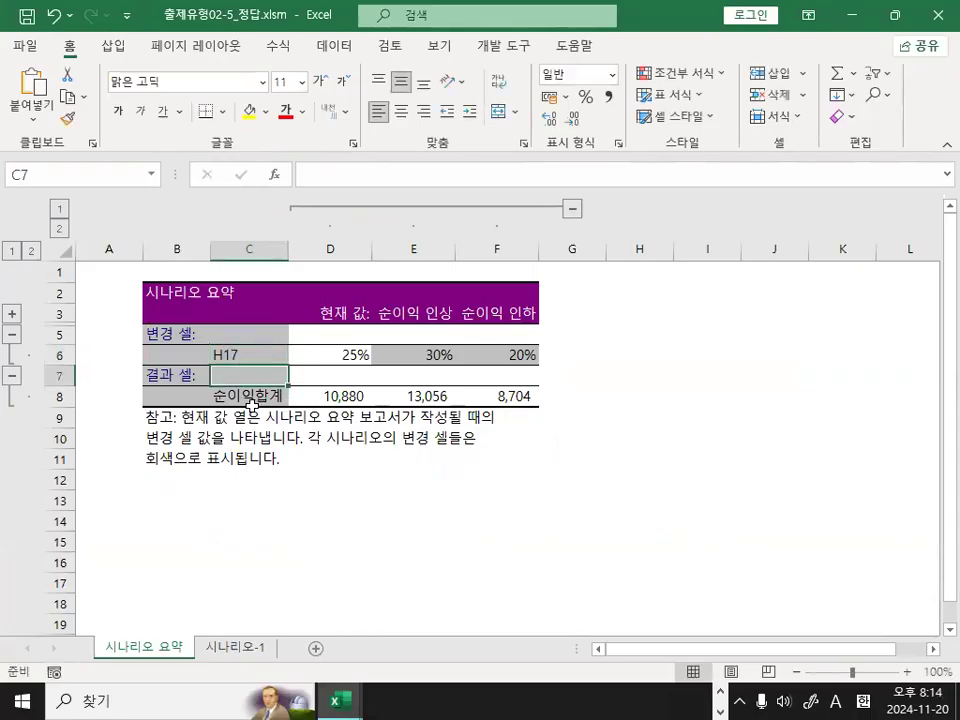
click(250, 396)
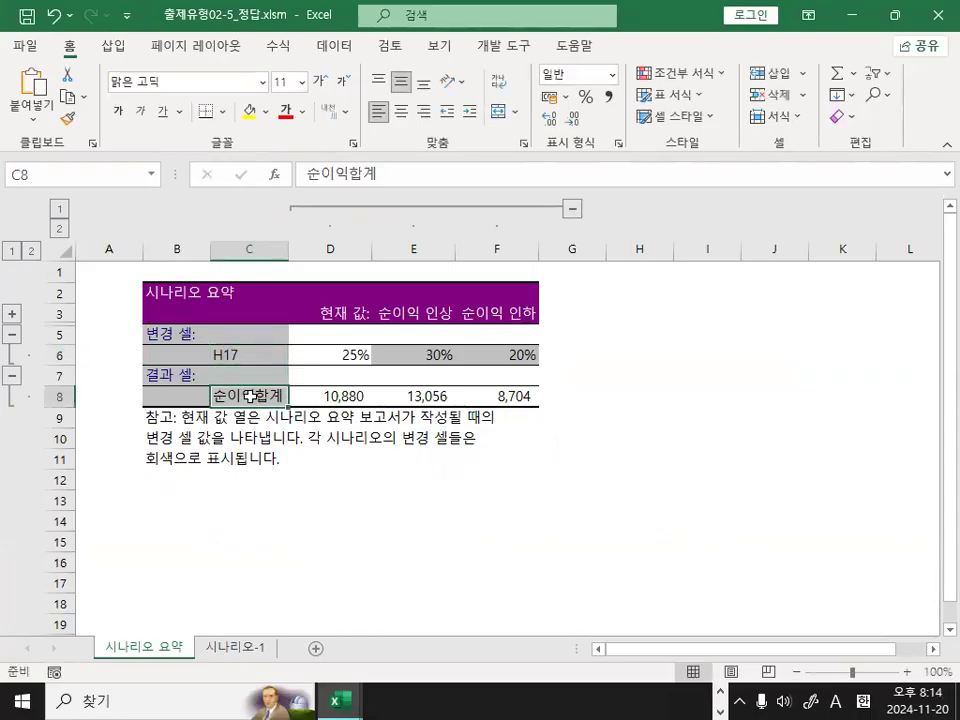
text(H17)
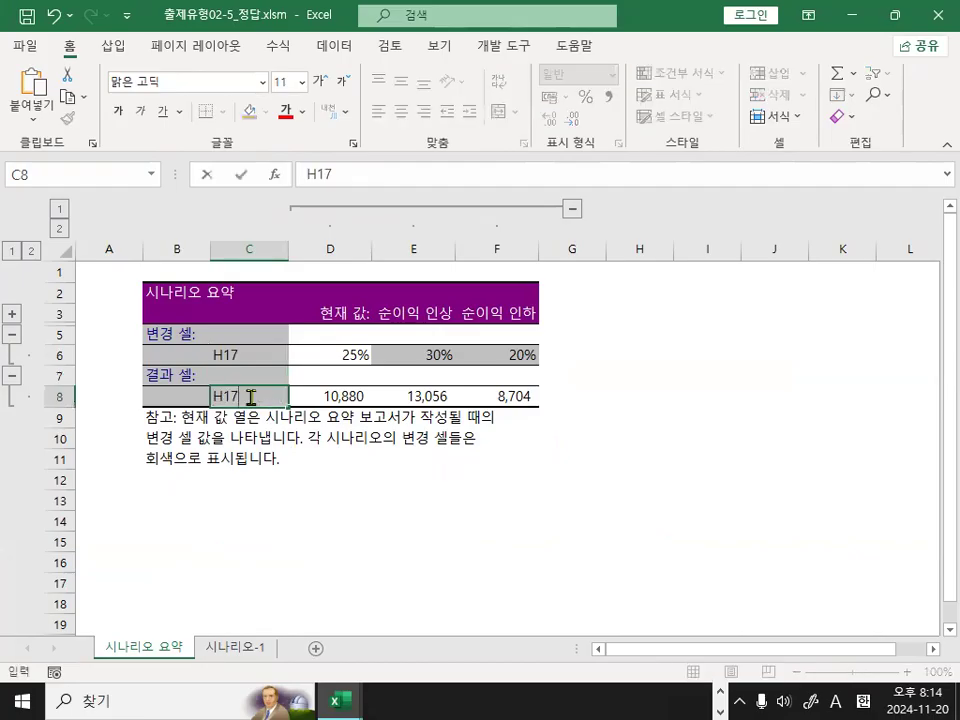
key(Return)
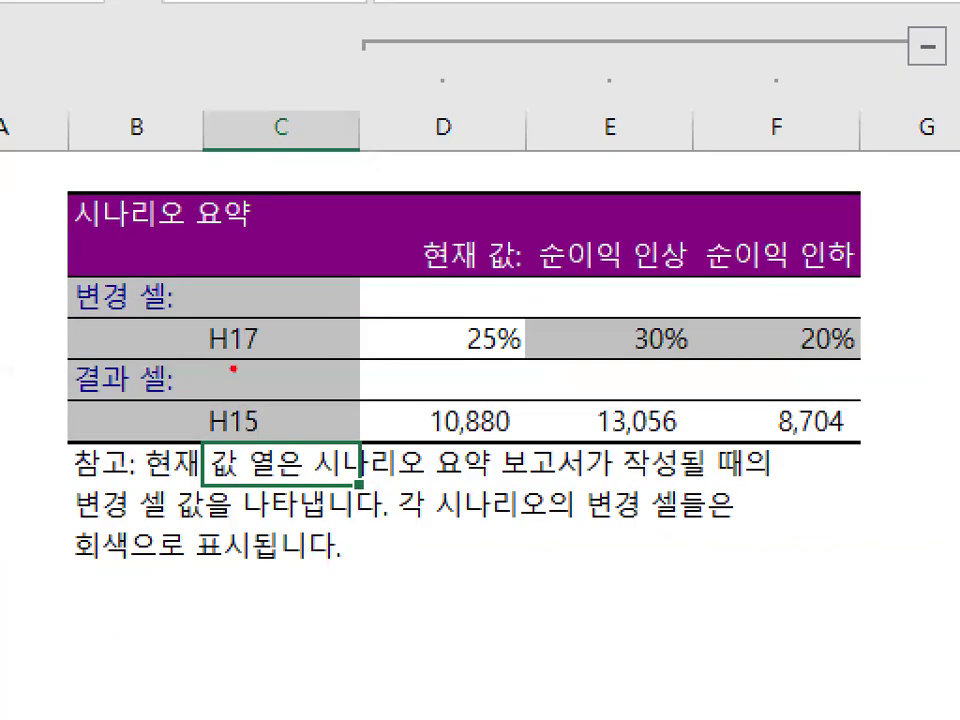
Examine the scenario summary rows labelled H17 and H15 across the 순이익 인상 and 순이익 인하 columns.
mouse_move(283, 360)
mouse_down()
mouse_move(241, 361)
mouse_move(282, 345)
mouse_move(280, 356)
mouse_up()
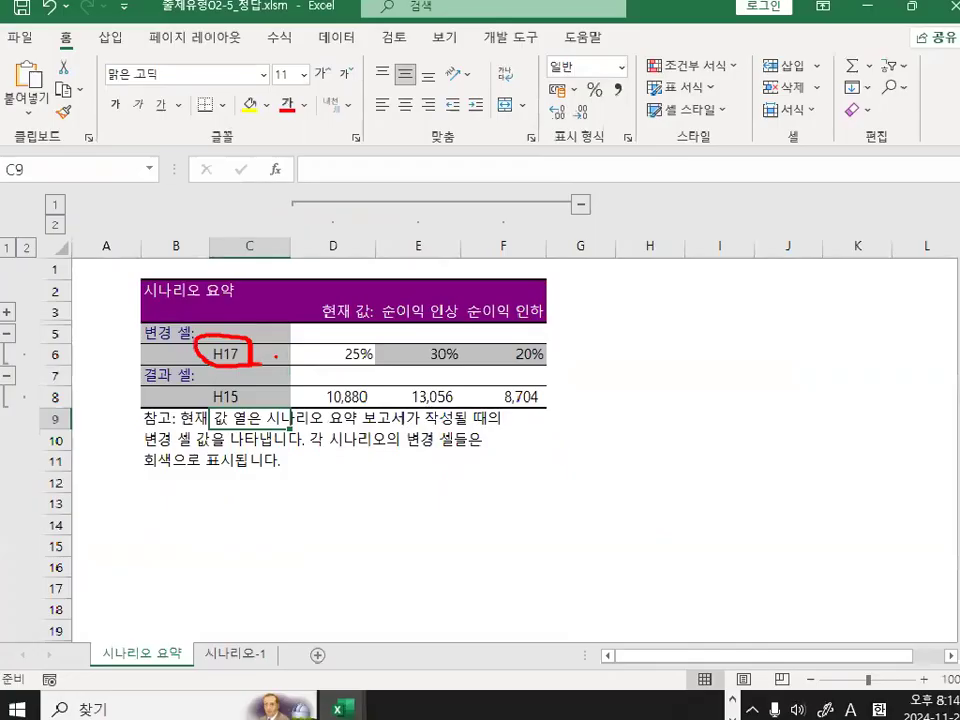
key(Escape)
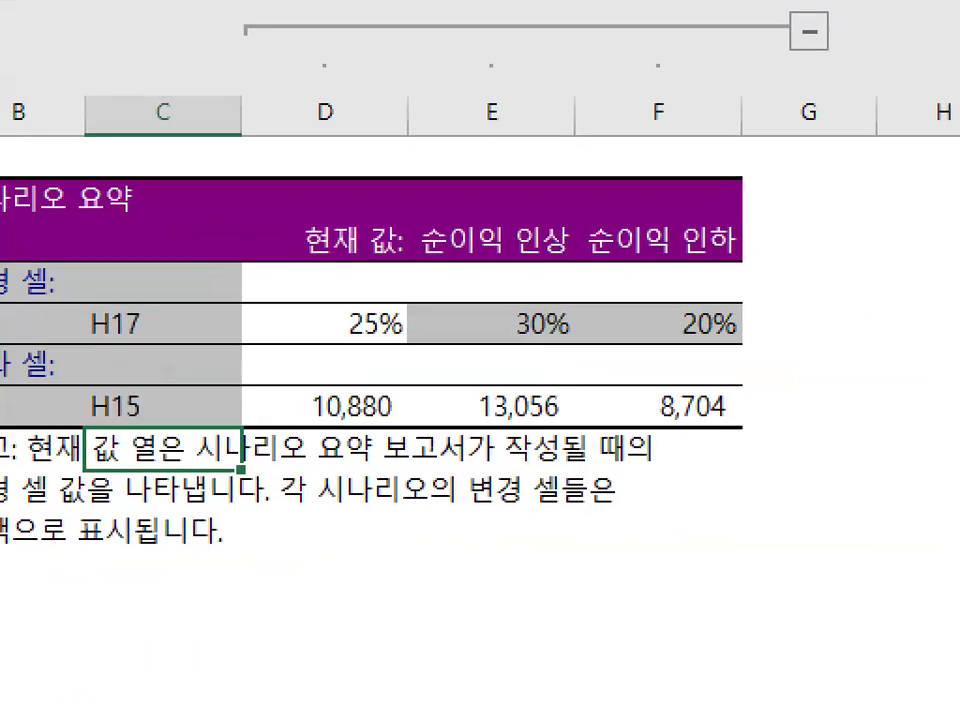
mouse_move(306, 304)
mouse_down()
mouse_move(310, 320)
mouse_move(307, 306)
mouse_up()
mouse_move(738, 344)
mouse_down()
mouse_move(665, 297)
mouse_move(708, 350)
mouse_up()
mouse_move(916, 348)
mouse_down()
mouse_move(810, 312)
mouse_move(880, 330)
mouse_up()
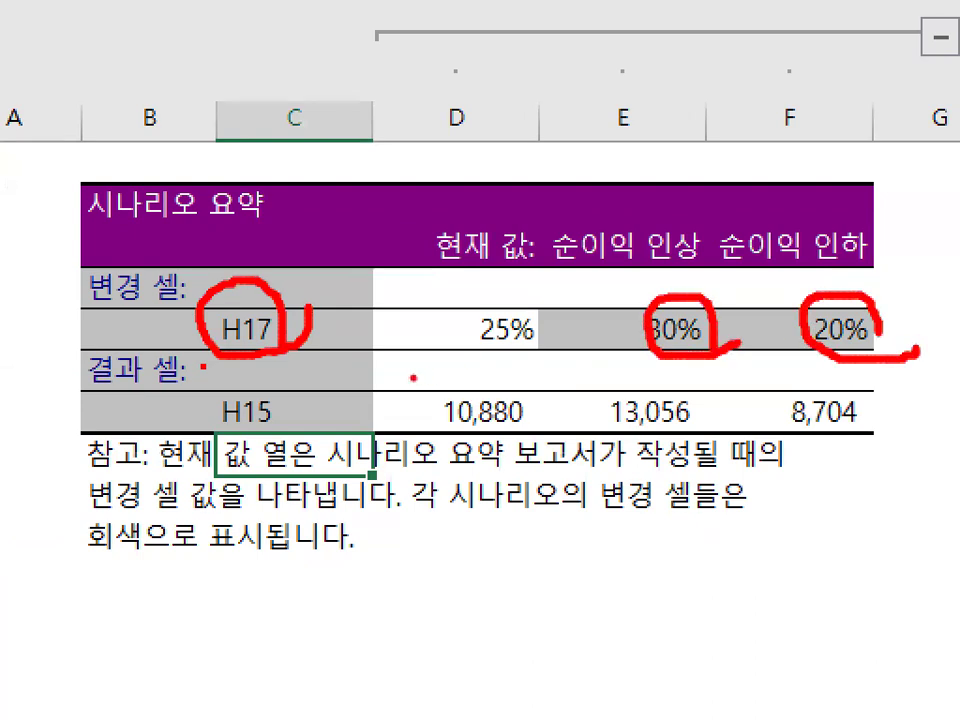
mouse_move(298, 413)
mouse_down()
mouse_move(217, 402)
mouse_move(297, 408)
mouse_up()
mouse_move(668, 384)
mouse_down()
mouse_move(605, 425)
mouse_move(716, 434)
mouse_up()
mouse_move(805, 383)
mouse_down()
mouse_move(775, 418)
mouse_move(868, 428)
mouse_up()
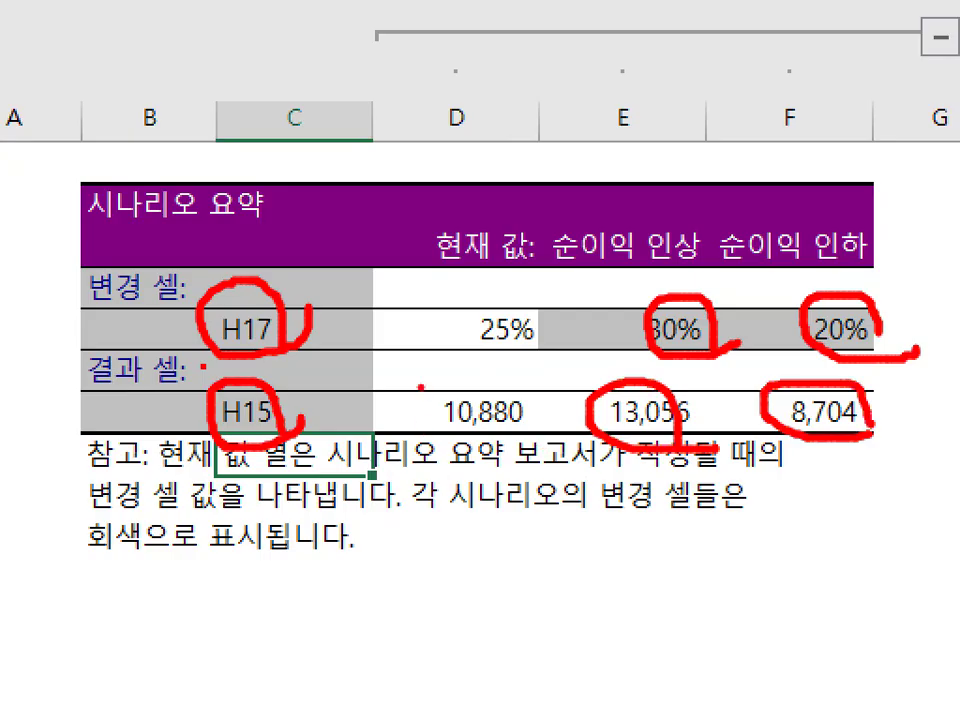
drag(405, 373, 380, 420)
drag(381, 336, 432, 385)
drag(262, 220, 357, 141)
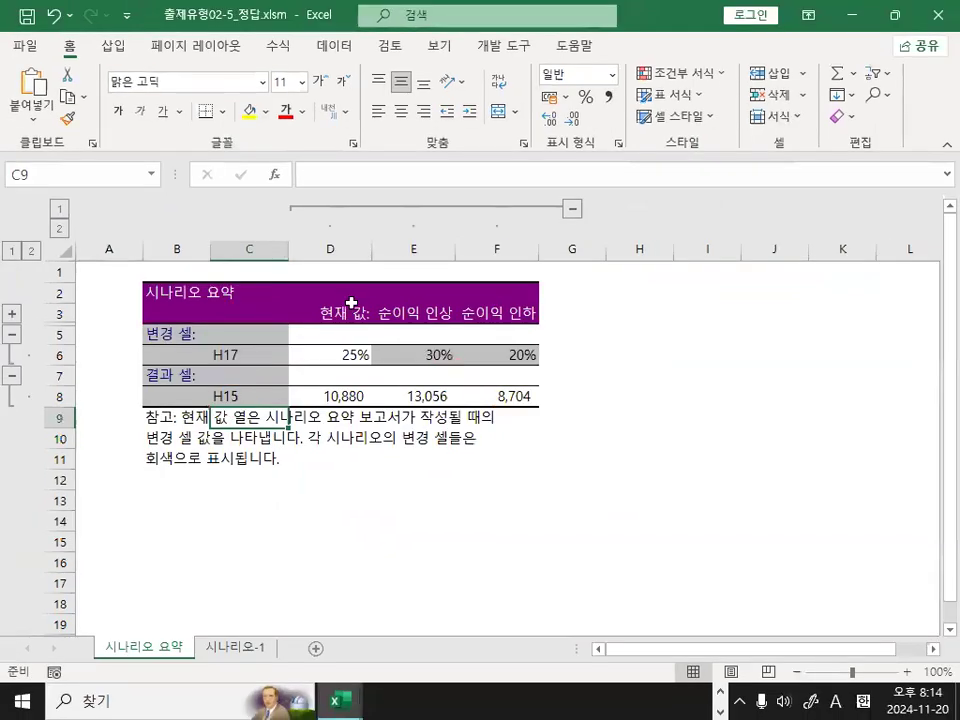
Undo the labels entered in C6 and C8 and examine the 순이익율 row for the 순이익 인상 and 순이익 인하 scenarios.
click(293, 338)
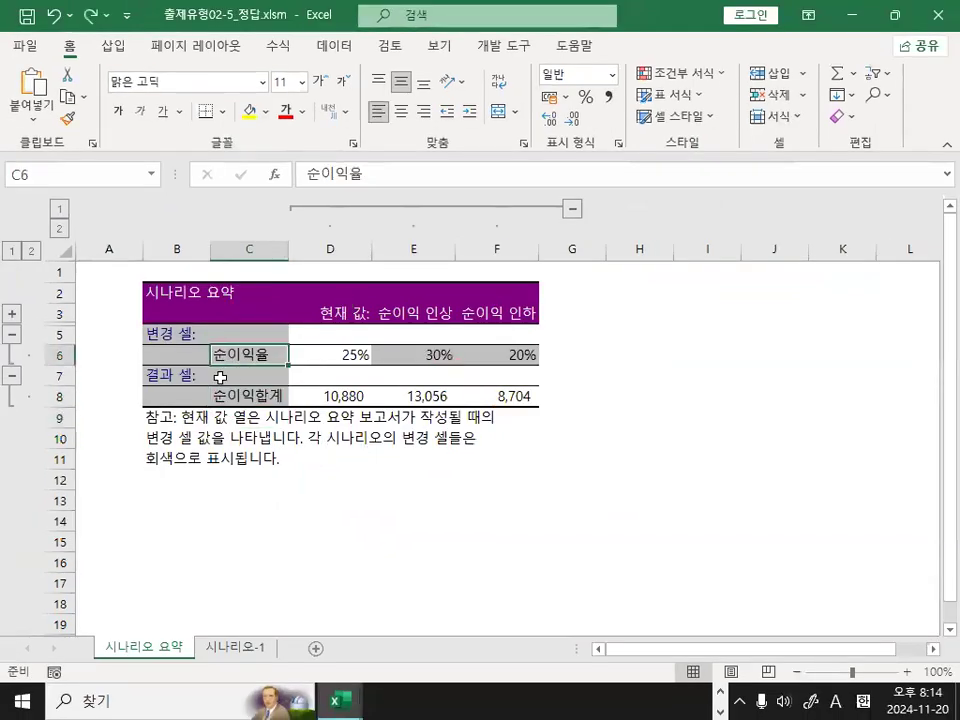
click(214, 376)
mouse_move(235, 324)
mouse_down()
mouse_move(232, 359)
mouse_move(263, 331)
mouse_move(172, 328)
mouse_move(283, 350)
mouse_up()
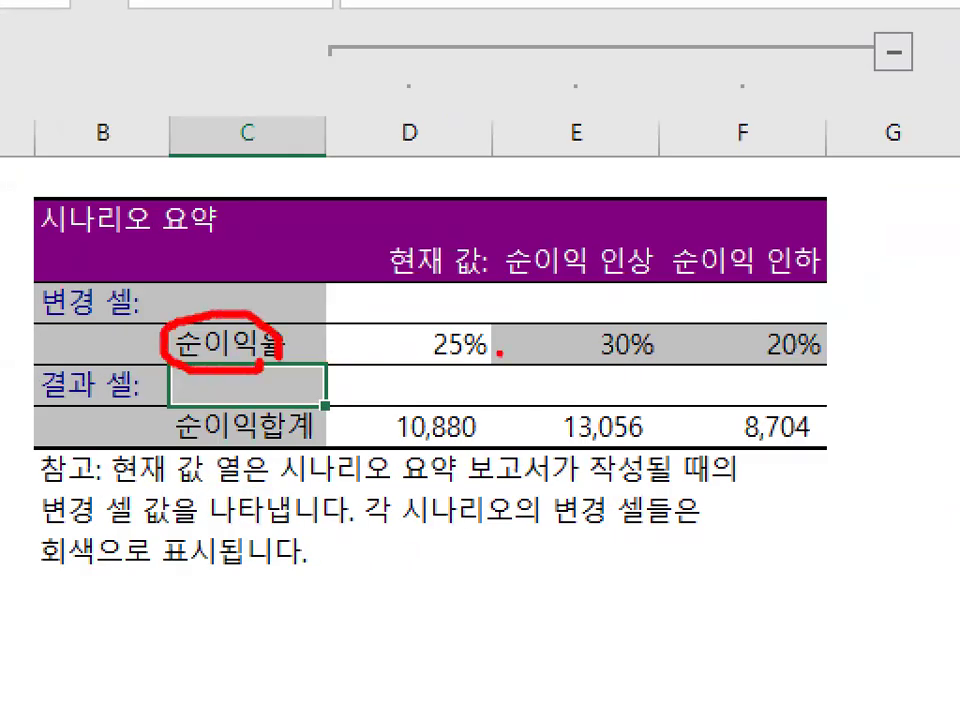
drag(632, 326, 669, 352)
drag(822, 325, 845, 352)
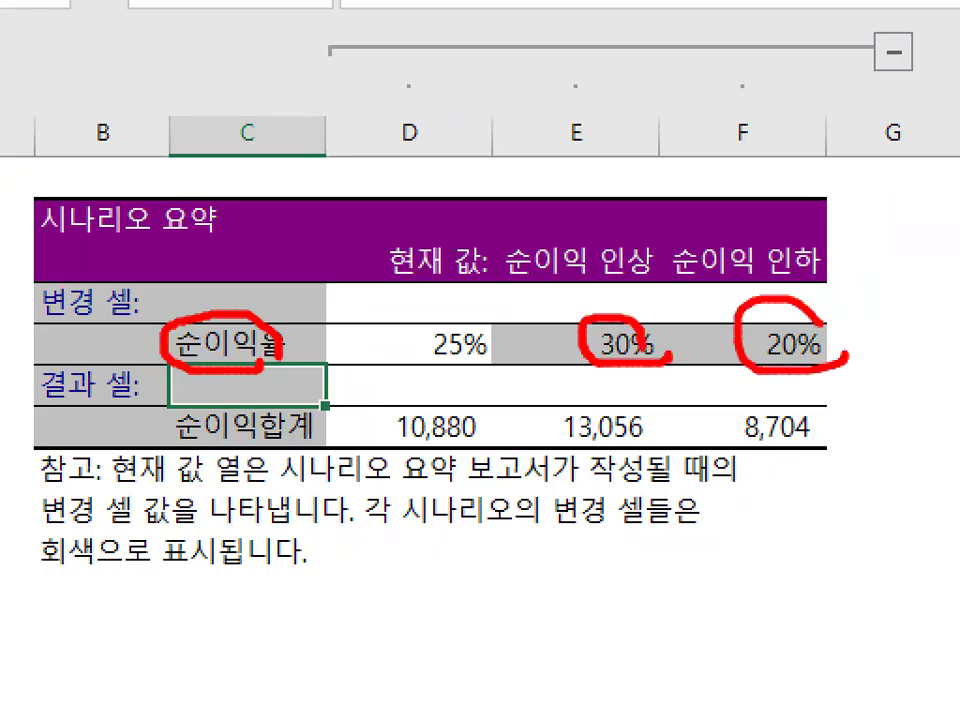
drag(625, 283, 662, 306)
mouse_move(791, 243)
mouse_down()
mouse_move(800, 298)
mouse_move(849, 248)
mouse_up()
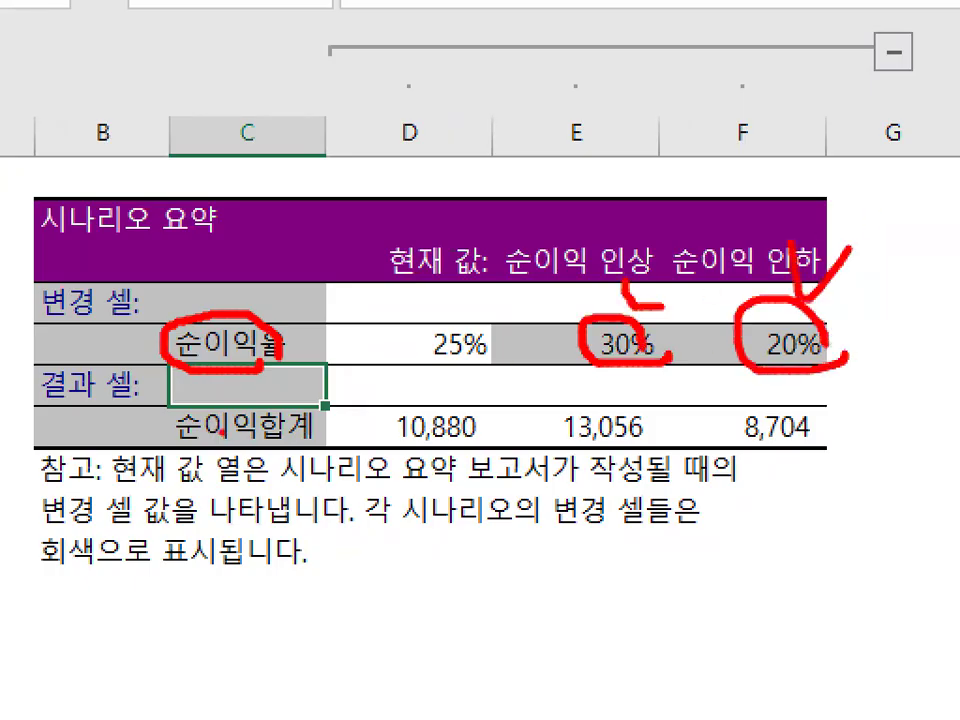
Examine the 순이익합계 row for both scenarios along with the changing-cell and result-cell labels.
drag(175, 446, 290, 440)
mouse_move(636, 410)
mouse_down()
mouse_move(525, 440)
mouse_move(672, 466)
mouse_up()
drag(818, 385, 836, 440)
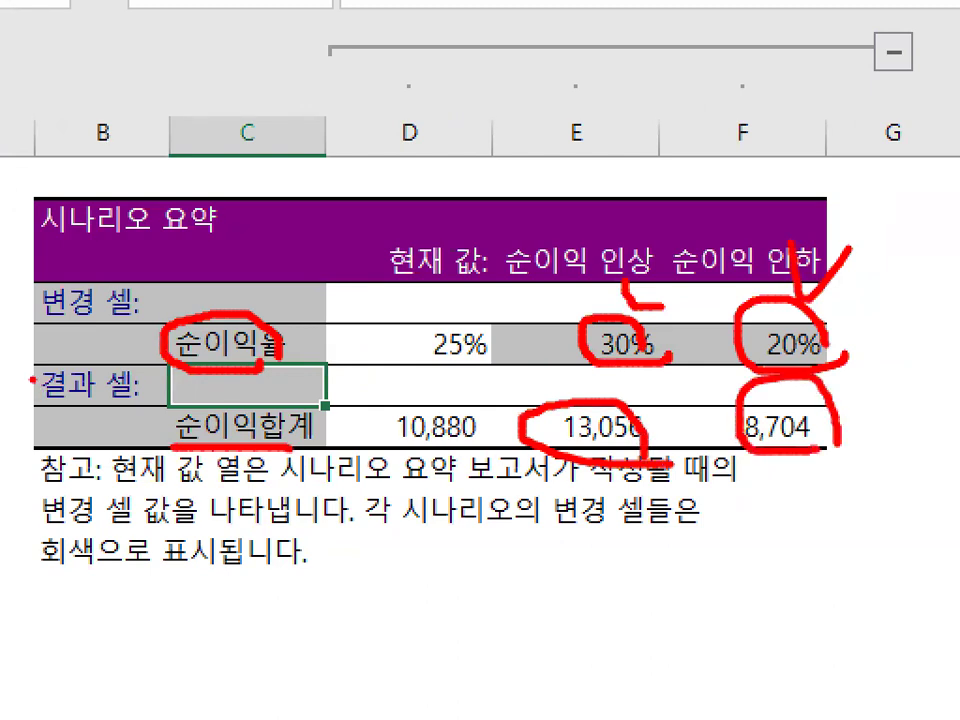
drag(60, 310, 145, 297)
drag(165, 362, 103, 452)
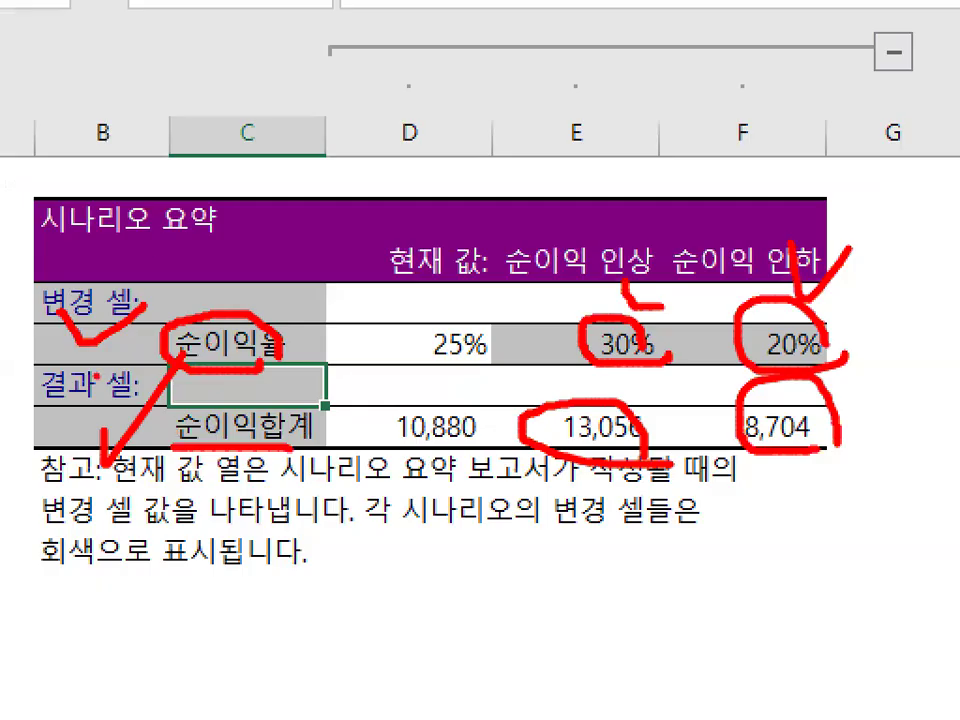
key(Escape)
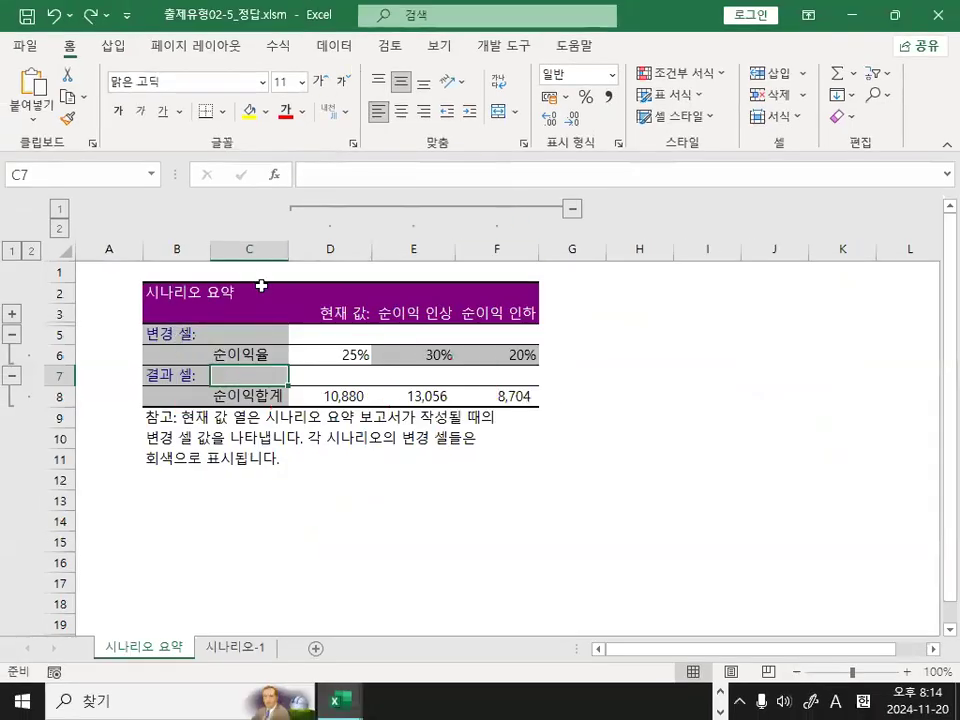
Close the answer workbook without saving and return to the 시나리오-1 sheet of 출제유형02-5_문제.xlsm.
click(936, 16)
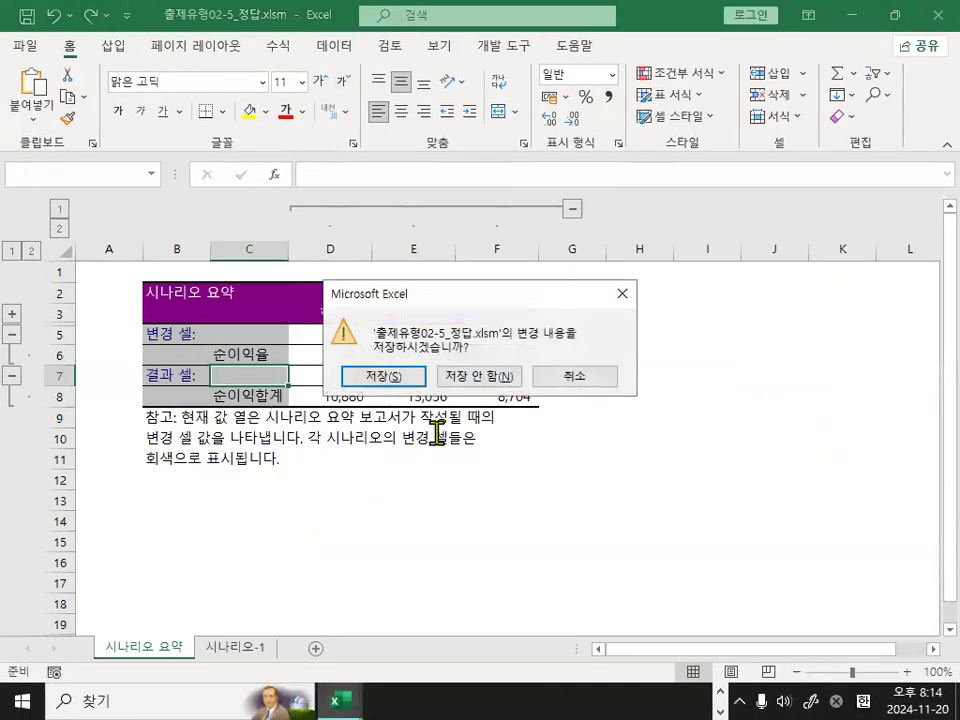
click(470, 378)
click(430, 425)
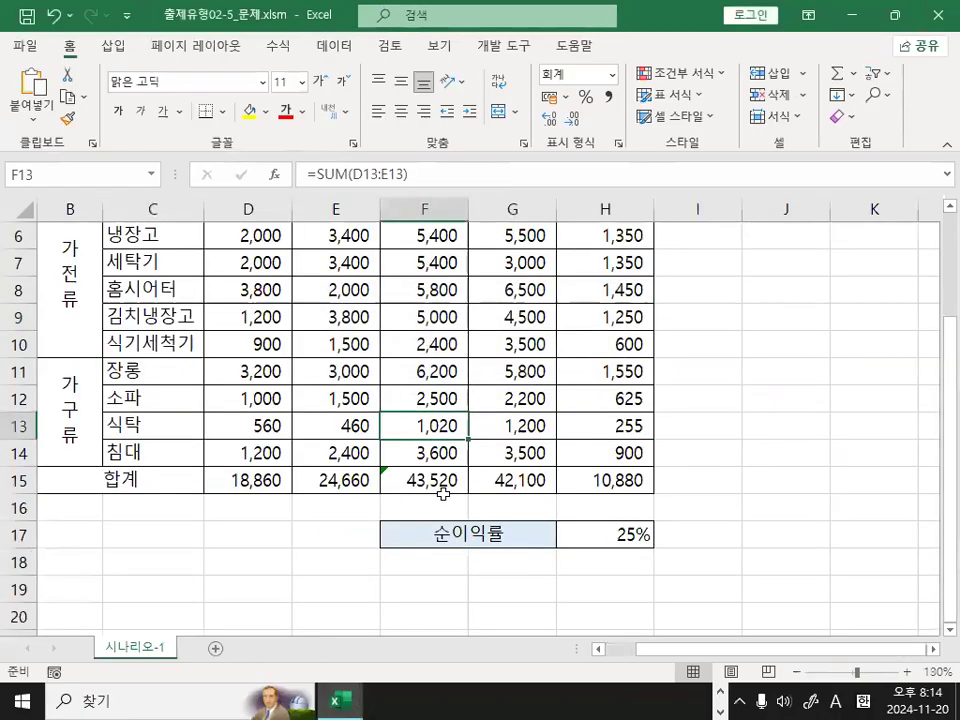
click(255, 388)
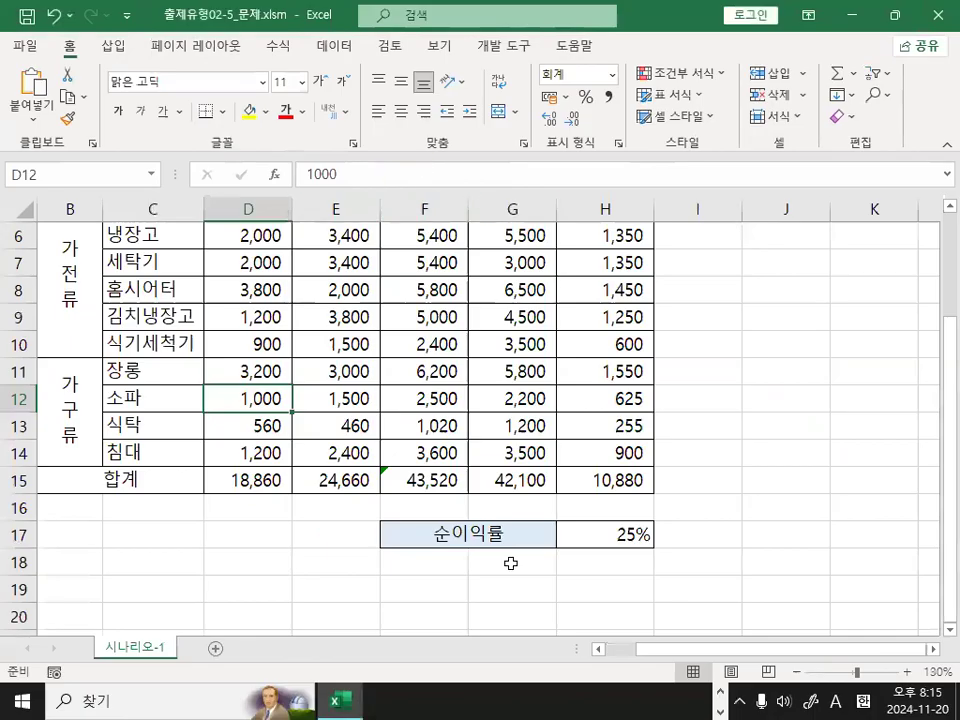
Examine the 순이익률 cell H17 and the total cell H15, checking the cell reference shown for H15.
click(608, 537)
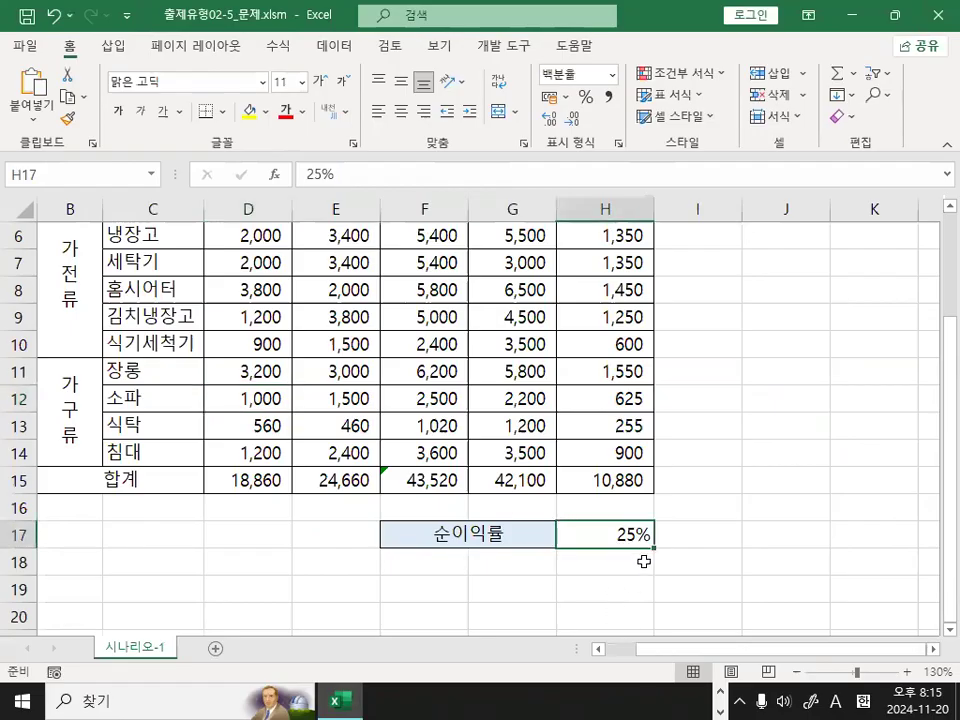
click(604, 482)
key(ctrl+1)
click(648, 443)
drag(648, 443, 599, 513)
drag(600, 452, 639, 502)
key(Escape)
key(ctrl+1)
click(36, 178)
mouse_move(101, 167)
mouse_down()
mouse_move(88, 189)
mouse_move(14, 150)
mouse_move(86, 178)
mouse_up()
key(Escape)
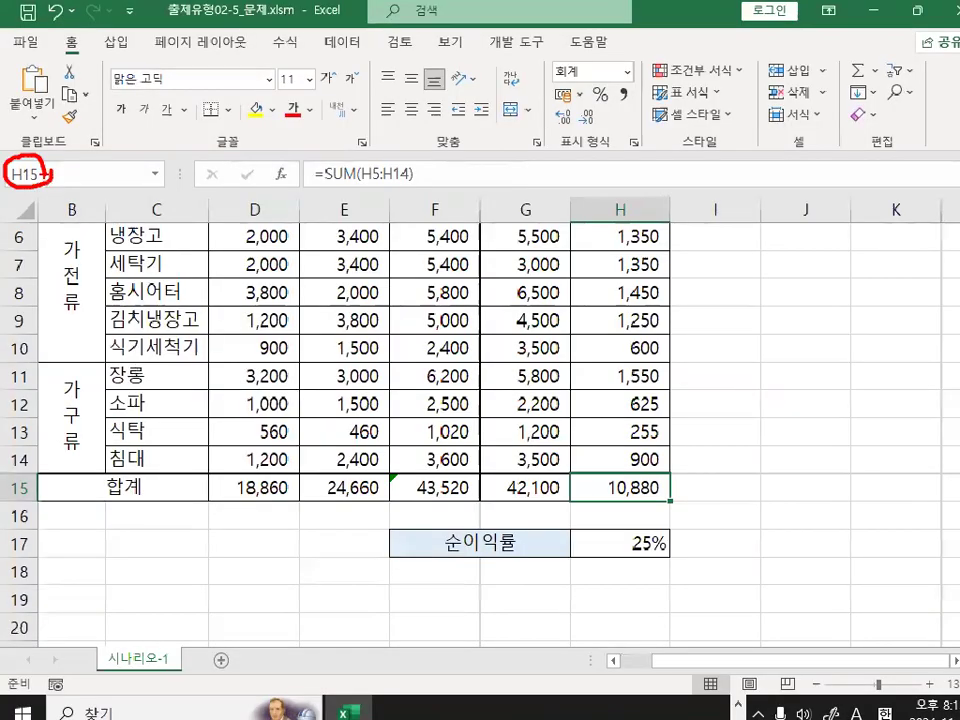
Define the name 순이익합계 for the selected total cell H15 and check it.
click(50, 174)
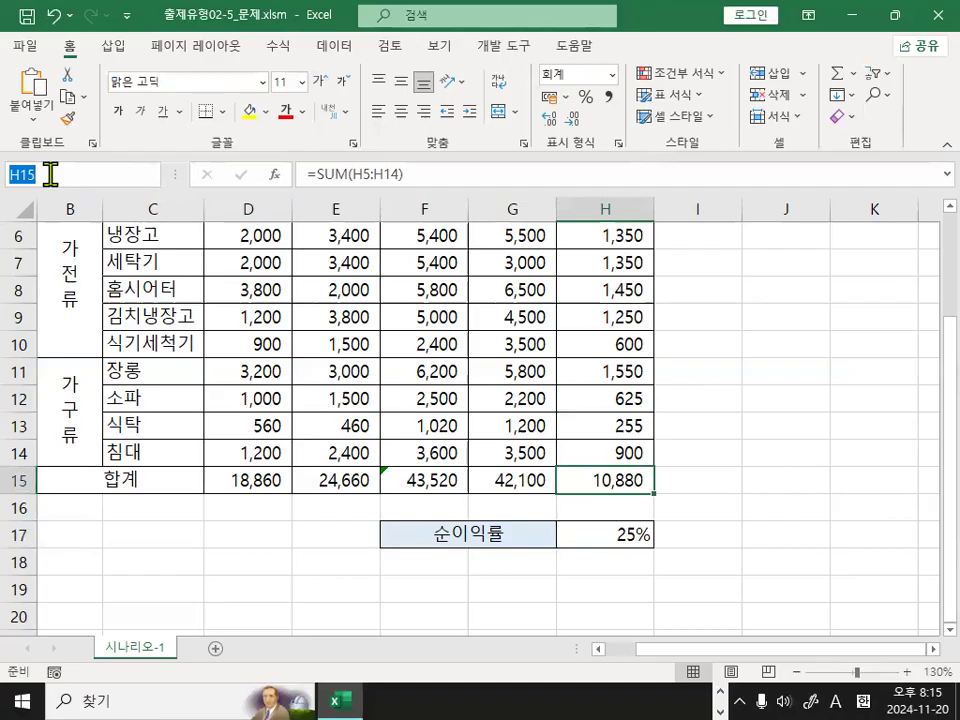
text(tns)
key(BackSpace)
key(BackSpace)
key(BackSpace)
key(BackSpace)
text(수ㄴ이익합ㄱ)
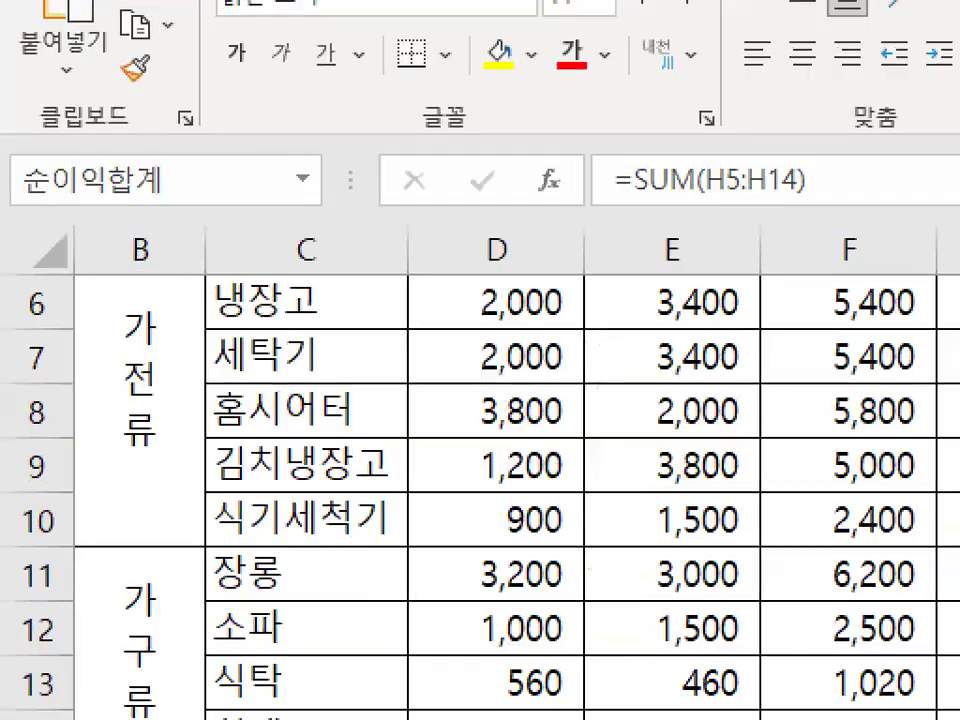
mouse_move(157, 172)
mouse_down()
mouse_move(88, 207)
mouse_move(156, 154)
mouse_up()
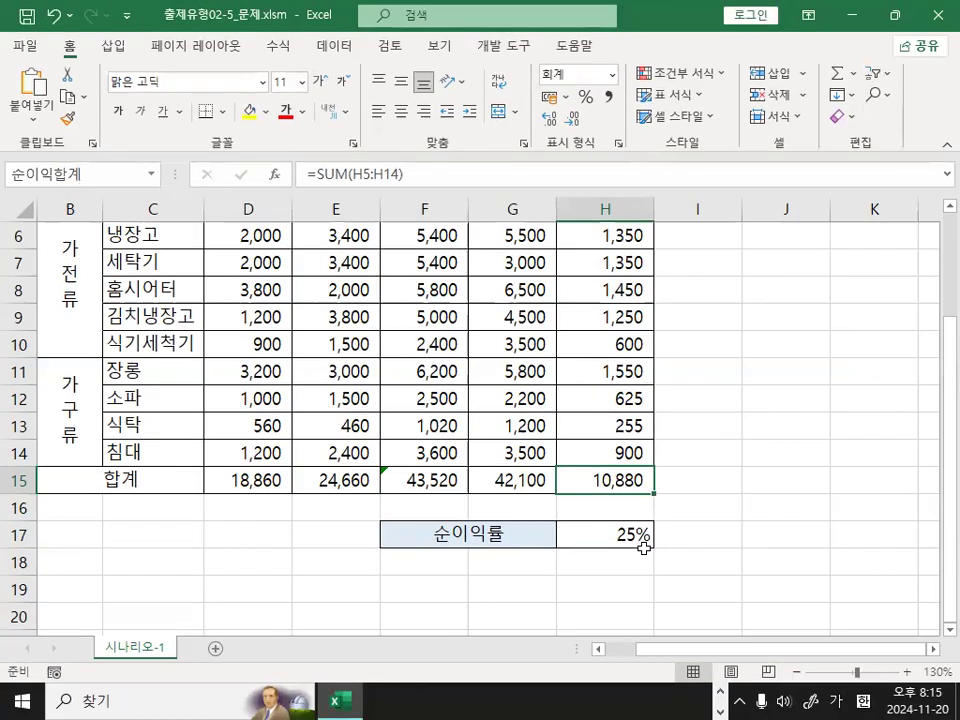
Define the name 순이익률 for the rate cell H17 and check it.
click(625, 535)
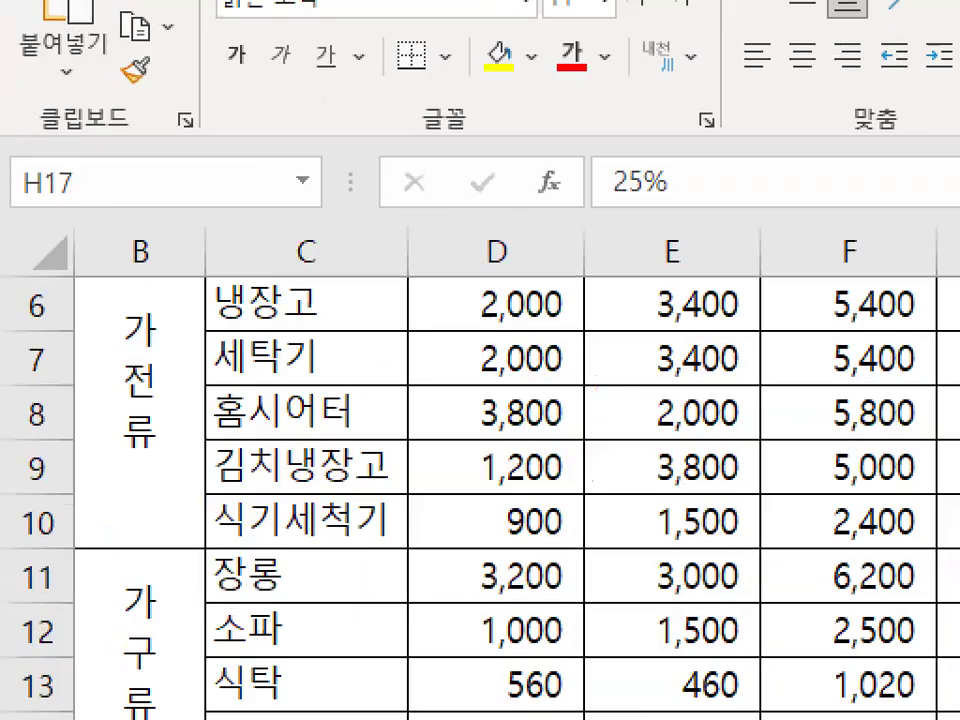
mouse_move(12, 150)
mouse_down()
mouse_move(20, 165)
mouse_move(50, 130)
mouse_up()
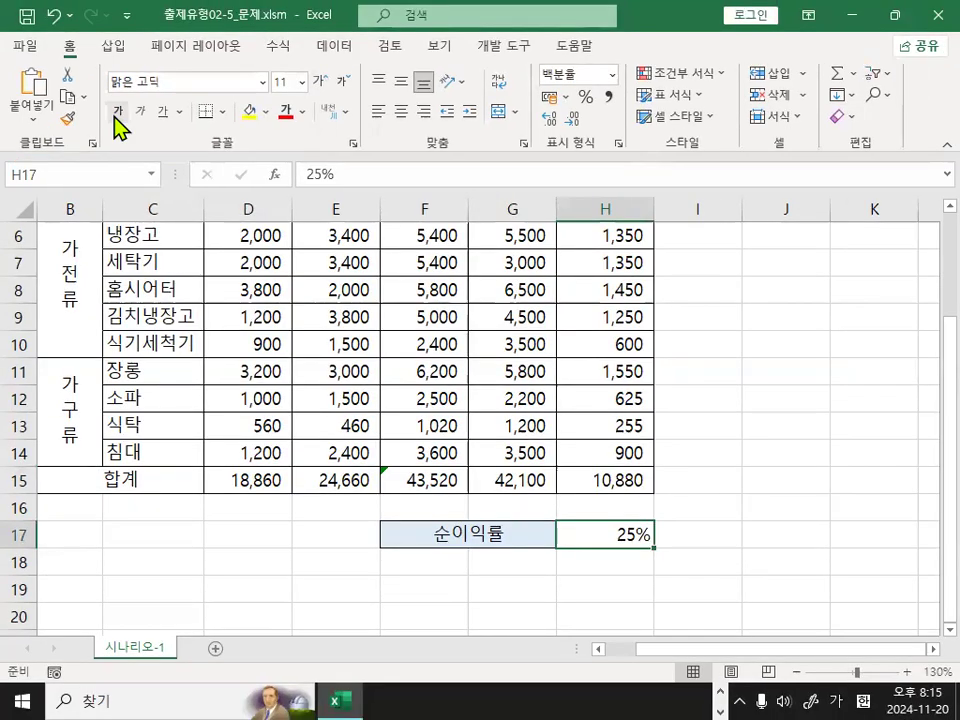
click(152, 201)
text(순이익률)
key(Return)
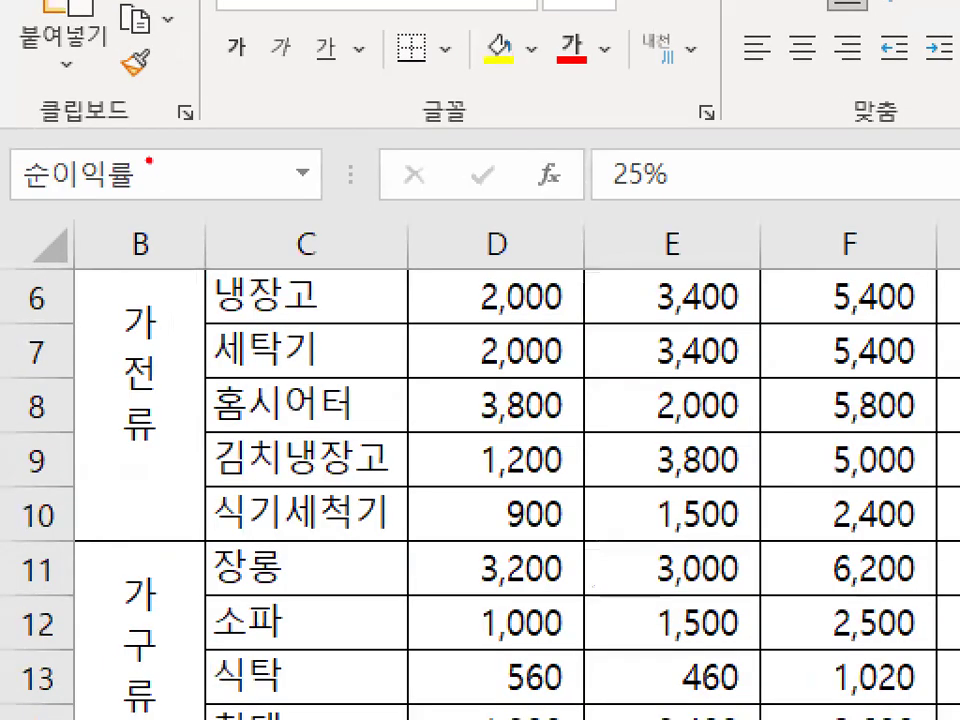
mouse_move(113, 190)
mouse_down()
mouse_move(121, 140)
mouse_move(146, 184)
mouse_move(57, 157)
mouse_move(130, 187)
mouse_move(124, 205)
mouse_up()
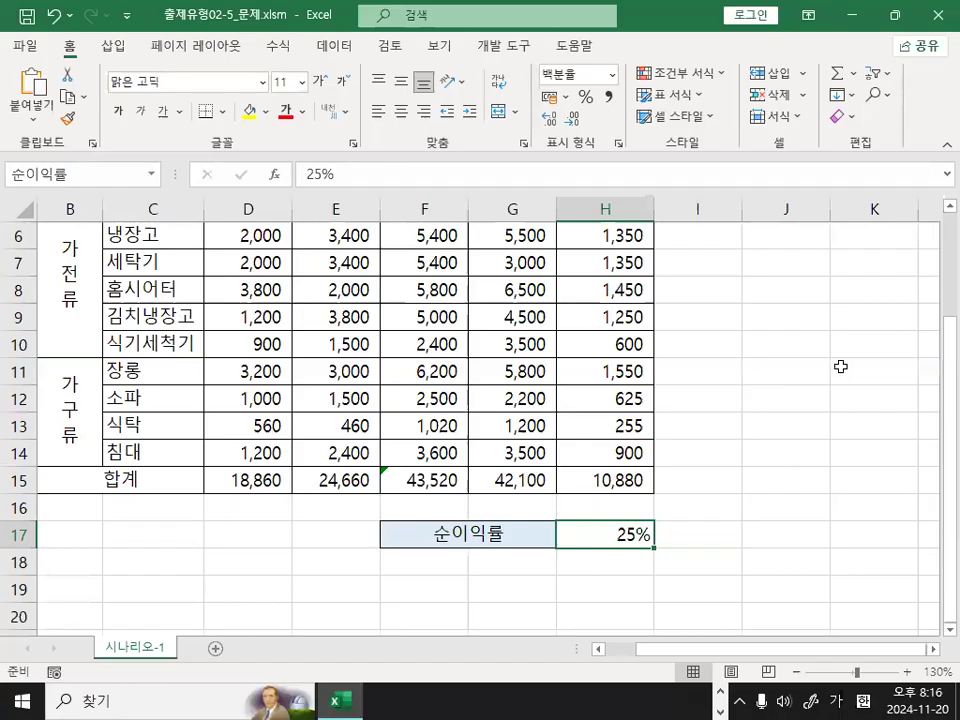
click(732, 378)
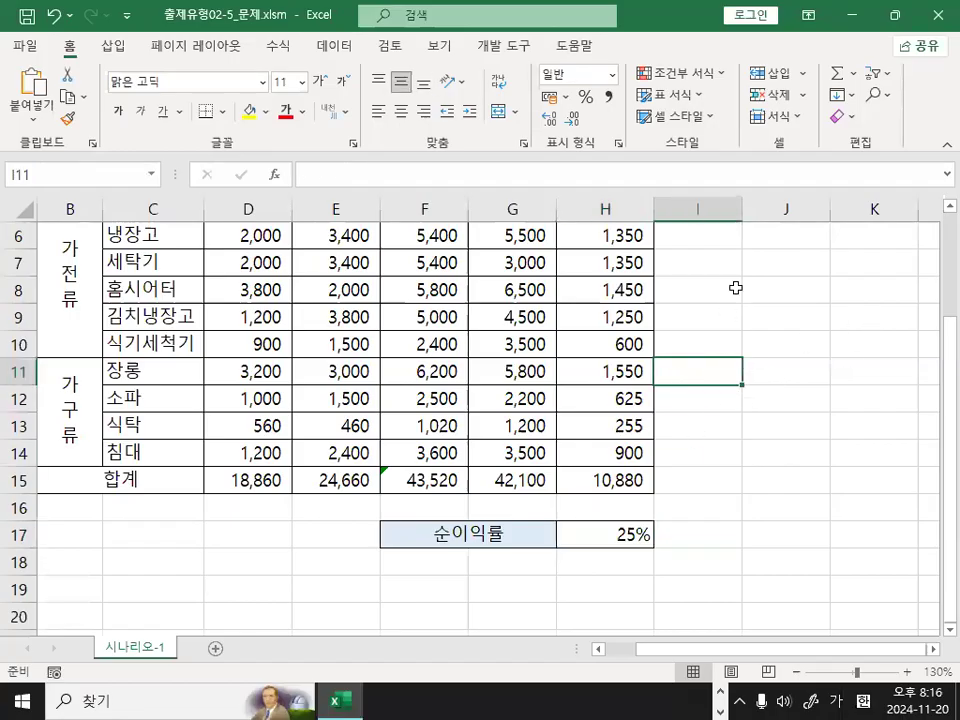
click(735, 288)
click(765, 294)
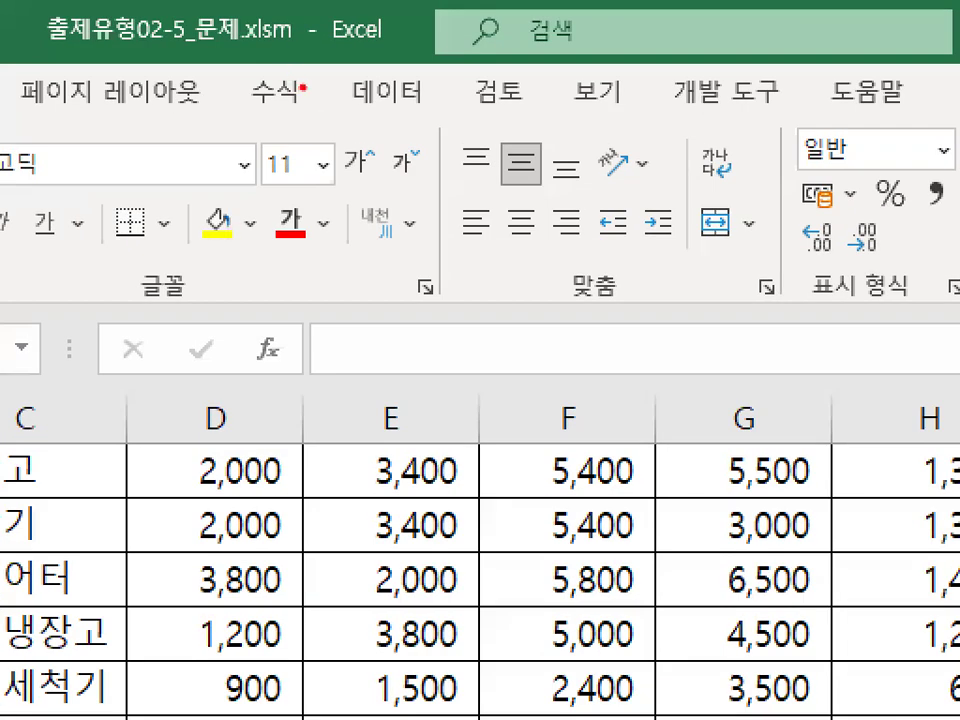
mouse_move(303, 88)
mouse_down()
mouse_move(276, 118)
mouse_move(236, 72)
mouse_move(303, 83)
mouse_move(305, 112)
mouse_up()
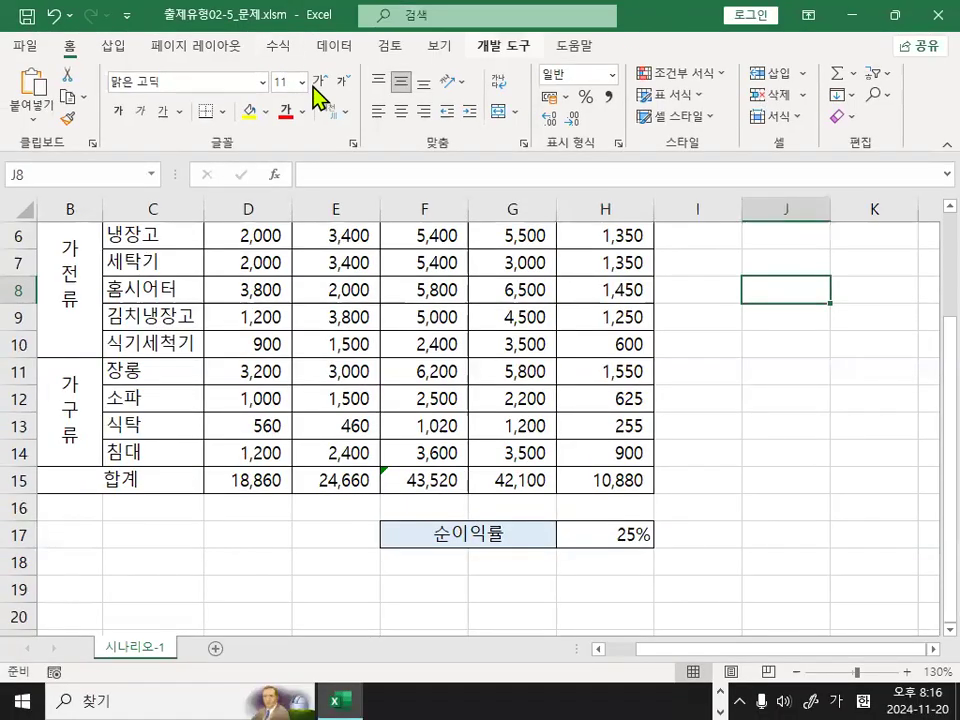
Open the Name Manager and examine the 순이익률 and 순이익합계 entries in its list of defined names.
click(276, 47)
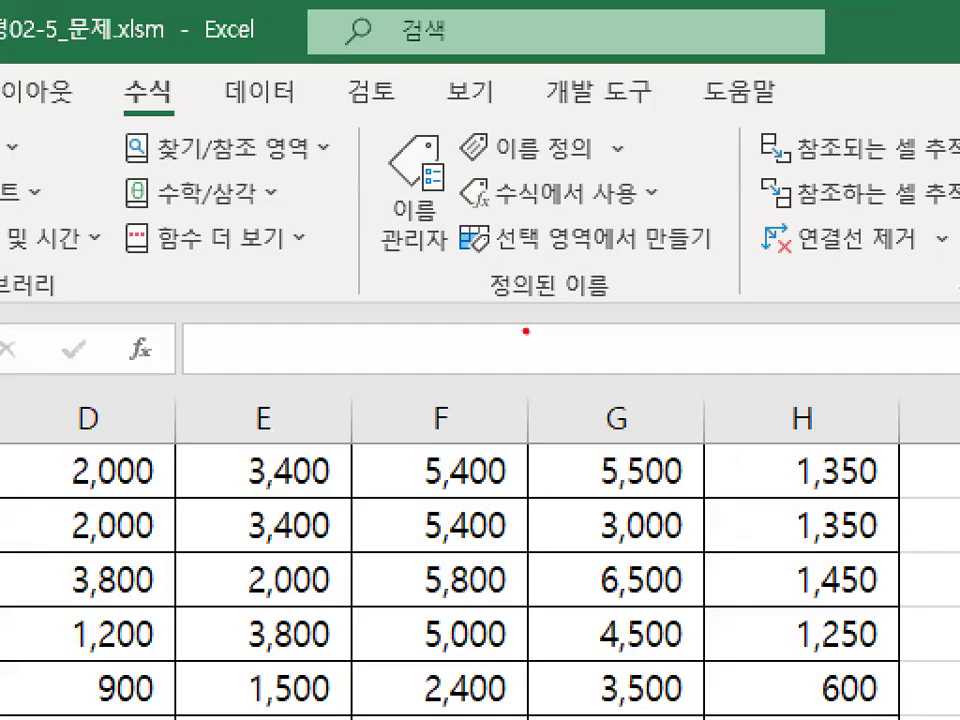
drag(484, 304, 600, 304)
mouse_move(452, 228)
mouse_down()
mouse_move(385, 243)
mouse_move(392, 146)
mouse_move(462, 235)
mouse_up()
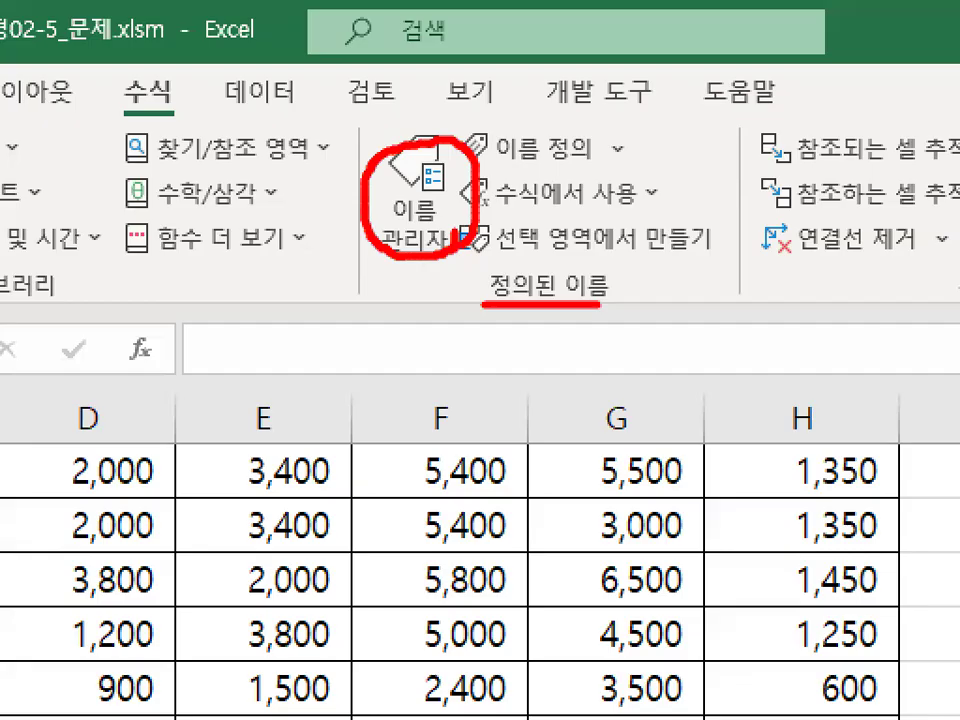
mouse_move(400, 165)
mouse_down()
mouse_move(432, 205)
mouse_move(489, 96)
mouse_up()
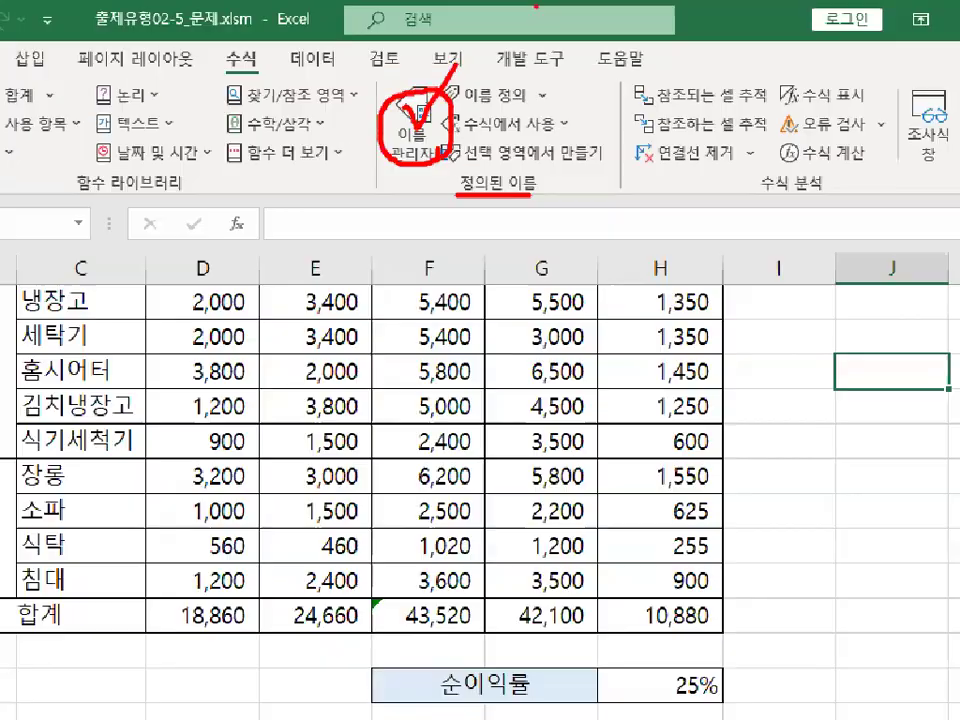
click(409, 118)
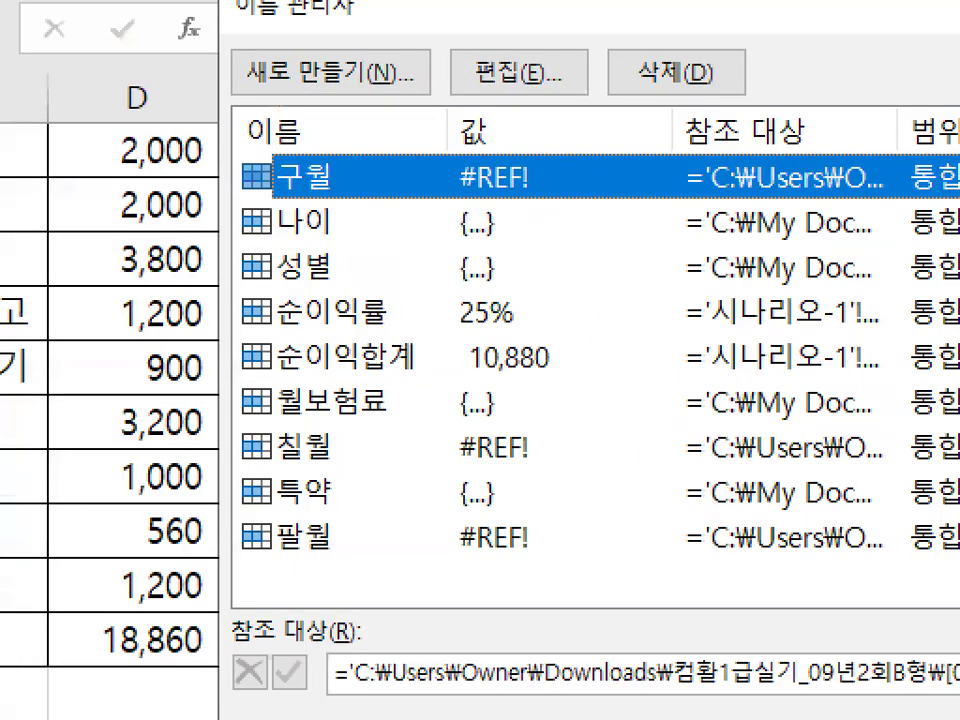
drag(311, 442, 368, 310)
drag(275, 364, 383, 566)
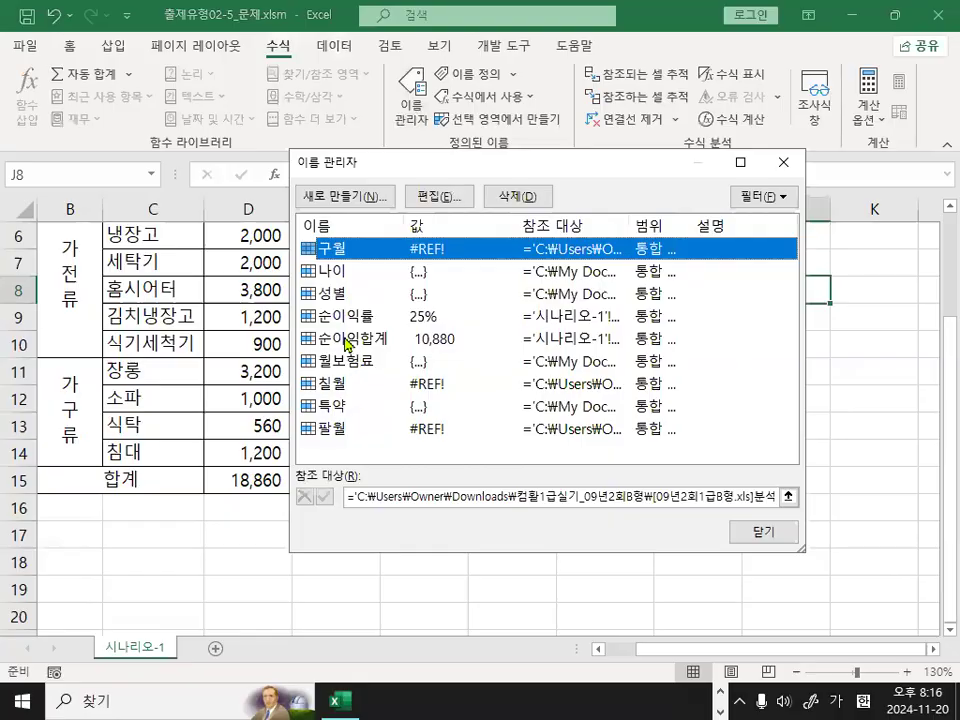
Open the 순이익률 name for editing, check its name and cell reference, and close the edit dialog.
click(347, 318)
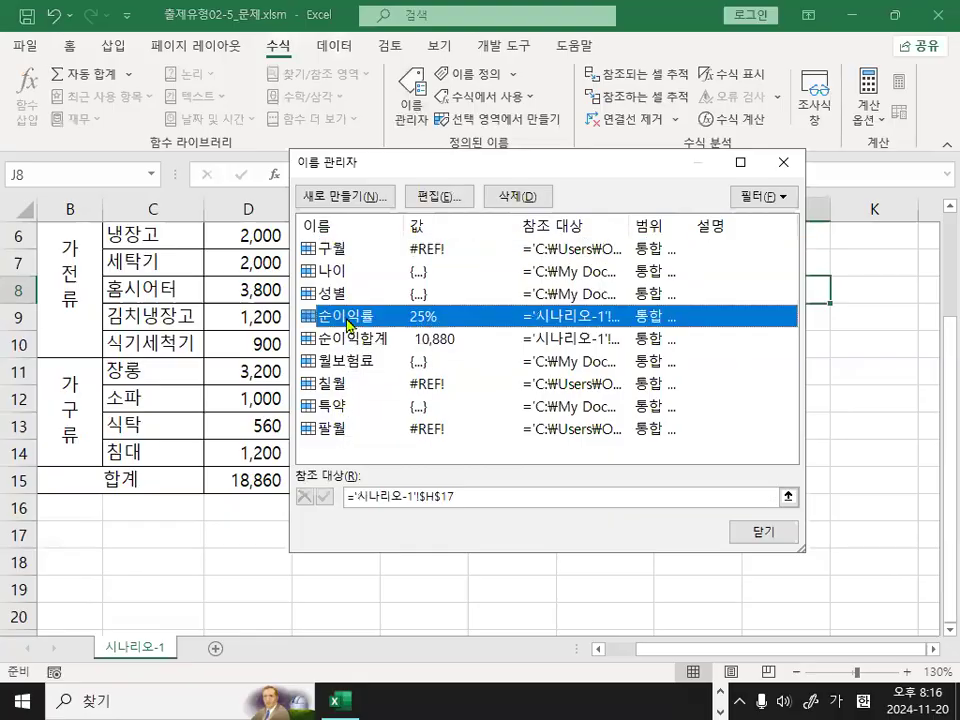
drag(374, 318, 389, 308)
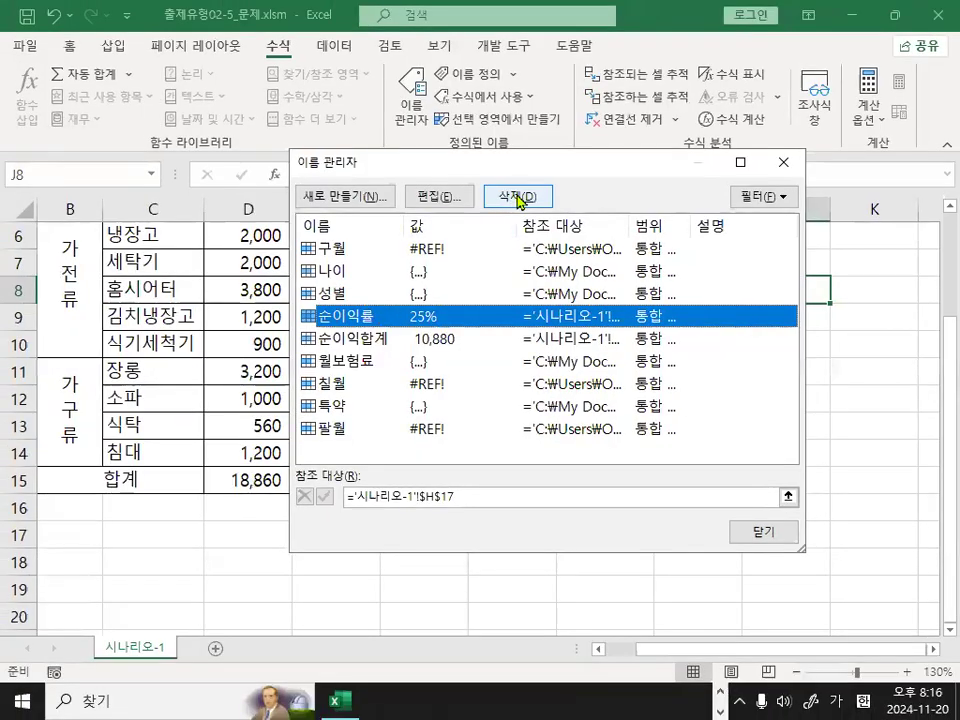
click(447, 197)
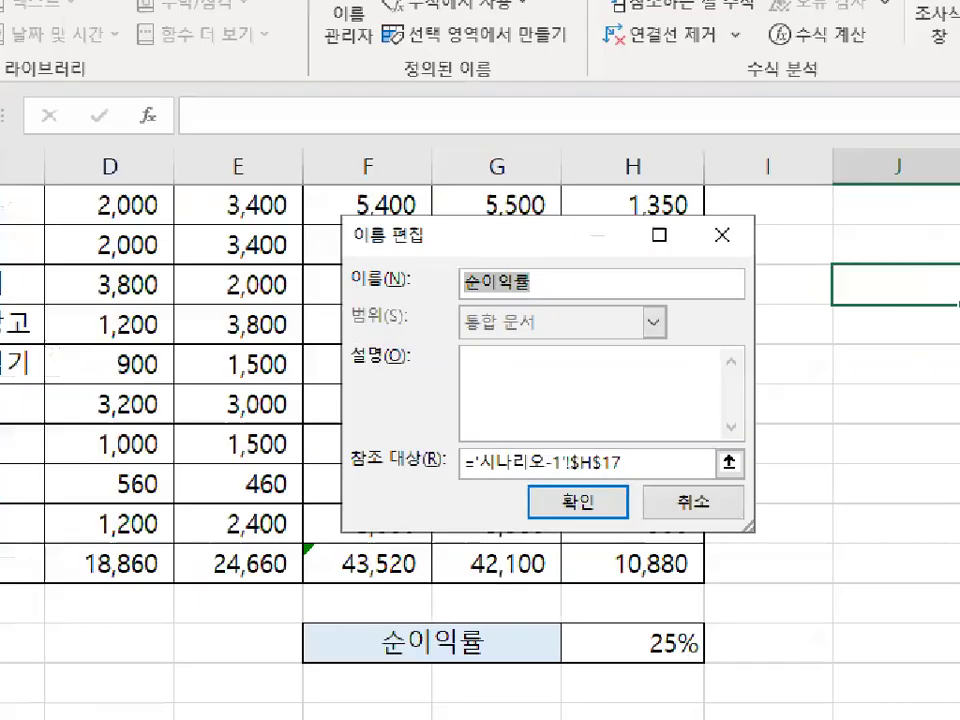
mouse_move(547, 284)
mouse_down()
mouse_move(520, 290)
mouse_move(470, 262)
mouse_move(546, 268)
mouse_move(556, 282)
mouse_up()
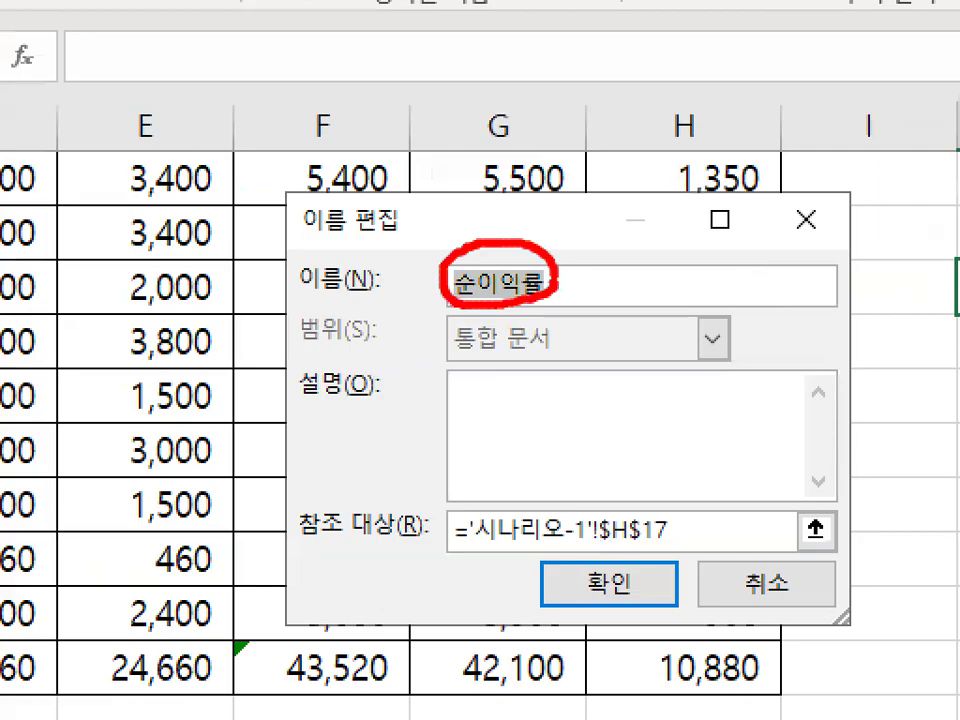
mouse_move(673, 540)
mouse_down()
mouse_move(636, 544)
mouse_move(683, 530)
mouse_up()
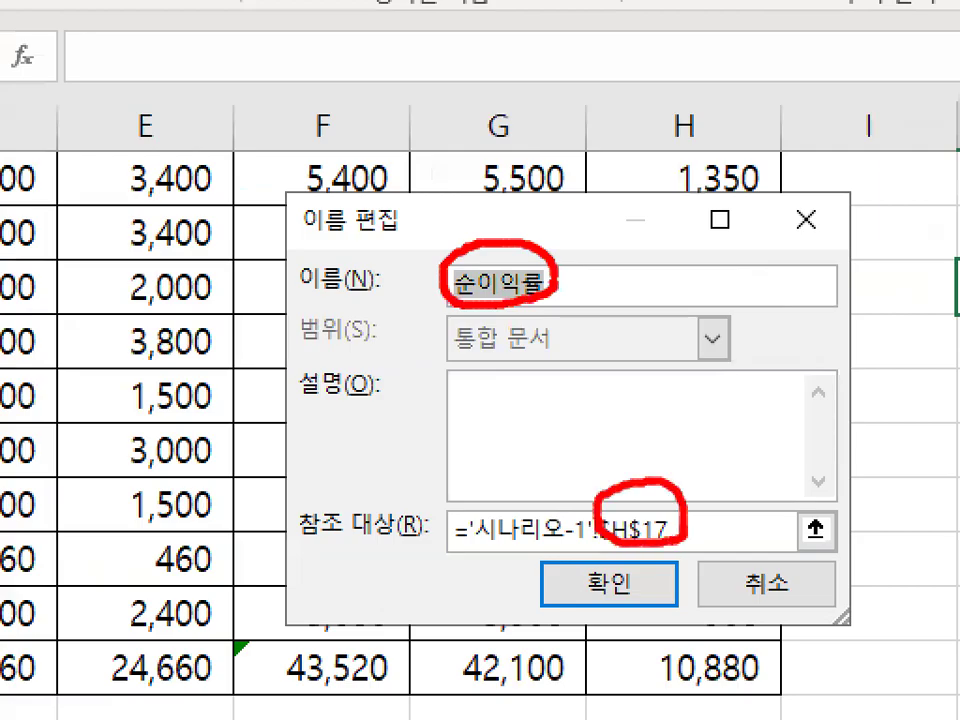
drag(460, 215, 572, 121)
key(Escape)
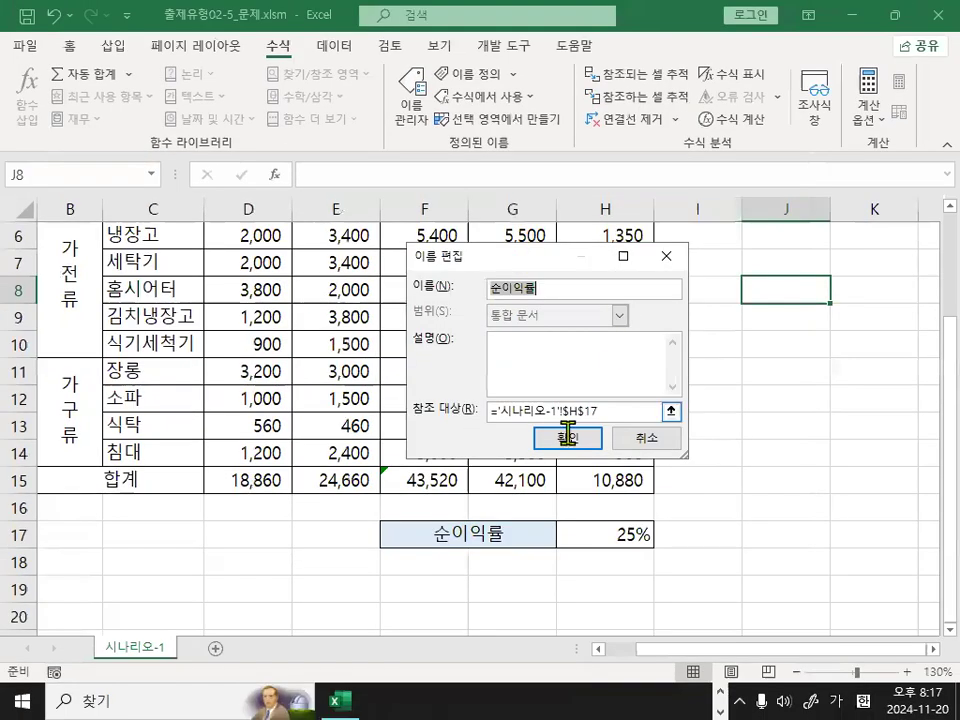
click(567, 437)
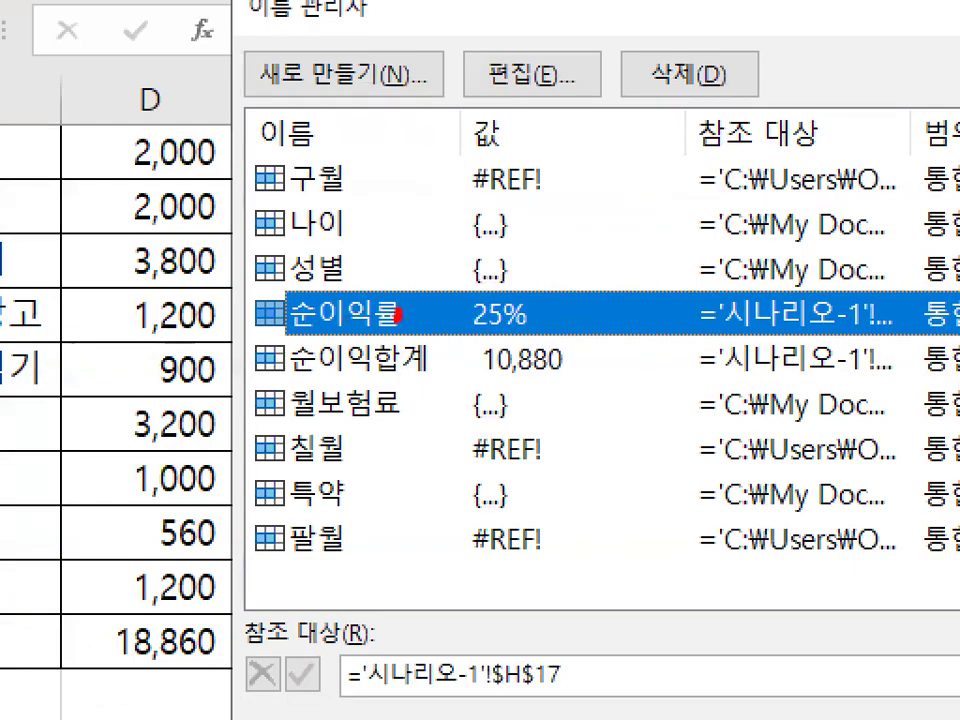
Delete the defined name 순이익률 and close the Name Manager.
mouse_move(398, 315)
mouse_down()
mouse_move(276, 301)
mouse_move(380, 301)
mouse_up()
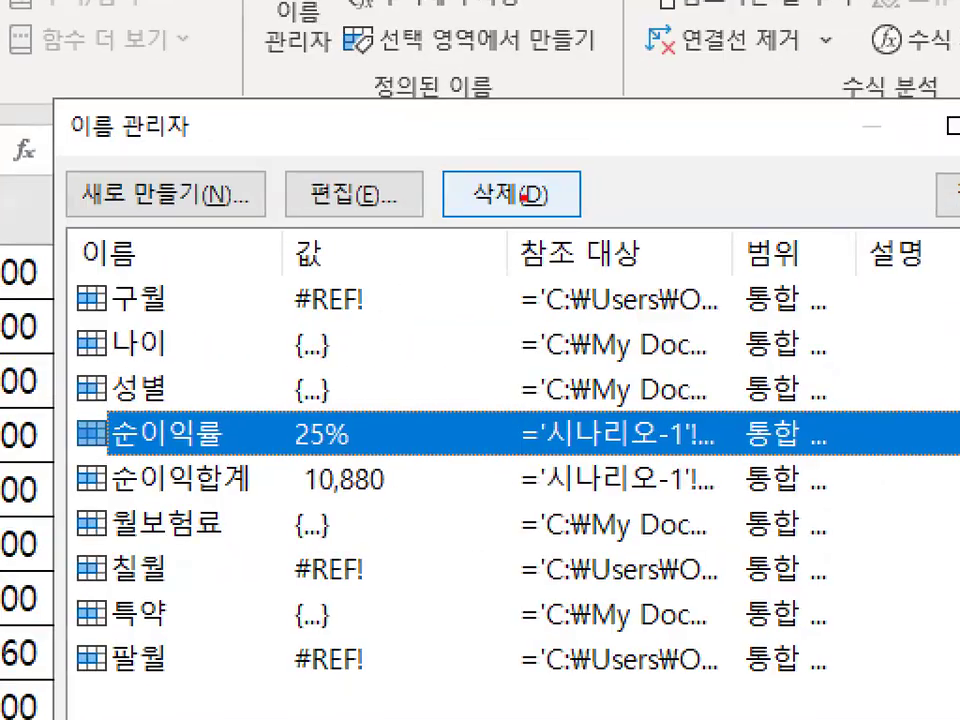
mouse_move(561, 195)
mouse_down()
mouse_move(541, 212)
mouse_move(537, 168)
mouse_move(554, 203)
mouse_up()
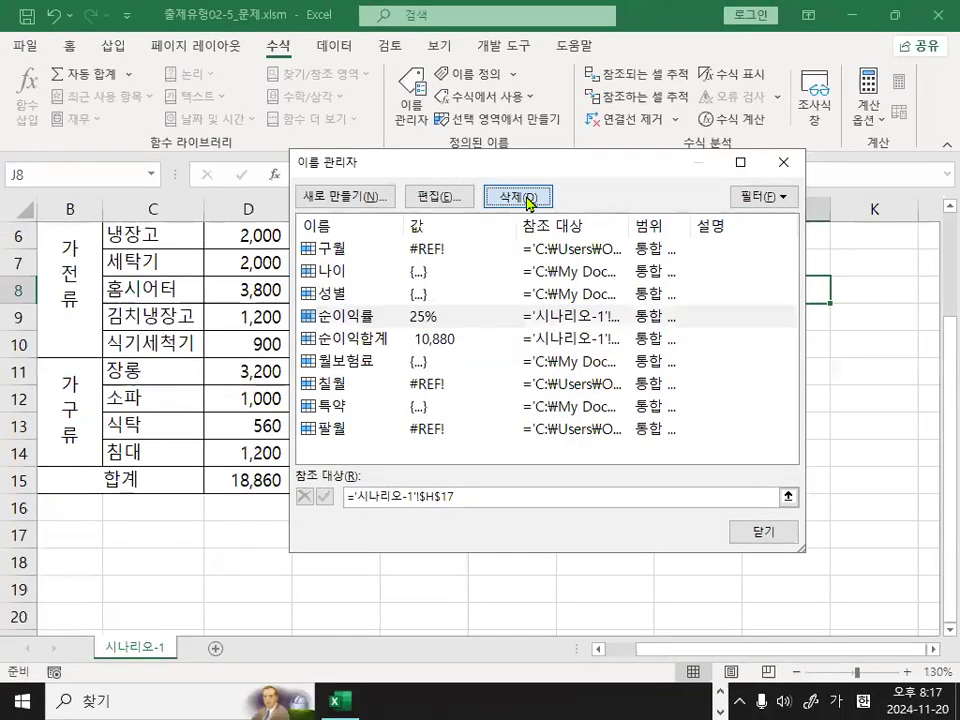
click(531, 197)
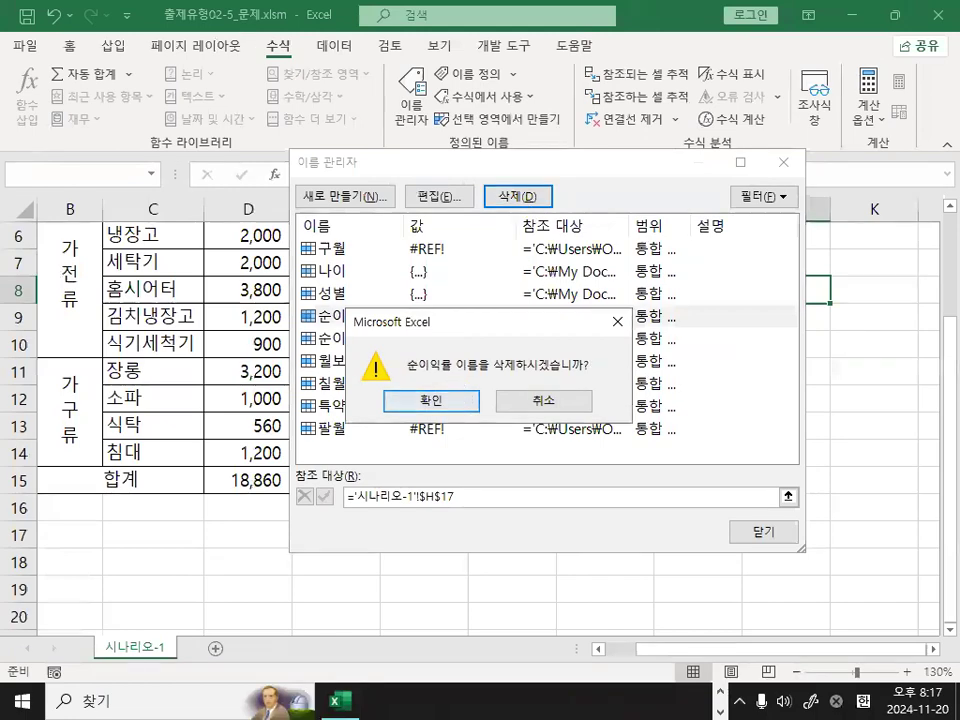
drag(408, 371, 586, 374)
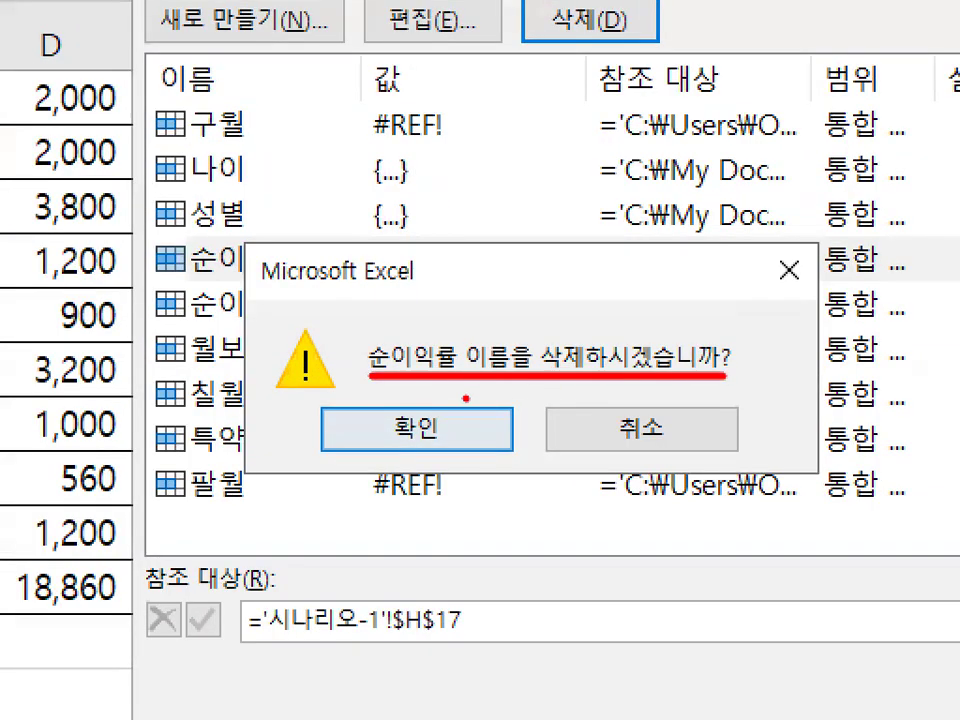
drag(466, 399, 455, 400)
click(416, 429)
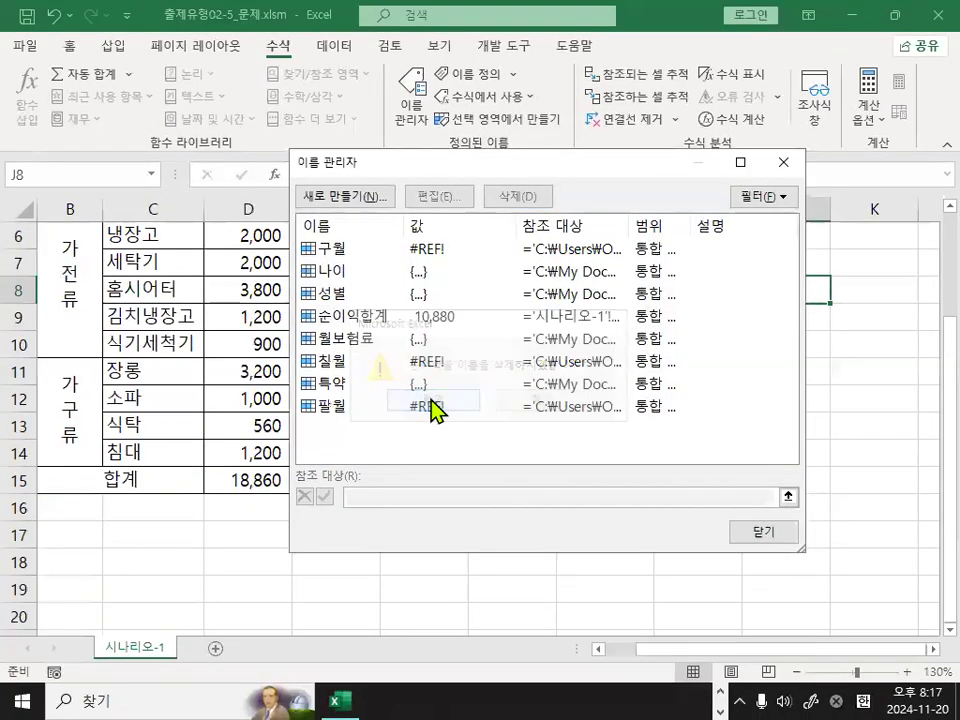
click(778, 530)
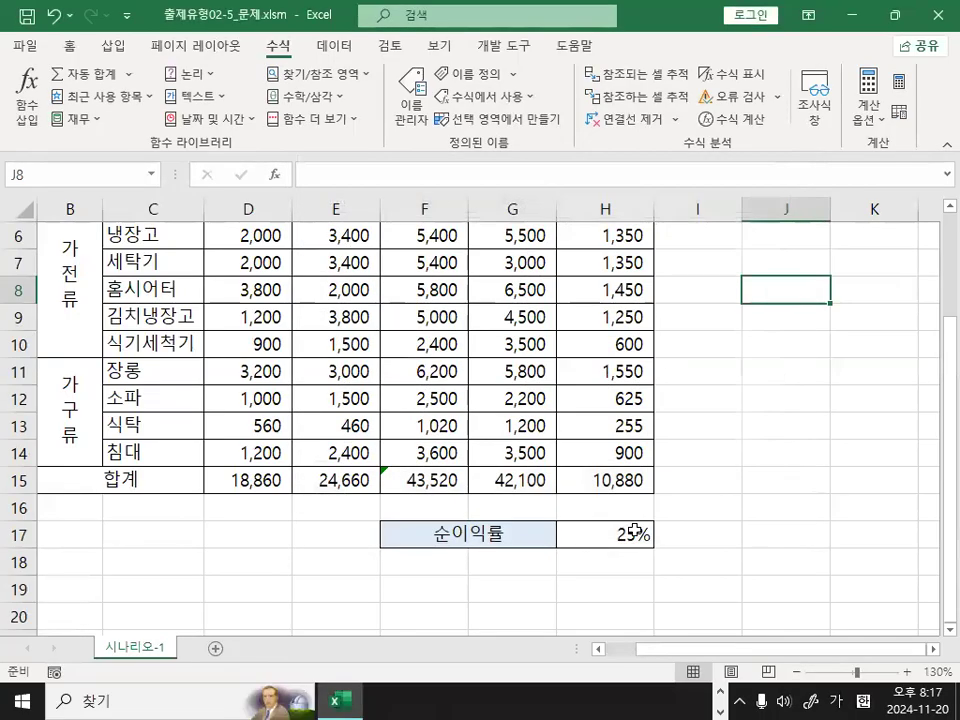
Select the 순이익률 rate cell H17 and check how it is referenced after the name's deletion.
click(634, 534)
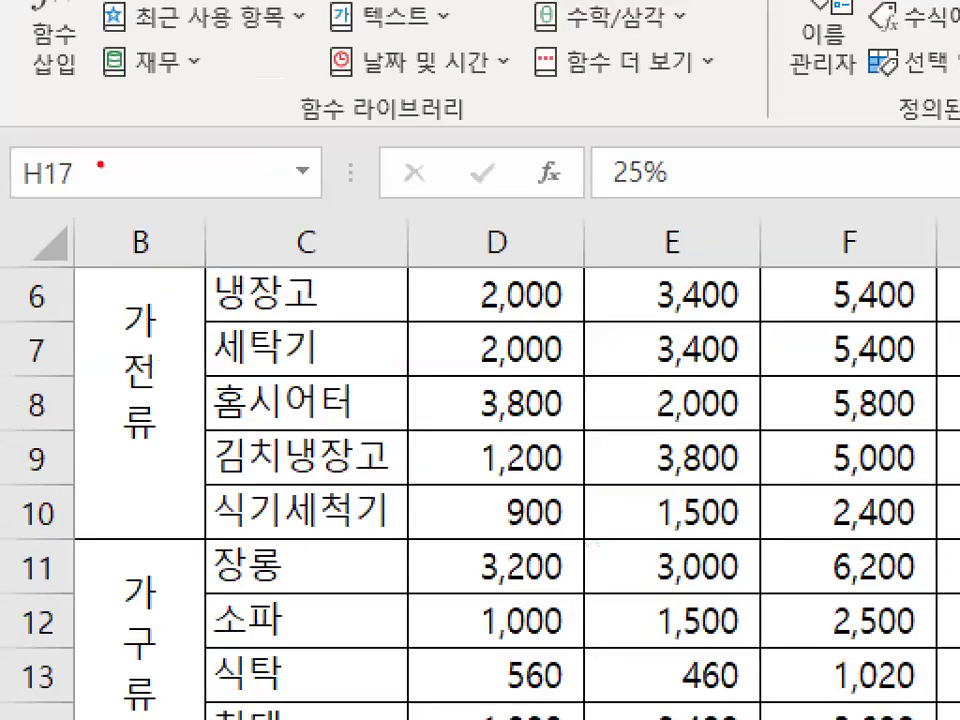
mouse_move(51, 174)
mouse_down()
mouse_move(14, 156)
mouse_move(120, 188)
mouse_up()
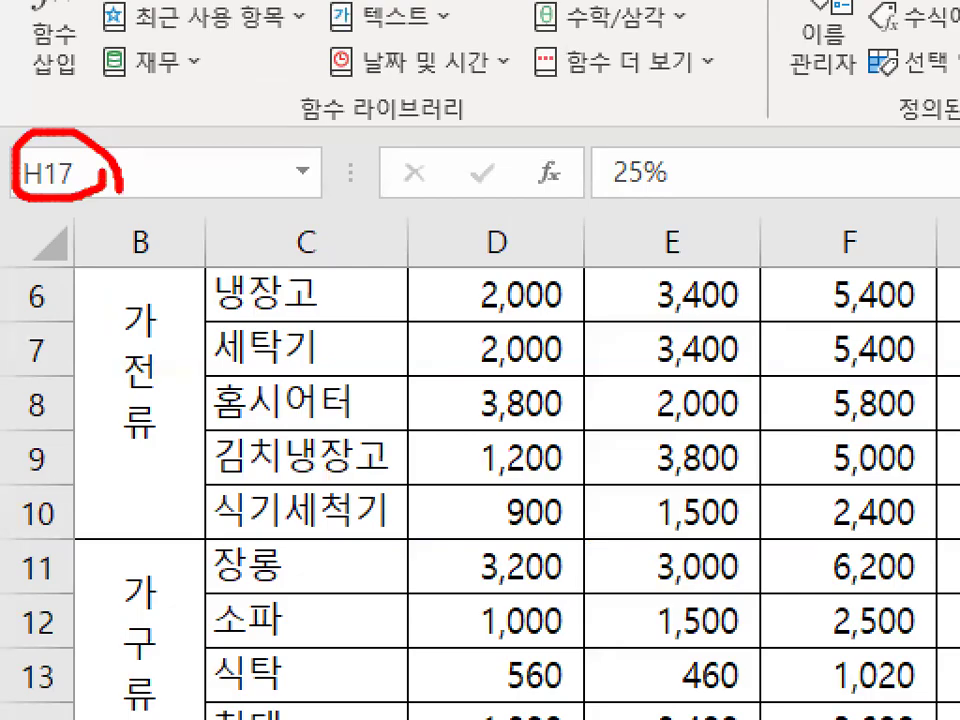
key(Escape)
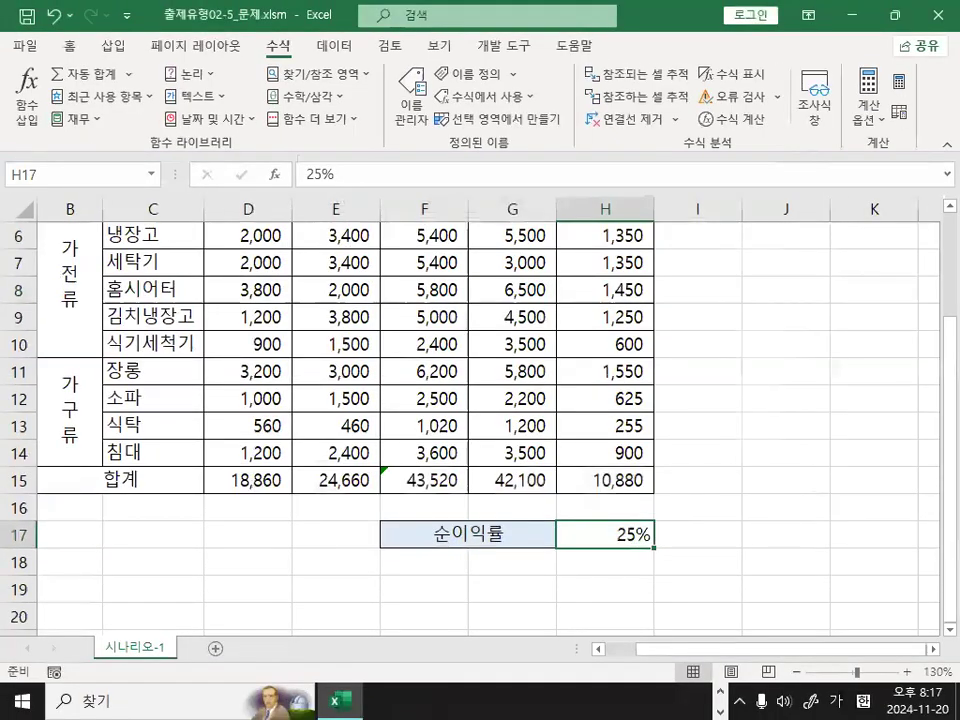
Switch to the Notepad class notes, review the section on deleting a defined name, and return to the workbook.
scroll(281, 524, down, 2)
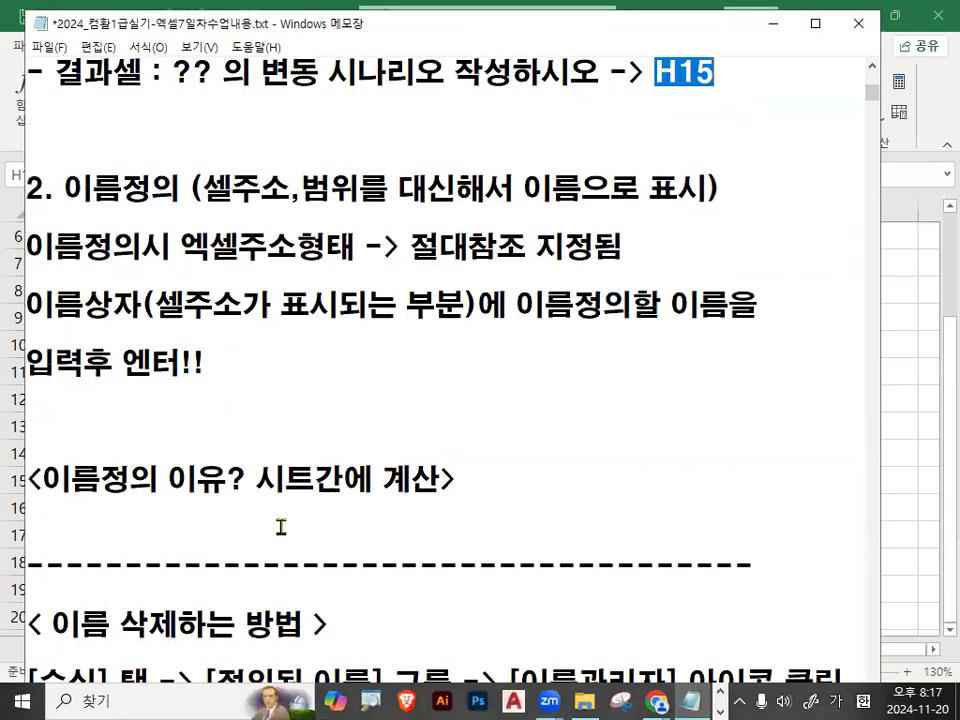
scroll(281, 524, down, 1)
drag(50, 360, 296, 358)
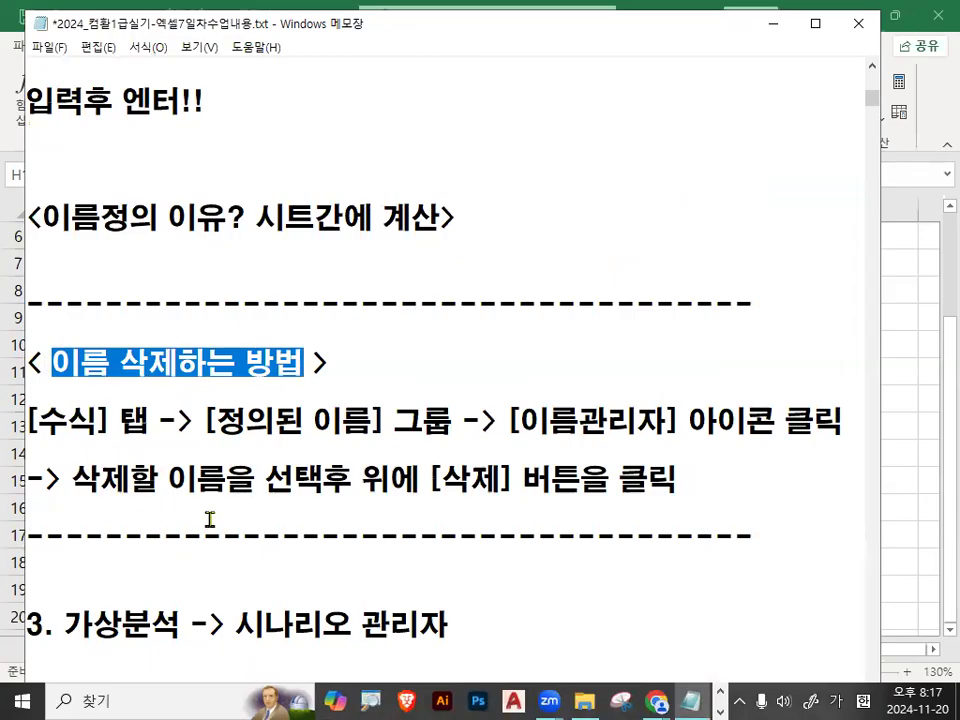
click(255, 503)
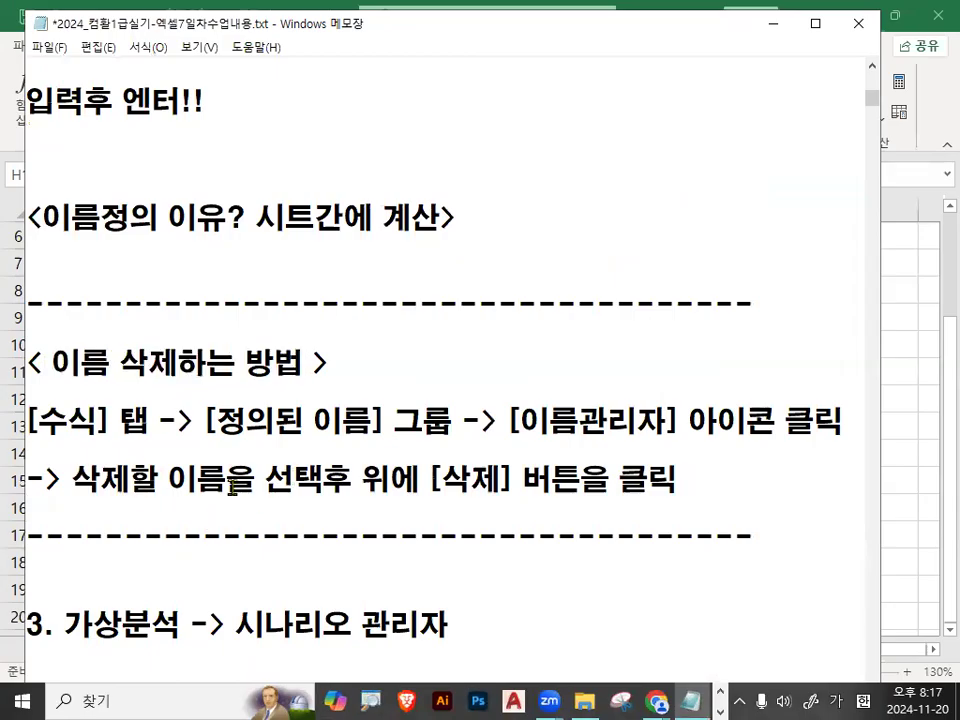
drag(30, 420, 438, 424)
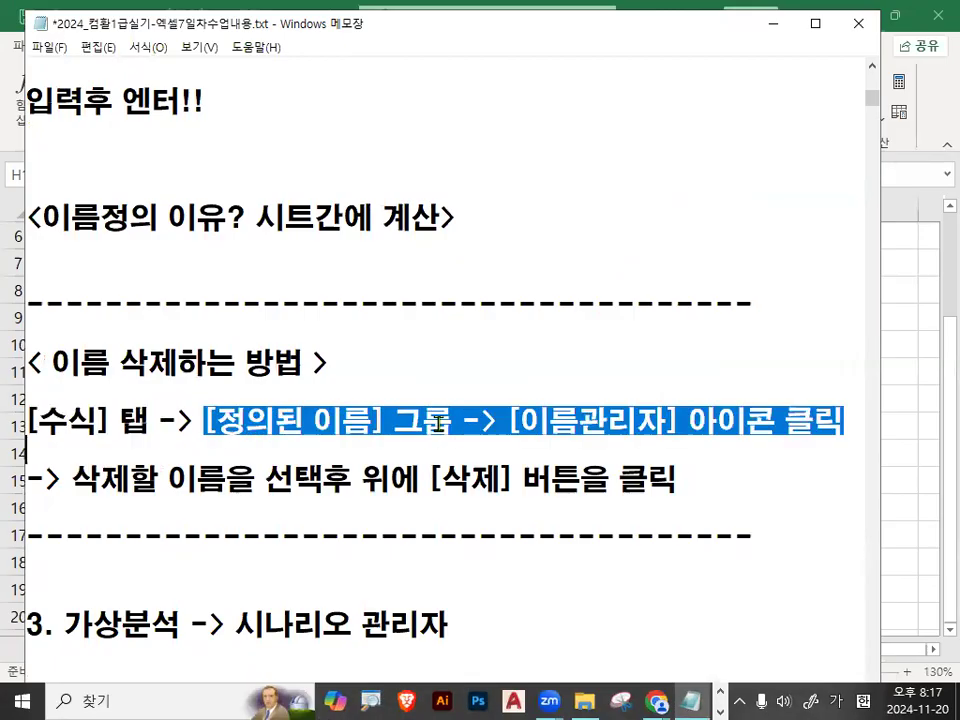
click(572, 410)
drag(508, 420, 838, 420)
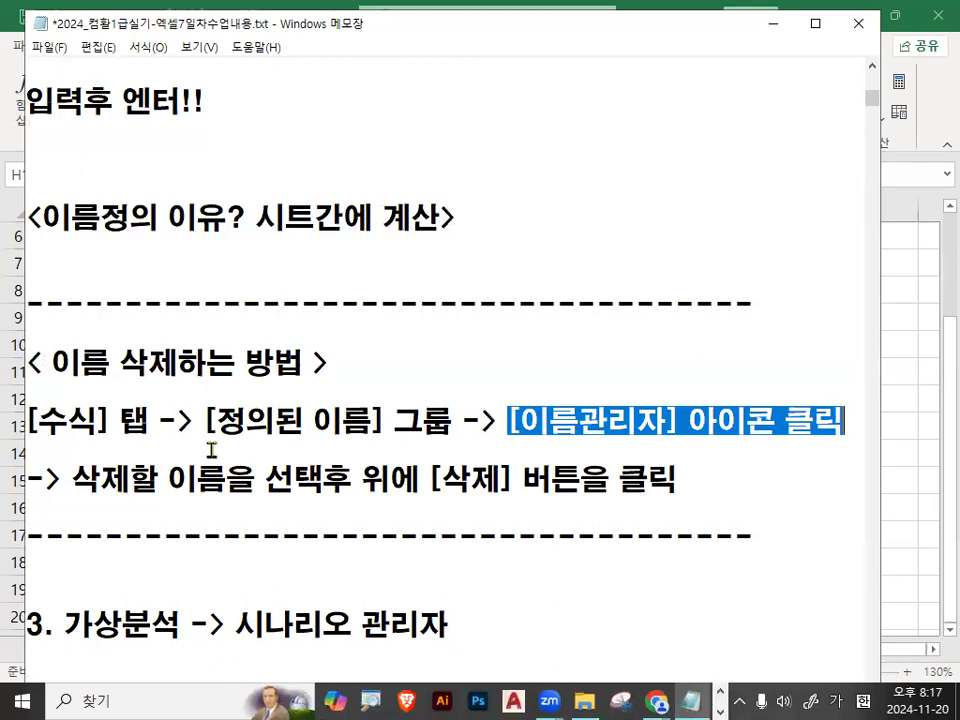
drag(71, 478, 300, 484)
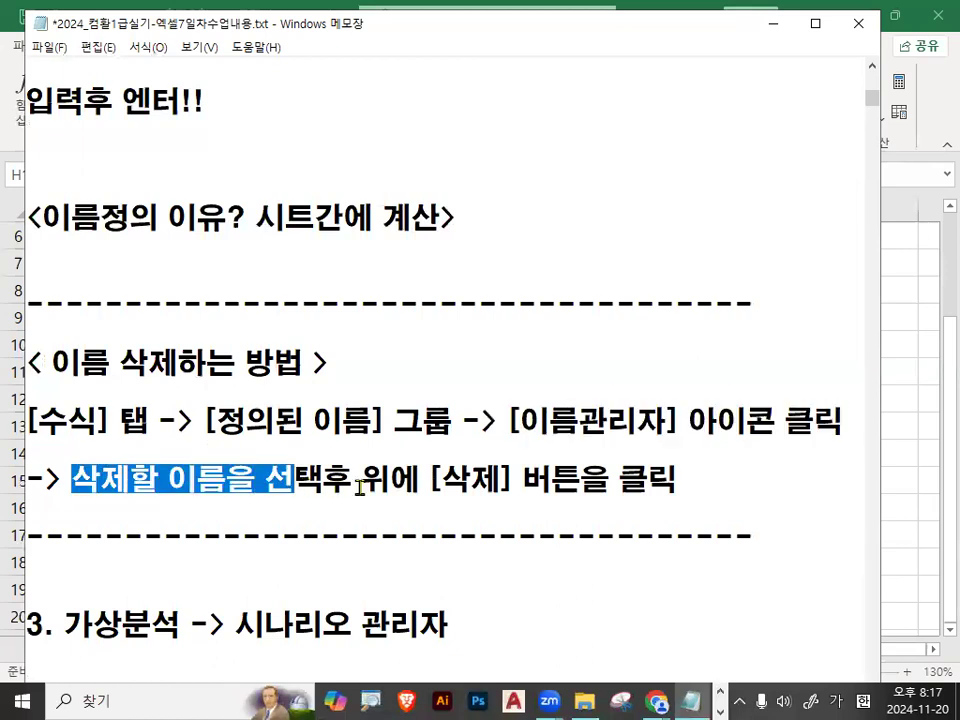
drag(429, 482, 673, 472)
click(673, 472)
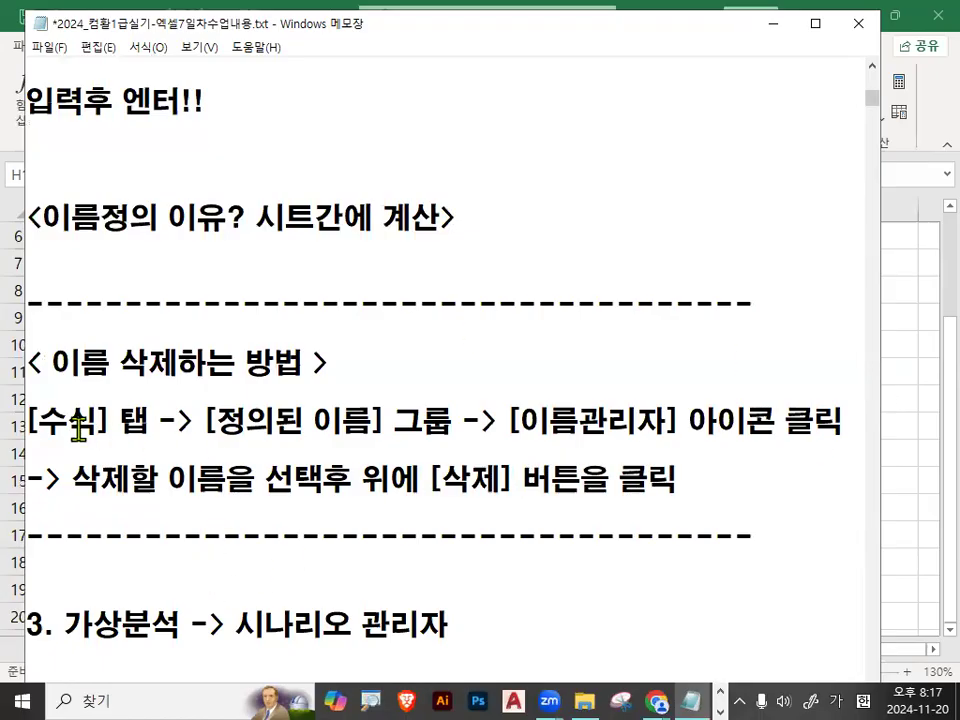
drag(31, 422, 152, 421)
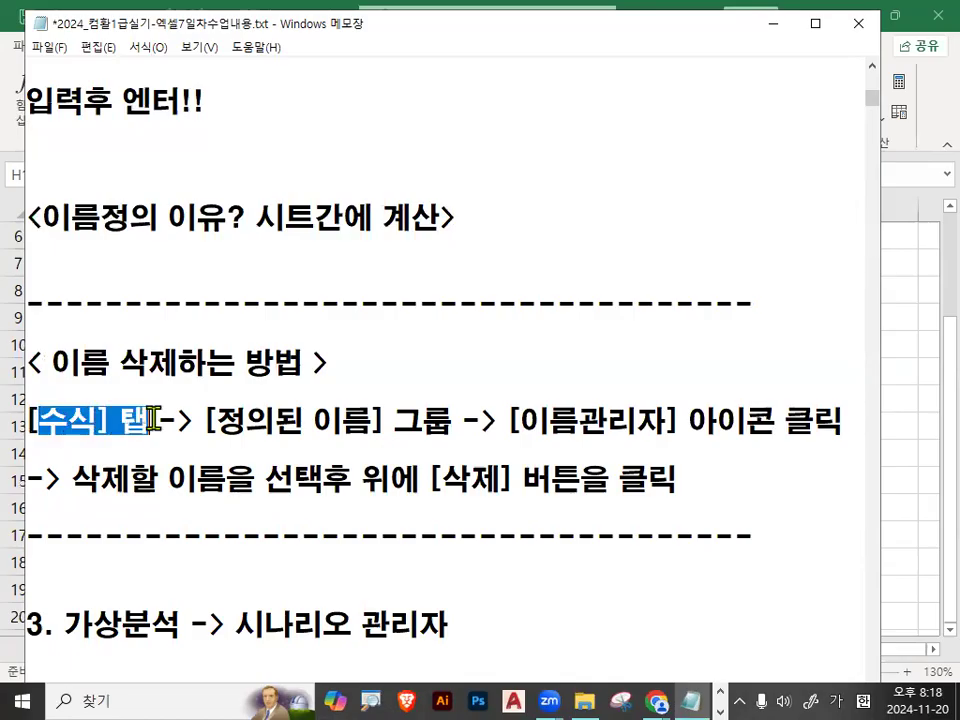
click(157, 421)
click(305, 363)
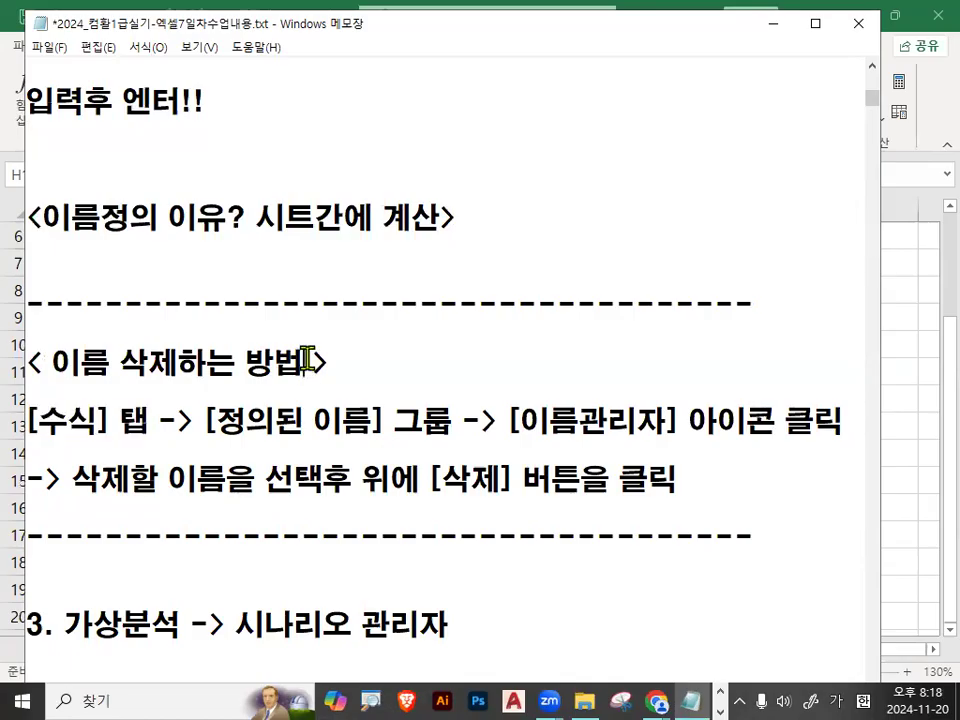
click(770, 28)
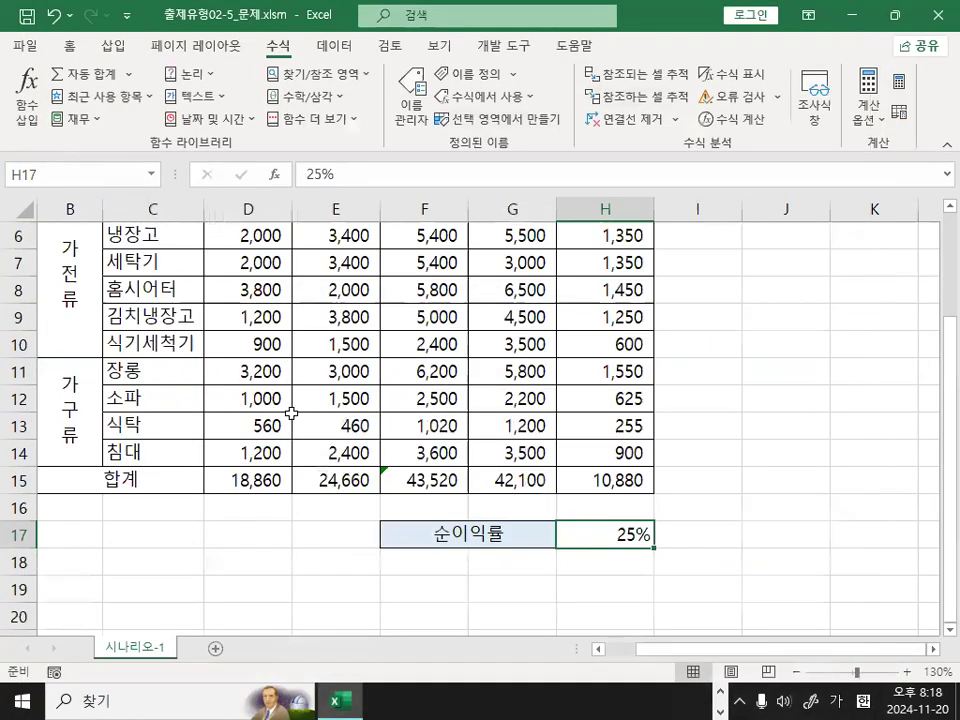
Define the name 순이익률 for cell H17 again and check the names of cells H15 and H17.
click(53, 174)
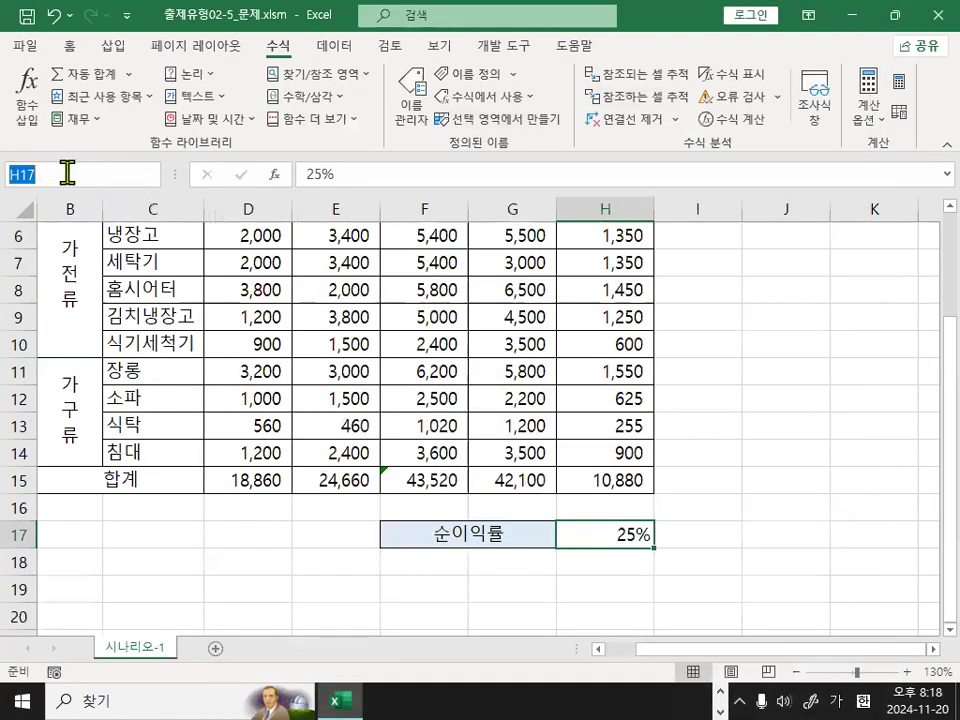
text(순이익률)
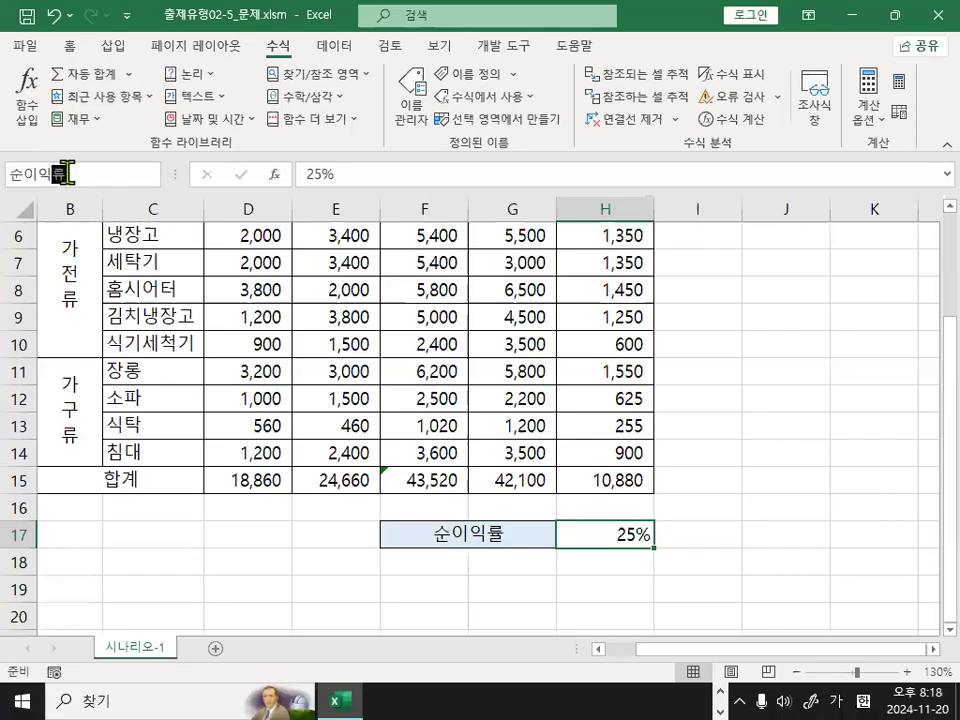
key(Return)
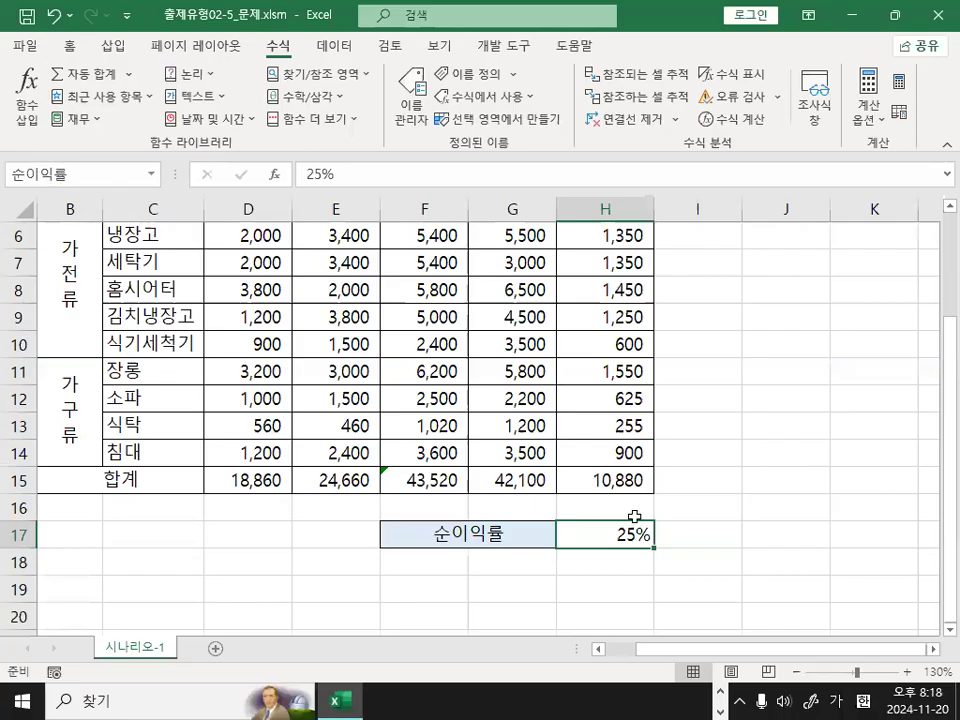
click(617, 480)
click(604, 530)
click(615, 481)
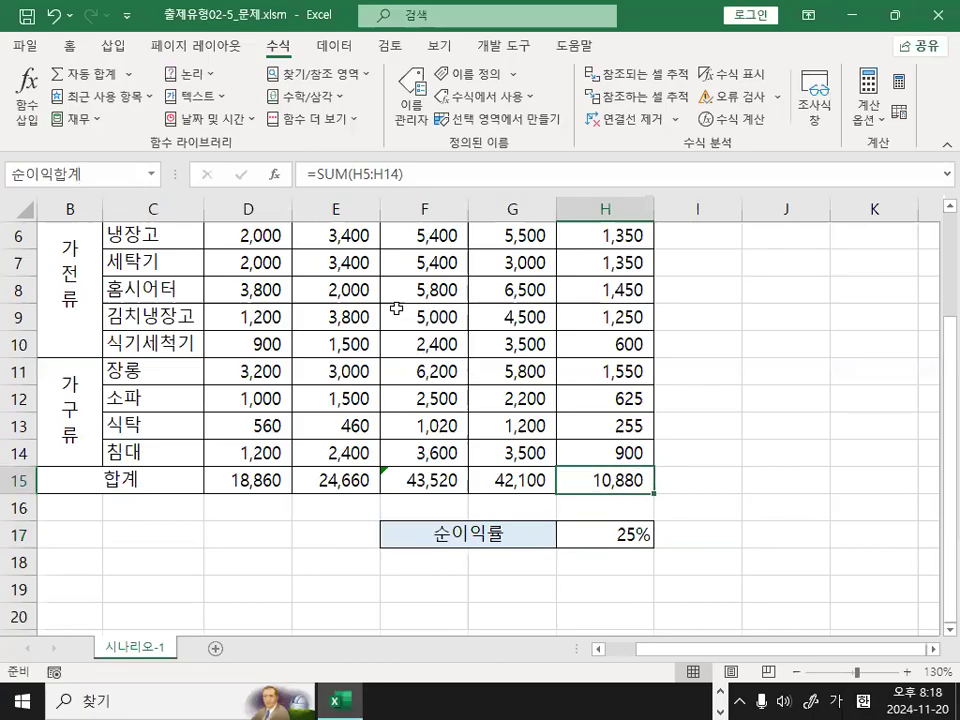
click(243, 342)
click(748, 374)
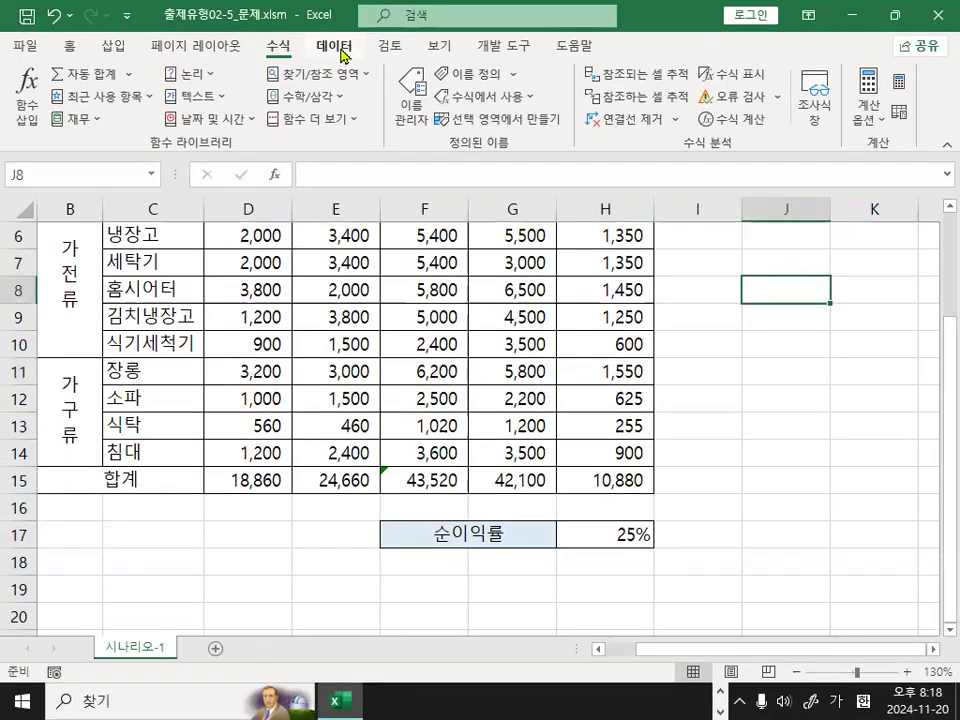
Start a new scenario in the Scenario Manager and name it 순이익 인상.
click(338, 46)
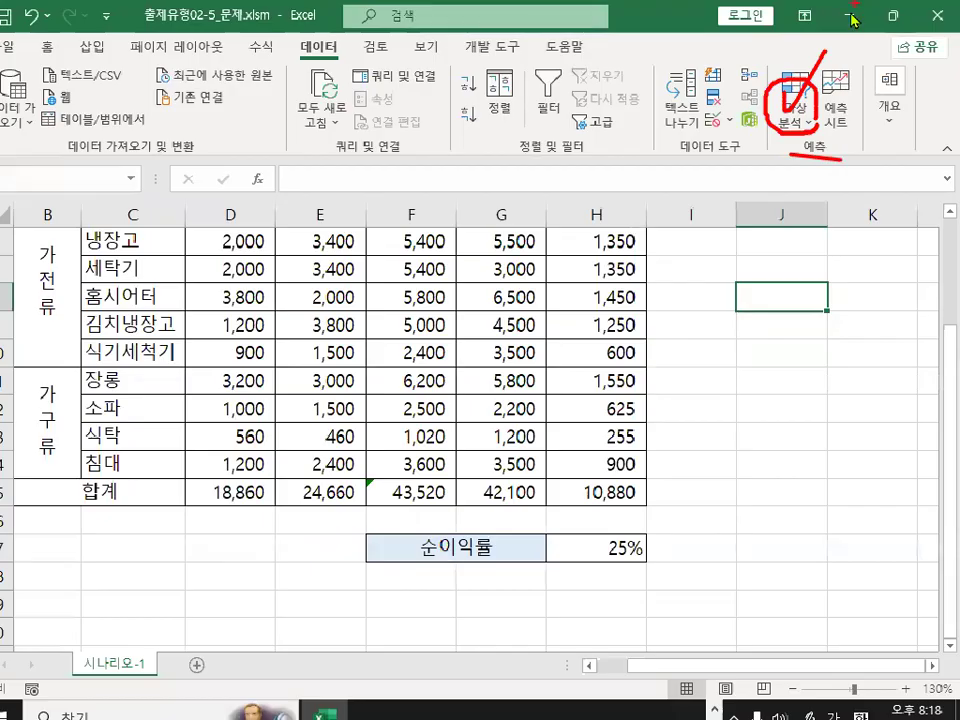
click(796, 108)
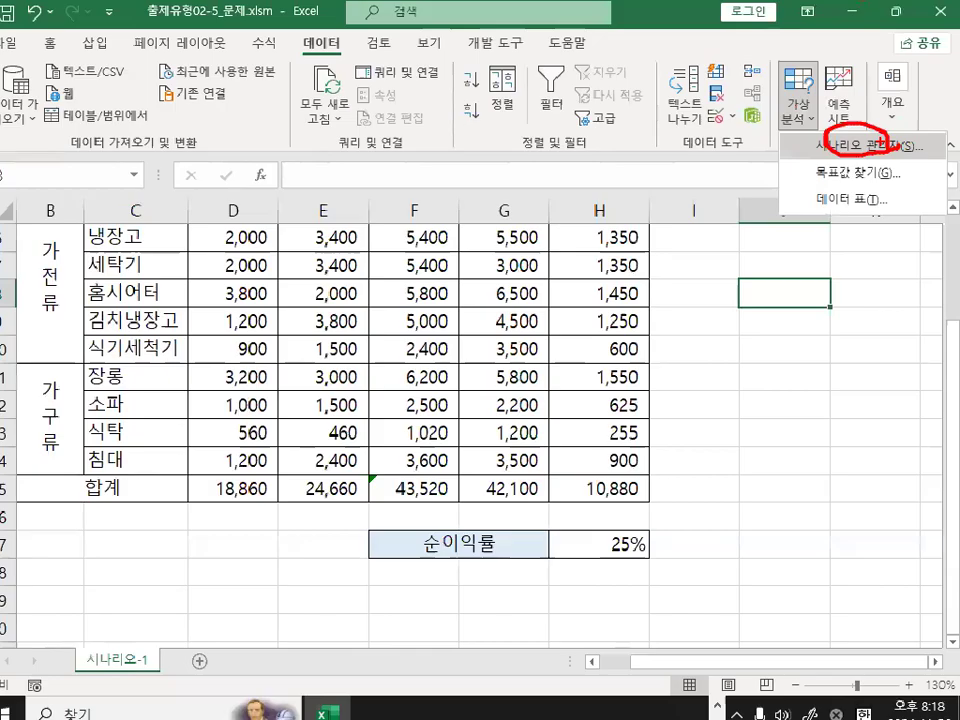
click(800, 110)
click(830, 146)
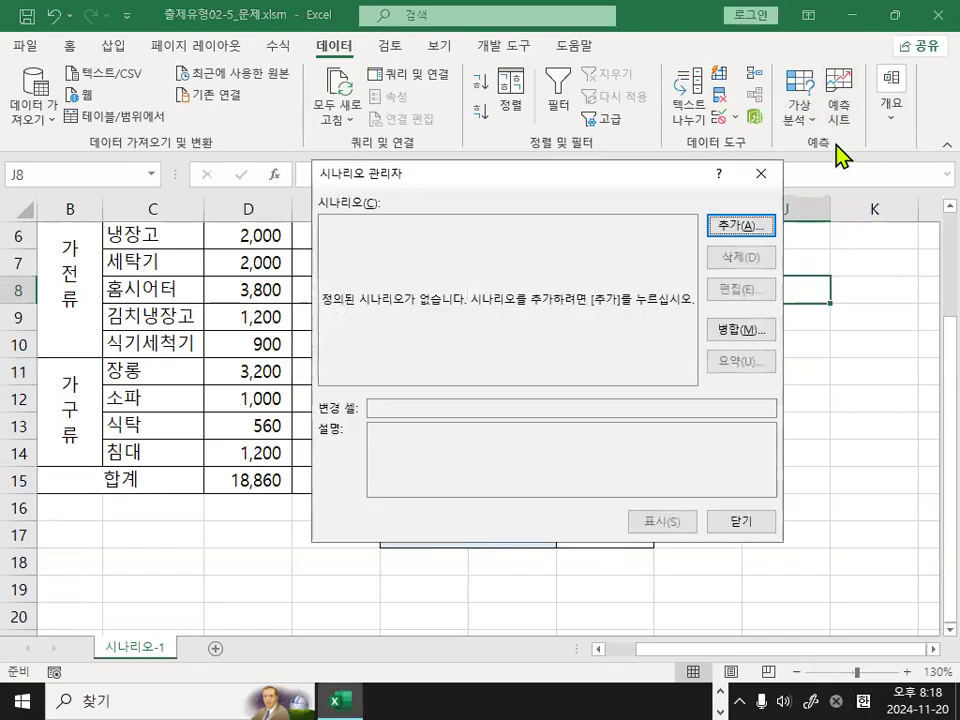
click(724, 228)
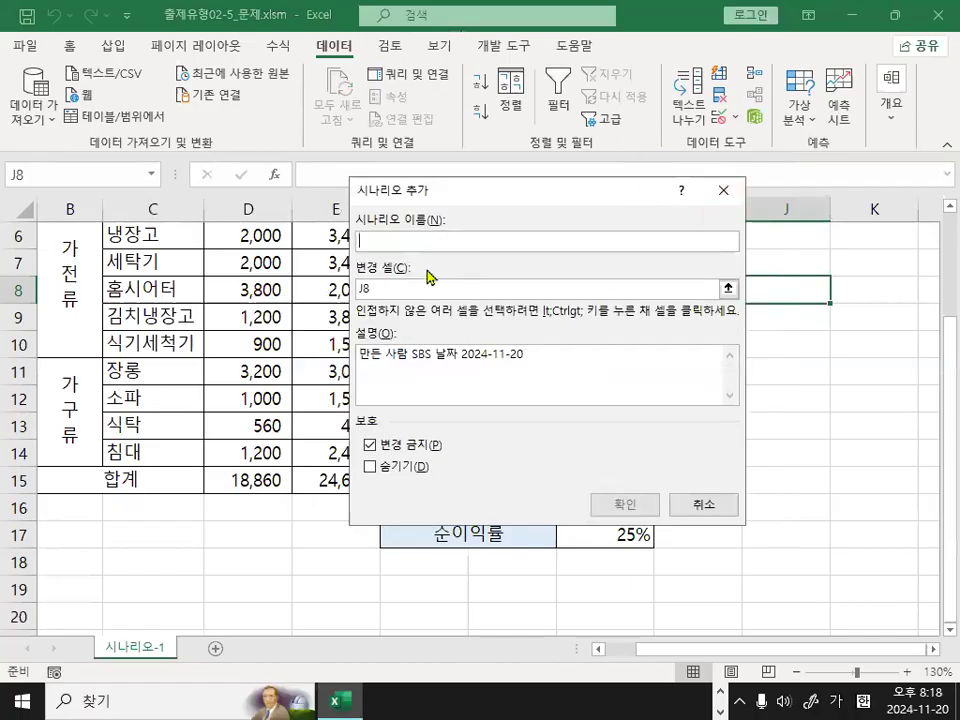
text(ㅎ)
text(익 인상)
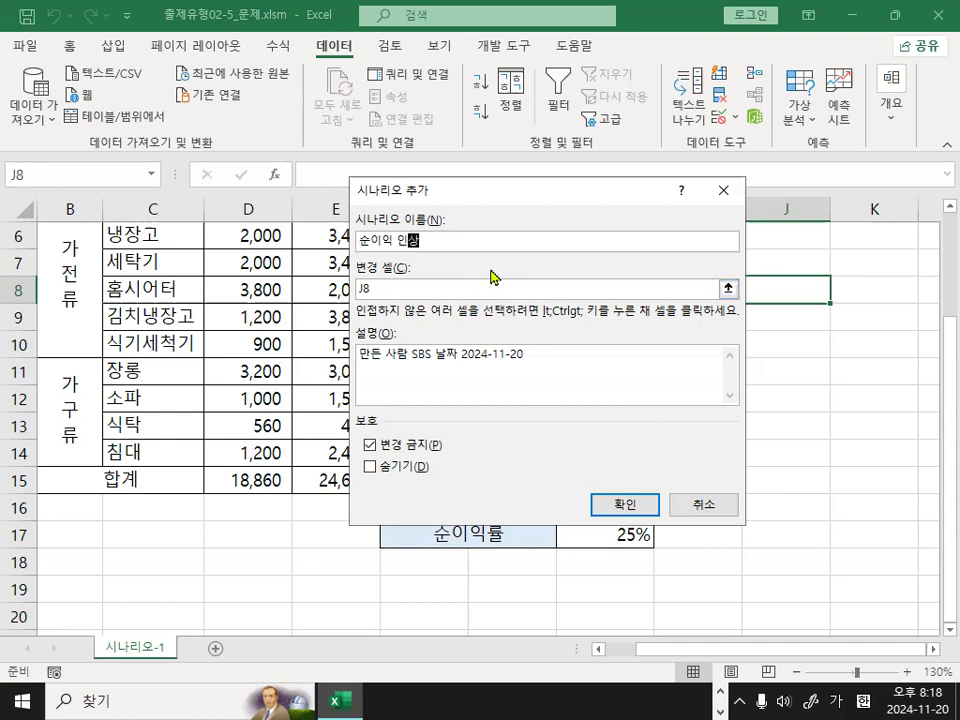
Set the 순이익률 rate cell H17 as the scenario's changing cell and confirm the scenario definition.
click(360, 288)
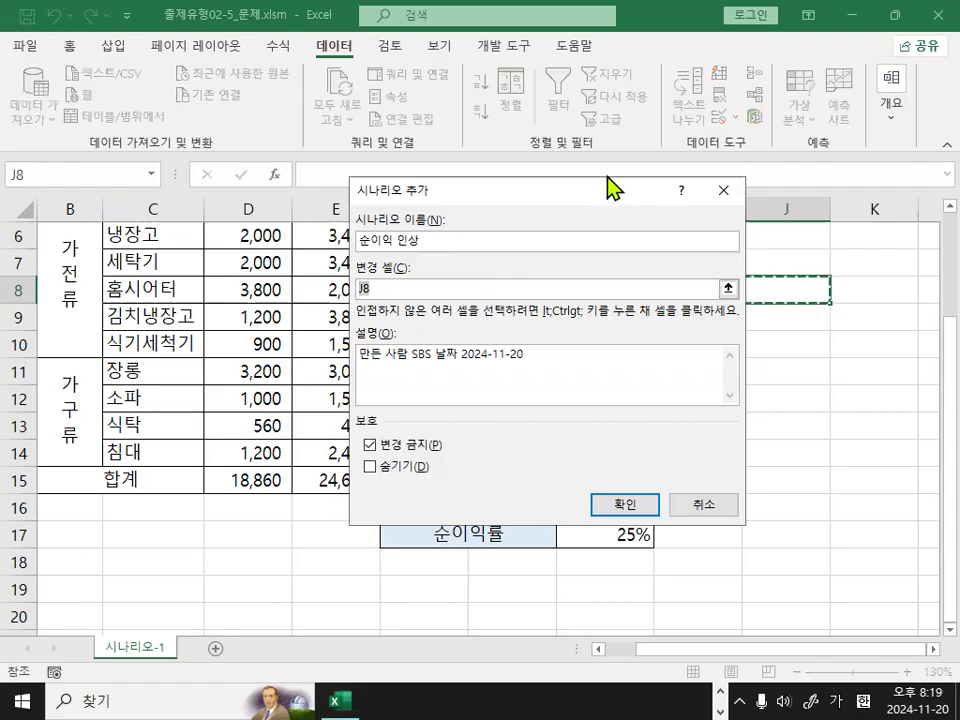
drag(514, 193, 718, 128)
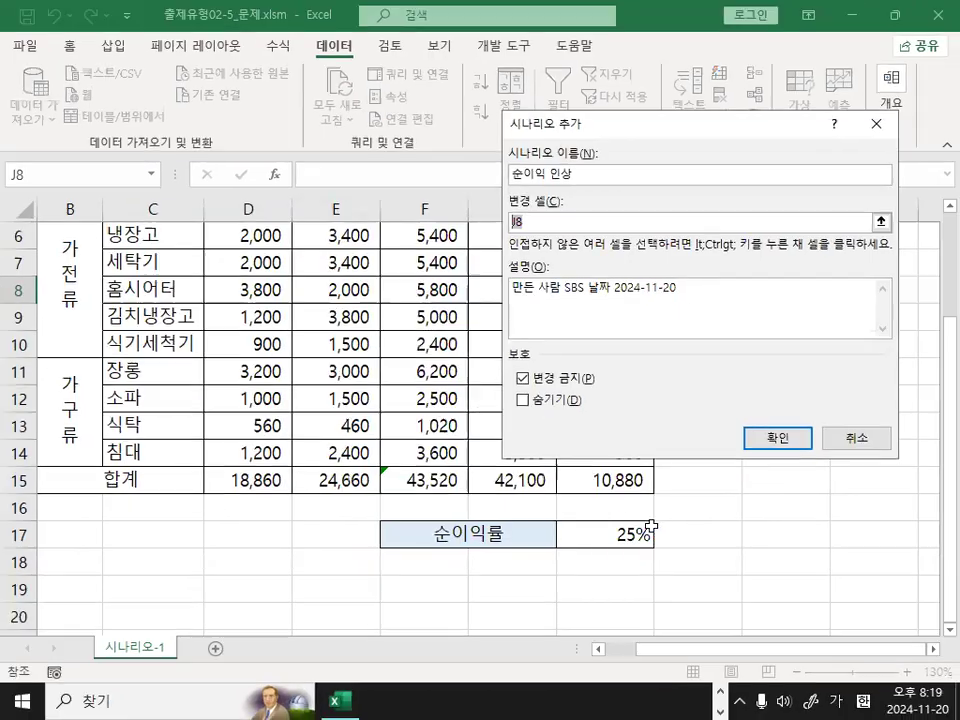
click(650, 530)
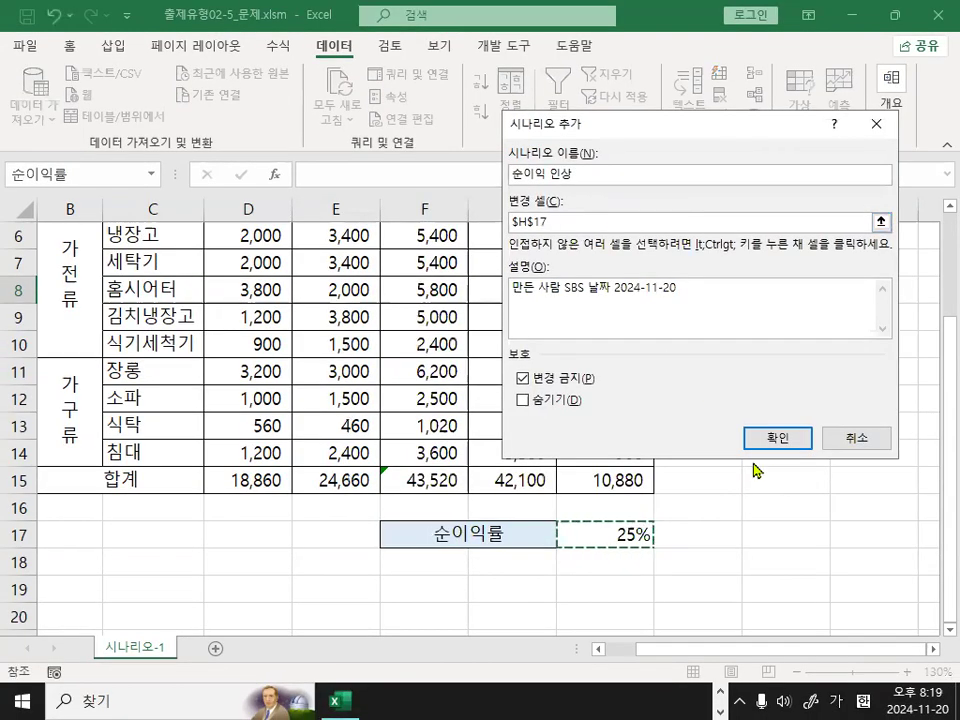
drag(664, 131, 588, 164)
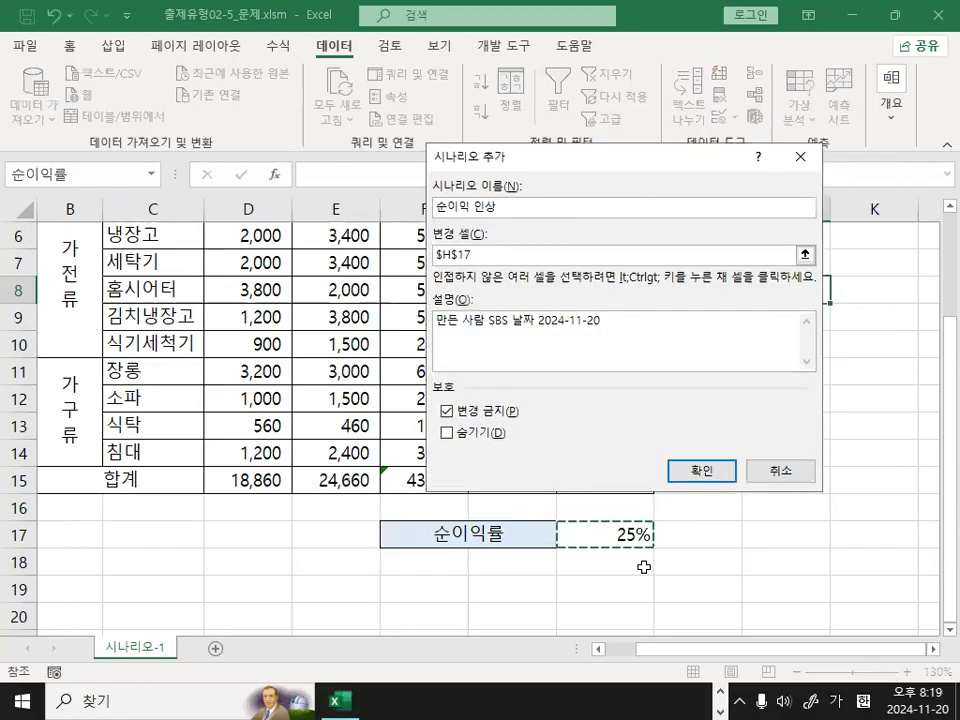
click(704, 472)
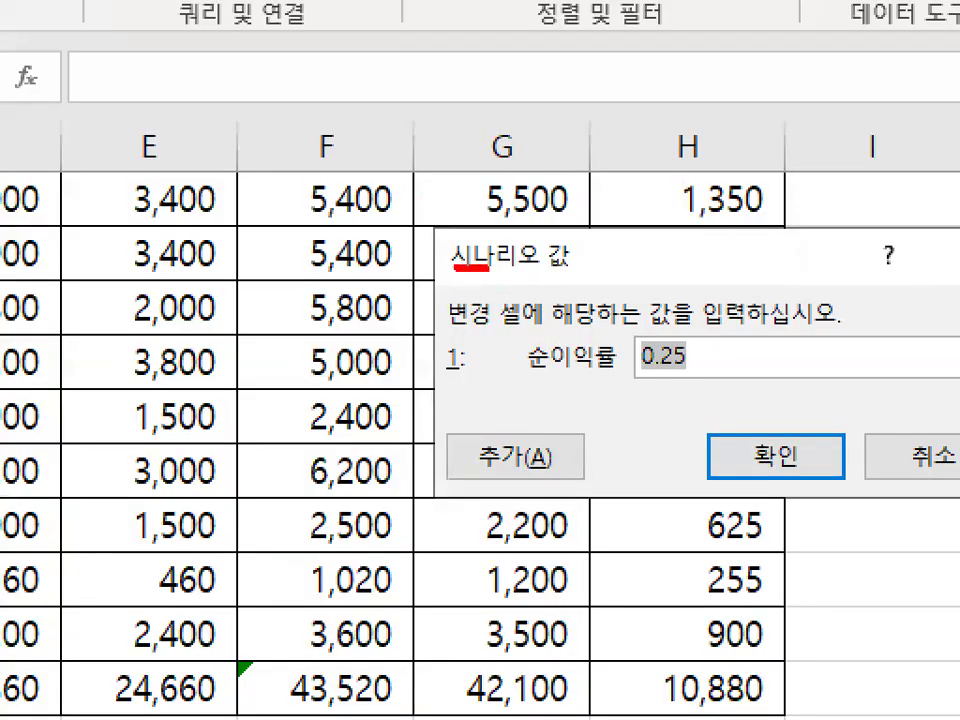
Set the scenario's 순이익률 value to 30%.
drag(487, 267, 553, 267)
mouse_move(451, 334)
mouse_down()
mouse_move(580, 330)
mouse_move(566, 306)
mouse_up()
mouse_move(652, 325)
mouse_down()
mouse_move(692, 320)
mouse_move(676, 302)
mouse_up()
drag(728, 280, 768, 282)
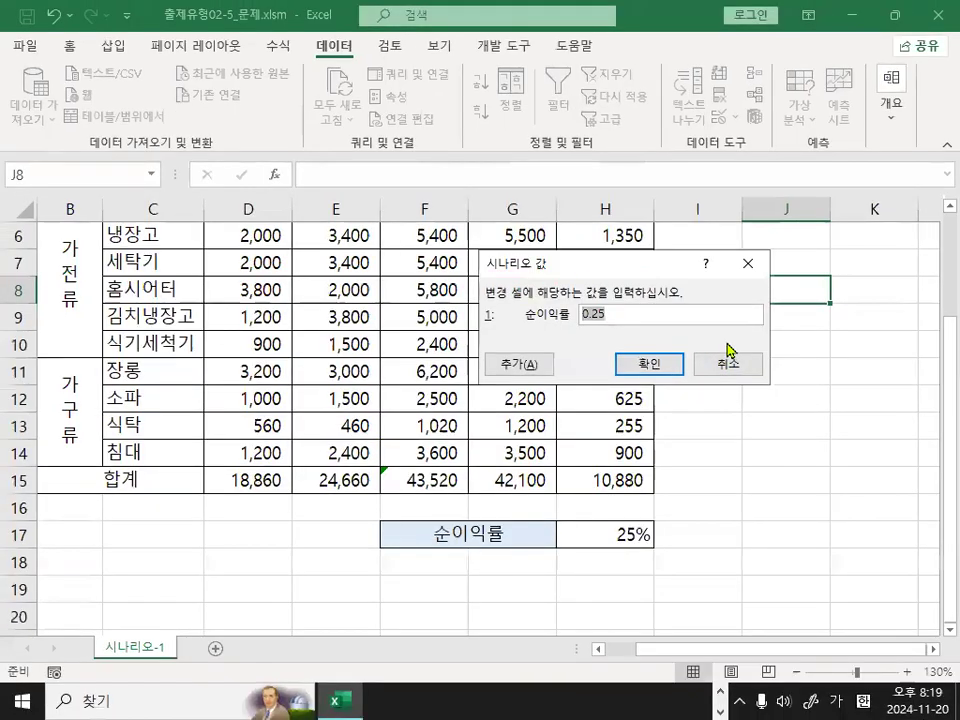
text(30)
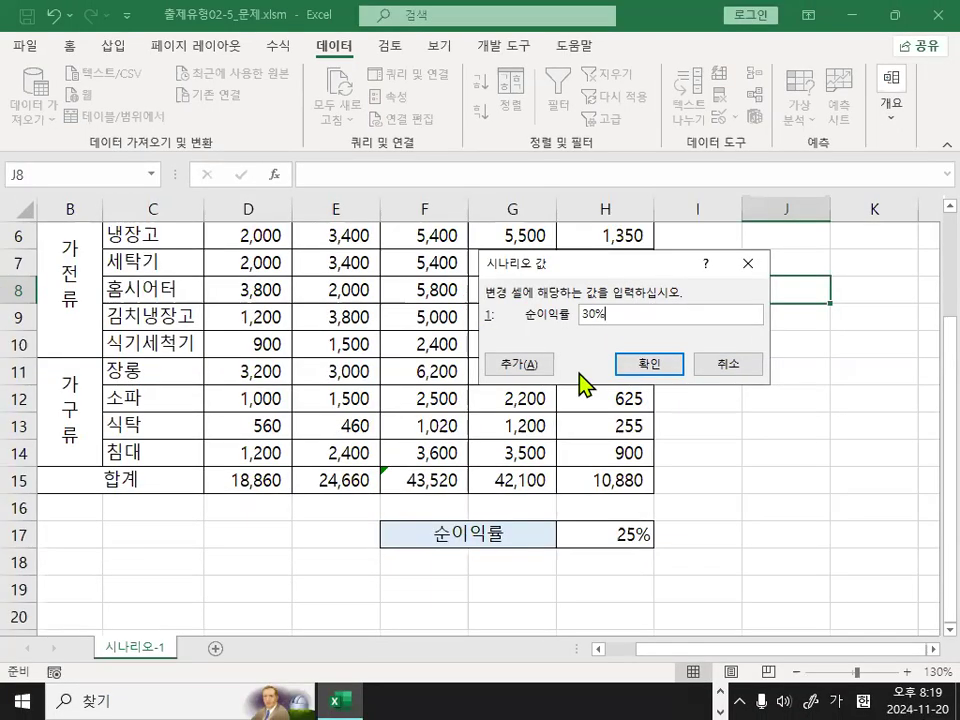
Add a second scenario named 순이익 인하 with changing cell H17 and a 순이익률 value of 20%.
click(520, 364)
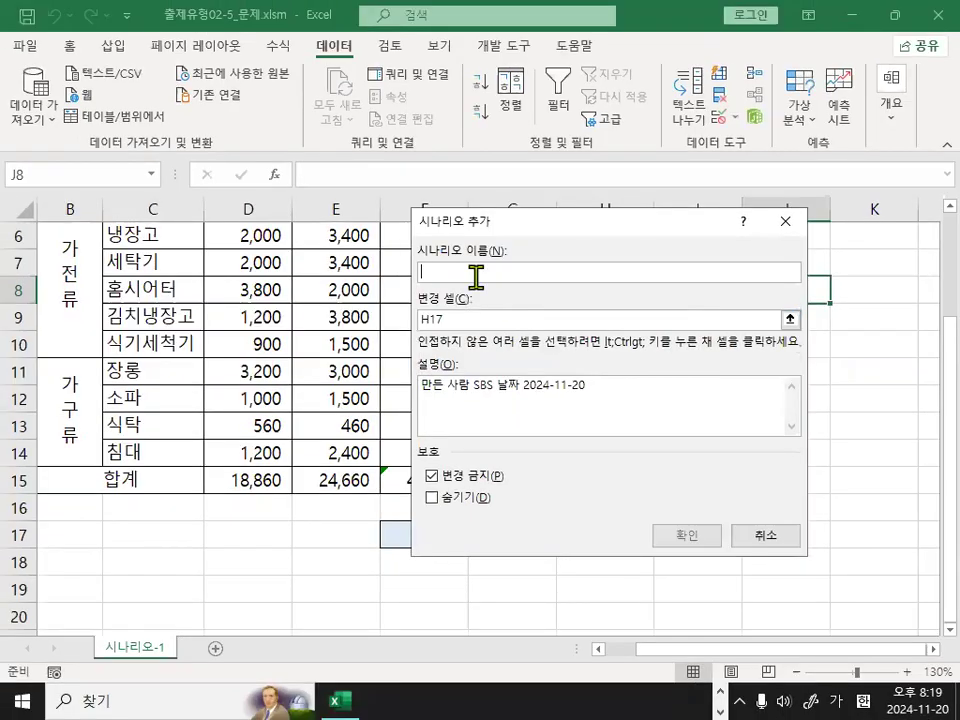
text(순이익)
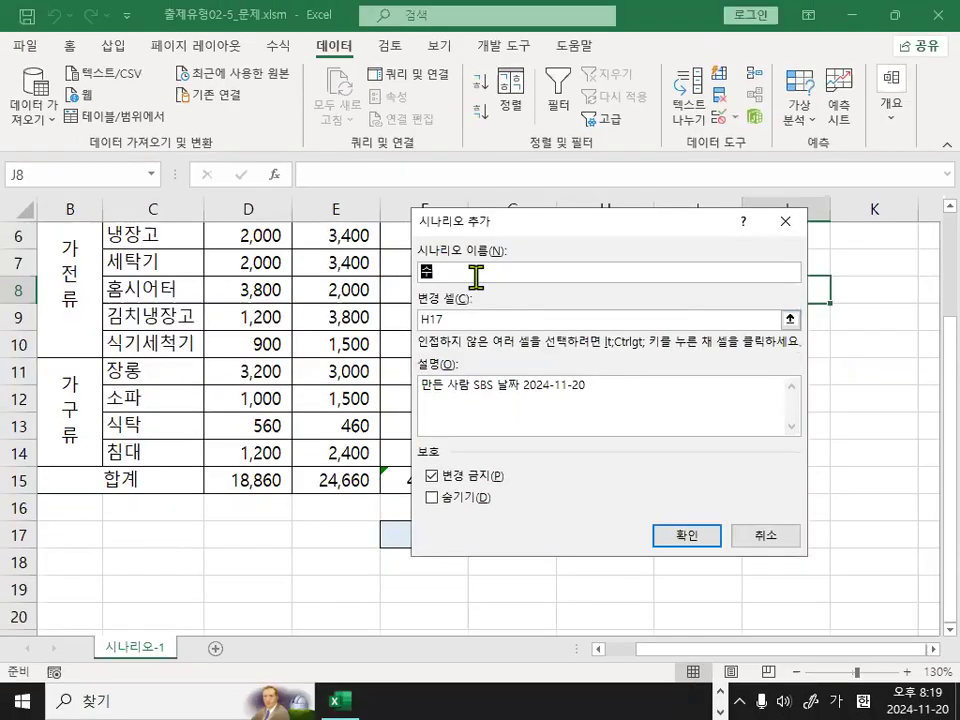
text( 인상)
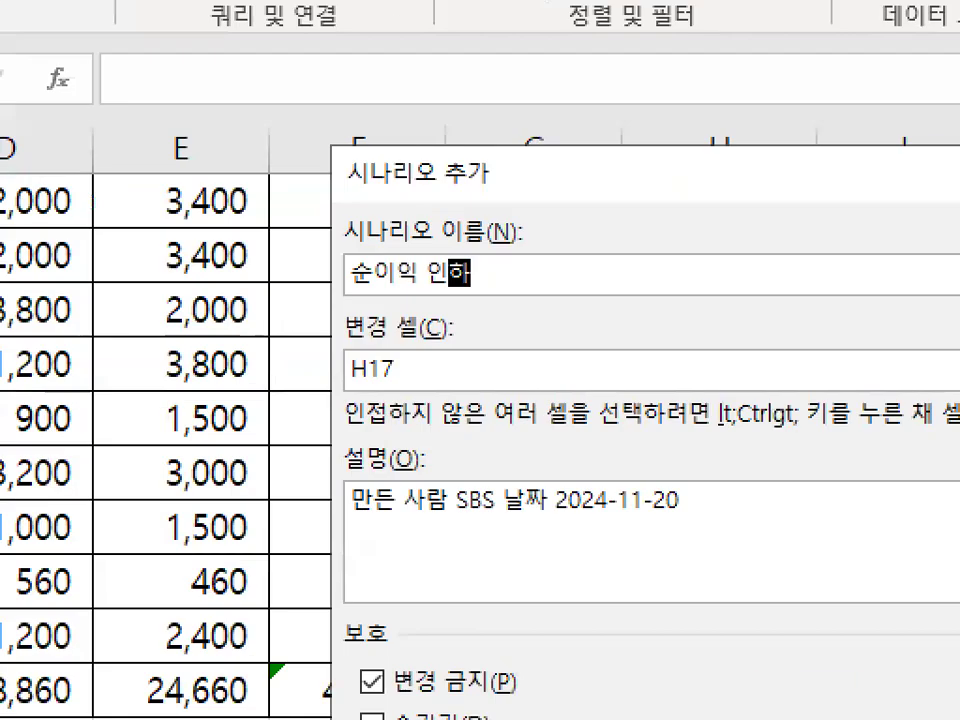
mouse_move(413, 373)
mouse_down()
mouse_move(314, 345)
mouse_move(414, 385)
mouse_up()
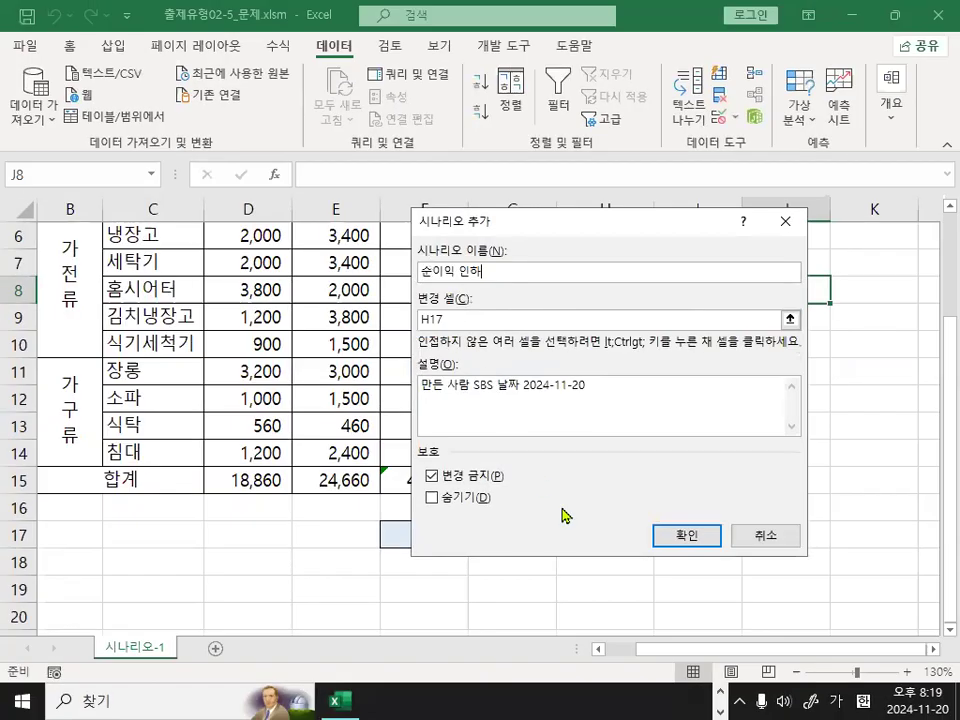
click(693, 539)
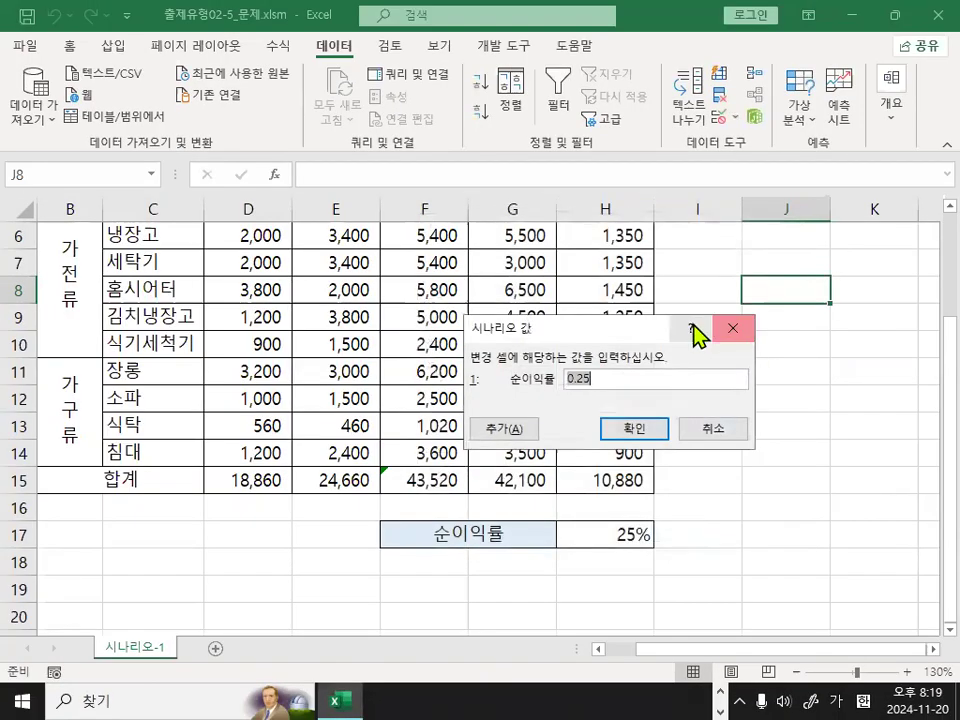
text(20)
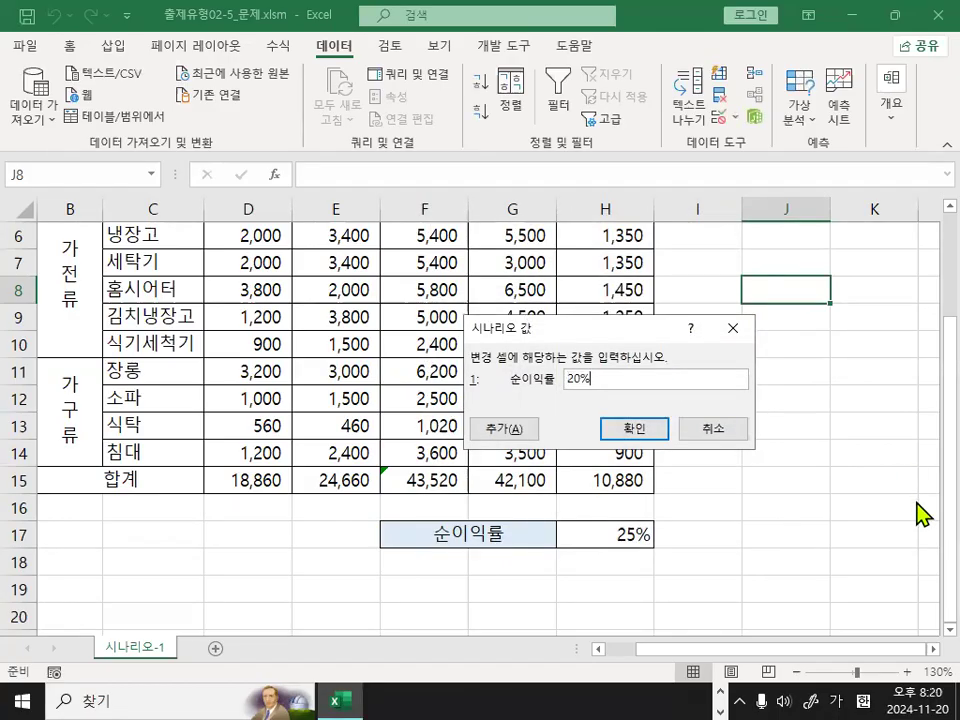
click(637, 427)
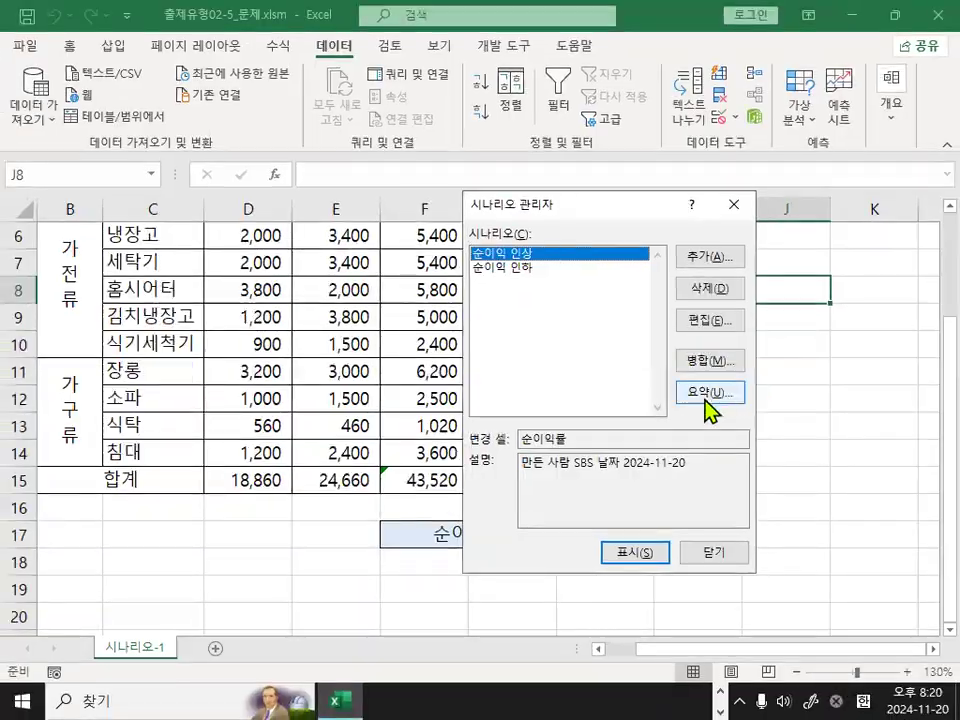
Create a scenario summary report with H15 as the result cell.
click(710, 403)
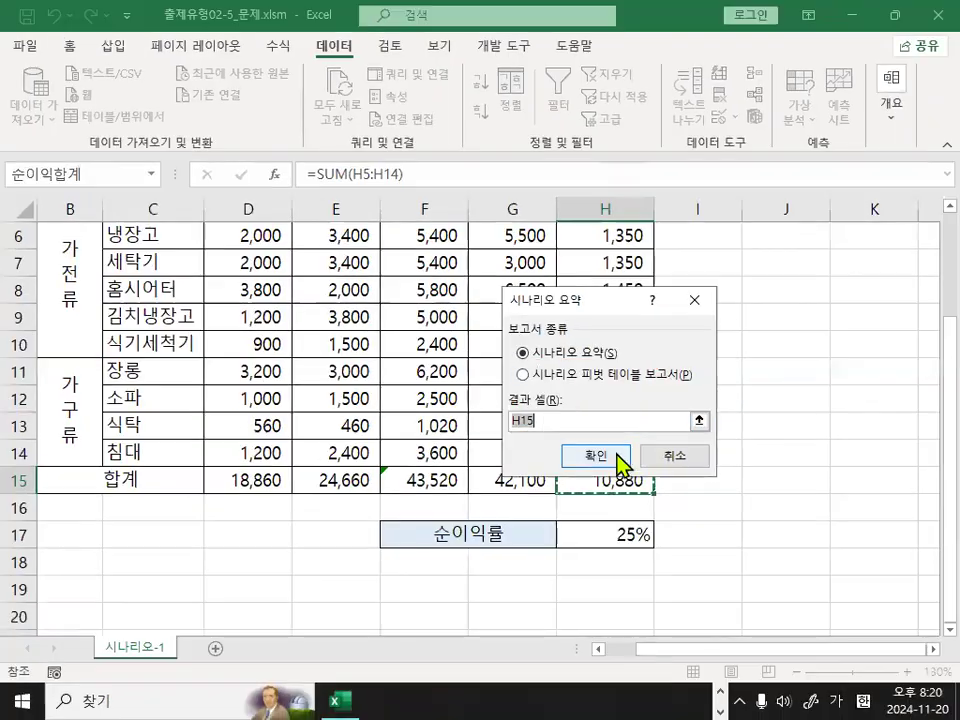
click(685, 494)
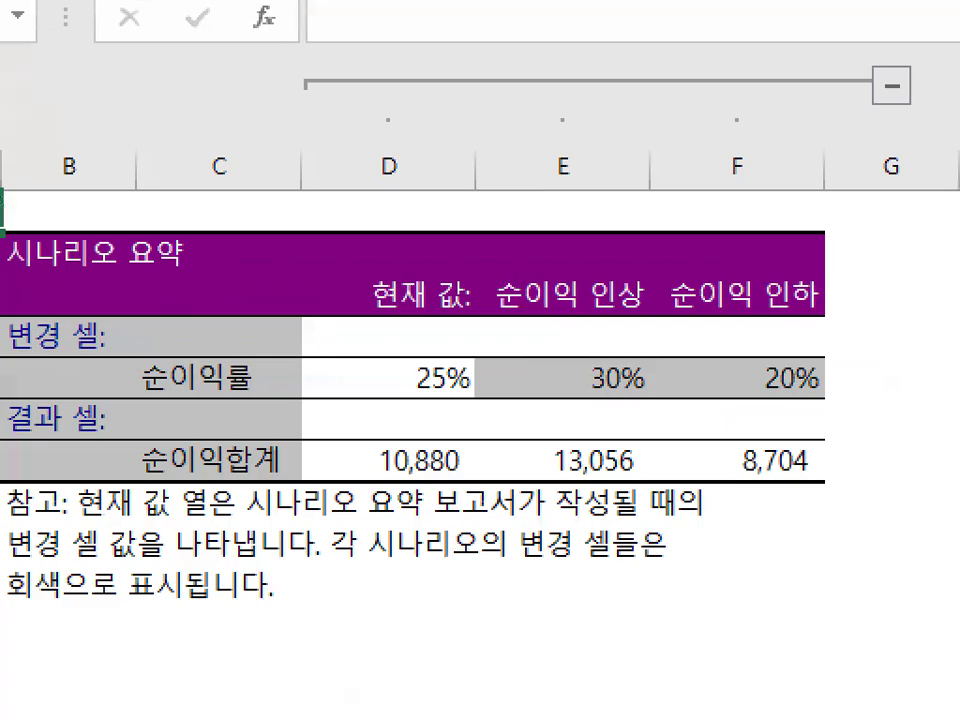
Review the scenario summary report's changing and result cell names, scenario names, rates and sheet name.
right_click(209, 548)
mouse_move(262, 600)
click(368, 650)
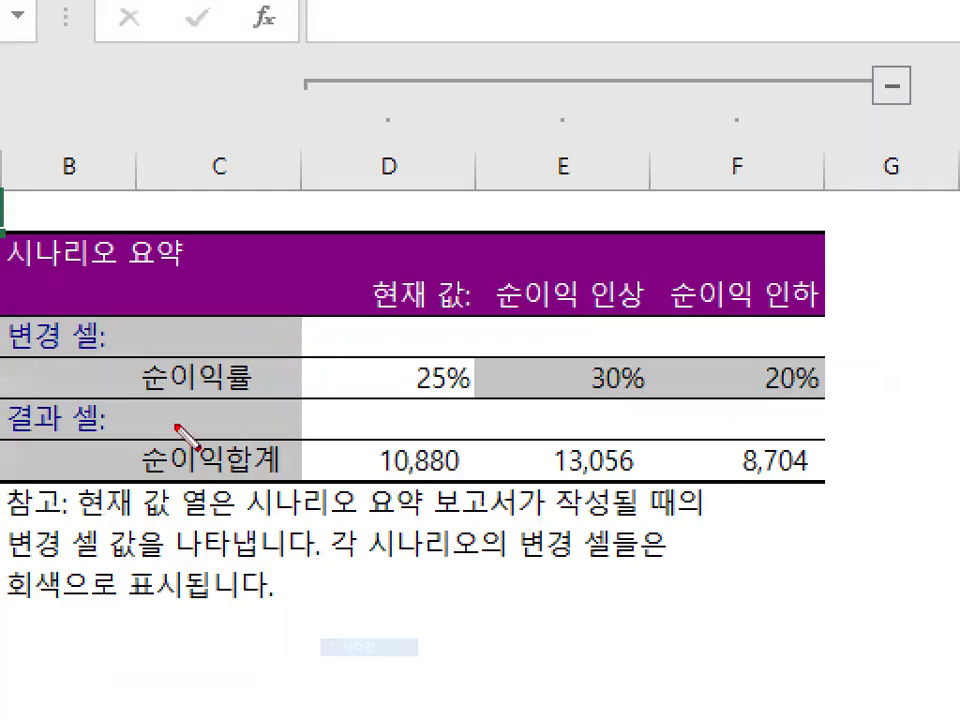
drag(133, 357, 274, 396)
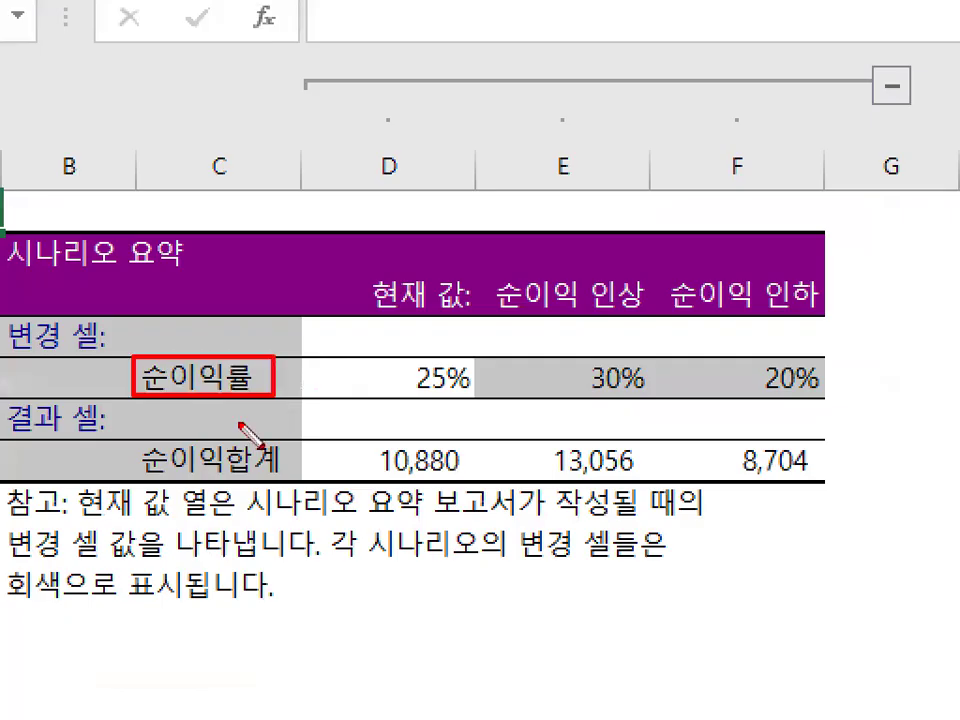
drag(283, 470, 128, 441)
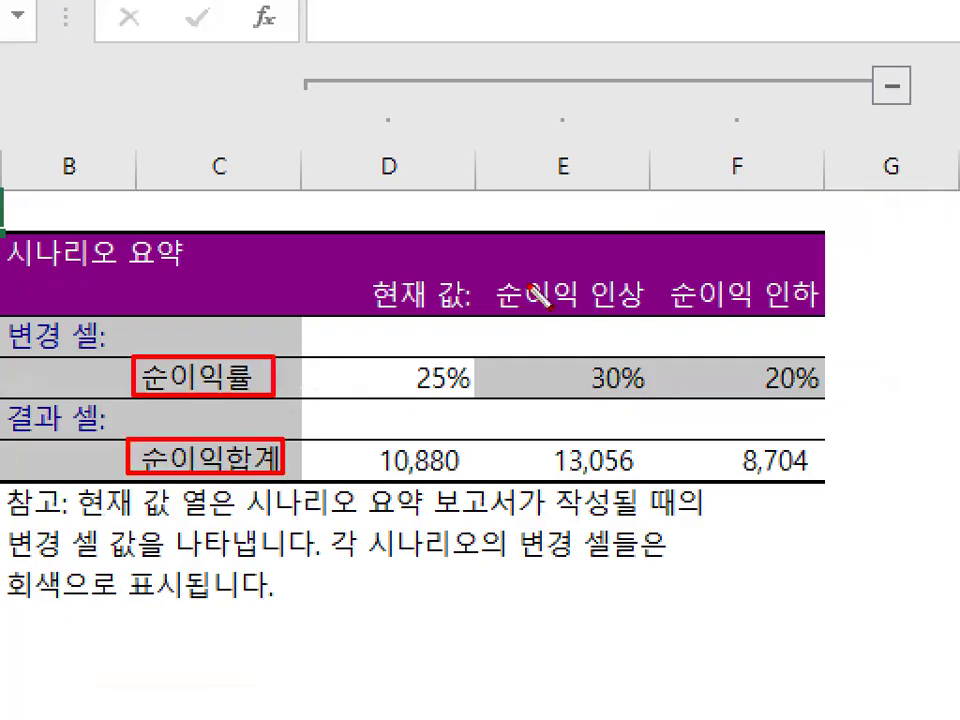
drag(486, 271, 826, 316)
drag(563, 358, 838, 400)
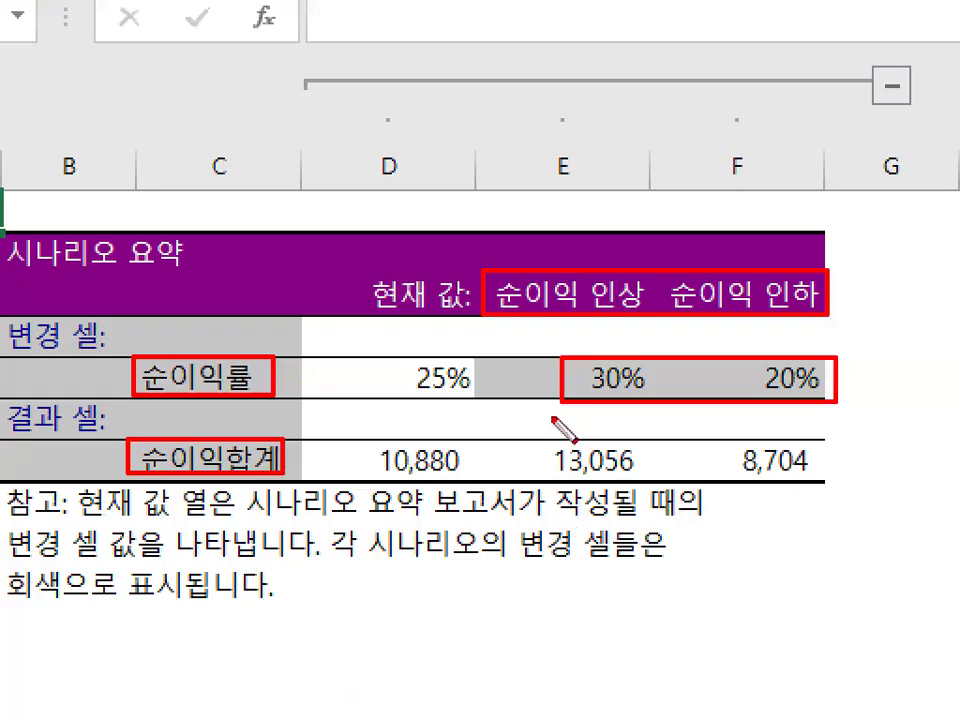
key(Escape)
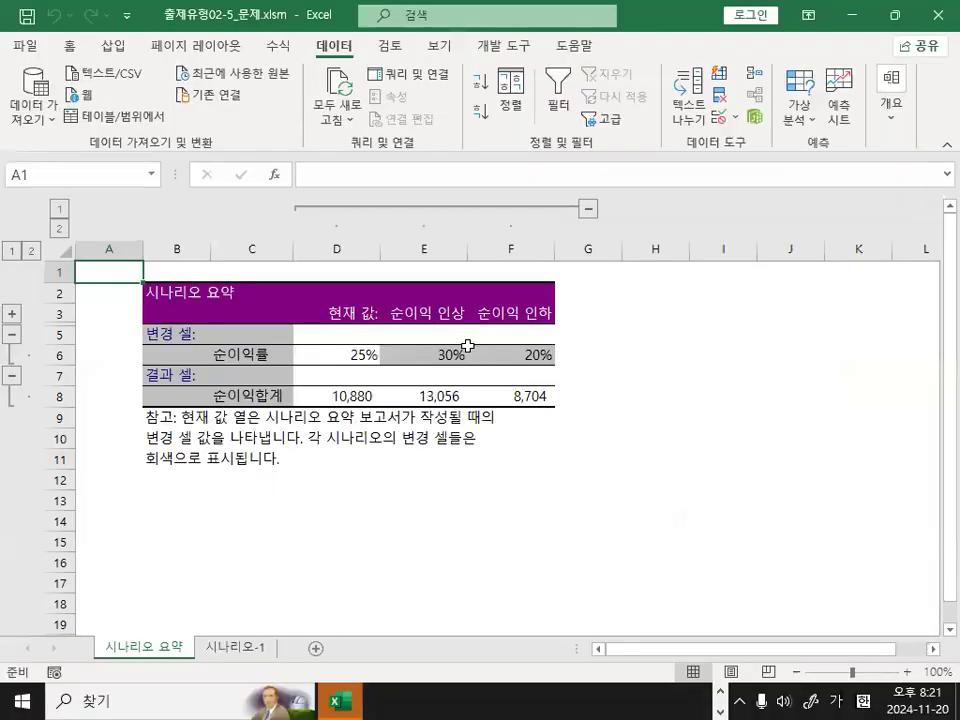
click(312, 496)
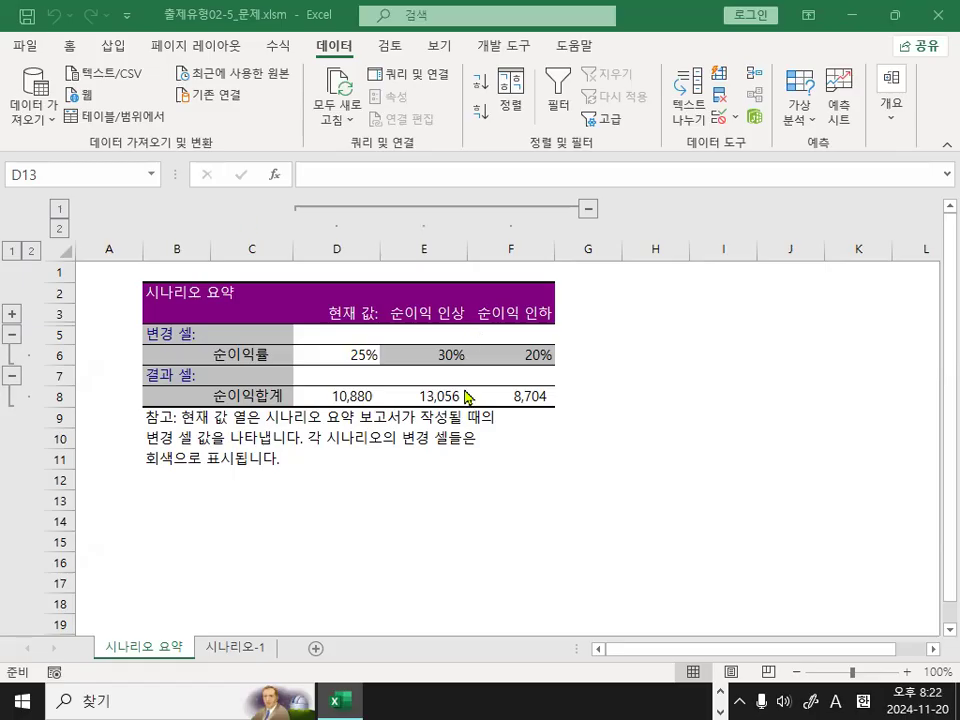
click(396, 505)
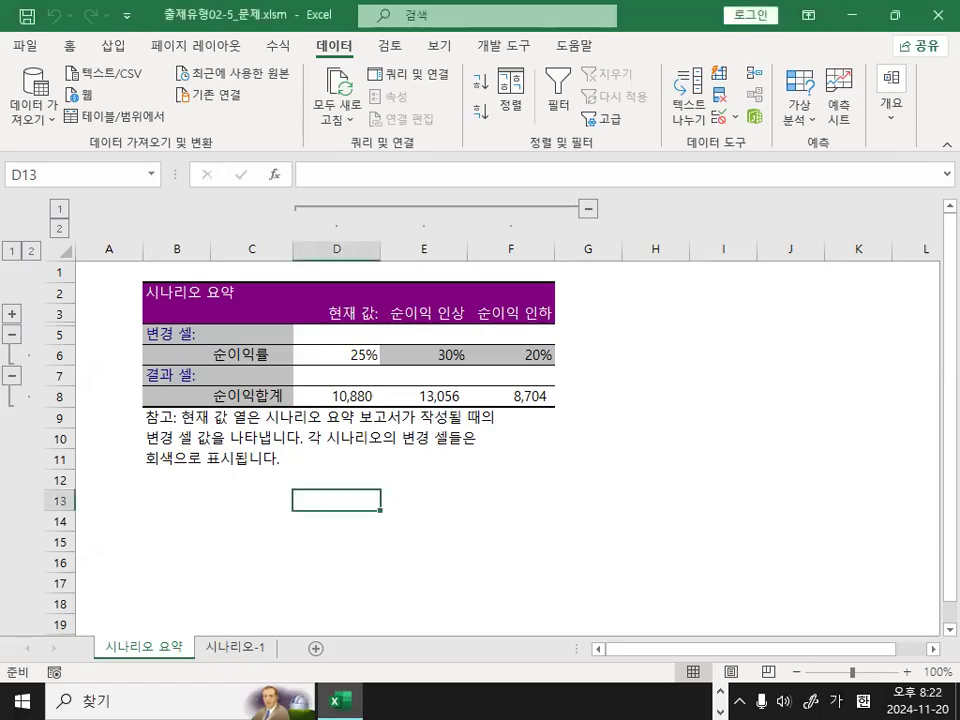
key(ctrl+1)
click(156, 631)
mouse_move(203, 628)
mouse_down()
mouse_move(110, 662)
mouse_move(208, 604)
mouse_move(203, 640)
mouse_up()
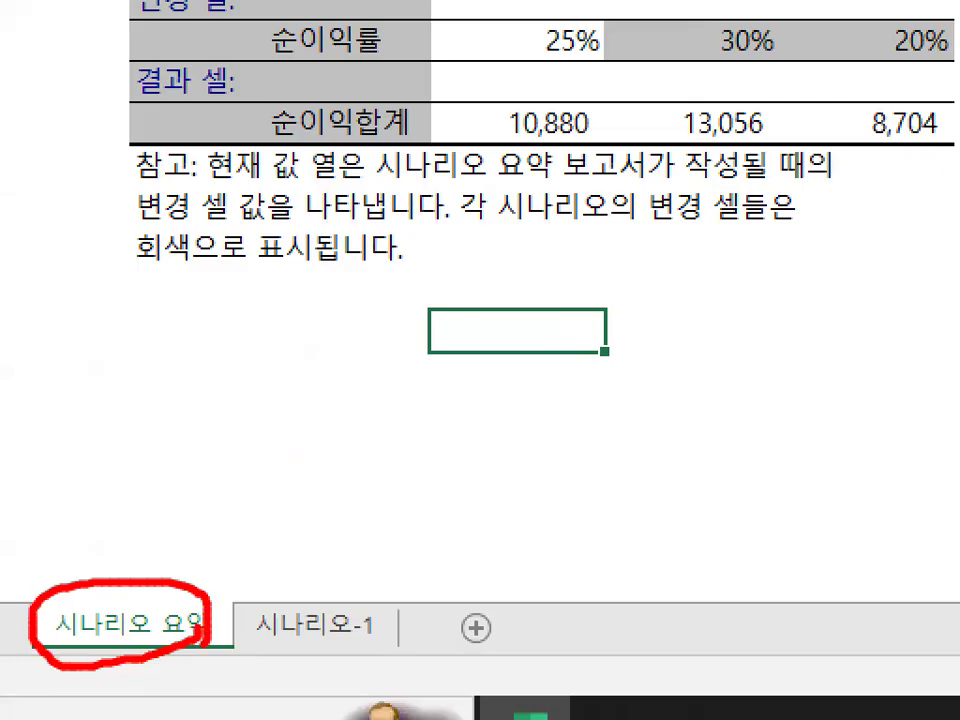
Delete the 시나리오 요약 report sheet from the workbook.
key(Escape)
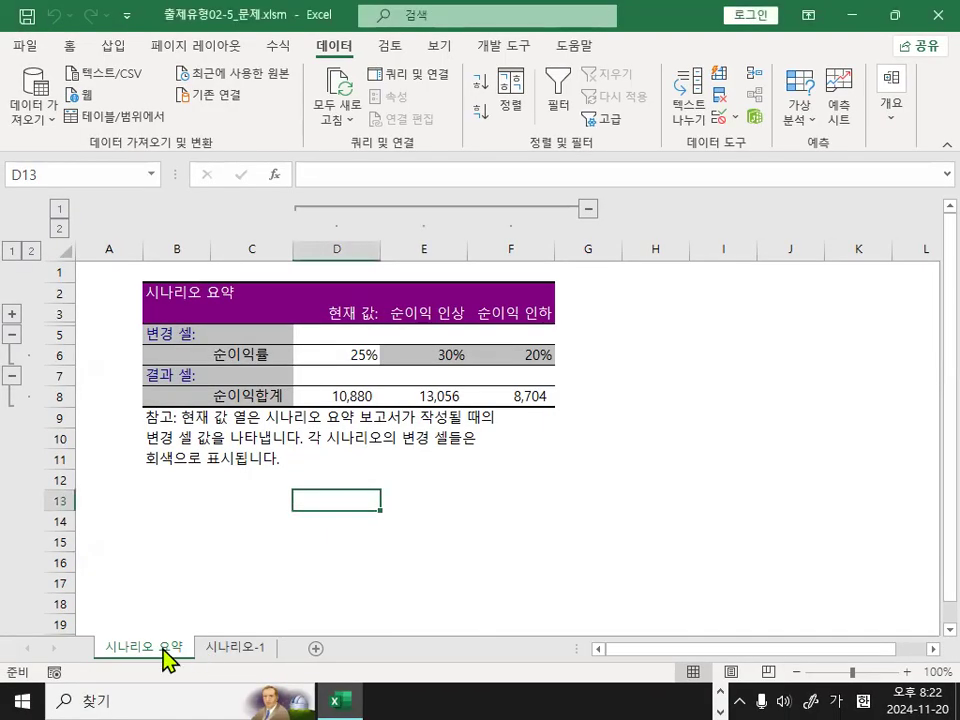
right_click(161, 630)
key(ctrl+1)
click(165, 646)
mouse_move(165, 646)
mouse_down()
mouse_move(129, 630)
mouse_move(203, 612)
mouse_up()
key(Escape)
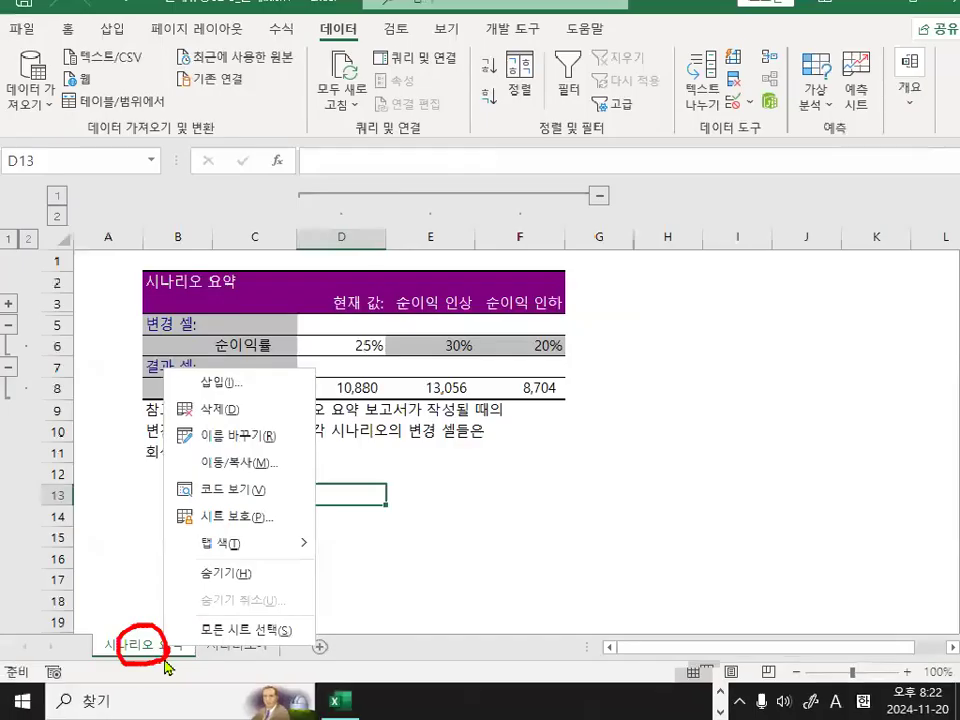
right_click(164, 652)
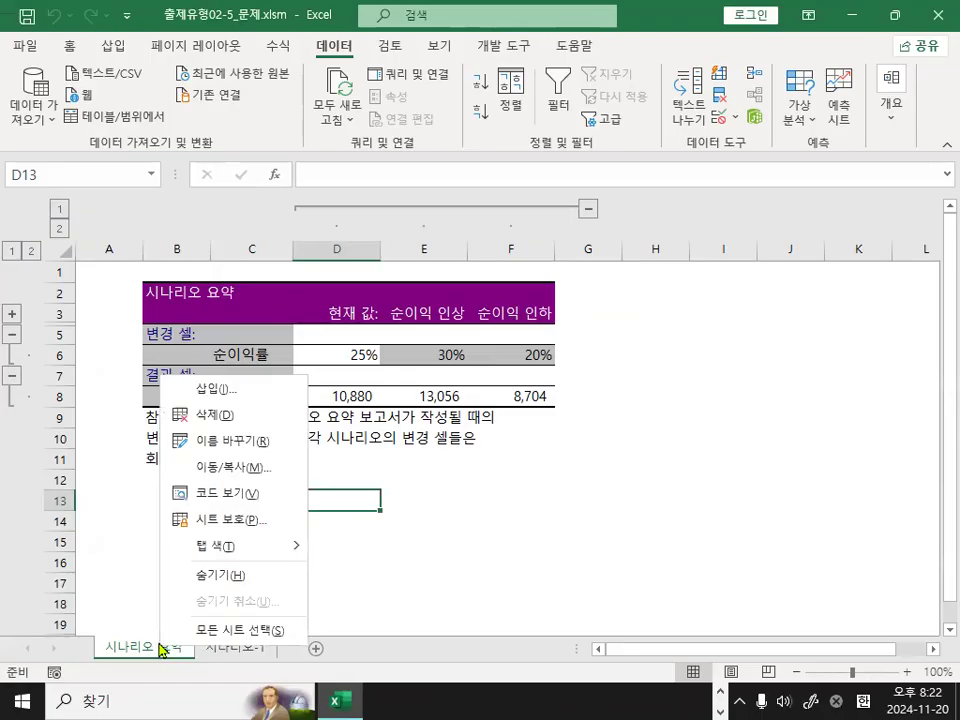
click(256, 423)
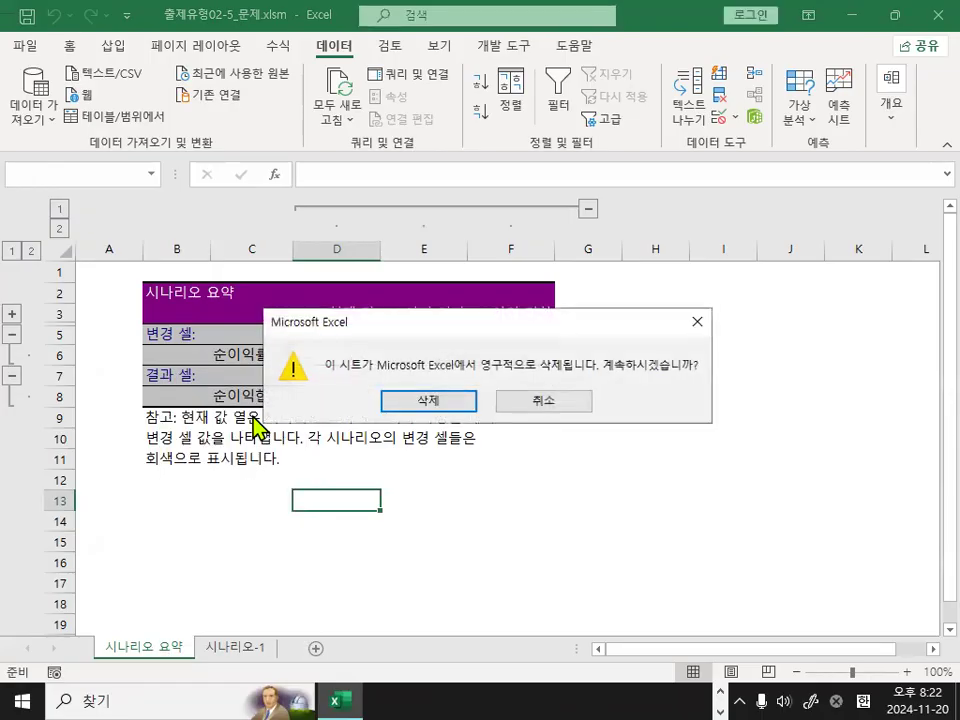
click(428, 400)
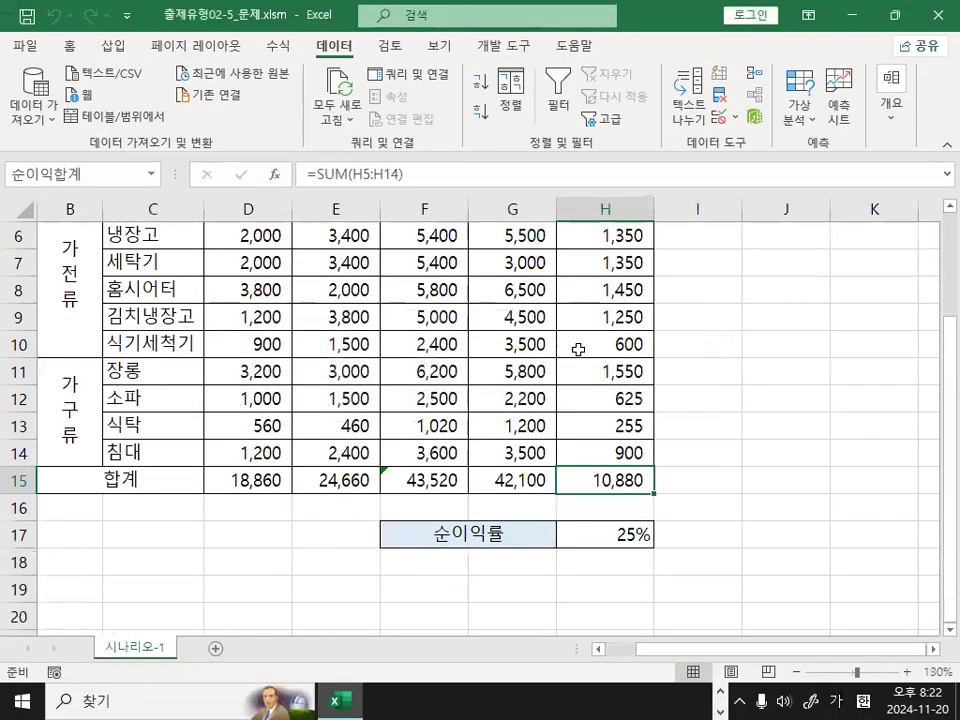
Check the defined names of cells H17 and H15 and the net profit formula in H12.
click(694, 303)
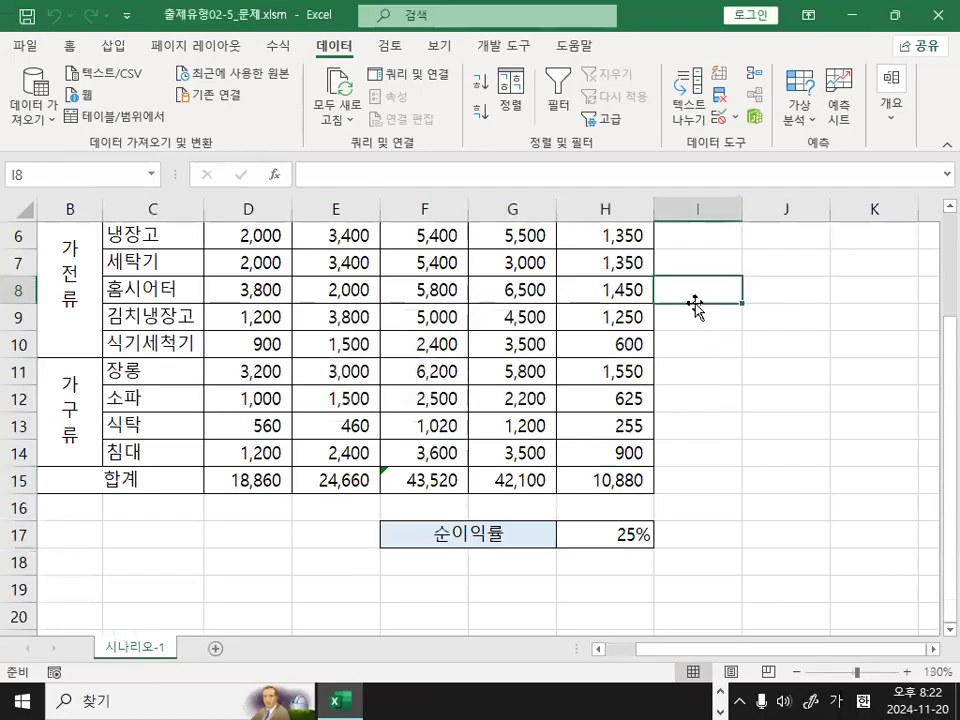
click(583, 343)
click(614, 538)
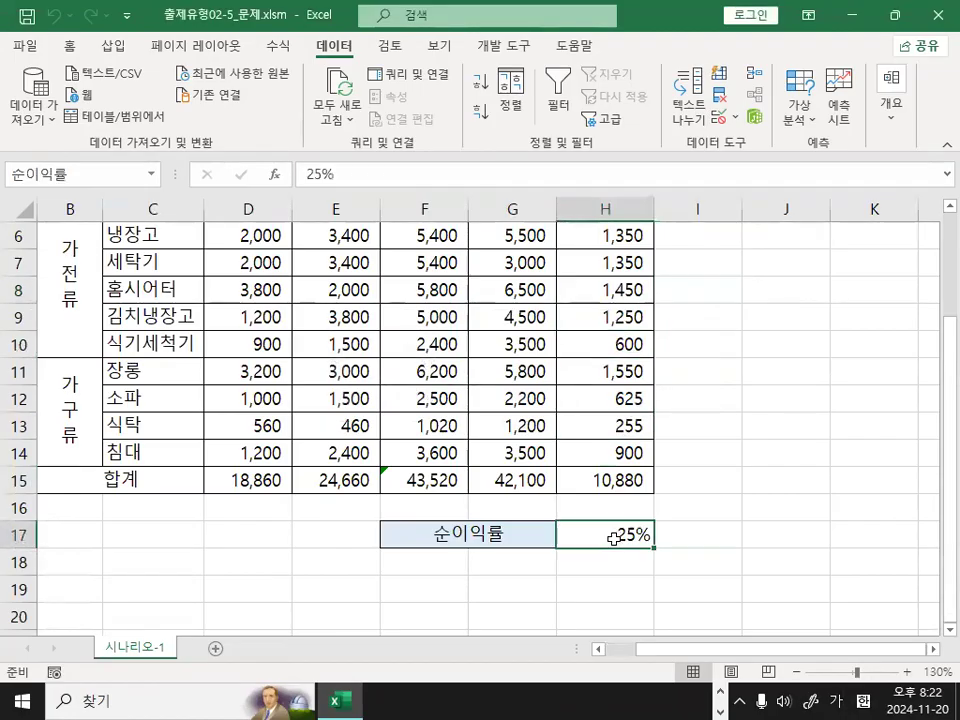
click(603, 480)
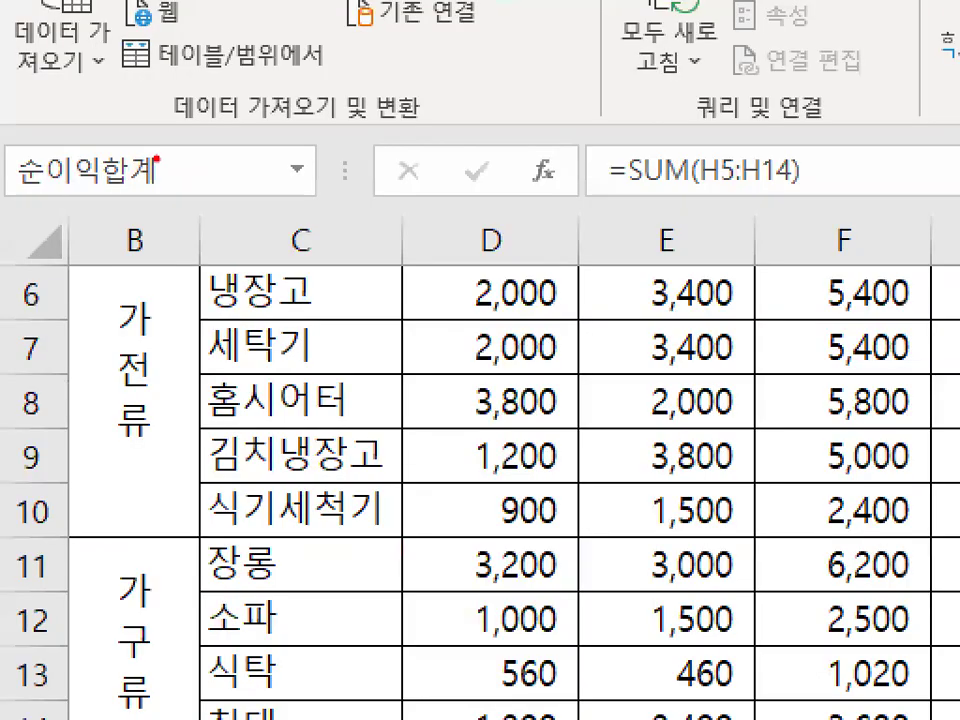
drag(157, 163, 195, 178)
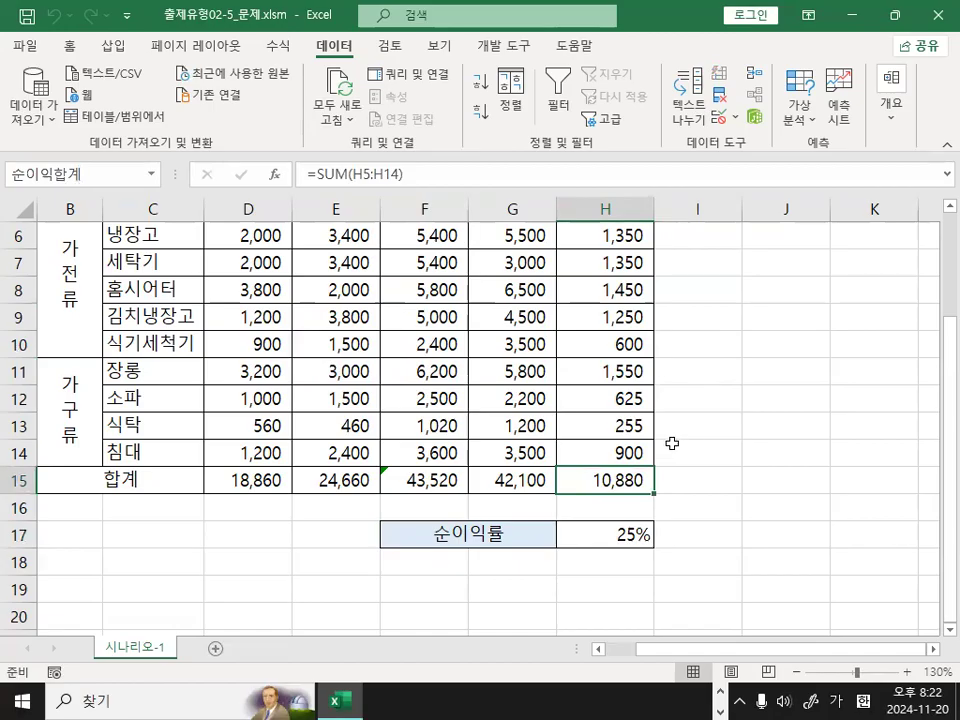
click(607, 392)
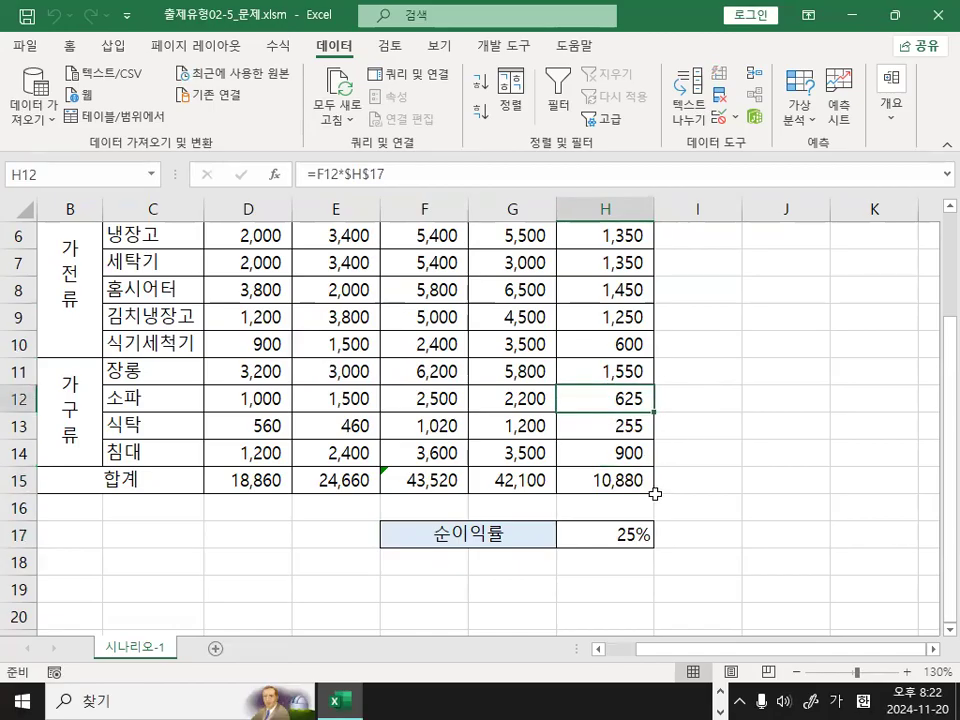
click(786, 343)
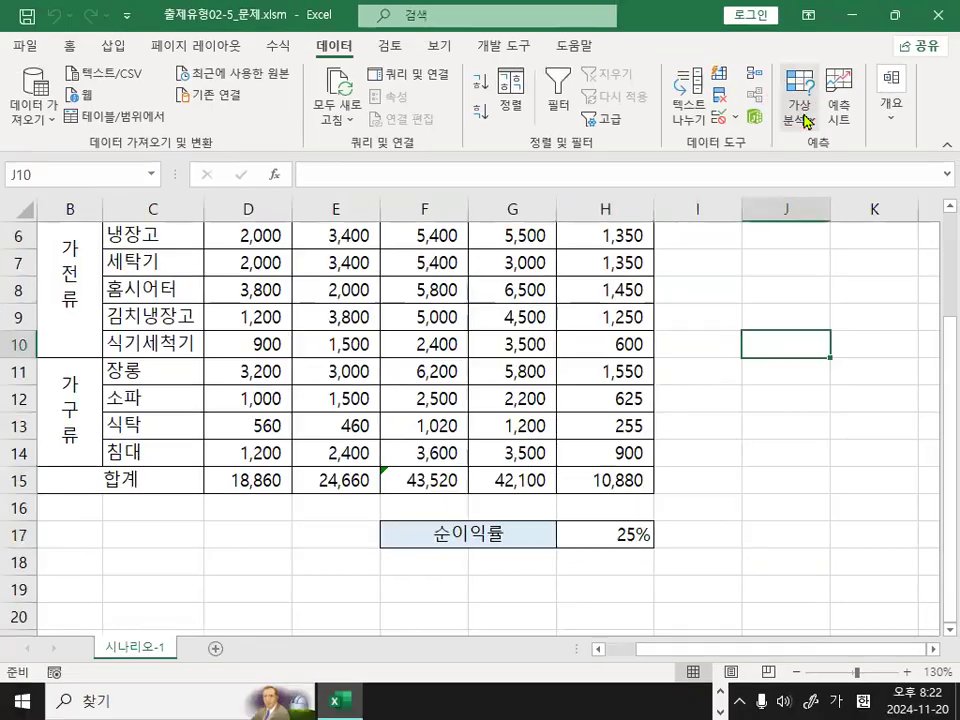
Review the 순이익 인상 scenario's name, changing cell and 순이익률 value in the Scenario Manager.
click(794, 133)
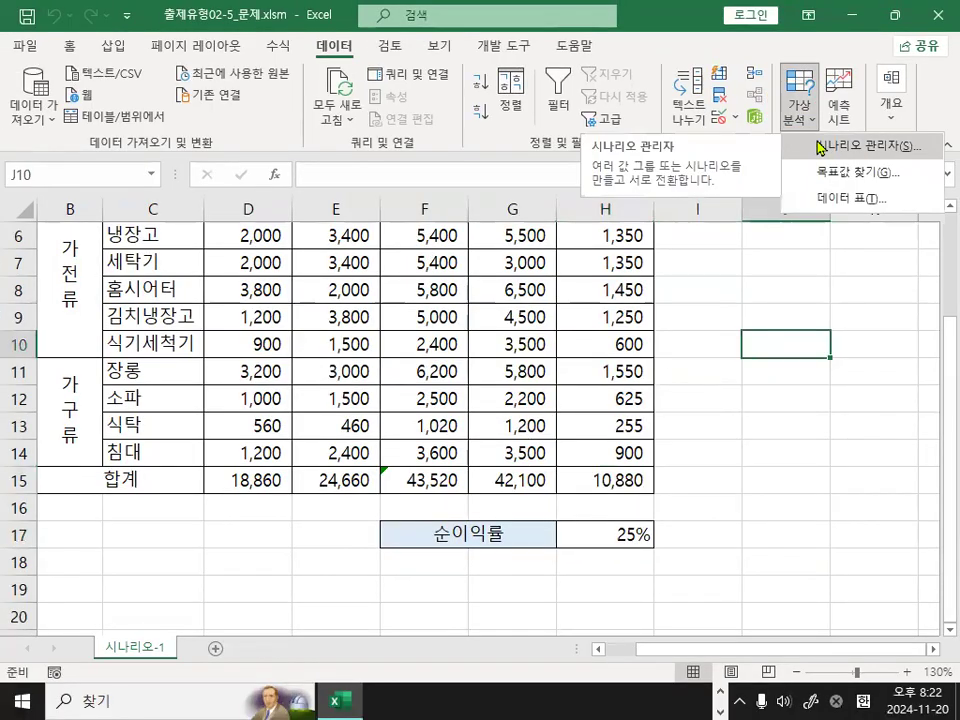
click(819, 147)
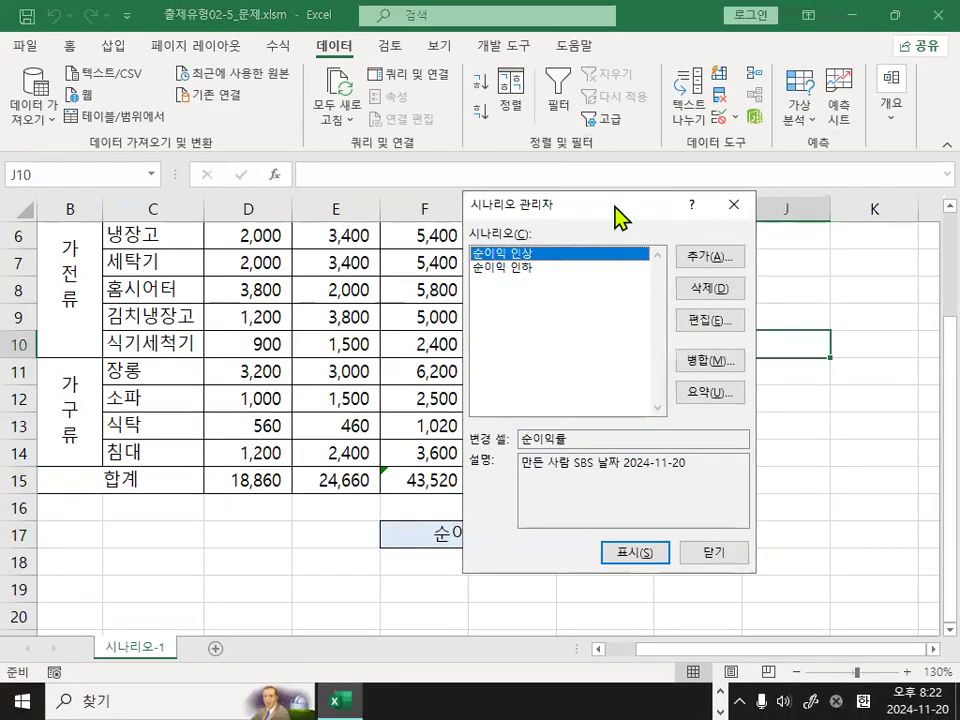
drag(613, 204, 445, 204)
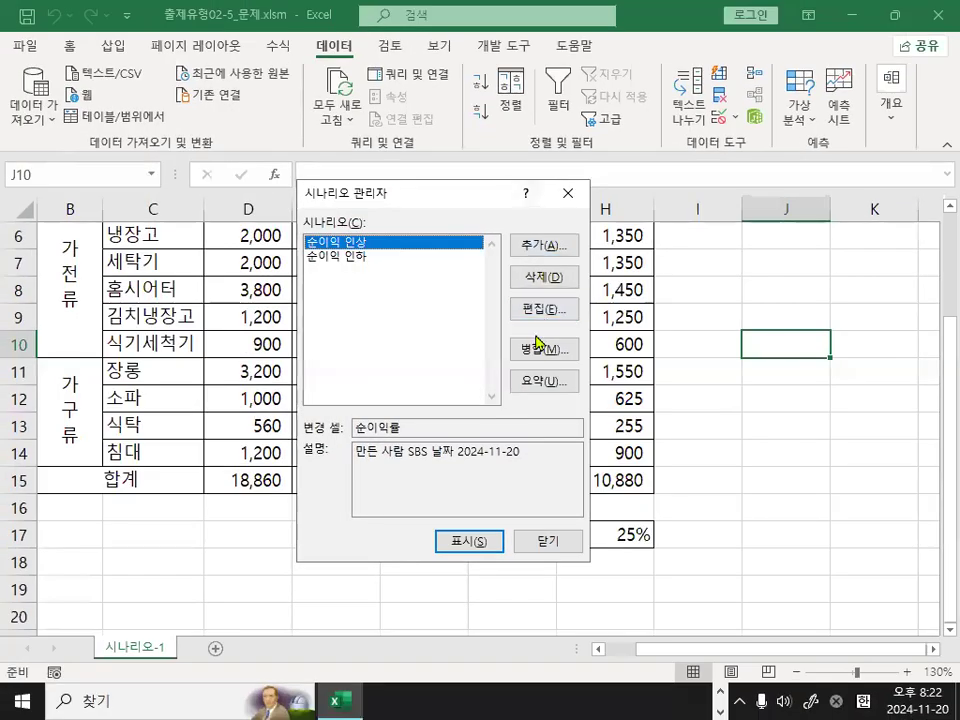
click(541, 308)
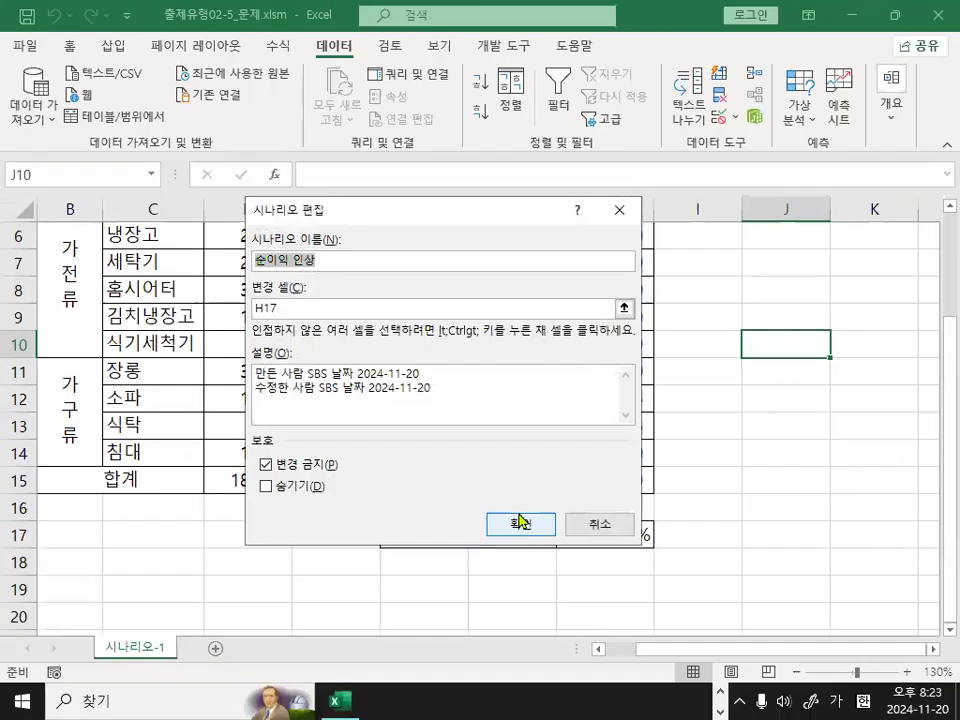
click(521, 521)
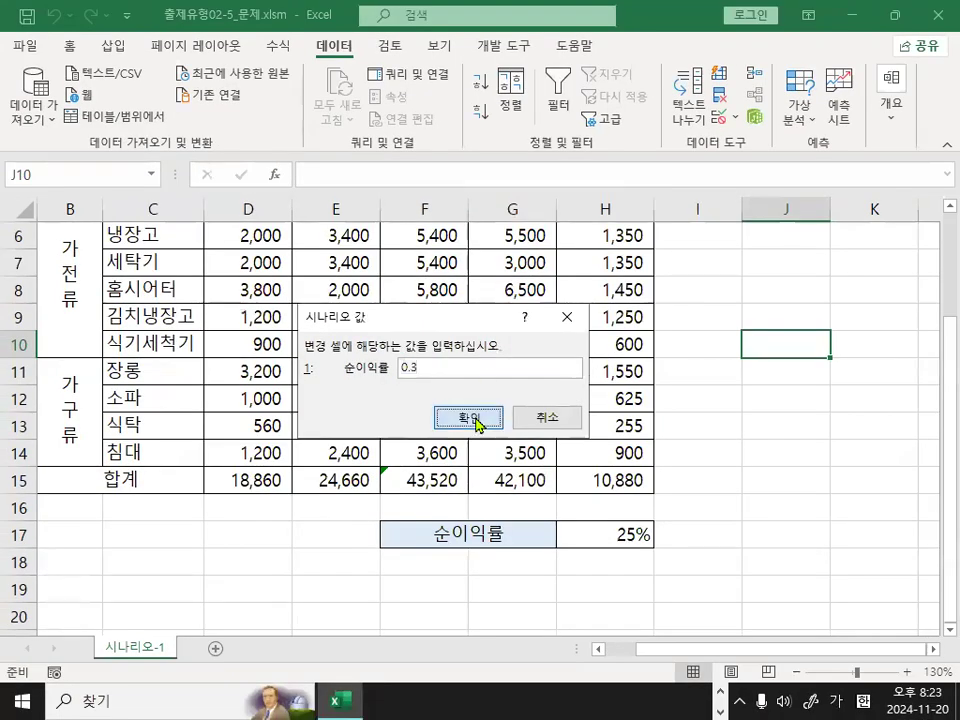
click(471, 418)
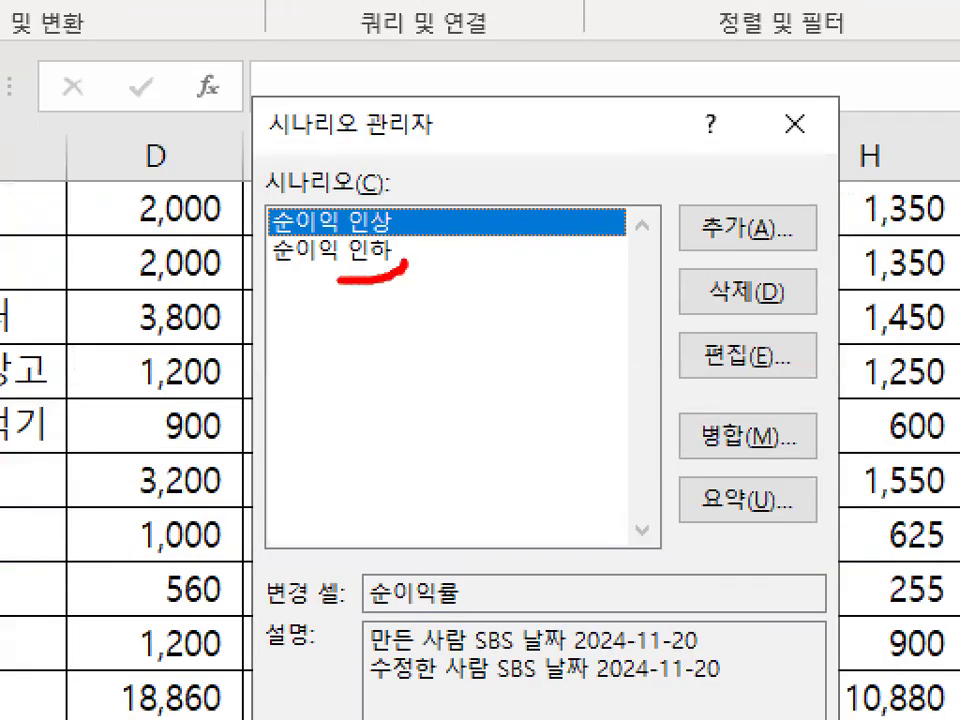
drag(341, 281, 438, 270)
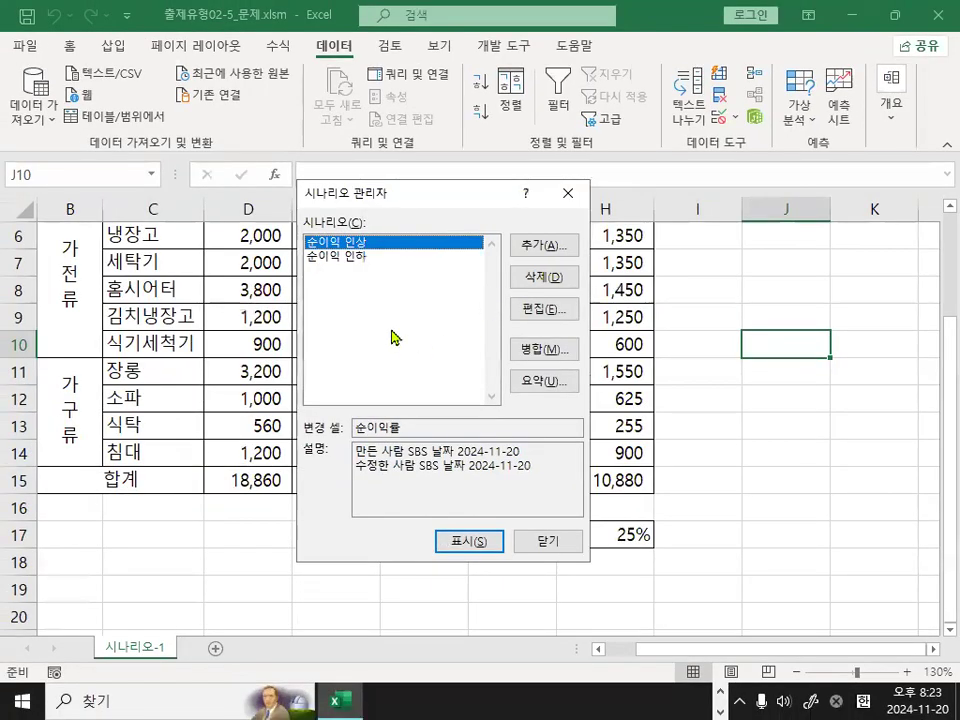
Create a scenario summary report again with H15 as the result cell.
click(545, 382)
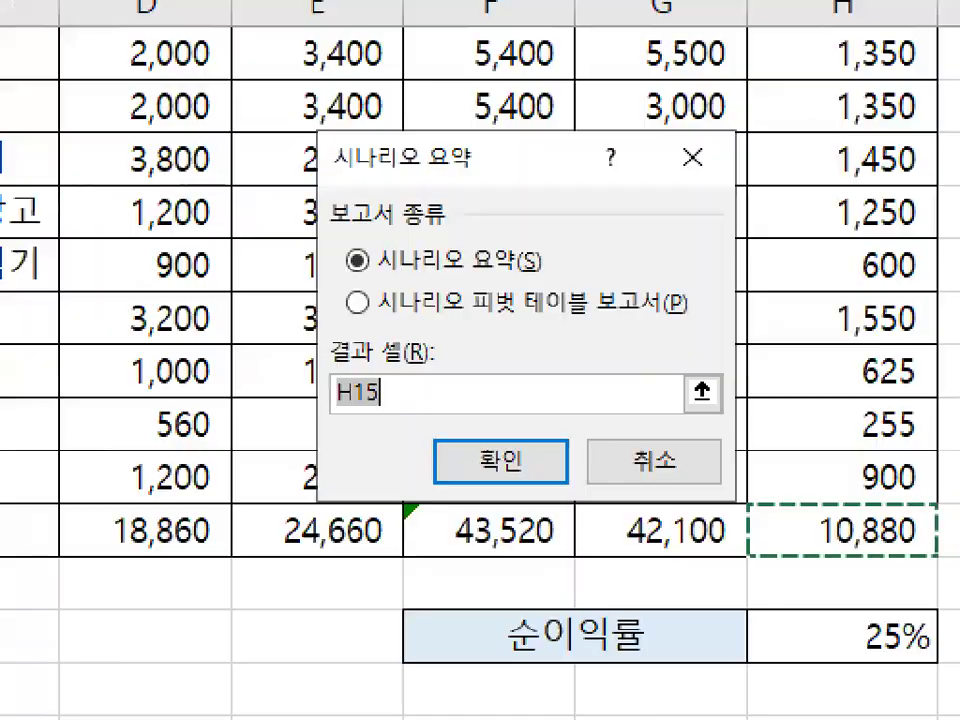
mouse_move(405, 399)
mouse_down()
mouse_move(290, 372)
mouse_move(408, 396)
mouse_up()
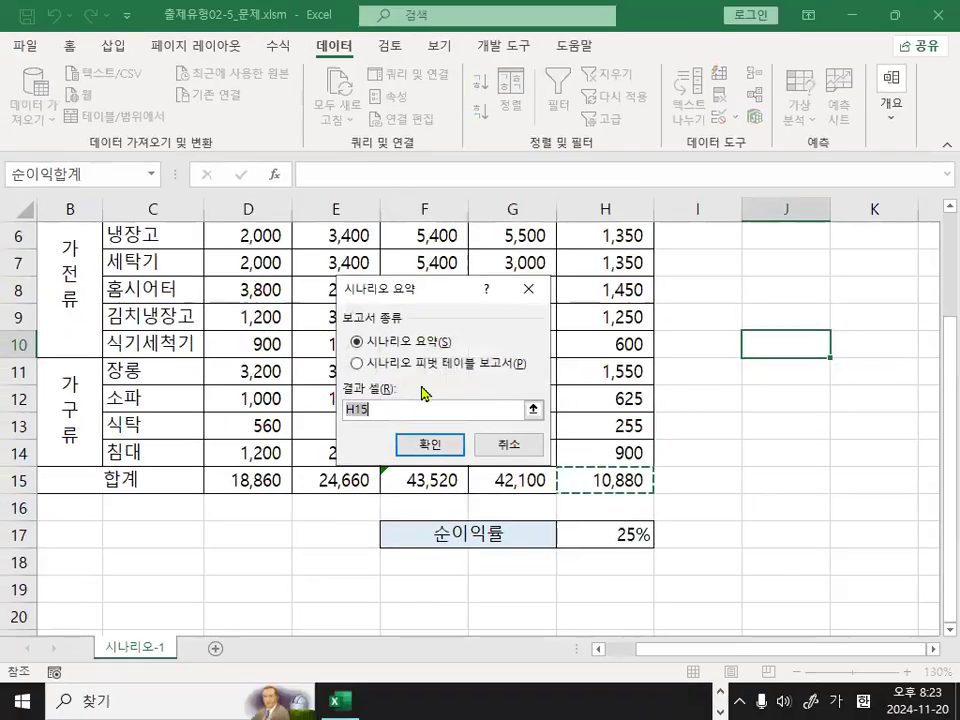
click(492, 462)
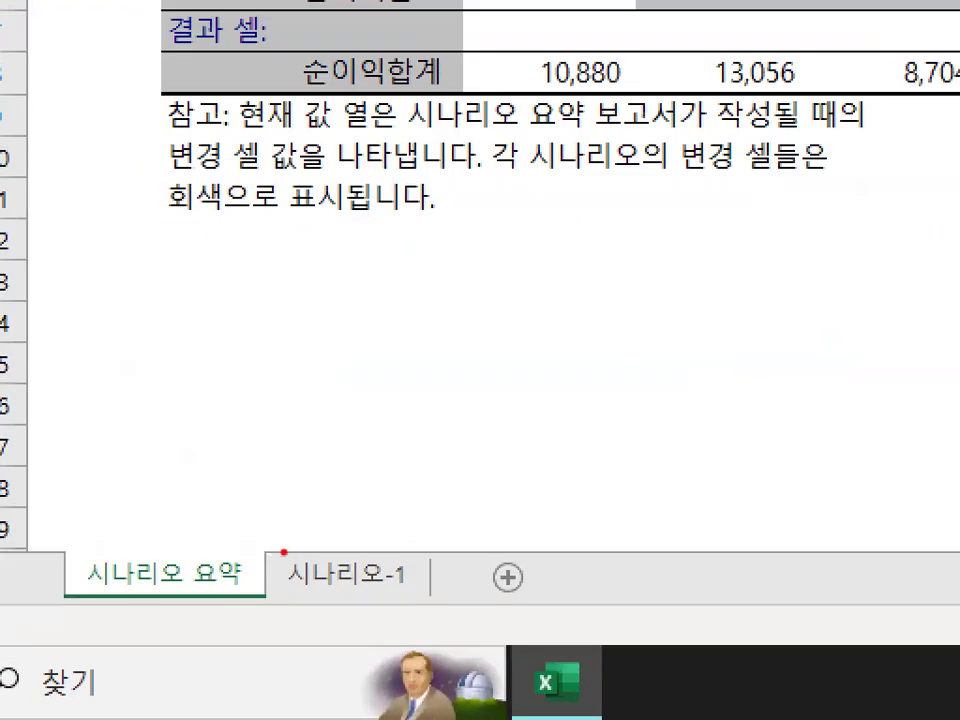
mouse_move(284, 552)
mouse_down()
mouse_move(45, 565)
mouse_move(262, 570)
mouse_up()
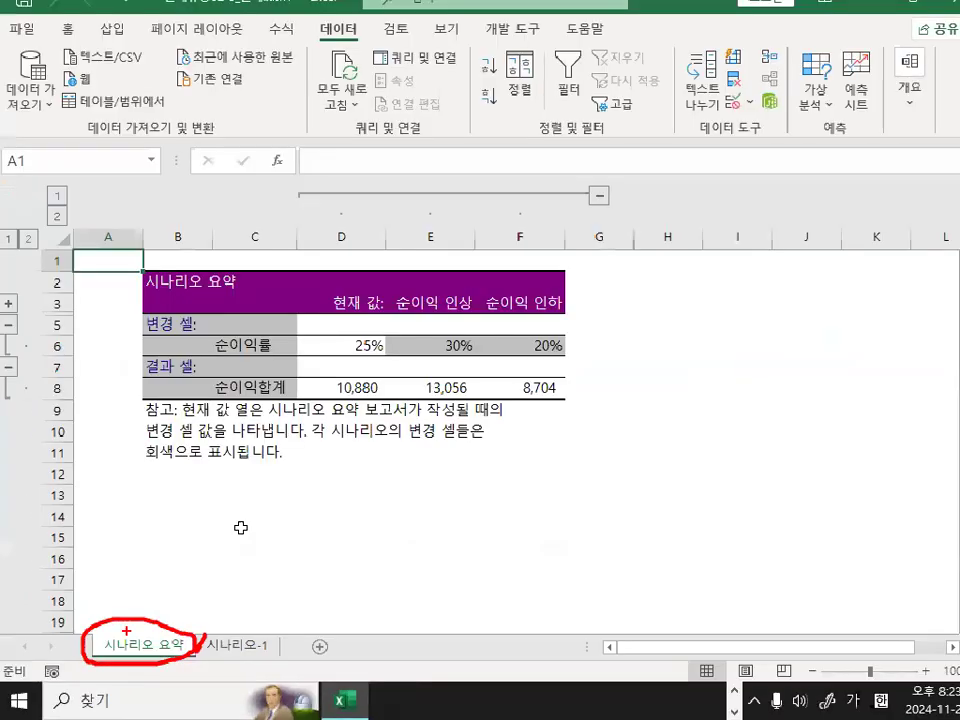
click(330, 502)
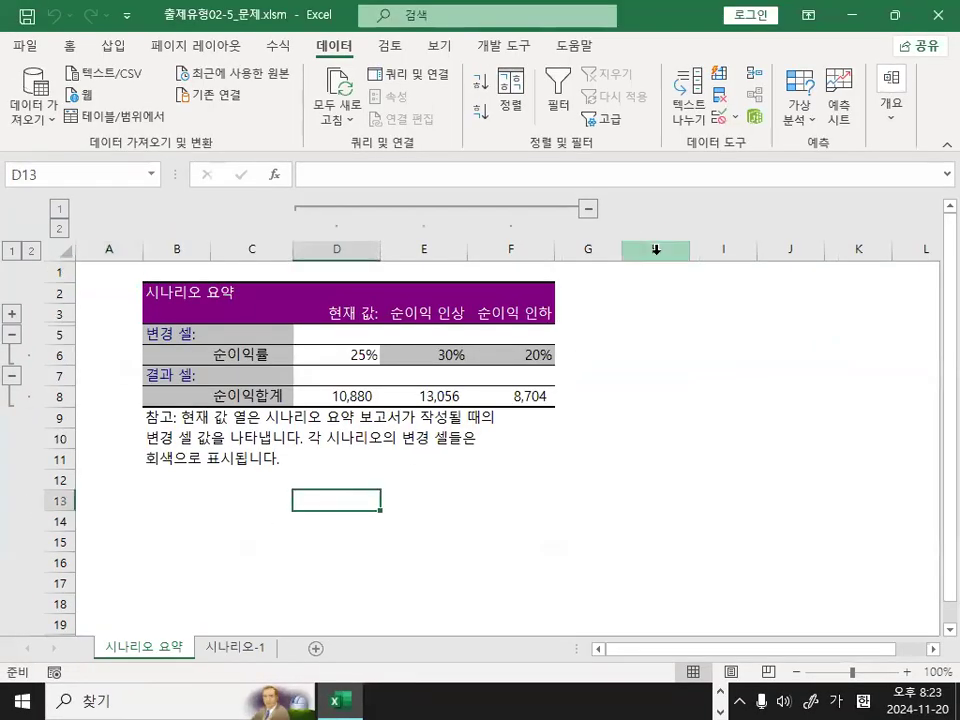
click(146, 484)
click(241, 513)
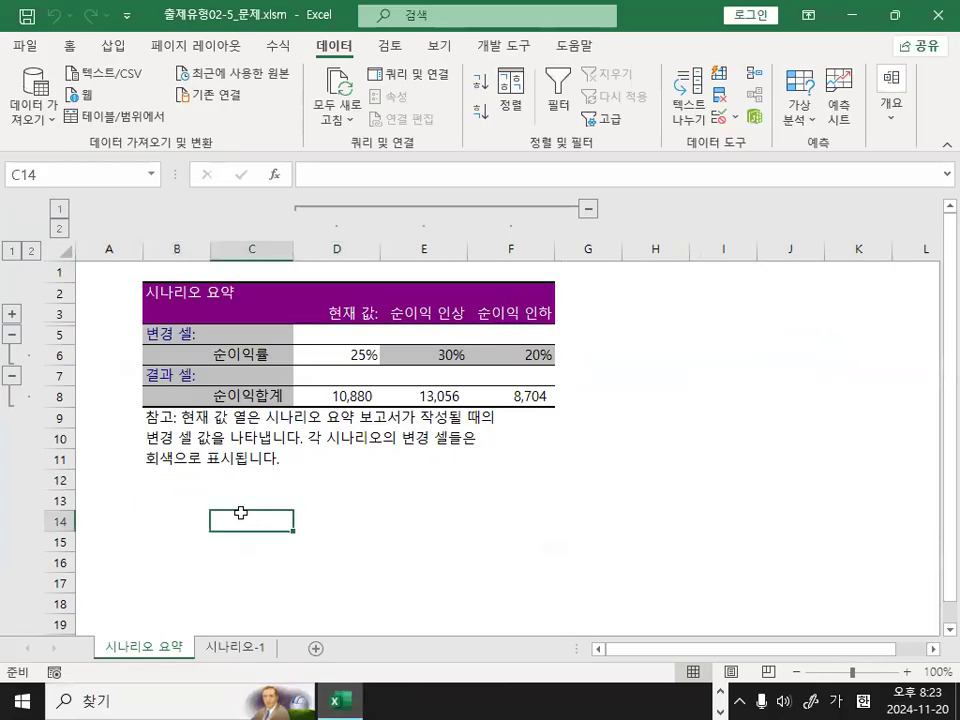
Close the workbook 출제유형02-5_문제.xlsm without saving the changes.
click(25, 46)
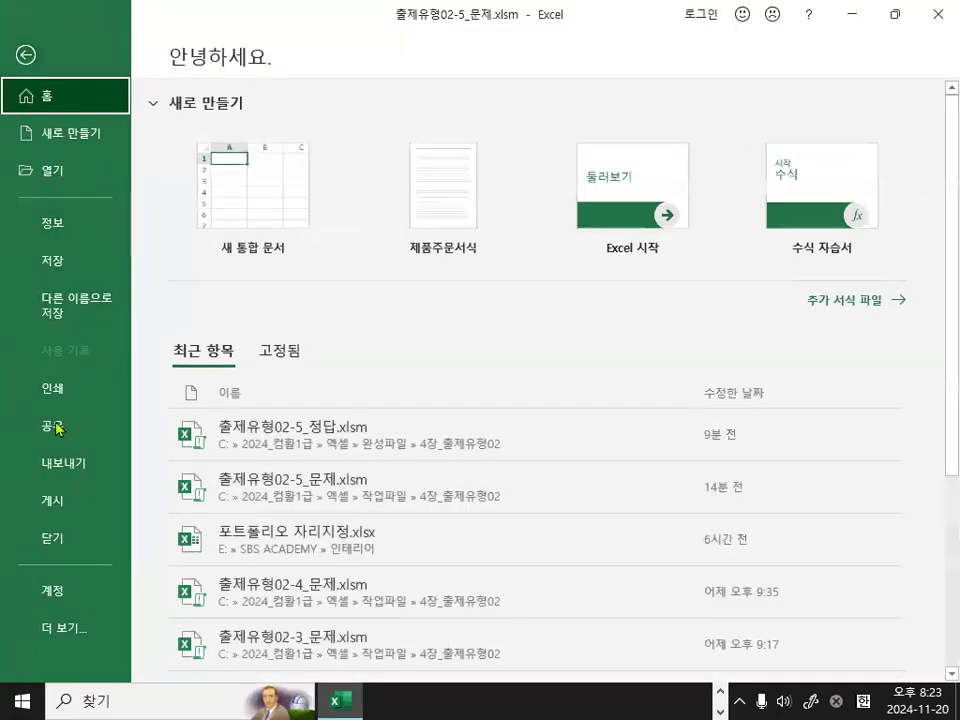
click(62, 538)
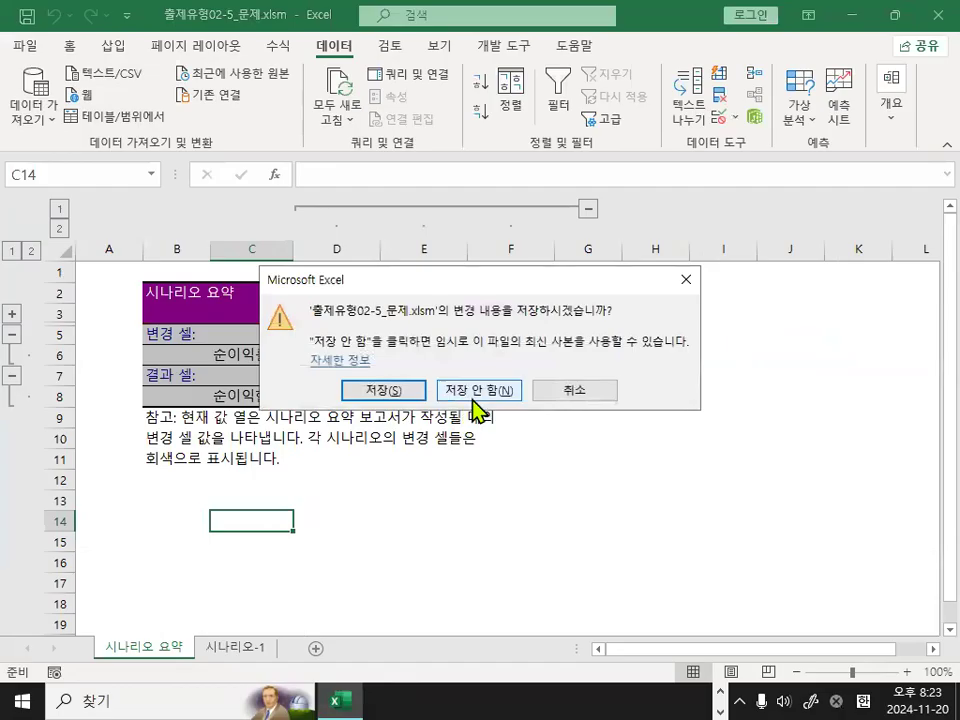
click(478, 395)
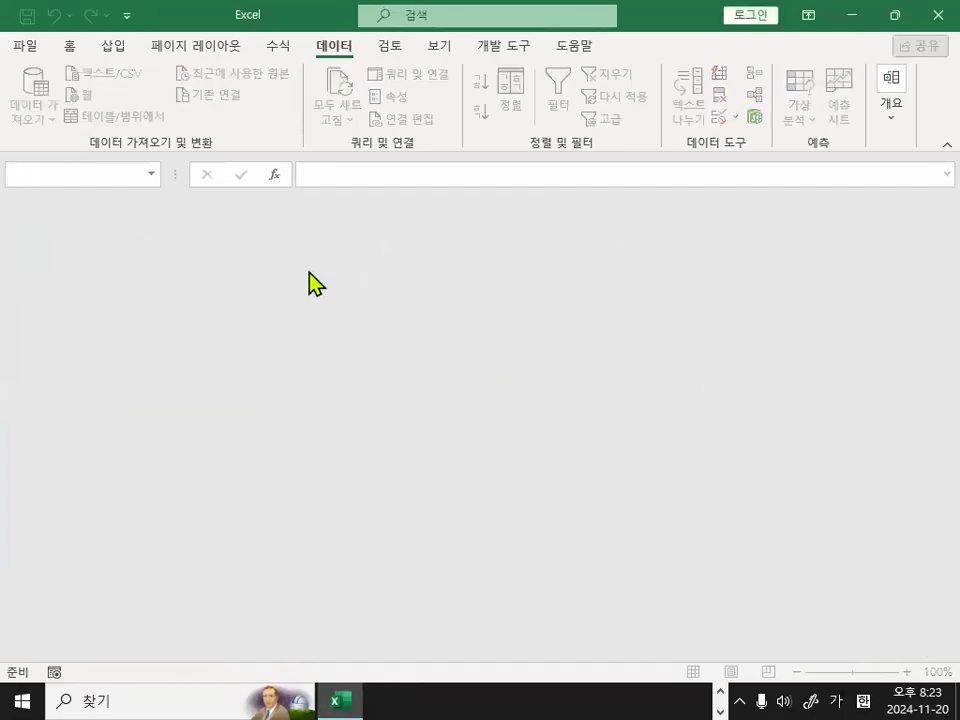
Open the workbook 완전정복01_문제.xlsm from the 4장_출제유형02 folder under 작업파일.
click(29, 55)
click(52, 170)
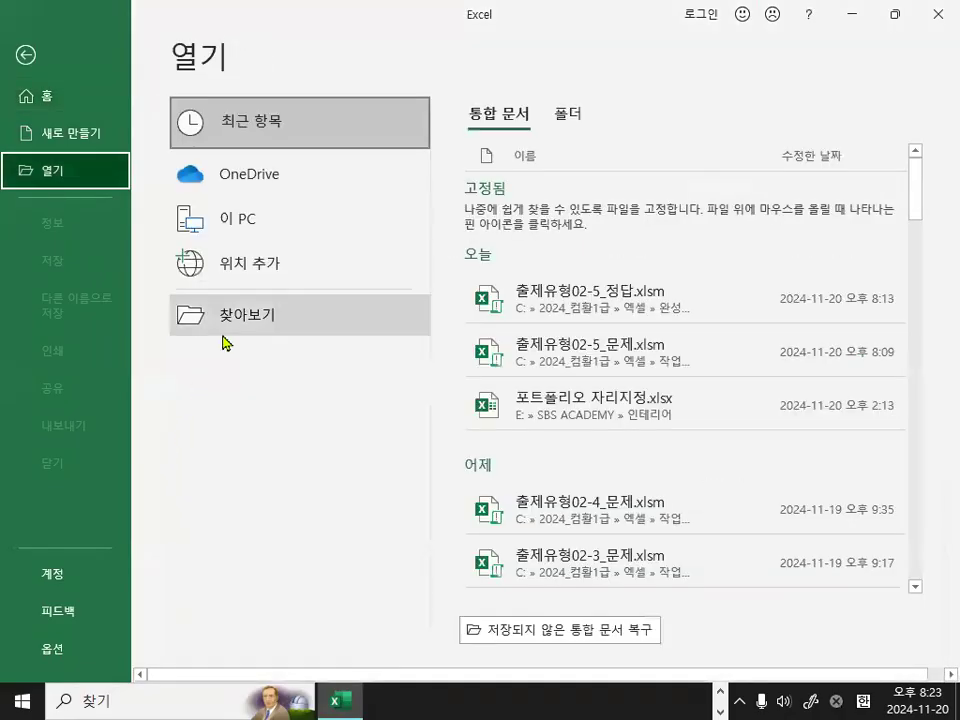
click(224, 341)
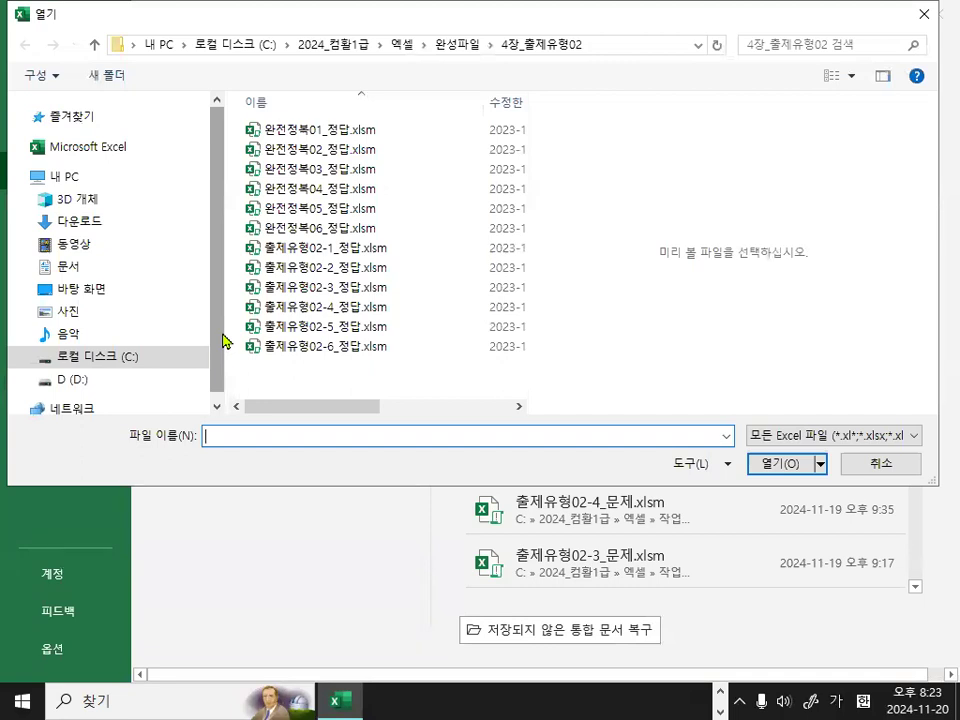
click(95, 44)
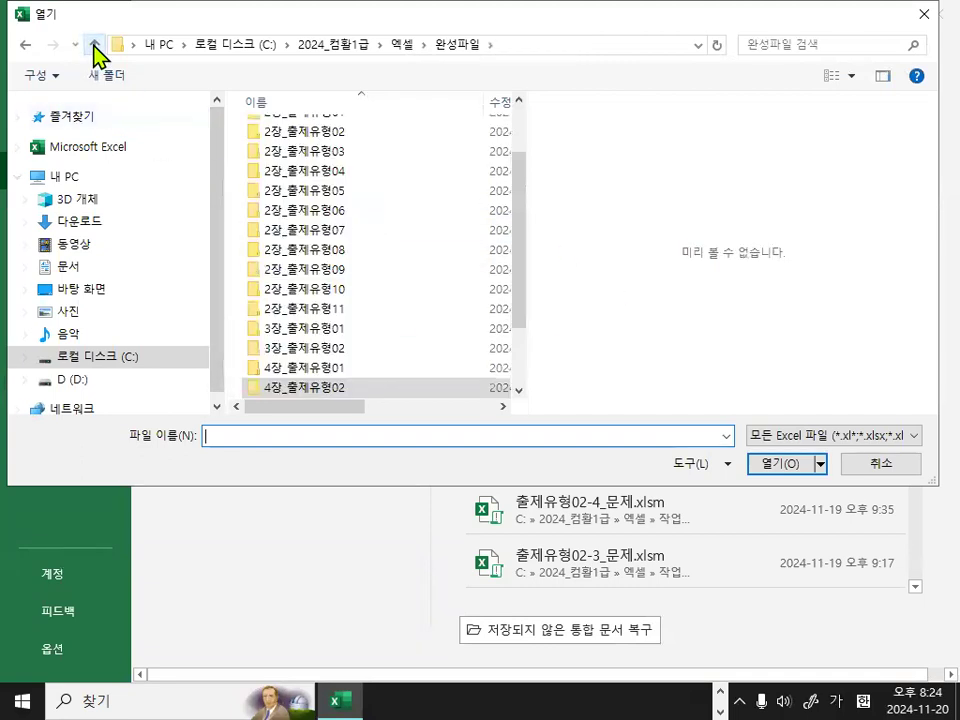
click(95, 44)
double_click(290, 153)
scroll(315, 375, down, 3)
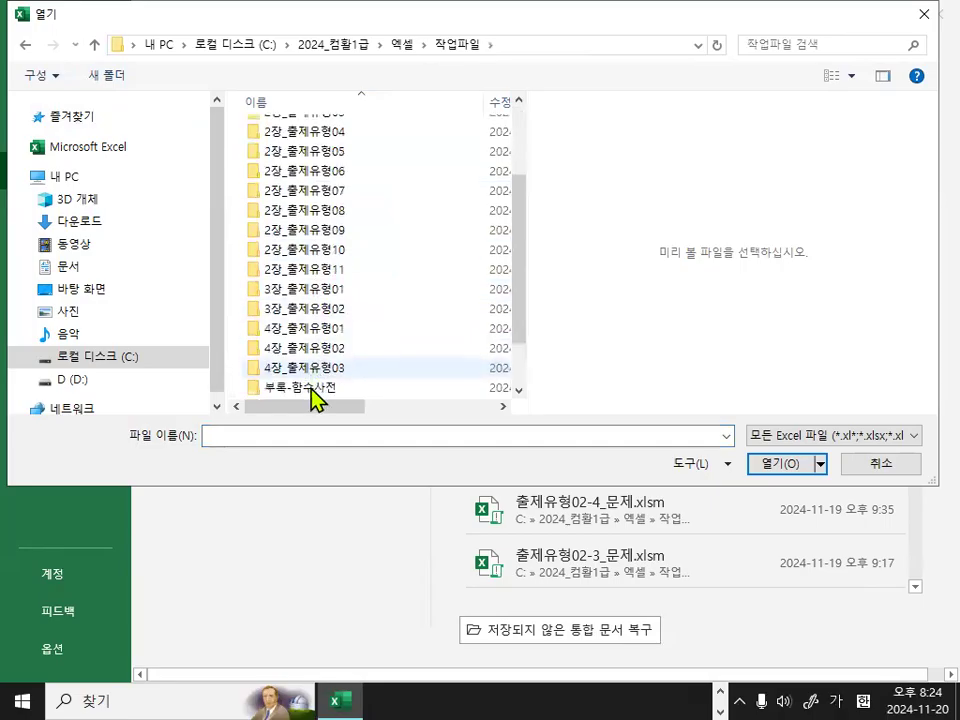
double_click(320, 347)
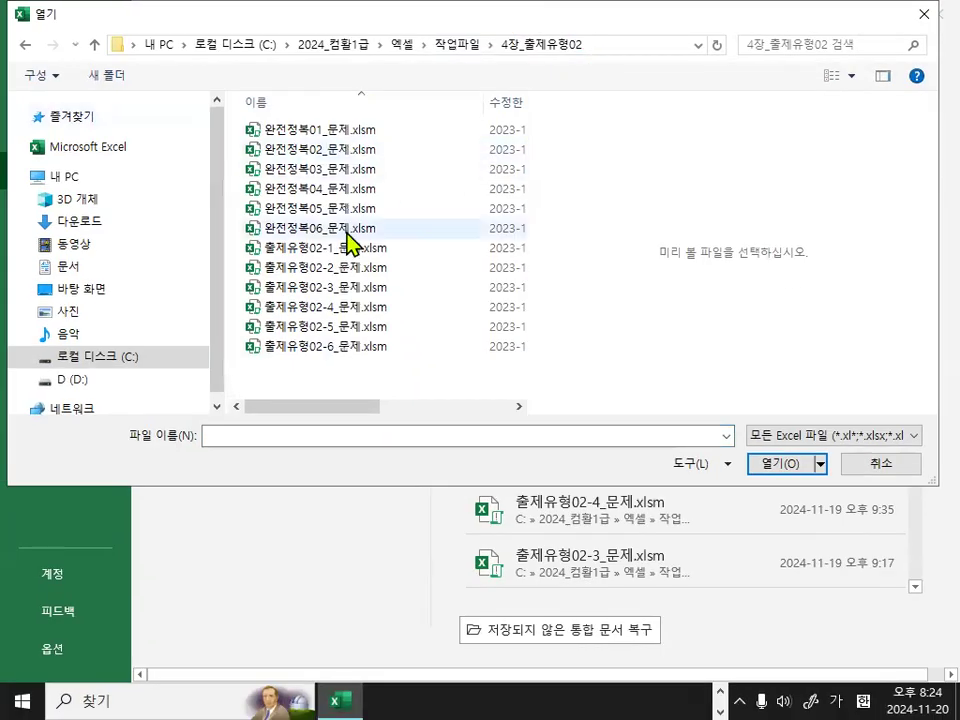
double_click(318, 130)
Start a custom sort of the grade table on the 부분합-2 sheet.
click(372, 394)
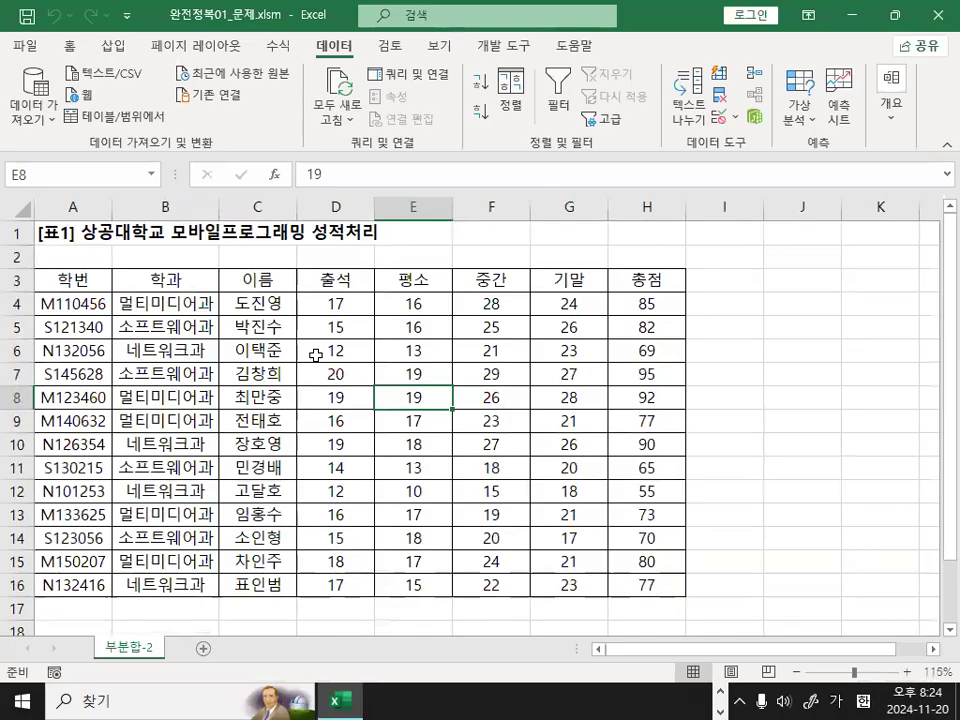
click(264, 305)
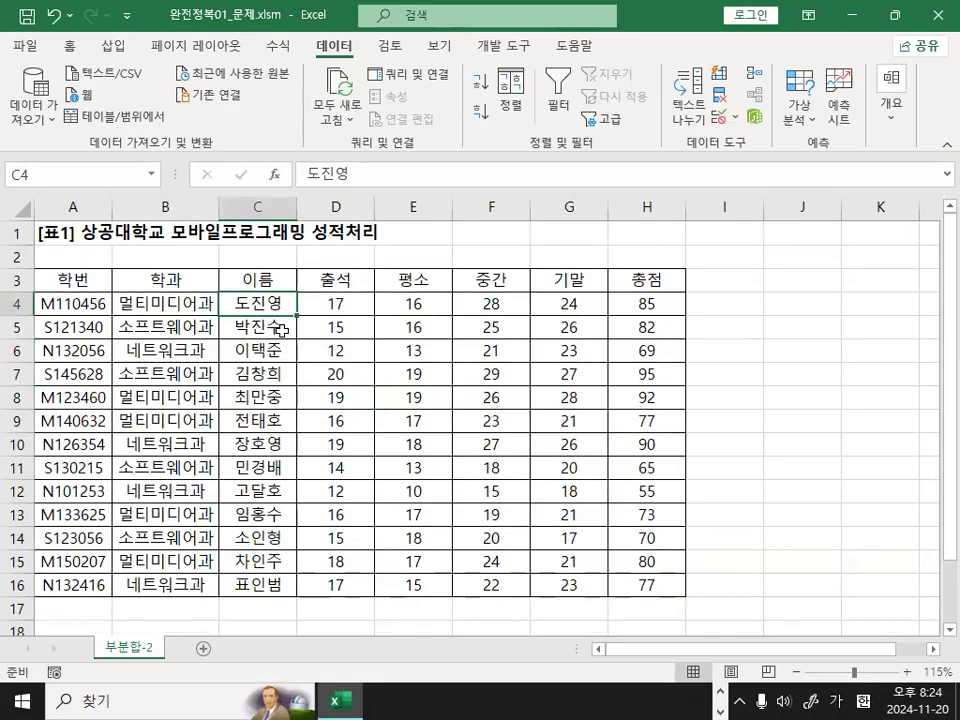
click(238, 328)
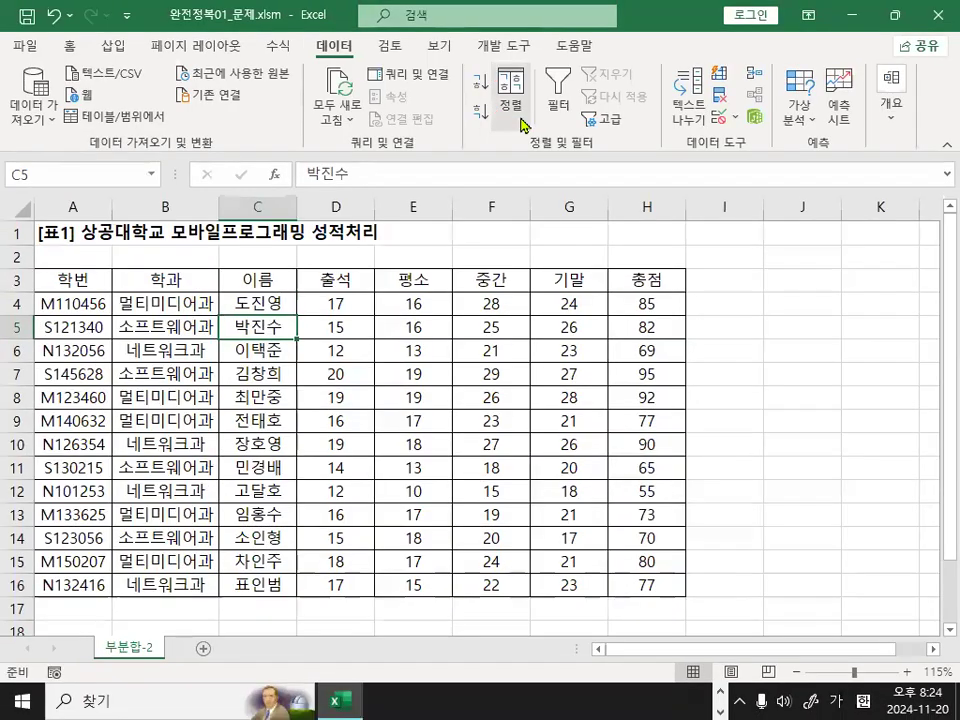
click(508, 96)
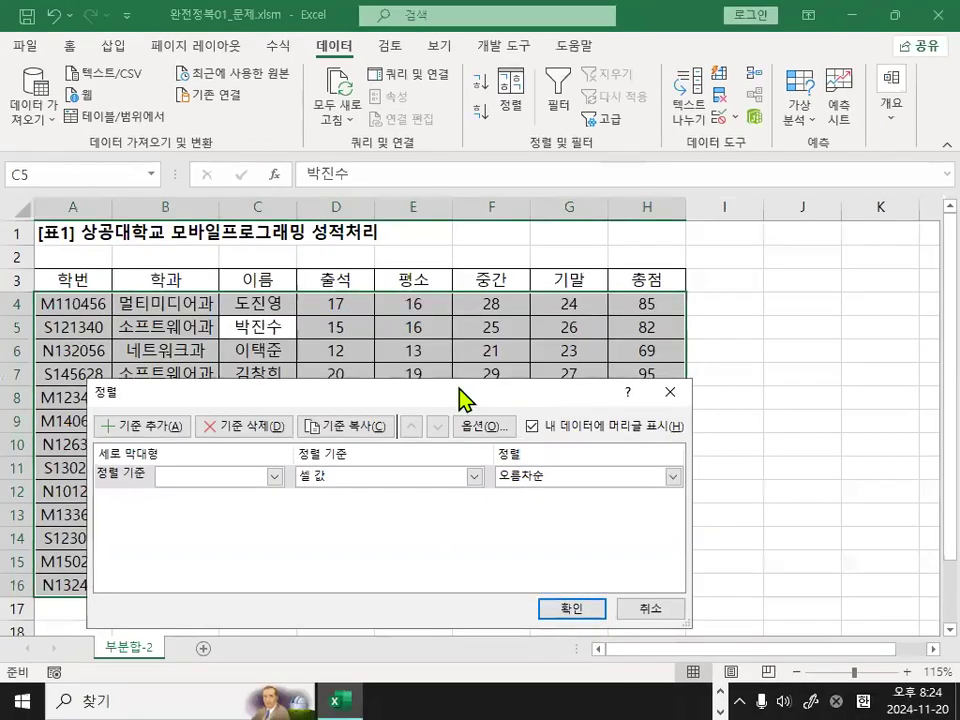
drag(377, 376, 481, 334)
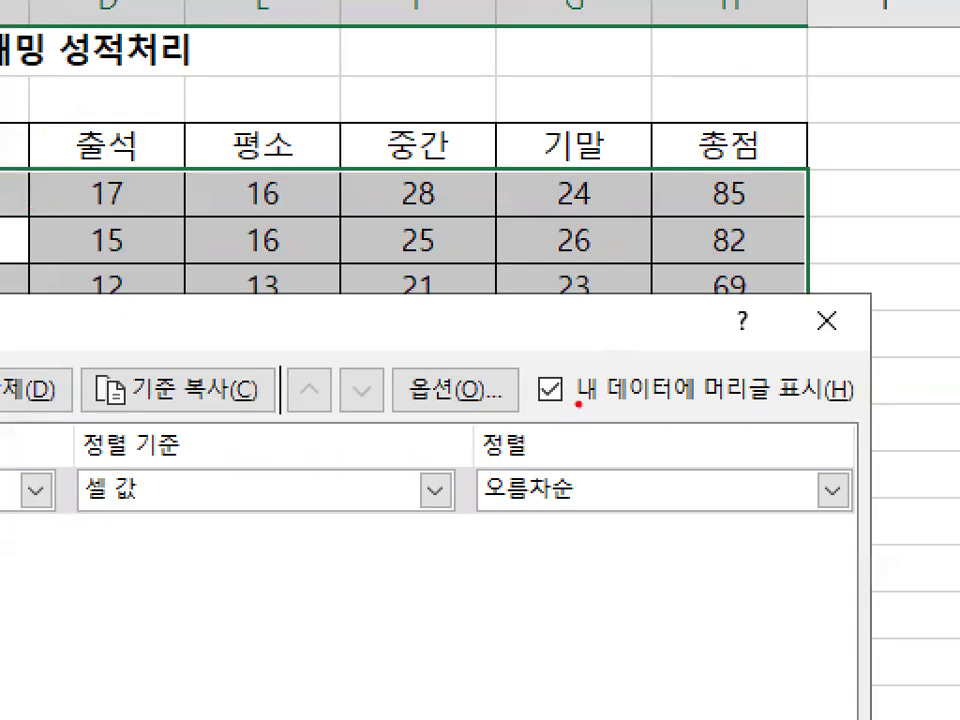
mouse_move(580, 410)
mouse_down()
mouse_move(505, 372)
mouse_move(588, 372)
mouse_up()
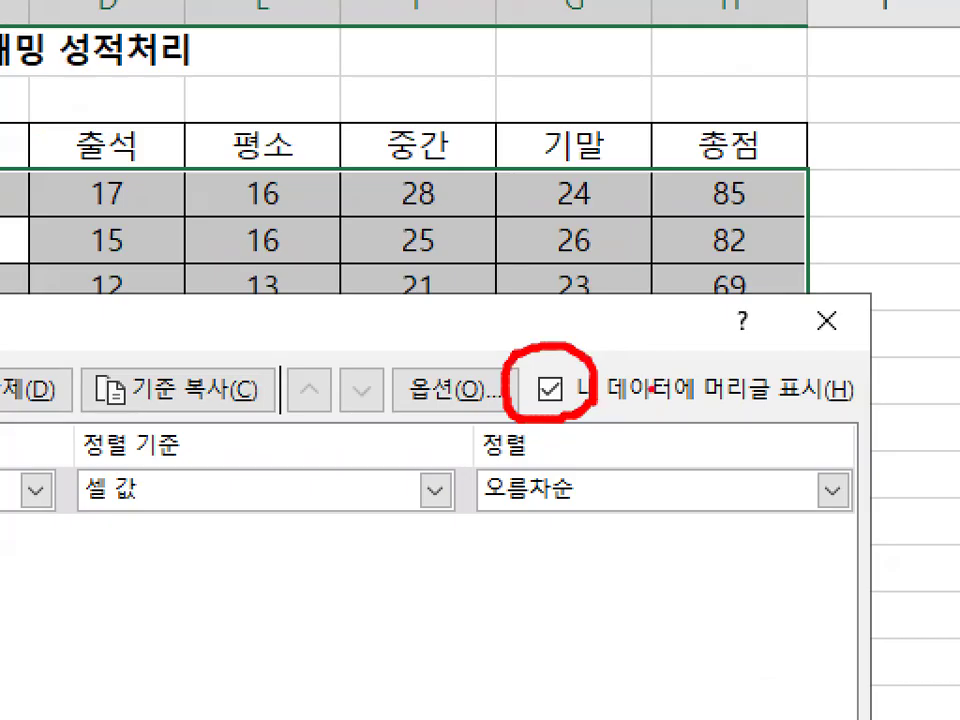
mouse_move(560, 414)
mouse_down()
mouse_move(557, 346)
mouse_move(576, 388)
mouse_up()
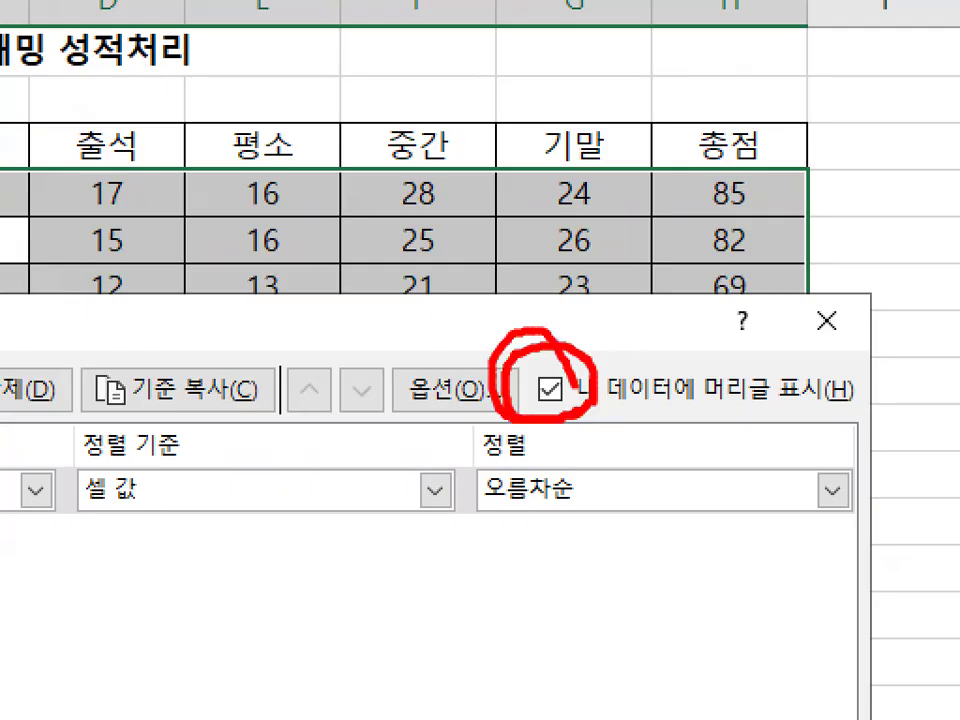
key(Escape)
key(ctrl+1)
click(571, 423)
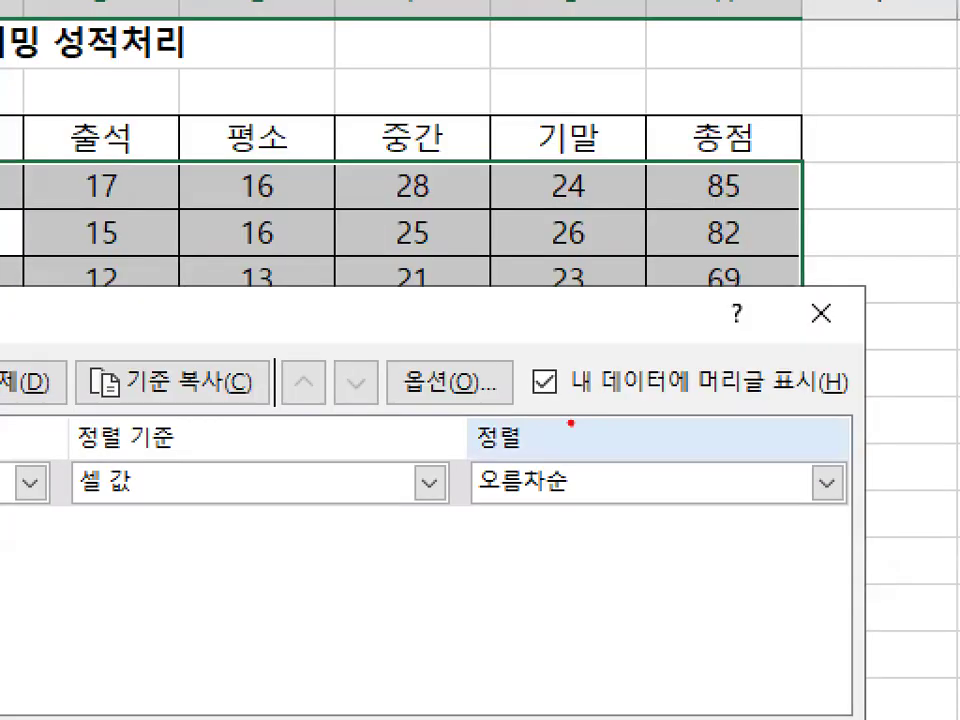
mouse_move(531, 404)
mouse_down()
mouse_move(563, 396)
mouse_move(838, 403)
mouse_up()
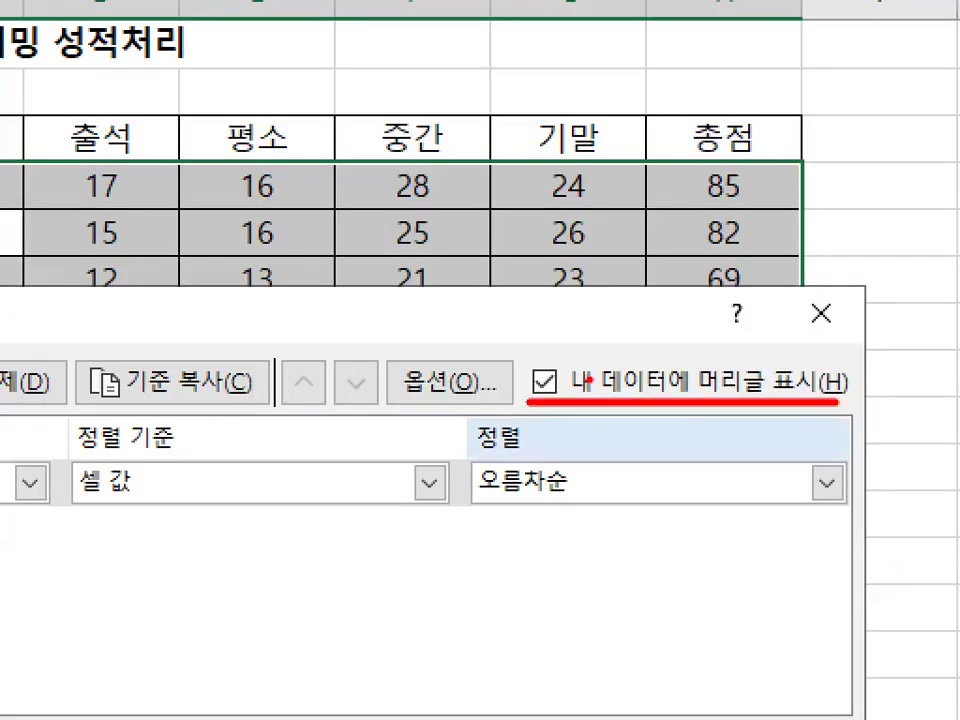
drag(540, 398, 576, 371)
key(Escape)
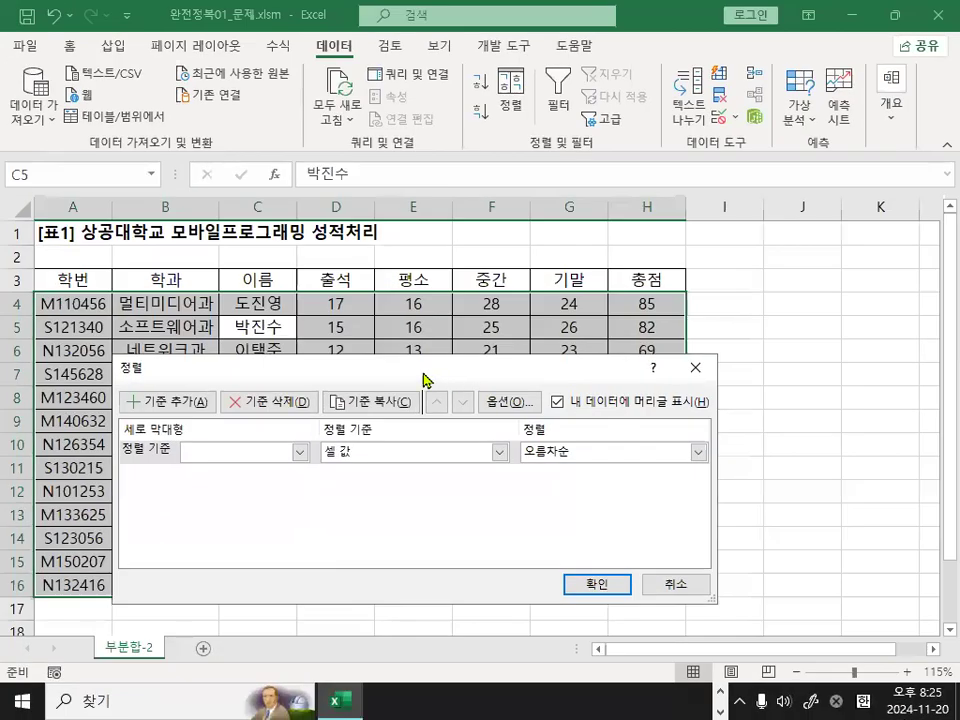
Choose 학과 as the first sort key for the grade table.
drag(420, 369, 449, 341)
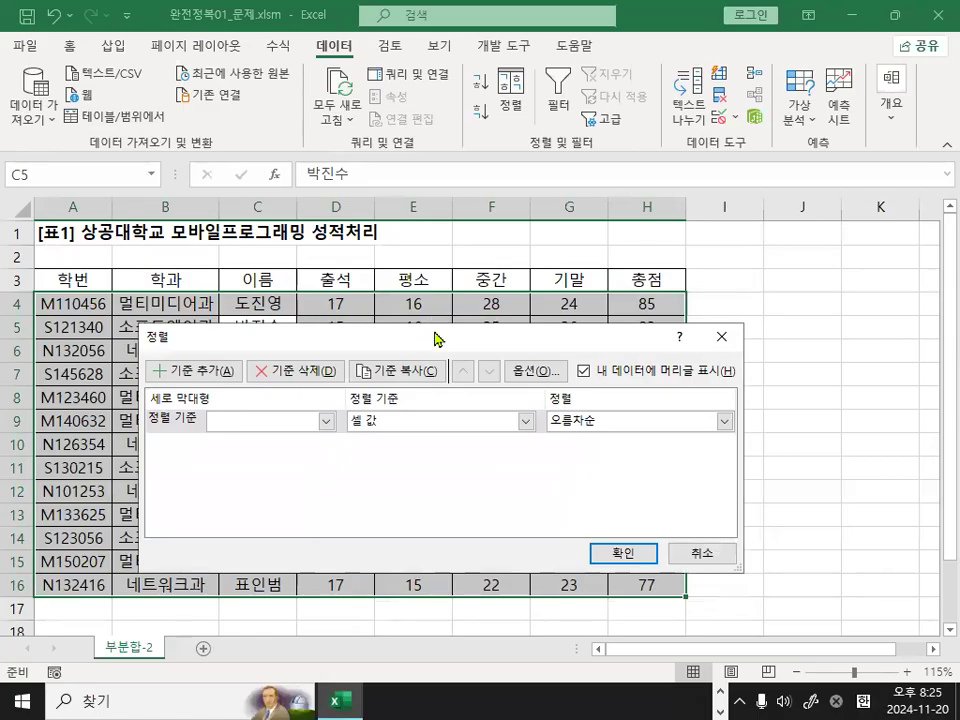
key(ctrl+1)
click(187, 430)
drag(105, 435, 217, 435)
mouse_move(418, 442)
mouse_down()
mouse_move(378, 398)
mouse_move(392, 447)
mouse_up()
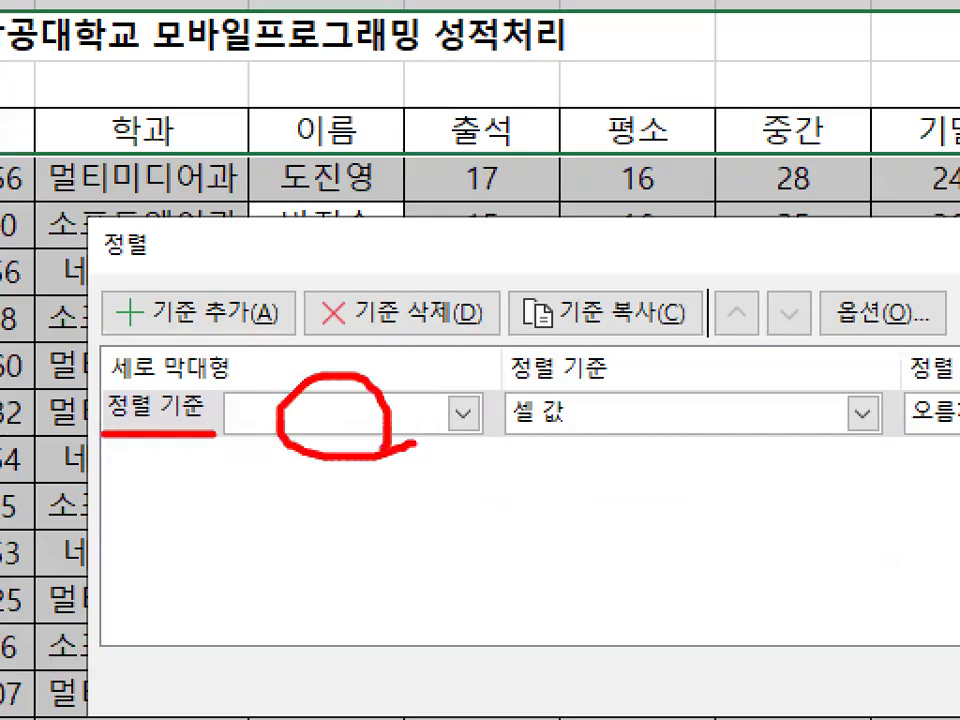
key(Escape)
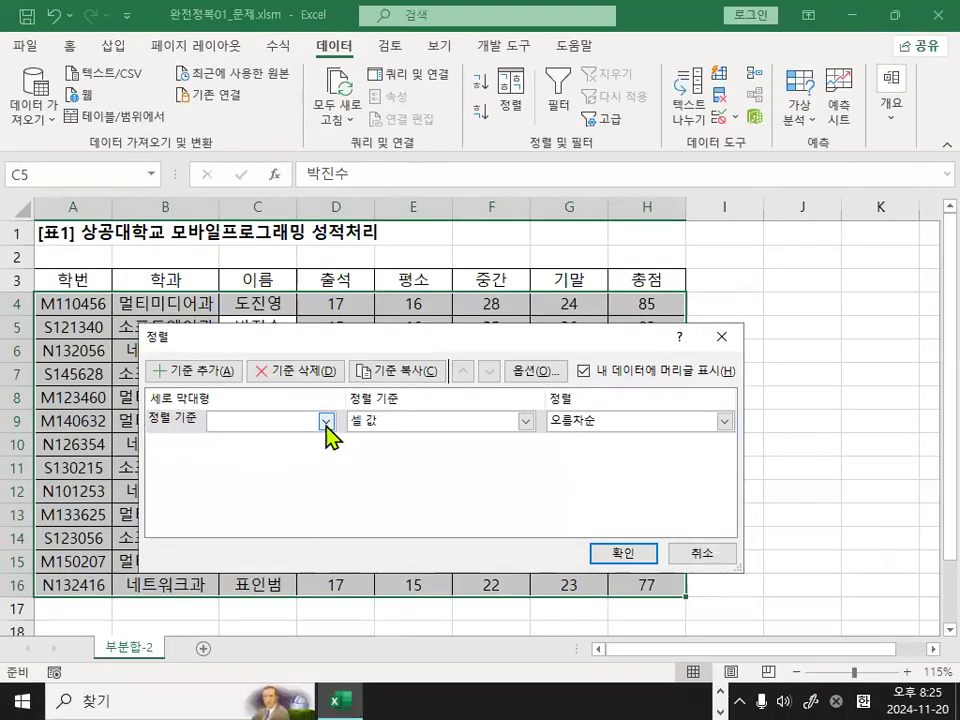
click(326, 421)
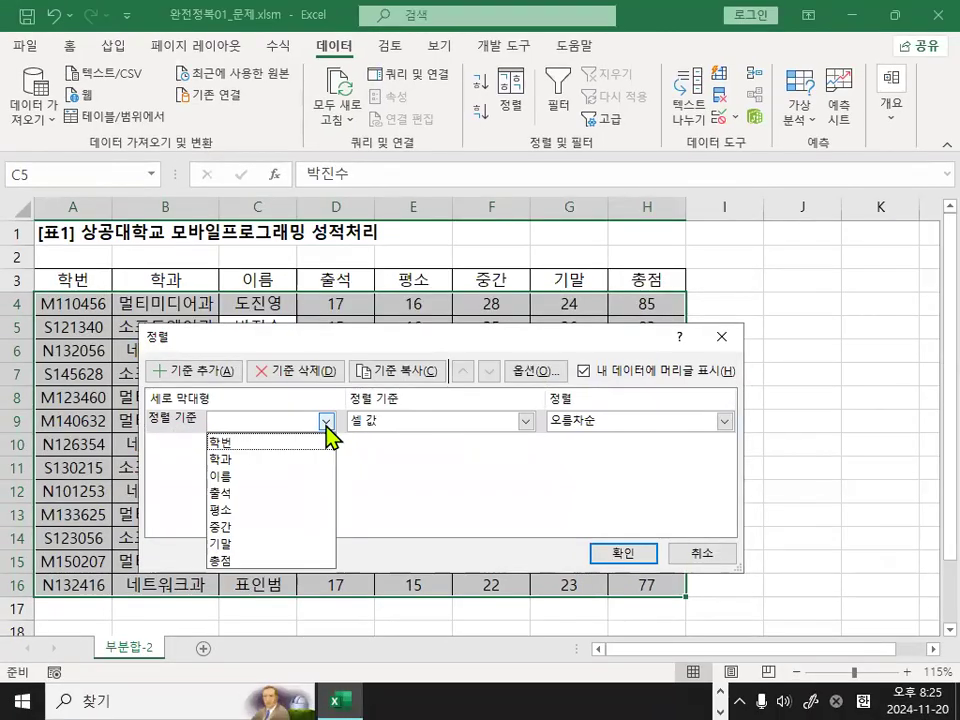
click(260, 459)
key(ctrl+1)
mouse_move(380, 429)
mouse_down()
mouse_move(349, 427)
mouse_move(335, 385)
mouse_move(396, 418)
mouse_up()
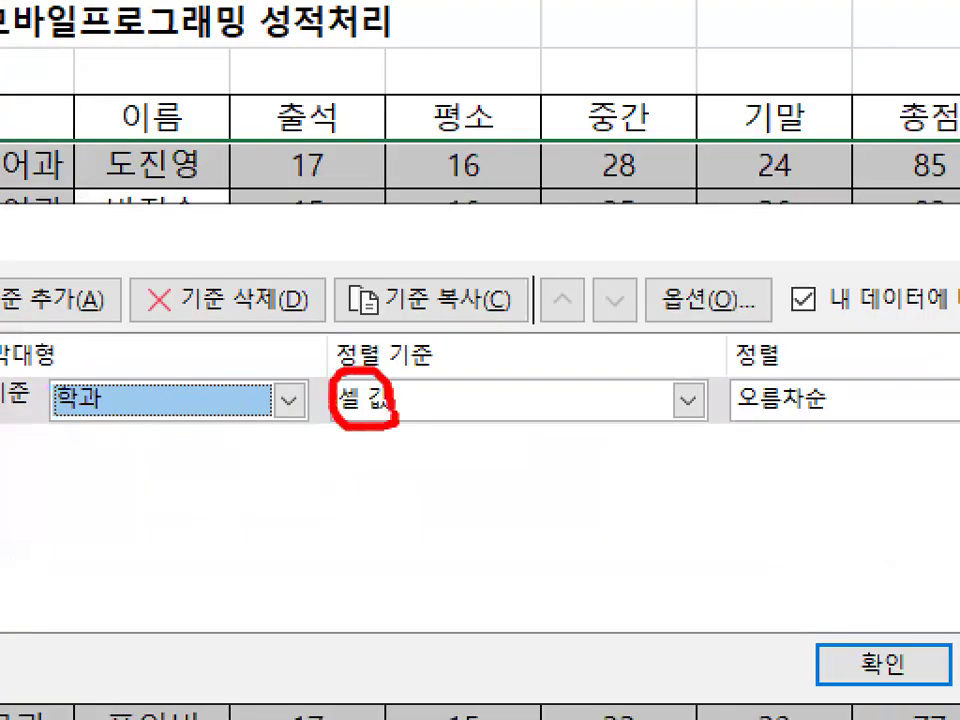
key(Escape)
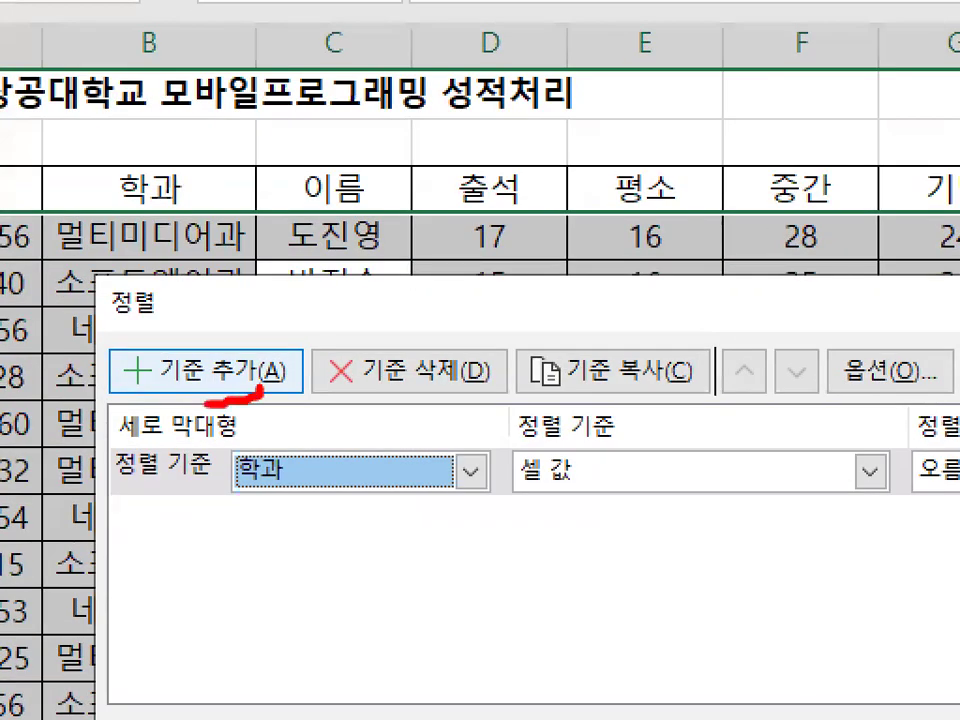
mouse_move(207, 404)
mouse_down()
mouse_move(265, 337)
mouse_move(271, 391)
mouse_up()
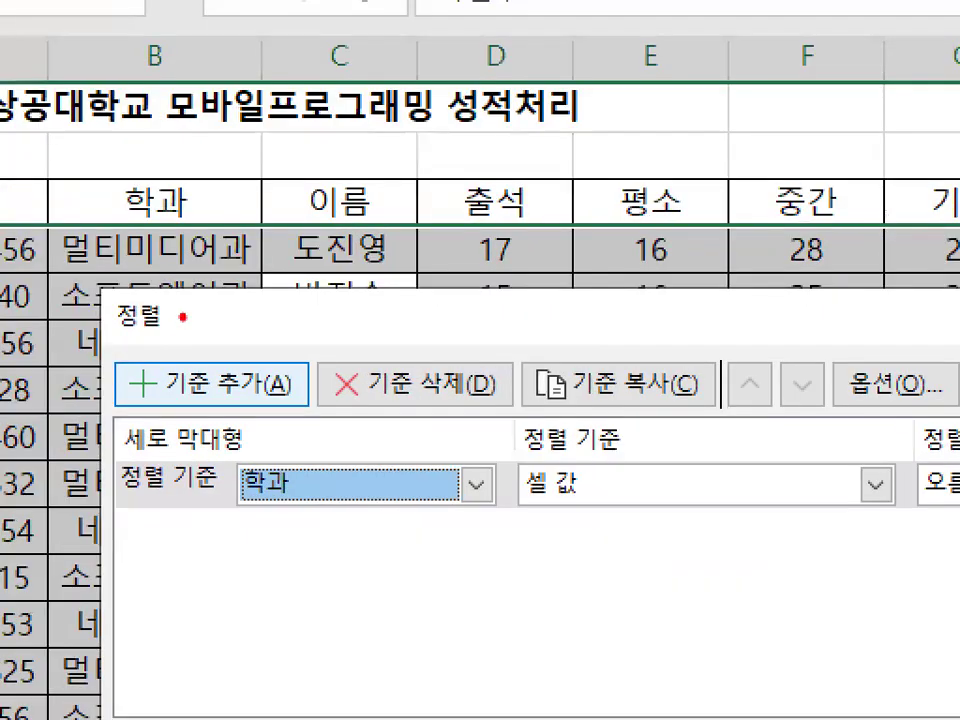
mouse_move(177, 305)
mouse_down()
mouse_move(141, 276)
mouse_move(177, 322)
mouse_up()
mouse_move(296, 388)
mouse_down()
mouse_move(249, 333)
mouse_move(279, 403)
mouse_up()
mouse_move(325, 468)
mouse_down()
mouse_move(297, 558)
mouse_move(300, 546)
mouse_up()
drag(363, 471, 348, 500)
drag(398, 474, 370, 560)
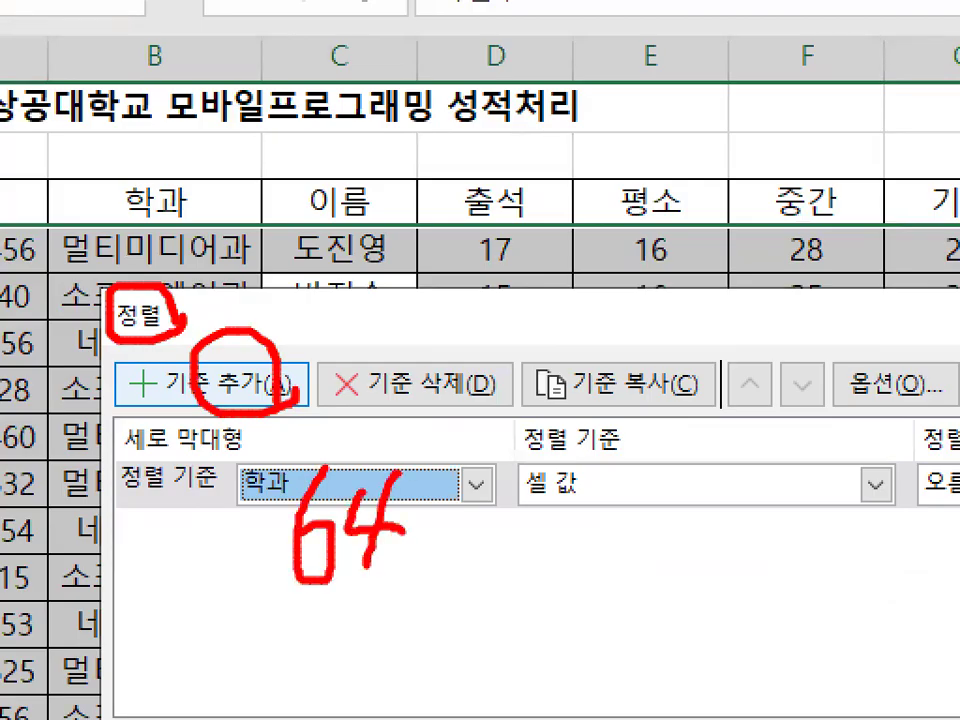
mouse_move(325, 462)
mouse_down()
mouse_move(360, 638)
mouse_move(430, 462)
mouse_up()
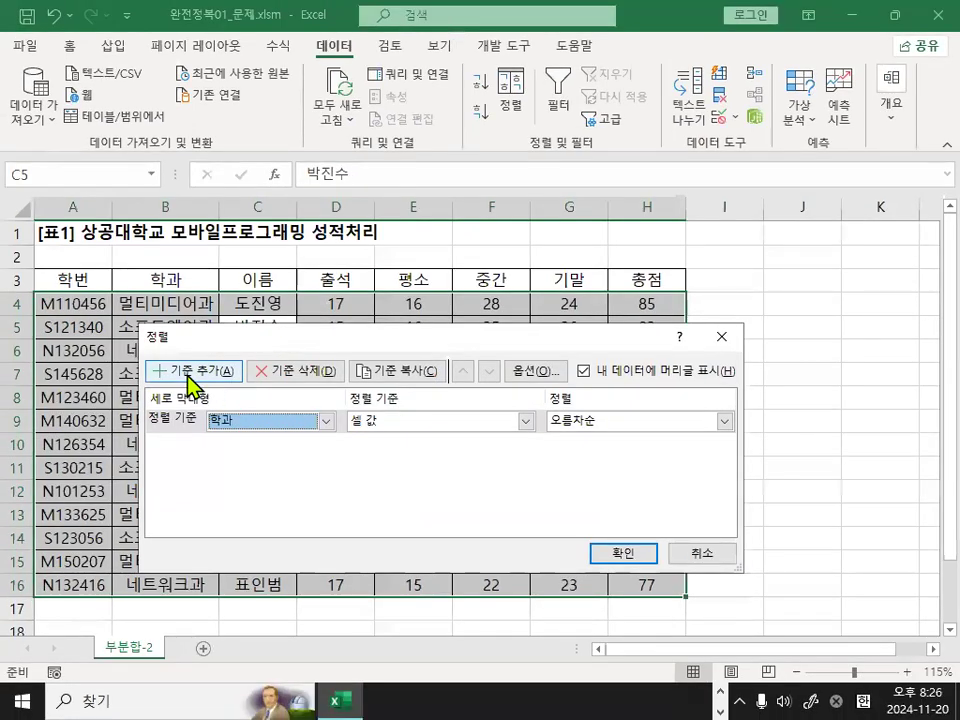
Add 학번 as the second sort level and apply the sort with both keys by cell values in ascending order.
click(190, 372)
mouse_move(224, 409)
mouse_down()
mouse_move(268, 363)
mouse_move(268, 422)
mouse_move(373, 340)
mouse_up()
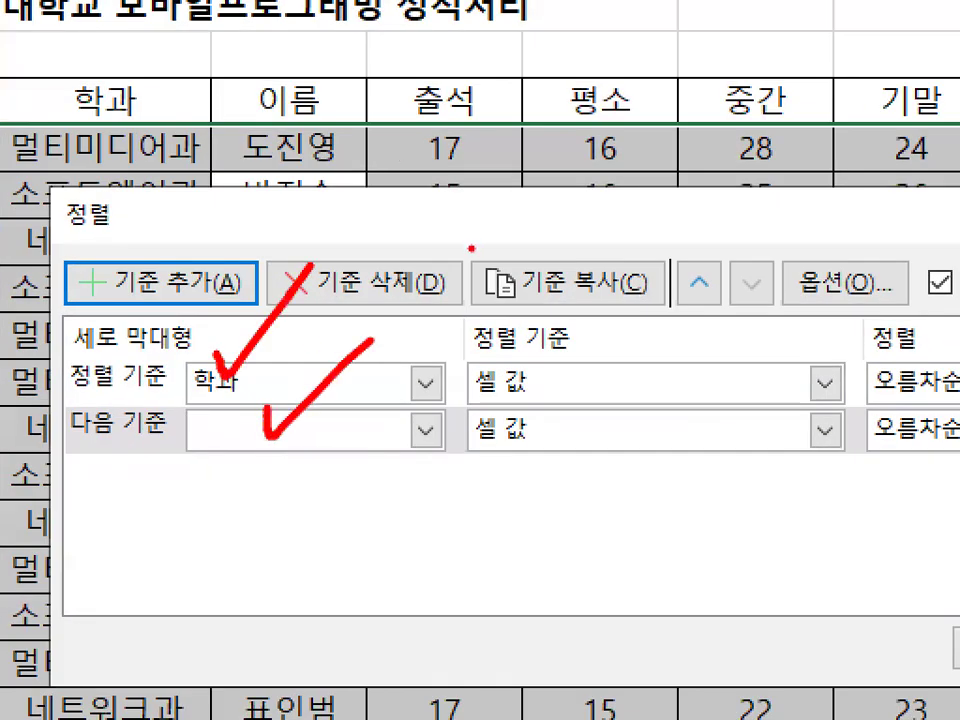
key(Escape)
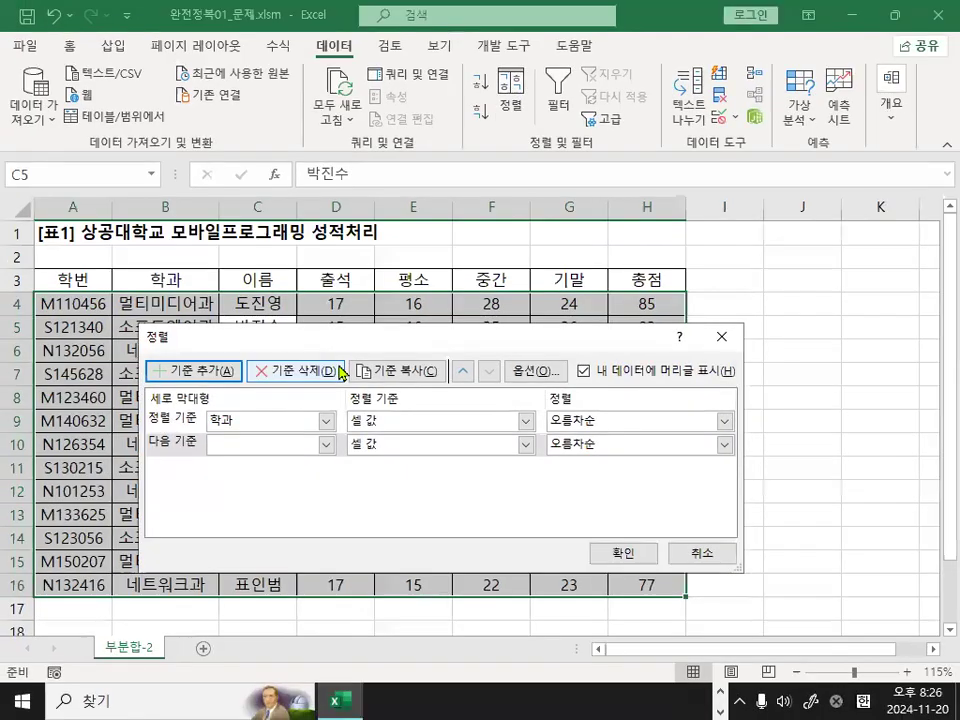
click(326, 445)
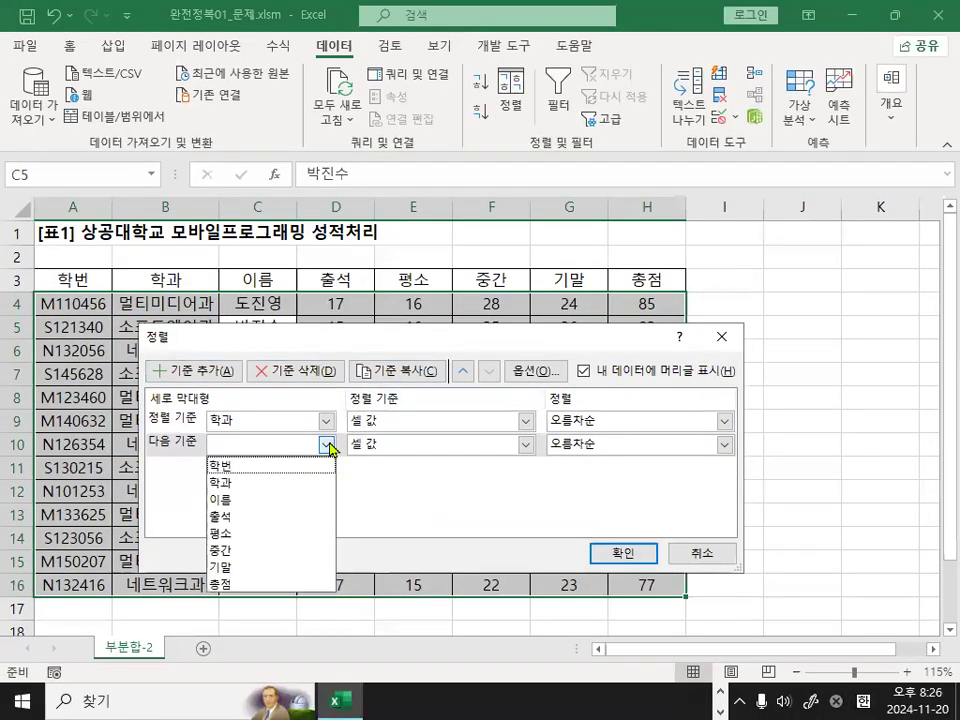
click(223, 466)
mouse_move(233, 453)
mouse_down()
mouse_move(202, 450)
mouse_move(218, 435)
mouse_move(254, 462)
mouse_up()
key(Escape)
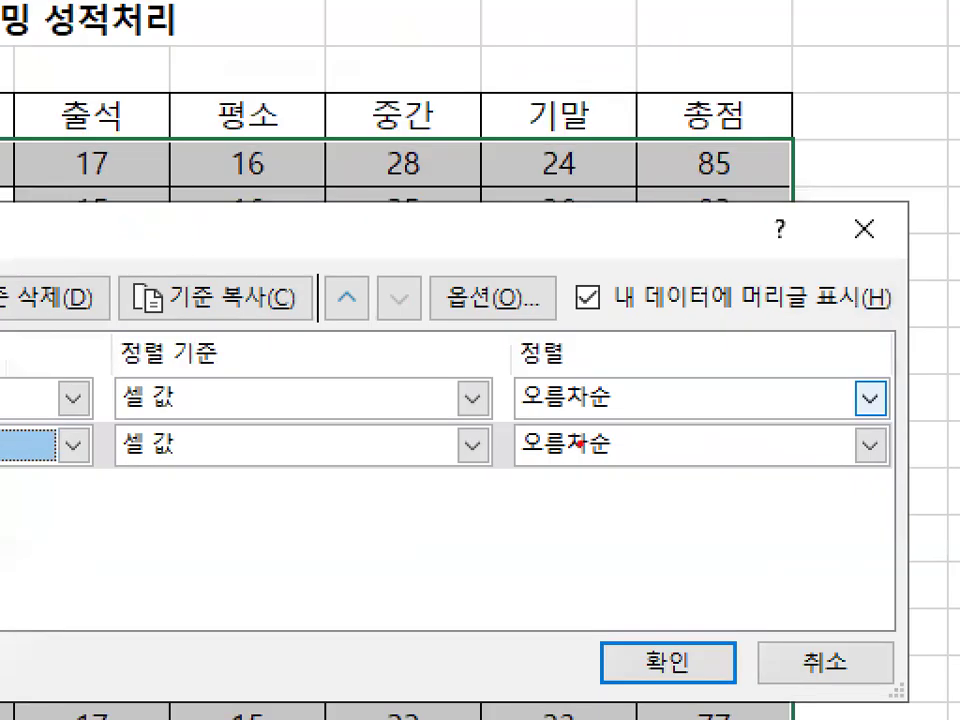
mouse_move(635, 454)
mouse_down()
mouse_move(563, 481)
mouse_move(596, 410)
mouse_up()
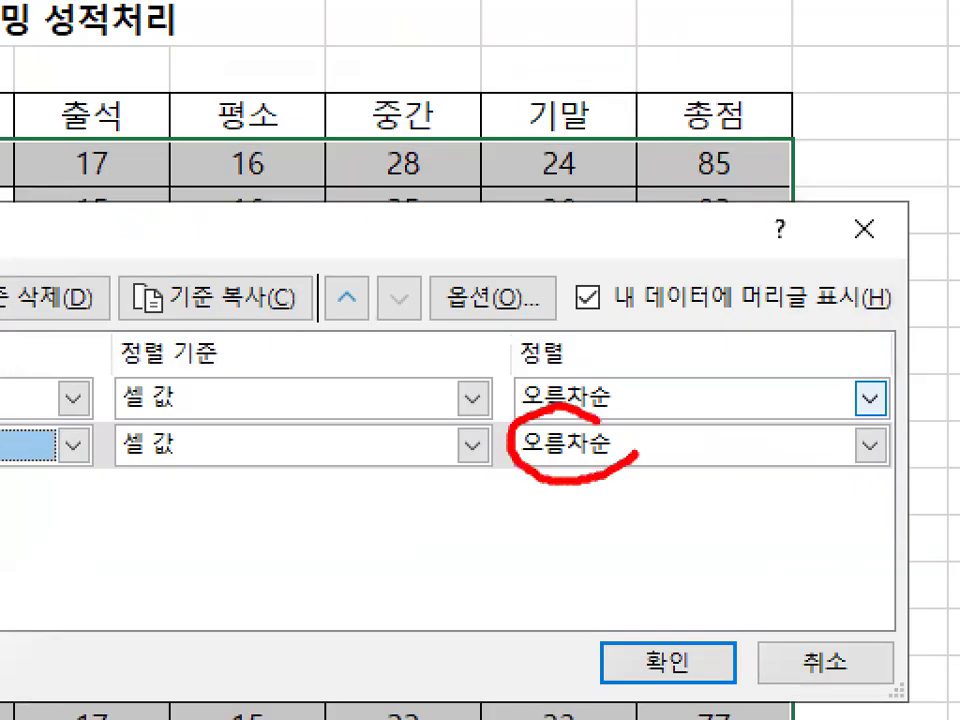
key(Escape)
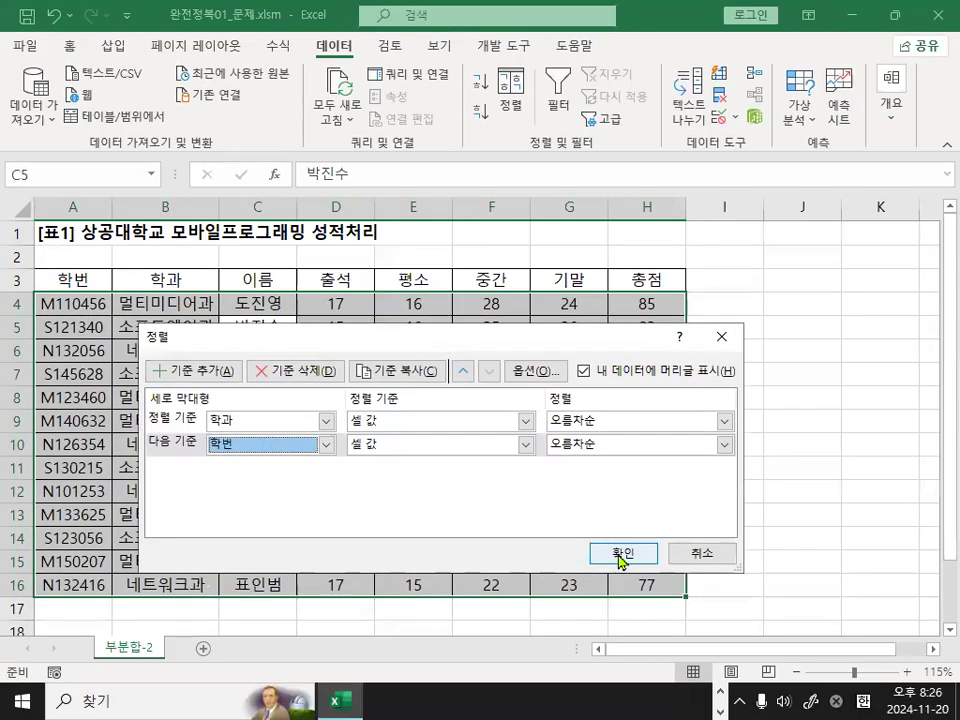
click(620, 553)
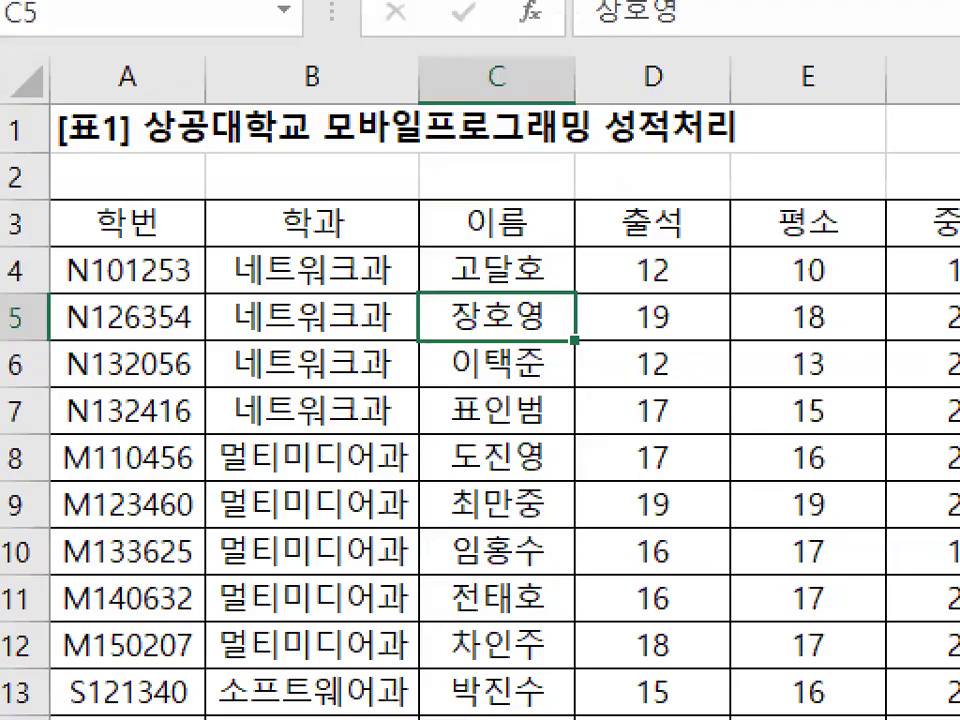
right_click(122, 342)
mouse_move(213, 396)
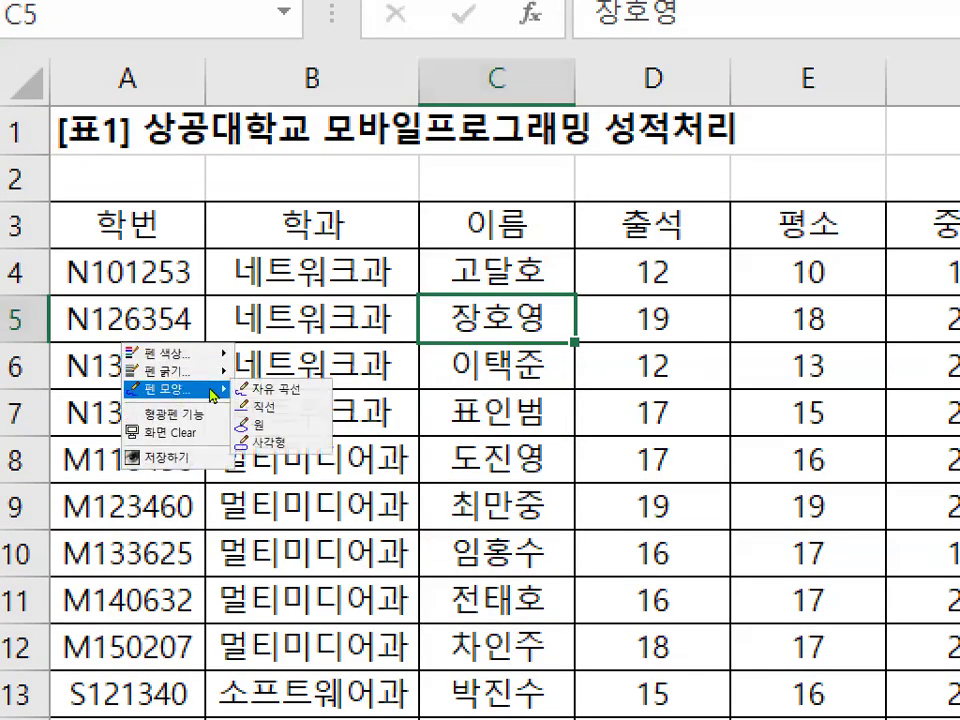
click(300, 442)
mouse_move(207, 249)
mouse_down()
mouse_move(278, 341)
mouse_move(411, 435)
mouse_up()
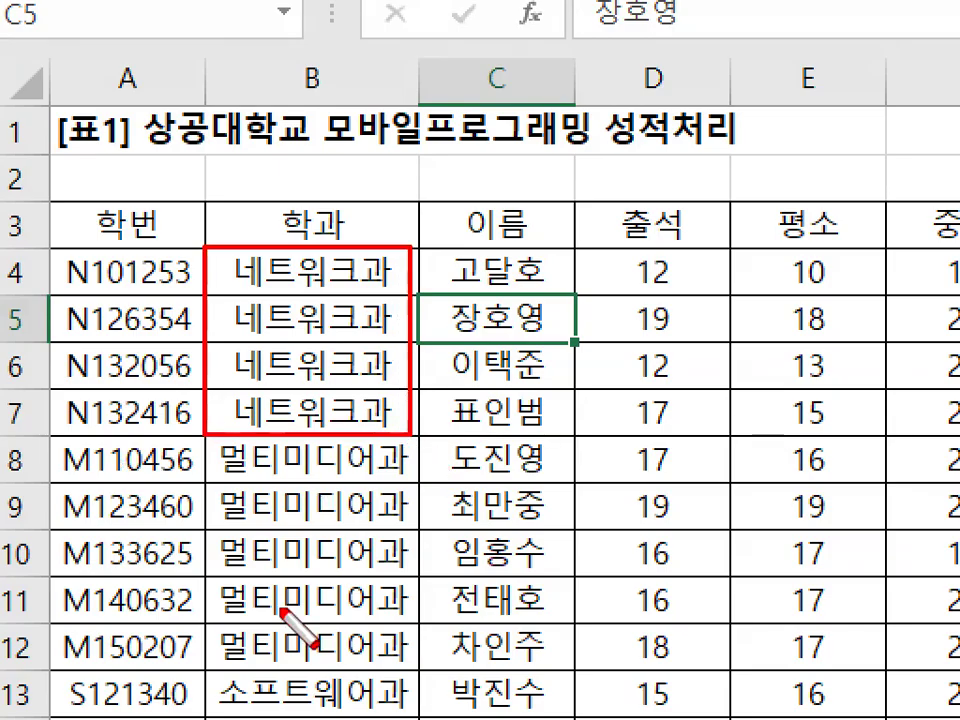
right_click(246, 467)
mouse_move(266, 513)
click(383, 515)
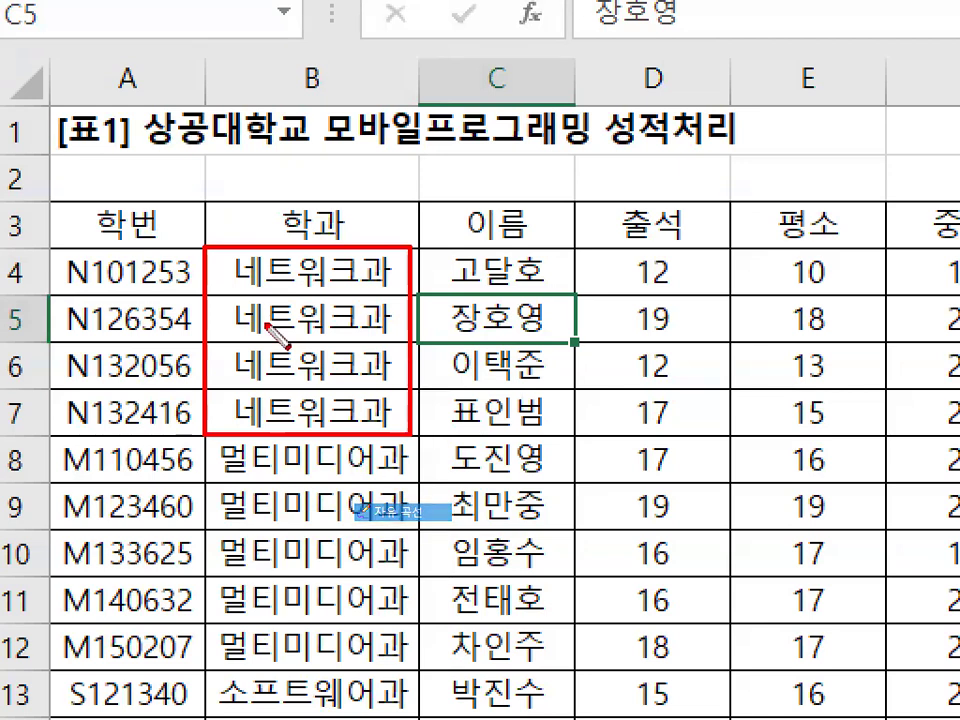
drag(234, 262, 213, 410)
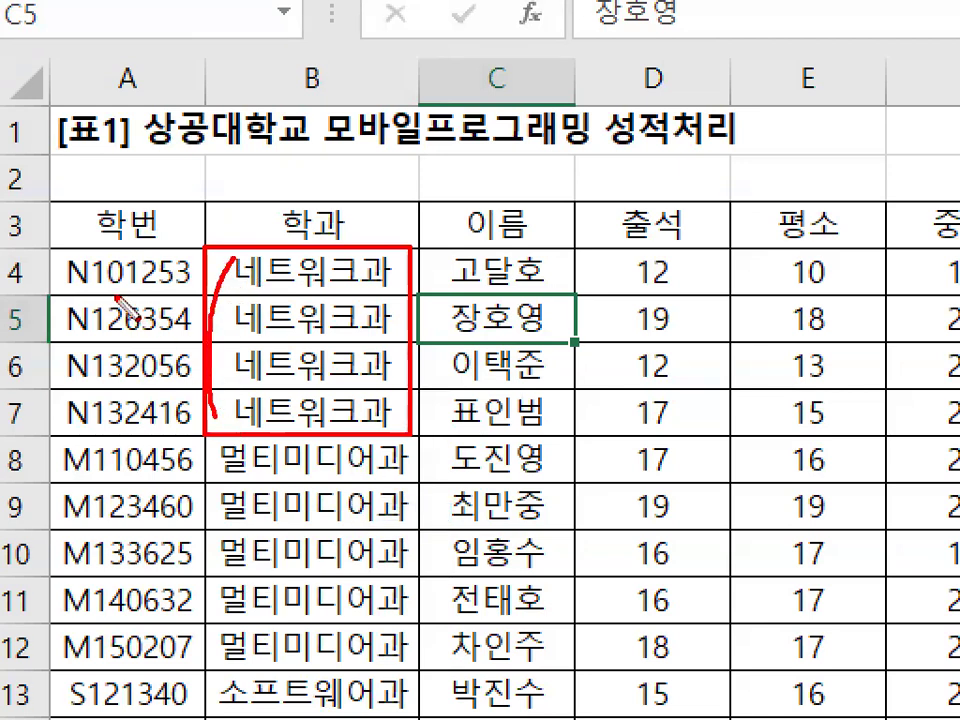
drag(104, 289, 190, 290)
drag(96, 340, 190, 334)
drag(97, 384, 190, 381)
mouse_move(153, 256)
mouse_down()
mouse_move(158, 275)
mouse_move(188, 230)
mouse_up()
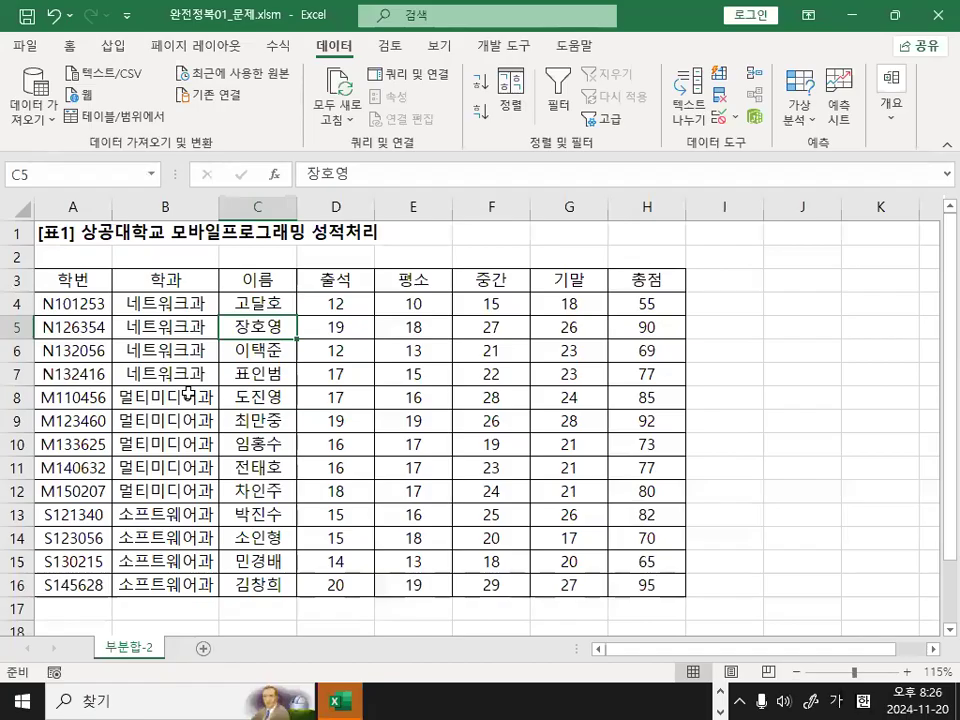
Start a subtotal on the sorted grade table and group it by 학과, keeping 합계 as the function.
click(547, 358)
click(665, 348)
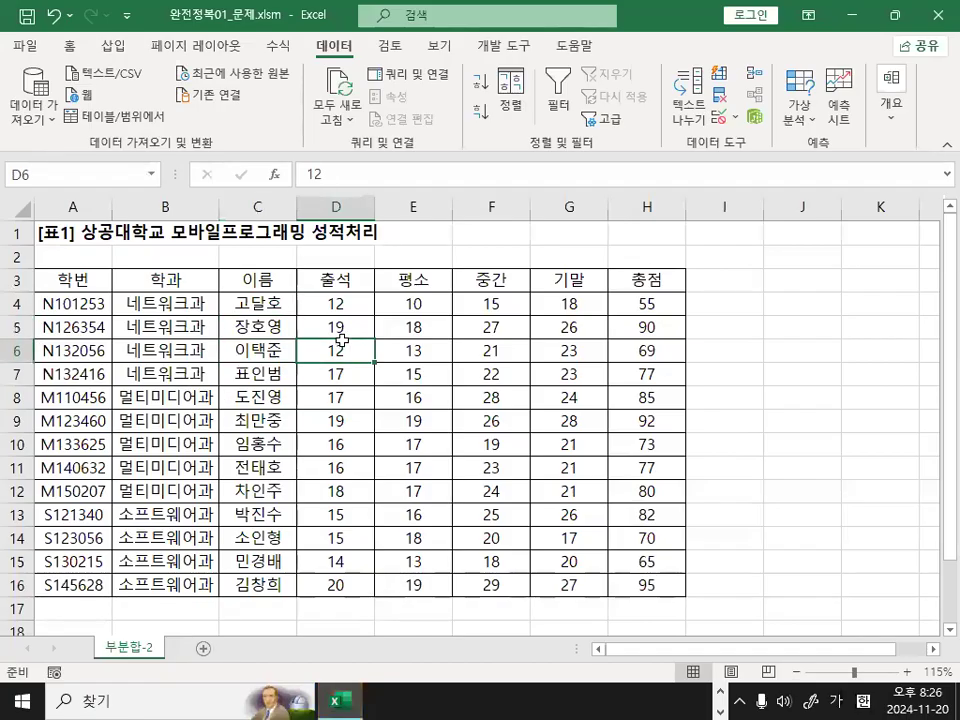
click(432, 349)
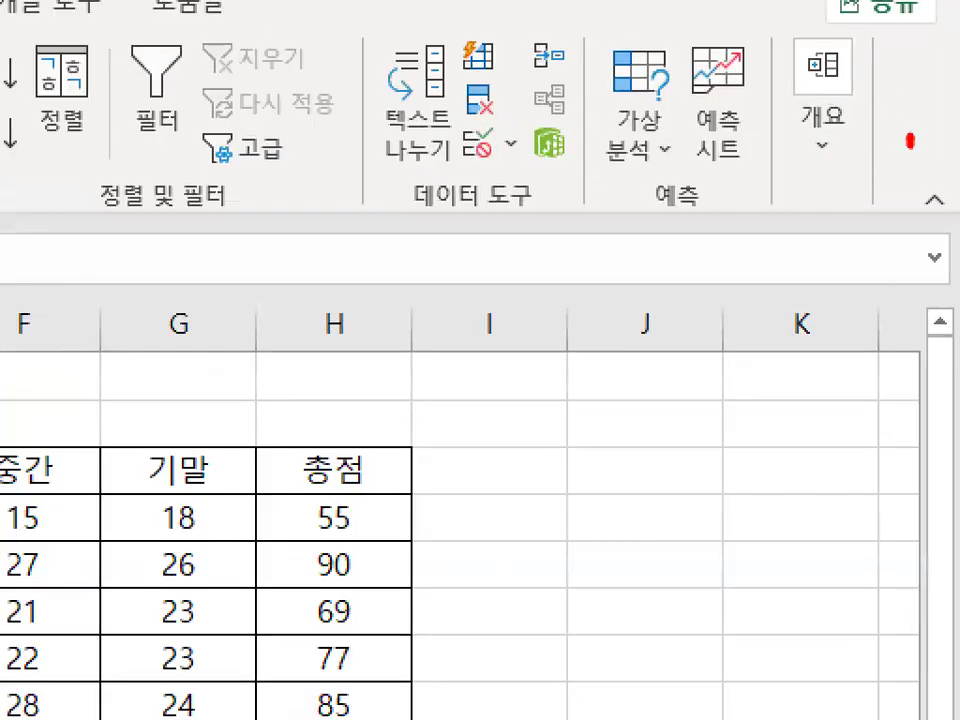
mouse_move(910, 141)
mouse_down()
mouse_move(937, 81)
mouse_move(944, 157)
mouse_up()
key(Escape)
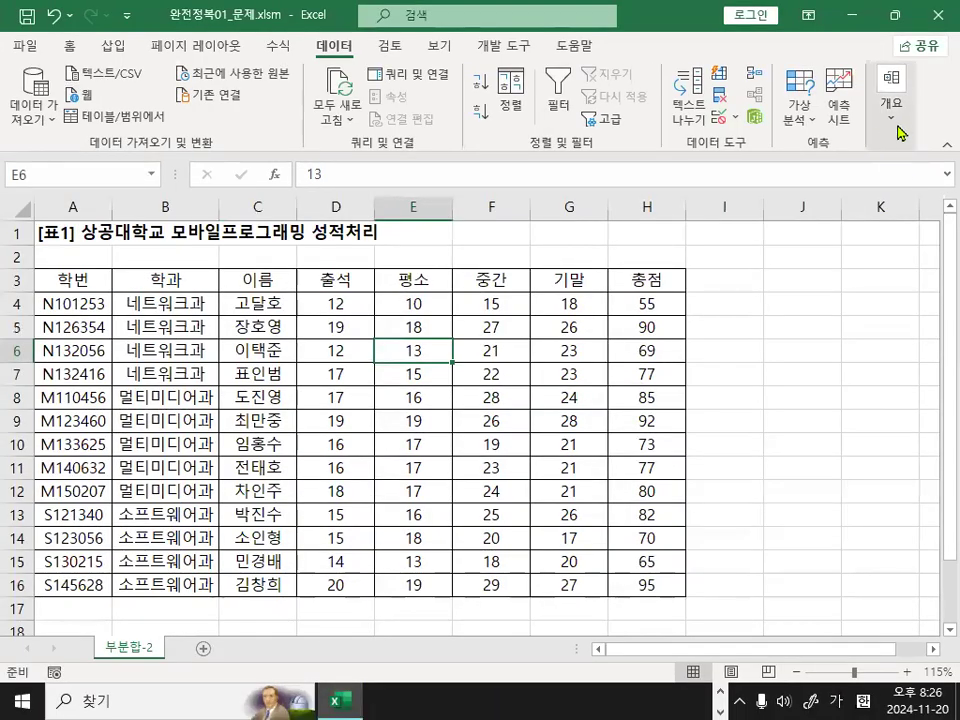
click(900, 133)
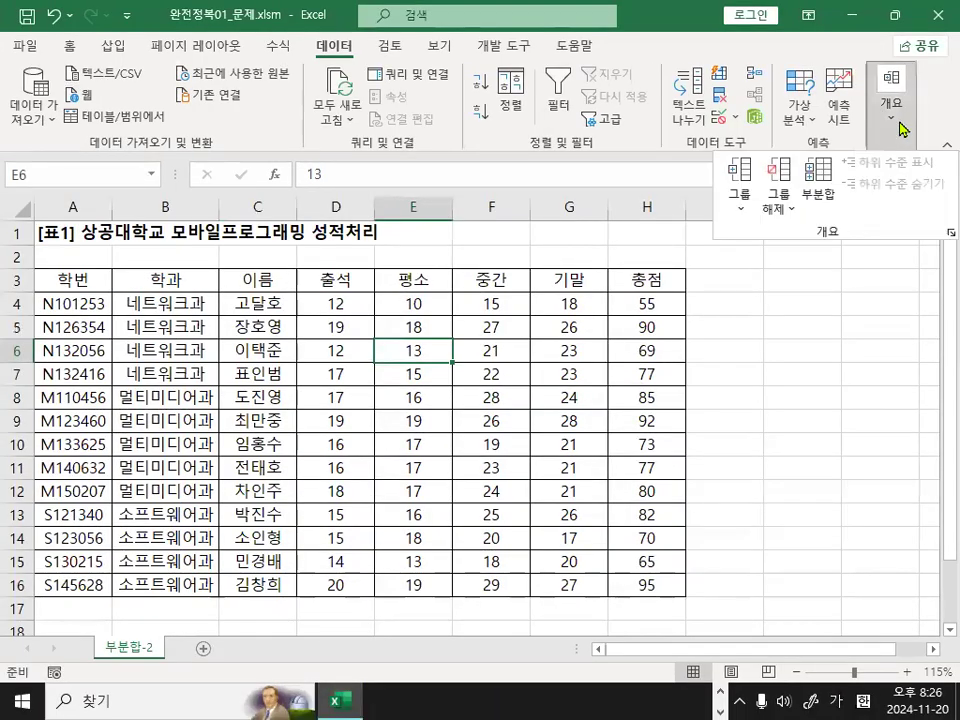
click(826, 197)
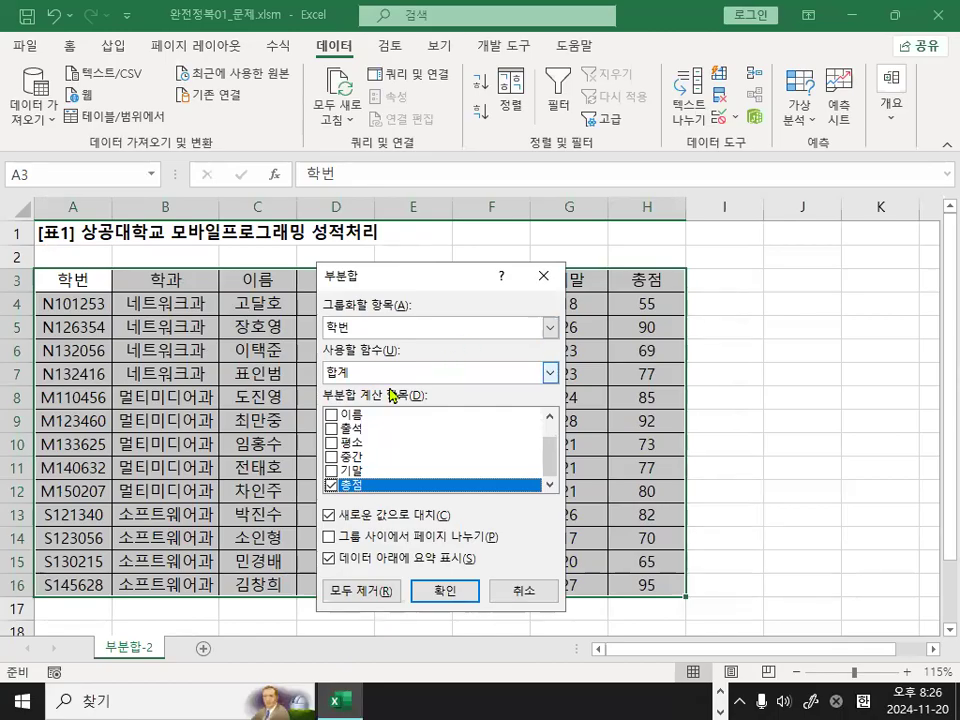
click(350, 330)
click(345, 358)
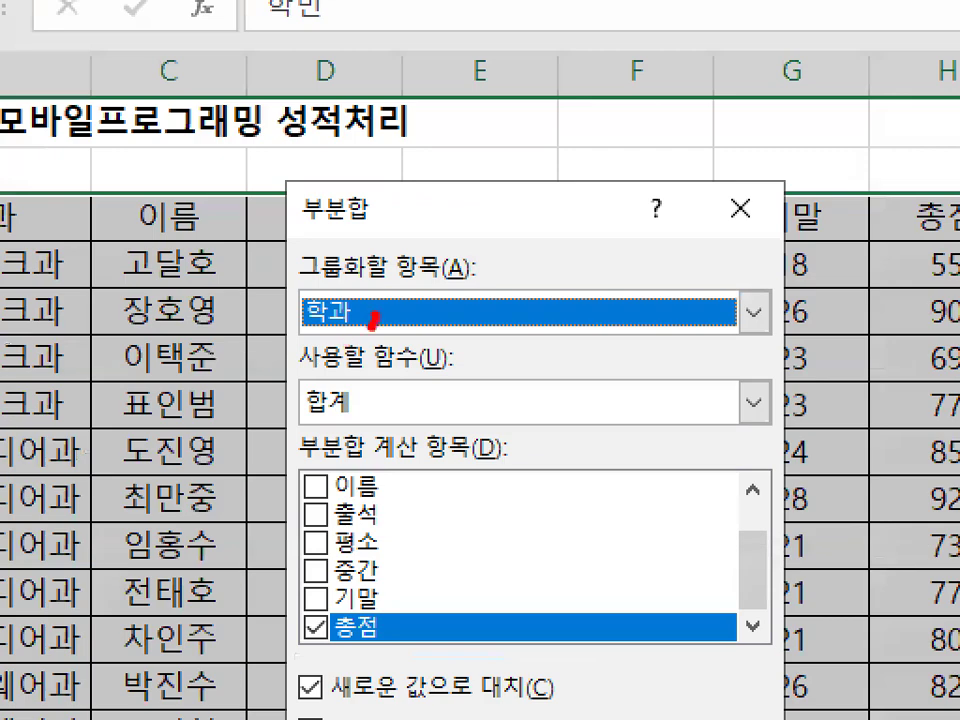
mouse_move(371, 327)
mouse_down()
mouse_move(332, 247)
mouse_move(367, 305)
mouse_up()
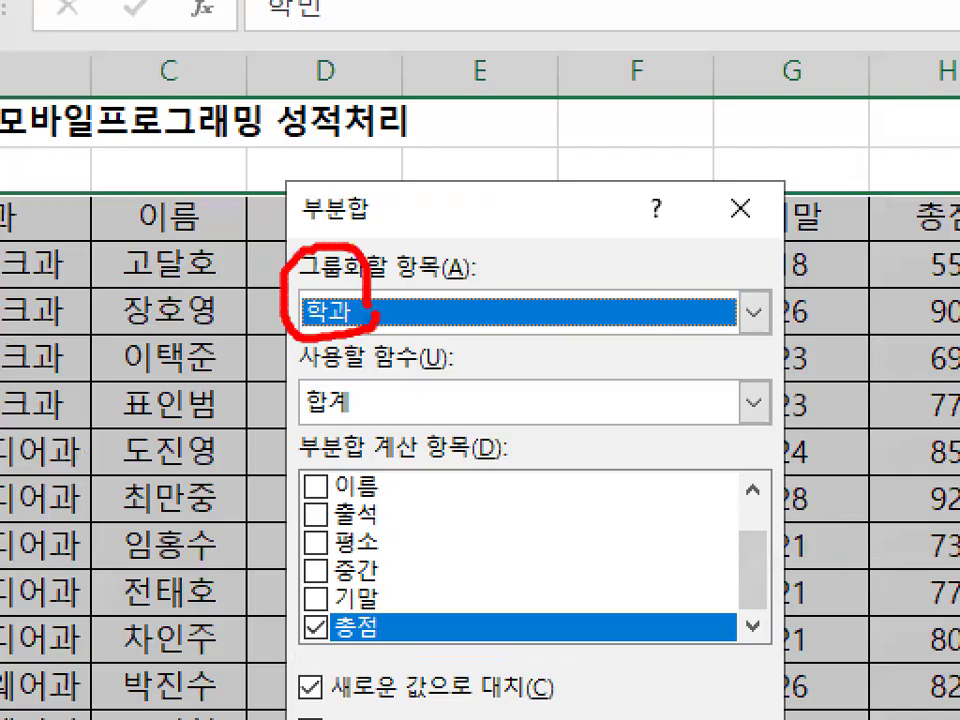
key(Escape)
key(ctrl+1)
click(355, 407)
mouse_move(361, 372)
mouse_down()
mouse_move(300, 338)
mouse_move(350, 380)
mouse_up()
key(Escape)
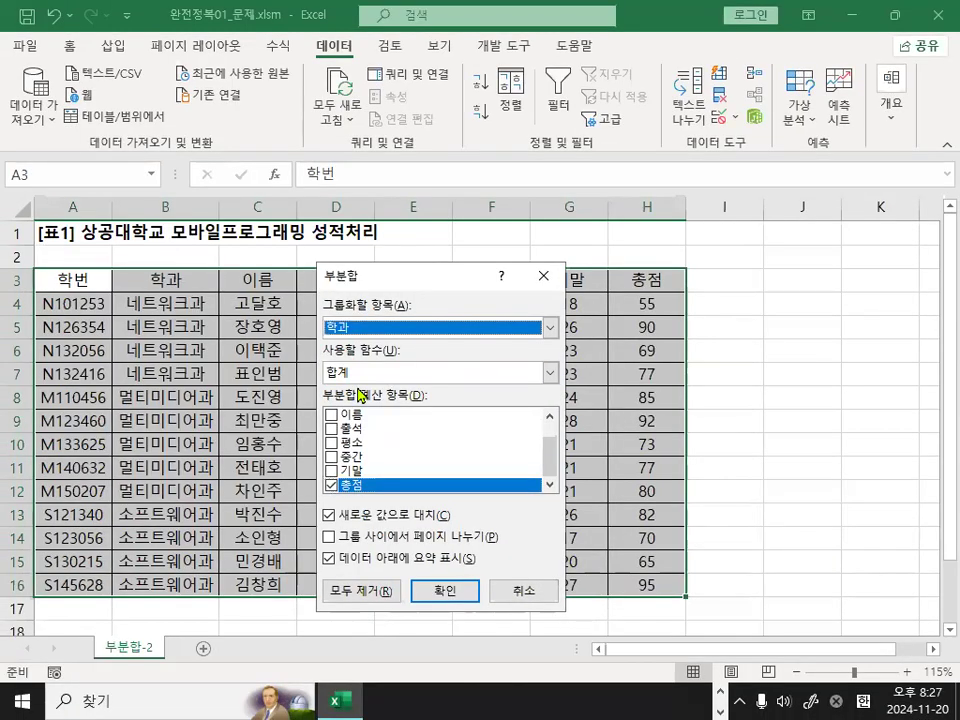
Choose 출석 and 평소 instead of 총점 as the items to subtotal and insert the sums.
click(331, 487)
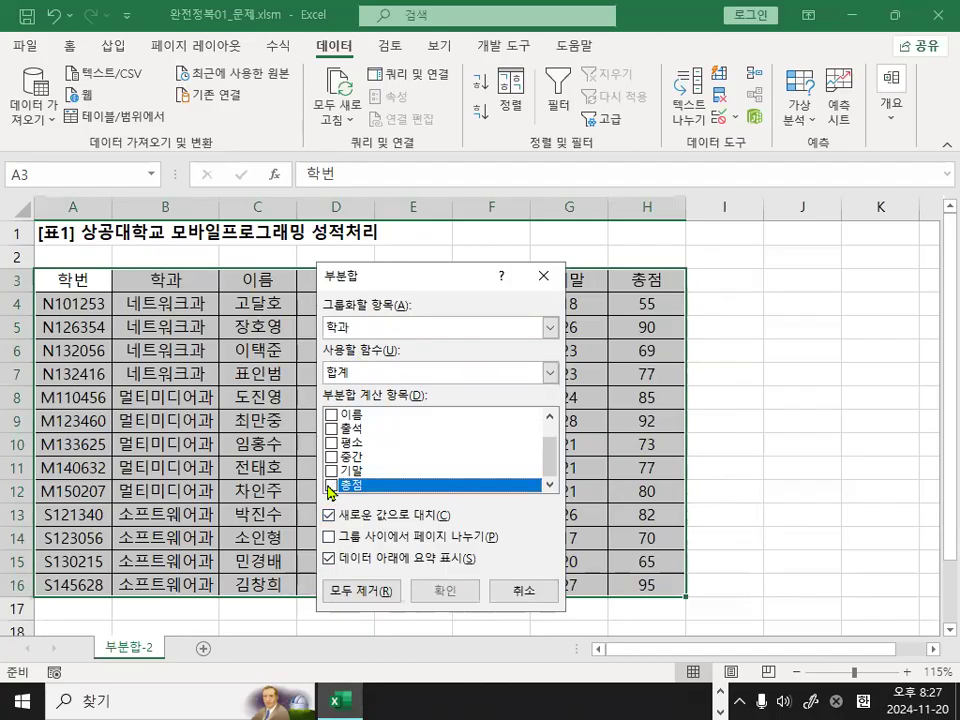
click(332, 428)
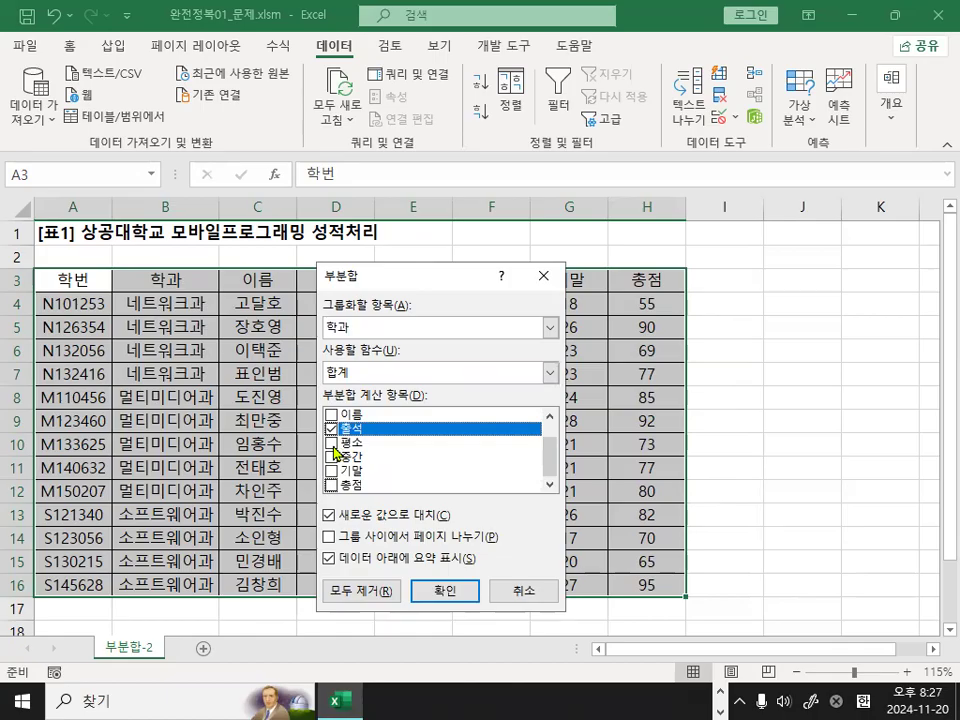
click(332, 442)
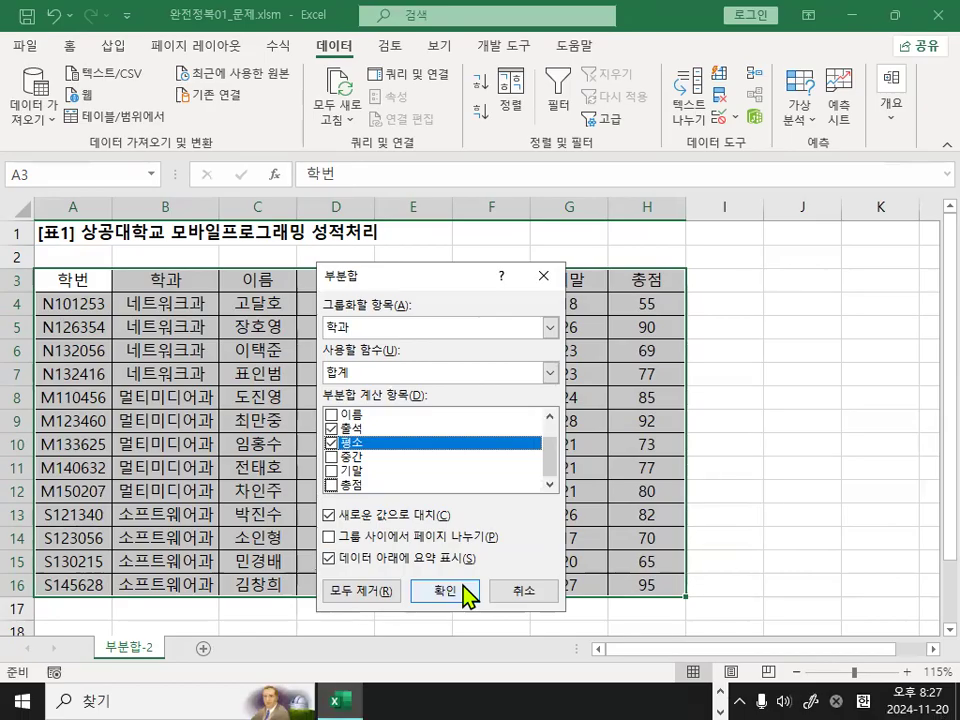
click(552, 717)
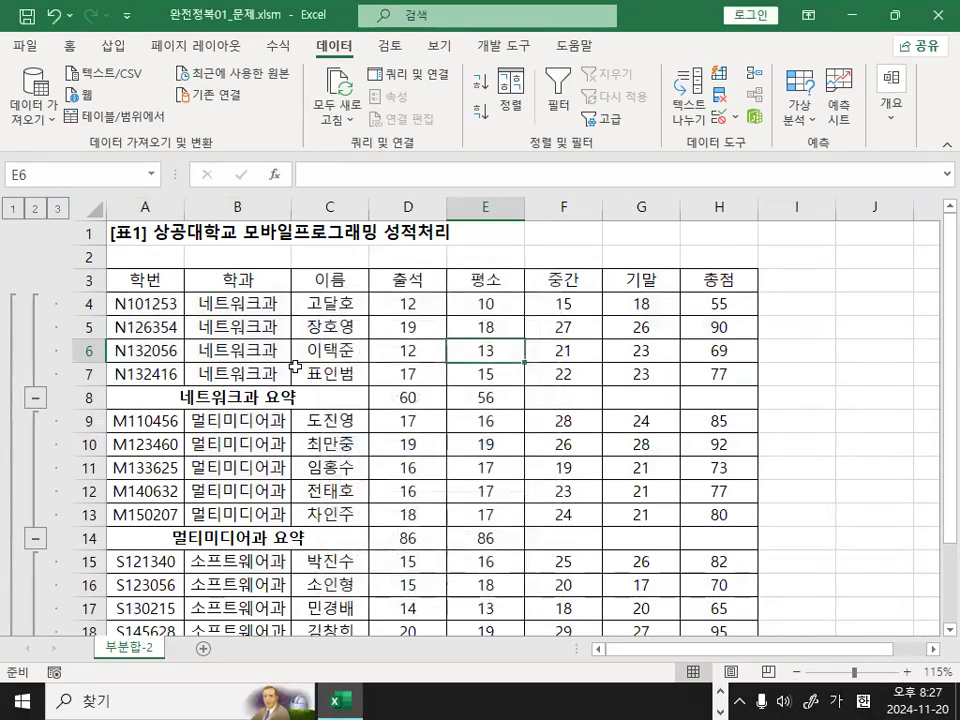
Examine the department groups and the 네트워크과 summary row, comparing the 출석 and 평소 columns with 중간, 기말 and 총점.
drag(244, 303, 237, 372)
drag(238, 421, 238, 514)
click(240, 397)
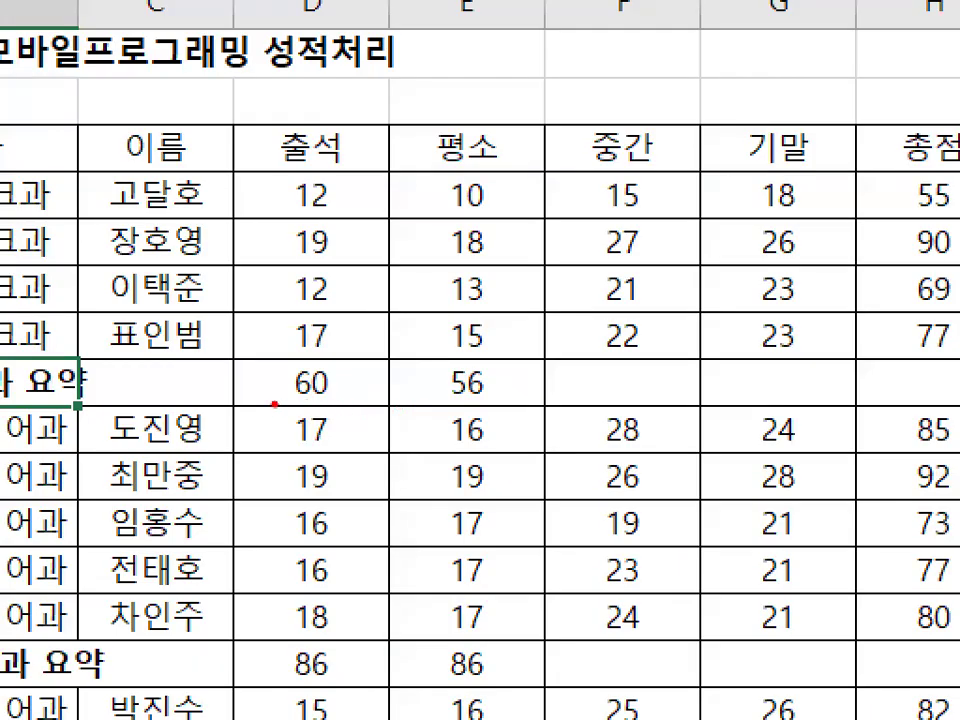
drag(274, 404, 499, 401)
mouse_move(341, 387)
mouse_down()
mouse_move(306, 367)
mouse_move(332, 392)
mouse_up()
mouse_move(498, 407)
mouse_down()
mouse_move(441, 406)
mouse_move(487, 396)
mouse_up()
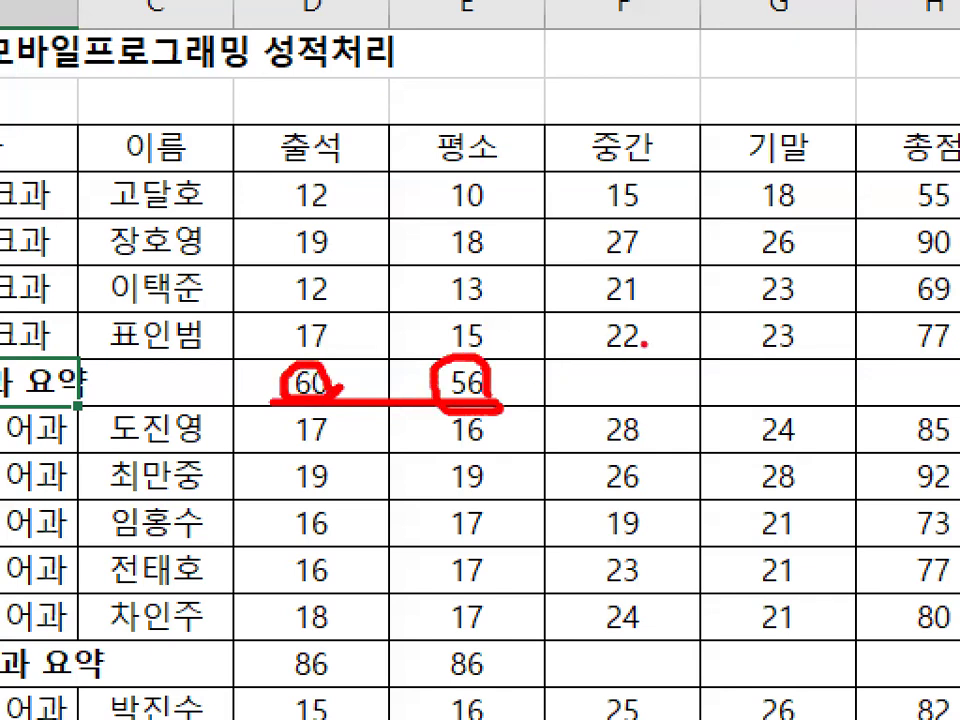
drag(645, 344, 596, 418)
drag(592, 345, 650, 437)
drag(822, 358, 757, 425)
drag(760, 366, 815, 425)
drag(940, 340, 894, 418)
drag(888, 338, 929, 412)
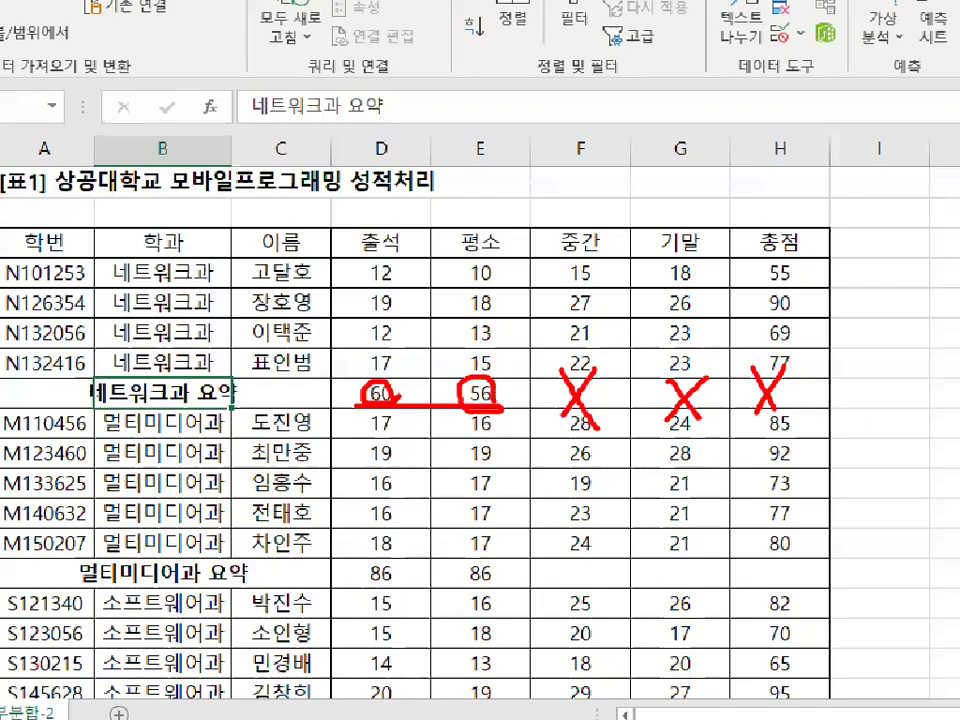
click(284, 442)
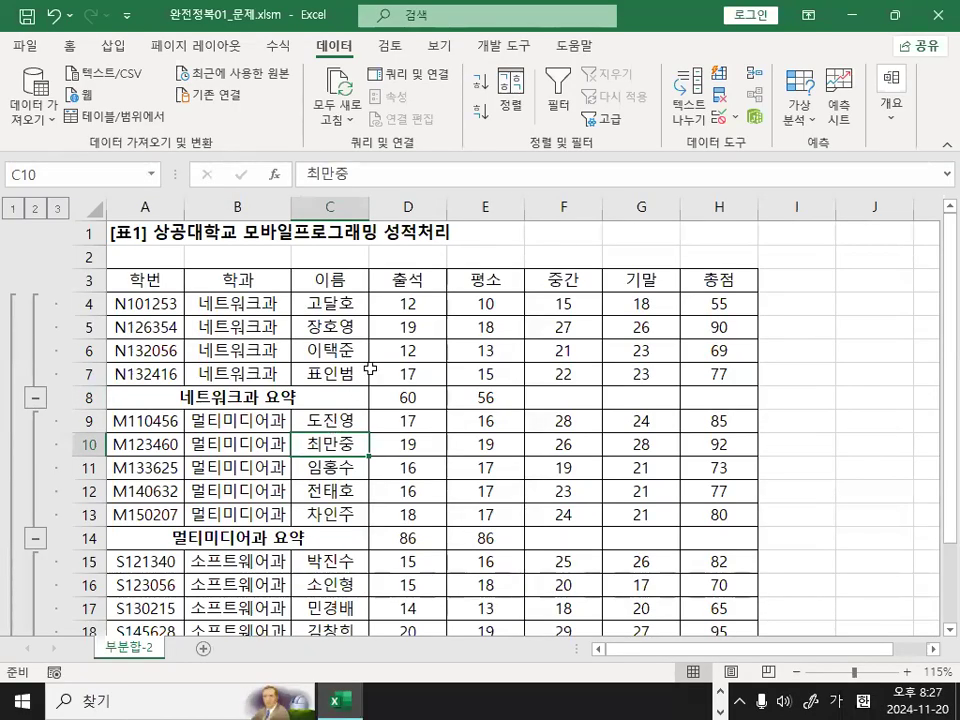
Start a second subtotal on the grade table, still grouped by 학과, with 최대 as the function.
click(570, 346)
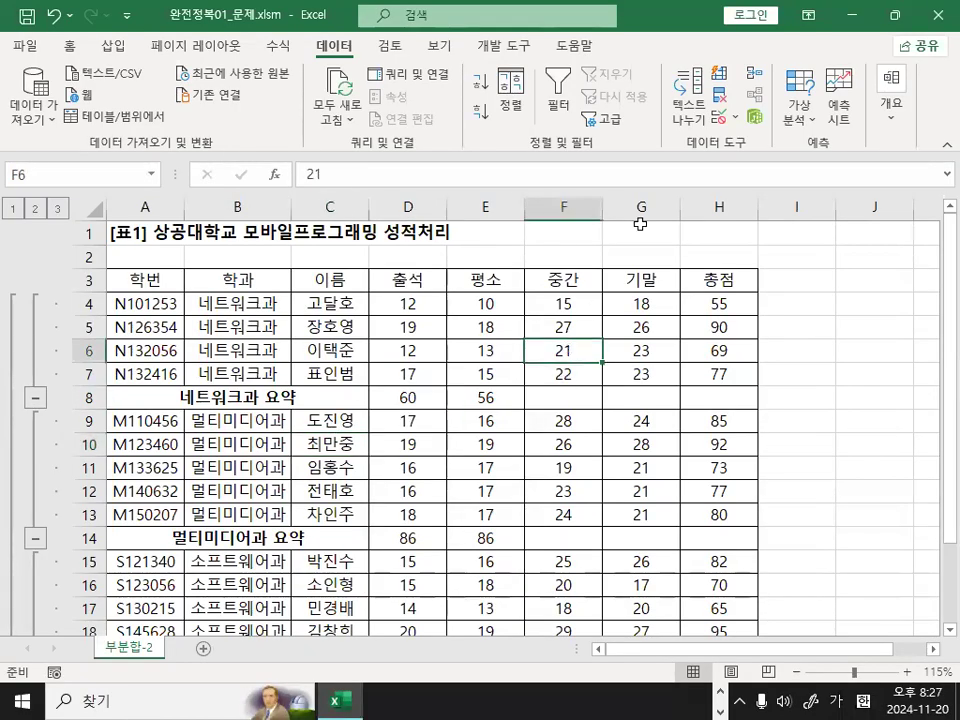
click(890, 103)
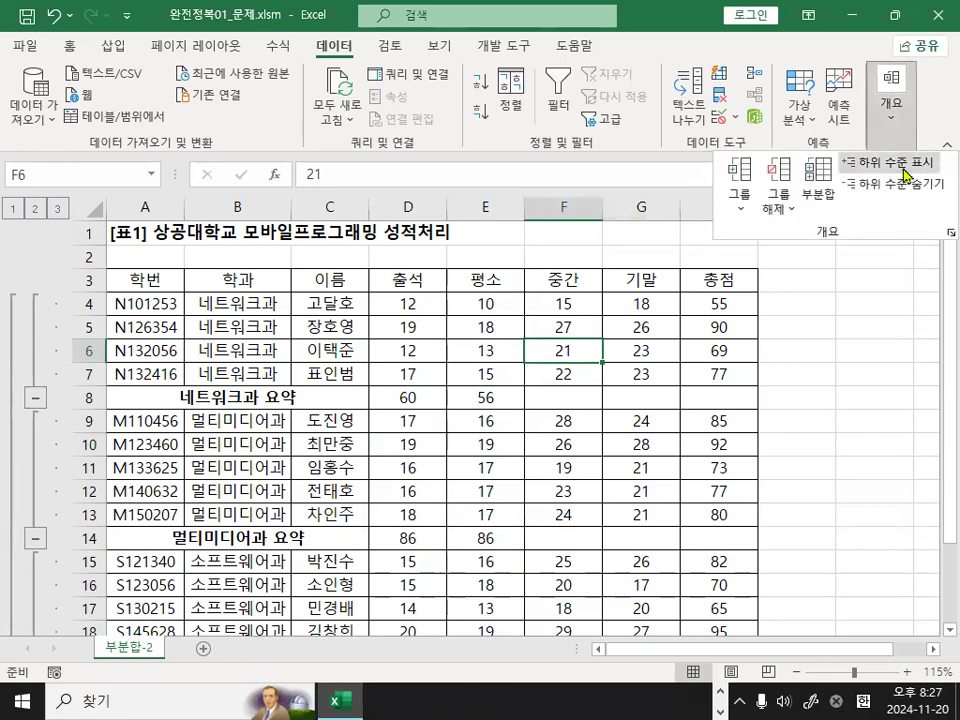
click(830, 195)
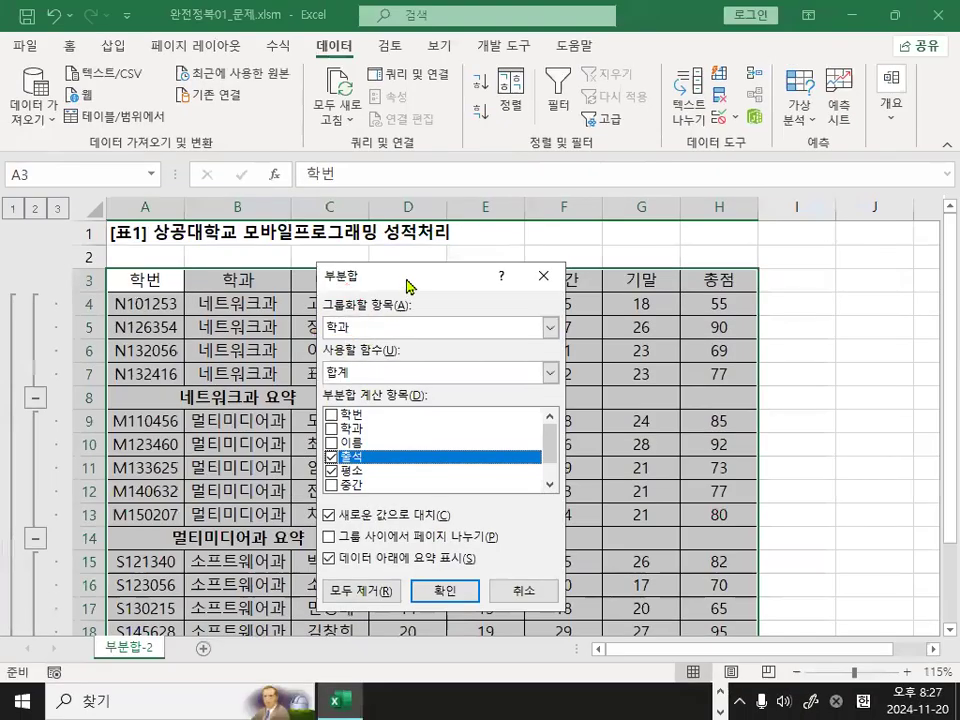
drag(450, 259, 532, 235)
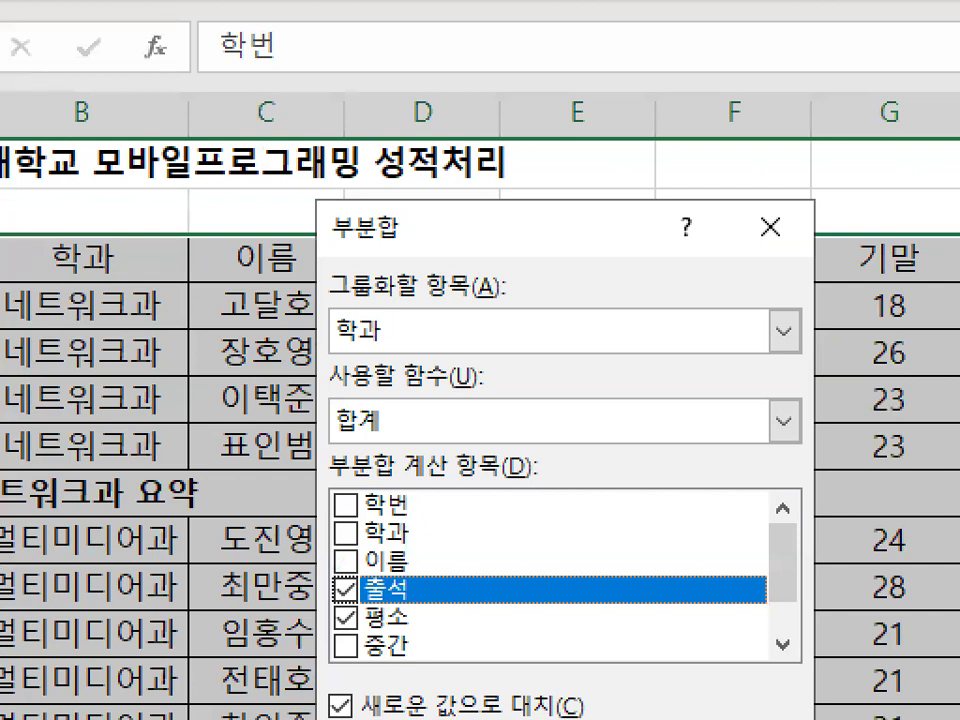
mouse_move(401, 306)
mouse_down()
mouse_move(363, 330)
mouse_move(408, 292)
mouse_up()
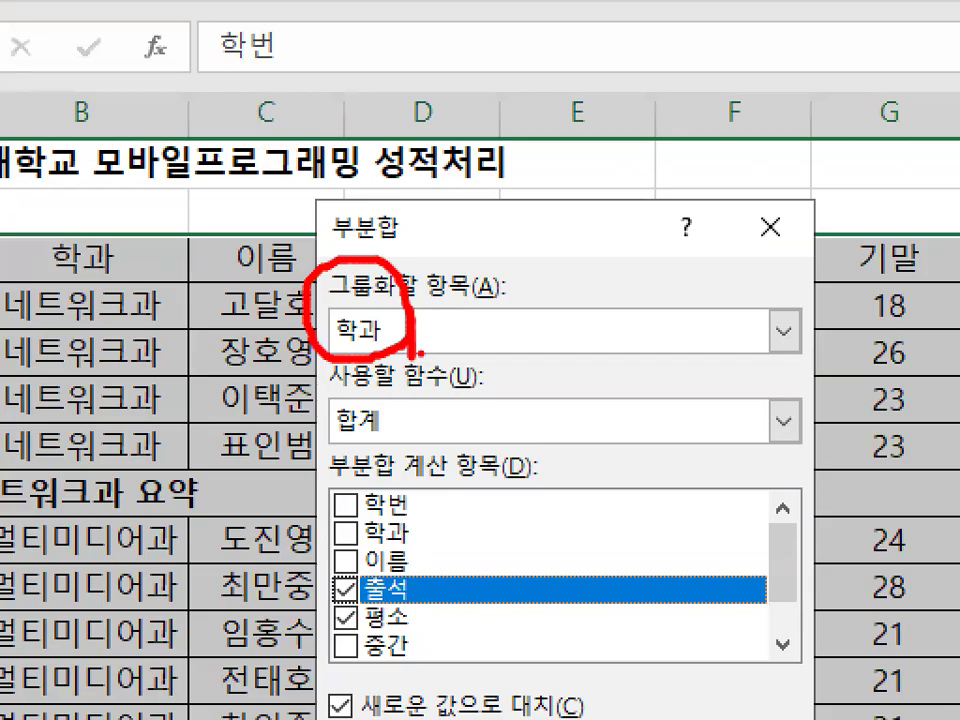
key(Escape)
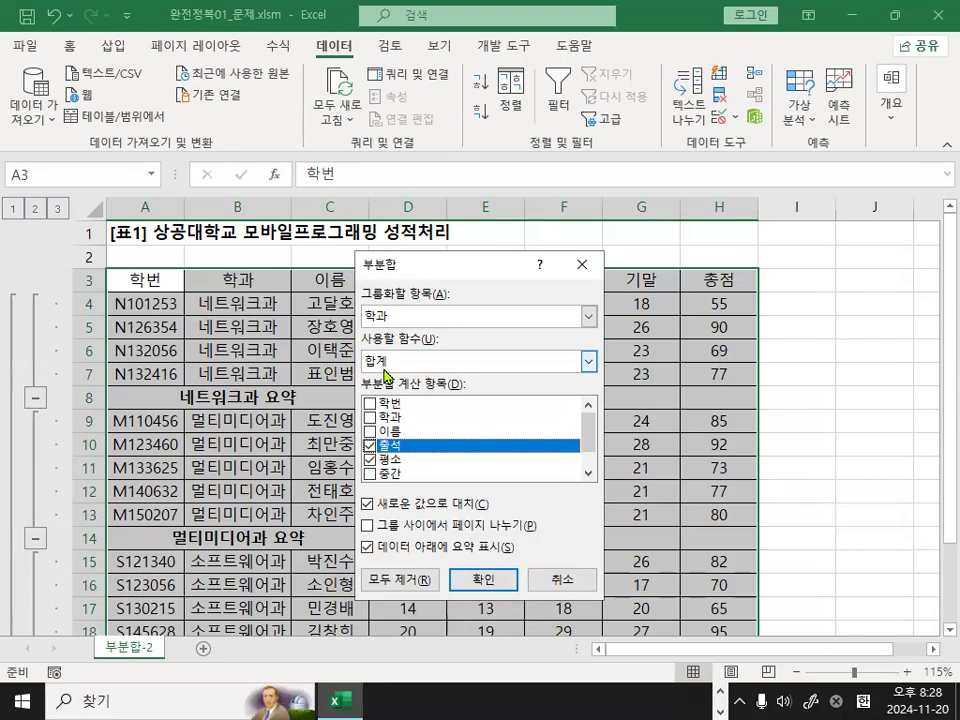
click(384, 362)
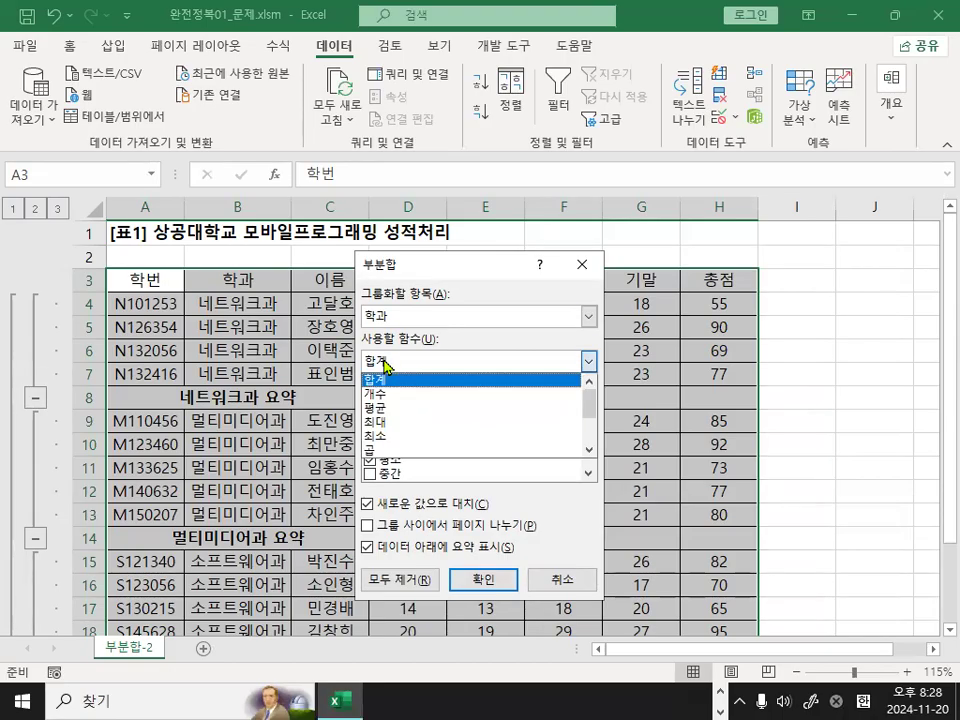
click(384, 422)
mouse_move(388, 360)
mouse_down()
mouse_move(361, 355)
mouse_move(398, 347)
mouse_up()
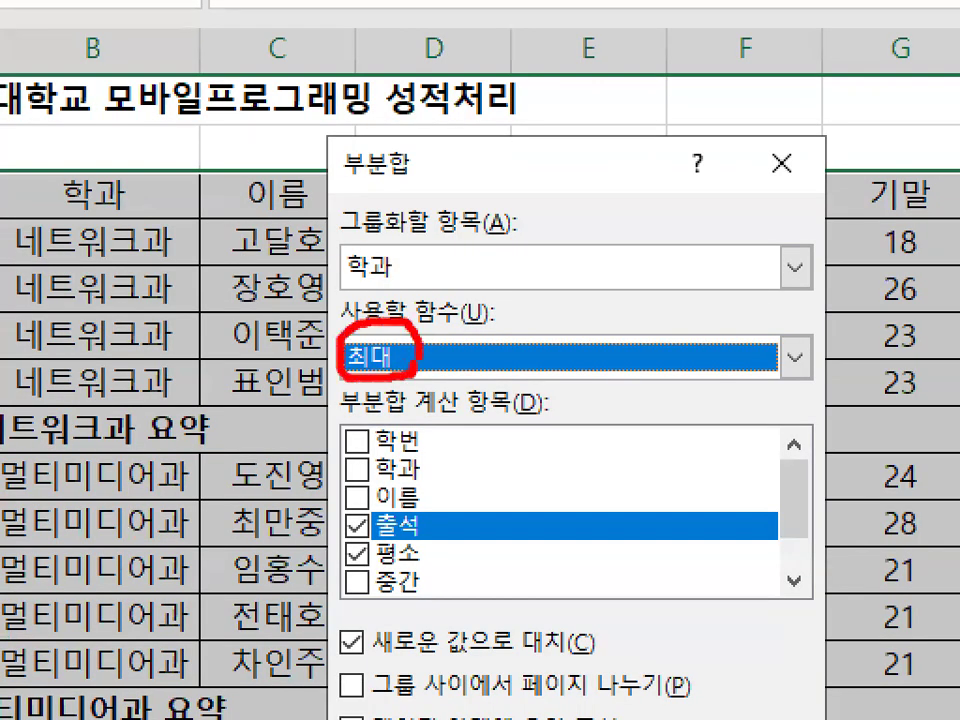
mouse_move(406, 278)
mouse_down()
mouse_move(345, 272)
mouse_move(360, 190)
mouse_move(416, 262)
mouse_up()
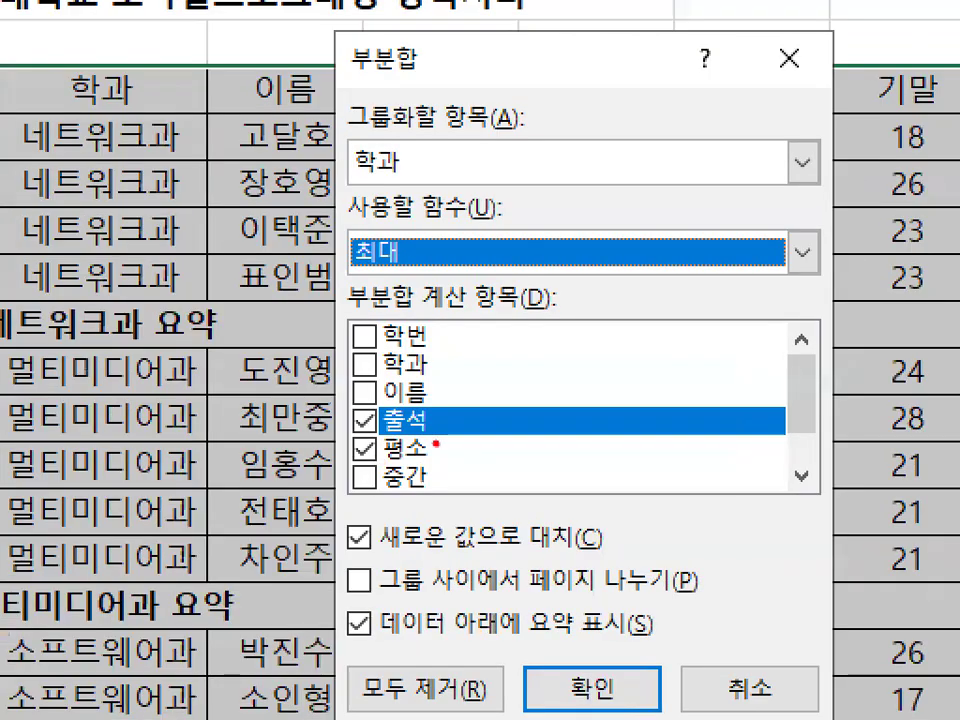
mouse_move(441, 458)
mouse_down()
mouse_move(348, 466)
mouse_move(435, 402)
mouse_move(433, 452)
mouse_up()
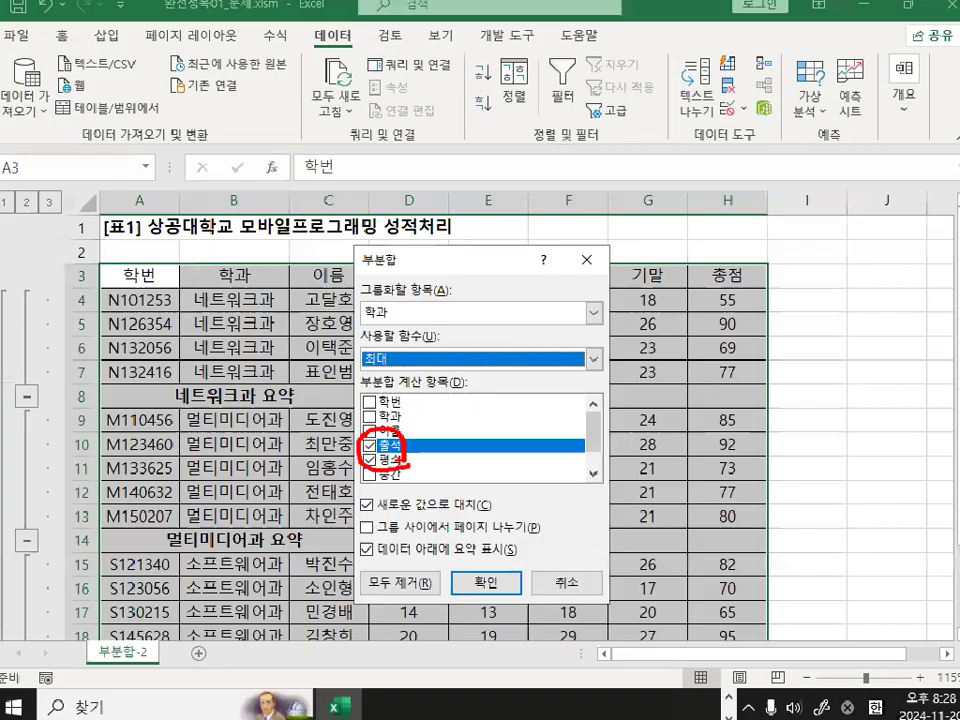
Clear 출석 and 평소 from the second subtotal's items and select only 총점.
click(369, 444)
click(369, 459)
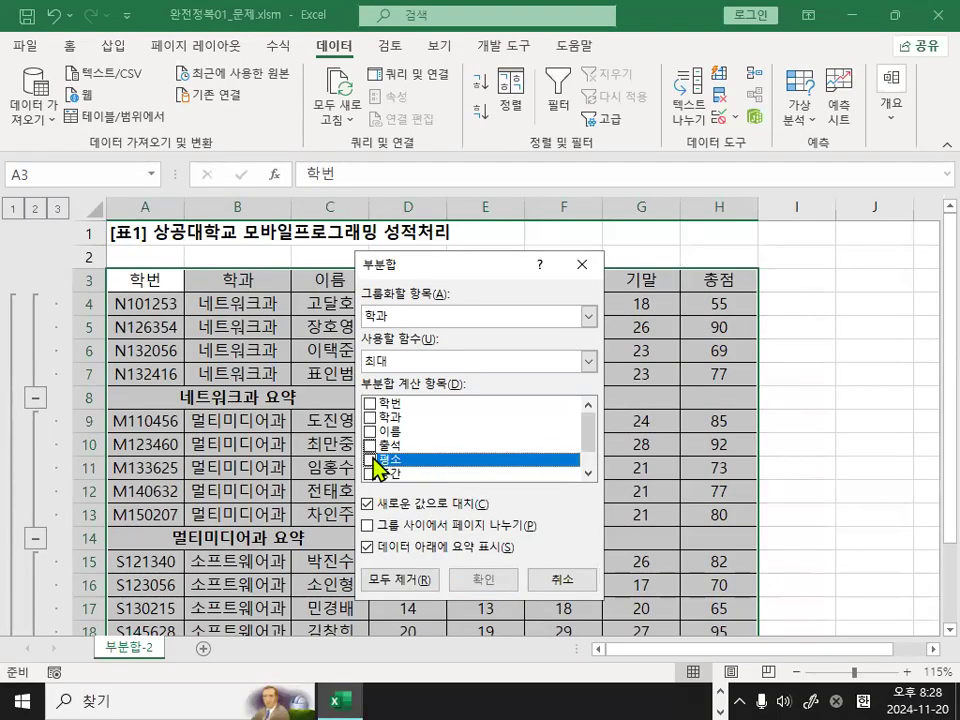
drag(586, 428, 588, 472)
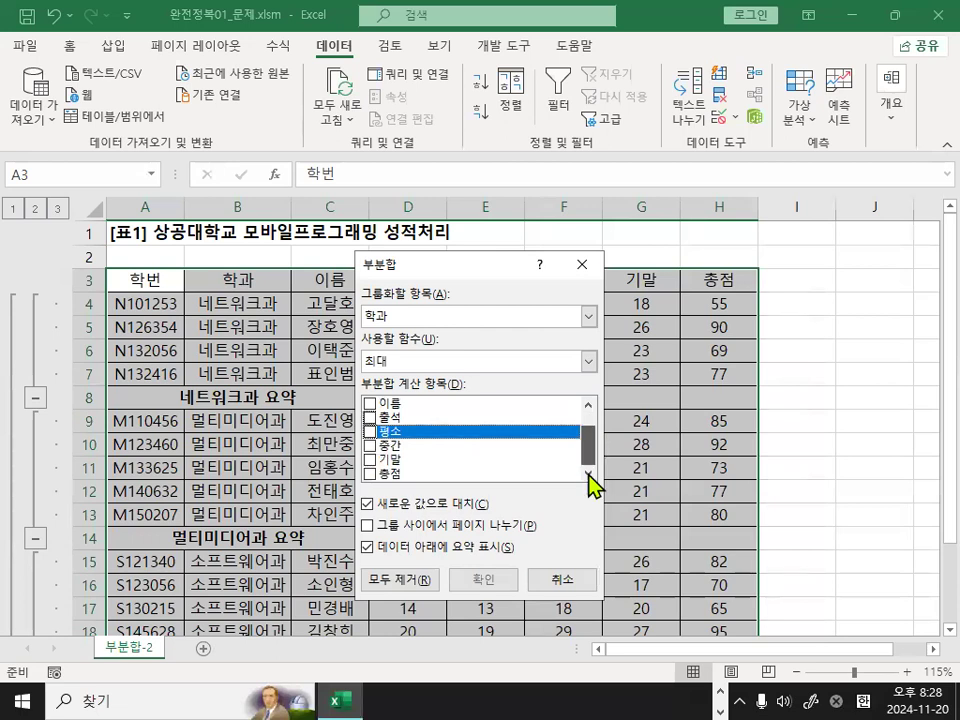
click(374, 474)
key(ctrl+1)
click(399, 493)
mouse_move(408, 480)
mouse_down()
mouse_move(315, 481)
mouse_move(432, 474)
mouse_up()
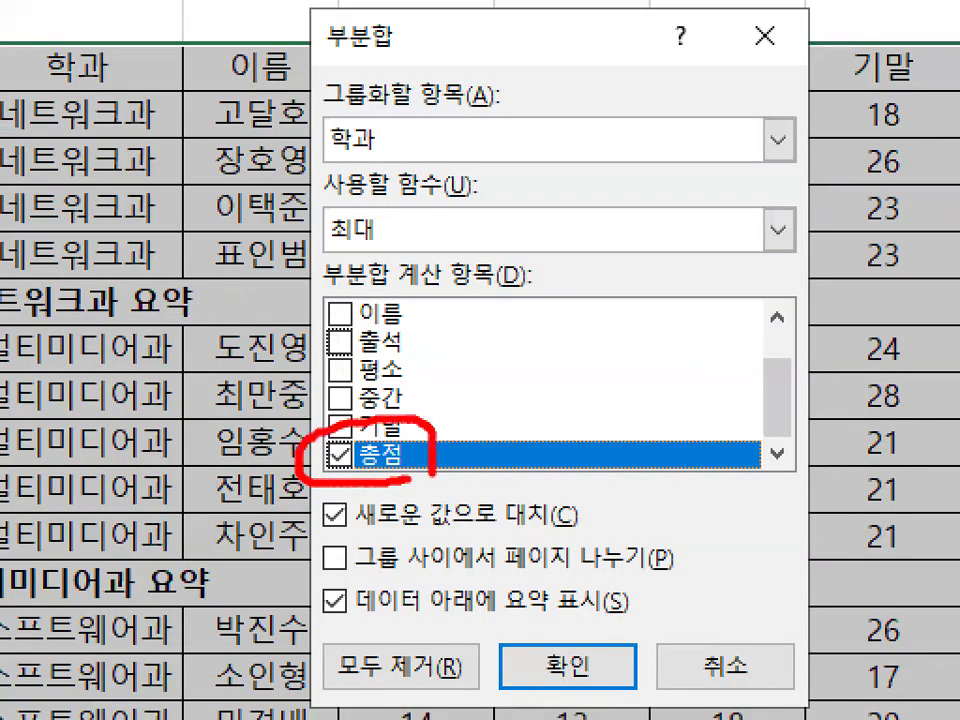
key(Escape)
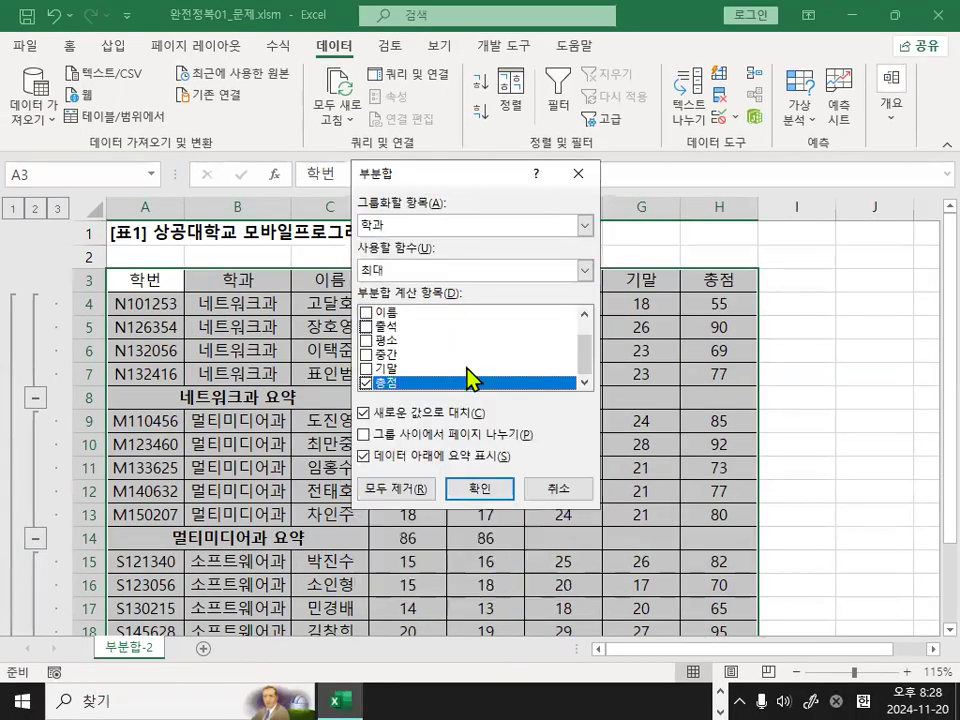
Turn off replacing the current subtotals with new values and insert the 총점 maximum for each 학과.
key(ctrl+1)
click(390, 424)
drag(274, 432, 518, 427)
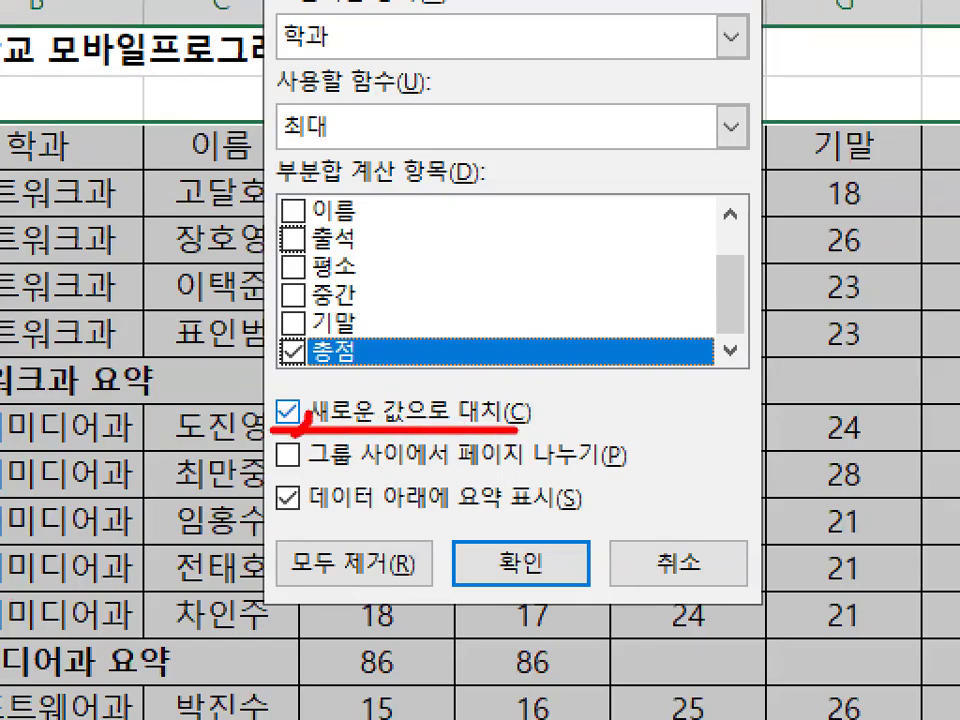
drag(275, 430, 288, 392)
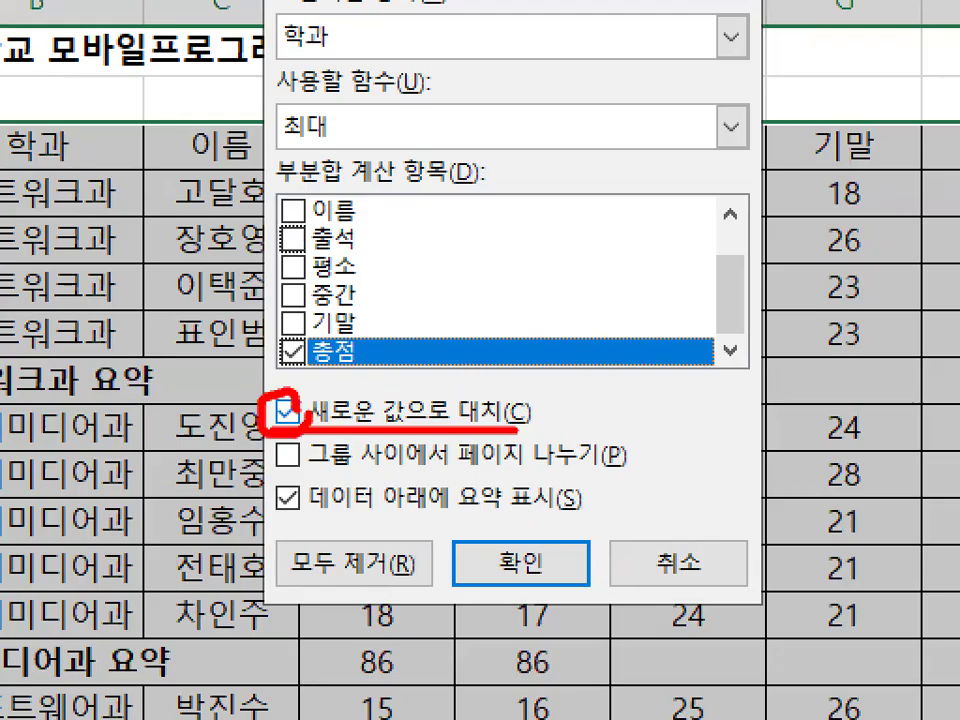
key(Escape)
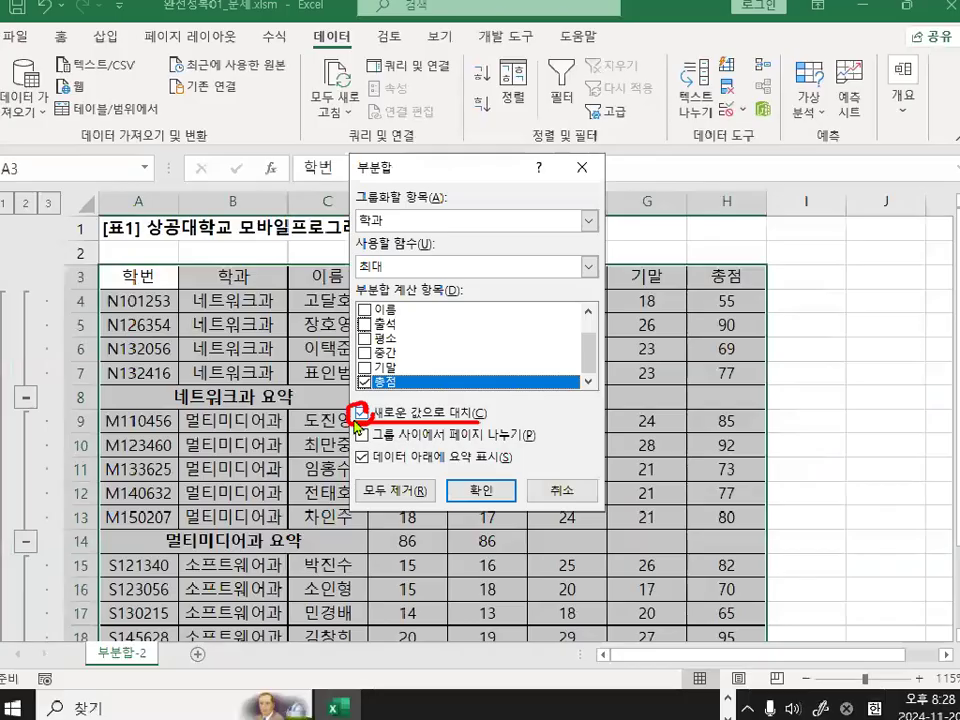
click(287, 410)
key(ctrl+1)
mouse_move(370, 418)
mouse_down()
mouse_move(325, 425)
mouse_move(395, 420)
mouse_up()
key(Escape)
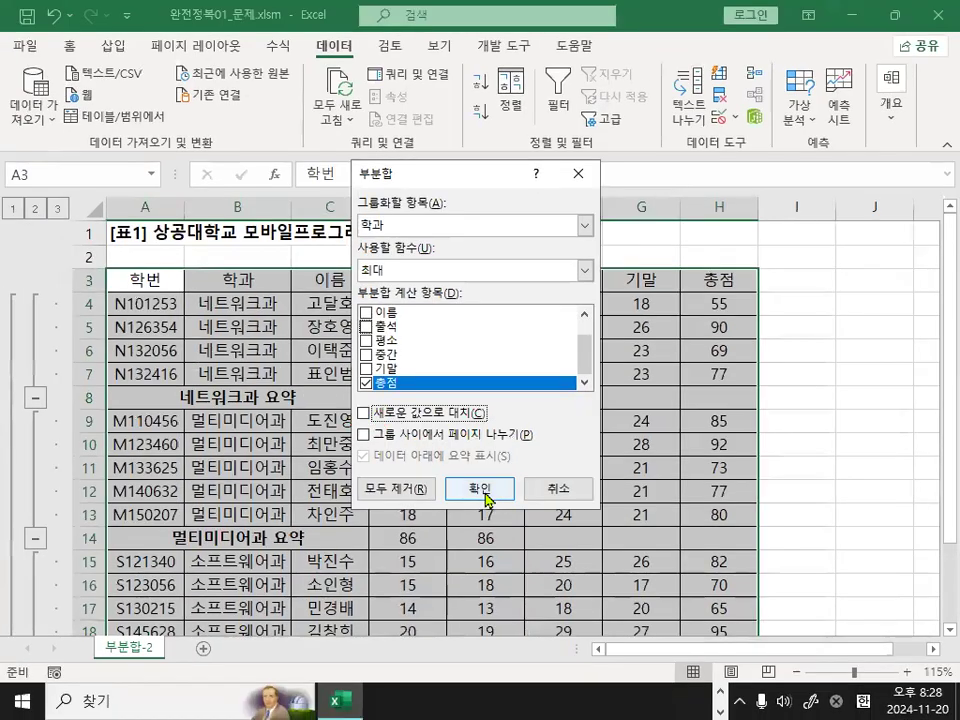
click(481, 488)
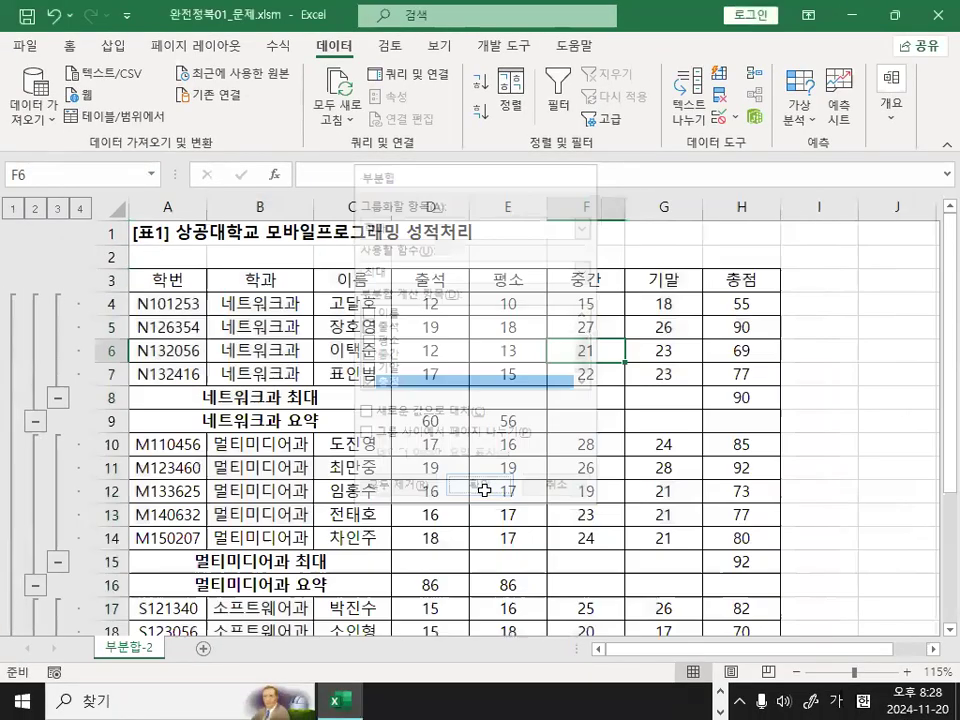
click(260, 388)
click(321, 397)
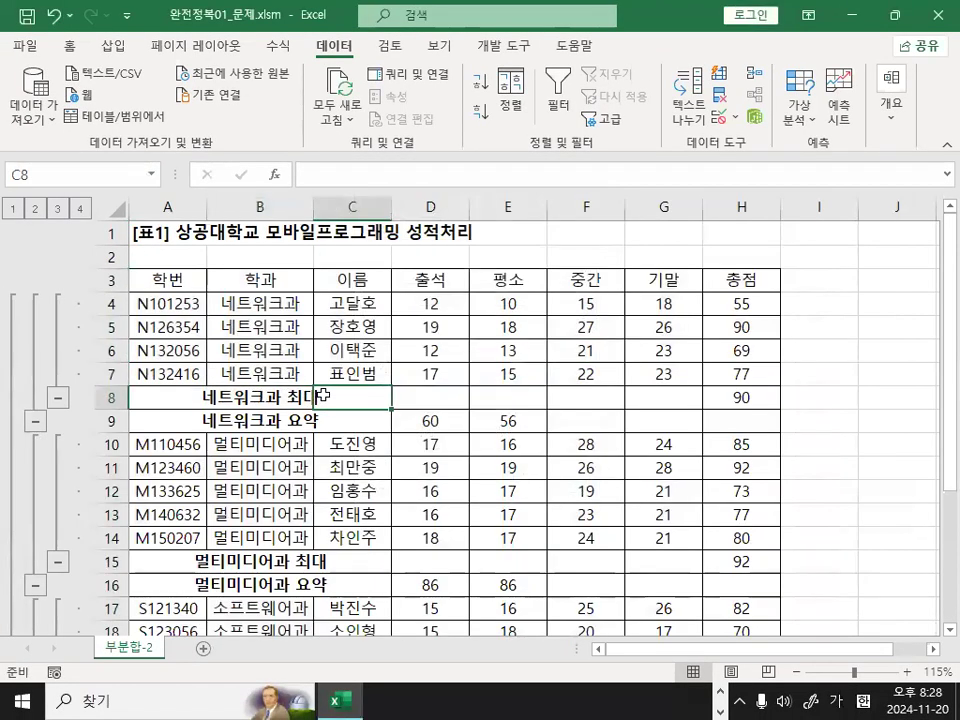
Examine the 네트워크과 최대 row and its 총점 maximum in the nested subtotals.
key(ctrl+1)
click(326, 394)
drag(329, 395, 318, 396)
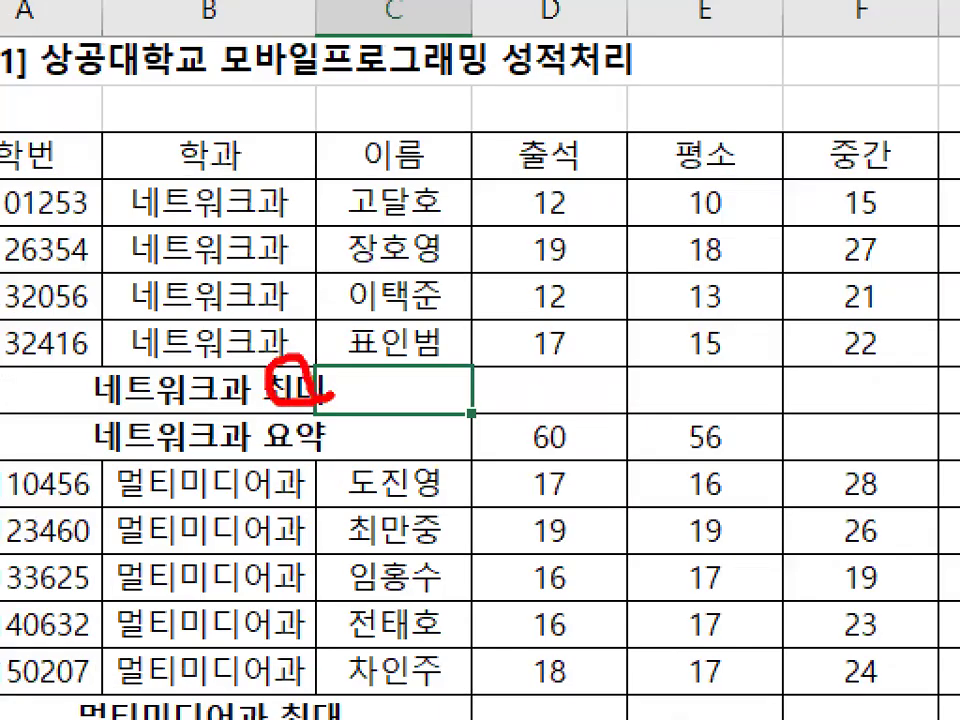
key(Escape)
key(ctrl+1)
click(761, 401)
mouse_move(688, 366)
mouse_down()
mouse_move(772, 398)
mouse_move(746, 380)
mouse_up()
mouse_move(296, 222)
mouse_down()
mouse_move(311, 260)
mouse_move(418, 126)
mouse_up()
key(Escape)
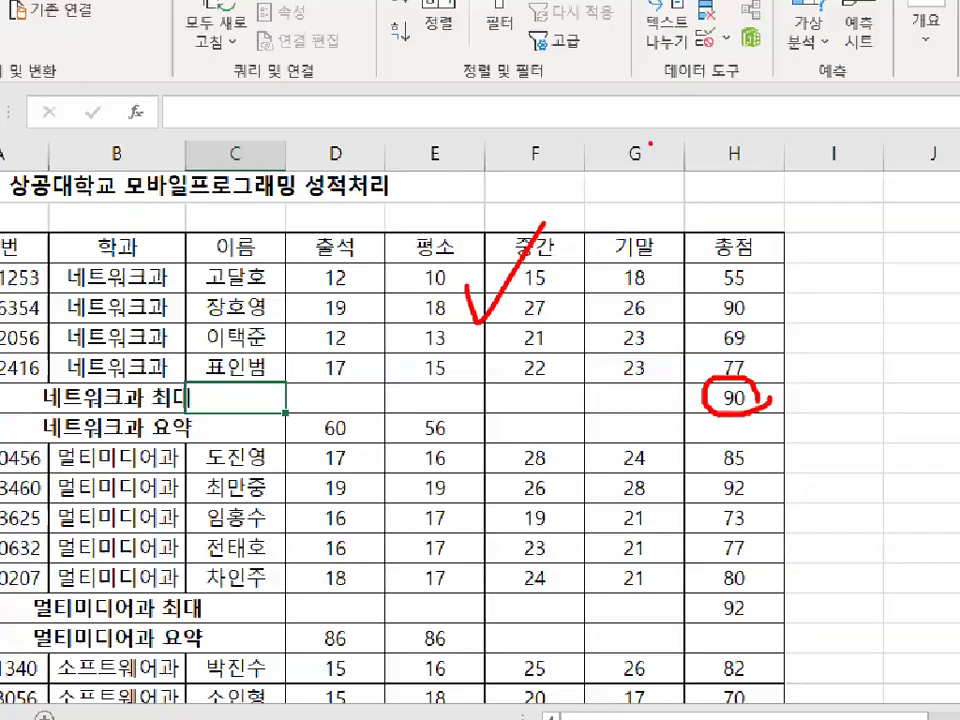
click(540, 296)
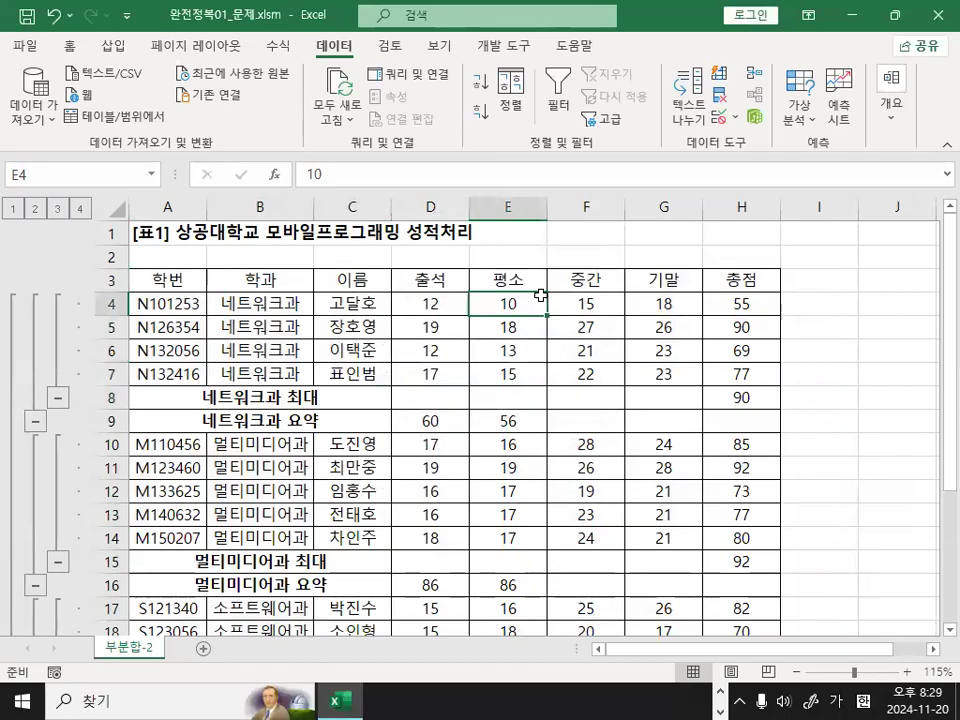
click(484, 368)
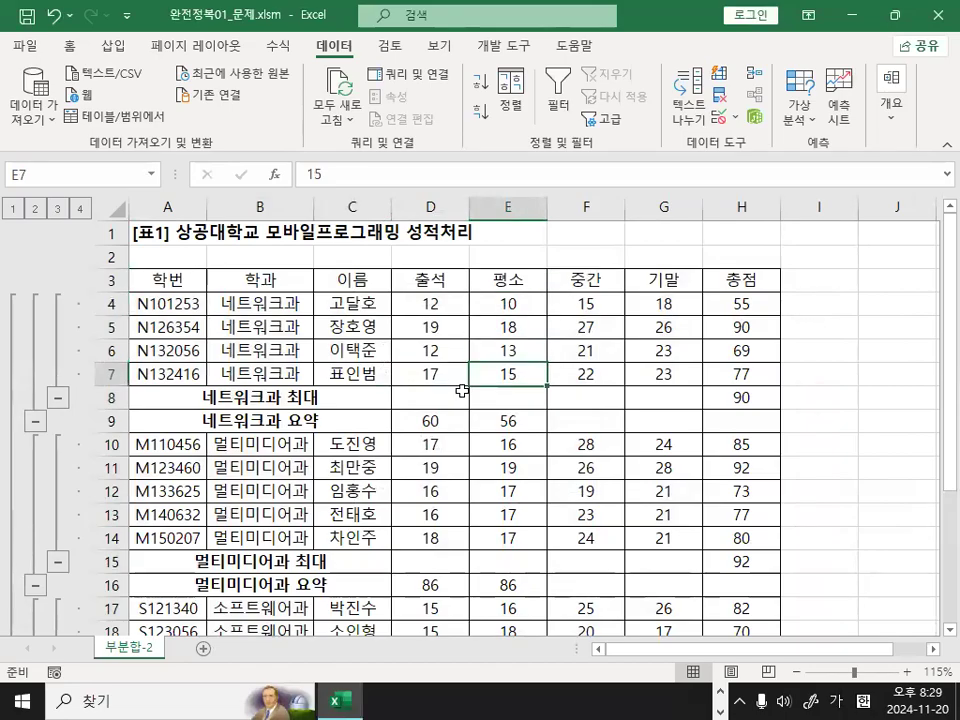
Close the 완전정복01_문제.xlsm workbook.
click(28, 46)
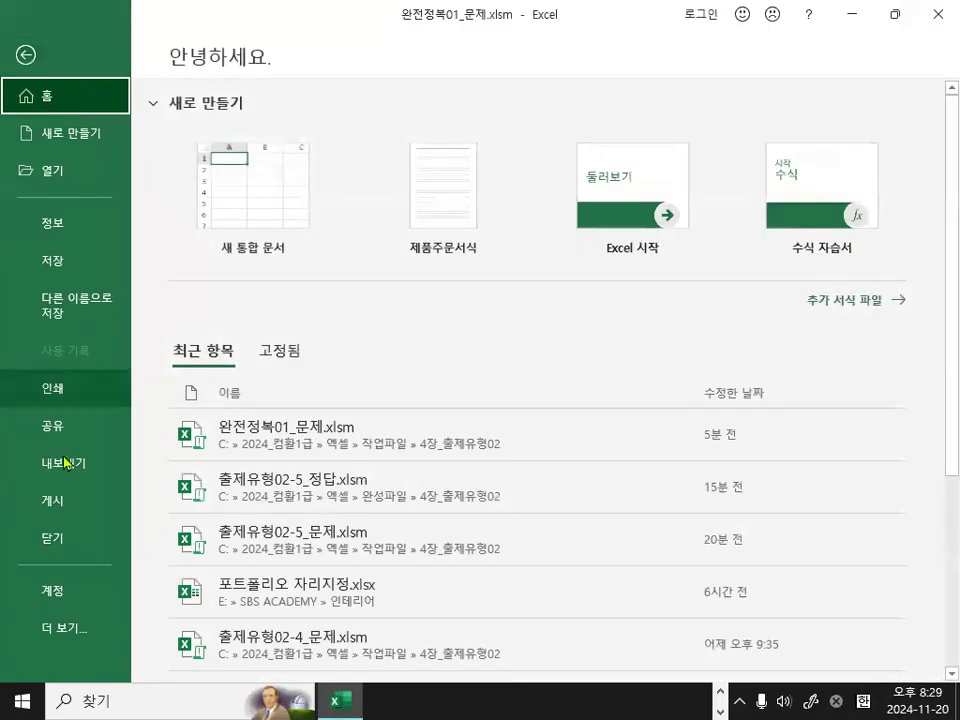
click(73, 545)
click(492, 381)
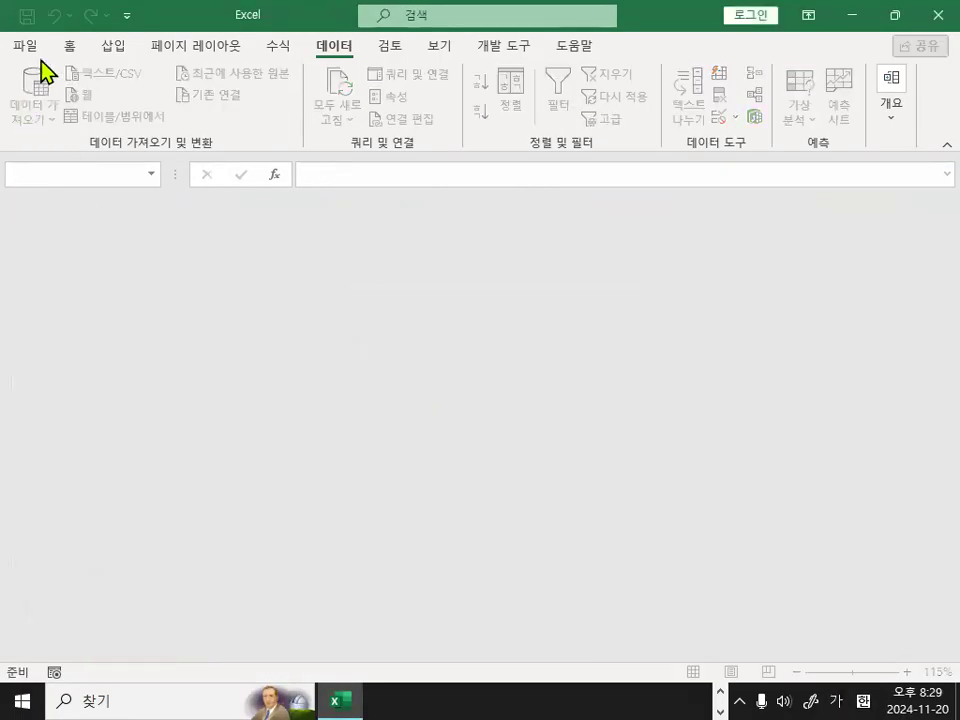
Open the 완전정복02_문제.xlsm workbook and go to cell E15 on the 목표값찾기-2 sheet.
click(25, 46)
click(50, 172)
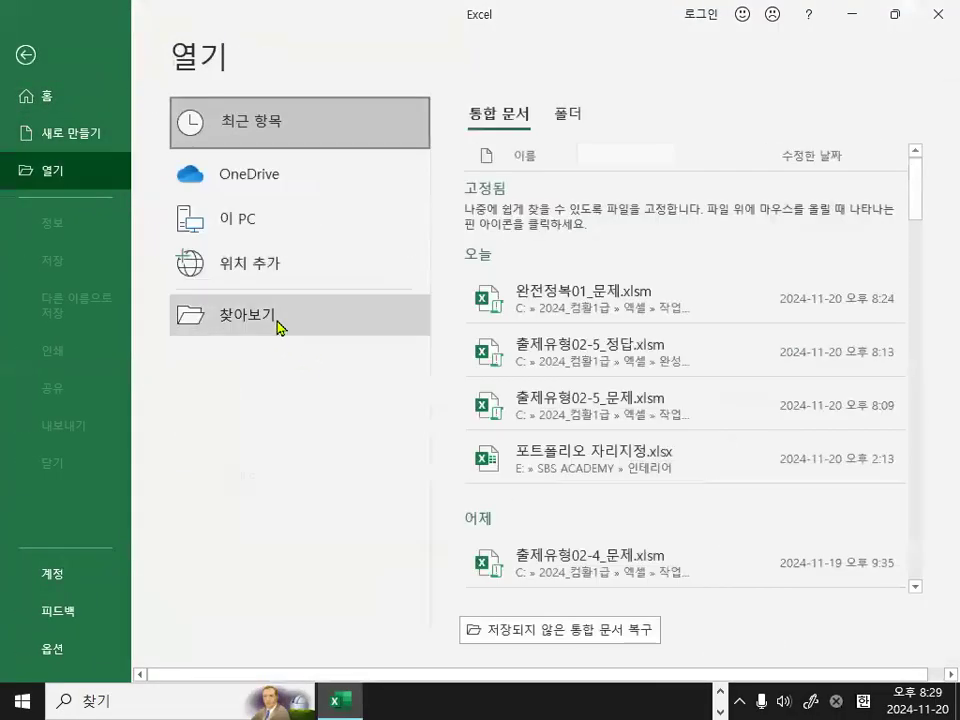
click(279, 322)
click(330, 152)
double_click(330, 152)
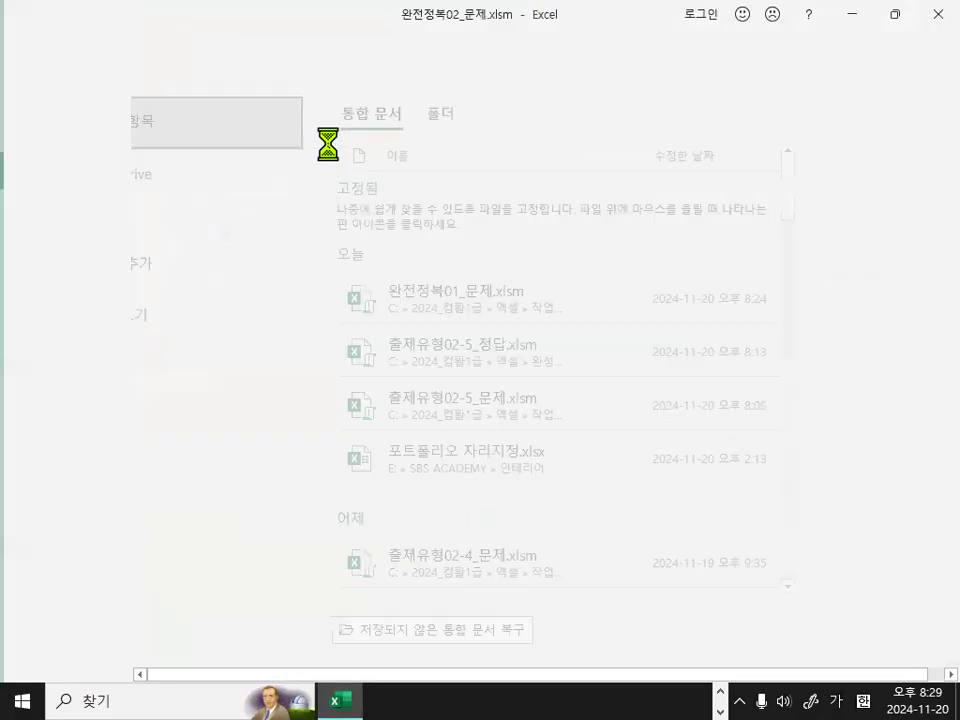
click(339, 528)
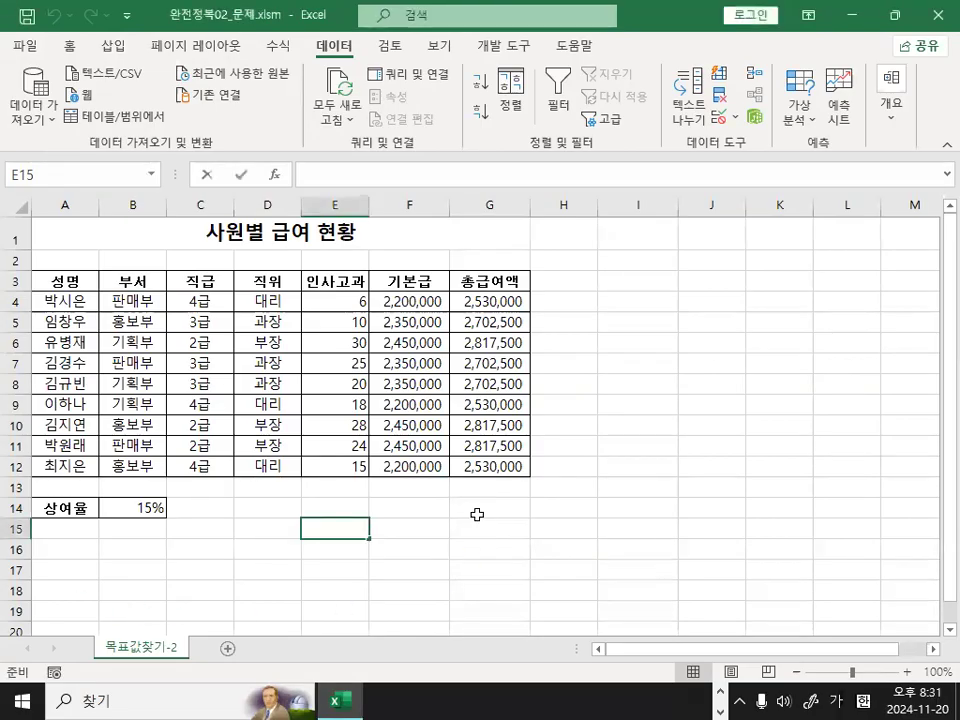
Examine the 사원별 급여 현황 table, focusing on the last employee's 총급여액 formula in G12.
key(BackSpace)
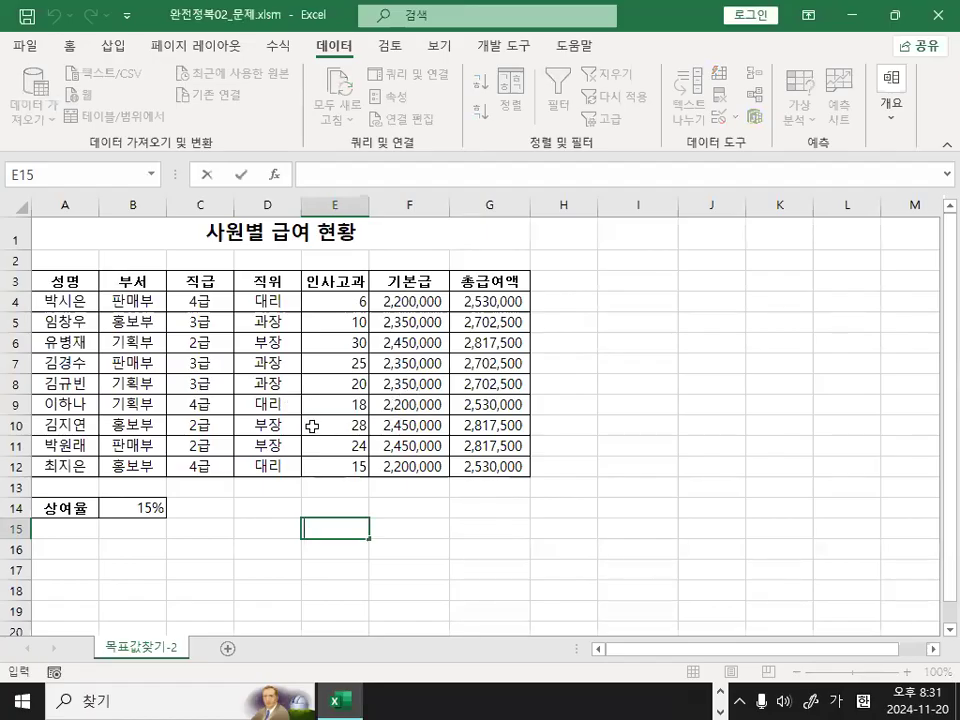
click(283, 345)
scroll(280, 362, up, 3)
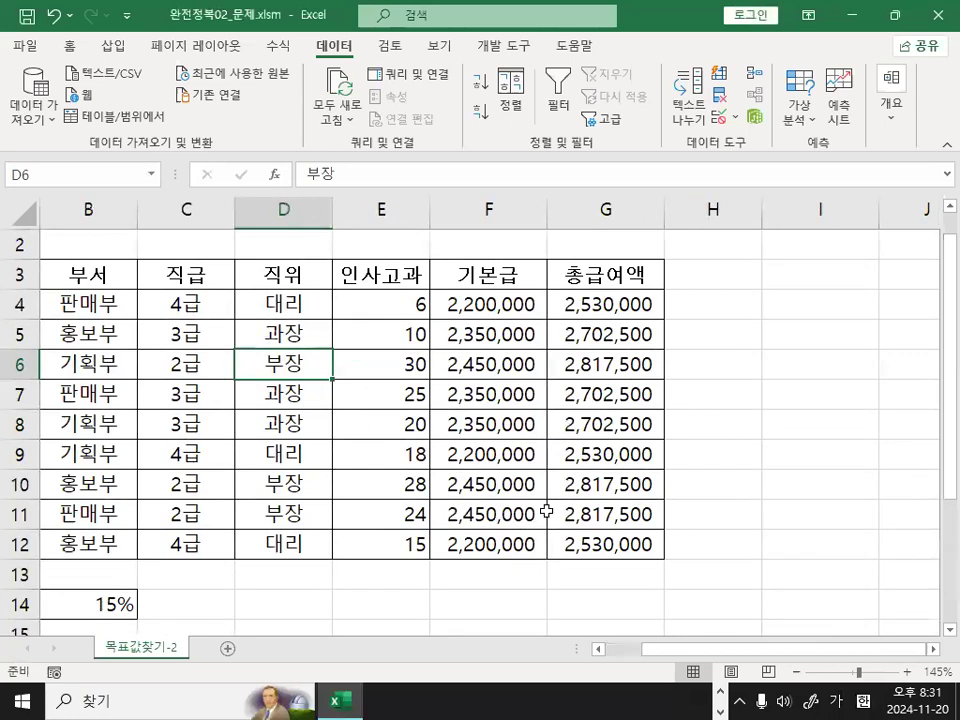
click(636, 545)
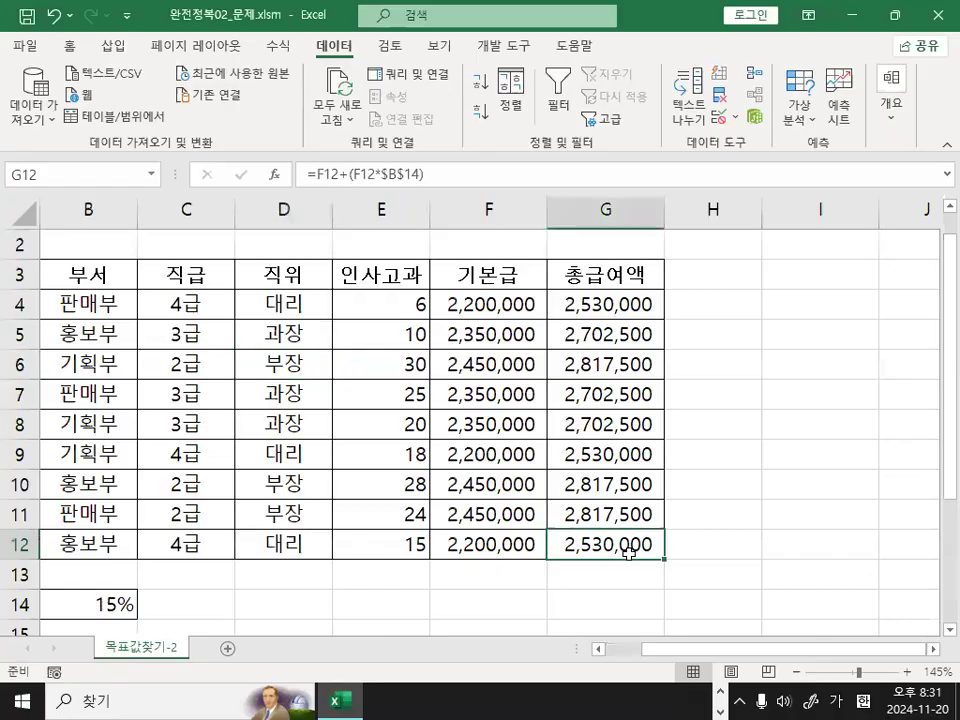
mouse_move(677, 557)
mouse_down()
mouse_move(686, 498)
mouse_move(697, 526)
mouse_up()
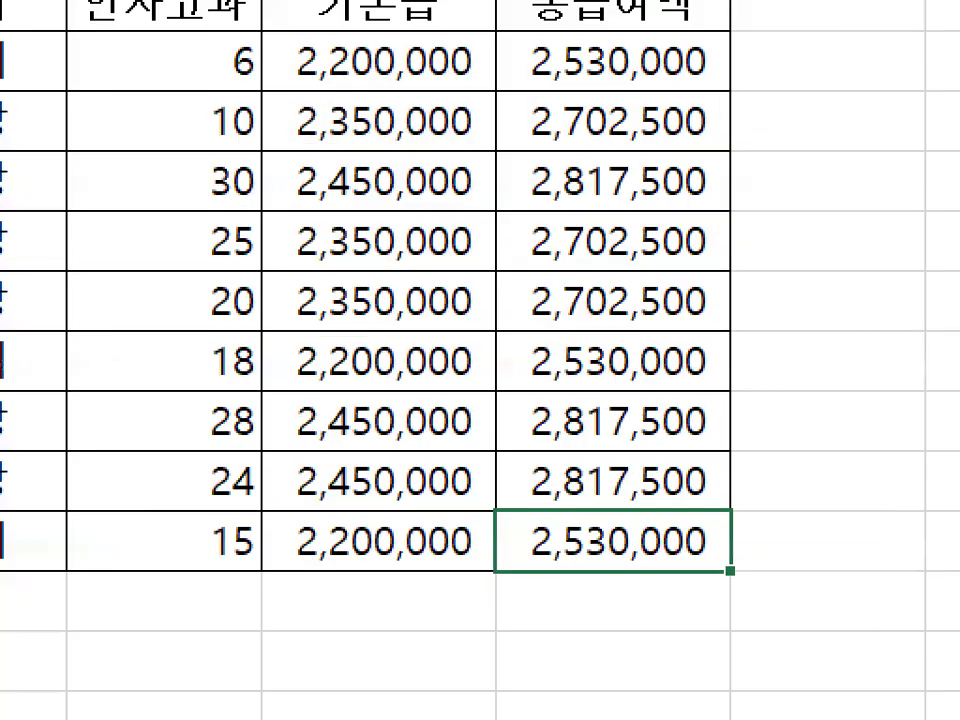
mouse_move(577, 470)
mouse_down()
mouse_move(770, 319)
mouse_move(826, 302)
mouse_up()
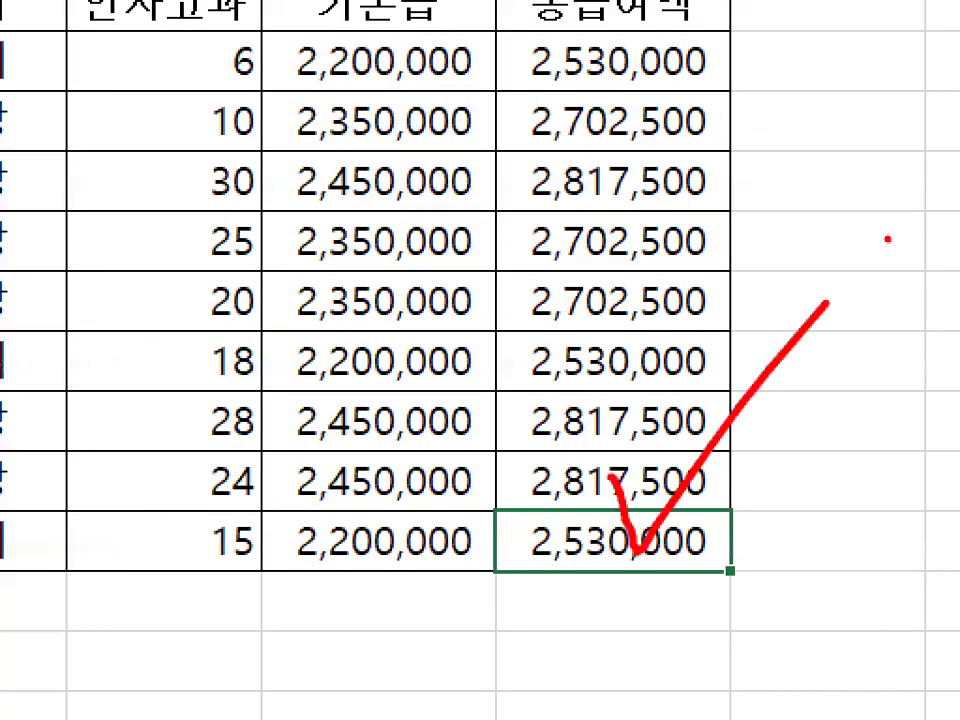
key(Escape)
drag(698, 652, 615, 647)
scroll(363, 455, down, 2)
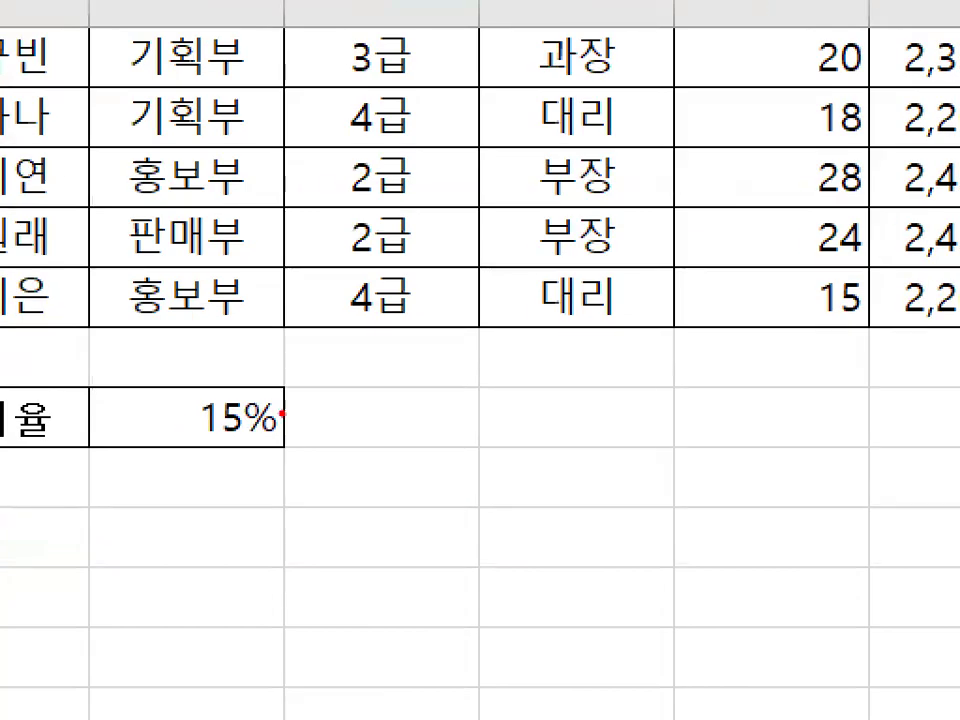
Compare the 상여율 in B14 with the 총급여액 in G12 that depends on it.
mouse_move(283, 412)
mouse_down()
mouse_move(261, 429)
mouse_move(253, 401)
mouse_up()
key(Escape)
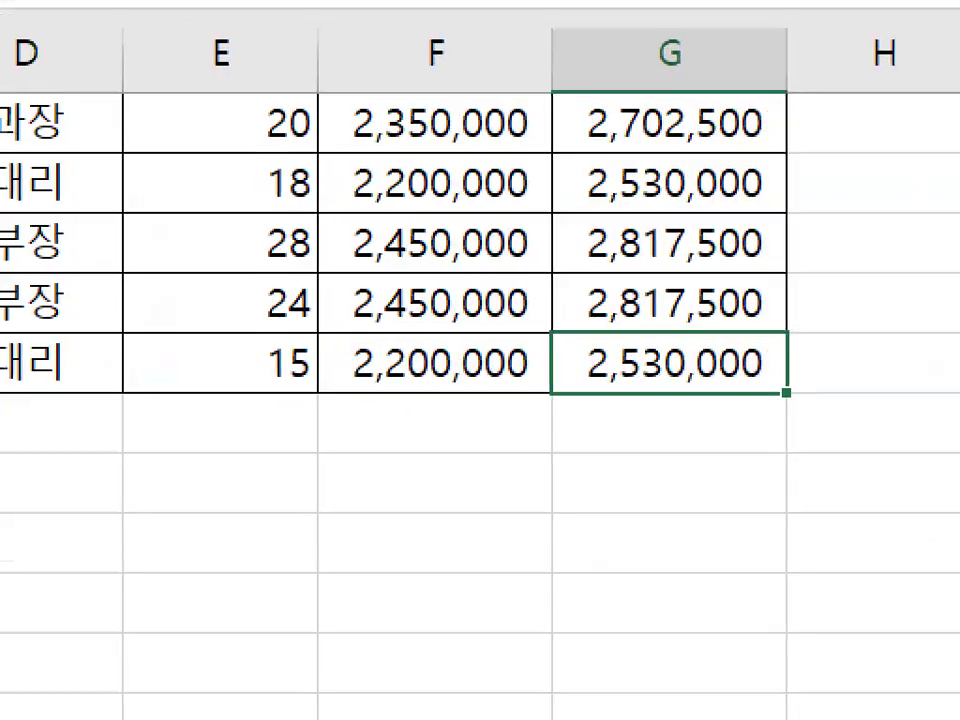
mouse_move(760, 358)
mouse_down()
mouse_move(660, 376)
mouse_move(746, 352)
mouse_up()
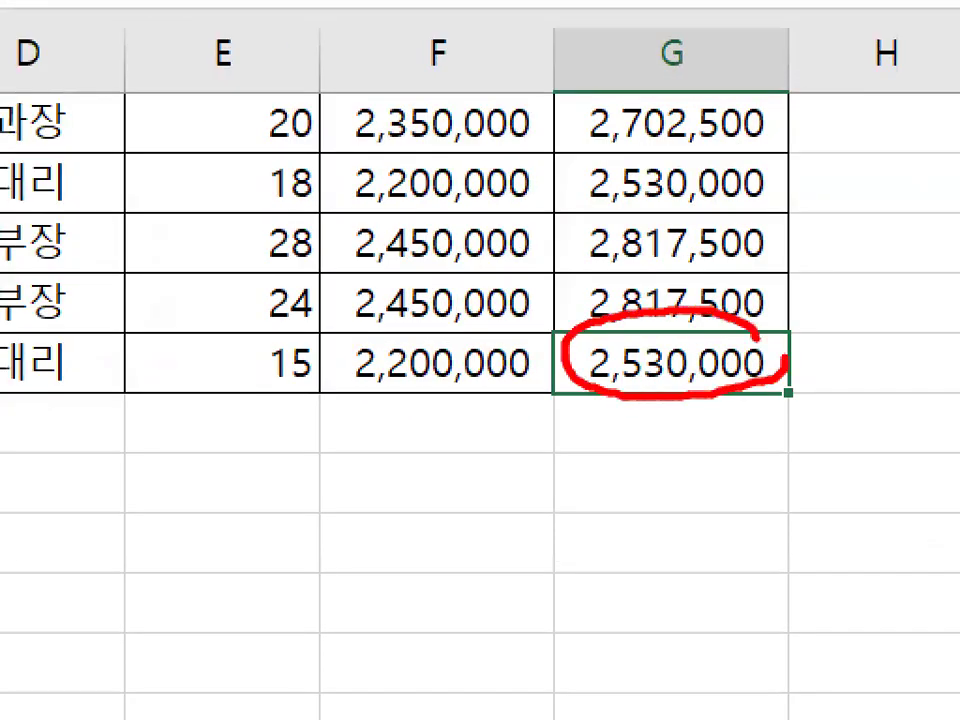
key(Escape)
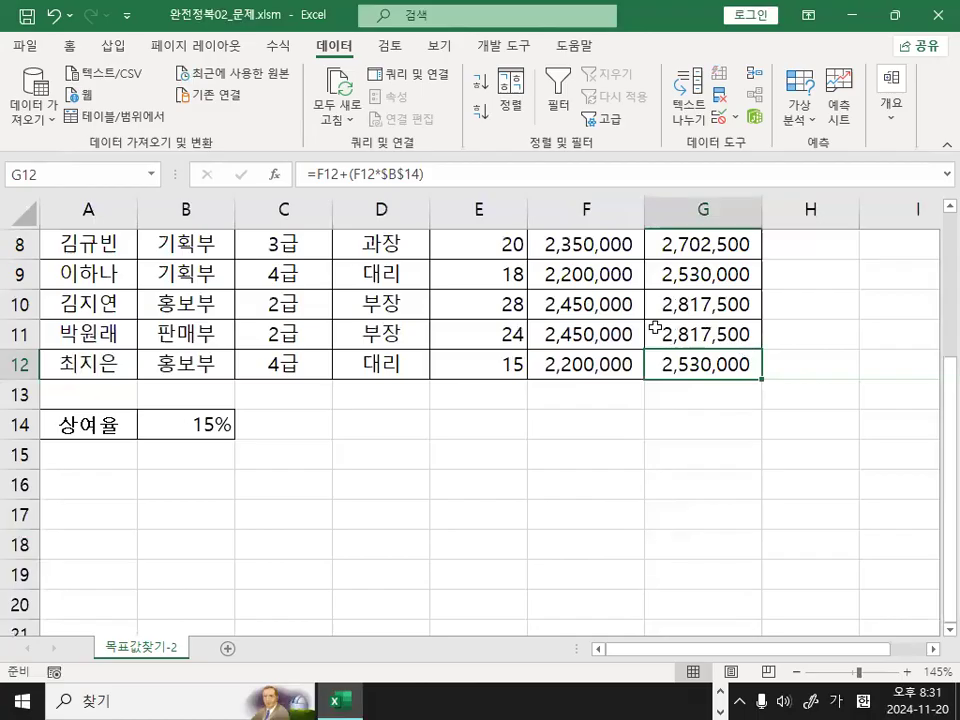
click(650, 432)
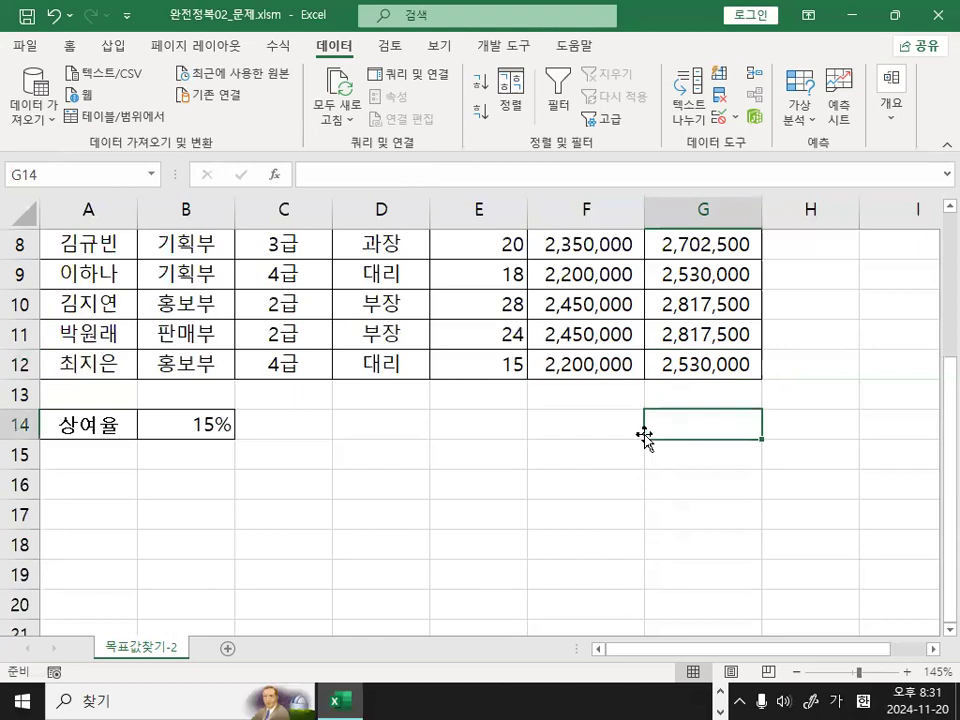
click(710, 363)
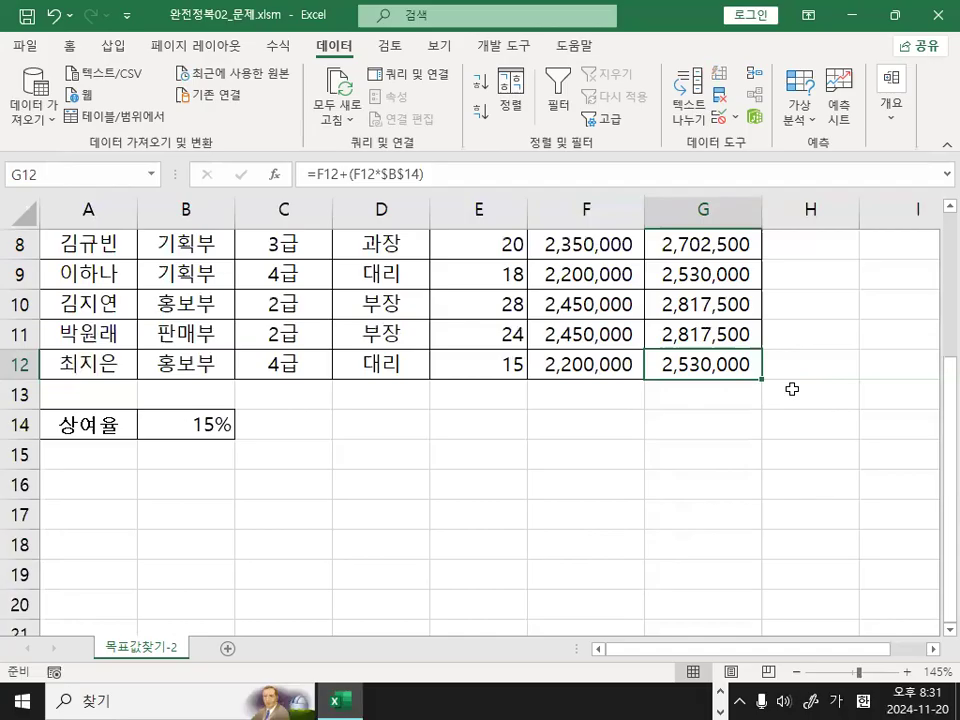
click(747, 419)
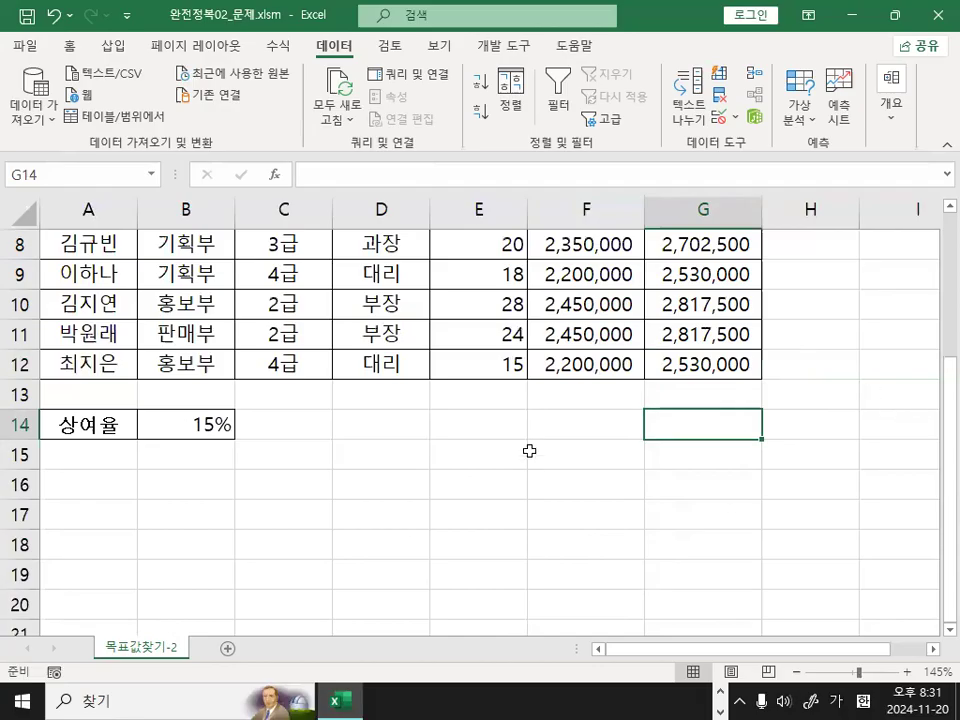
Examine the 총급여액 formula in G12 and the 상여율 cell B14 that it references.
click(587, 412)
click(535, 484)
click(690, 362)
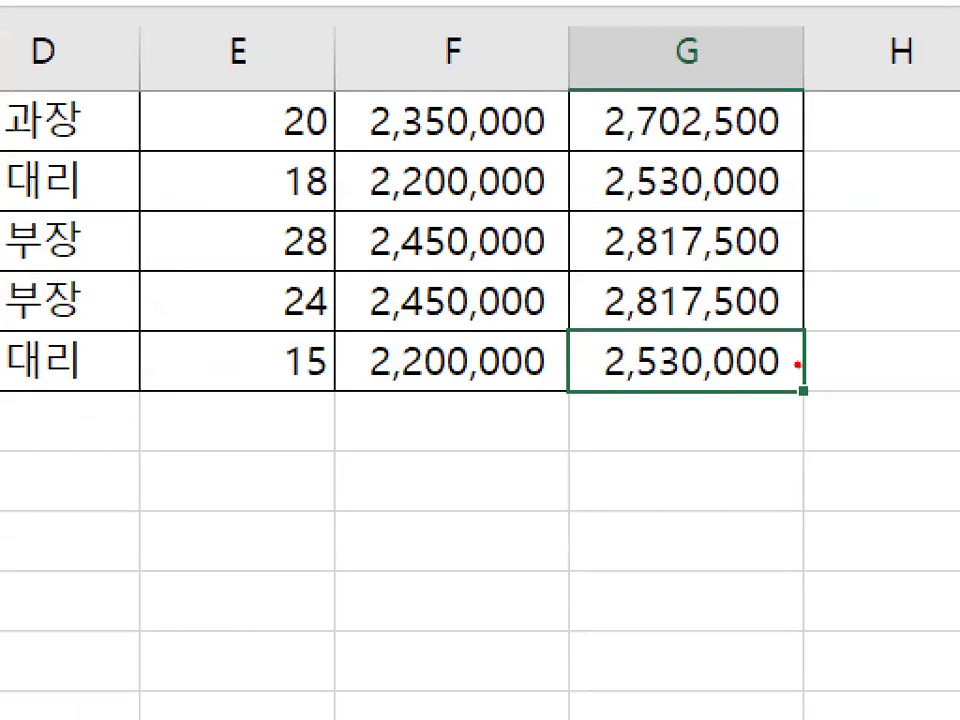
mouse_move(797, 366)
mouse_down()
mouse_move(750, 392)
mouse_move(611, 336)
mouse_move(798, 345)
mouse_up()
drag(651, 280, 825, 204)
key(Escape)
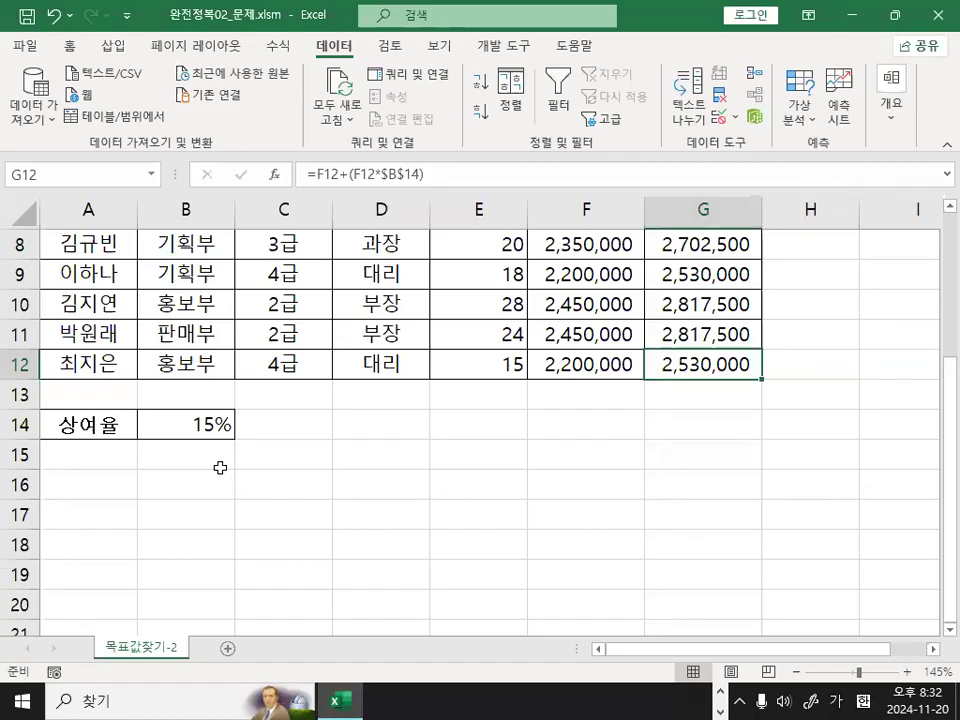
click(204, 425)
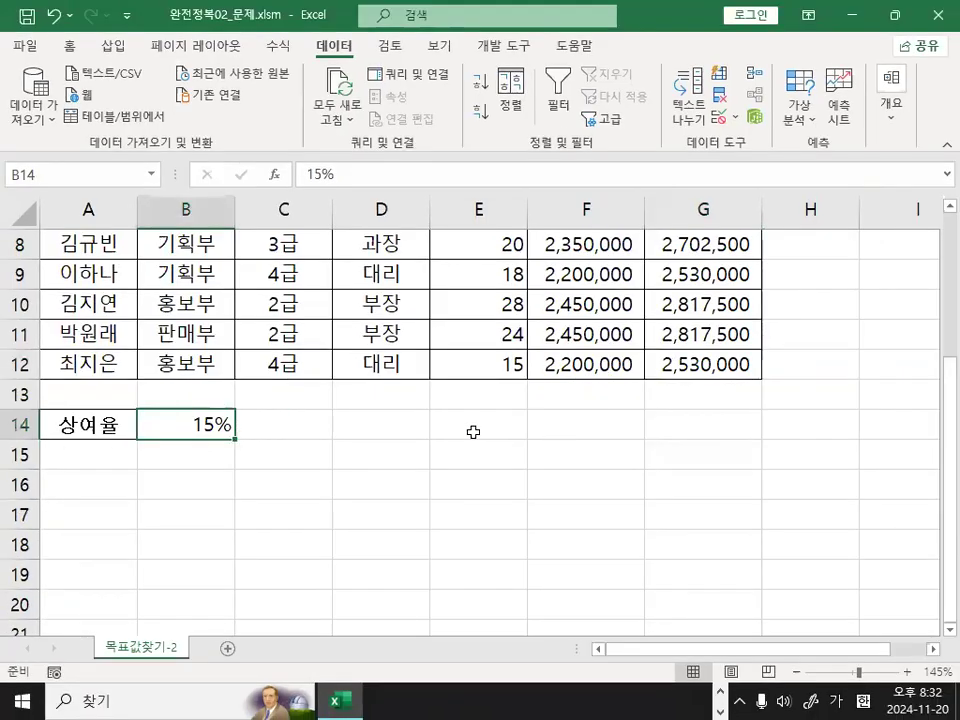
click(754, 439)
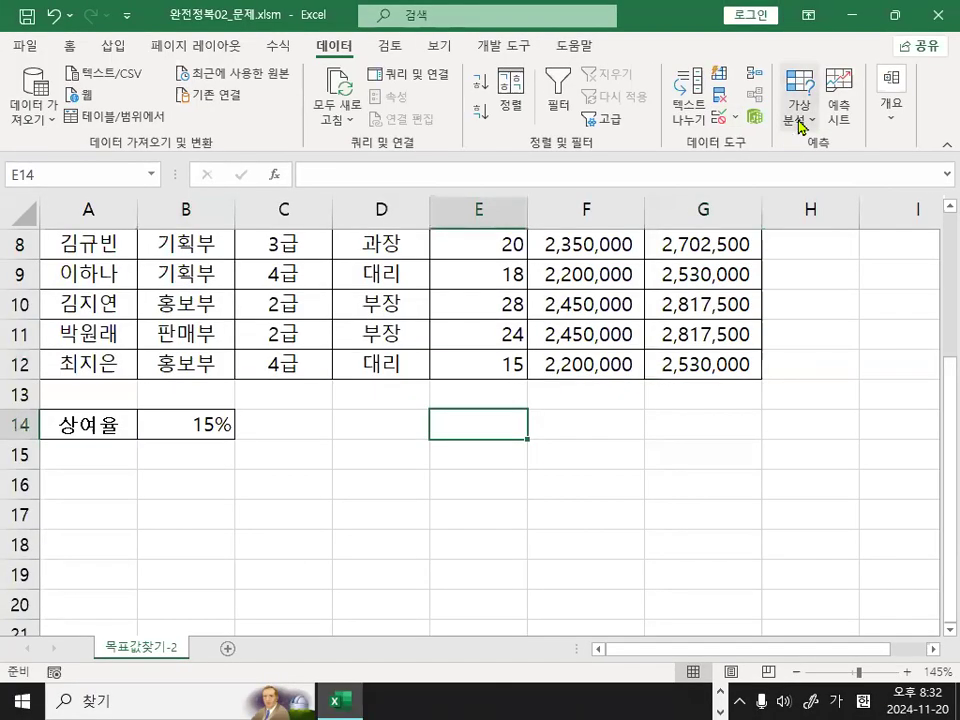
Start a goal seek with G12 as the formula cell and 3000000 as the value to reach.
click(666, 136)
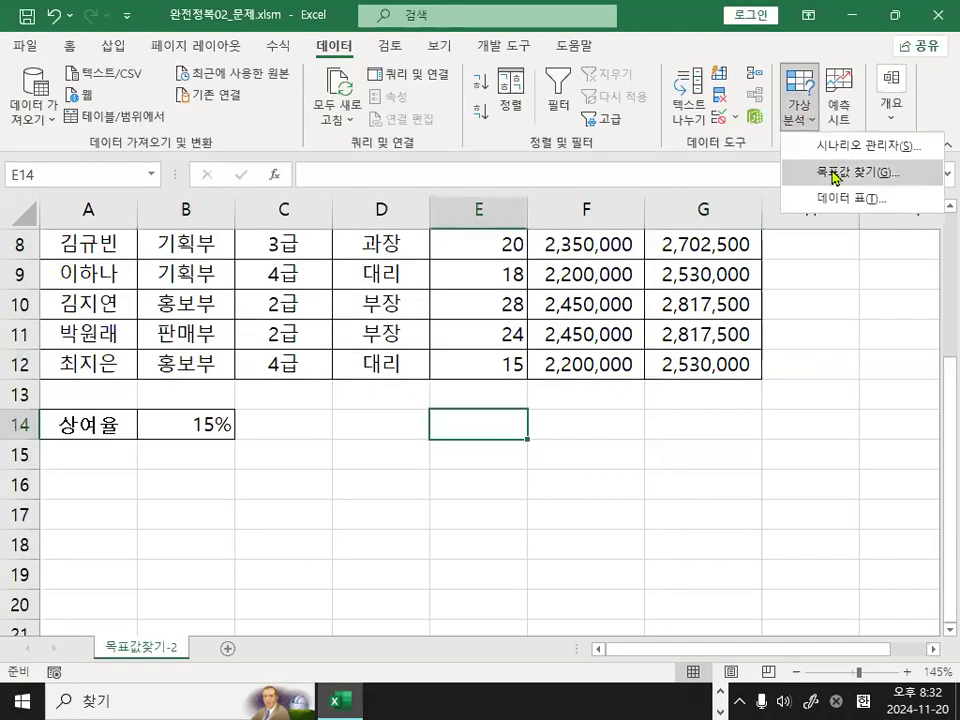
click(835, 172)
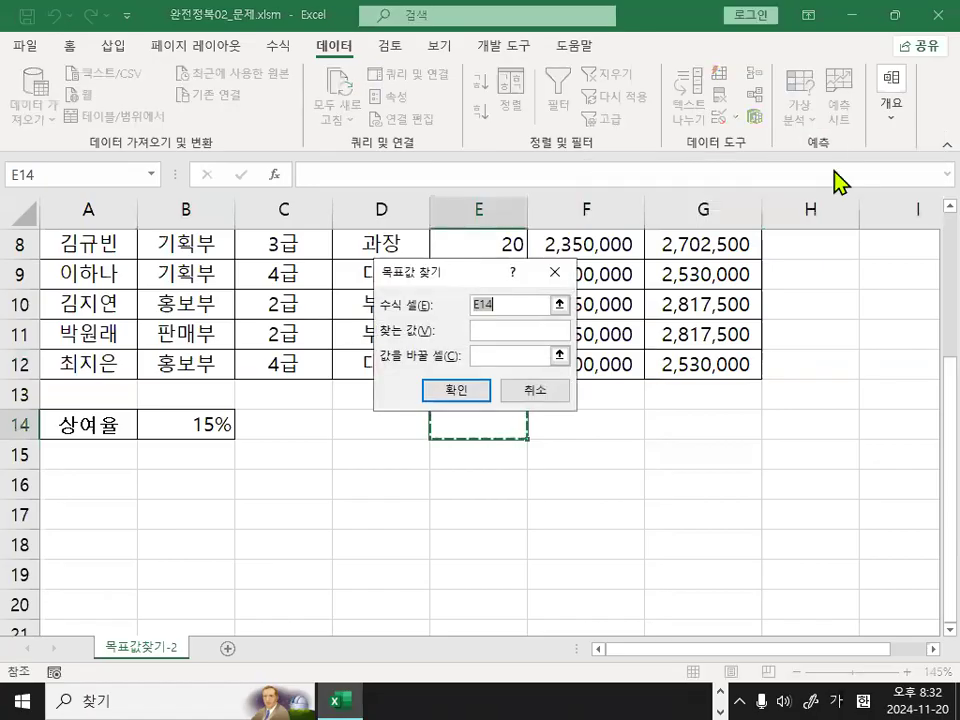
drag(430, 271, 422, 324)
click(713, 360)
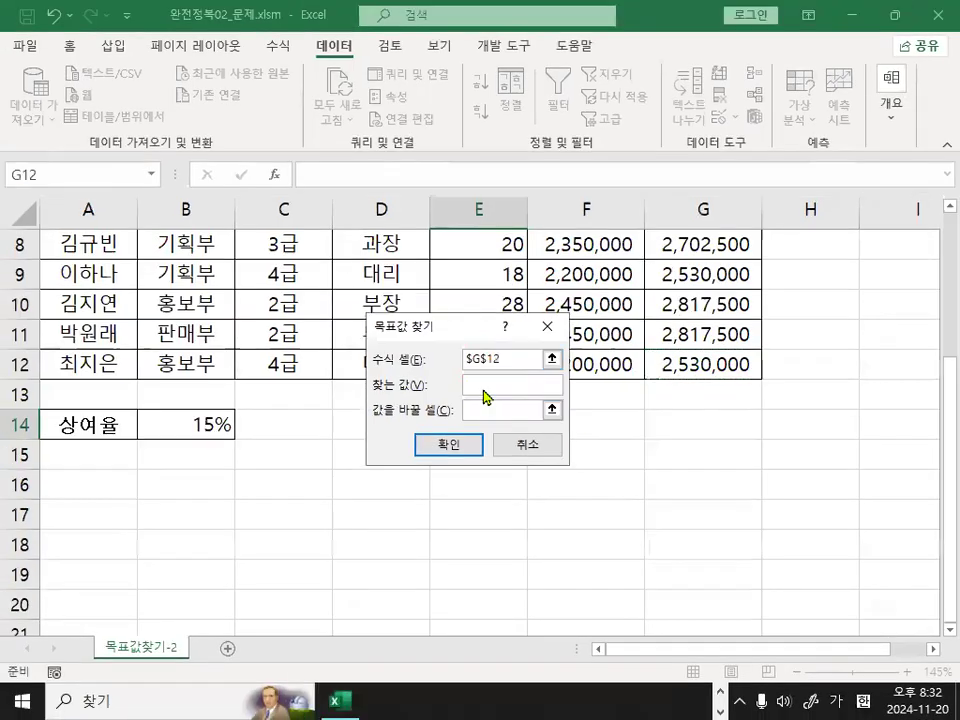
click(486, 417)
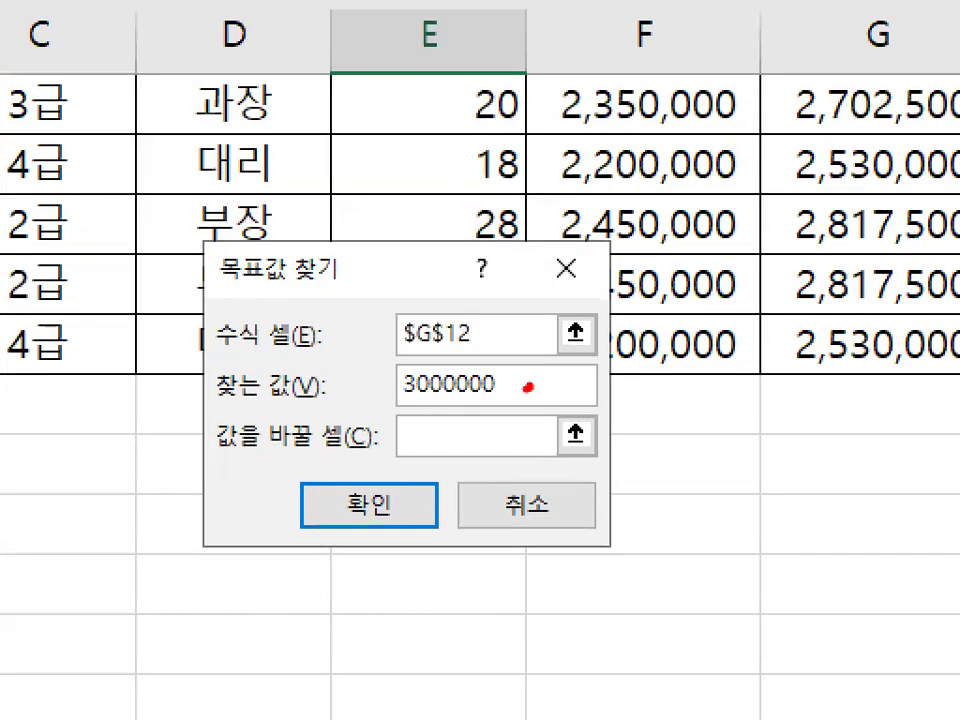
mouse_move(528, 388)
mouse_down()
mouse_move(400, 406)
mouse_move(500, 362)
mouse_move(532, 386)
mouse_up()
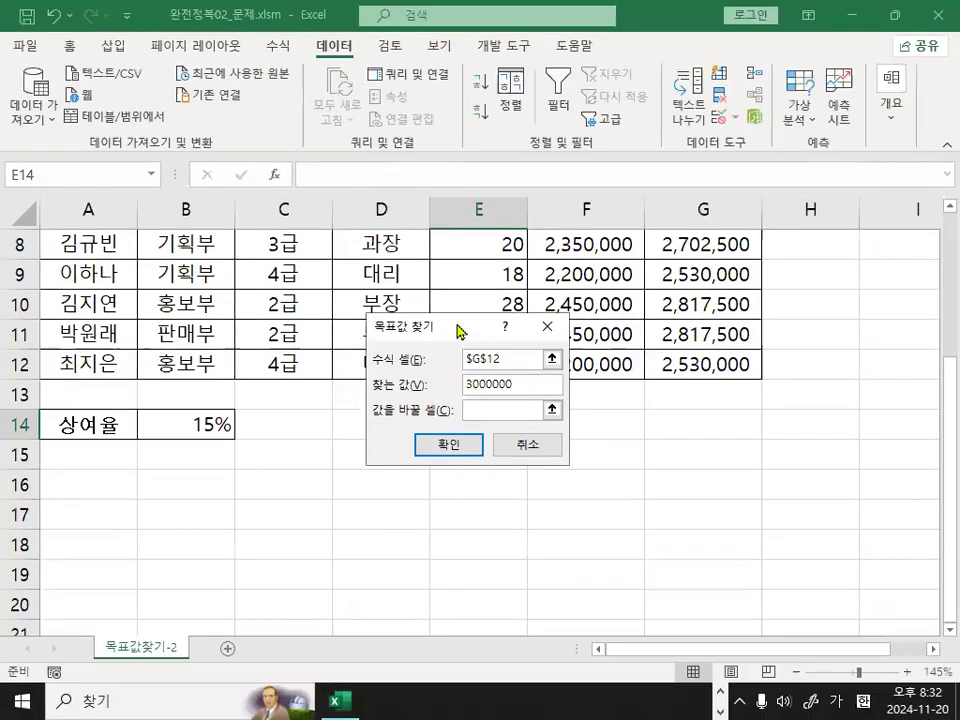
click(480, 379)
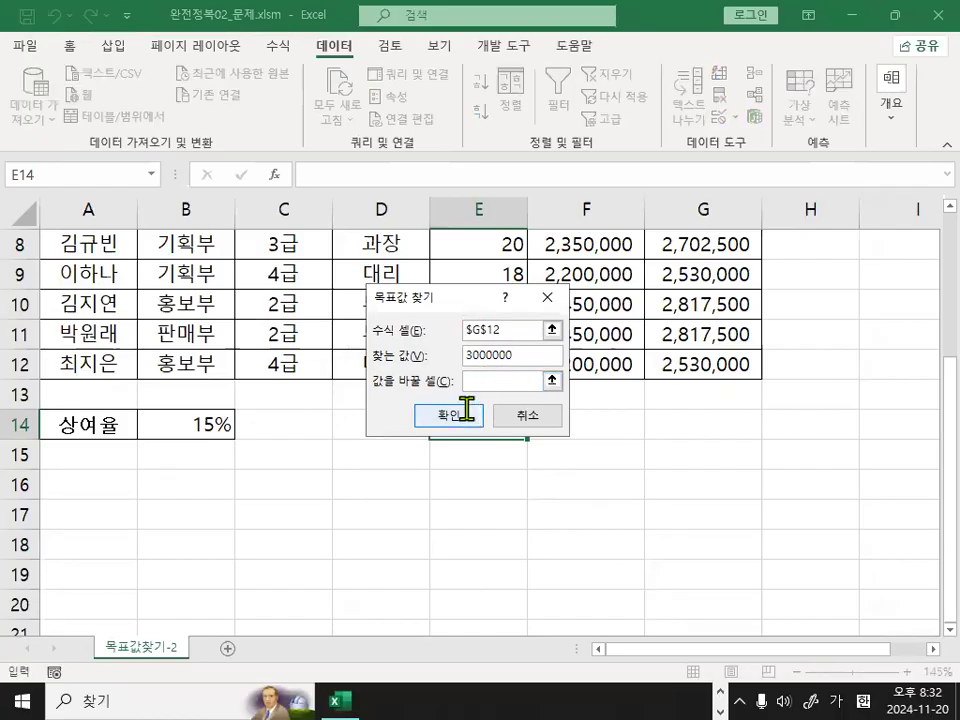
Run the goal seek with B14 as the changing cell, accept the solution and check the new 상여율.
click(182, 419)
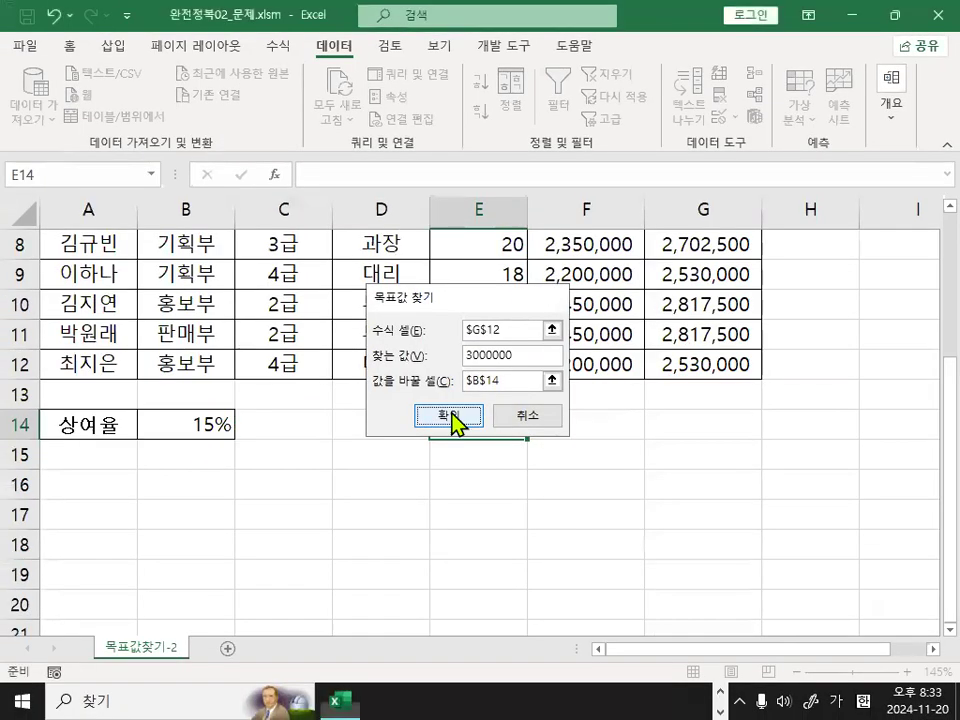
click(452, 418)
click(422, 420)
click(203, 426)
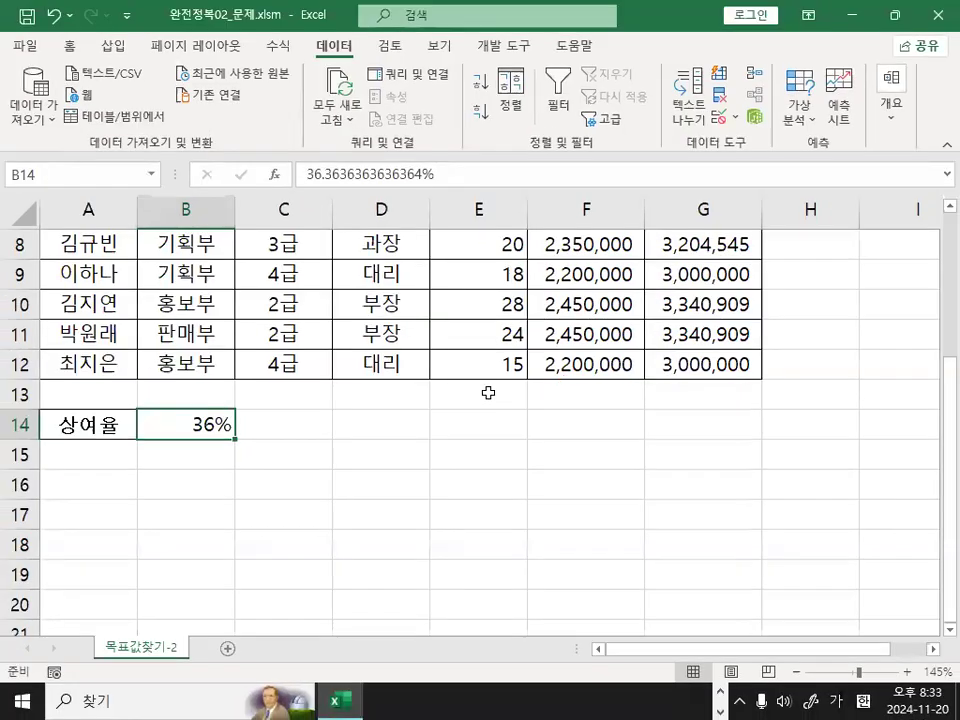
click(361, 436)
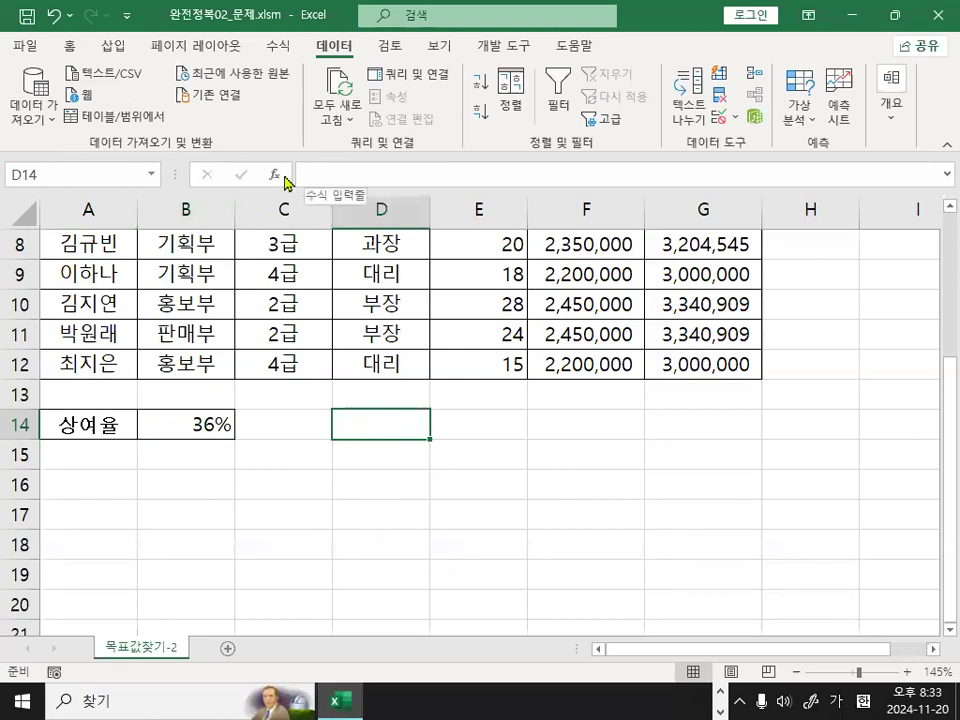
Close the 완전정복02_문제.xlsm workbook without saving the changes.
click(27, 50)
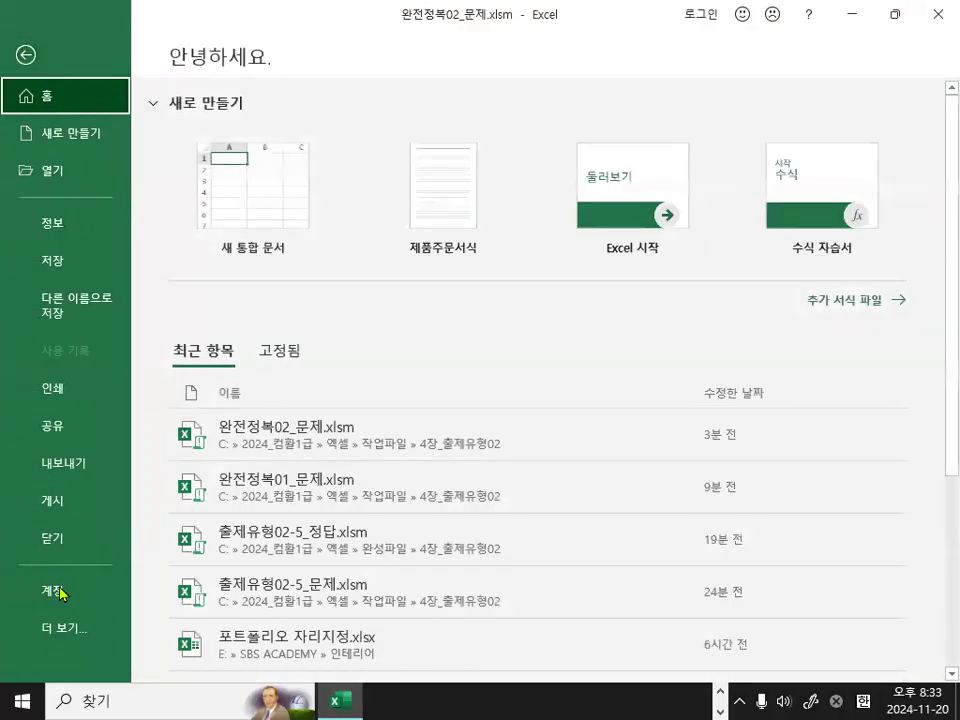
click(75, 553)
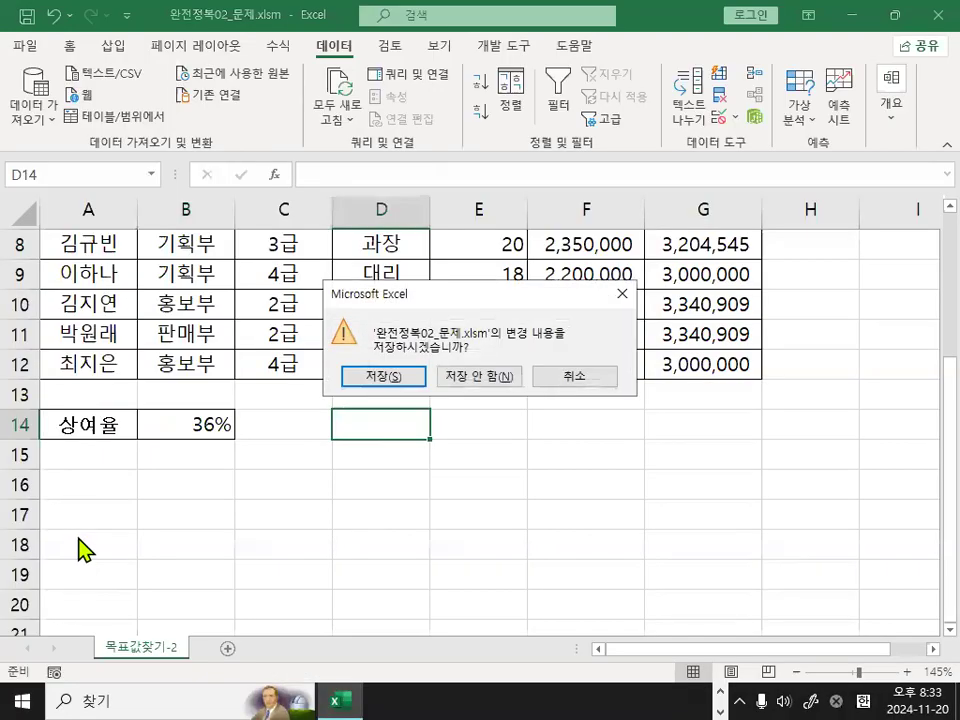
click(480, 380)
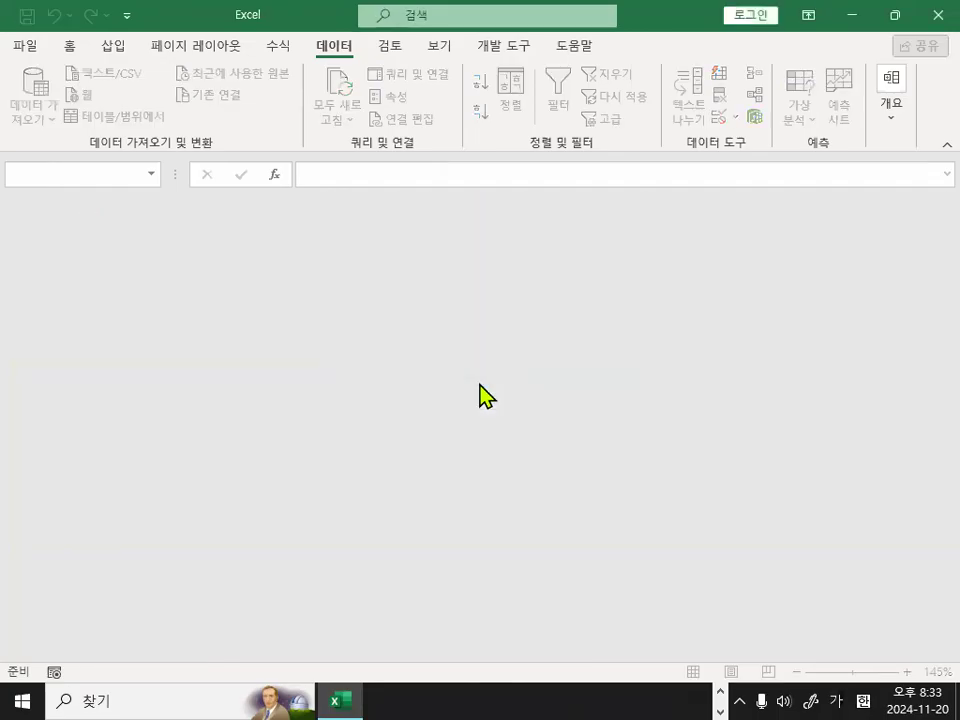
Open the 완전정복03_문제.xlsm workbook from the 4장_출제유형02 folder.
click(43, 52)
click(70, 175)
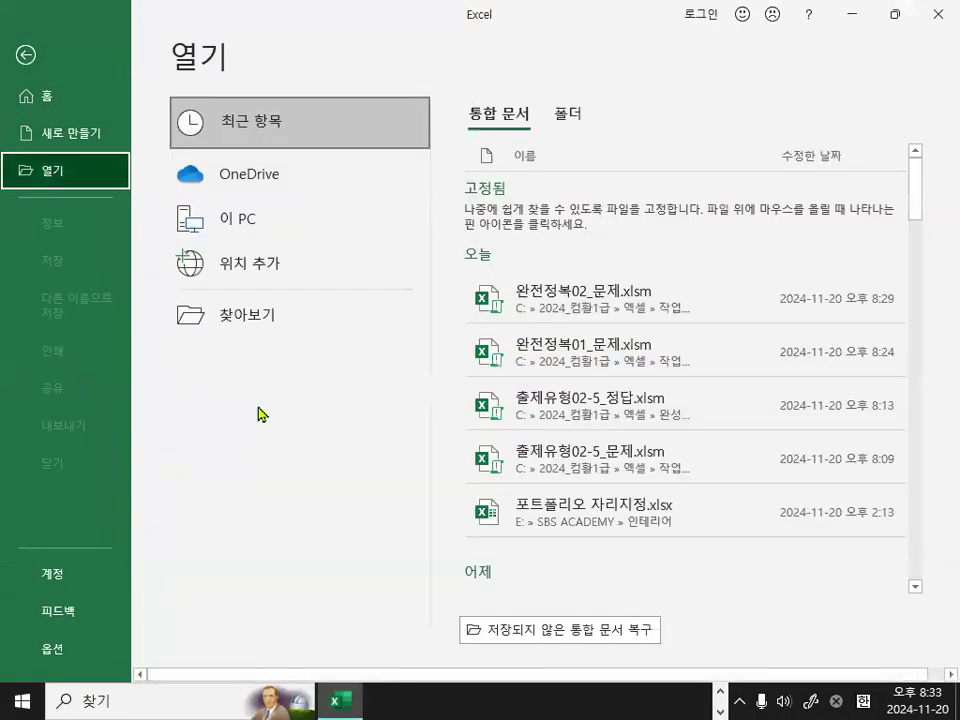
click(254, 326)
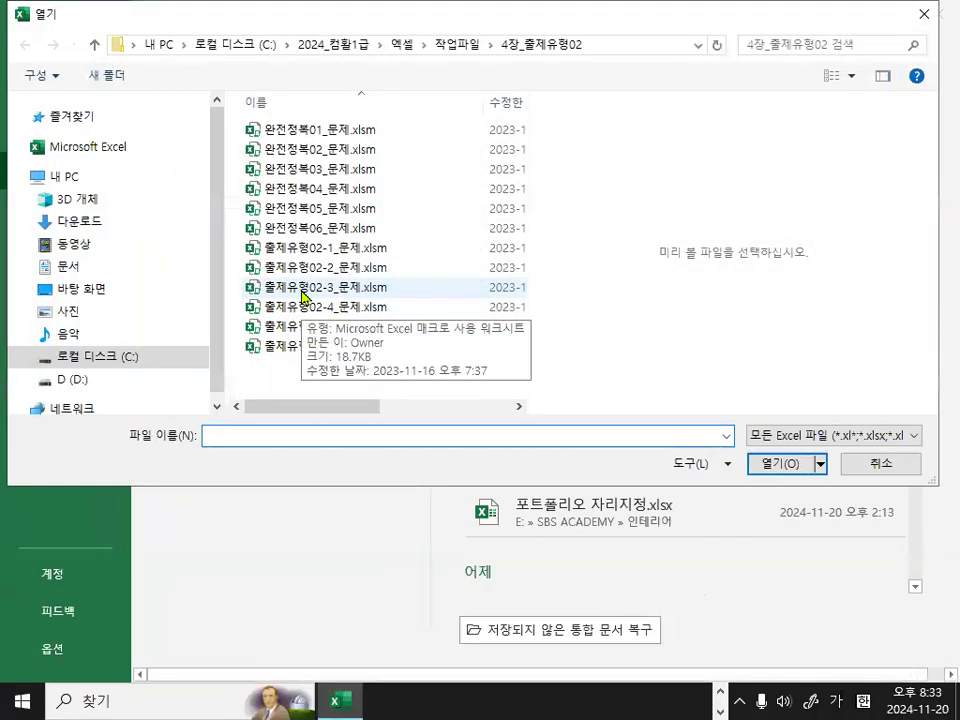
double_click(318, 169)
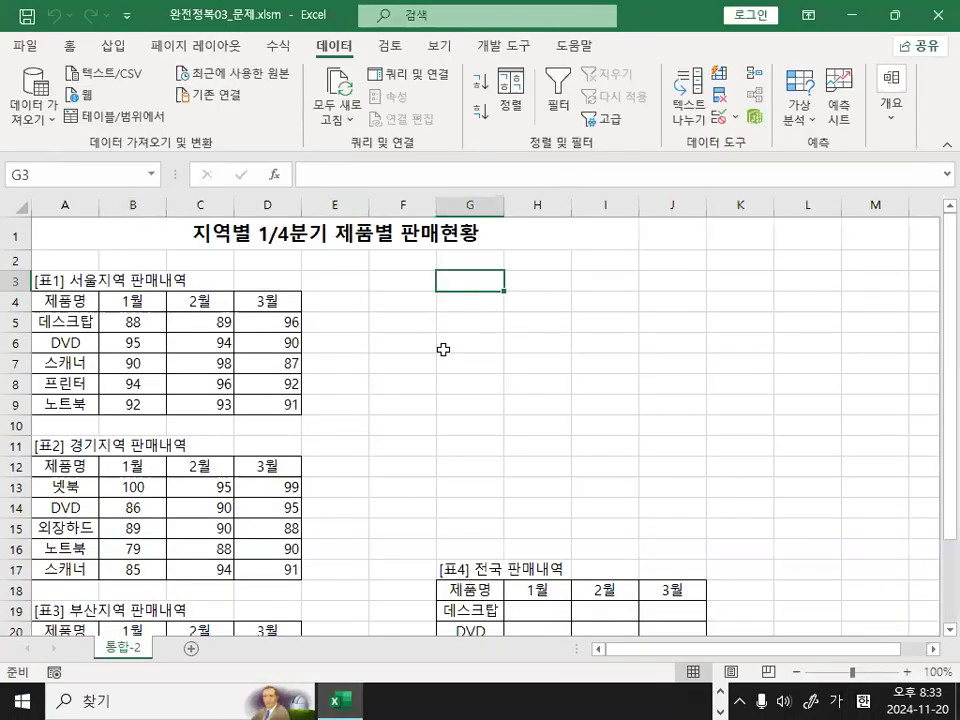
click(445, 360)
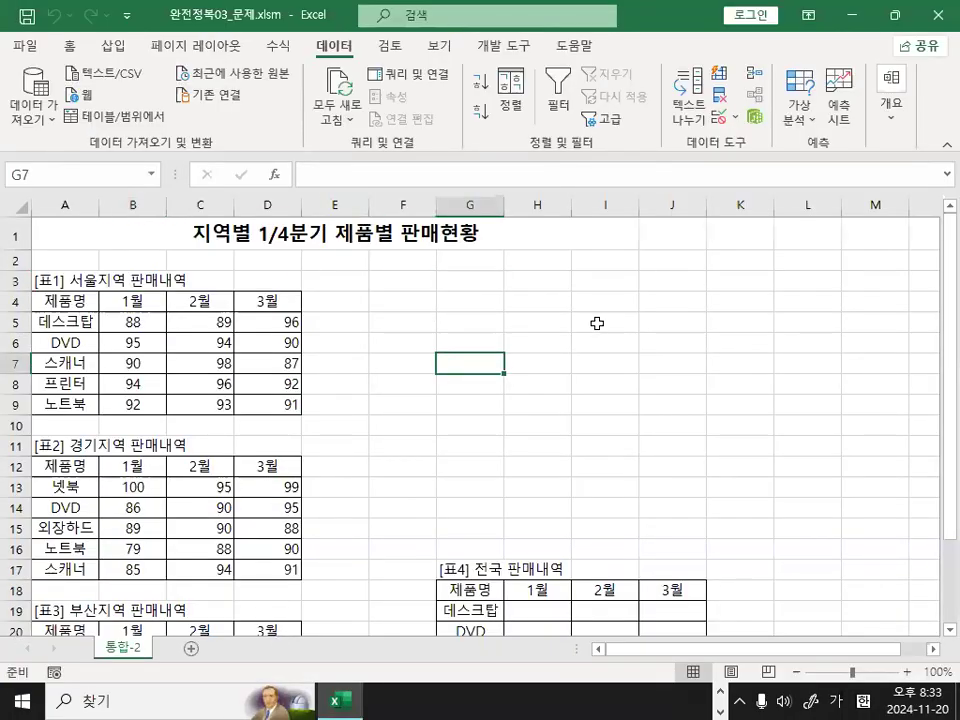
Examine the 서울, 경기 and 부산 regional sales tables and the empty 전국 판매내역 table on the 통합-2 sheet.
click(381, 325)
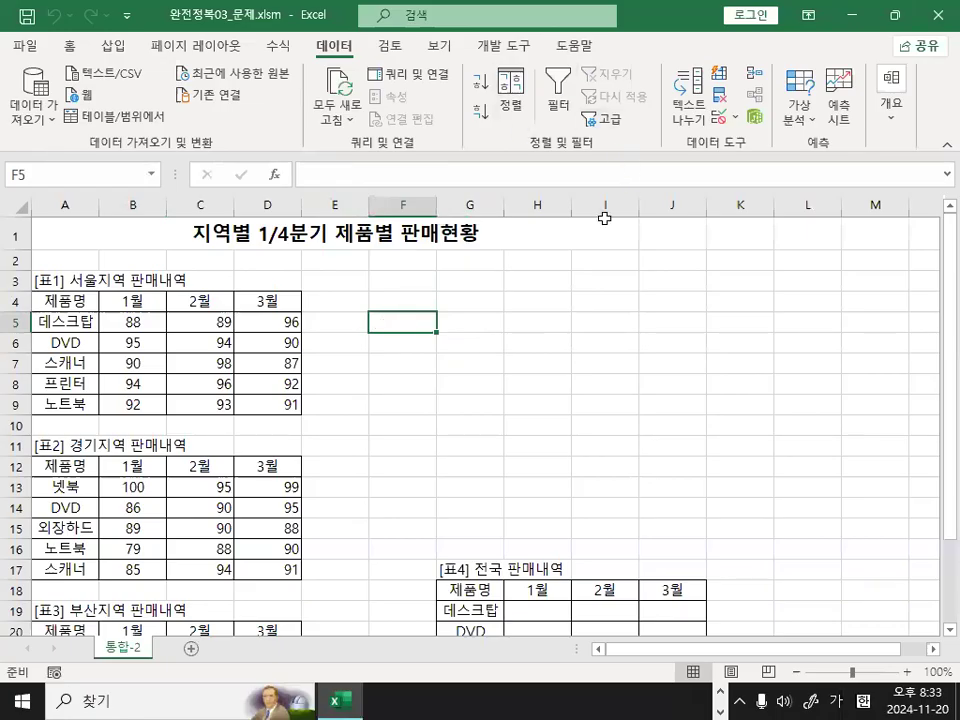
scroll(501, 289, down, 2)
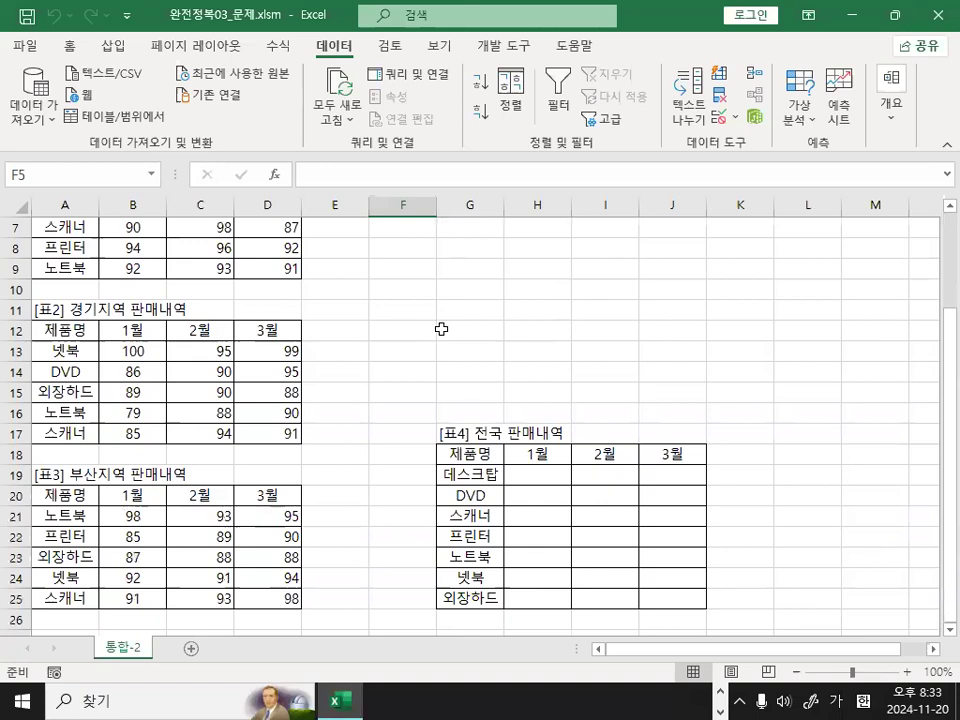
scroll(474, 395, down, 1)
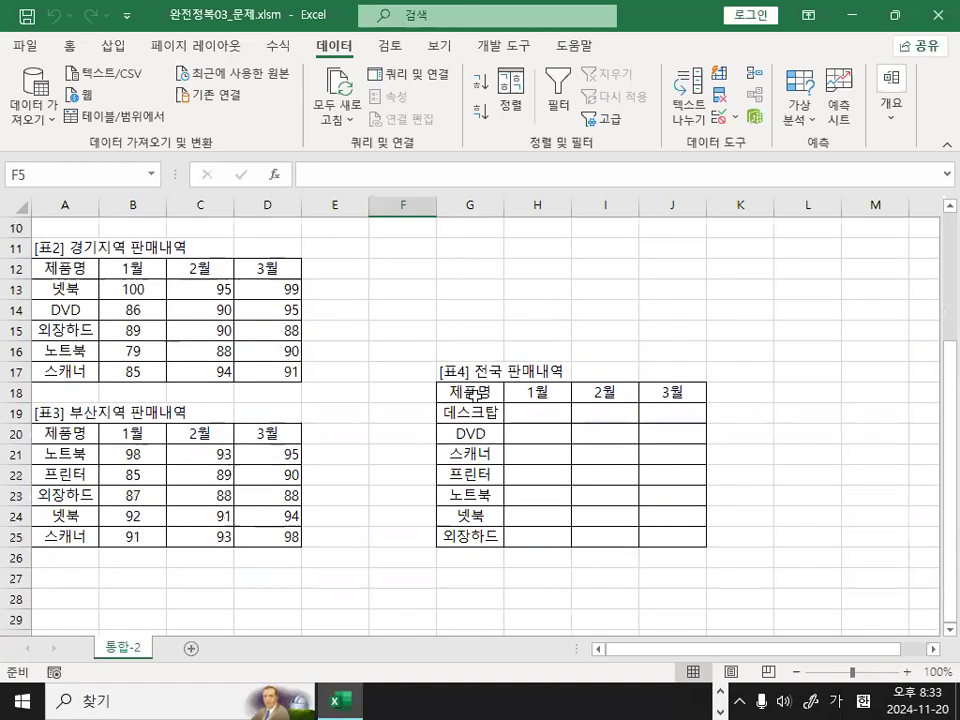
scroll(349, 375, up, 2)
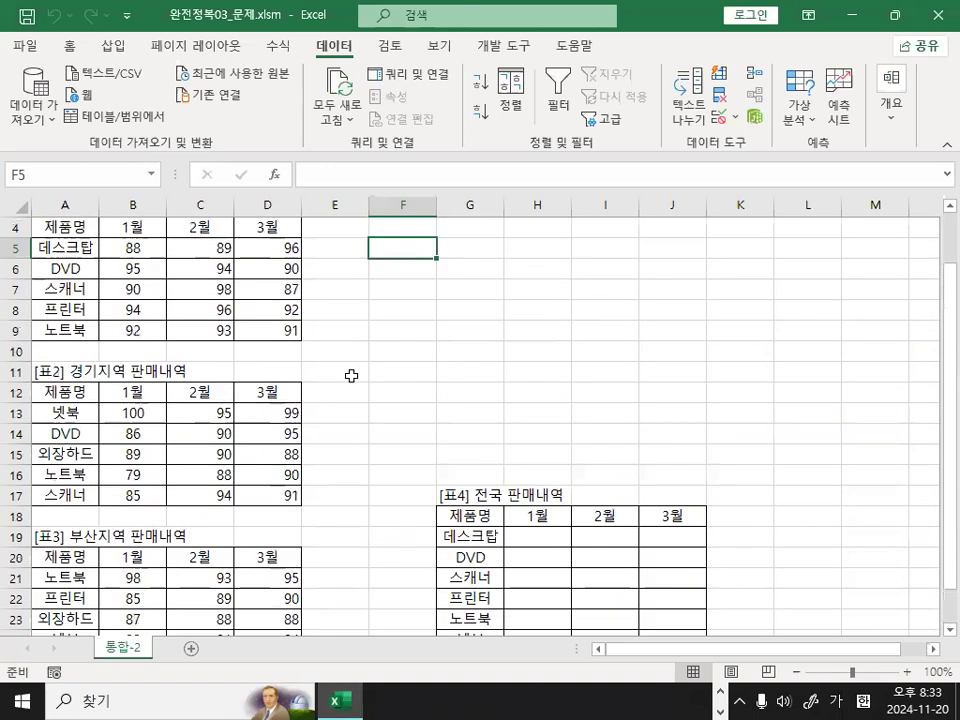
scroll(204, 332, up, 1)
key(ctrl+2)
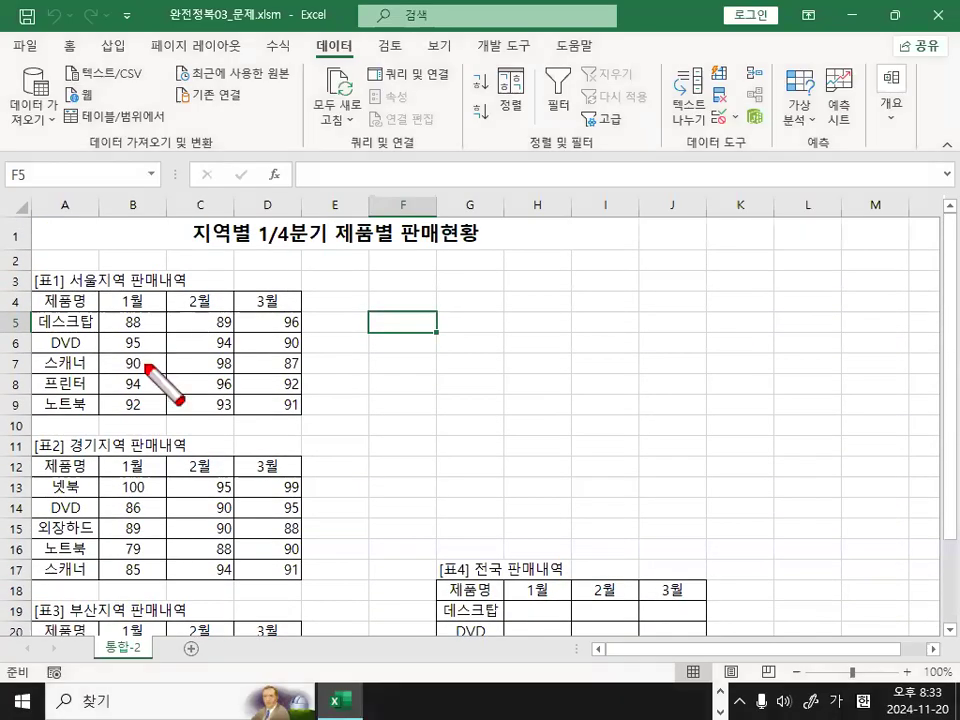
drag(130, 308, 185, 288)
drag(145, 491, 184, 505)
drag(110, 604, 176, 567)
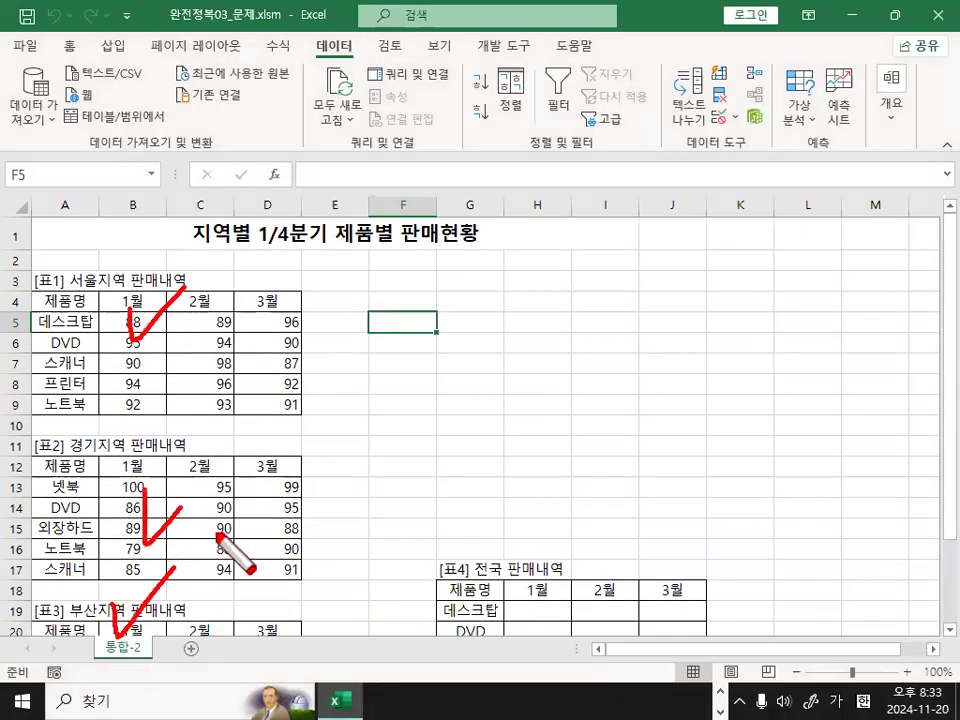
key(Escape)
scroll(223, 497, up, 1)
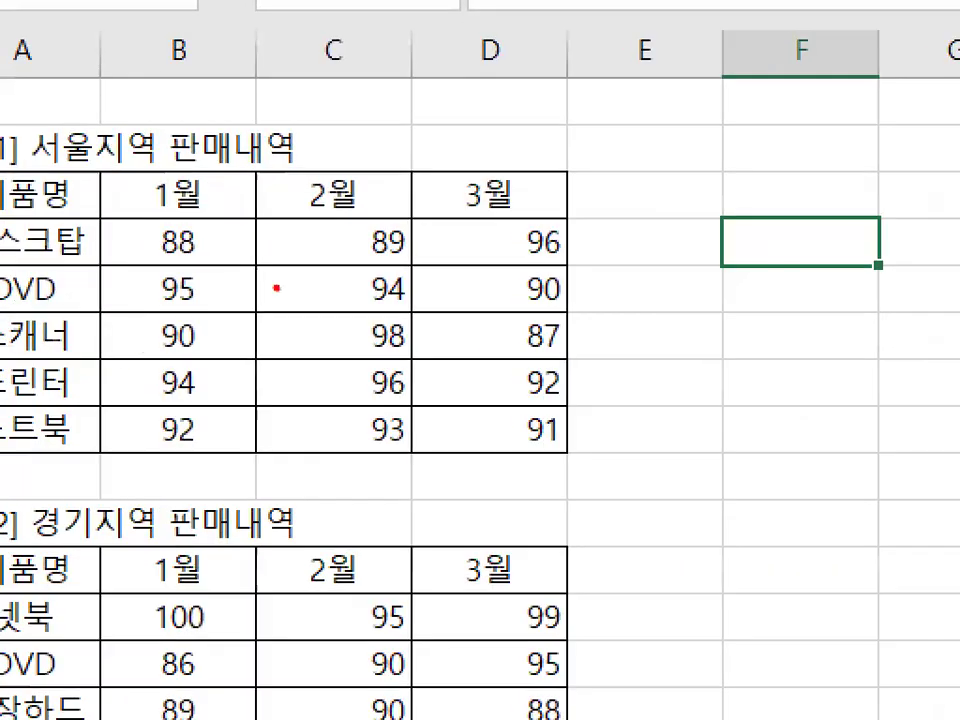
drag(267, 325, 248, 378)
drag(222, 536, 233, 527)
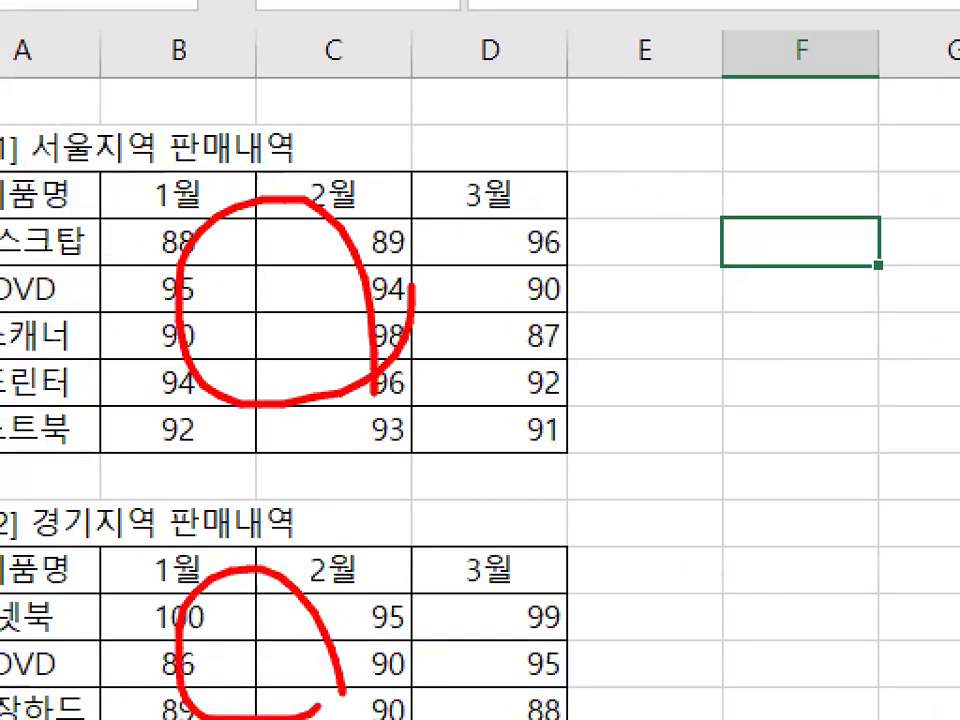
key(Escape)
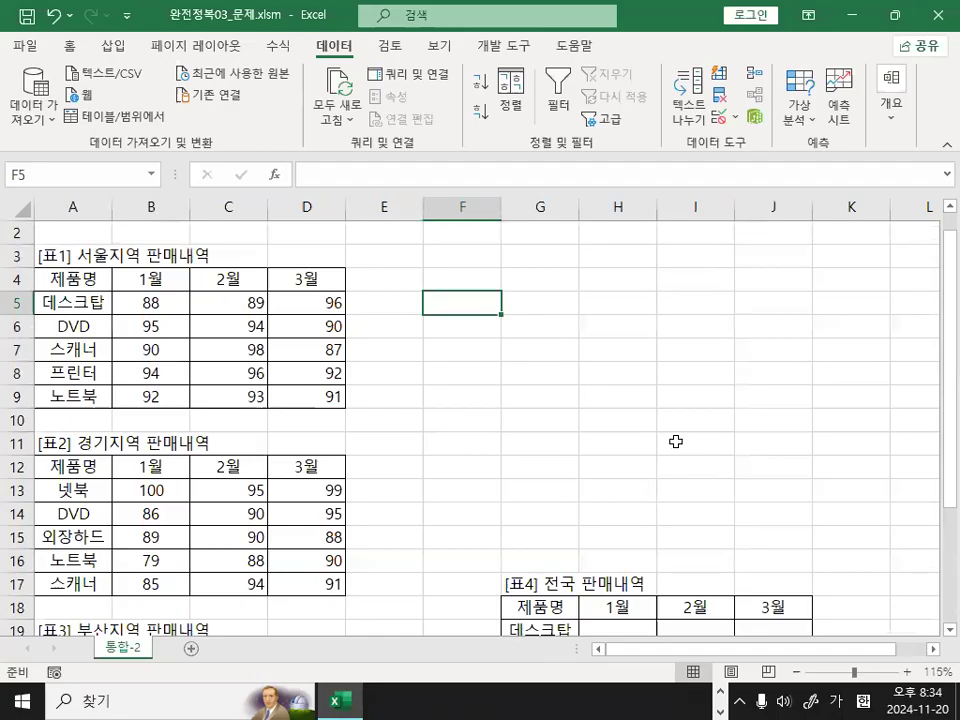
Examine the empty monthly cells H19:J25 of the [표4] 전국 판매내역 table.
scroll(676, 440, down, 3)
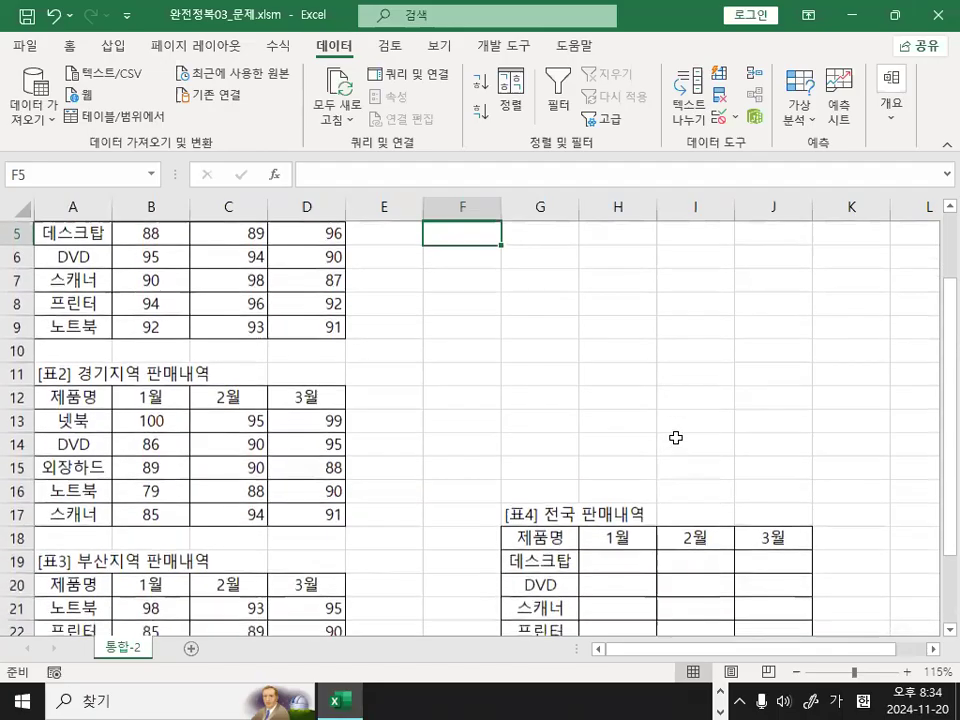
mouse_move(628, 416)
mouse_down()
mouse_move(750, 518)
mouse_move(750, 566)
mouse_up()
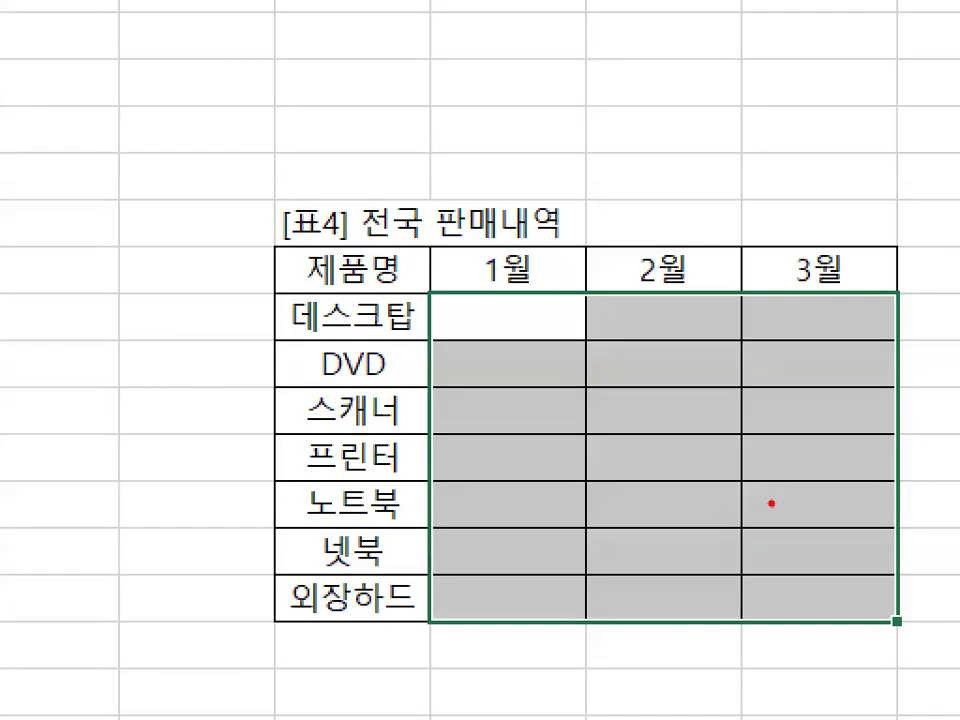
drag(752, 520, 650, 450)
drag(572, 378, 822, 562)
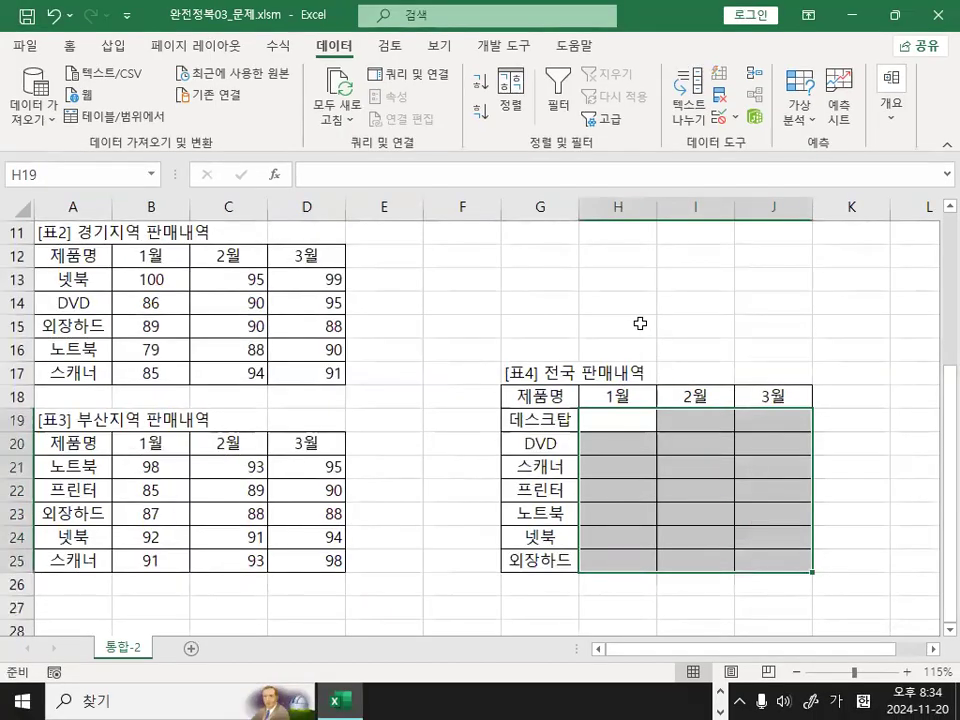
click(548, 127)
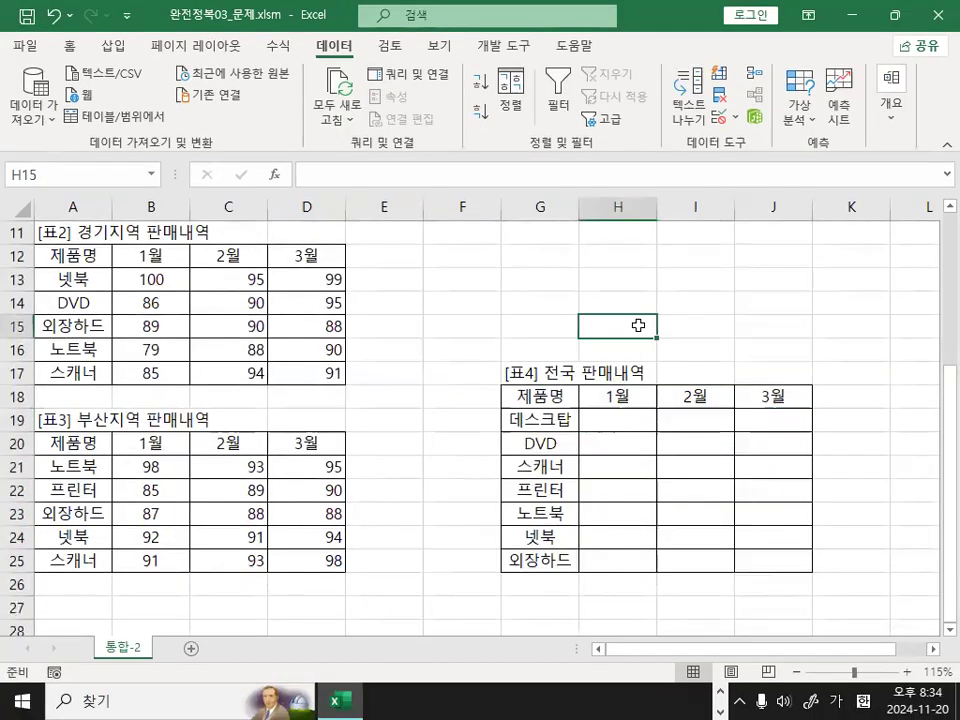
Select the range G18:J25 of the [표4] 전국 판매내역 table, including its month headers and product names.
click(851, 424)
click(932, 649)
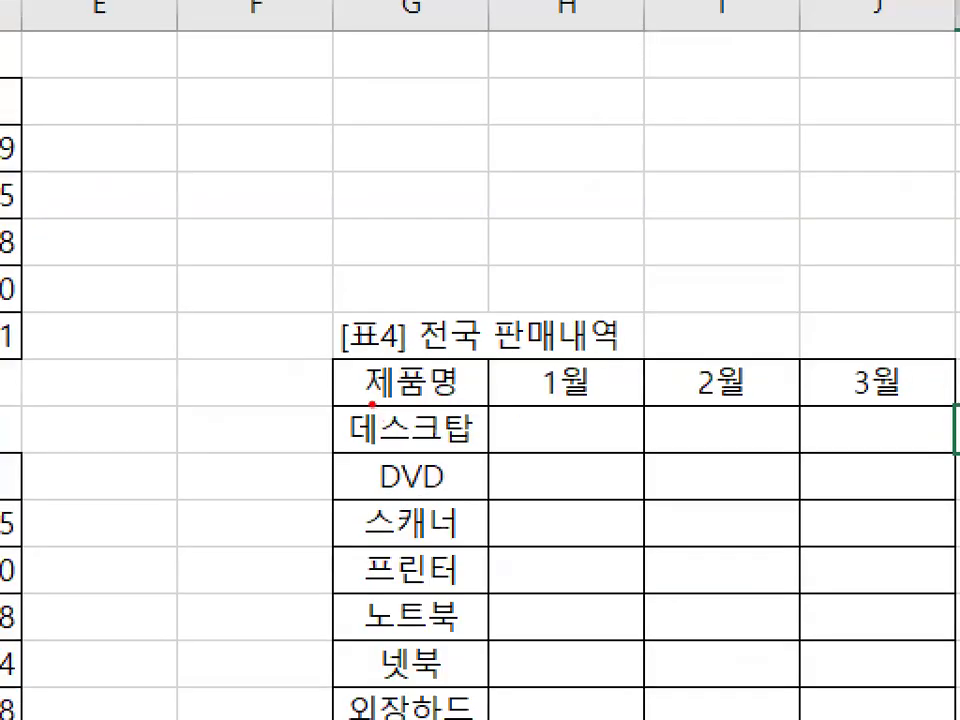
drag(372, 405, 918, 401)
mouse_move(415, 688)
mouse_down()
mouse_move(362, 708)
mouse_move(400, 402)
mouse_move(470, 690)
mouse_up()
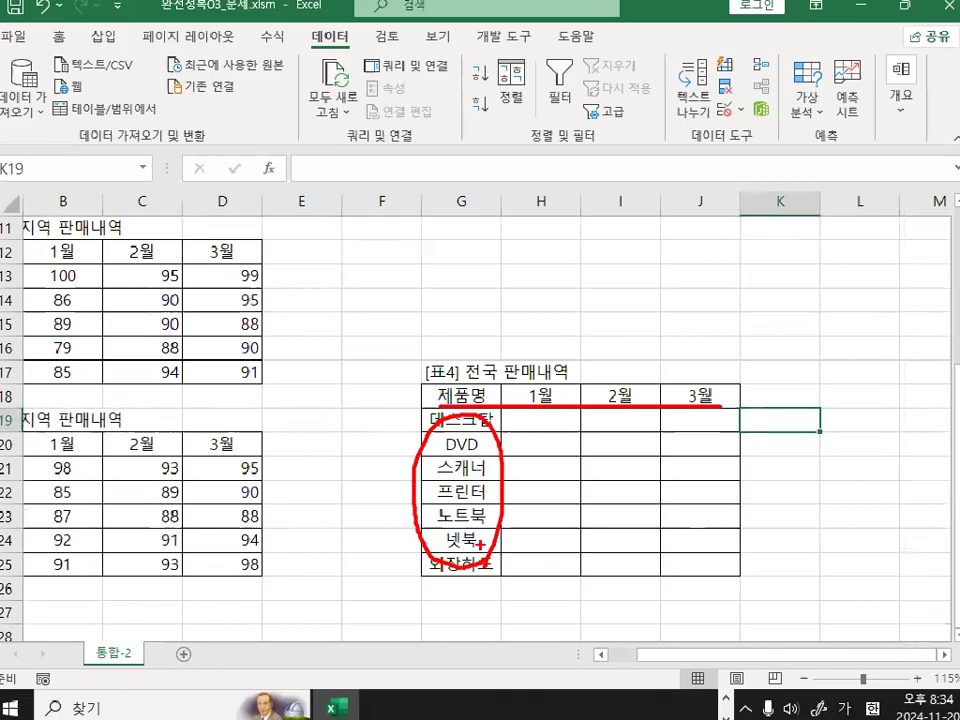
mouse_move(455, 389)
mouse_down()
mouse_move(681, 573)
mouse_move(704, 562)
mouse_up()
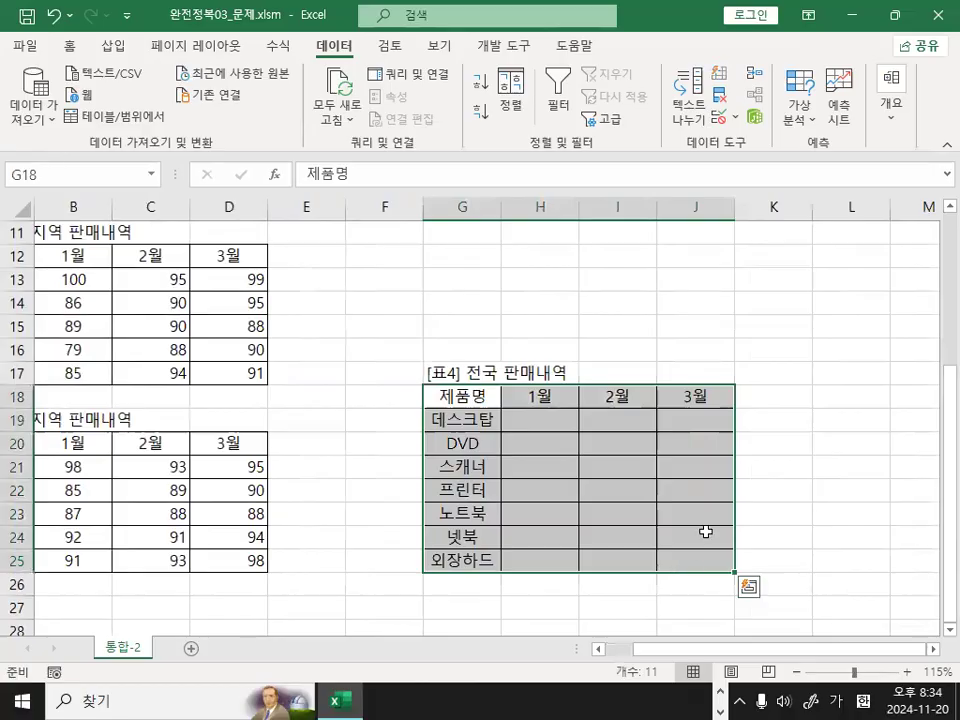
mouse_move(618, 459)
mouse_down()
mouse_move(618, 487)
mouse_move(640, 482)
mouse_move(648, 493)
mouse_up()
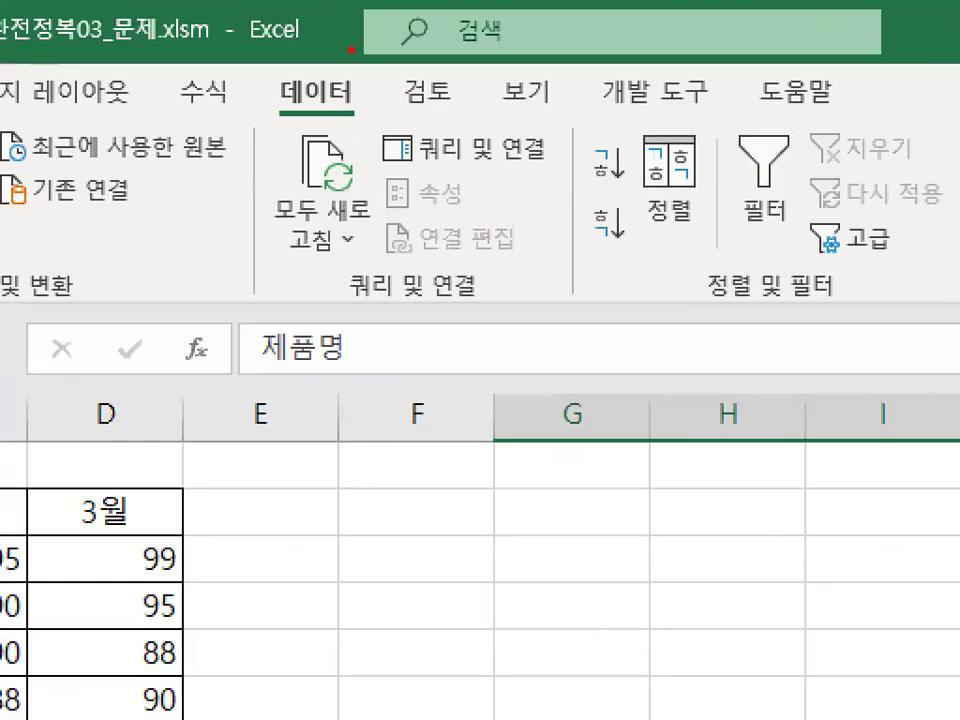
Restore the workbook window to a movable size and widen it until the data tools show their full names.
mouse_move(352, 40)
mouse_down()
mouse_move(329, 58)
mouse_move(343, 32)
mouse_move(350, 45)
mouse_up()
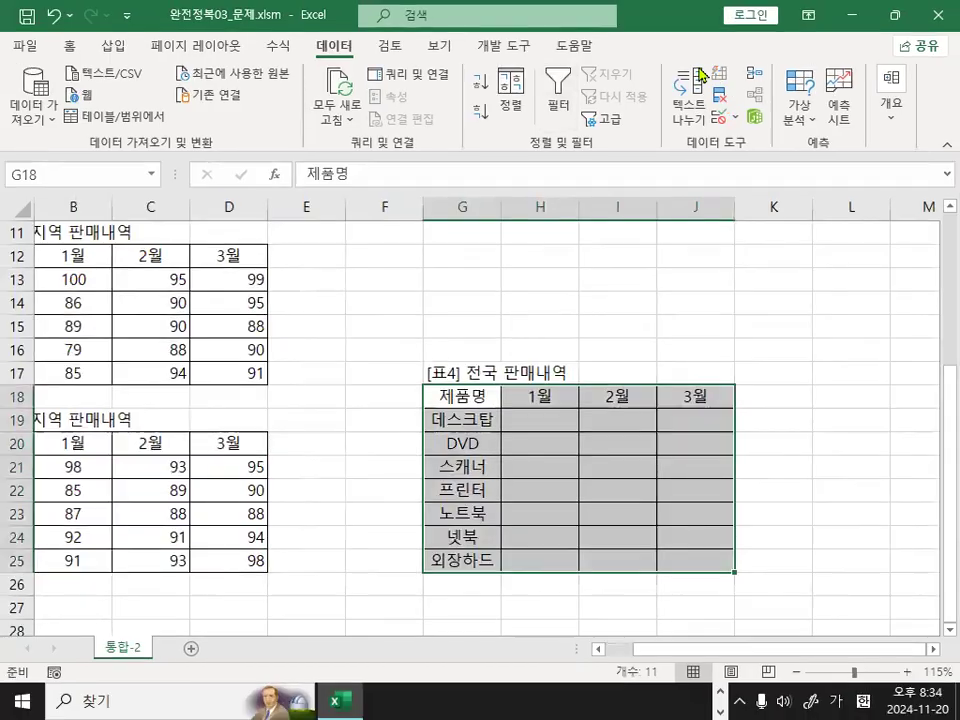
drag(672, 23, 490, 126)
mouse_move(573, 256)
mouse_down()
mouse_move(507, 263)
mouse_move(573, 256)
mouse_up()
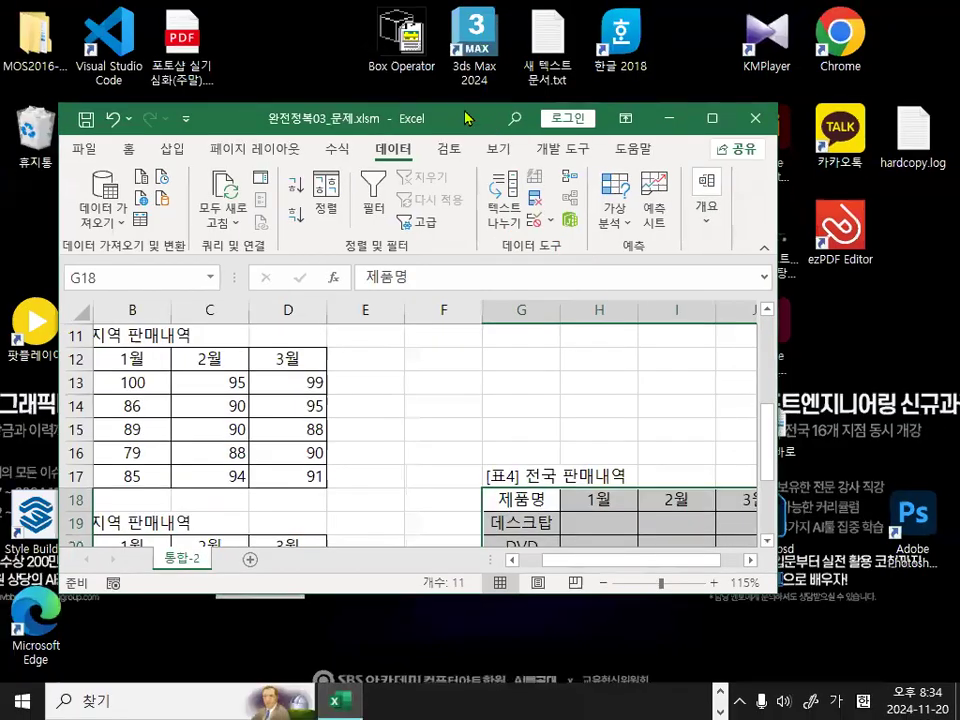
drag(465, 118, 420, 100)
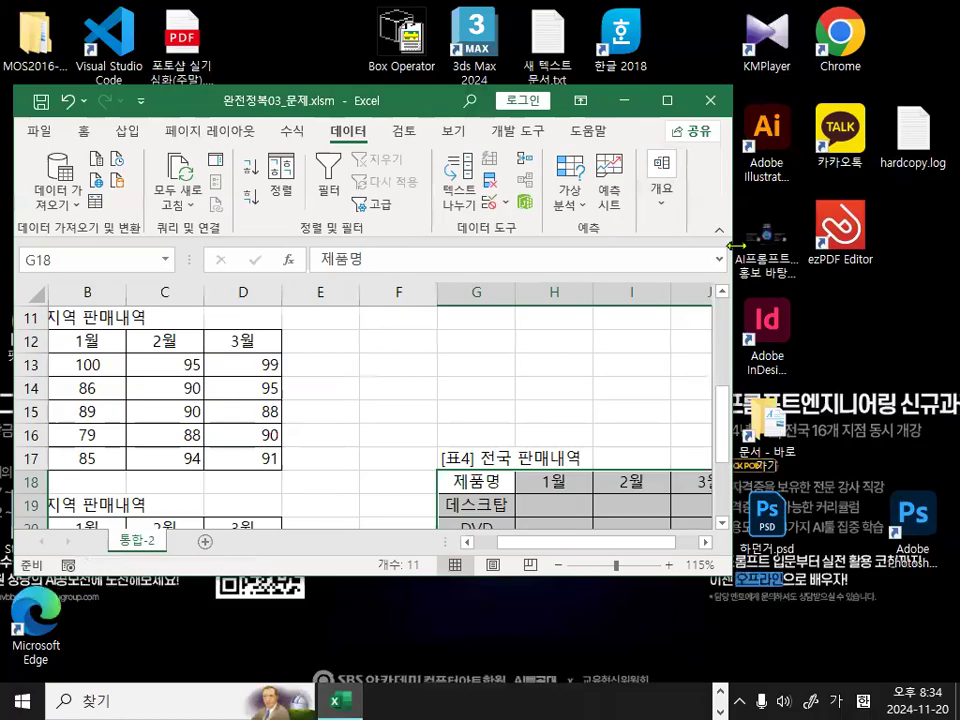
drag(736, 245, 955, 245)
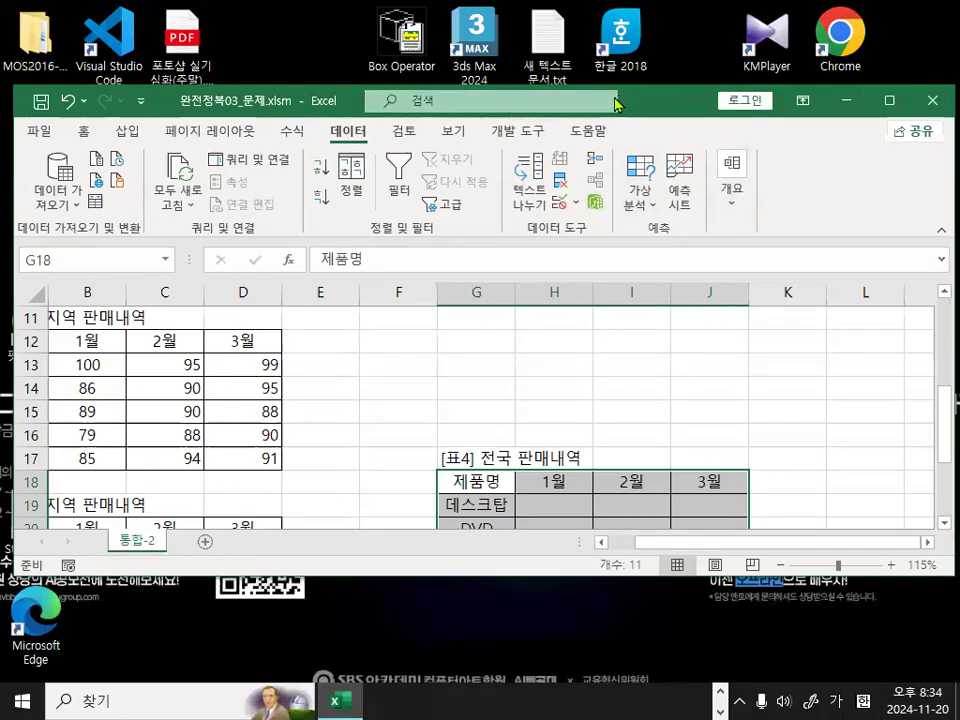
drag(615, 103, 415, 128)
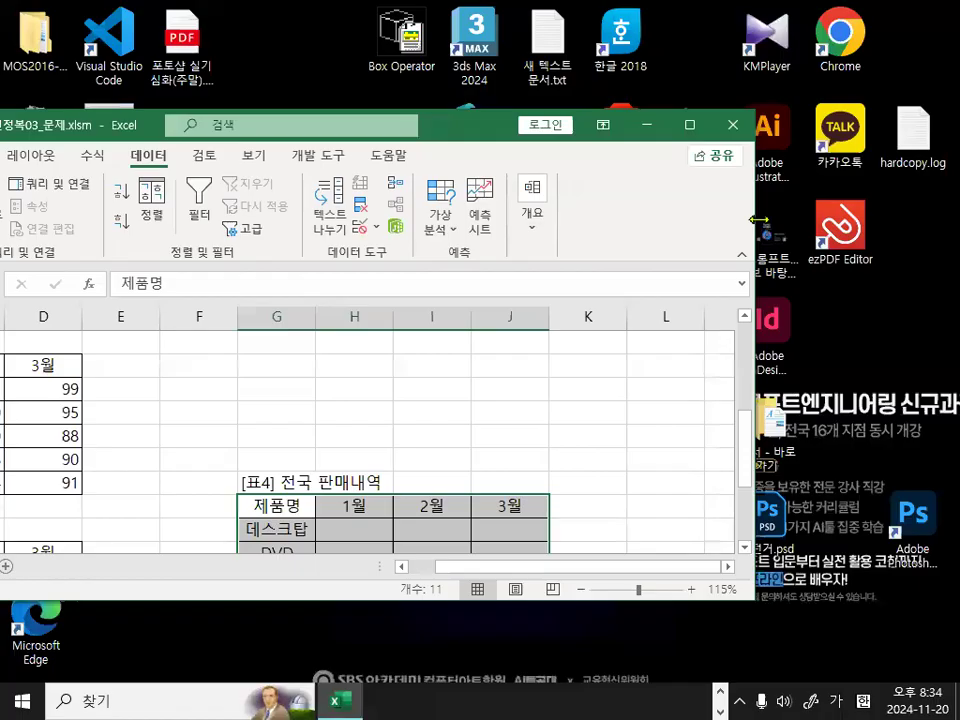
drag(758, 219, 957, 215)
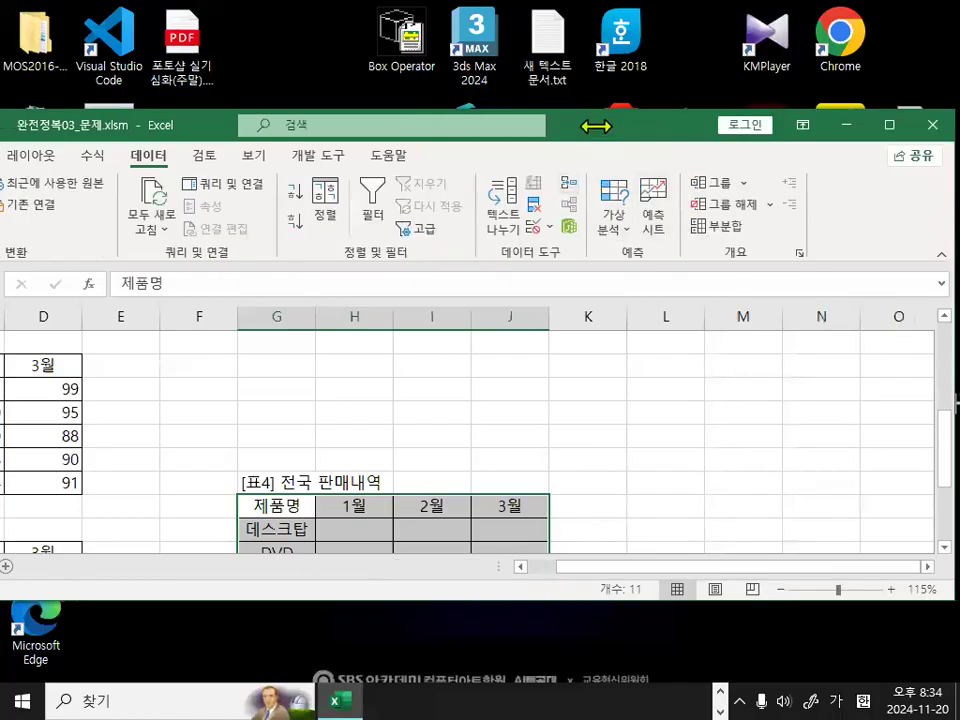
drag(596, 125, 396, 153)
drag(759, 212, 931, 212)
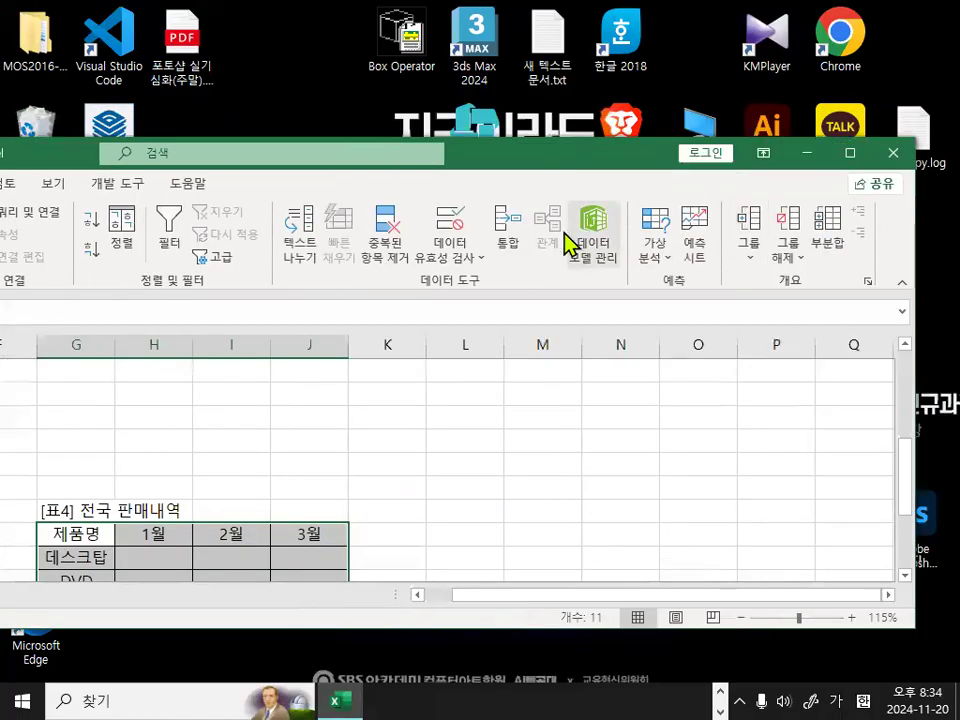
Start the Consolidate (통합) command for the selected range and set its function to 평균.
key(ctrl+1)
click(502, 241)
mouse_move(588, 250)
mouse_down()
mouse_move(529, 282)
mouse_move(532, 181)
mouse_up()
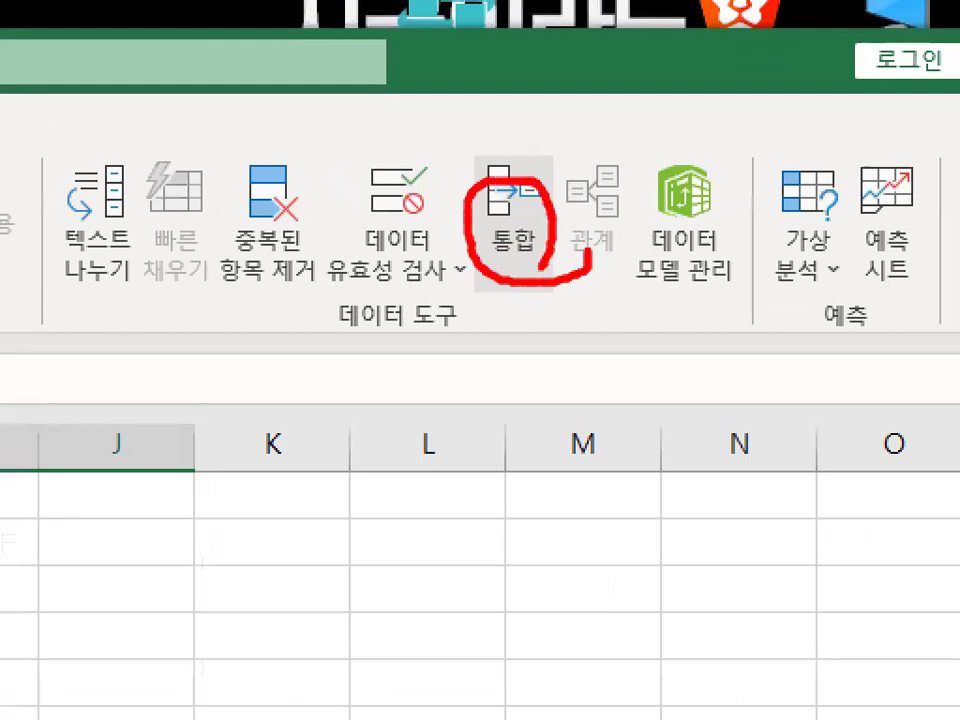
key(Escape)
click(511, 217)
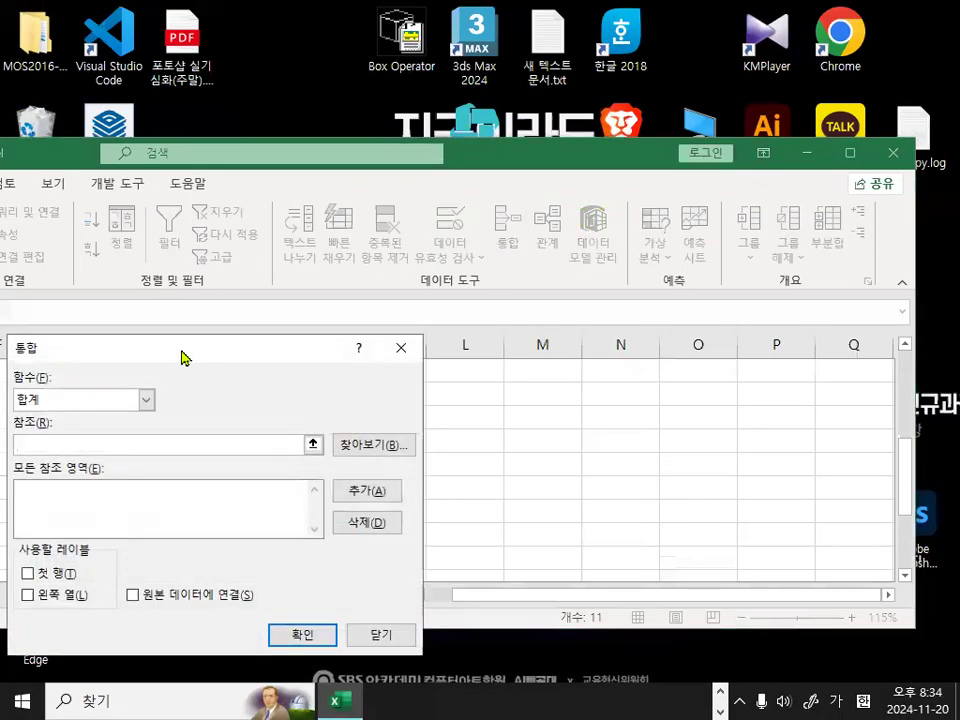
drag(183, 357, 481, 302)
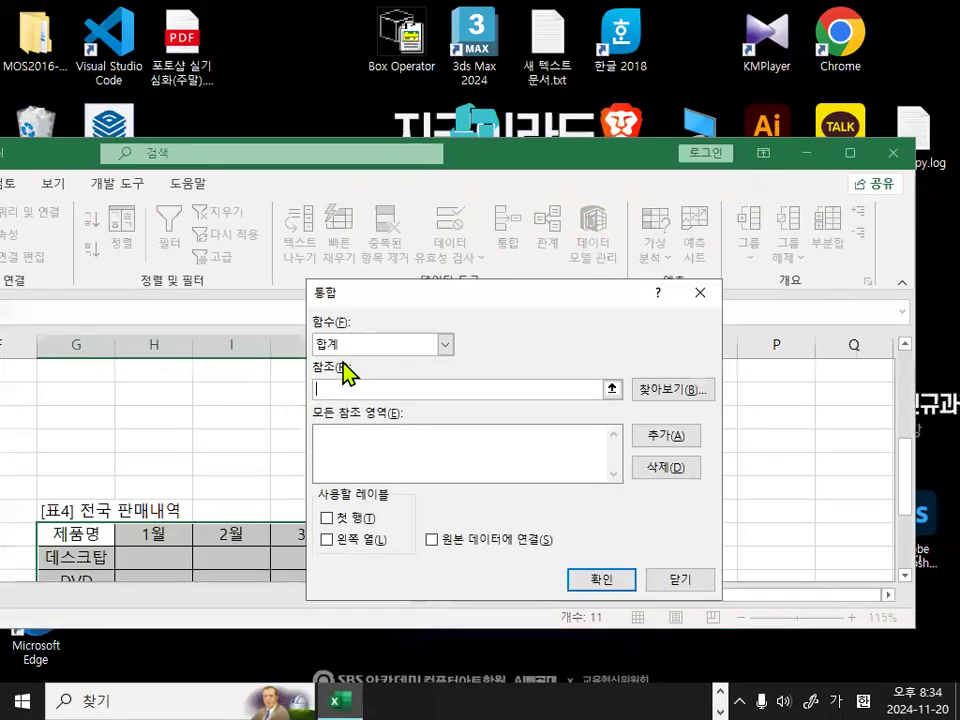
click(341, 345)
click(340, 391)
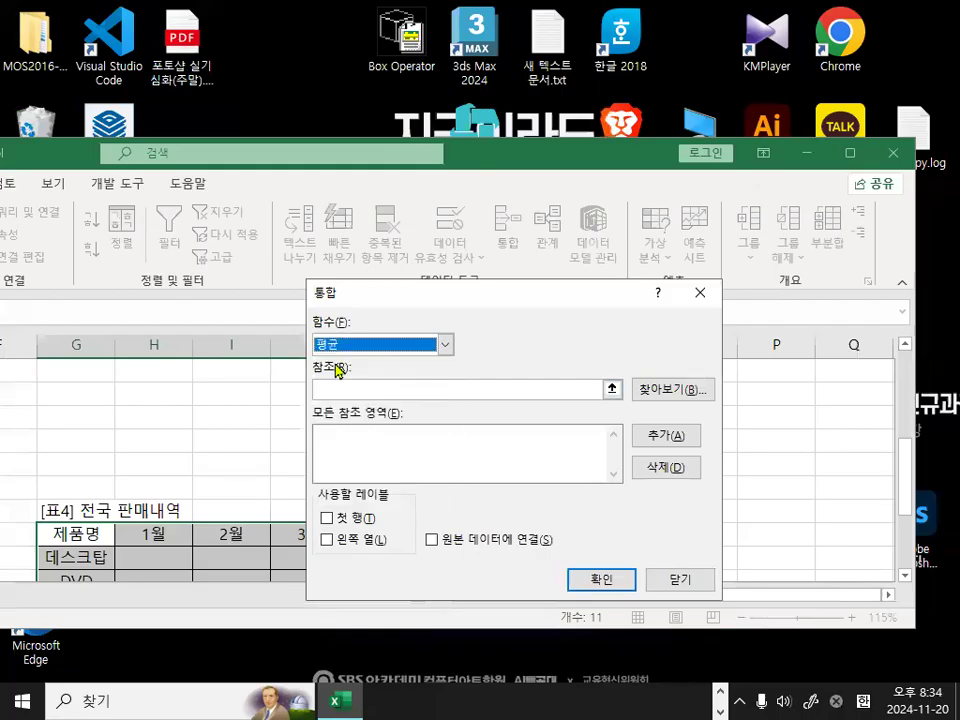
key(ctrl+1)
click(332, 347)
mouse_move(364, 347)
mouse_down()
mouse_move(292, 367)
mouse_move(374, 365)
mouse_up()
key(Escape)
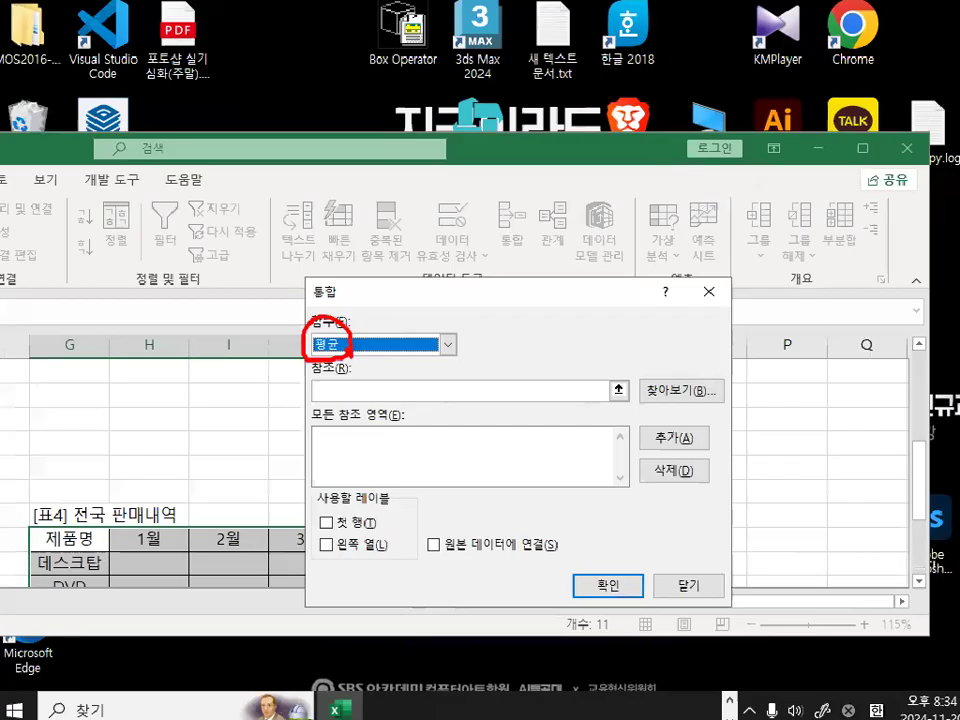
Add the 서울 regional sales table, A4:D9 including headers, to the consolidation's reference ranges.
click(401, 390)
key(ctrl+1)
click(332, 393)
drag(311, 382, 353, 353)
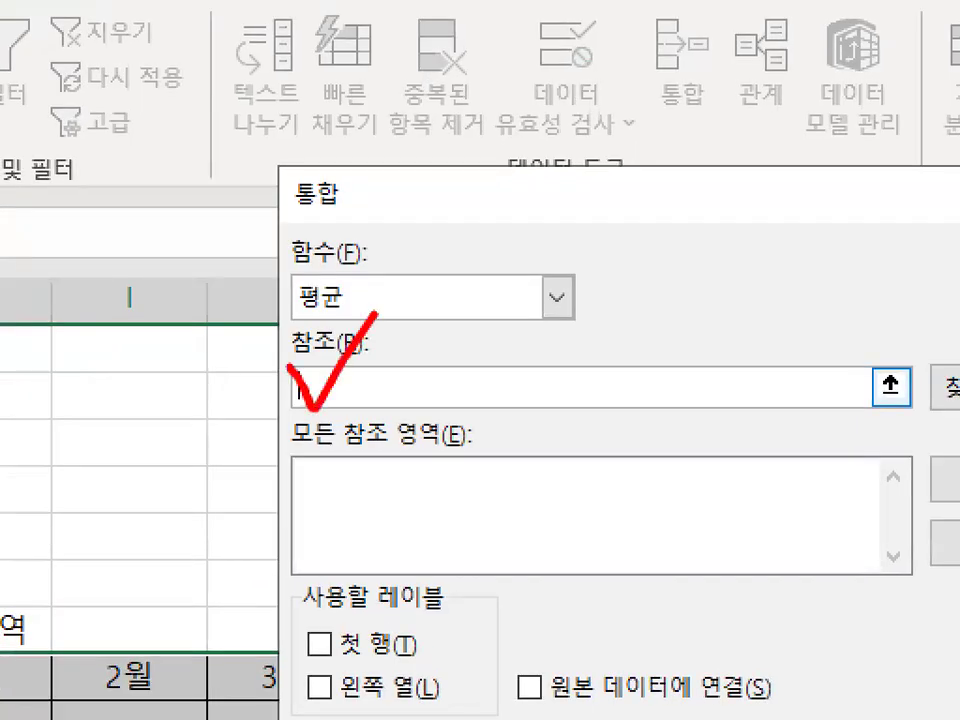
key(Escape)
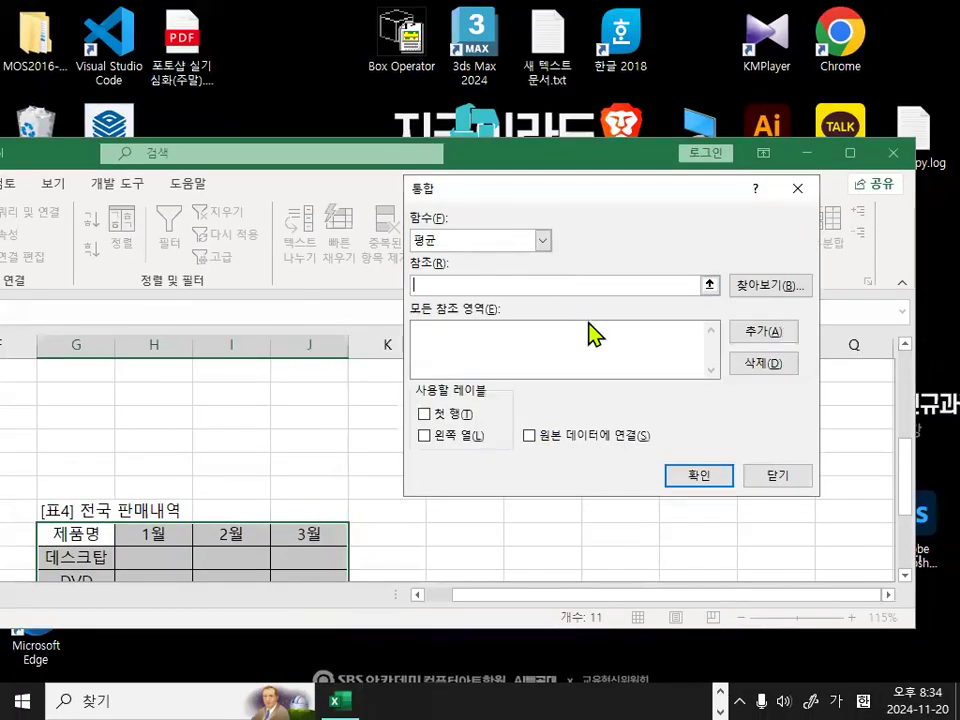
drag(750, 594, 398, 628)
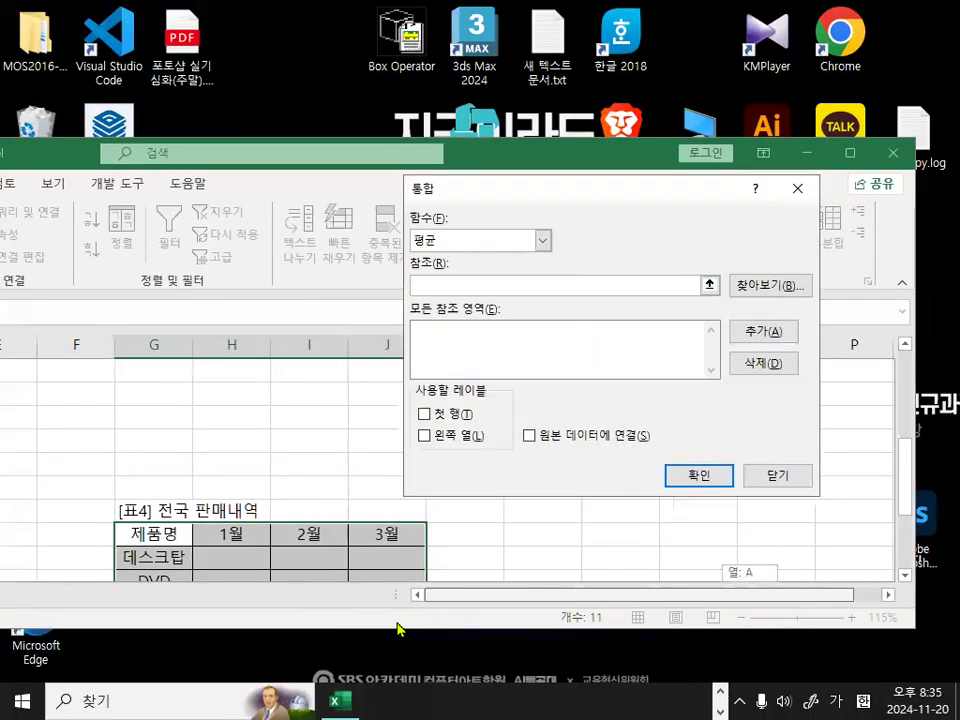
click(538, 160)
drag(543, 160, 875, 48)
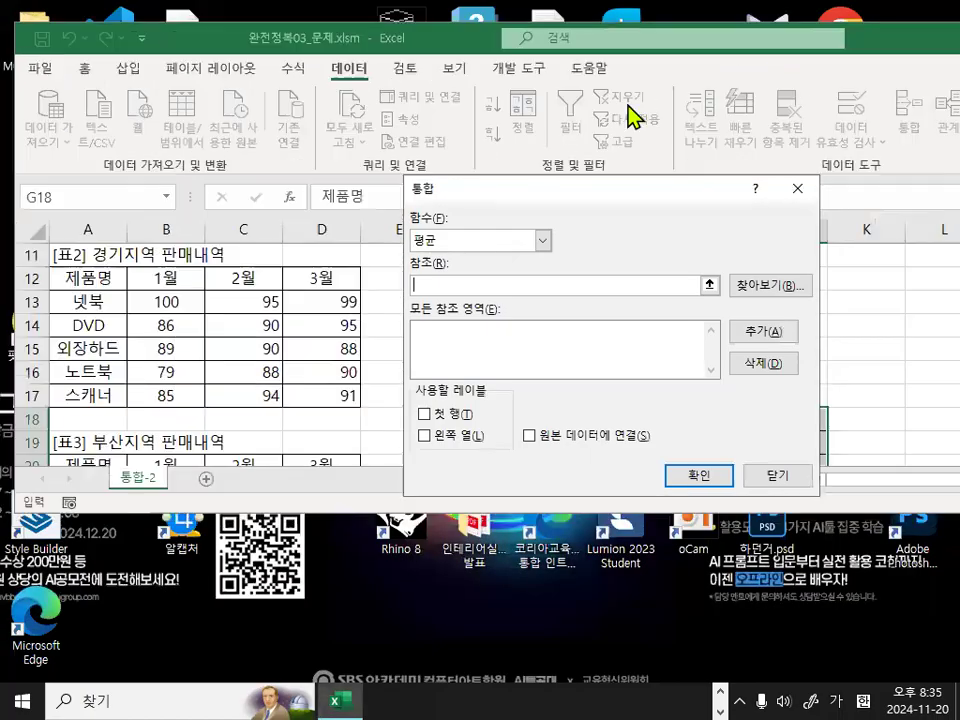
scroll(251, 332, up, 4)
drag(232, 515, 246, 646)
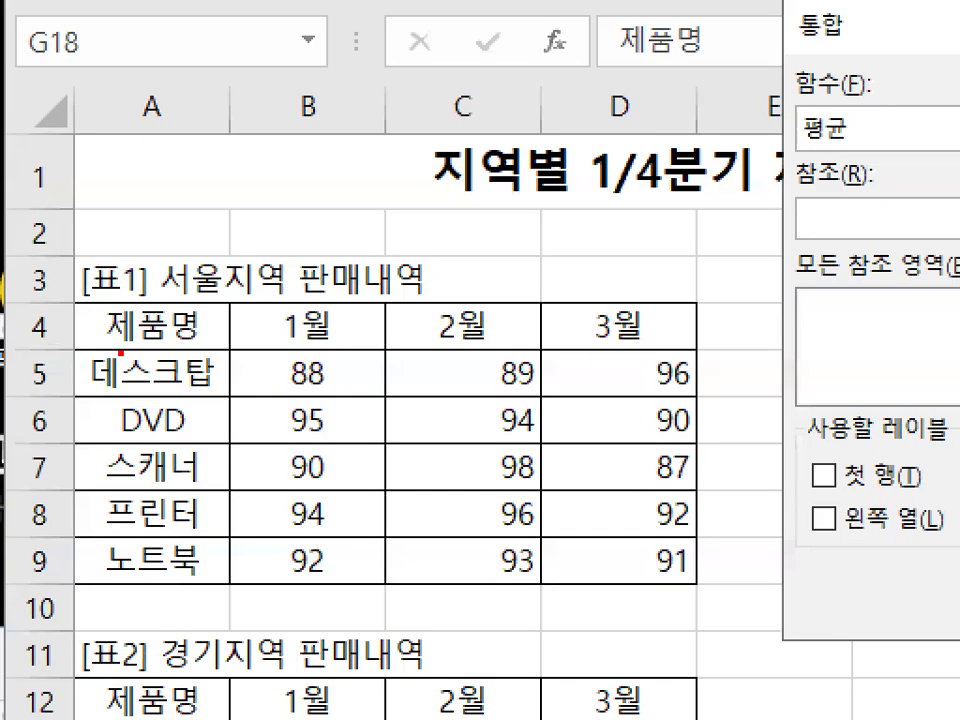
mouse_move(191, 332)
mouse_down()
mouse_move(136, 346)
mouse_move(169, 298)
mouse_move(403, 422)
mouse_move(609, 556)
mouse_up()
drag(317, 453, 317, 453)
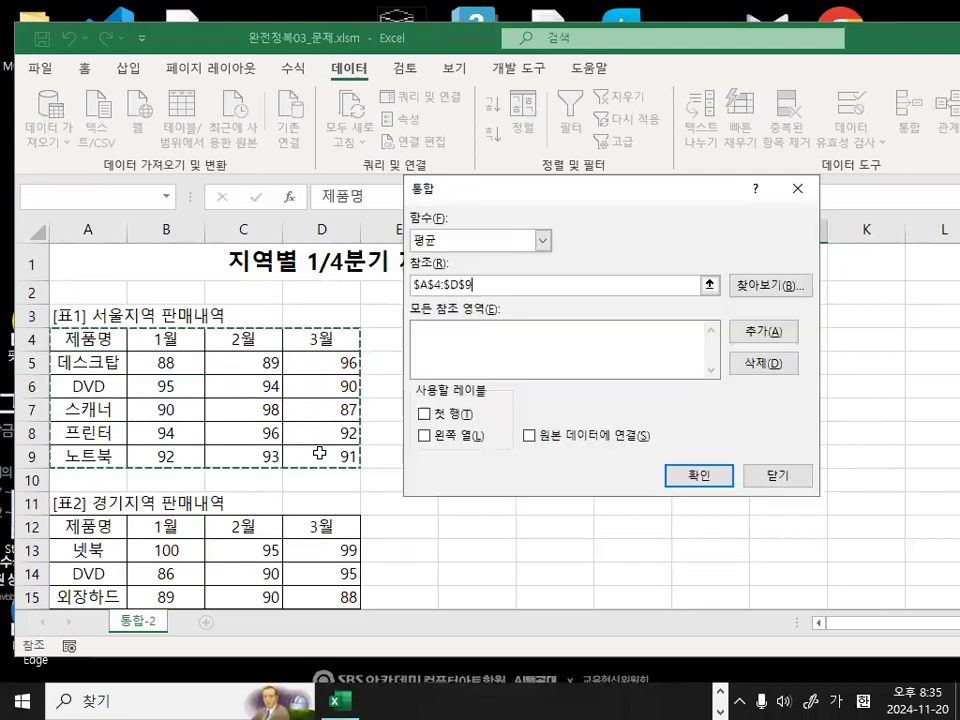
click(781, 342)
drag(530, 309, 513, 331)
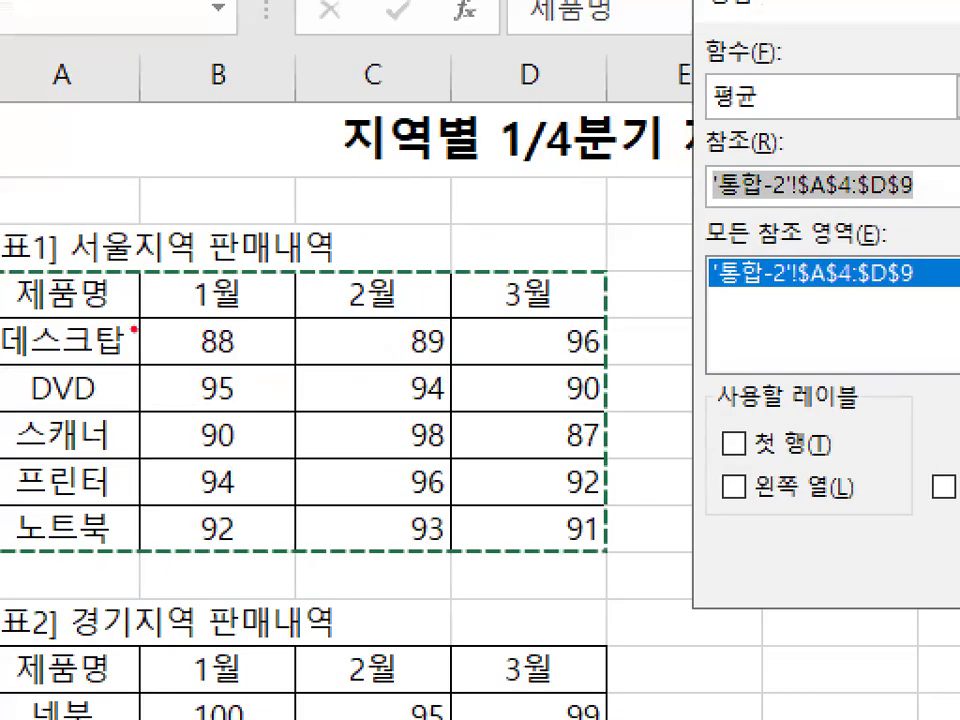
mouse_move(152, 323)
mouse_down()
mouse_move(152, 535)
mouse_move(561, 546)
mouse_move(536, 328)
mouse_move(171, 321)
mouse_up()
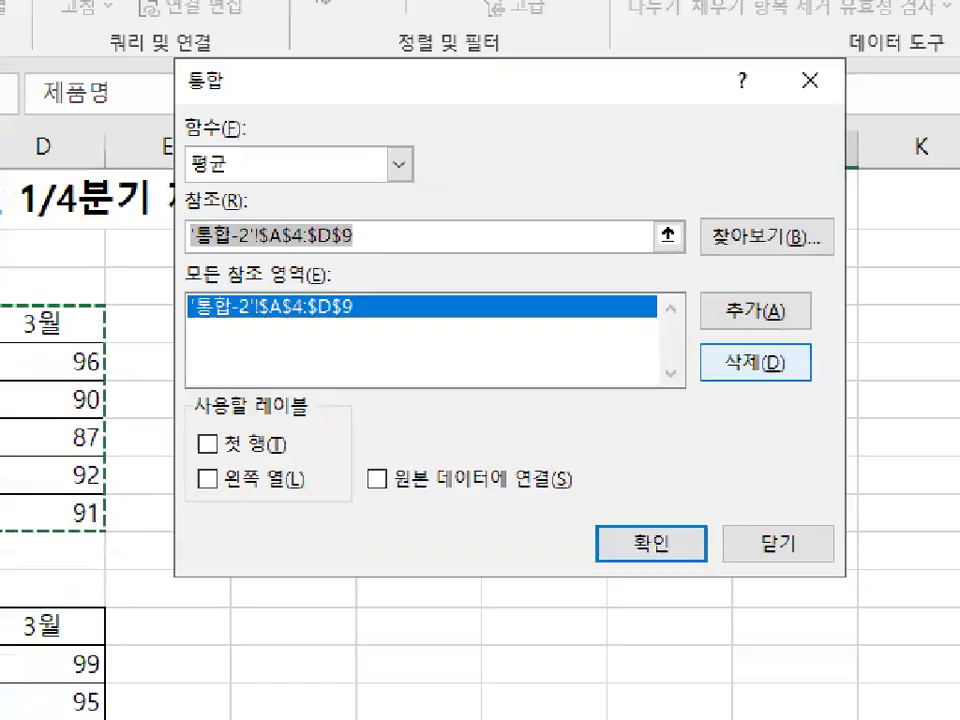
mouse_move(745, 365)
mouse_down()
mouse_move(793, 362)
mouse_move(799, 379)
mouse_up()
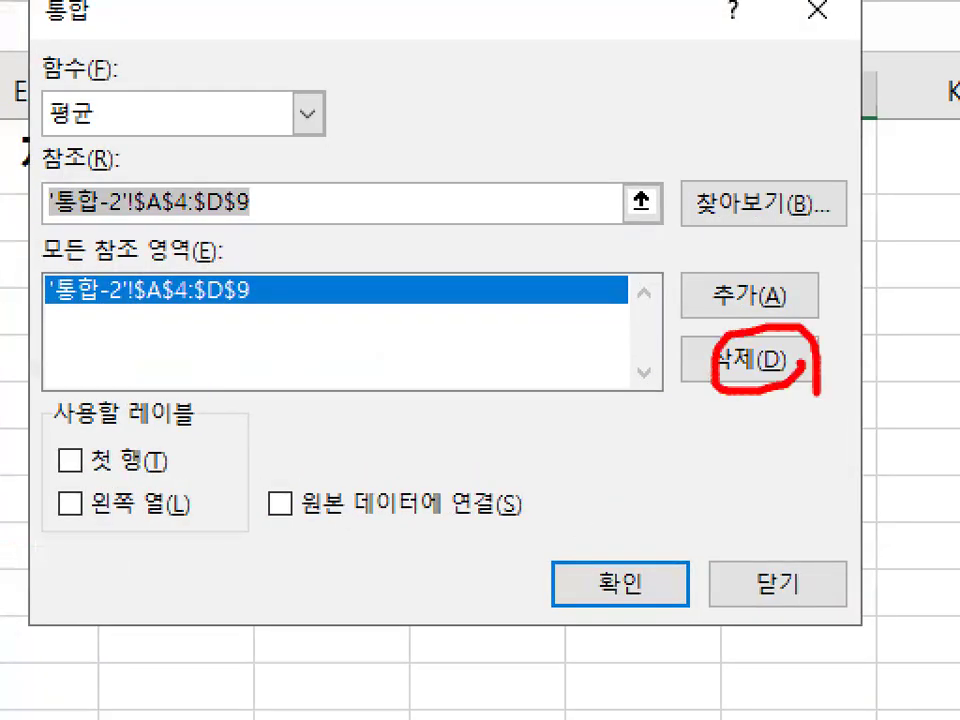
drag(291, 251, 232, 333)
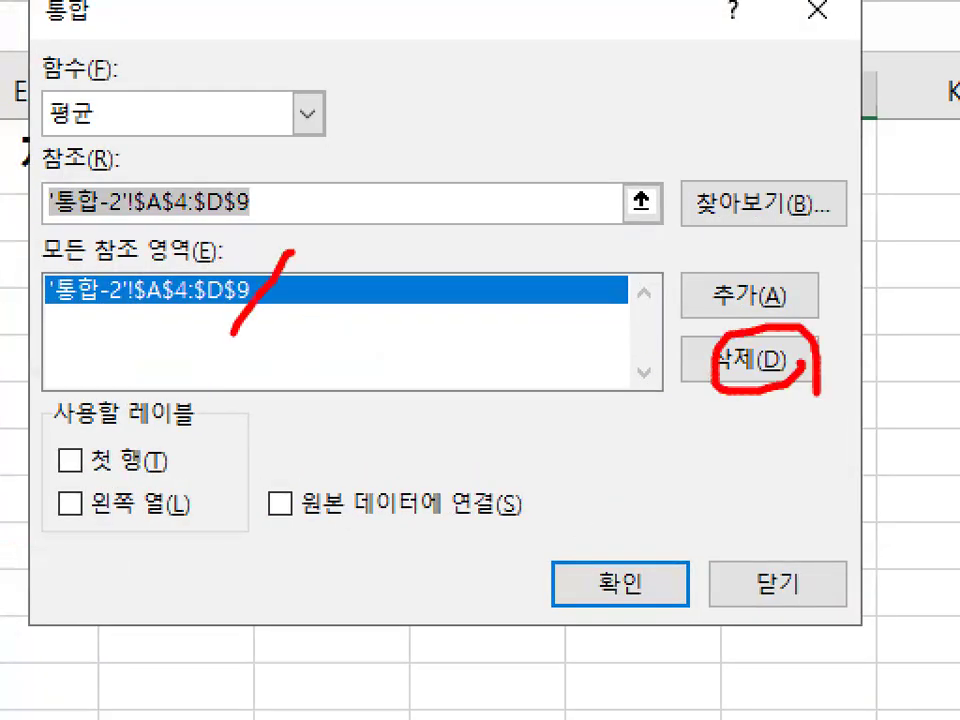
drag(821, 321, 911, 253)
click(947, 158)
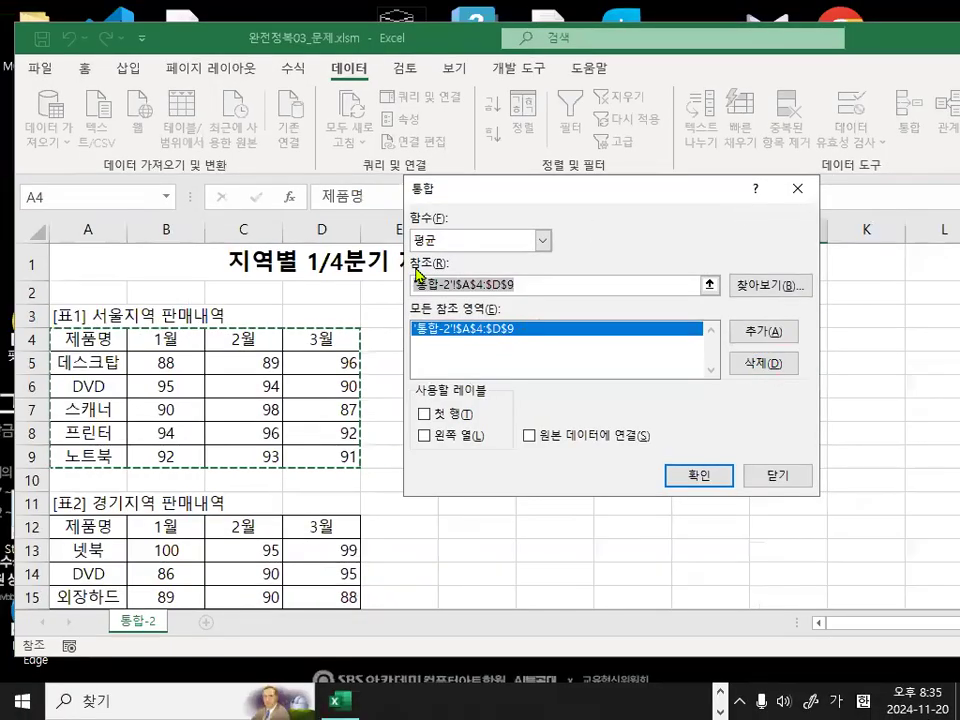
Add the 경기 table A12:D17 and the 부산 table A20:D25 to the consolidation's reference ranges.
scroll(106, 409, down, 3)
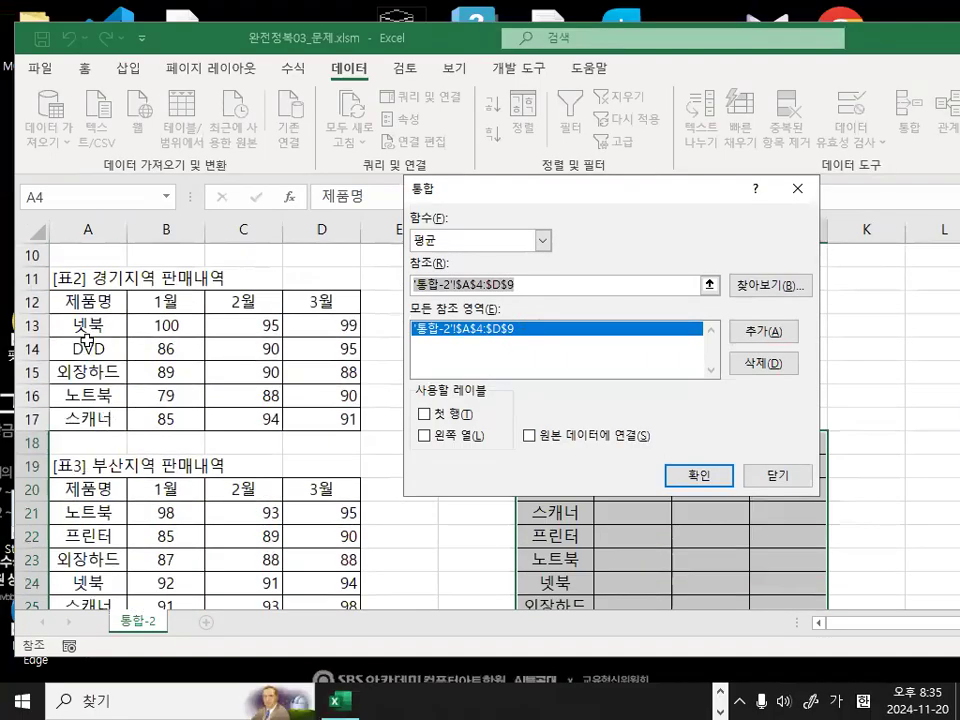
drag(65, 301, 338, 426)
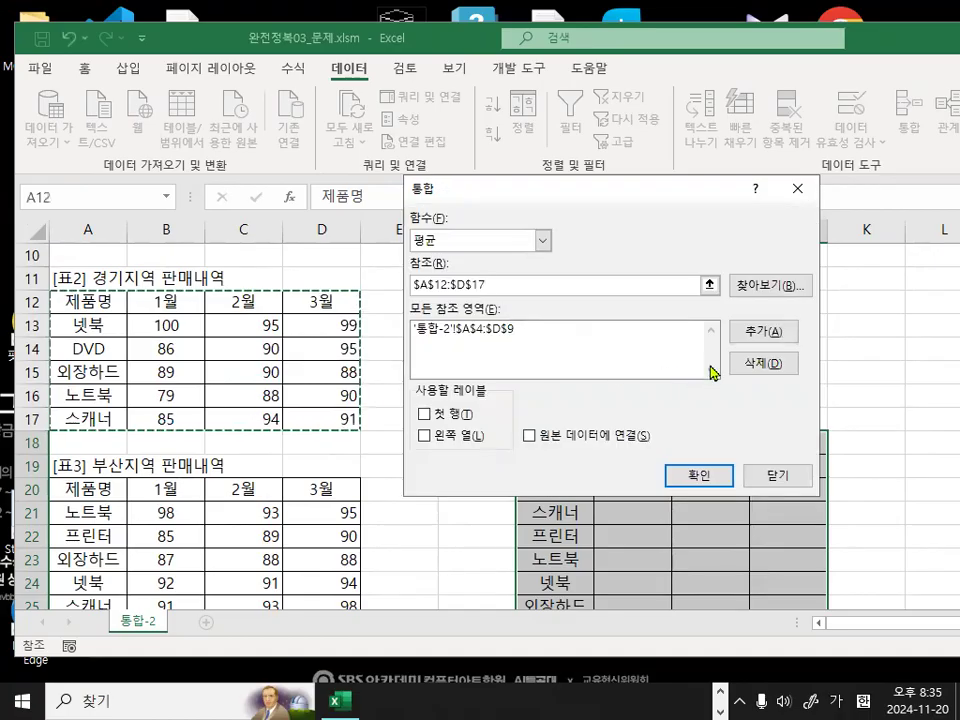
click(764, 331)
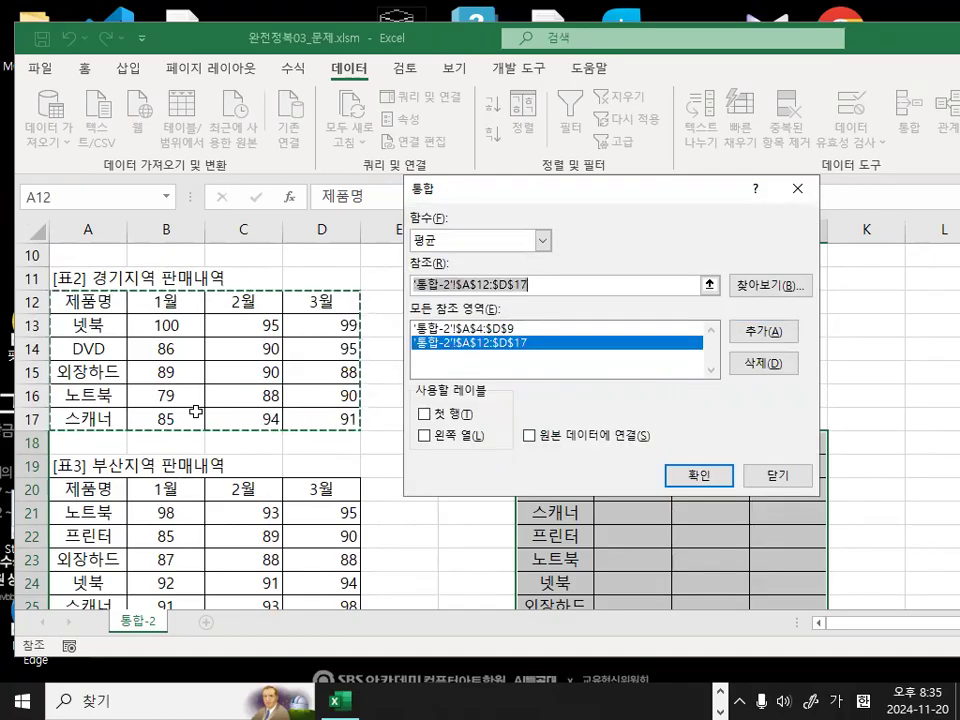
scroll(195, 411, down, 2)
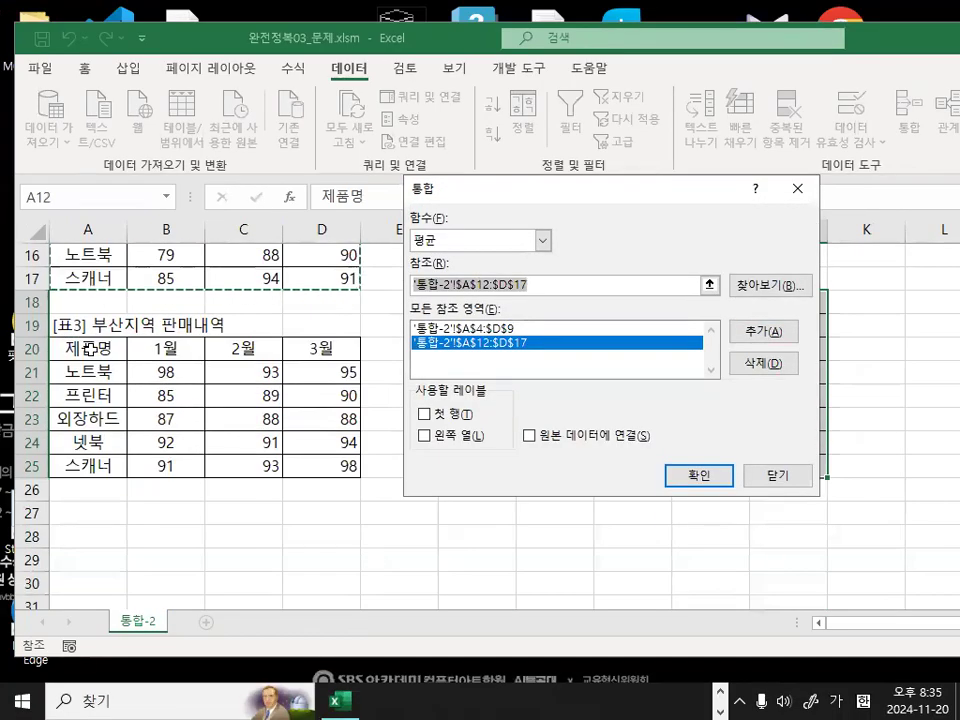
drag(89, 348, 328, 465)
click(763, 331)
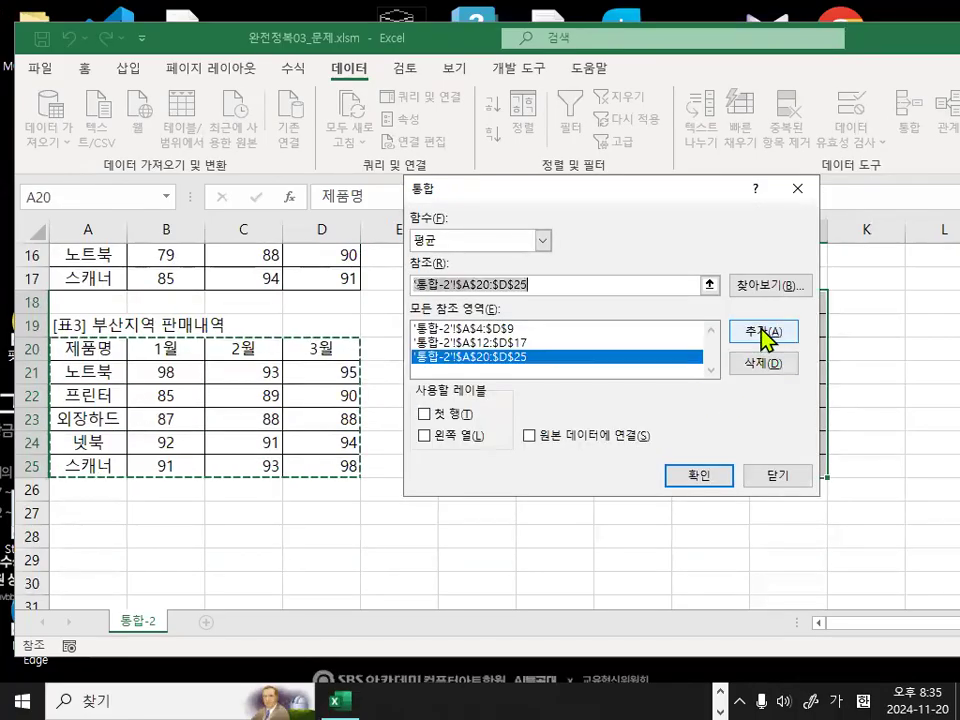
Use both the first row (첫 행) and the left column (왼쪽 열) as labels for the consolidation.
click(422, 415)
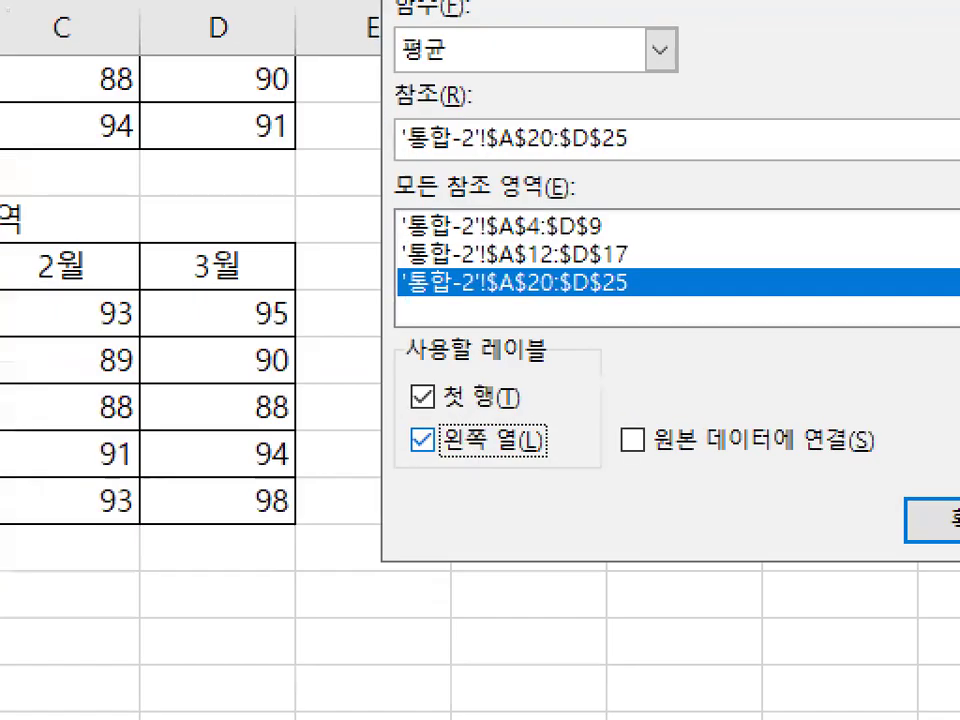
mouse_move(457, 445)
mouse_down()
mouse_move(392, 398)
mouse_move(443, 396)
mouse_up()
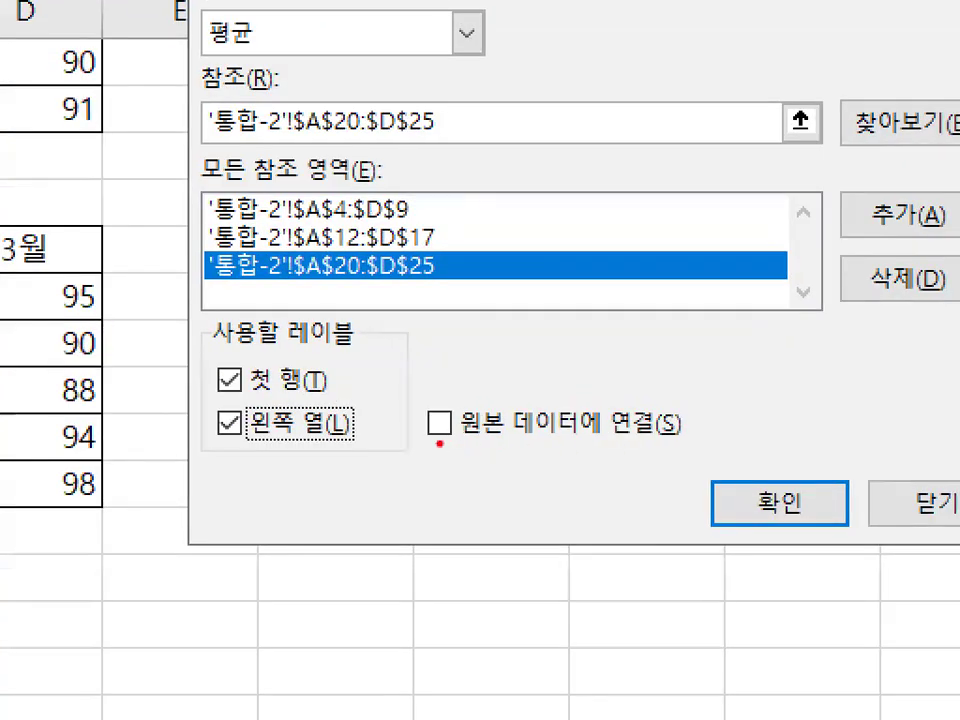
drag(440, 443, 686, 437)
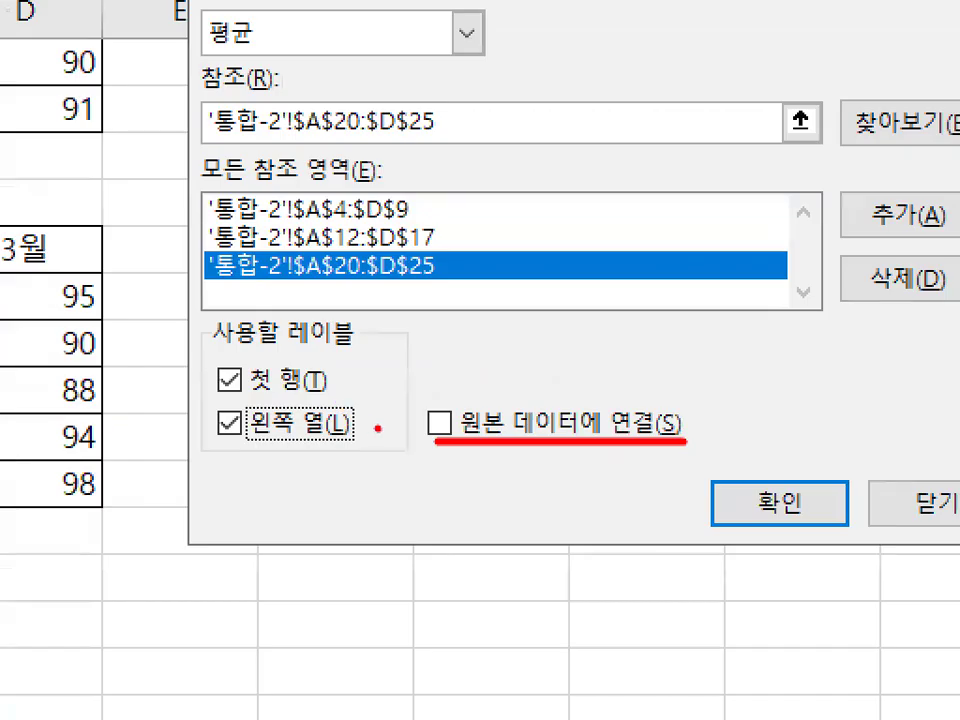
mouse_move(436, 446)
mouse_down()
mouse_move(420, 406)
mouse_move(468, 440)
mouse_up()
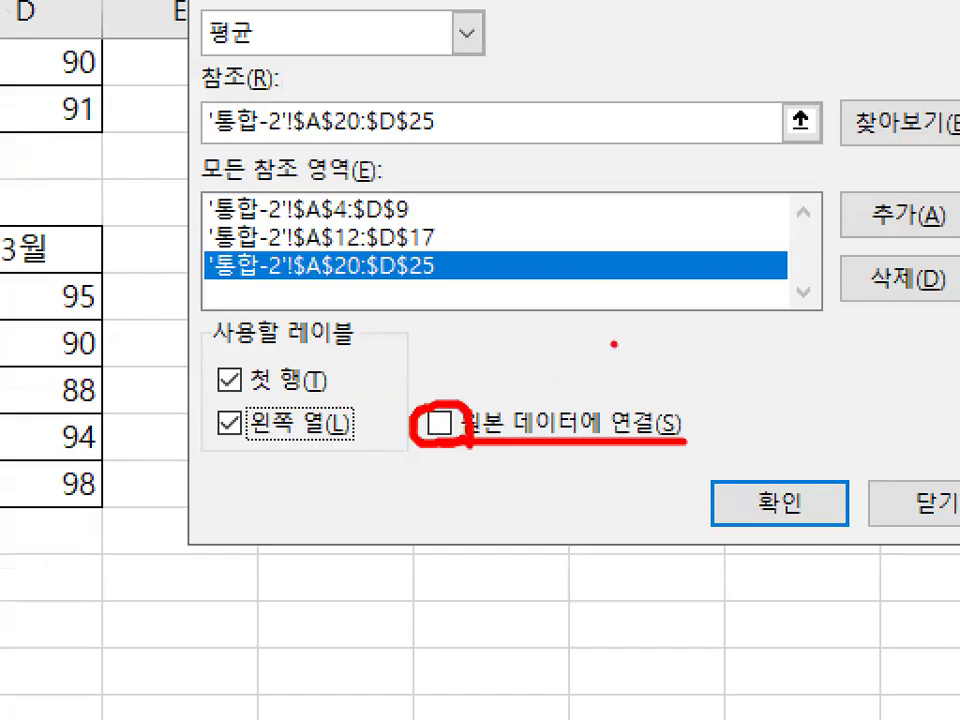
key(Escape)
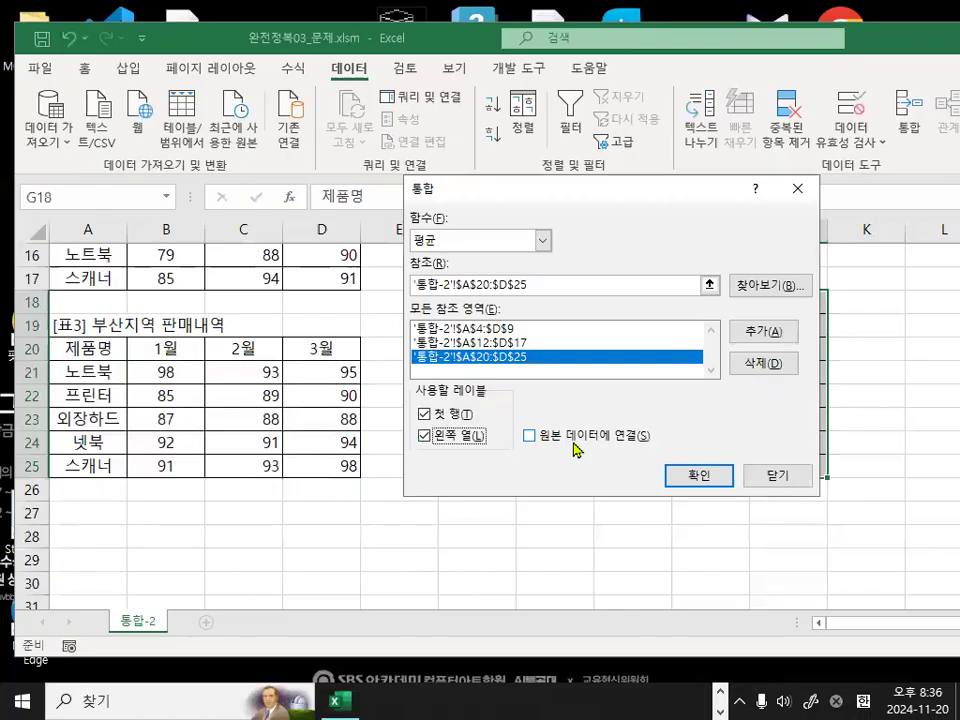
Run the consolidation without linking to the source data, filling the 표4 전국 판매내역 table with averages.
key(ctrl+1)
drag(574, 398, 519, 485)
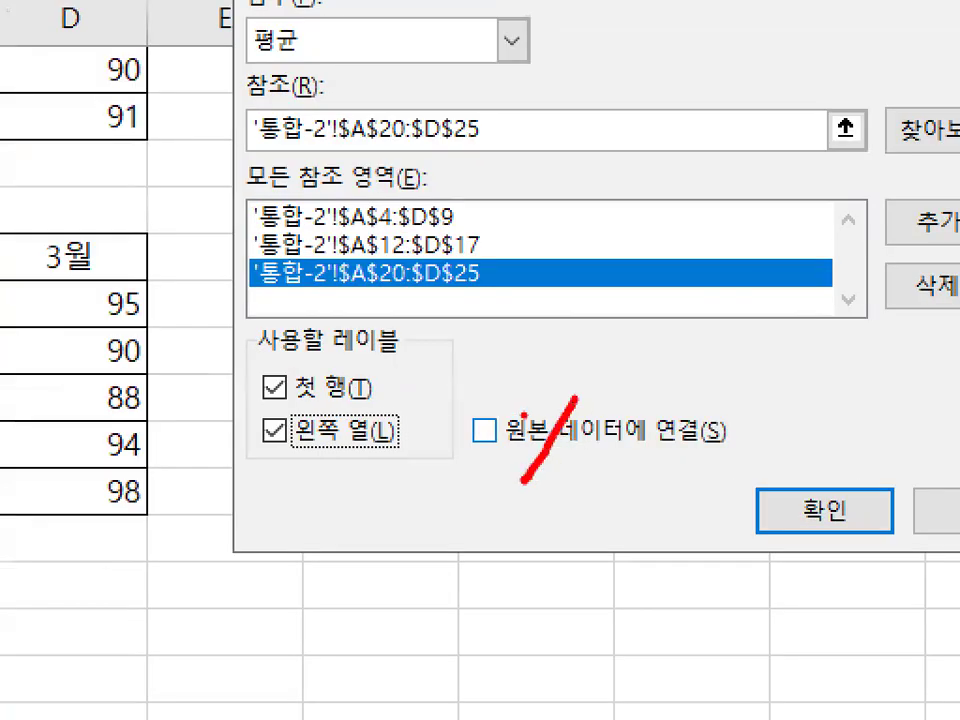
drag(519, 412, 589, 501)
key(Escape)
click(697, 477)
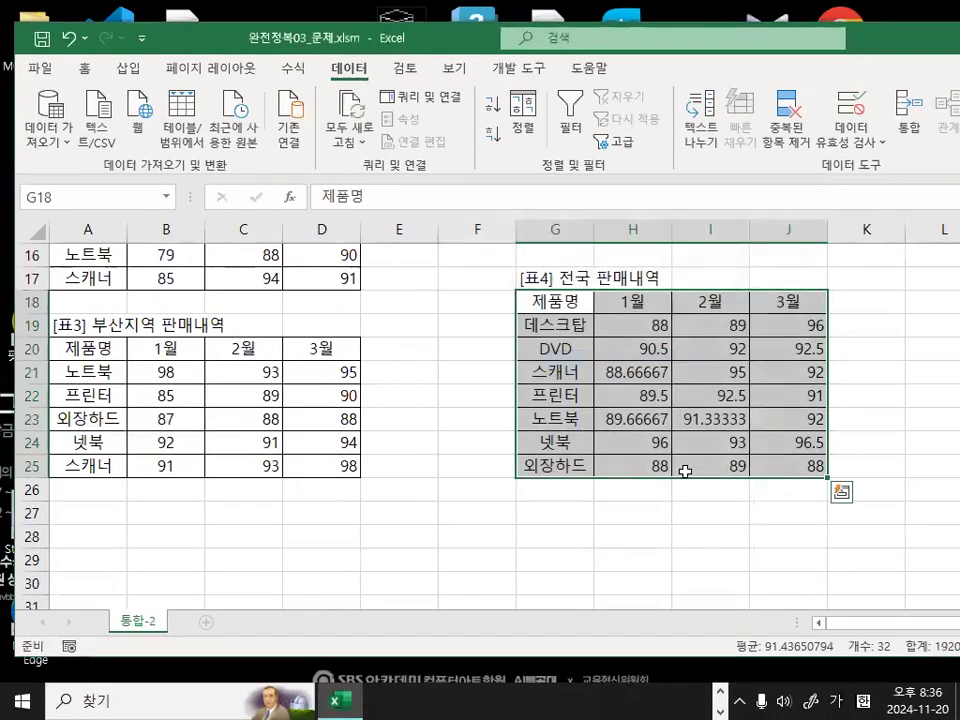
Review the averaged January to March sales for each product in the 표4 전국 판매내역 table.
click(655, 322)
key(ctrl+1)
drag(548, 302, 599, 326)
drag(737, 318, 735, 326)
drag(870, 300, 938, 306)
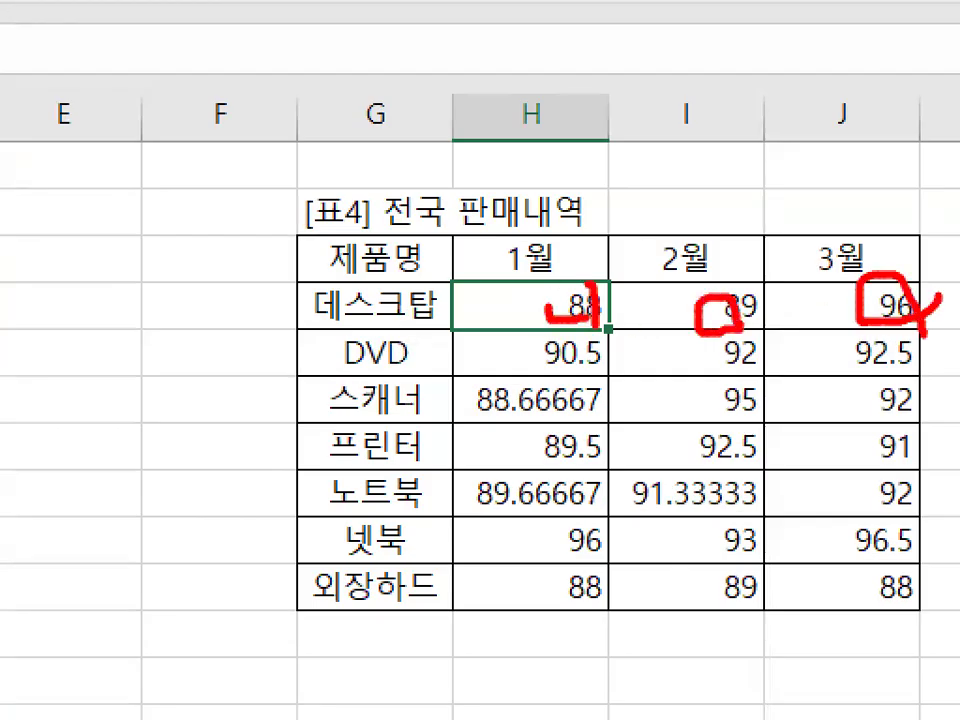
key(Escape)
click(747, 371)
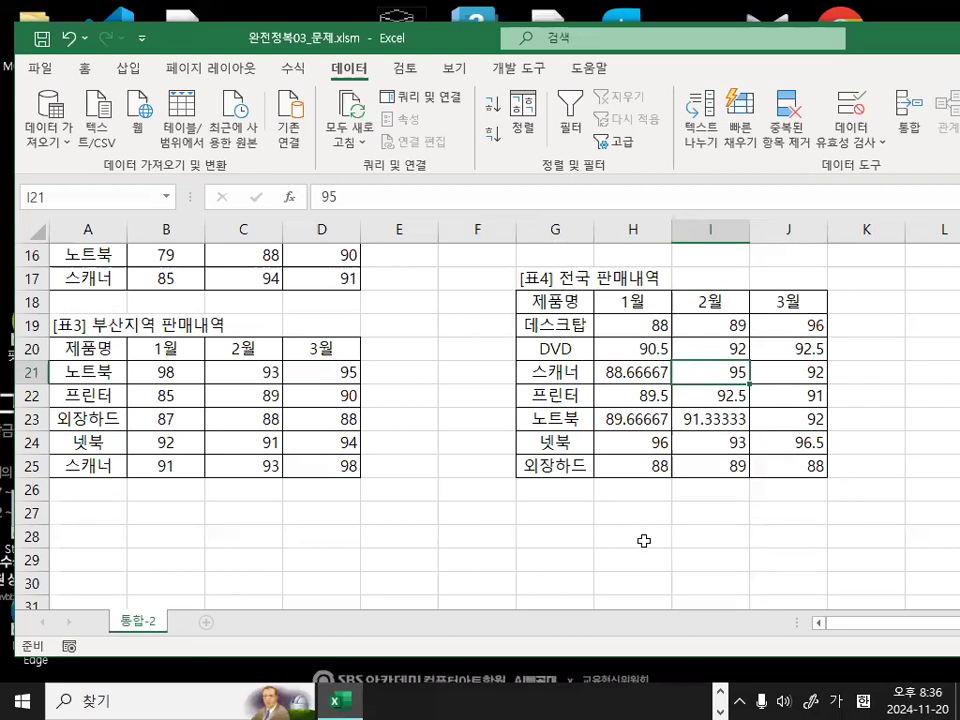
click(495, 467)
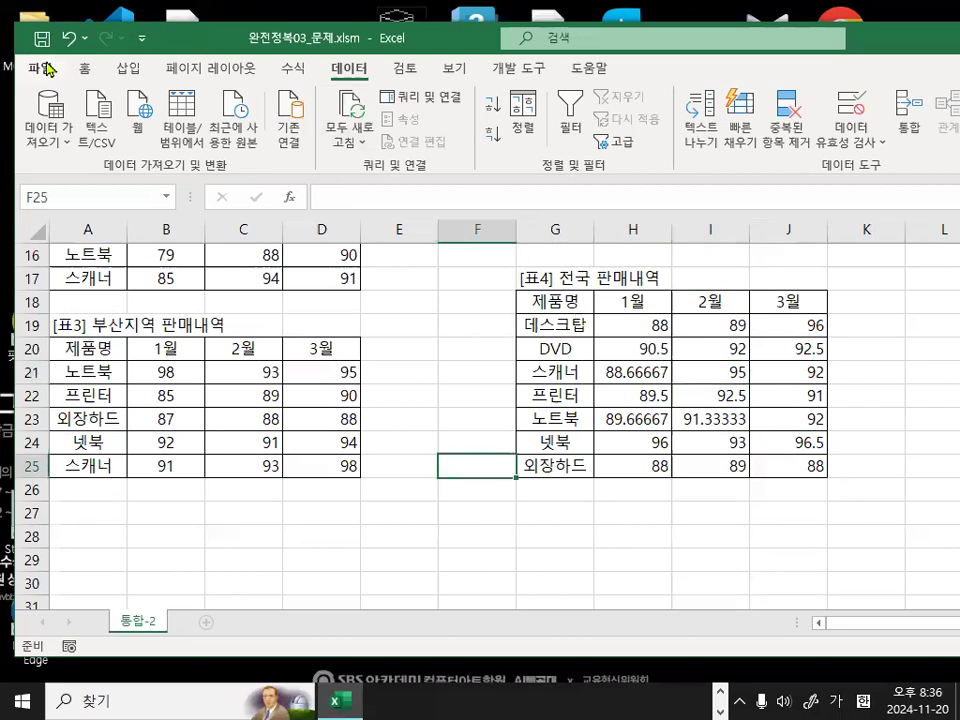
Close the 완전정복03_문제.xlsm workbook.
click(47, 68)
click(100, 560)
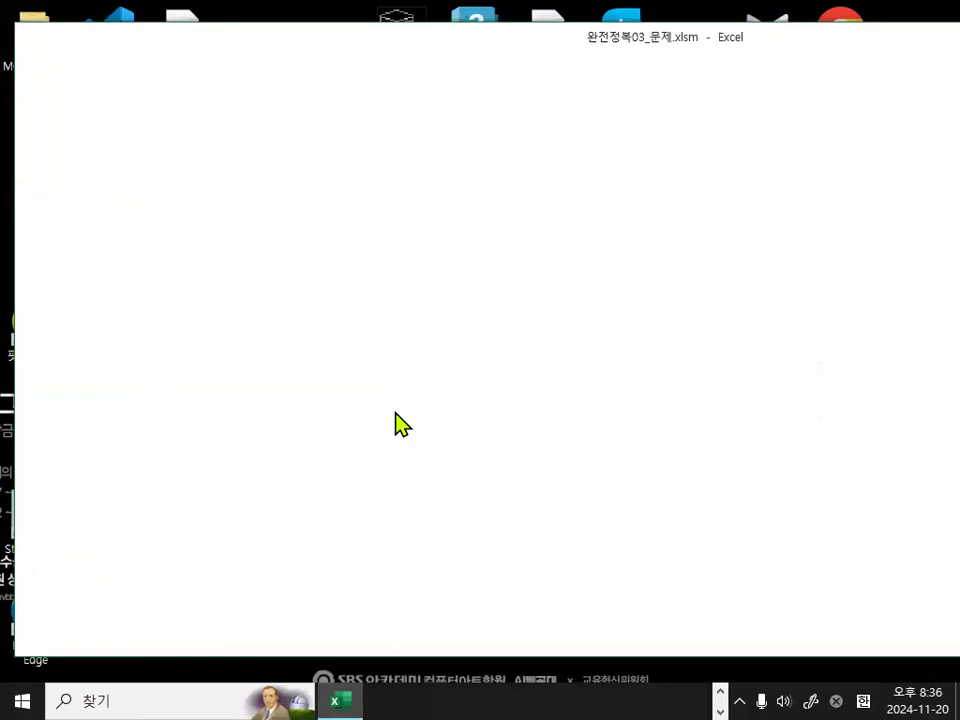
click(478, 380)
Open the workbook 완전정복04_문제.xlsm from the 4장_출제유형02 folder.
click(45, 69)
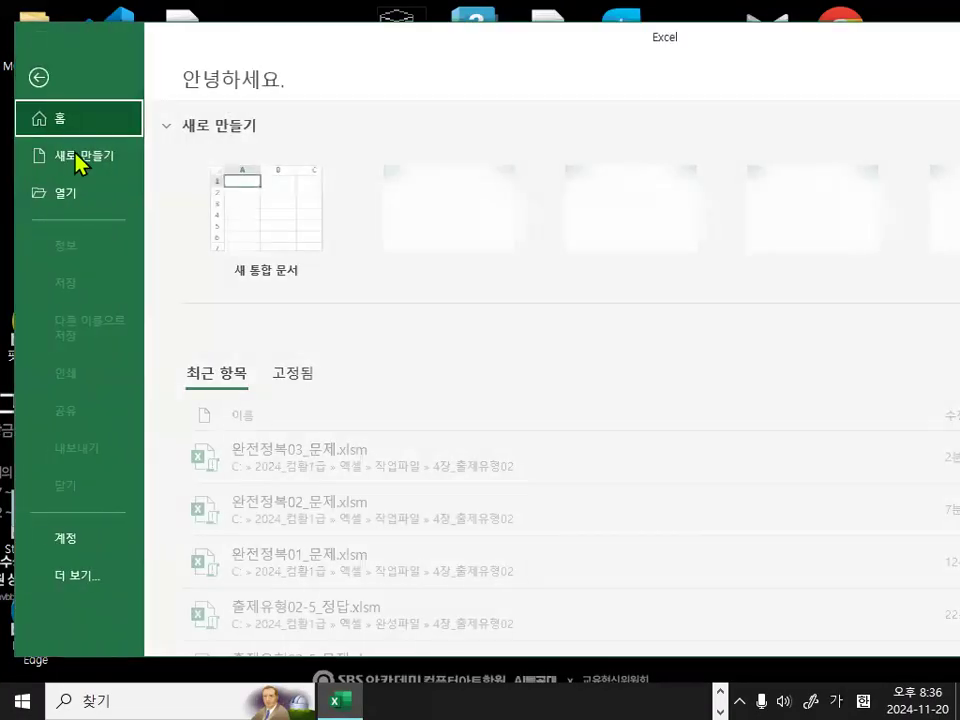
click(72, 197)
click(240, 341)
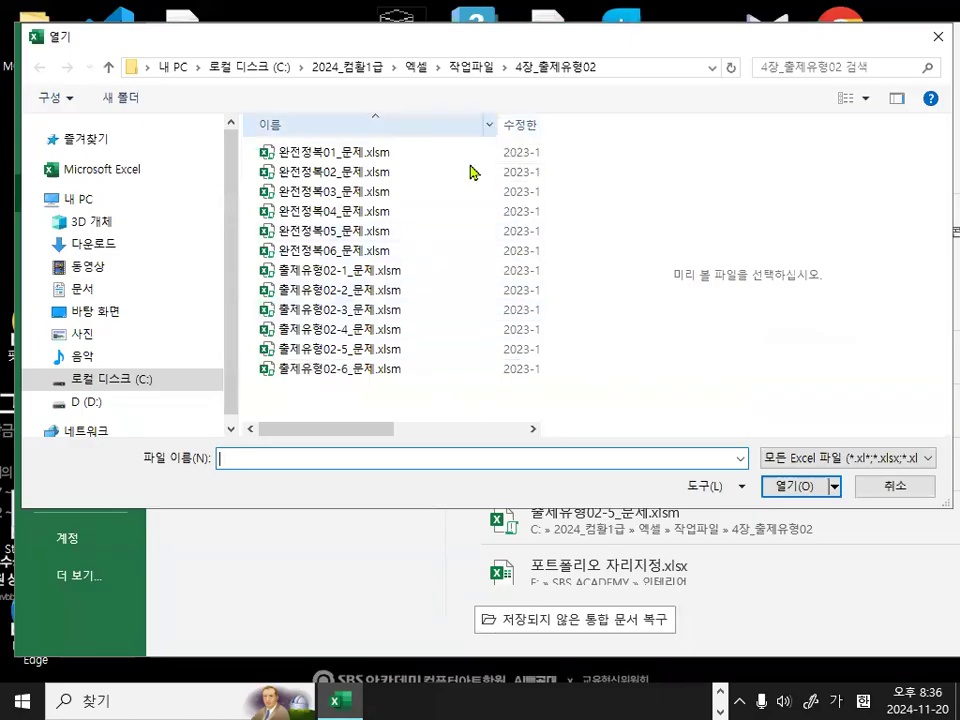
double_click(362, 212)
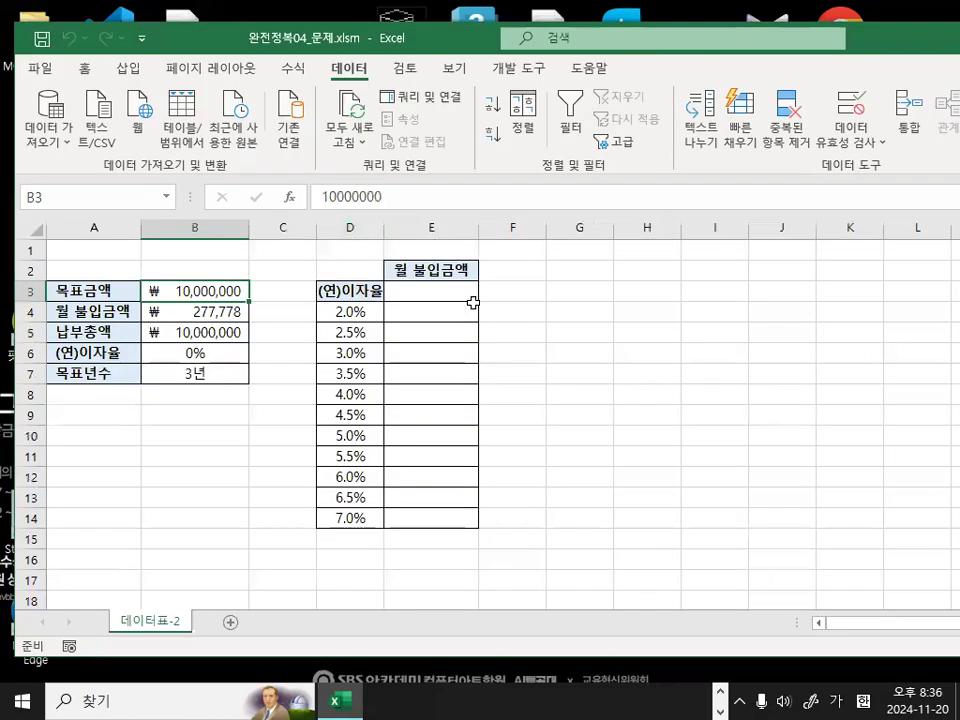
Widen column D slightly so the (연)이자율 heading has more room.
click(604, 350)
ctrl+scroll(434, 312, up, 2)
drag(490, 231, 508, 231)
click(704, 315)
scroll(662, 455, up, 1)
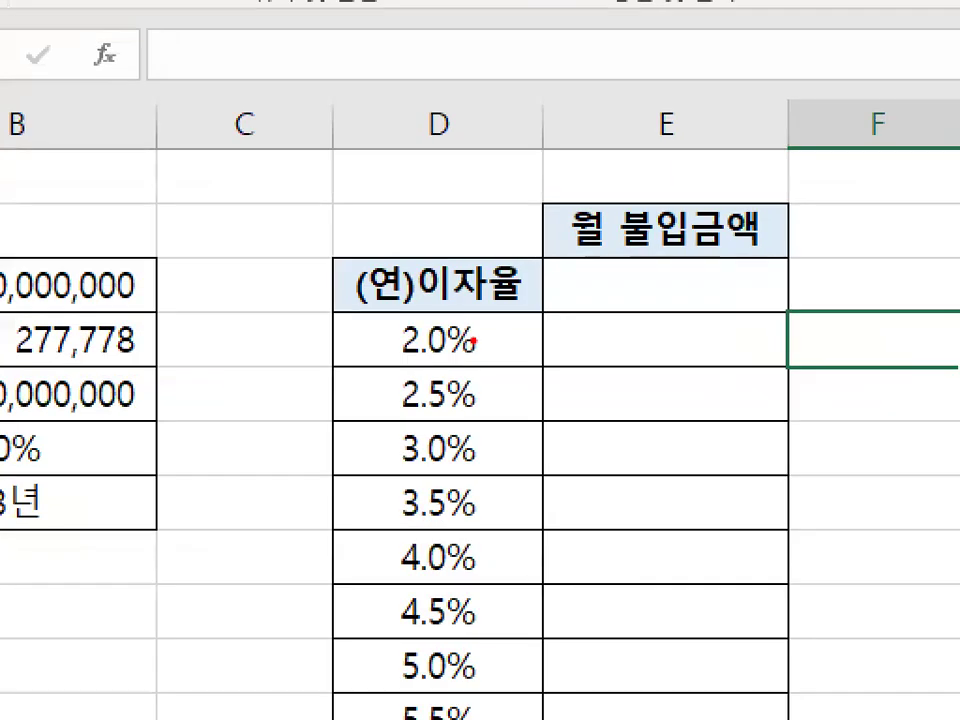
Examine the list of annual interest rates in column D beside the empty 월 불입금액 column.
mouse_move(501, 416)
mouse_down()
mouse_move(488, 430)
mouse_move(439, 333)
mouse_move(496, 395)
mouse_up()
drag(521, 450, 513, 497)
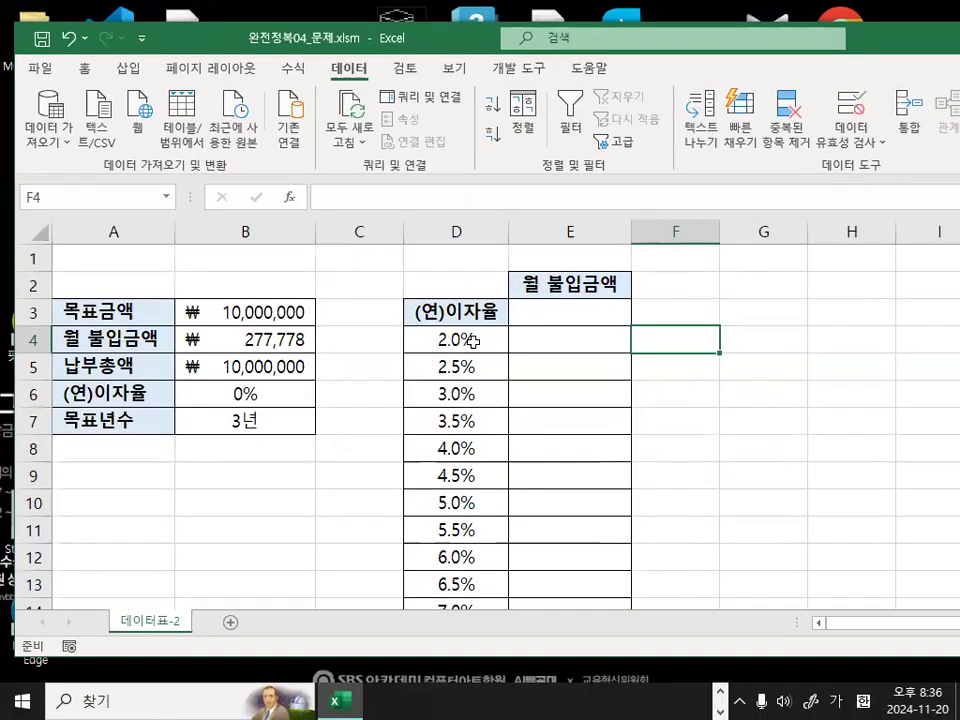
drag(472, 341, 480, 561)
scroll(480, 561, up, 2)
drag(550, 313, 876, 309)
drag(453, 338, 447, 552)
click(456, 530)
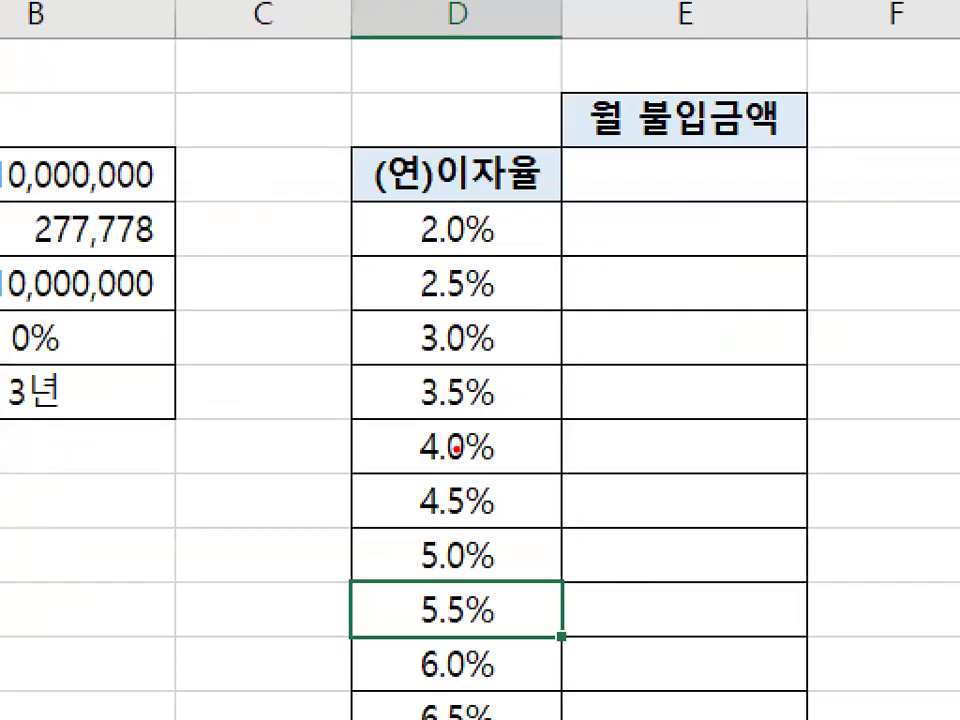
mouse_move(483, 486)
mouse_down()
mouse_move(369, 317)
mouse_move(500, 478)
mouse_up()
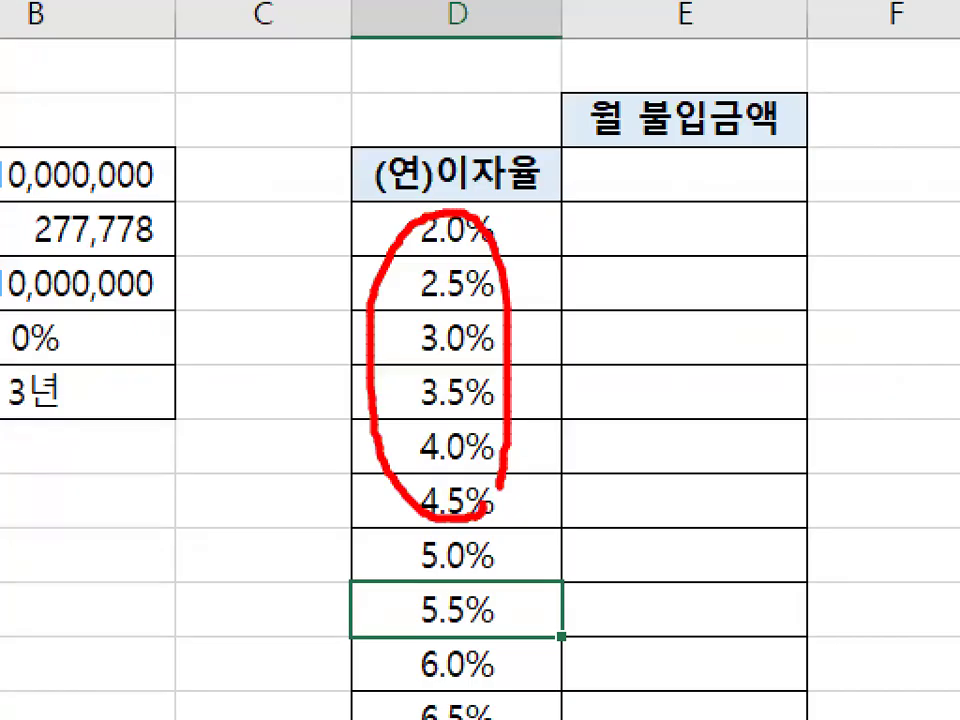
key(Escape)
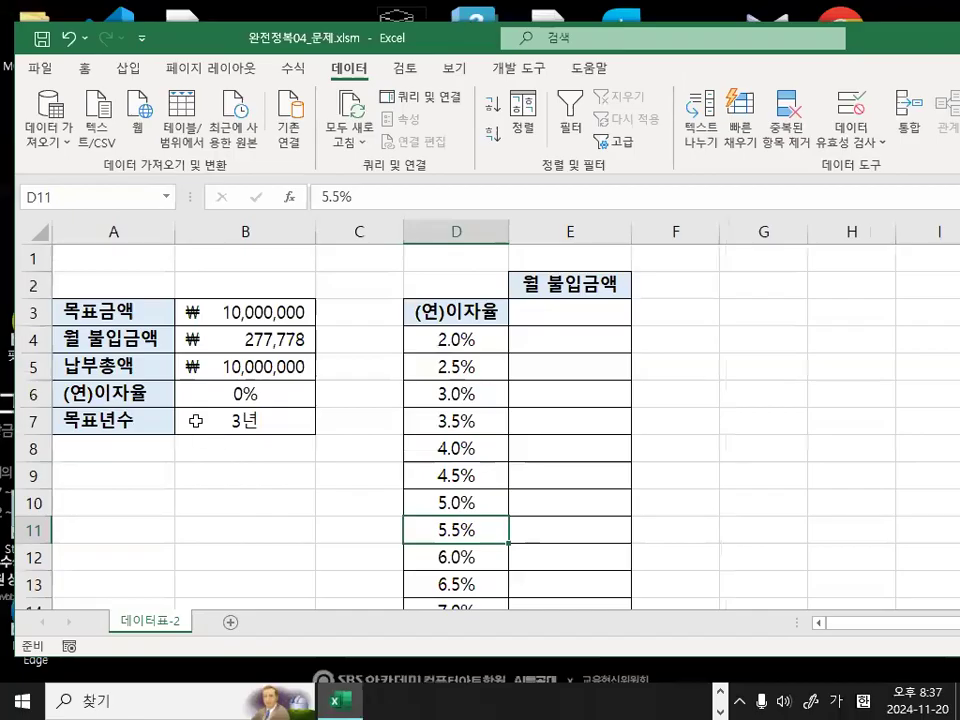
Inspect the PMT formula behind the 월 불입금액 amount in B4.
key(ctrl+1)
click(96, 339)
mouse_move(228, 381)
mouse_down()
mouse_move(176, 353)
mouse_move(179, 394)
mouse_up()
drag(309, 227, 270, 257)
drag(467, 178, 546, 183)
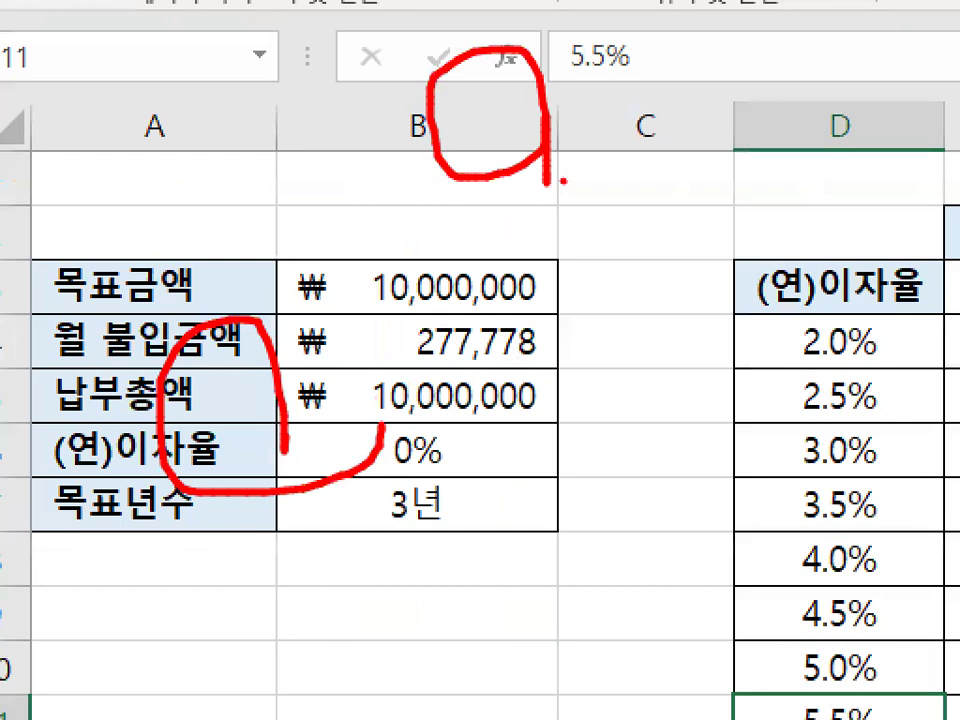
key(Escape)
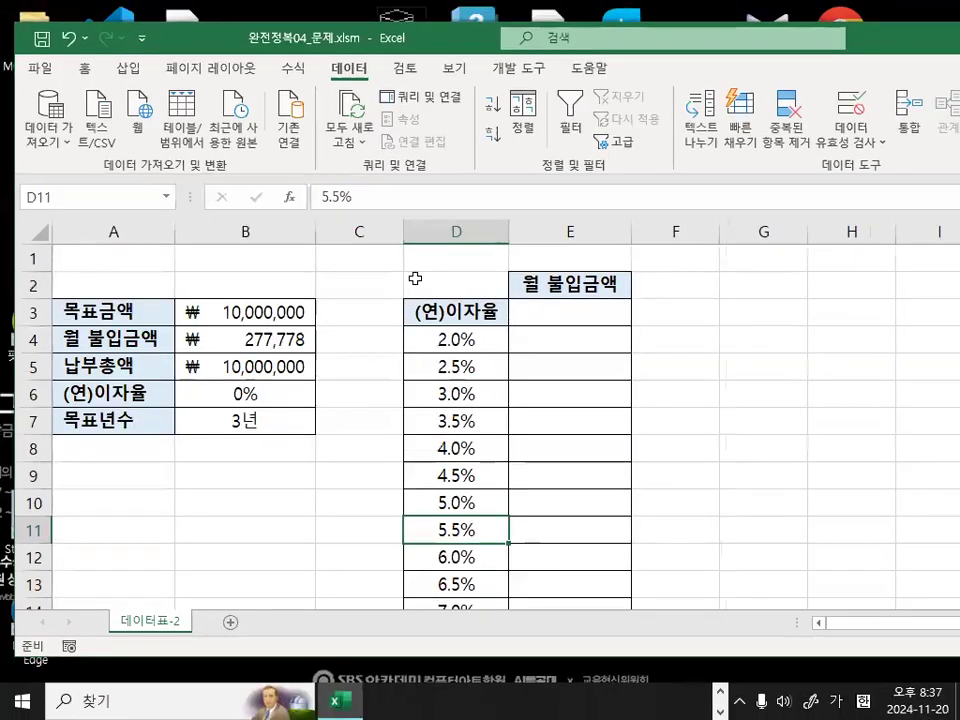
click(224, 345)
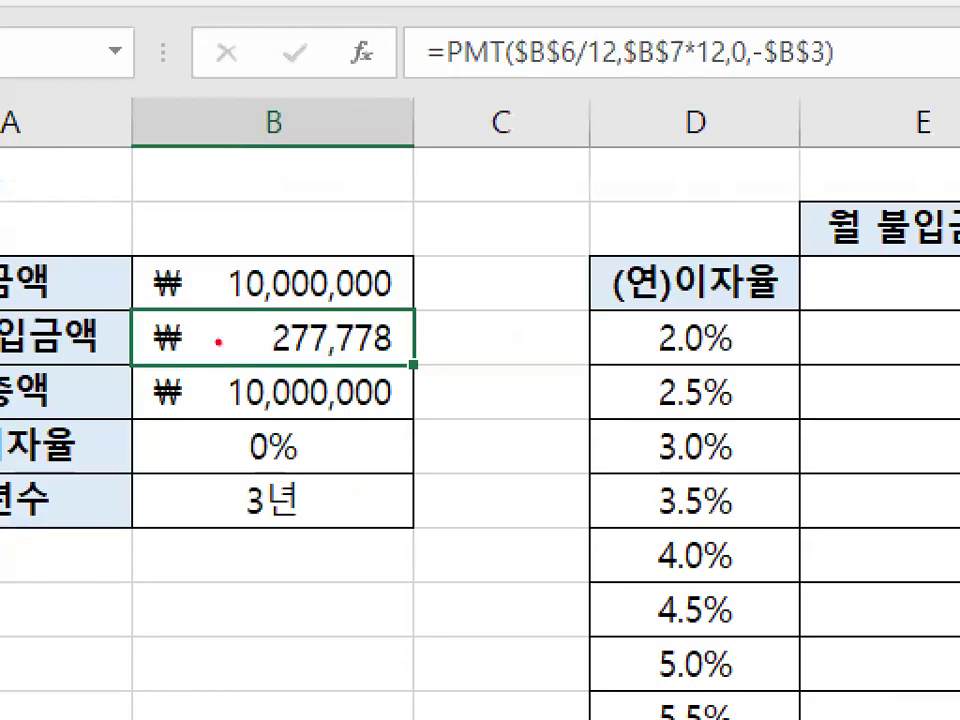
mouse_move(269, 362)
mouse_down()
mouse_move(328, 338)
mouse_move(241, 348)
mouse_move(246, 355)
mouse_up()
key(ctrl+1)
mouse_move(486, 191)
mouse_down()
mouse_move(255, 178)
mouse_move(475, 240)
mouse_up()
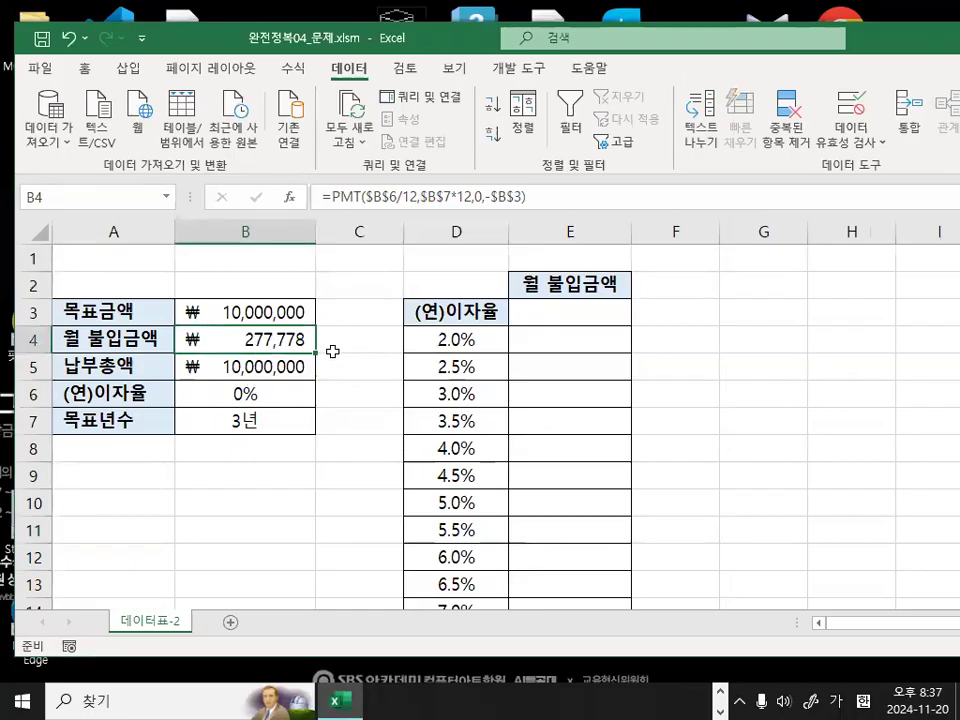
key(ctrl+1)
mouse_move(378, 342)
mouse_down()
mouse_move(257, 314)
mouse_move(377, 346)
mouse_up()
key(Escape)
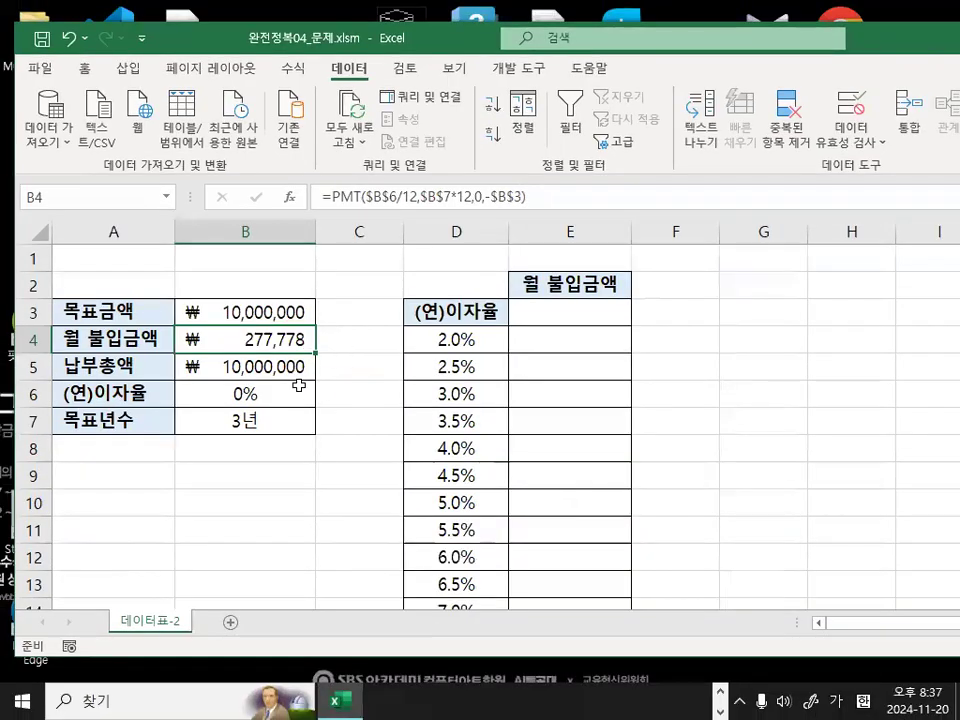
Compare the (연)이자율 input cell B6 with the list of interest rates in column D.
click(447, 337)
drag(447, 337, 452, 568)
click(235, 397)
key(ctrl+1)
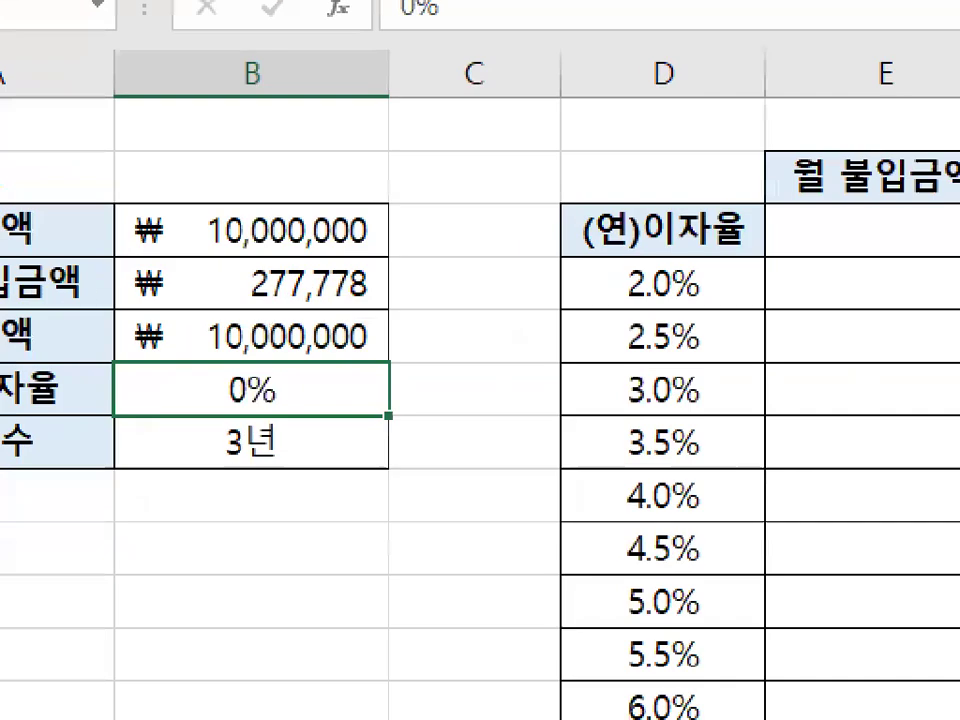
click(245, 398)
mouse_move(299, 396)
mouse_down()
mouse_move(206, 381)
mouse_move(296, 405)
mouse_up()
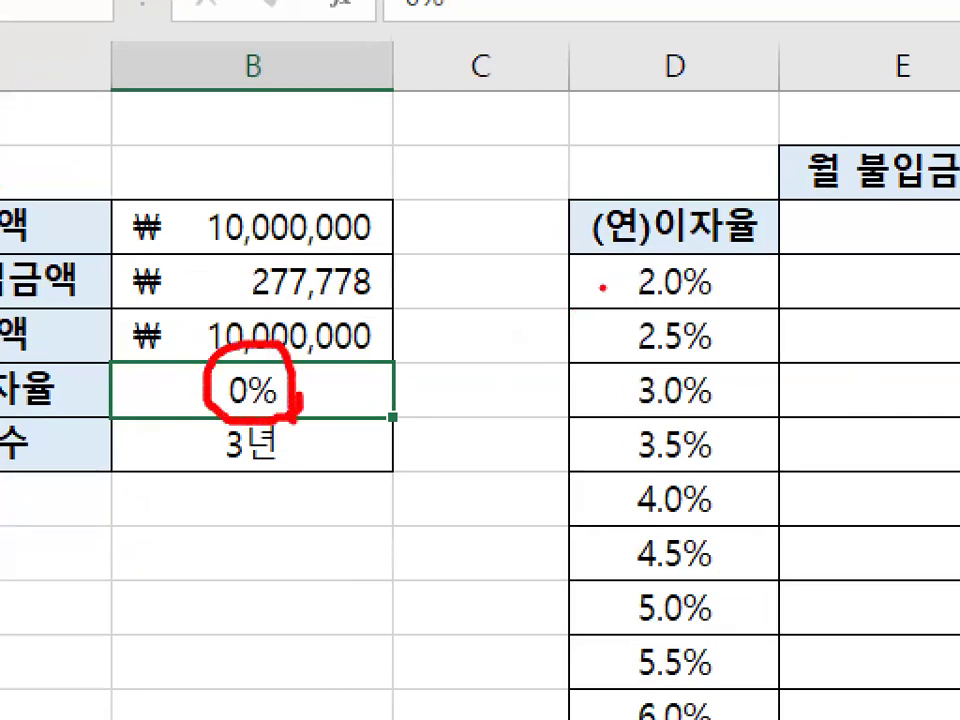
drag(603, 287, 572, 716)
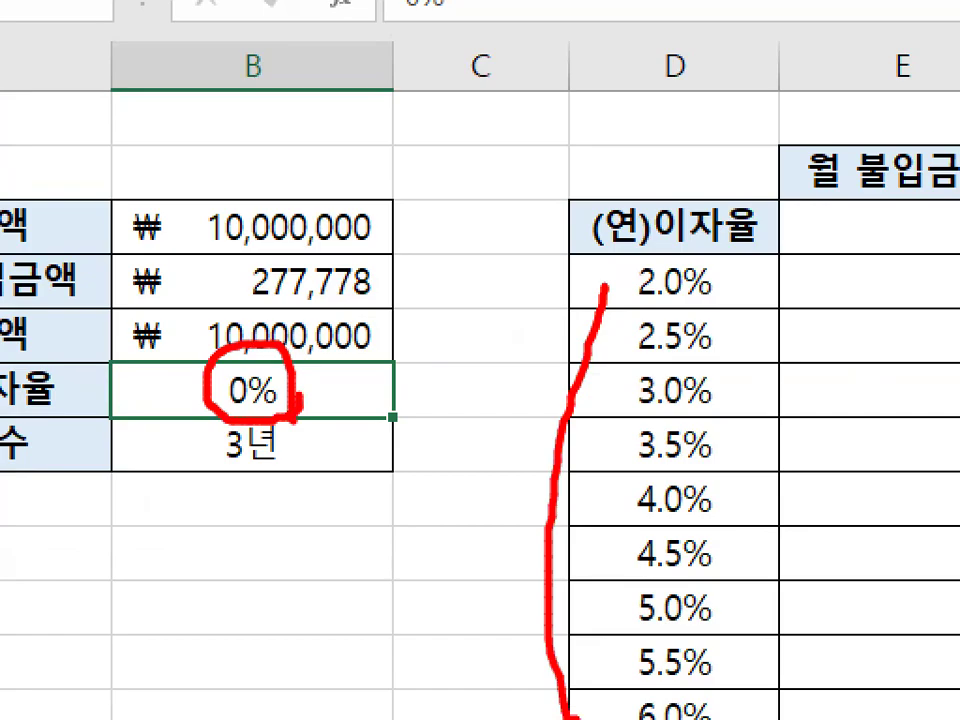
key(Escape)
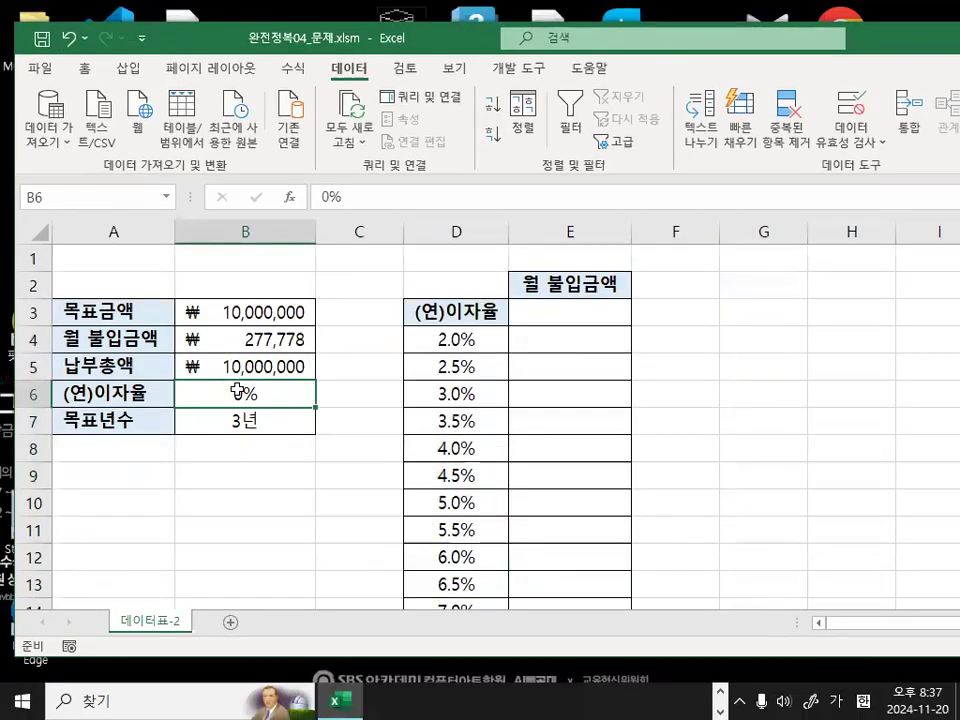
Check the payment formula cell B4 against the data table's header cells D3 and E3.
click(243, 339)
key(ctrl+1)
mouse_move(419, 351)
mouse_down()
mouse_move(268, 369)
mouse_move(139, 343)
mouse_move(371, 296)
mouse_move(404, 378)
mouse_up()
mouse_move(243, 325)
mouse_down()
mouse_move(250, 350)
mouse_move(390, 192)
mouse_up()
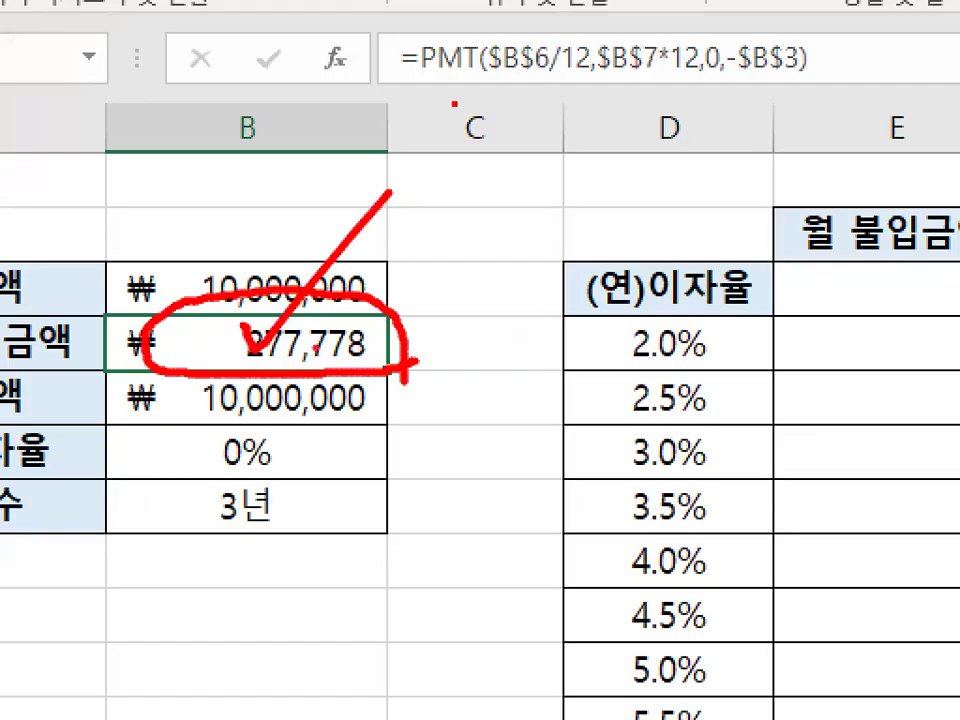
key(Escape)
click(621, 313)
key(ctrl+1)
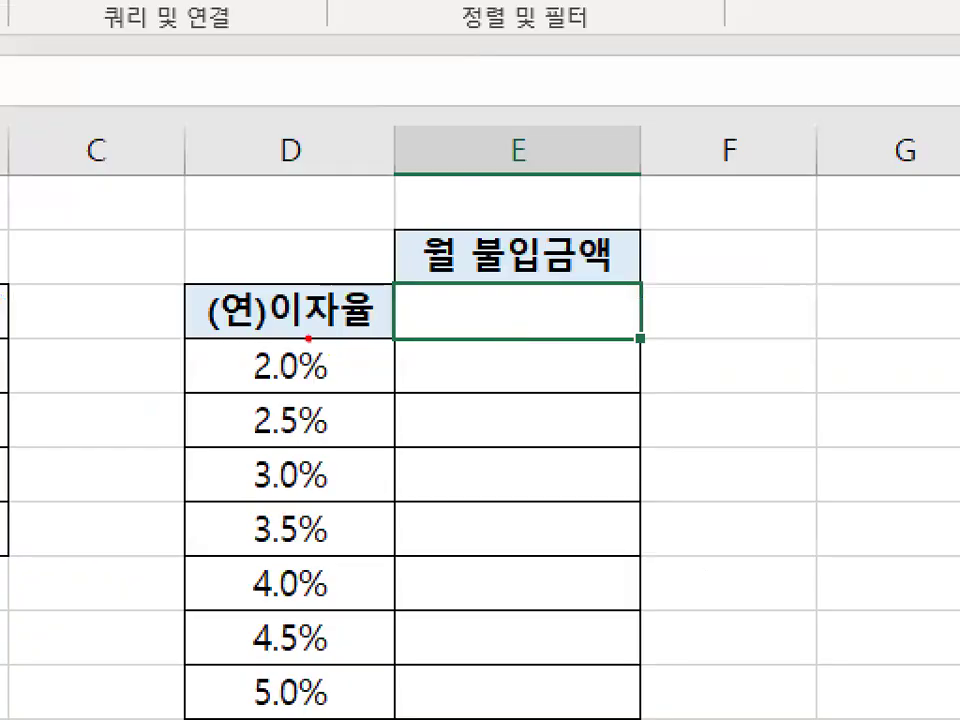
mouse_move(262, 330)
mouse_down()
mouse_move(330, 272)
mouse_move(357, 325)
mouse_up()
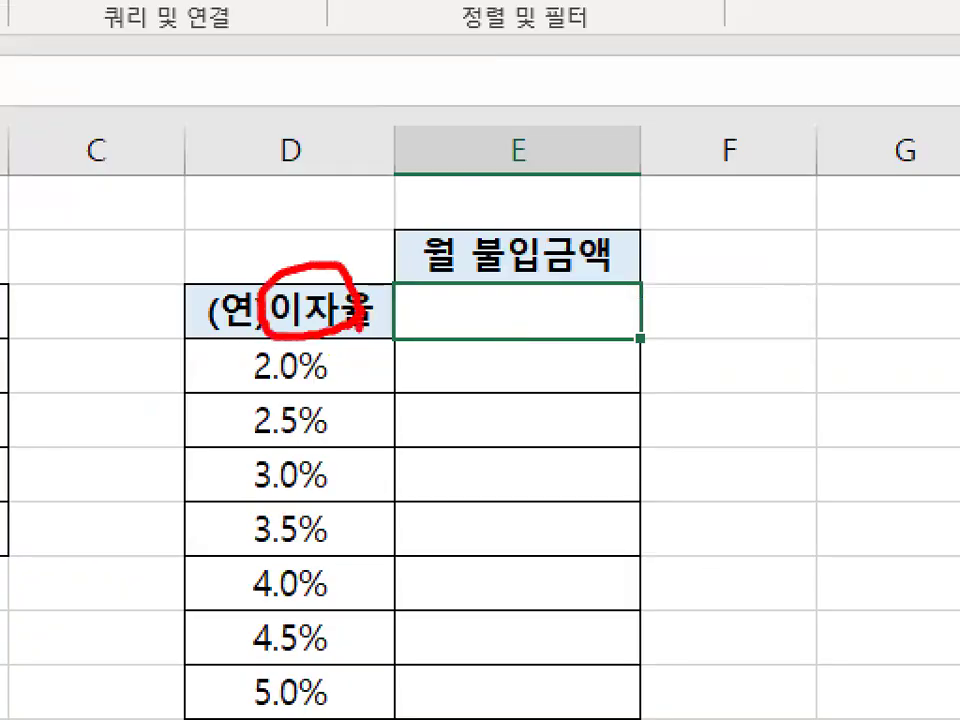
drag(533, 305, 612, 209)
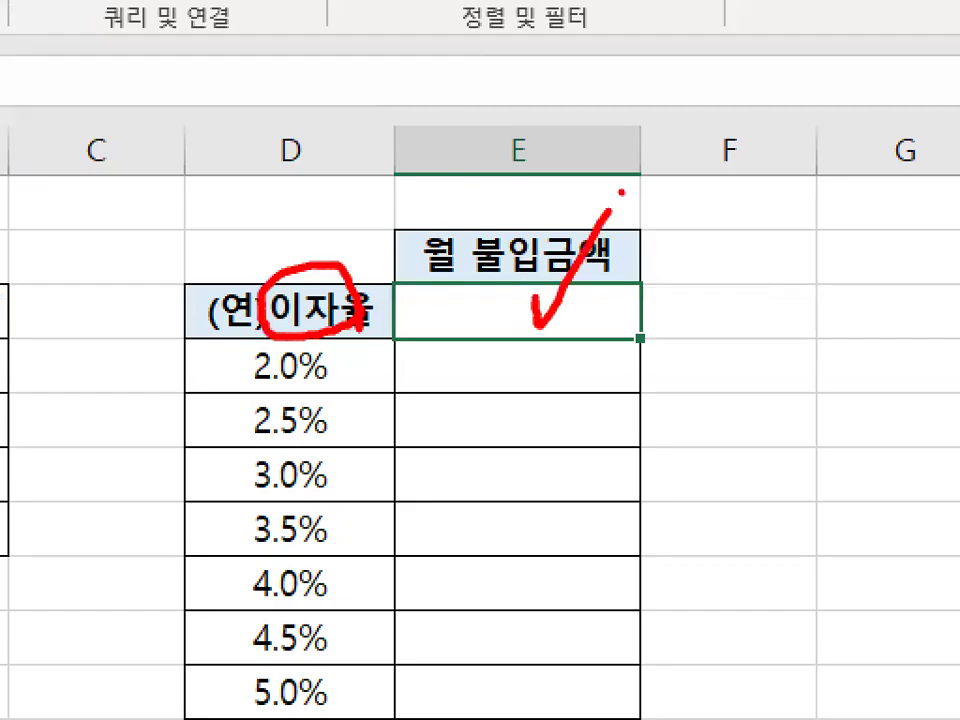
key(Escape)
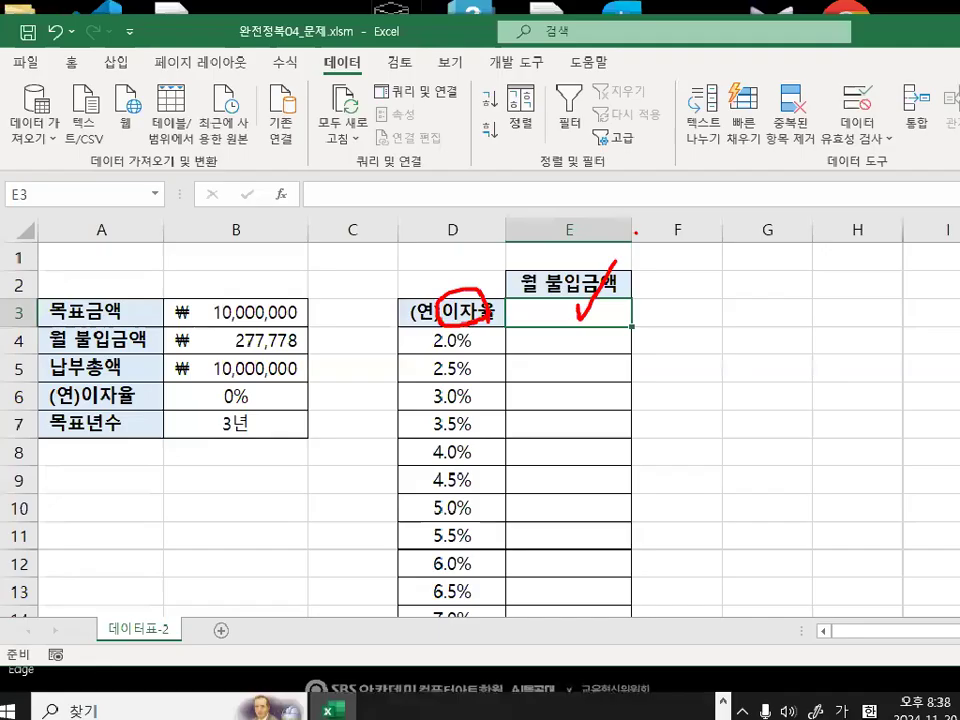
Clear the (연)이자율 heading from D3 and fill cells D3:E3 with white.
click(443, 313)
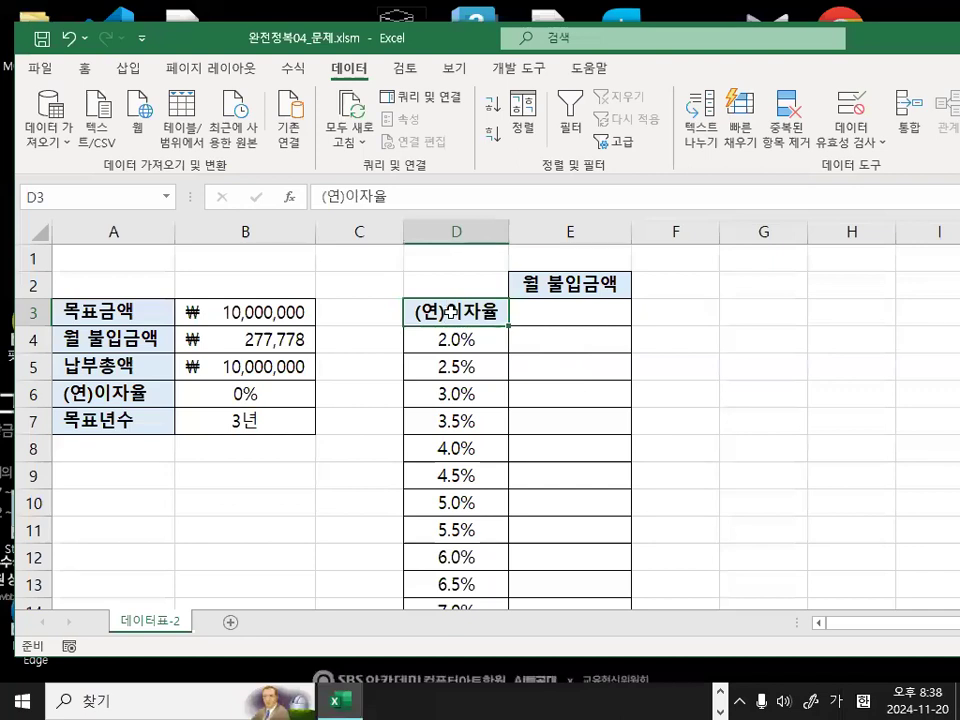
key(Delete)
drag(476, 309, 552, 311)
click(85, 70)
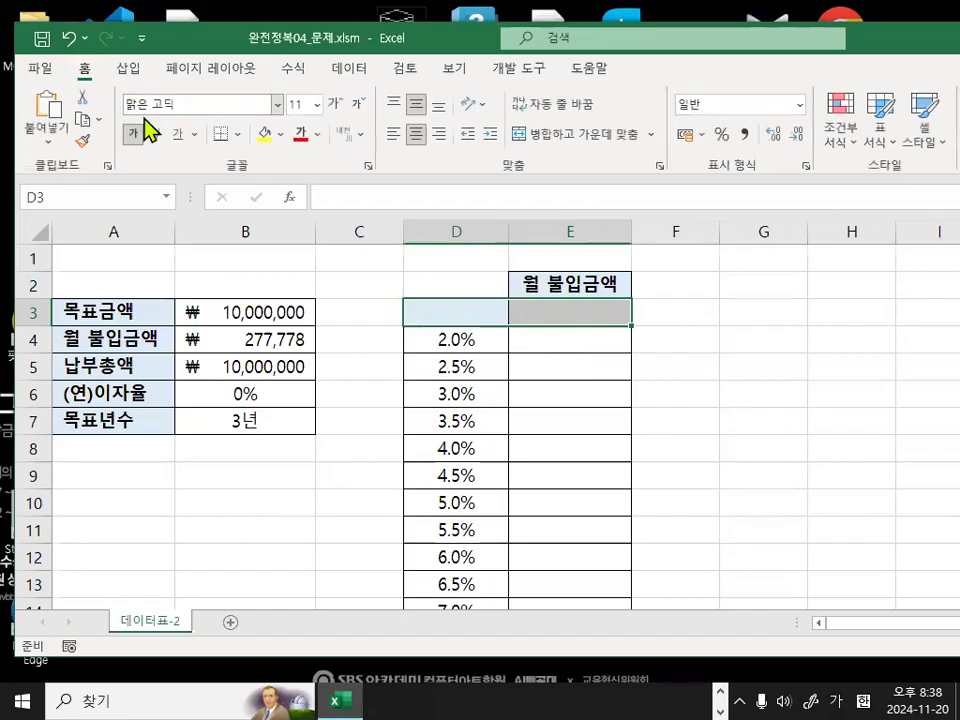
click(280, 137)
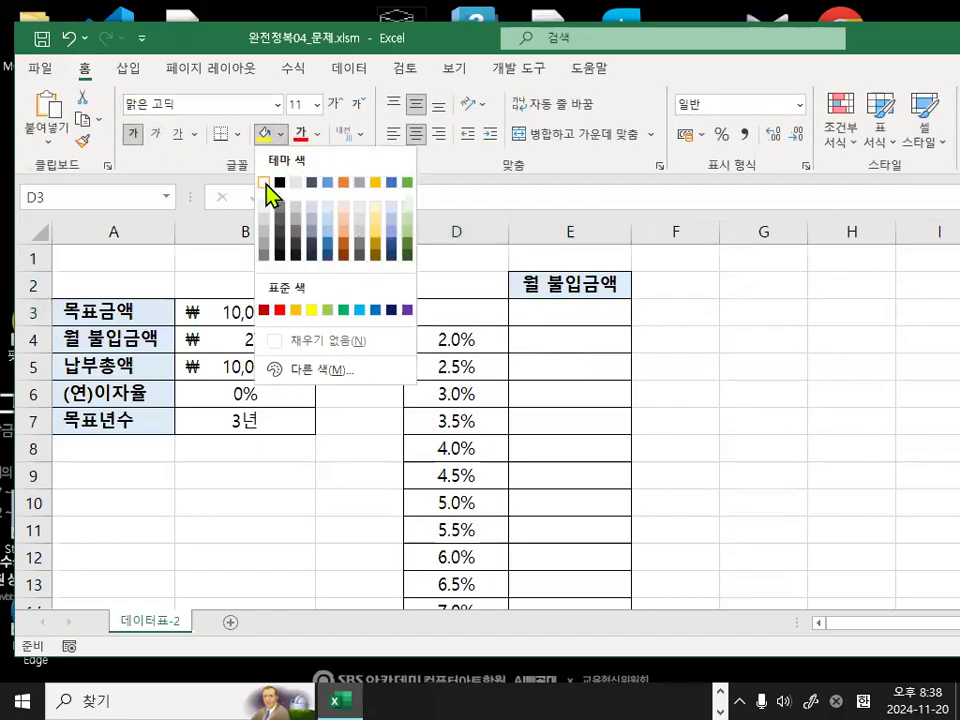
click(265, 183)
click(739, 345)
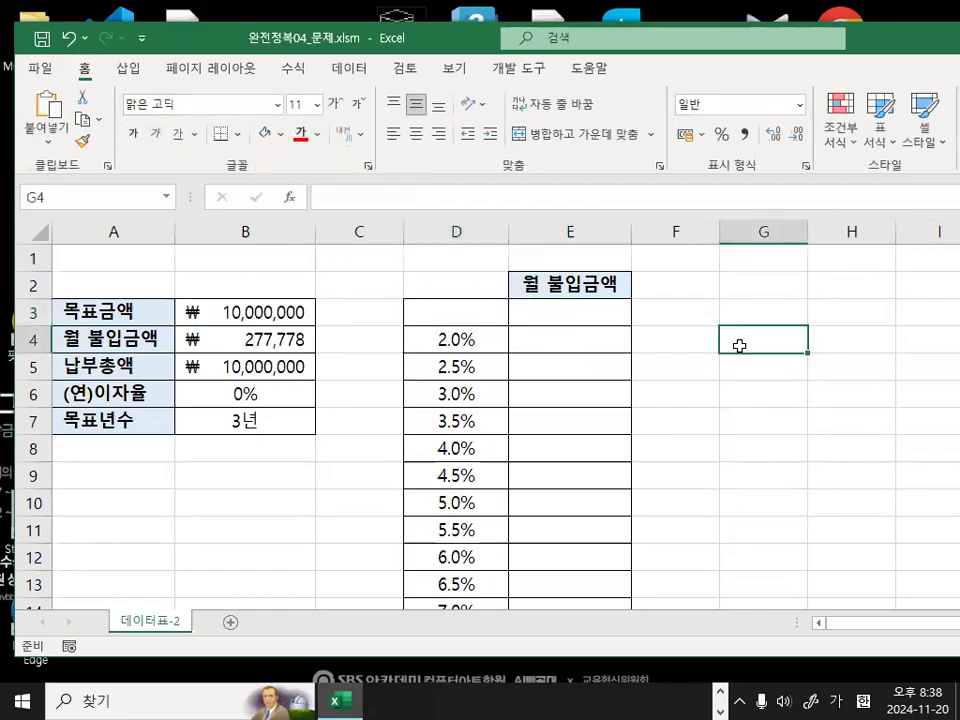
click(379, 346)
drag(375, 372, 375, 536)
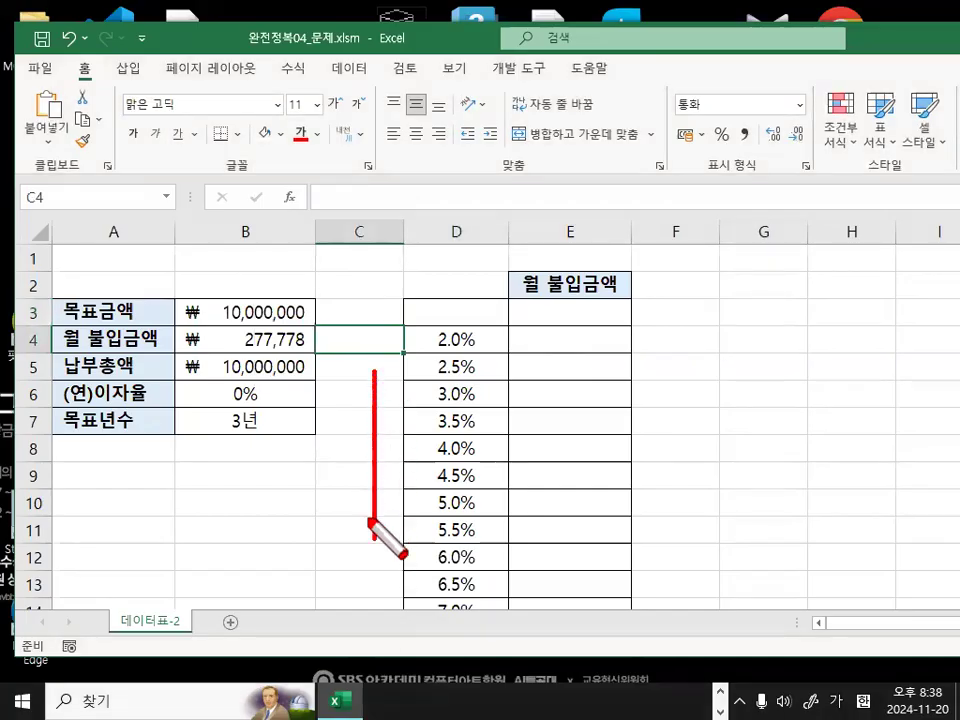
mouse_move(483, 318)
mouse_down()
mouse_move(466, 324)
mouse_move(482, 316)
mouse_up()
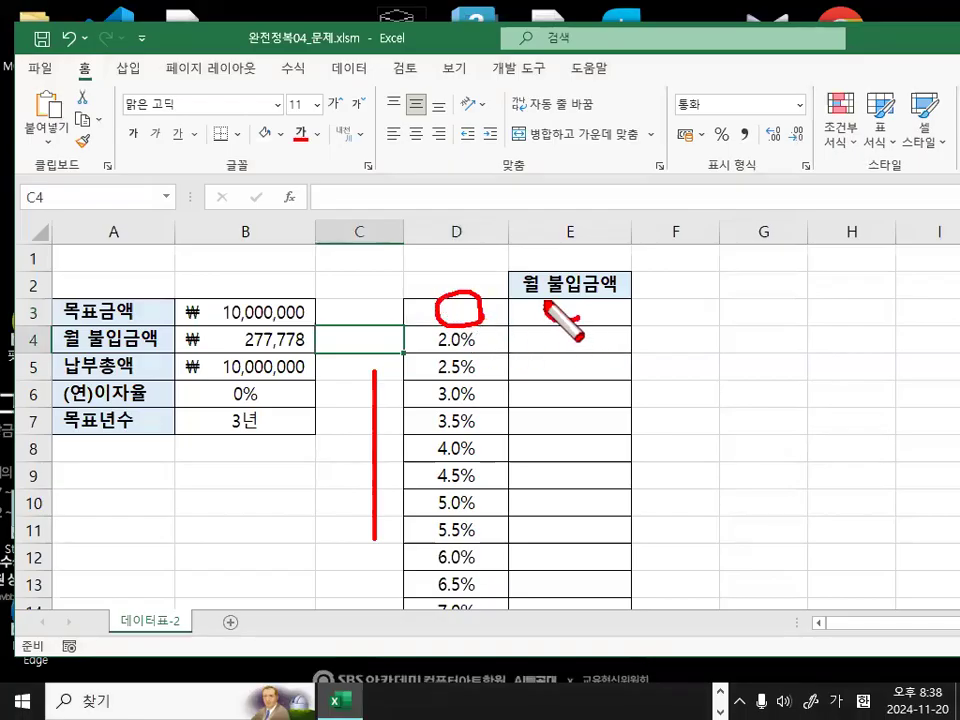
drag(582, 287, 589, 326)
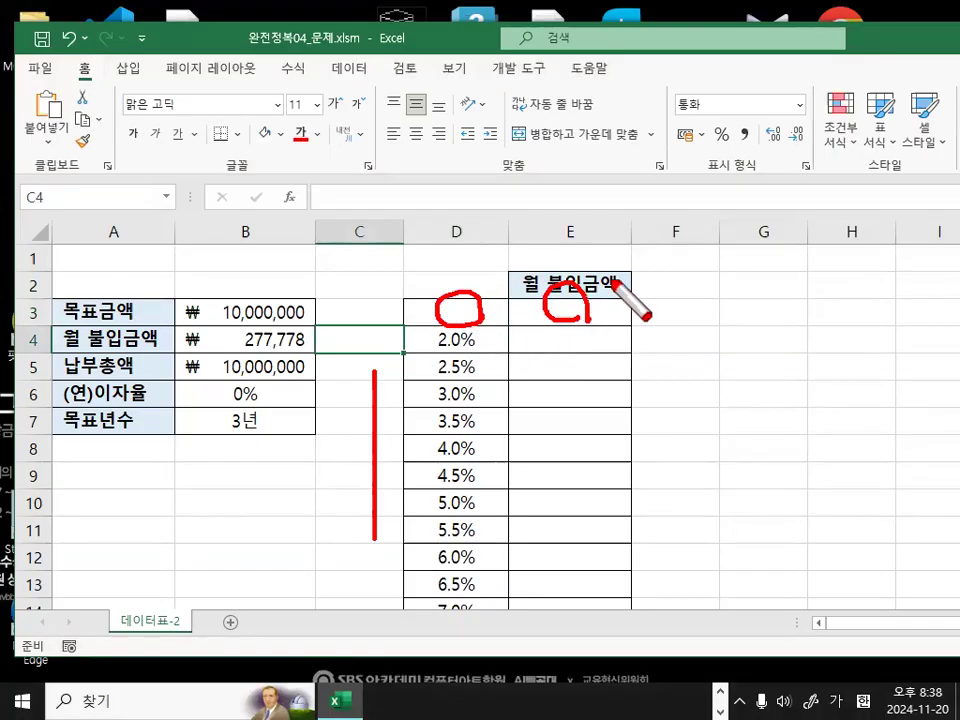
Check the empty corner cell D3 against the 월 불입금액 formula cell B4.
key(Escape)
click(459, 315)
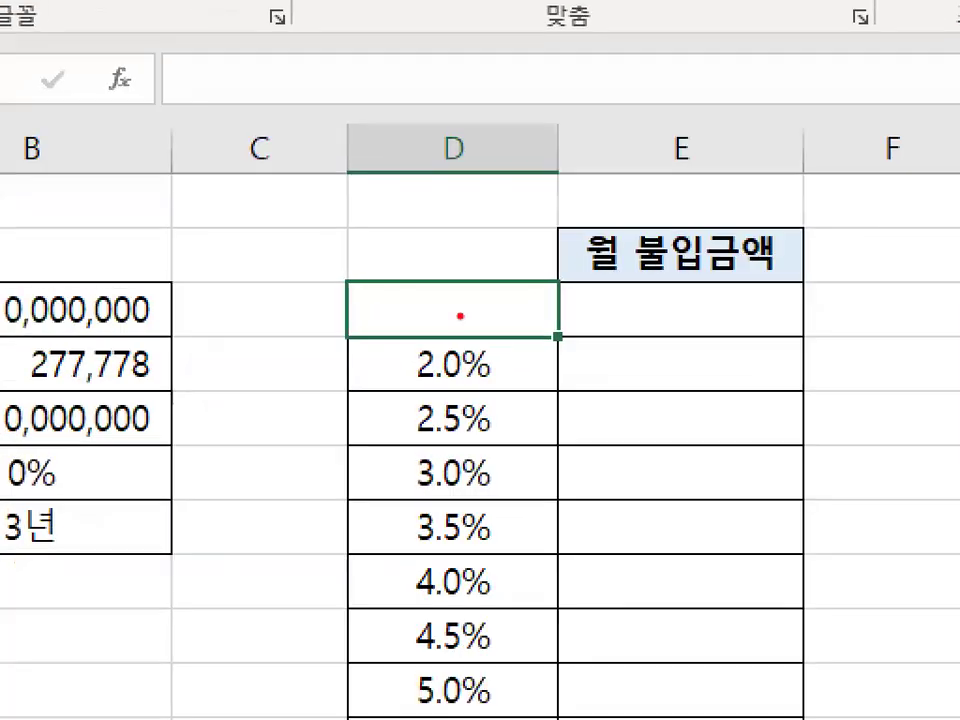
mouse_move(558, 290)
mouse_down()
mouse_move(376, 268)
mouse_move(525, 326)
mouse_up()
key(Escape)
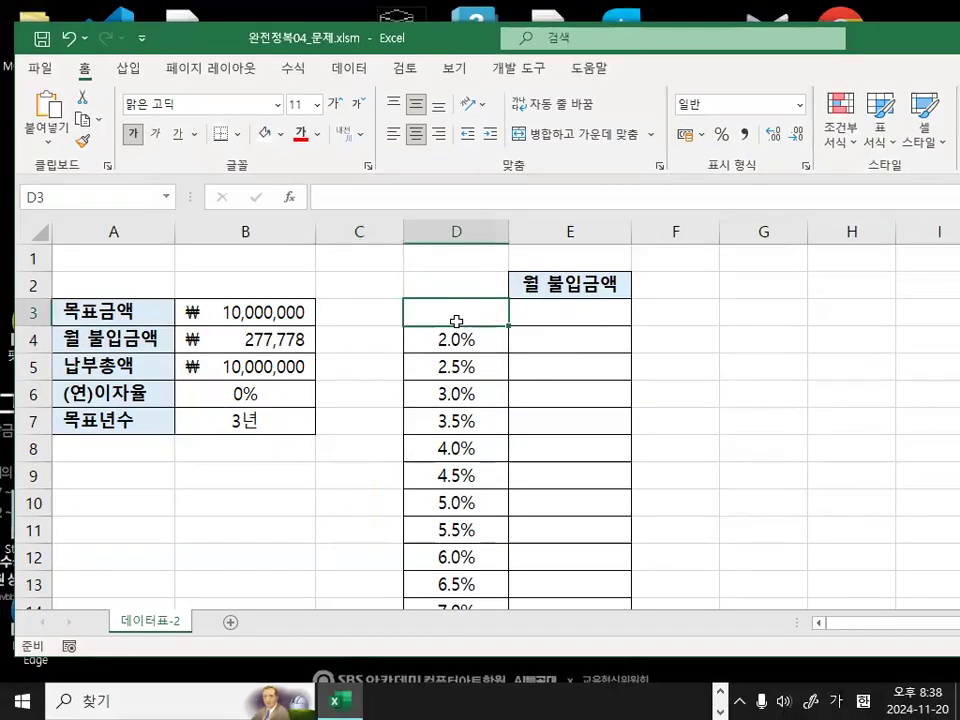
key(ctrl+2)
drag(415, 314, 435, 323)
mouse_move(268, 338)
mouse_down()
mouse_move(304, 322)
mouse_move(390, 244)
mouse_move(462, 312)
mouse_move(502, 268)
mouse_up()
key(Escape)
Select the range D3:E14 and examine the roles of its top-row cells D3 and E3.
drag(466, 313, 558, 530)
scroll(560, 408, up, 1)
drag(468, 311, 572, 561)
scroll(585, 437, up, 1)
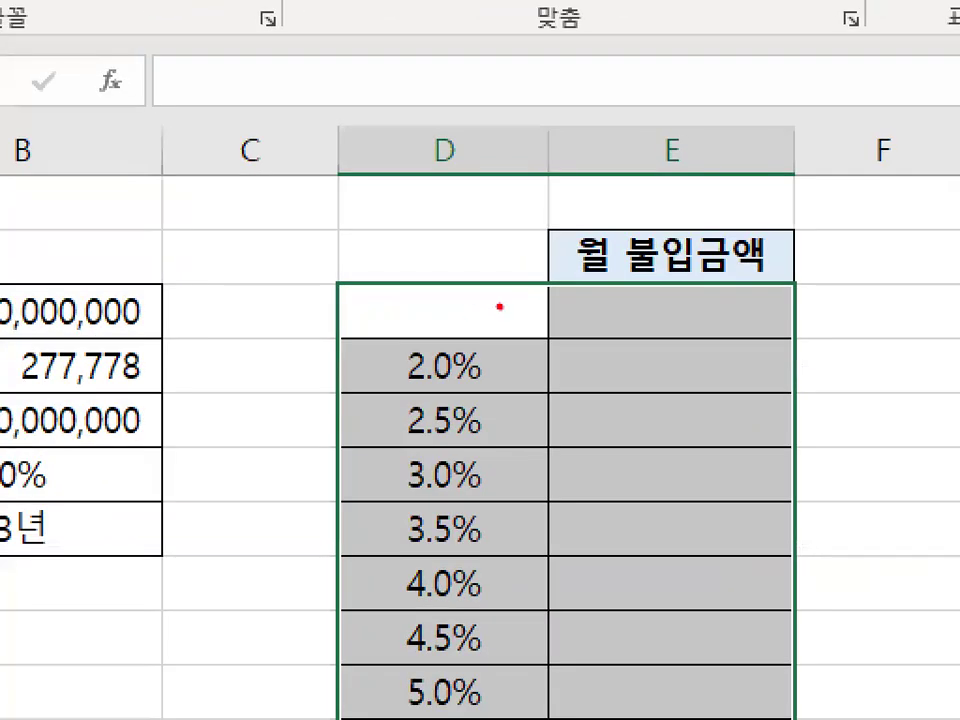
mouse_move(499, 307)
mouse_down()
mouse_move(401, 308)
mouse_move(463, 266)
mouse_move(493, 297)
mouse_move(268, 461)
mouse_move(253, 484)
mouse_up()
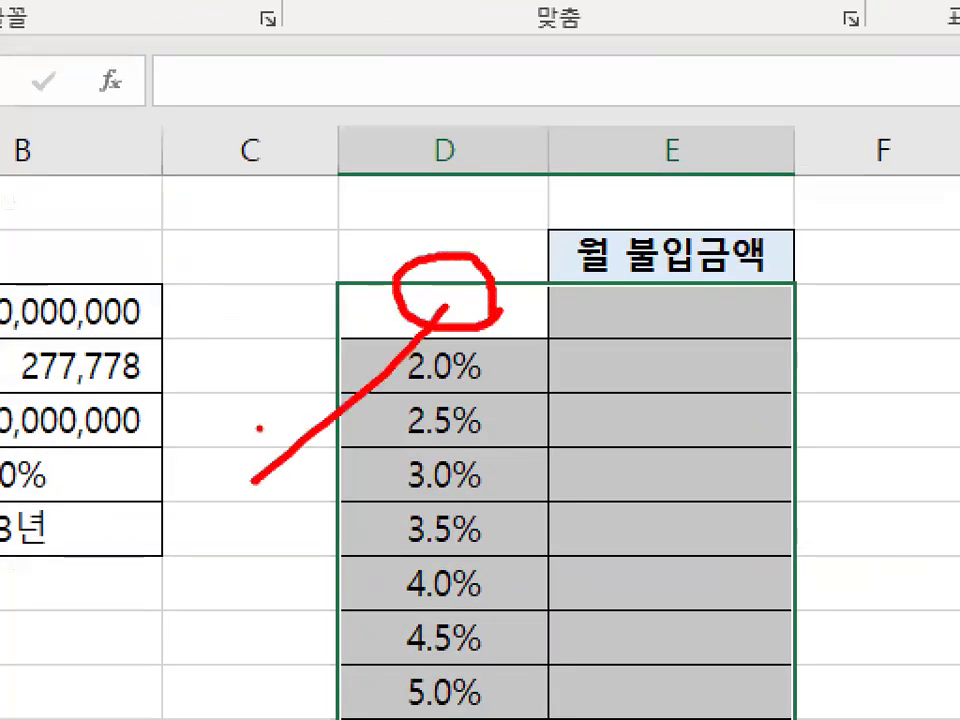
drag(259, 424, 300, 497)
mouse_move(467, 302)
mouse_down()
mouse_move(632, 305)
mouse_move(628, 340)
mouse_up()
mouse_move(688, 289)
mouse_down()
mouse_move(767, 333)
mouse_move(700, 283)
mouse_up()
mouse_move(482, 707)
mouse_down()
mouse_move(369, 606)
mouse_move(548, 480)
mouse_move(515, 702)
mouse_up()
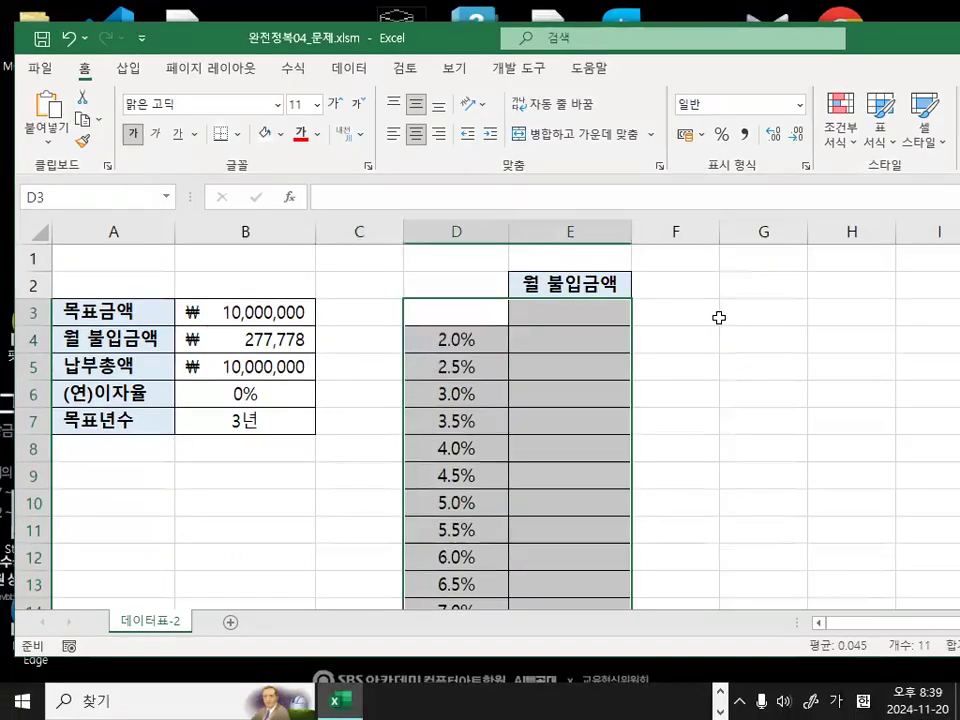
Examine formula cell E3 in relation to the interest rates listed down column D and the corner cell D3.
click(579, 302)
mouse_move(594, 346)
mouse_down()
mouse_move(666, 294)
mouse_move(620, 318)
mouse_up()
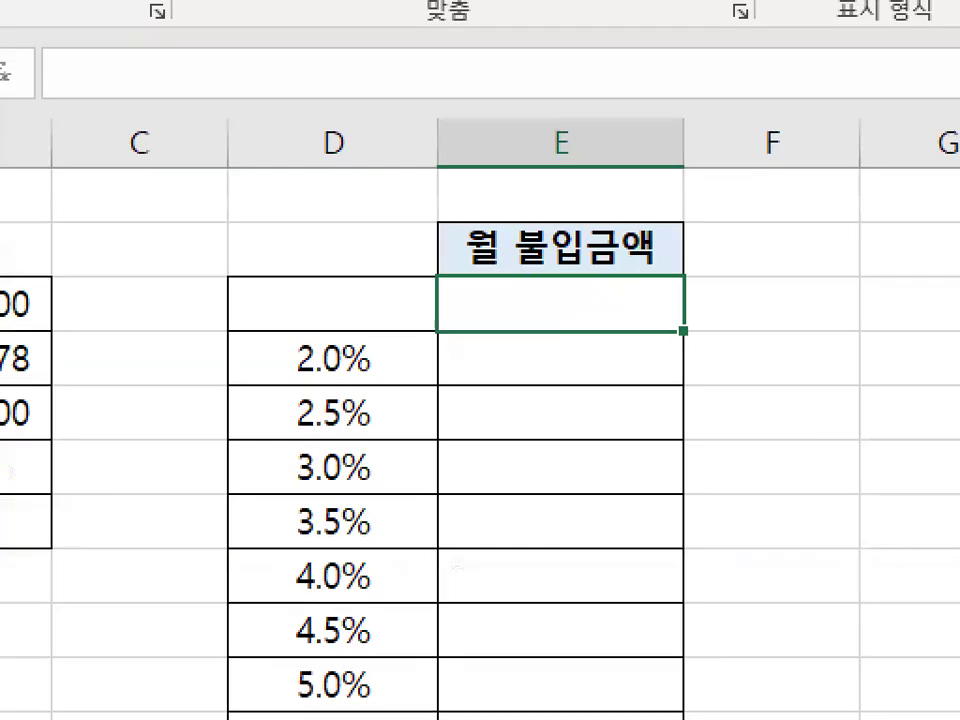
mouse_move(626, 312)
mouse_down()
mouse_move(529, 298)
mouse_move(625, 345)
mouse_up()
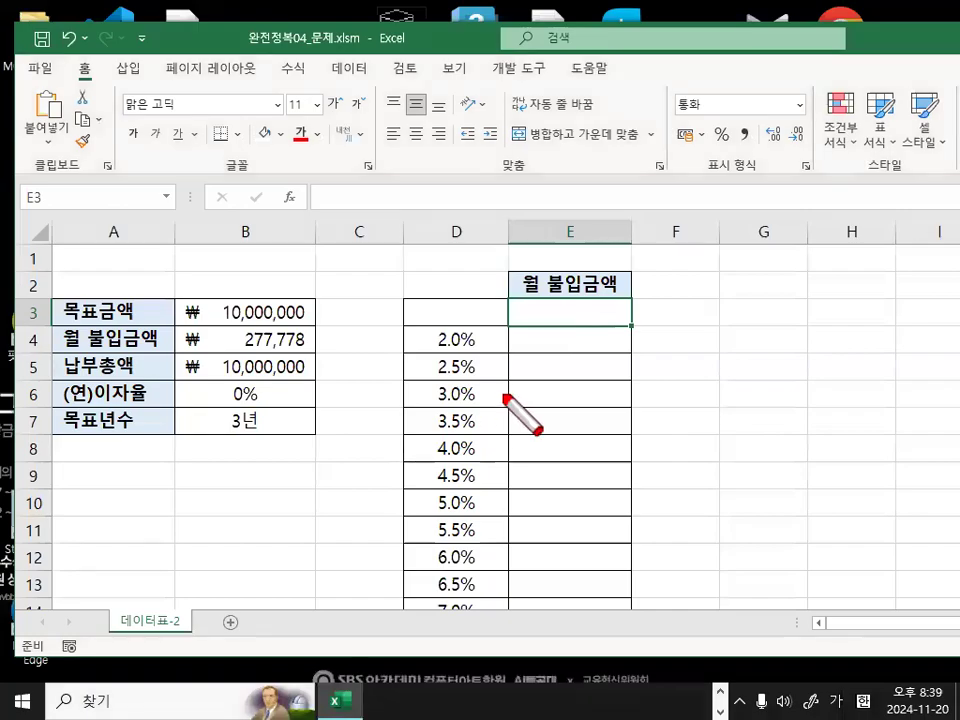
mouse_move(493, 547)
mouse_down()
mouse_move(486, 604)
mouse_move(382, 529)
mouse_move(445, 352)
mouse_move(514, 446)
mouse_move(518, 597)
mouse_up()
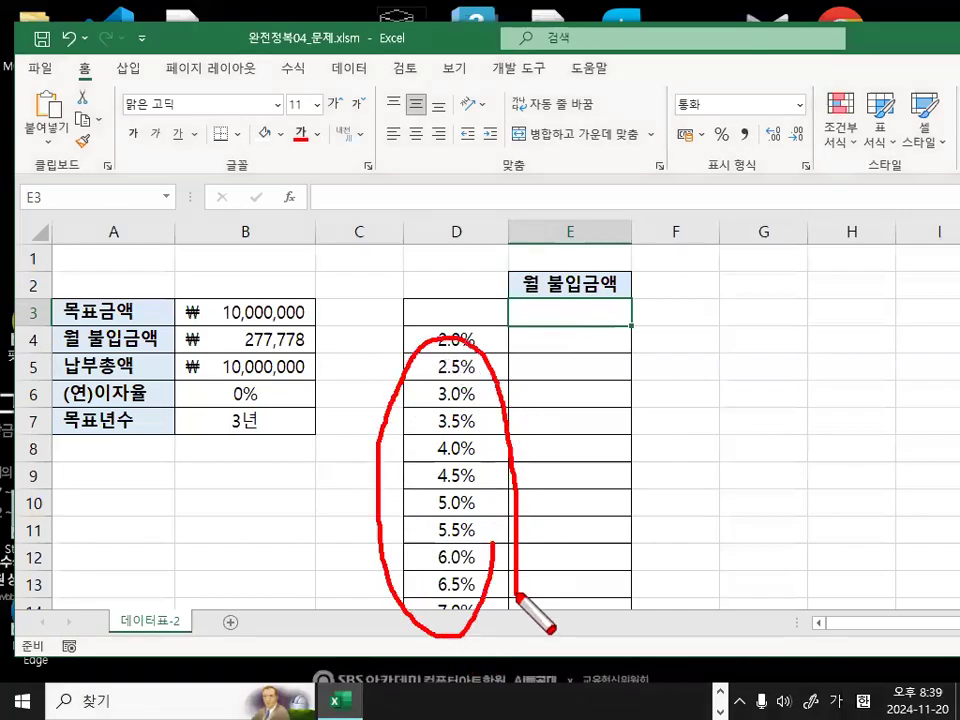
mouse_move(628, 310)
mouse_down()
mouse_move(553, 306)
mouse_move(617, 322)
mouse_move(630, 307)
mouse_up()
drag(479, 292, 443, 337)
drag(445, 285, 482, 341)
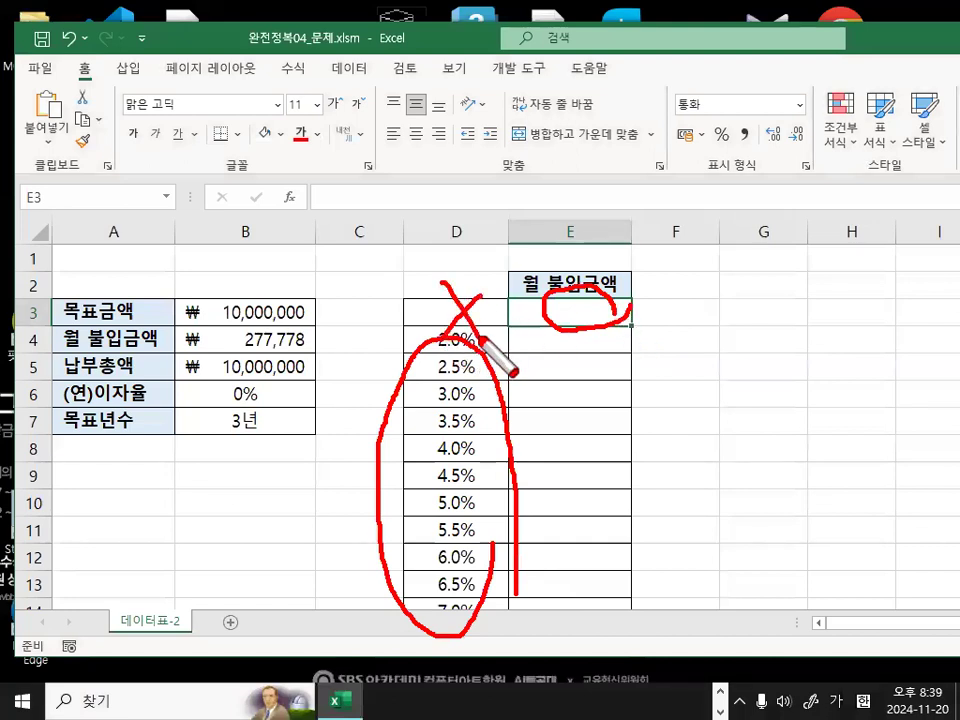
Undo the white fill of D3:E3 and the clearing of the (연)이자율 heading in D3.
key(Escape)
click(65, 37)
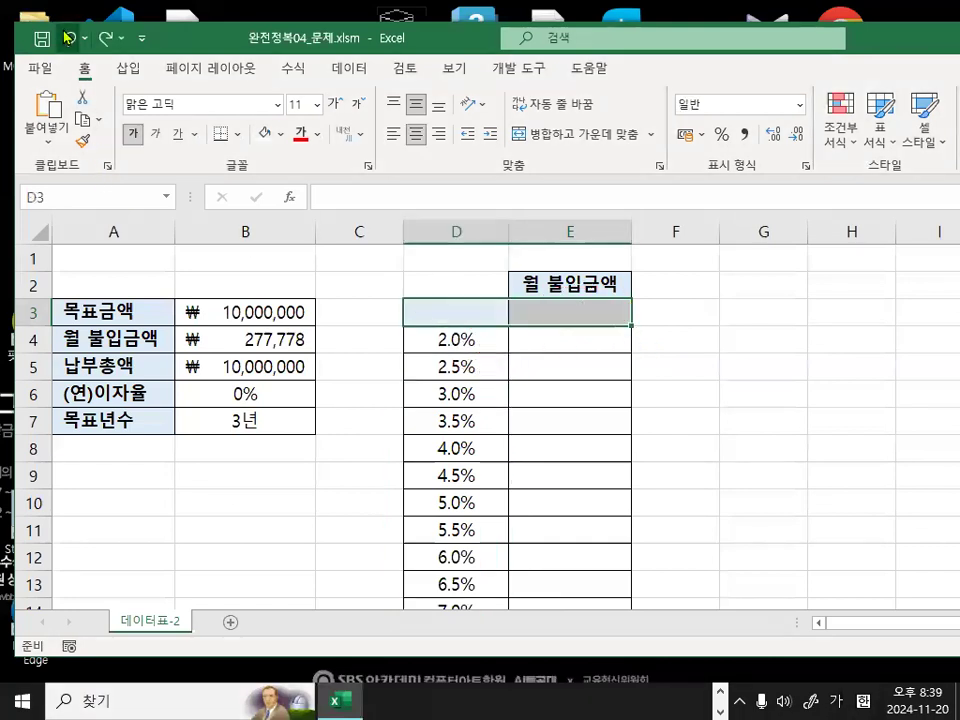
click(65, 37)
click(512, 367)
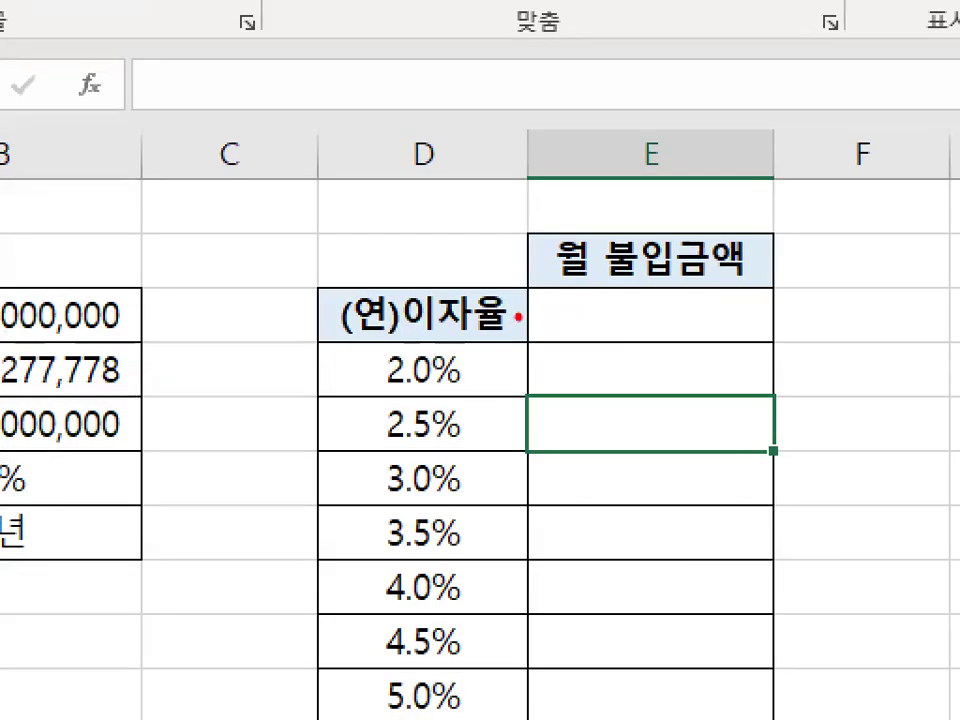
drag(480, 276, 520, 322)
mouse_move(628, 302)
mouse_down()
mouse_move(633, 312)
mouse_move(700, 212)
mouse_up()
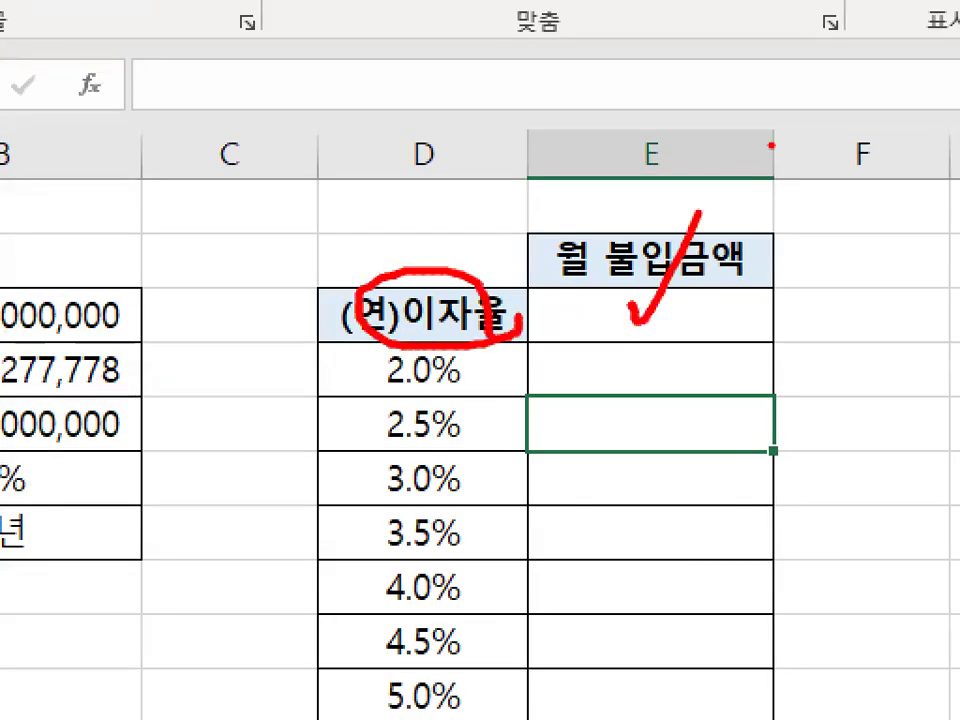
key(Escape)
Link E3 to the 월 불입금액 cell with the formula =B4.
click(706, 319)
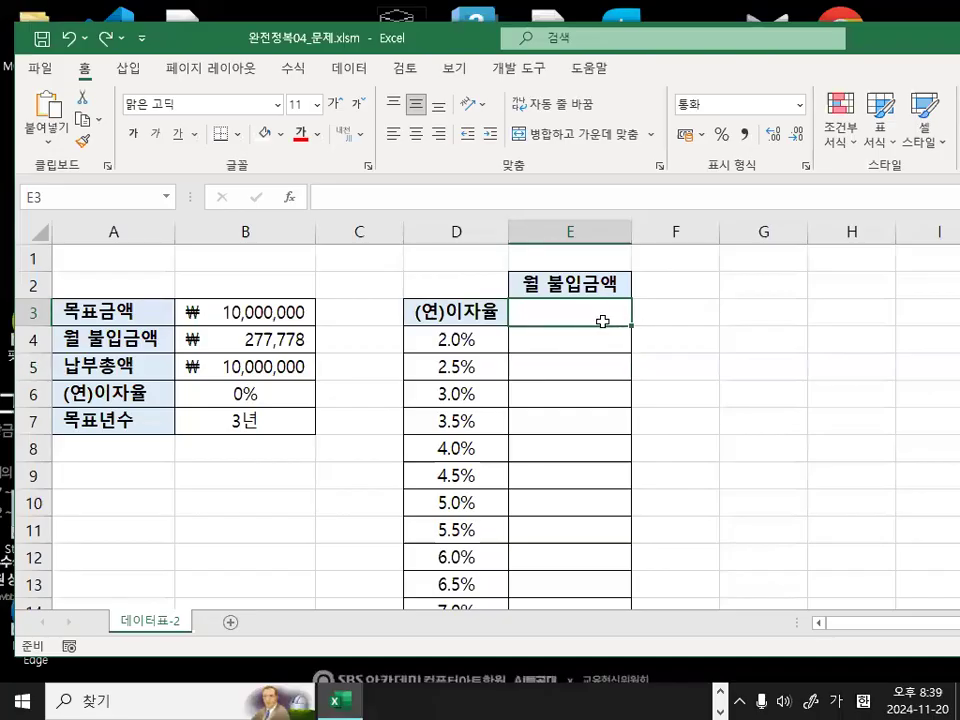
text(=)
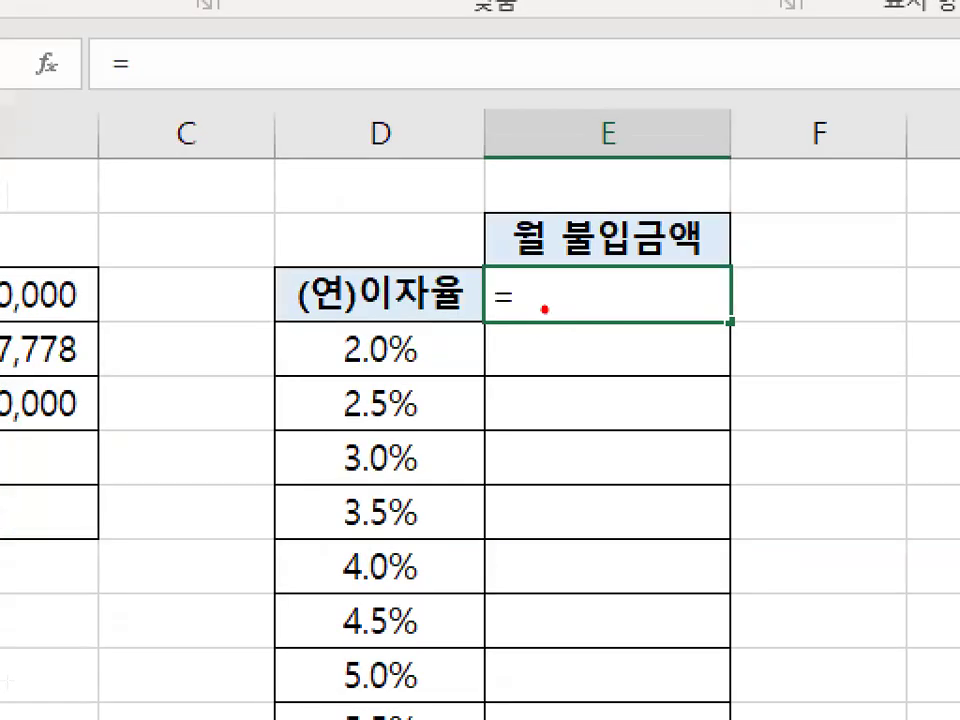
mouse_move(544, 309)
mouse_down()
mouse_move(465, 266)
mouse_move(538, 318)
mouse_up()
key(Escape)
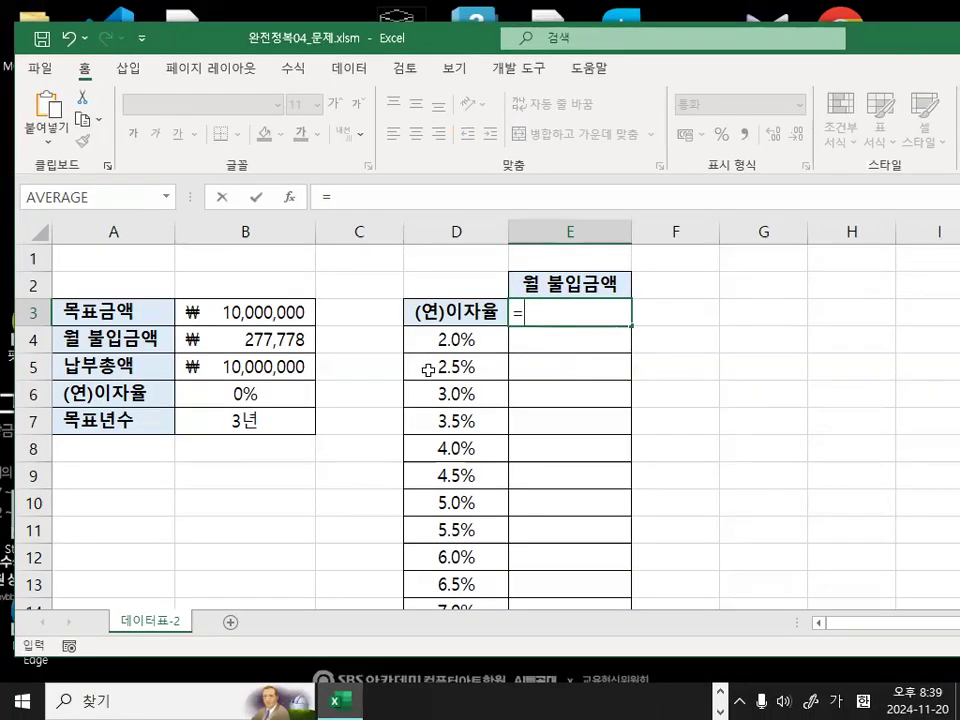
click(253, 340)
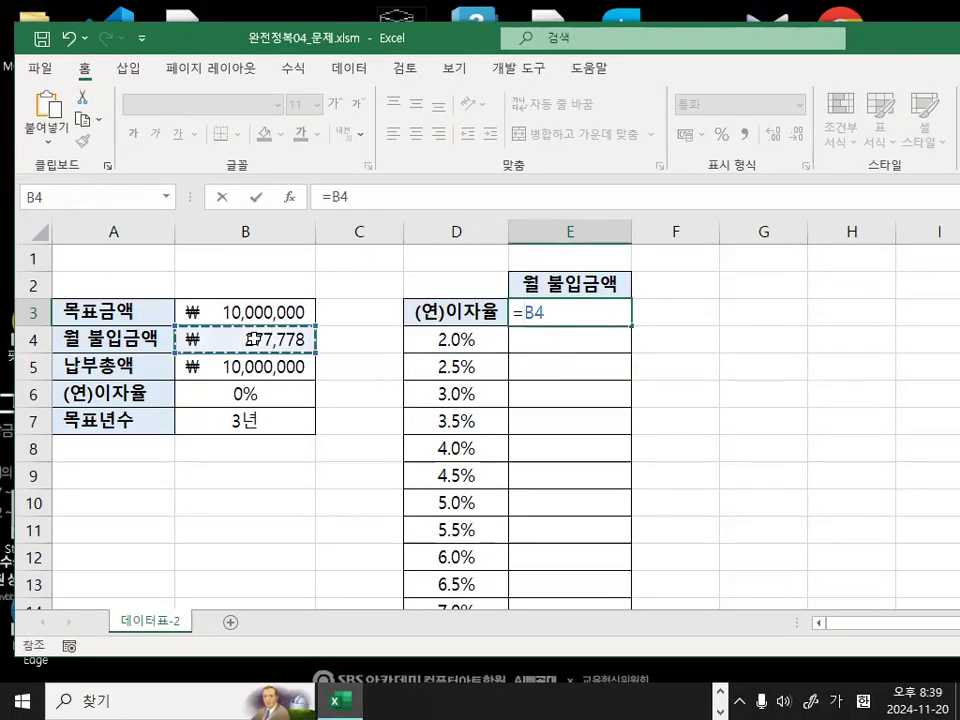
drag(256, 331, 300, 289)
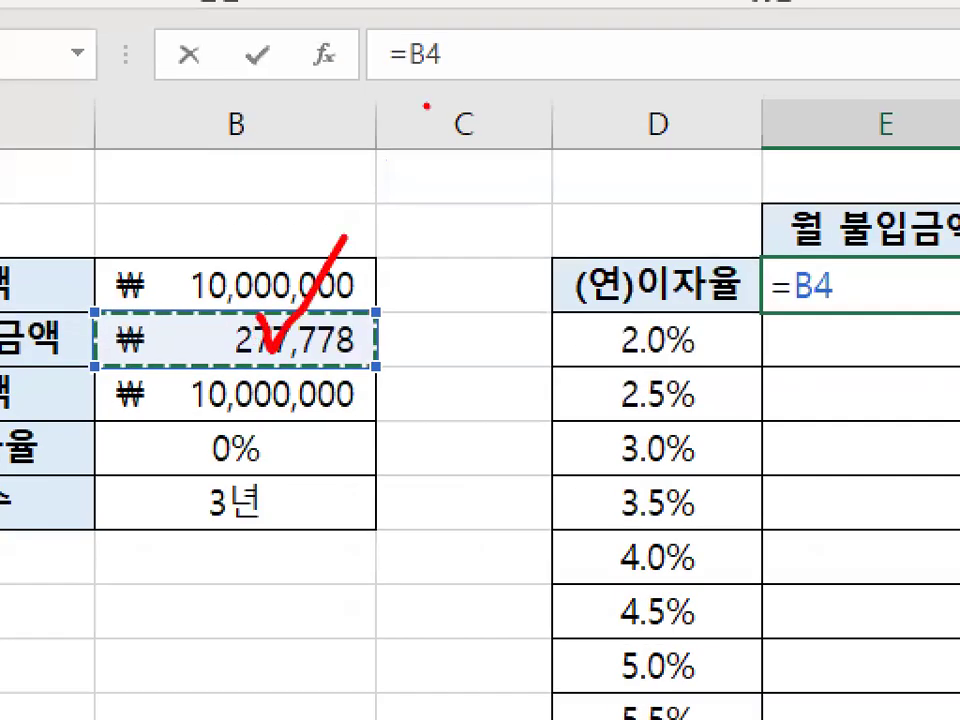
key(Escape)
key(Return)
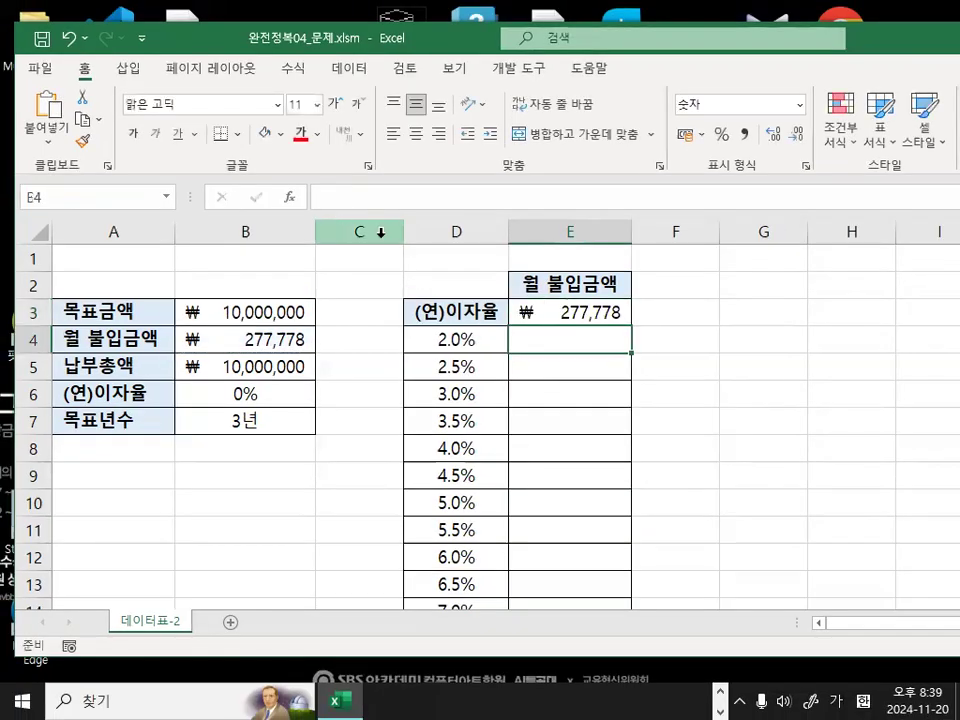
Inspect the formulas in B5 and B4, and compare the PMT formula with cell E3.
click(218, 366)
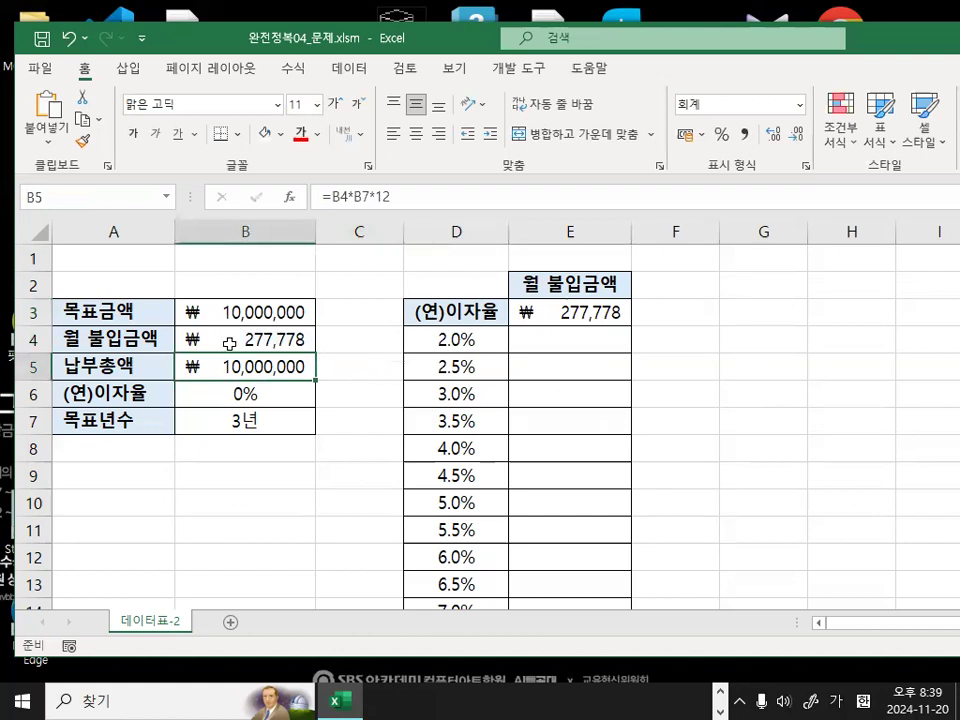
double_click(224, 341)
drag(177, 342, 463, 341)
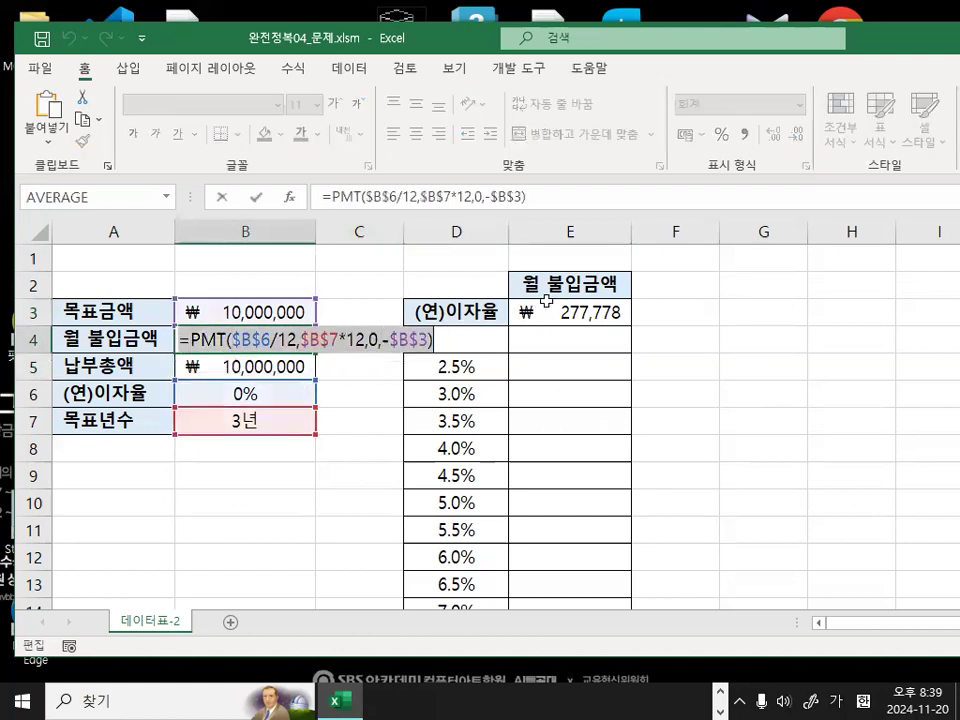
key(ctrl+1)
click(563, 303)
drag(563, 263, 607, 235)
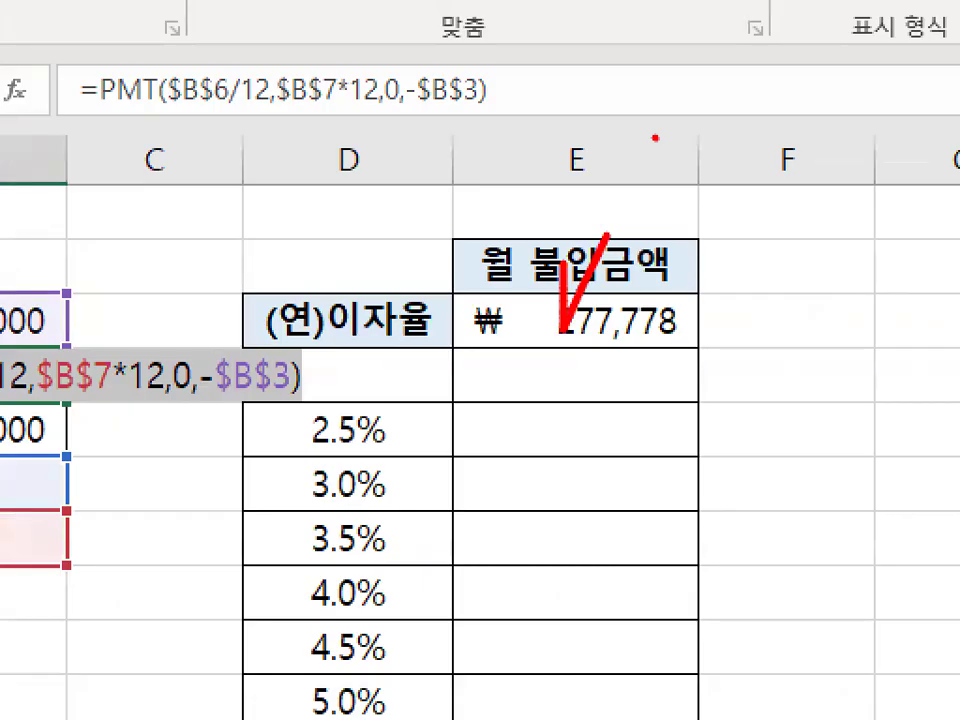
key(Escape)
key(Escape)
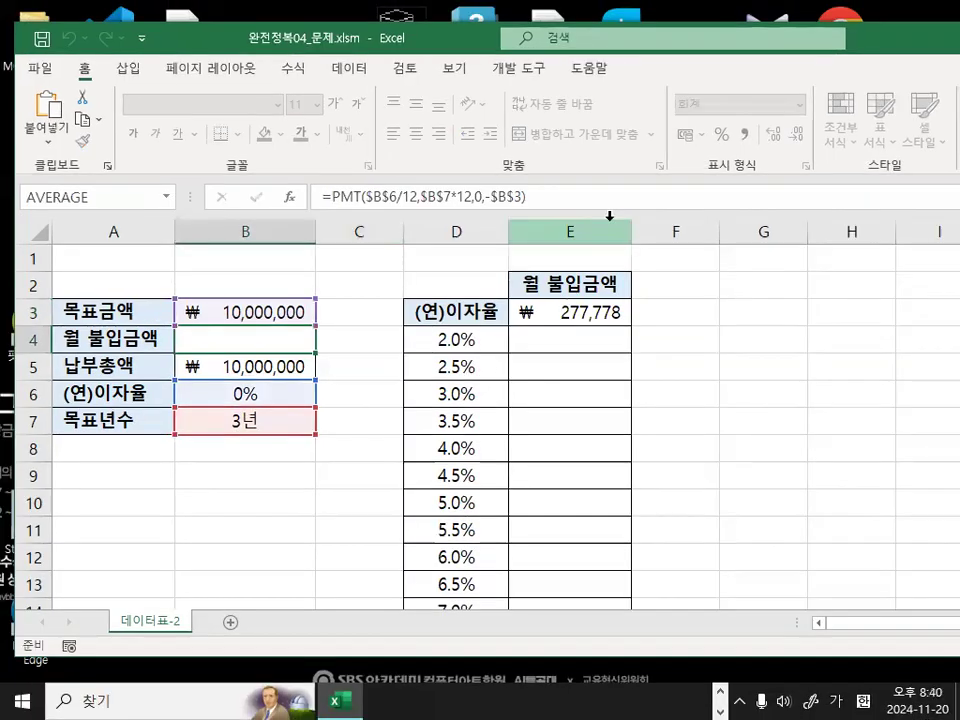
Inspect the formula in E3 to check which cell it references.
click(588, 315)
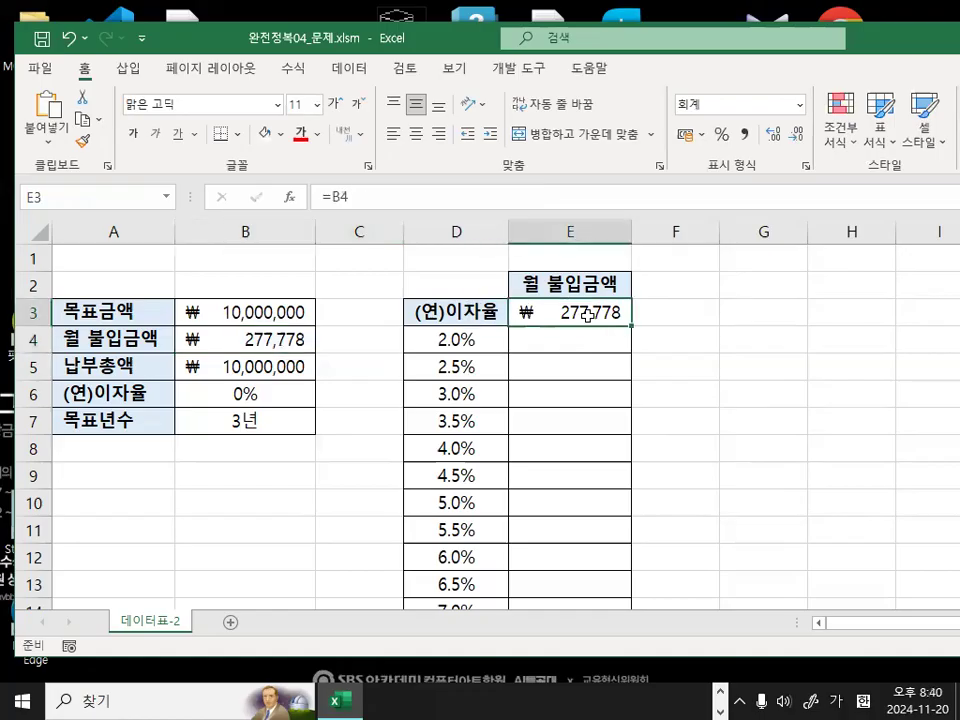
key(ctrl+1)
click(372, 209)
drag(372, 205, 396, 240)
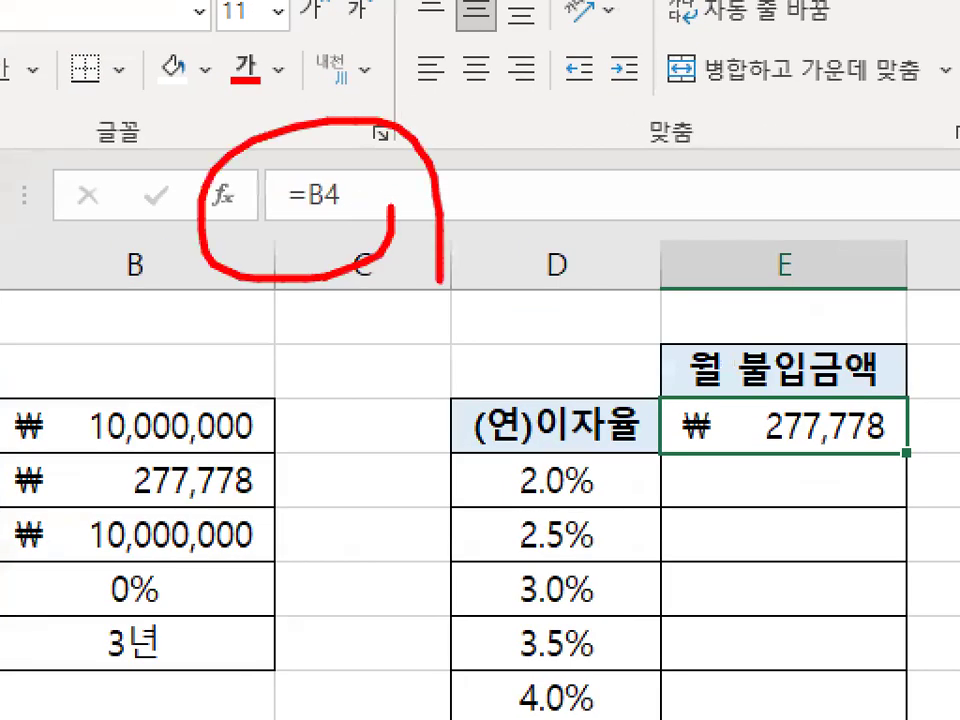
key(Escape)
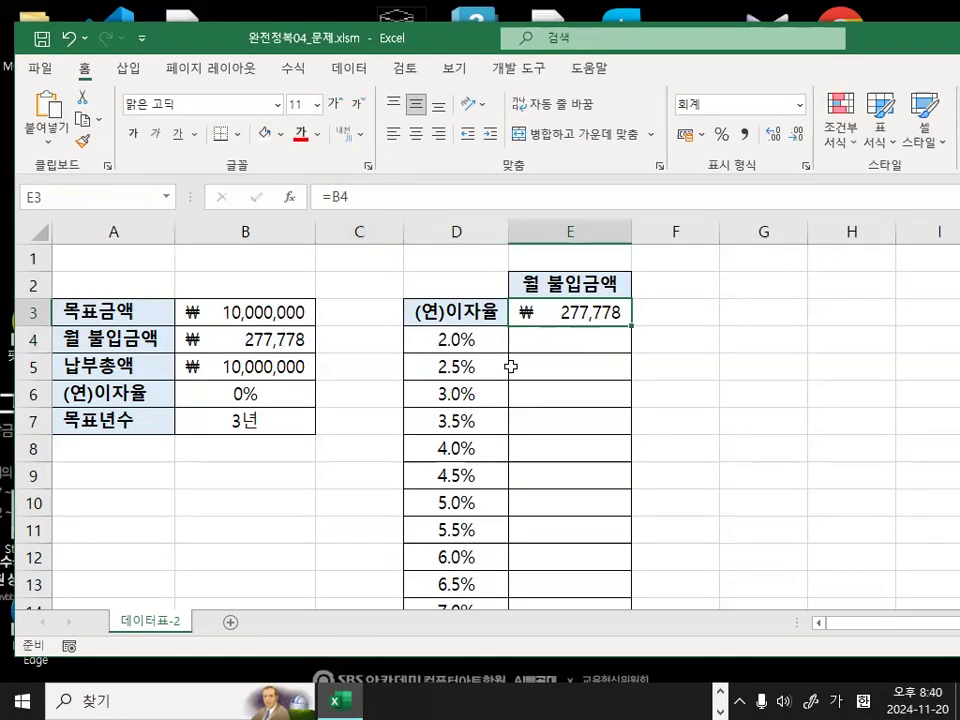
Compare the 월 불입금액 cells E3:E14 with the interest rates in column D.
click(690, 332)
click(567, 312)
key(ctrl+1)
click(617, 317)
mouse_move(617, 317)
mouse_down()
mouse_move(585, 282)
mouse_move(594, 606)
mouse_move(594, 555)
mouse_up()
key(Escape)
key(ctrl+1)
click(486, 366)
mouse_move(486, 366)
mouse_down()
mouse_move(469, 394)
mouse_move(480, 316)
mouse_move(479, 388)
mouse_up()
key(Escape)
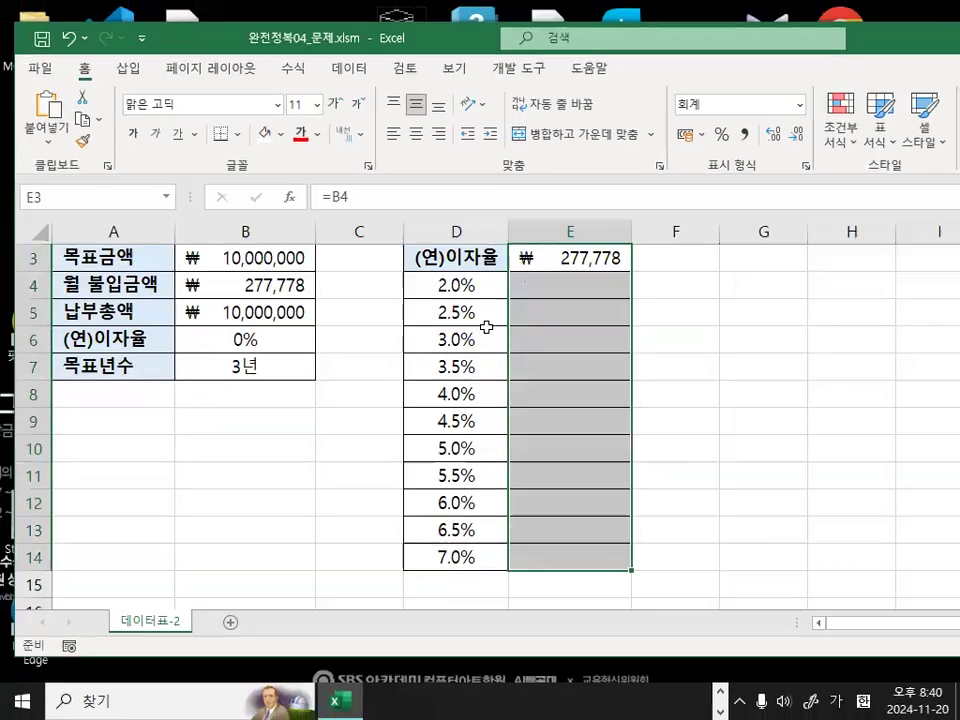
Select D3:E14 and examine how the (연)이자율 heading, the E3 formula and the column of rates are laid out.
key(Left)
scroll(470, 366, up, 1)
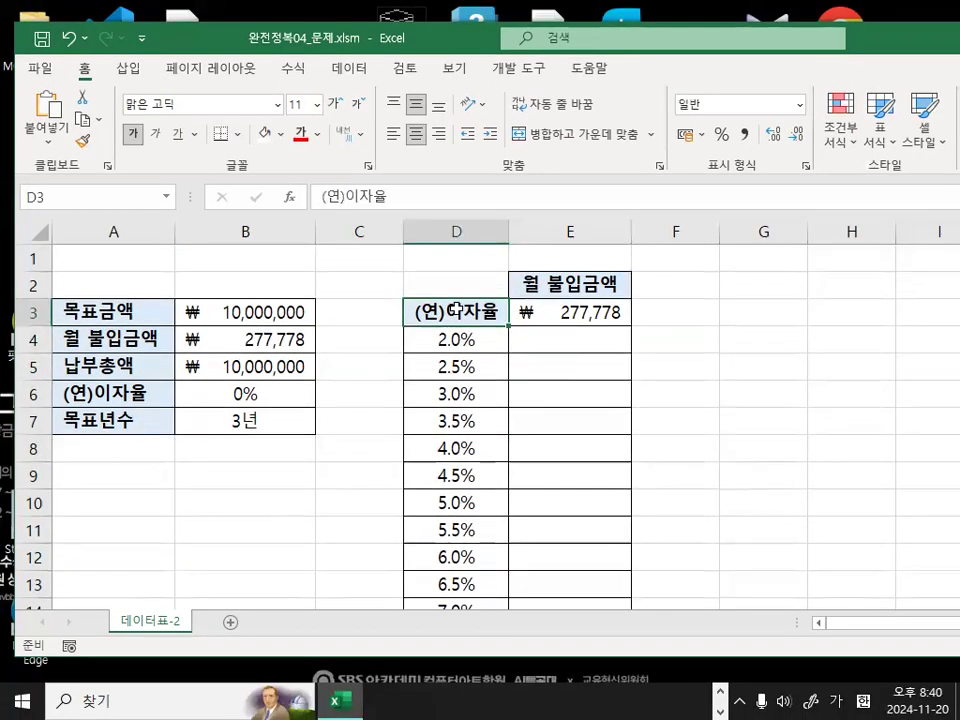
drag(455, 310, 563, 567)
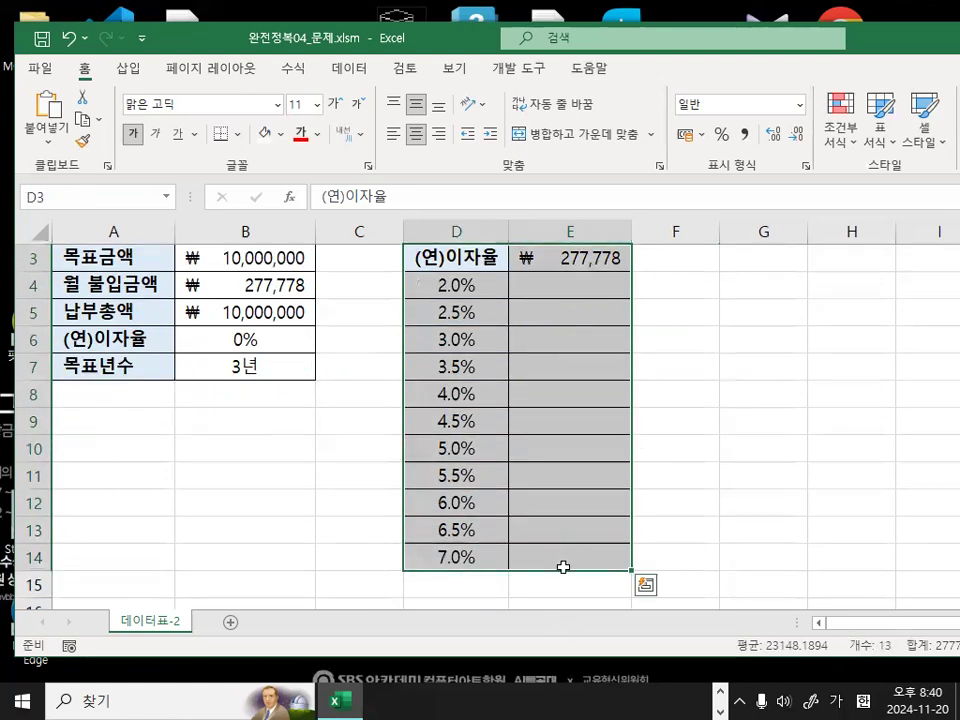
scroll(594, 354, up, 1)
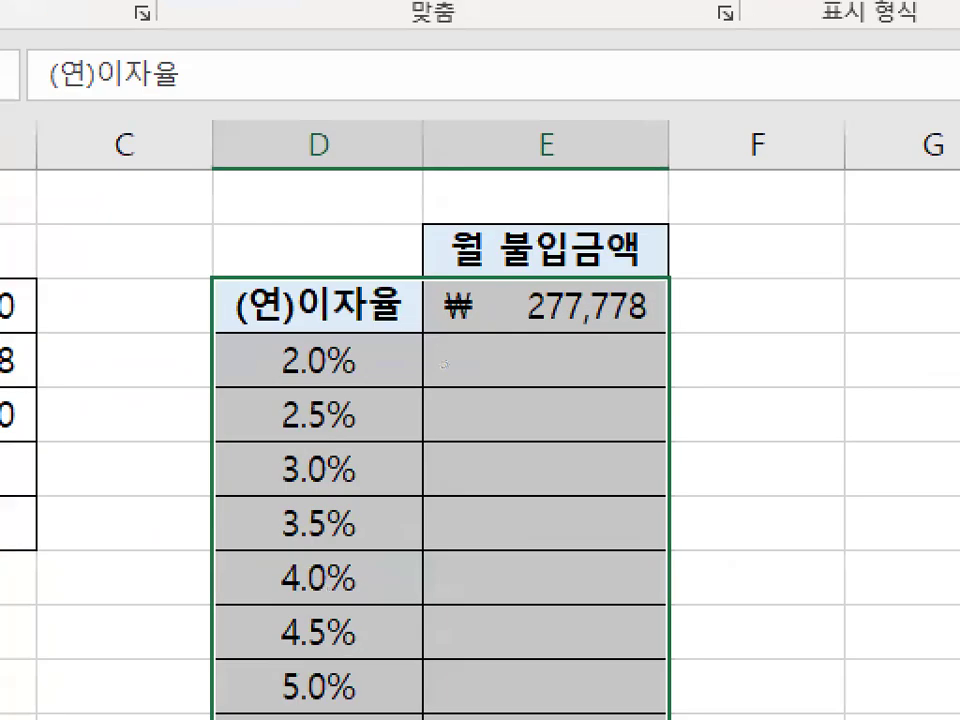
mouse_move(378, 320)
mouse_down()
mouse_move(300, 270)
mouse_move(352, 325)
mouse_up()
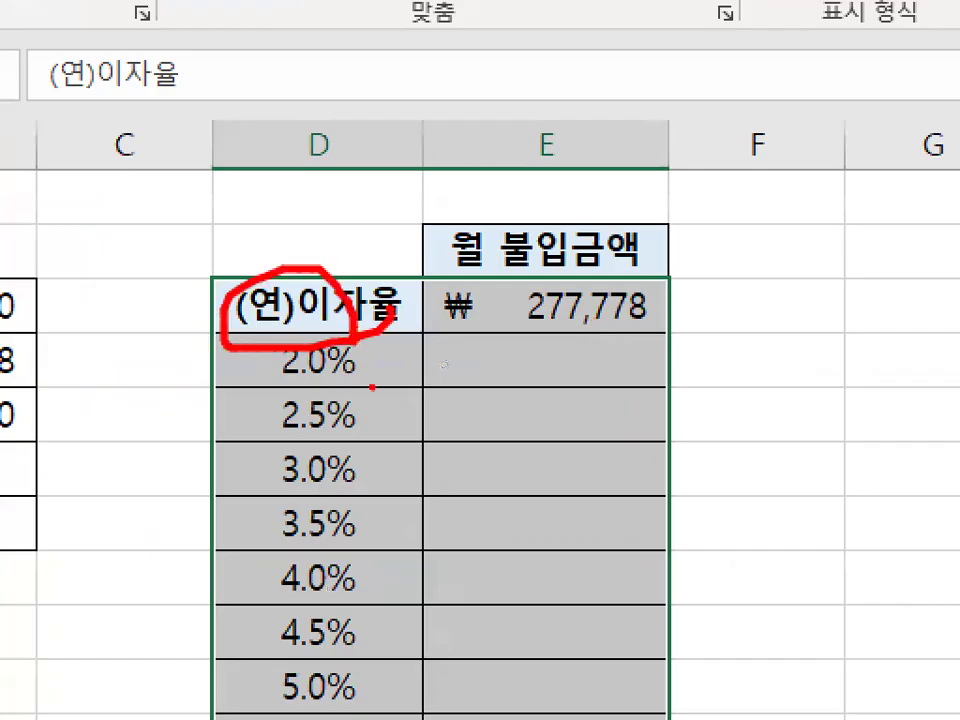
mouse_move(600, 270)
mouse_down()
mouse_move(552, 318)
mouse_move(610, 318)
mouse_up()
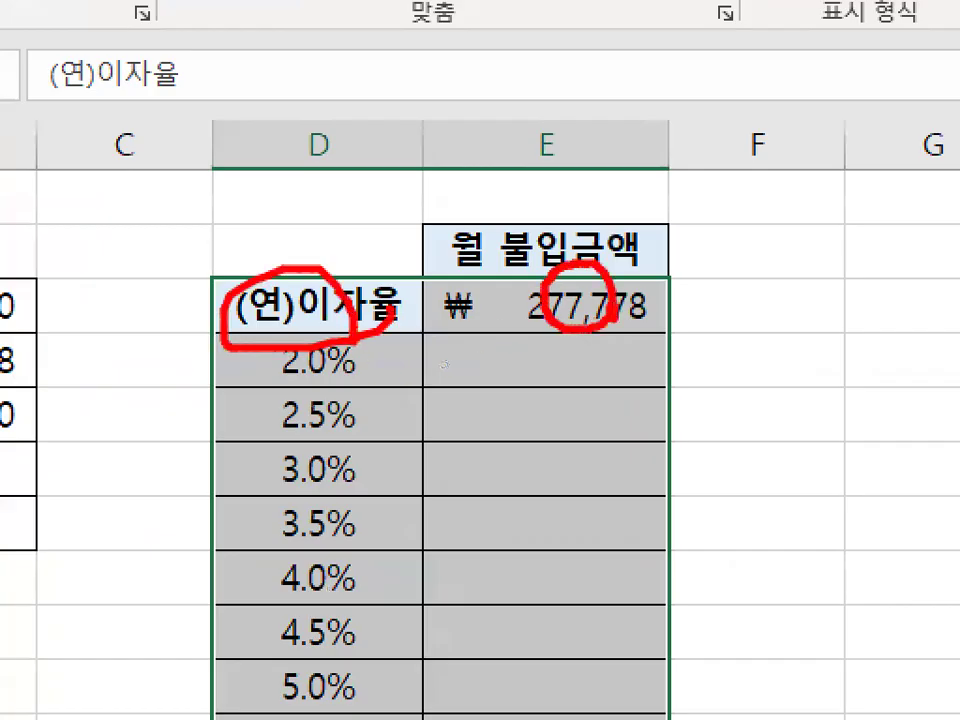
mouse_move(797, 318)
mouse_down()
mouse_move(729, 321)
mouse_move(793, 268)
mouse_move(797, 318)
mouse_up()
mouse_move(294, 521)
mouse_down()
mouse_move(350, 606)
mouse_move(300, 495)
mouse_up()
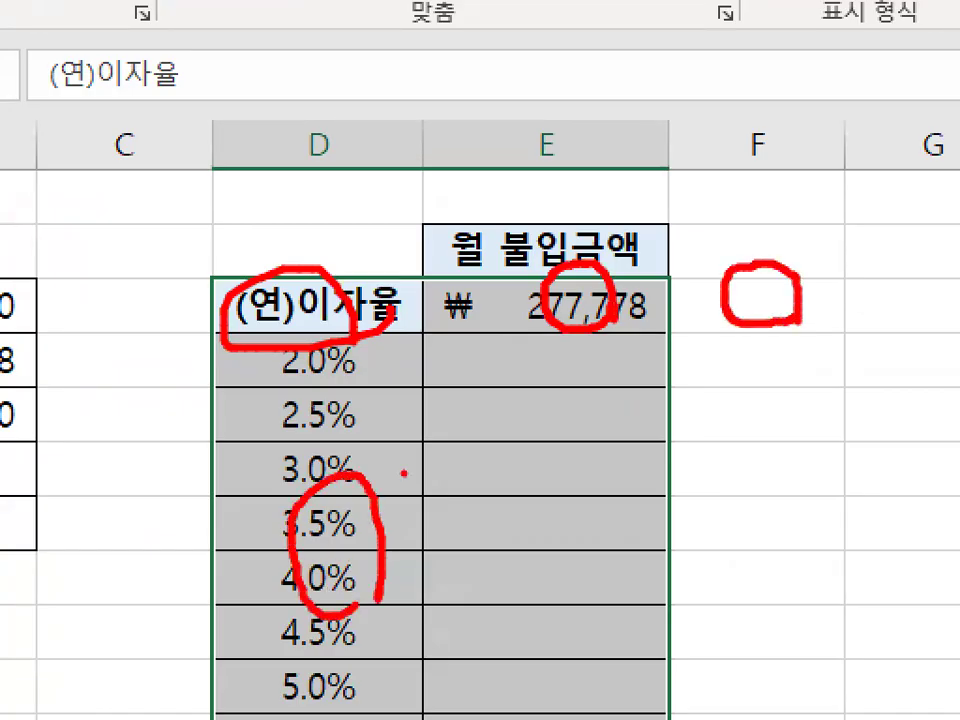
drag(545, 318, 388, 465)
drag(390, 400, 384, 468)
drag(384, 466, 425, 461)
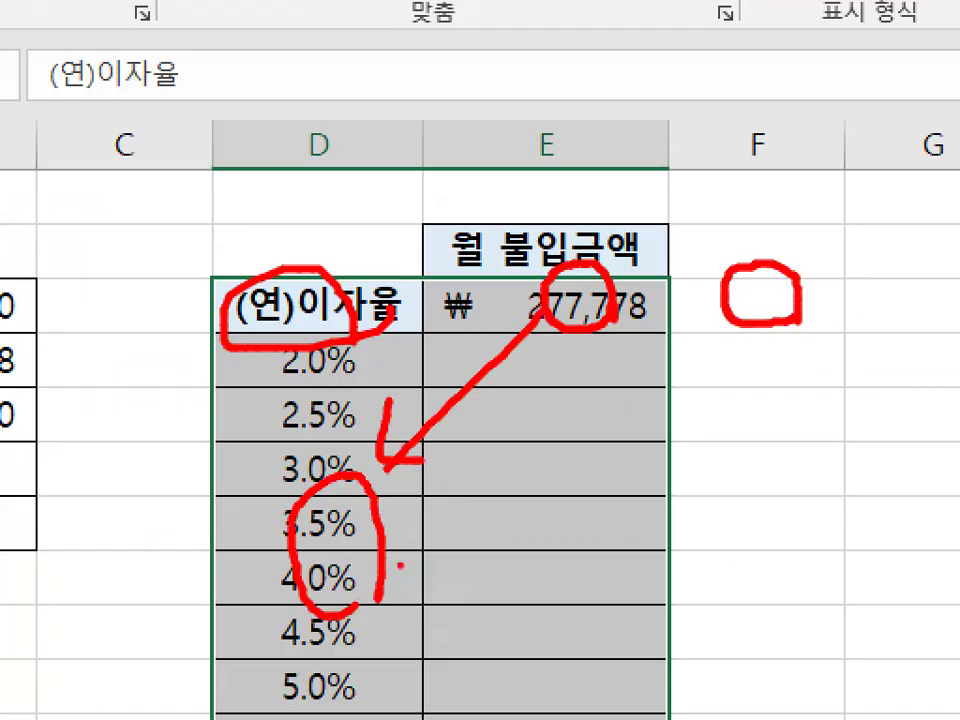
drag(340, 452, 355, 628)
drag(845, 327, 745, 290)
mouse_move(296, 275)
mouse_down()
mouse_move(262, 318)
mouse_move(290, 315)
mouse_up()
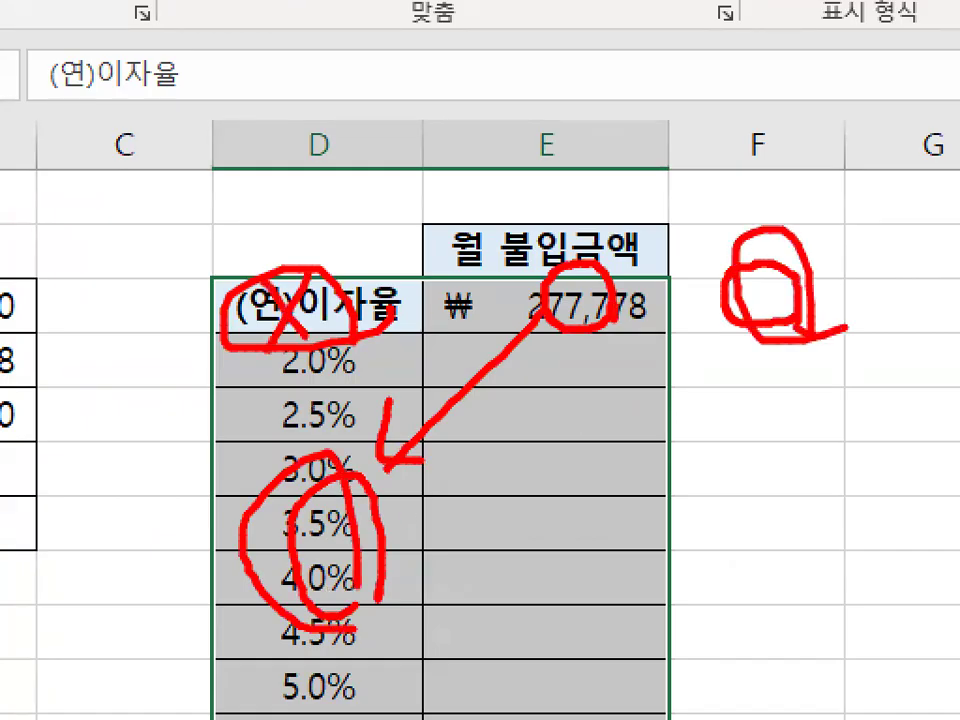
key(Escape)
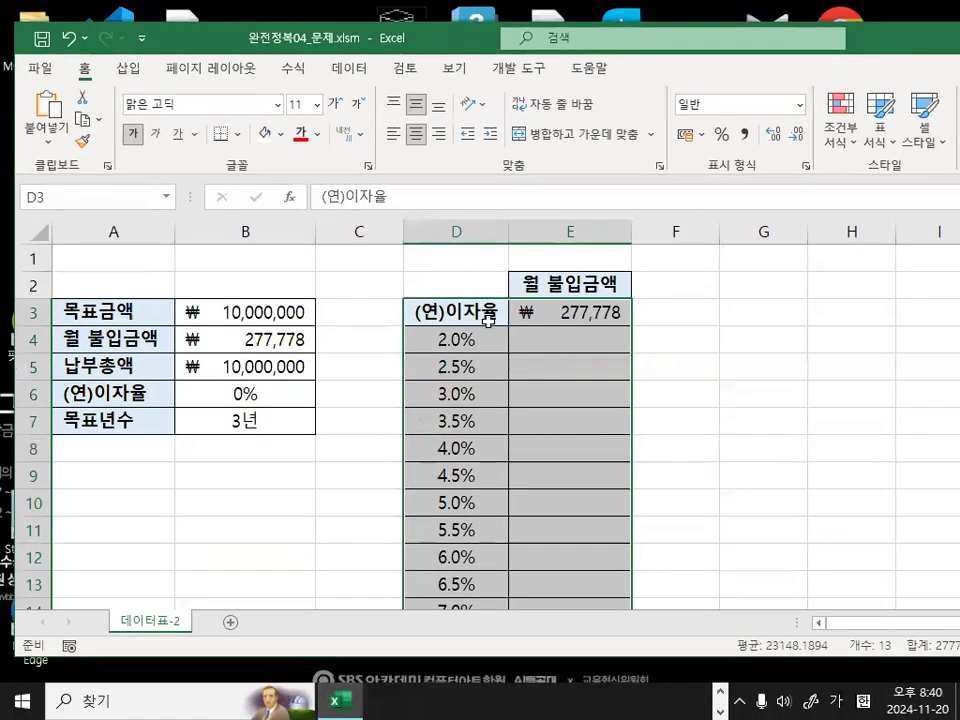
Select D3:E14 and start a what-if data table on that range.
drag(456, 311, 576, 555)
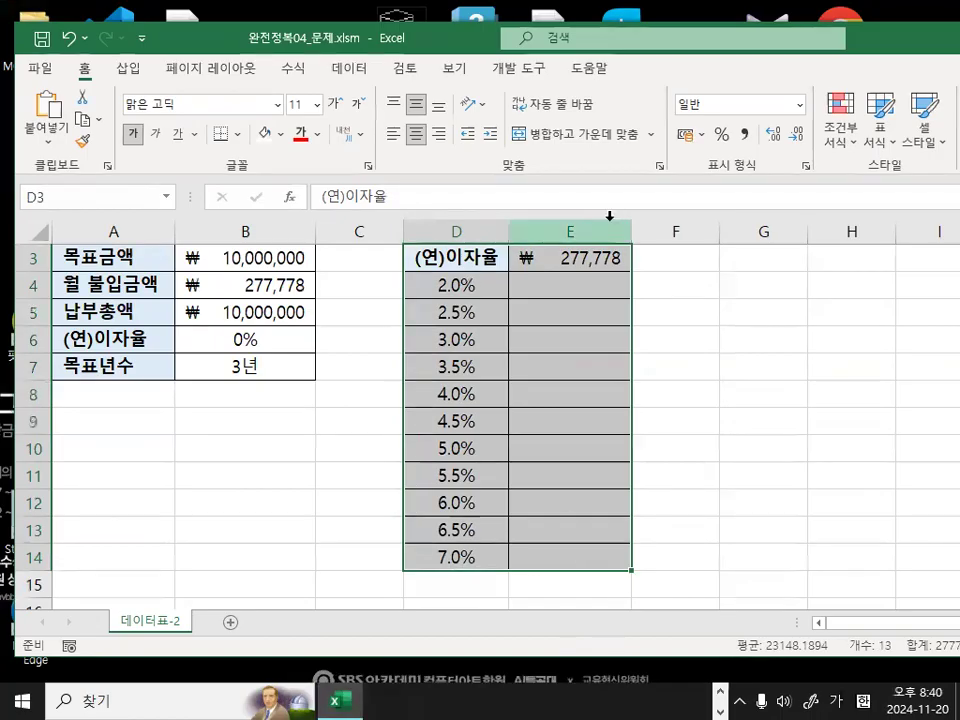
mouse_move(678, 443)
mouse_down()
mouse_move(645, 488)
mouse_move(662, 520)
mouse_up()
click(349, 68)
mouse_move(373, 66)
mouse_down()
mouse_move(338, 81)
mouse_move(376, 70)
mouse_up()
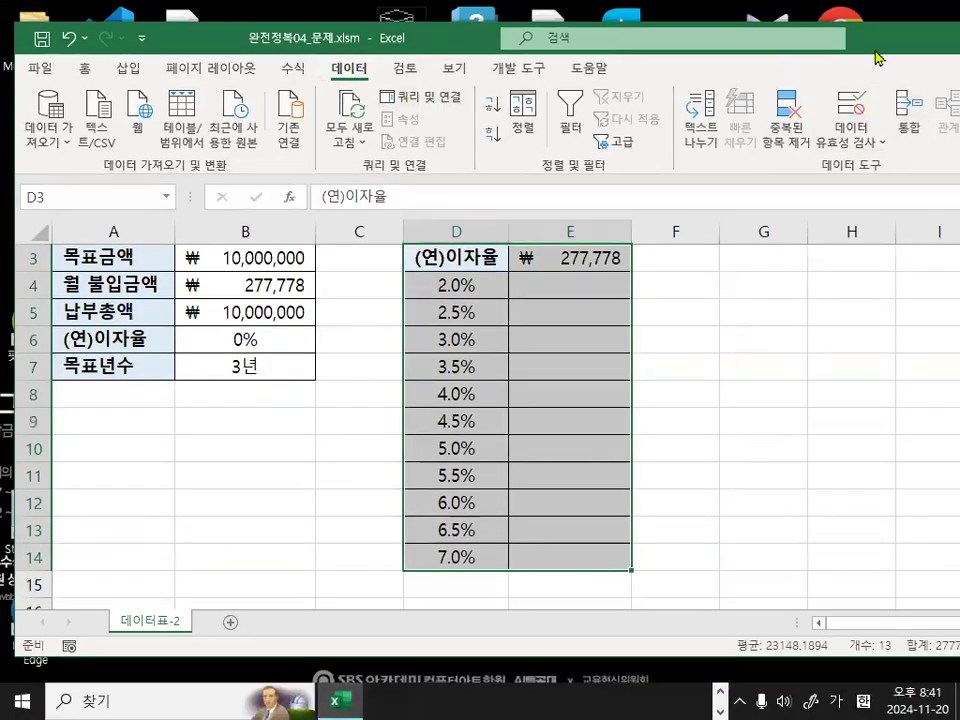
double_click(660, 40)
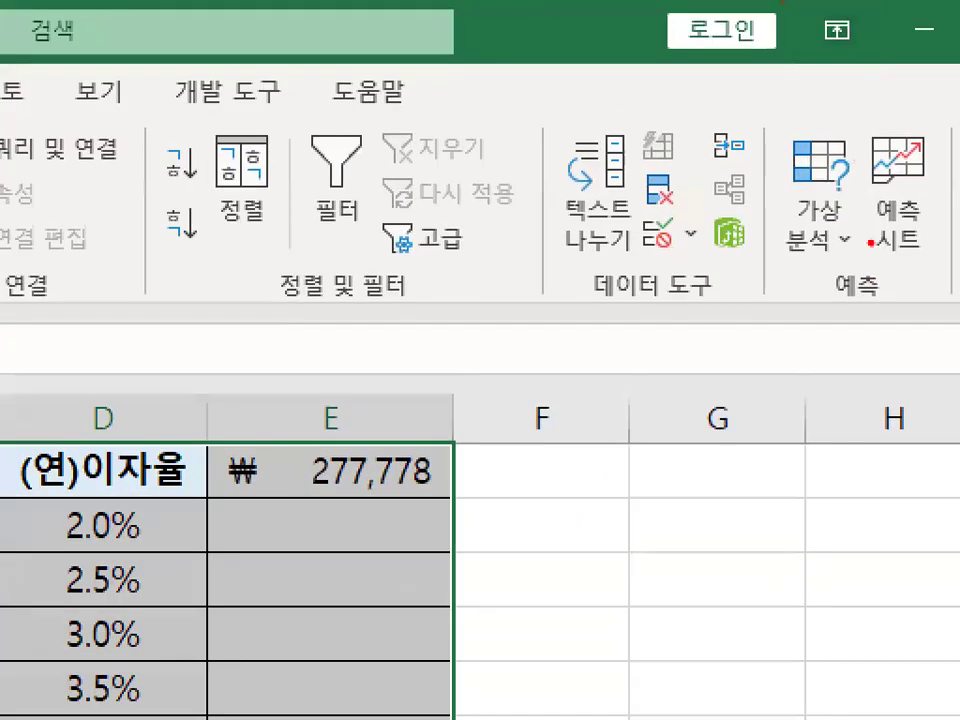
mouse_move(835, 172)
mouse_down()
mouse_move(784, 250)
mouse_move(845, 176)
mouse_up()
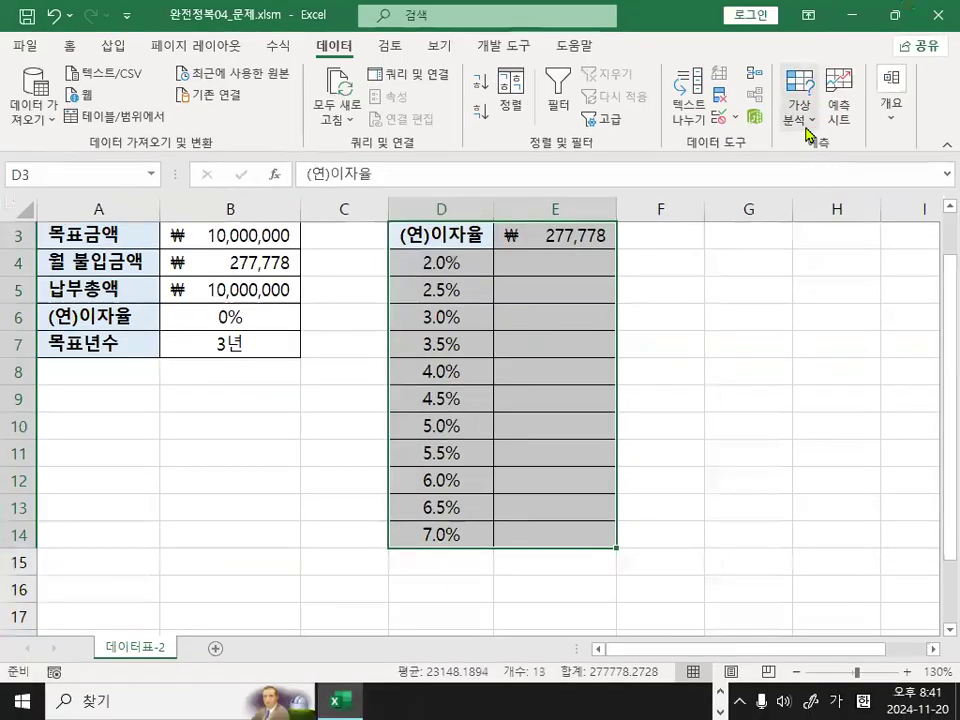
click(818, 238)
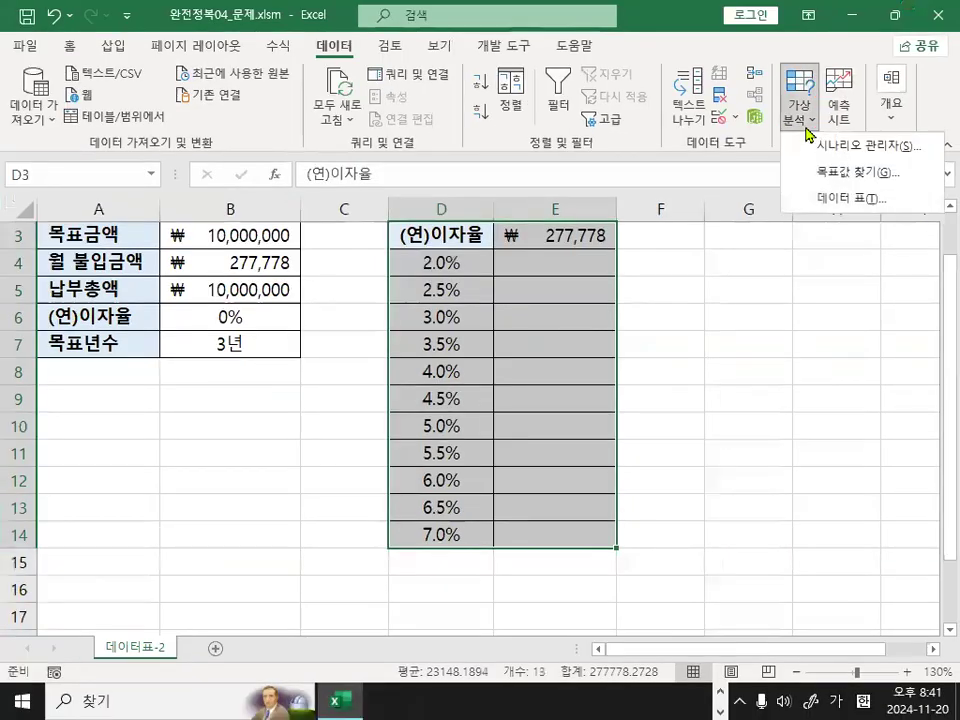
click(842, 197)
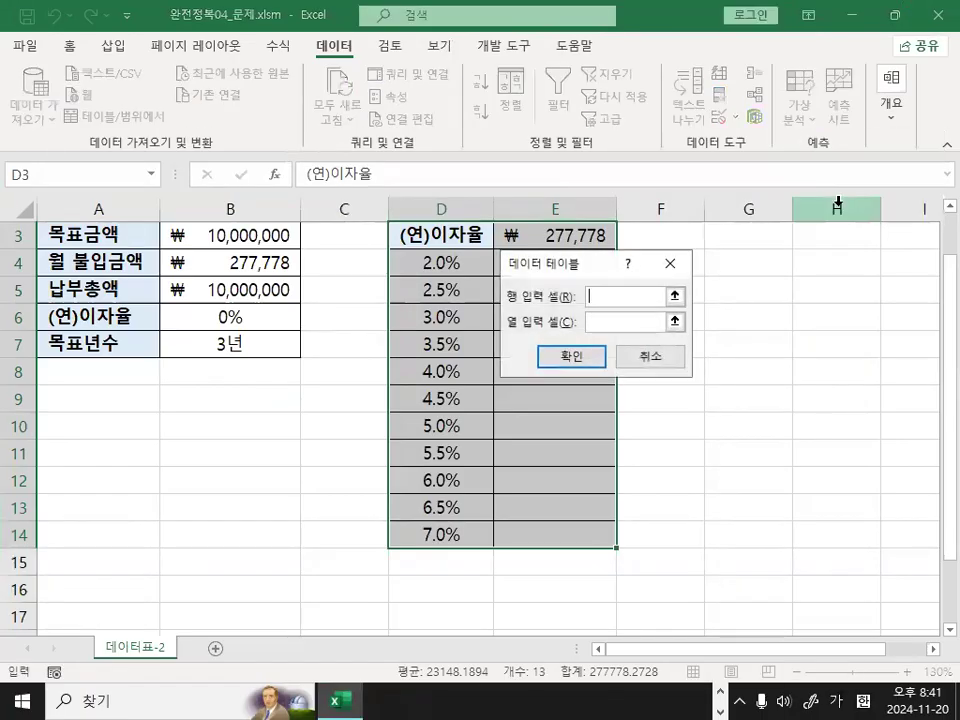
Leave the data table's row input cell empty and set its column input cell to the (연)이자율 value in $B$6.
drag(574, 266, 690, 343)
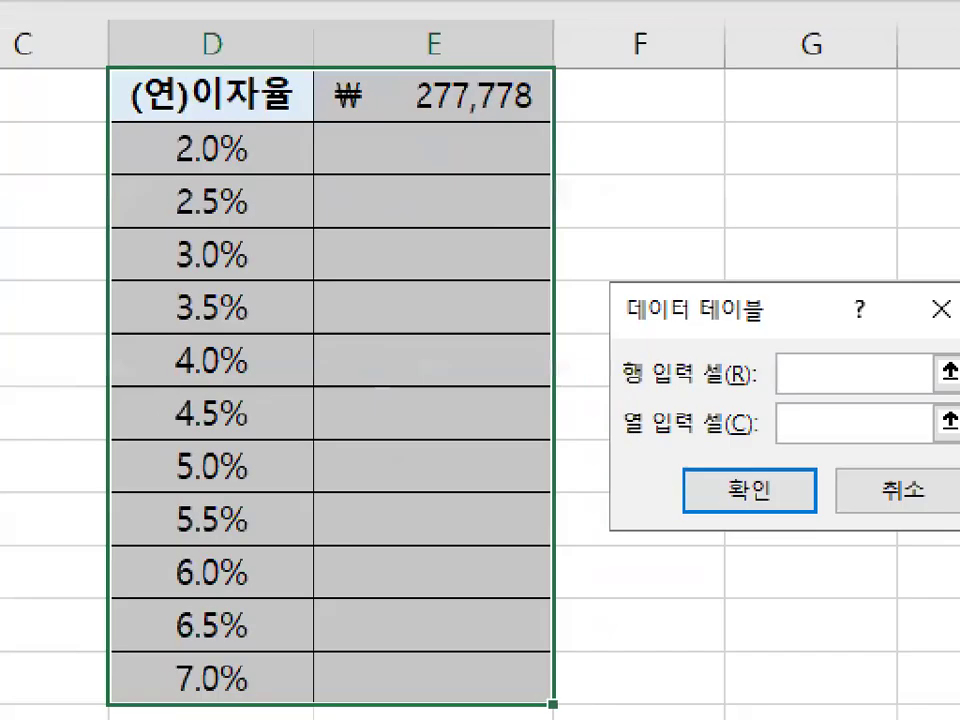
click(641, 385)
drag(641, 385, 763, 371)
mouse_move(737, 92)
mouse_down()
mouse_move(682, 50)
mouse_move(646, 132)
mouse_up()
drag(653, 44, 700, 172)
drag(855, 330, 797, 410)
drag(760, 322, 853, 405)
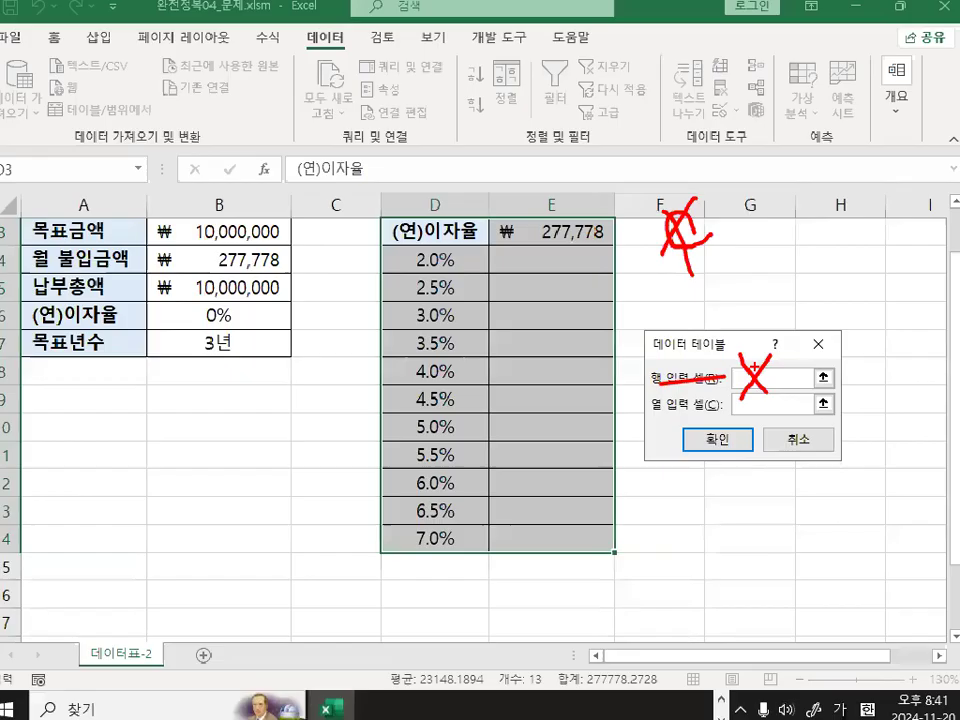
click(752, 408)
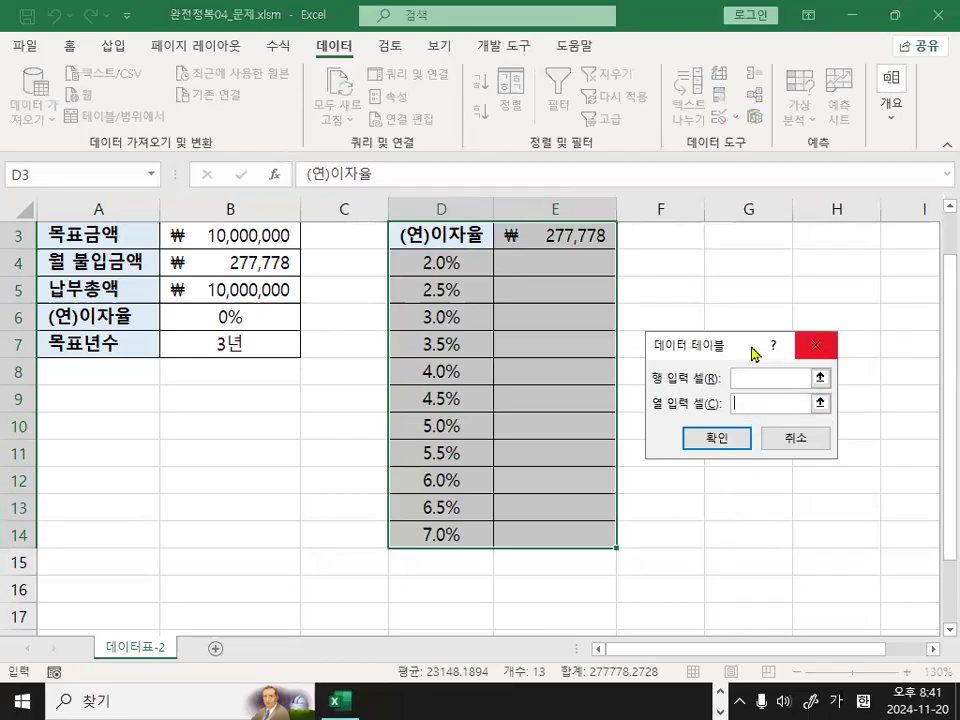
click(432, 288)
mouse_move(391, 228)
mouse_down()
mouse_move(366, 300)
mouse_move(372, 716)
mouse_up()
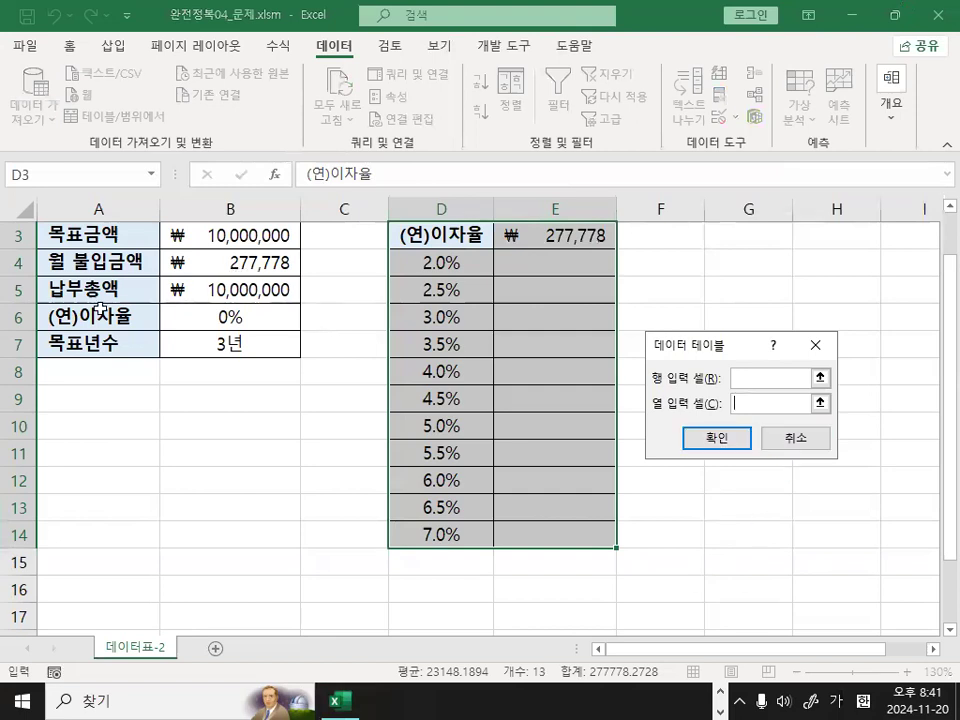
scroll(100, 308, up, 1)
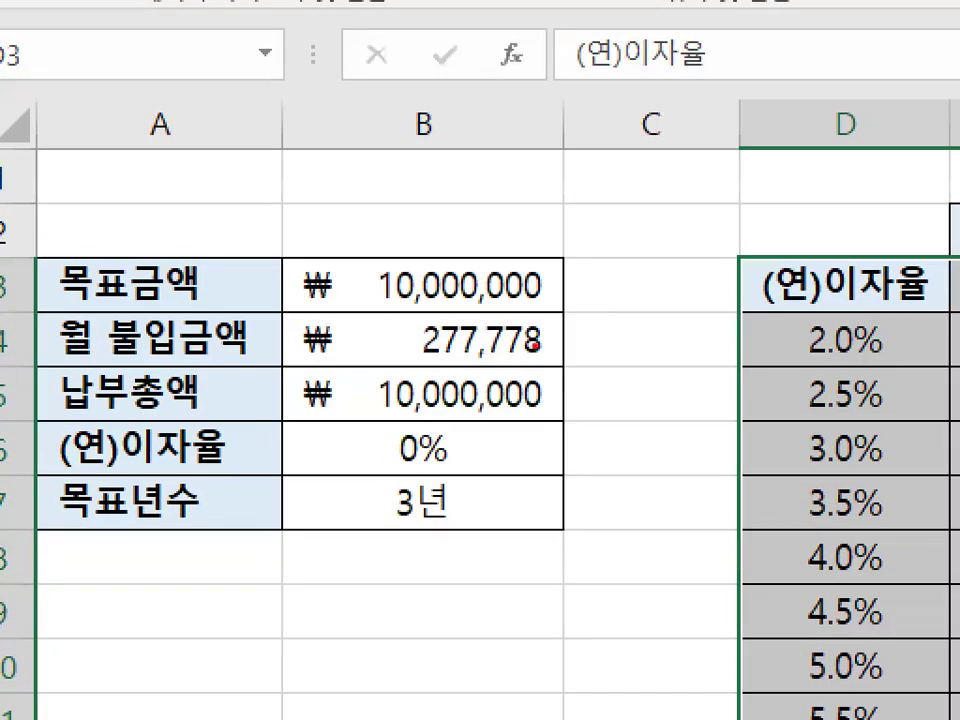
mouse_move(537, 344)
mouse_down()
mouse_move(420, 364)
mouse_move(470, 318)
mouse_move(537, 333)
mouse_up()
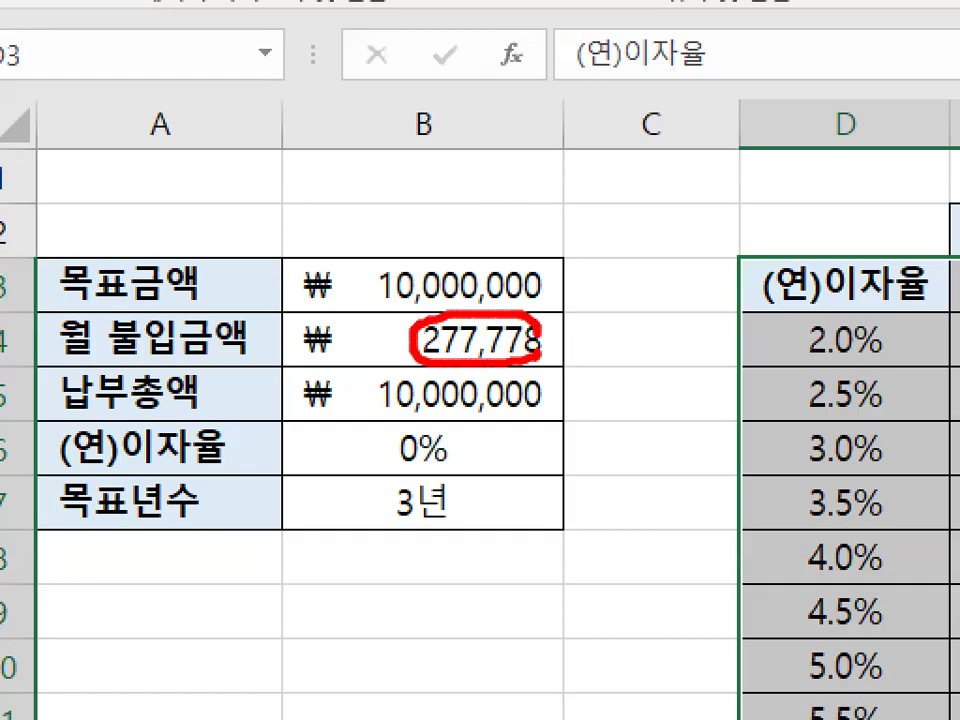
mouse_move(466, 458)
mouse_down()
mouse_move(418, 462)
mouse_move(445, 418)
mouse_move(458, 462)
mouse_move(440, 462)
mouse_up()
click(230, 372)
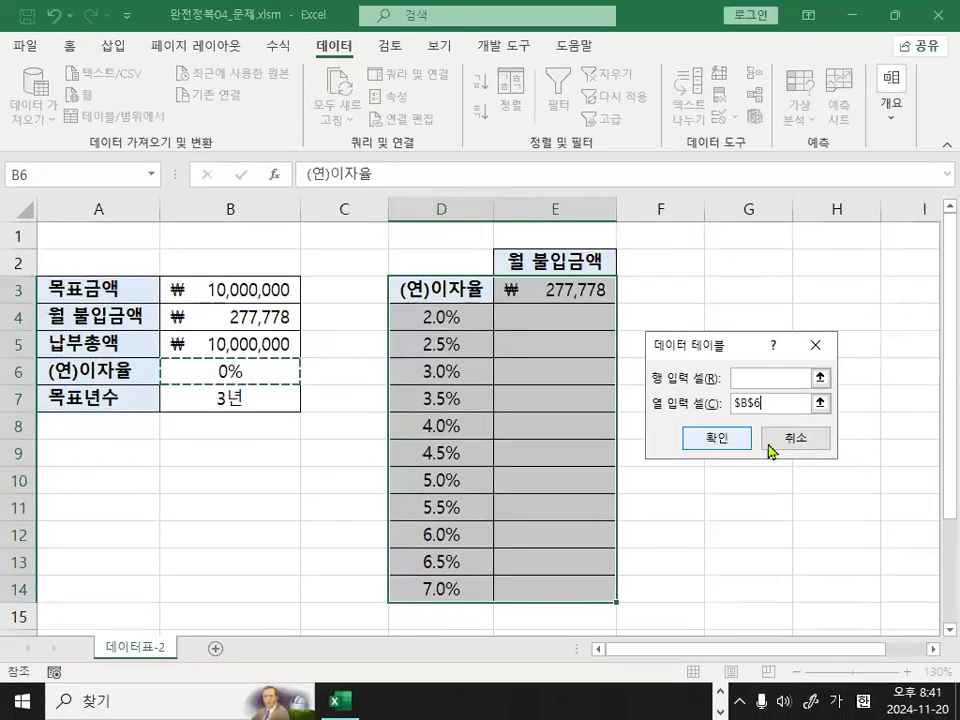
Generate the data table to fill E4:E14 with the 월 불입금액 for each interest rate.
mouse_move(772, 406)
mouse_down()
mouse_move(760, 410)
mouse_move(703, 379)
mouse_move(760, 378)
mouse_up()
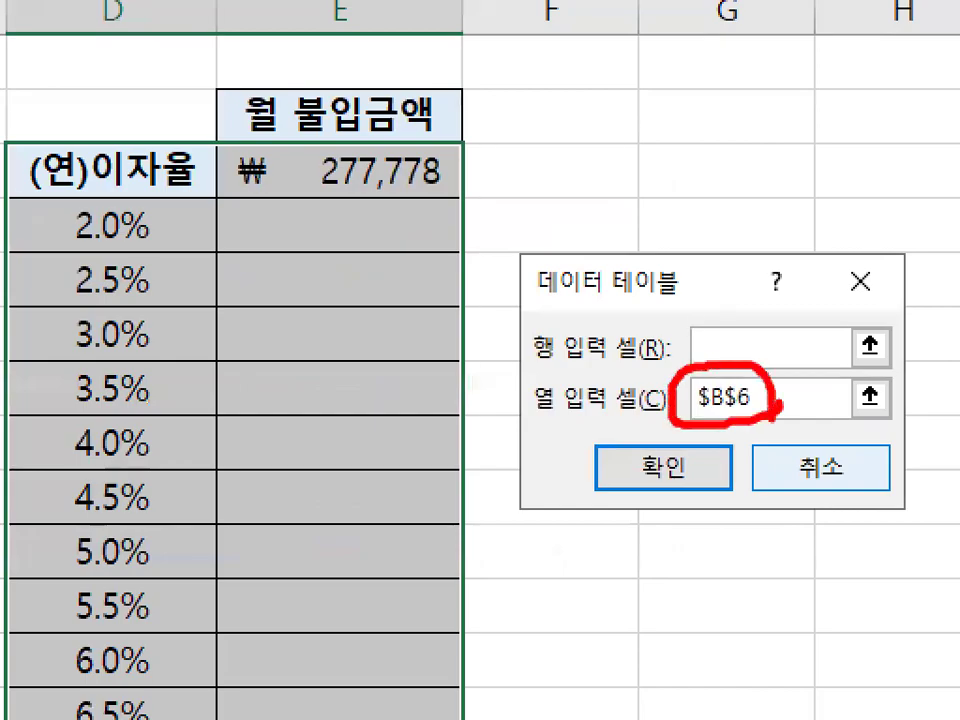
mouse_move(685, 346)
mouse_down()
mouse_move(703, 368)
mouse_move(815, 205)
mouse_up()
mouse_move(110, 210)
mouse_down()
mouse_move(120, 232)
mouse_move(148, 200)
mouse_up()
drag(118, 282, 145, 285)
mouse_move(112, 318)
mouse_down()
mouse_move(118, 340)
mouse_move(140, 320)
mouse_up()
drag(120, 372, 152, 362)
drag(114, 444, 152, 431)
mouse_move(99, 500)
mouse_down()
mouse_move(105, 520)
mouse_move(144, 486)
mouse_up()
key(Escape)
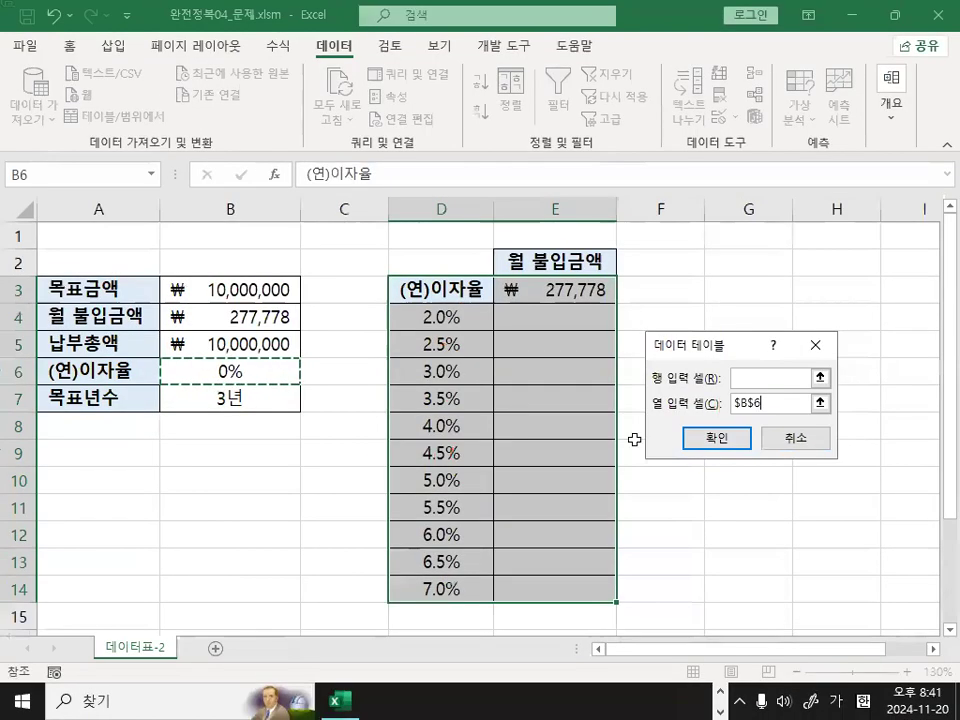
click(690, 439)
click(724, 483)
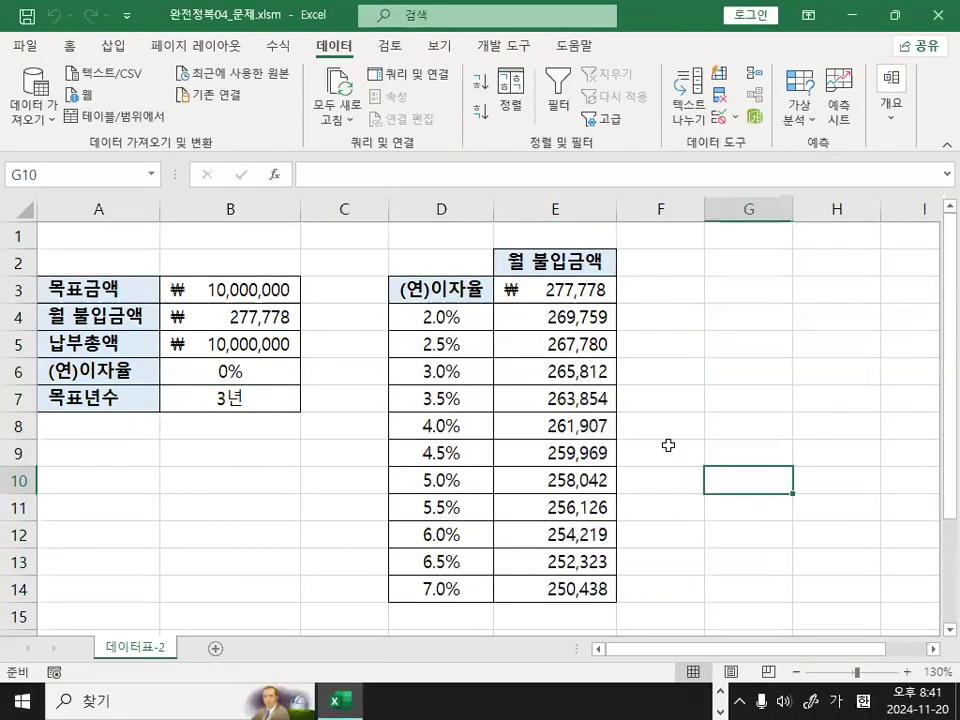
mouse_move(657, 449)
mouse_down()
mouse_move(595, 504)
mouse_move(647, 466)
mouse_up()
mouse_move(484, 328)
mouse_down()
mouse_move(486, 345)
mouse_move(553, 262)
mouse_up()
click(242, 446)
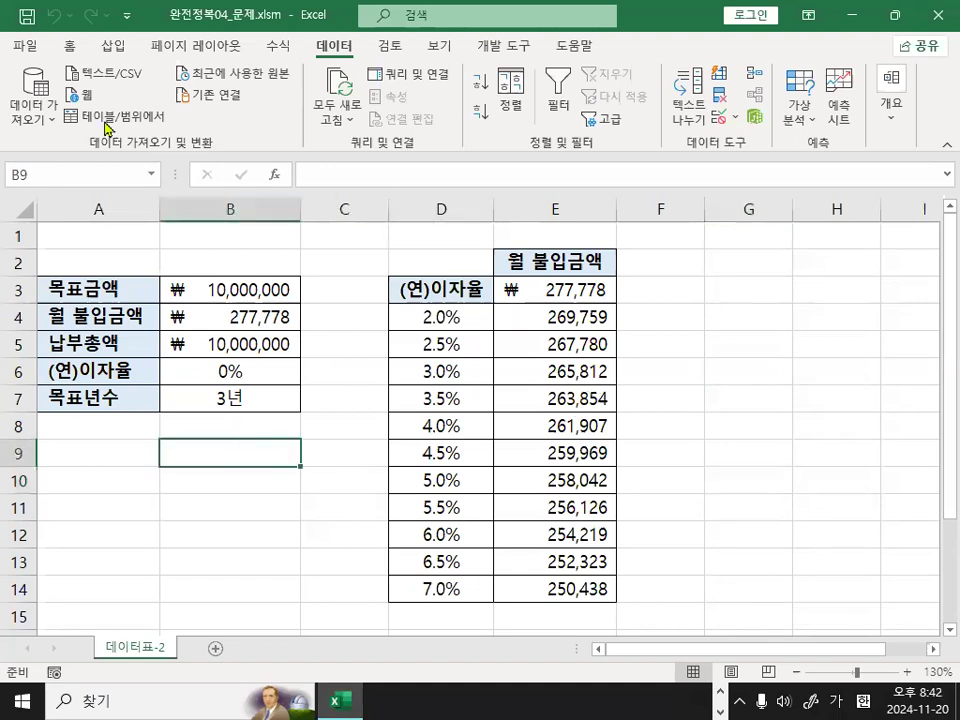
Close the 완전정복04_문제.xlsm workbook.
click(33, 50)
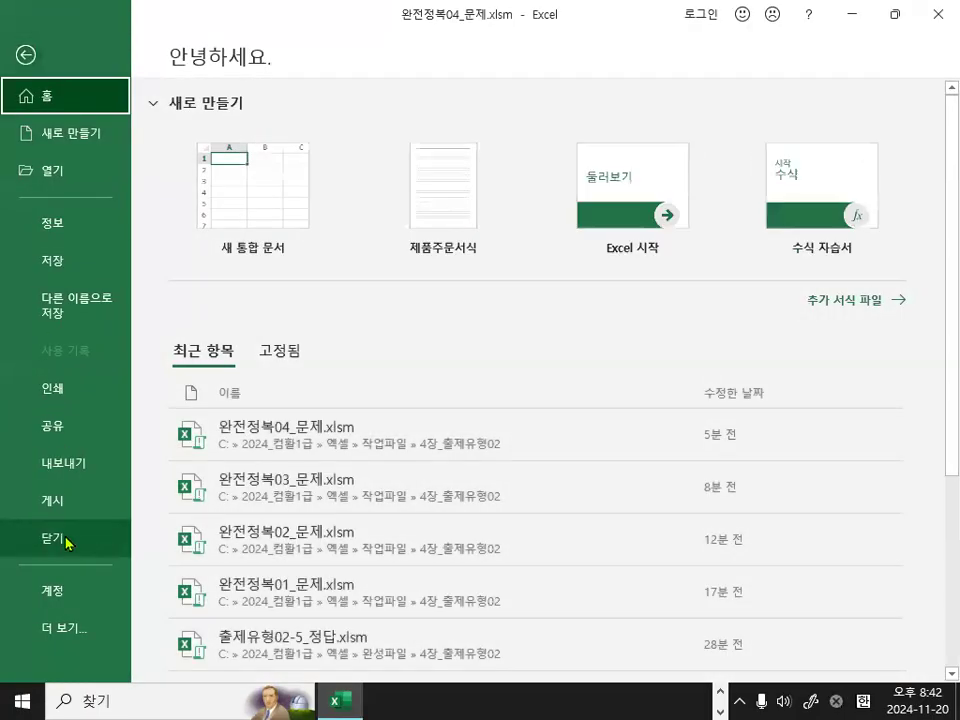
click(66, 535)
click(481, 381)
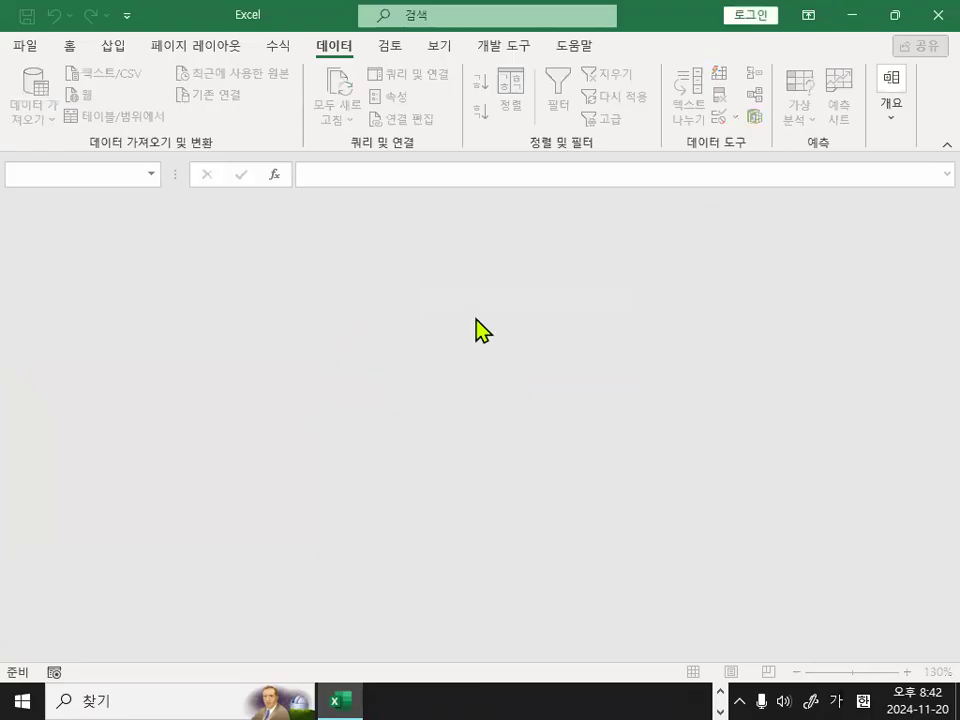
Open 완전정복05_문제.xlsm from the 4장_출제유형02 folder.
click(28, 47)
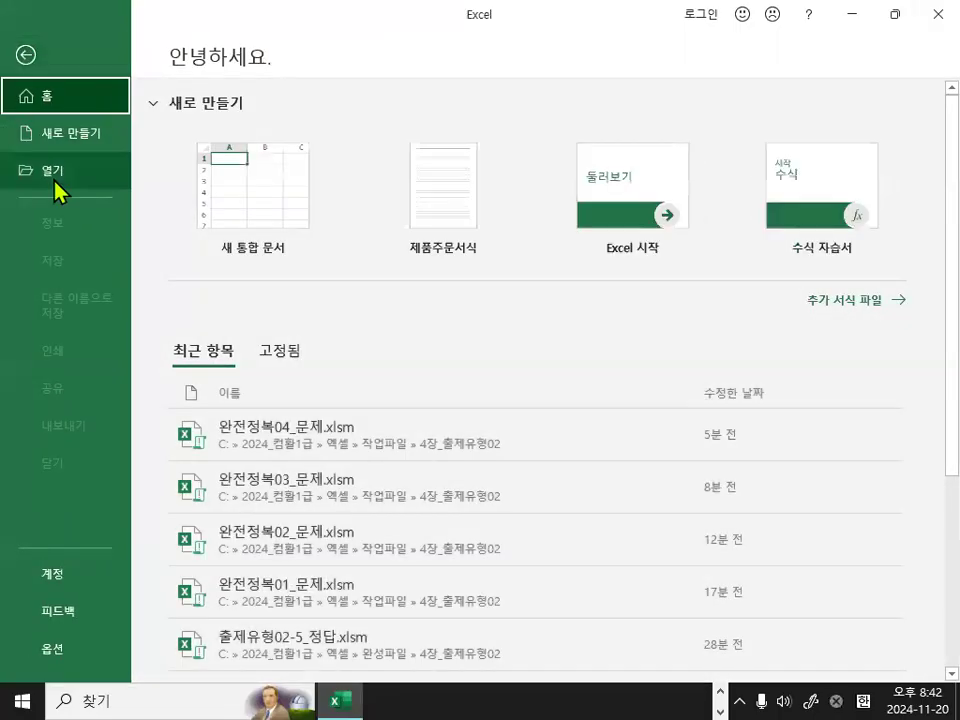
click(55, 178)
click(243, 328)
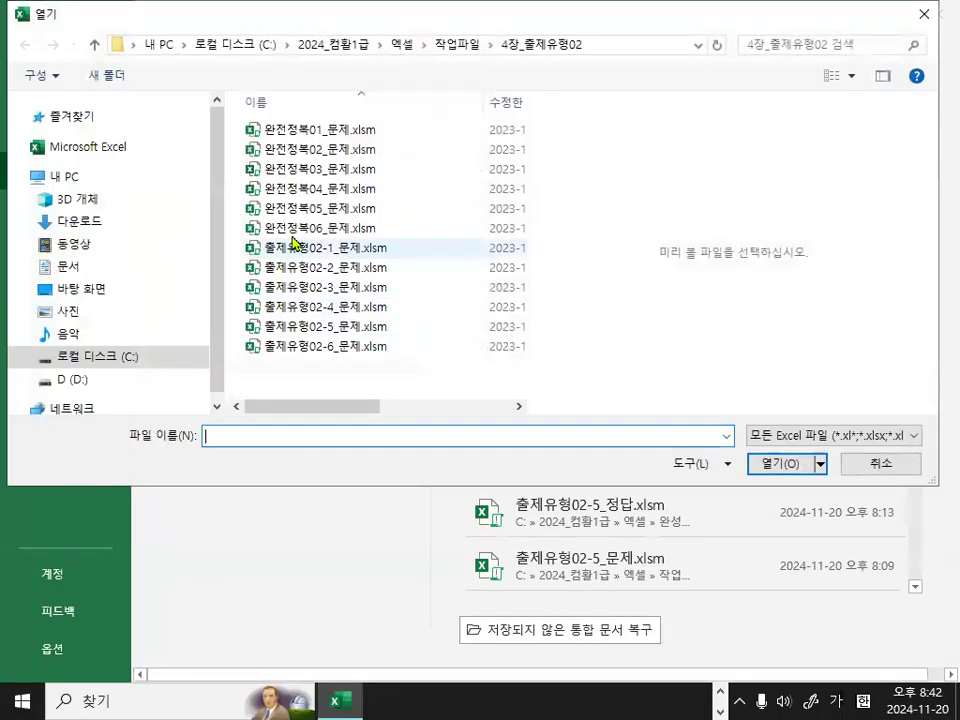
double_click(310, 208)
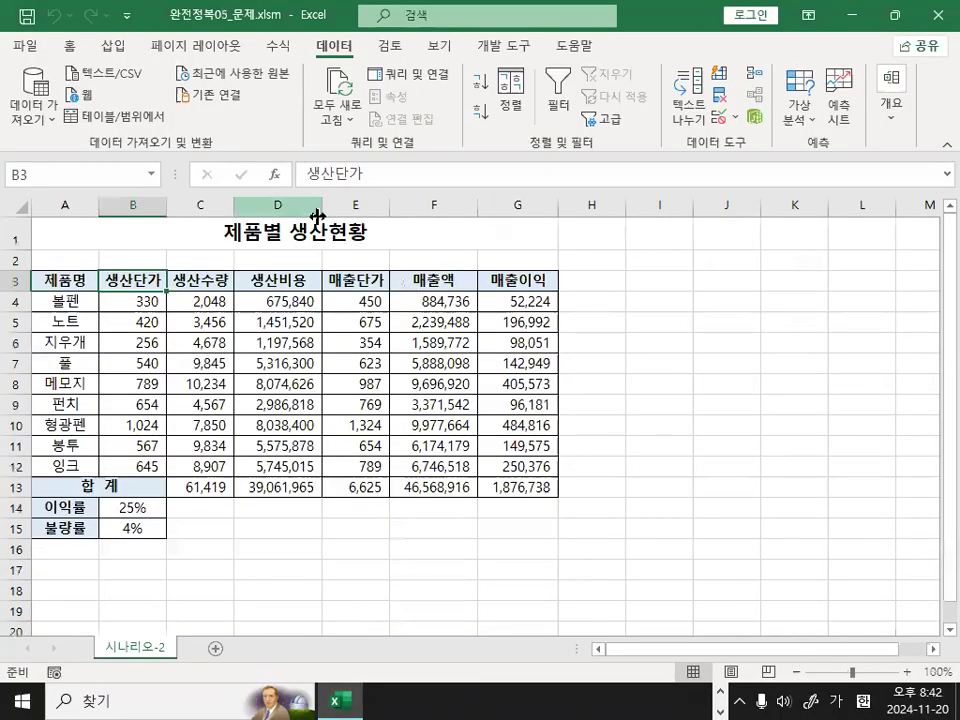
Examine the 이익률 and 불량률 cells B14:B15 and the 매출이익 total formula in G13.
click(736, 277)
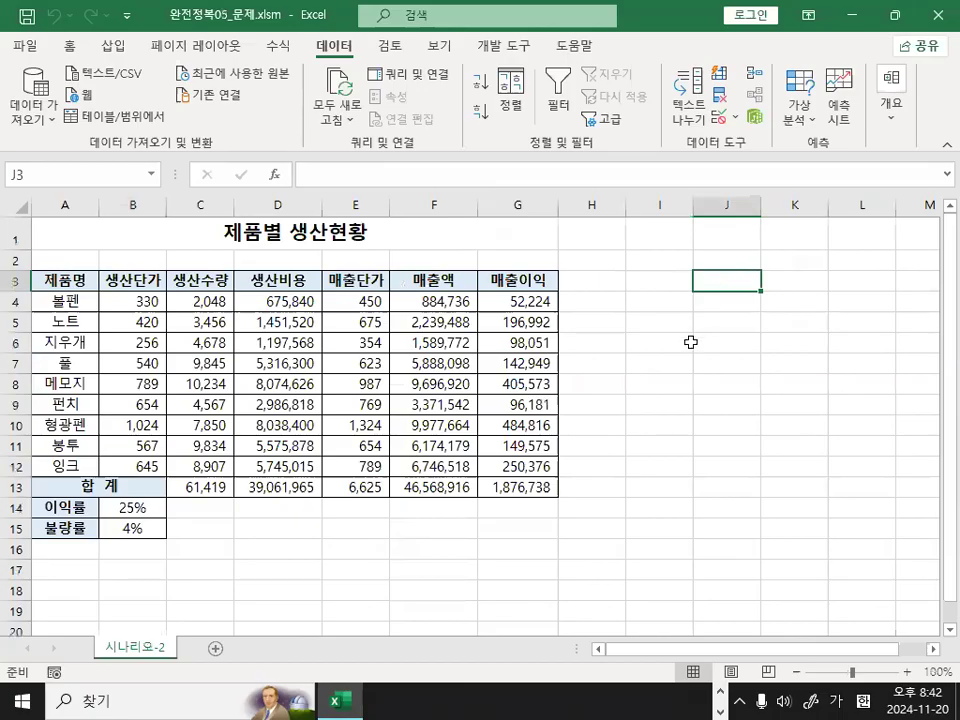
ctrl+scroll(567, 428, up, 2)
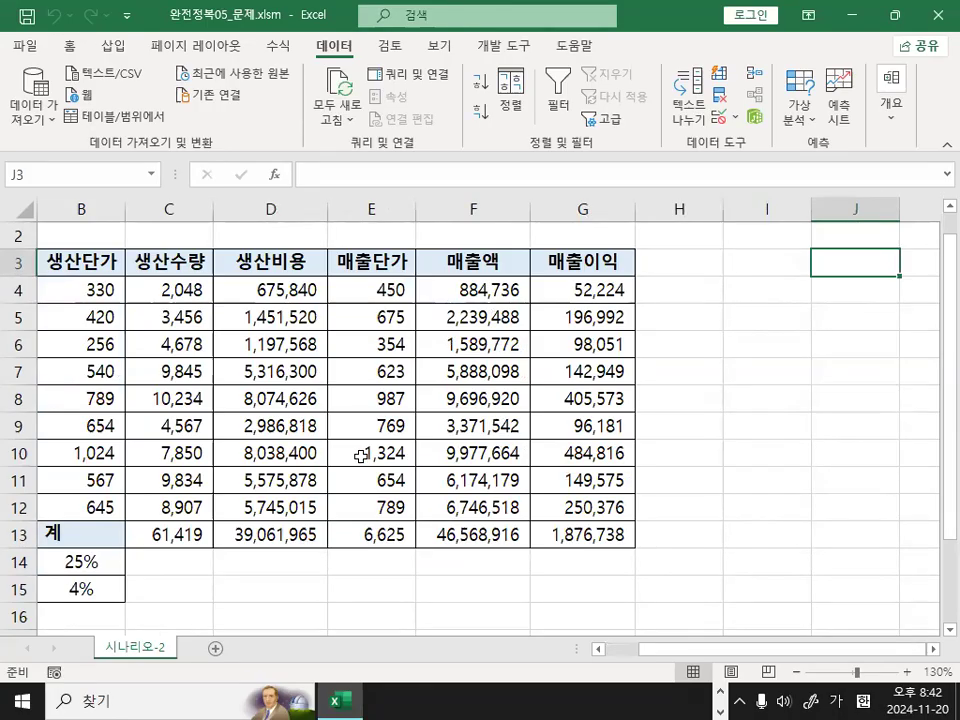
scroll(450, 527, down, 1)
drag(703, 650, 400, 665)
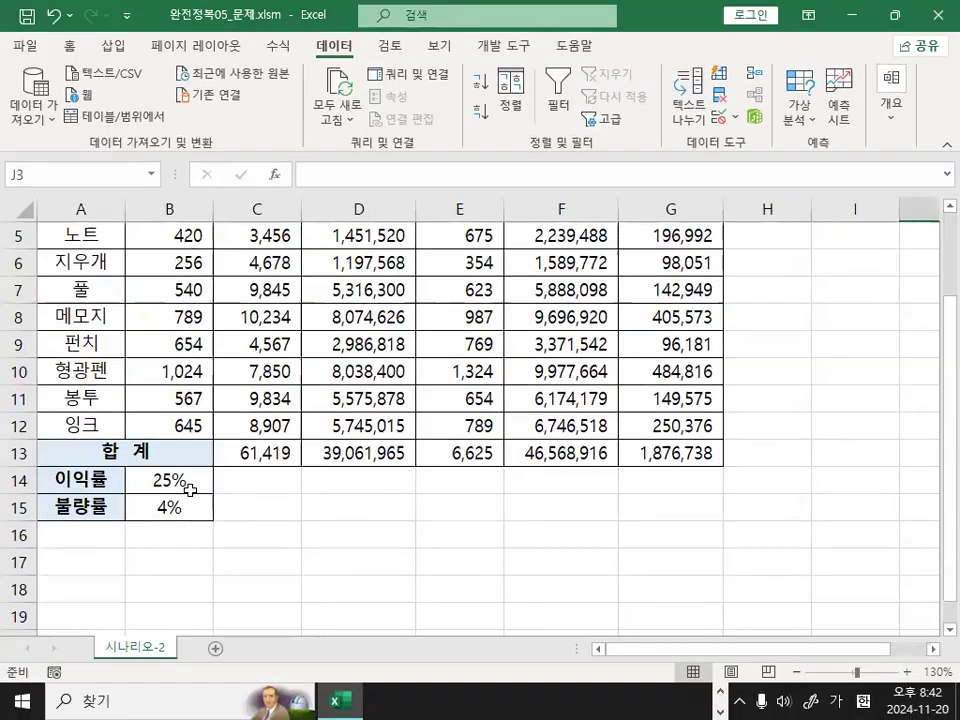
drag(270, 465, 270, 520)
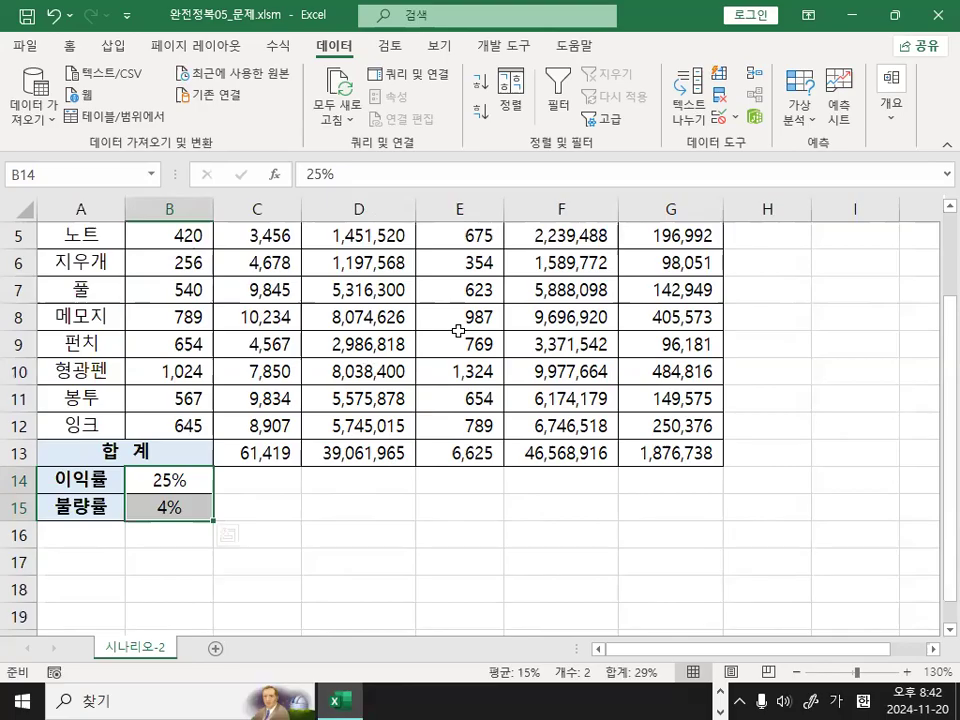
click(681, 462)
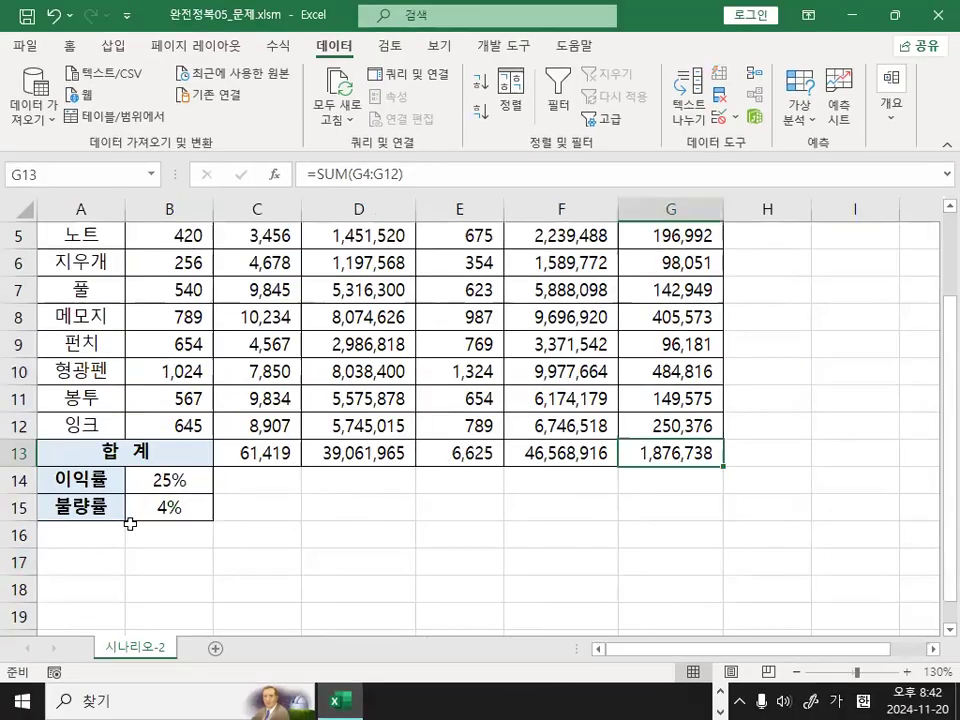
drag(178, 481, 167, 508)
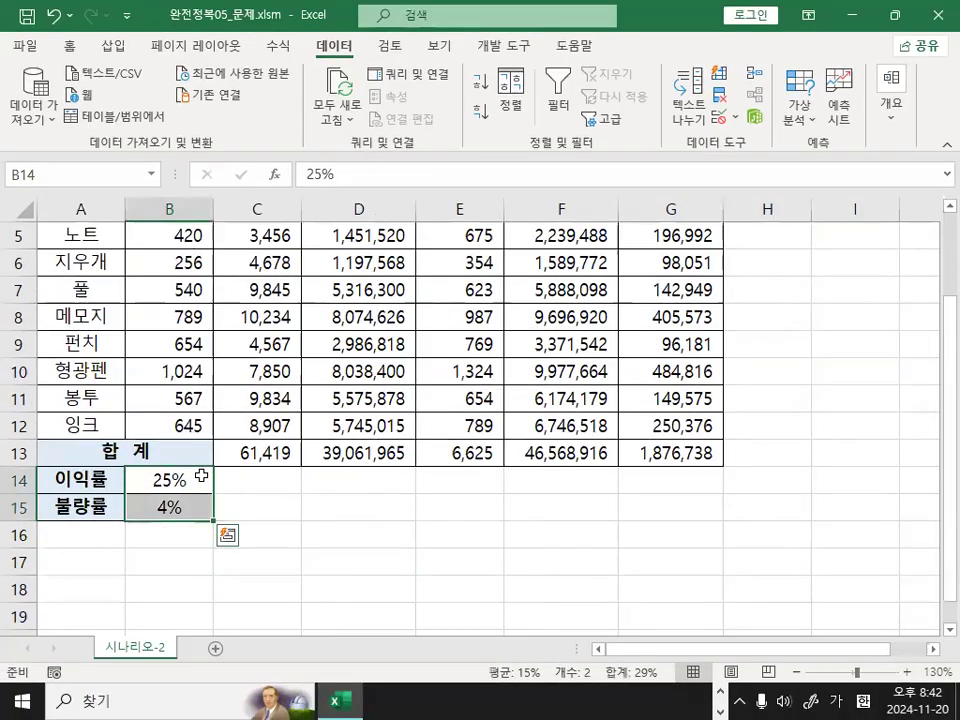
click(393, 497)
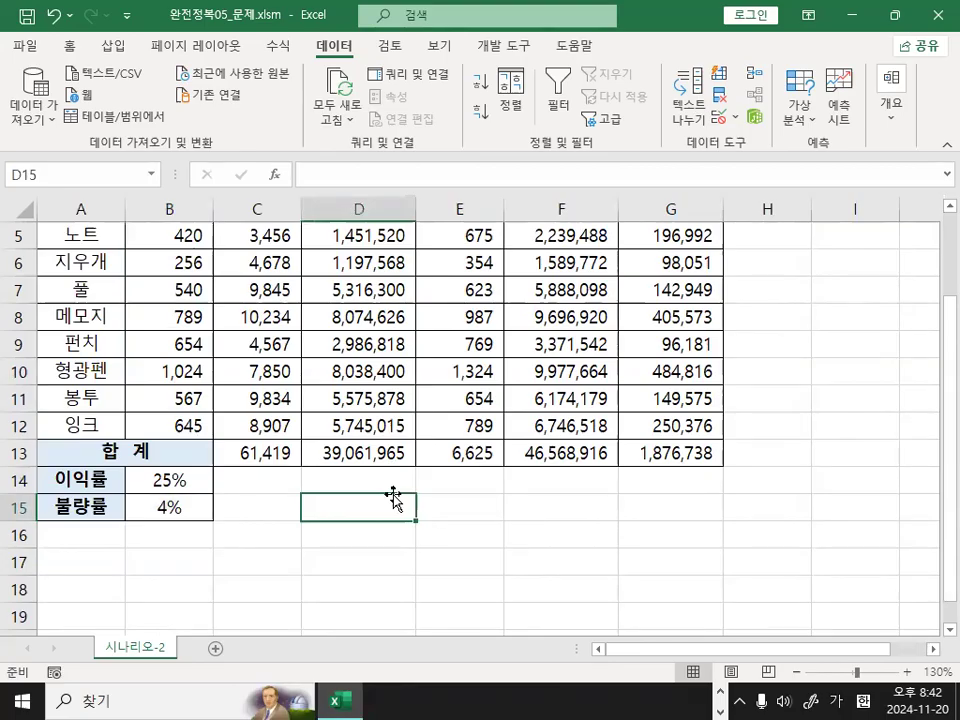
Define the name 이익률 for cell B14.
click(172, 482)
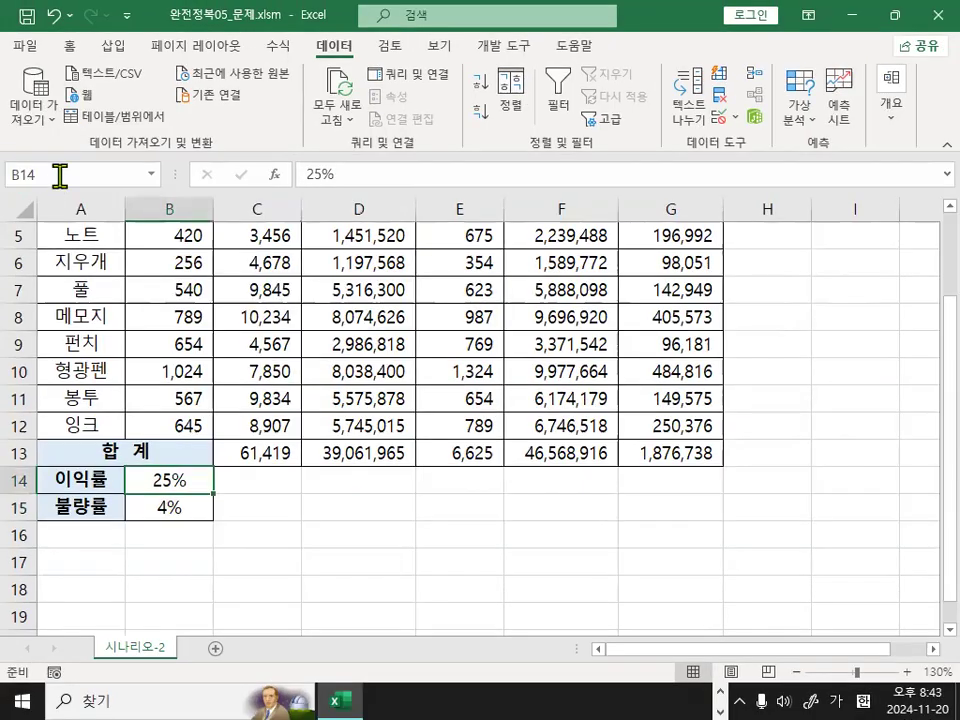
click(121, 170)
text(ㅇ익률)
key(Return)
Define the name 불량률 for cell B15.
click(167, 506)
drag(171, 508, 219, 436)
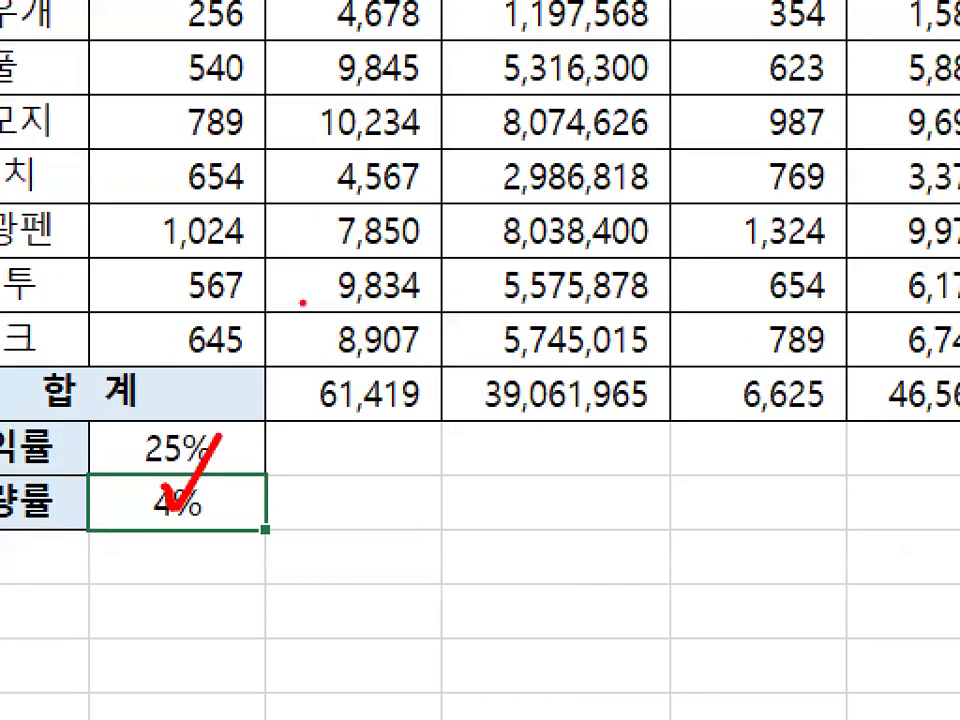
key(Escape)
mouse_move(101, 192)
mouse_down()
mouse_move(14, 198)
mouse_move(98, 198)
mouse_up()
key(Escape)
click(100, 188)
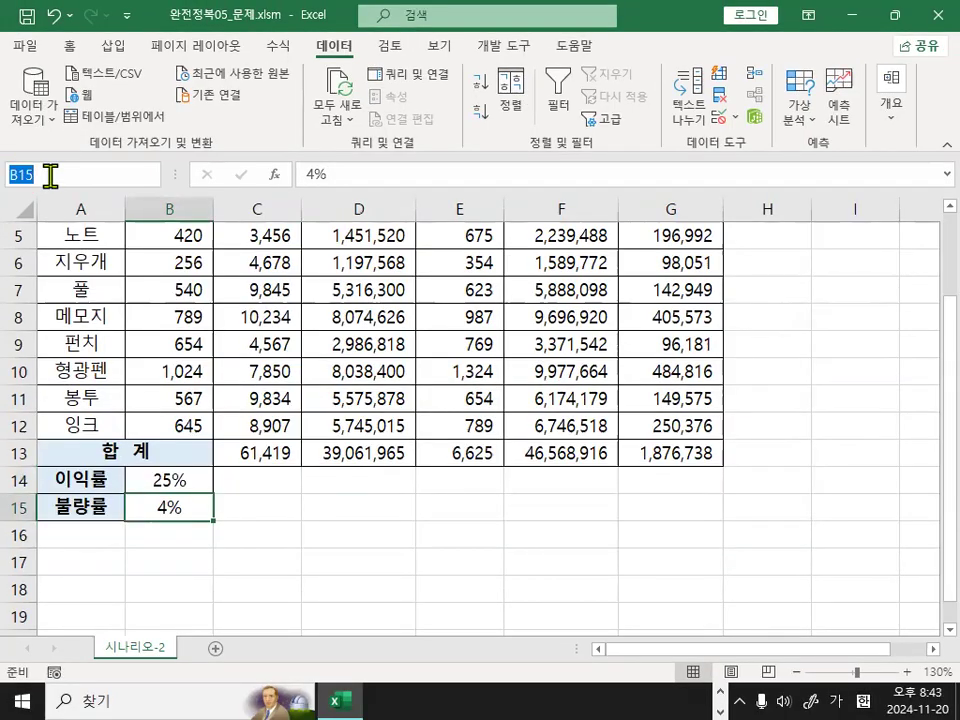
text(불량률)
key(Return)
Define the name 이익합계 for the 매출이익 total in G13 and check it.
click(663, 452)
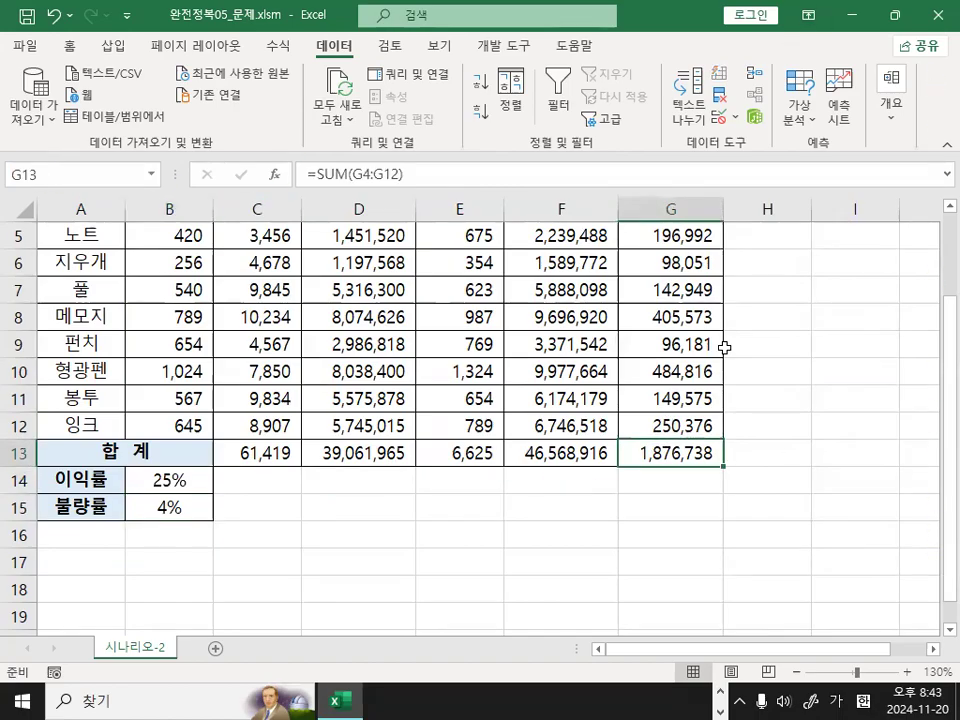
click(52, 177)
text(이익률)
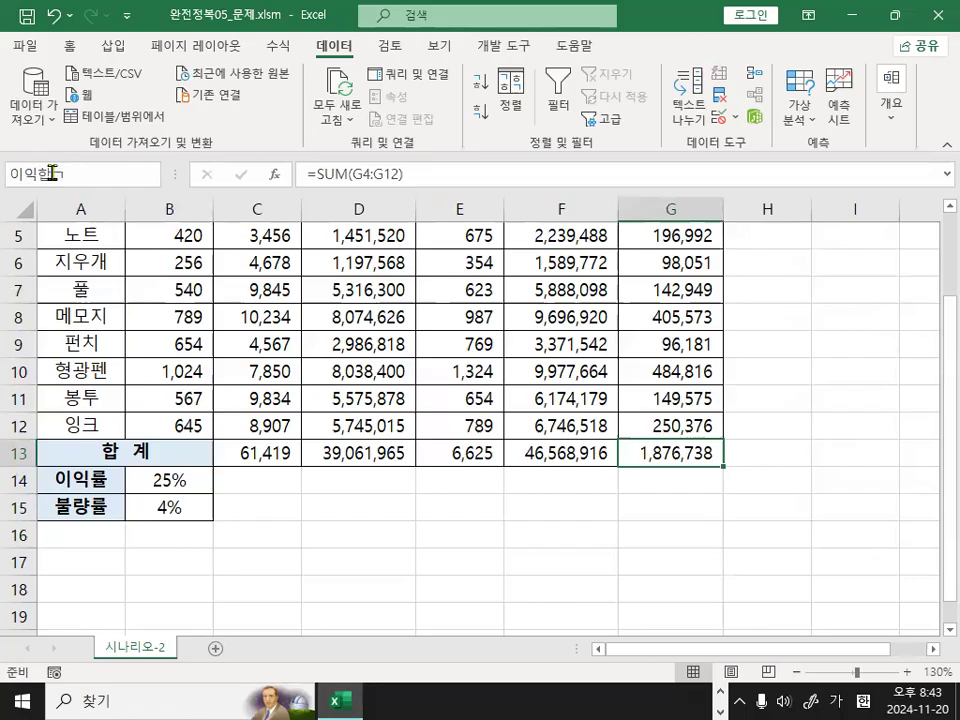
key(Return)
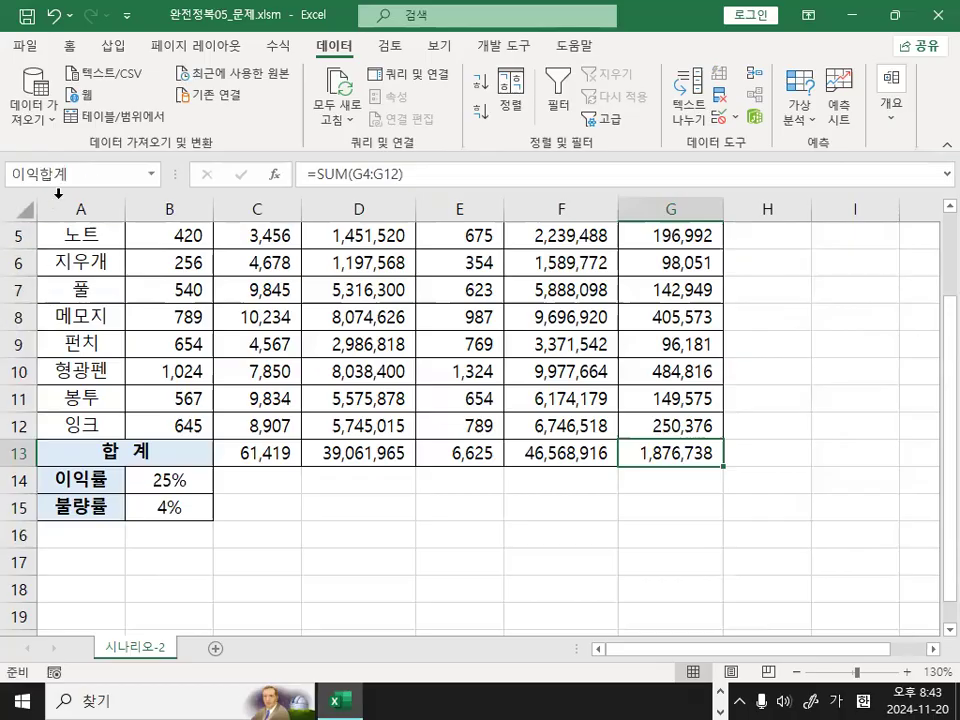
key(ctrl+1)
click(122, 187)
mouse_move(175, 155)
mouse_down()
mouse_move(3, 203)
mouse_move(137, 164)
mouse_up()
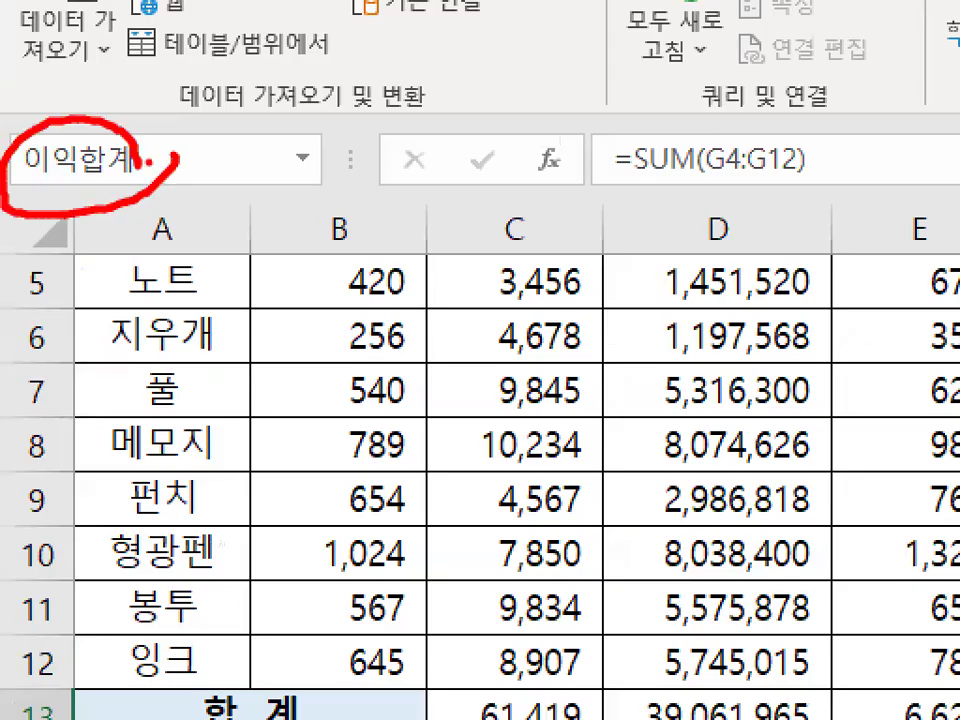
Check the defined names of the 이익률 cell B14, the 불량률 cell B15 and the 매출이익 total in G13.
key(Escape)
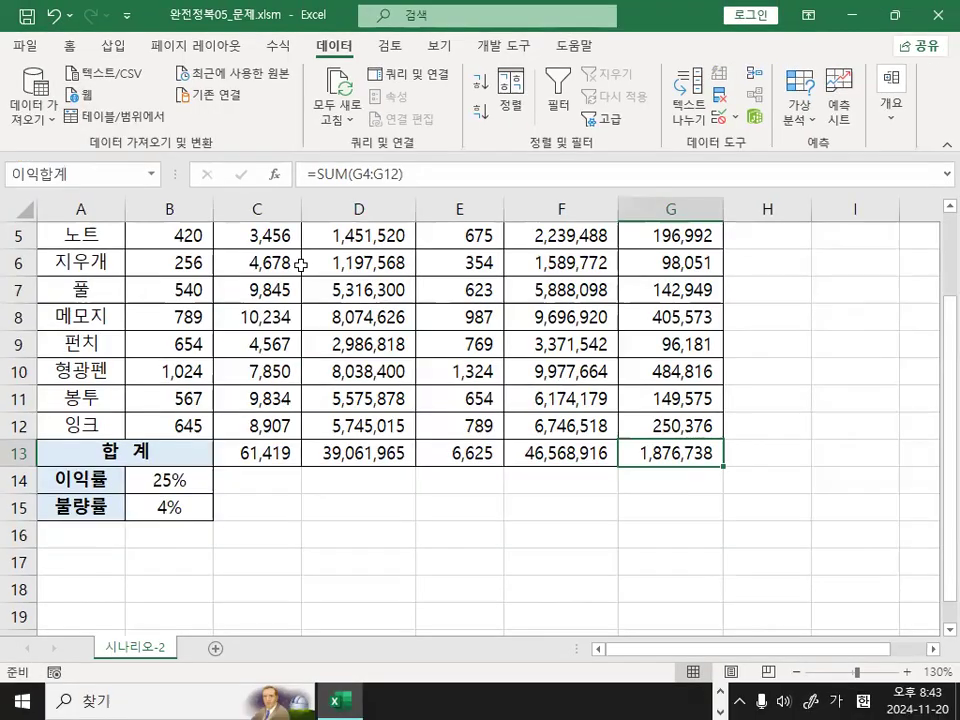
click(180, 480)
click(190, 507)
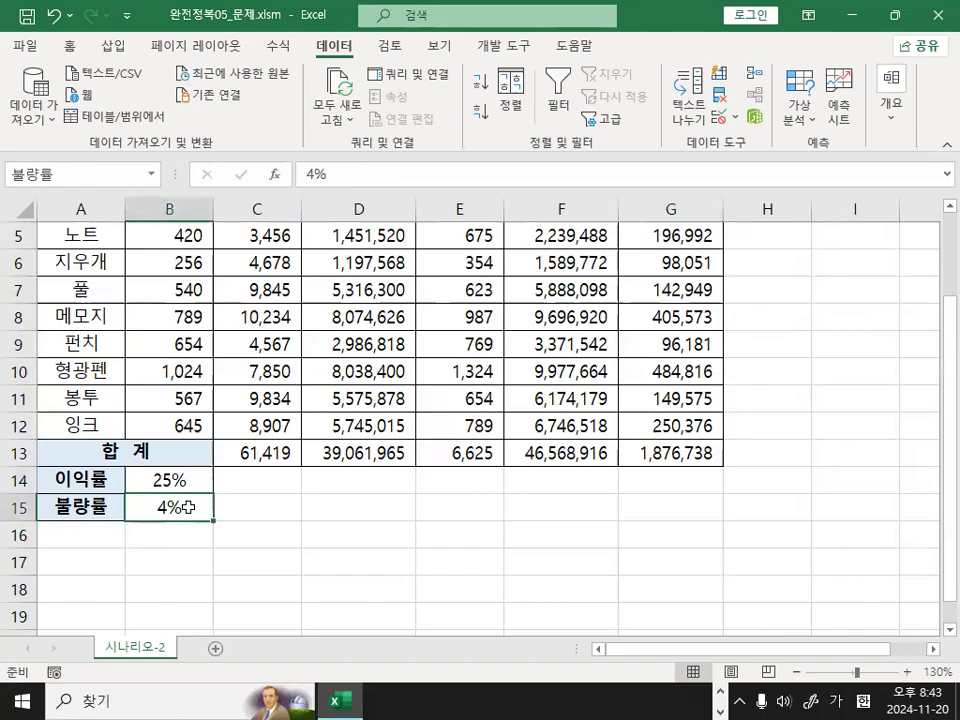
click(183, 483)
key(ctrl+1)
click(47, 177)
drag(47, 177, 68, 170)
key(Escape)
click(238, 508)
key(ctrl+1)
click(126, 177)
drag(126, 177, 113, 208)
key(Escape)
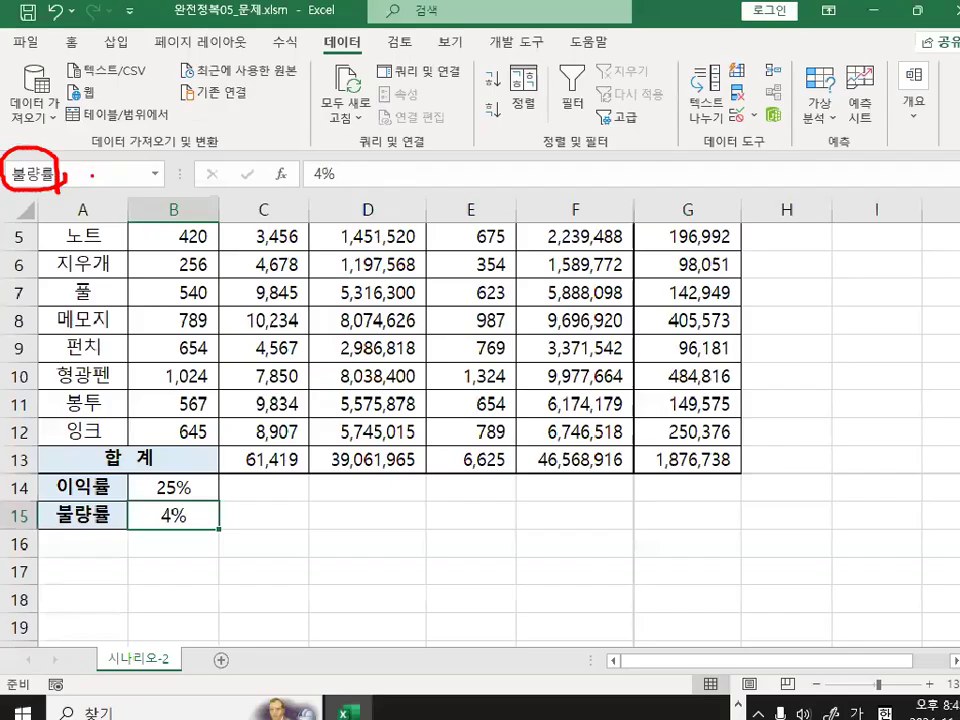
click(705, 455)
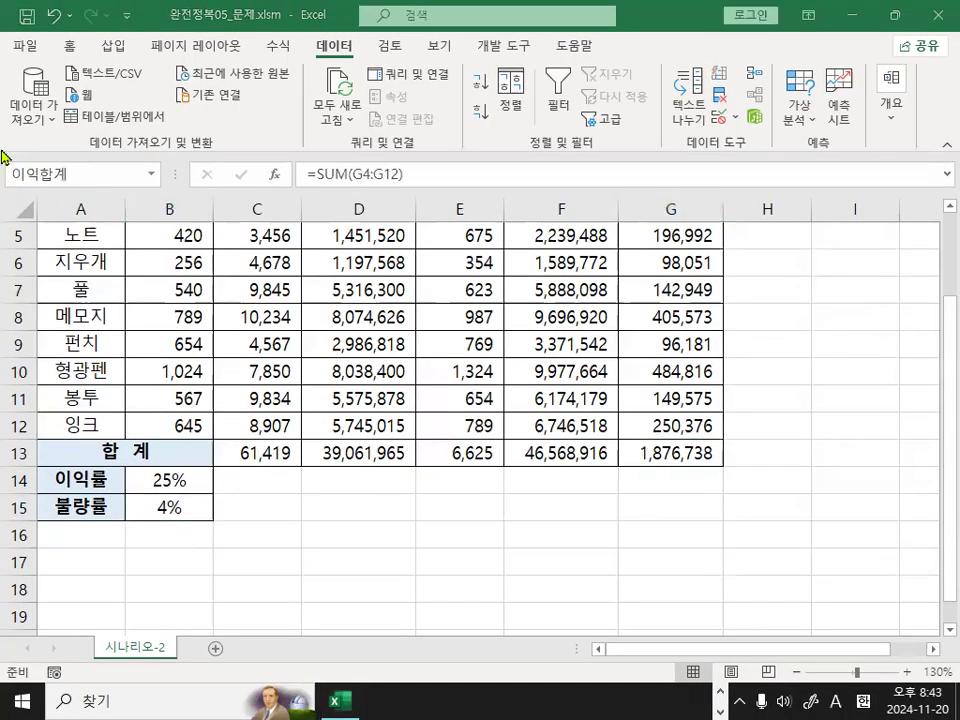
key(ctrl+1)
click(197, 164)
mouse_move(197, 164)
mouse_down()
mouse_move(135, 187)
mouse_move(165, 182)
mouse_up()
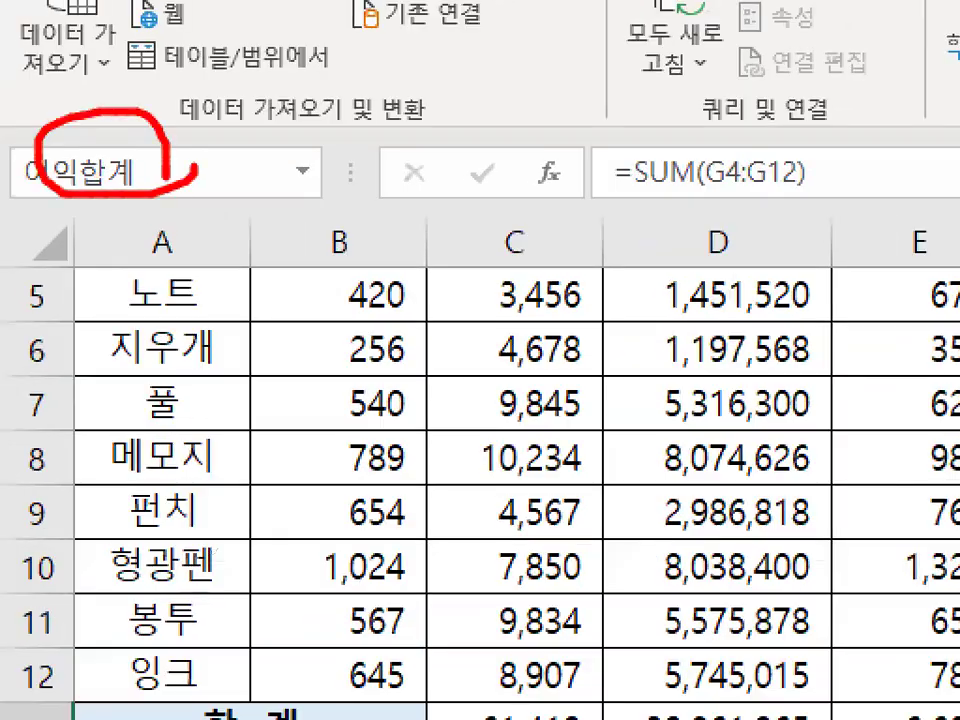
key(Escape)
Select an empty cell outside the table and start a new scenario named 이익증가 in the Scenario Manager.
click(489, 560)
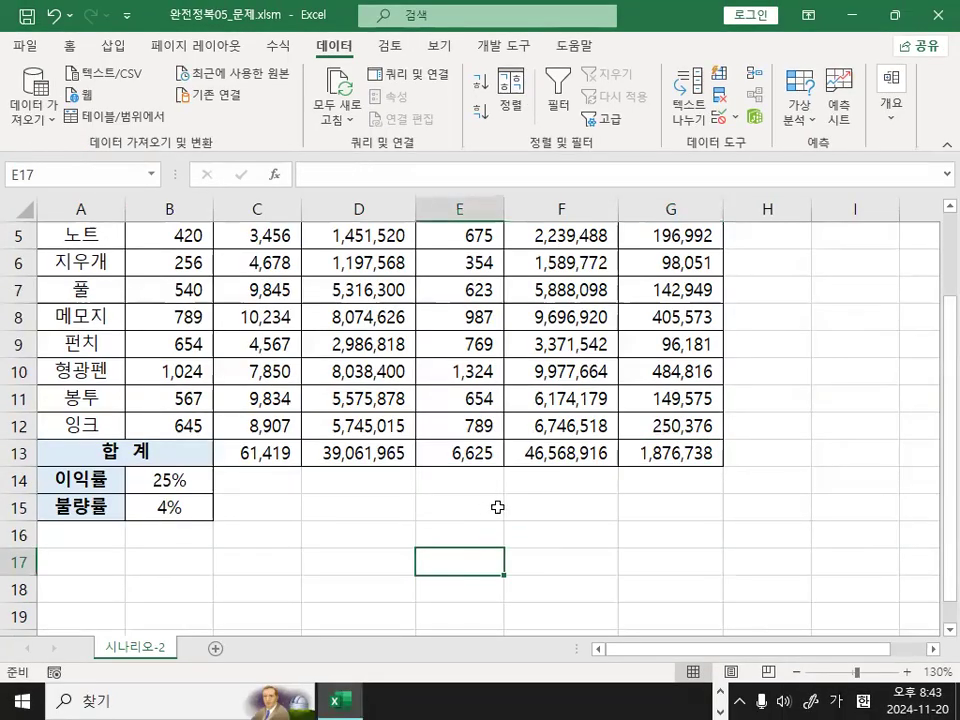
click(669, 560)
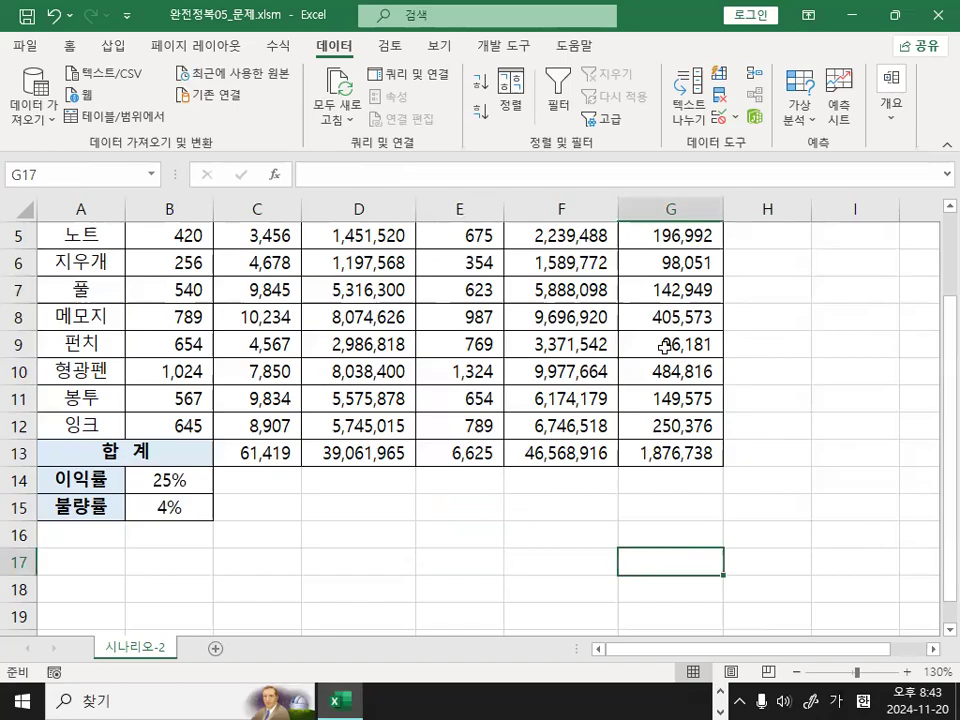
key(ctrl+1)
drag(353, 44, 304, 49)
key(Escape)
key(ctrl+1)
mouse_move(843, 108)
mouse_down()
mouse_move(845, 140)
mouse_move(790, 152)
mouse_move(840, 128)
mouse_up()
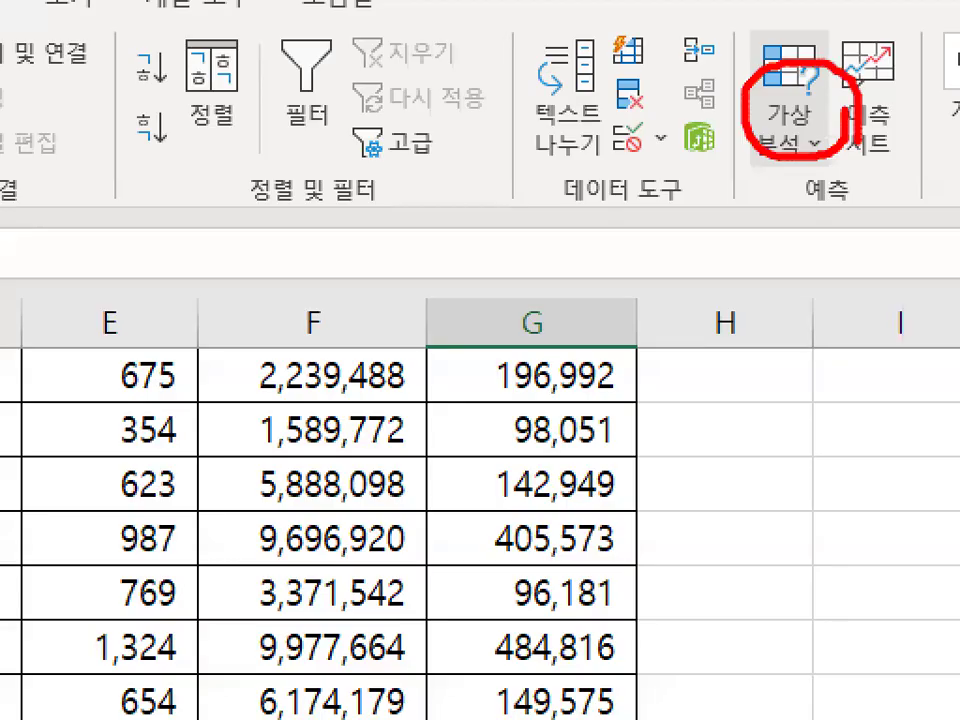
key(Escape)
click(803, 112)
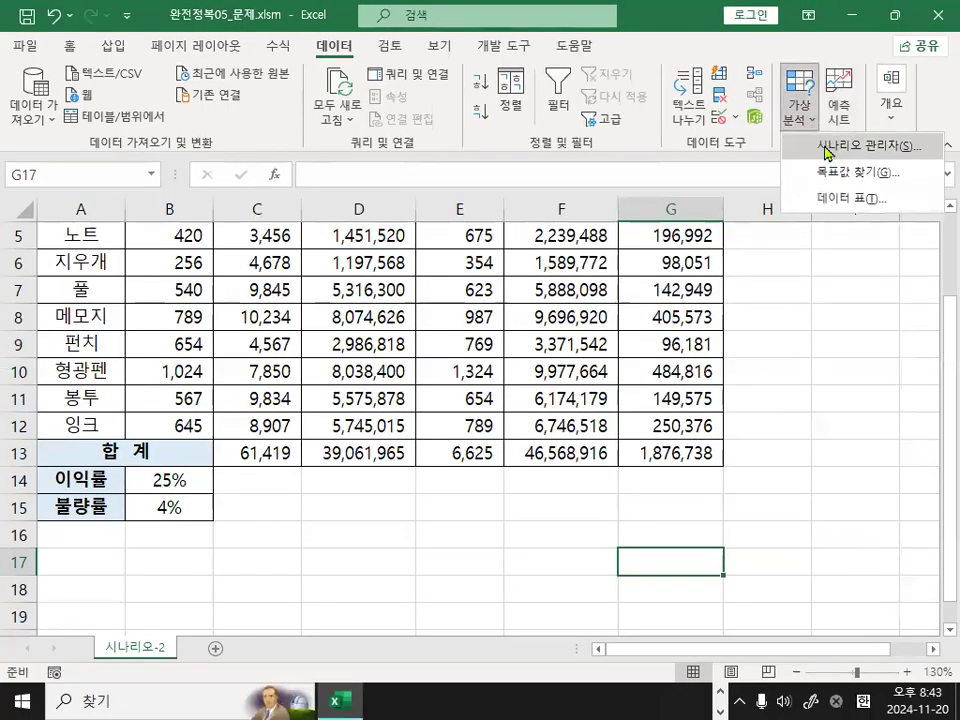
click(828, 148)
drag(636, 225, 420, 245)
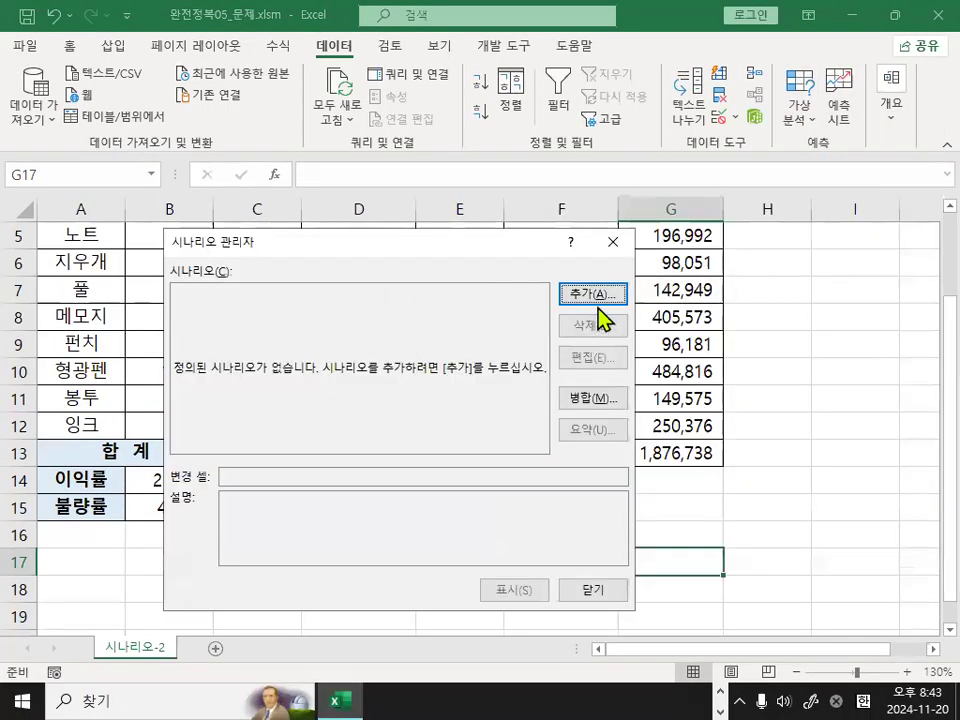
click(594, 294)
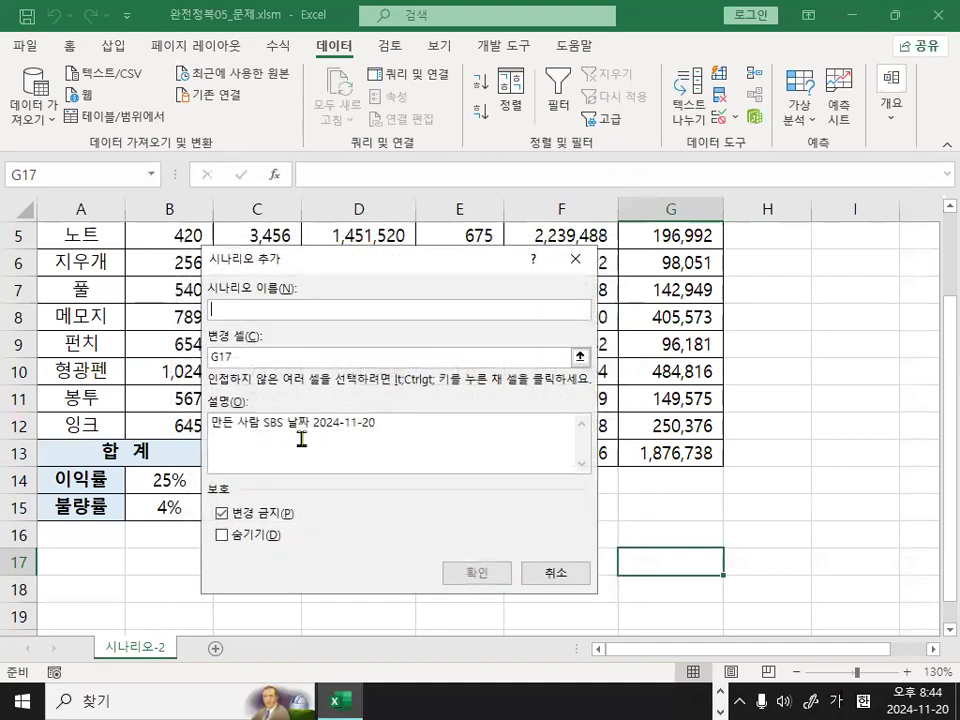
text(이익증가)
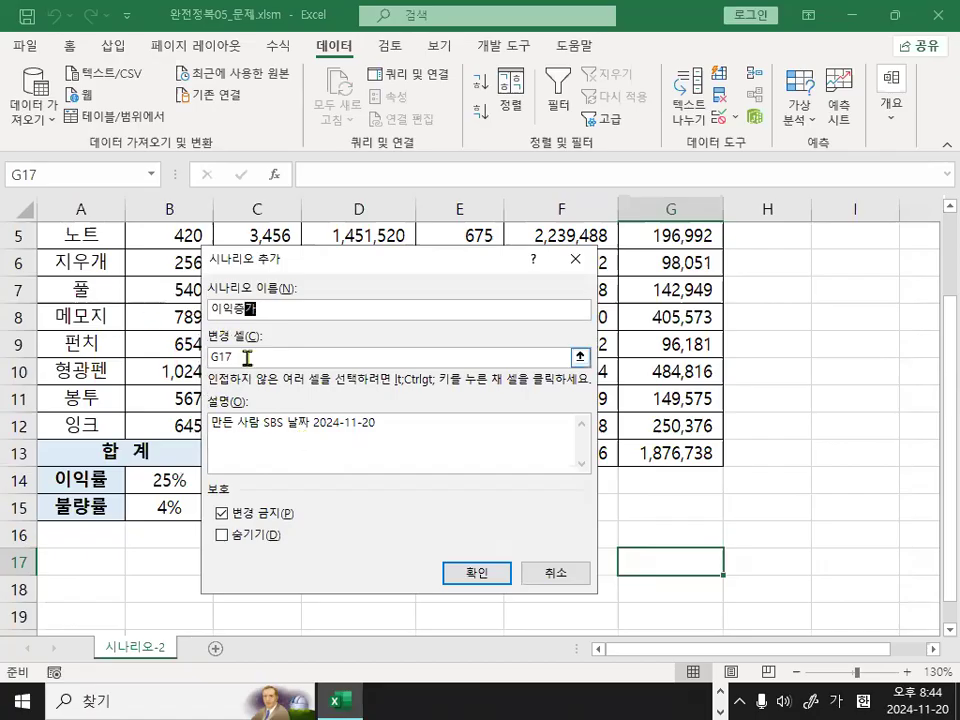
Set the changing cells of the 이익증가 scenario to B14:B15 and accept the scenario definition.
key(Tab)
drag(158, 491, 192, 506)
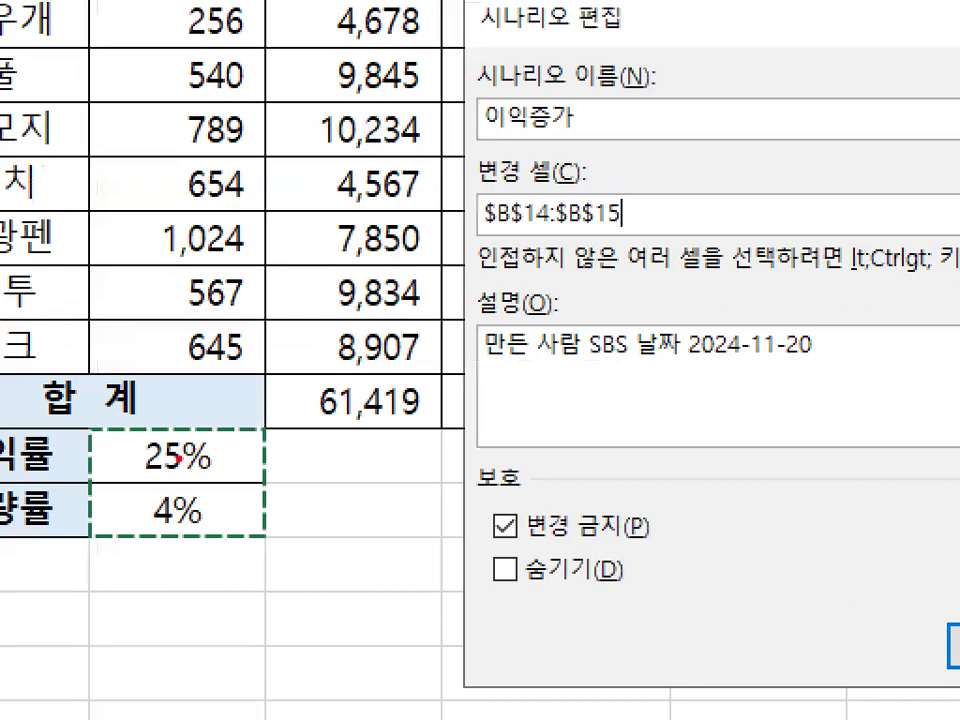
drag(179, 458, 180, 548)
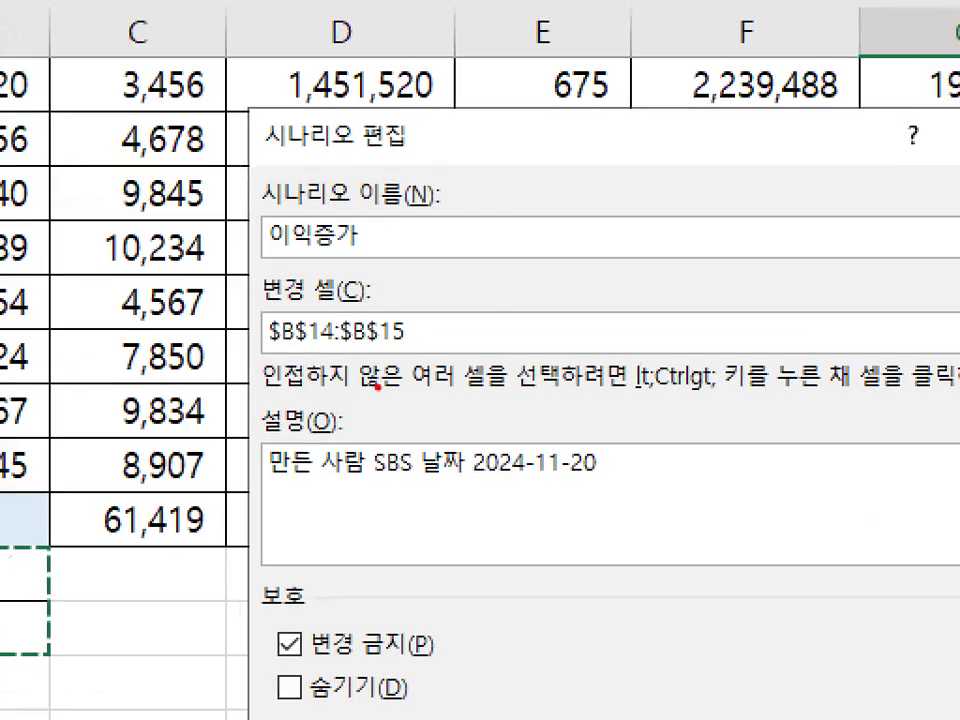
mouse_move(404, 363)
mouse_down()
mouse_move(317, 366)
mouse_move(389, 352)
mouse_up()
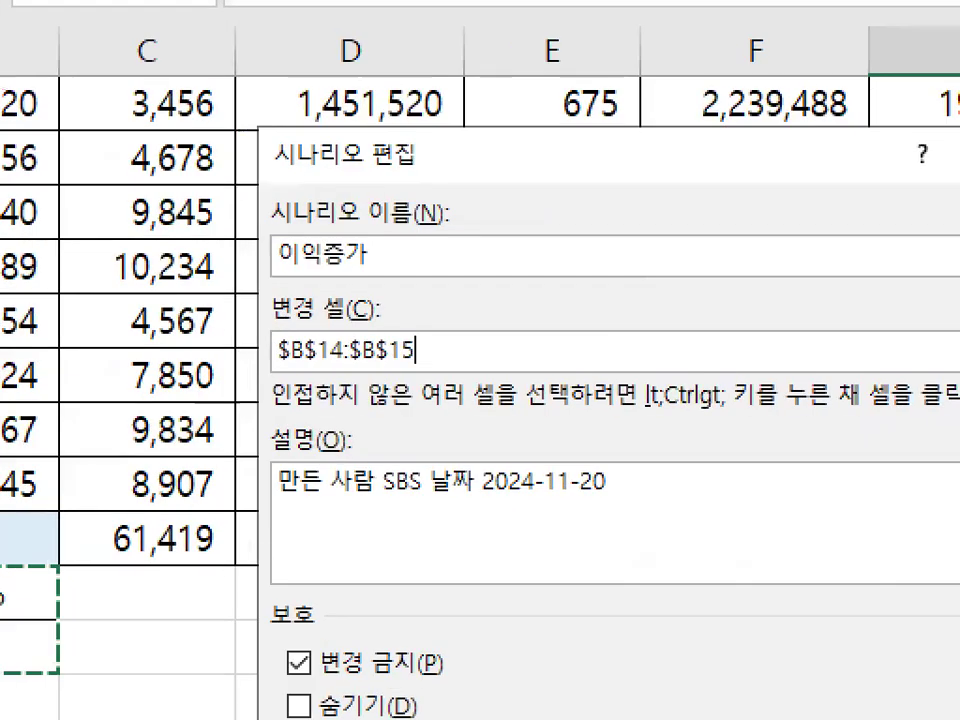
mouse_move(491, 364)
mouse_down()
mouse_move(497, 392)
mouse_move(574, 439)
mouse_up()
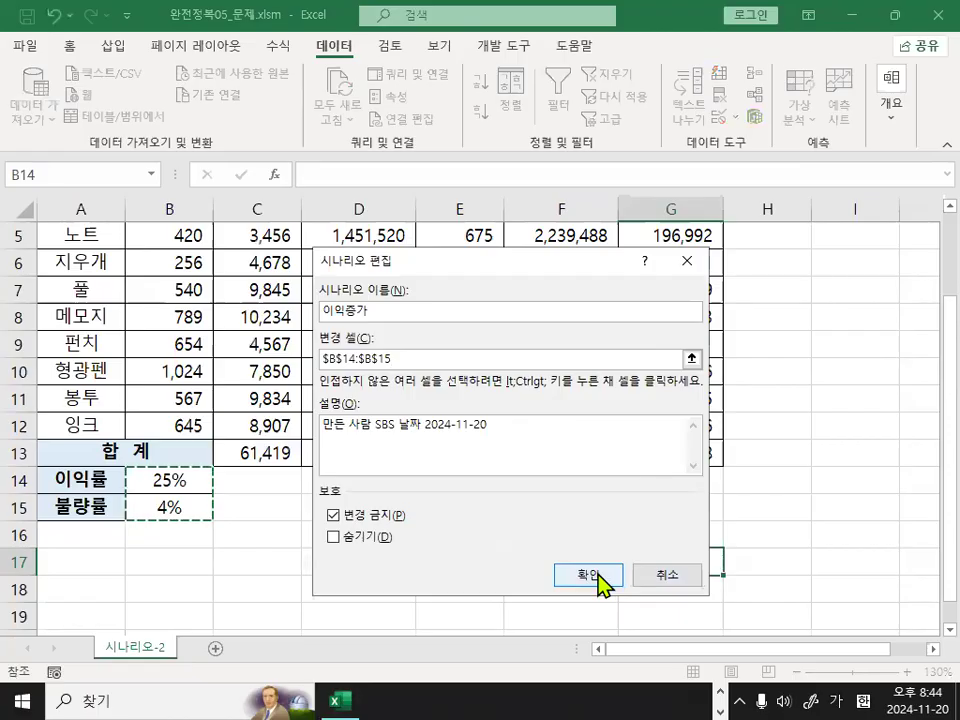
click(605, 583)
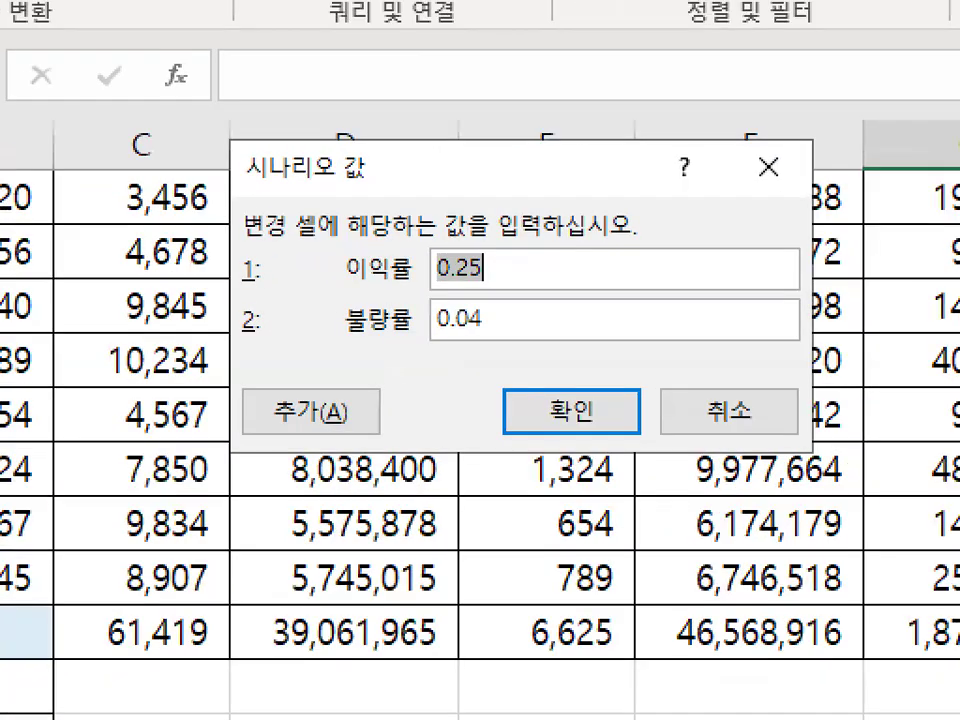
Set the 이익증가 scenario values to 30% for 이익률 and 2% for 불량률.
drag(342, 287, 413, 283)
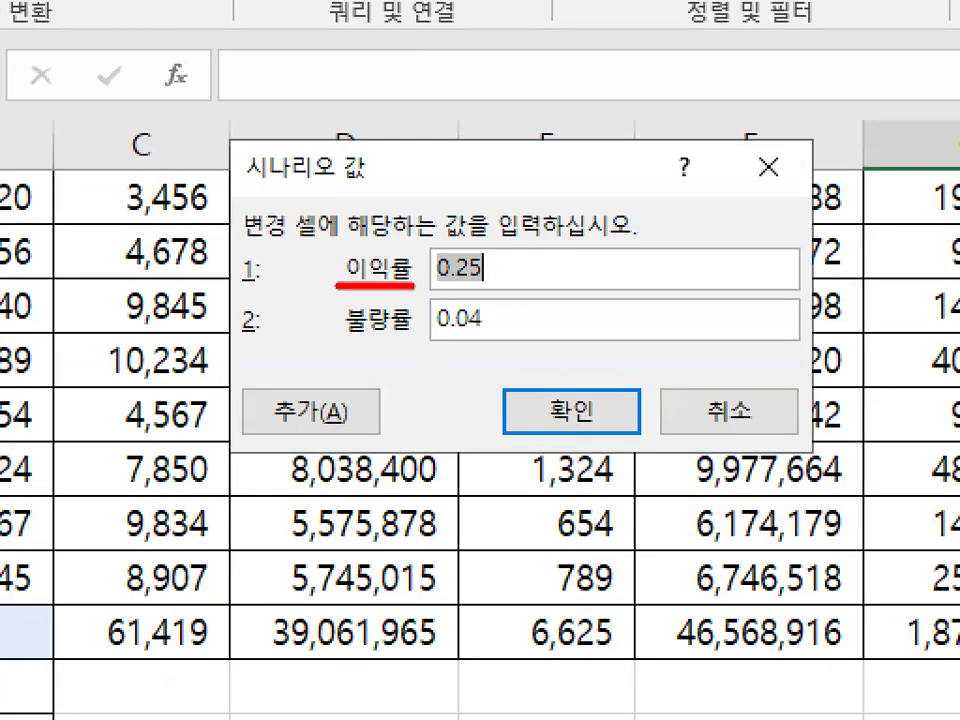
drag(345, 344, 428, 340)
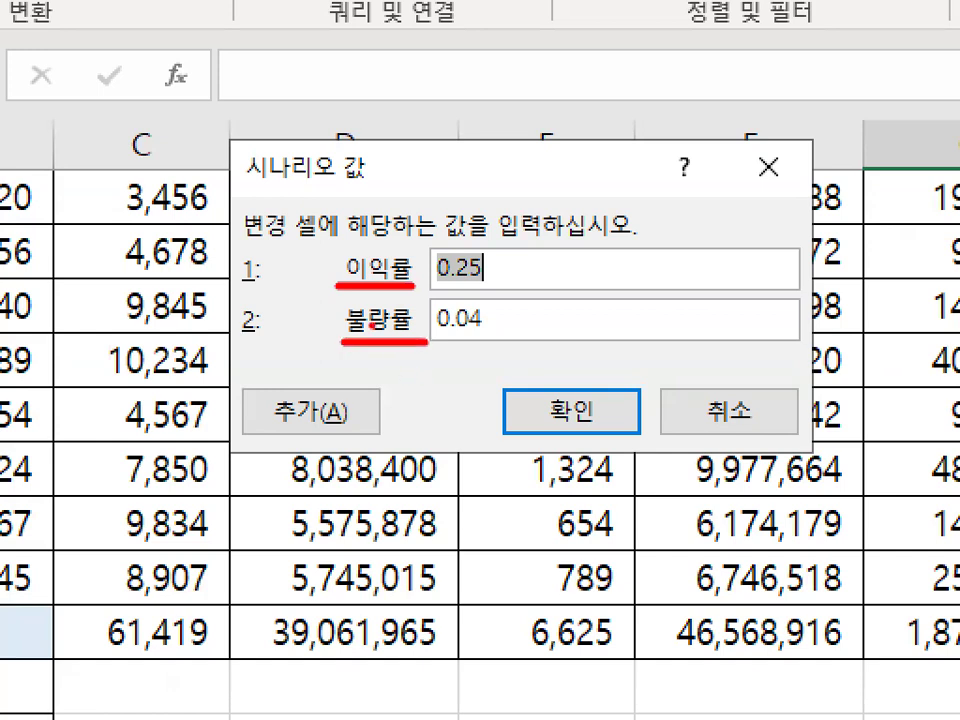
mouse_move(418, 284)
mouse_down()
mouse_move(326, 268)
mouse_move(412, 256)
mouse_move(424, 264)
mouse_up()
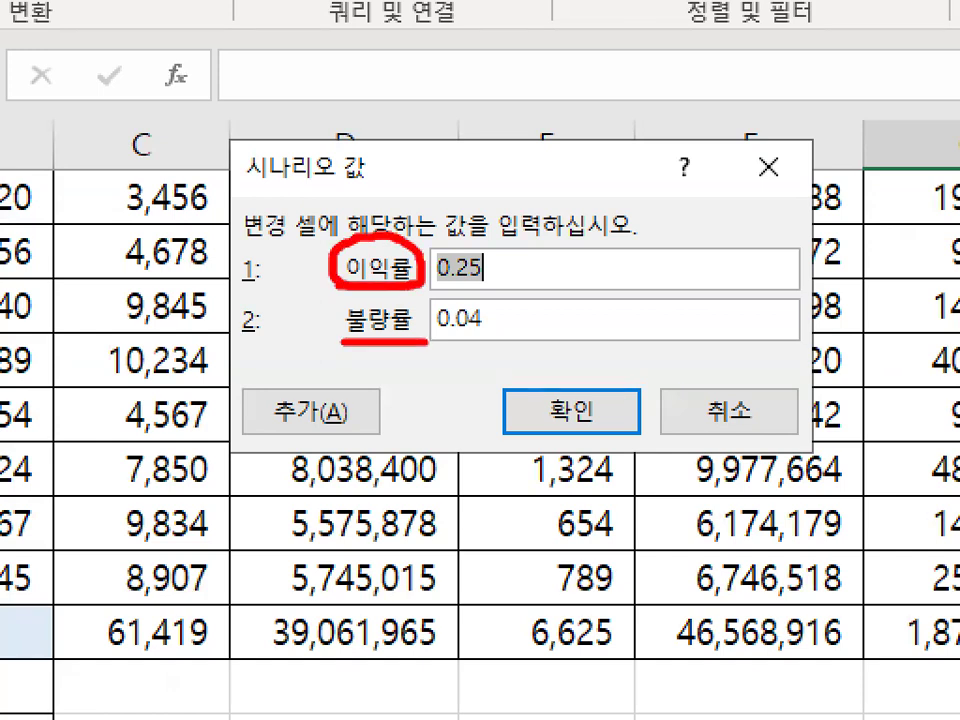
mouse_move(708, 390)
mouse_down()
mouse_move(710, 407)
mouse_move(787, 340)
mouse_up()
mouse_move(30, 675)
mouse_down()
mouse_move(96, 375)
mouse_move(255, 315)
mouse_move(285, 352)
mouse_up()
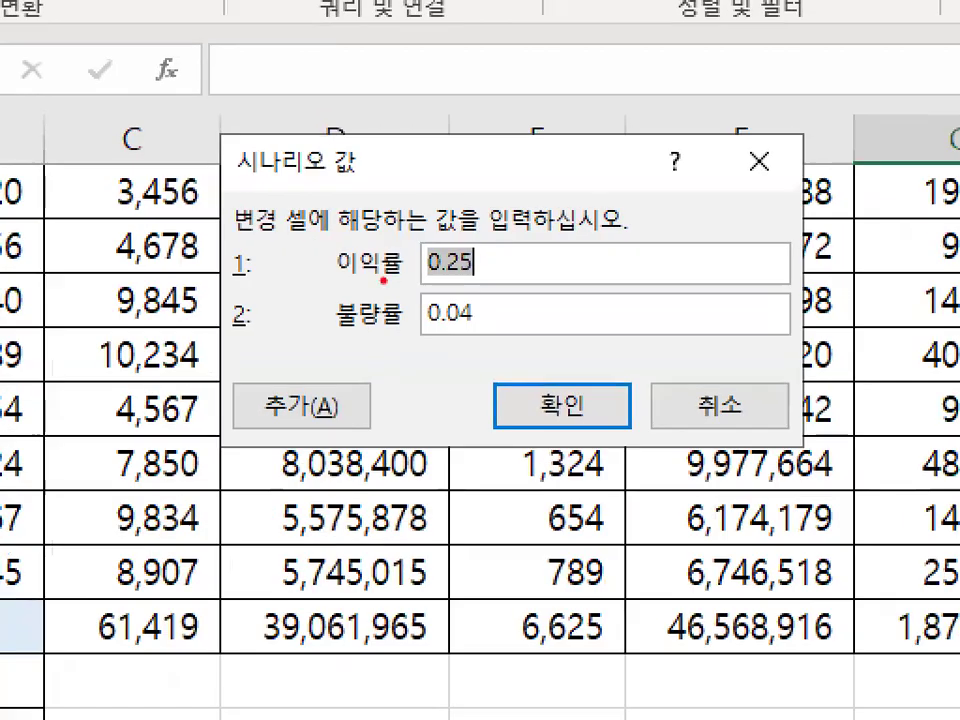
mouse_move(384, 278)
mouse_down()
mouse_move(322, 277)
mouse_move(414, 262)
mouse_up()
mouse_move(400, 323)
mouse_down()
mouse_move(351, 342)
mouse_move(401, 295)
mouse_move(393, 334)
mouse_up()
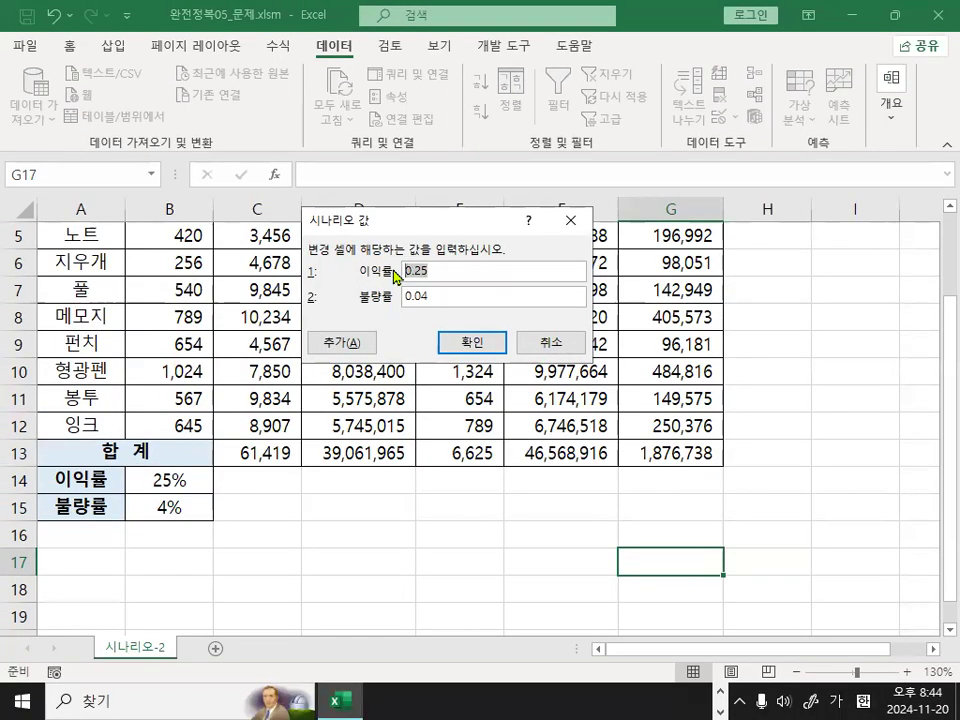
text(30)
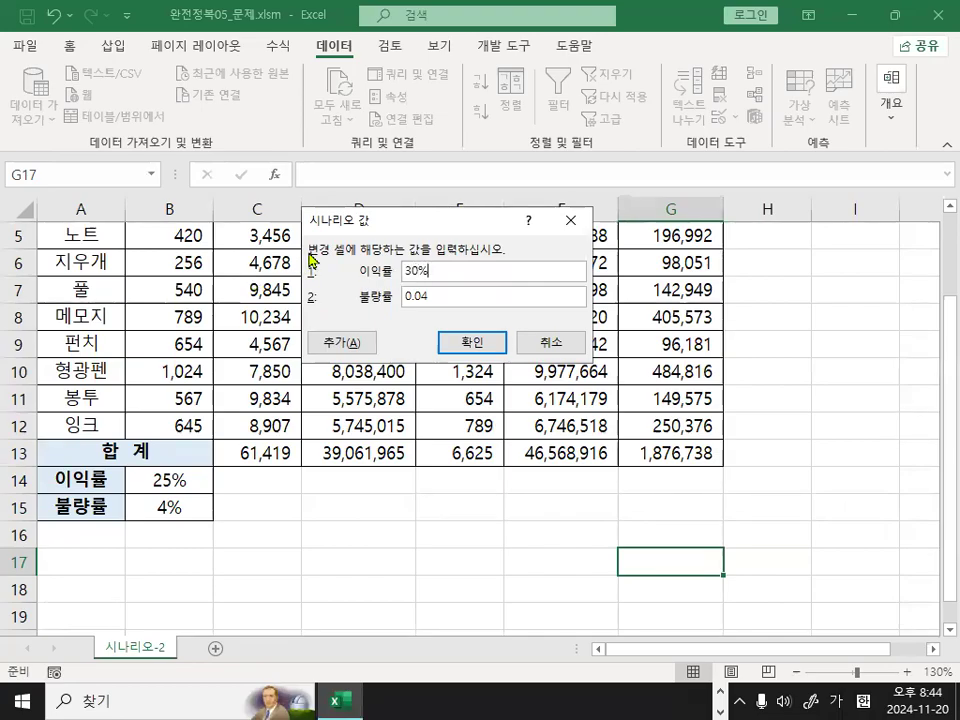
drag(439, 298, 330, 298)
text(2)
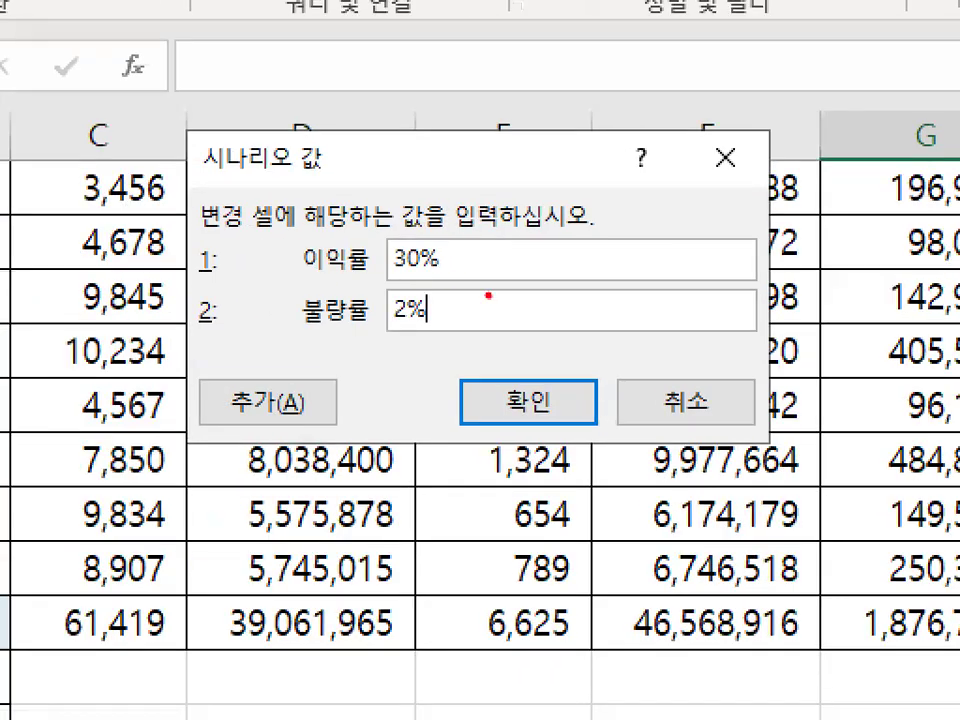
mouse_move(496, 316)
mouse_down()
mouse_move(432, 212)
mouse_move(478, 325)
mouse_up()
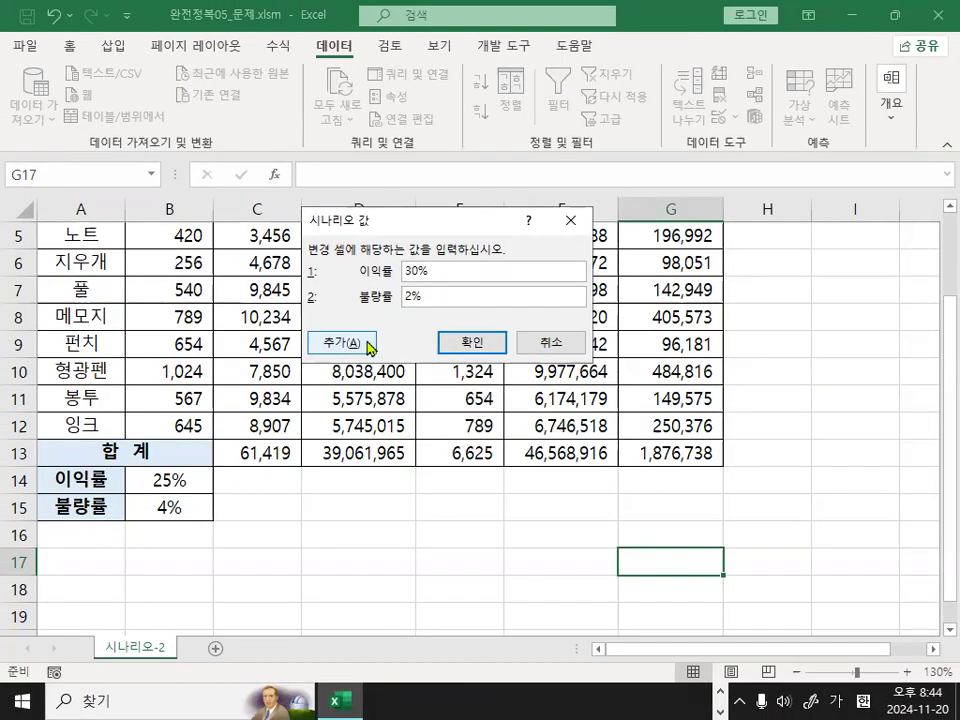
Add a second scenario named 이익감소, keeping B14:B15 as its changing cells.
click(325, 410)
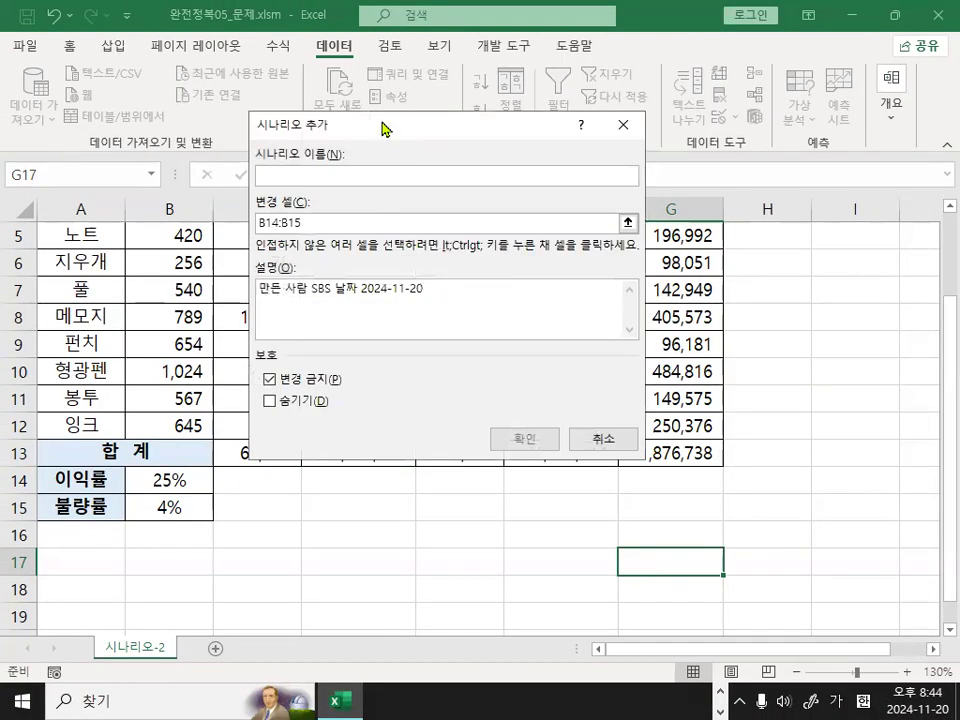
drag(375, 126, 432, 241)
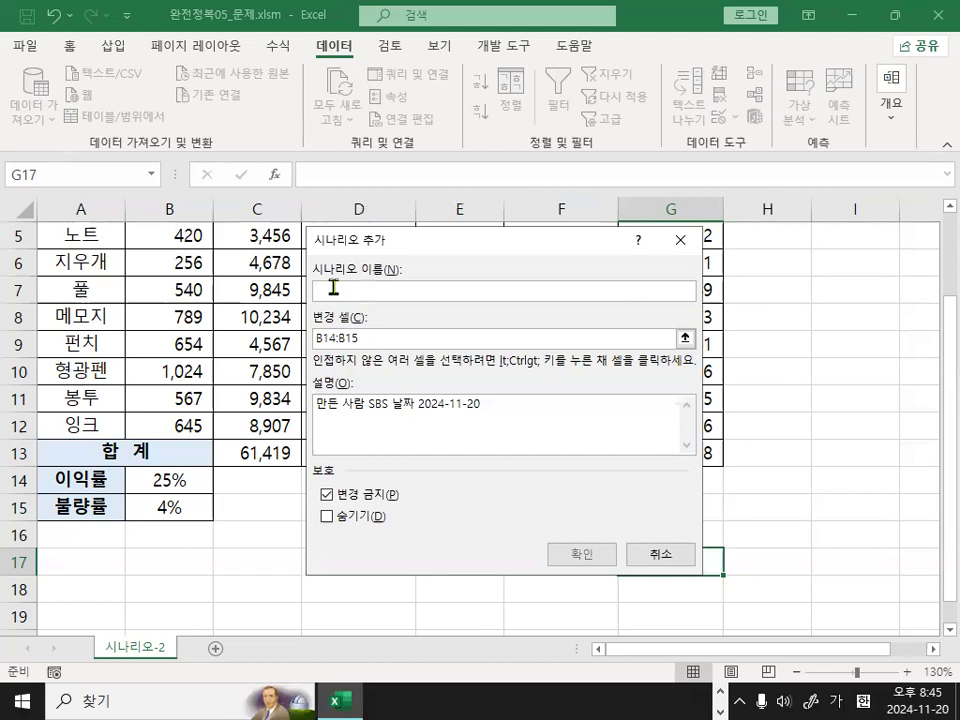
text(이익)
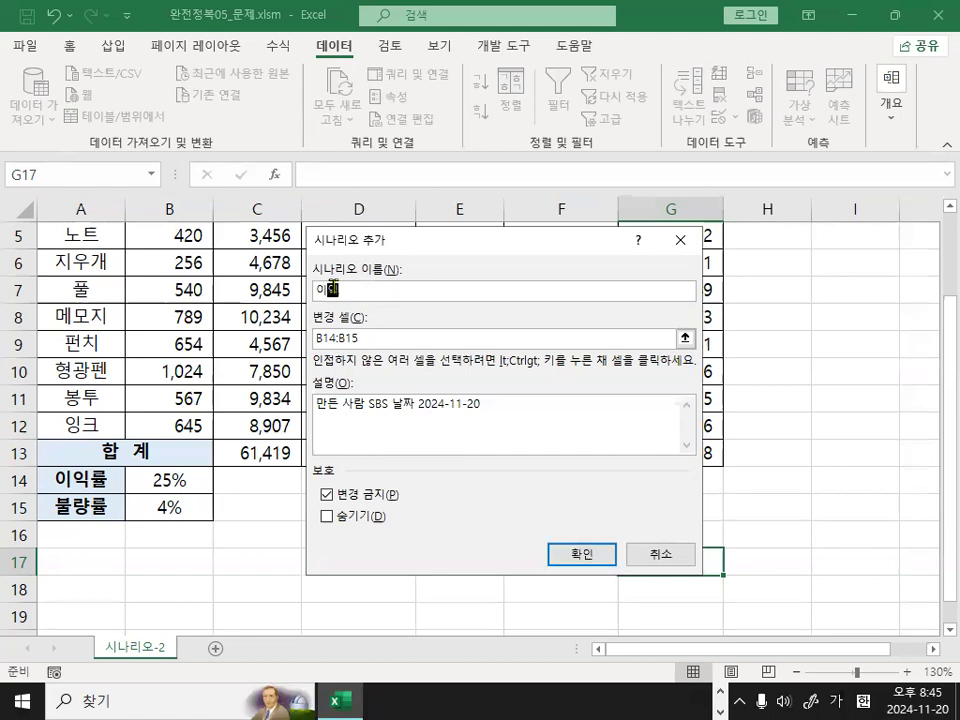
text(감ㅅ)
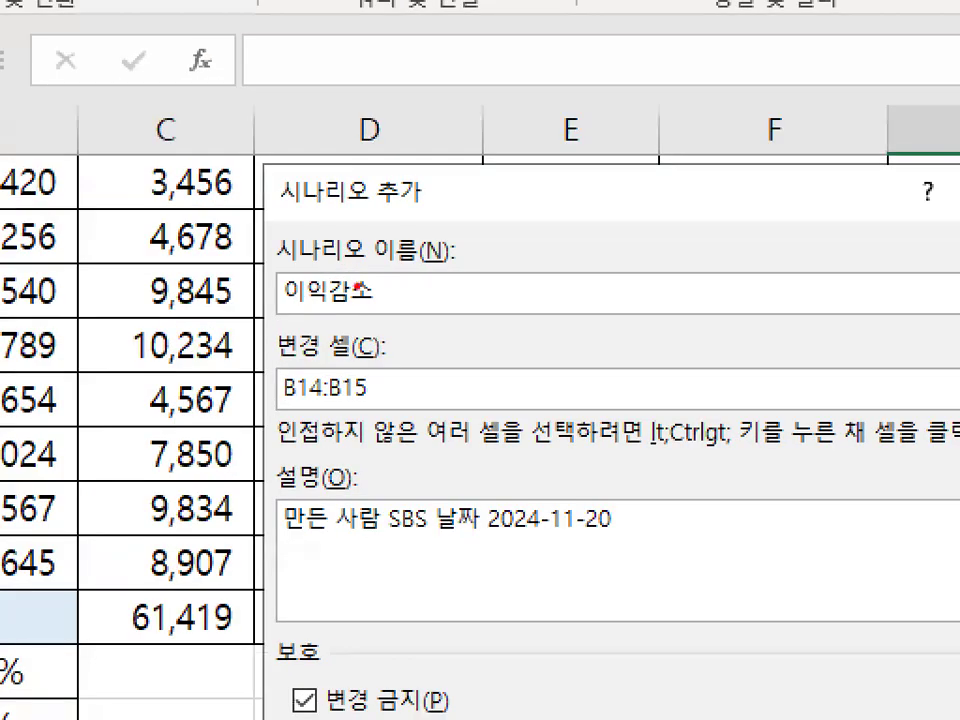
mouse_move(391, 297)
mouse_down()
mouse_move(274, 277)
mouse_move(366, 308)
mouse_up()
mouse_move(340, 358)
mouse_down()
mouse_move(253, 405)
mouse_move(367, 390)
mouse_up()
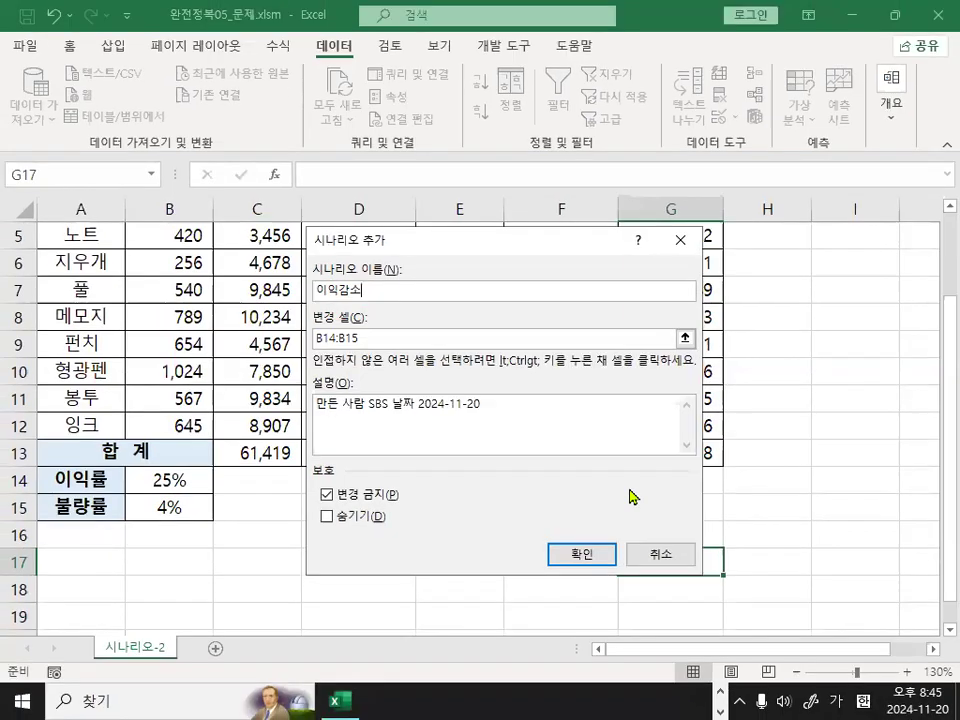
click(827, 719)
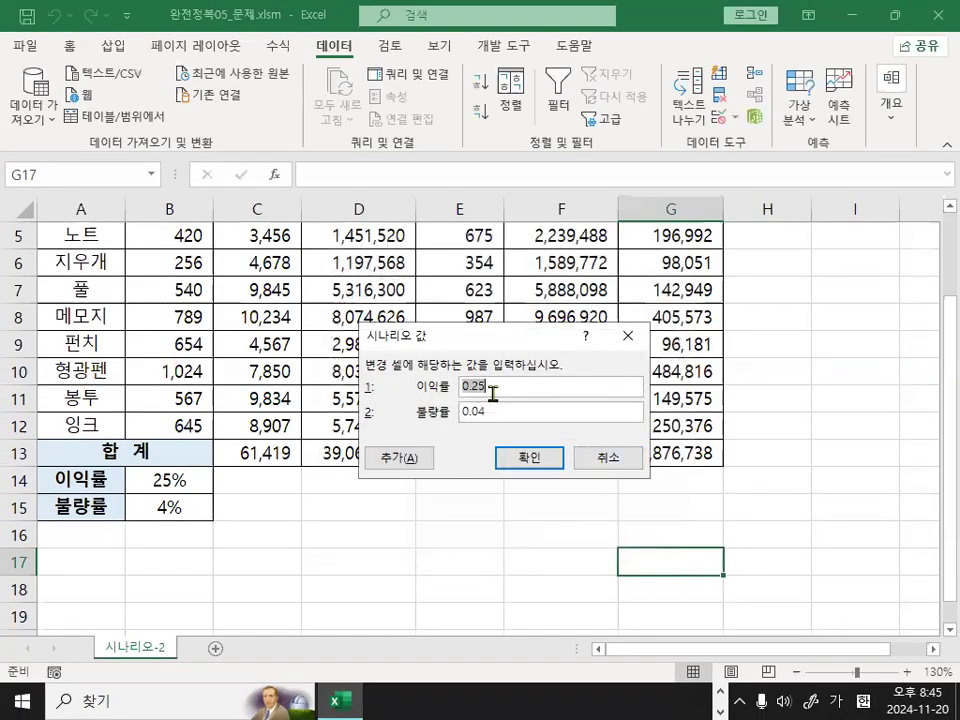
Set the 이익감소 scenario values to 20% for 이익률 and 6% for 불량률, and confirm them.
text(20%)
key(Tab)
text(6)
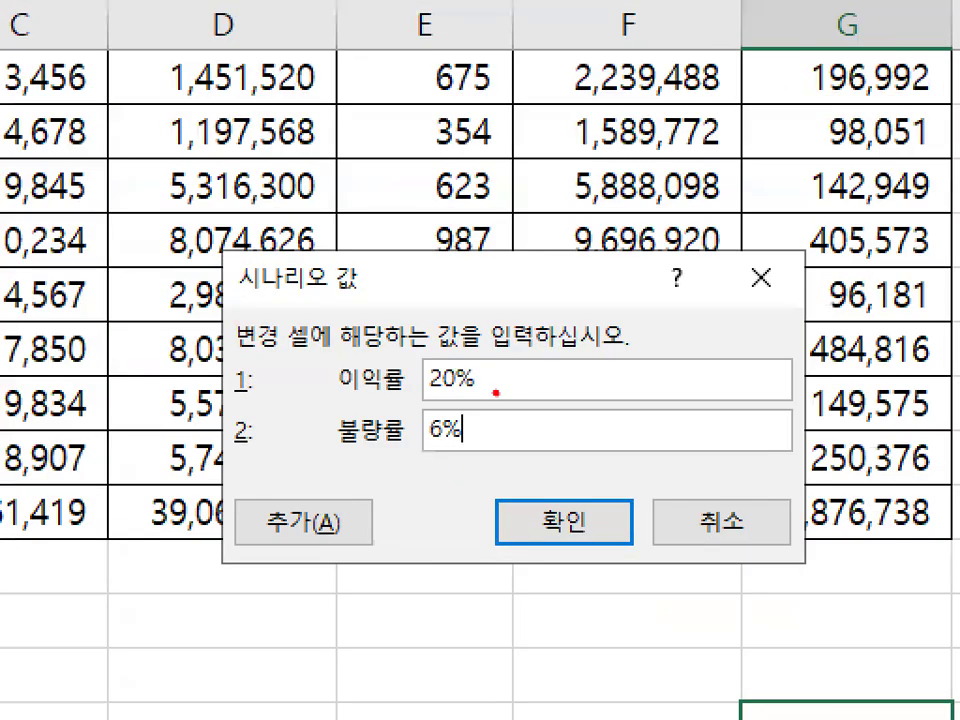
drag(418, 389, 481, 389)
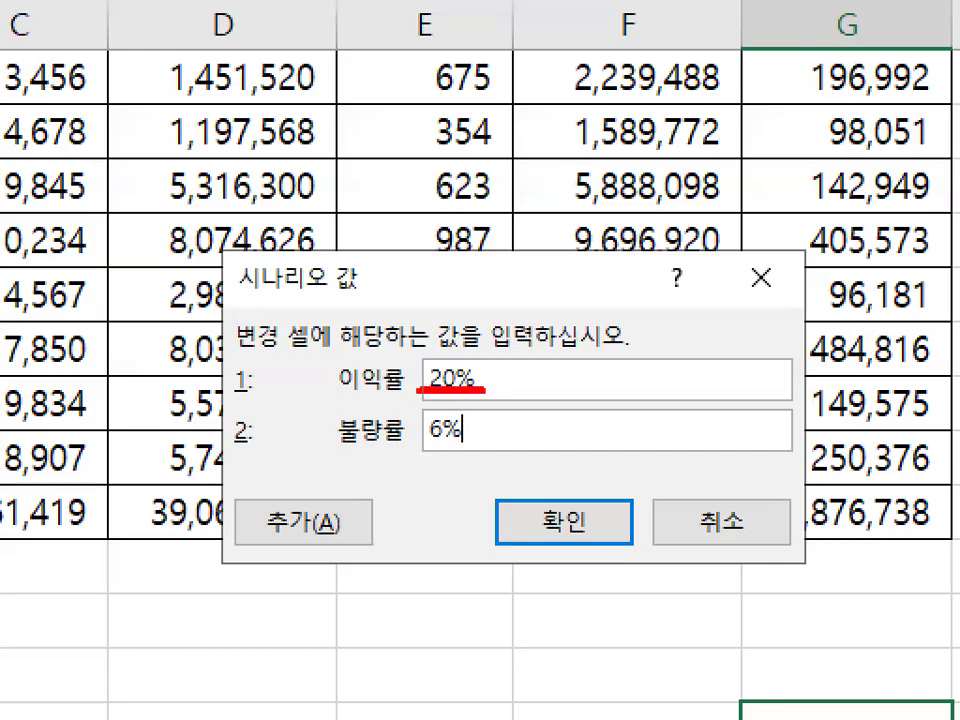
drag(416, 446, 477, 445)
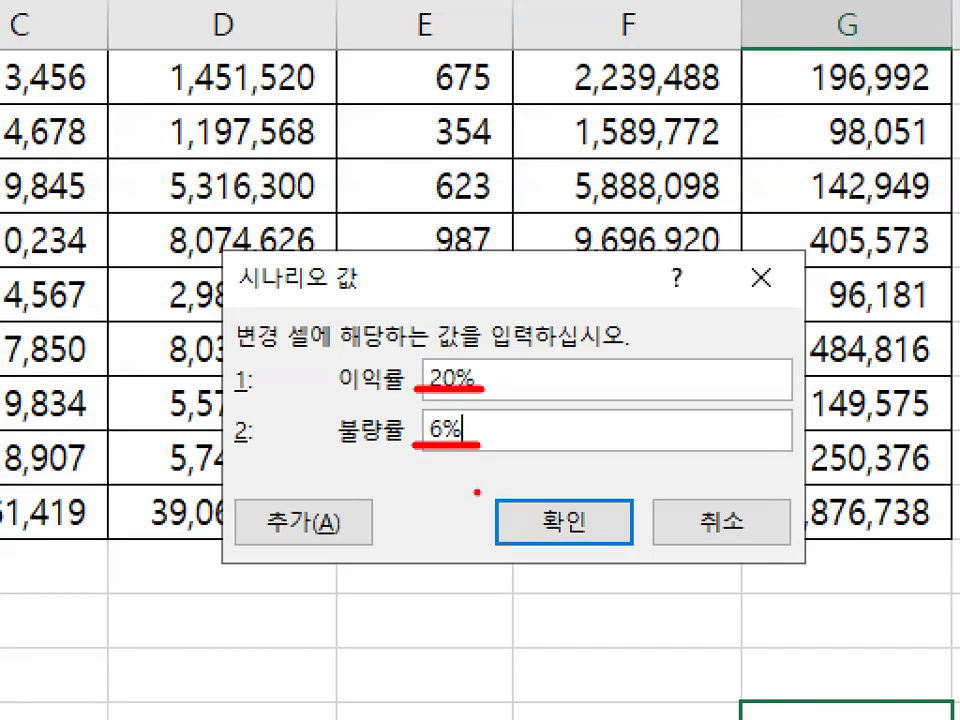
drag(549, 515, 641, 407)
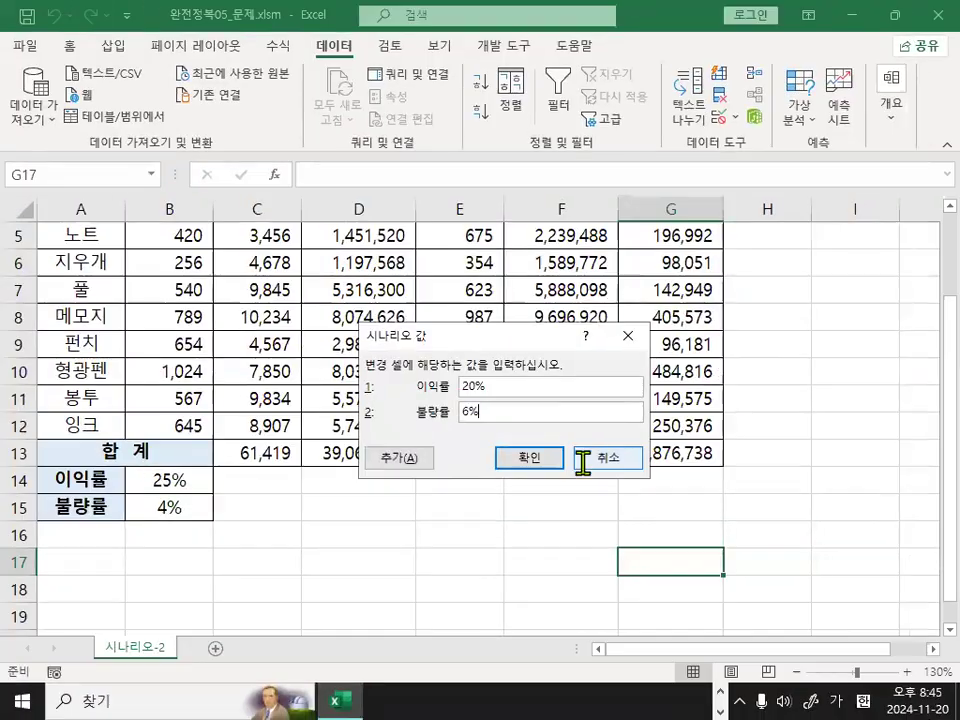
click(529, 457)
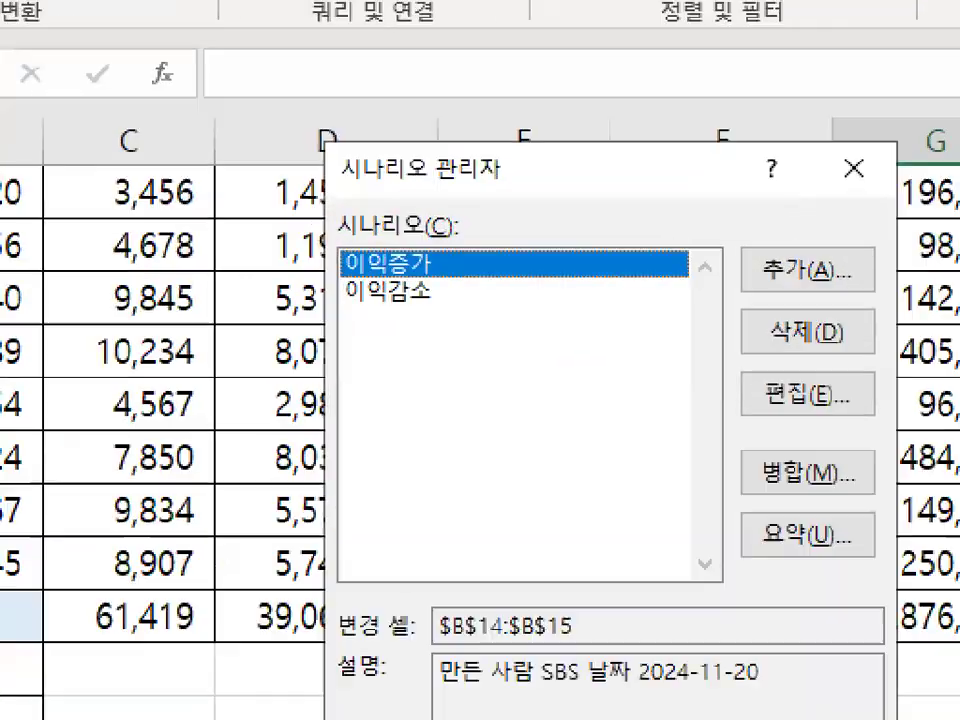
Generate a scenario summary report of the 이익증가 and 이익감소 scenarios with G13 as the result cell.
mouse_move(416, 282)
mouse_down()
mouse_move(368, 271)
mouse_move(458, 294)
mouse_up()
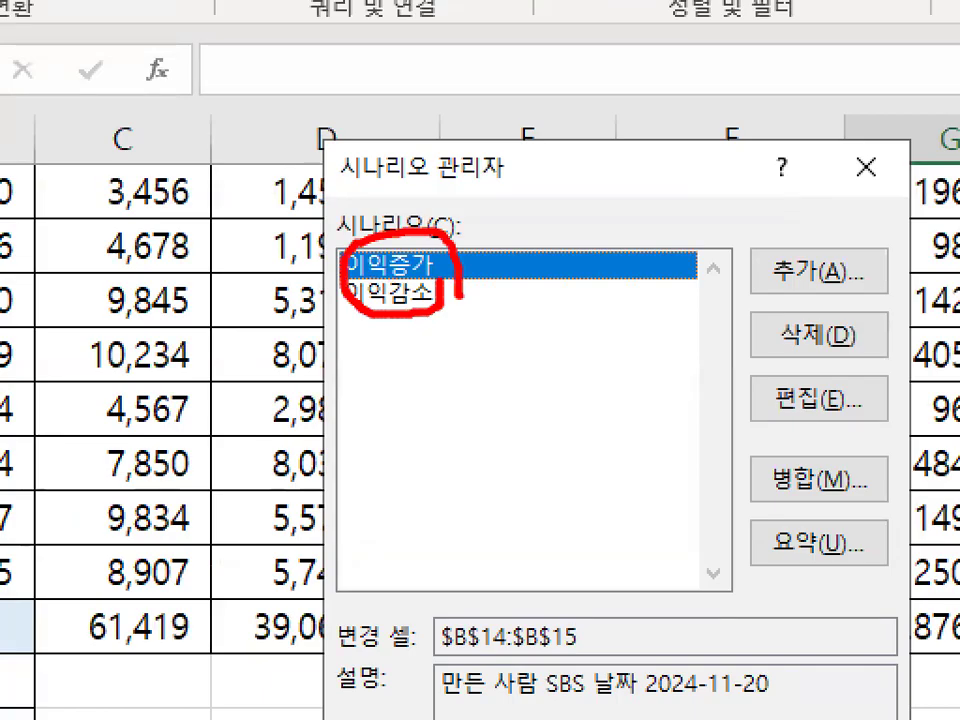
mouse_move(824, 515)
mouse_down()
mouse_move(832, 530)
mouse_move(912, 434)
mouse_up()
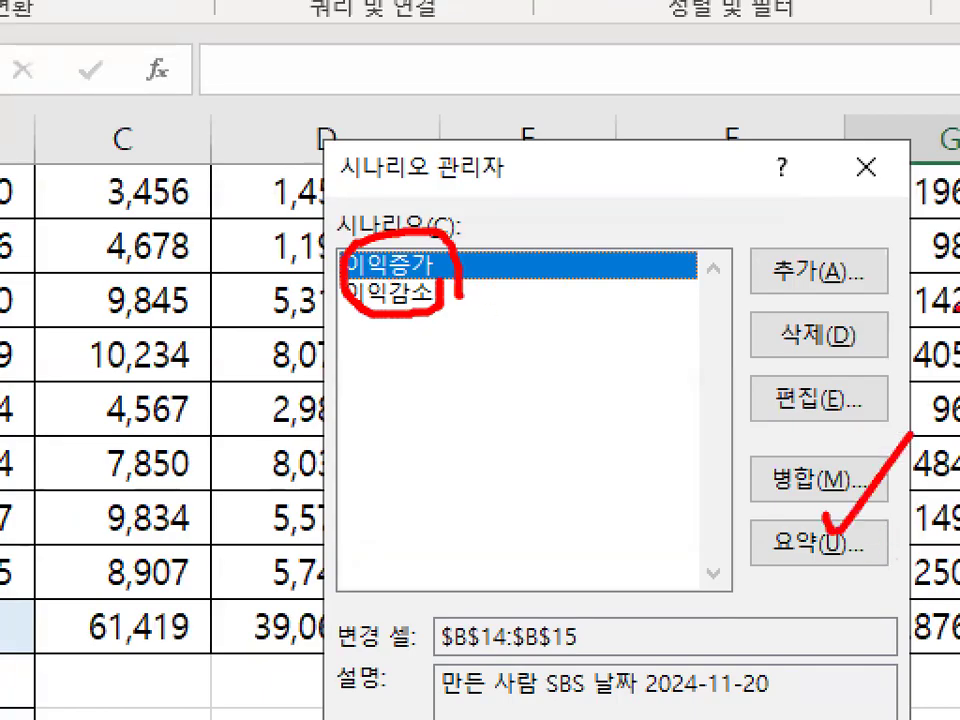
key(Escape)
click(868, 545)
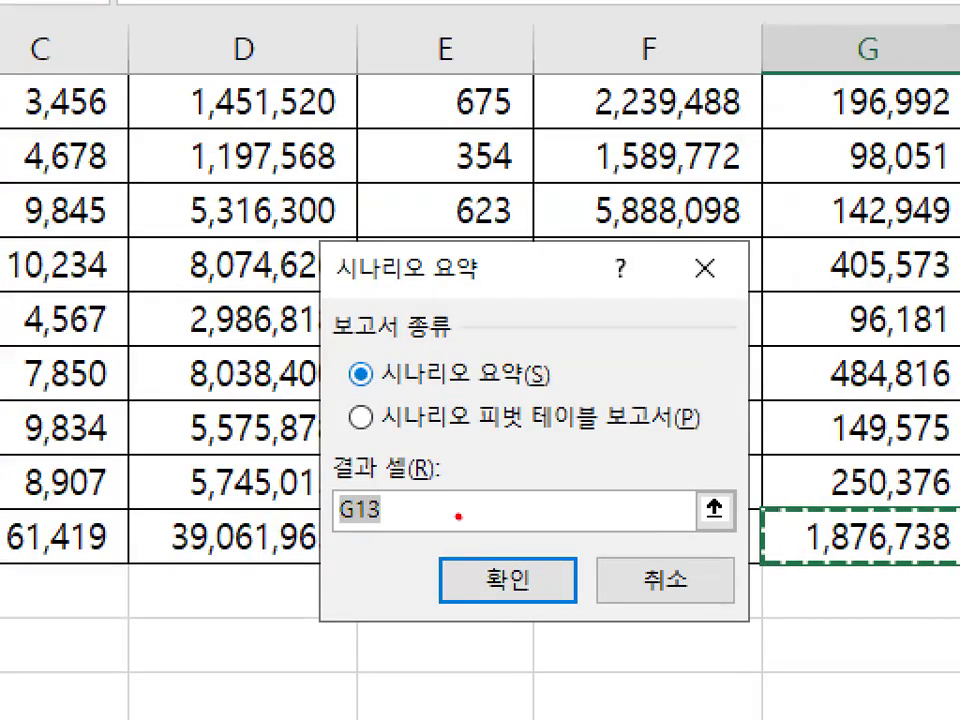
mouse_move(458, 517)
mouse_down()
mouse_move(340, 534)
mouse_move(440, 475)
mouse_move(452, 500)
mouse_up()
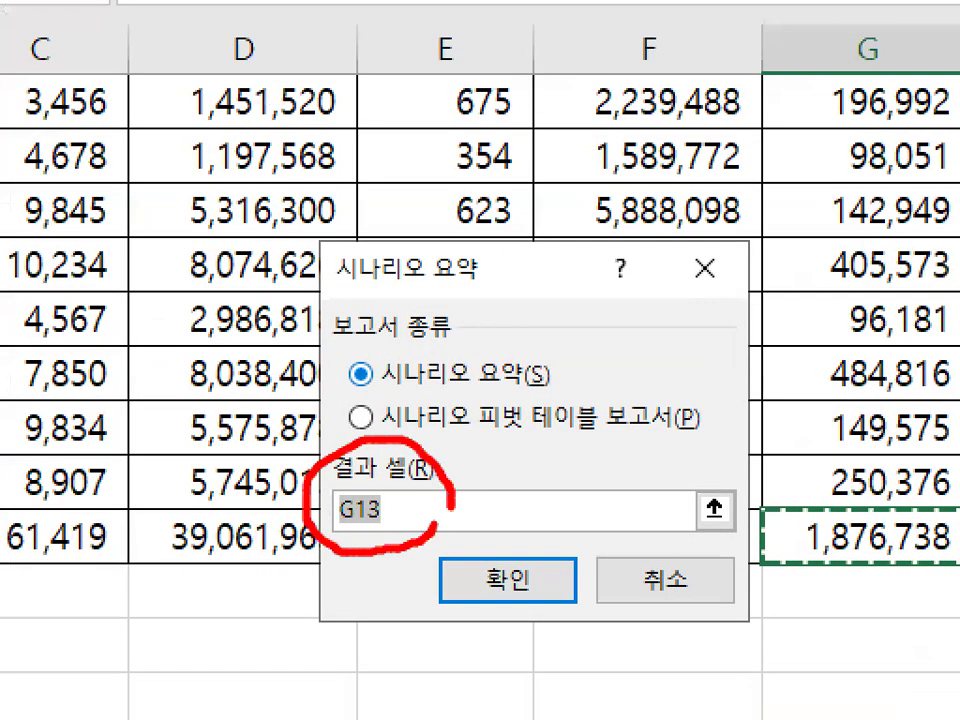
drag(490, 548, 603, 462)
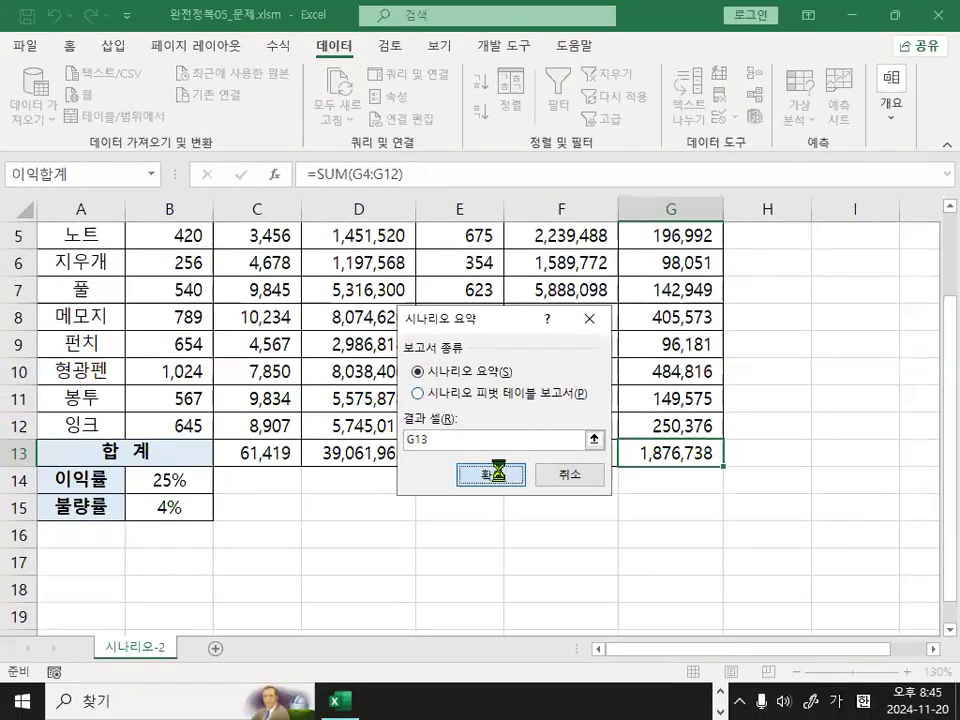
click(507, 580)
Review the 시나리오 요약 sheet: the changing and result cell names, both scenario columns, their rates and the resulting 이익합계.
click(225, 648)
click(143, 647)
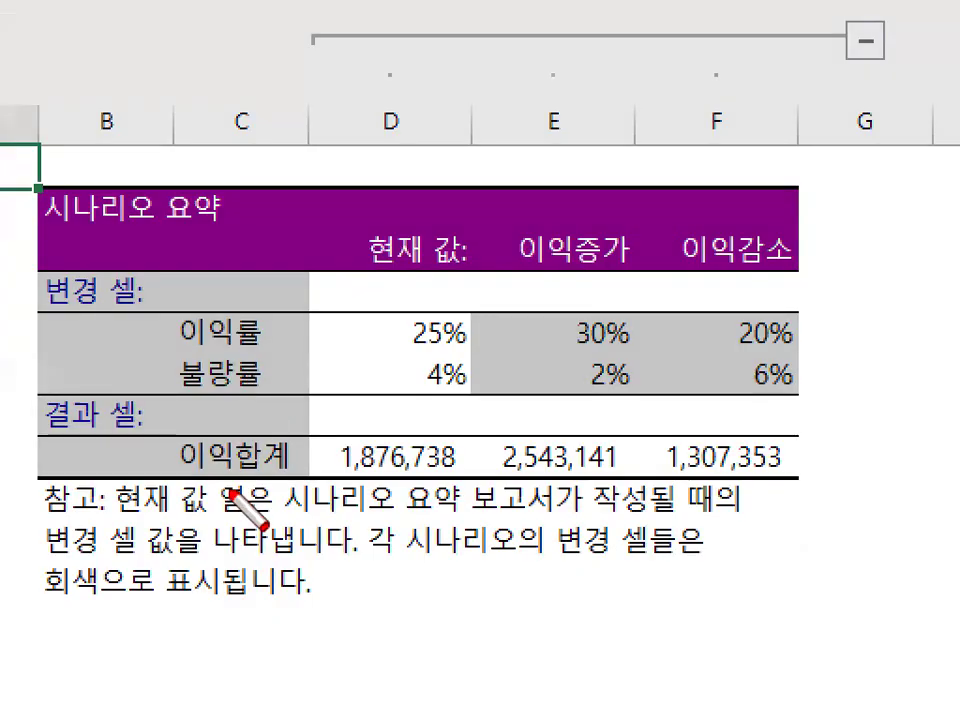
right_click(191, 557)
mouse_move(231, 603)
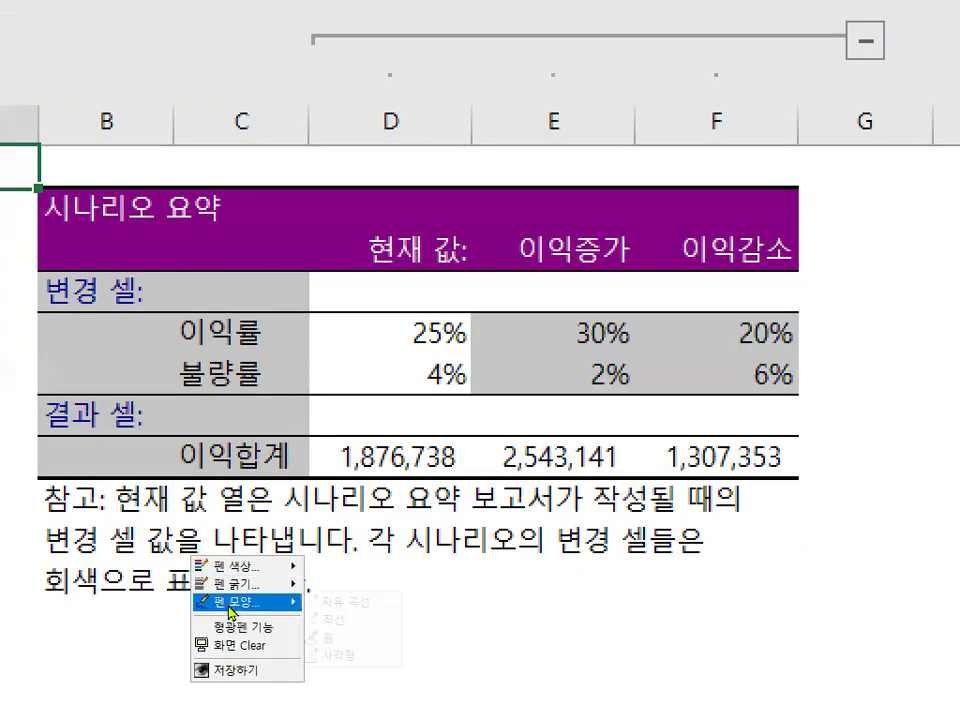
click(362, 654)
mouse_move(153, 296)
mouse_down()
mouse_move(205, 416)
mouse_move(296, 486)
mouse_up()
mouse_move(494, 228)
mouse_down()
mouse_move(713, 268)
mouse_move(818, 275)
mouse_up()
mouse_move(542, 311)
mouse_down()
mouse_move(816, 390)
mouse_move(821, 400)
mouse_up()
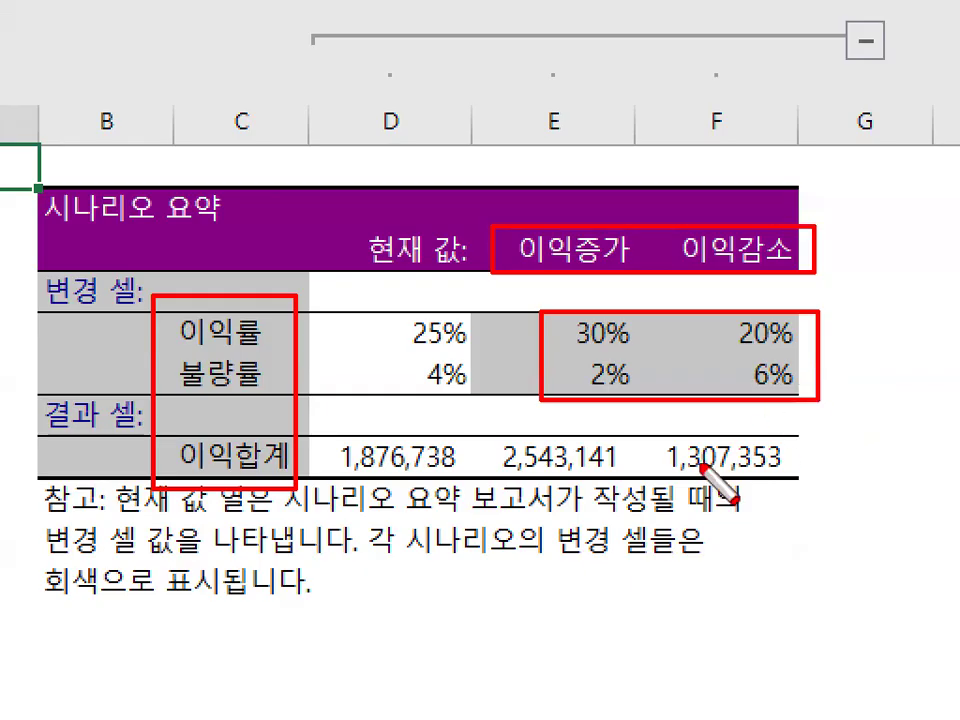
drag(488, 438, 810, 486)
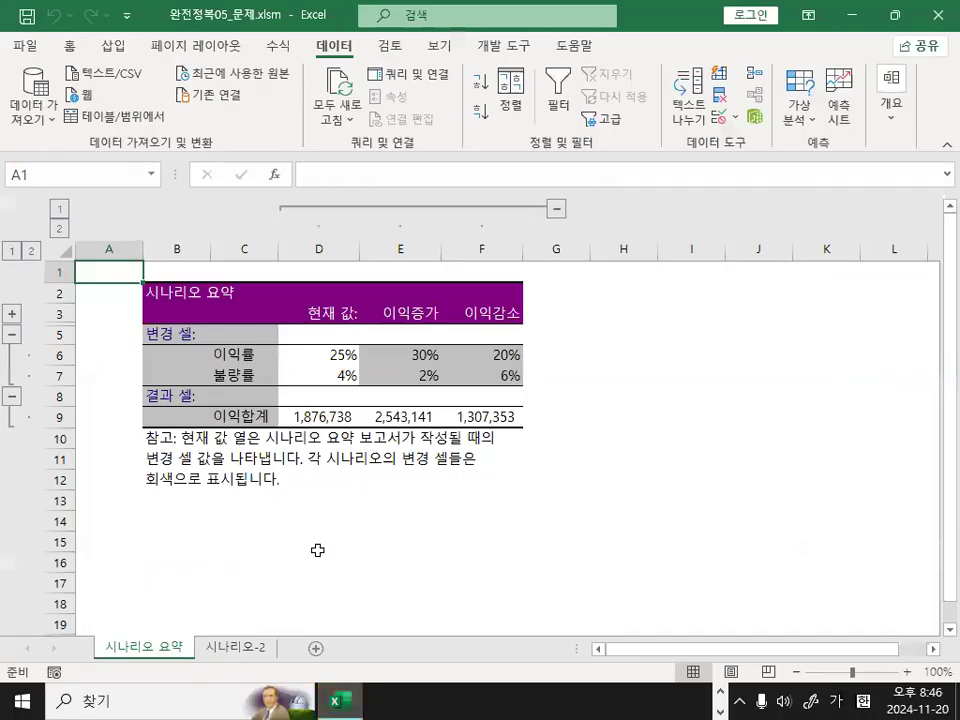
click(318, 558)
click(370, 479)
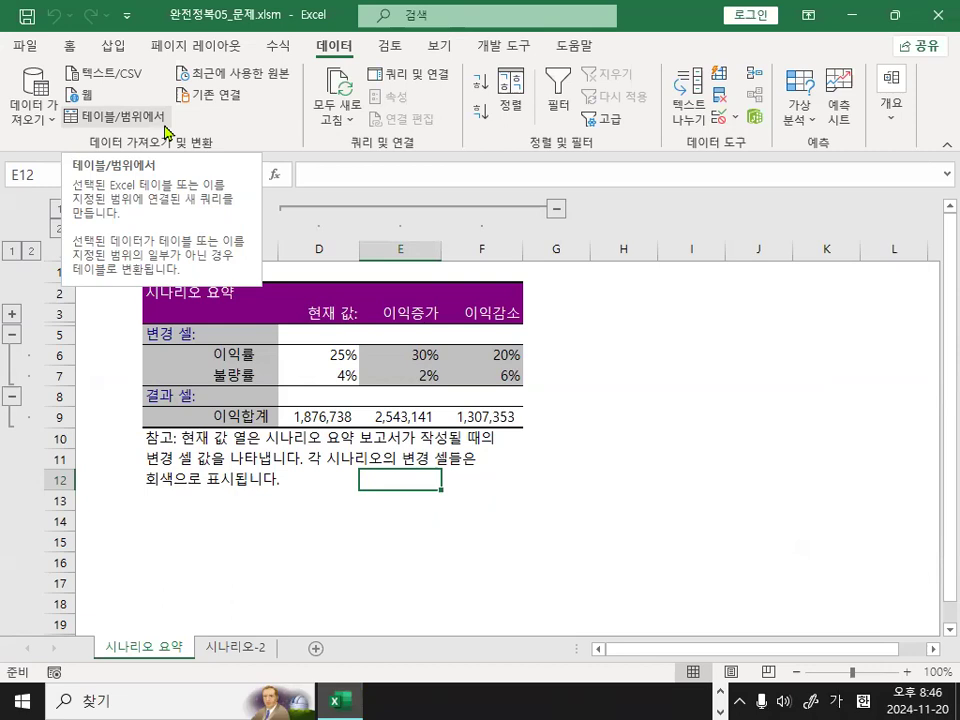
click(780, 450)
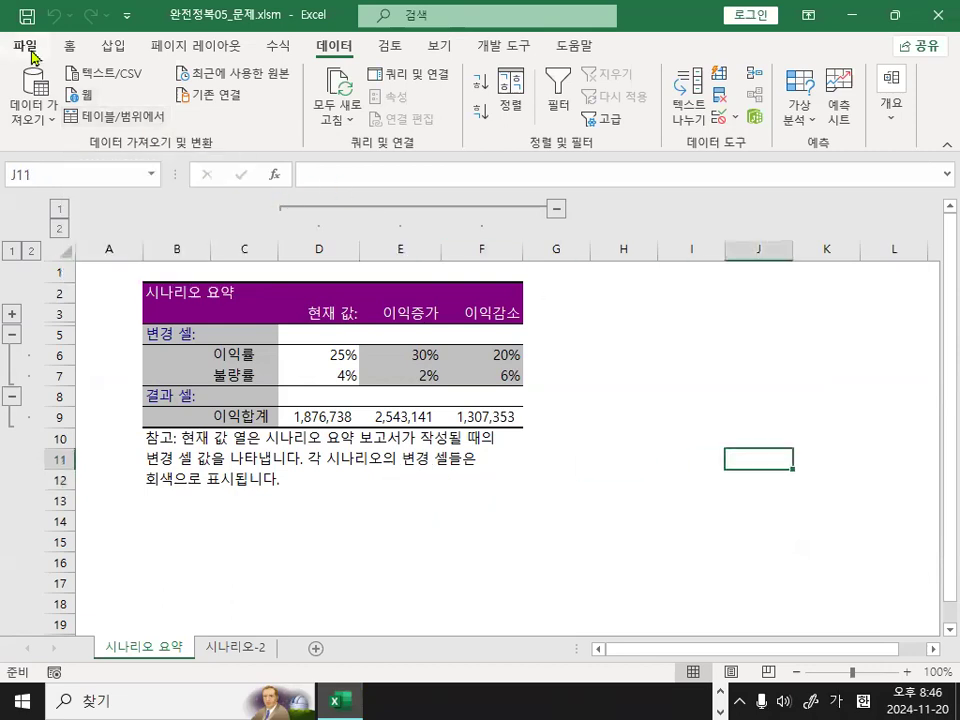
Close the 완전정복05_문제.xlsm workbook without saving the changes.
click(31, 52)
click(64, 540)
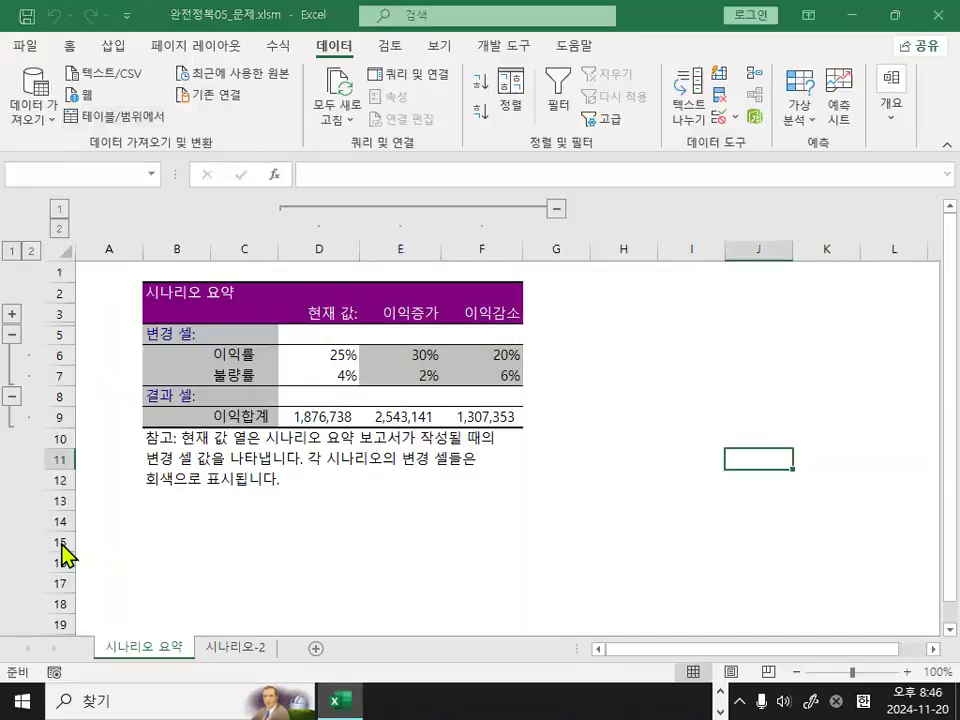
click(470, 394)
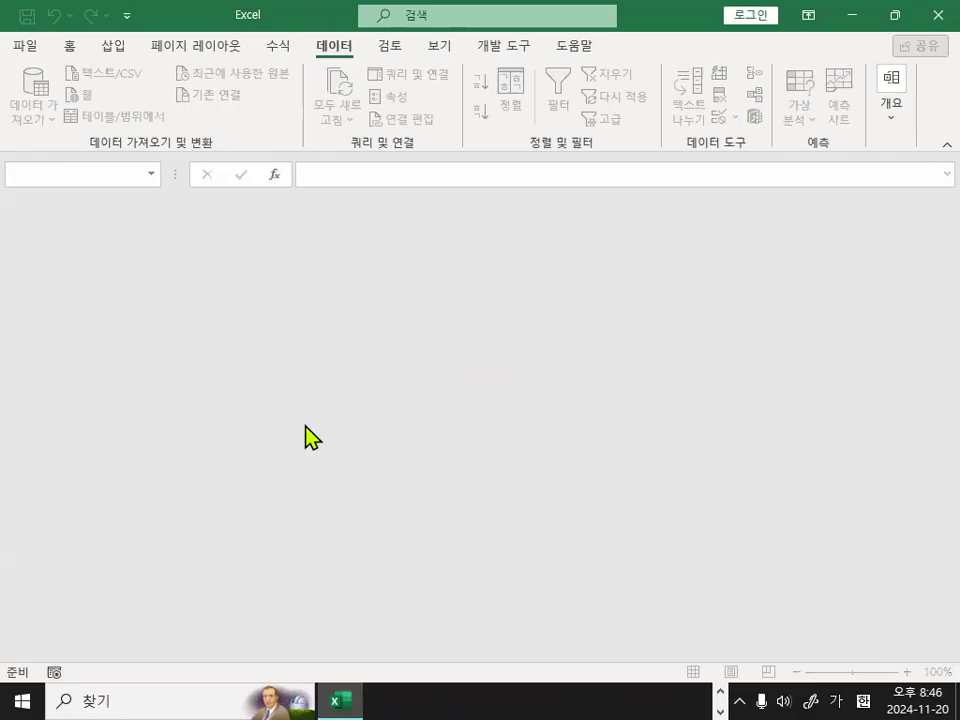
Open the workbook 출제유형02-6_문제.xlsm from the 4장_출제유형02 folder.
click(25, 46)
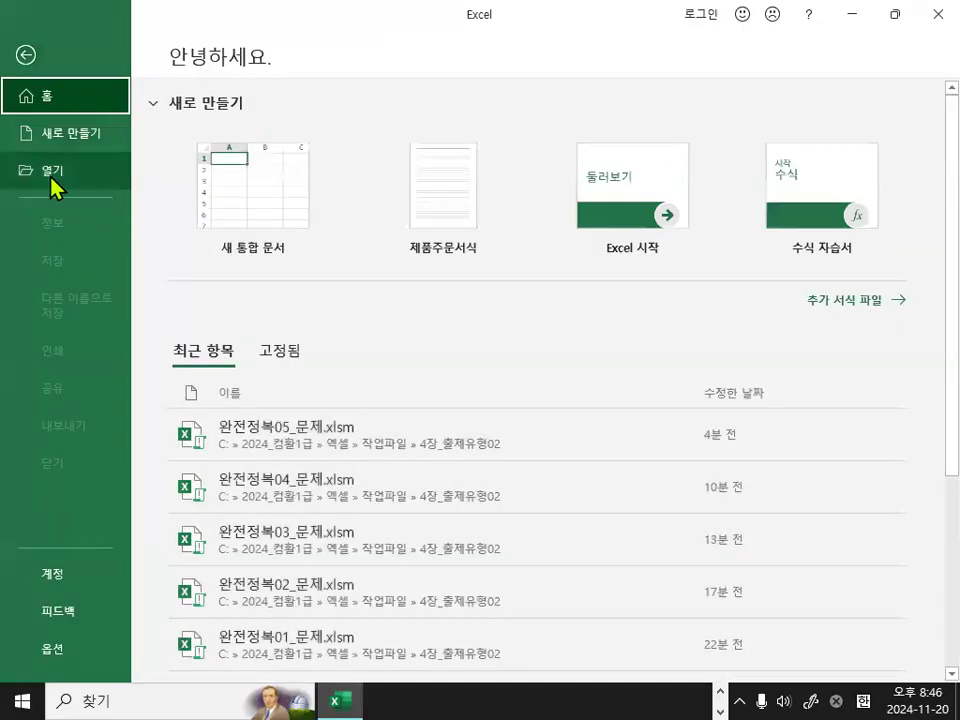
click(48, 172)
click(278, 320)
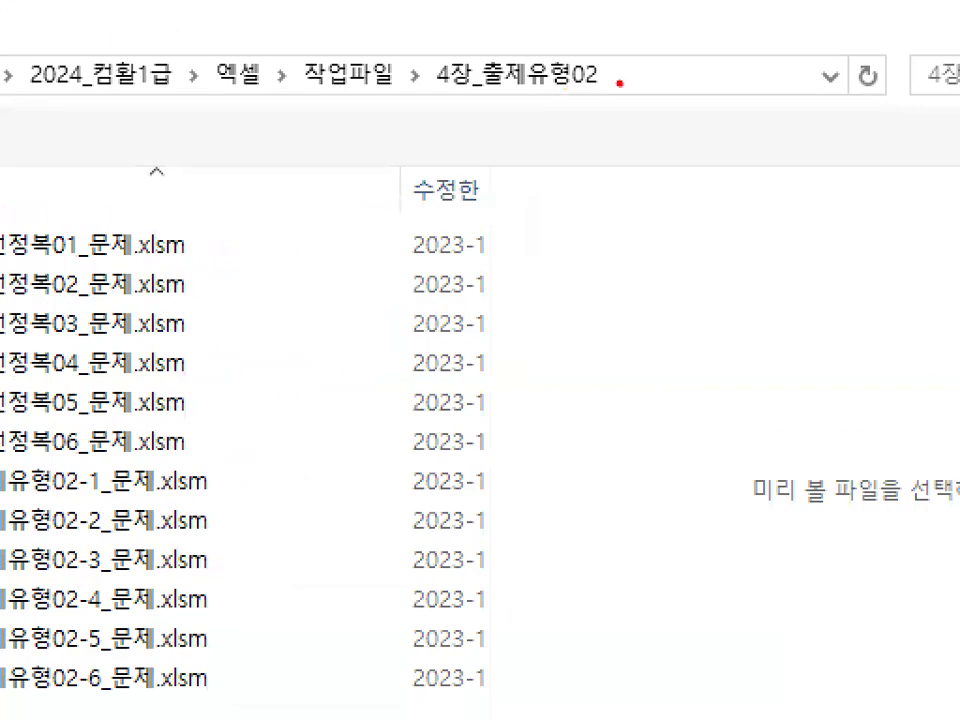
mouse_move(620, 83)
mouse_down()
mouse_move(412, 88)
mouse_move(588, 72)
mouse_up()
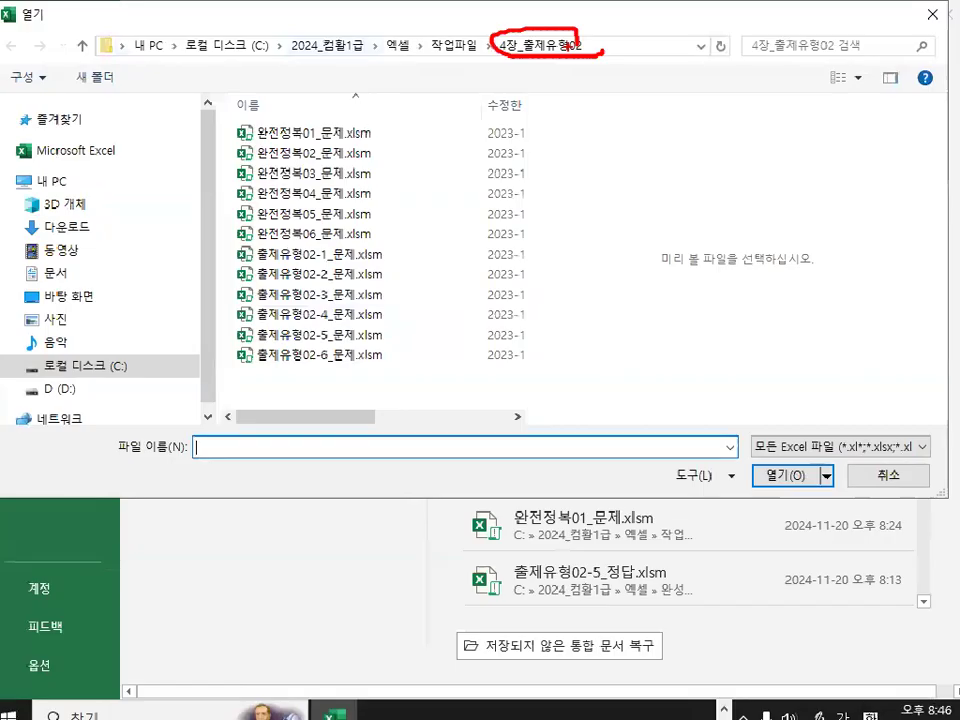
double_click(370, 347)
Look over the product tables on the 매크로-1 sheet, down to [표3] and [표4].
click(369, 347)
scroll(452, 392, up, 3)
click(379, 393)
scroll(377, 426, down, 2)
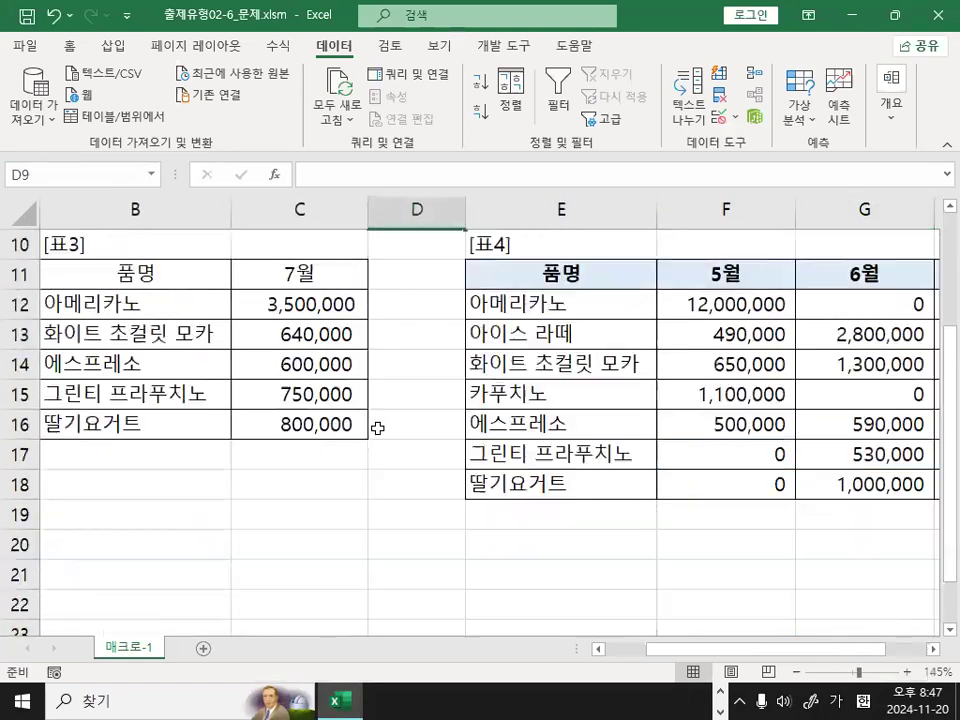
click(240, 485)
click(148, 474)
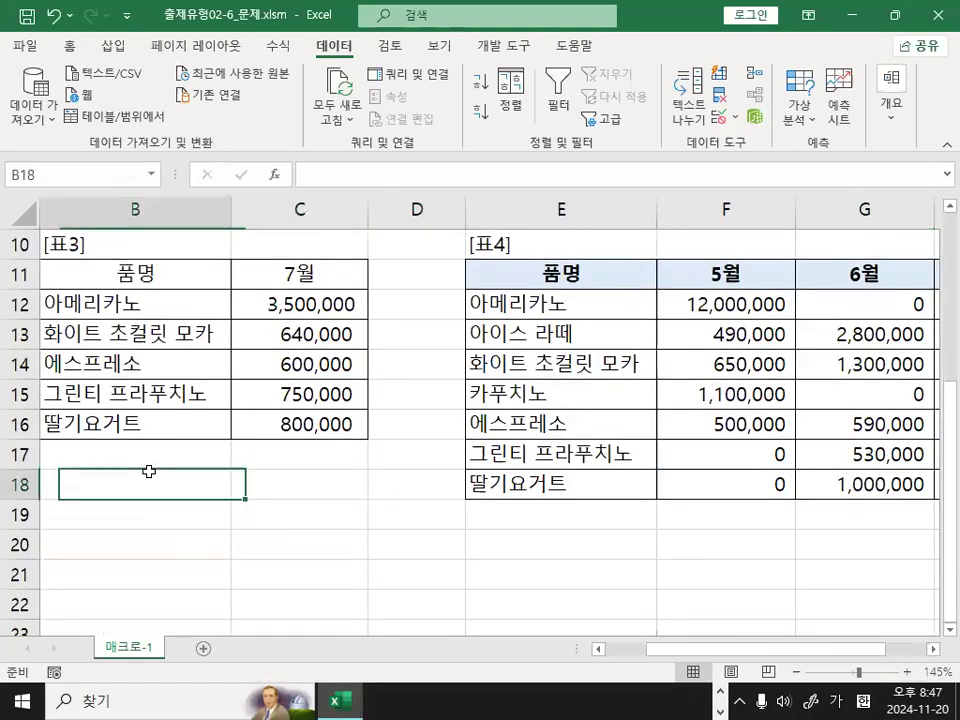
click(370, 524)
click(264, 480)
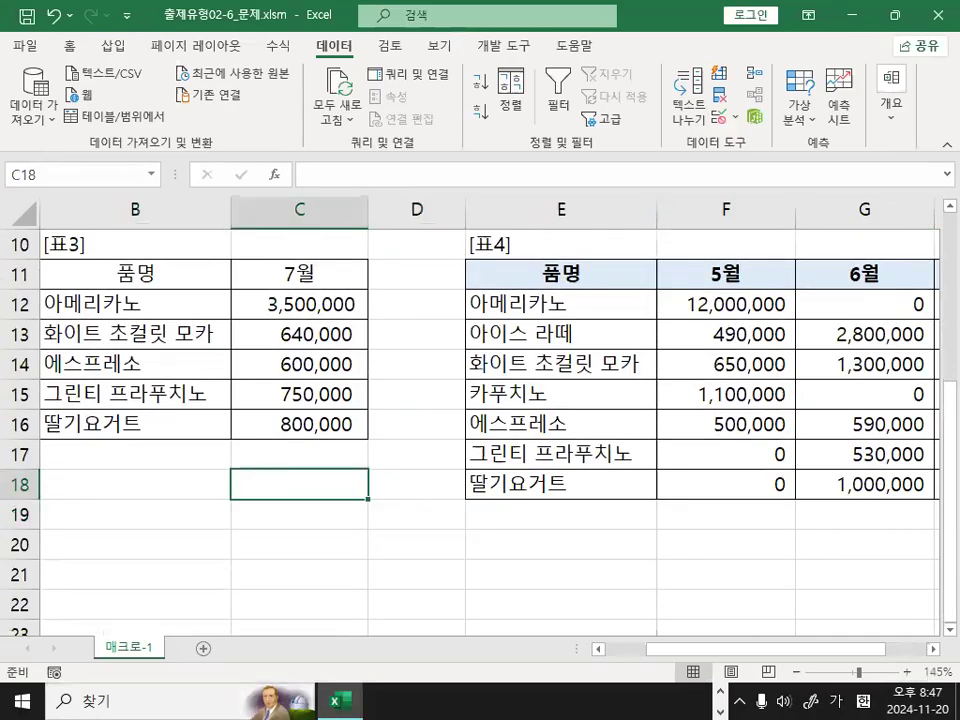
Switch to the Notepad lesson notes 2024_컴활1급실기-엑셀7일차수업내용.txt and find the <매크로 작업> section.
key(alt+Tab)
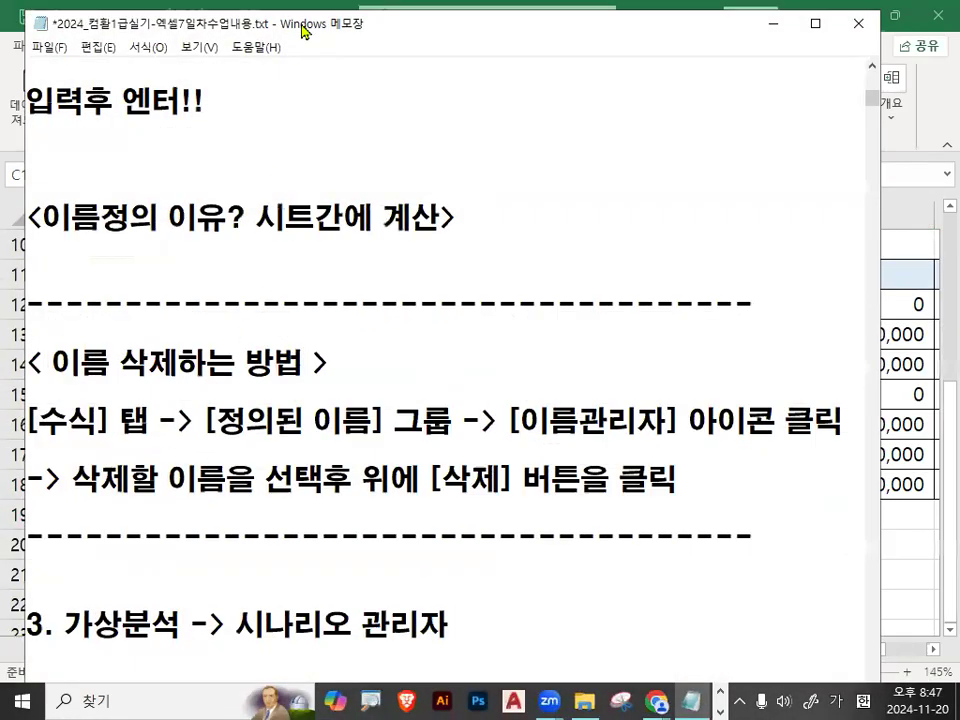
key(alt+Tab)
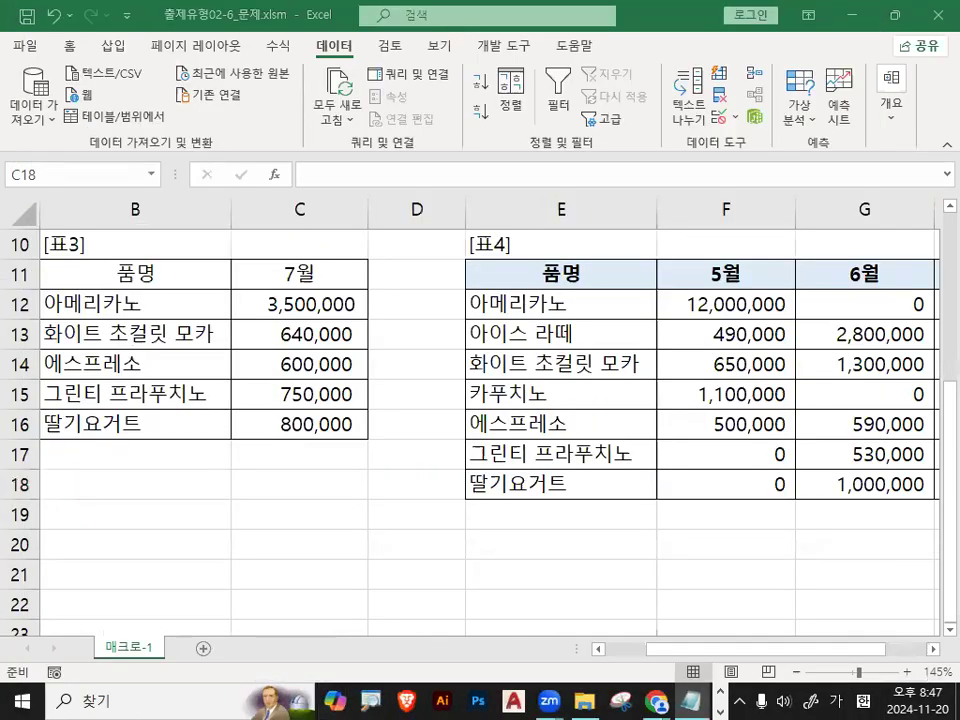
key(alt+Tab)
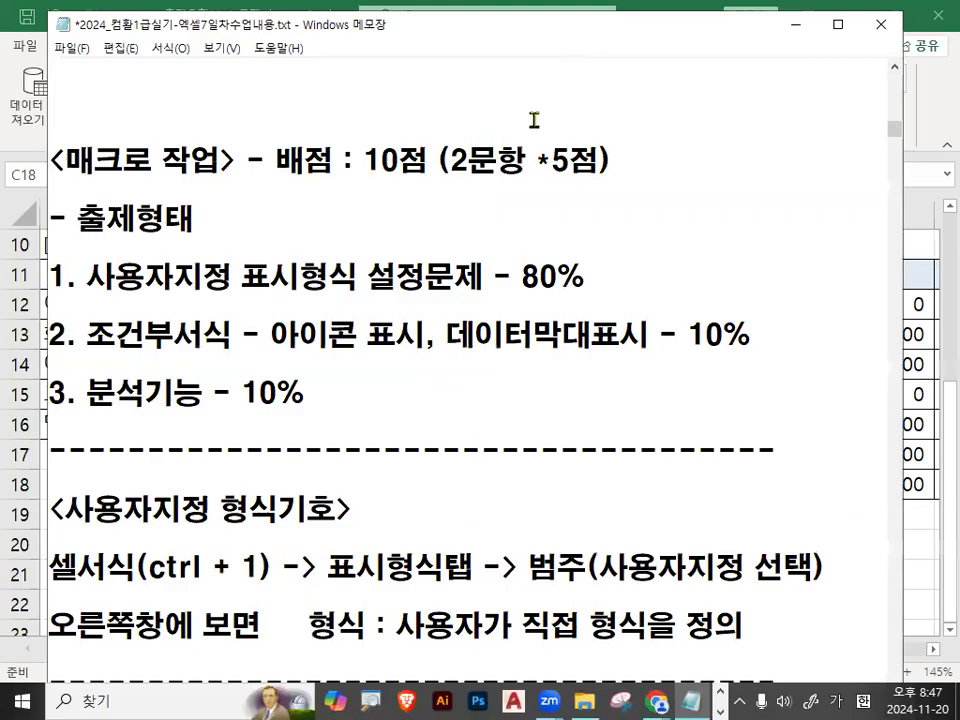
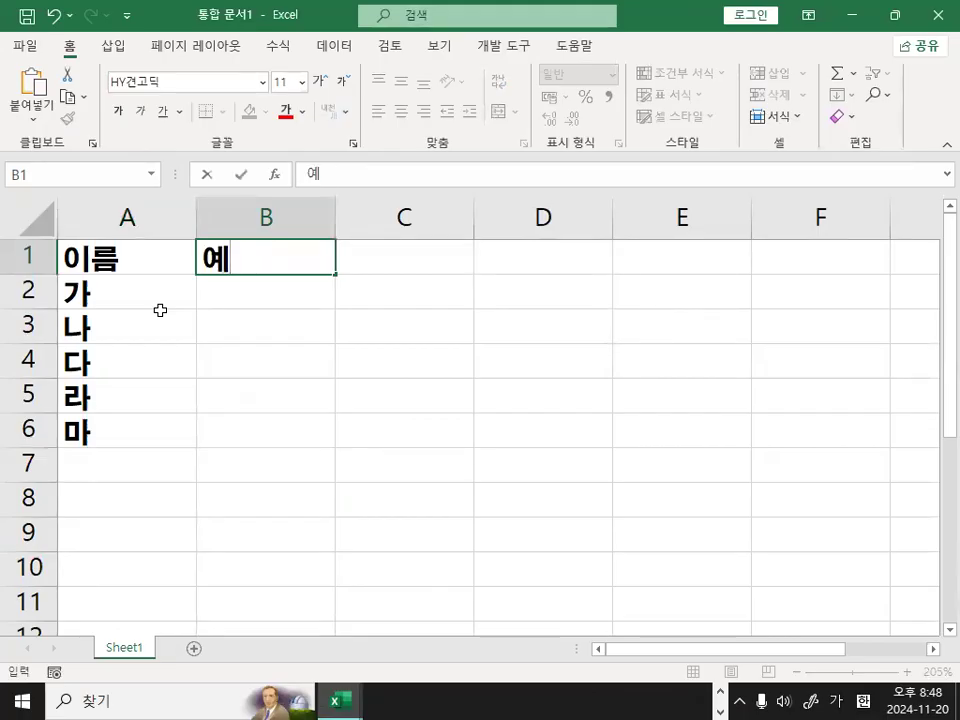
Finish the header 예2 in B1 and fill B2:B6 with the descending series 5000, 4000 down to 1000.
text(2)
key(Return)
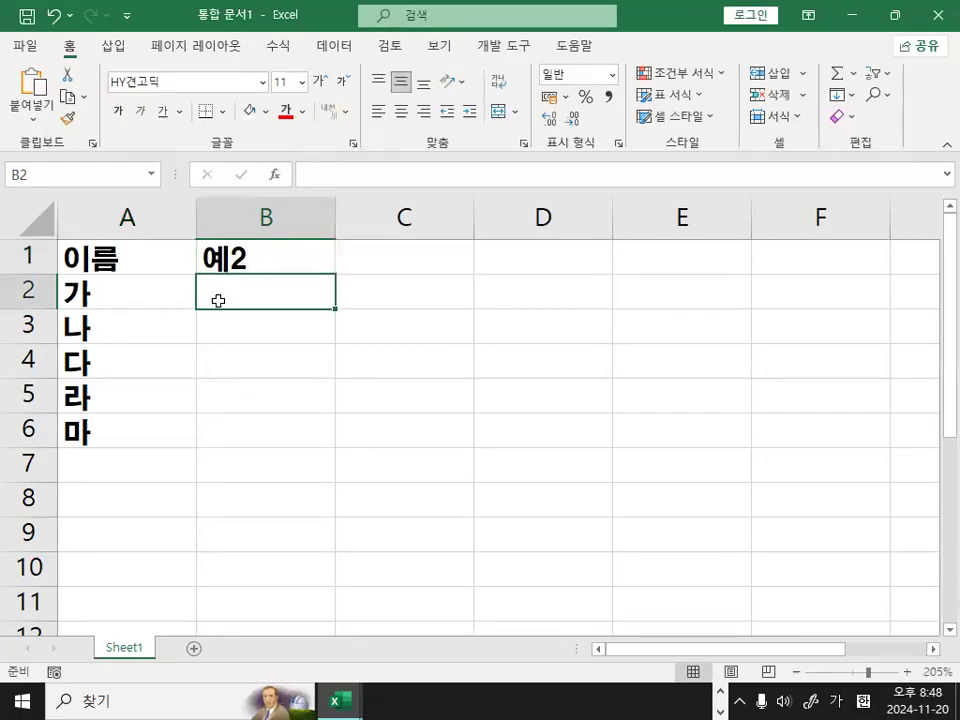
key(alt+Tab)
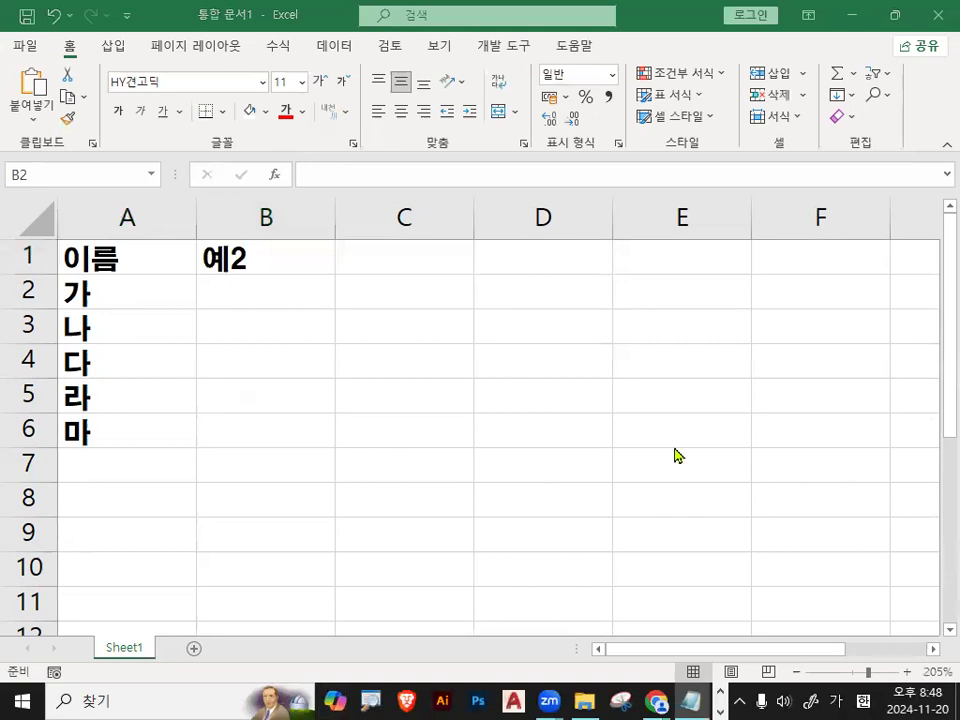
click(205, 286)
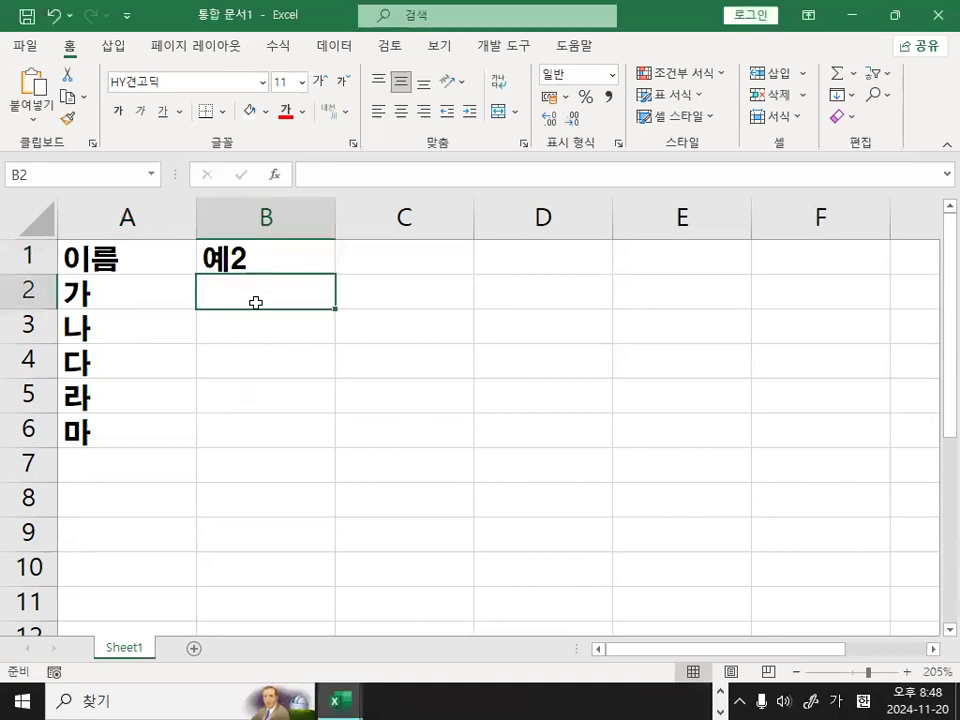
text(5000)
key(Return)
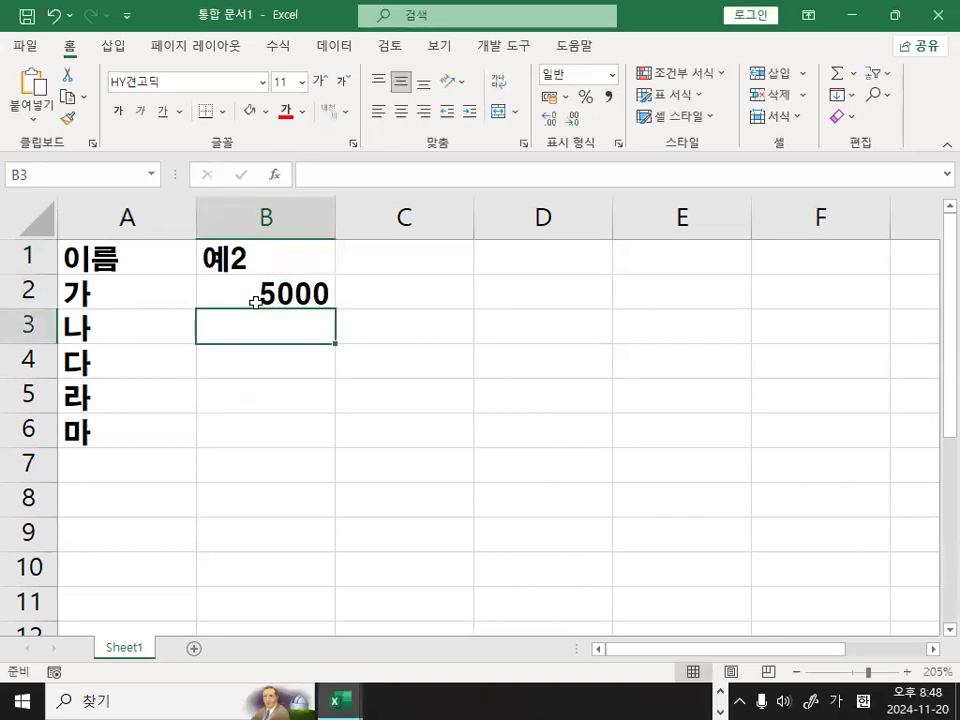
text(4000)
key(Return)
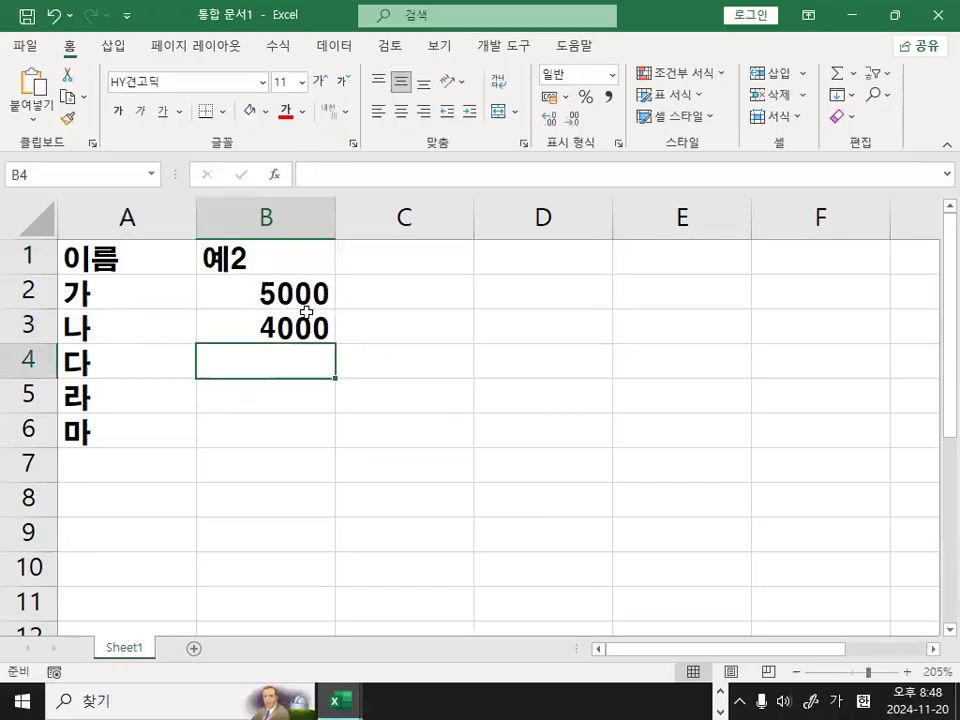
drag(306, 290, 330, 440)
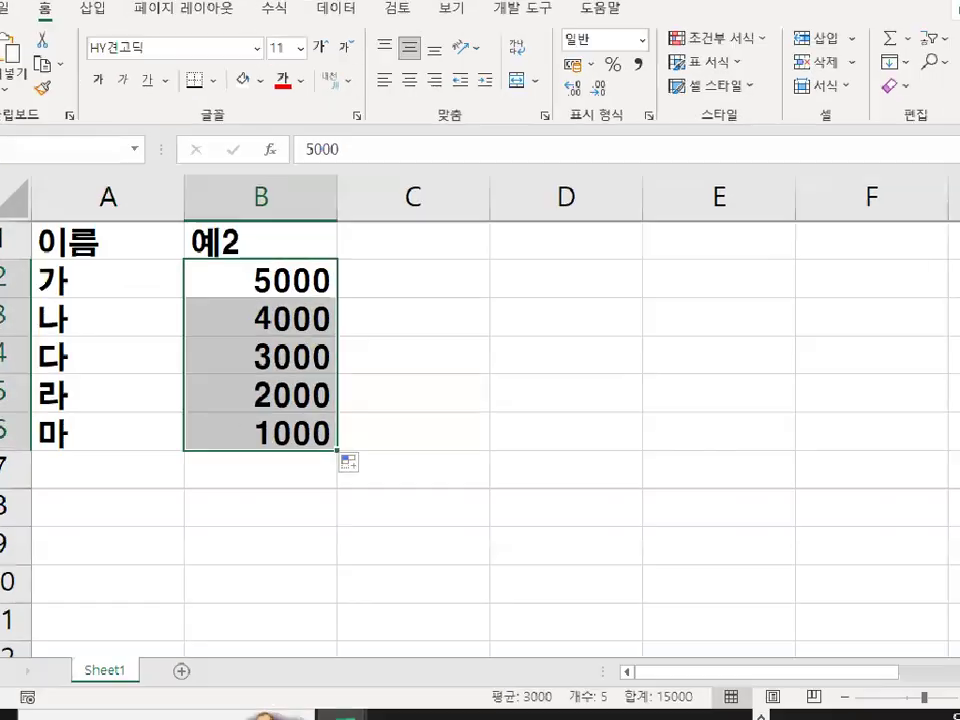
click(305, 367)
drag(319, 367, 293, 365)
mouse_move(286, 415)
mouse_down()
mouse_move(297, 409)
mouse_move(310, 434)
mouse_up()
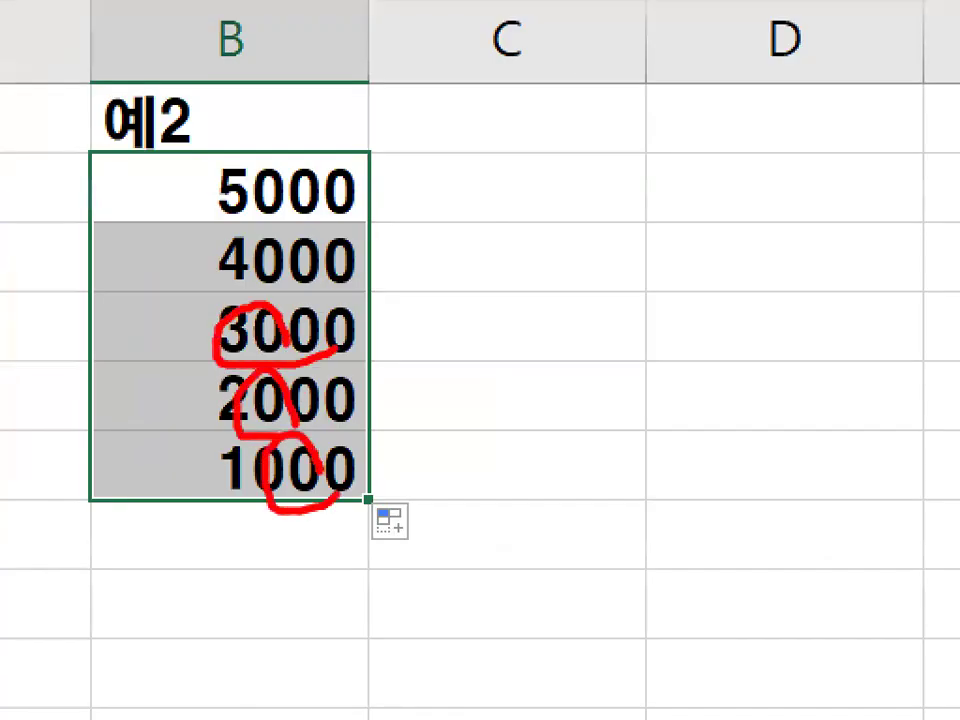
key(Escape)
drag(297, 202, 296, 465)
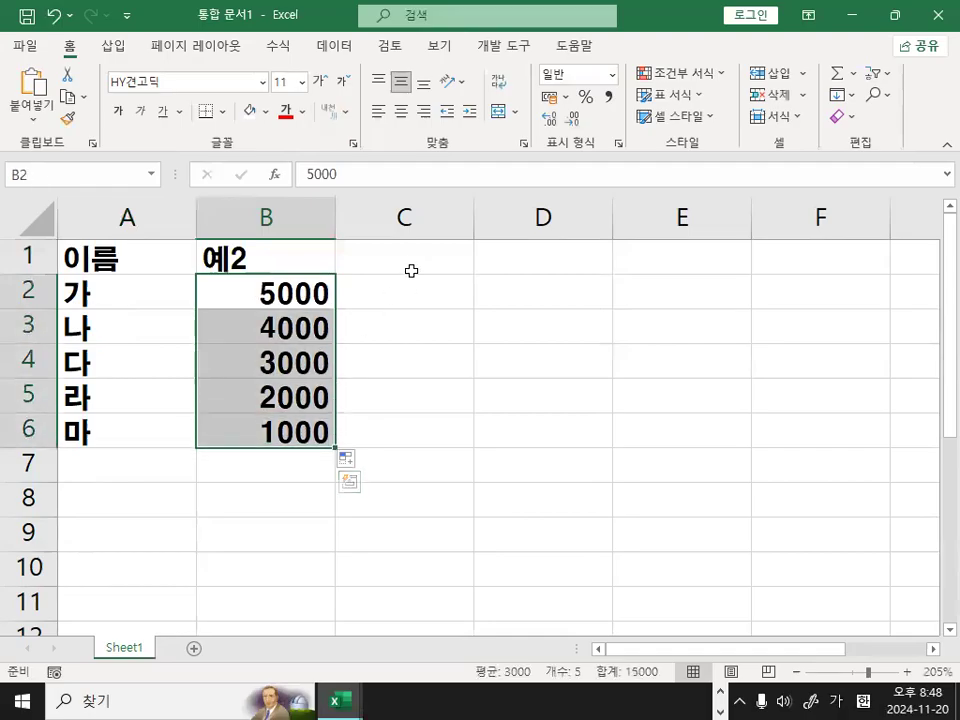
Add the header 예3 in C1 and fill C2:C6 with the series 30, 20 down to -10.
click(419, 258)
text(예3)
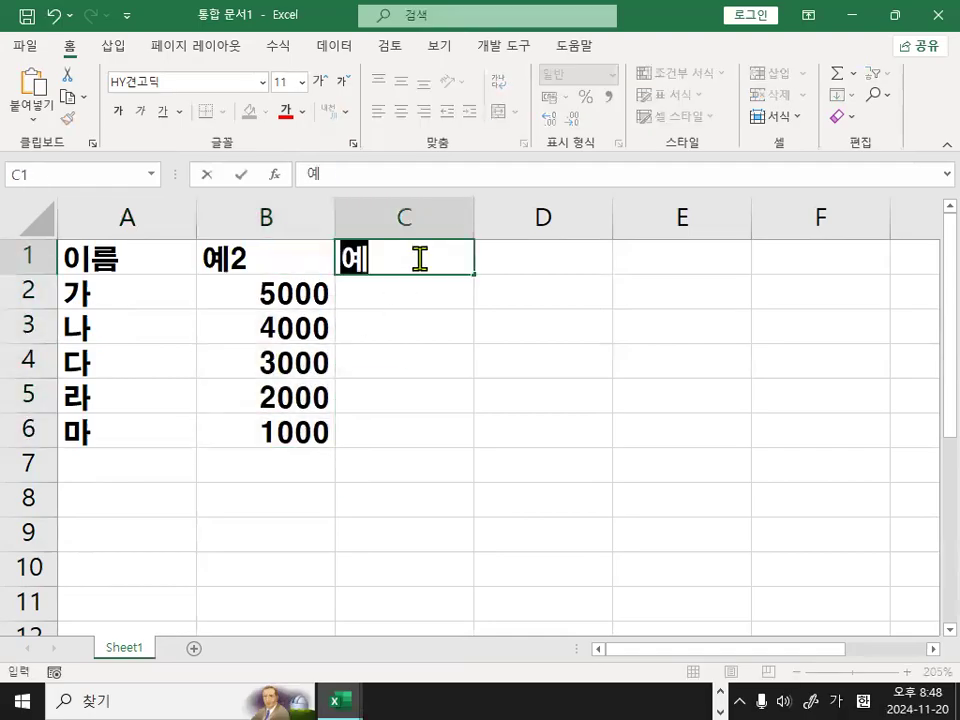
key(Return)
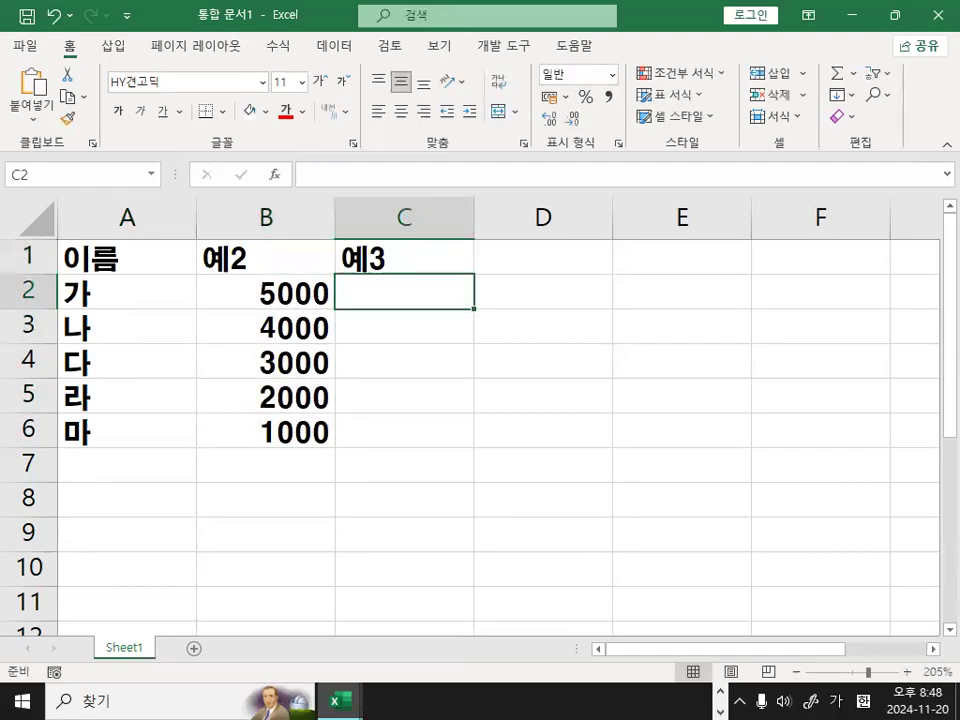
key(alt+Tab)
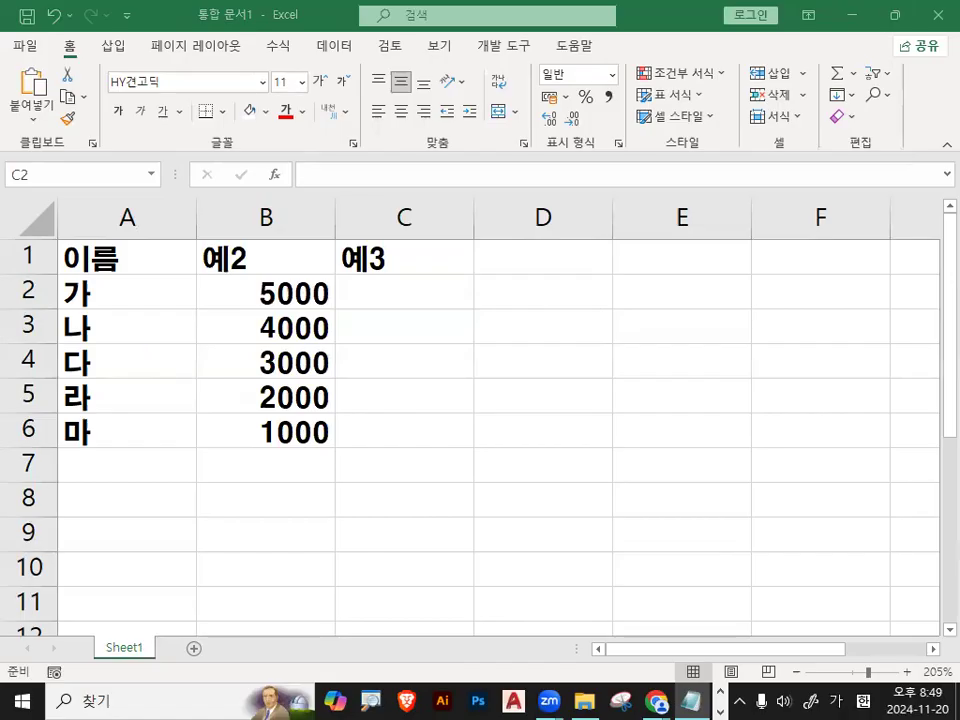
click(405, 300)
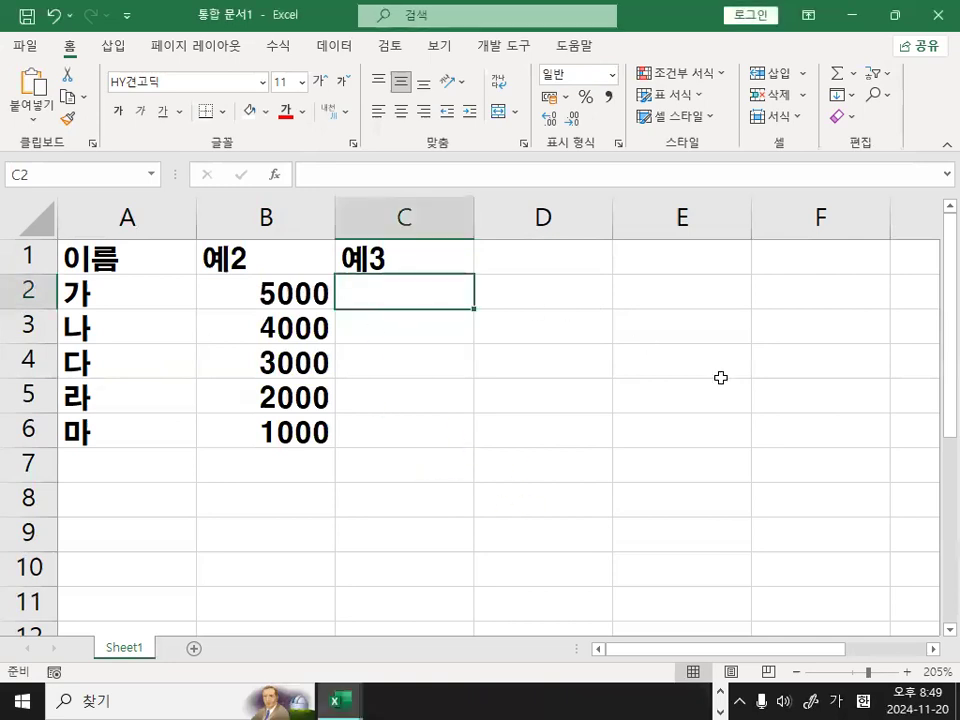
text(30)
key(Return)
text(20)
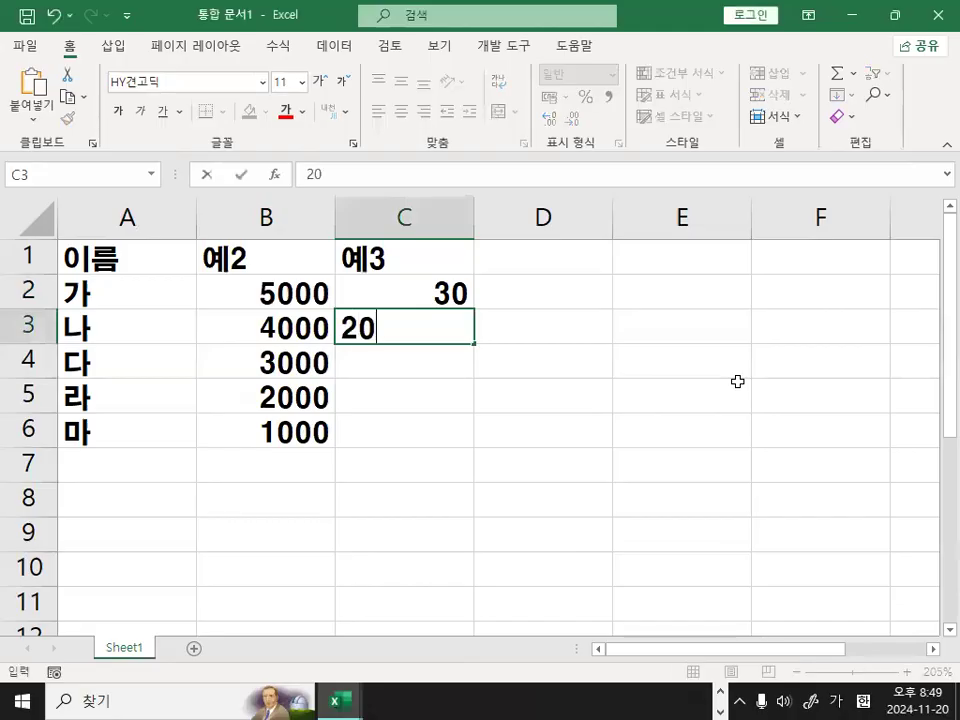
key(Return)
drag(426, 289, 476, 447)
click(619, 435)
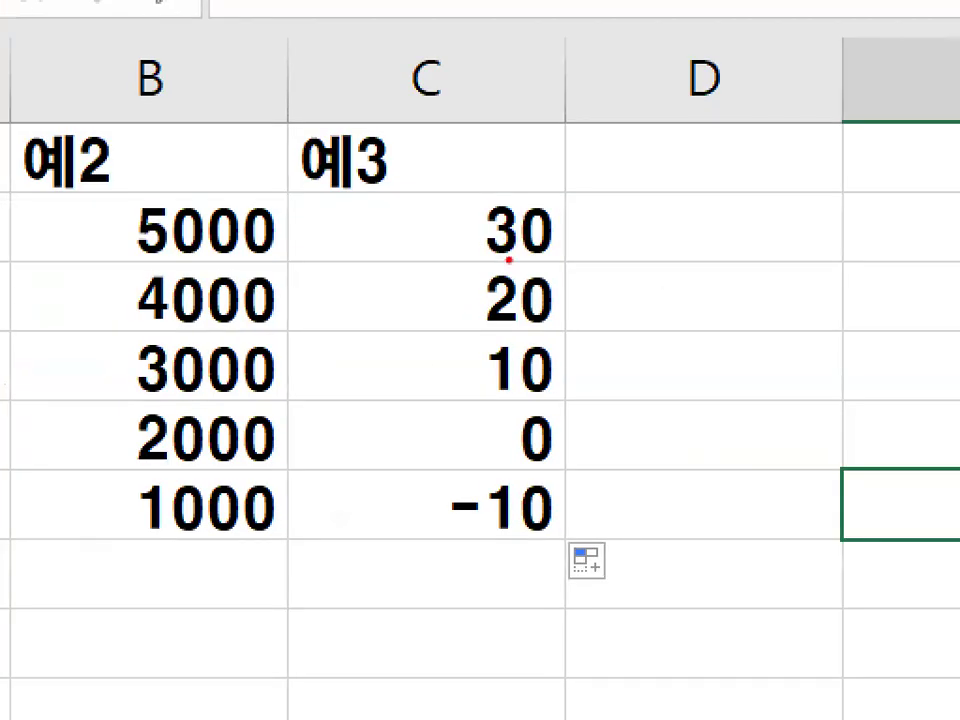
mouse_move(529, 247)
mouse_down()
mouse_move(493, 235)
mouse_move(567, 246)
mouse_up()
mouse_move(558, 303)
mouse_down()
mouse_move(528, 274)
mouse_move(541, 296)
mouse_up()
mouse_move(540, 376)
mouse_down()
mouse_move(503, 385)
mouse_move(545, 383)
mouse_up()
mouse_move(546, 418)
mouse_down()
mouse_move(503, 402)
mouse_move(545, 418)
mouse_up()
drag(565, 494, 536, 516)
key(Escape)
Add the header 예4 in D1 and fill D2:D6 with the series 50, 40 down to 10.
click(546, 261)
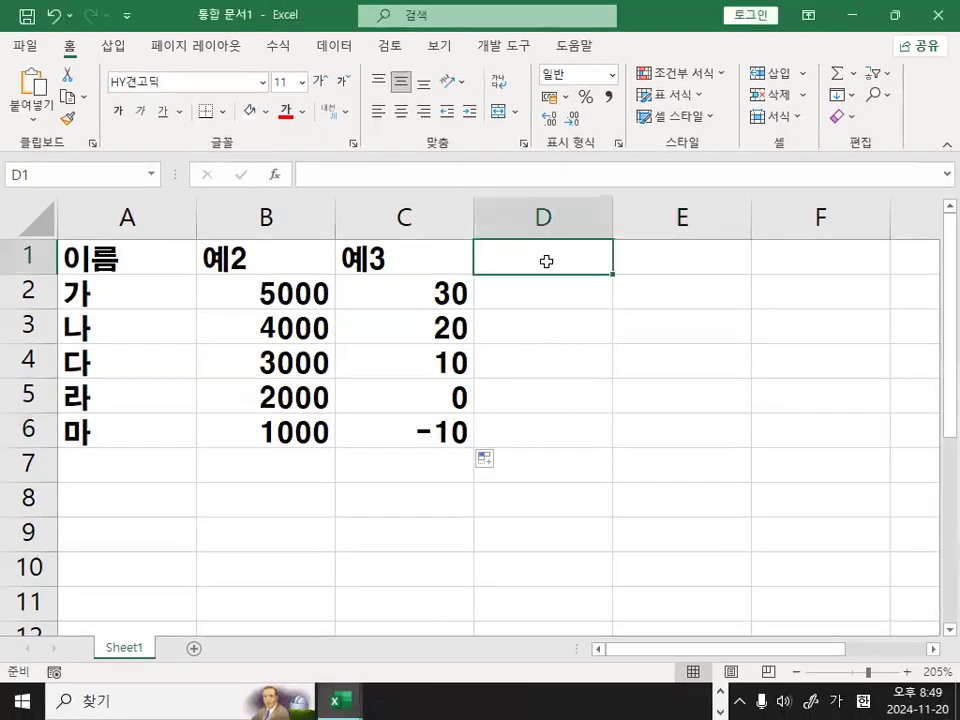
text(예4)
key(Return)
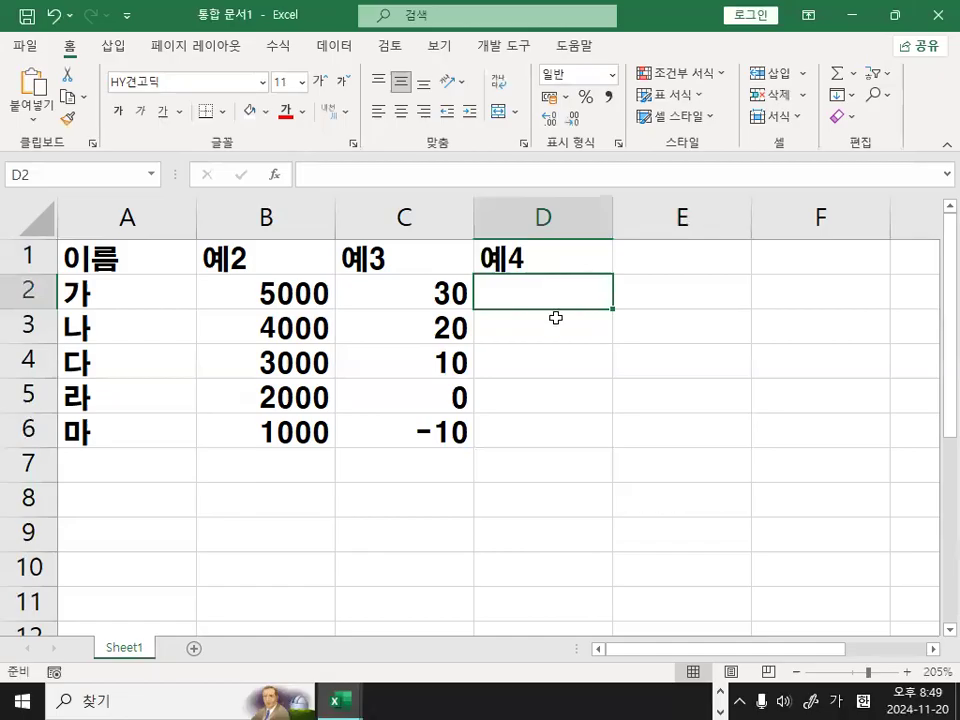
text(50)
key(Return)
text(40)
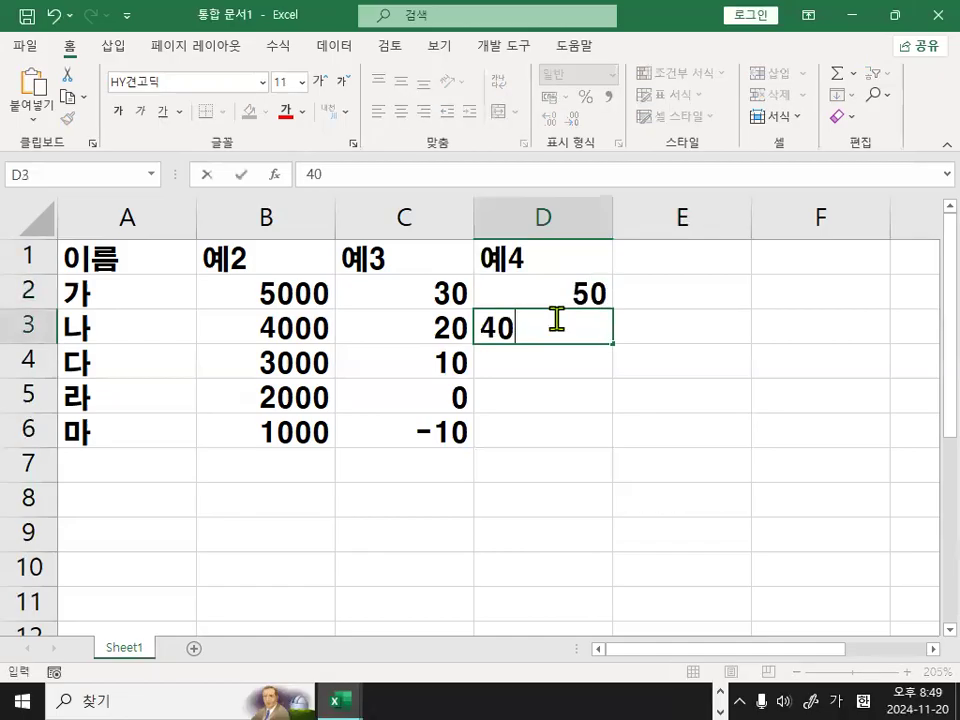
key(Return)
drag(557, 312, 615, 449)
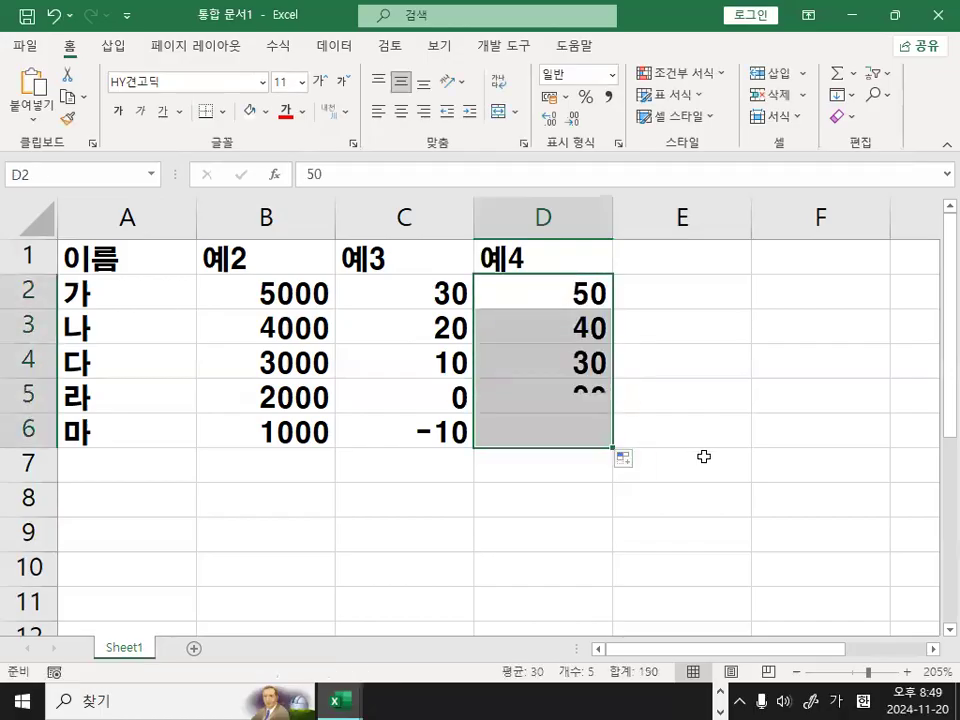
click(708, 456)
Apply all borders (모든 테두리) to the table in A1:D6.
drag(137, 263, 538, 437)
click(226, 113)
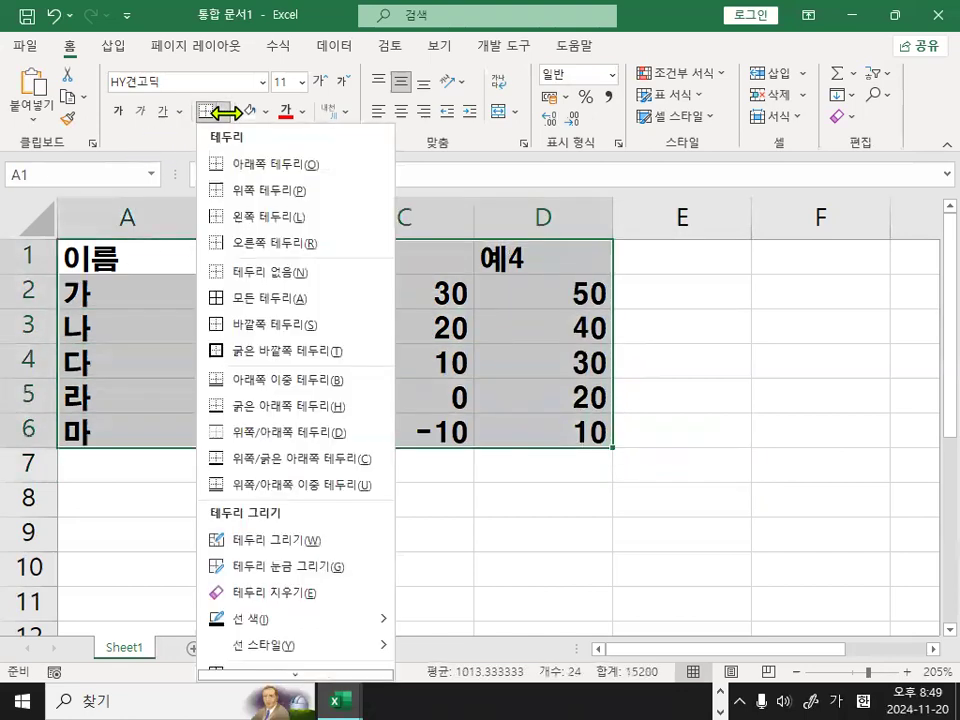
click(242, 302)
click(767, 319)
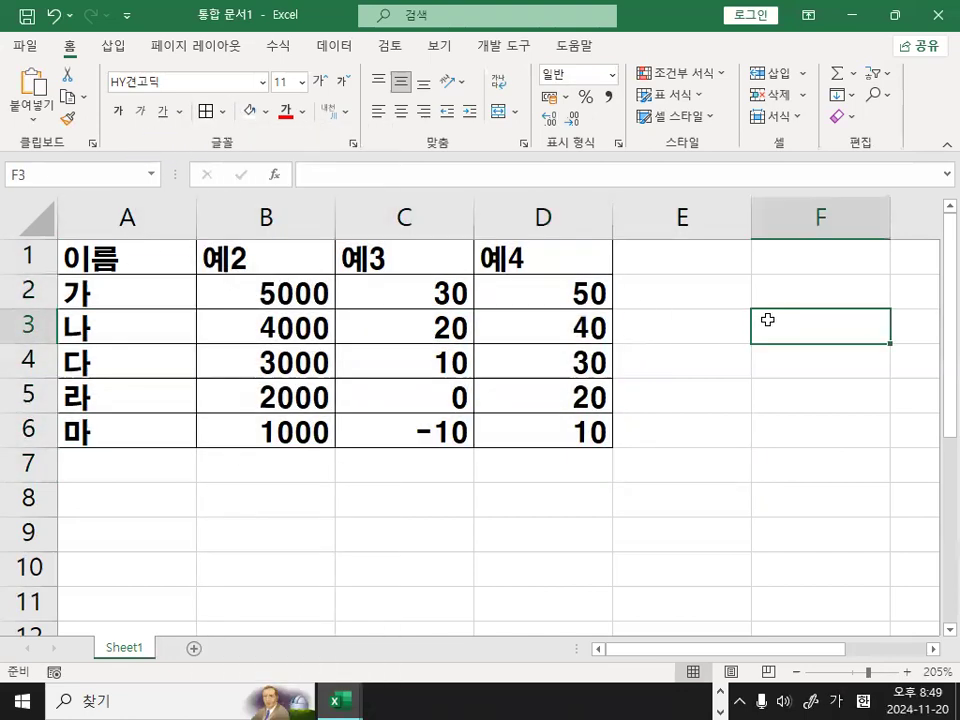
click(608, 494)
click(233, 478)
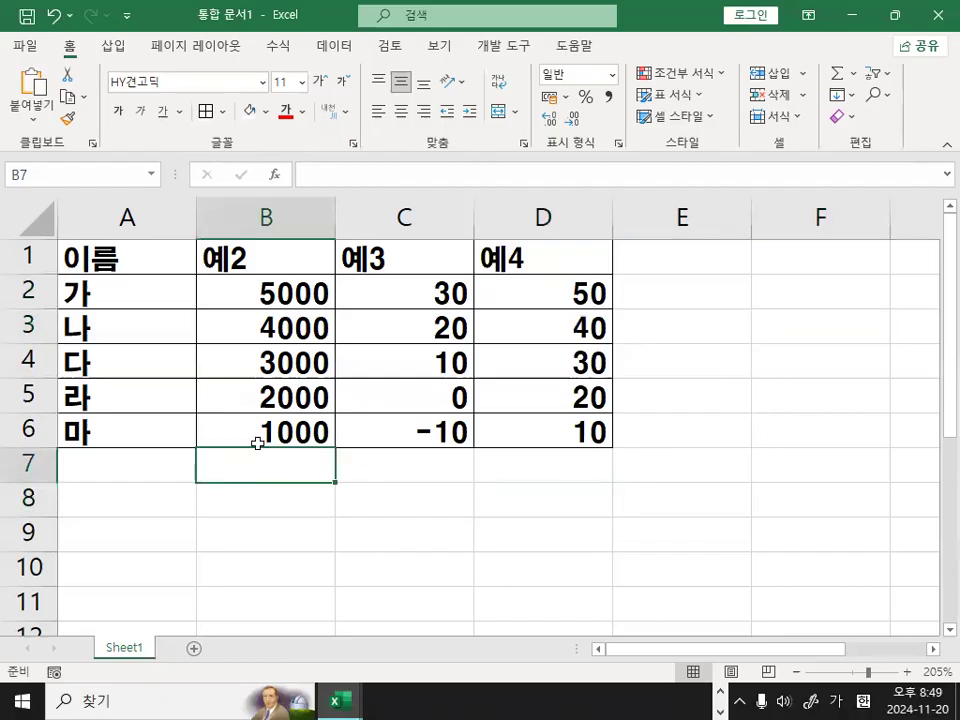
drag(109, 257, 523, 439)
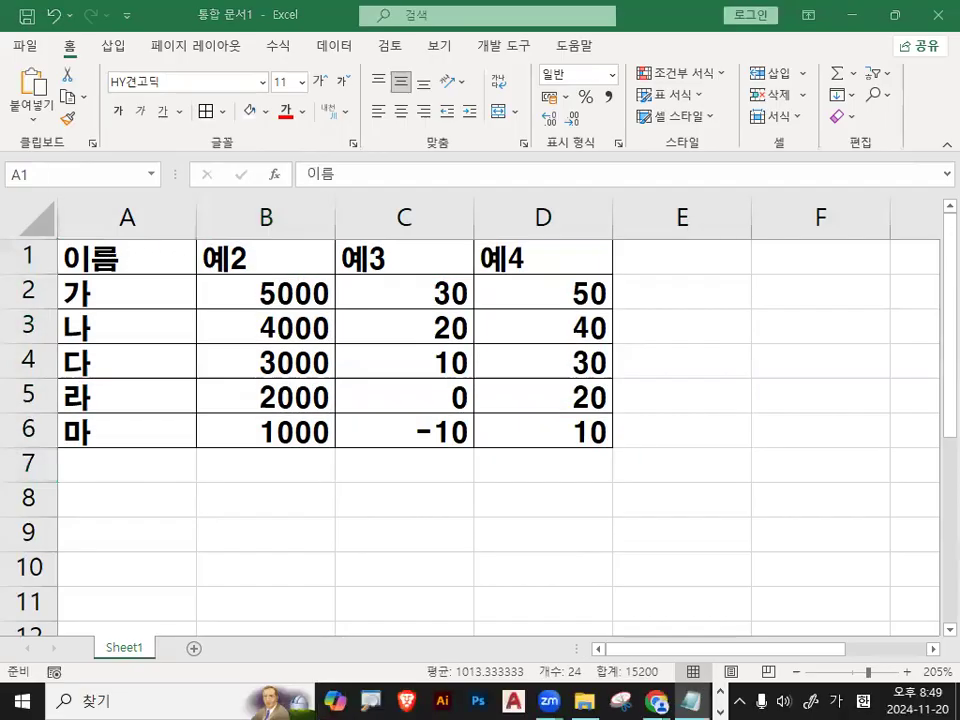
click(422, 328)
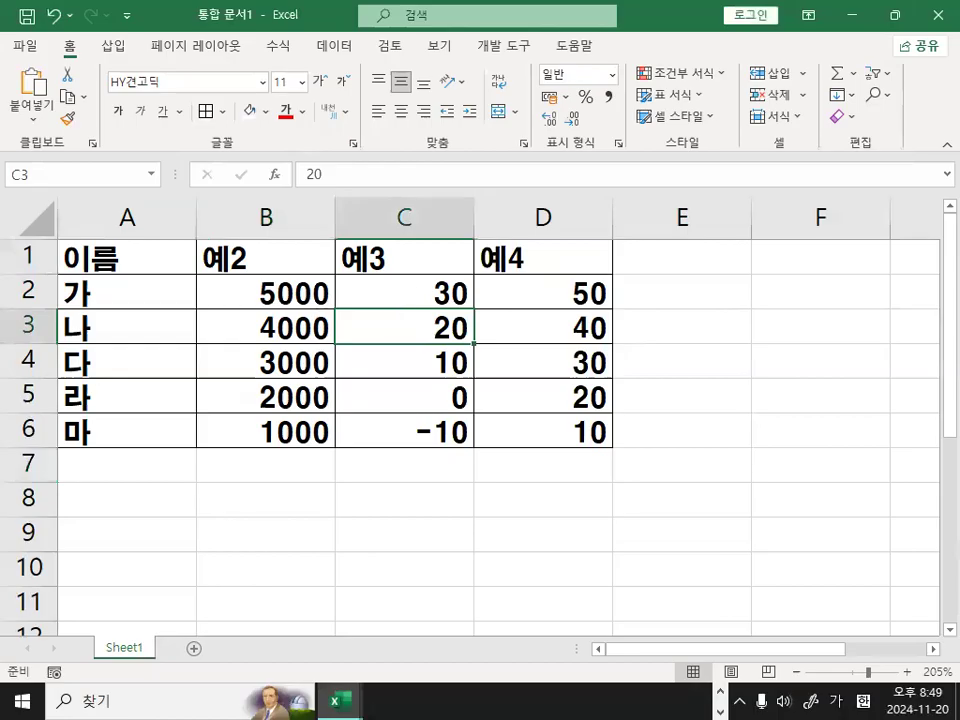
key(alt+F11)
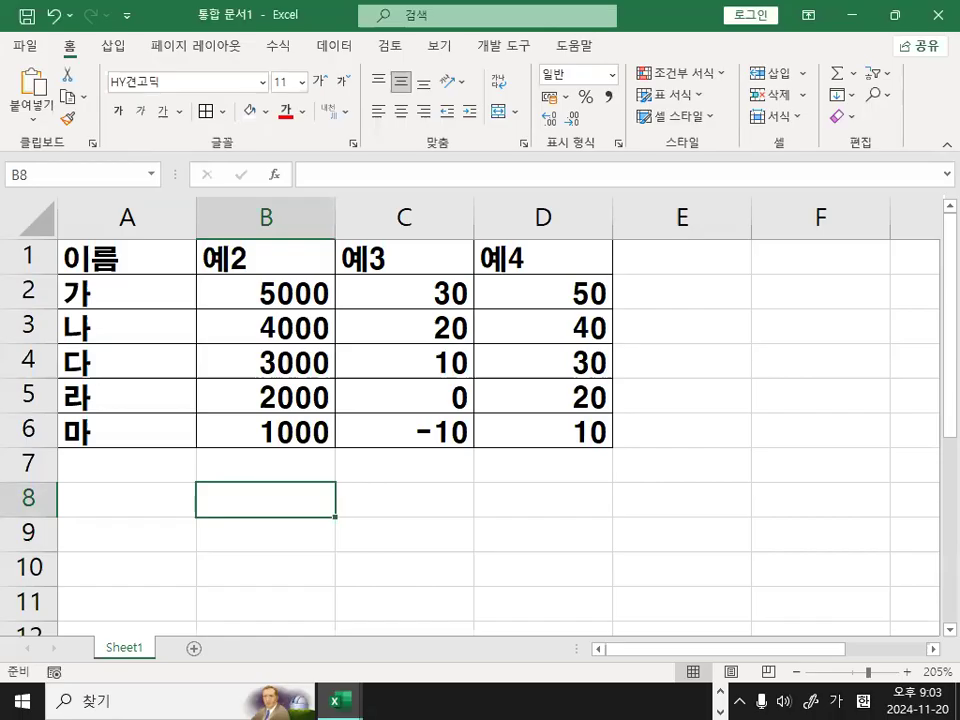
Switch to the Notepad lesson notes and read the <사용자지정 형식기호> section on defining a custom format in the cell format settings.
key(alt+Tab)
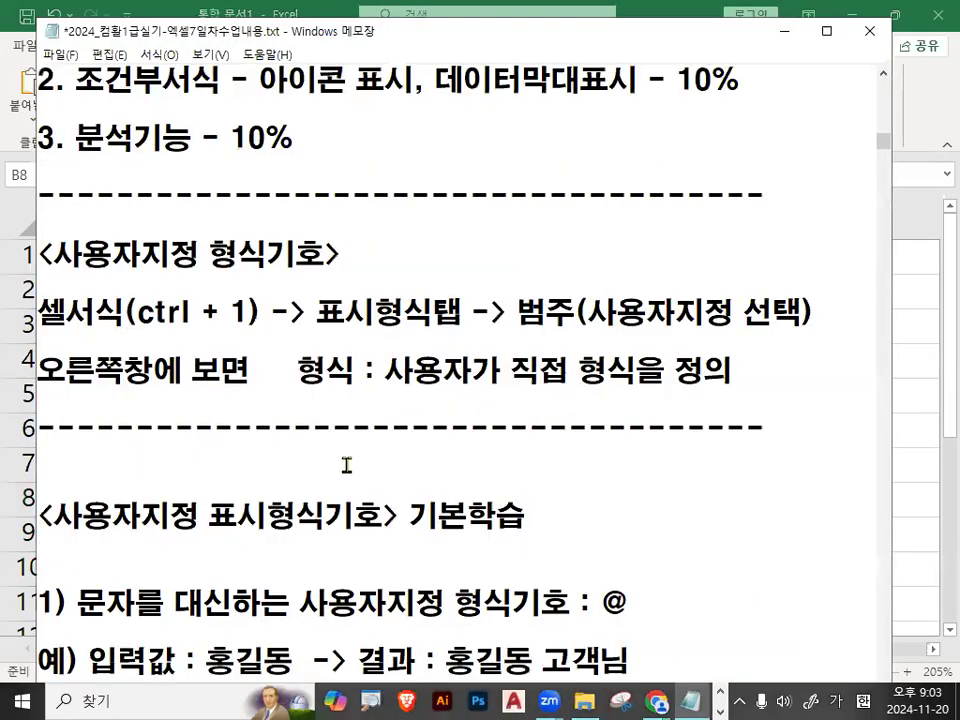
scroll(343, 460, up, 1)
scroll(300, 400, down, 1)
drag(53, 255, 311, 258)
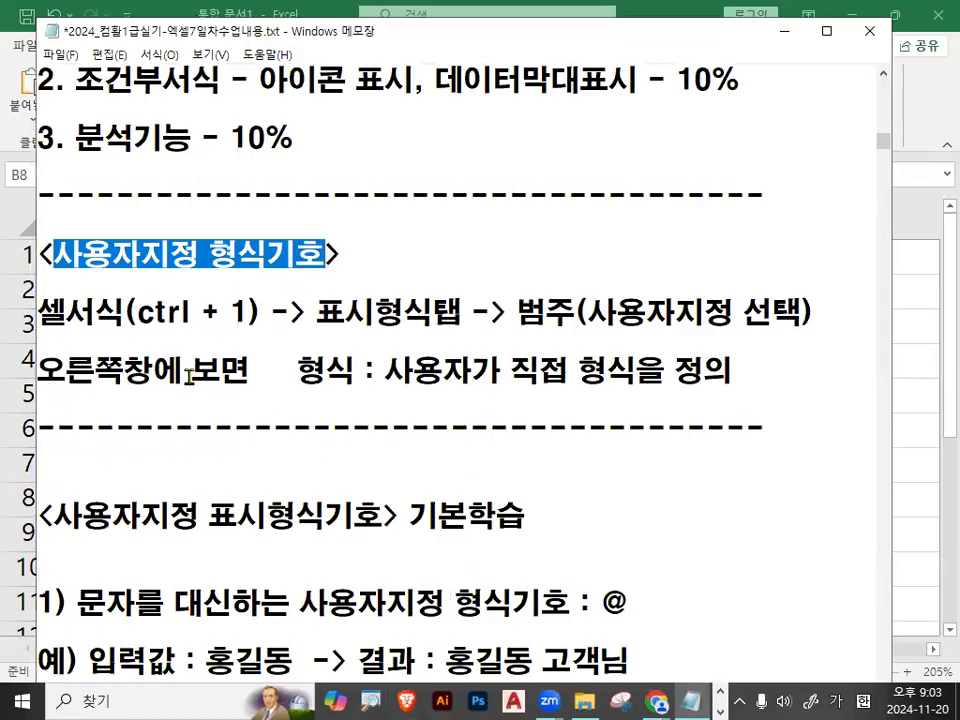
drag(138, 313, 240, 312)
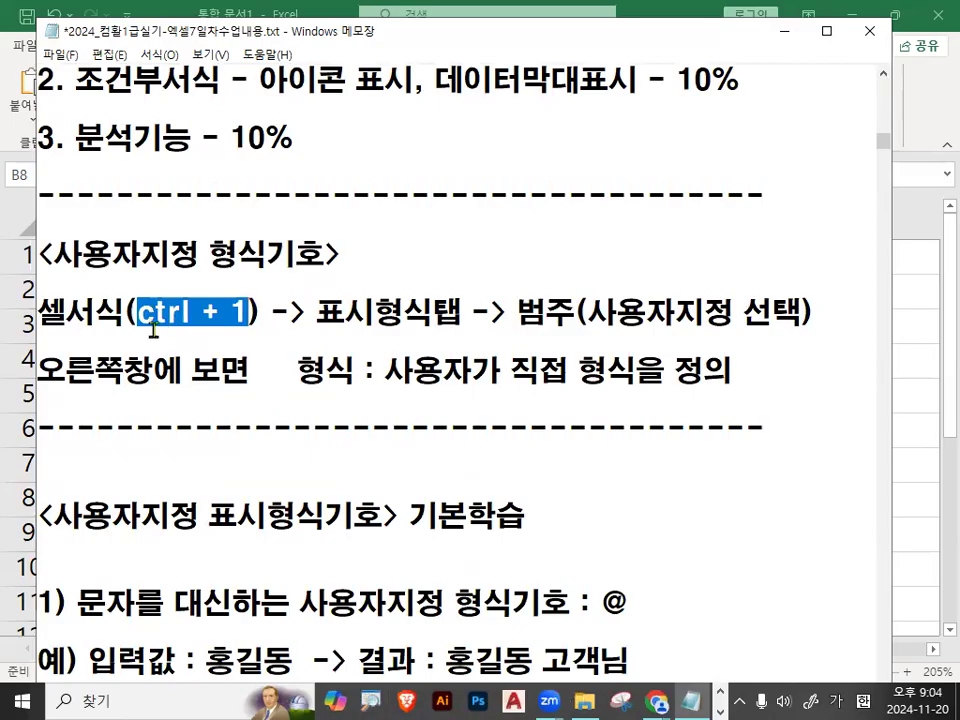
drag(136, 313, 245, 312)
drag(316, 314, 460, 322)
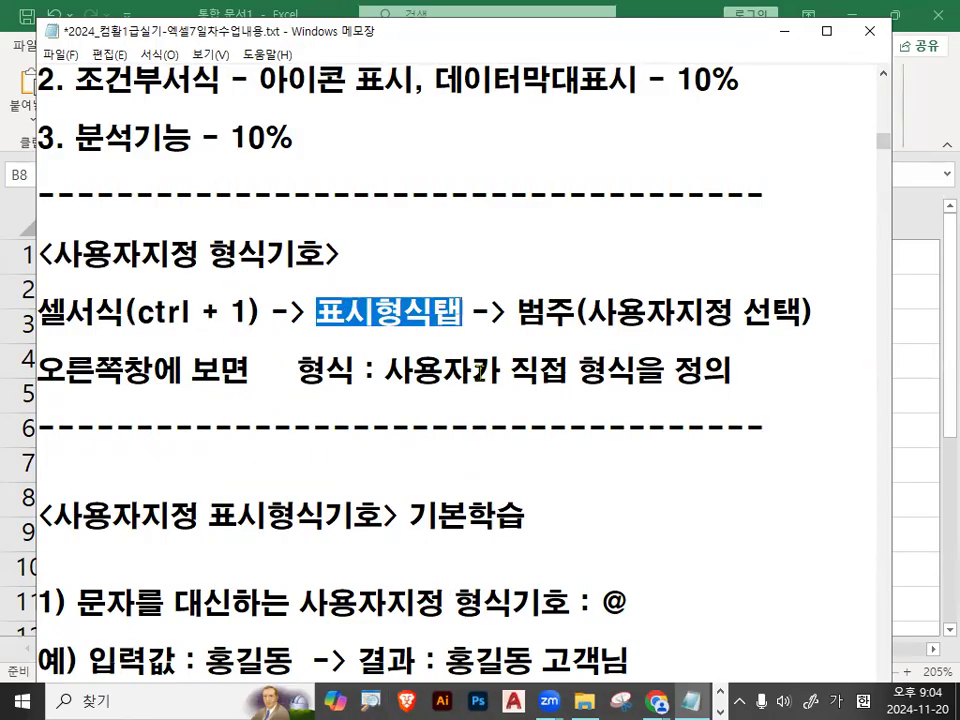
drag(516, 313, 733, 314)
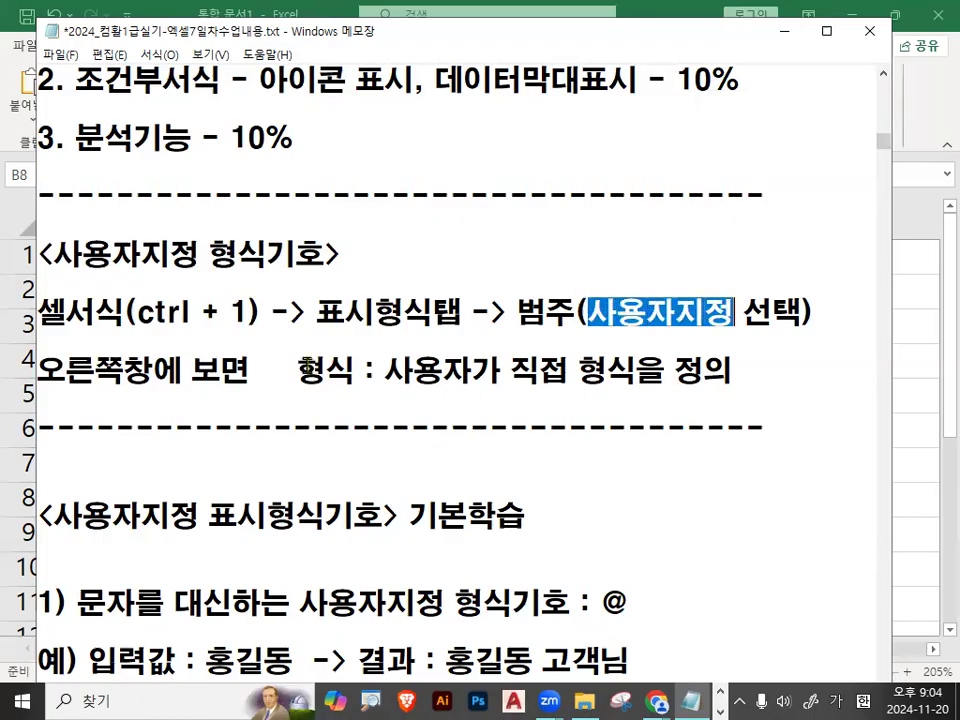
drag(297, 370, 331, 367)
click(390, 370)
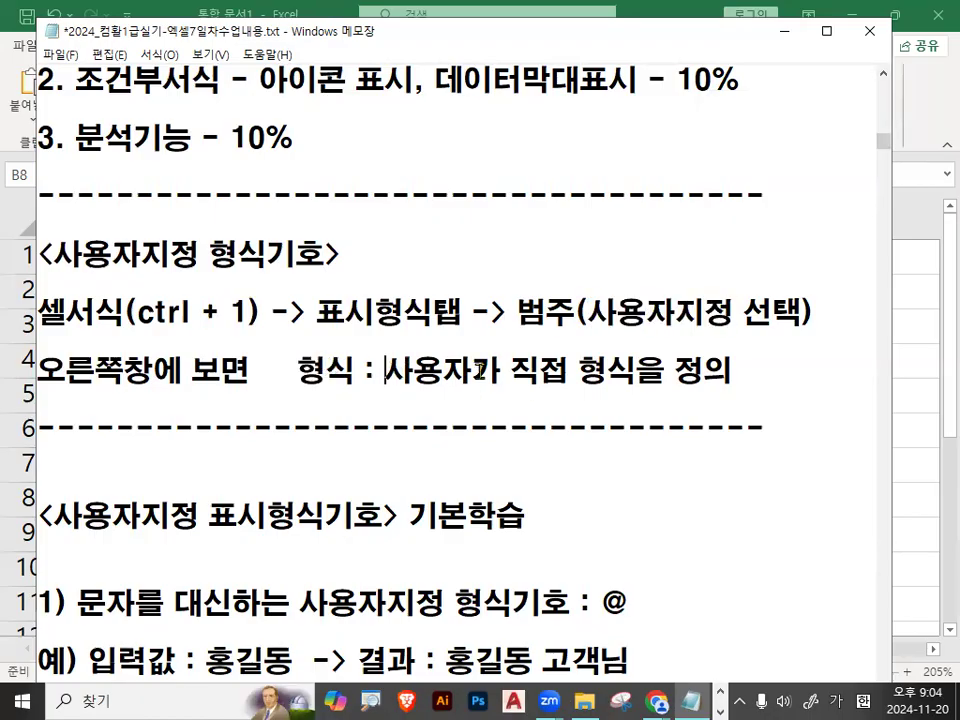
drag(388, 370, 477, 370)
drag(577, 370, 734, 372)
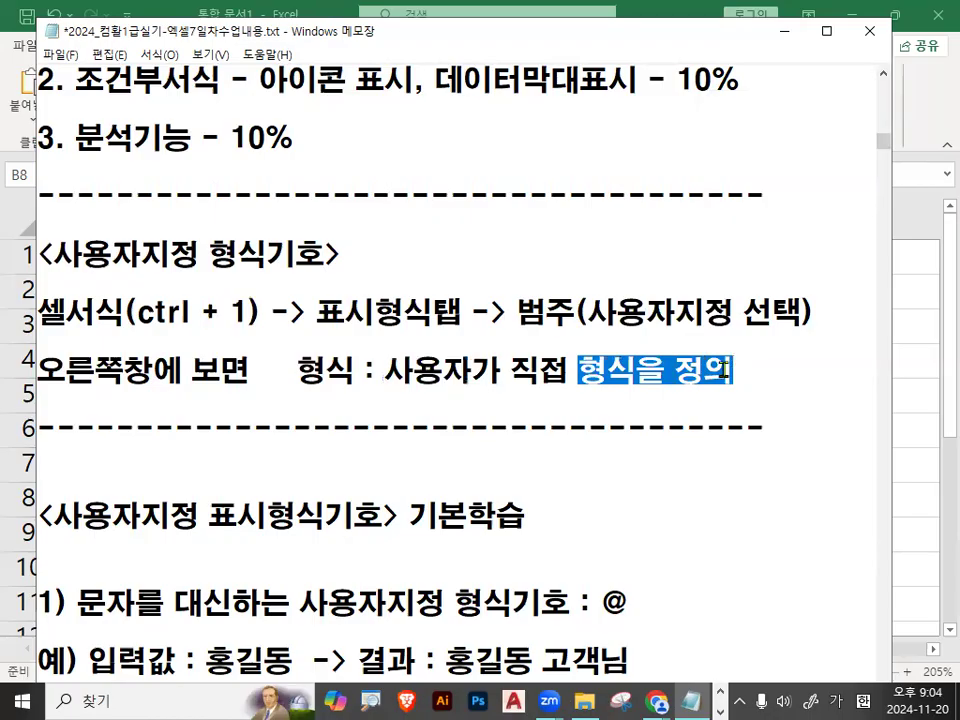
Read item 1) of the notes on the text placeholder symbol @, with its example entry, result and format.
scroll(588, 430, down, 1)
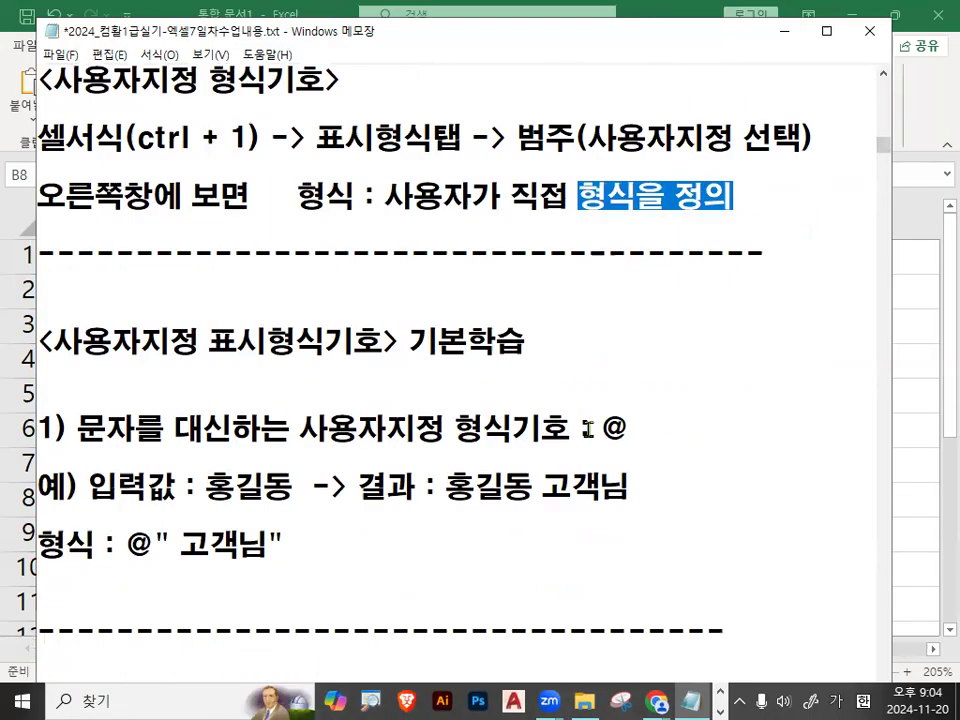
scroll(588, 430, down, 1)
drag(78, 341, 222, 342)
drag(302, 344, 488, 342)
drag(602, 342, 628, 343)
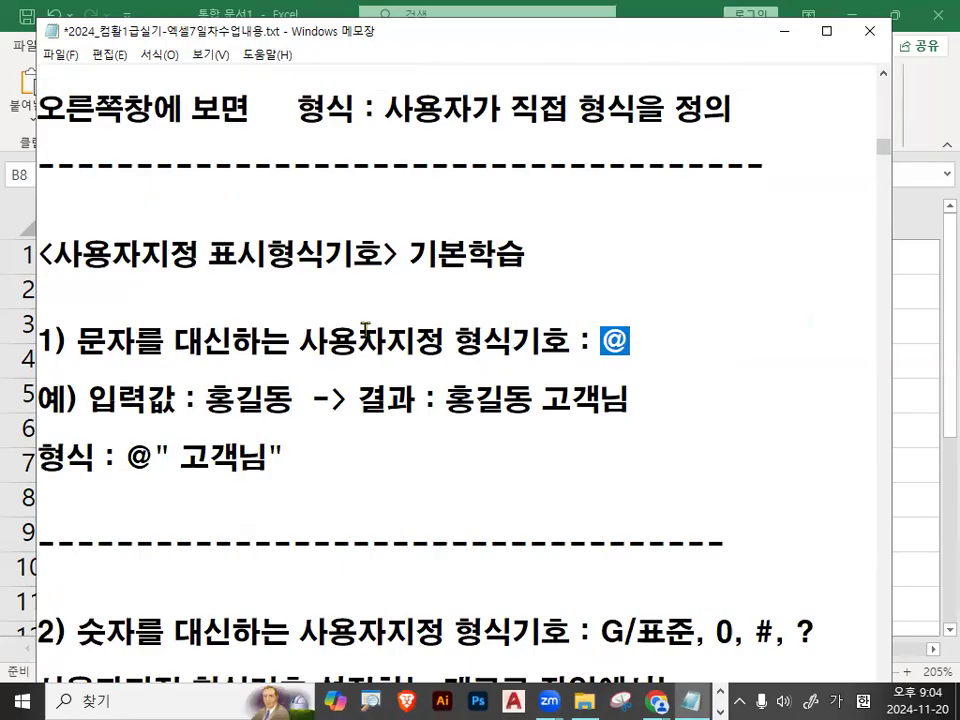
drag(77, 342, 600, 342)
scroll(324, 381, down, 1)
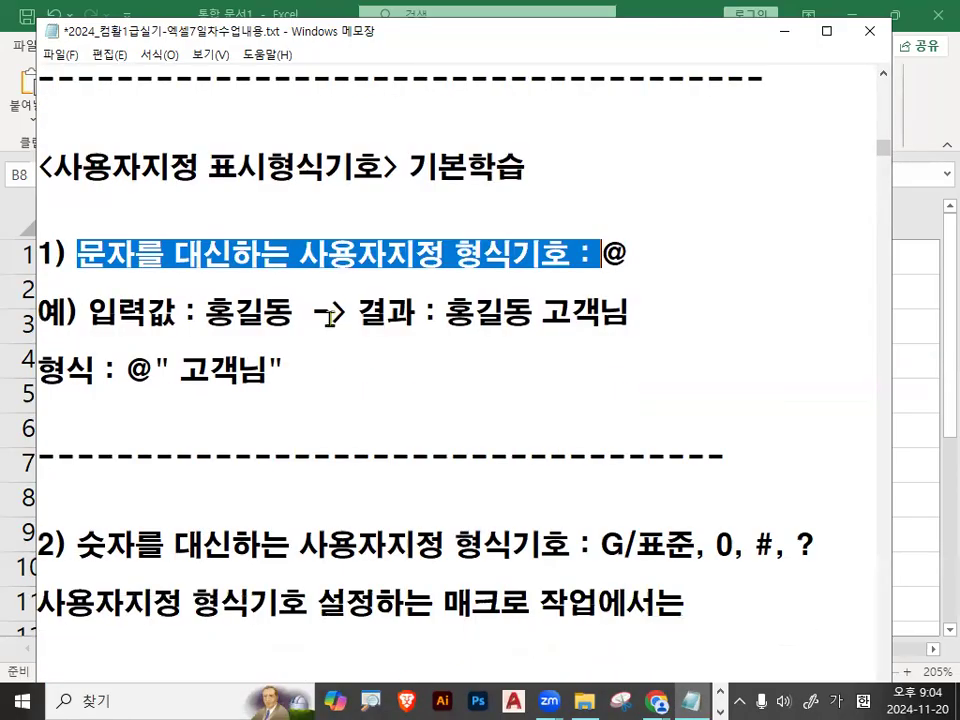
drag(197, 313, 266, 313)
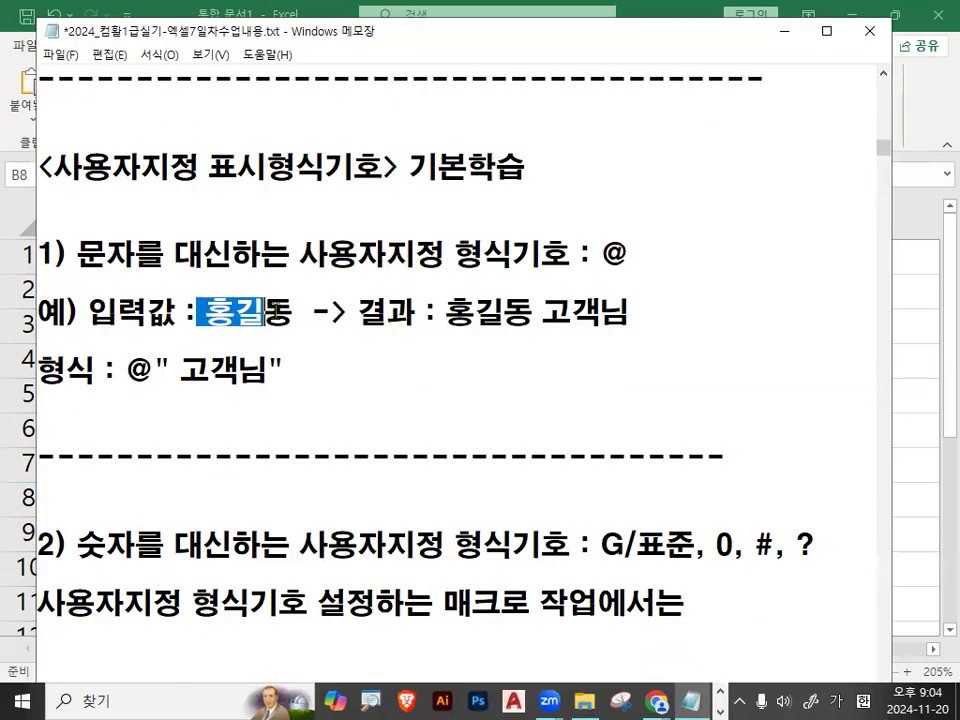
drag(533, 317, 650, 317)
click(650, 317)
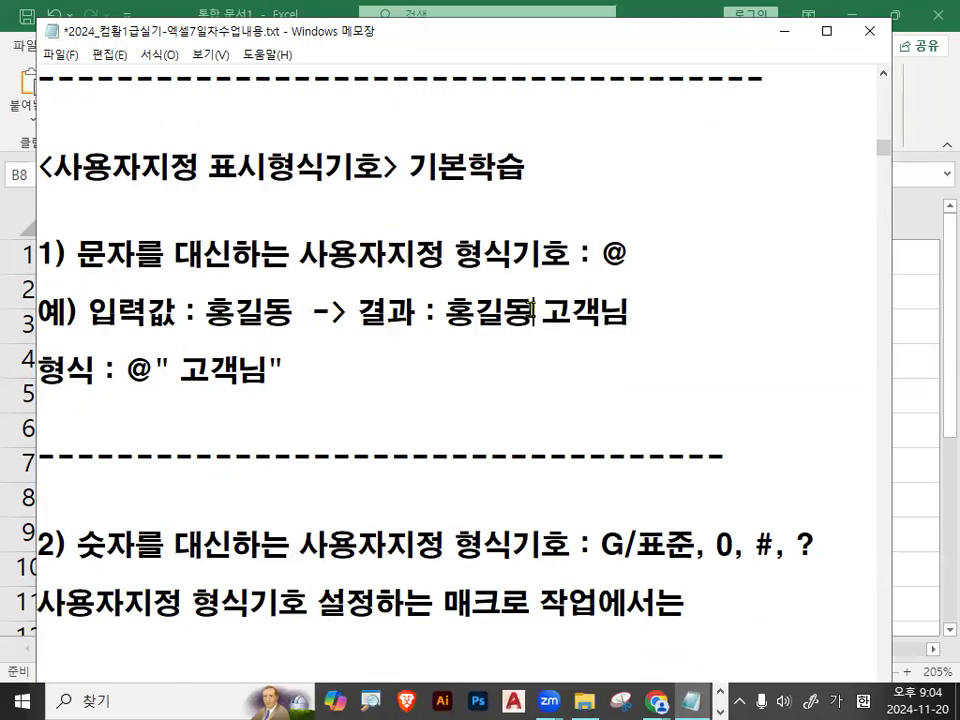
drag(531, 312, 628, 313)
drag(125, 372, 155, 372)
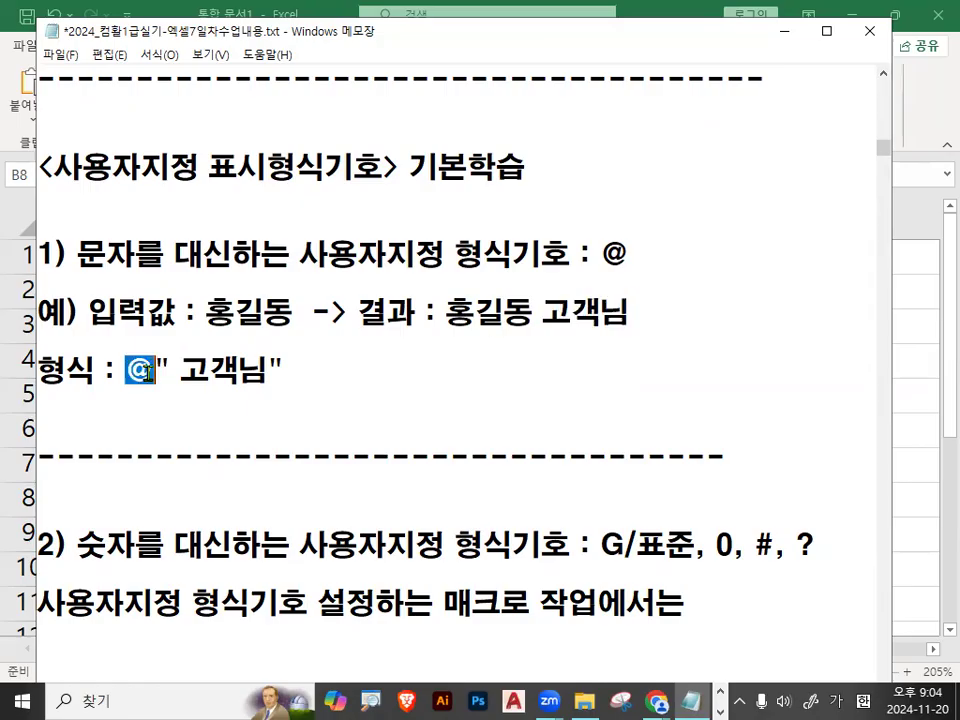
Mark the example entry, the @ symbol and the quoted " 고객님" part of the format with pen annotations.
mouse_move(272, 296)
mouse_down()
mouse_move(268, 328)
mouse_move(292, 318)
mouse_up()
drag(112, 345, 158, 320)
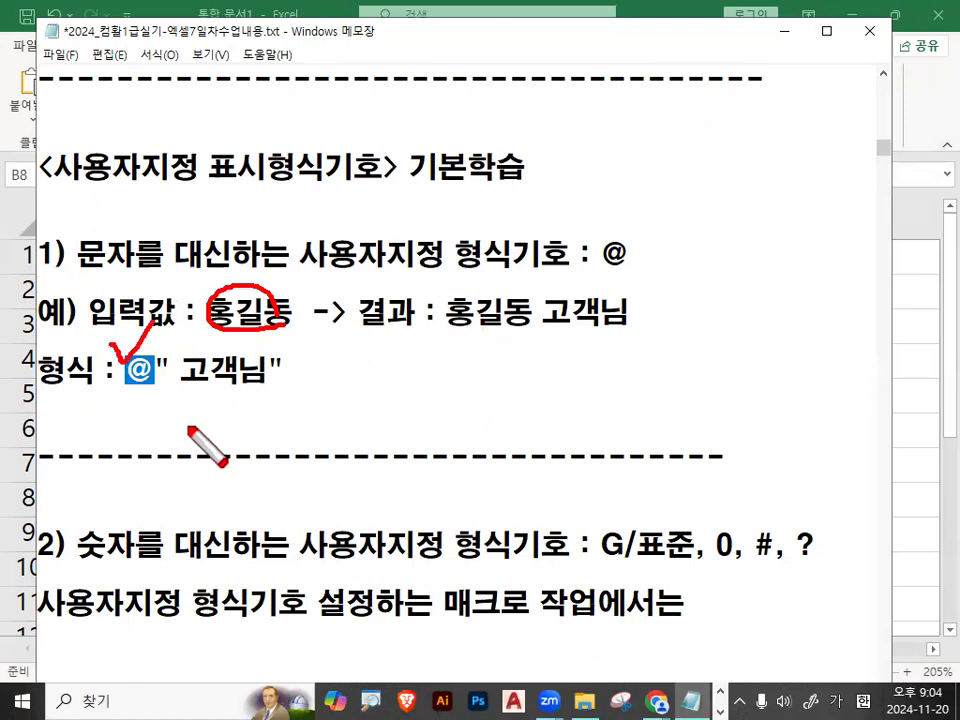
drag(153, 385, 264, 381)
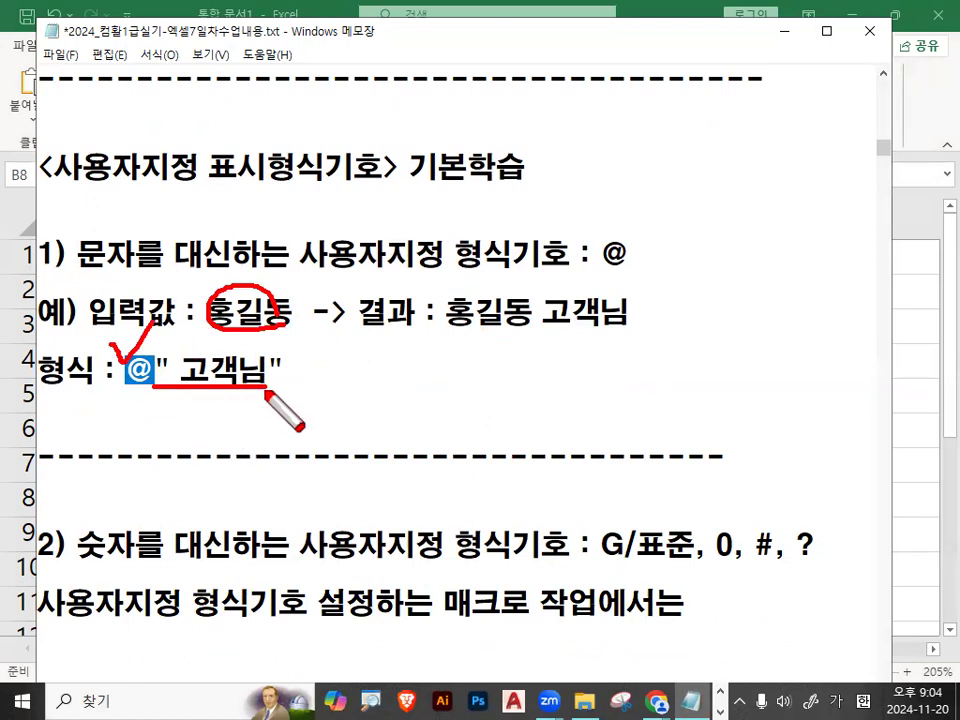
mouse_move(170, 371)
mouse_down()
mouse_move(154, 368)
mouse_move(173, 357)
mouse_move(171, 368)
mouse_up()
mouse_move(283, 369)
mouse_down()
mouse_move(256, 358)
mouse_move(290, 367)
mouse_up()
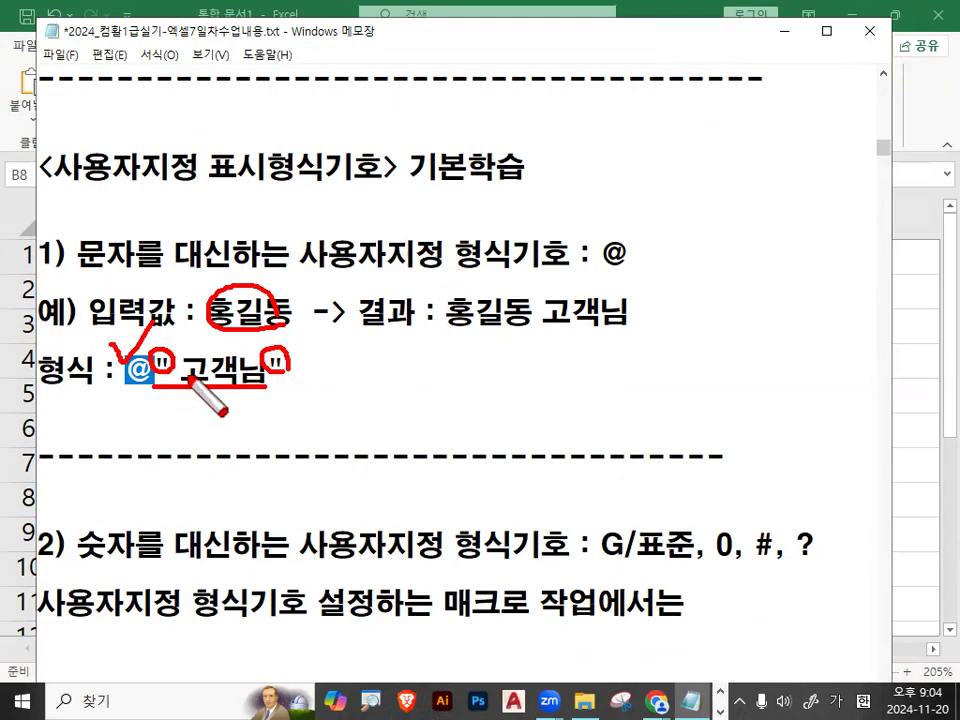
key(Escape)
Examine the quotation marks and added text in the format @" 고객님" against the example result.
click(139, 370)
text(")
drag(180, 370, 258, 370)
drag(445, 313, 630, 314)
drag(150, 370, 292, 370)
click(270, 370)
drag(154, 369, 169, 369)
drag(267, 370, 277, 370)
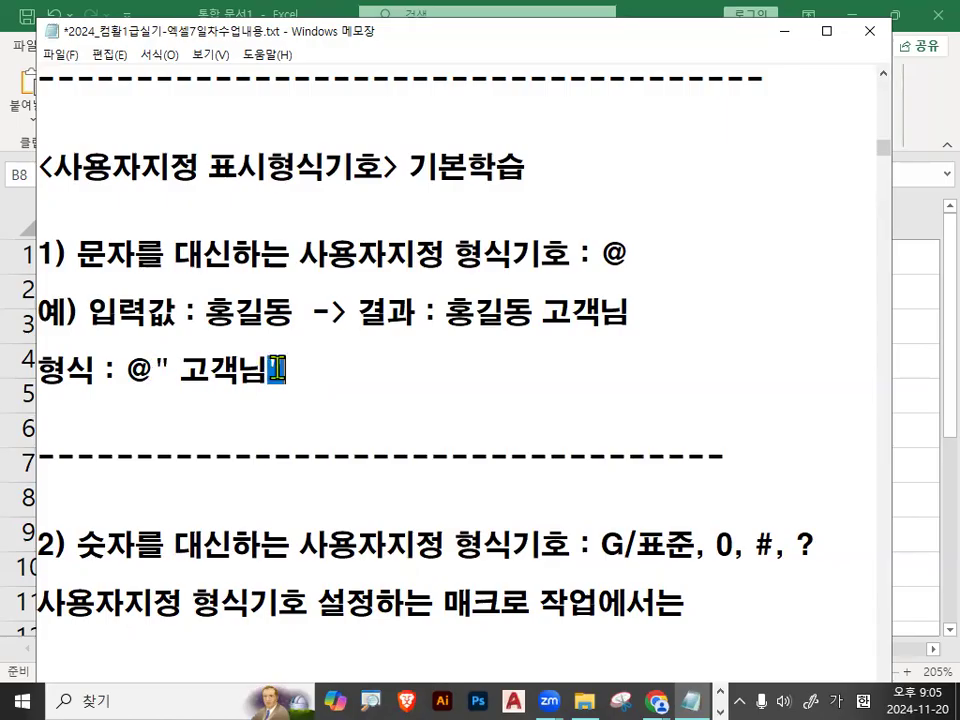
drag(155, 370, 296, 366)
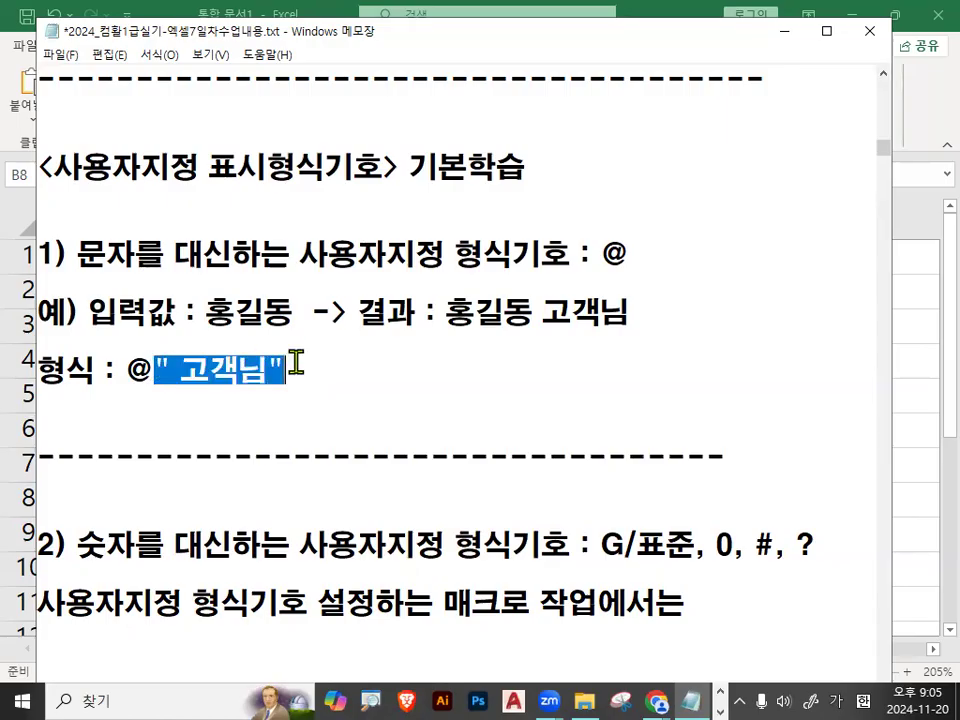
click(296, 366)
drag(154, 370, 294, 370)
drag(126, 370, 291, 369)
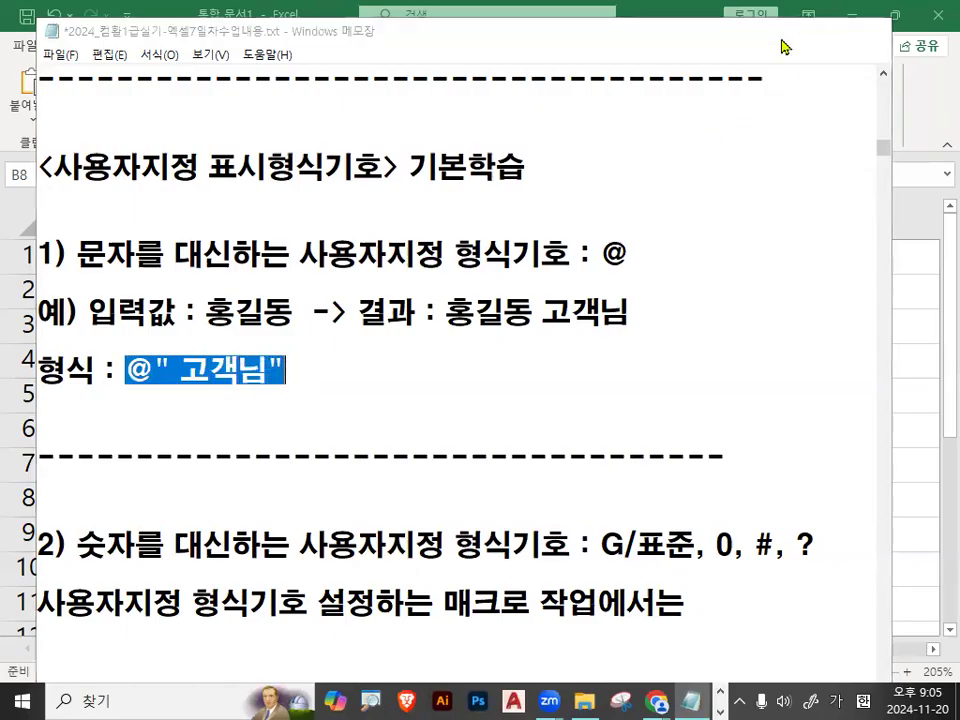
Switch back to Excel, select the names in A2:A6 and open the cell format settings (셀 서식).
click(784, 33)
click(145, 299)
drag(145, 299, 143, 431)
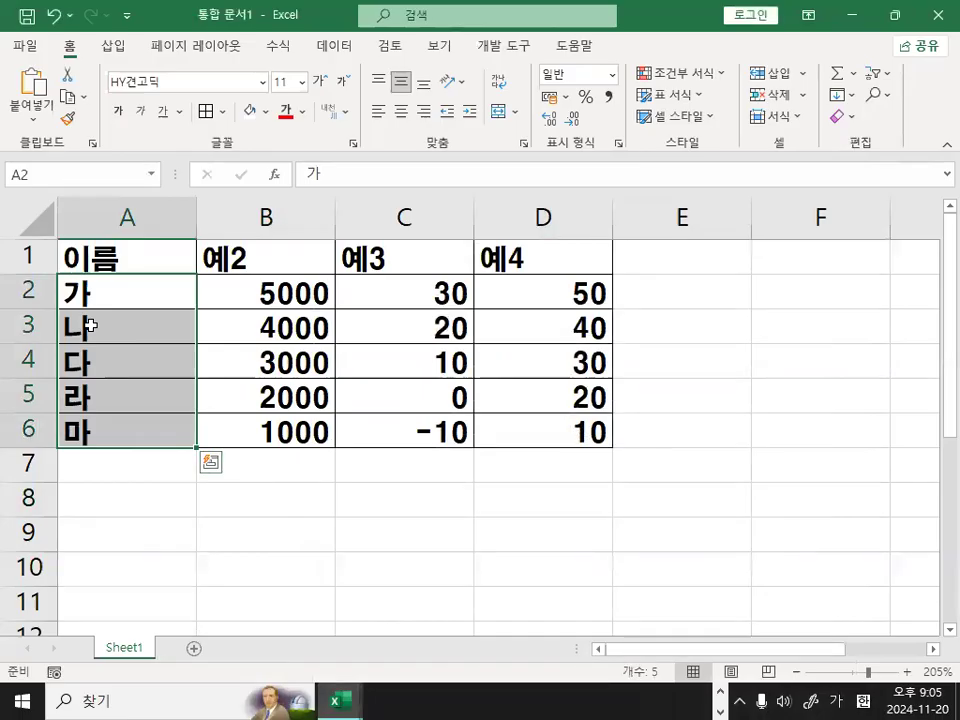
key(ctrl+1)
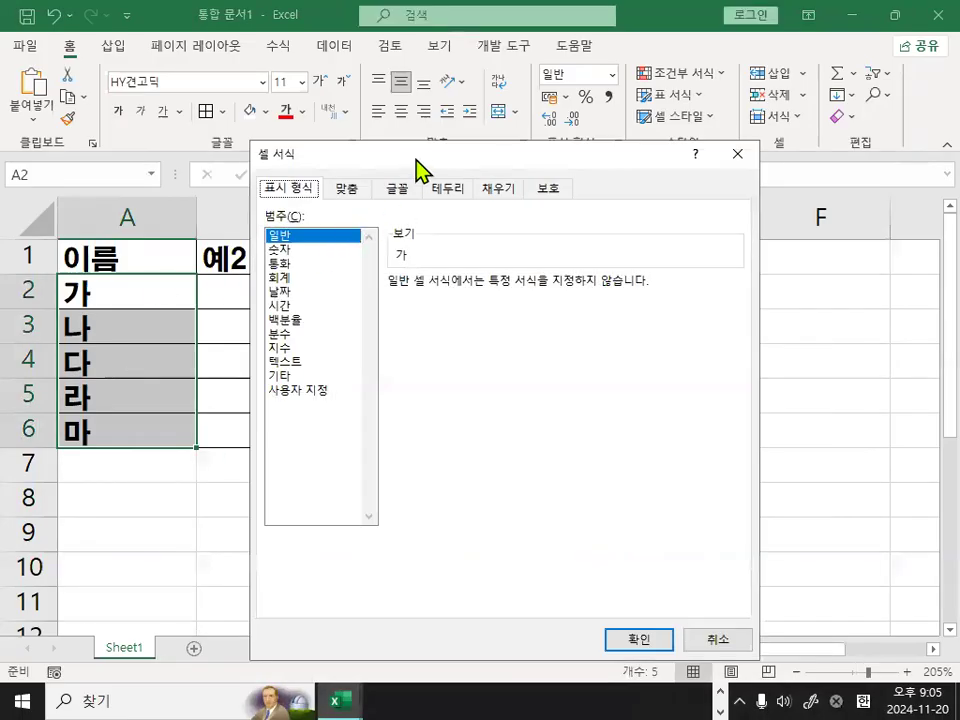
drag(416, 160, 332, 150)
key(ctrl+1)
drag(224, 199, 182, 176)
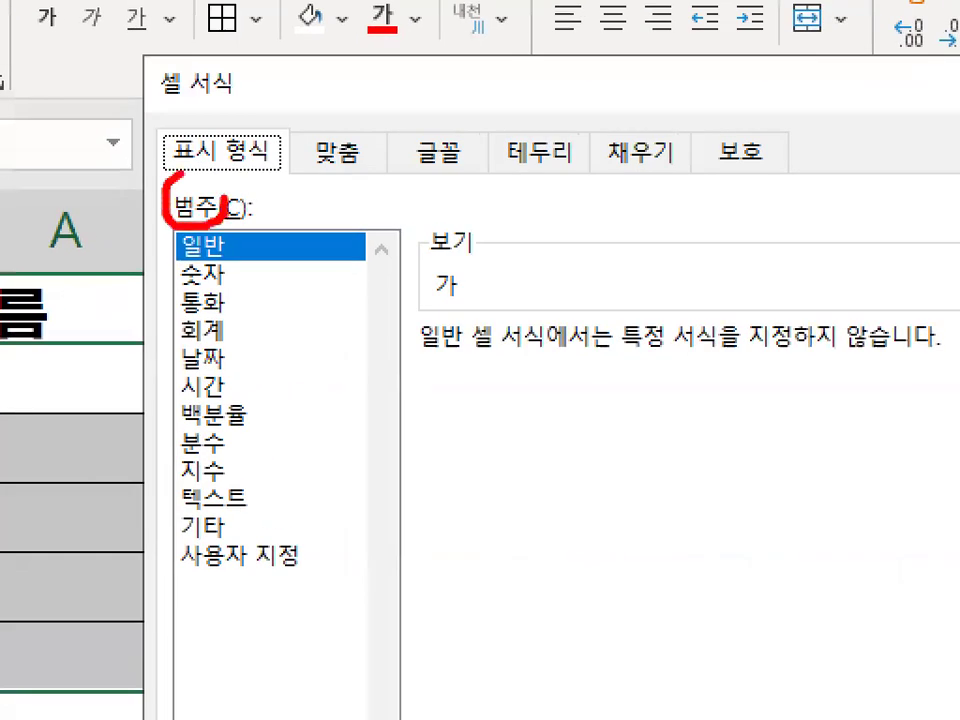
key(Escape)
Apply the custom (사용자 지정) number format @" 고객님" to the names in A2:A6.
click(238, 555)
mouse_move(212, 381)
mouse_down()
mouse_move(286, 388)
mouse_move(163, 372)
mouse_move(272, 352)
mouse_up()
mouse_move(487, 229)
mouse_down()
mouse_move(372, 195)
mouse_move(480, 160)
mouse_move(488, 215)
mouse_up()
drag(435, 129, 520, 70)
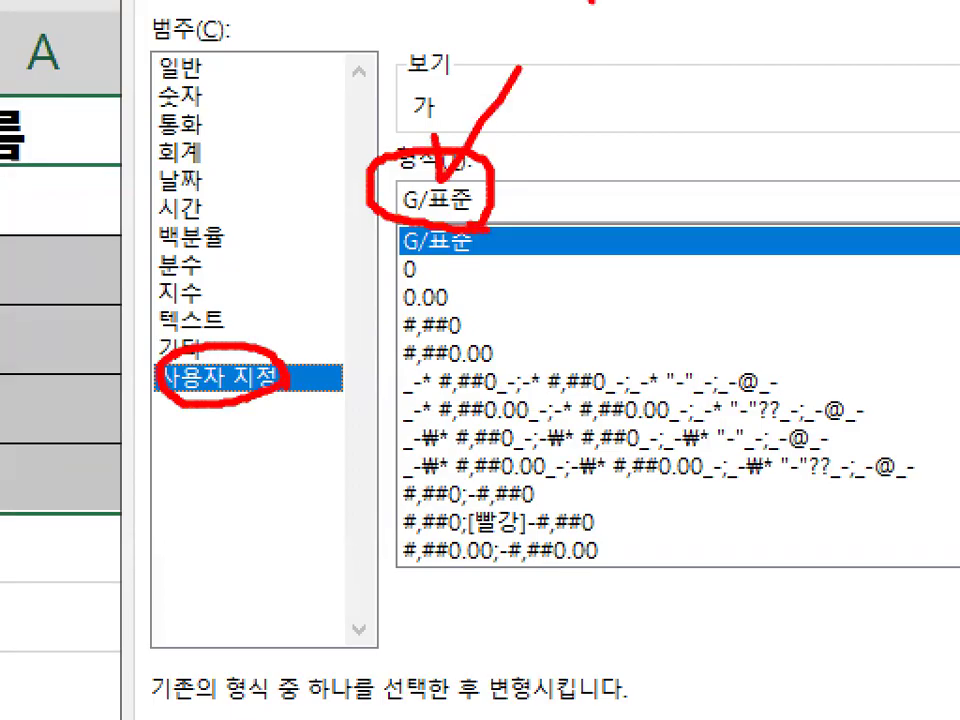
key(Escape)
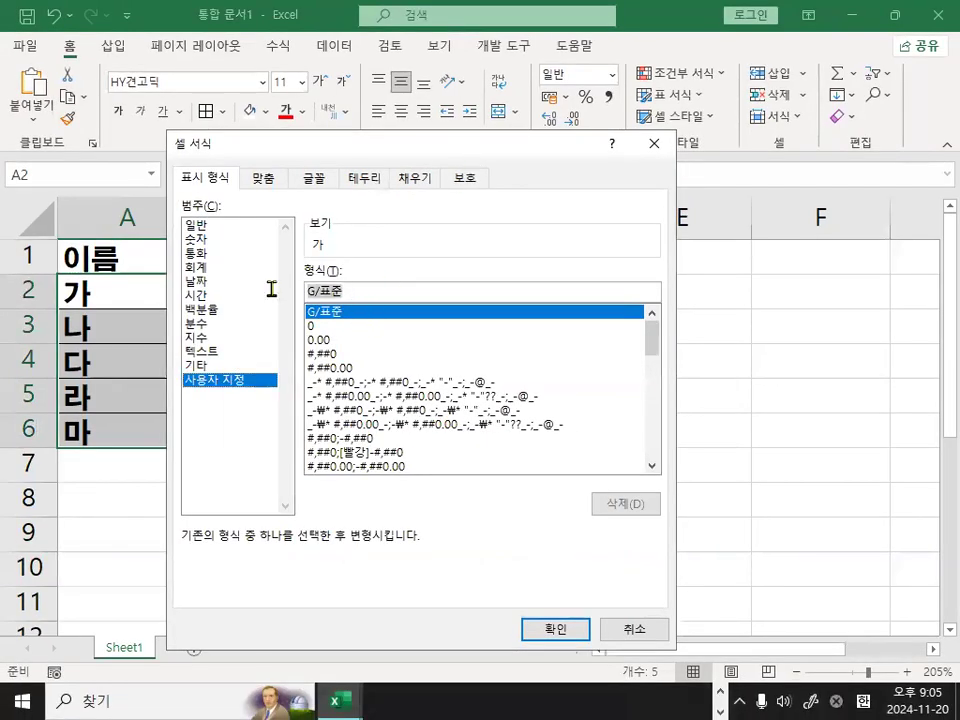
text(@)
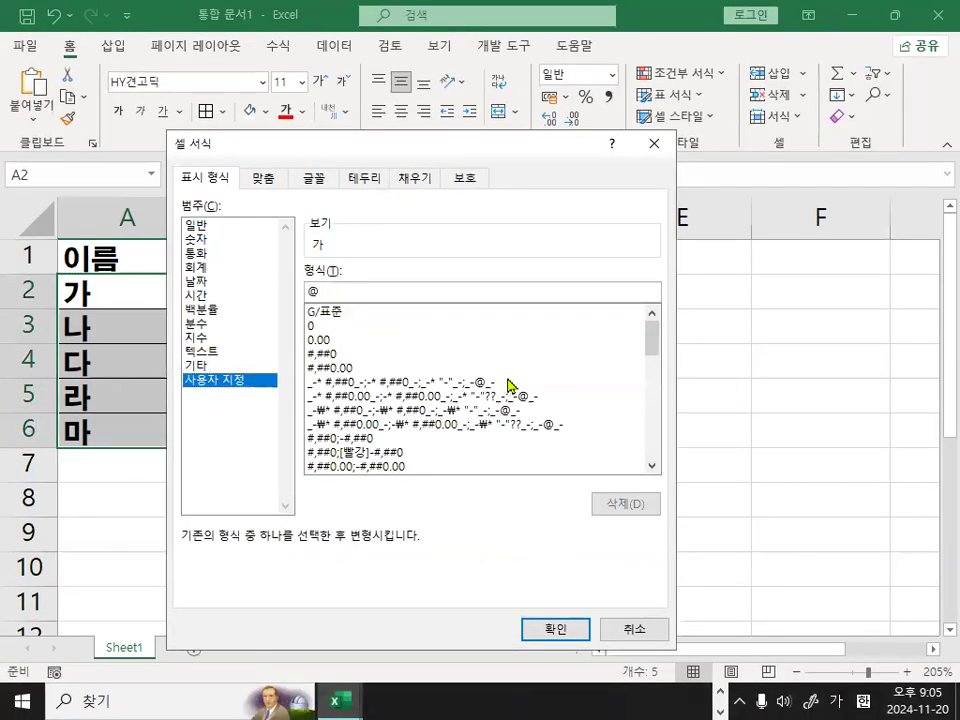
text(")
text( 고객니)
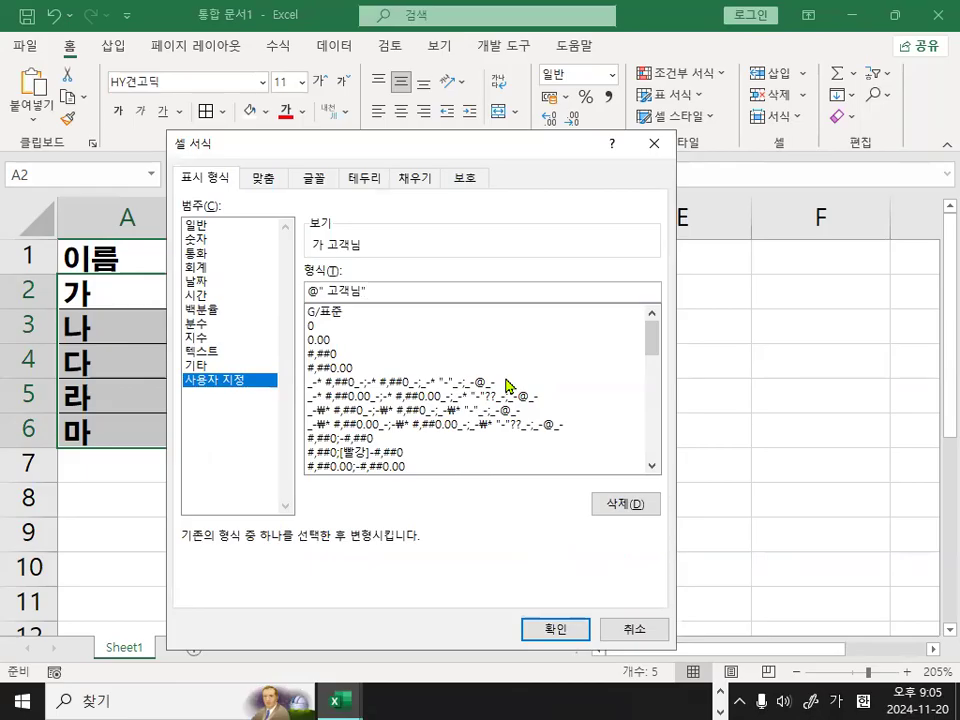
text(")
key(Return)
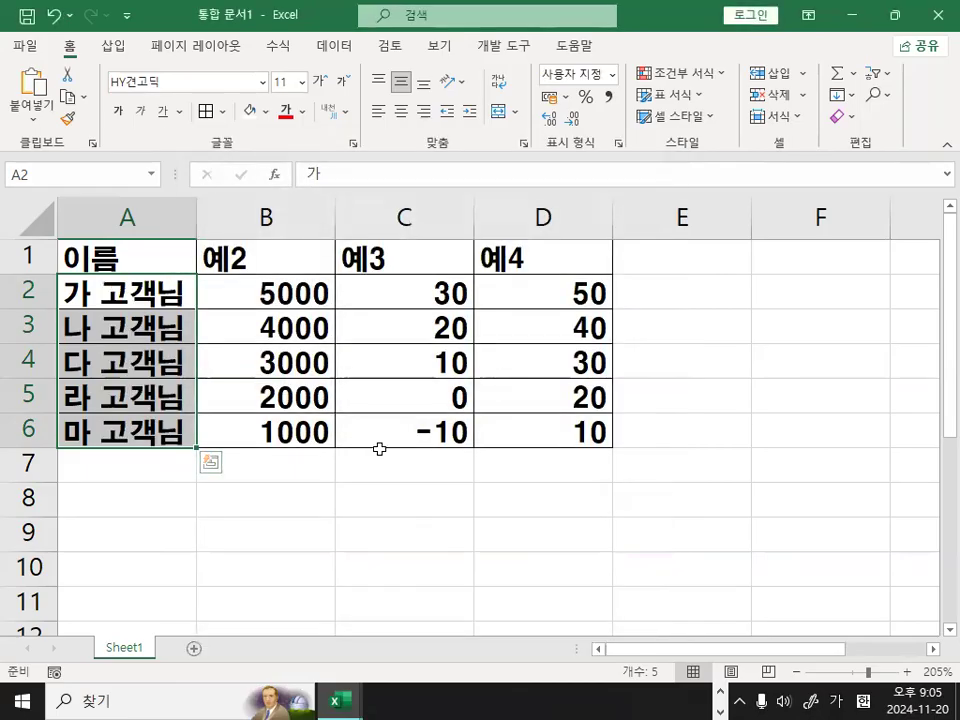
Examine the formatted names in A2:A6, comparing the displayed suffix with the value actually stored in A2.
click(165, 306)
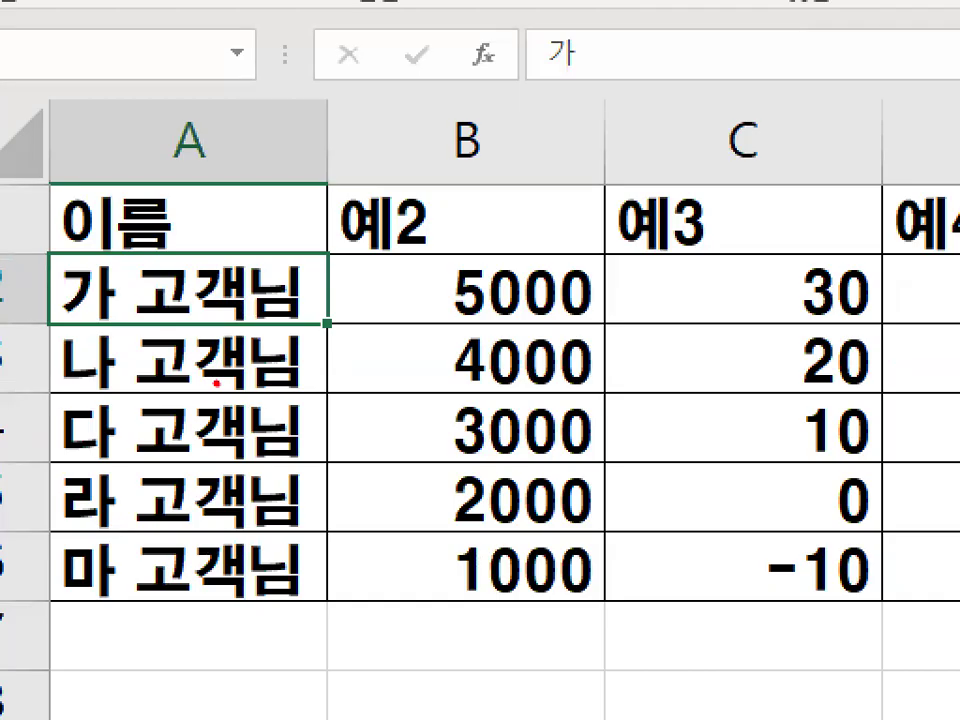
mouse_move(331, 548)
mouse_down()
mouse_move(8, 386)
mouse_move(332, 321)
mouse_move(322, 645)
mouse_up()
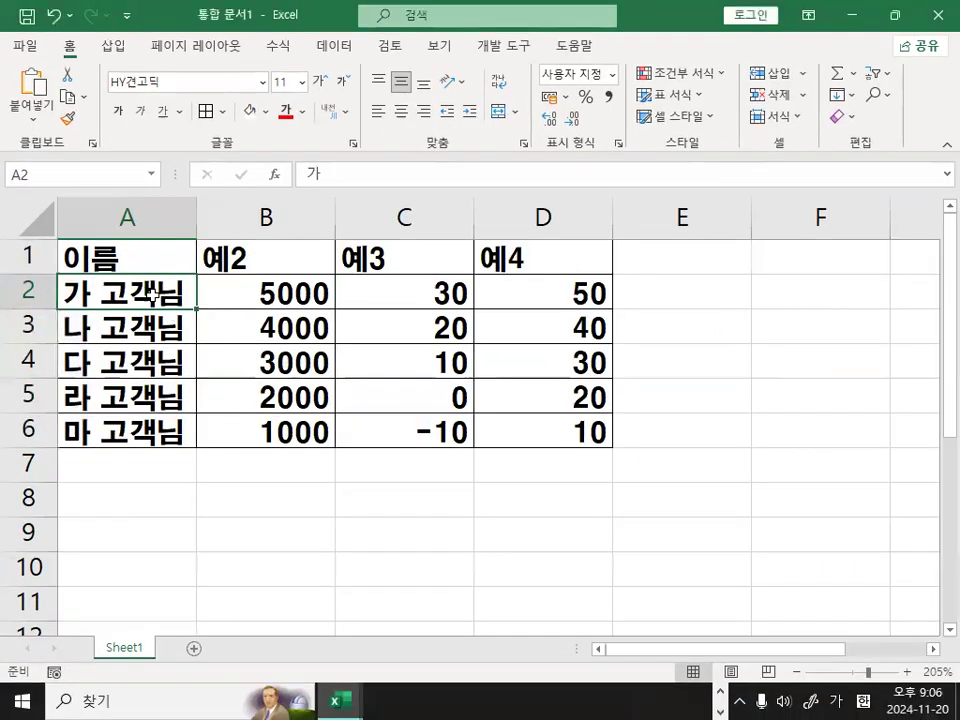
drag(240, 293, 238, 567)
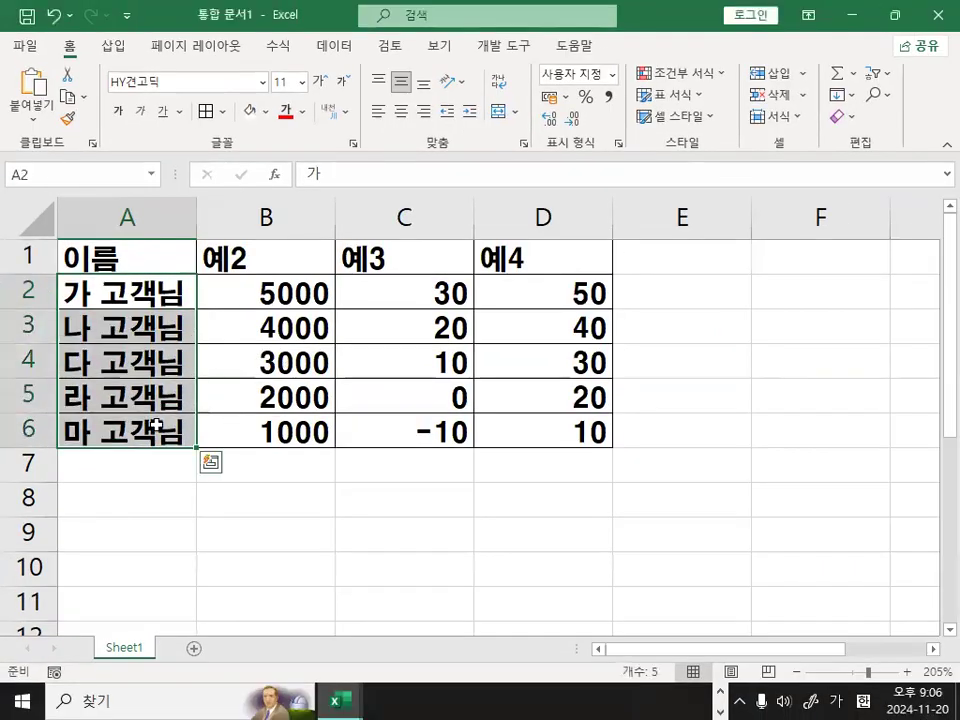
drag(118, 290, 152, 430)
double_click(122, 309)
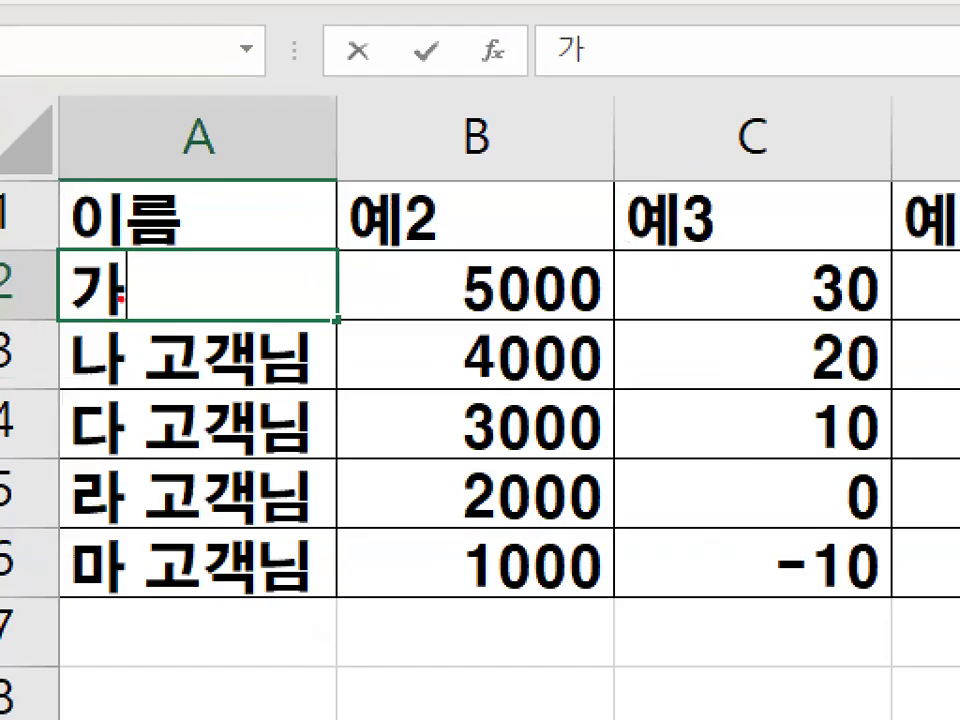
mouse_move(145, 288)
mouse_down()
mouse_move(76, 312)
mouse_move(155, 305)
mouse_up()
key(Escape)
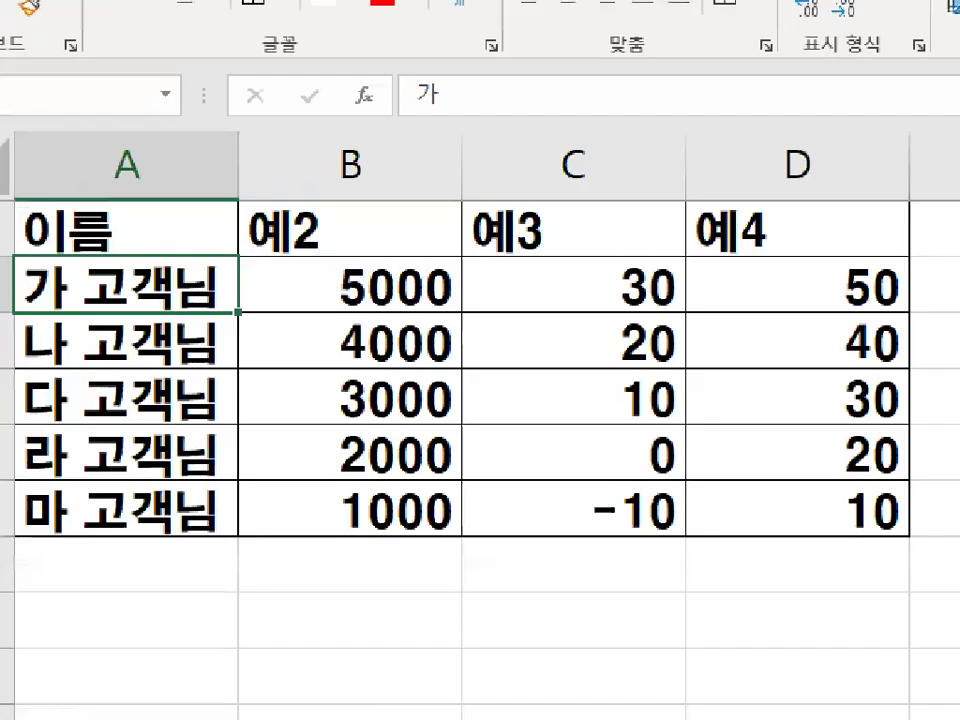
mouse_move(181, 364)
mouse_down()
mouse_move(159, 411)
mouse_move(152, 276)
mouse_move(255, 478)
mouse_up()
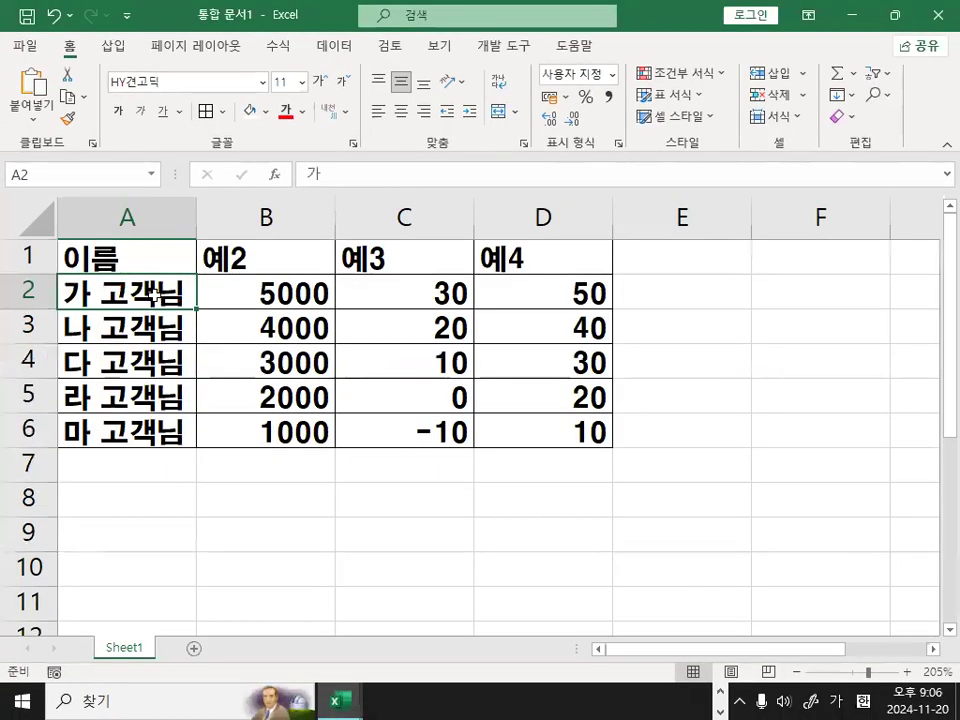
drag(171, 289, 165, 535)
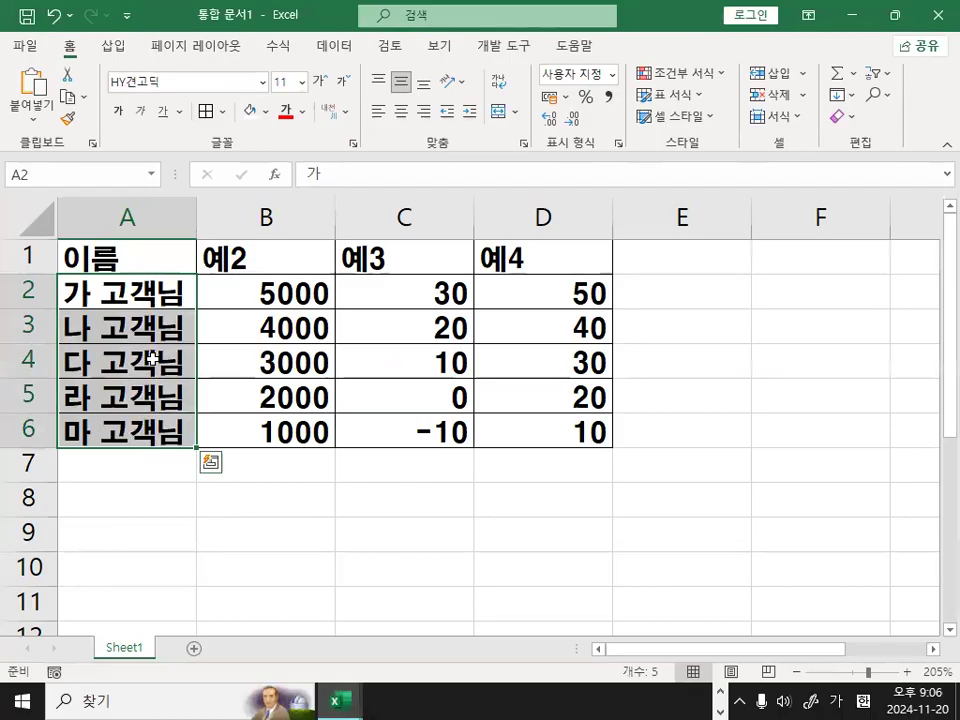
click(165, 290)
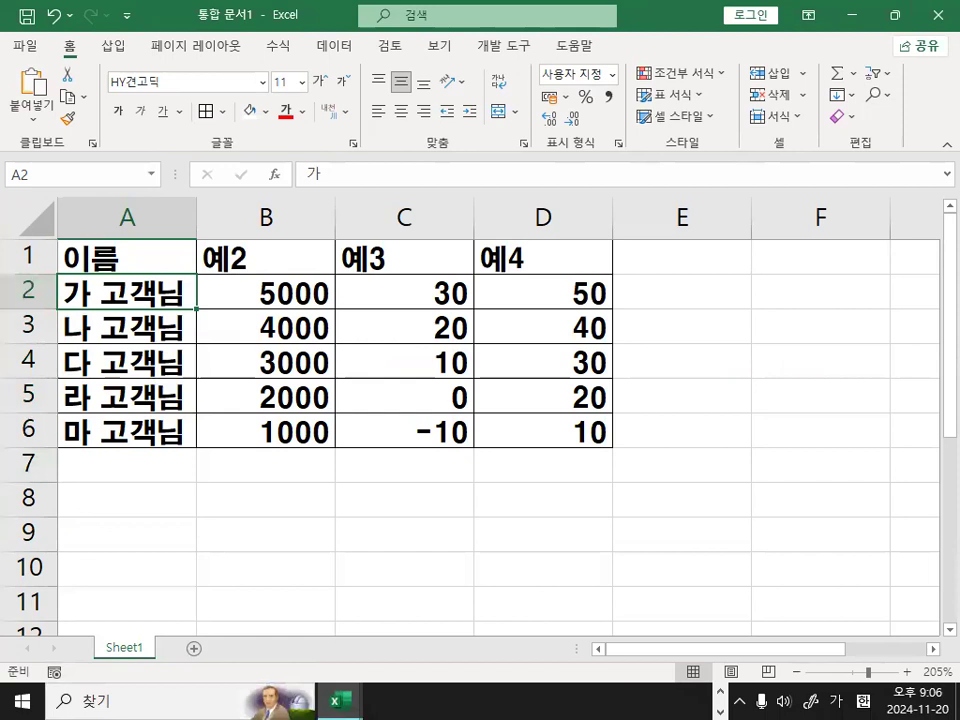
Switch to the Notepad lesson notes and read item 2) on the number placeholder symbols G/표준, 0, # and ?
key(alt+Tab)
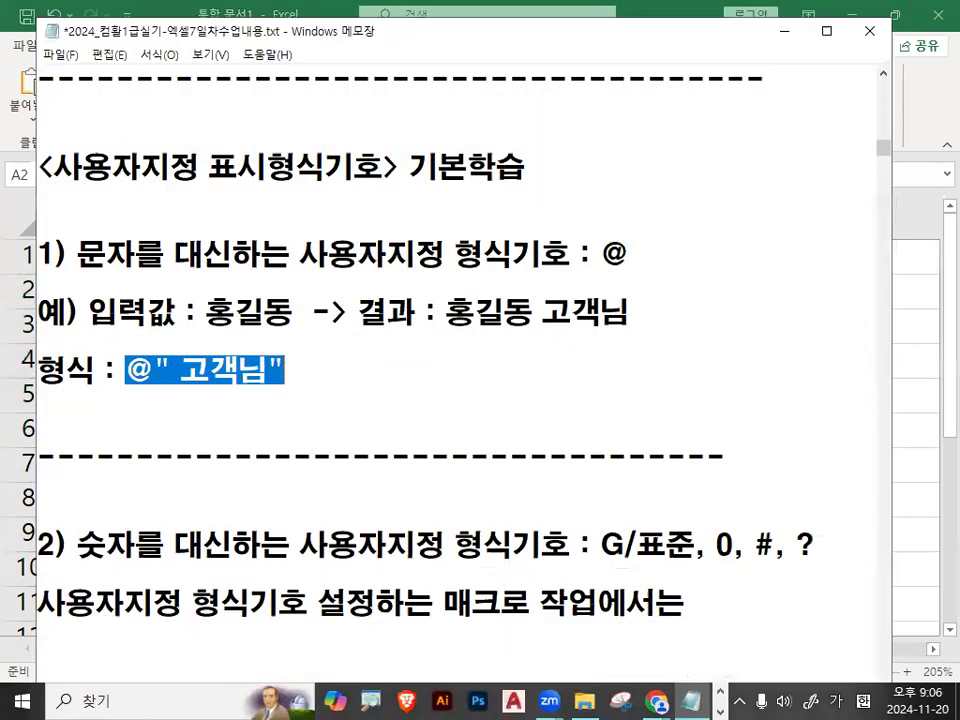
double_click(606, 250)
scroll(210, 421, down, 2)
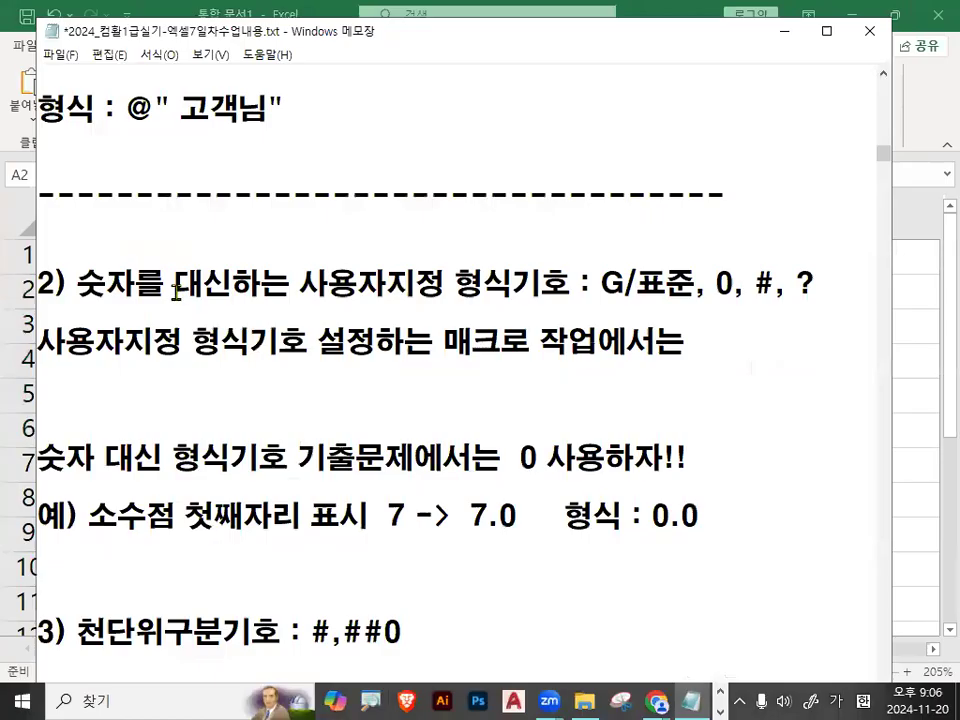
drag(80, 282, 433, 284)
click(311, 279)
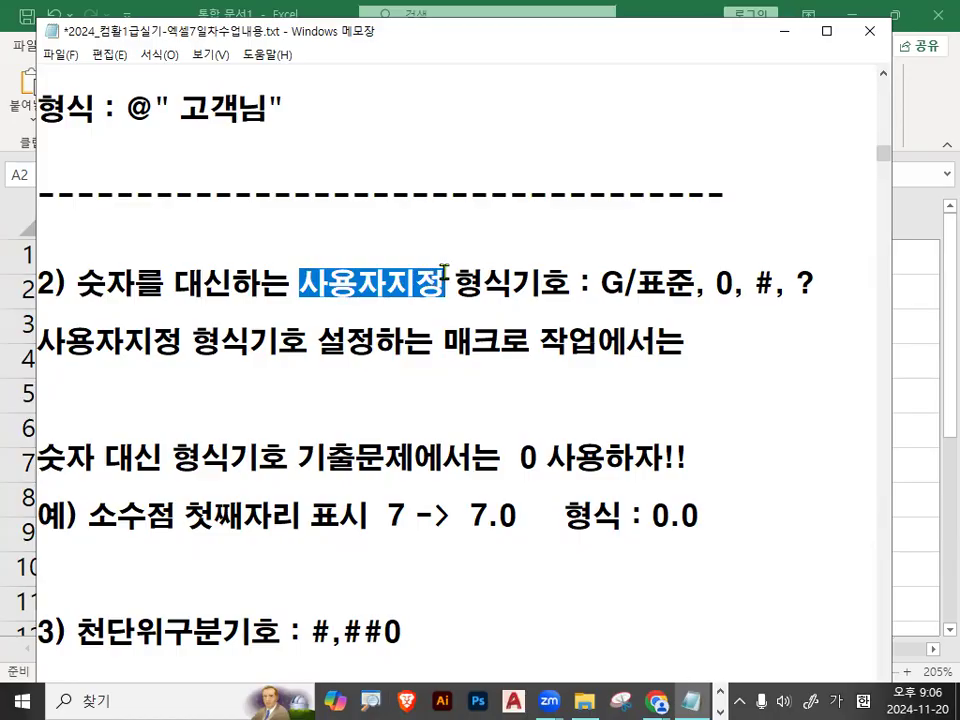
drag(602, 284, 822, 282)
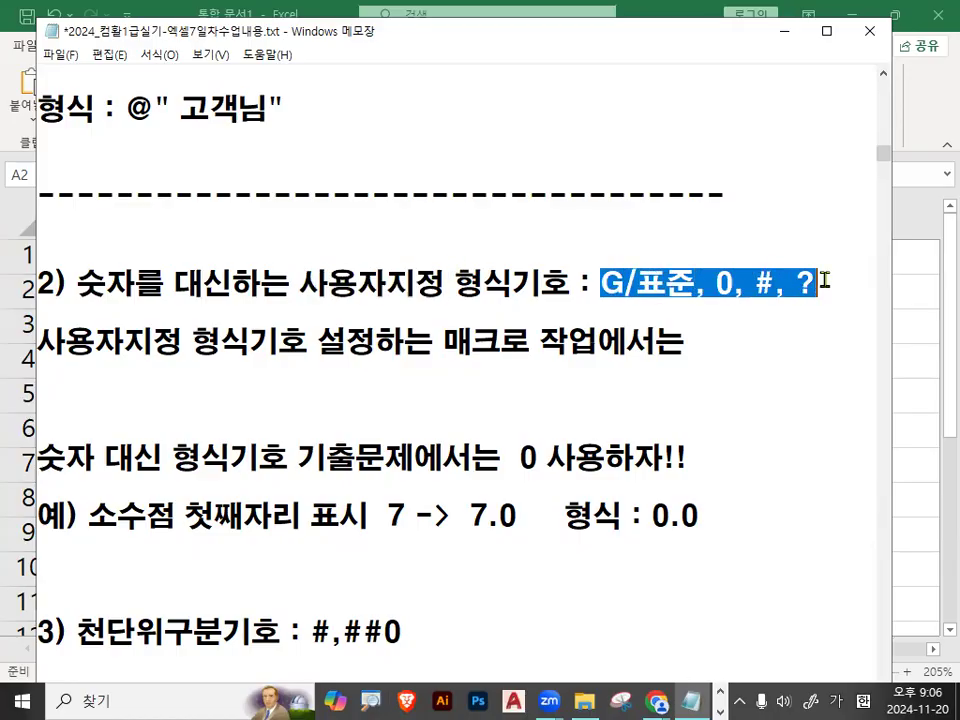
click(613, 287)
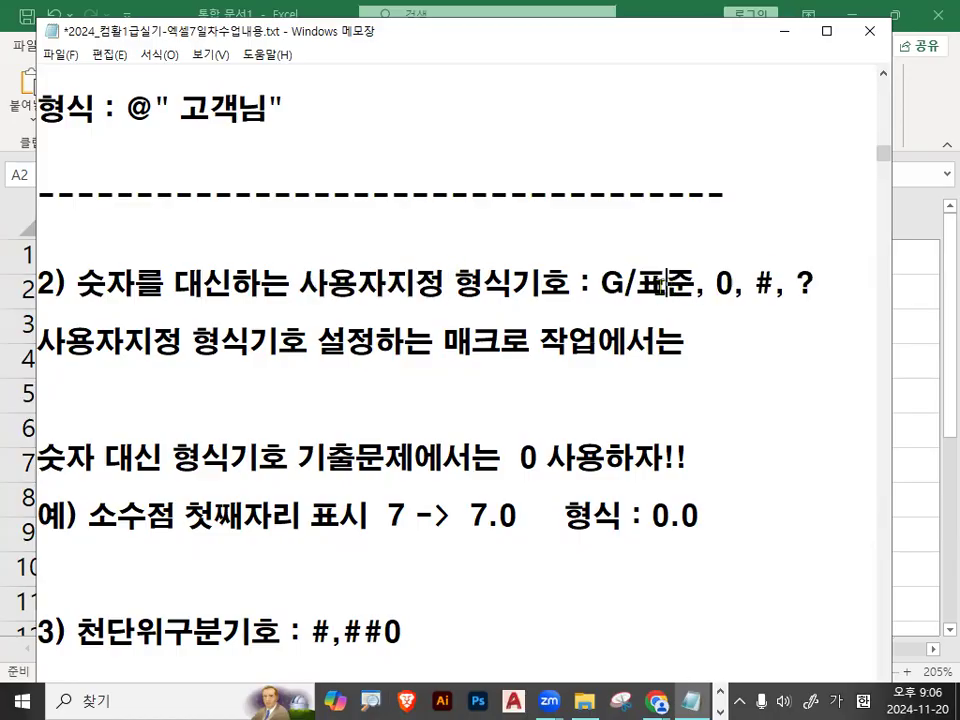
drag(601, 284, 695, 284)
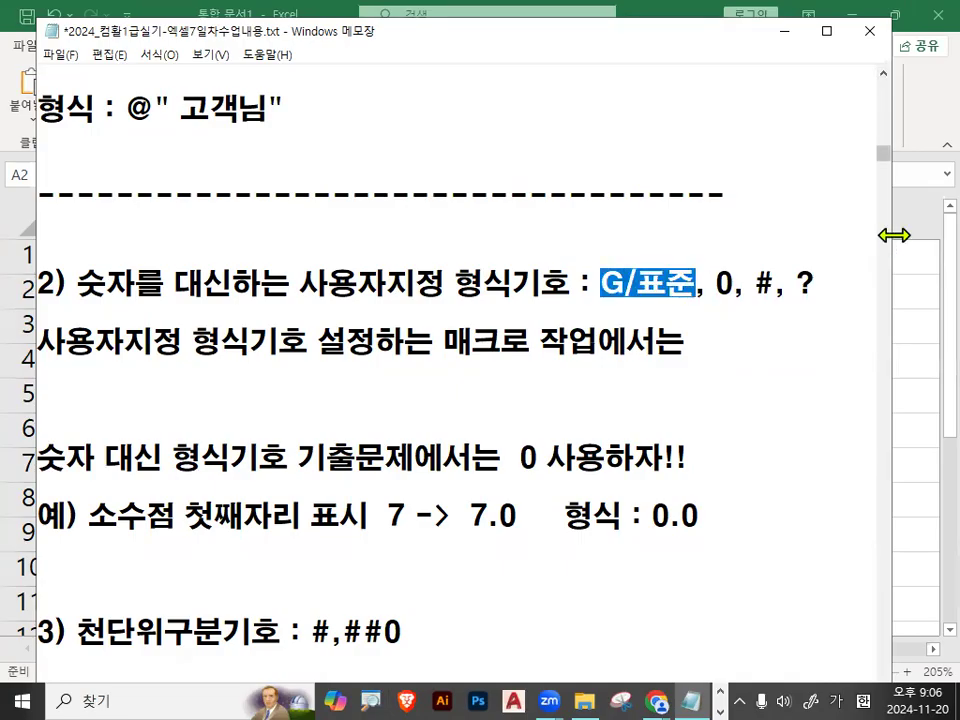
drag(894, 235, 926, 235)
click(601, 284)
drag(601, 284, 818, 281)
click(772, 284)
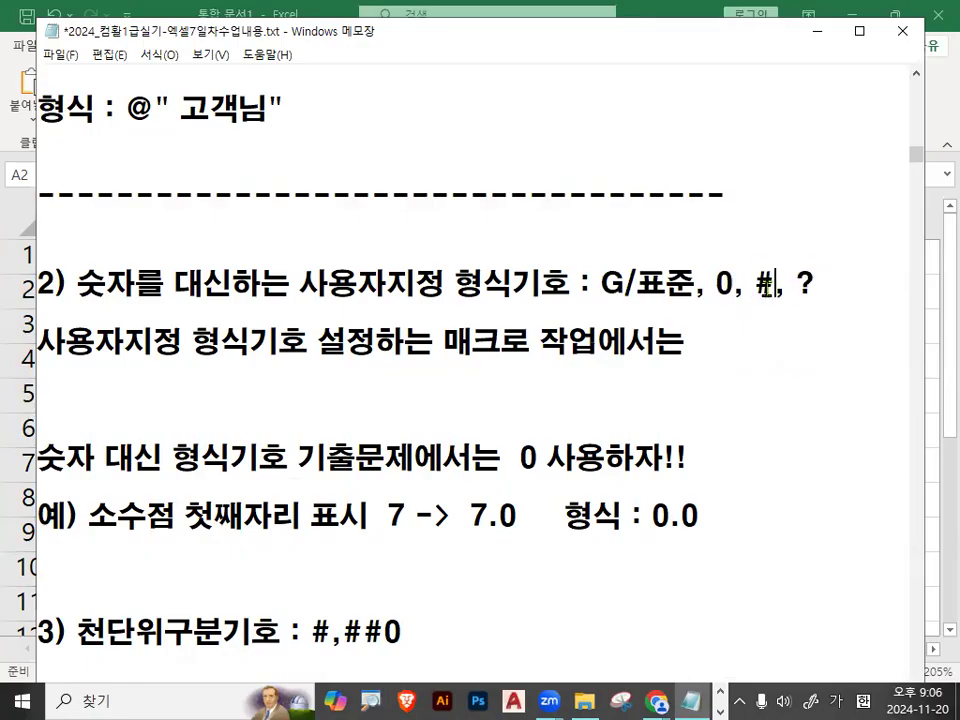
Mark the note about macro work with the pen and remove one blank line beneath it.
key(ctrl+2)
drag(47, 366, 398, 370)
mouse_move(627, 371)
mouse_down()
mouse_move(452, 374)
mouse_move(571, 330)
mouse_up()
key(Escape)
click(129, 416)
key(BackSpace)
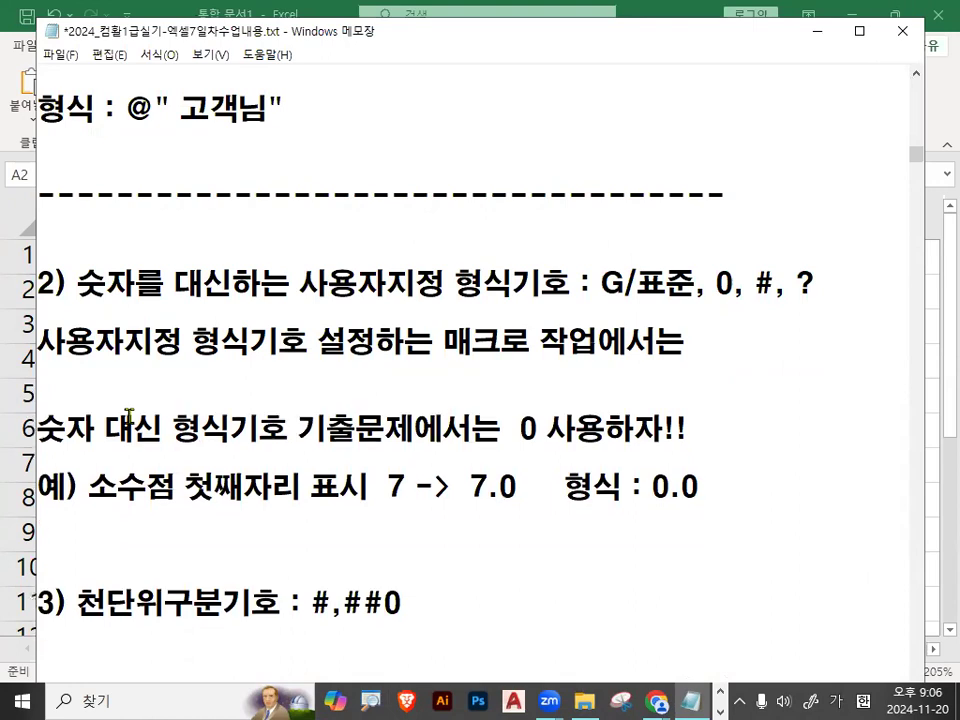
Read the item 2) advice to use 0 as the number placeholder and its one-decimal example with the format 0.0.
drag(519, 428, 680, 430)
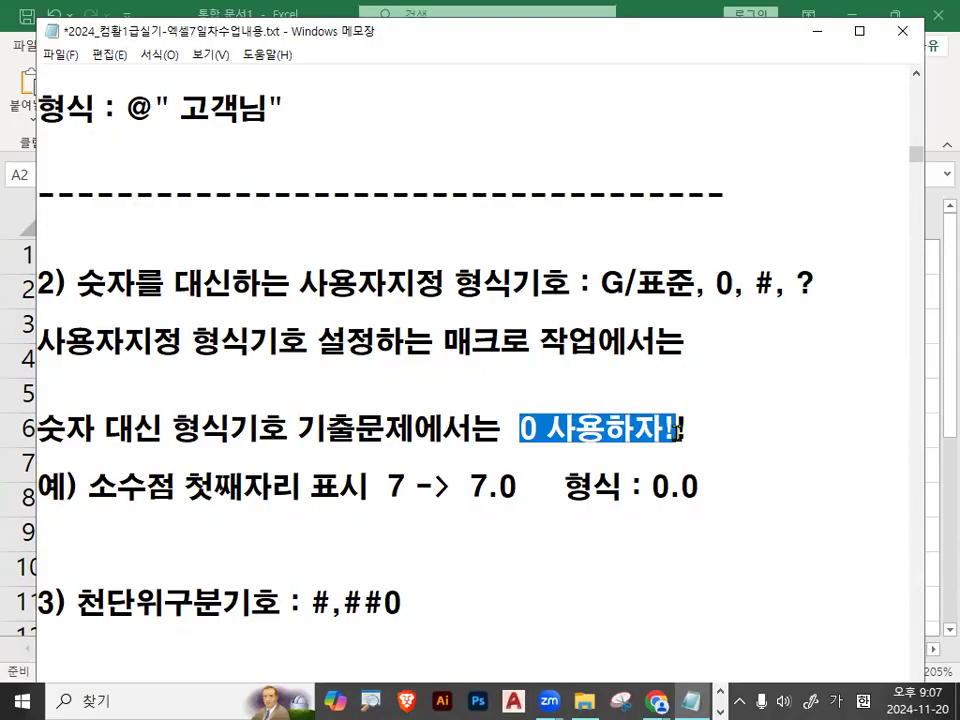
drag(521, 428, 695, 427)
scroll(489, 429, down, 1)
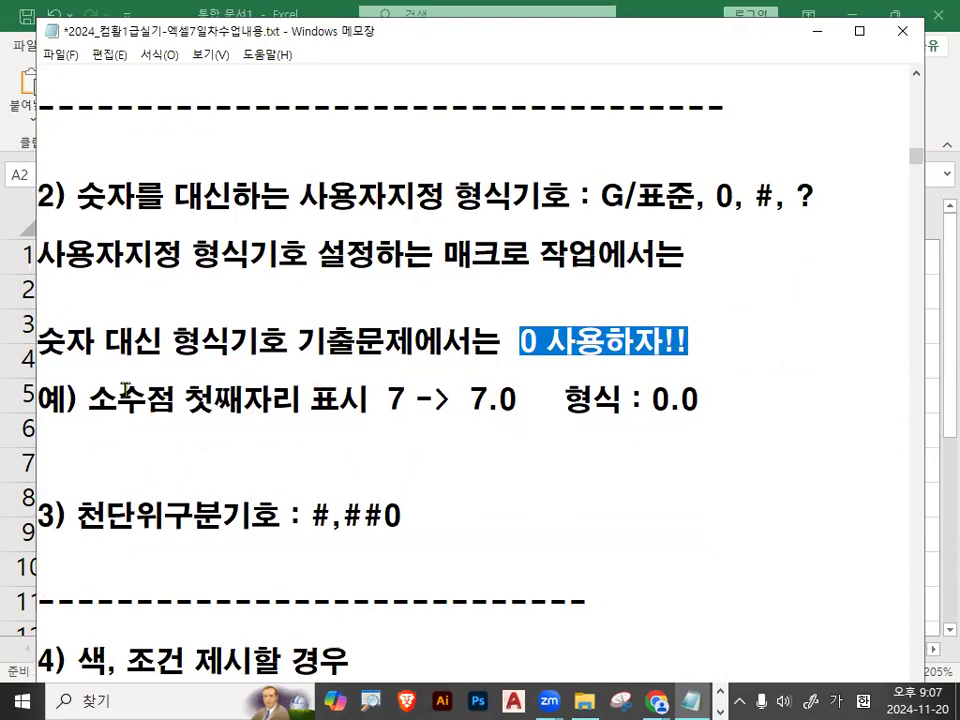
drag(89, 400, 401, 400)
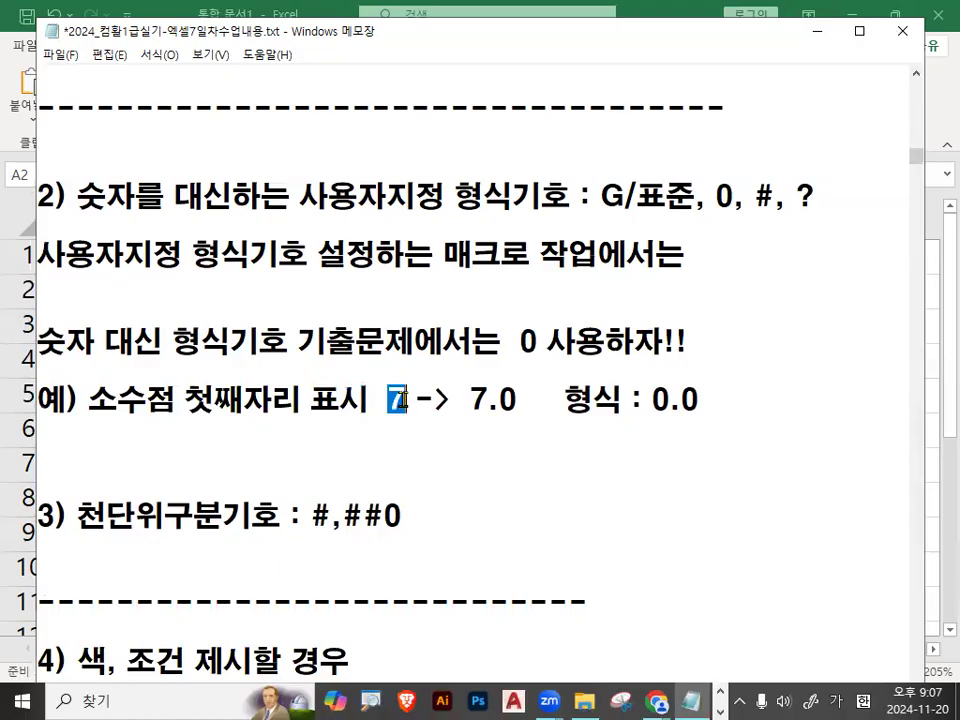
drag(472, 399, 527, 400)
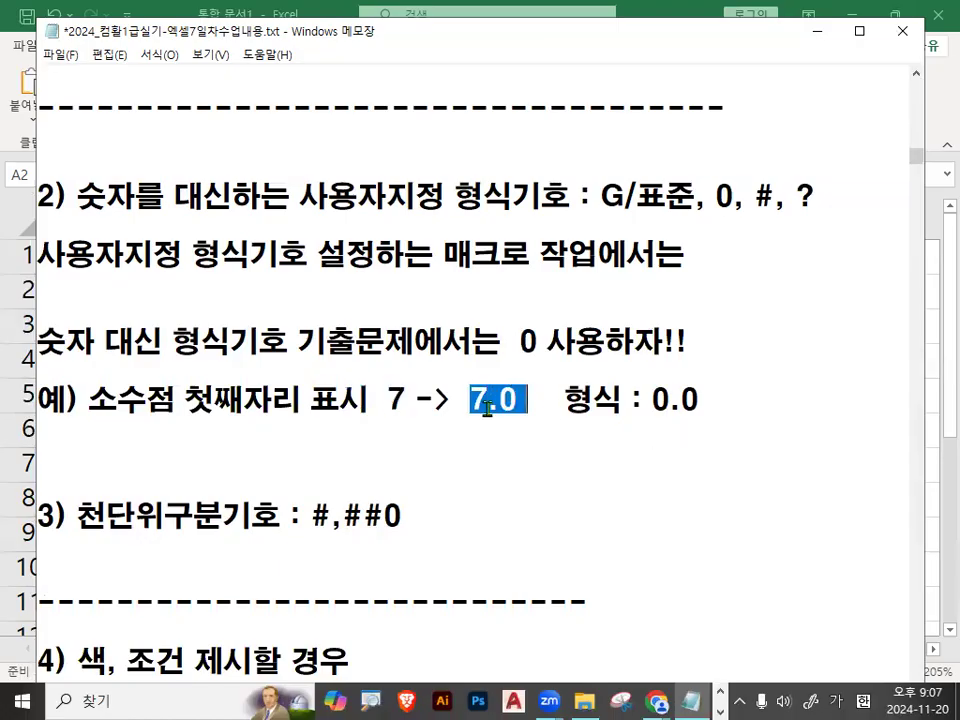
drag(517, 341, 545, 342)
drag(652, 400, 703, 400)
click(703, 400)
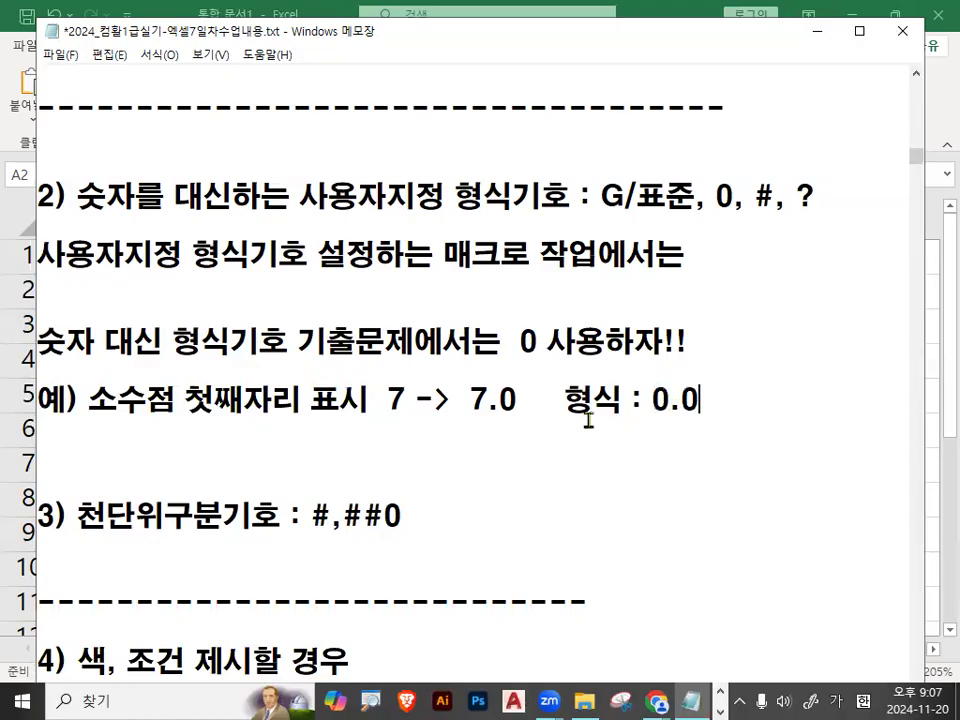
drag(668, 400, 723, 401)
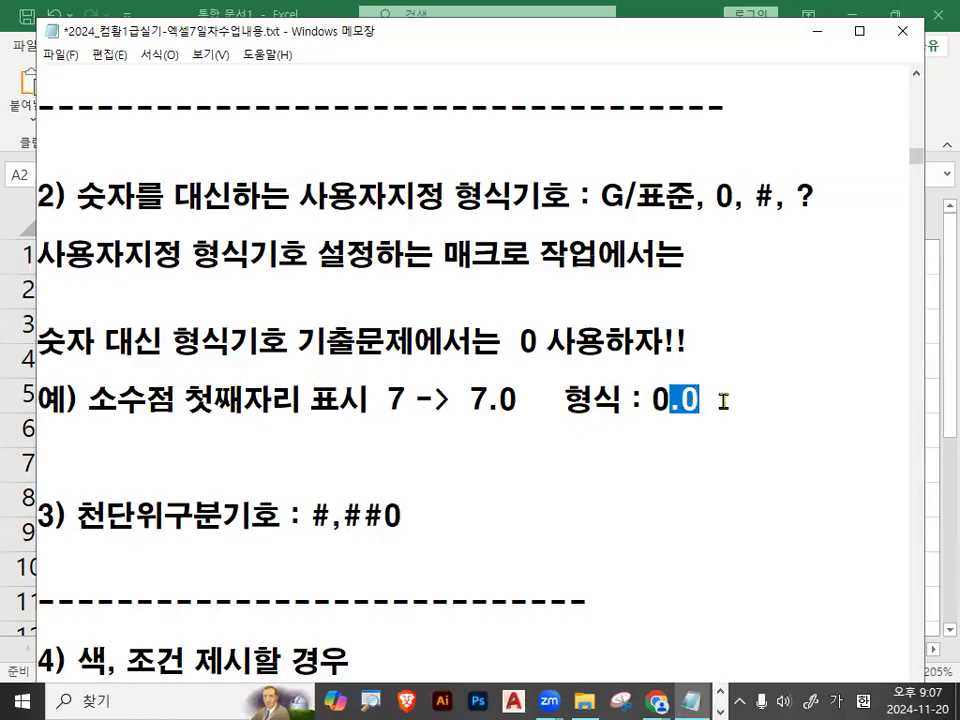
click(723, 401)
drag(653, 399, 699, 398)
click(234, 426)
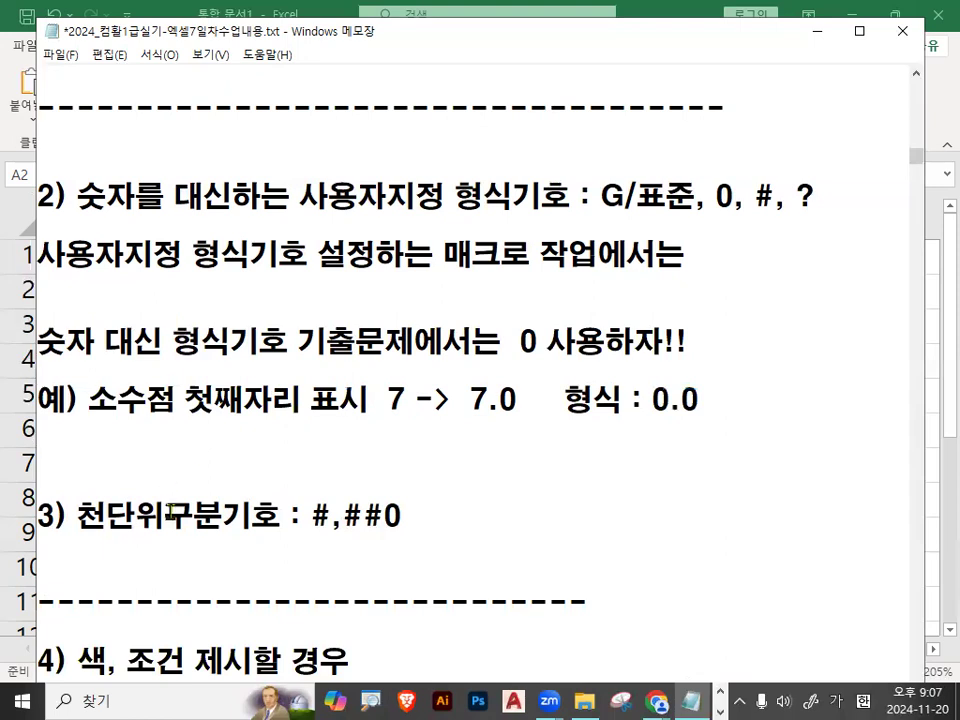
Read item 3) on the thousands separator (천단위구분기호) format #,##0, circling its final 0 with the pen.
drag(77, 516, 252, 517)
scroll(264, 513, down, 1)
mouse_move(310, 428)
mouse_down()
mouse_move(408, 430)
mouse_move(391, 430)
mouse_move(380, 415)
mouse_move(430, 440)
mouse_up()
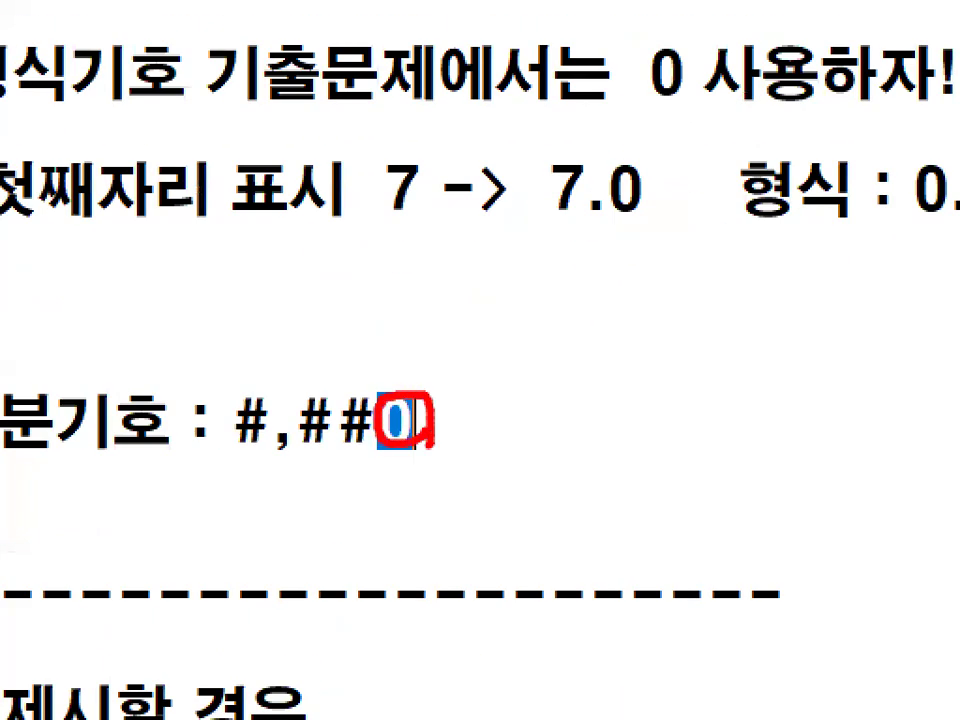
click(583, 379)
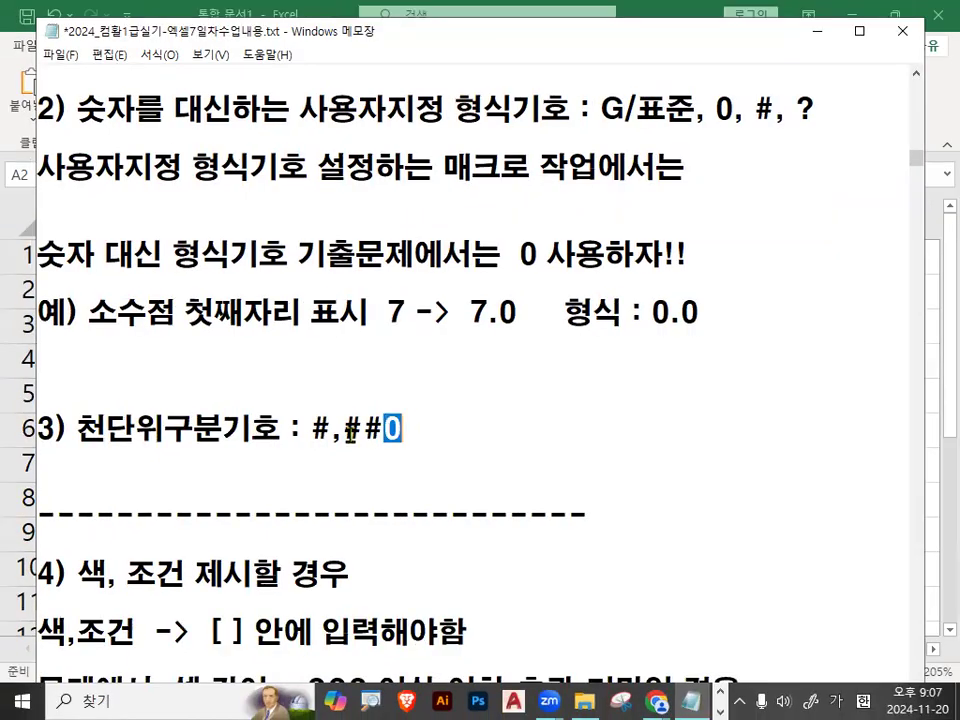
Mark the 0 placeholder rule and the thousands separator code #,##0 with the pen, and clear the marks.
mouse_move(490, 266)
mouse_down()
mouse_move(478, 250)
mouse_move(547, 266)
mouse_up()
drag(36, 262, 92, 267)
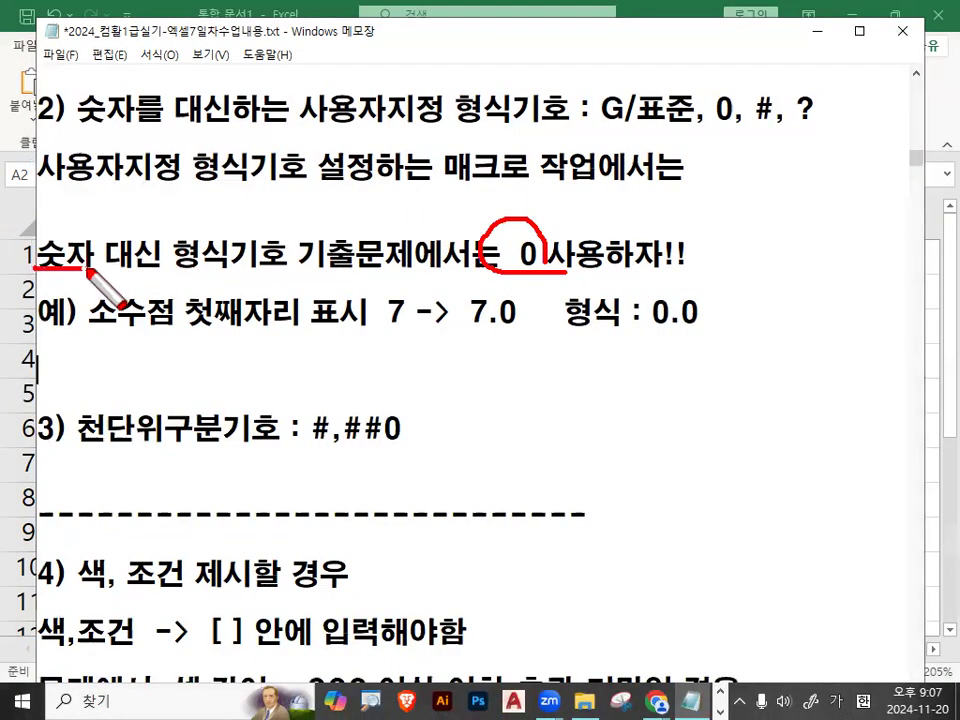
drag(507, 240, 548, 183)
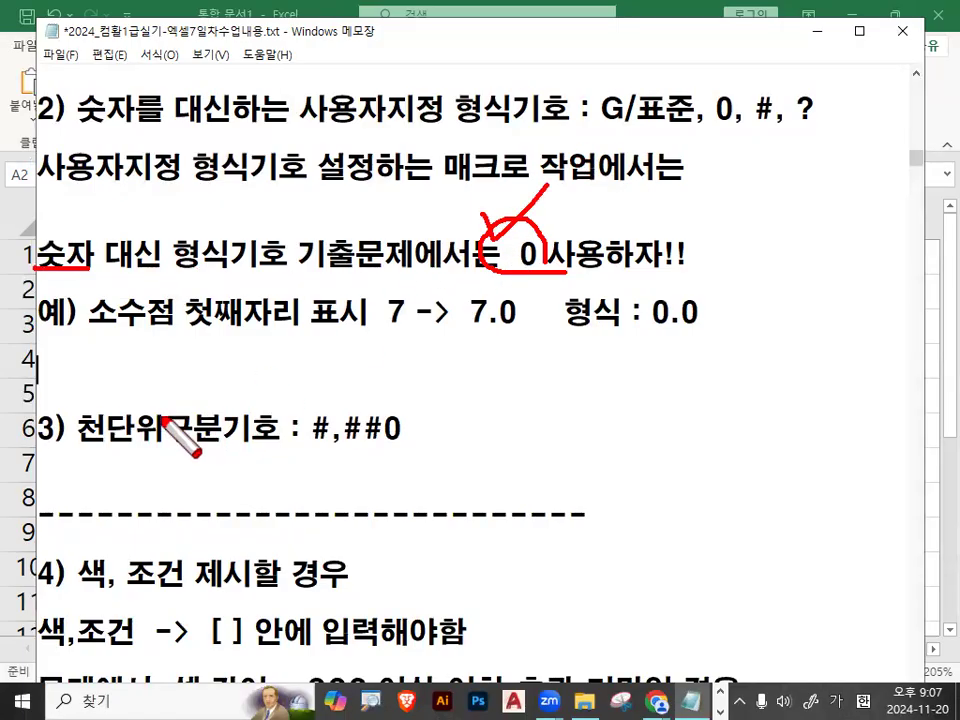
drag(77, 441, 232, 446)
mouse_move(318, 451)
mouse_down()
mouse_move(398, 454)
mouse_move(272, 405)
mouse_move(420, 432)
mouse_up()
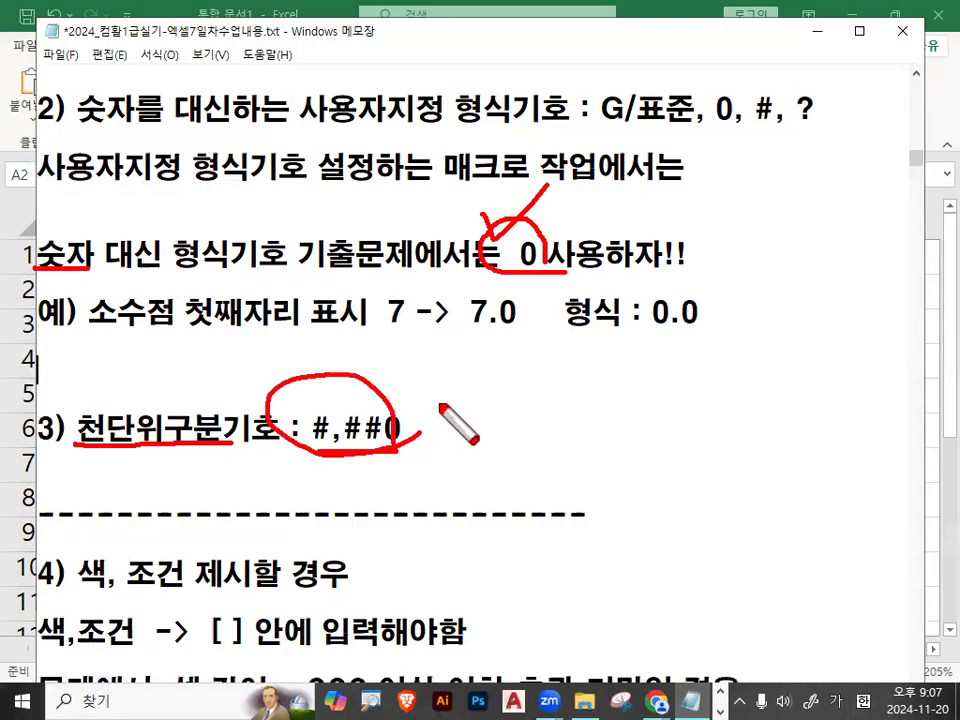
key(Escape)
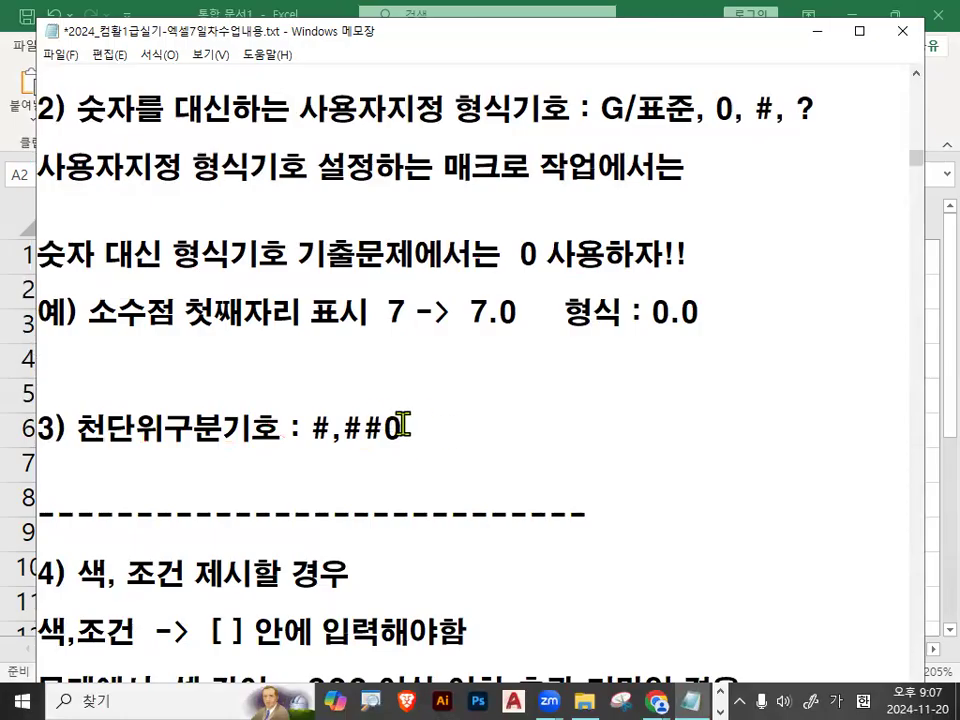
Examine the code #,##0 in item 3) again, focusing on its last digit placeholder.
drag(386, 427, 425, 418)
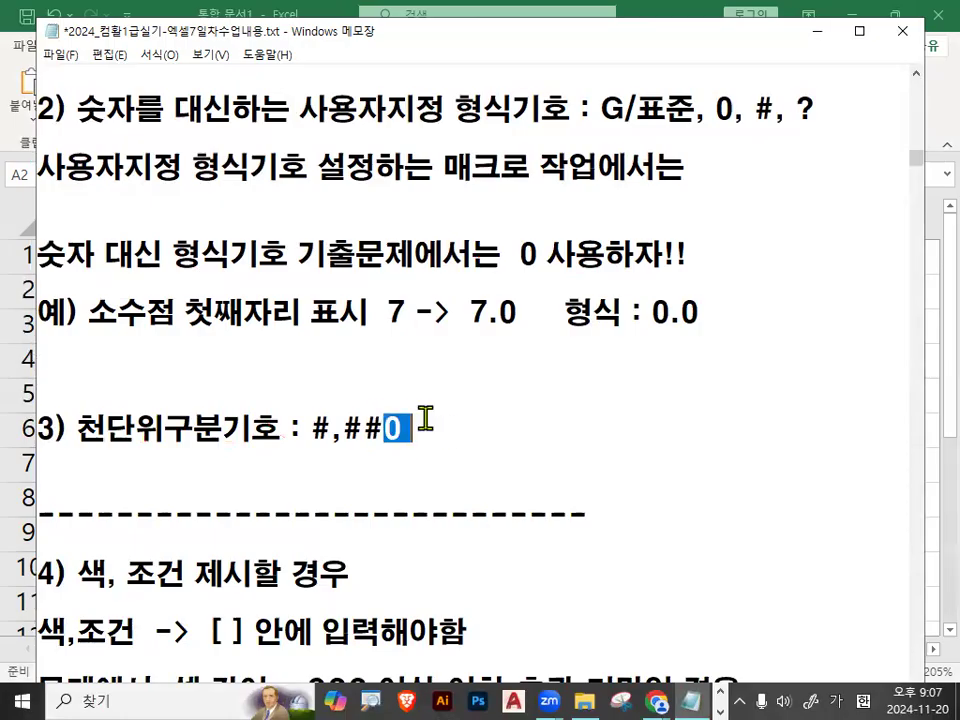
click(453, 423)
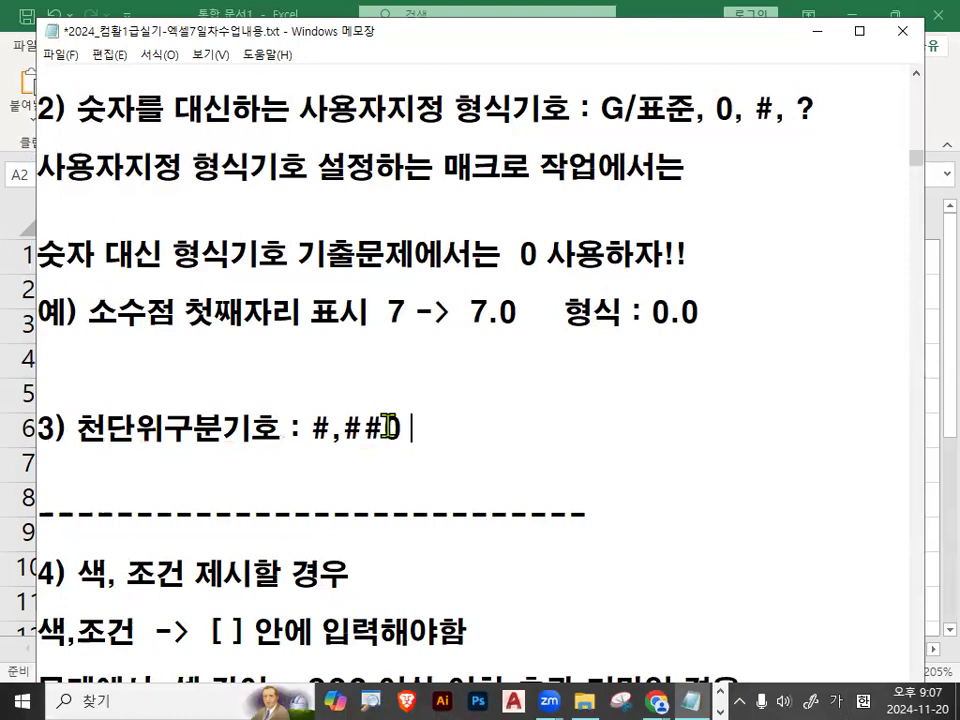
drag(380, 428, 413, 437)
click(433, 414)
drag(312, 428, 400, 428)
scroll(355, 420, down, 1)
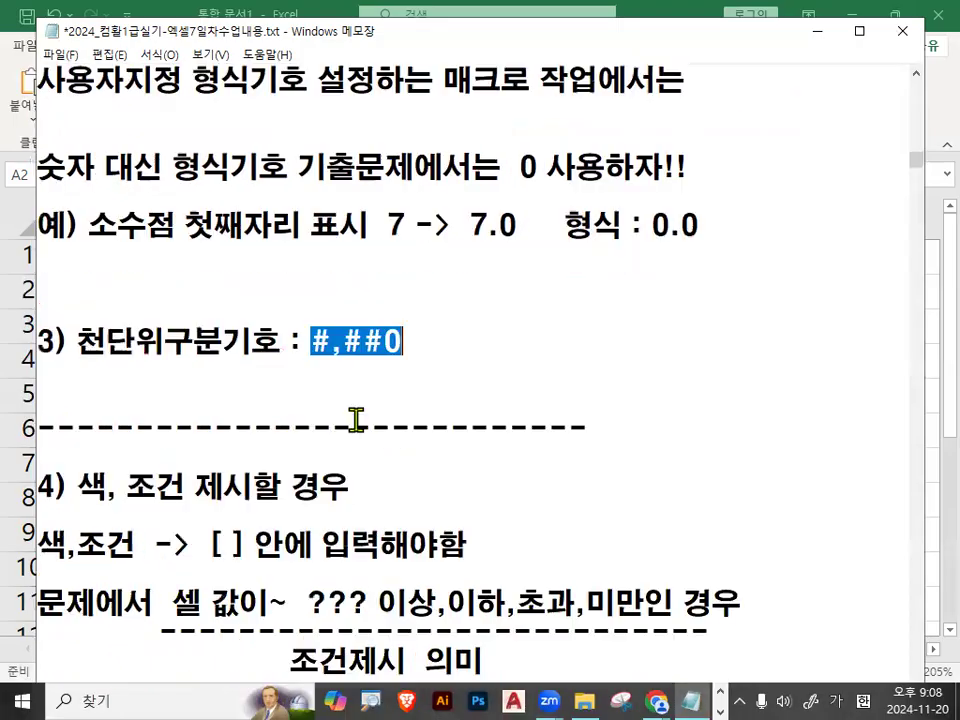
Read item 4) on entering colours and conditions inside [ ] and on the wording 이상, 이하, 초과, 미만 that signals a condition.
scroll(355, 420, down, 4)
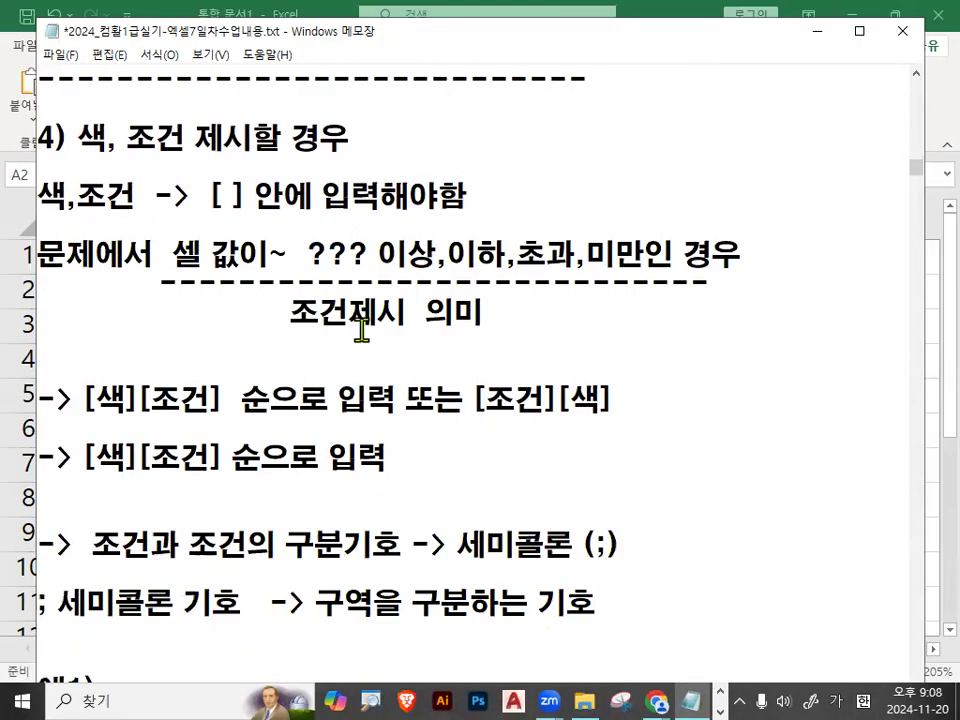
double_click(95, 140)
double_click(158, 139)
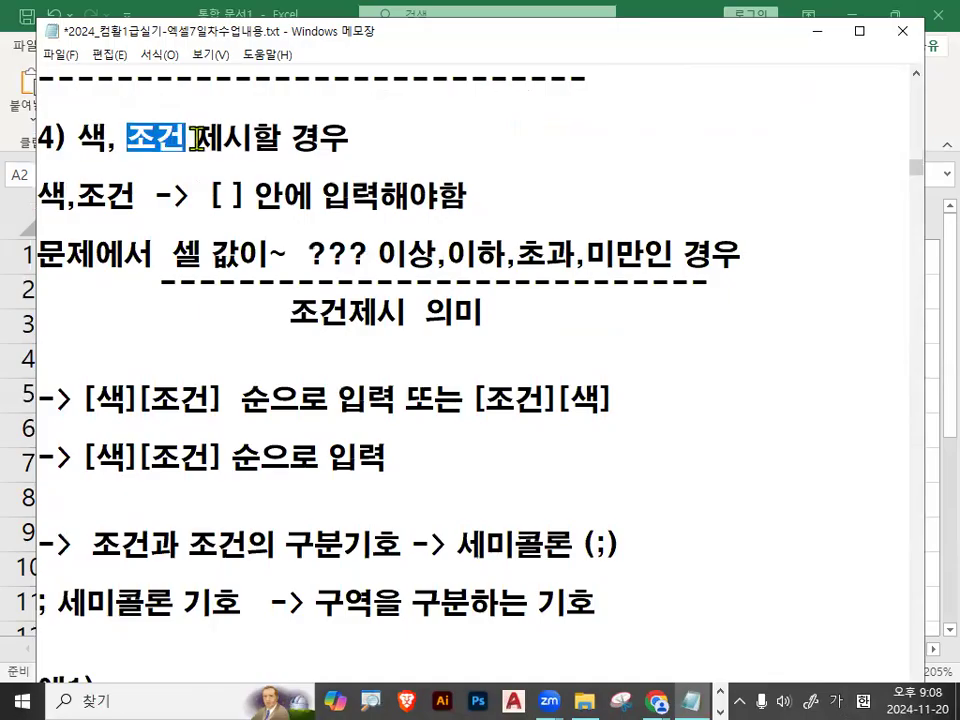
drag(196, 139, 318, 138)
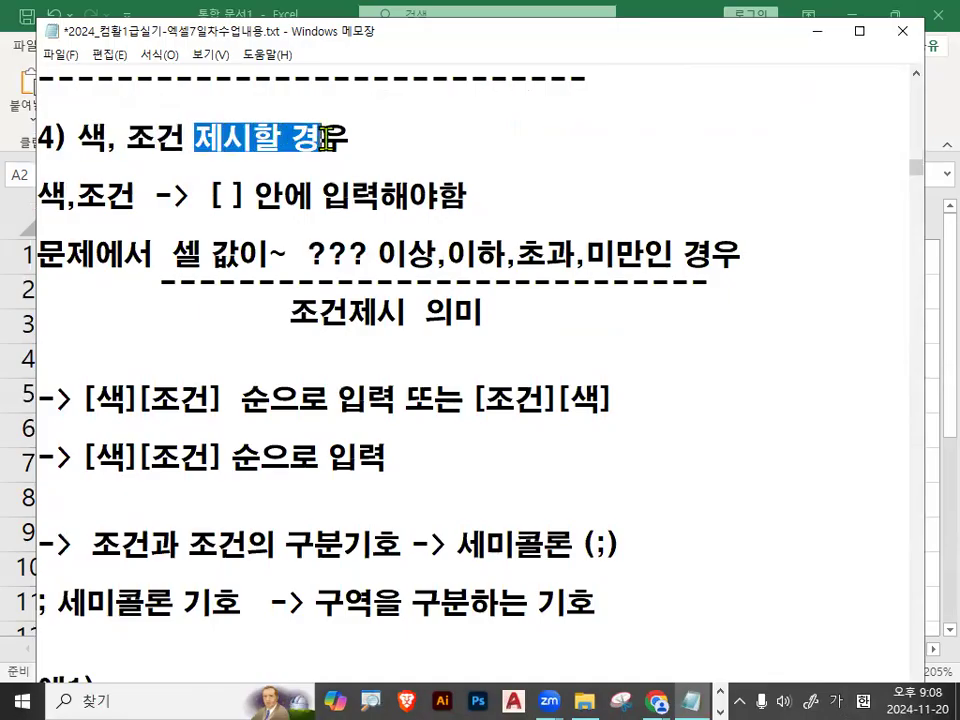
drag(39, 196, 138, 195)
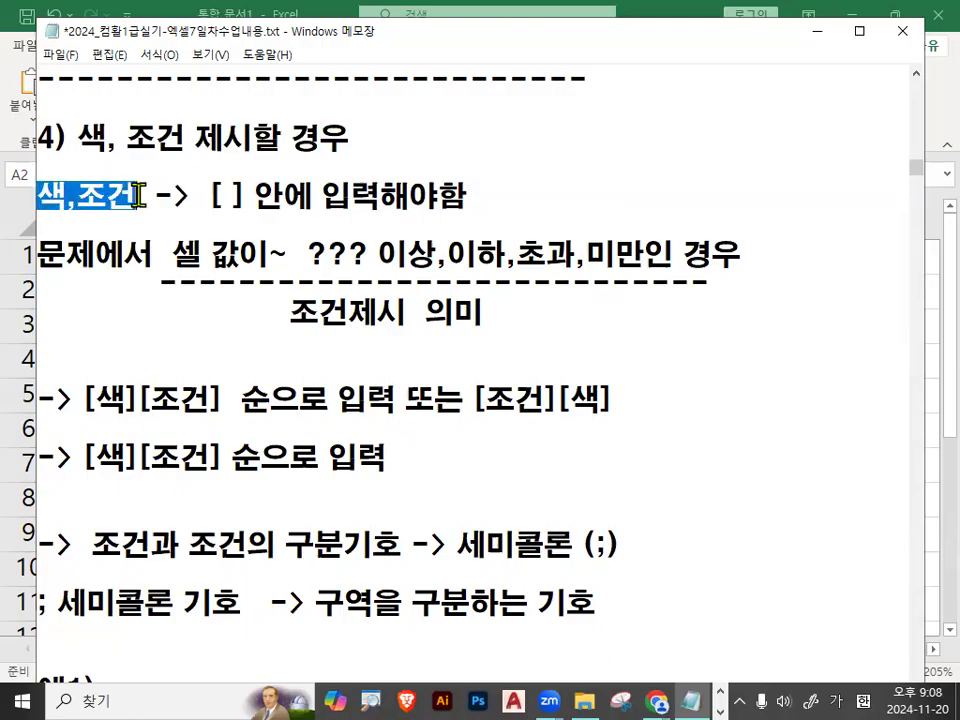
drag(211, 197, 239, 197)
drag(314, 192, 446, 195)
click(446, 195)
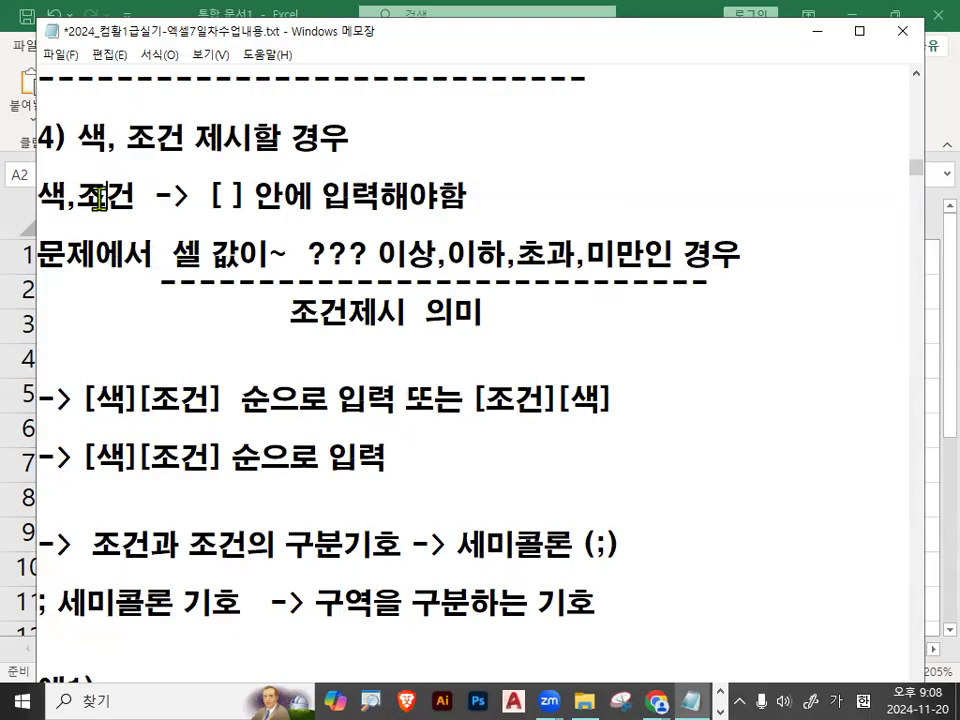
drag(173, 254, 744, 250)
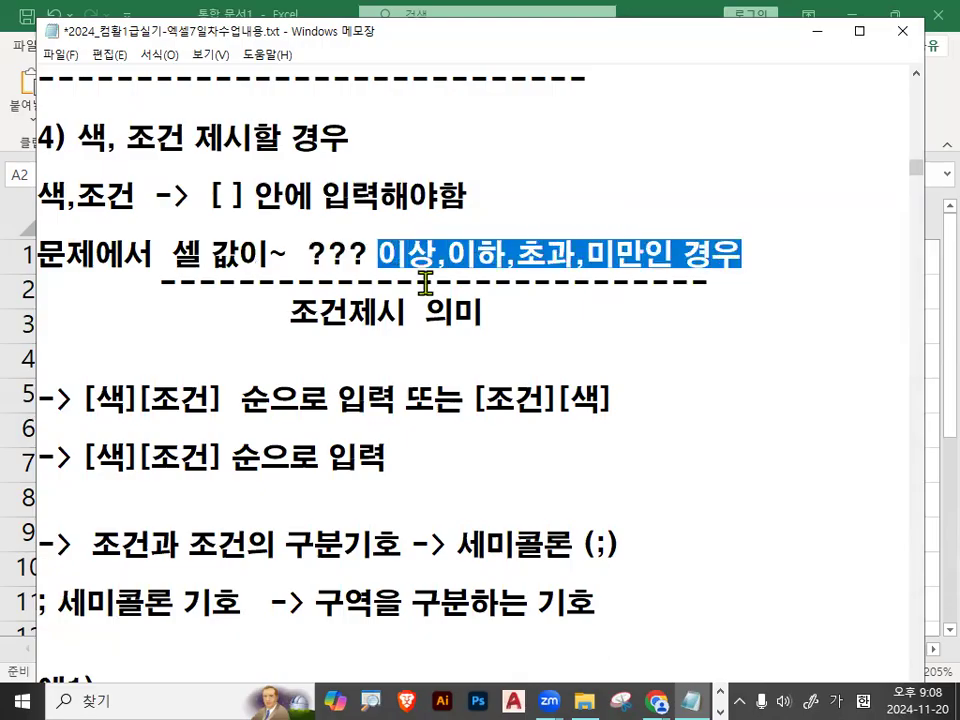
drag(292, 313, 406, 312)
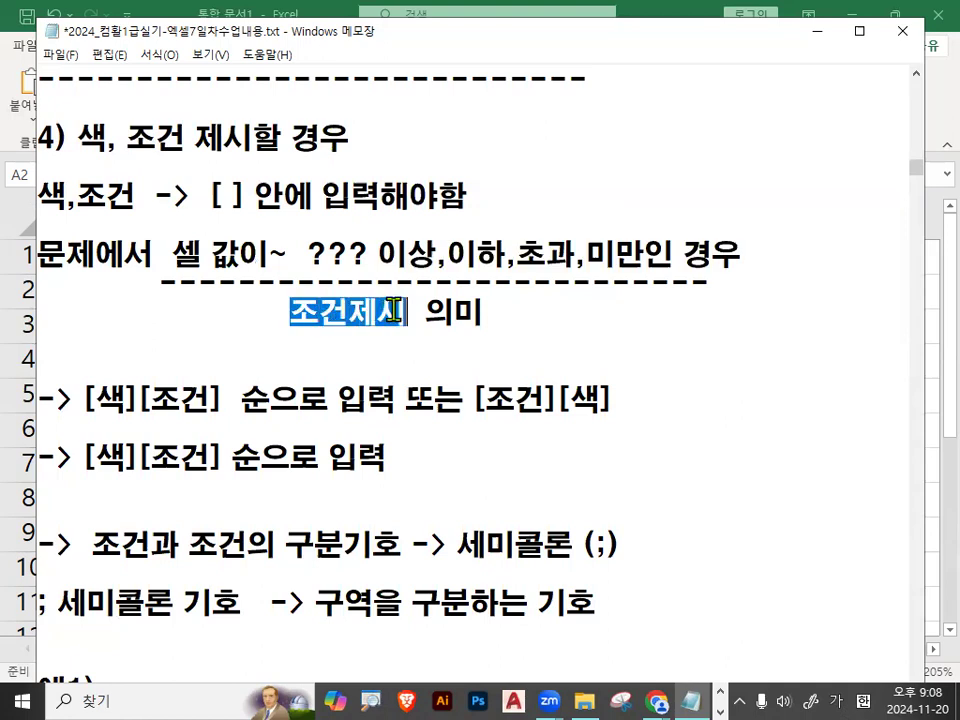
drag(158, 255, 731, 263)
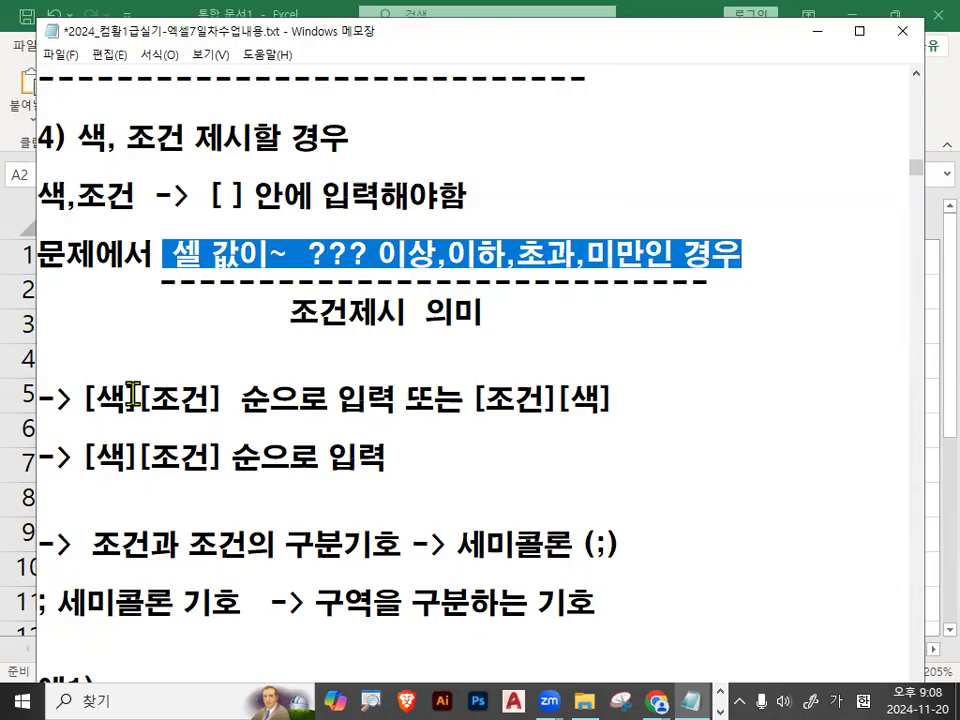
Study the notes on the entry order of colour and condition, comparing [색][조건] with [조건][색].
scroll(131, 335, down, 1)
drag(82, 311, 210, 318)
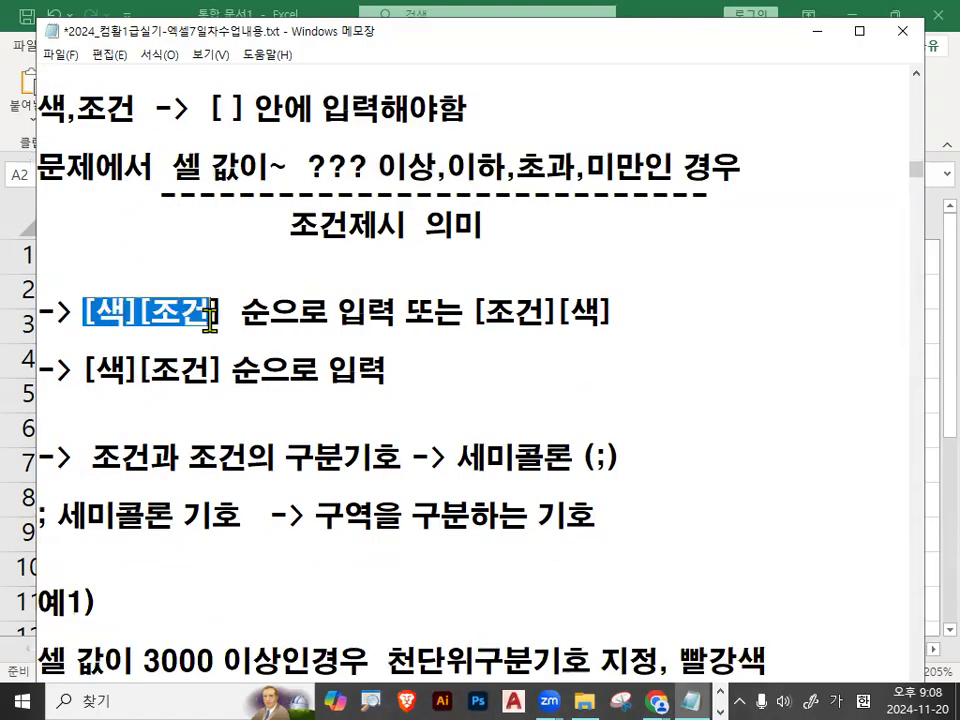
drag(487, 315, 608, 312)
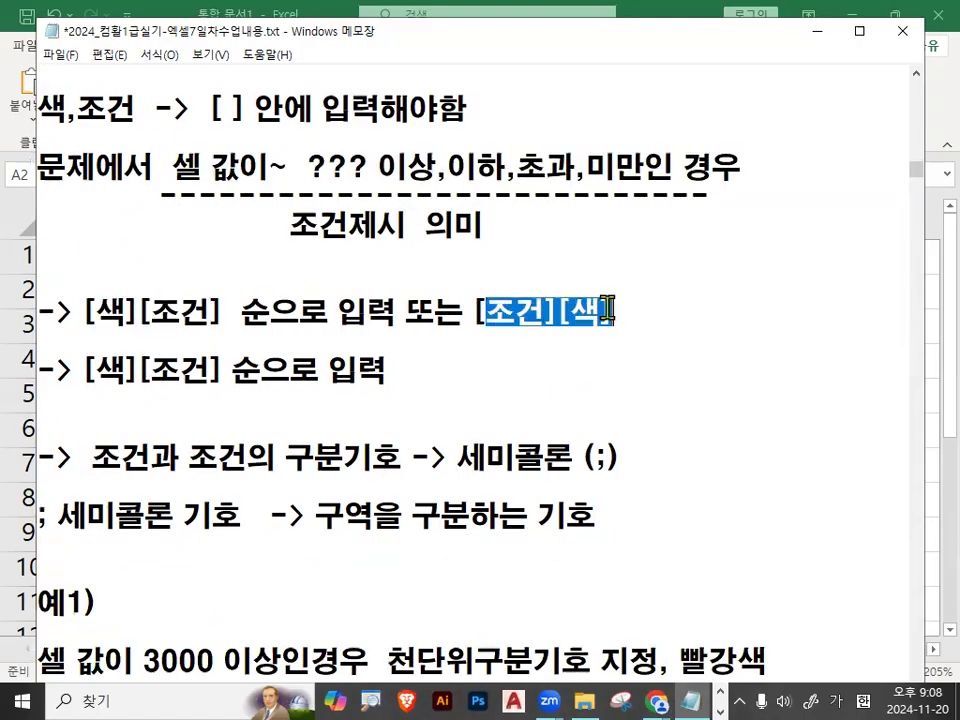
click(610, 313)
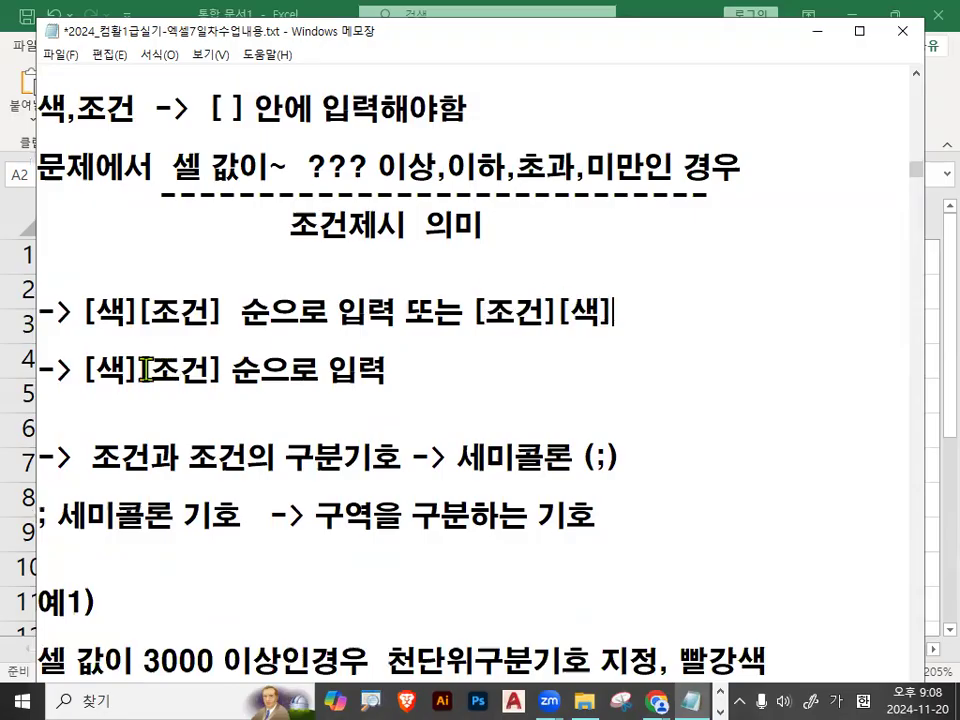
drag(83, 371, 244, 370)
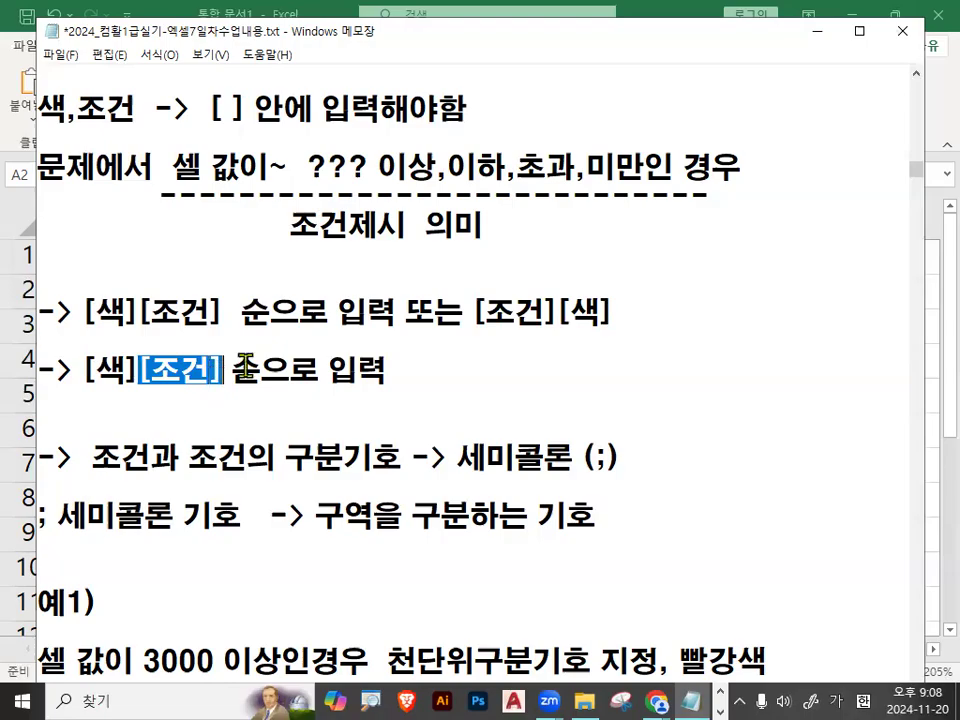
drag(474, 312, 597, 313)
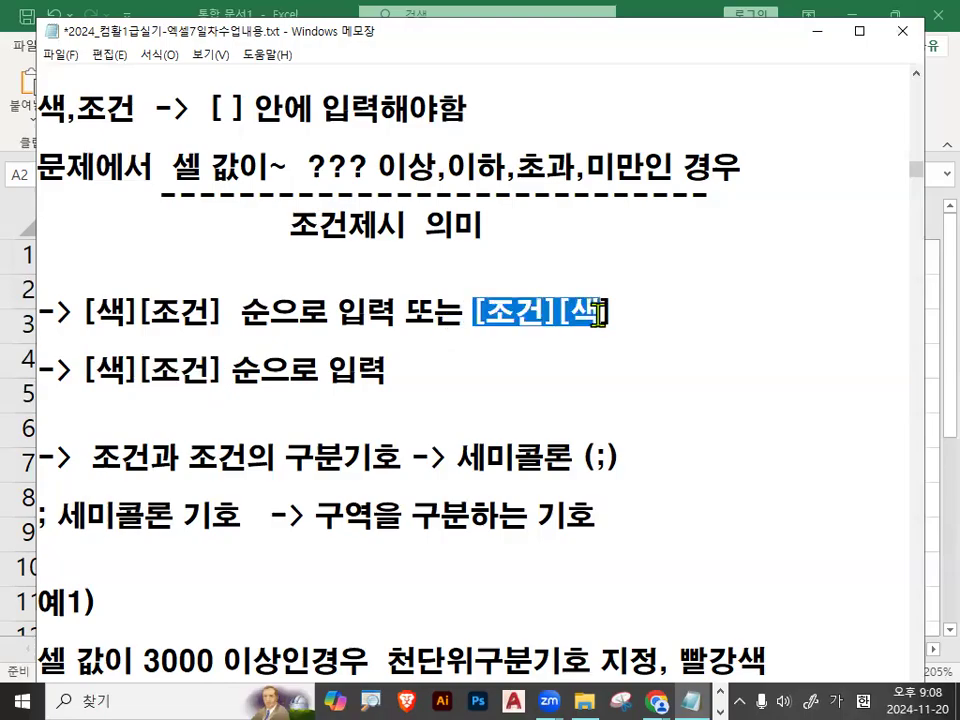
drag(82, 370, 375, 388)
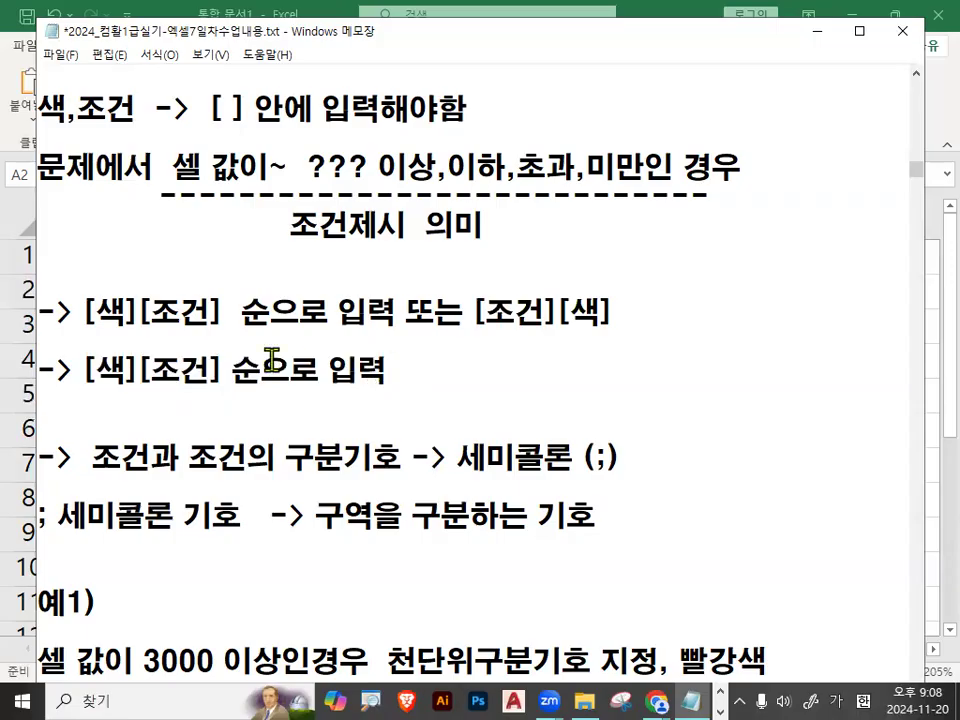
Read the note on the semicolon (;) as the separator between conditions, circling the symbol with the pen and clearing the mark.
scroll(240, 400, down, 1)
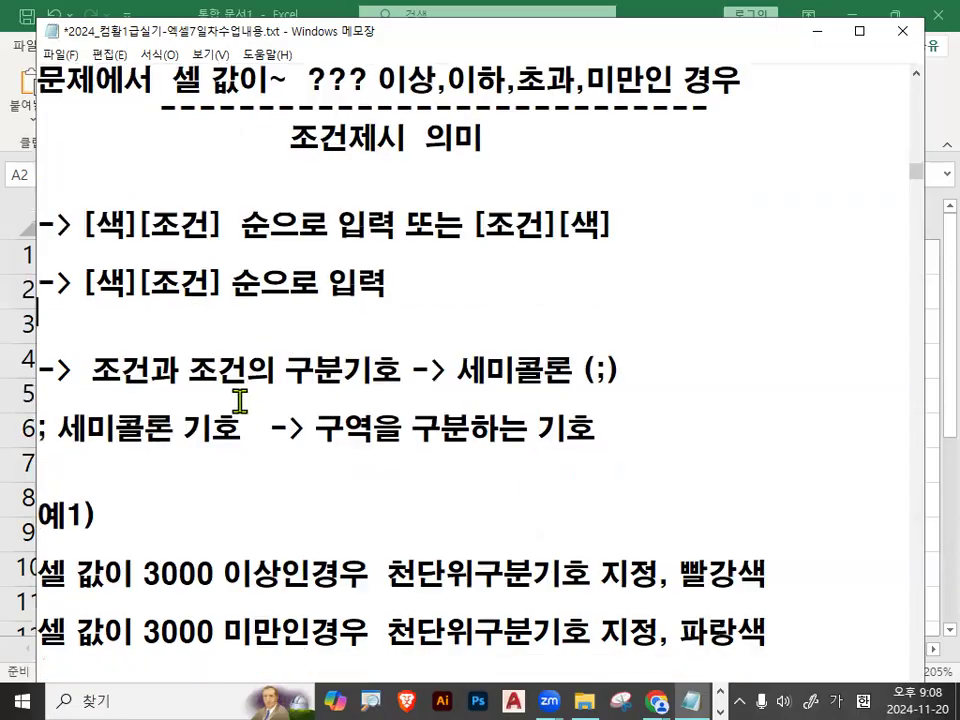
mouse_move(94, 371)
mouse_down()
mouse_move(606, 369)
mouse_move(586, 379)
mouse_move(618, 372)
mouse_move(622, 386)
mouse_up()
click(614, 367)
key(ctrl+2)
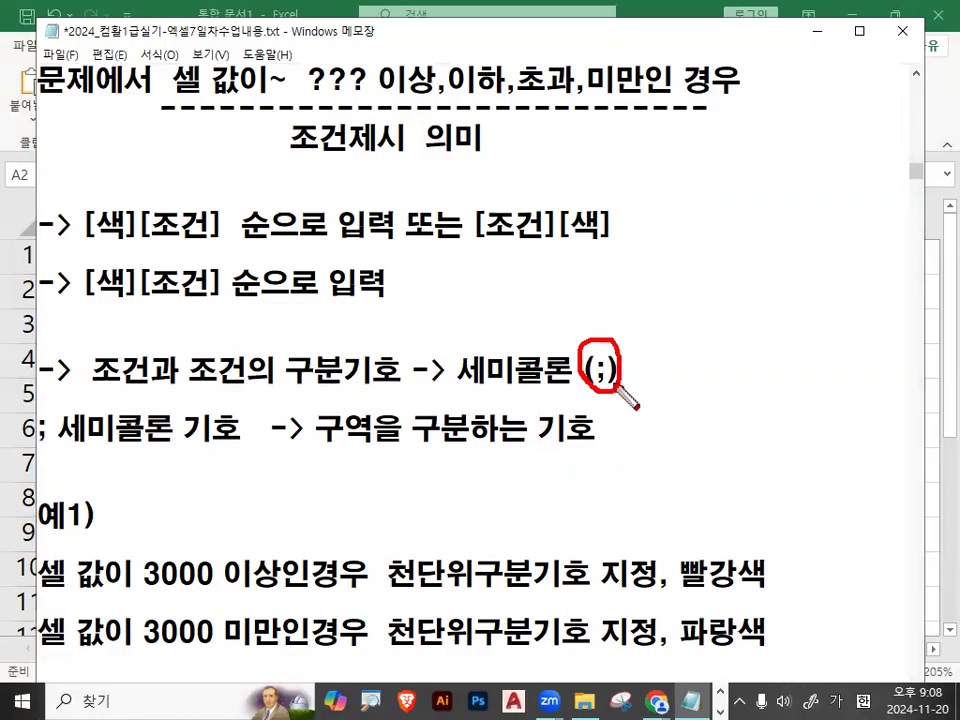
key(Escape)
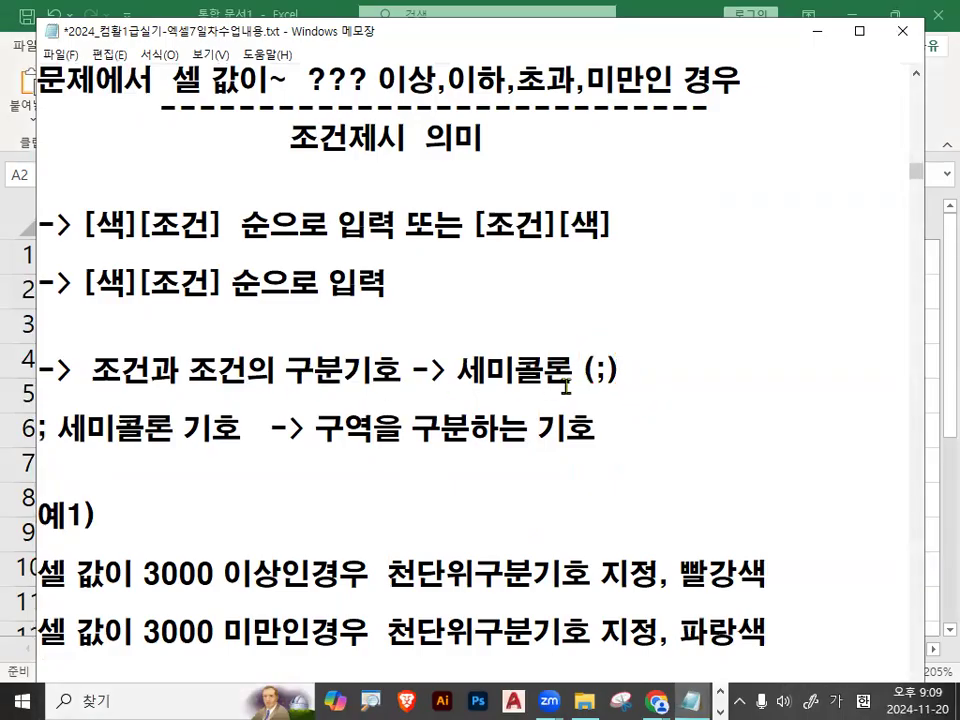
drag(581, 372, 619, 370)
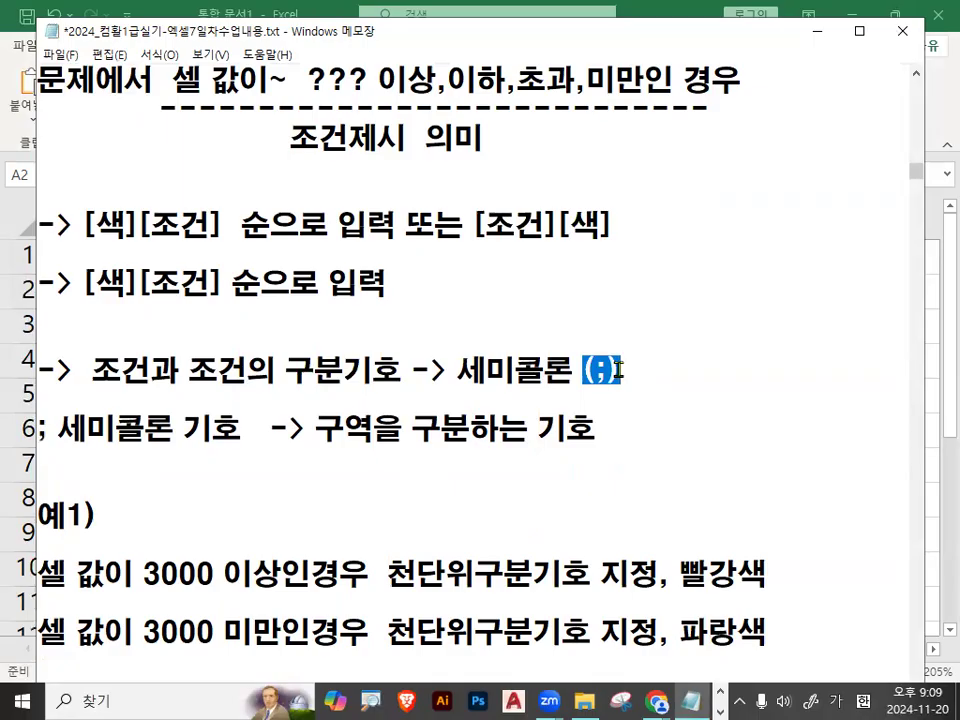
click(654, 360)
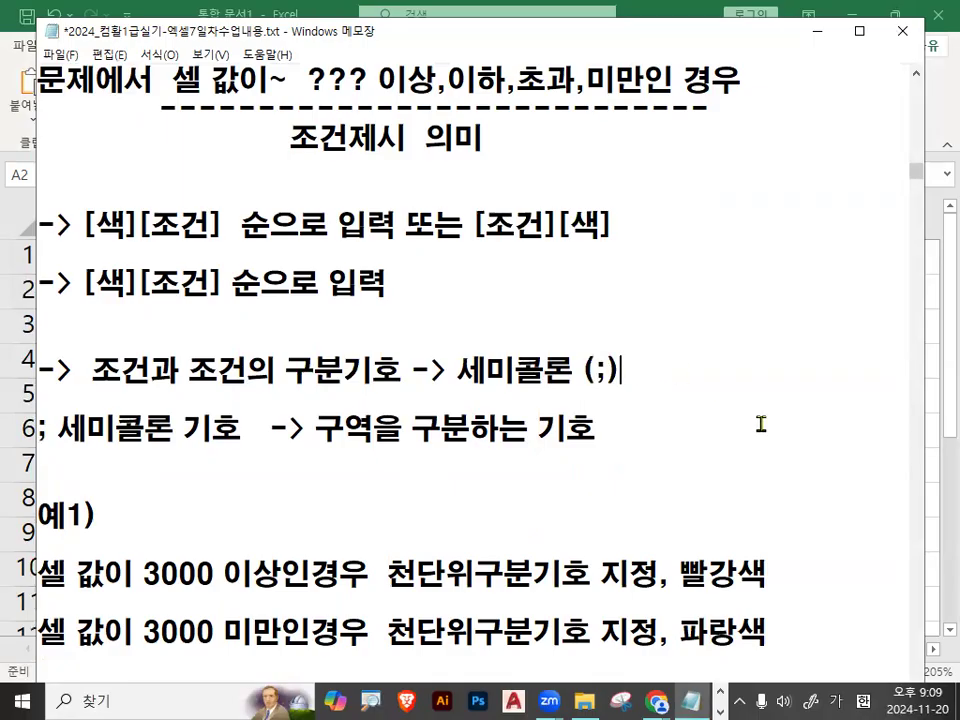
drag(452, 369, 620, 366)
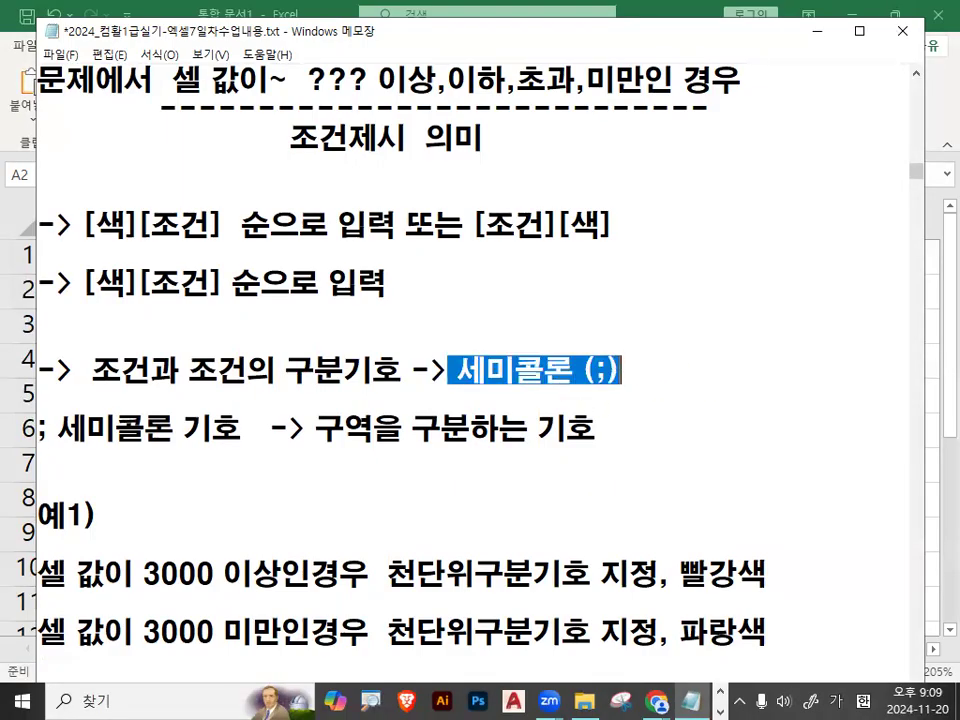
Read 예1) in the notes, underlining the condition 셀 값이 3000 이상인경우 with the pen and numbering it 1.
scroll(270, 480, down, 1)
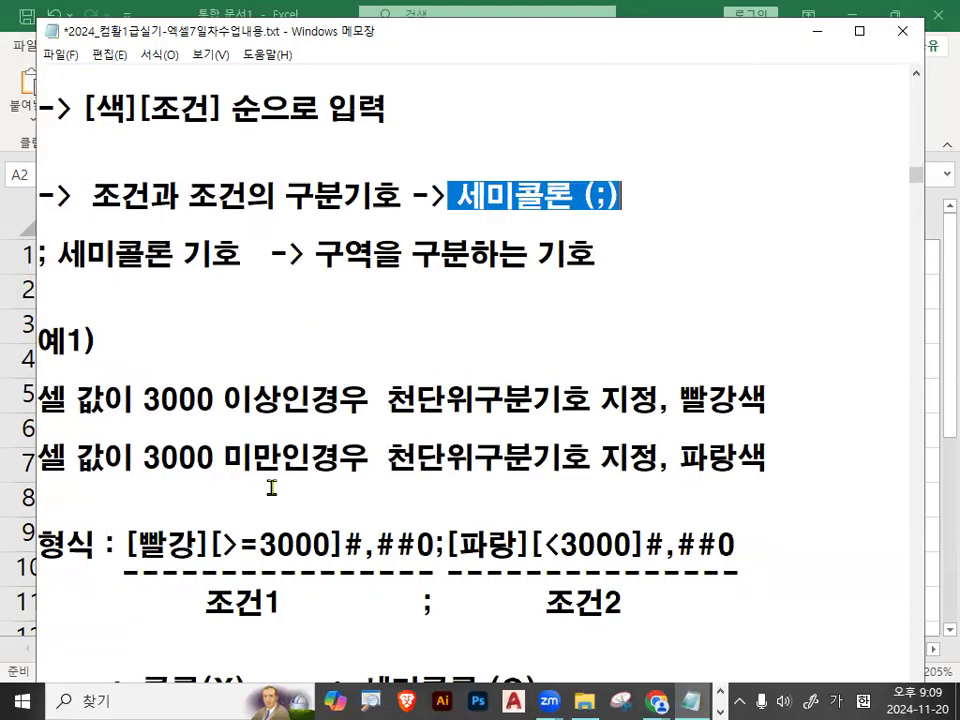
scroll(272, 452, down, 1)
drag(40, 313, 341, 310)
click(341, 309)
drag(50, 326, 375, 326)
mouse_move(291, 263)
mouse_down()
mouse_move(291, 292)
mouse_move(310, 262)
mouse_up()
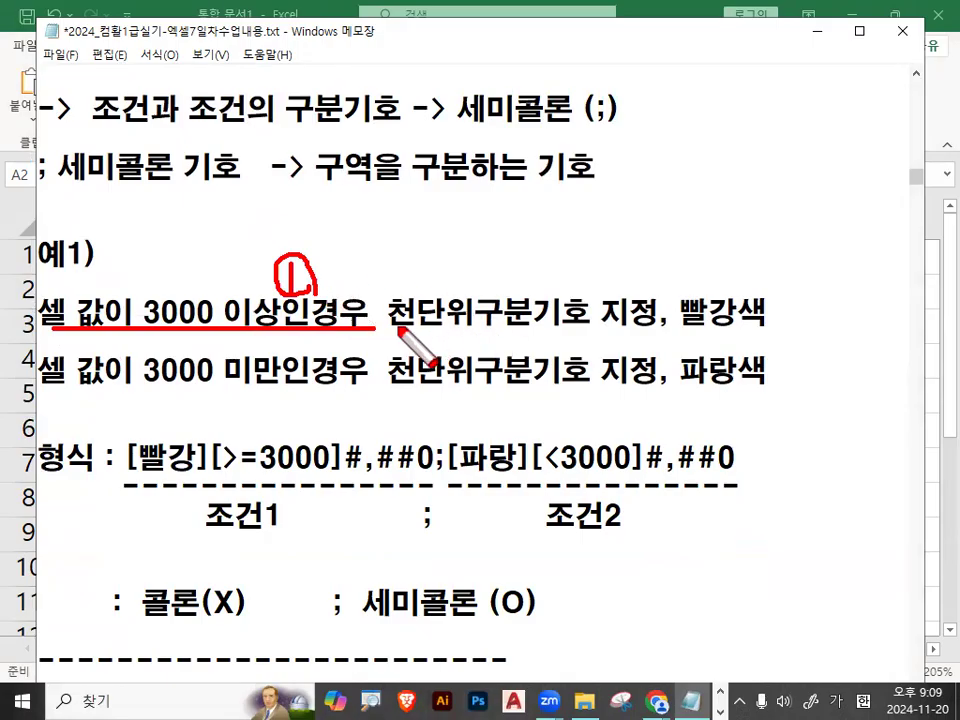
Mark 천단위구분기호 and 빨강색 in the first condition line of 예1), link them with an arc, and clear the pen marks.
drag(390, 327, 588, 326)
drag(663, 327, 776, 328)
mouse_move(540, 298)
mouse_down()
mouse_move(684, 271)
mouse_move(745, 338)
mouse_up()
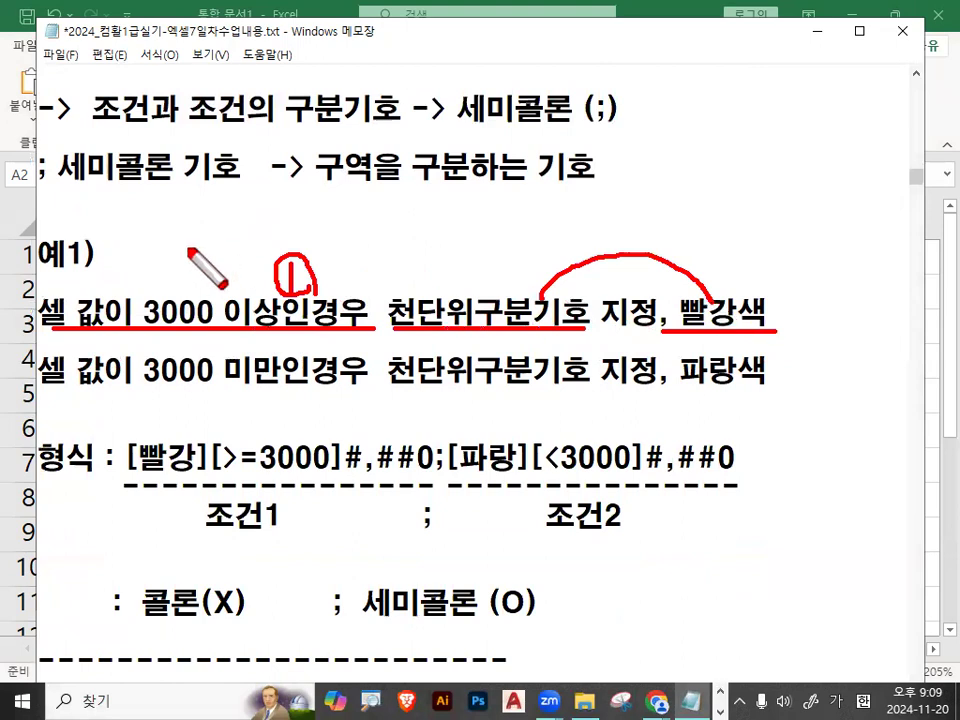
drag(462, 314, 500, 350)
drag(703, 341, 690, 306)
mouse_move(486, 322)
mouse_down()
mouse_move(430, 319)
mouse_move(484, 318)
mouse_up()
drag(738, 330, 735, 319)
key(Escape)
Read the second condition line of 예1), focusing on 3000 미만인경우, 천단위구분기호 and 파랑색.
drag(38, 310, 768, 308)
drag(40, 370, 310, 370)
drag(399, 366, 561, 366)
drag(668, 370, 806, 377)
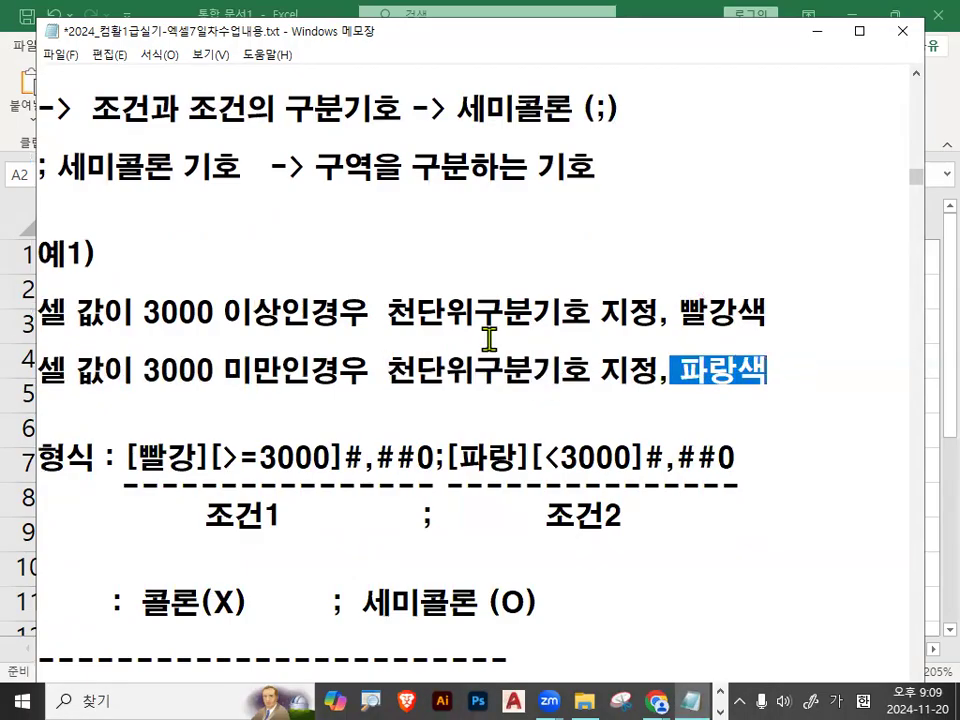
click(224, 310)
Compare the first condition and its 빨강색 requirement with the [빨강] part of the 형식 line.
scroll(146, 273, down, 1)
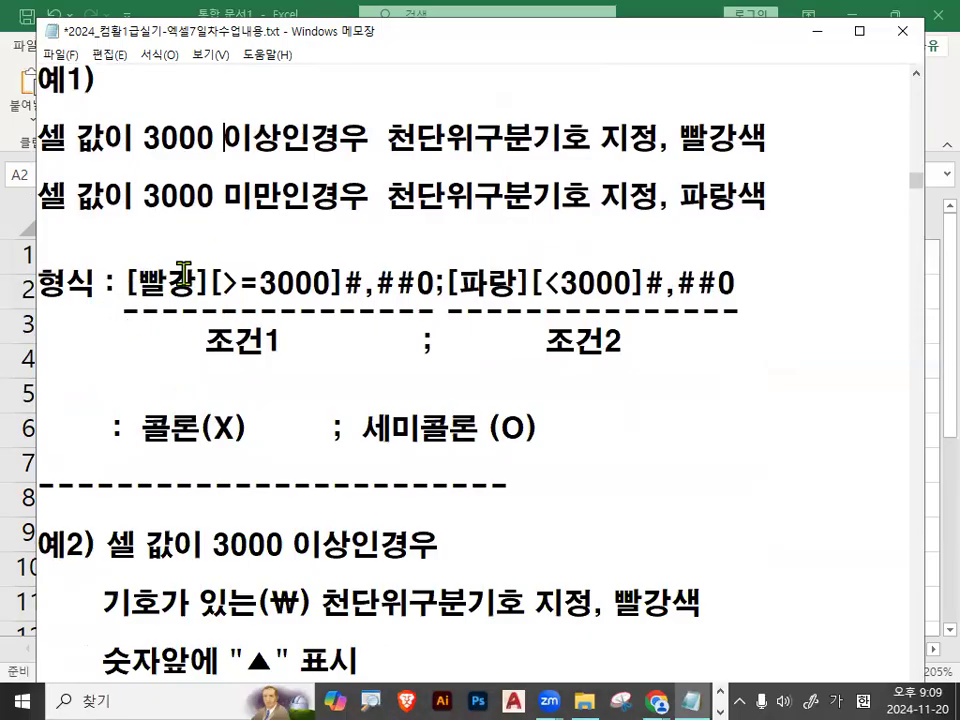
drag(66, 138, 378, 146)
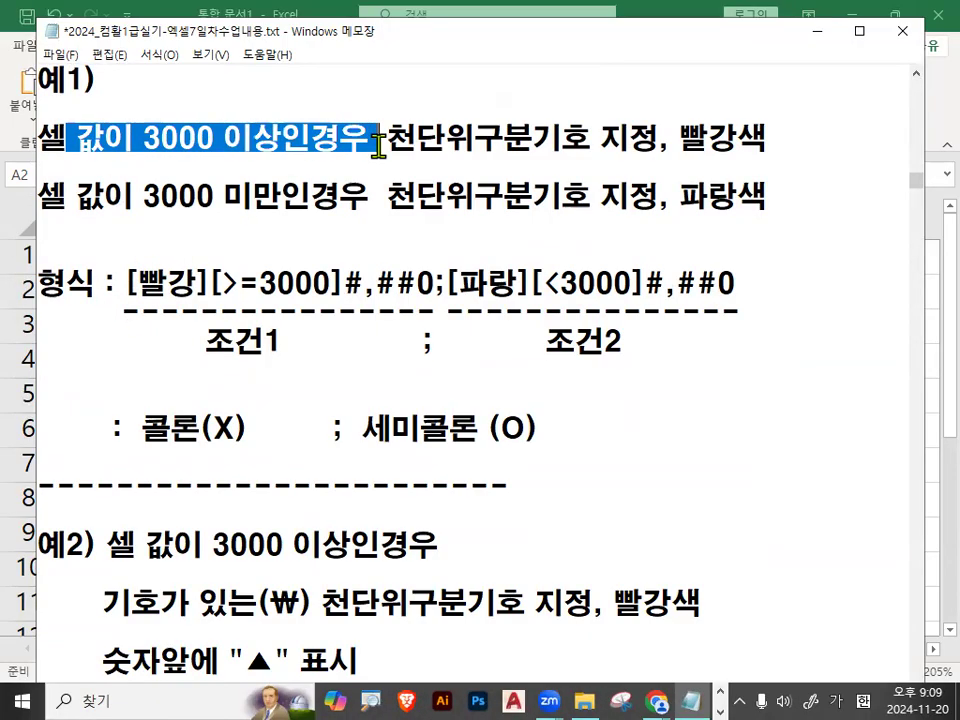
drag(679, 140, 766, 140)
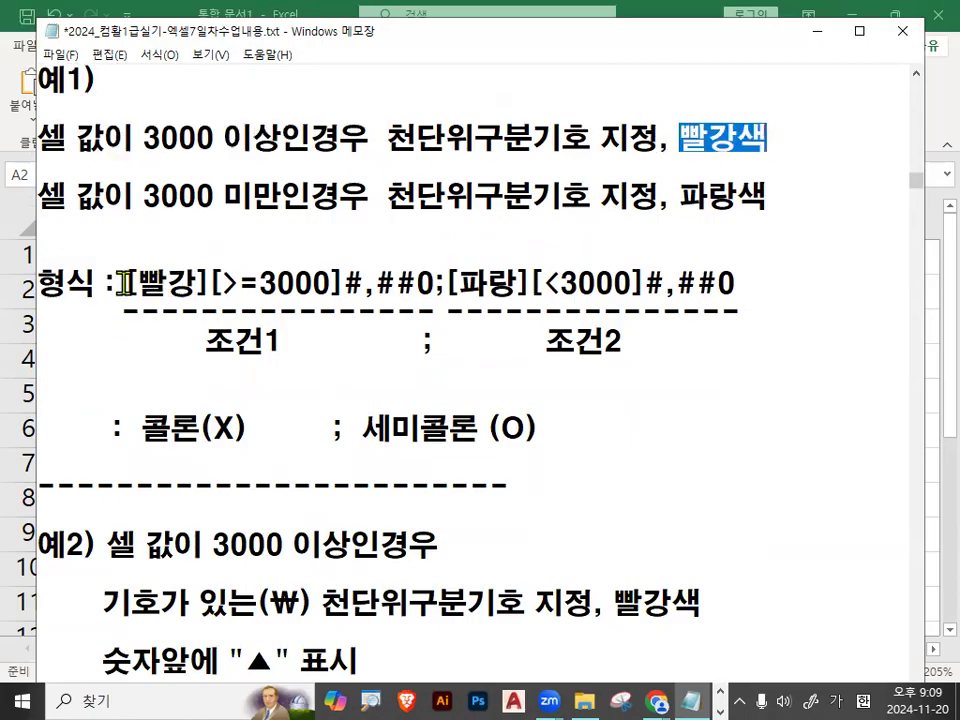
drag(124, 283, 196, 283)
click(79, 381)
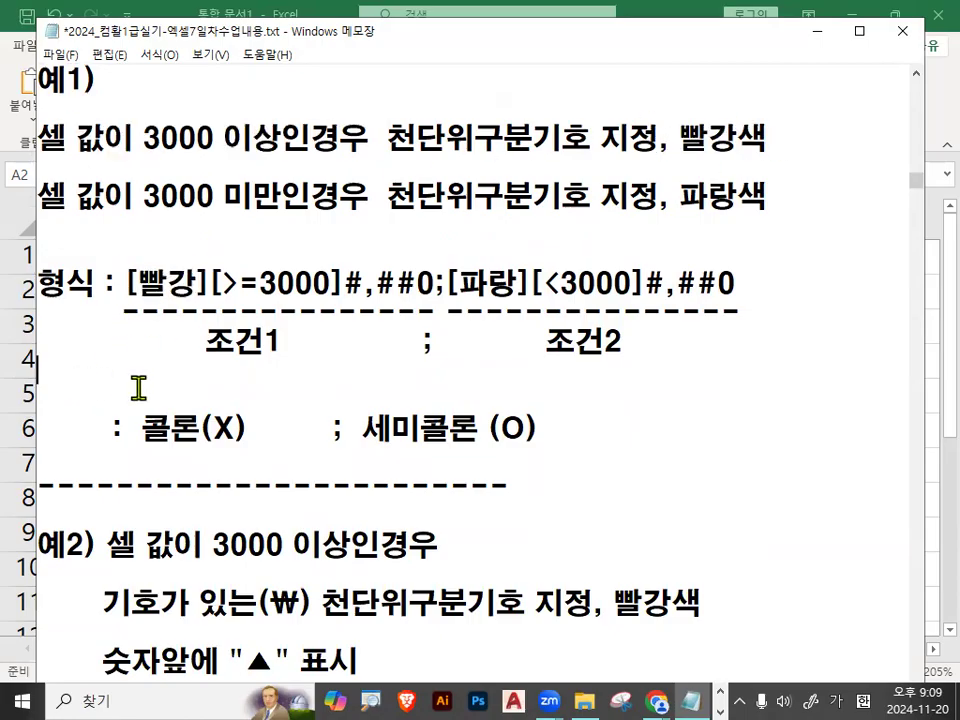
Examine 빨강, >=3000 and #,##0 in the first section of the format code, underlining #,##0 and clearing the mark.
drag(137, 284, 192, 284)
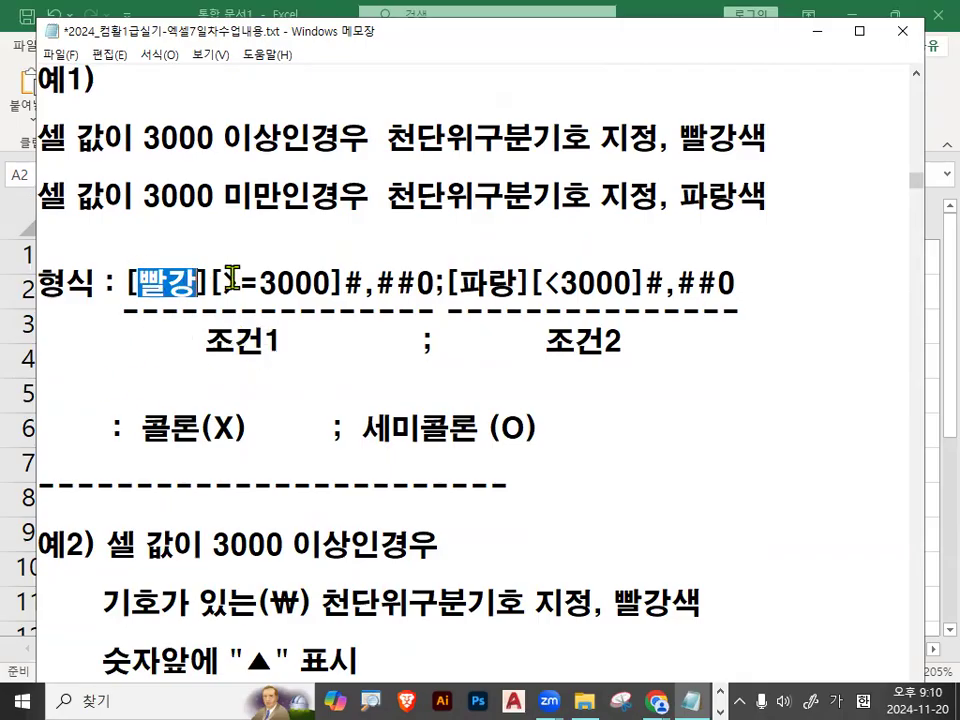
drag(221, 285, 333, 283)
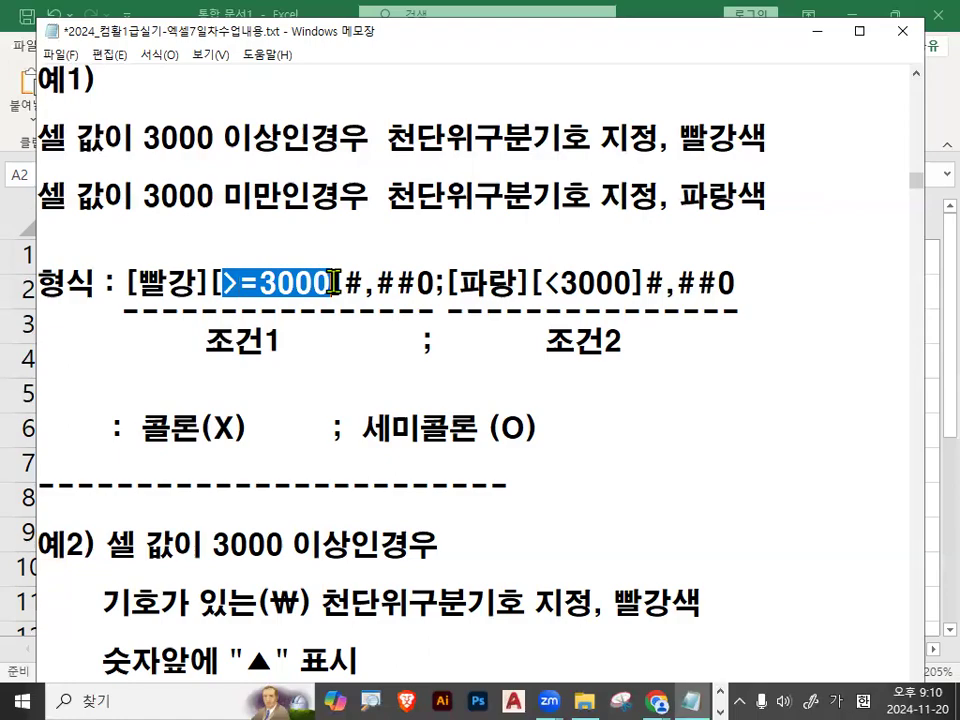
click(336, 315)
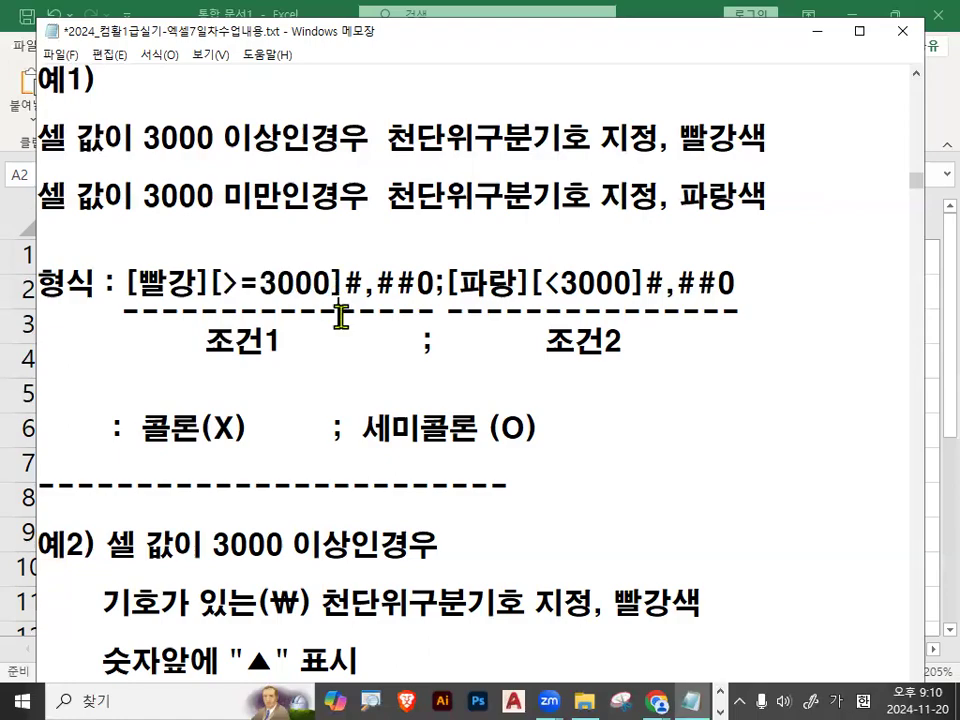
drag(348, 299, 431, 299)
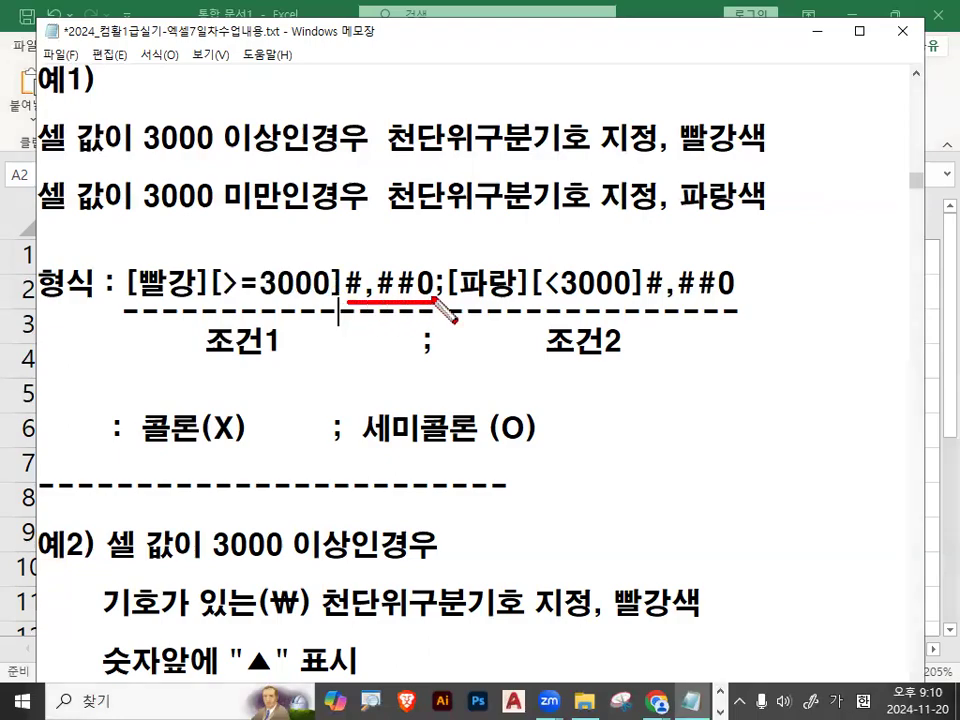
mouse_move(346, 299)
mouse_down()
mouse_move(348, 275)
mouse_move(440, 285)
mouse_move(437, 300)
mouse_up()
key(e)
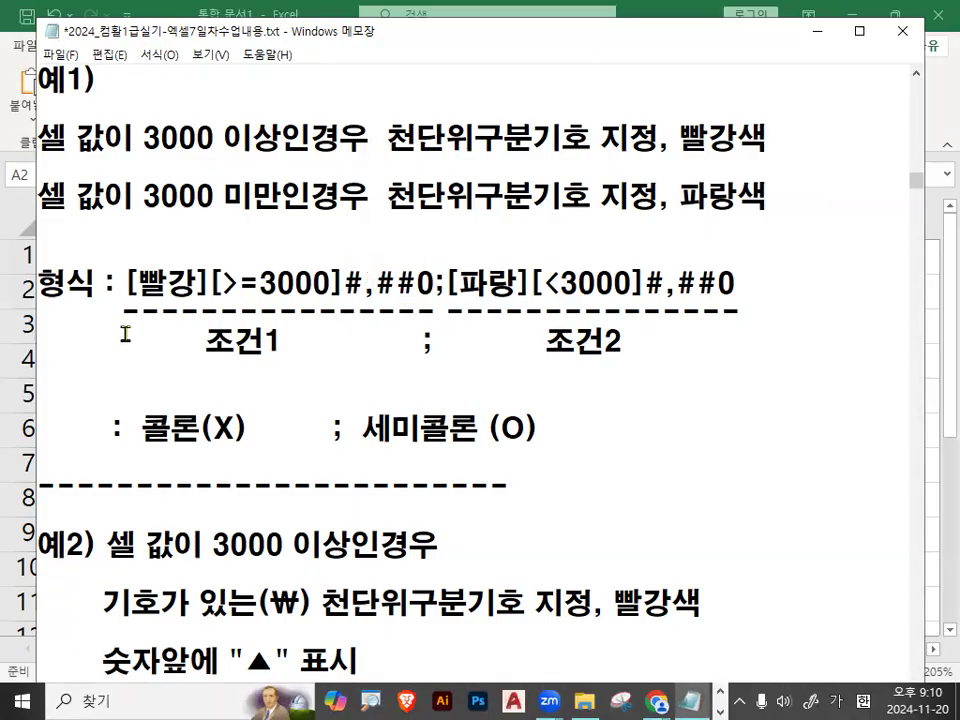
Underline [빨강][>=3000]#,##0, circle the semicolon after it, underline 3000 미만 in the second condition, and clear the marks.
drag(133, 301, 431, 298)
mouse_move(456, 256)
mouse_down()
mouse_move(438, 272)
mouse_move(452, 262)
mouse_up()
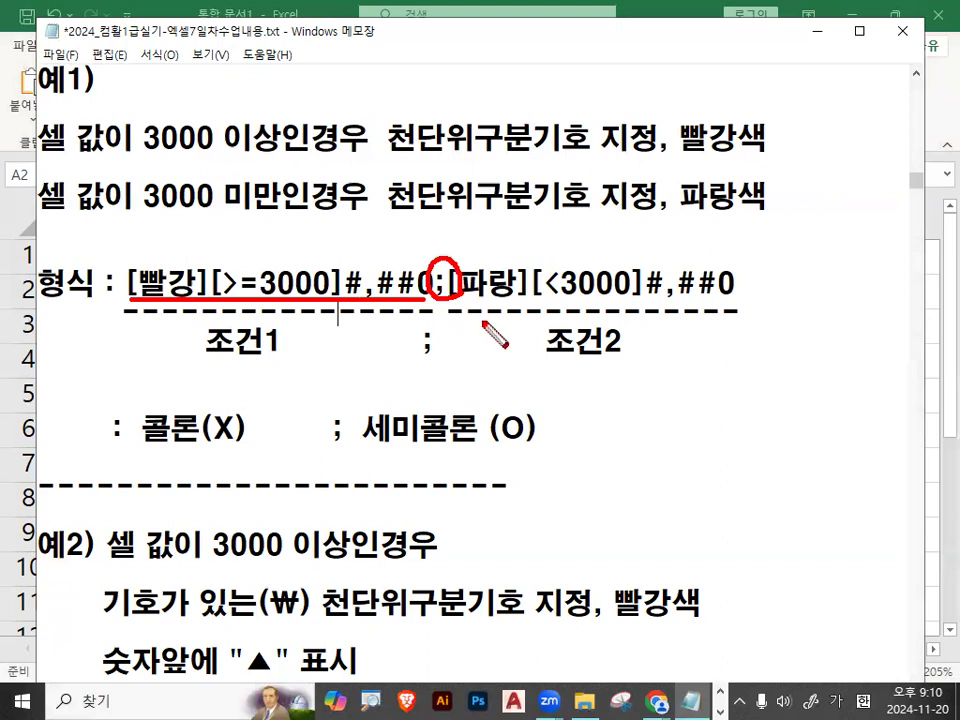
drag(130, 215, 267, 209)
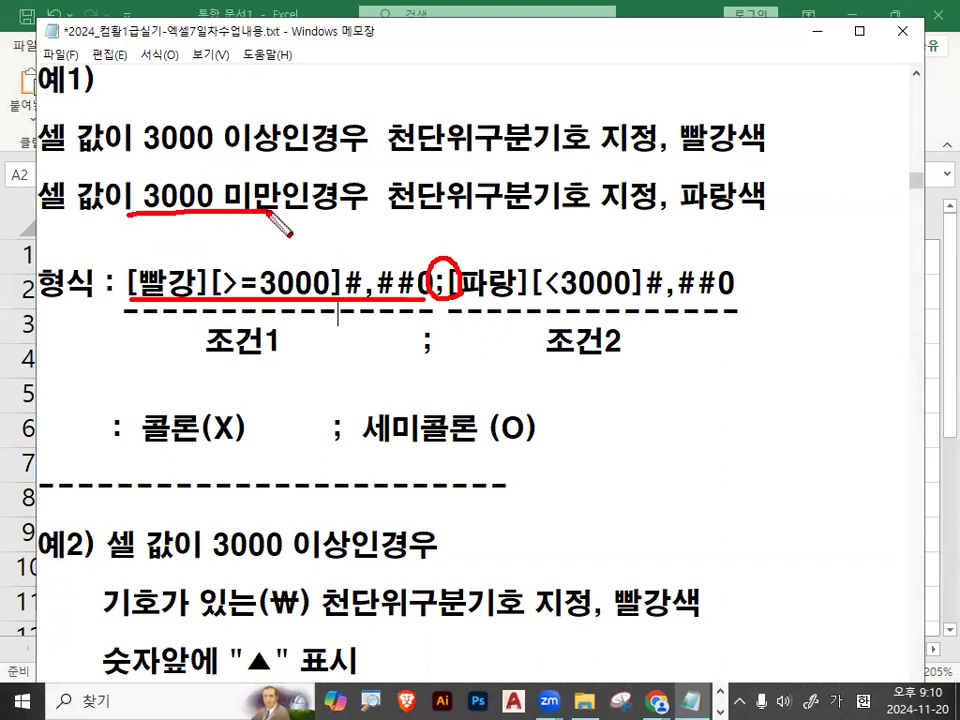
key(Escape)
Match 파랑색 with the second section [파랑][<3000]#,##0, and review the whole format code.
double_click(689, 192)
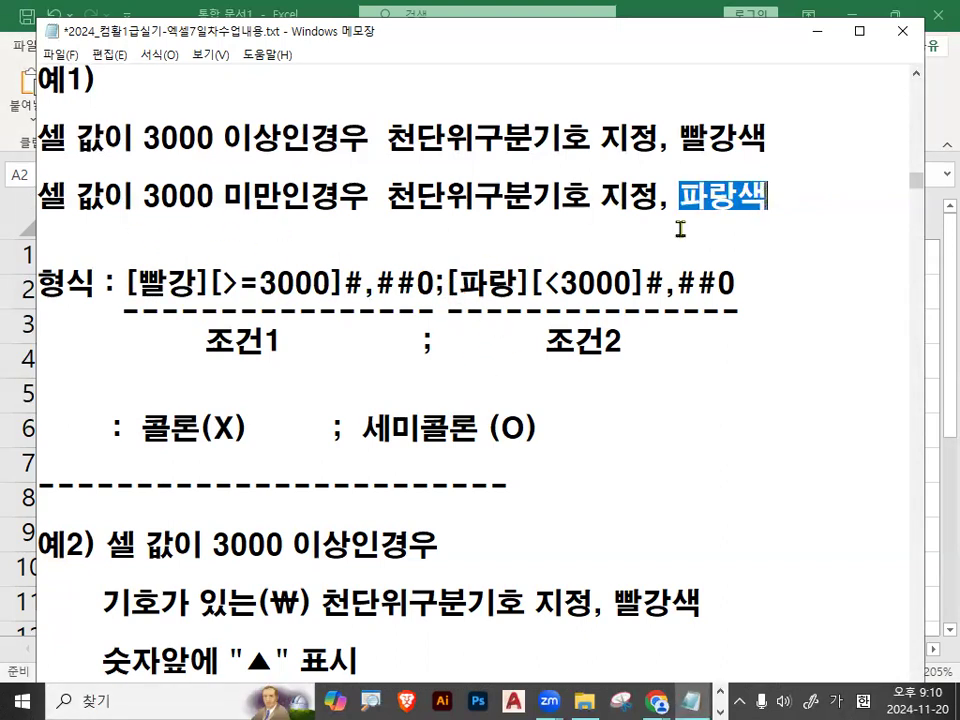
drag(447, 283, 531, 283)
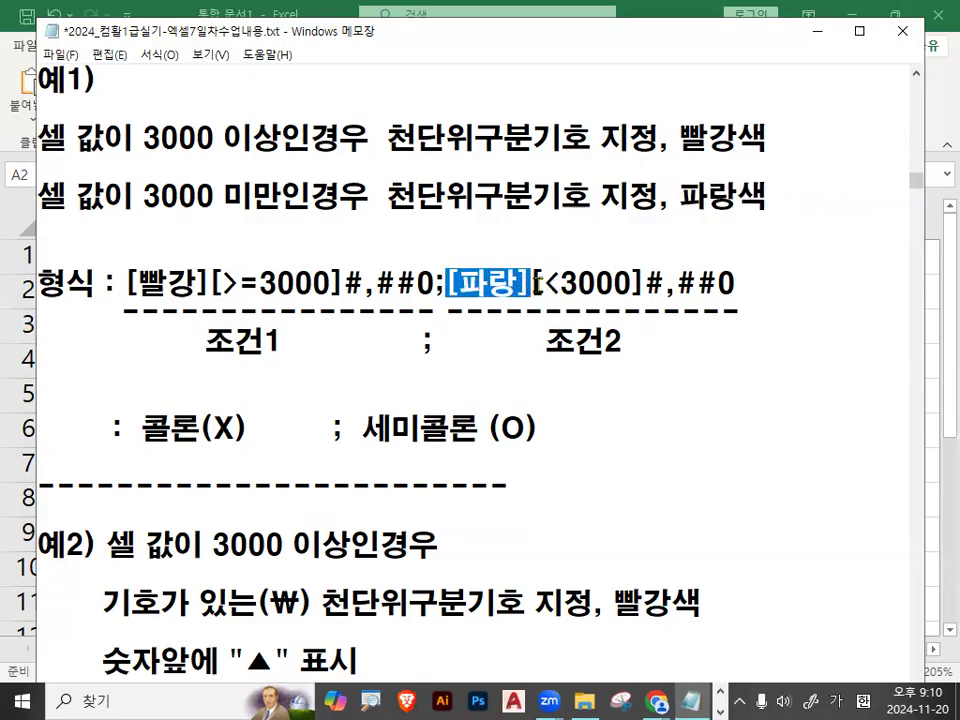
click(532, 283)
drag(534, 284, 737, 285)
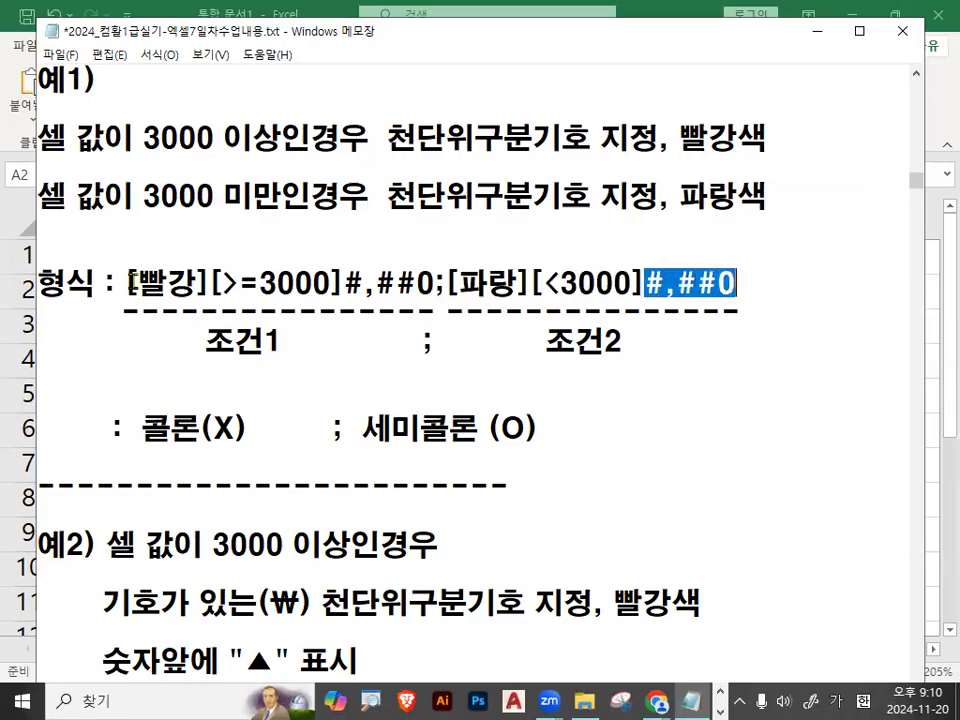
drag(133, 284, 749, 287)
click(757, 287)
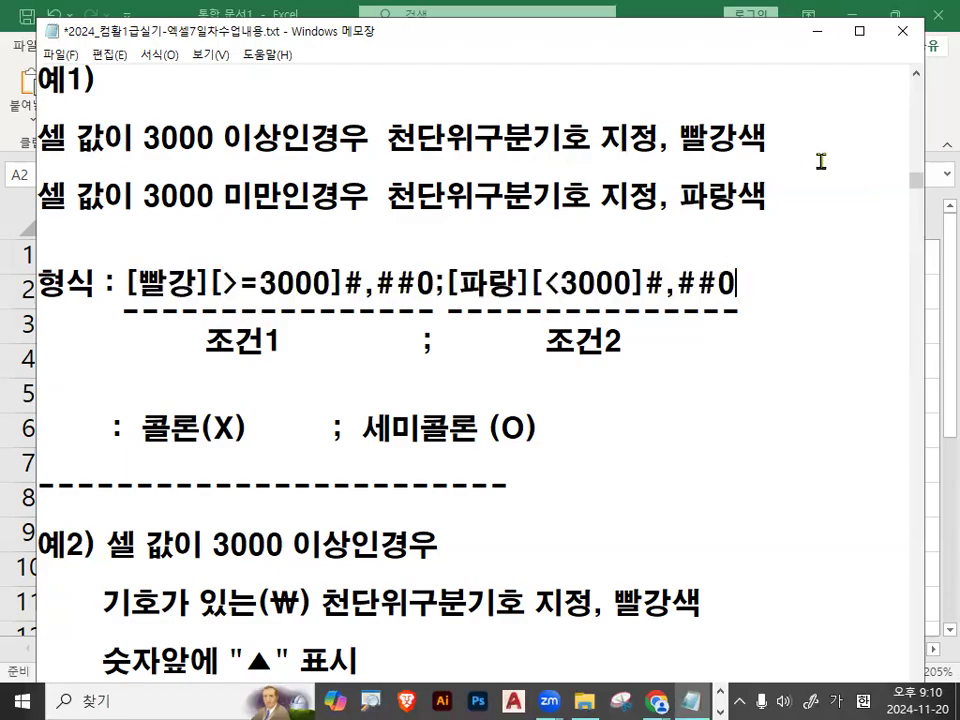
Switch to Excel and select the 예2 values in B2:B6.
click(810, 32)
click(261, 295)
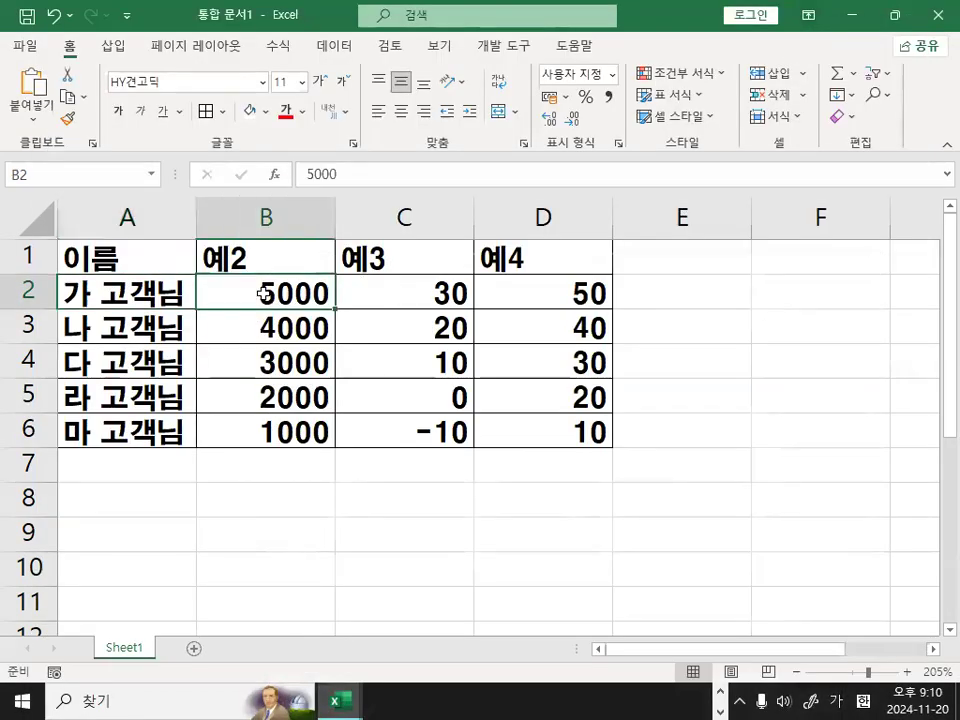
drag(285, 293, 272, 420)
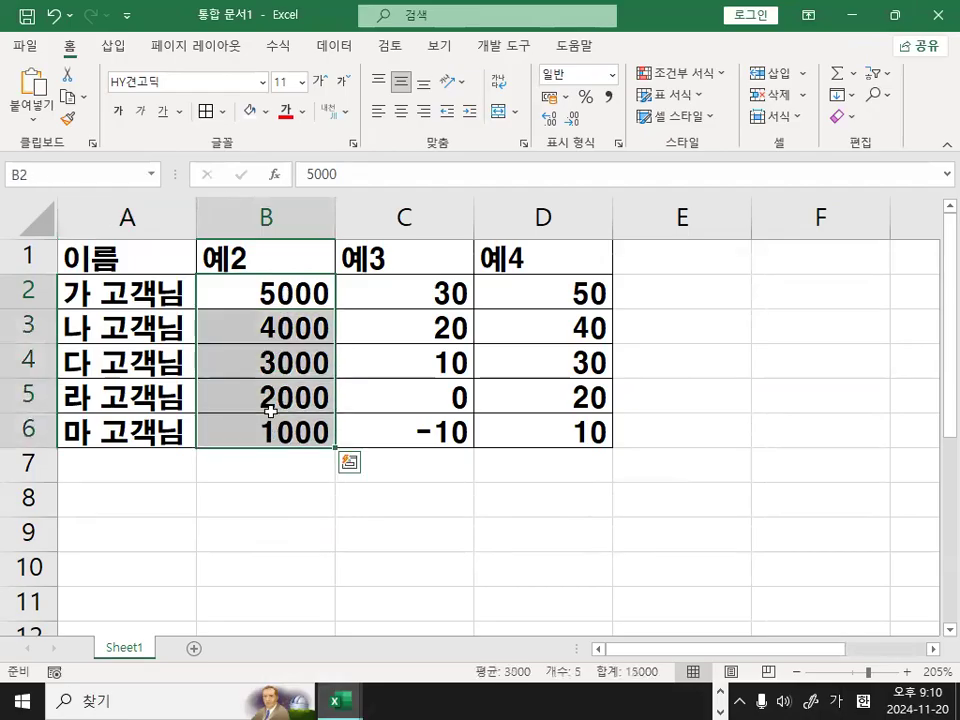
drag(257, 300, 252, 426)
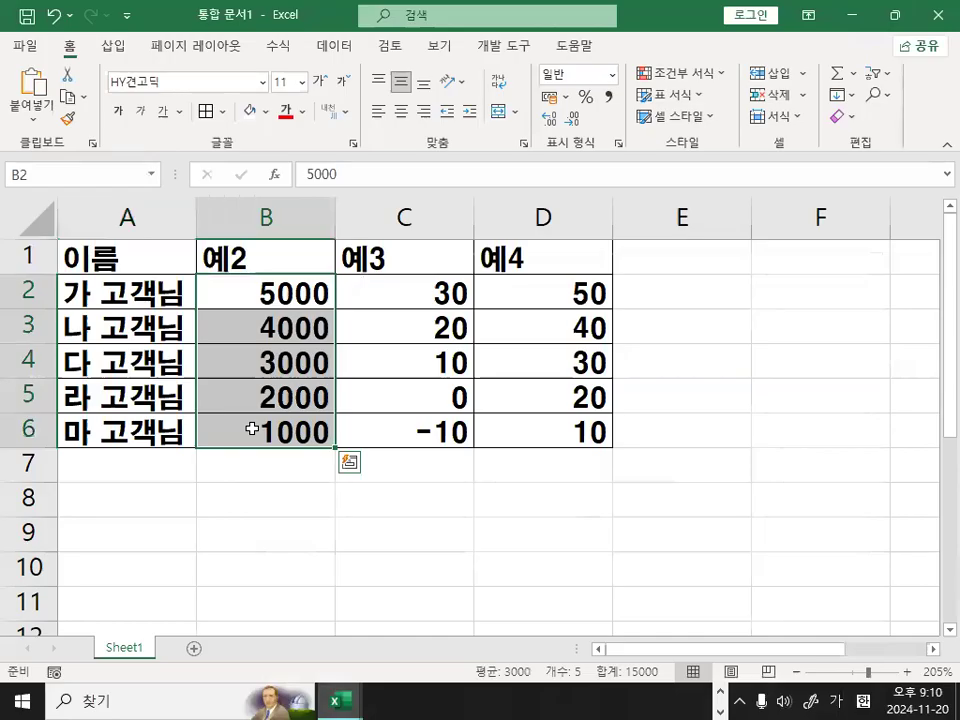
Open the cell format settings for the selected values, choose the 사용자 지정 category and clear the existing format code.
key(ctrl+1)
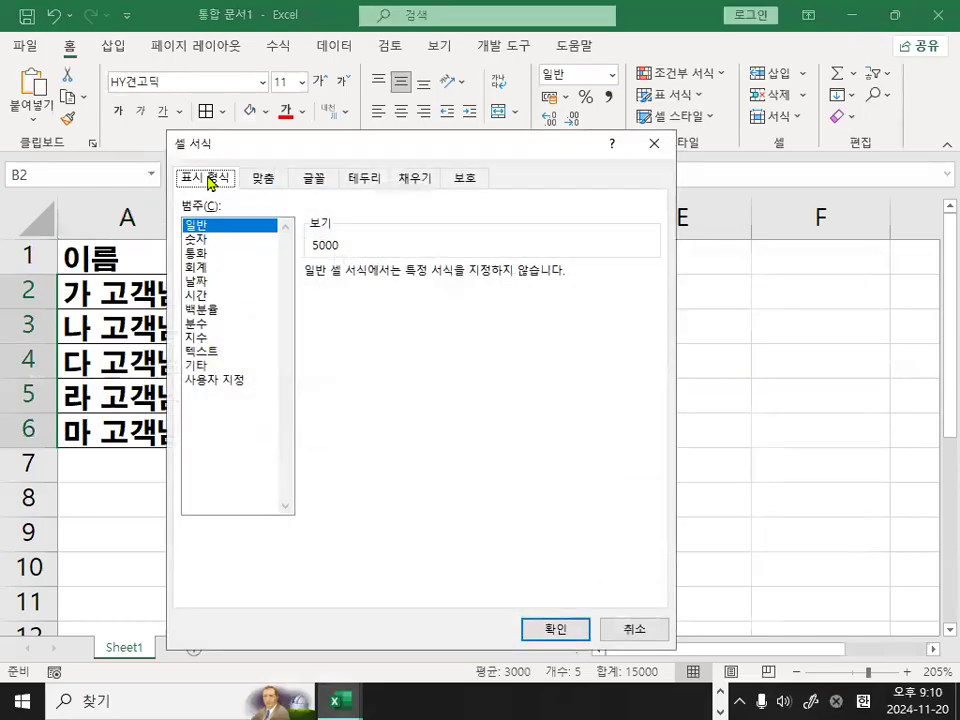
click(220, 382)
mouse_move(283, 372)
mouse_down()
mouse_move(145, 392)
mouse_move(285, 352)
mouse_up()
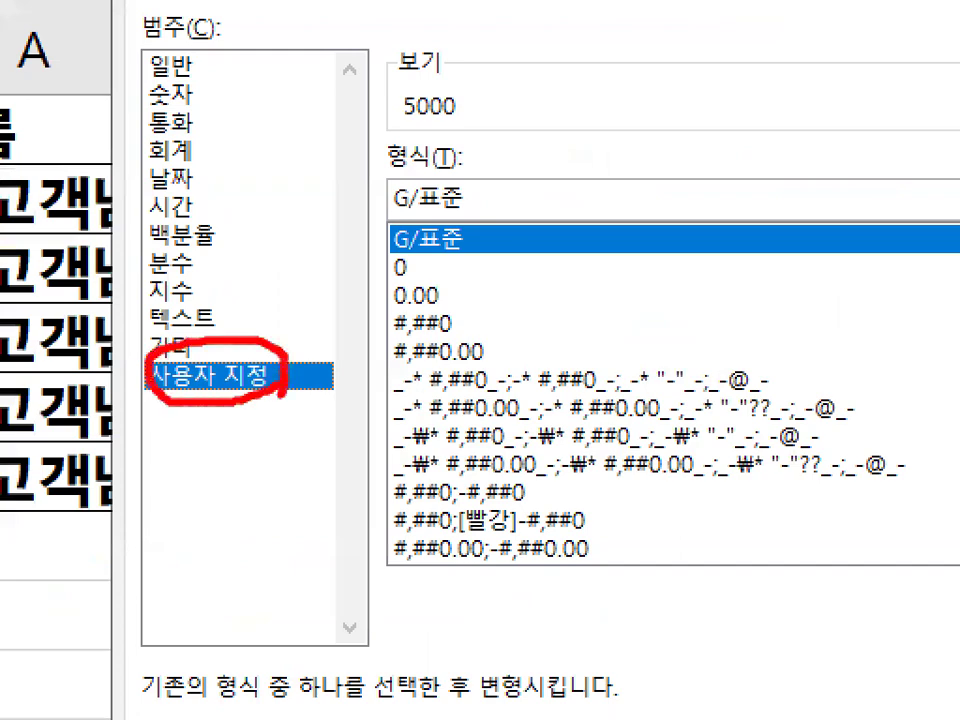
key(Escape)
drag(493, 206, 270, 199)
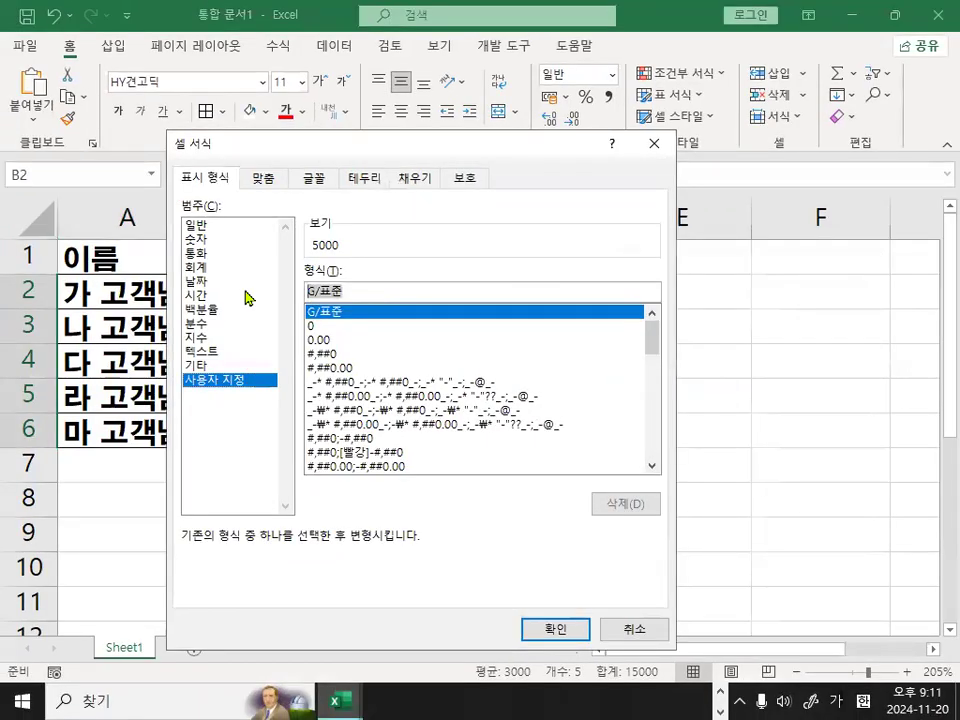
key(BackSpace)
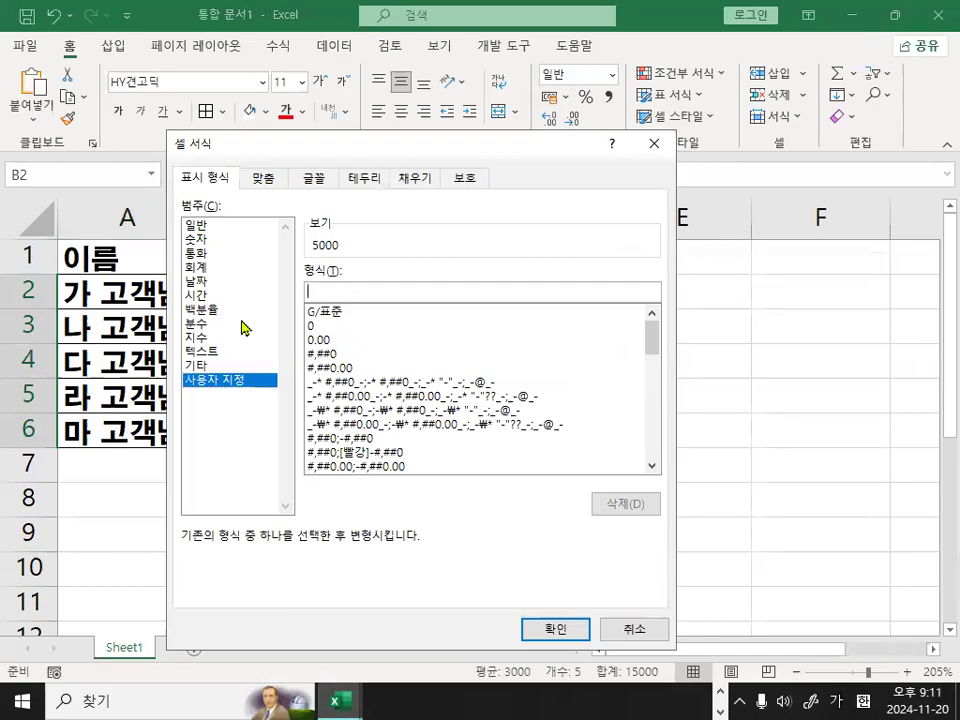
Switch back to the Notepad notes and underline [빨강], [>=3000], #,##0 and the 조건1 label with the pen.
click(720, 692)
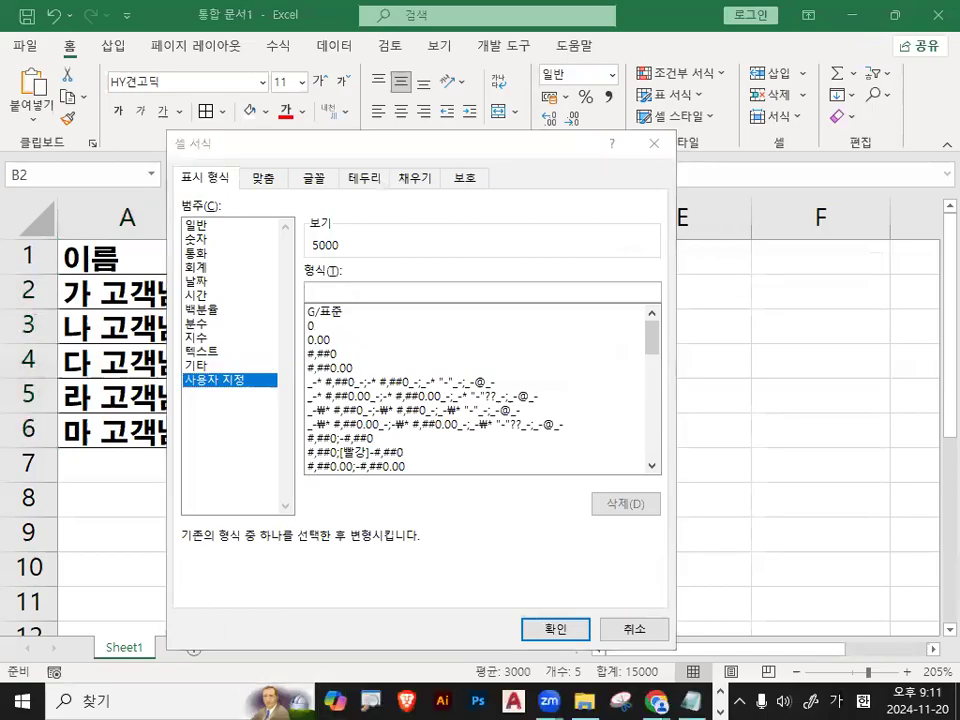
click(691, 701)
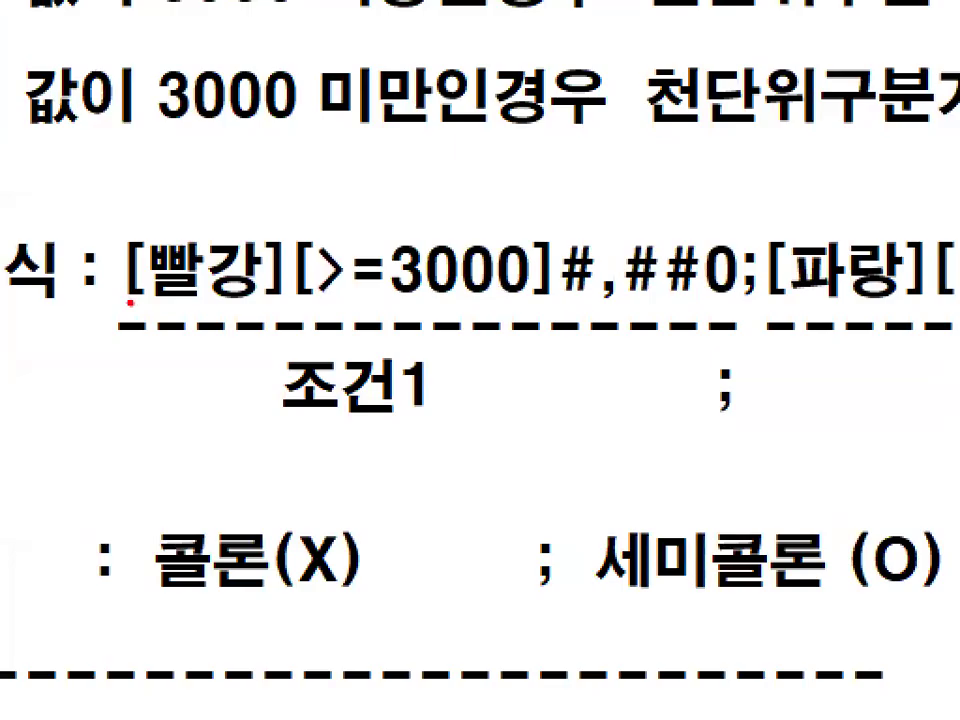
drag(130, 302, 531, 302)
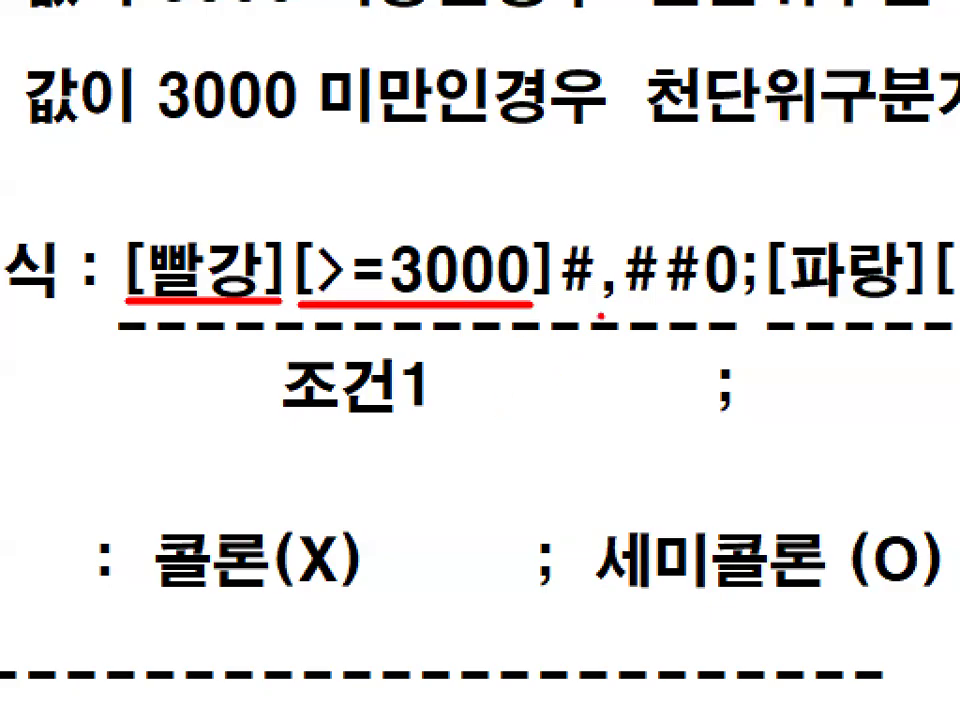
drag(614, 302, 740, 302)
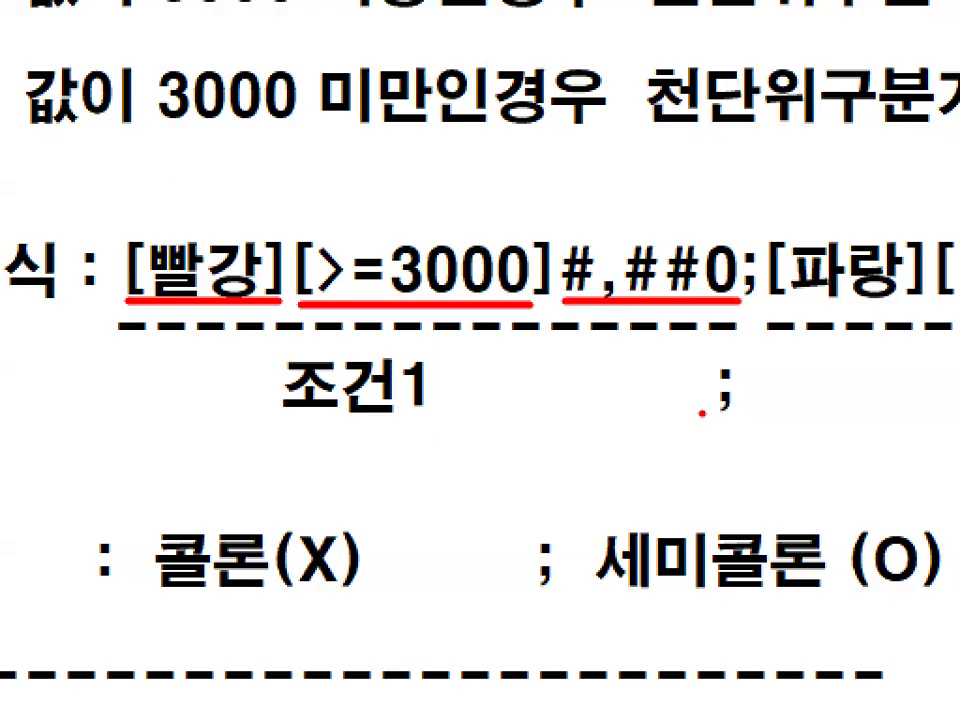
drag(268, 420, 395, 414)
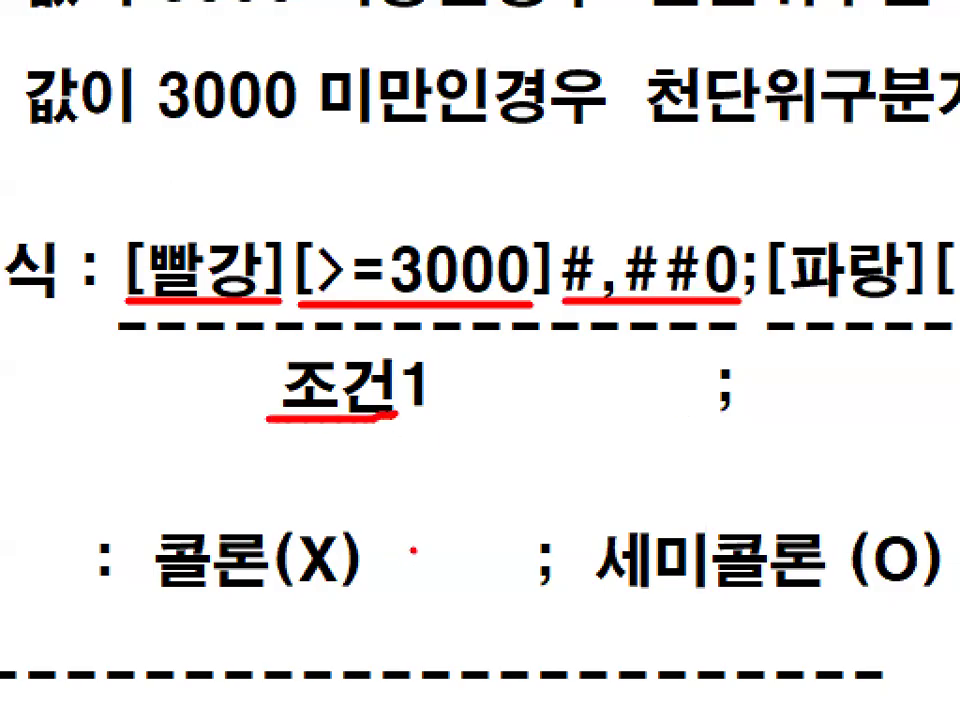
Study the separator note, circling the semicolon in the code, crossing out the colon, underlining the correct semicolon, and clearing the marks.
mouse_move(750, 252)
mouse_down()
mouse_move(740, 284)
mouse_move(779, 312)
mouse_up()
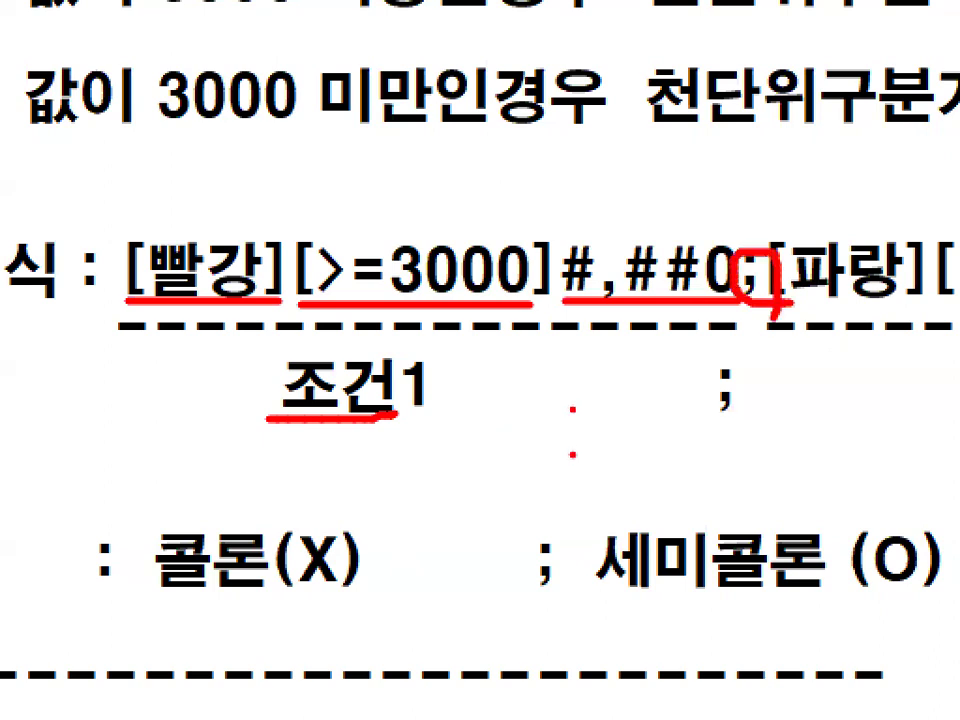
drag(596, 380, 546, 483)
drag(556, 405, 586, 468)
mouse_move(95, 516)
mouse_down()
mouse_move(58, 588)
mouse_move(147, 605)
mouse_move(225, 585)
mouse_move(238, 535)
mouse_up()
drag(193, 520, 258, 628)
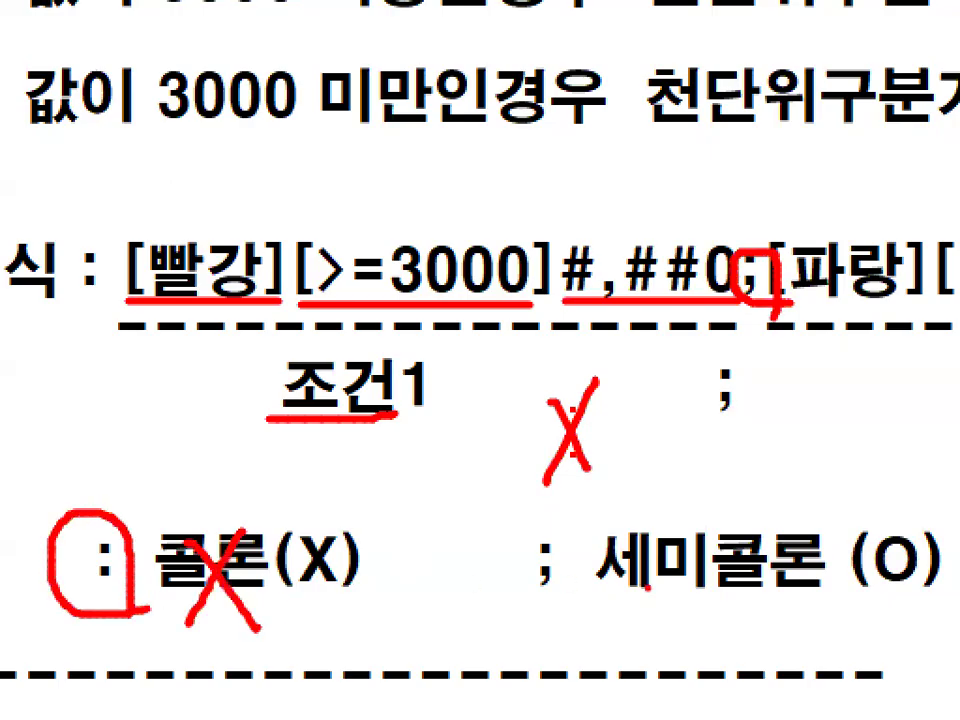
drag(506, 592, 584, 592)
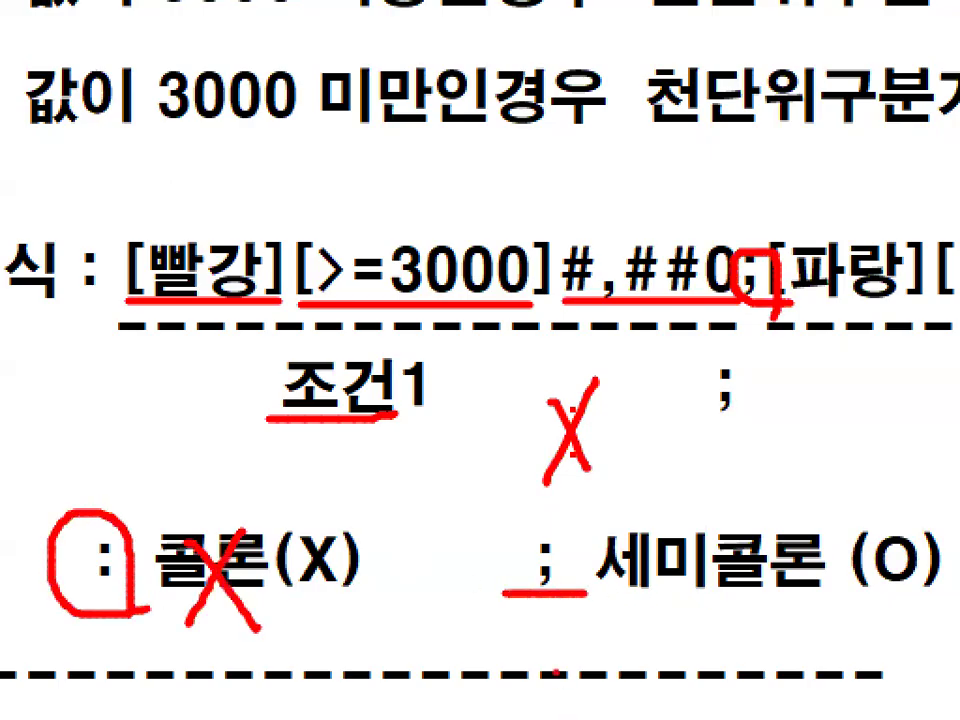
key(Escape)
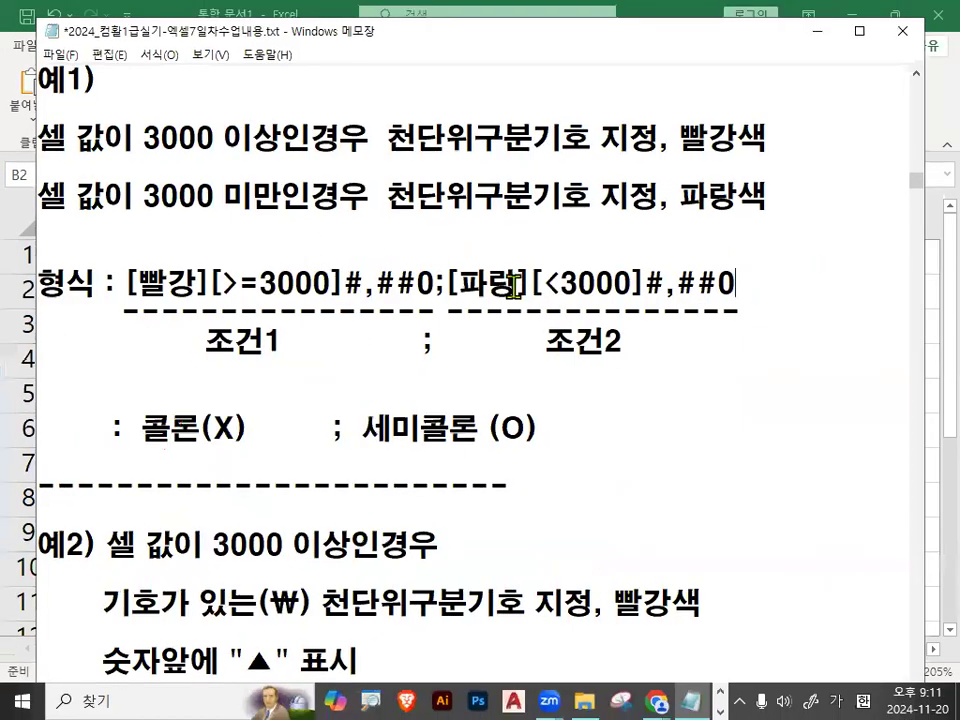
Study the second condition of the 예1) code, underlining [파랑] and [<3000] with the pen and highlighting #,##0 and the whole section.
key(ctrl+1)
click(515, 287)
drag(398, 315, 525, 313)
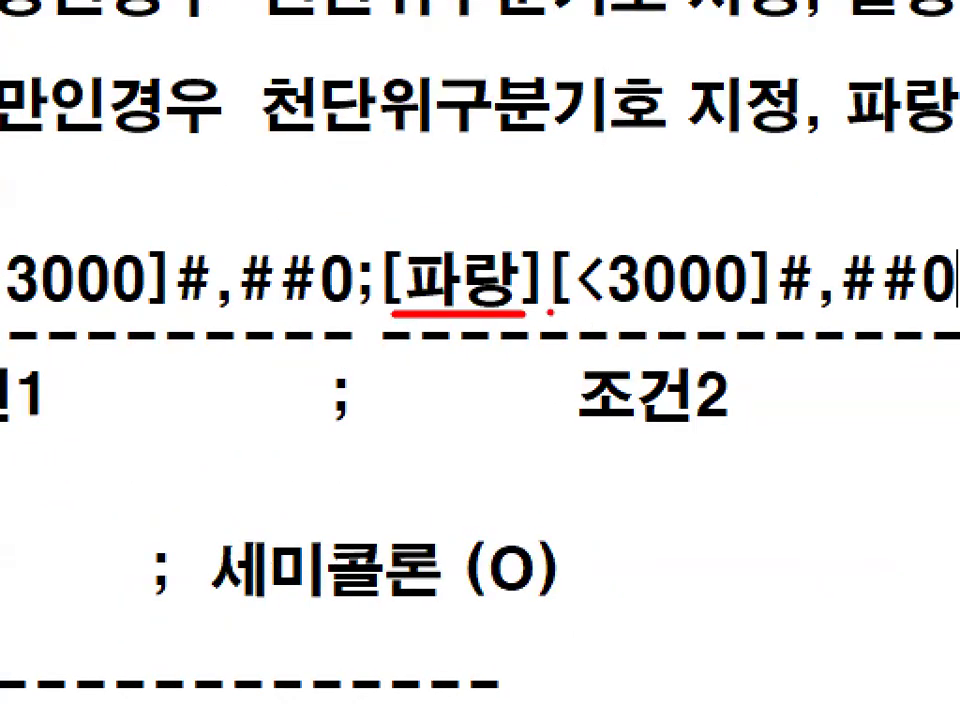
drag(549, 313, 742, 312)
key(Escape)
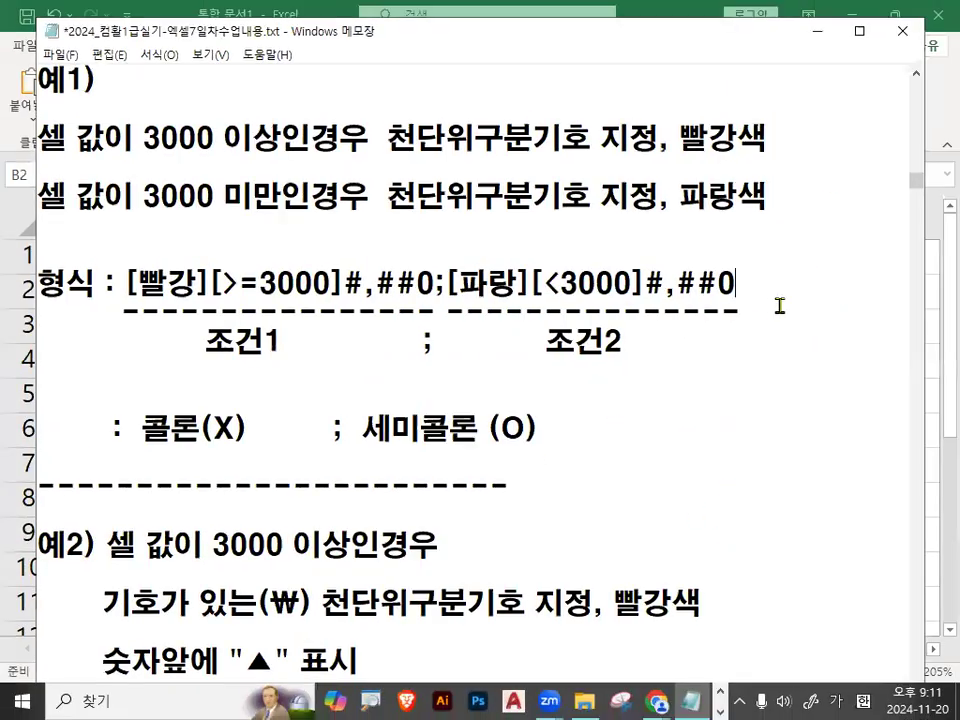
drag(653, 285, 737, 285)
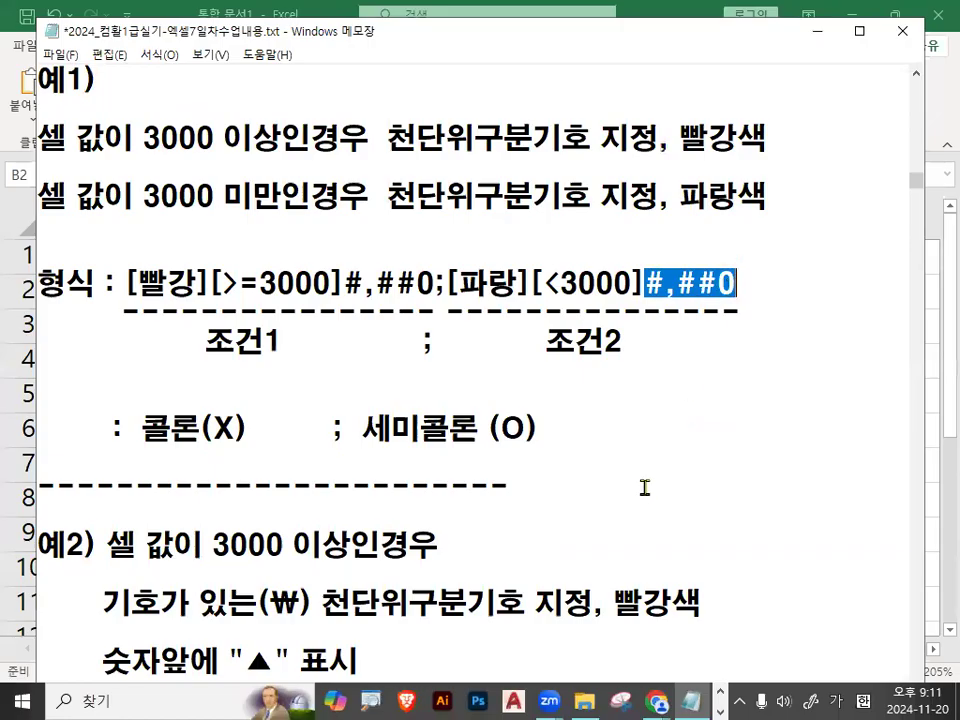
click(639, 392)
drag(451, 285, 741, 285)
click(741, 313)
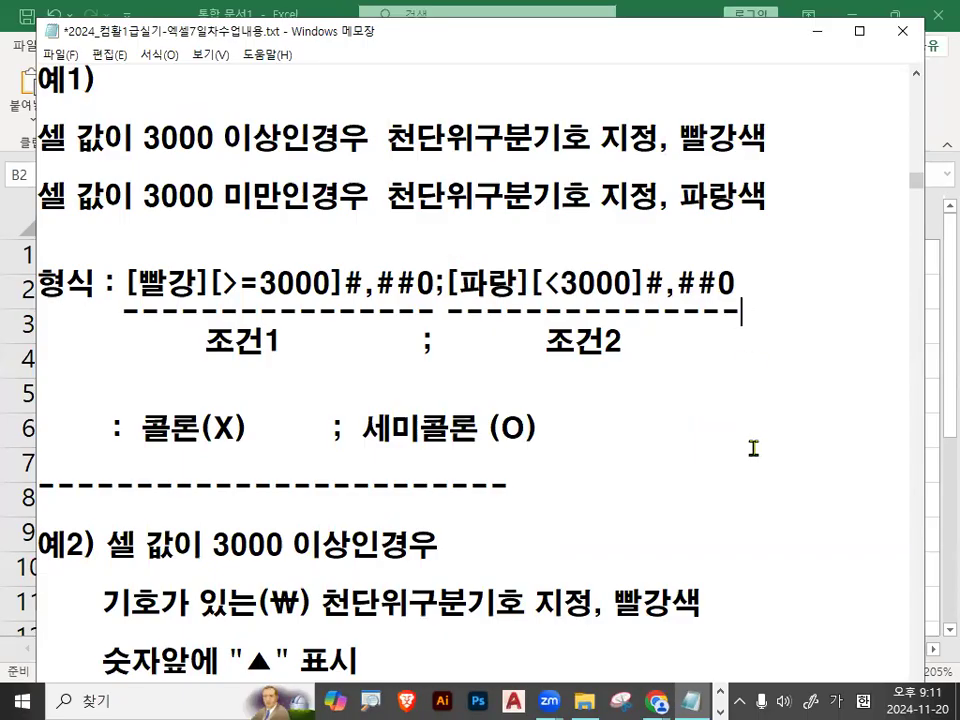
Copy the whole 예1) code [빨강][>=3000]#,##0;[파랑][<3000]#,##0 from the notes and apply it to B2:B6 as Excel's custom number format.
drag(126, 285, 190, 285)
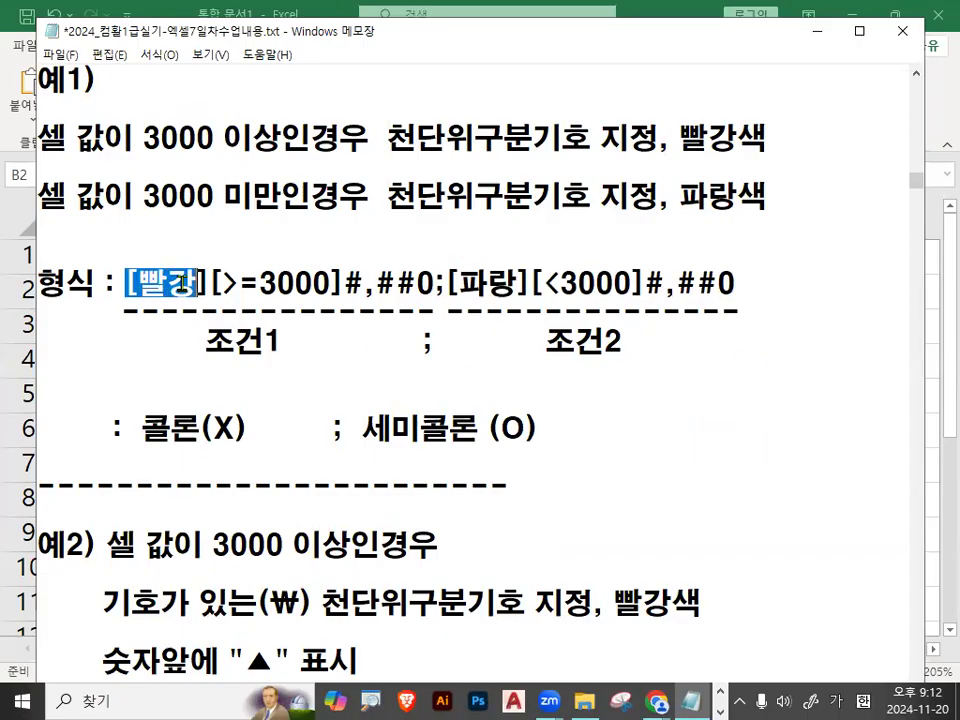
click(216, 292)
drag(126, 285, 727, 293)
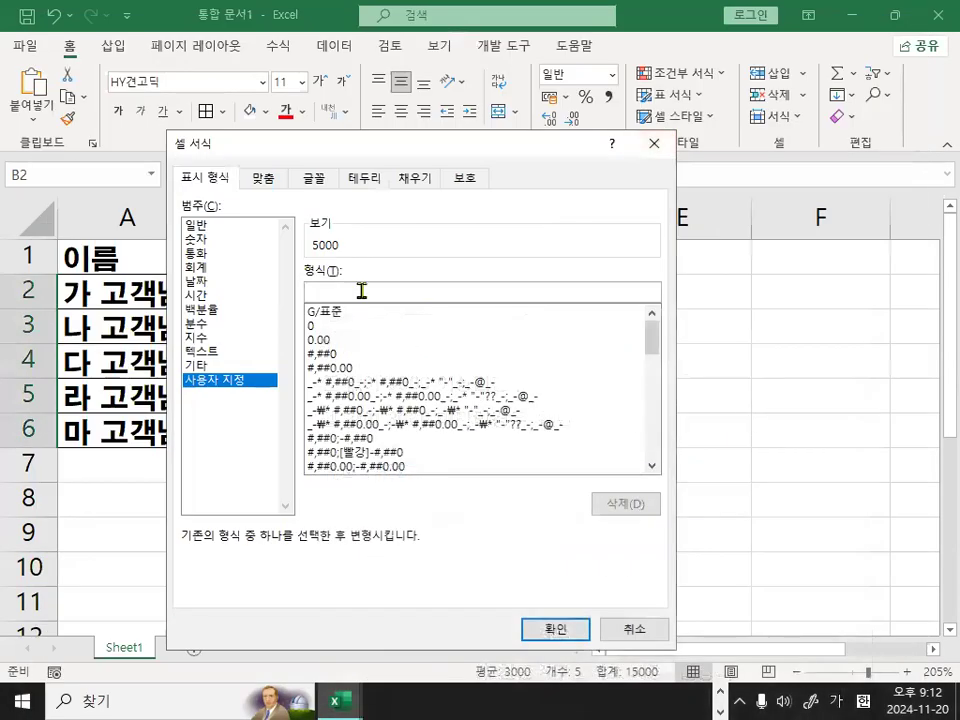
text([빨강][>=3000]#,##0;[파랑][<3000]#,##0)
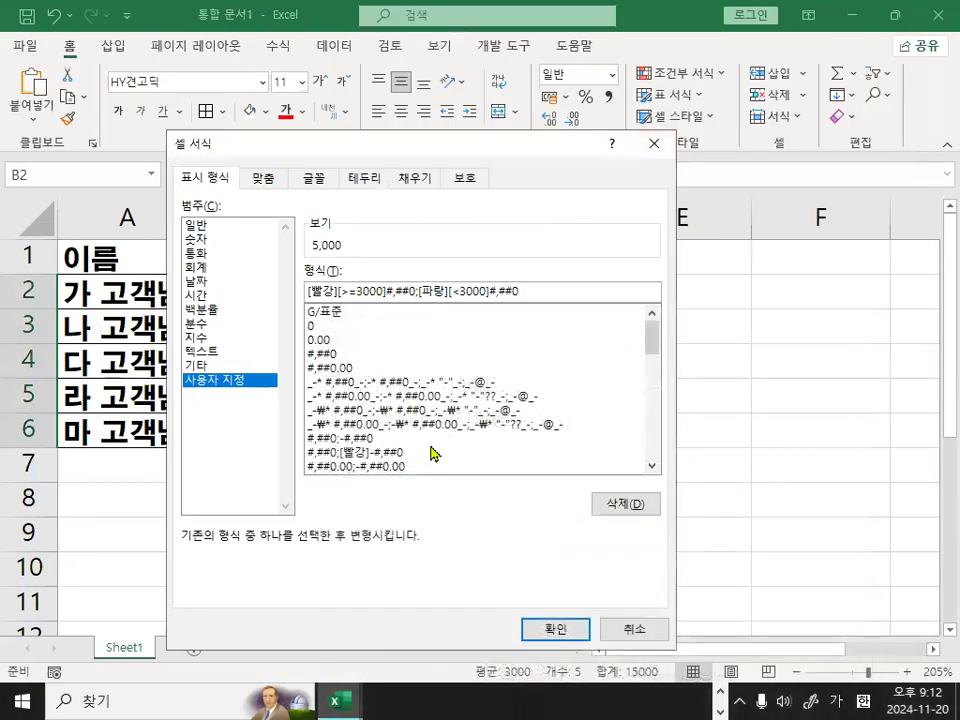
click(570, 630)
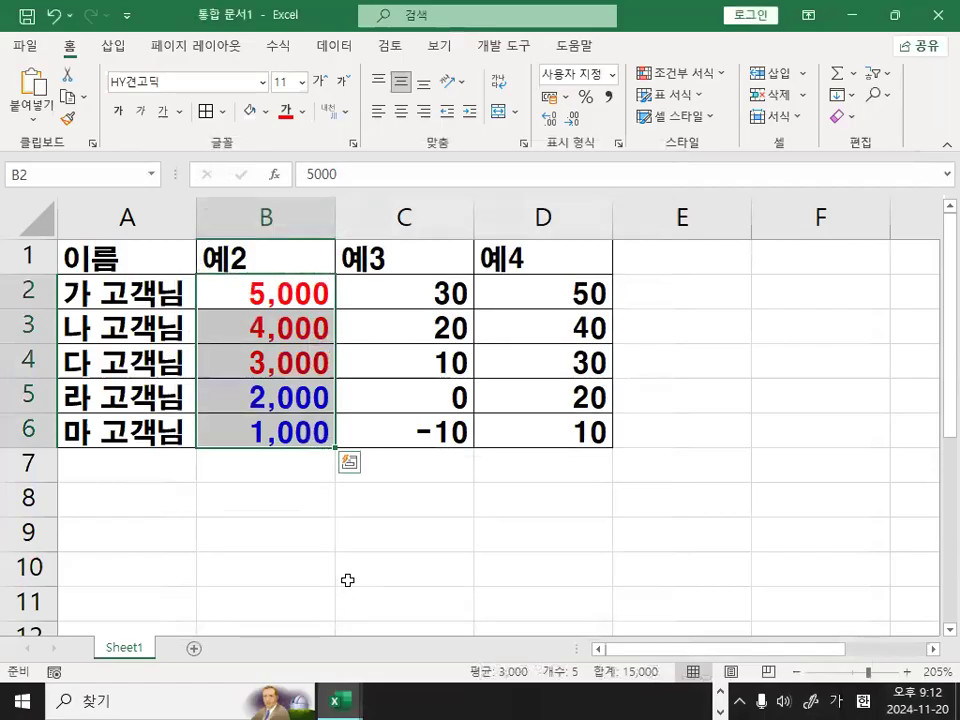
click(351, 510)
Change the value in B2 to 2000 to test the conditional colour format.
click(285, 360)
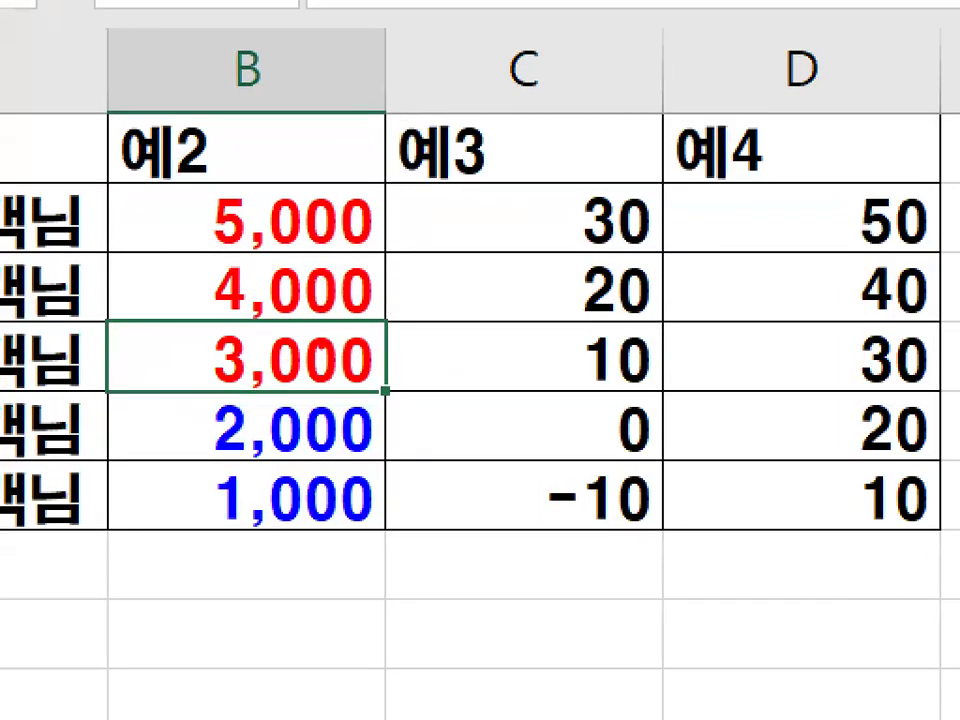
mouse_move(334, 347)
mouse_down()
mouse_move(230, 361)
mouse_move(234, 180)
mouse_move(360, 232)
mouse_move(333, 321)
mouse_up()
mouse_move(352, 510)
mouse_down()
mouse_move(226, 532)
mouse_move(398, 522)
mouse_move(400, 537)
mouse_up()
click(301, 292)
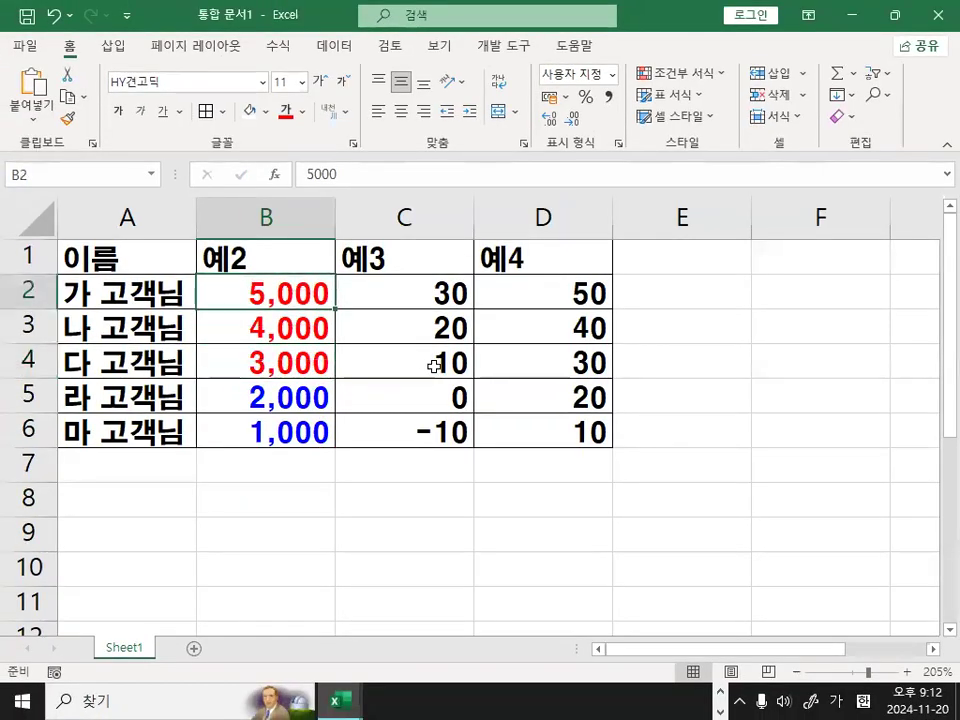
text(2000)
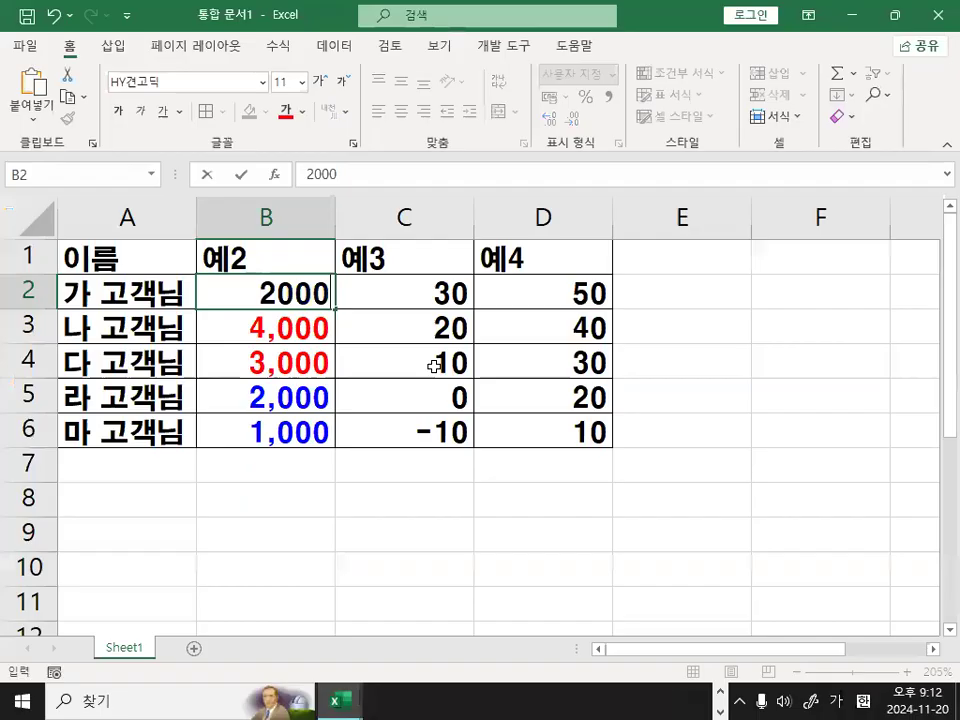
key(Return)
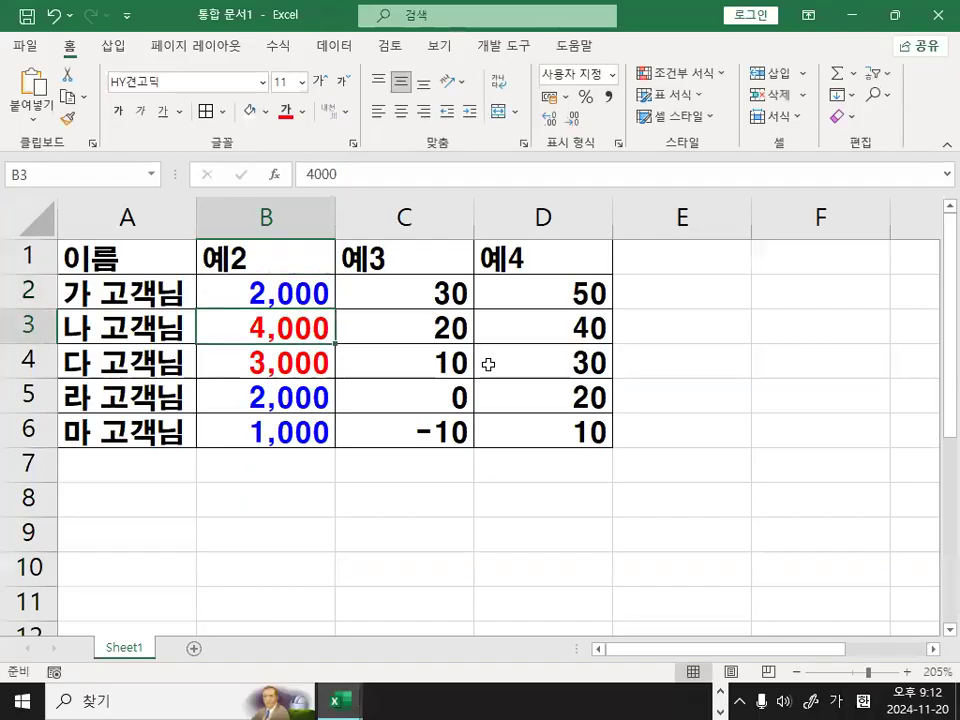
Set the value in B2 back to 5000.
click(314, 279)
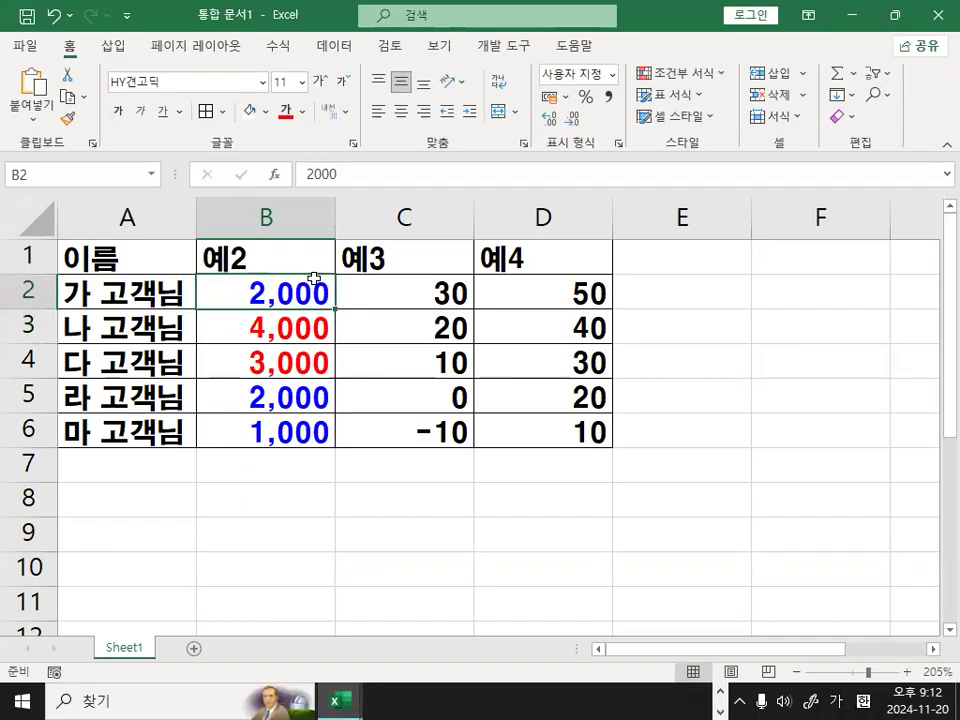
text(5000)
key(Return)
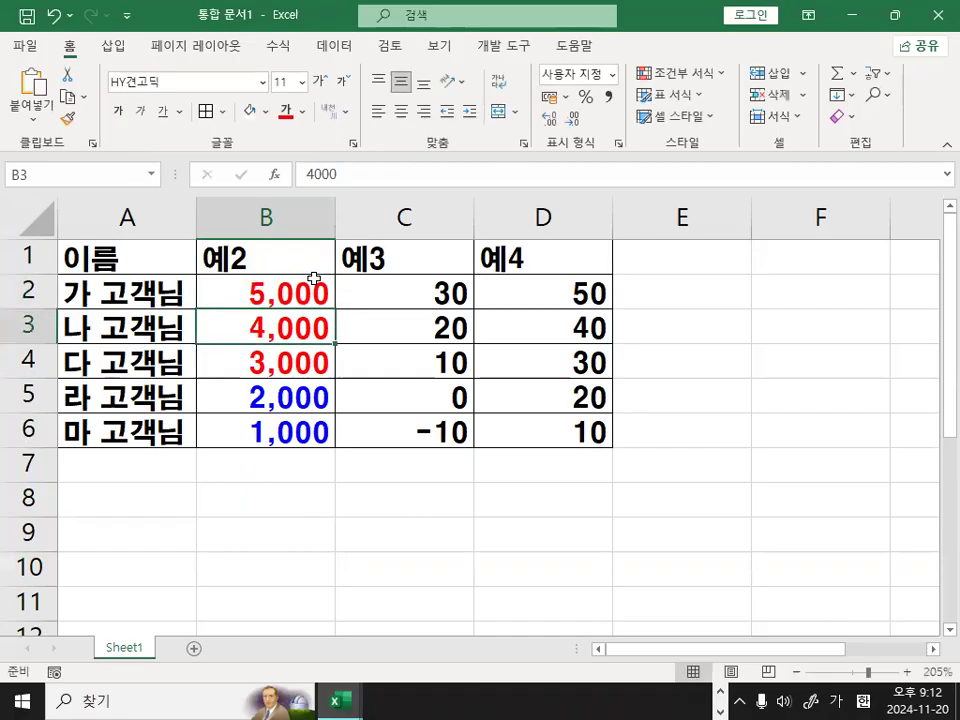
Select the 예2 values in B2:B6, mark the coloured numbers with the pen and clear the marks.
drag(258, 294, 258, 421)
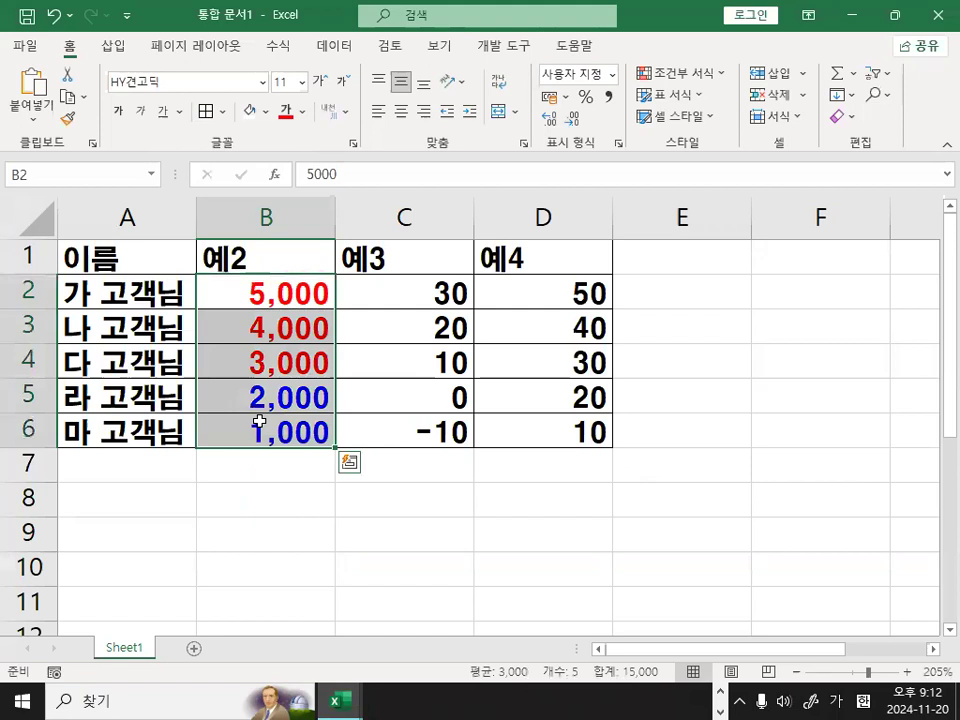
drag(285, 284, 293, 423)
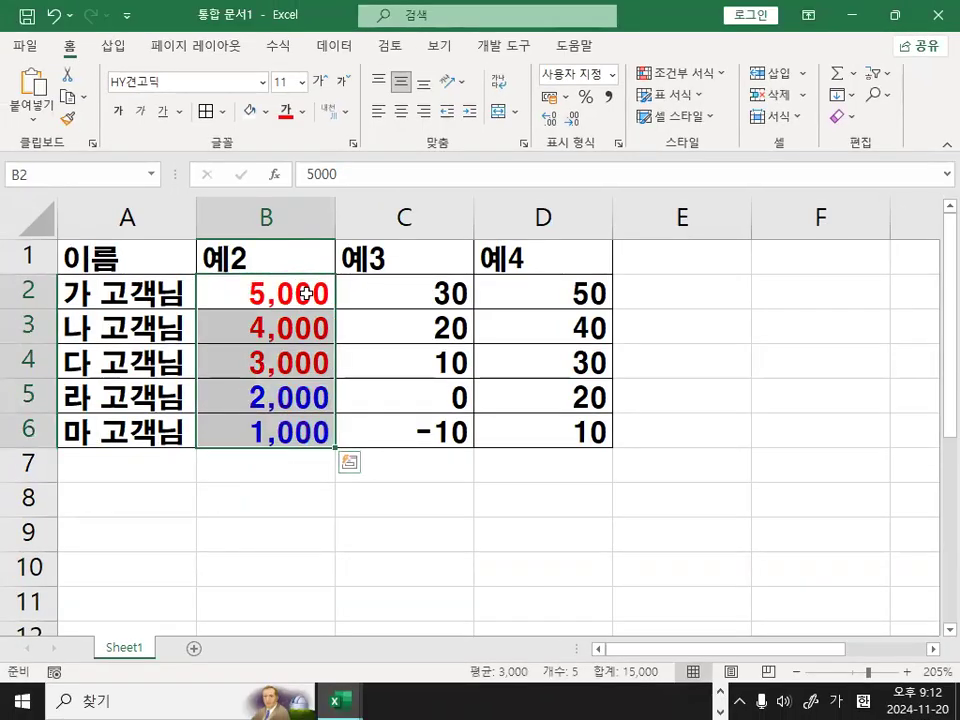
drag(340, 280, 340, 555)
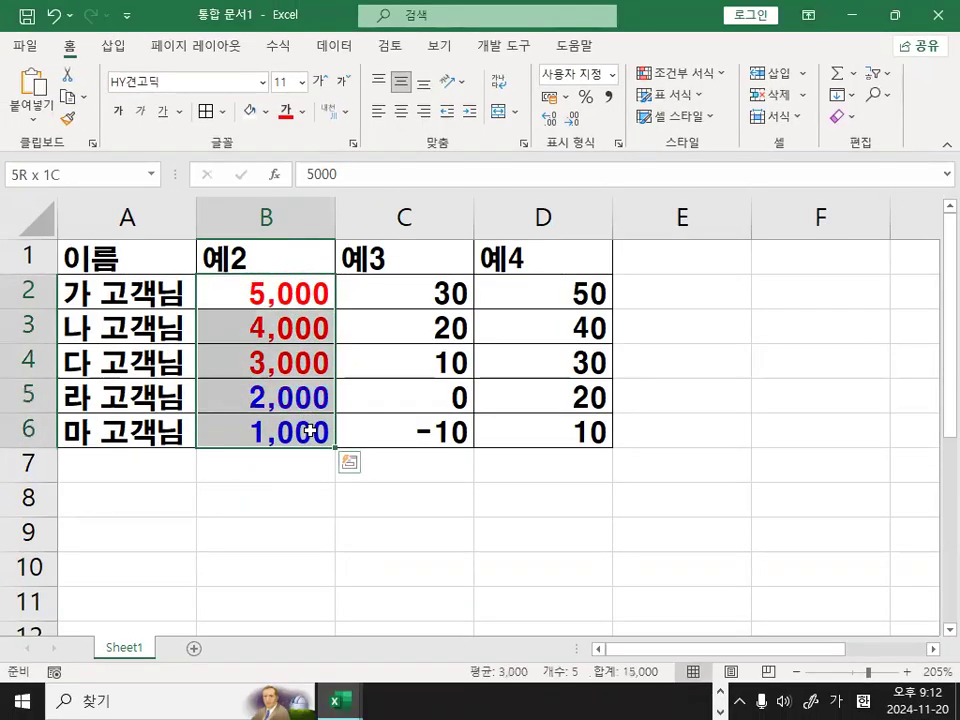
click(300, 296)
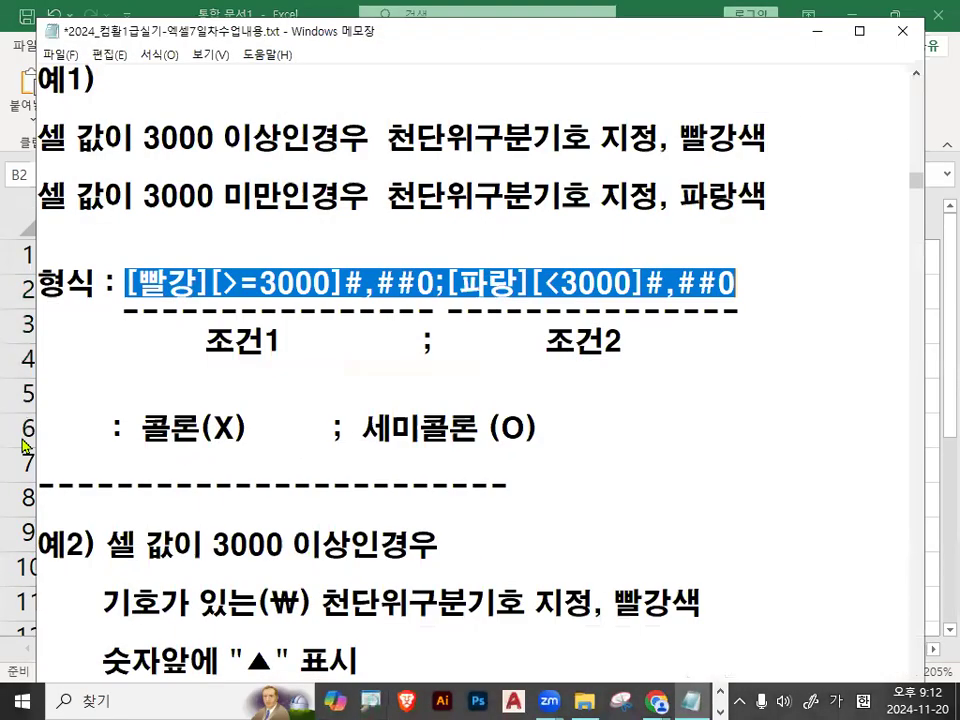
Switch to the Notepad notes and highlight the 예2) condition for values of 3000 or more, including the ₩ symbol.
click(240, 283)
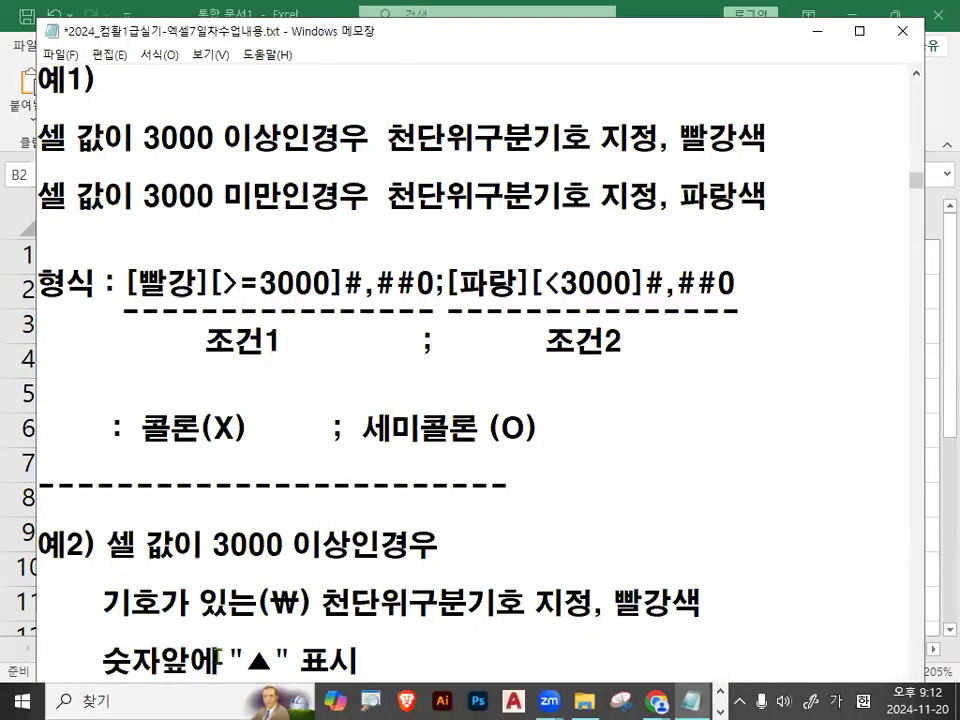
drag(36, 68, 101, 84)
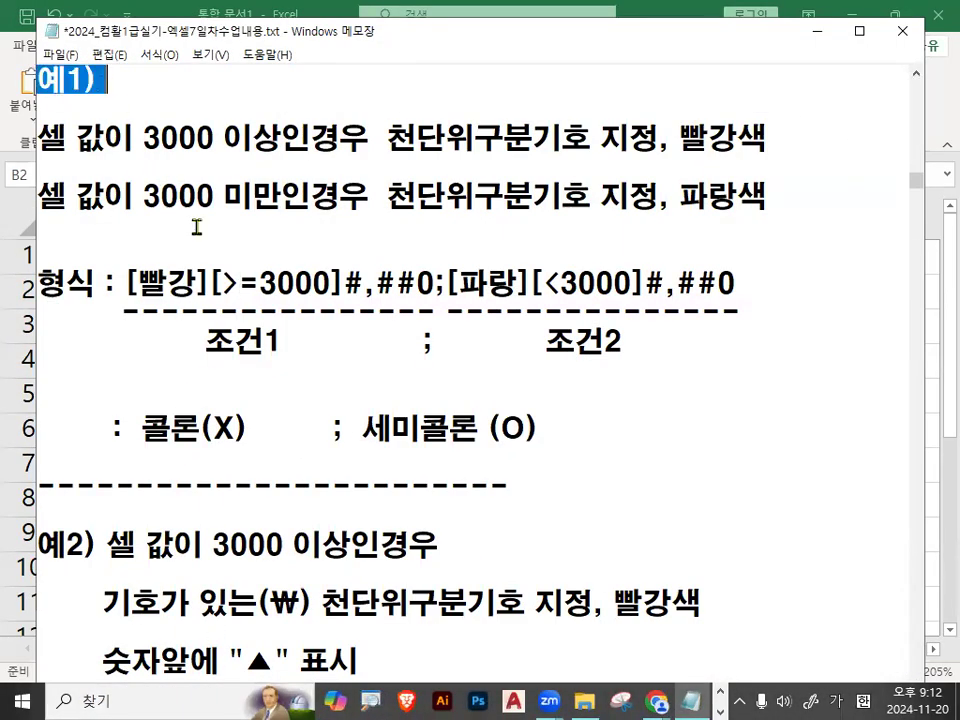
scroll(200, 252, down, 3)
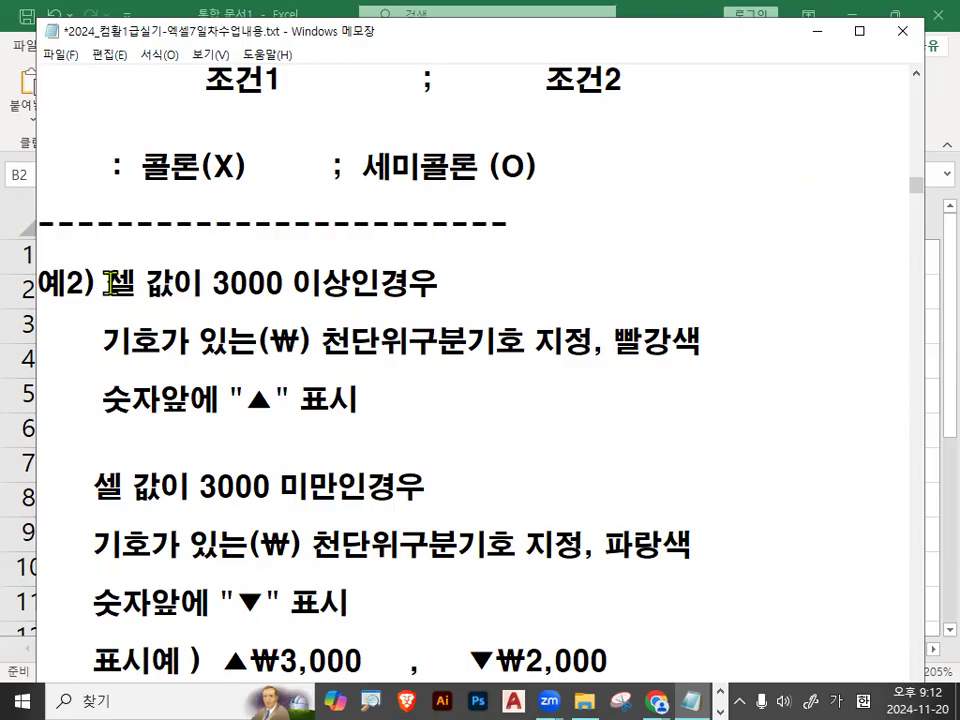
drag(106, 281, 424, 280)
drag(104, 343, 214, 339)
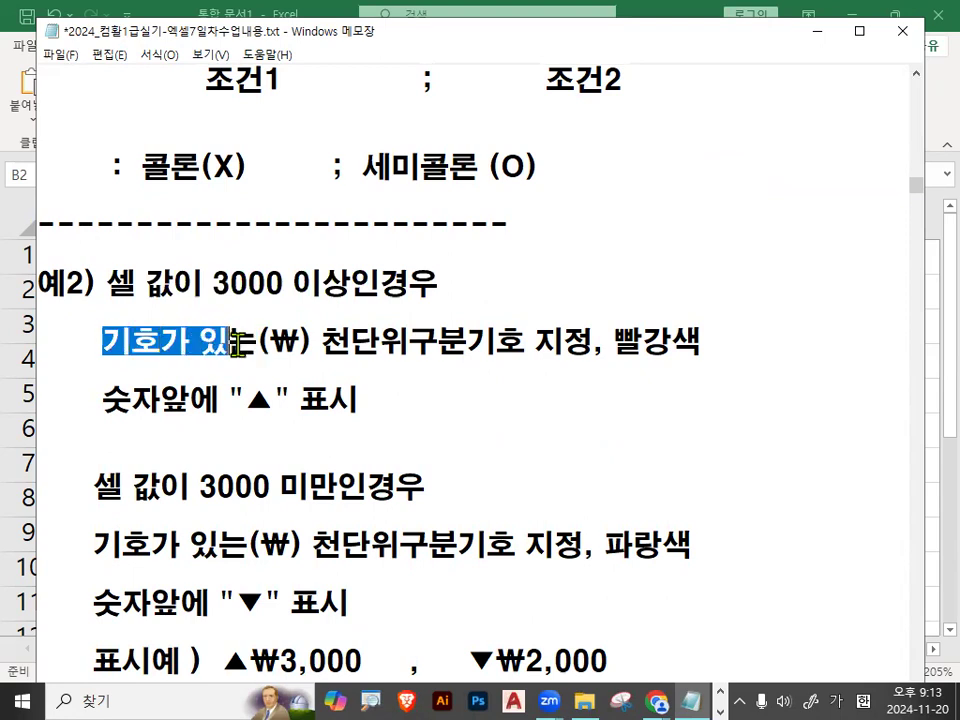
double_click(280, 341)
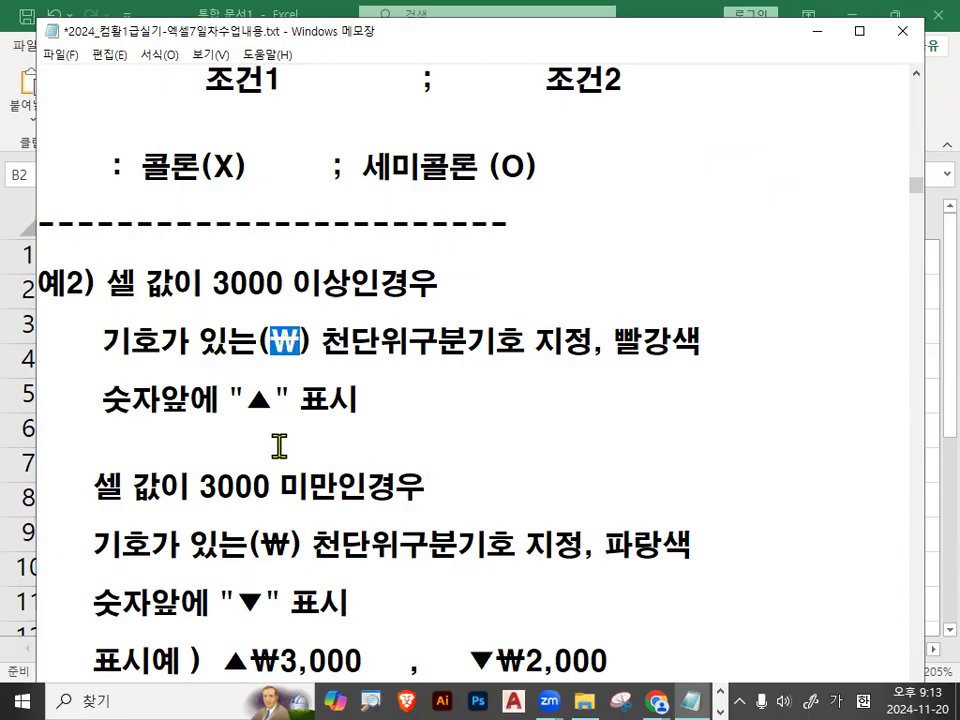
Cross out the ₩ symbol in the first 예2) condition with the pen, then clear the mark.
key(ctrl+1)
click(254, 337)
drag(333, 323, 284, 375)
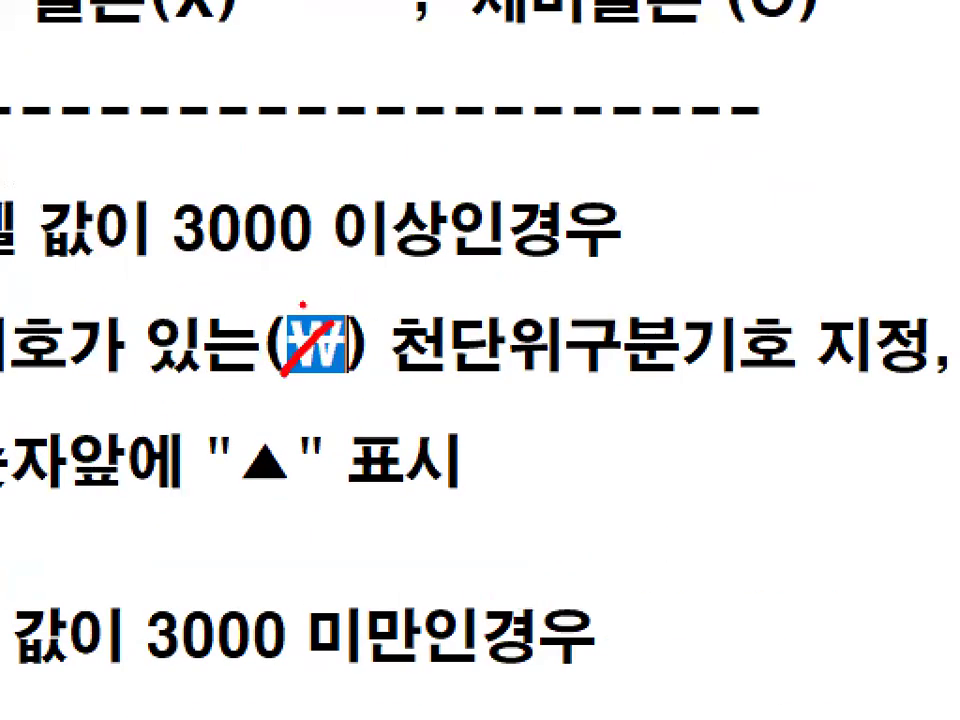
drag(303, 305, 339, 402)
key(Escape)
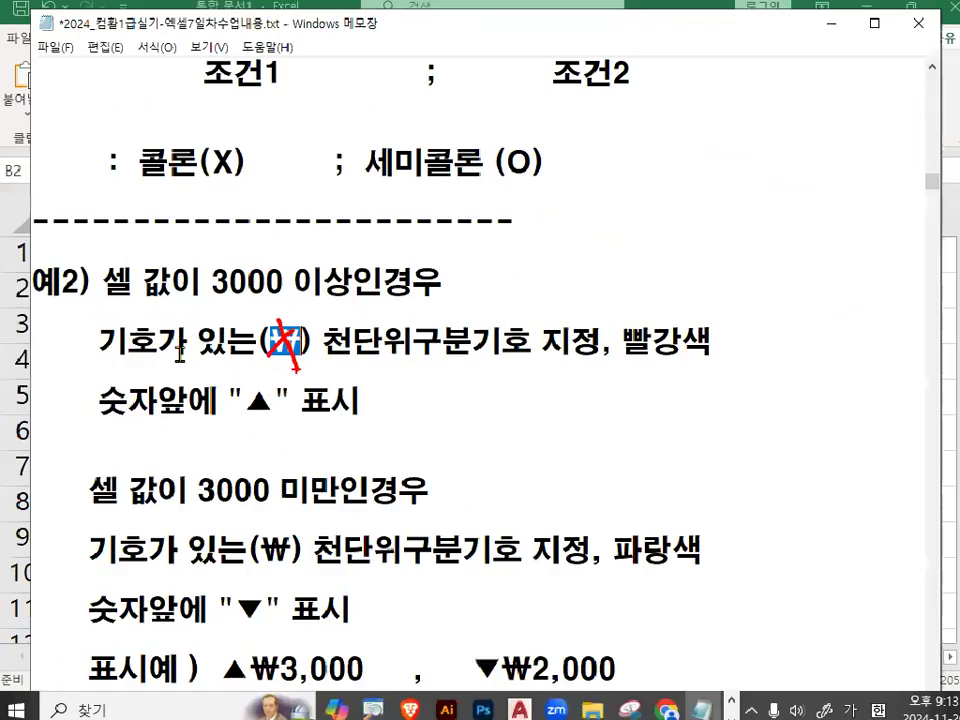
Highlight the symbol, thousands separator, 빨강색 and "▲" requirements of the first 예2) condition, then the whole condition.
drag(103, 342, 258, 342)
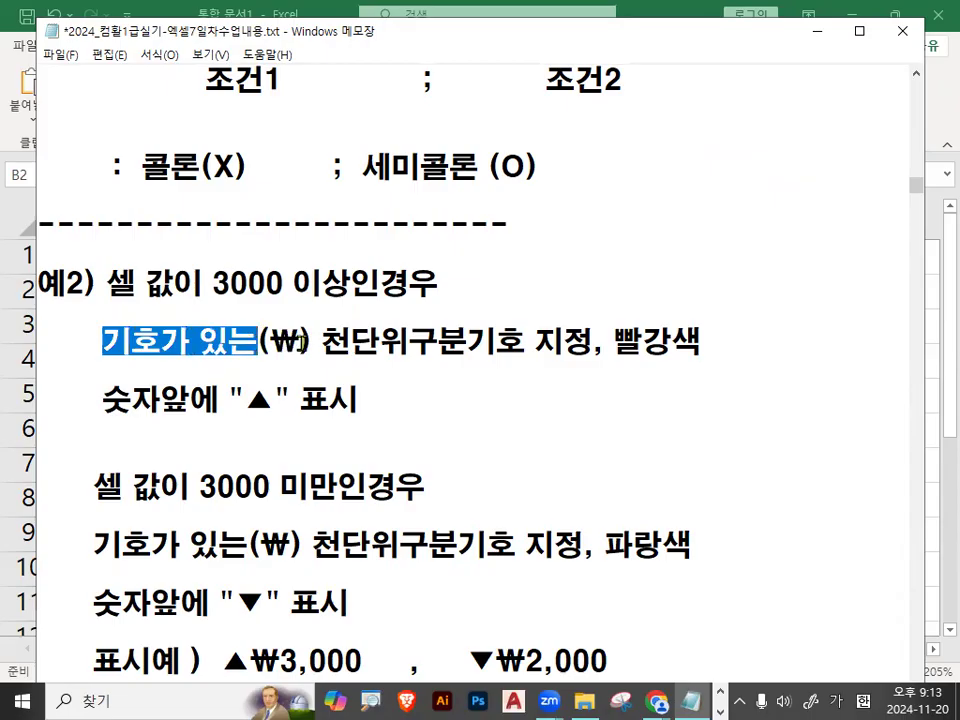
drag(321, 342, 736, 350)
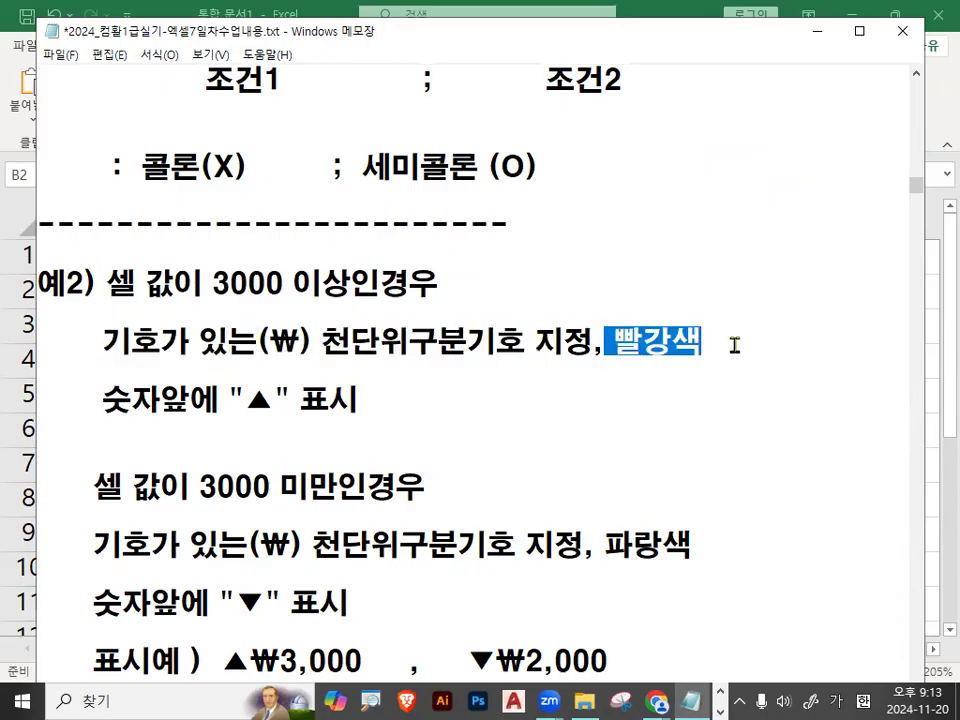
drag(102, 400, 380, 404)
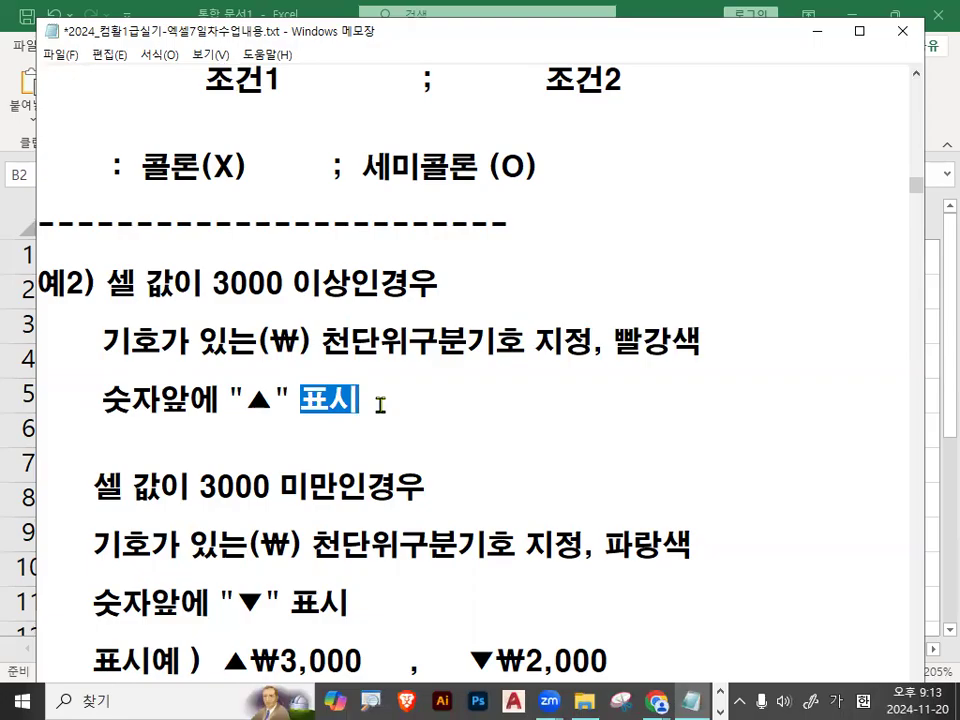
drag(106, 284, 396, 401)
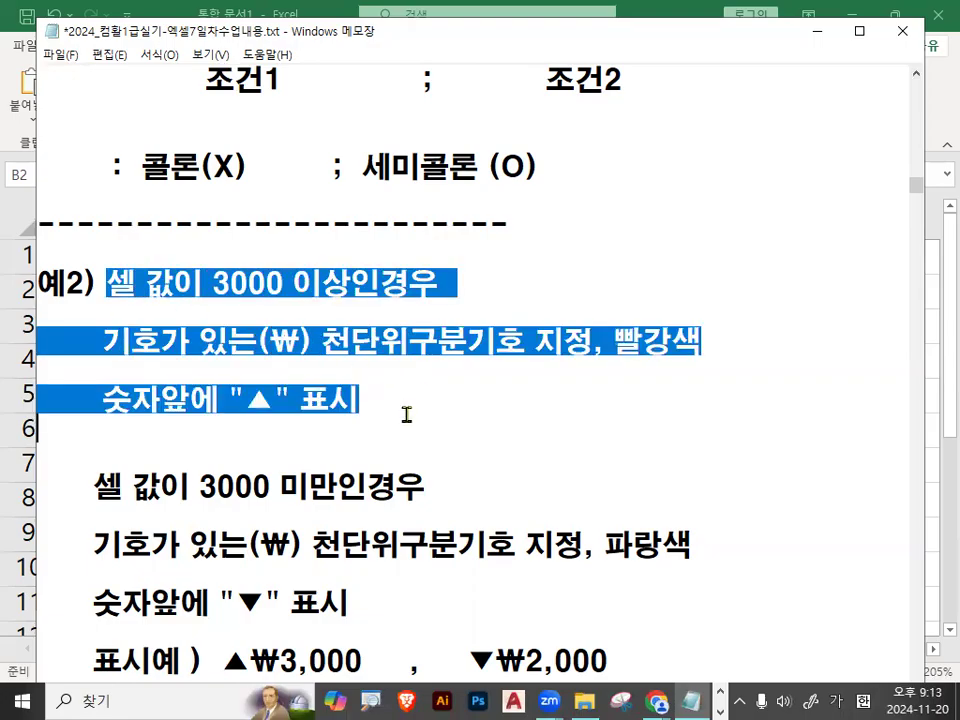
click(386, 422)
Study the 예2) condition for values under 3000, highlighting its 파랑색 and "▼" requirements and the display examples ▲₩3,000 and ▼₩2,000.
scroll(388, 418, down, 1)
scroll(388, 418, down, 1)
drag(97, 313, 403, 313)
drag(94, 370, 710, 375)
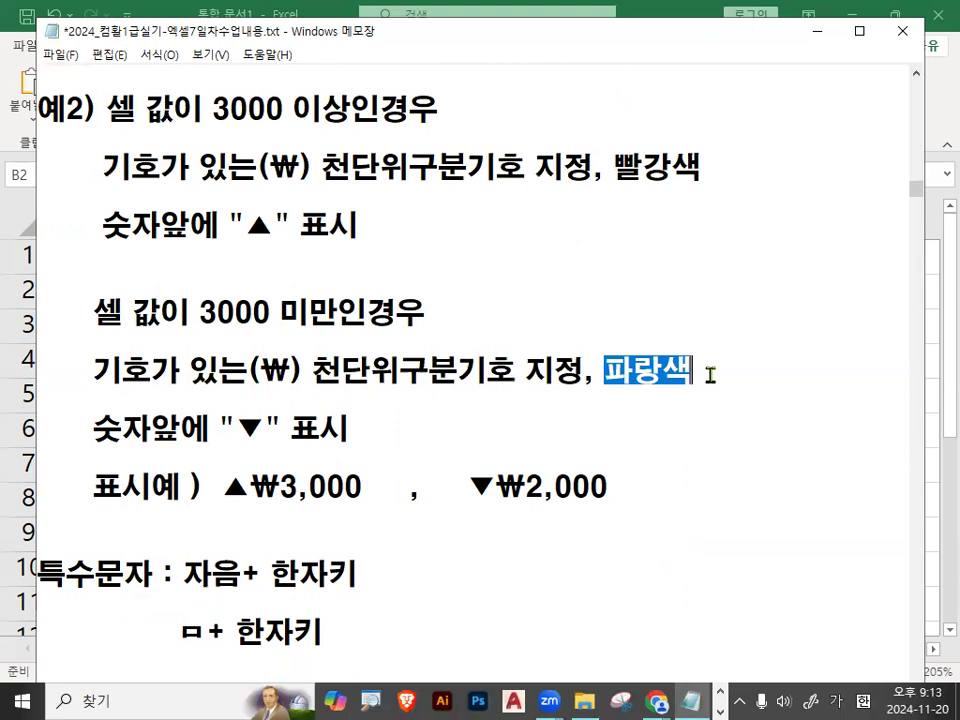
drag(95, 430, 359, 432)
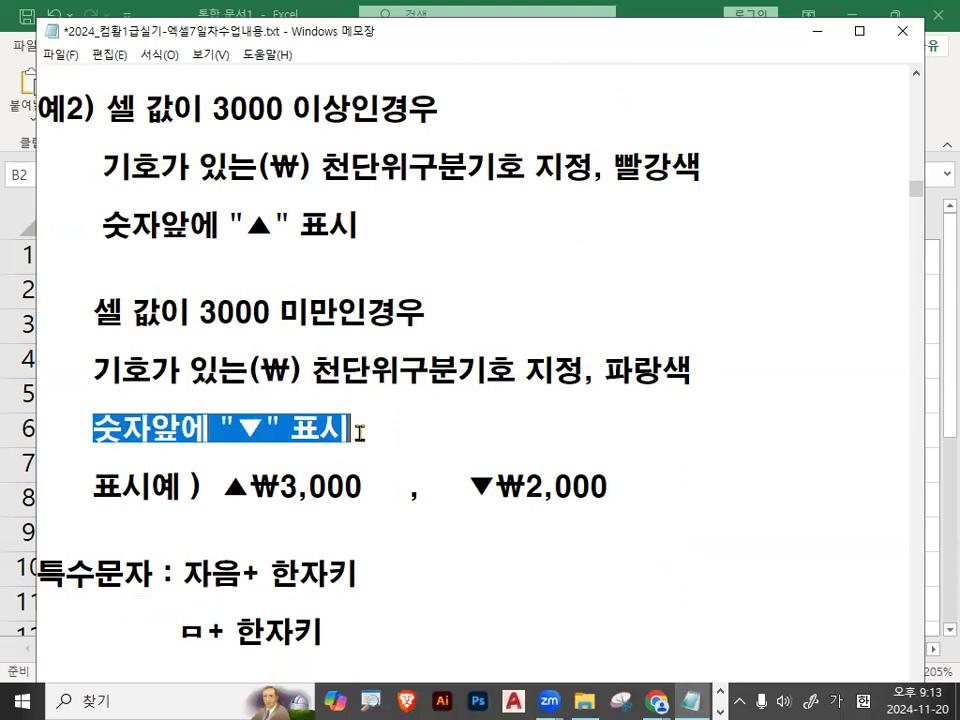
scroll(356, 433, down, 1)
drag(223, 400, 362, 400)
drag(457, 400, 610, 397)
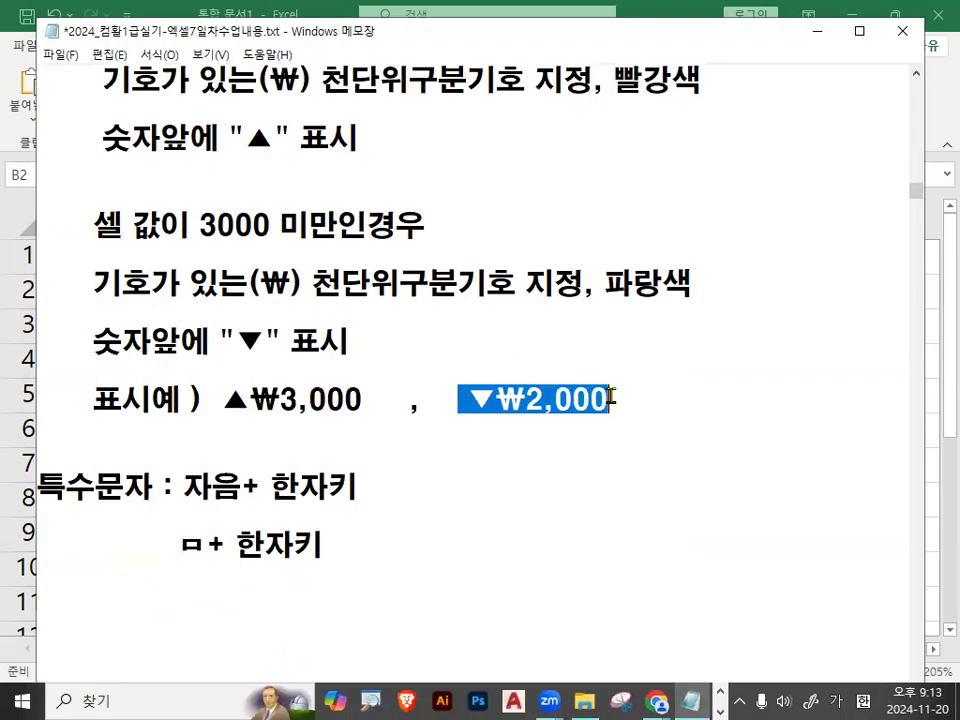
click(498, 366)
Study the 특수문자 note, highlighting its label, the ▼ symbol and the 자음+ 한자키 entry method.
drag(42, 486, 154, 487)
drag(236, 341, 258, 341)
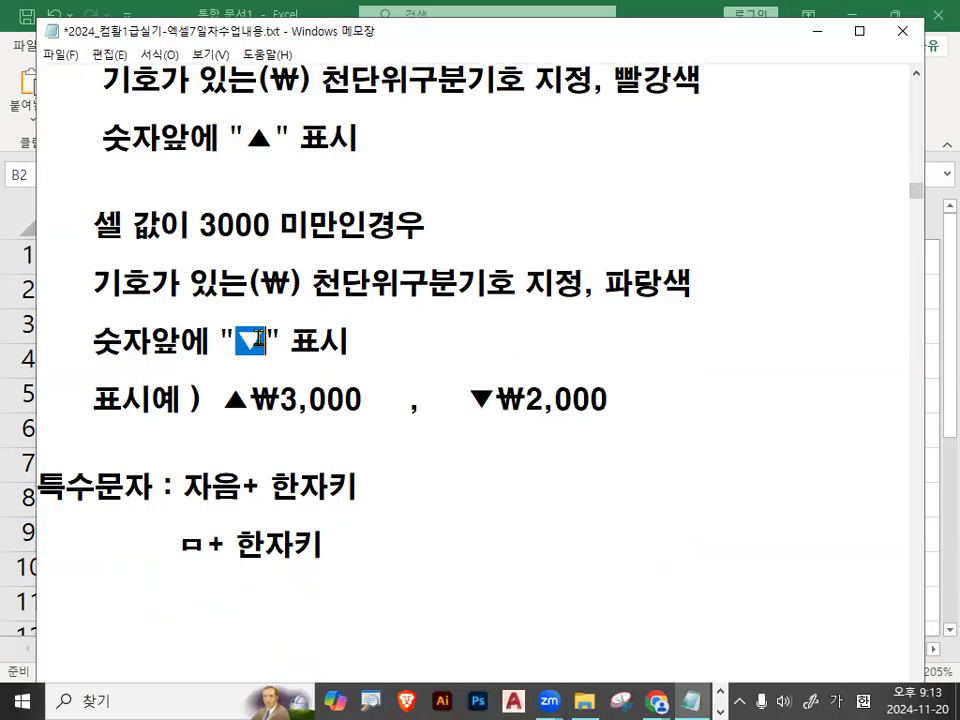
drag(183, 487, 352, 487)
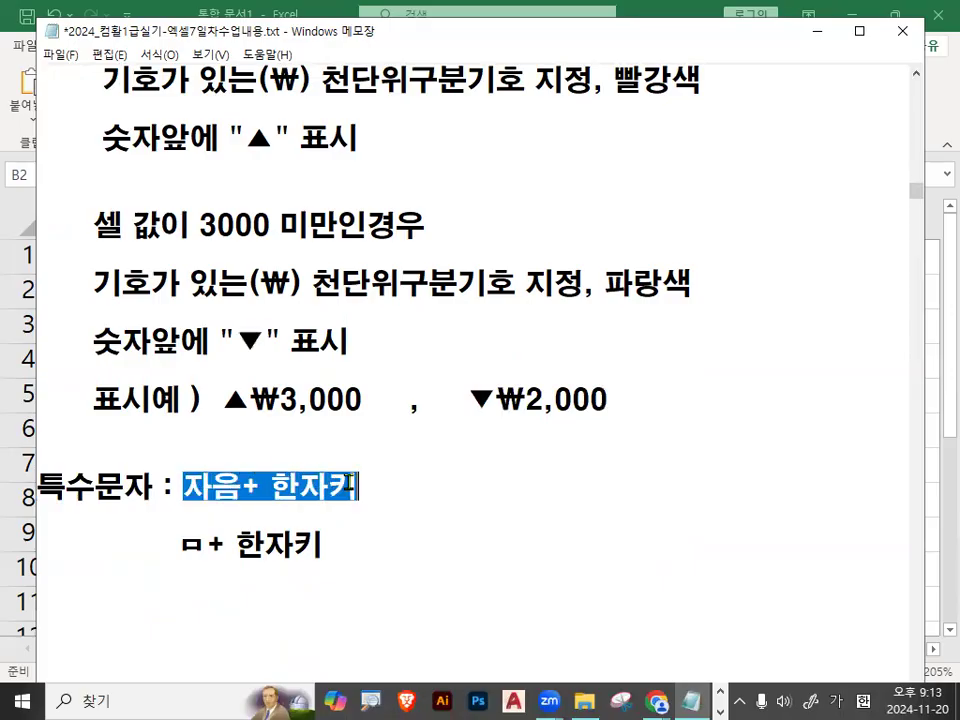
click(352, 487)
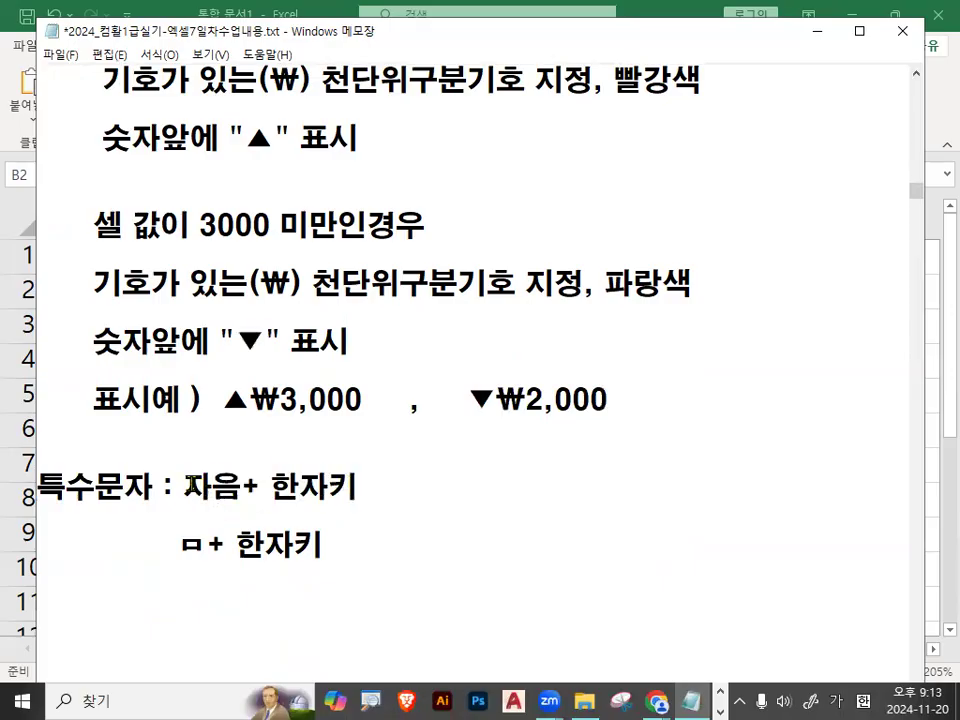
Highlight 자음 in the 특수문자 note, the ▼ symbol in the second condition and the ㅁ example consonant.
drag(184, 487, 234, 490)
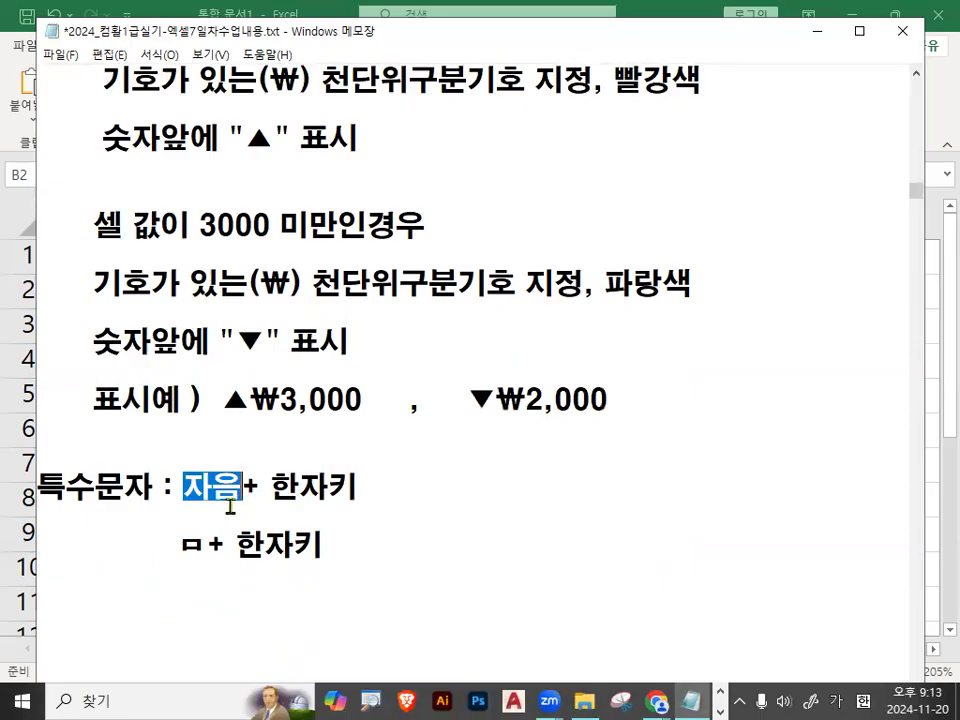
drag(238, 356, 258, 342)
drag(180, 544, 200, 543)
Append "(일반특수문자)" to the ㅁ+ 한자키 line of the note and highlight its ㅁ.
click(548, 574)
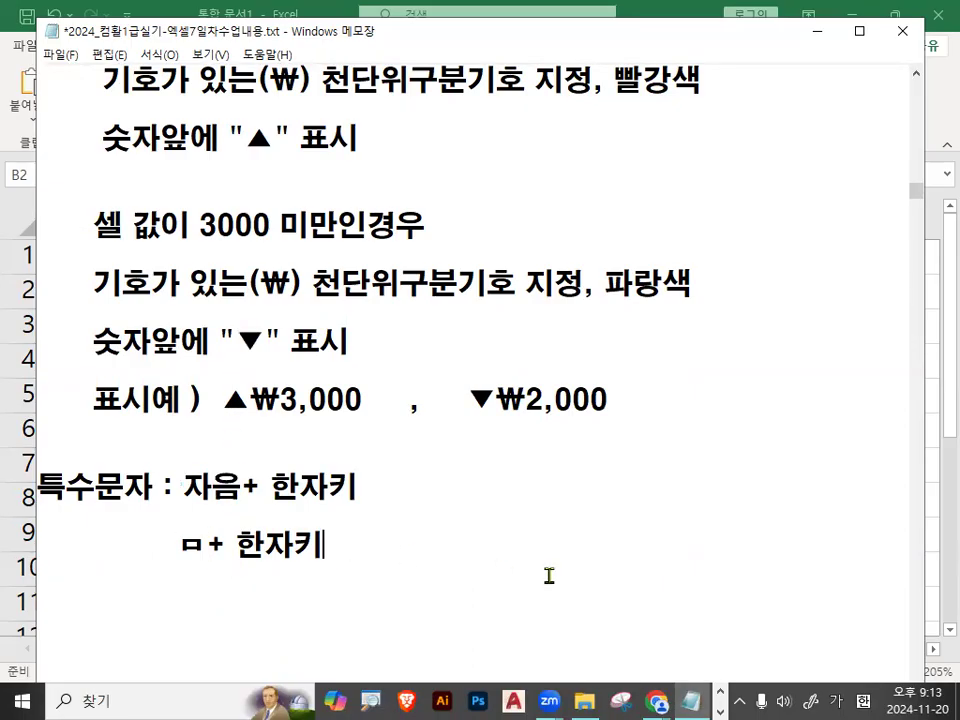
text()ㅇ)
key(BackSpace)
key(BackSpace)
text((일)
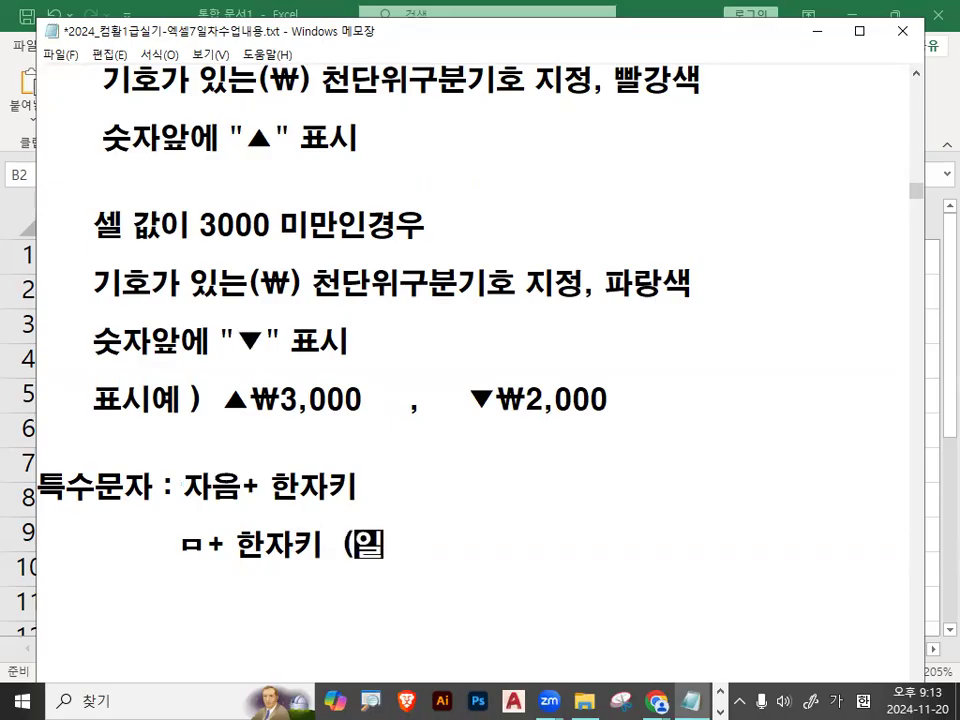
text(반특수문자)
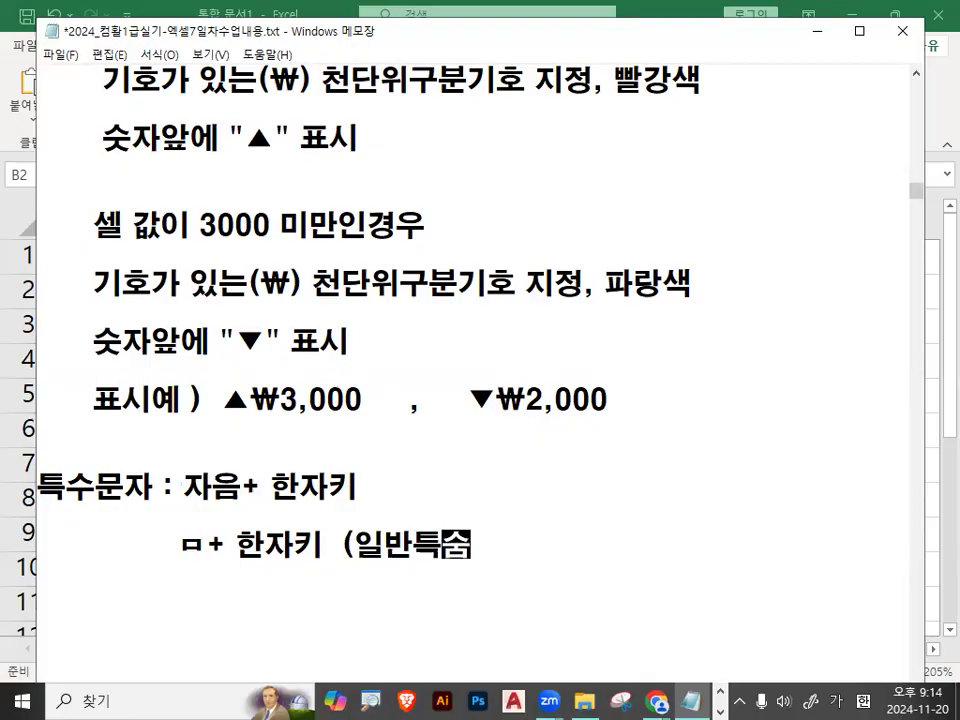
text())
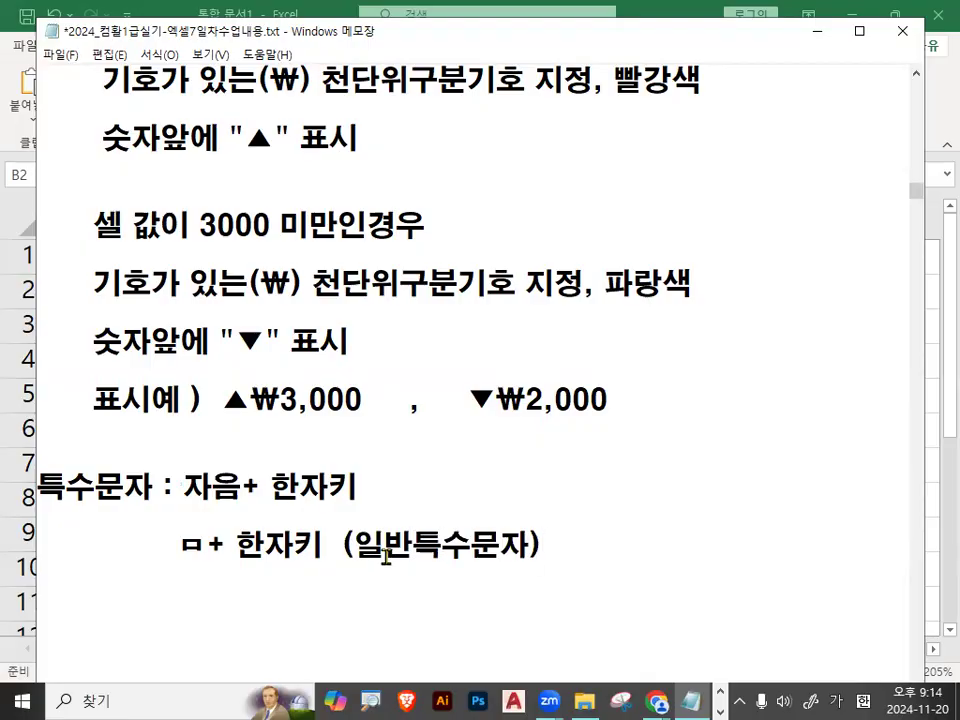
drag(179, 545, 206, 540)
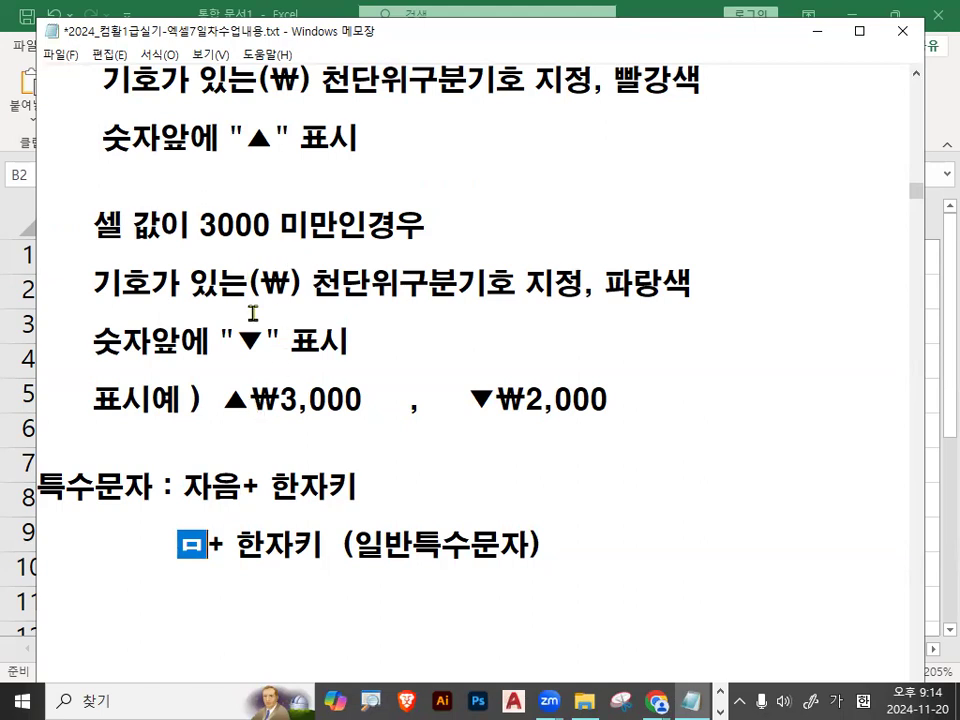
Examine the 형식 code of 예2), highlighting #,##0 and "▲", circling "▲" with the pen and clearing the marks.
scroll(255, 321, down, 3)
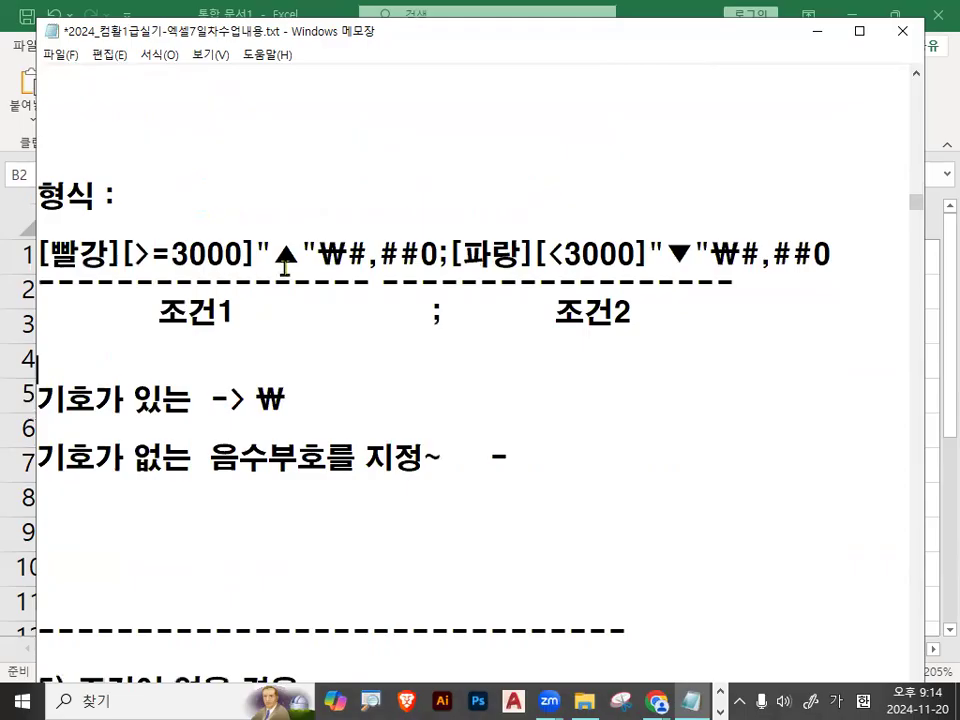
drag(348, 254, 433, 254)
drag(262, 254, 320, 254)
mouse_move(234, 296)
mouse_down()
mouse_move(294, 191)
mouse_move(330, 283)
mouse_up()
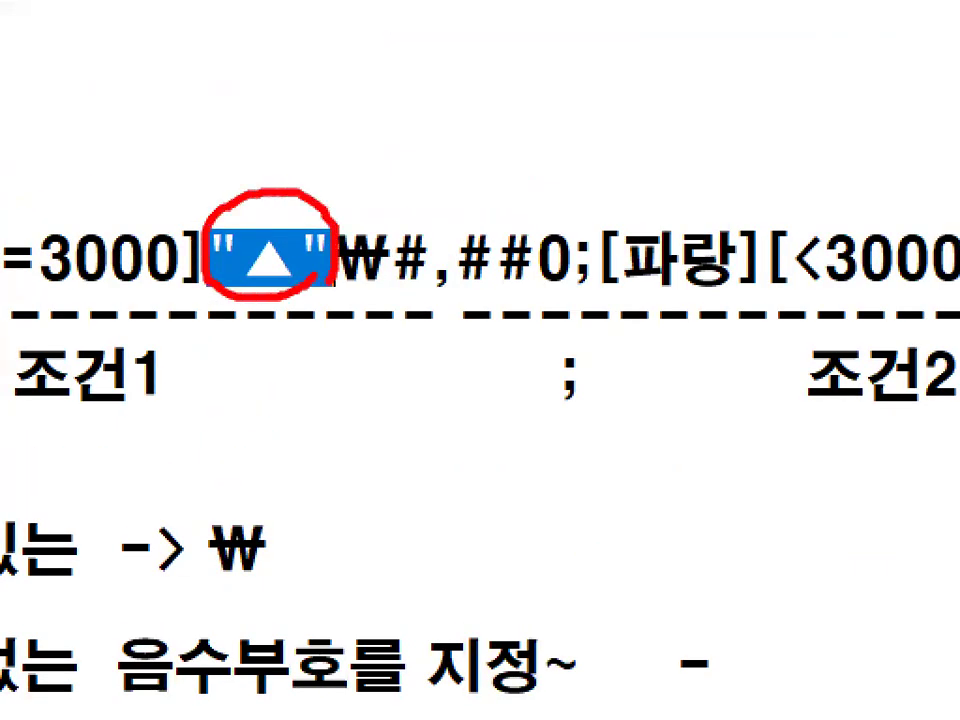
drag(285, 208, 322, 175)
key(Escape)
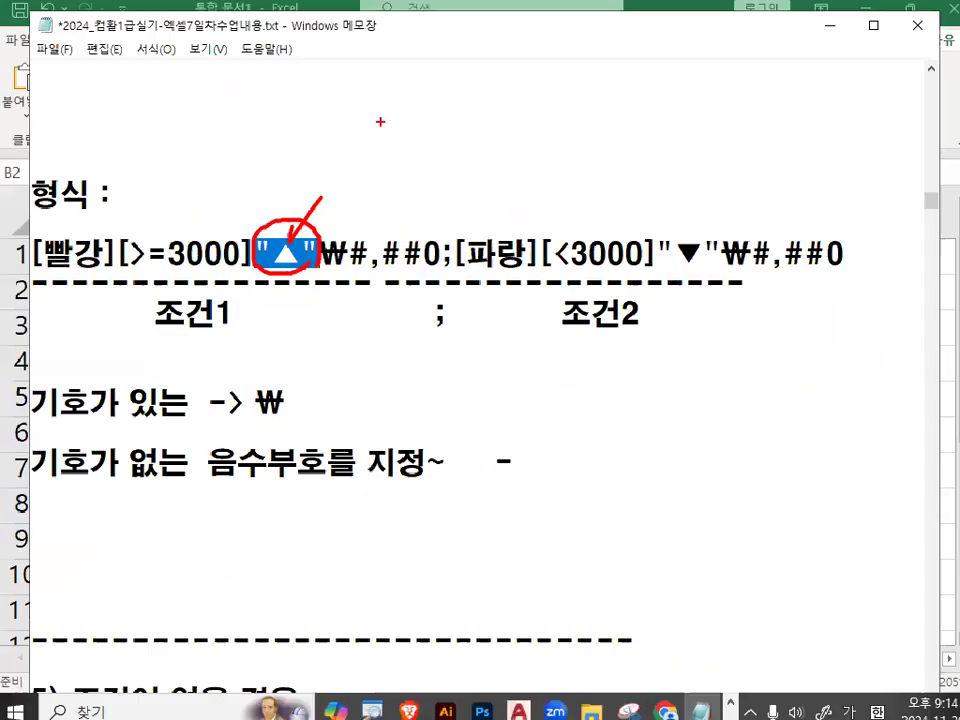
Highlight the first ₩ in the format code, sketch a ₩ key beside the Backspace key with the pen, then clear the drawing.
double_click(326, 252)
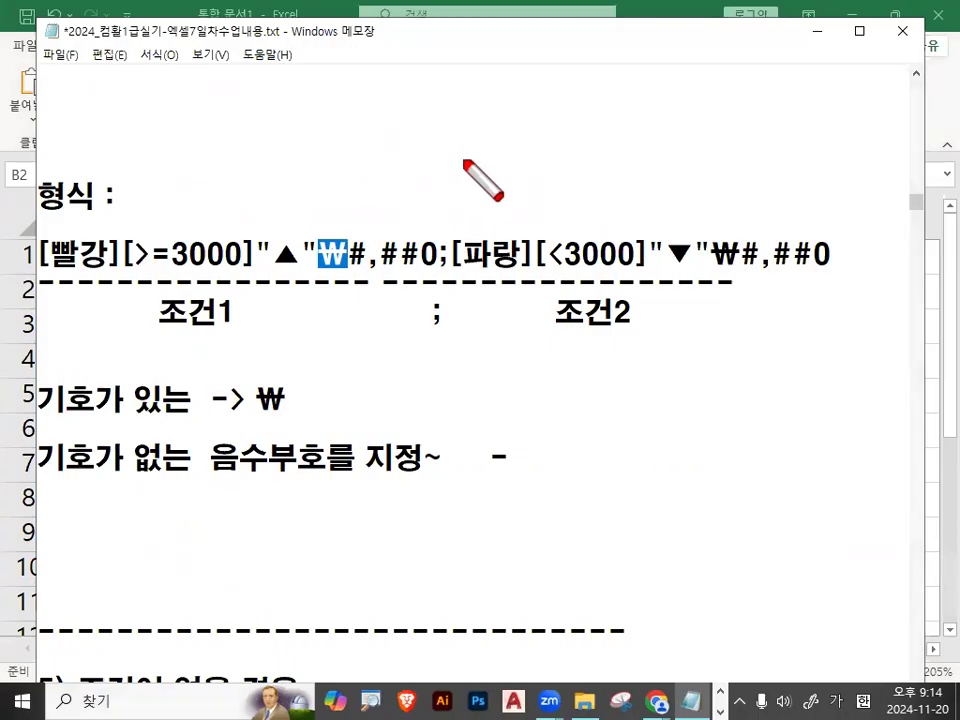
drag(468, 122, 458, 185)
drag(427, 148, 528, 148)
mouse_move(401, 97)
mouse_down()
mouse_move(401, 210)
mouse_move(541, 112)
mouse_move(543, 203)
mouse_up()
drag(405, 190, 545, 190)
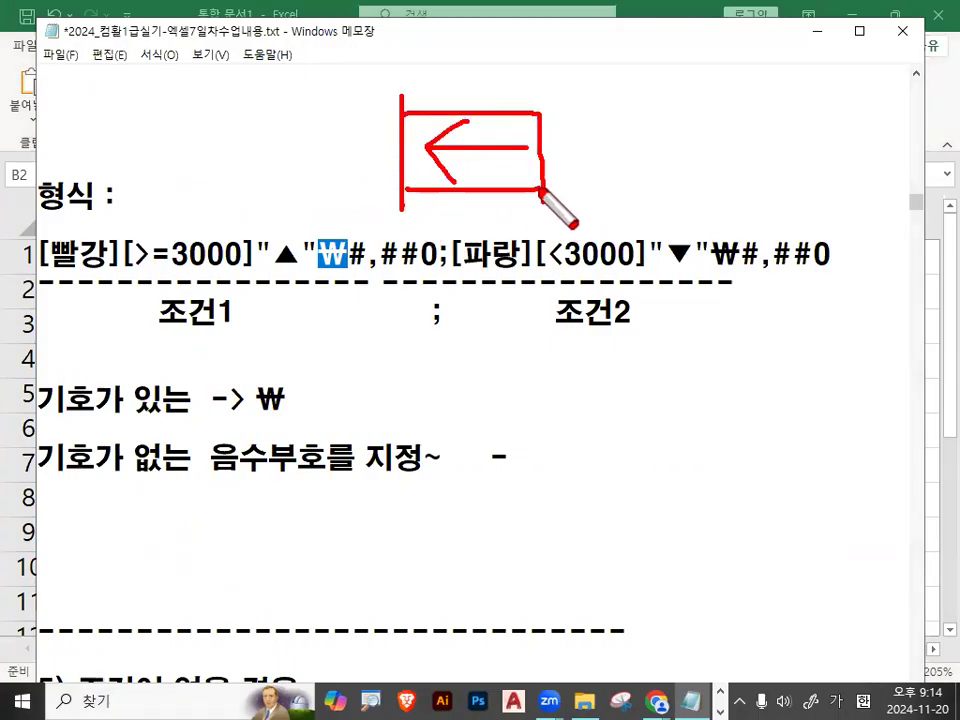
mouse_move(287, 117)
mouse_down()
mouse_move(315, 133)
mouse_move(345, 118)
mouse_up()
drag(265, 152, 350, 151)
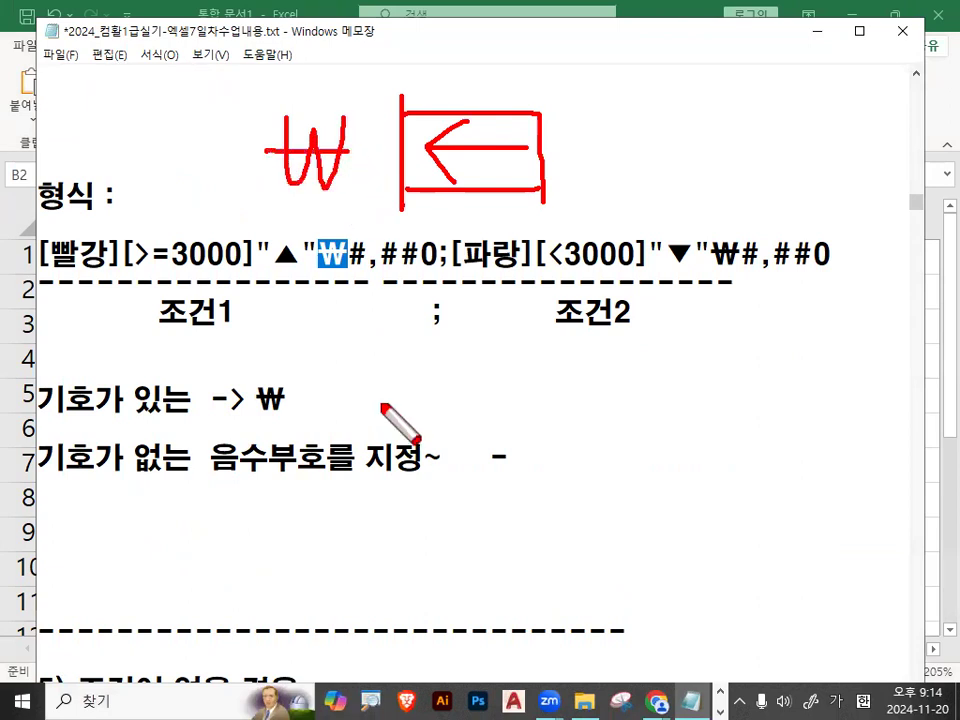
mouse_move(381, 161)
mouse_down()
mouse_move(266, 150)
mouse_move(372, 160)
mouse_up()
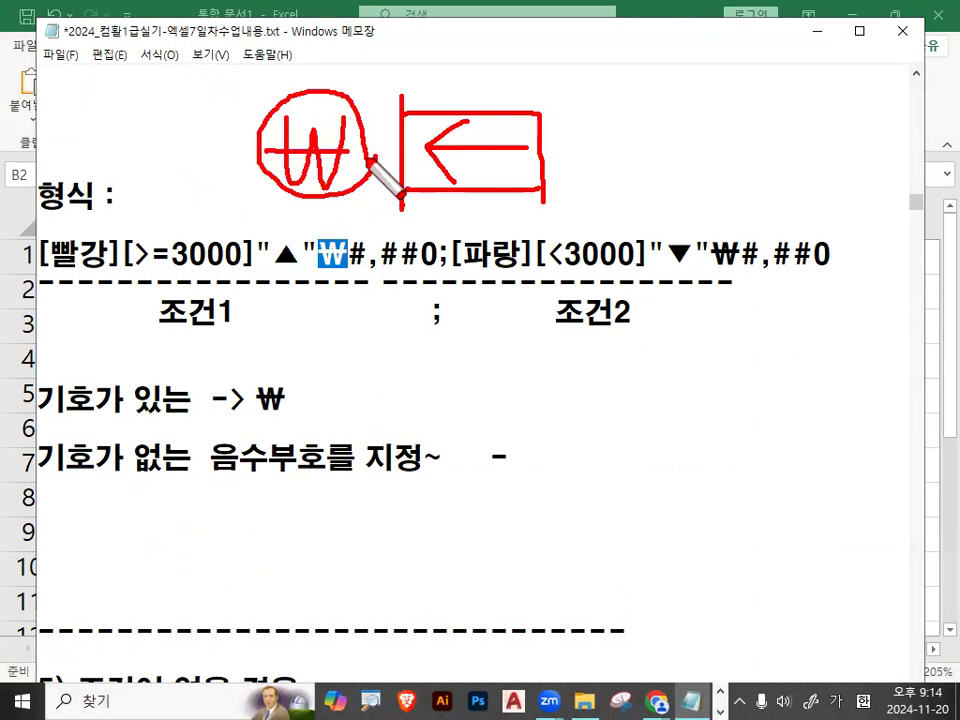
key(Escape)
Highlight the "▲"₩ part of the first condition and the "▼"₩ part of the second in the format code.
click(318, 257)
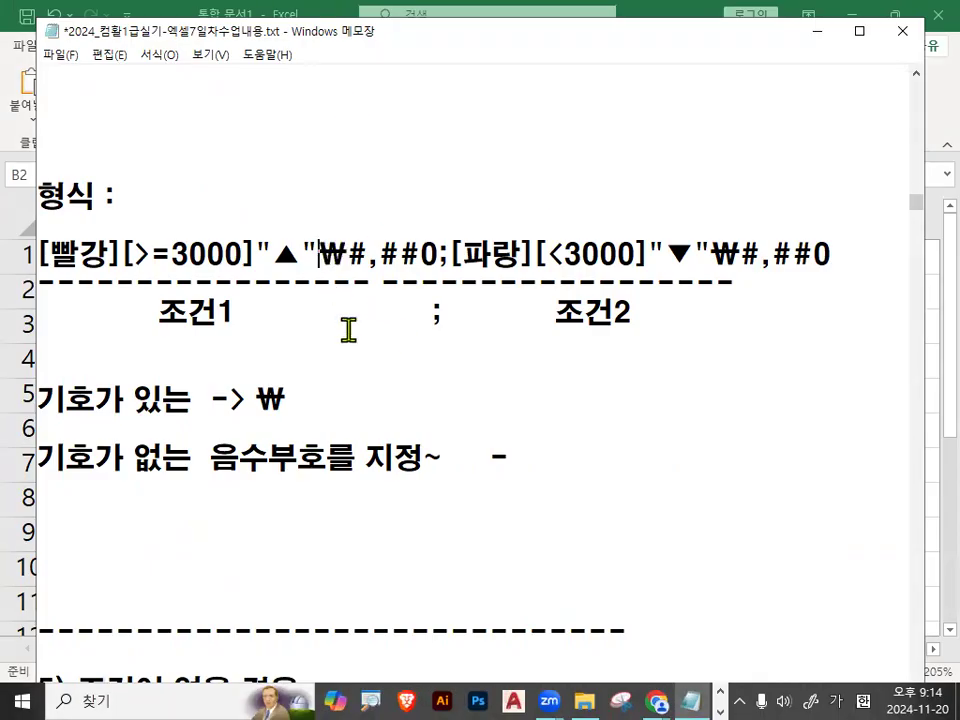
drag(258, 252, 348, 254)
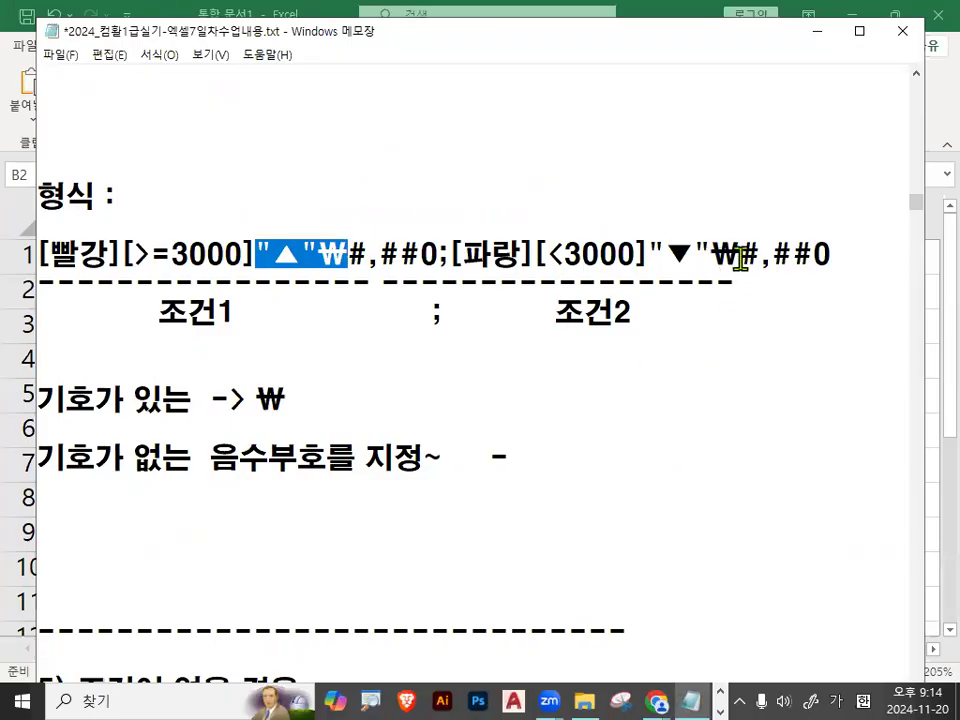
drag(648, 253, 740, 254)
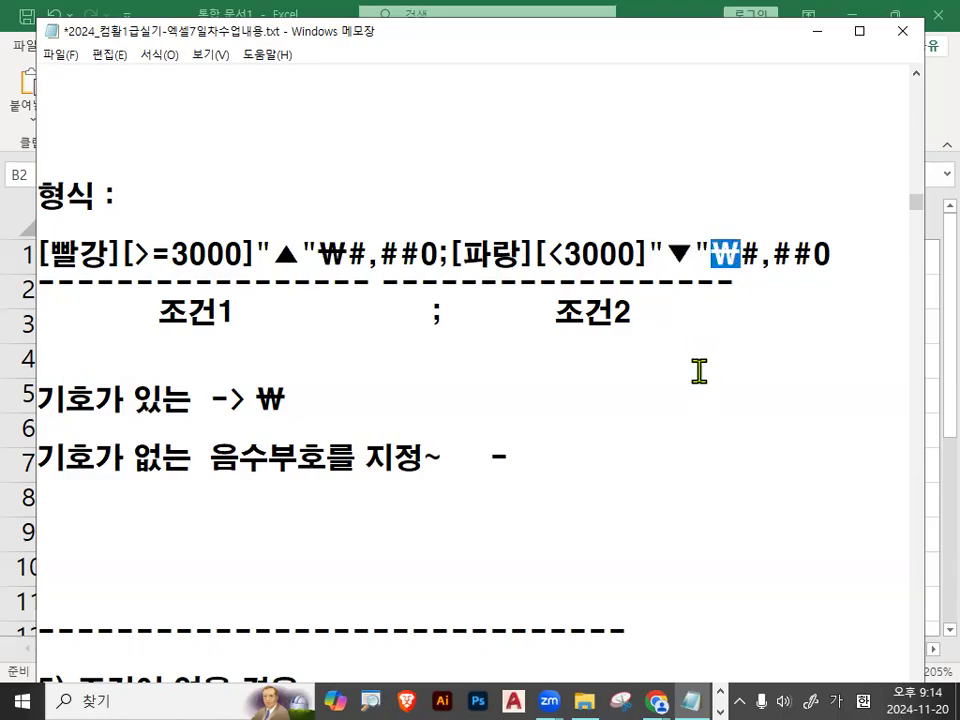
drag(649, 254, 738, 250)
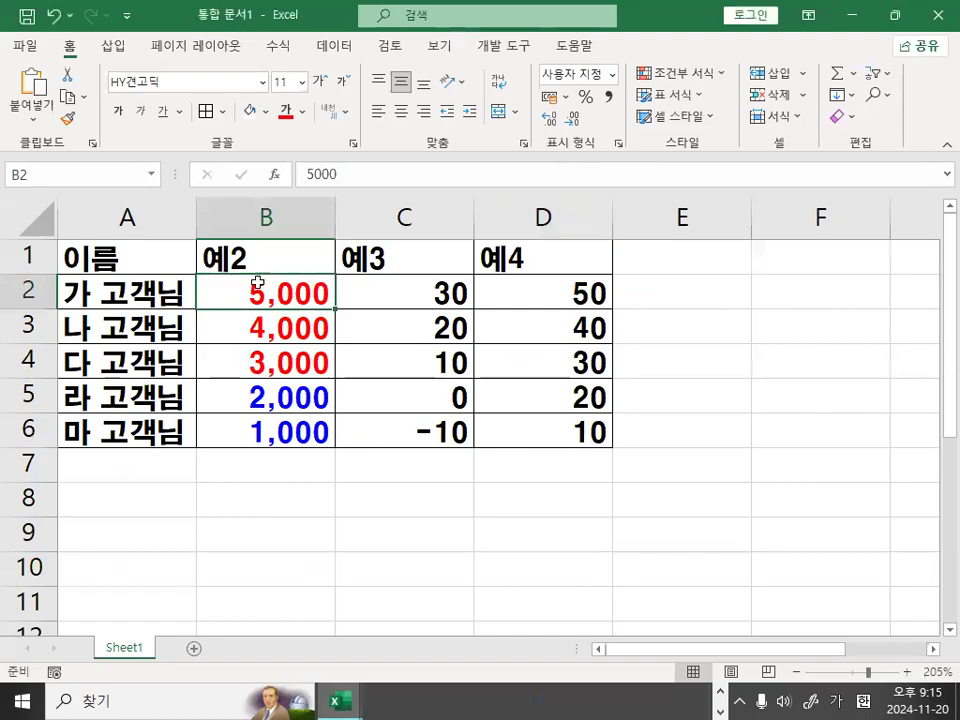
Open the number format settings for B2:B6 in Excel and mark the spot before the first #,##0 with the pen, then clear it.
drag(258, 284, 260, 438)
key(ctrl+1)
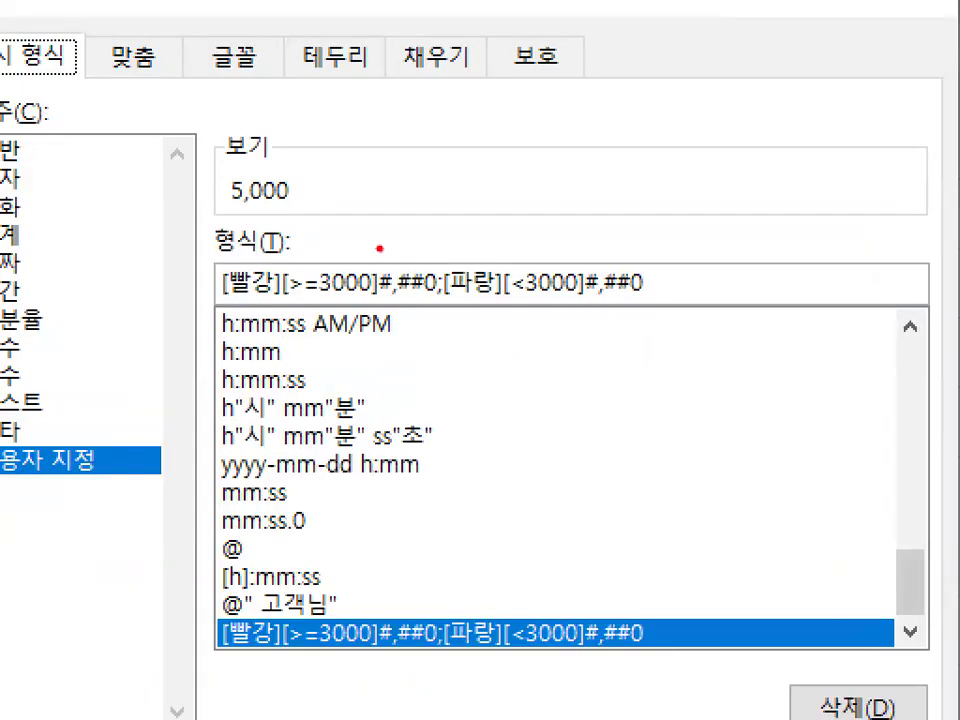
drag(379, 250, 478, 148)
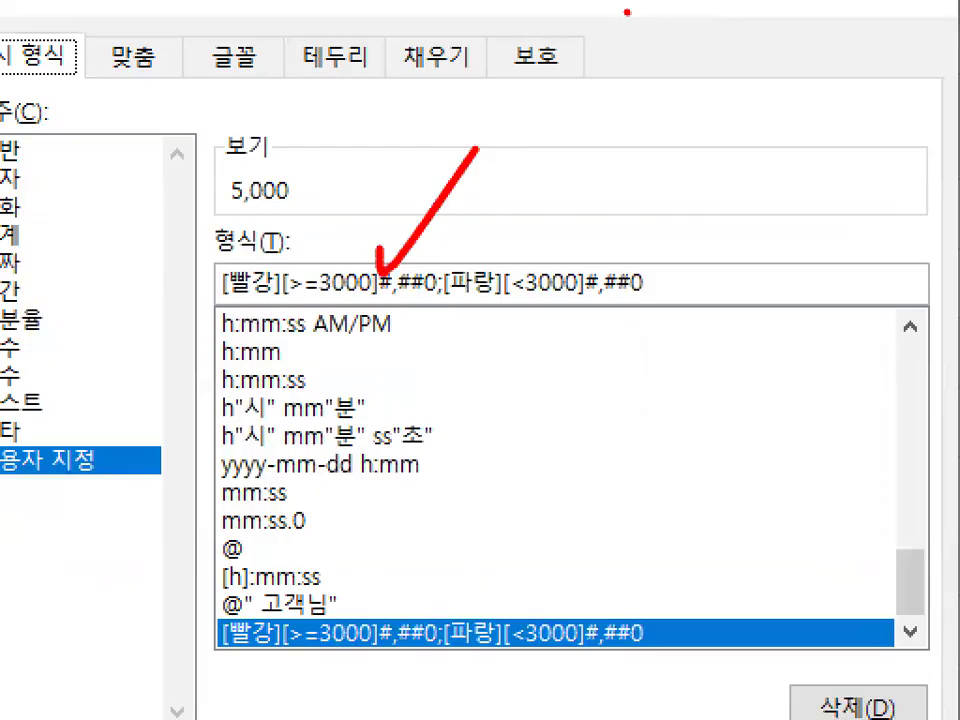
key(Escape)
Insert "▲"₩ before the first #,##0 in the custom format code, then circle it with the pen and clear the mark.
click(388, 292)
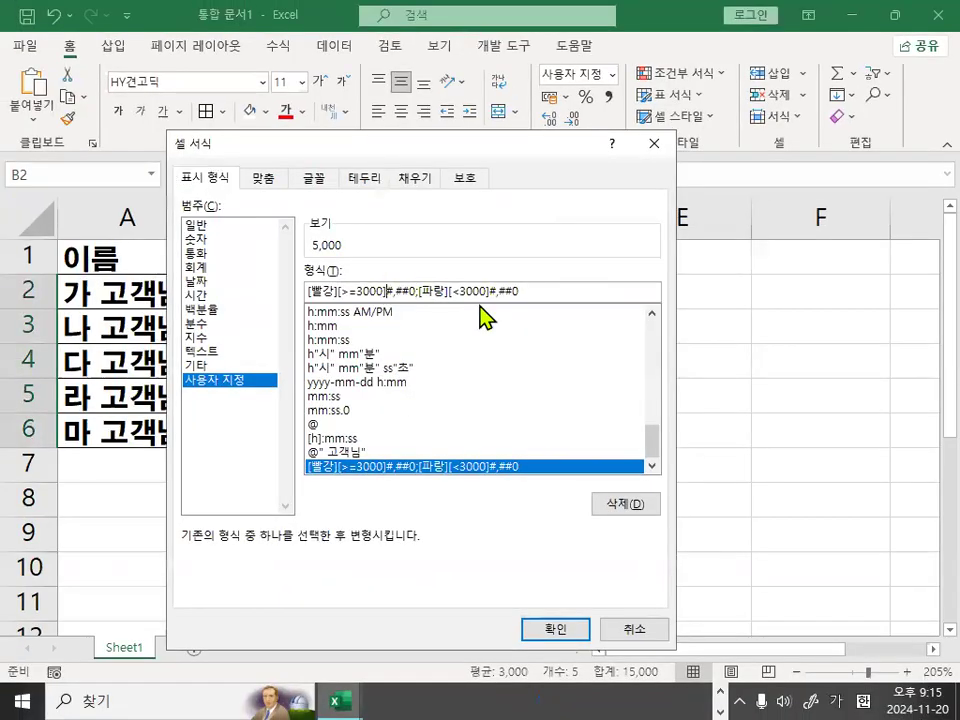
text(")
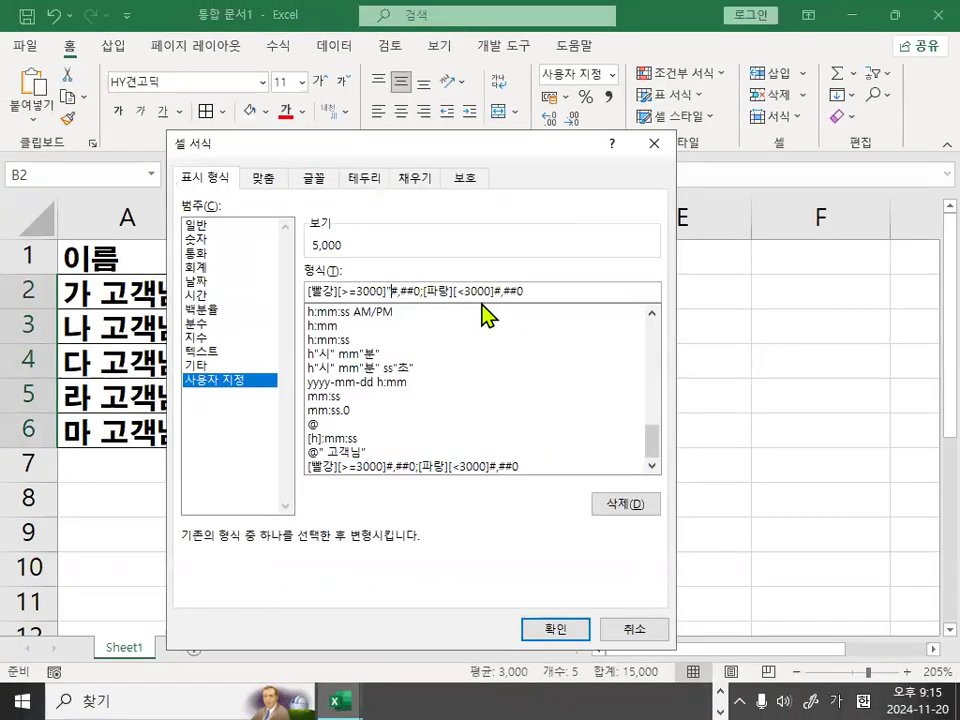
text(ㅁ)
key(Hangul_Hanja)
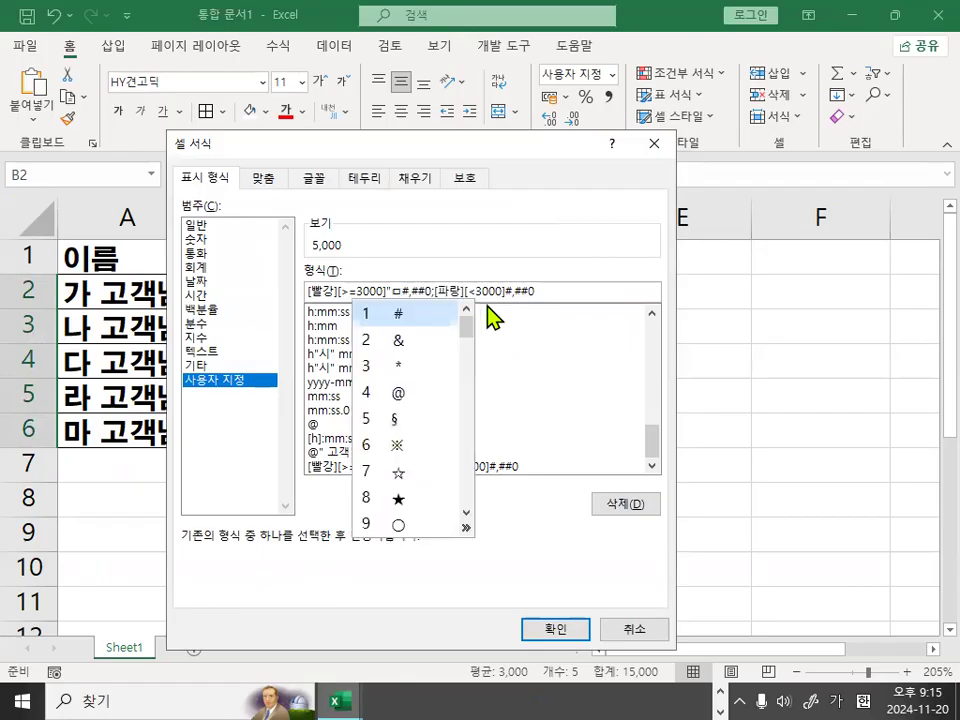
click(466, 528)
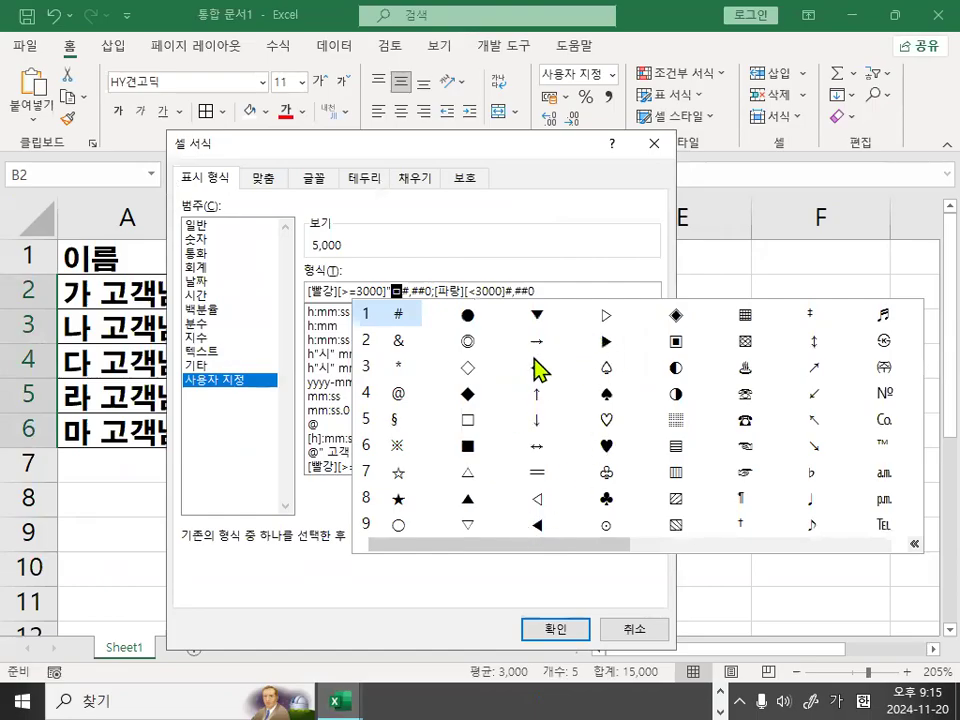
click(463, 498)
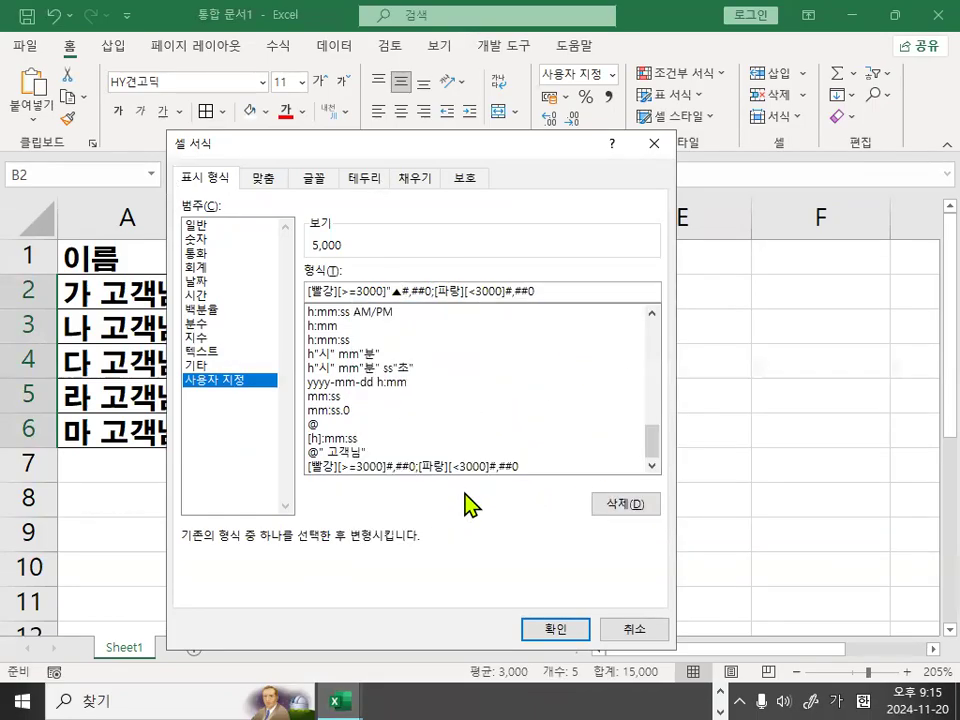
text(")
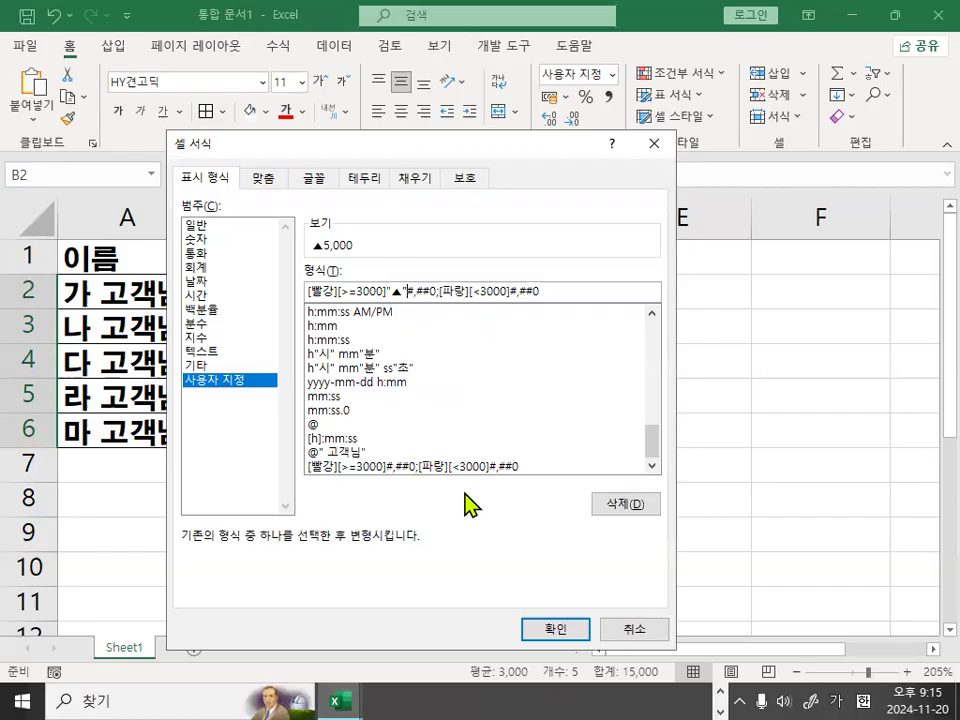
text(₩)
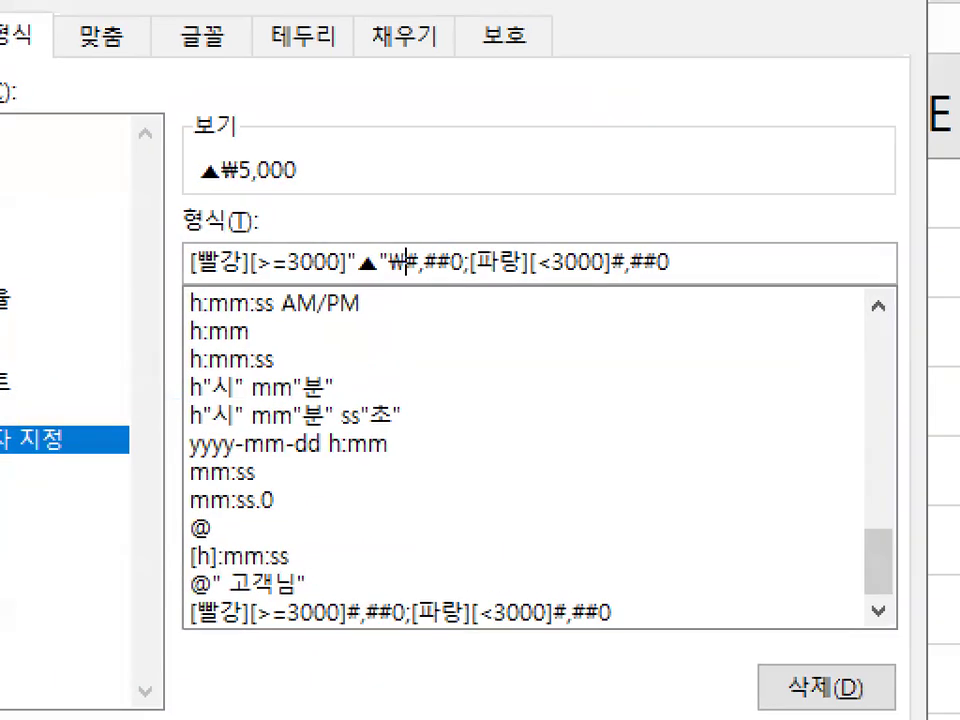
mouse_move(428, 268)
mouse_down()
mouse_move(347, 273)
mouse_move(429, 284)
mouse_move(425, 295)
mouse_up()
key(Escape)
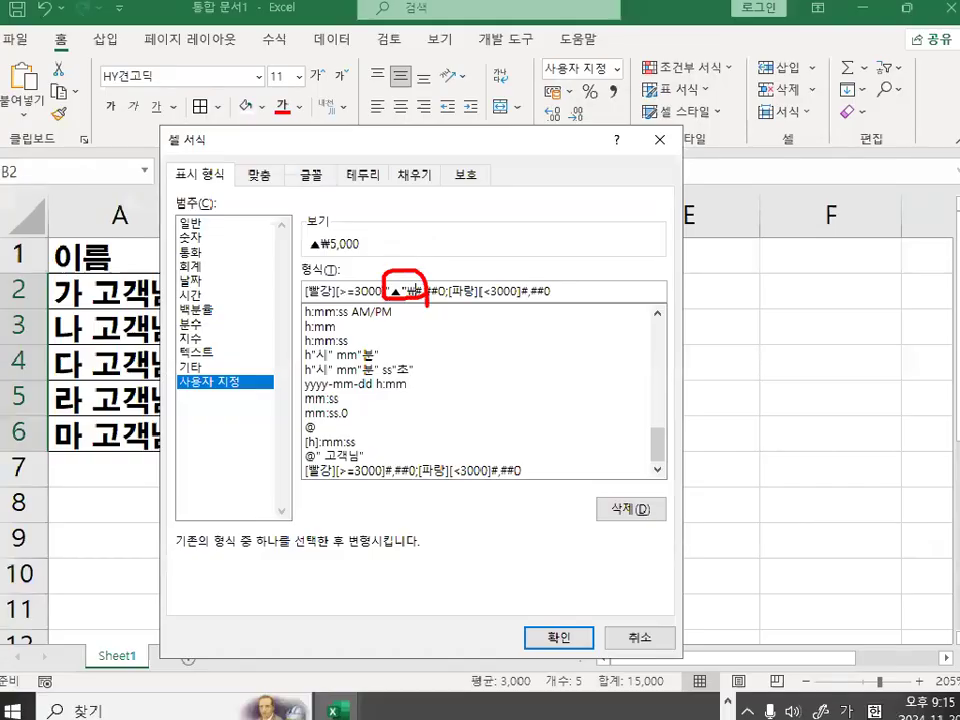
Insert "▼"₩ before the second #,##0, after the [<3000] condition, in the custom format code.
click(519, 290)
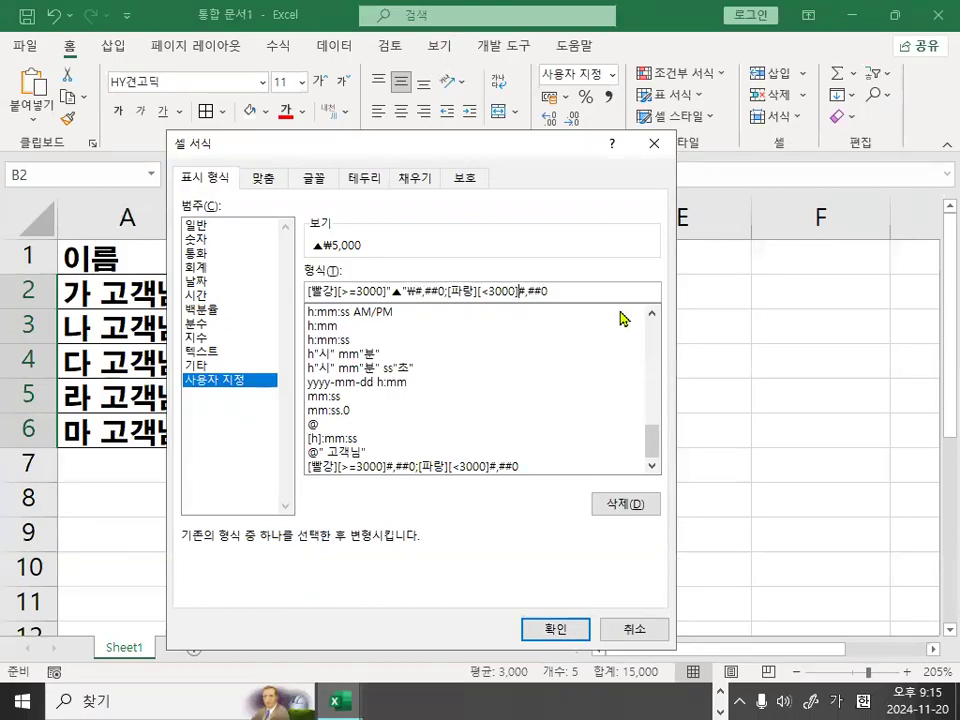
text(ㅁ)
key(Hangul_Hanja)
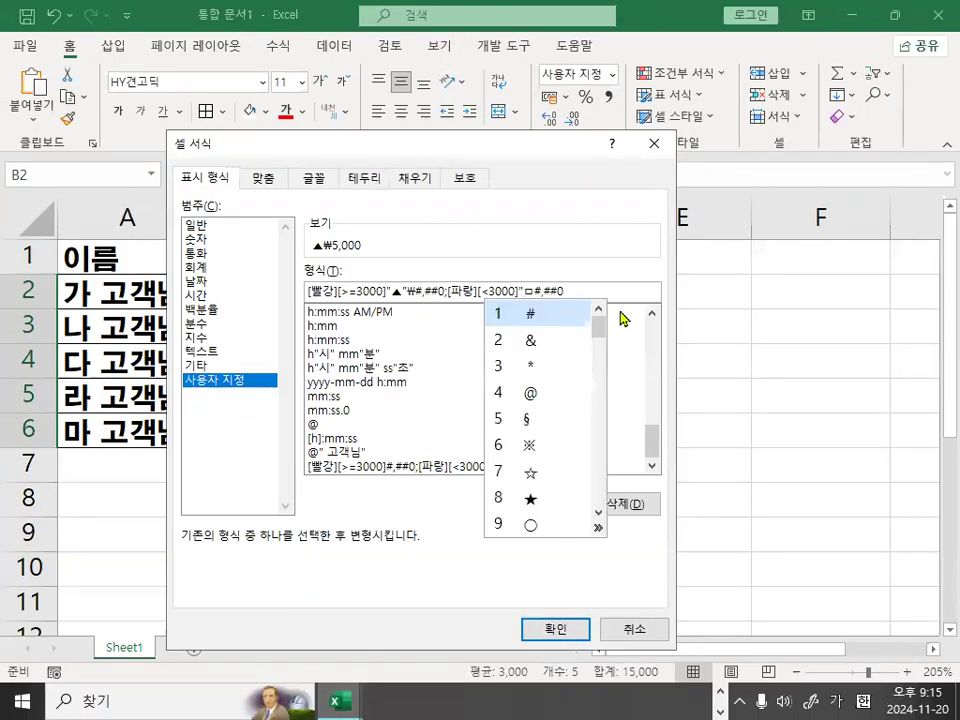
click(598, 528)
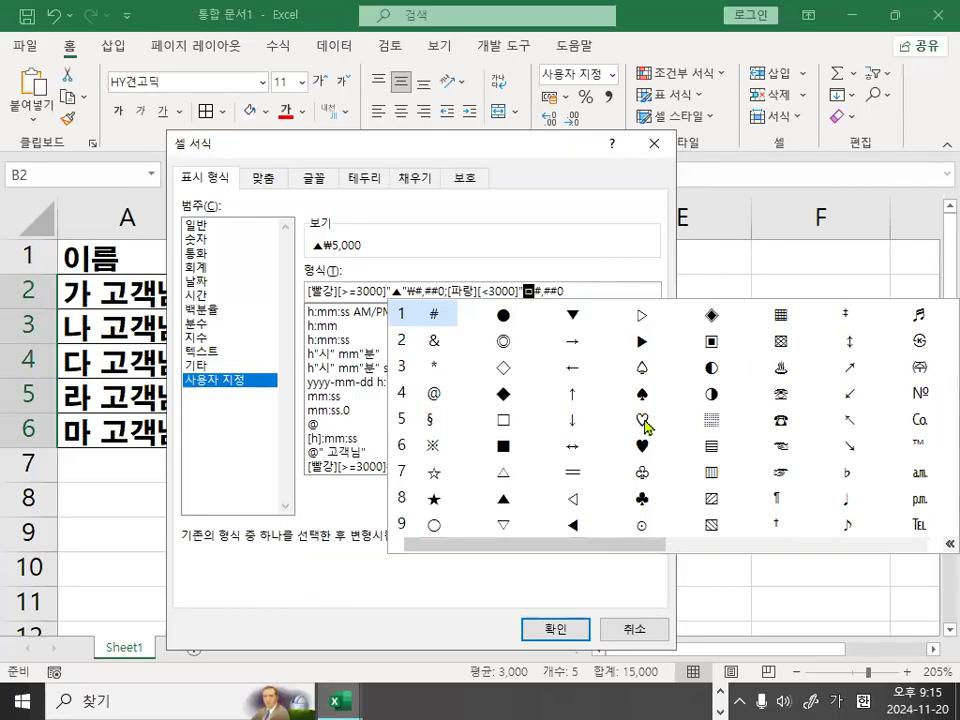
click(573, 317)
text("₩)
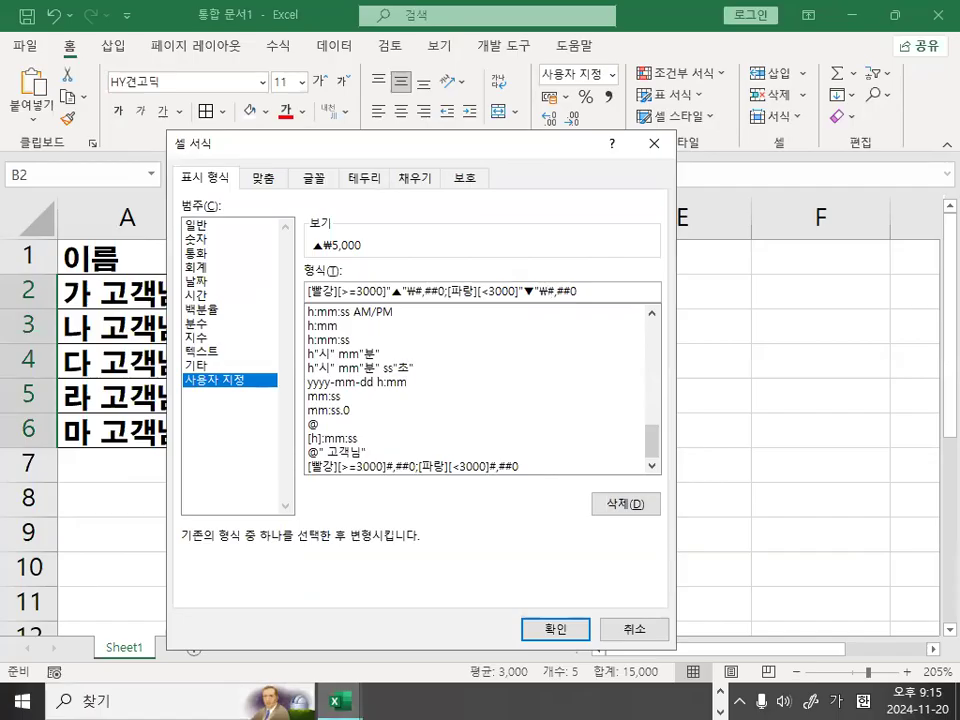
Switch to the Notepad notes and compare the "▲"₩ and "▼"₩ parts of the 형식 code, then return to Excel.
key(alt+Tab)
drag(258, 252, 344, 255)
drag(649, 252, 738, 252)
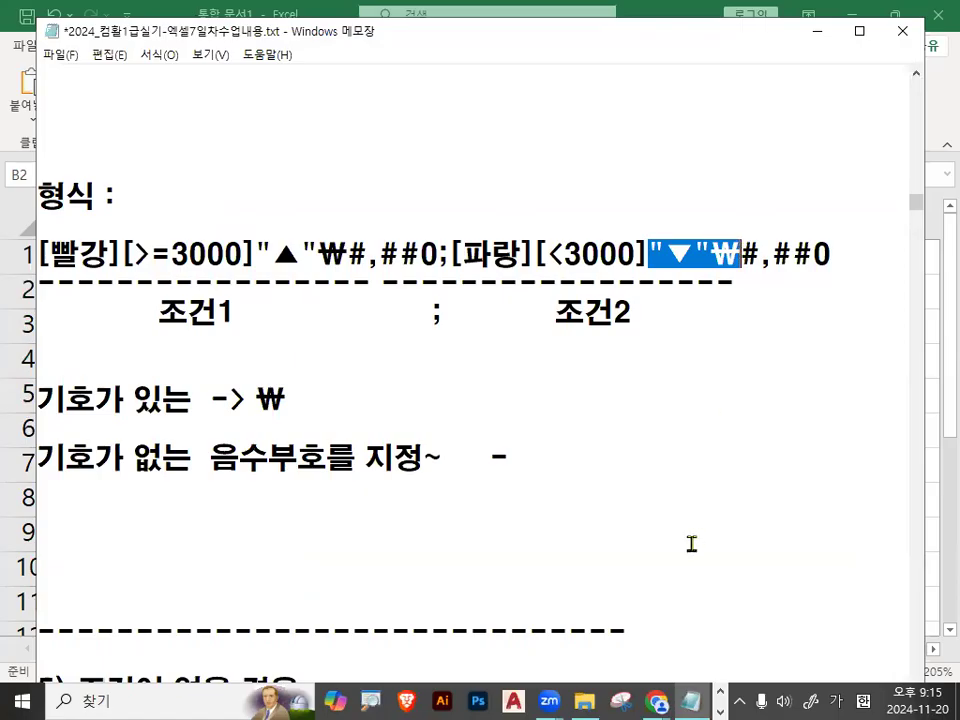
click(817, 38)
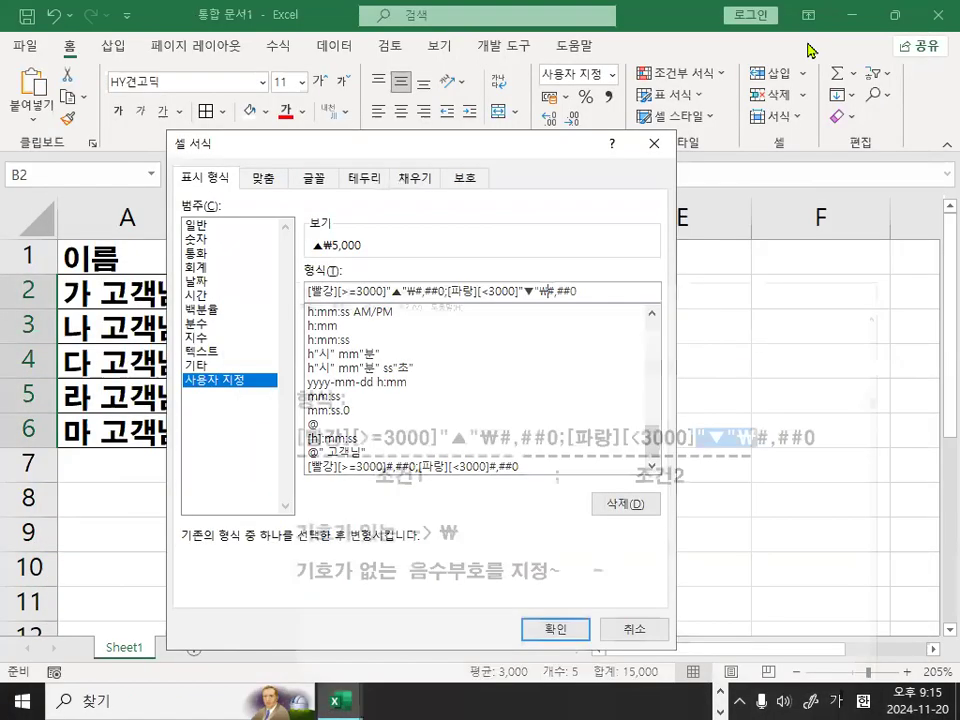
Apply the custom number format to B2:B6 and circle the ▲ in B4 with the pen.
click(552, 628)
click(470, 500)
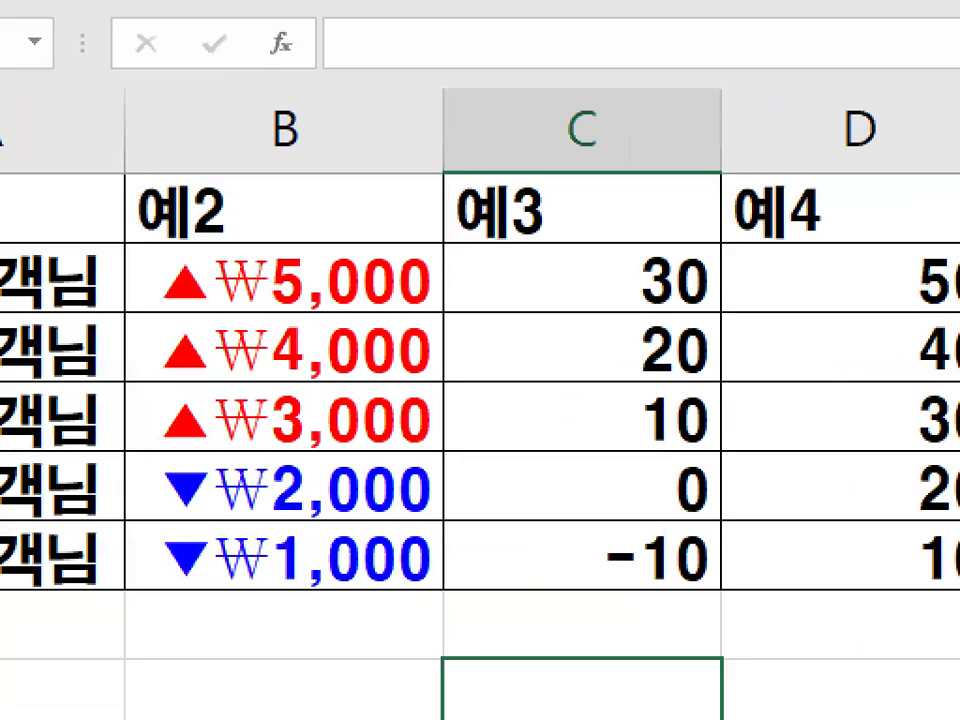
drag(165, 437, 201, 413)
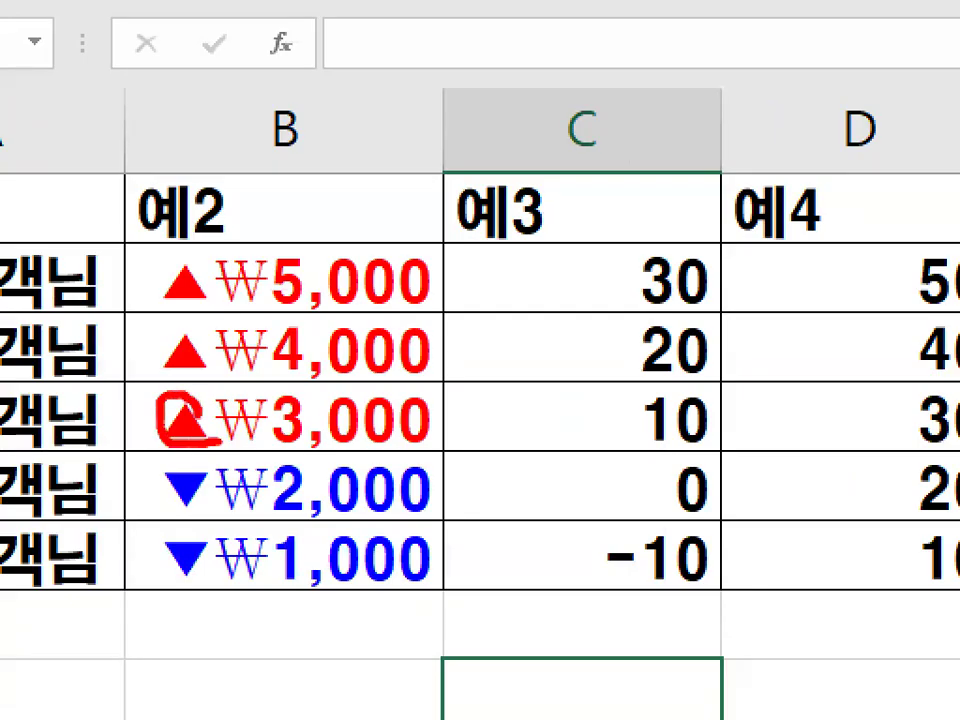
Circle the ▼ in B5 and mark the symbols in B2:B6 with the pen, clearing the marks.
mouse_move(208, 510)
mouse_down()
mouse_move(163, 500)
mouse_move(196, 458)
mouse_up()
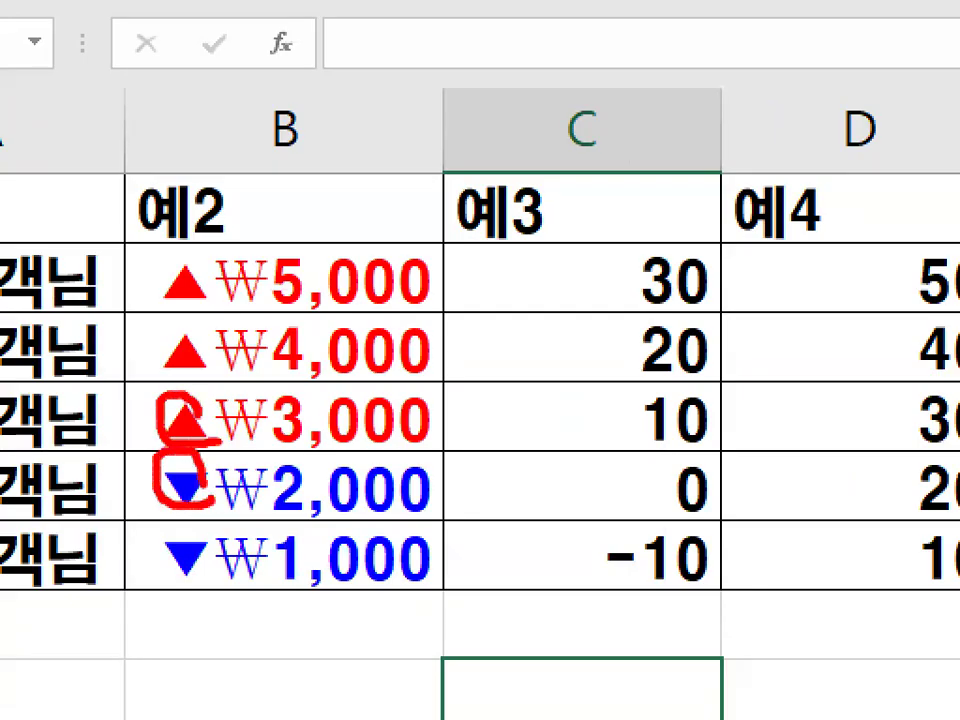
key(Escape)
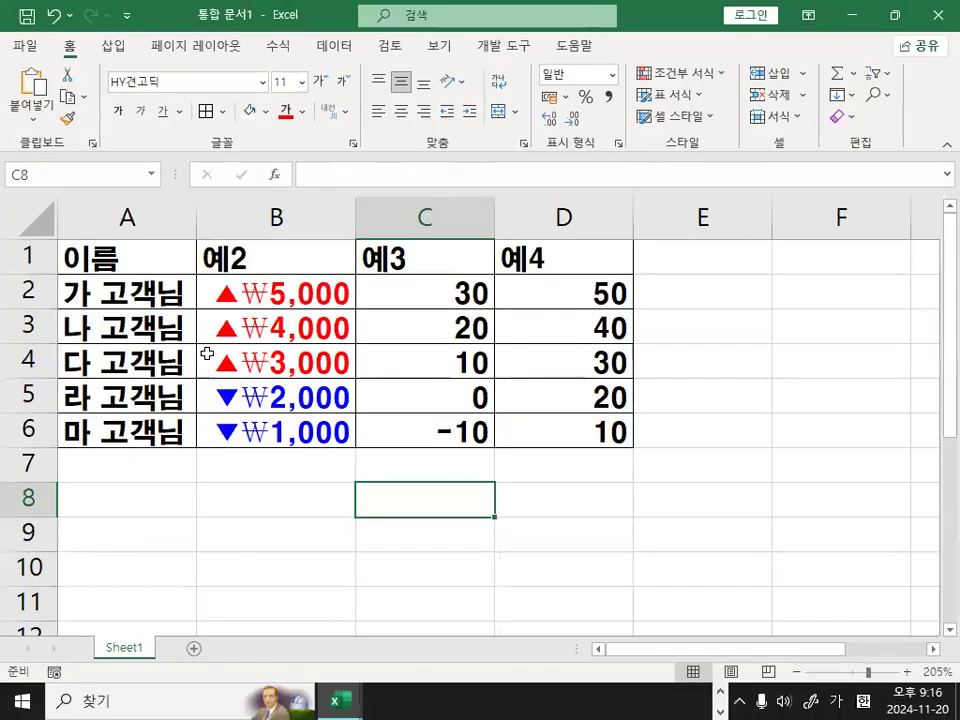
key(ctrl+1)
click(207, 351)
drag(219, 226, 208, 547)
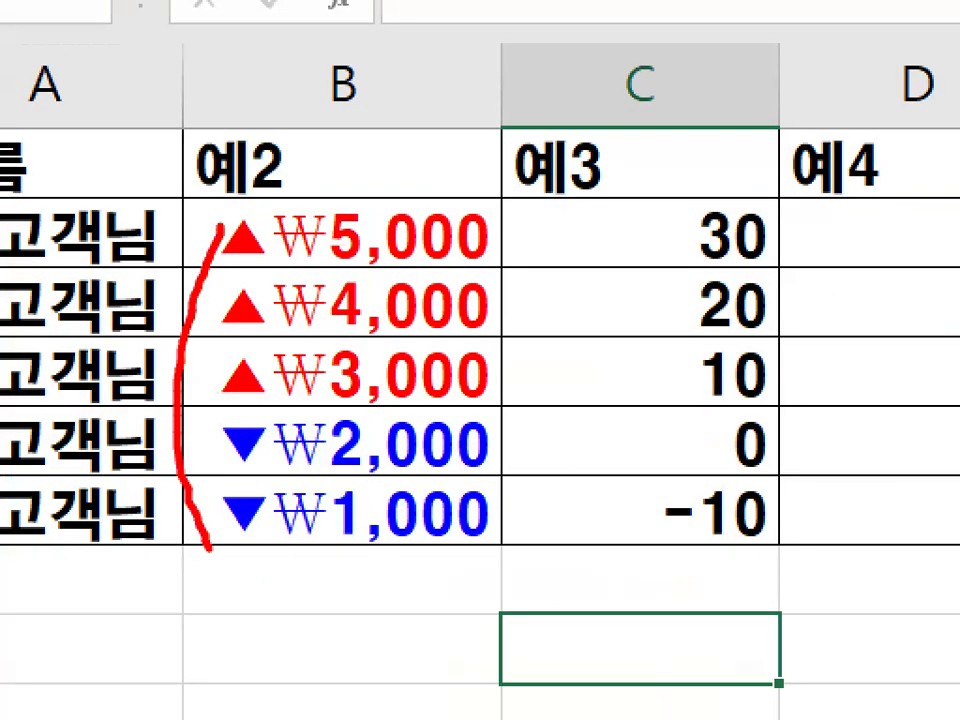
key(Escape)
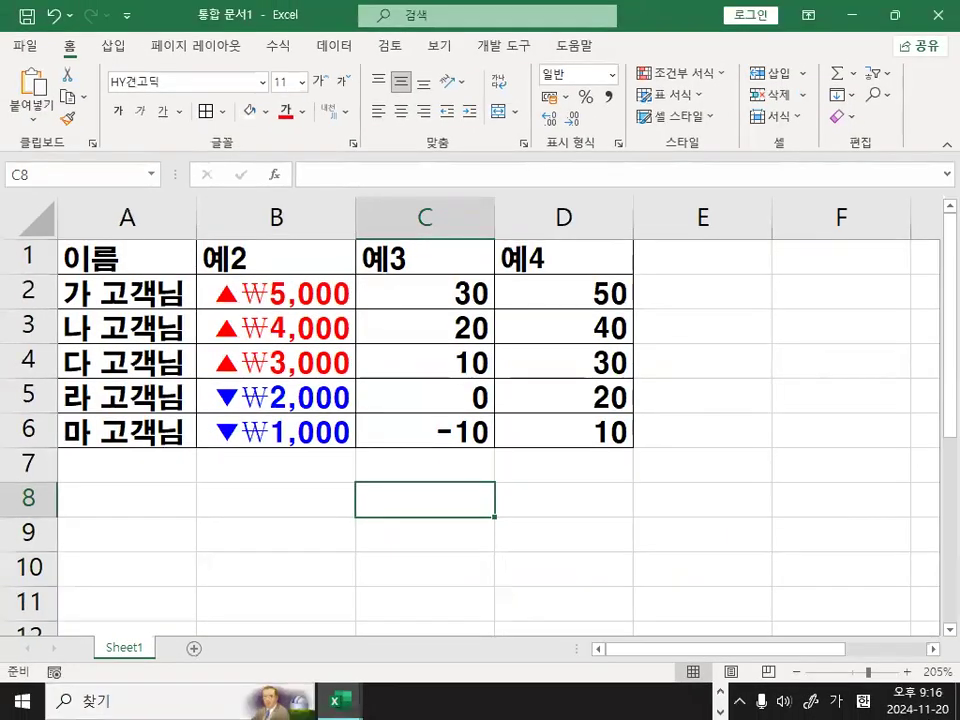
Switch to the Notepad notes and examine the ₩ and the semicolon separator in the 예2) 형식 code.
key(alt+Tab)
click(274, 284)
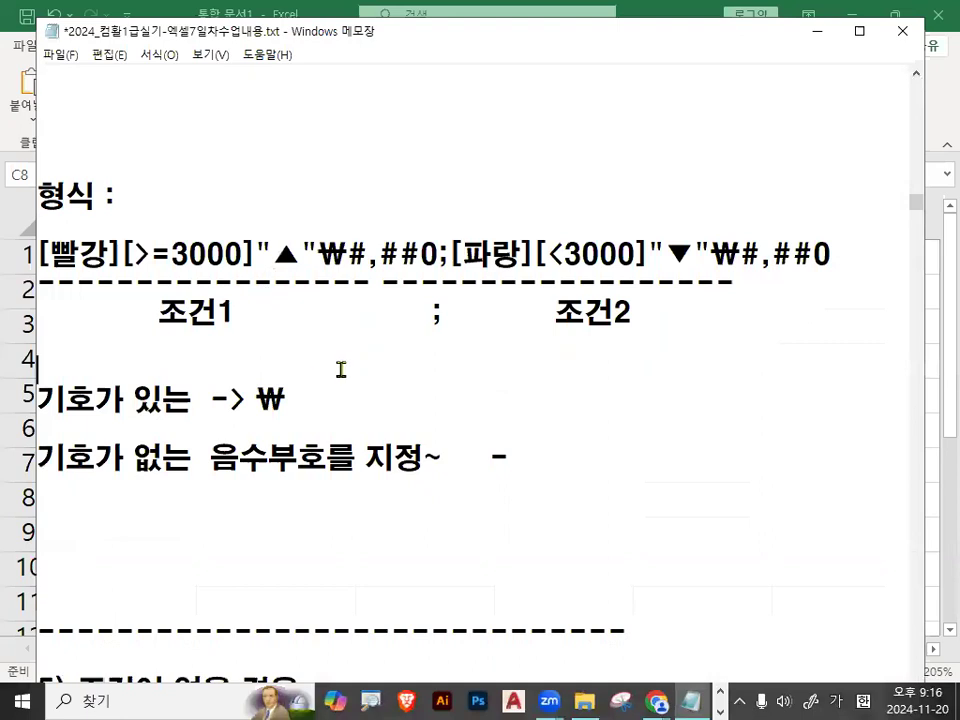
key(ctrl+2)
mouse_move(321, 262)
mouse_down()
mouse_move(262, 265)
mouse_move(317, 221)
mouse_move(308, 270)
mouse_move(347, 254)
mouse_up()
key(Escape)
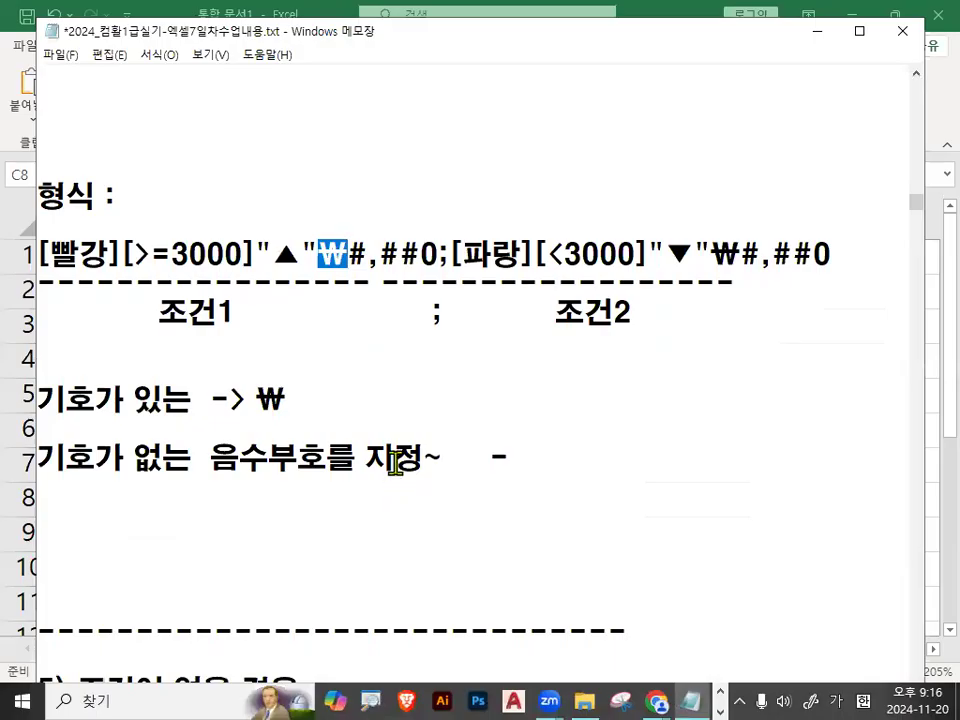
click(456, 270)
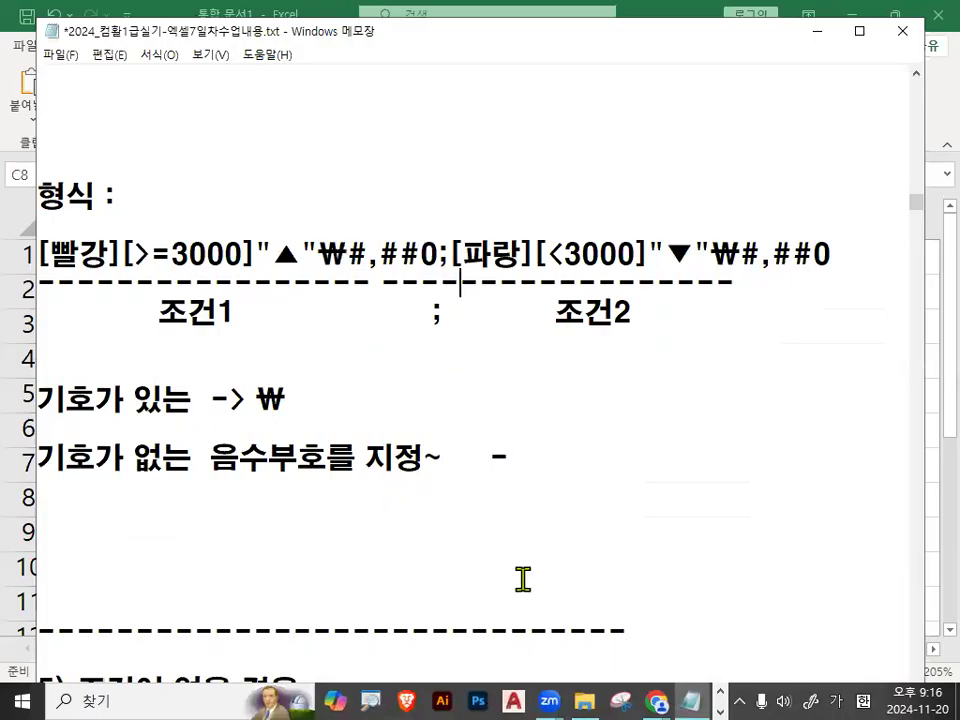
drag(447, 262, 436, 262)
click(326, 254)
Read section 5) 조건이 없을 경우 in the notes, highlighting the 양수, 음수 and 0값 wording.
scroll(365, 390, down, 2)
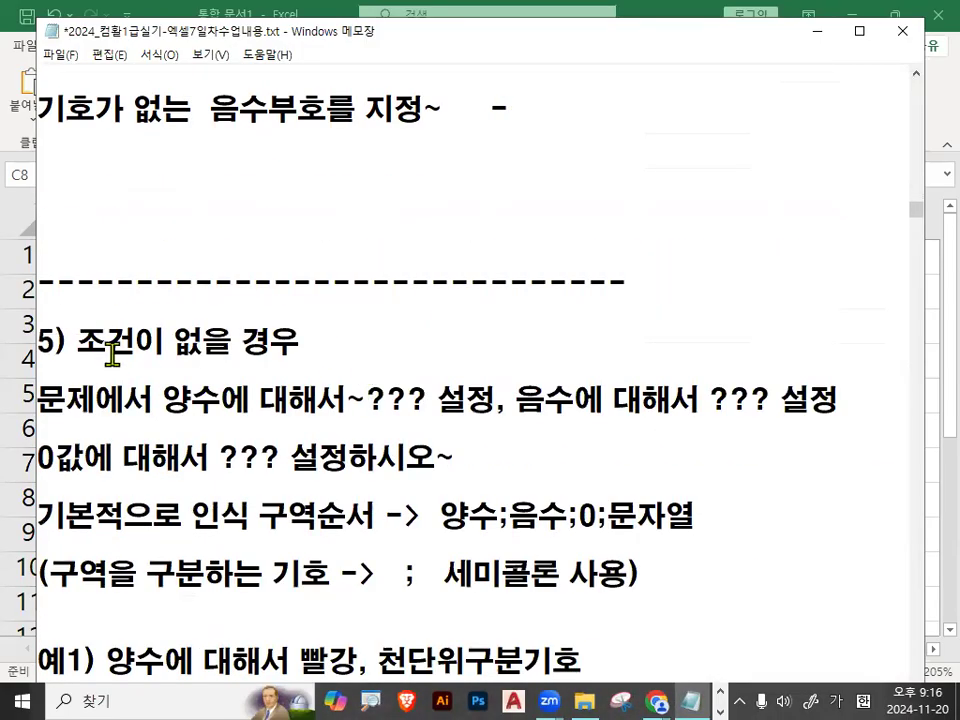
drag(84, 343, 289, 340)
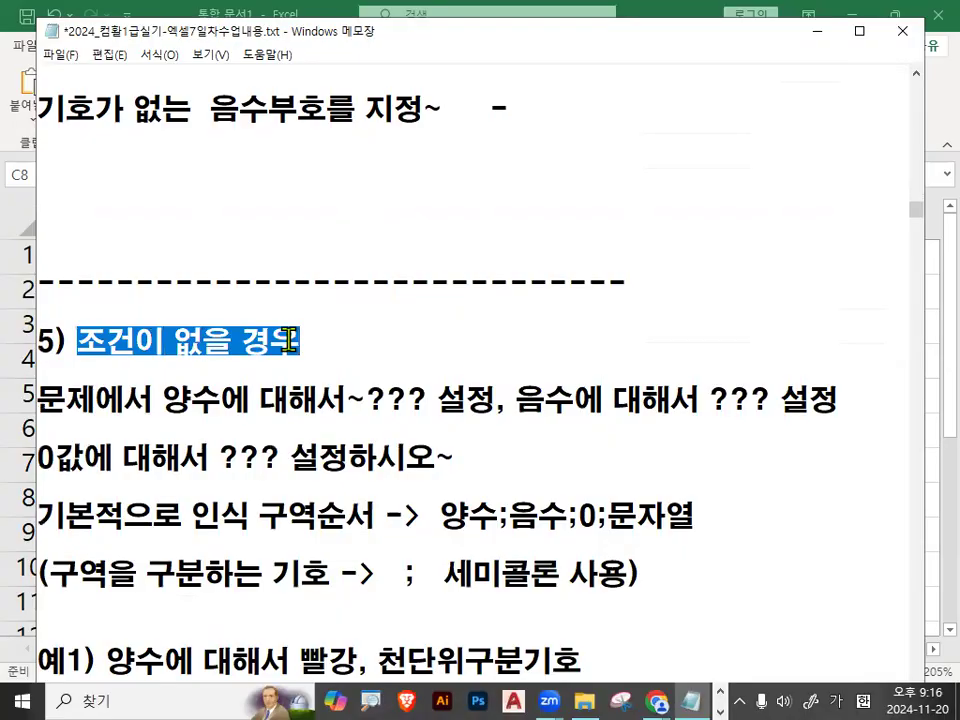
drag(36, 401, 95, 401)
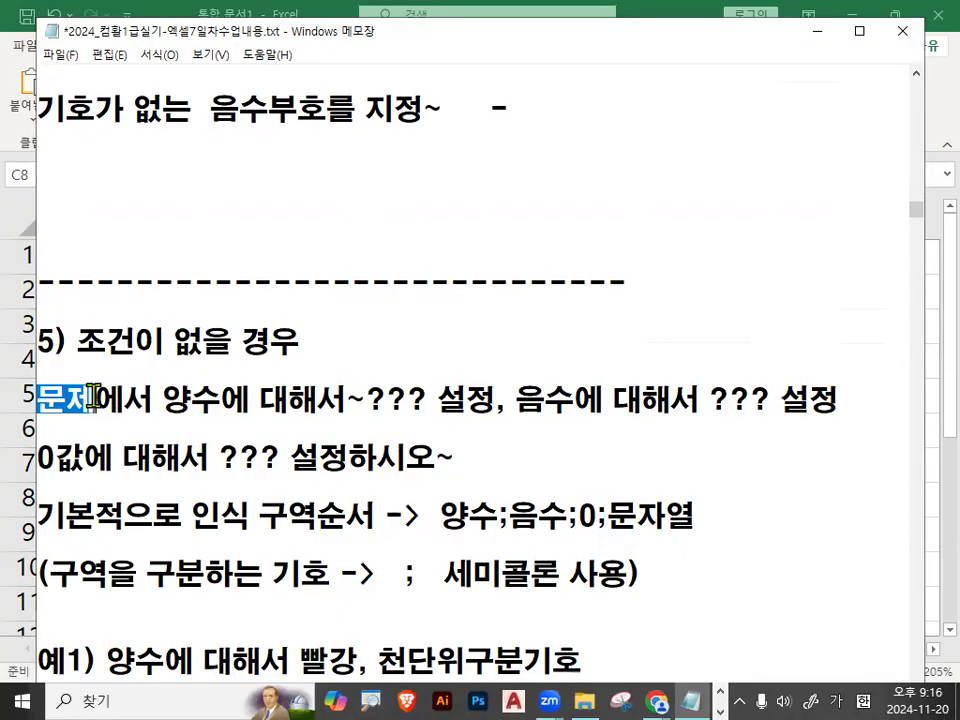
scroll(93, 396, down, 1)
drag(163, 313, 251, 313)
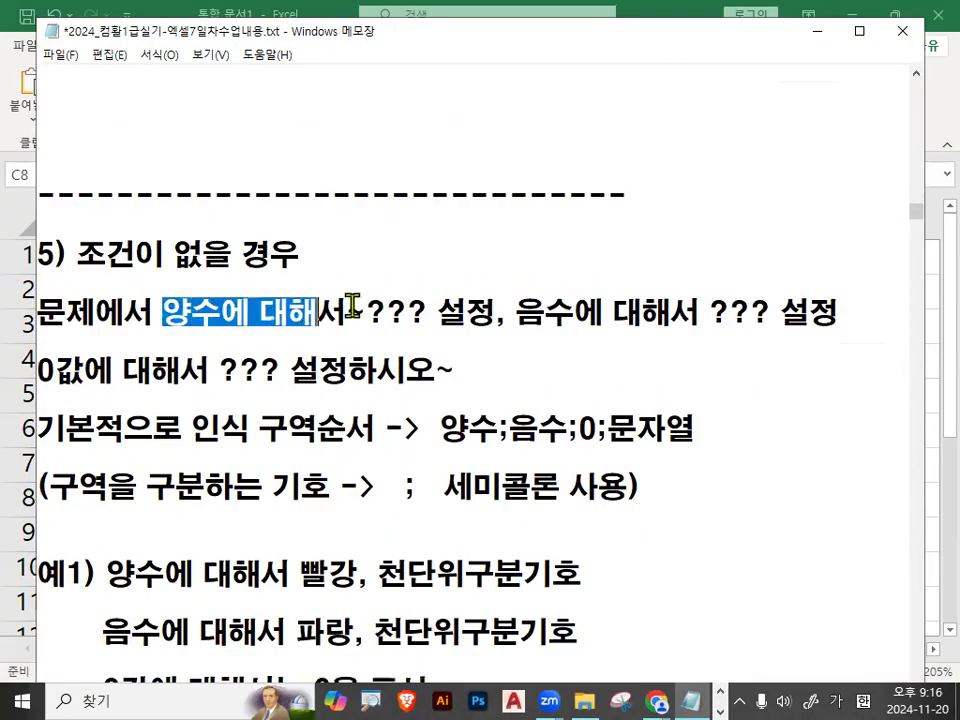
drag(365, 313, 418, 307)
drag(508, 313, 578, 300)
drag(710, 313, 840, 313)
click(42, 369)
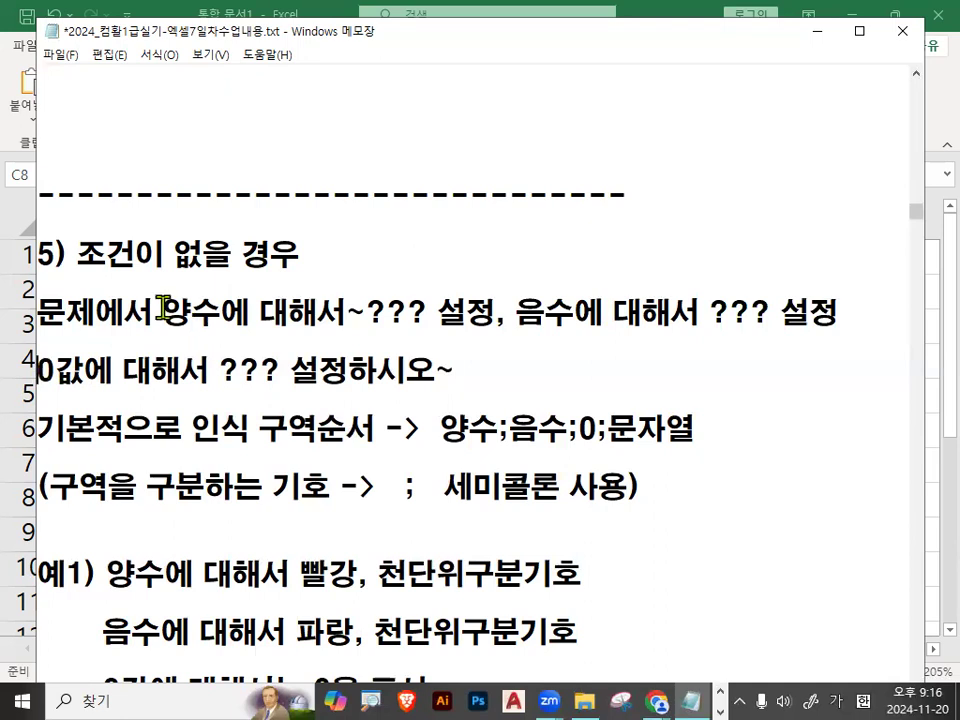
drag(163, 313, 213, 311)
drag(38, 370, 87, 370)
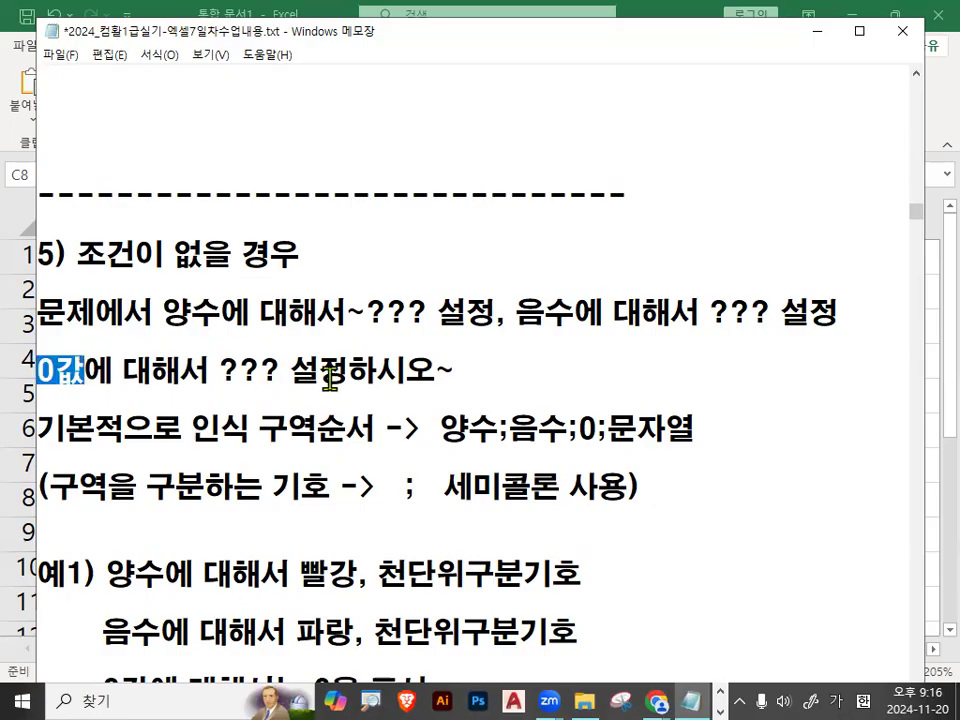
drag(163, 313, 250, 313)
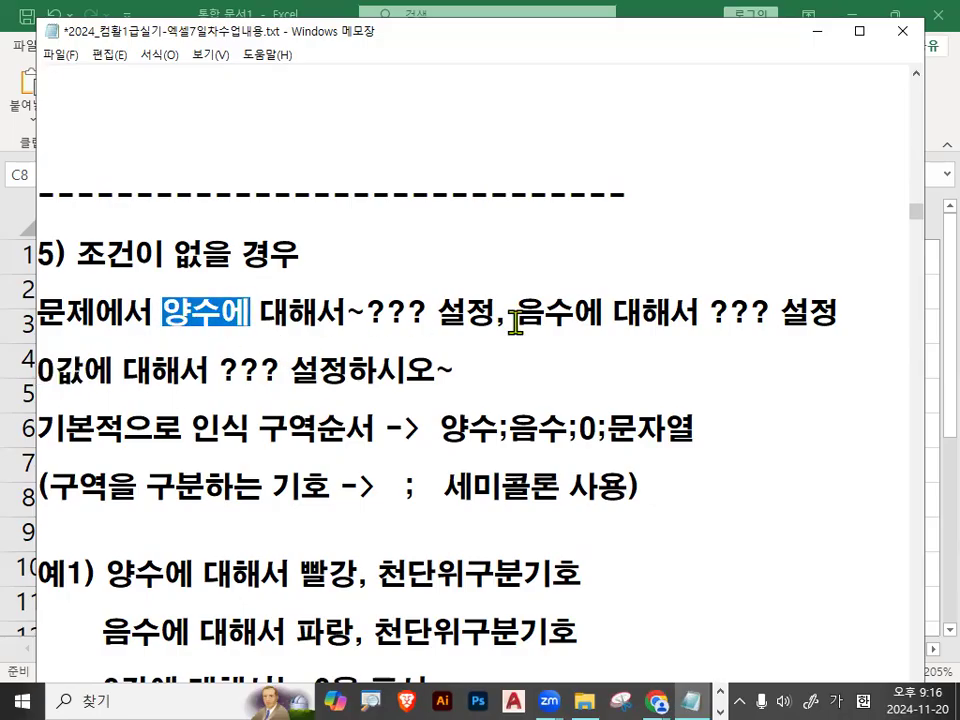
drag(516, 313, 575, 313)
Examine the default section order 양수;음수;0;문자열 in the notes, highlighting each part and its separators.
scroll(176, 390, down, 1)
drag(40, 342, 350, 342)
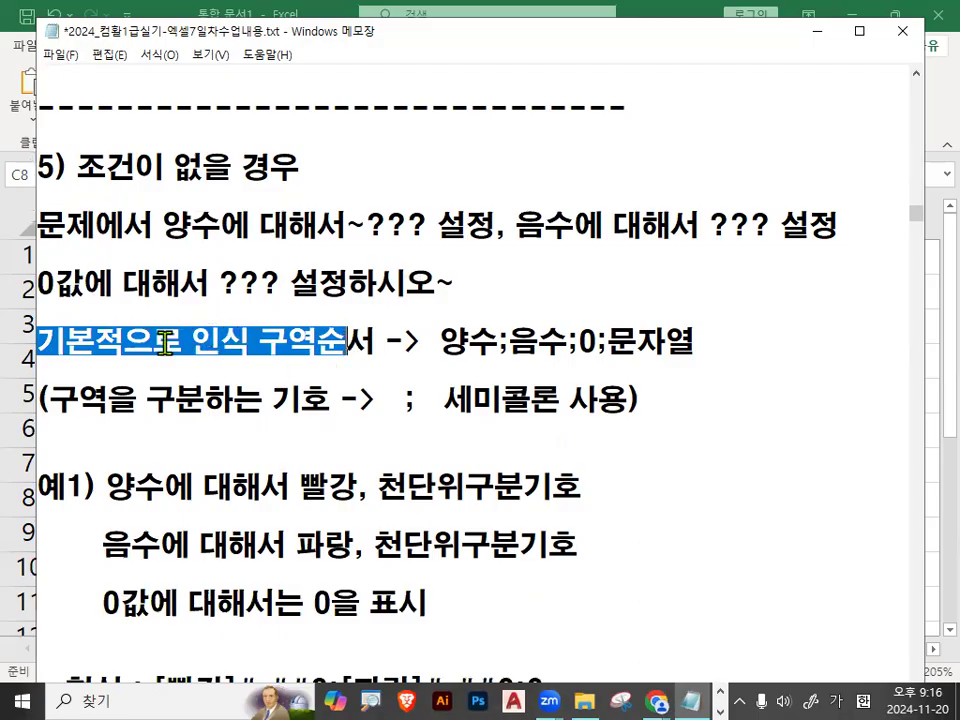
click(268, 342)
drag(192, 342, 490, 340)
click(482, 336)
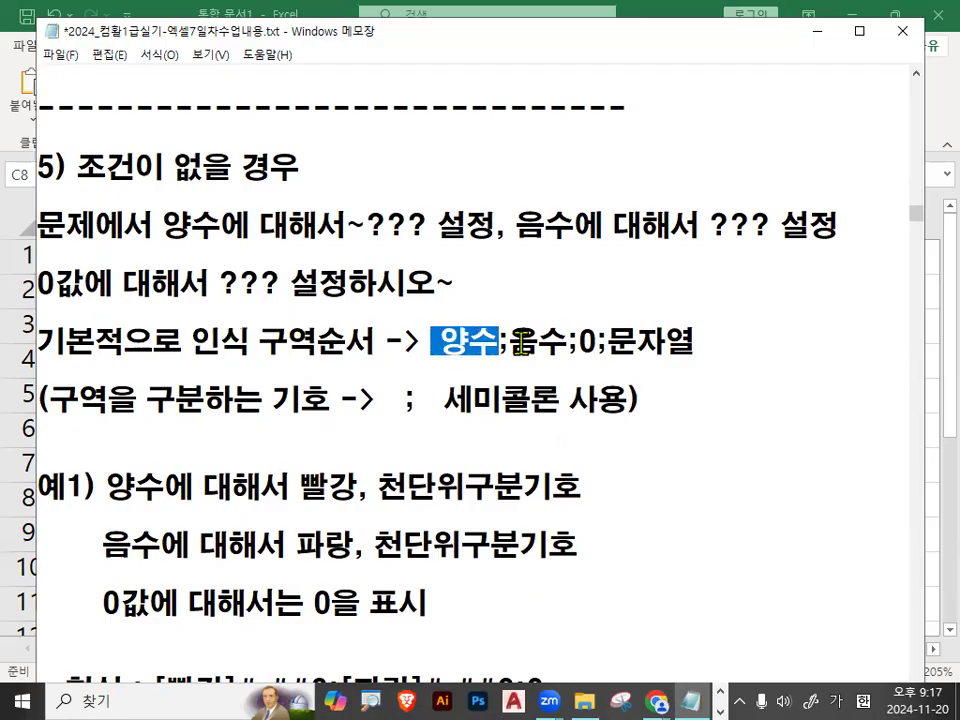
double_click(501, 340)
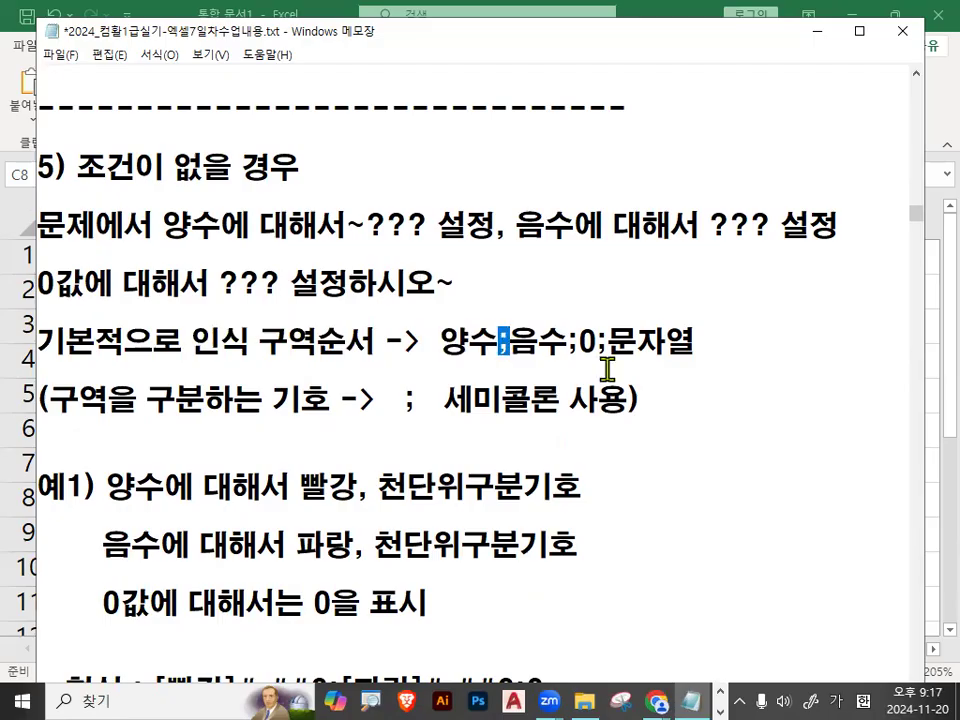
drag(509, 340, 561, 341)
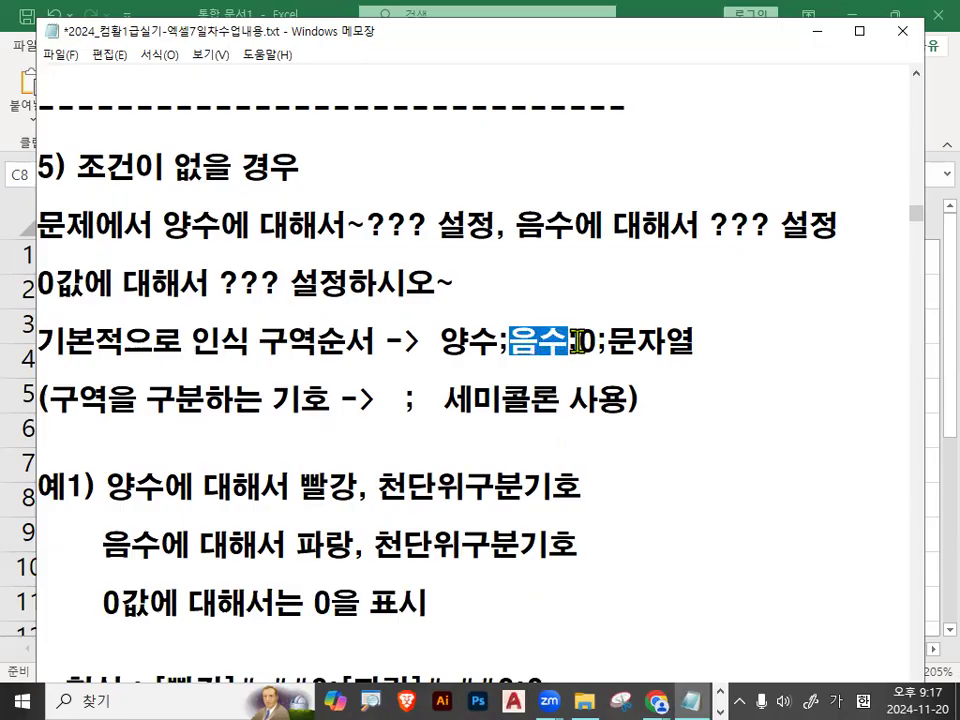
double_click(571, 341)
double_click(587, 342)
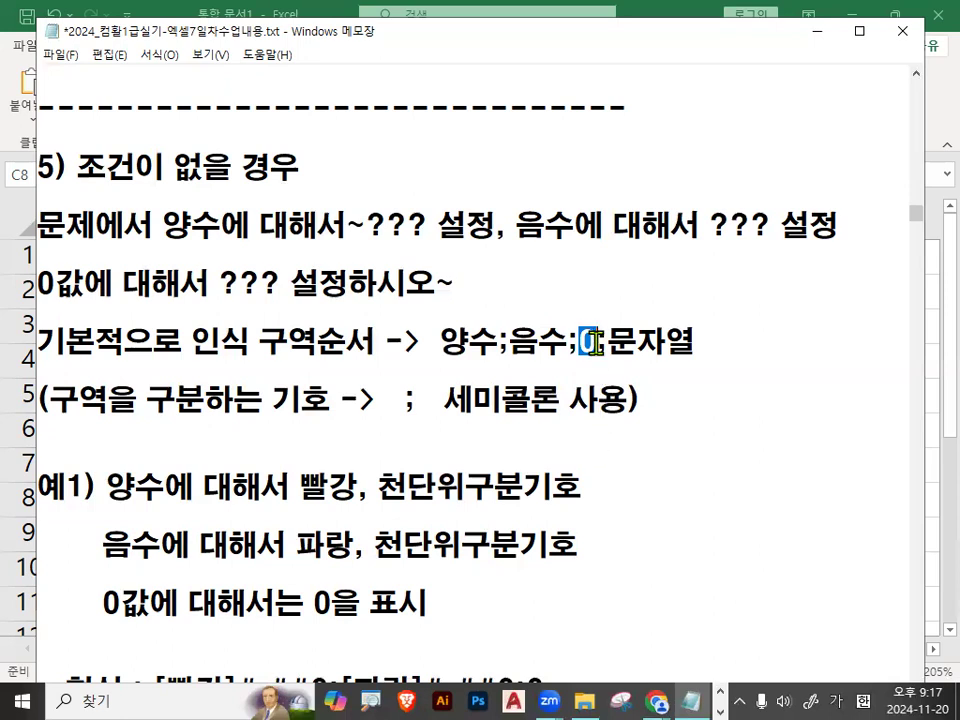
drag(598, 343, 698, 343)
click(698, 343)
Highlight the section 5) heading, the whole section order and the semicolon separator note.
drag(76, 165, 300, 167)
drag(440, 342, 714, 342)
click(716, 343)
drag(50, 399, 304, 402)
drag(396, 401, 422, 400)
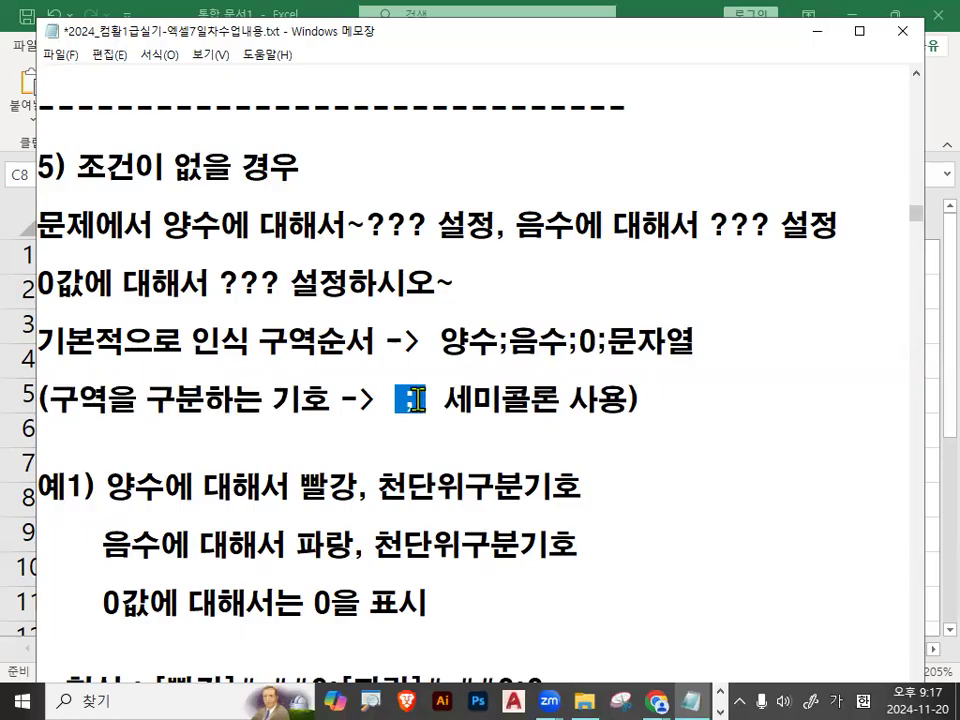
Read the 예1) requirements for positive, negative and zero values, highlighting each line.
scroll(414, 399, down, 2)
drag(110, 224, 583, 224)
drag(103, 284, 580, 287)
drag(121, 344, 408, 348)
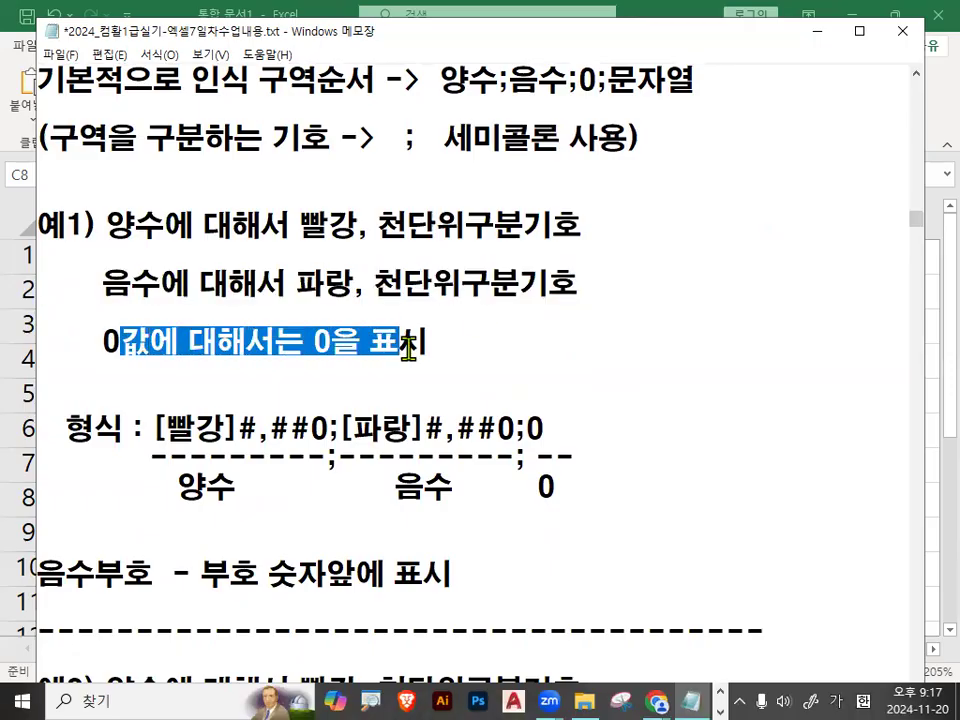
click(411, 343)
Cross out 문자열 in the section order with the pen and clear the mark.
mouse_move(608, 84)
mouse_down()
mouse_move(680, 67)
mouse_move(574, 206)
mouse_up()
key(ctrl+1)
click(692, 64)
drag(580, 54, 720, 236)
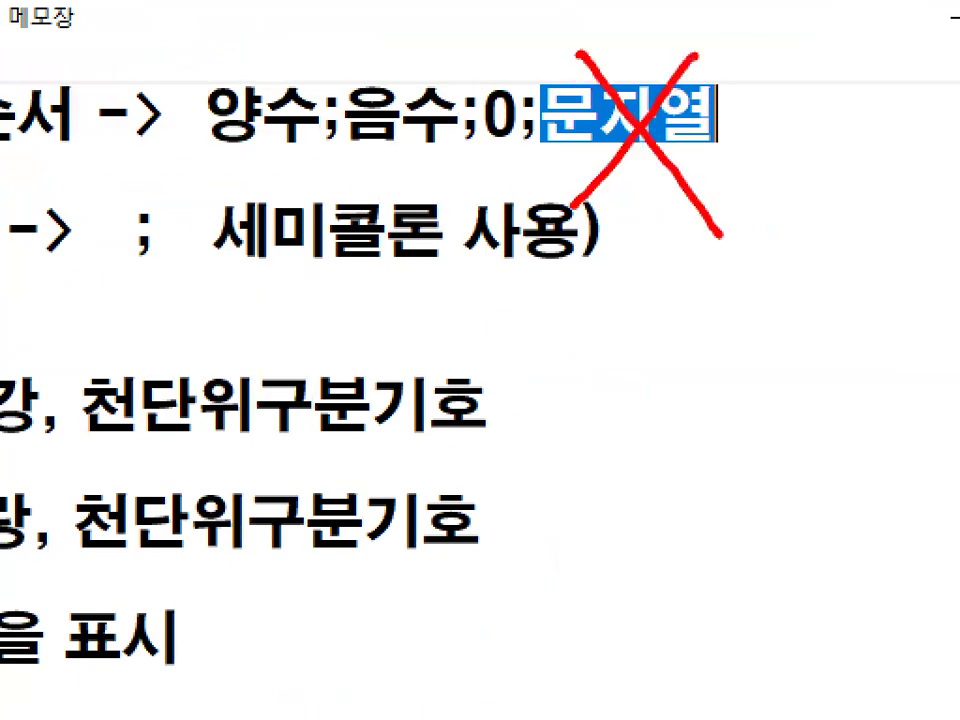
key(Escape)
Examine the 예1) 형식 code [빨강]#,##0;[파랑]#,##0;0, underline it with the pen and clear the mark.
click(160, 426)
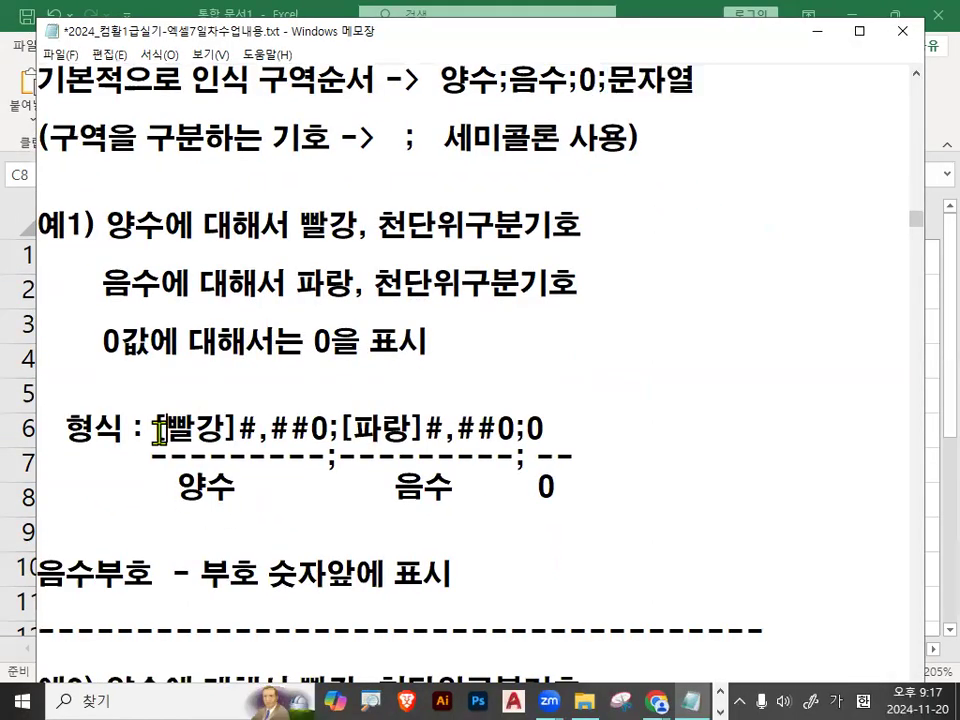
scroll(160, 500, down, 1)
drag(150, 342, 544, 342)
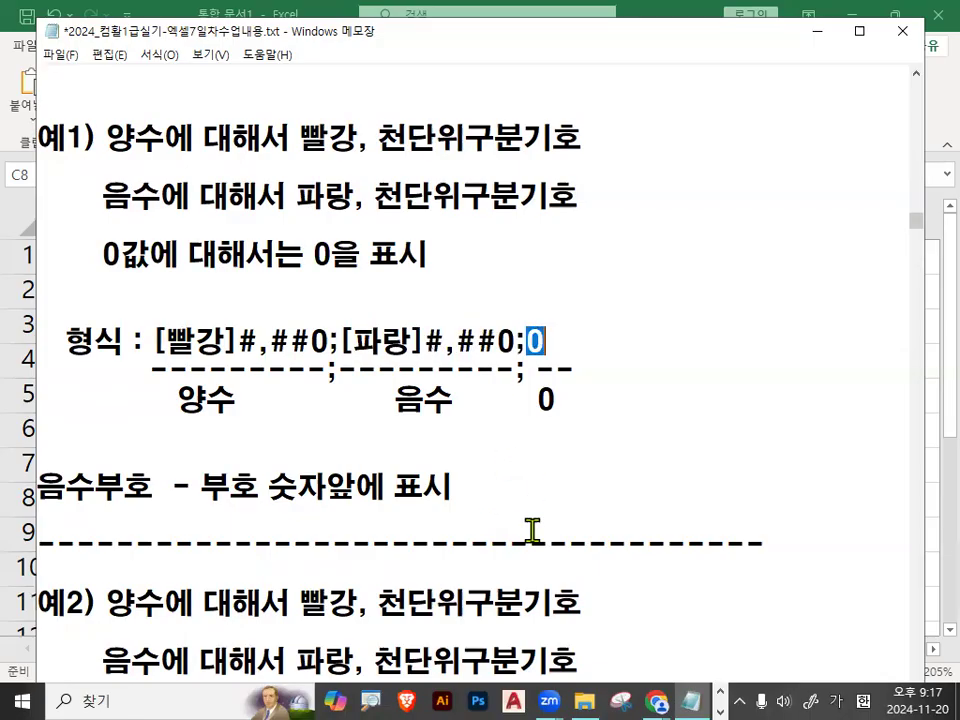
click(517, 400)
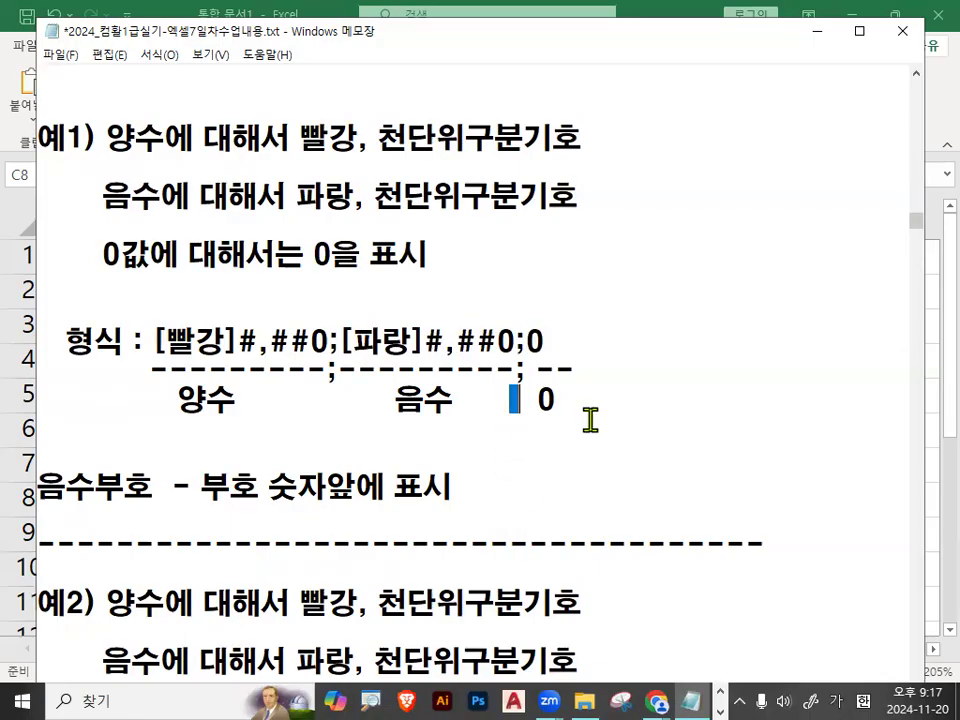
drag(158, 358, 548, 358)
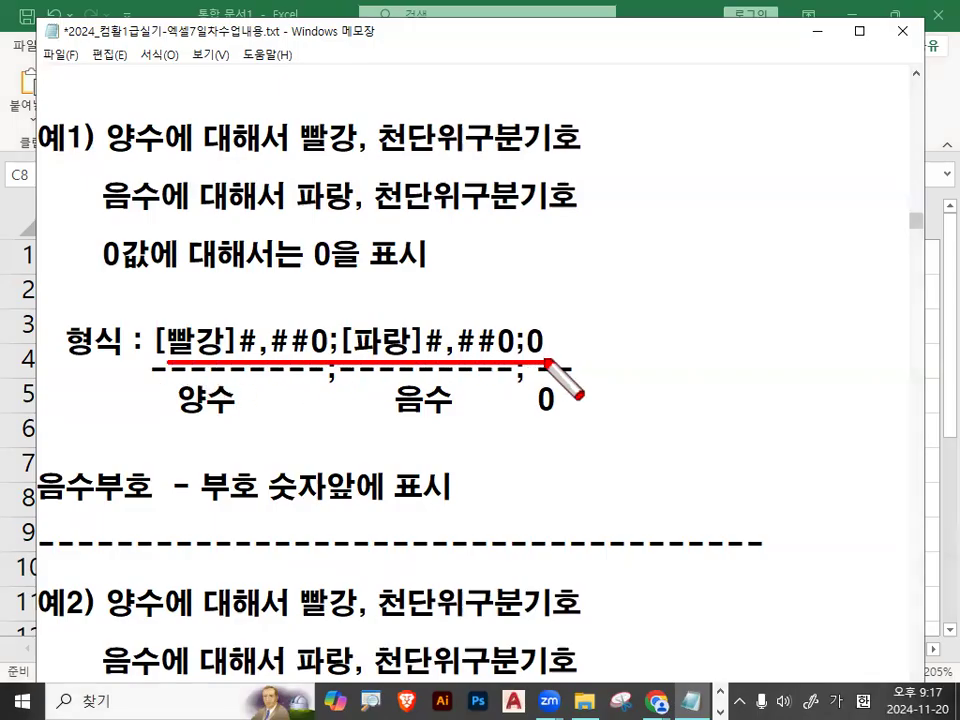
key(Escape)
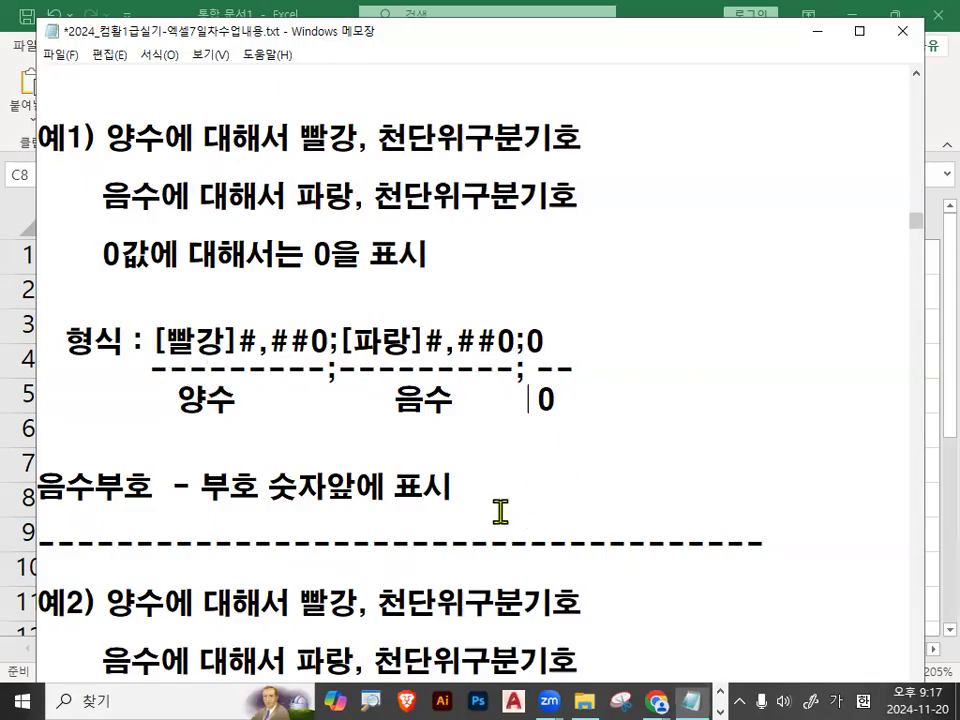
Switch to Excel, select C2:C6 and mark the values with the pen, clearing the mark.
click(643, 9)
drag(429, 302, 437, 424)
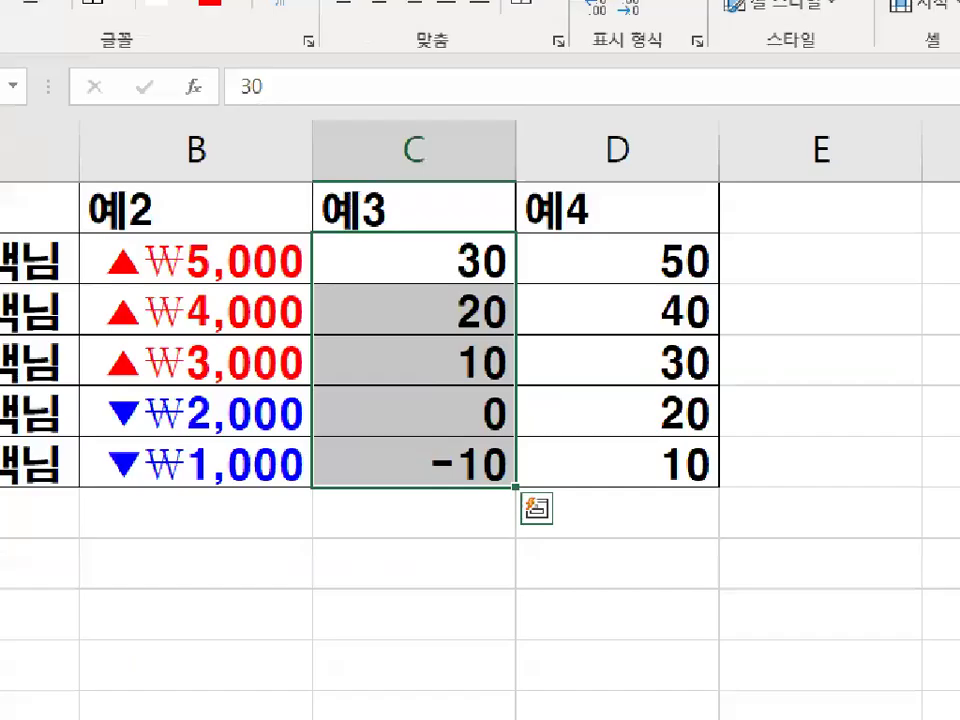
click(446, 360)
mouse_move(444, 238)
mouse_down()
mouse_move(405, 301)
mouse_move(417, 511)
mouse_up()
key(Escape)
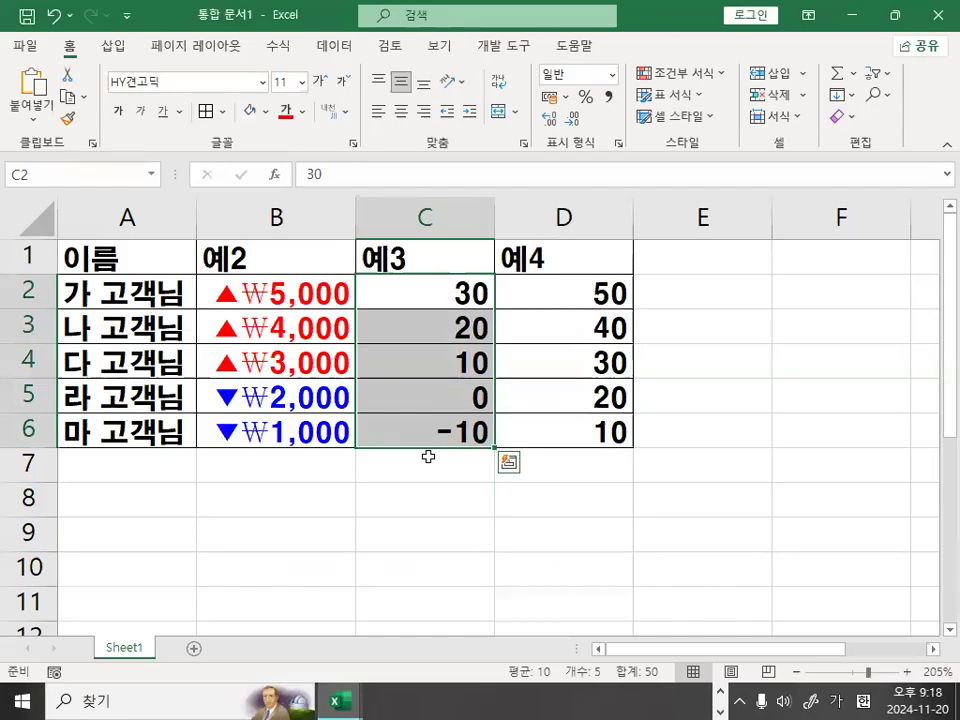
Open the custom number format for C2:C6, empty the format code and switch to the Notepad notes.
key(ctrl+1)
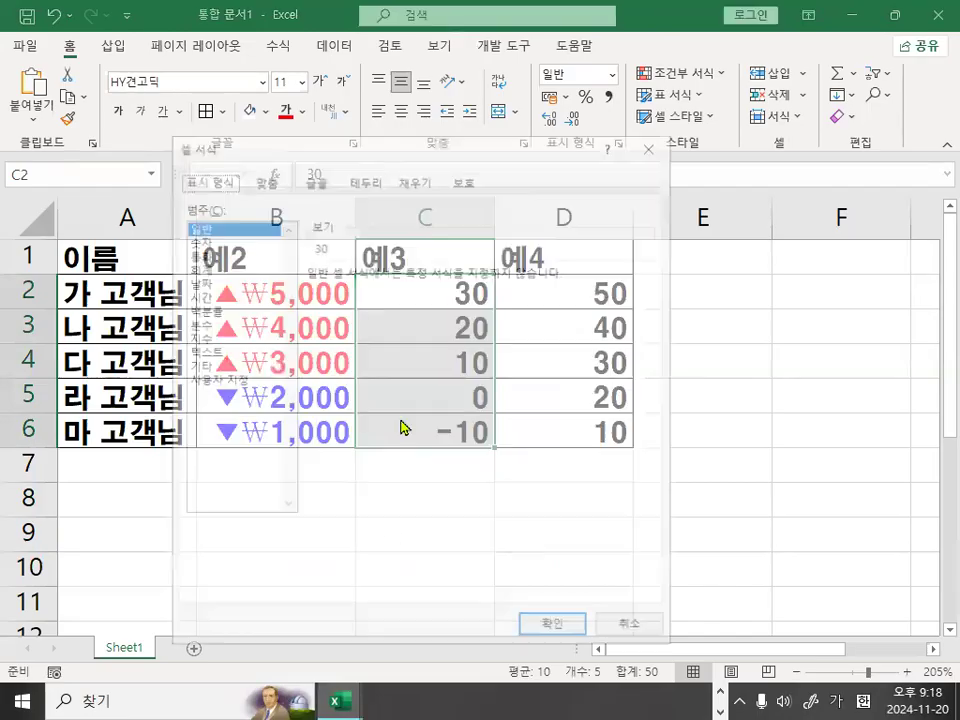
click(205, 380)
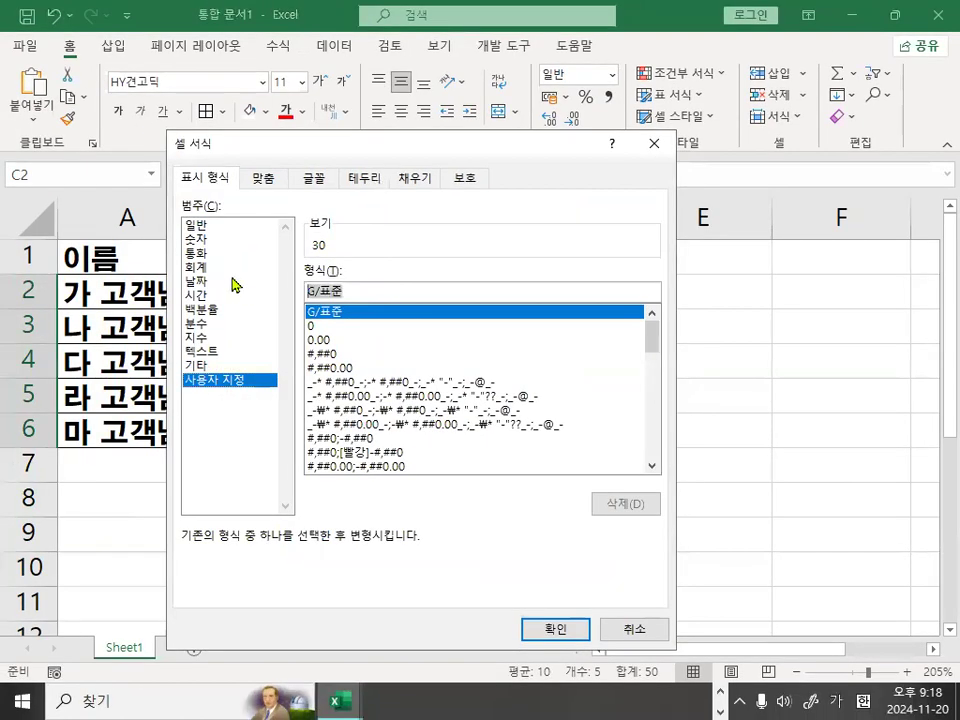
key(BackSpace)
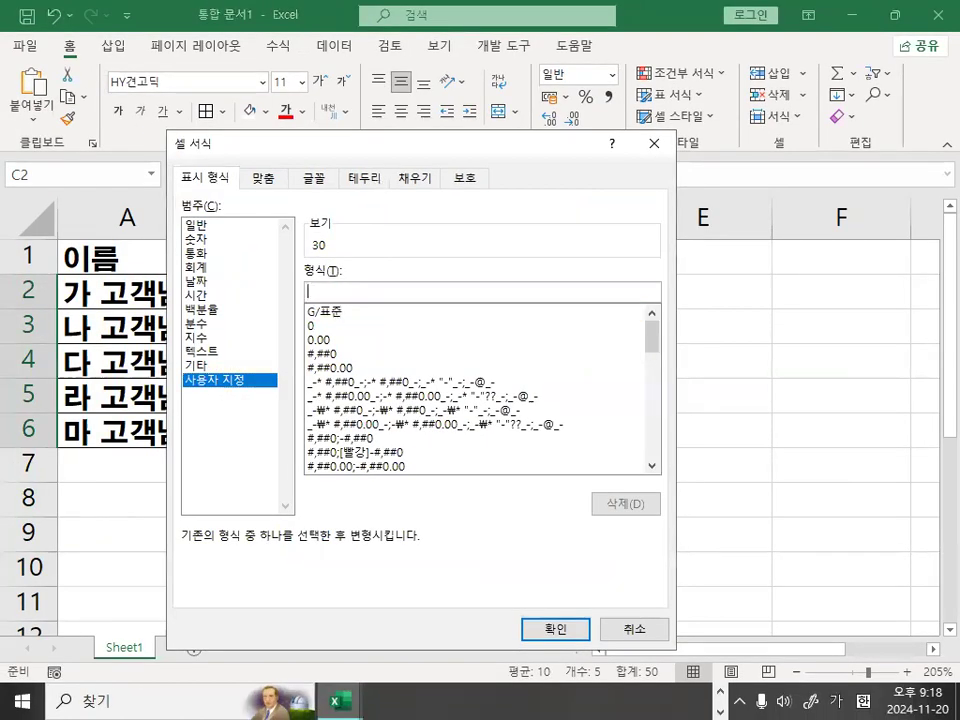
key(alt+Tab)
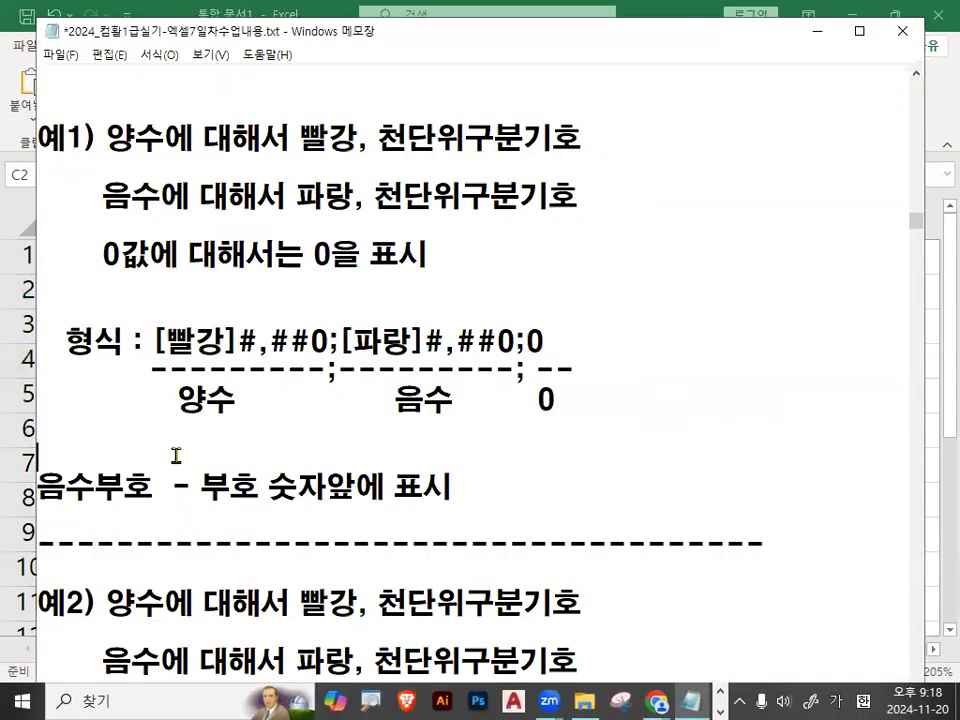
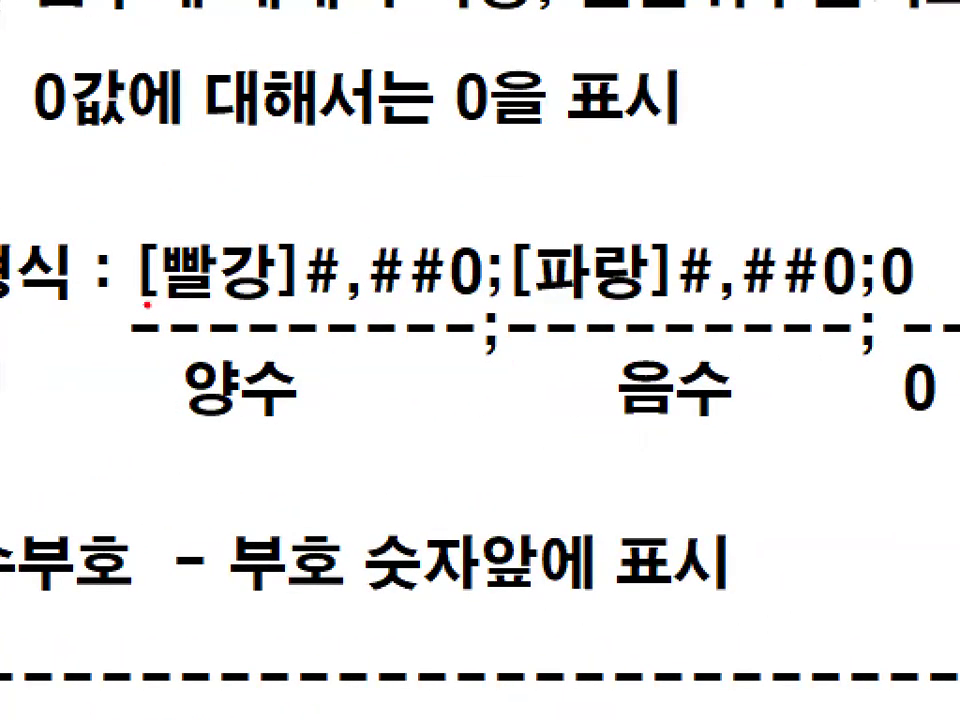
Underline the 양수, 음수 and 0 sections of [빨강]#,##0;[파랑]#,##0;0 with the pen, tick their labels and clear the marks.
drag(180, 301, 472, 300)
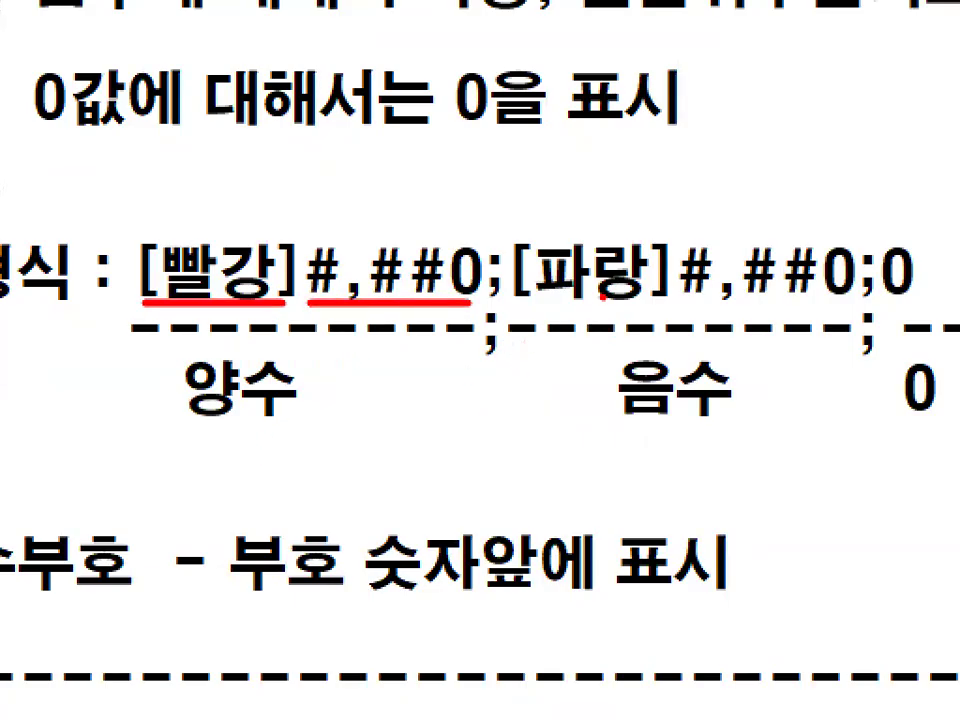
drag(521, 300, 819, 307)
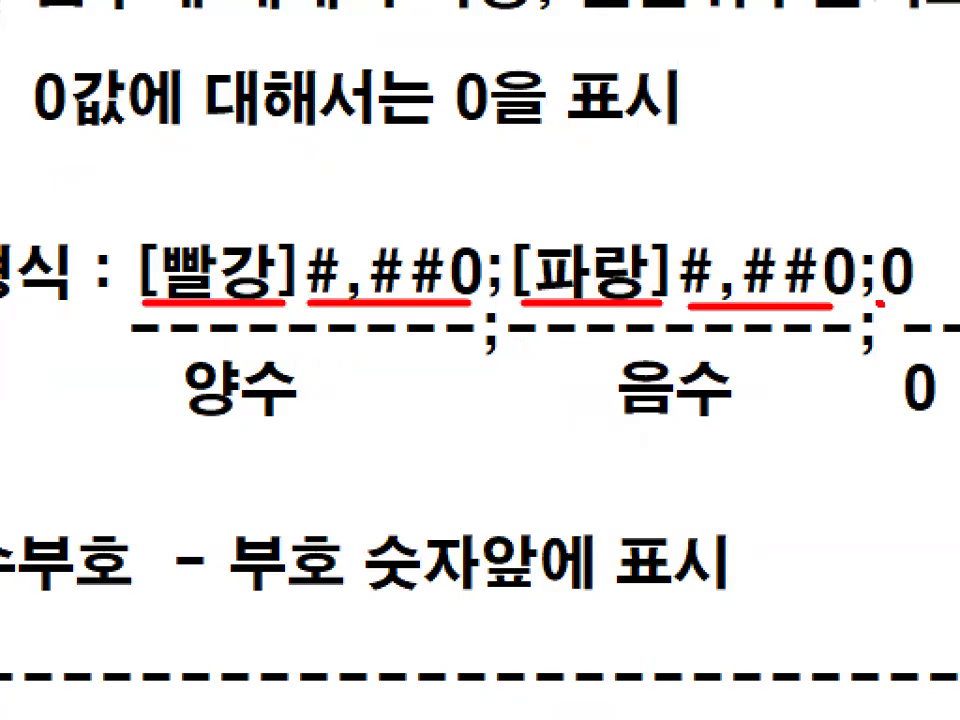
drag(878, 300, 924, 299)
drag(322, 379, 352, 366)
drag(585, 374, 624, 357)
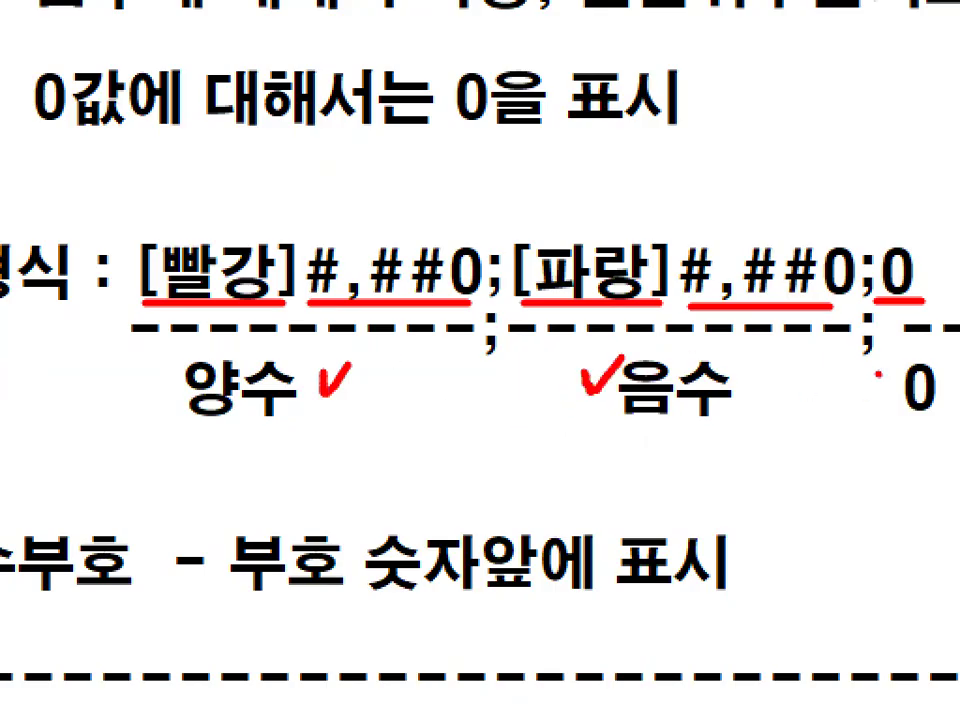
drag(877, 374, 899, 371)
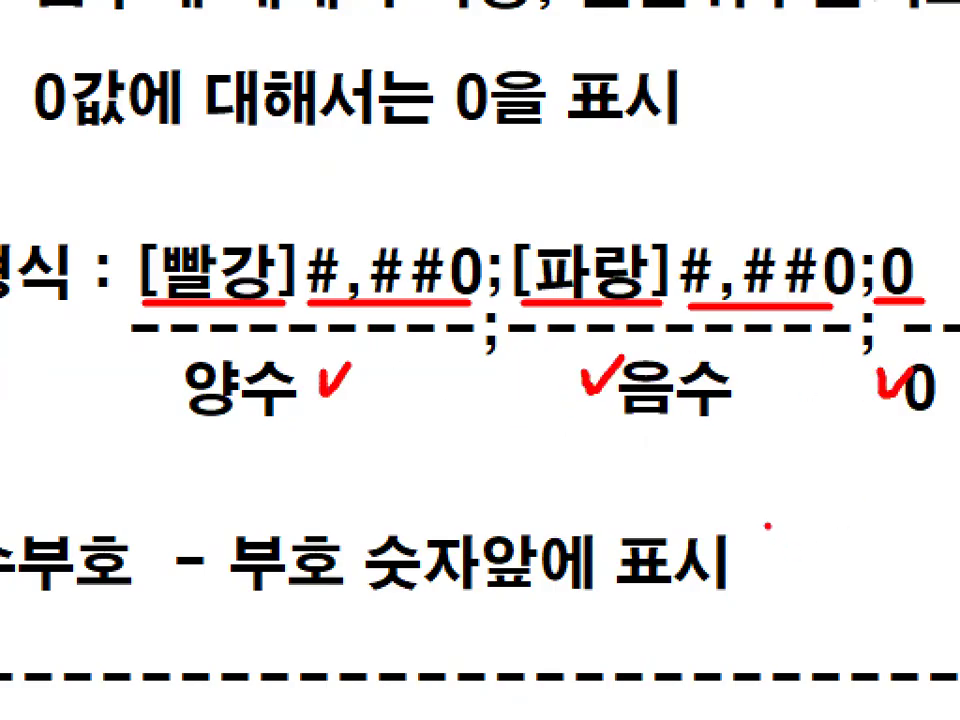
key(Escape)
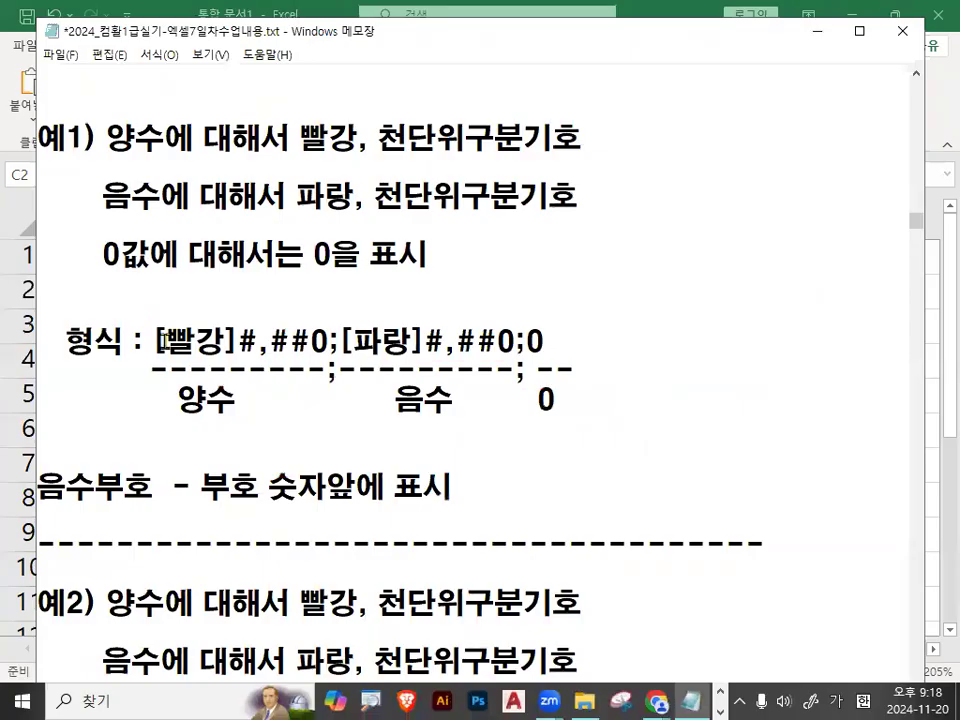
Copy [빨강]#,##0;[파랑]#,##0;0 from the notes, switch to Excel and apply it as the custom number format of C2:C6.
drag(157, 345, 562, 343)
key(ctrl+c)
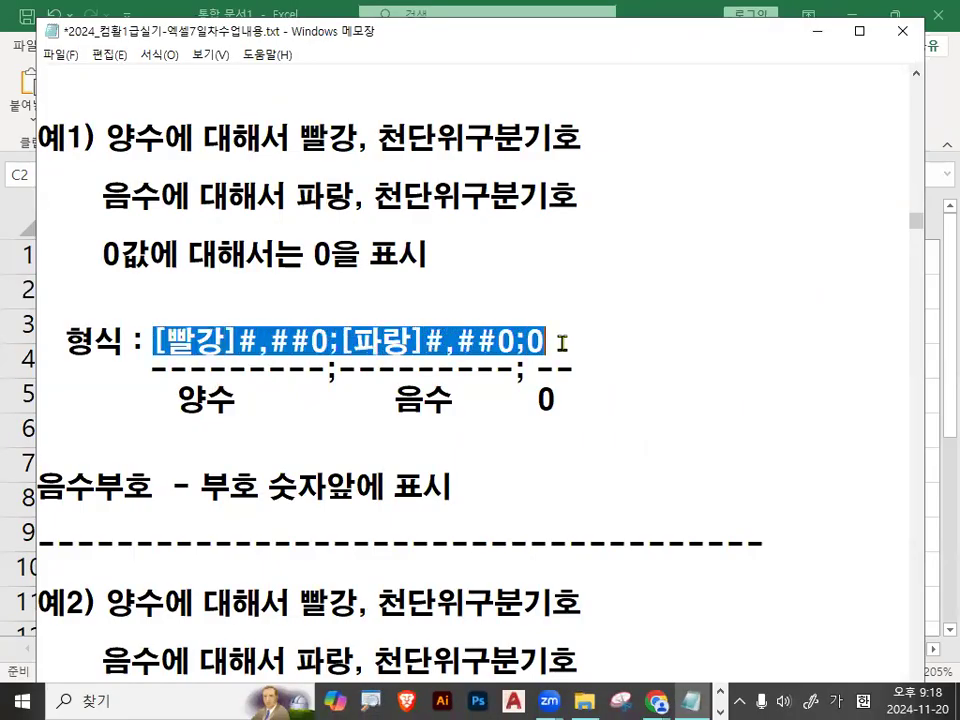
click(562, 343)
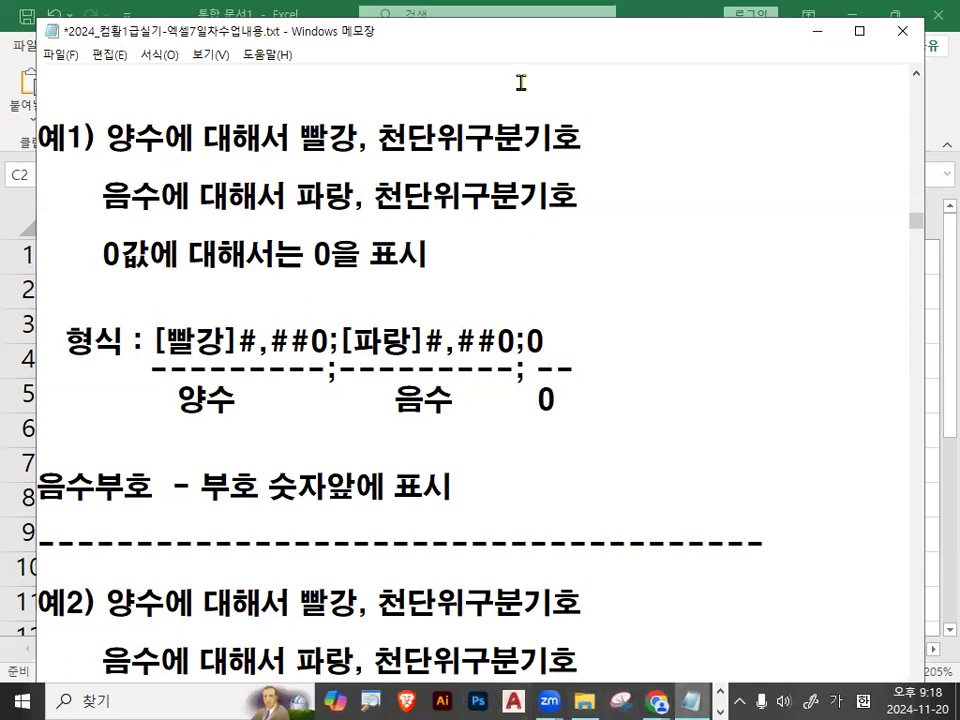
click(658, 18)
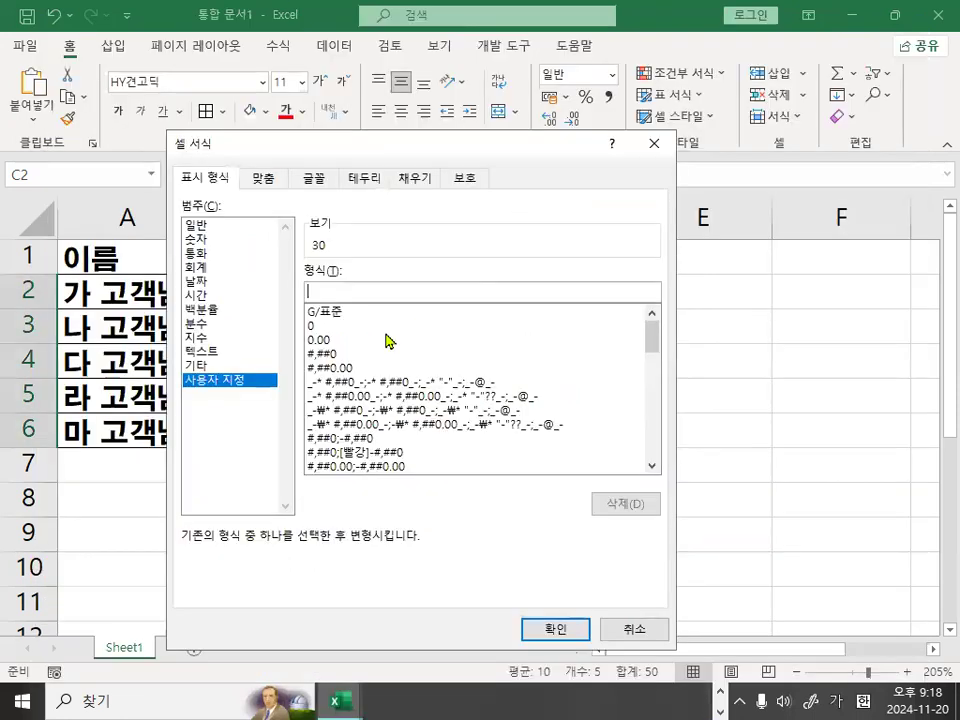
key(ctrl+v)
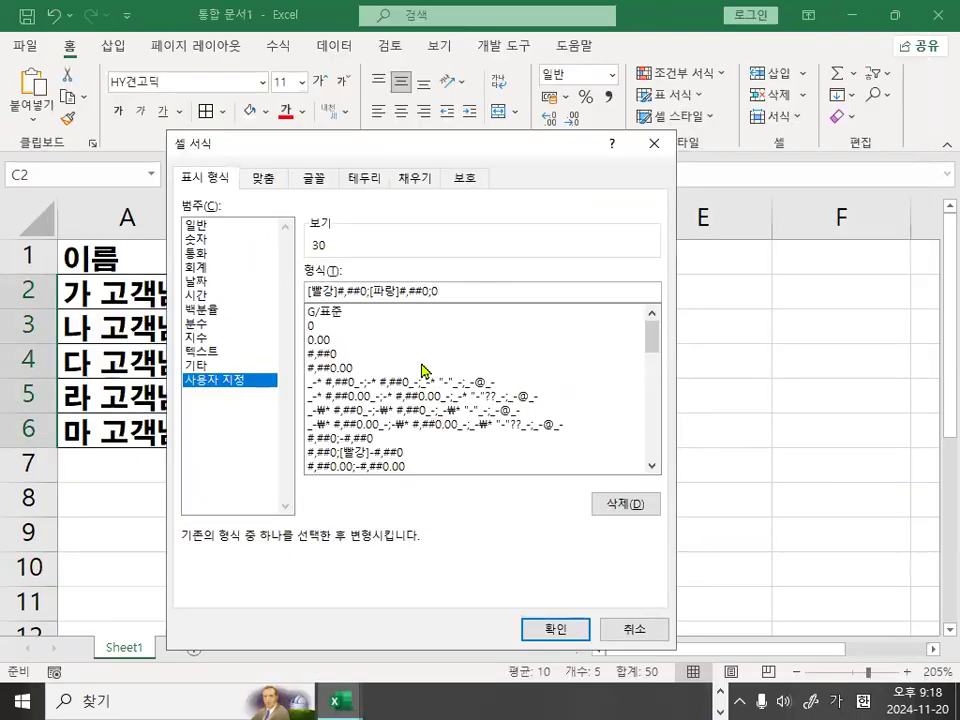
click(585, 629)
Check the formatted positive values in C2:C4, the negative value in C6 and the zero in C5.
drag(460, 285, 451, 366)
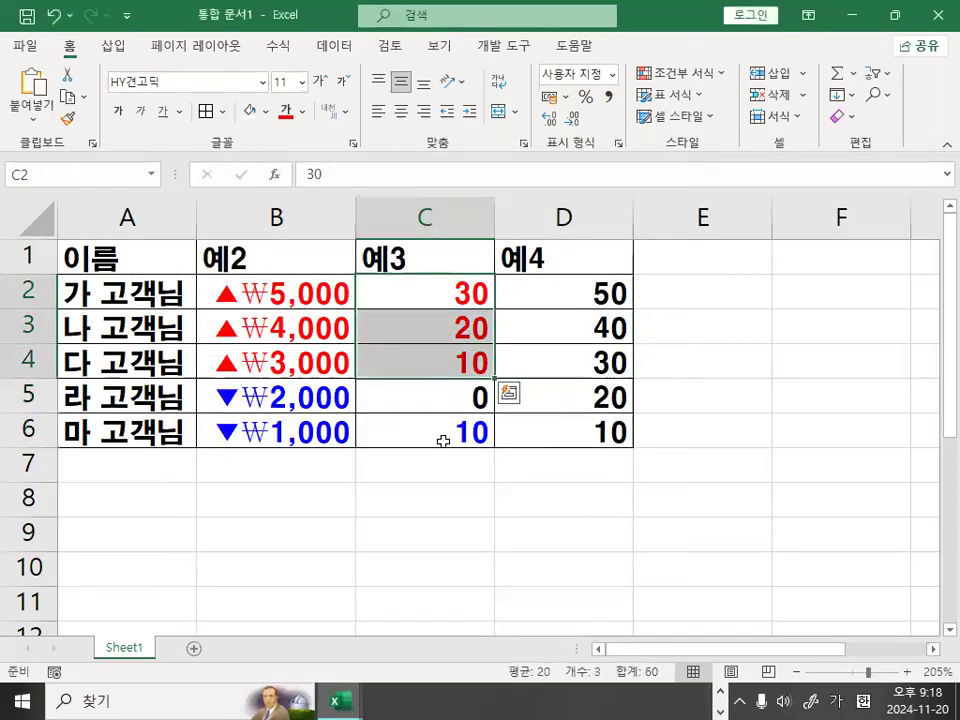
click(443, 440)
click(445, 400)
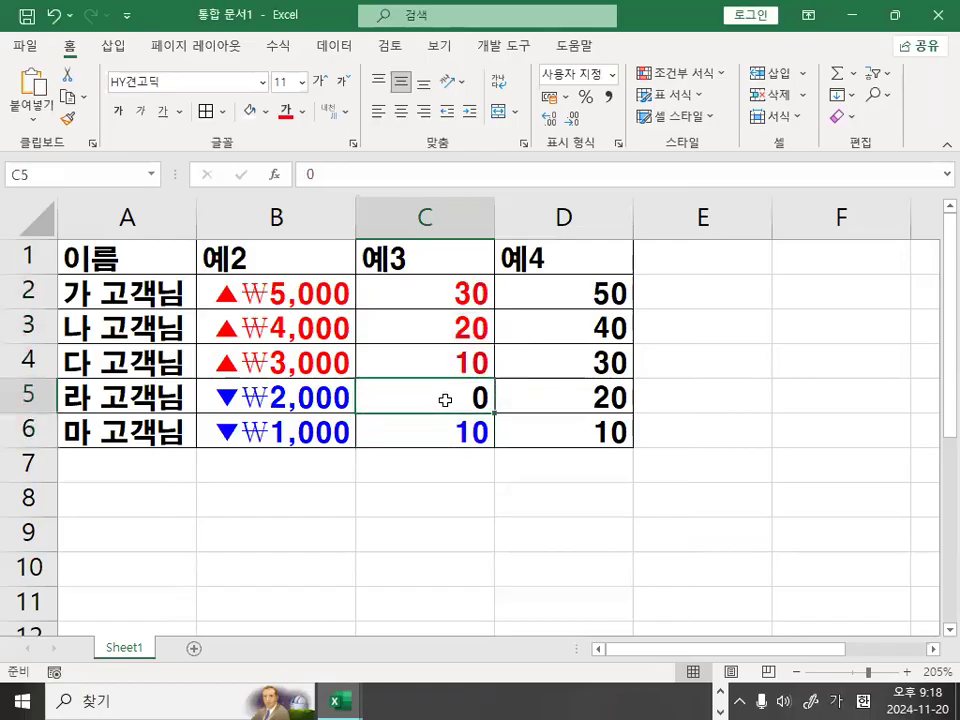
Test the negative section of the format by entering -30 in C2, and restore the value to 30.
click(466, 290)
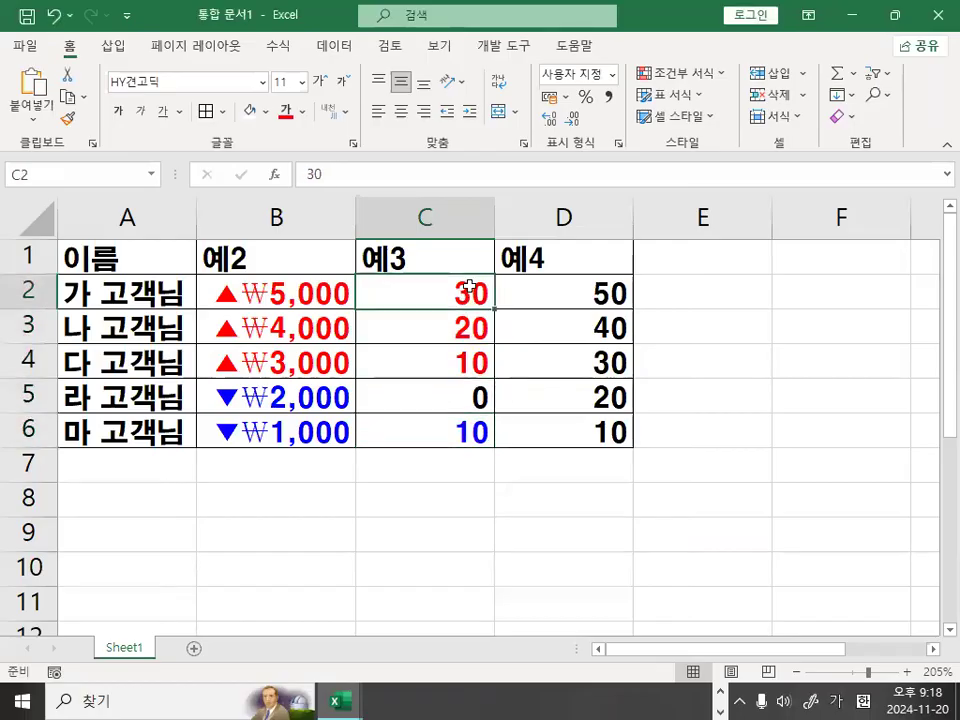
text(-30)
key(Return)
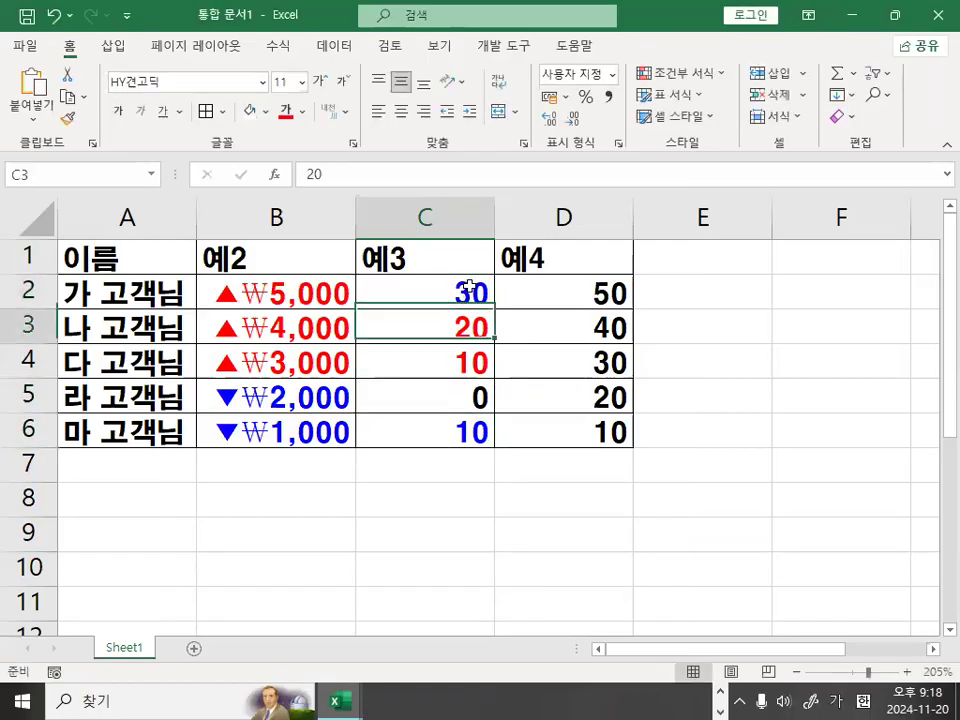
click(437, 289)
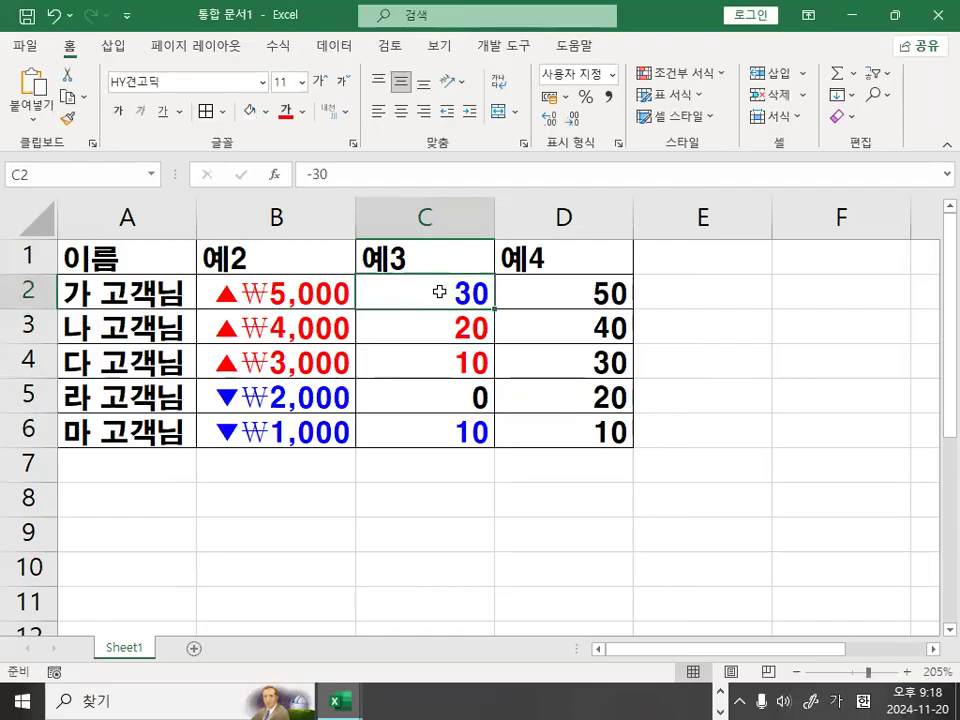
text(30)
key(Return)
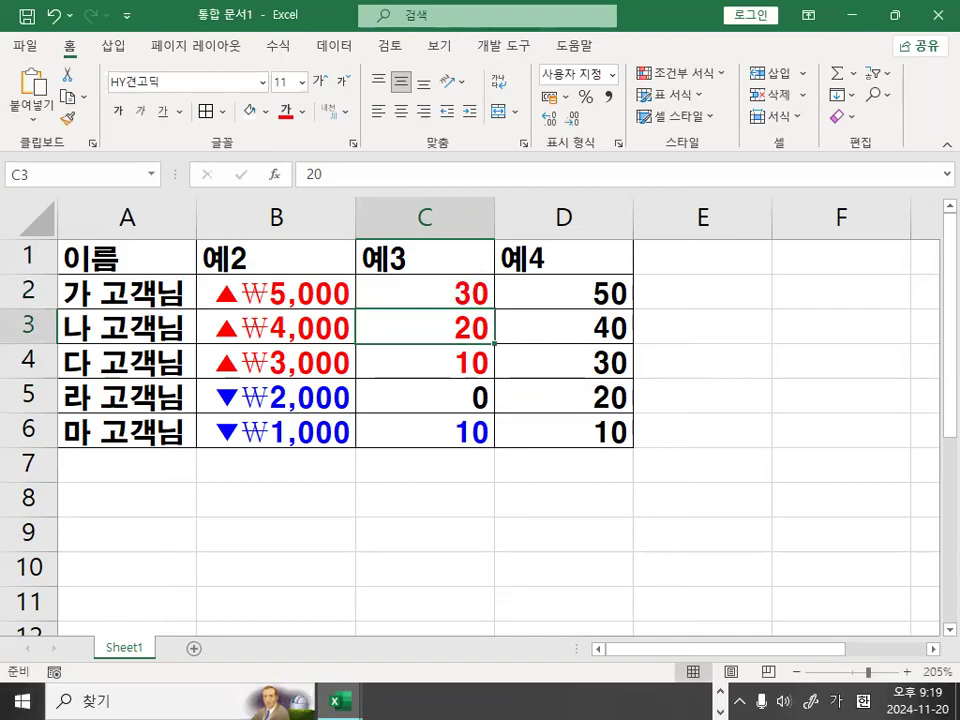
Switch to the Notepad notes and review the default section order 양수;음수;0;문자열.
key(alt+Tab)
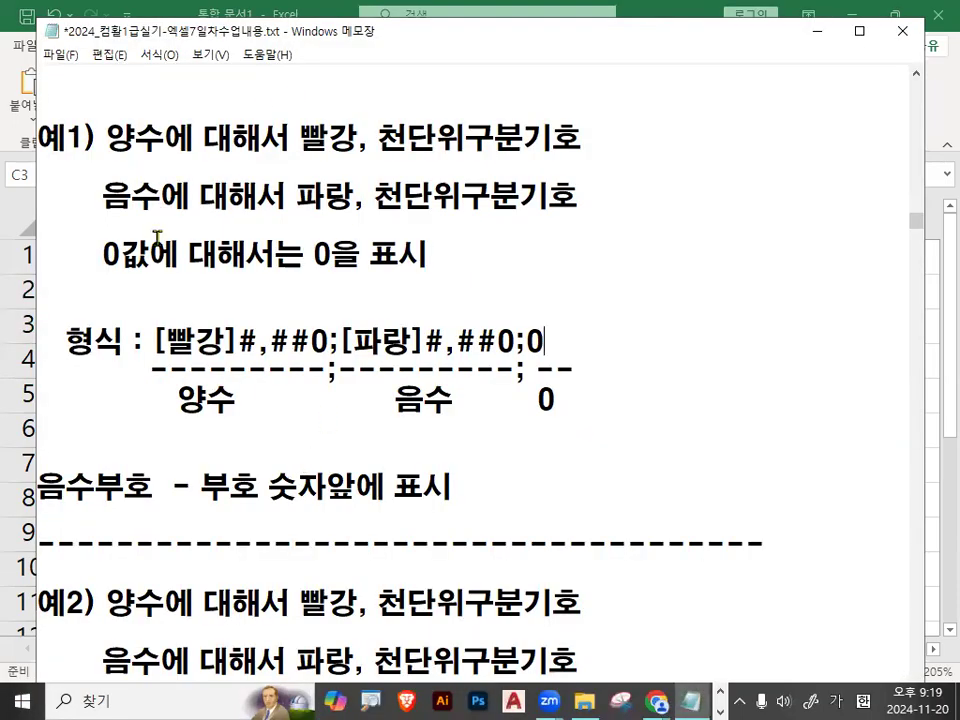
scroll(157, 237, up, 2)
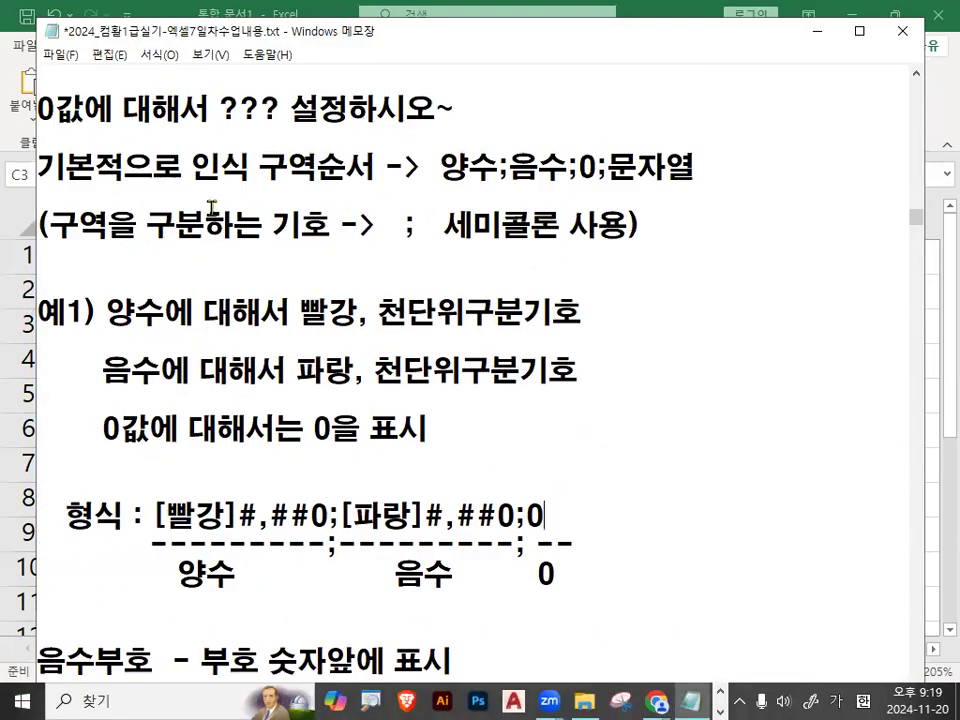
click(193, 167)
drag(197, 167, 375, 167)
click(442, 168)
drag(442, 168, 601, 160)
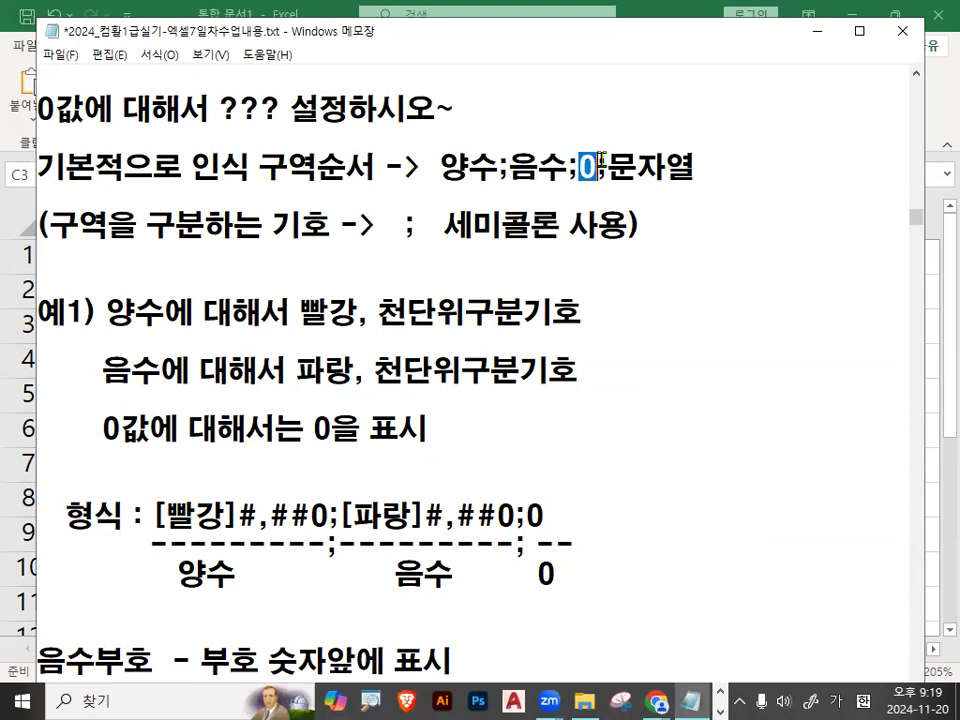
drag(442, 168, 701, 170)
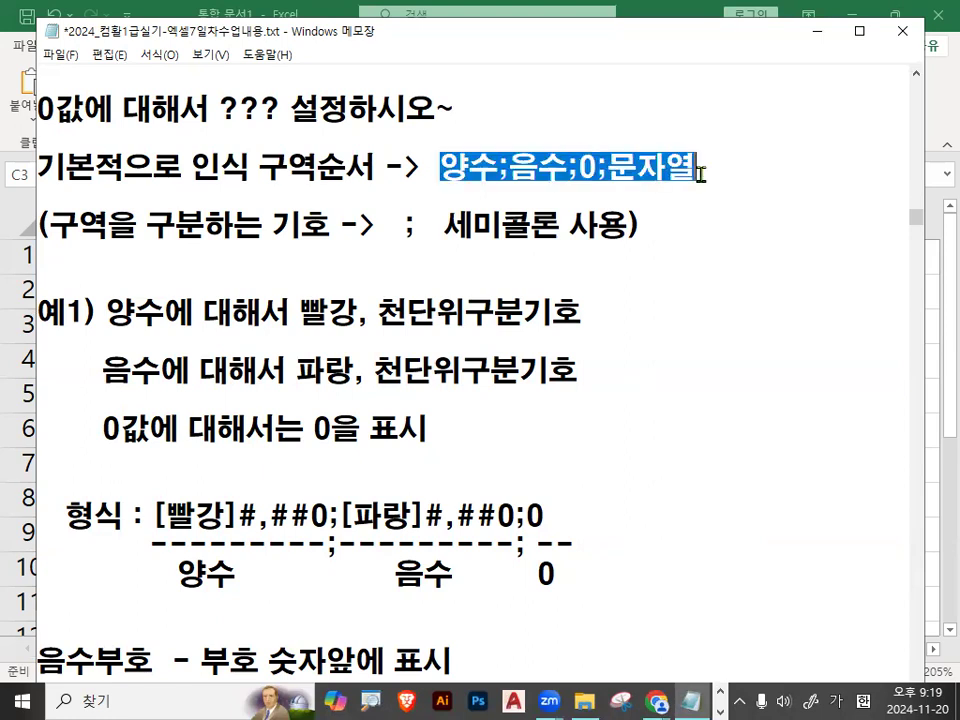
click(701, 174)
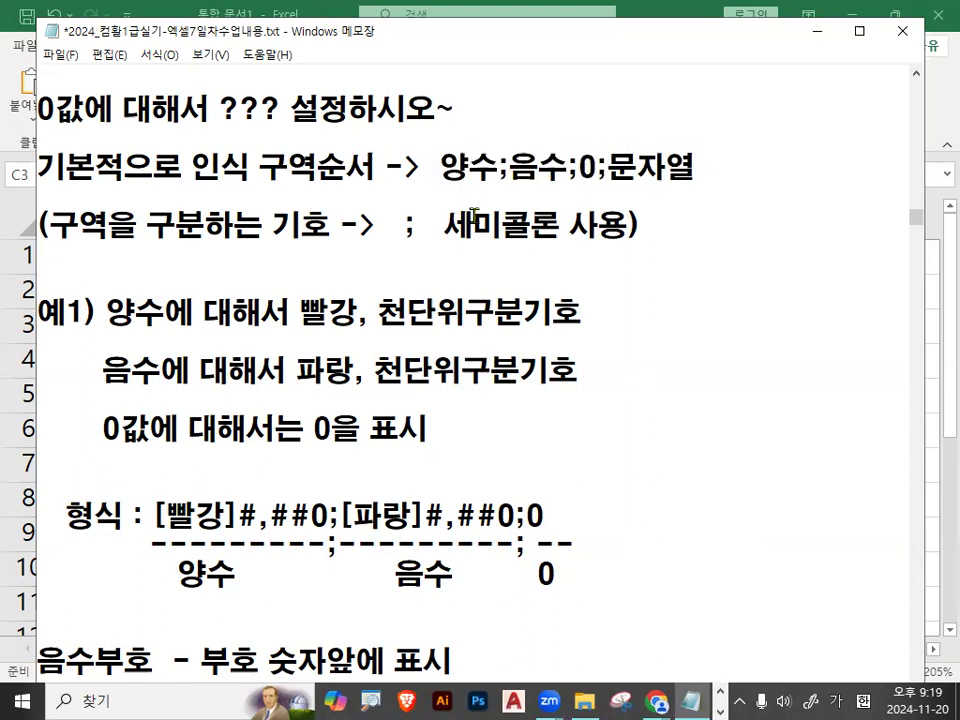
drag(442, 168, 680, 176)
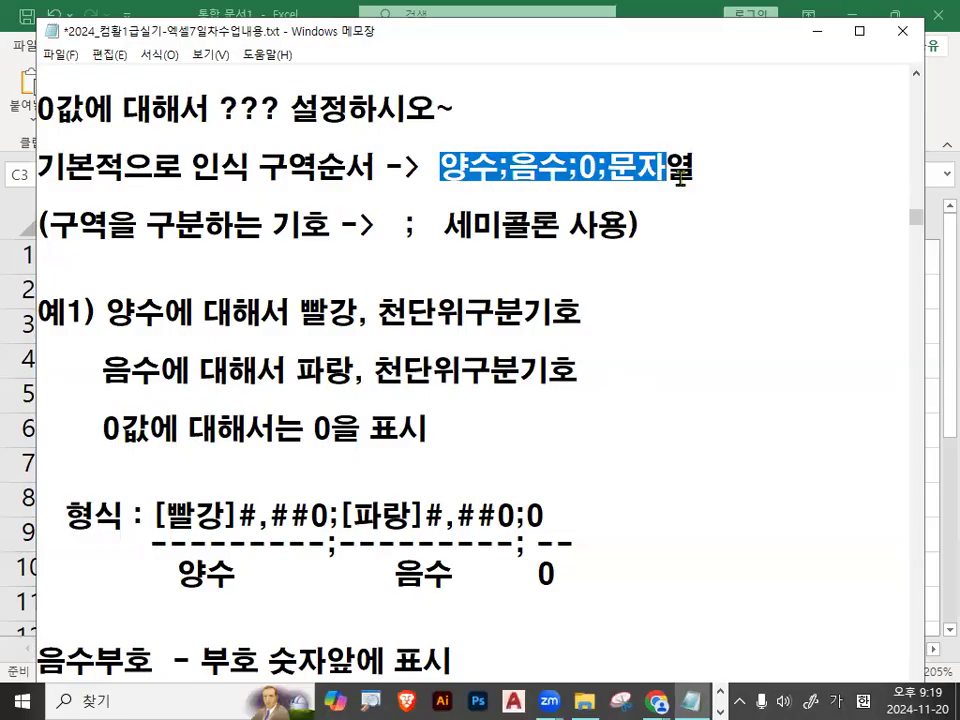
click(528, 283)
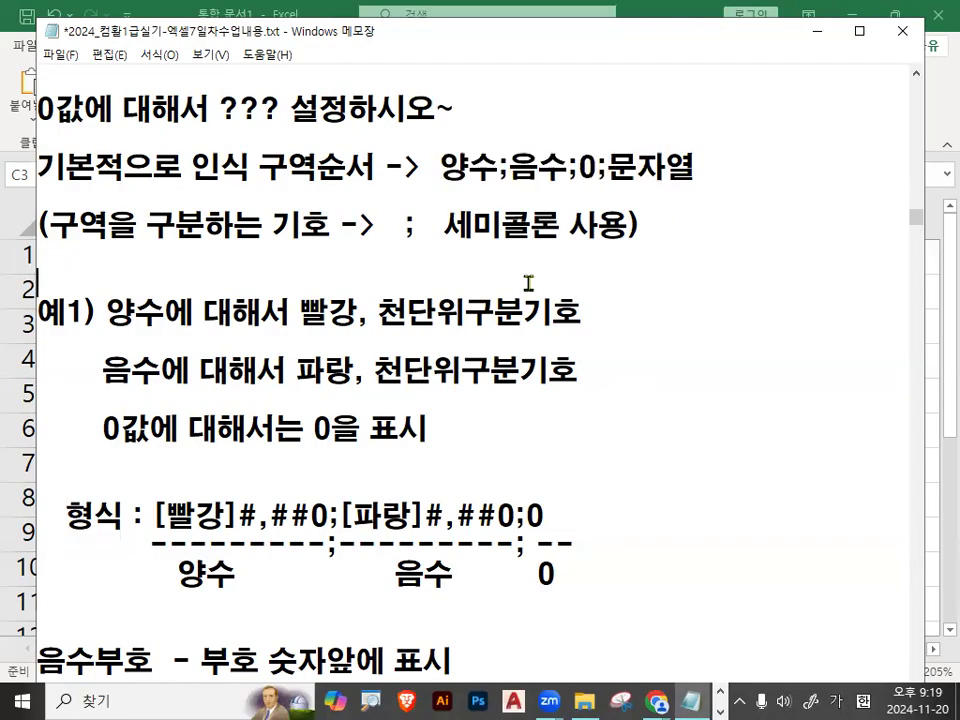
Examine the 예2) requirements for positive, negative, zero and text data against the section order 양수;음수;0;문자열.
scroll(528, 283, down, 1)
scroll(386, 320, down, 2)
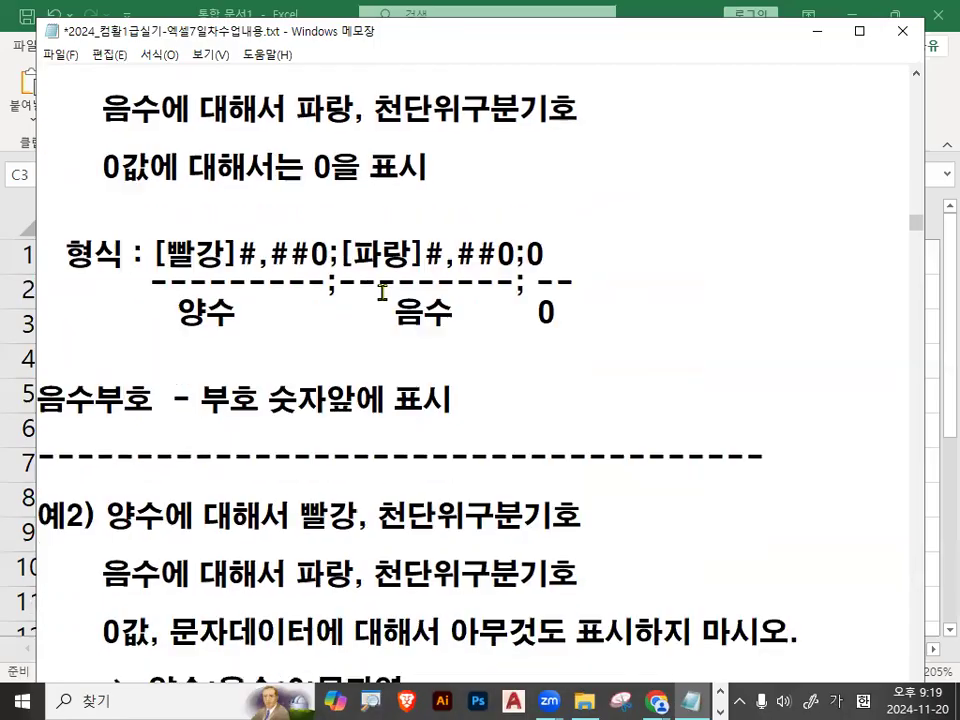
double_click(143, 372)
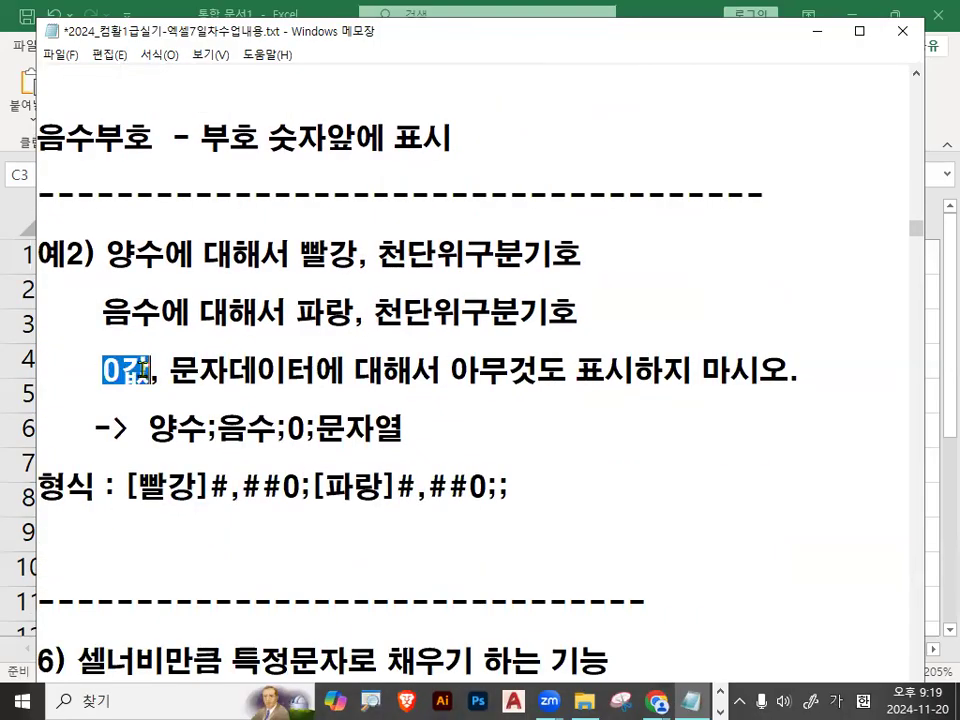
drag(168, 372, 810, 386)
drag(105, 371, 805, 372)
drag(106, 256, 588, 320)
drag(295, 253, 553, 254)
drag(295, 312, 607, 333)
click(607, 333)
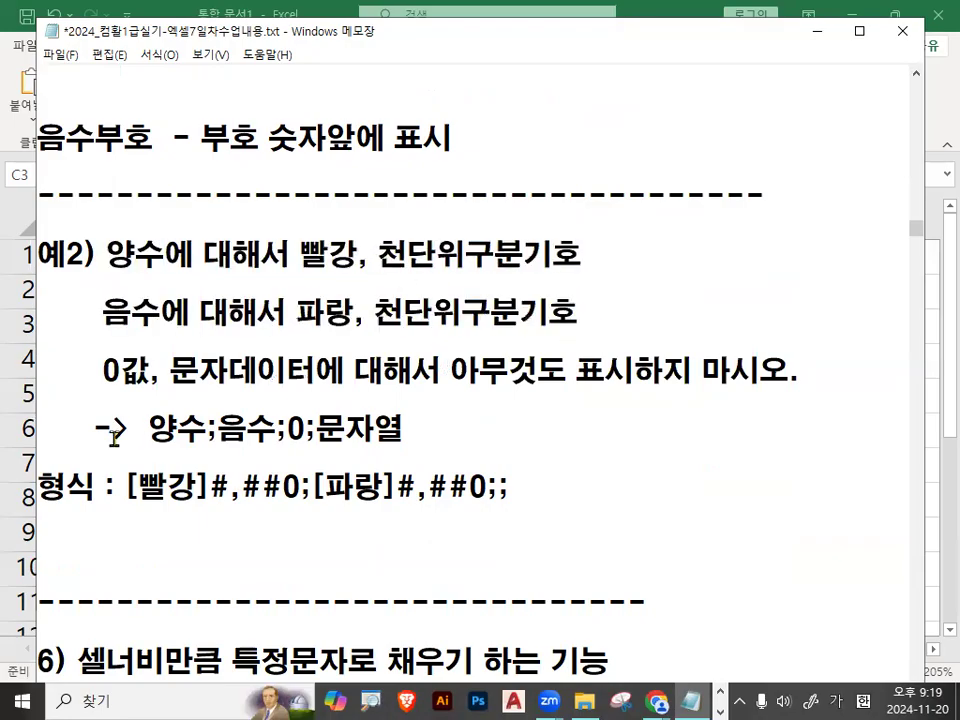
drag(103, 370, 316, 369)
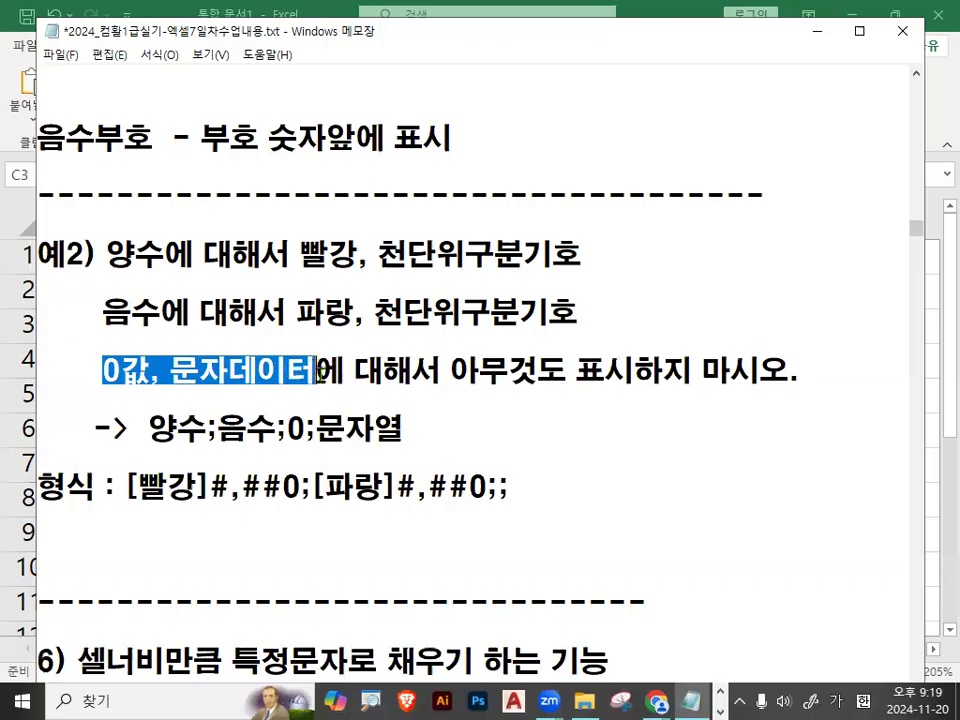
drag(316, 430, 405, 430)
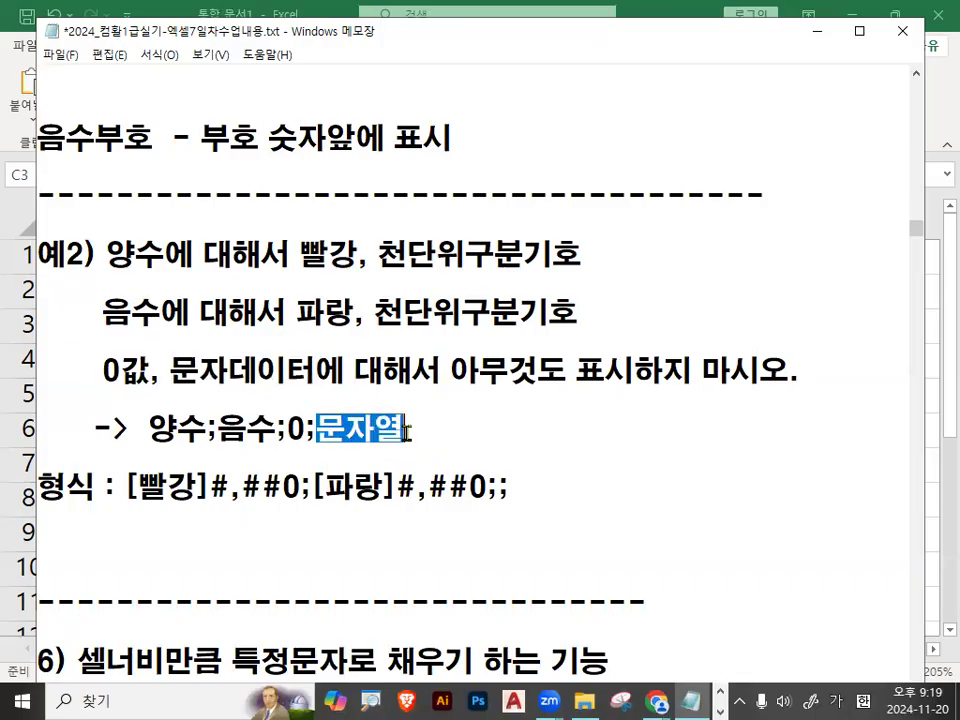
drag(450, 371, 815, 373)
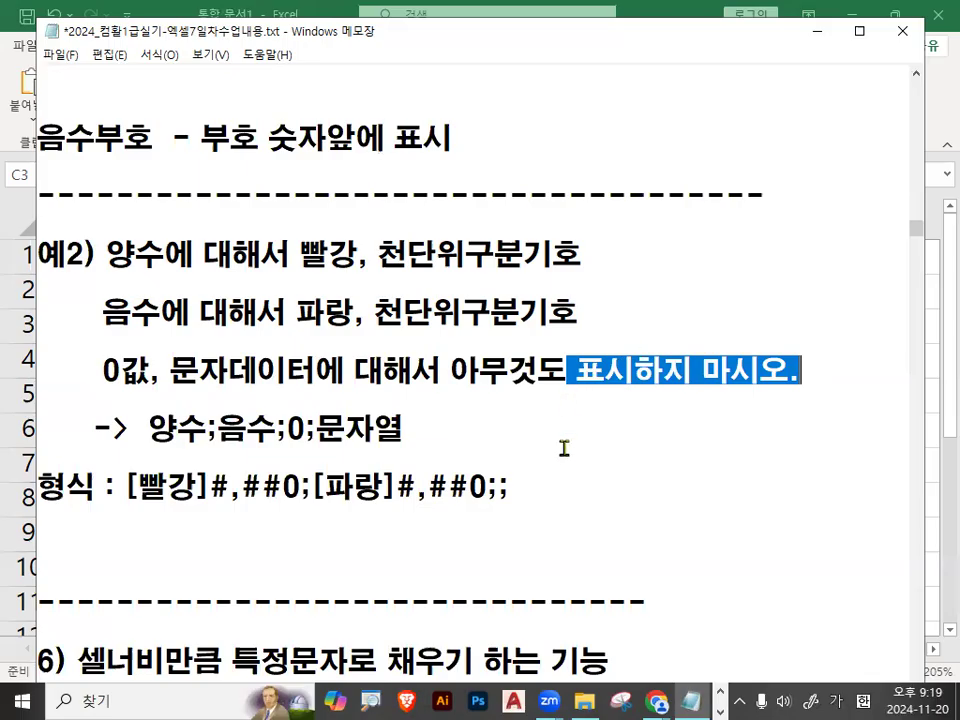
Add the dashed guide line ---------;-------- - - beneath the 예2) format code [빨강]#,##0;[파랑]#,##0;; to mark its sections.
scroll(398, 422, down, 1)
click(398, 422)
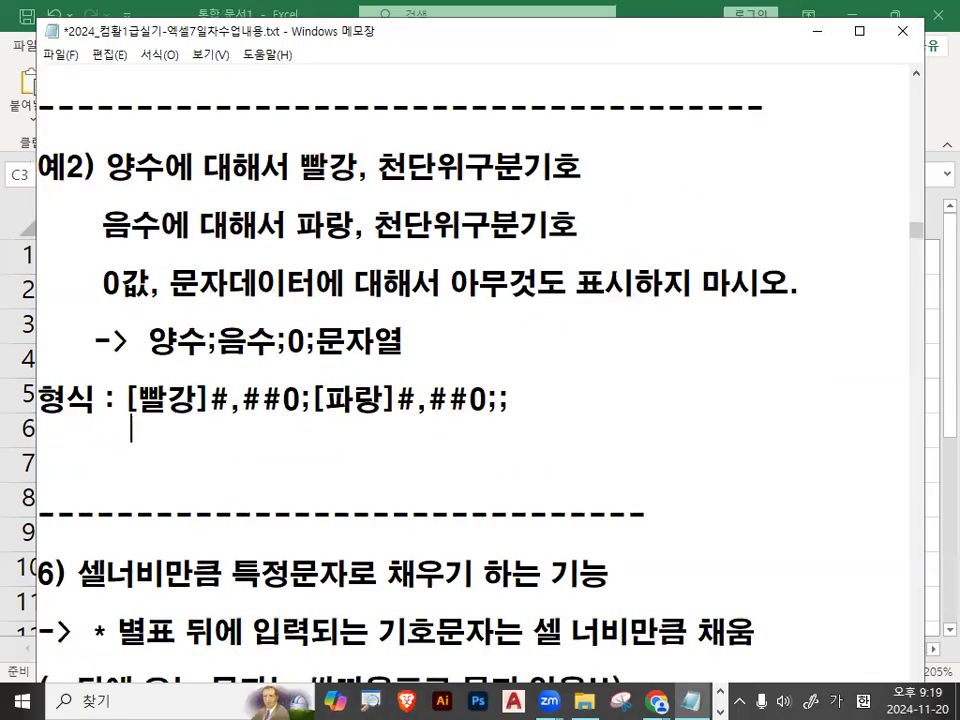
text(------)
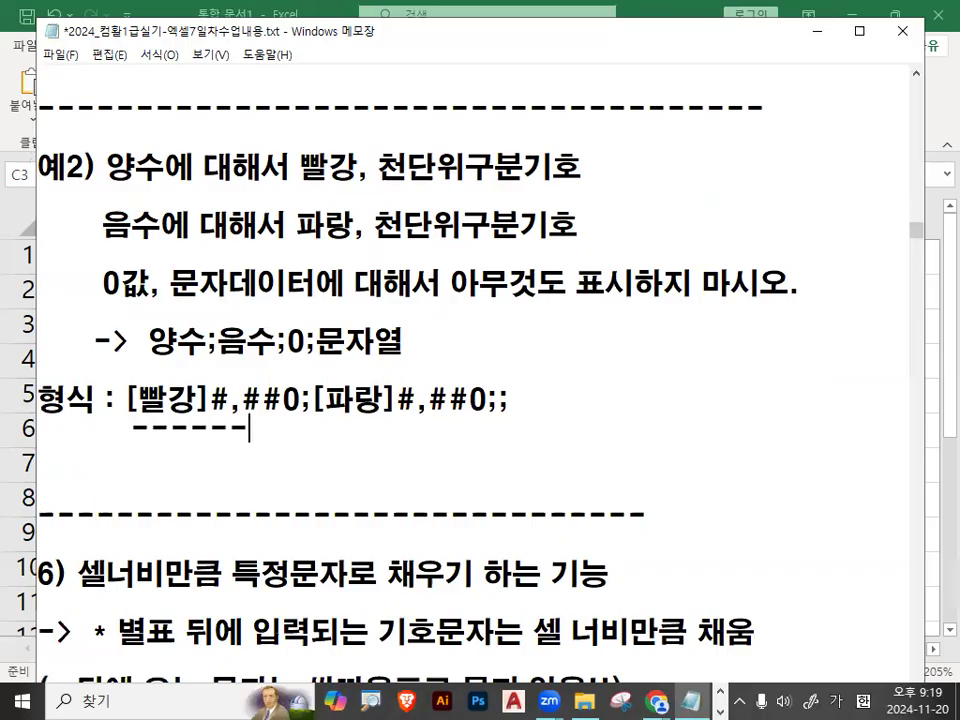
text(---;)
text(--------)
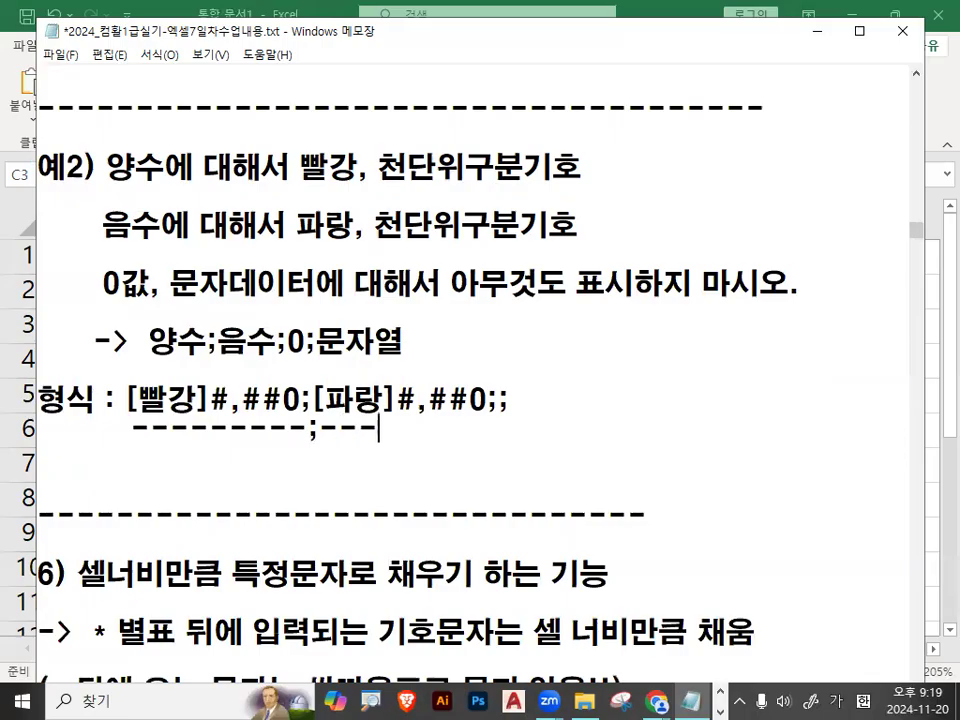
text( - -)
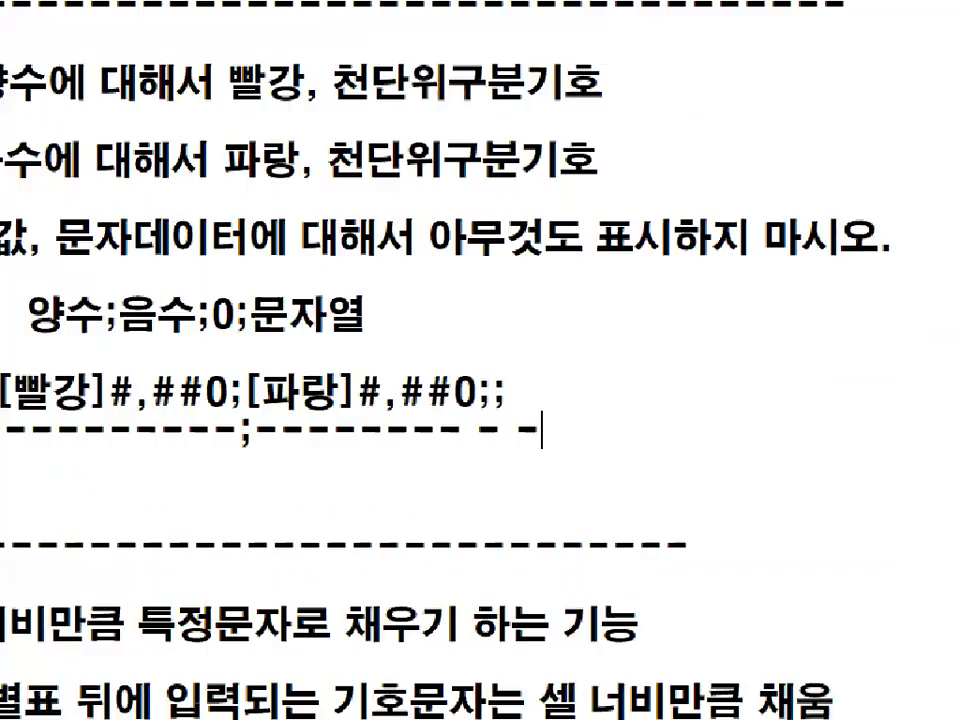
Zoom in on the 예2) format code, circle its ending ;; with the pen and underline 아무것도 표시하지.
mouse_move(538, 407)
mouse_down()
mouse_move(435, 372)
mouse_move(546, 358)
mouse_move(540, 405)
mouse_up()
key(Escape)
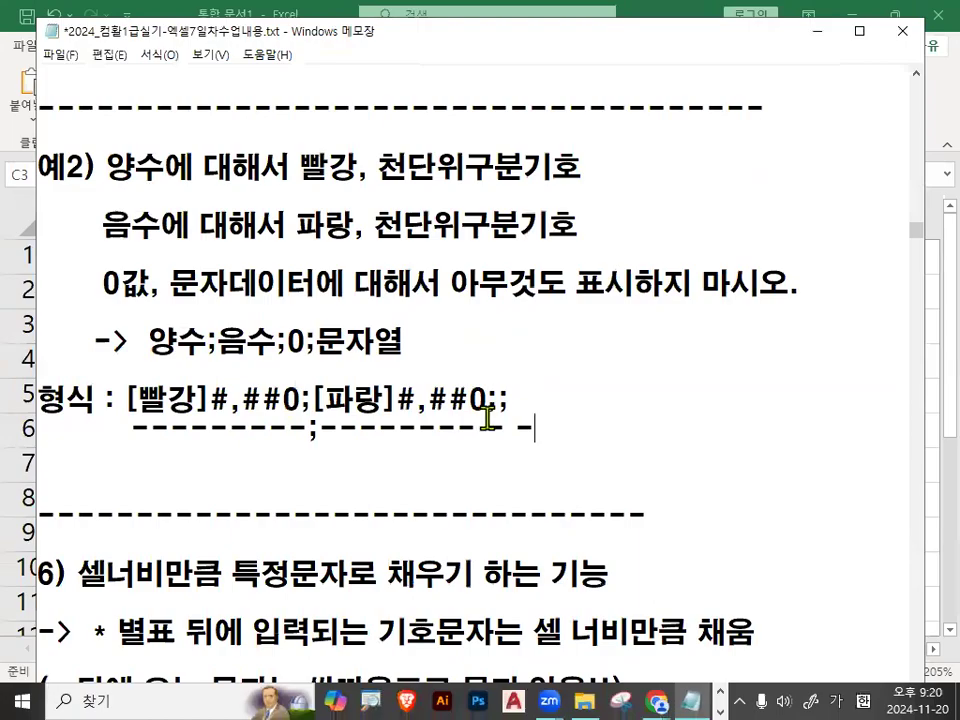
key(ctrl+1)
click(499, 401)
mouse_move(555, 400)
mouse_down()
mouse_move(497, 394)
mouse_move(525, 335)
mouse_move(556, 404)
mouse_up()
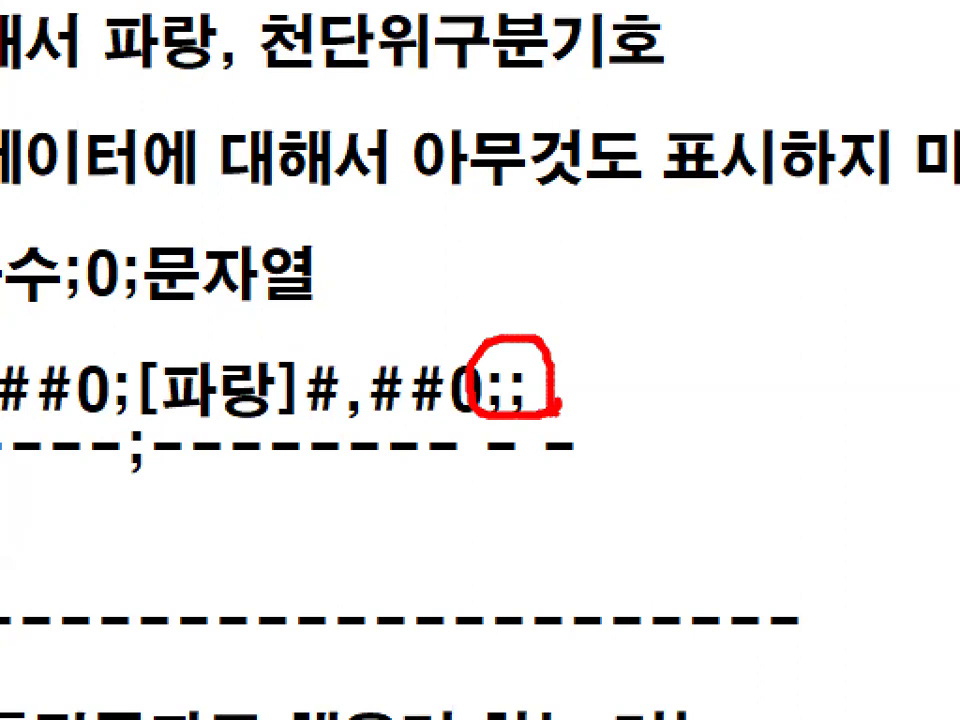
drag(428, 190, 876, 187)
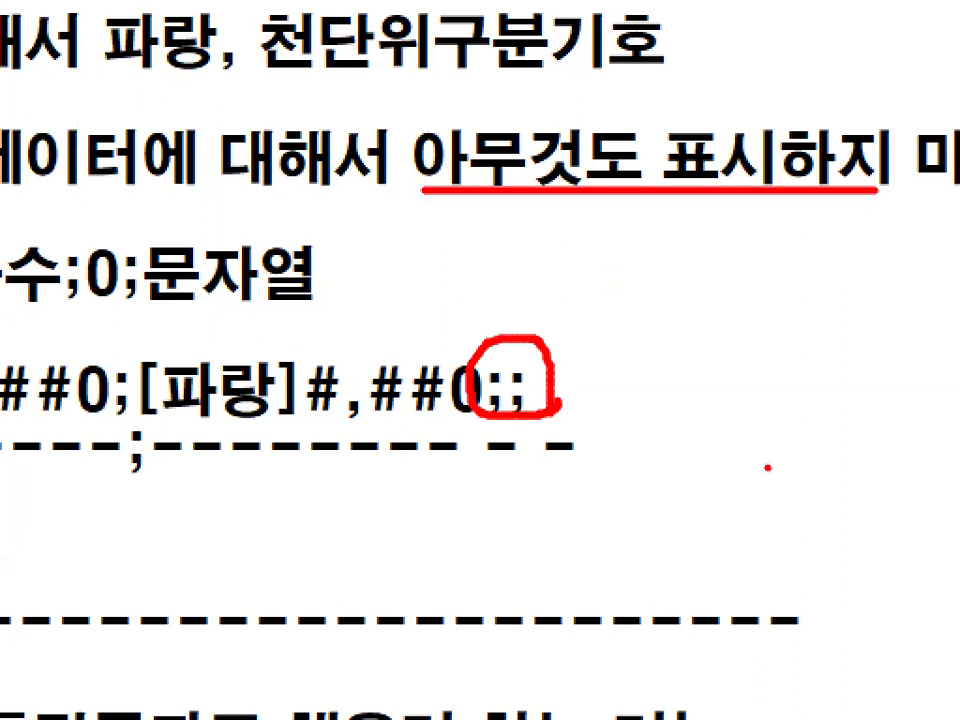
Remove the final semicolon of the 예2) format code [빨강]#,##0;[파랑]#,##0;; and put it back.
key(Escape)
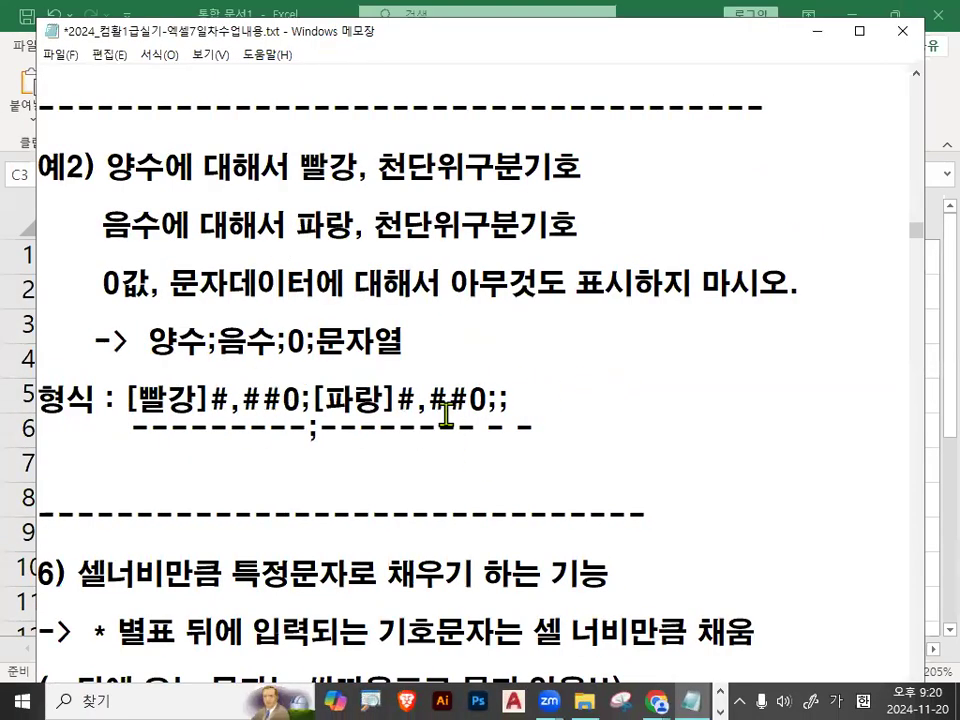
click(496, 399)
key(ctrl+1)
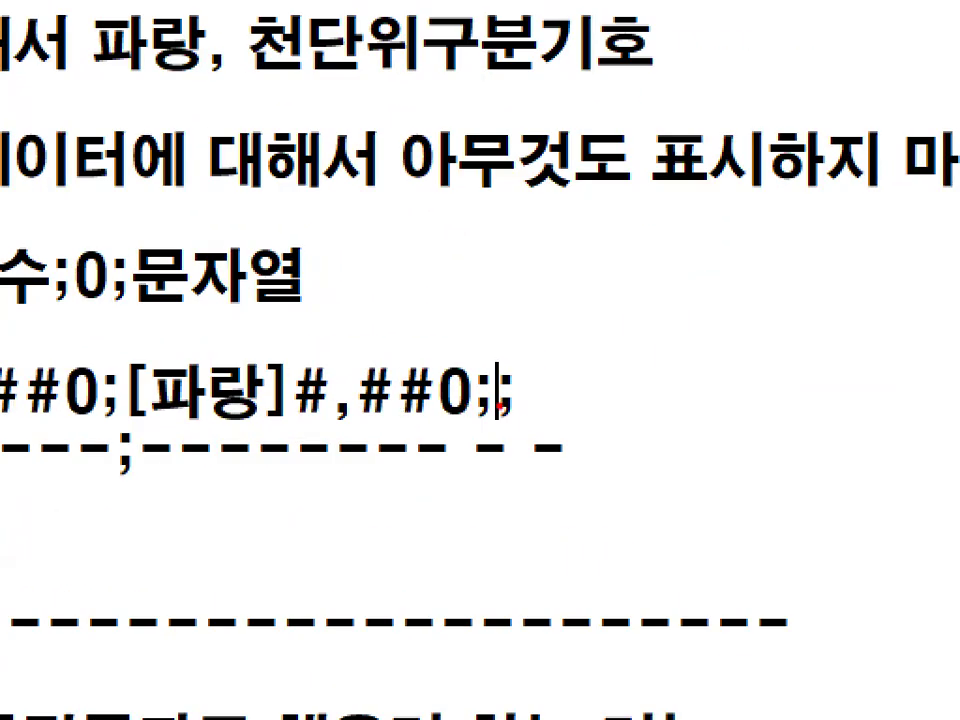
key(Escape)
drag(498, 399, 514, 397)
text(0)
key(BackSpace)
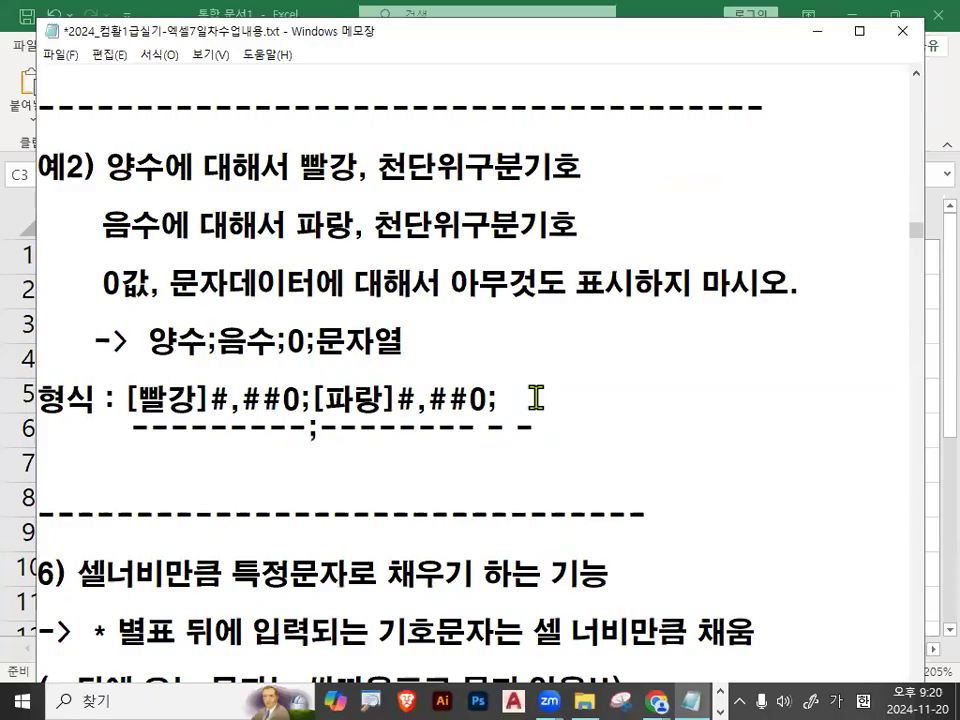
text(;)
Zoom in on the 예2) format code, tick its two ending semicolons with the pen, and highlight ;;.
key(ctrl+1)
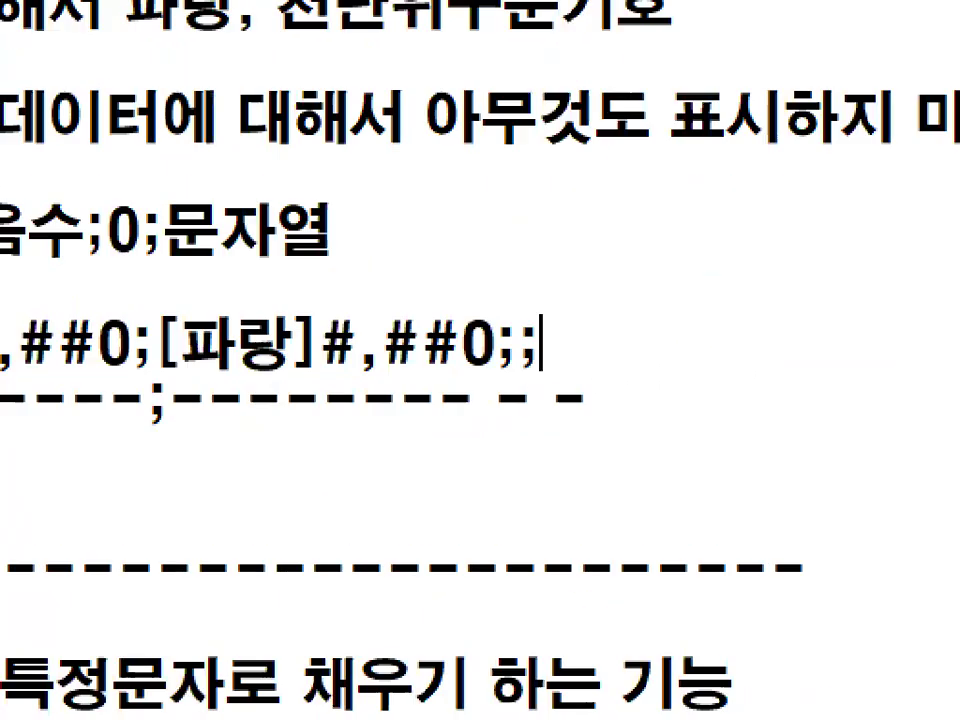
mouse_move(503, 303)
mouse_down()
mouse_move(514, 320)
mouse_move(559, 271)
mouse_up()
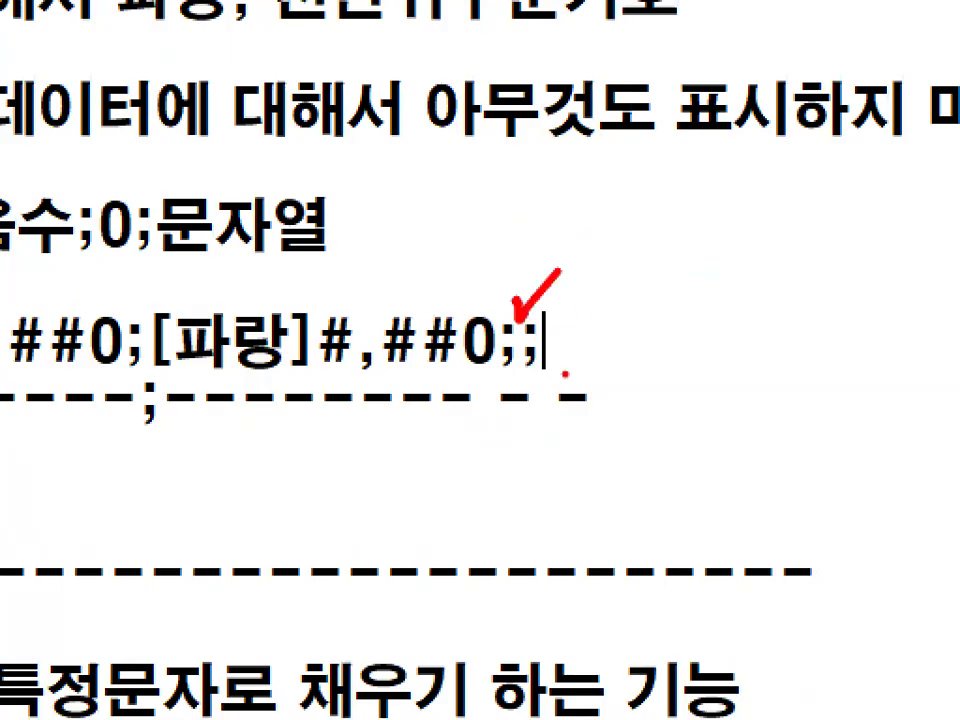
drag(557, 319, 637, 272)
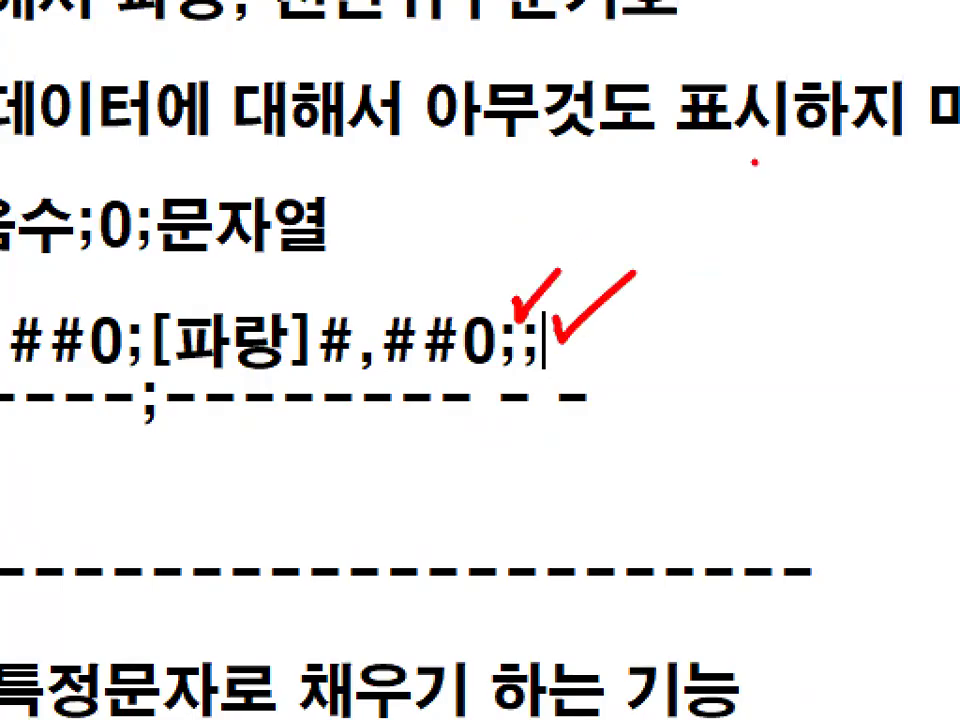
key(Escape)
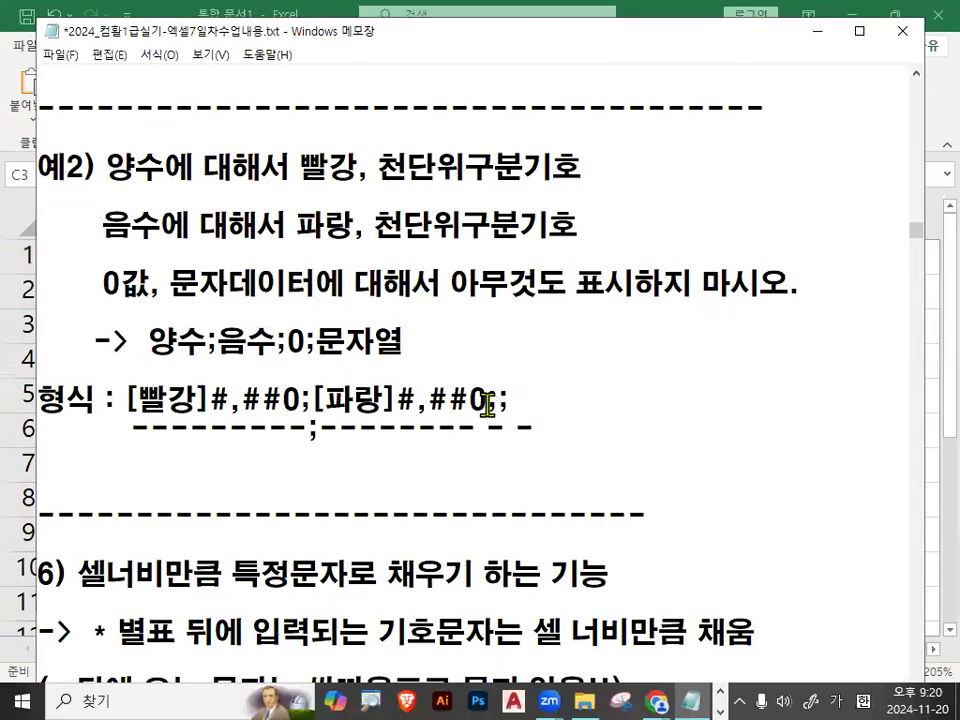
drag(488, 400, 512, 401)
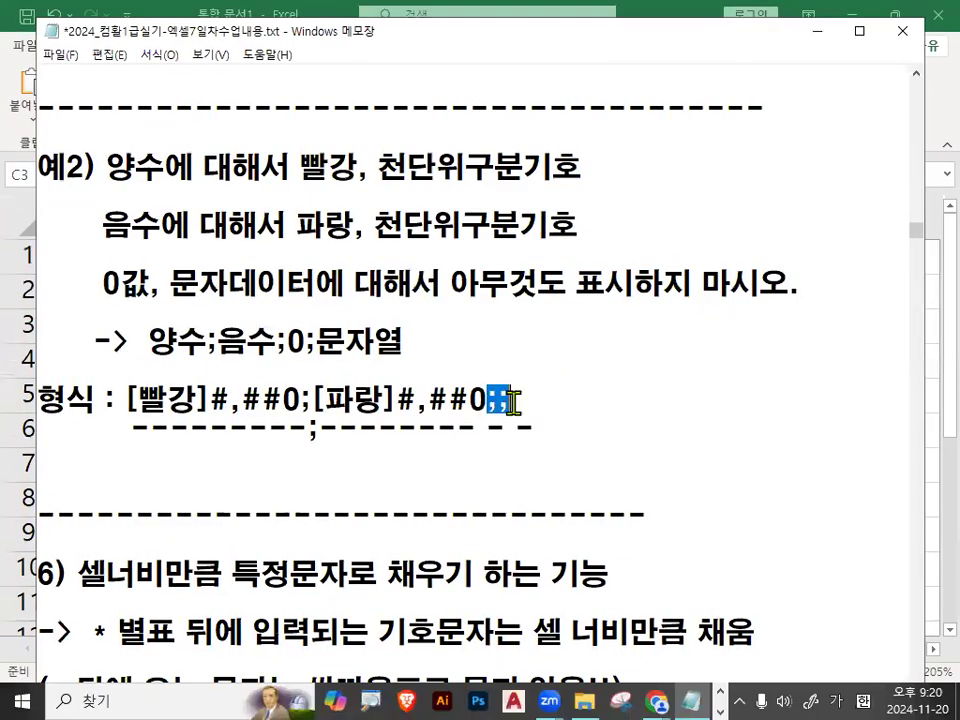
Switch to Excel and apply the custom number format [빨강]#,##0;[파랑]#,##0;; to cells C2:C6.
click(818, 37)
drag(426, 281, 428, 436)
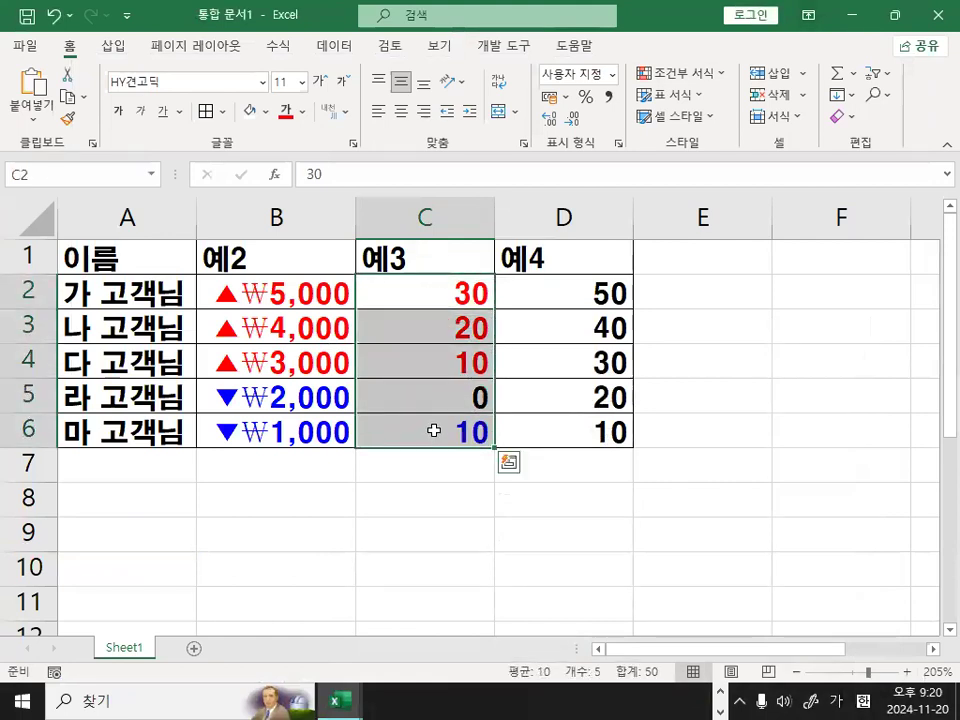
key(ctrl+1)
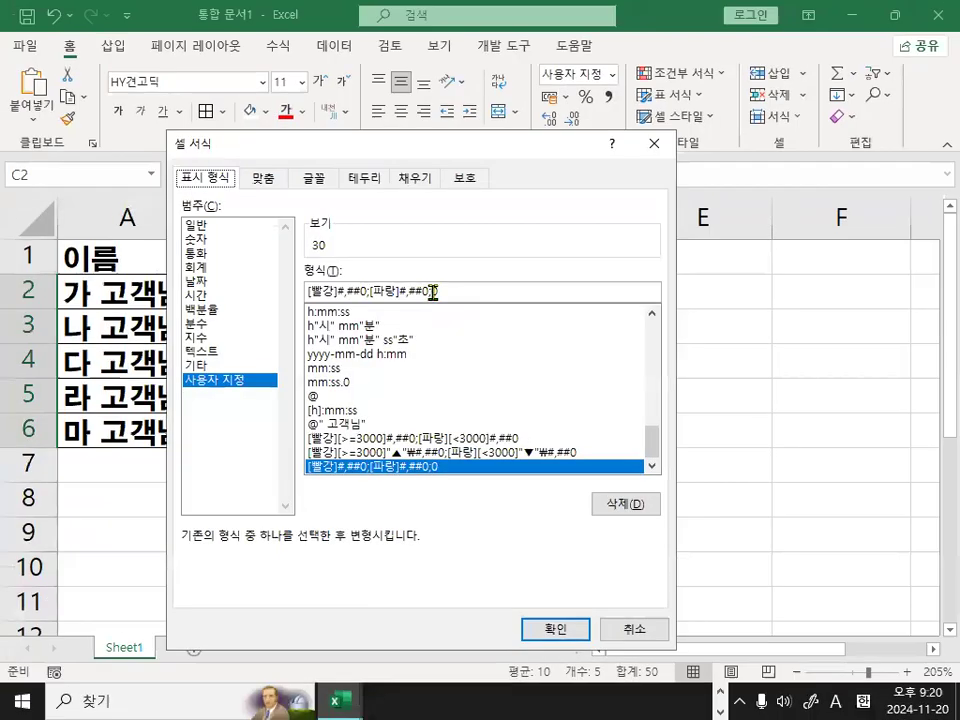
click(454, 290)
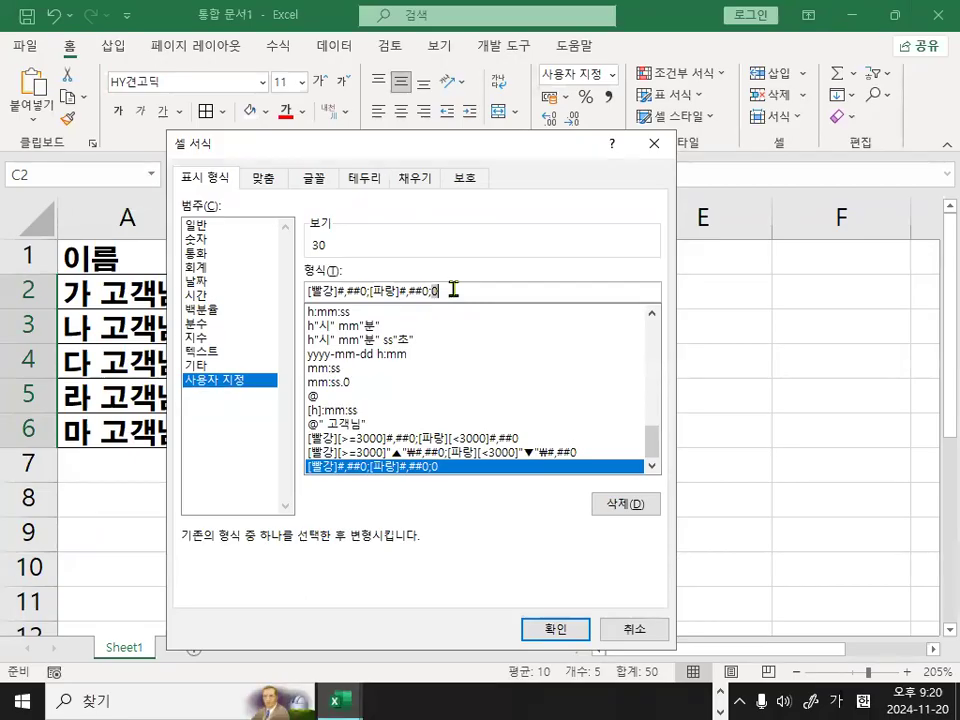
key(BackSpace)
text(;)
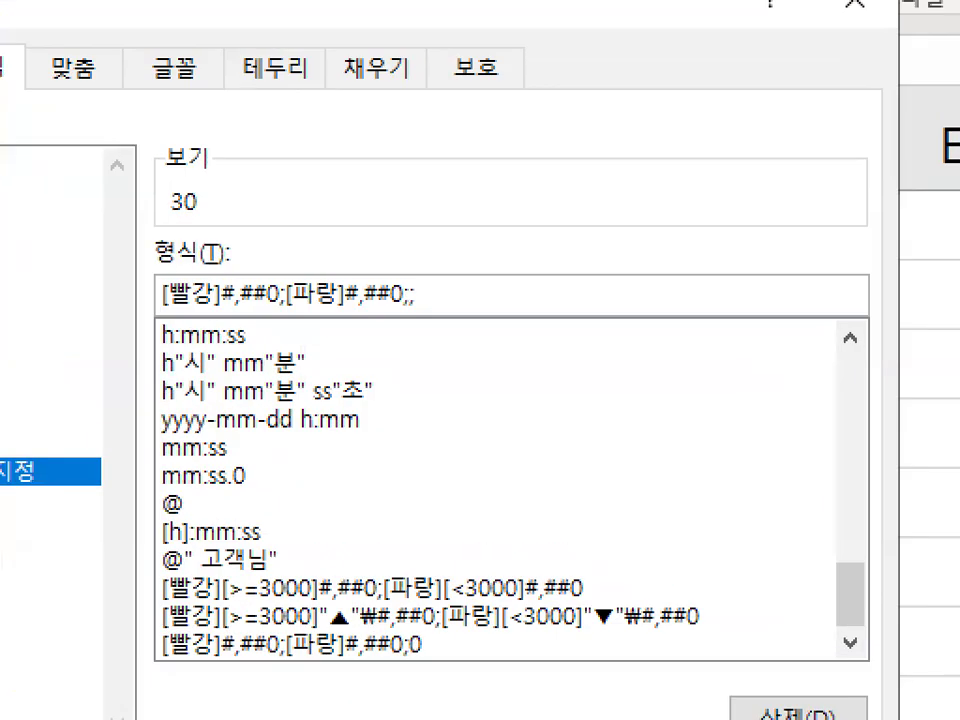
mouse_move(447, 314)
mouse_down()
mouse_move(433, 318)
mouse_move(450, 267)
mouse_move(452, 350)
mouse_up()
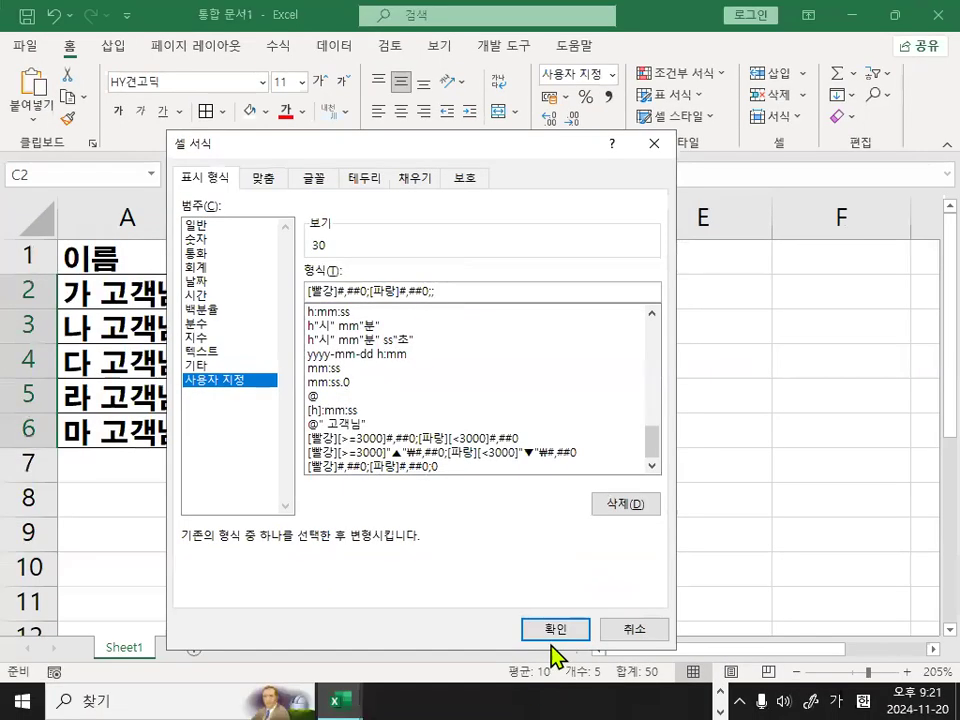
click(551, 630)
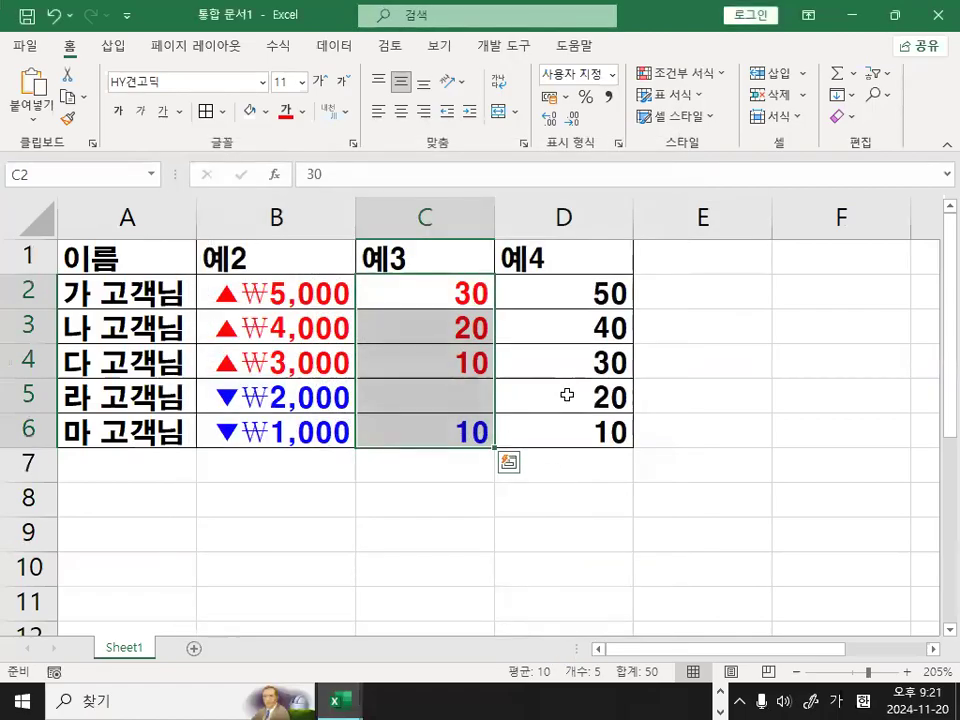
Inspect cell C5's stored value, replace C2's value with the text 가, and check C2's stored content.
click(470, 404)
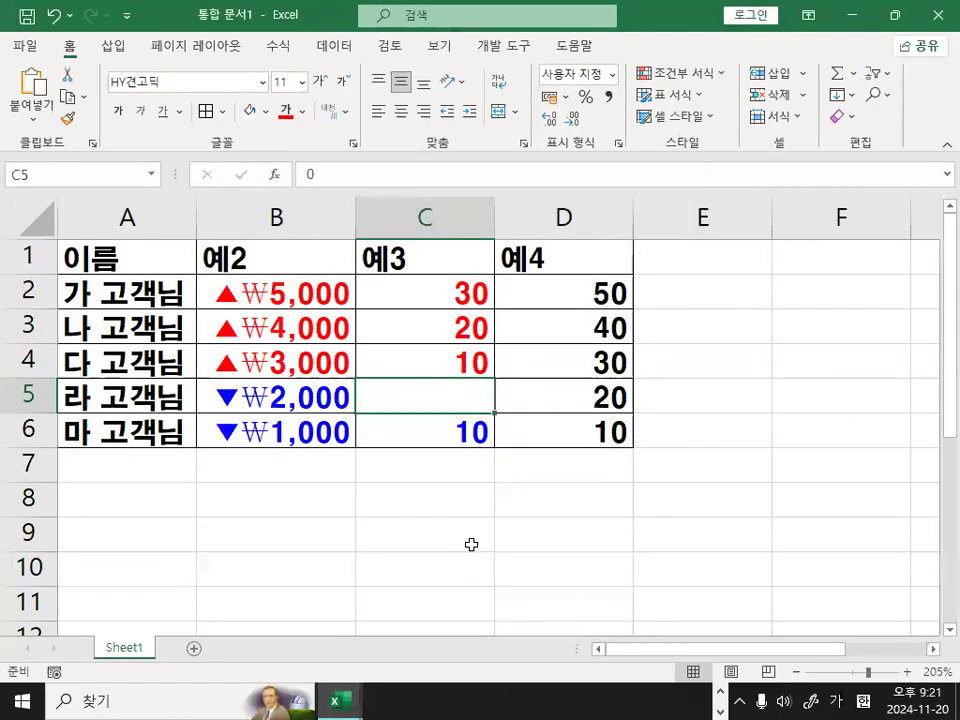
click(442, 292)
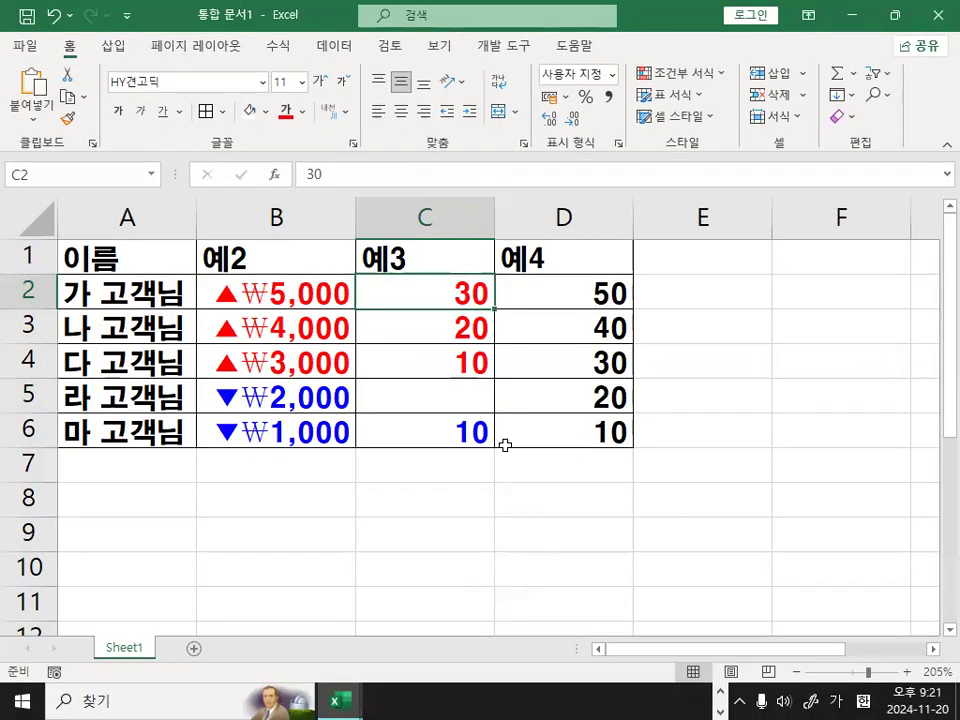
text(가)
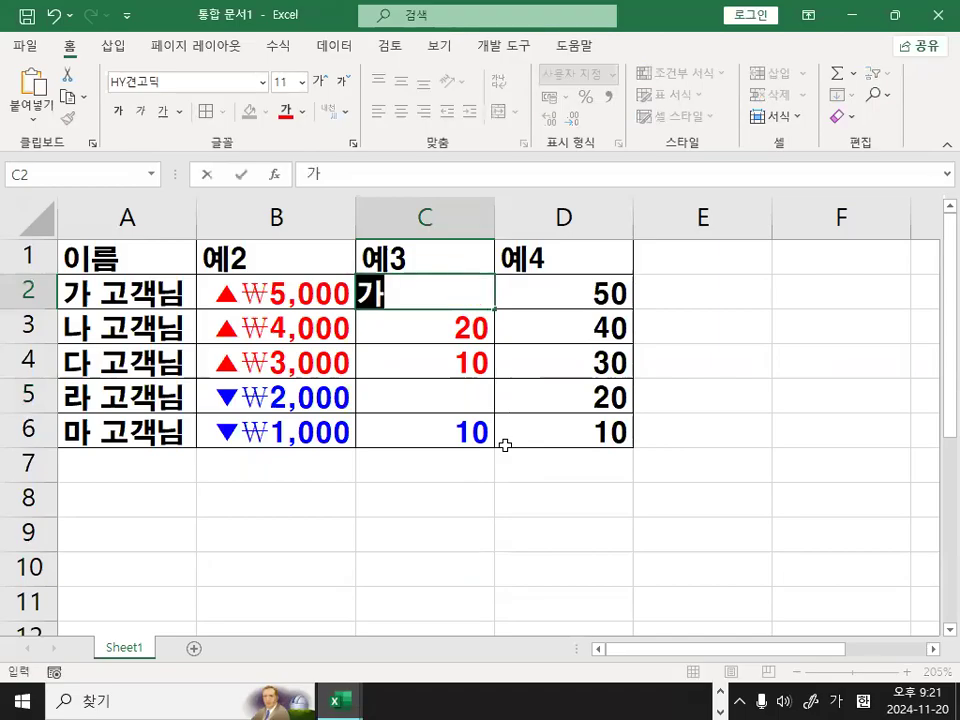
key(BackSpace)
key(Return)
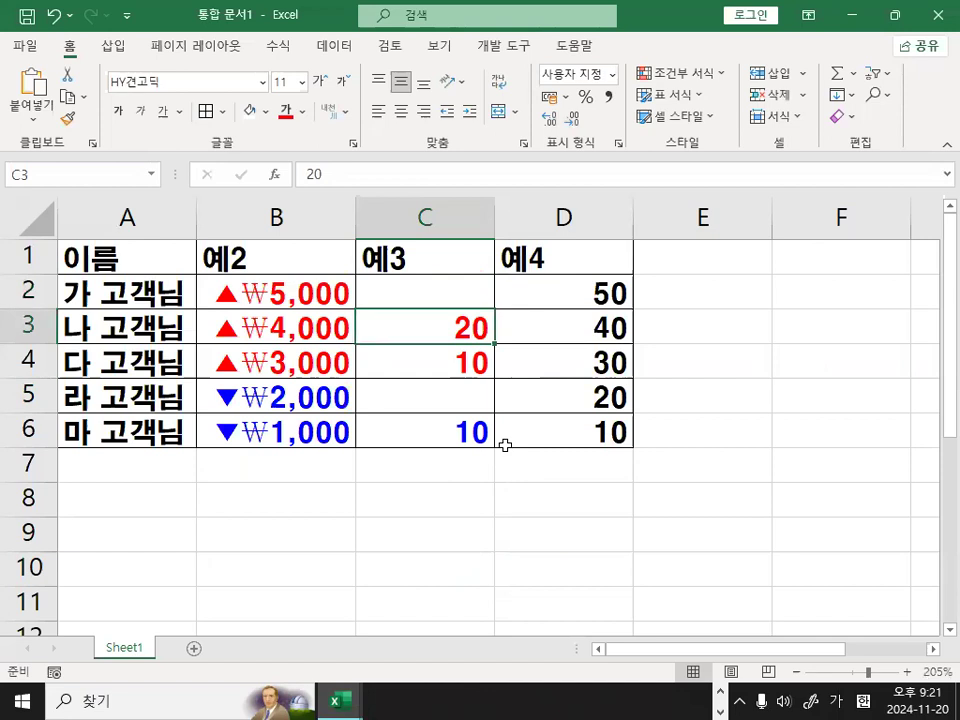
click(456, 284)
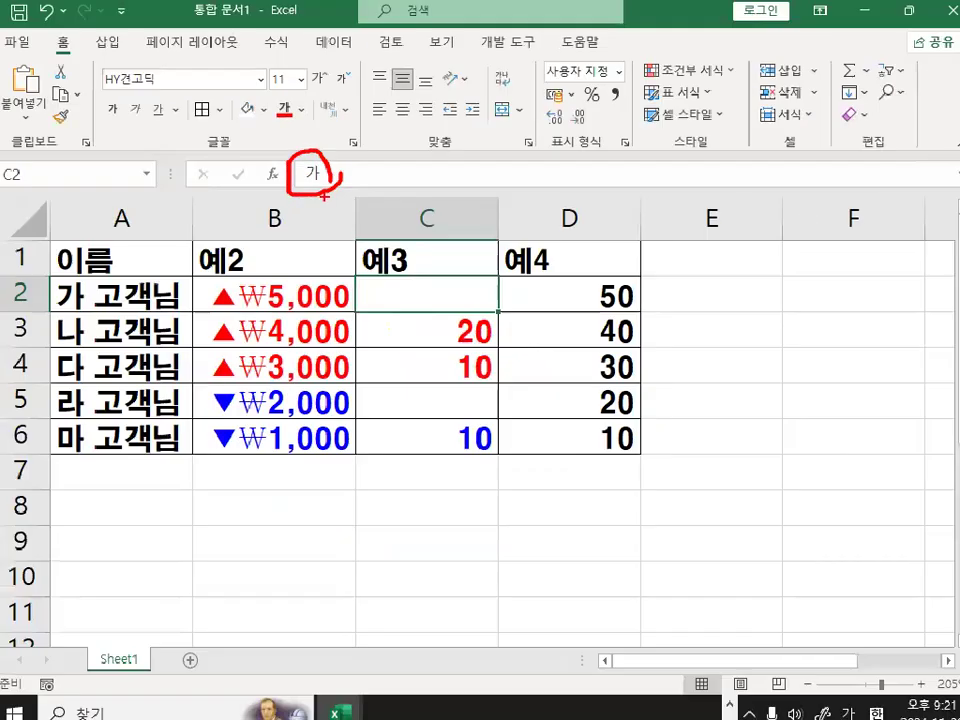
double_click(600, 404)
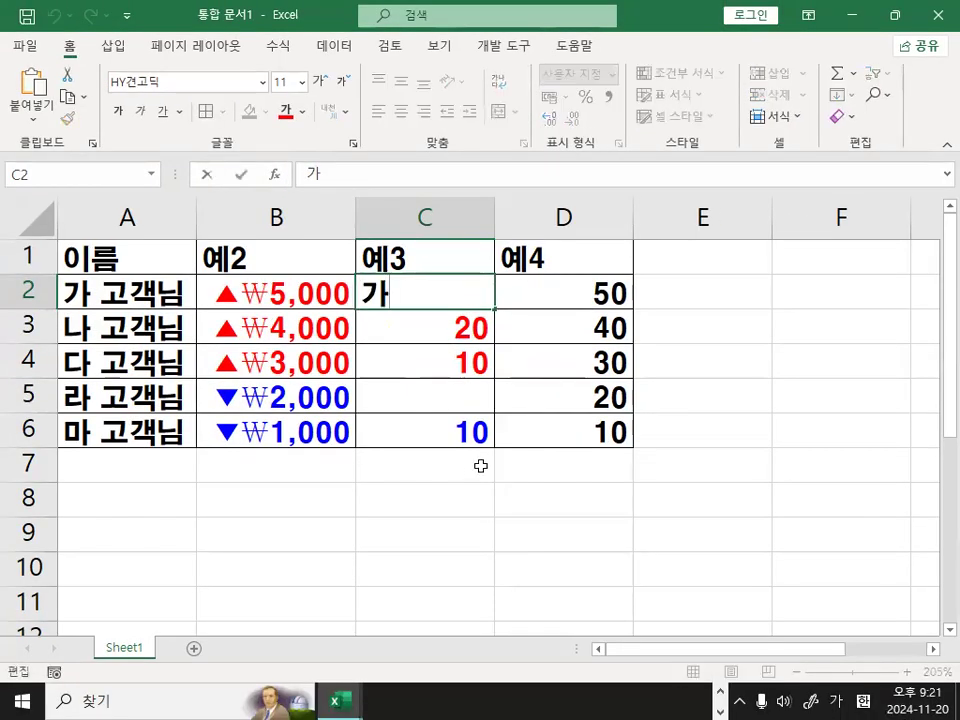
key(Return)
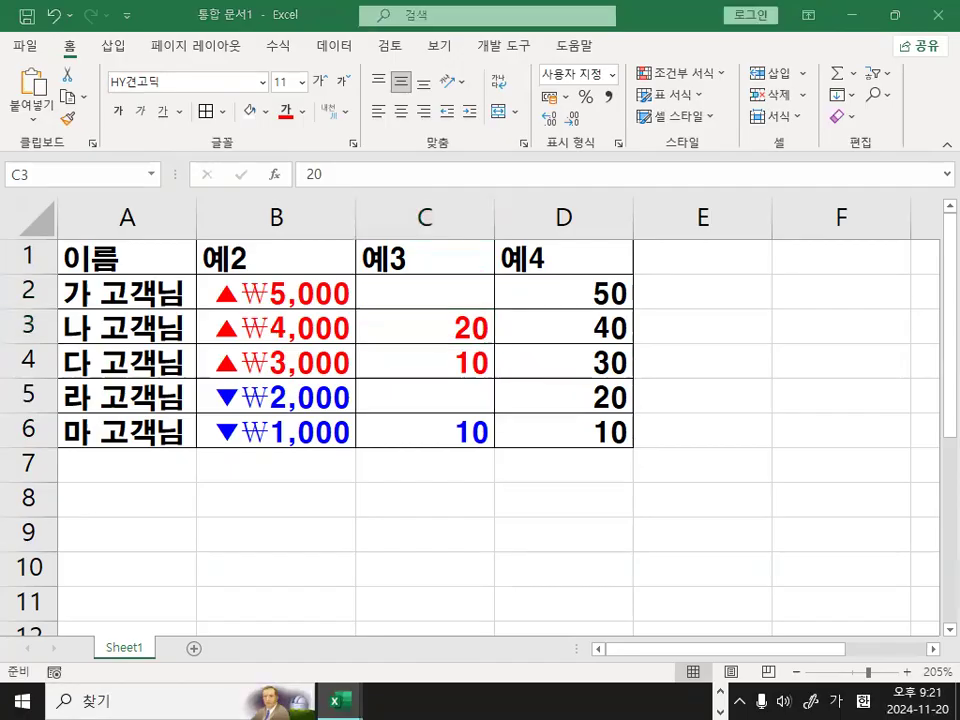
Switch to the Notepad notes and review the 예2) color, zero and text requirements against the ending ;;.
key(alt+Tab)
drag(489, 400, 521, 401)
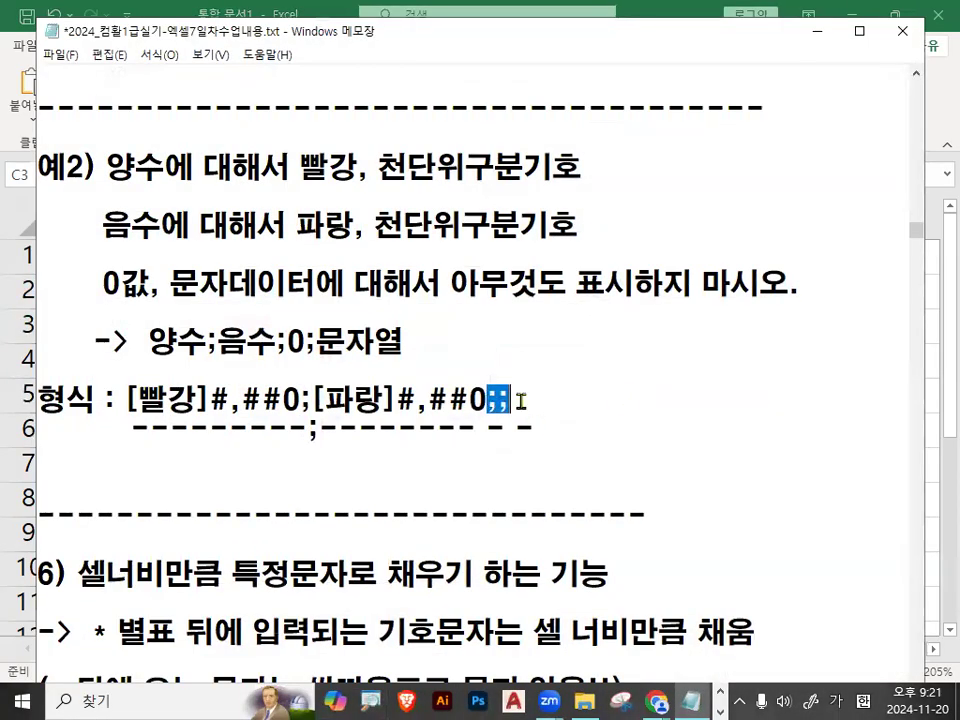
drag(102, 284, 849, 281)
drag(300, 166, 531, 166)
drag(287, 224, 594, 221)
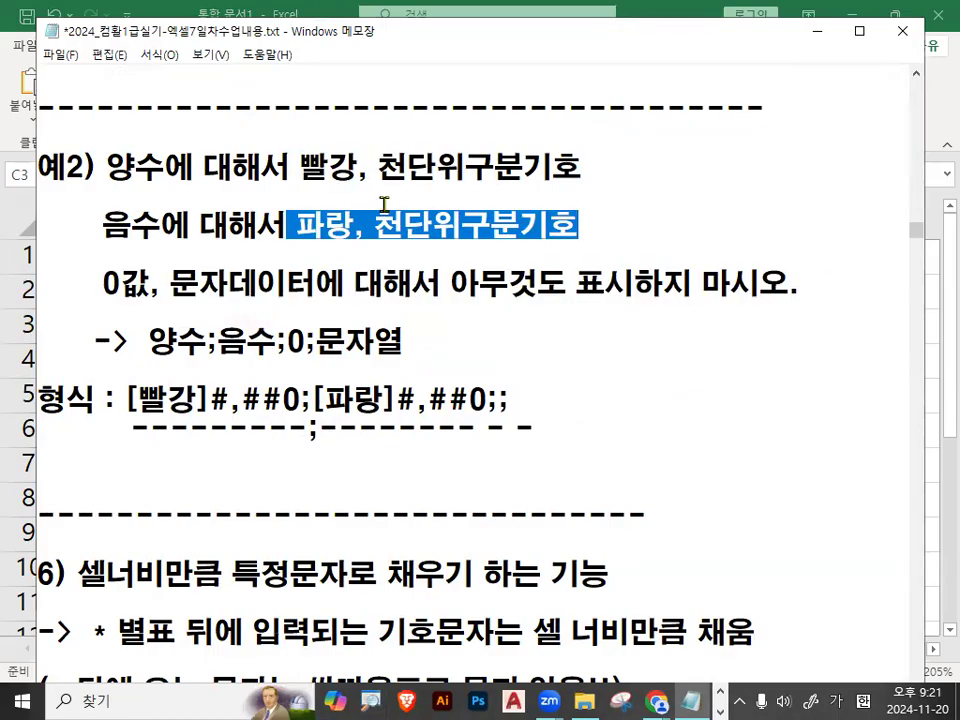
drag(487, 401, 510, 401)
click(109, 507)
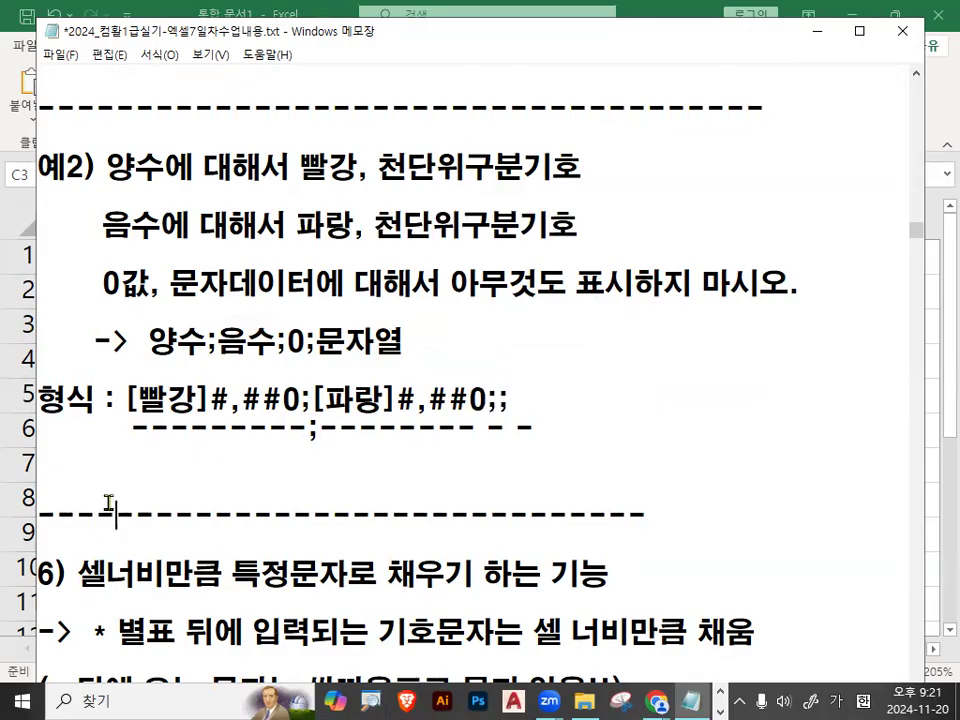
Examine section 6) on filling the cell width with the symbol after *, including its double-quote rule.
scroll(109, 503, down, 3)
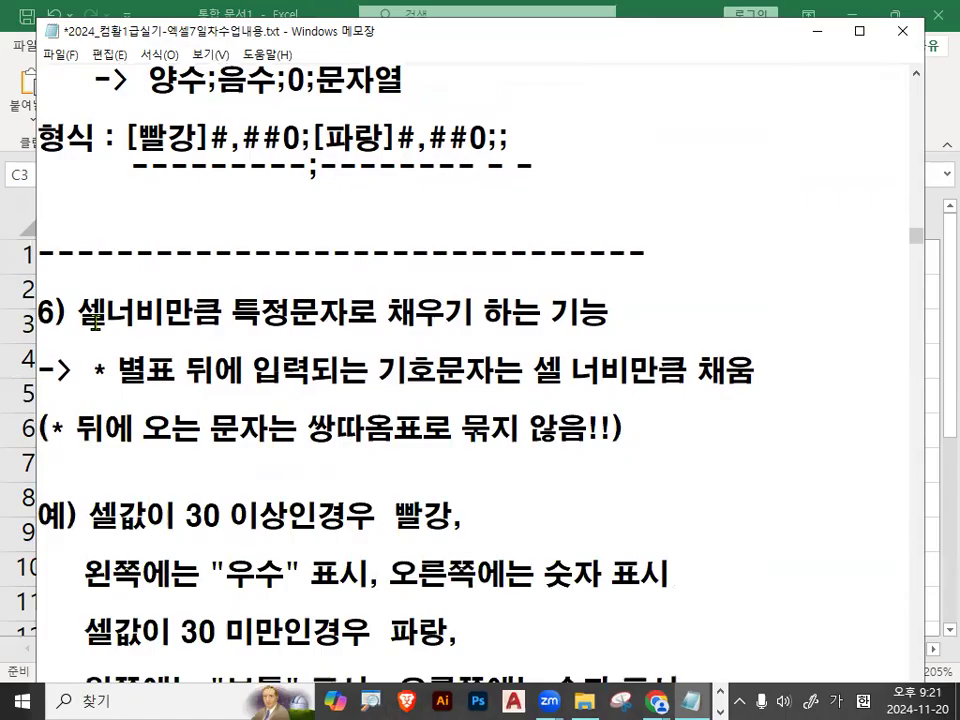
drag(84, 313, 615, 312)
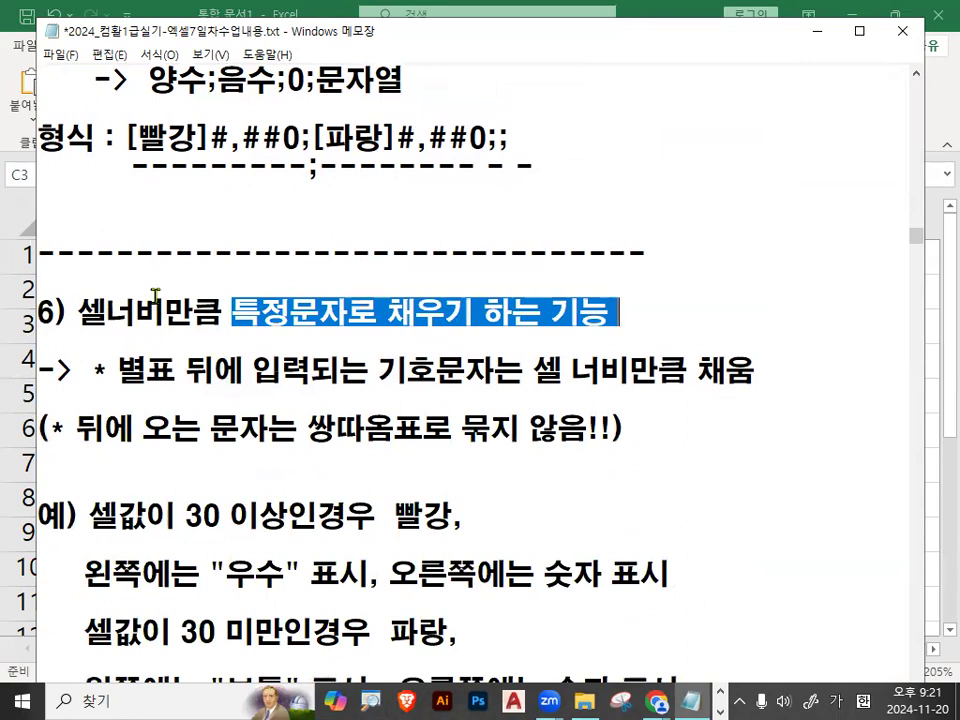
drag(78, 313, 656, 318)
click(620, 317)
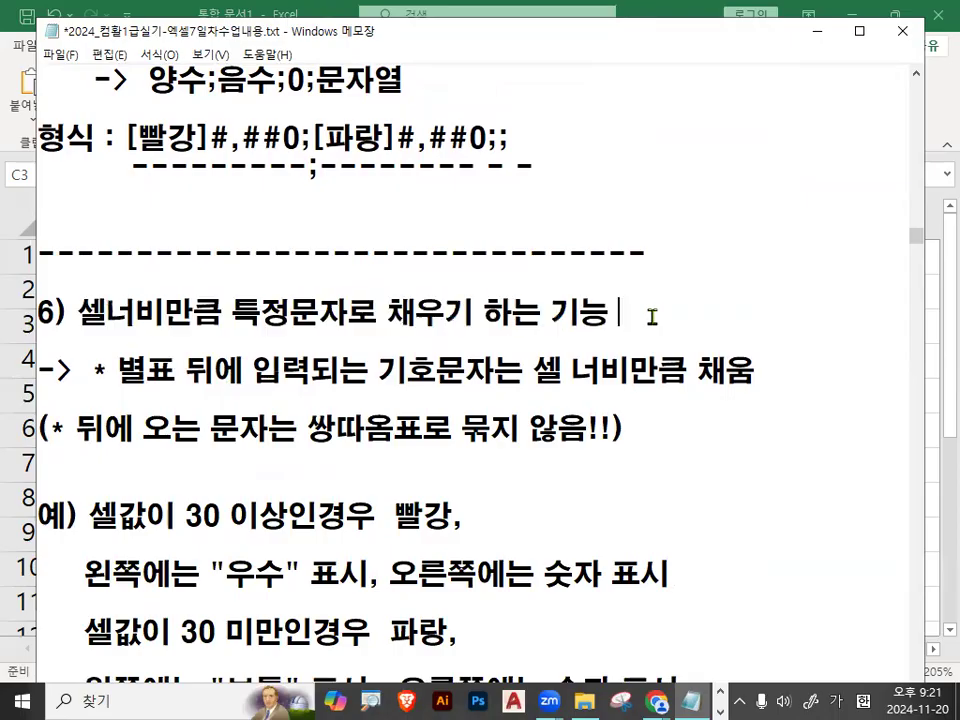
drag(94, 371, 730, 368)
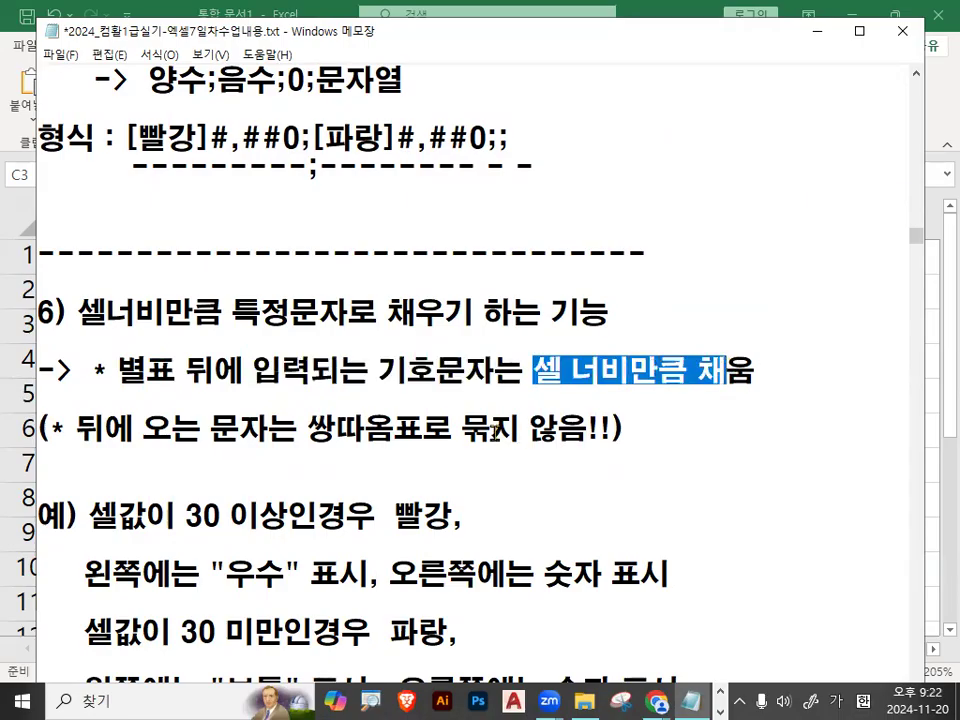
drag(92, 370, 495, 372)
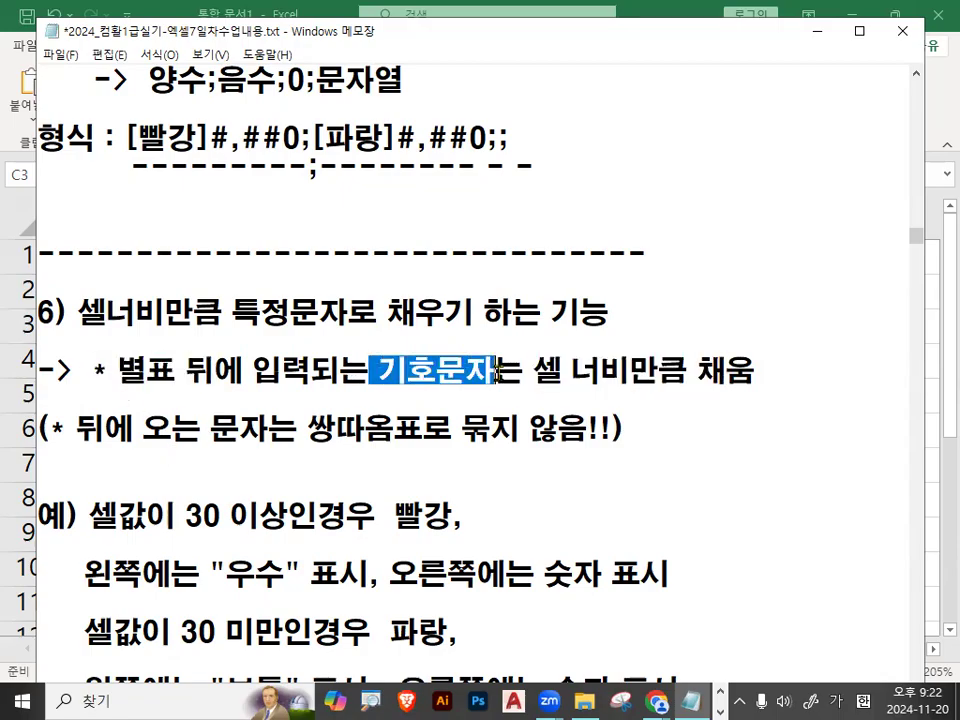
drag(307, 428, 619, 428)
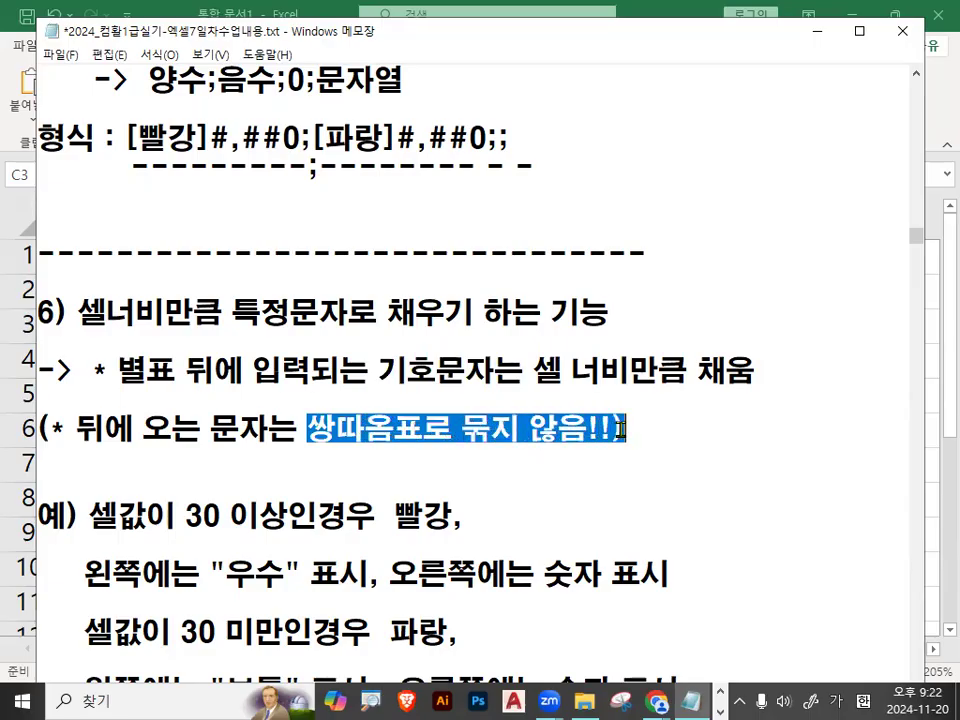
click(76, 430)
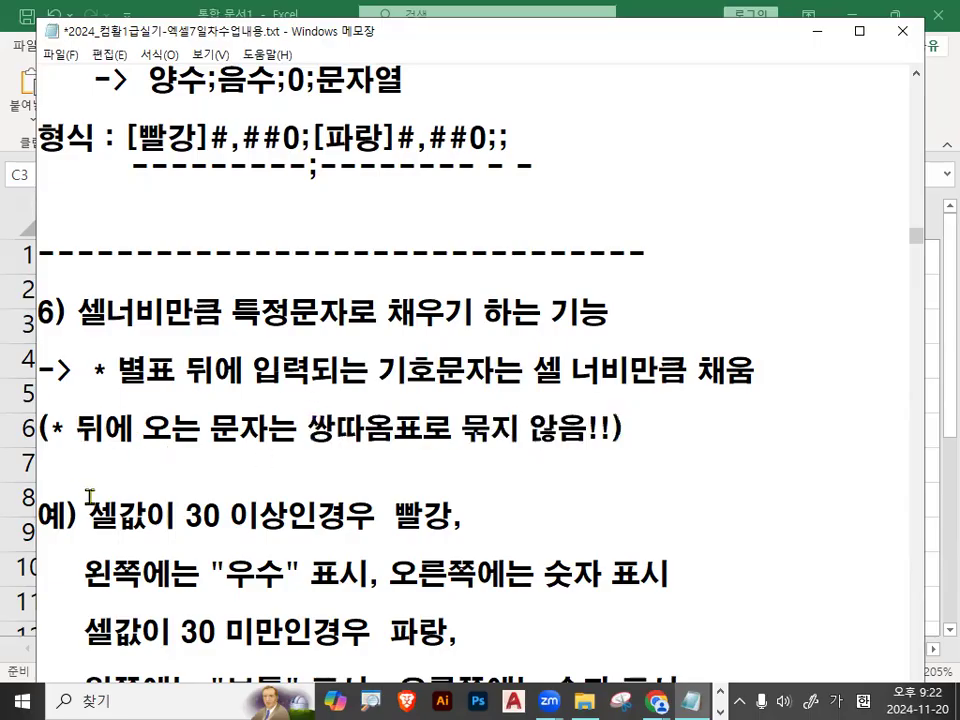
Examine the example's first condition: values of 30 이상 in 빨강, "우수" on the left and the number on the right.
scroll(90, 497, down, 1)
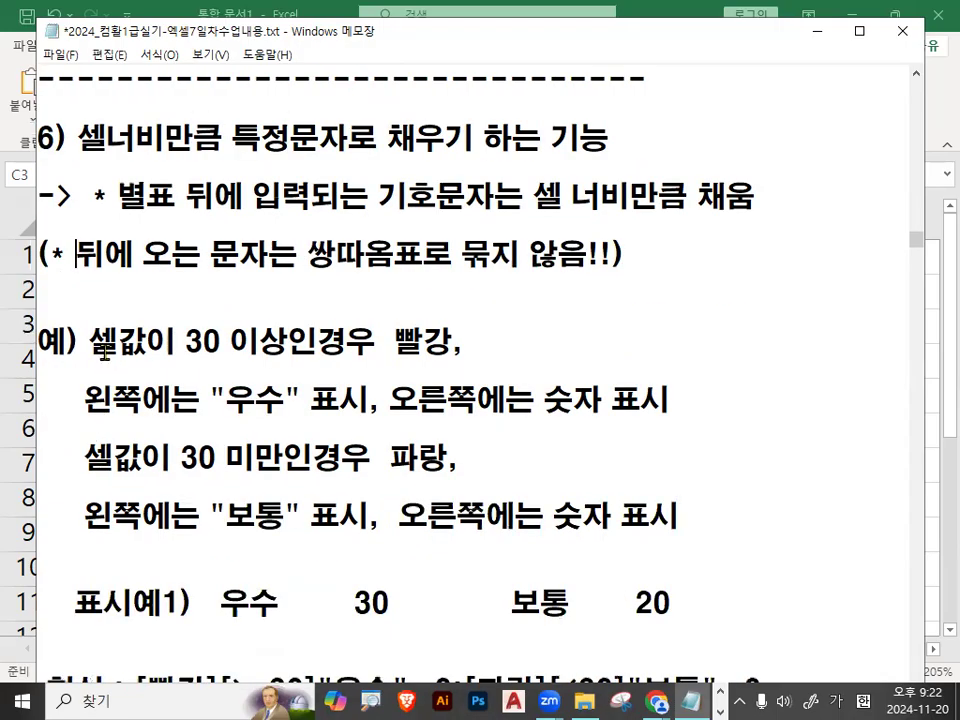
drag(91, 342, 494, 339)
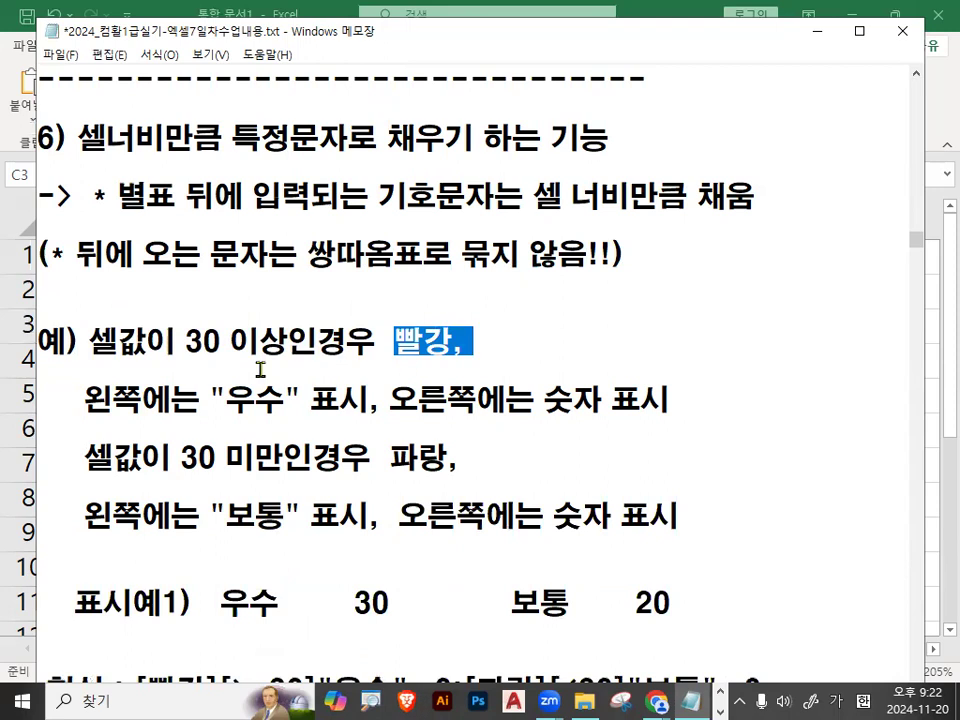
drag(91, 397, 128, 397)
drag(209, 397, 276, 397)
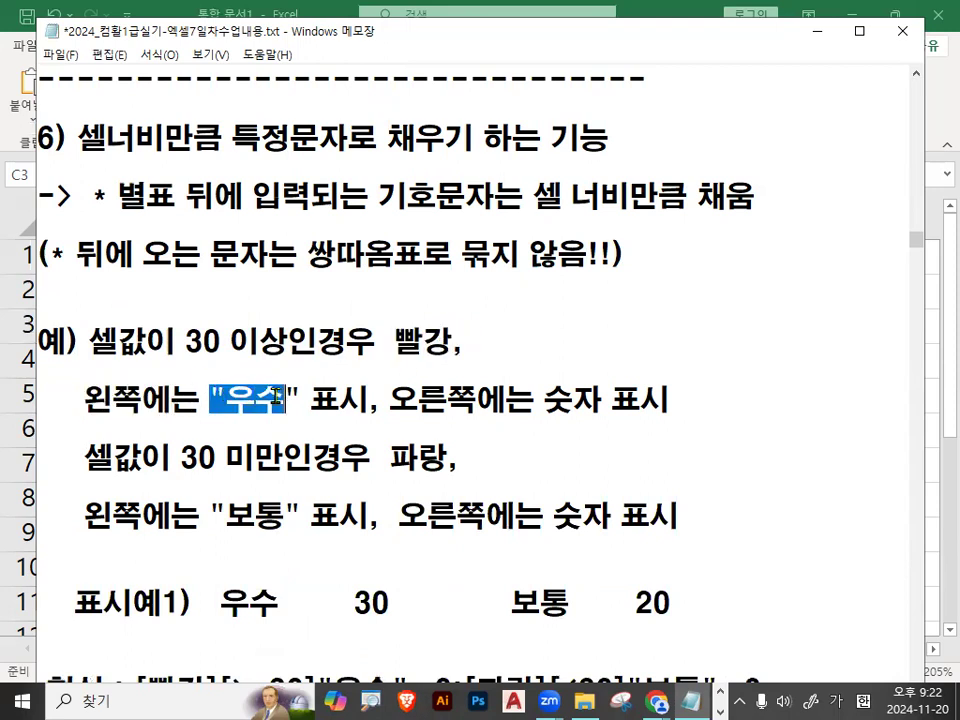
drag(390, 401, 611, 401)
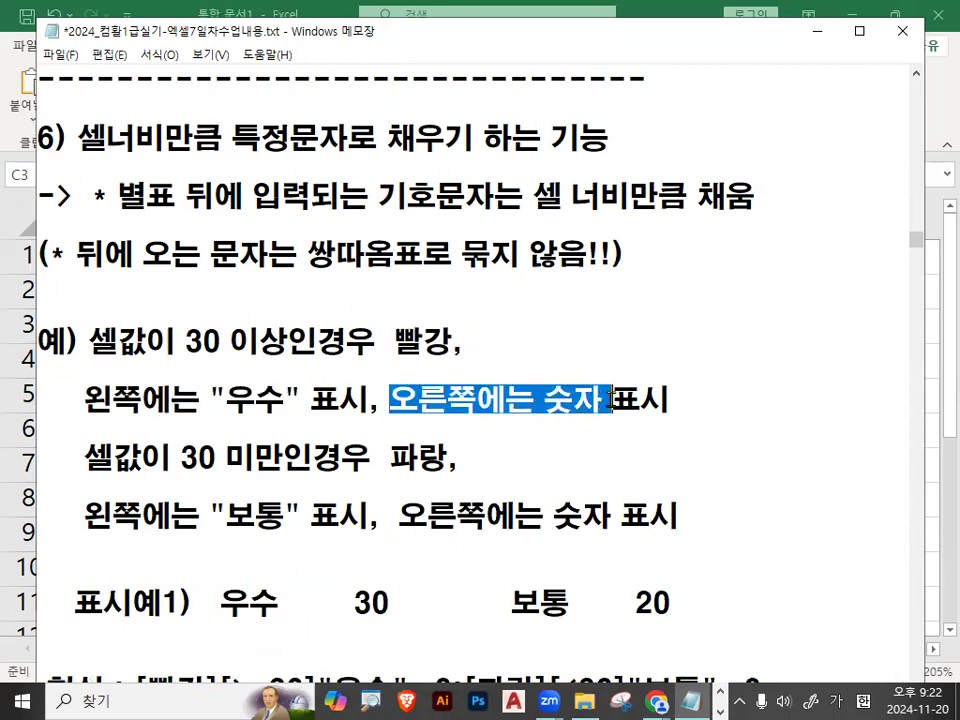
drag(186, 340, 214, 340)
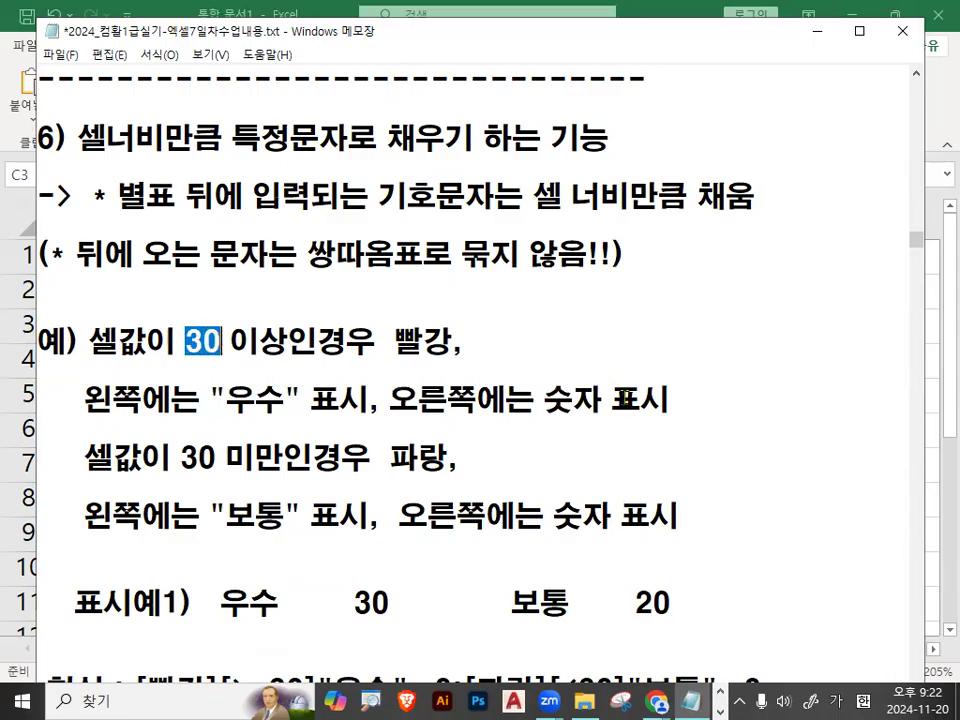
Add a sample line 우수 30 under the first condition, with spaces separating the word from the number.
click(717, 410)
key(Return)
key(Return)
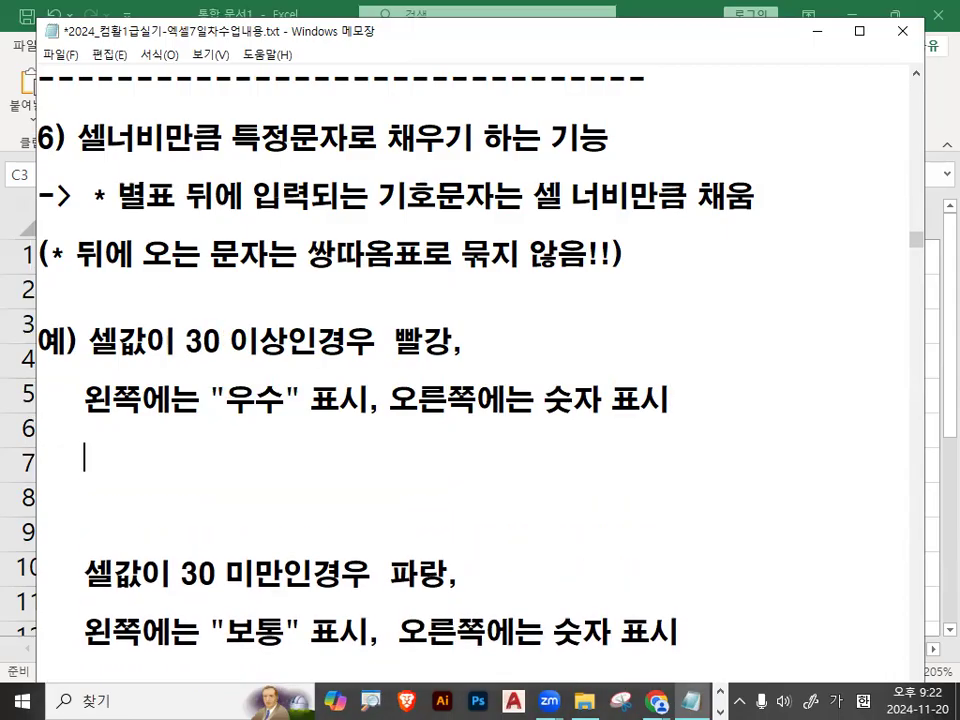
text(우수)
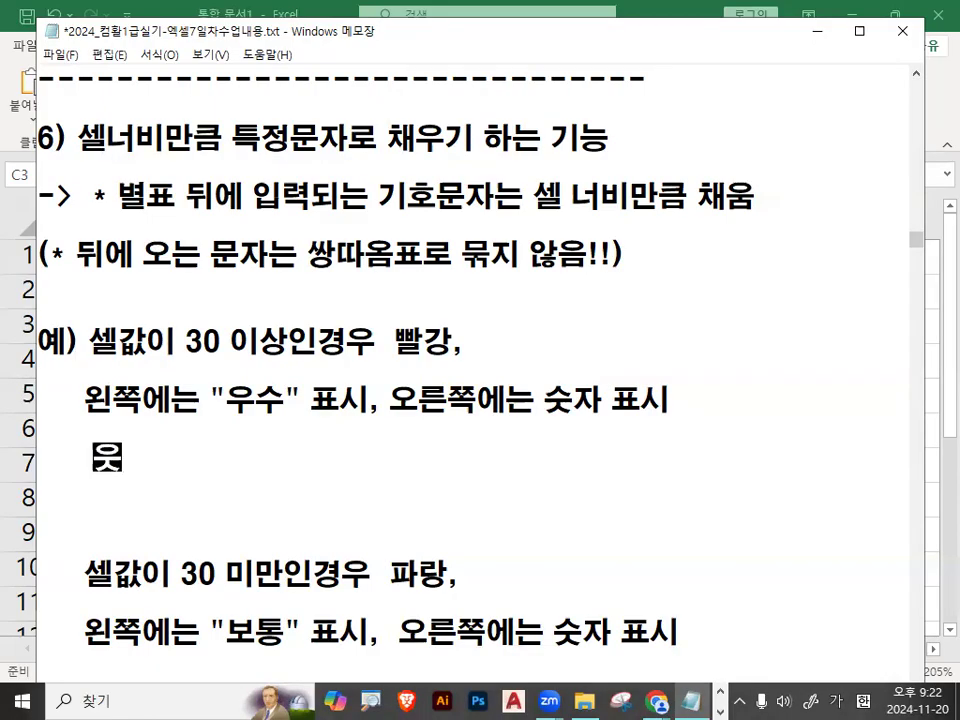
text(30)
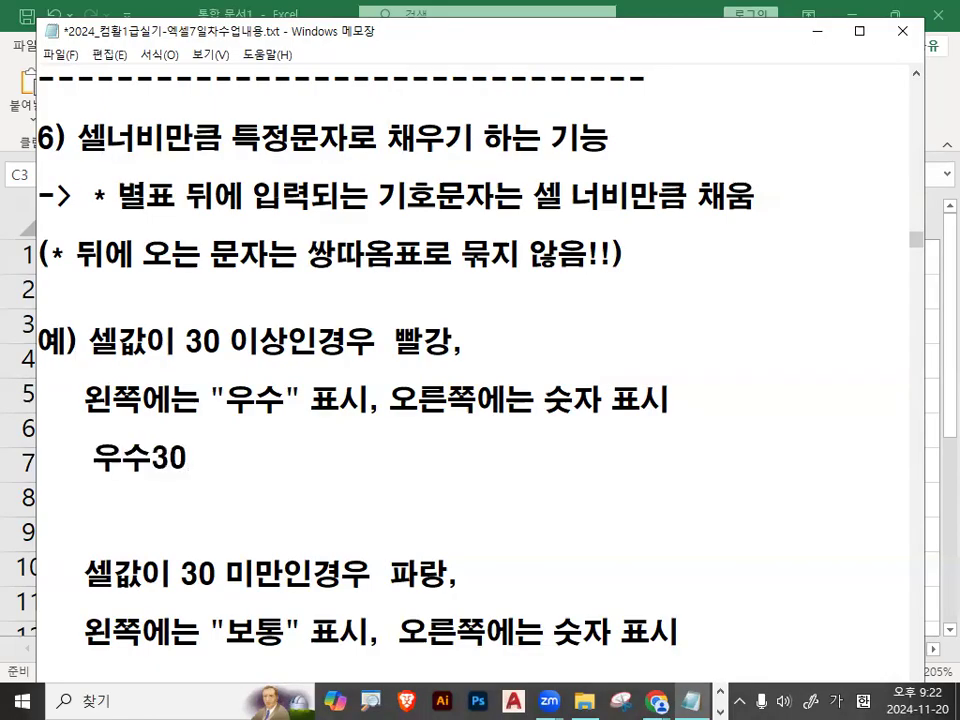
drag(93, 457, 188, 457)
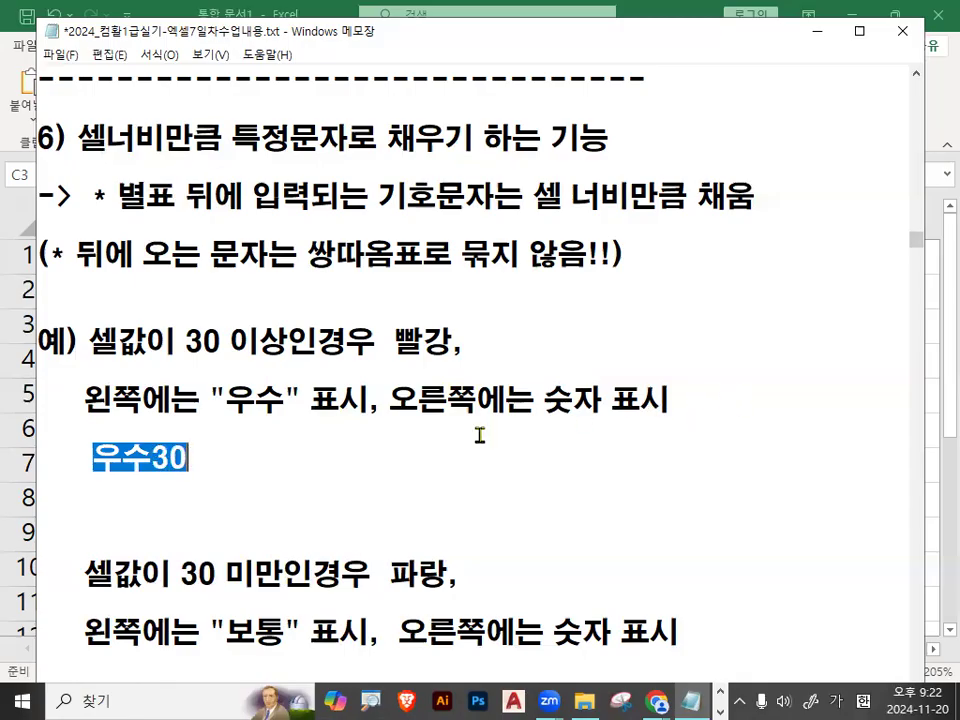
click(151, 457)
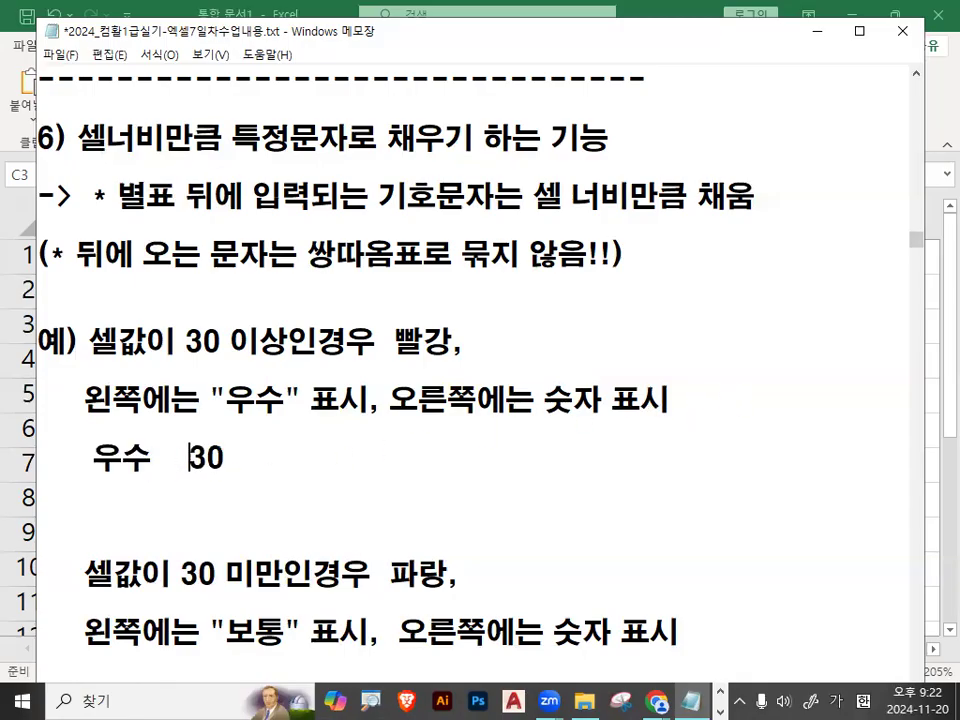
Annotate the sample line with a red box as the cell, a double arrow across the gap and a circle, and clear the marks.
right_click(190, 508)
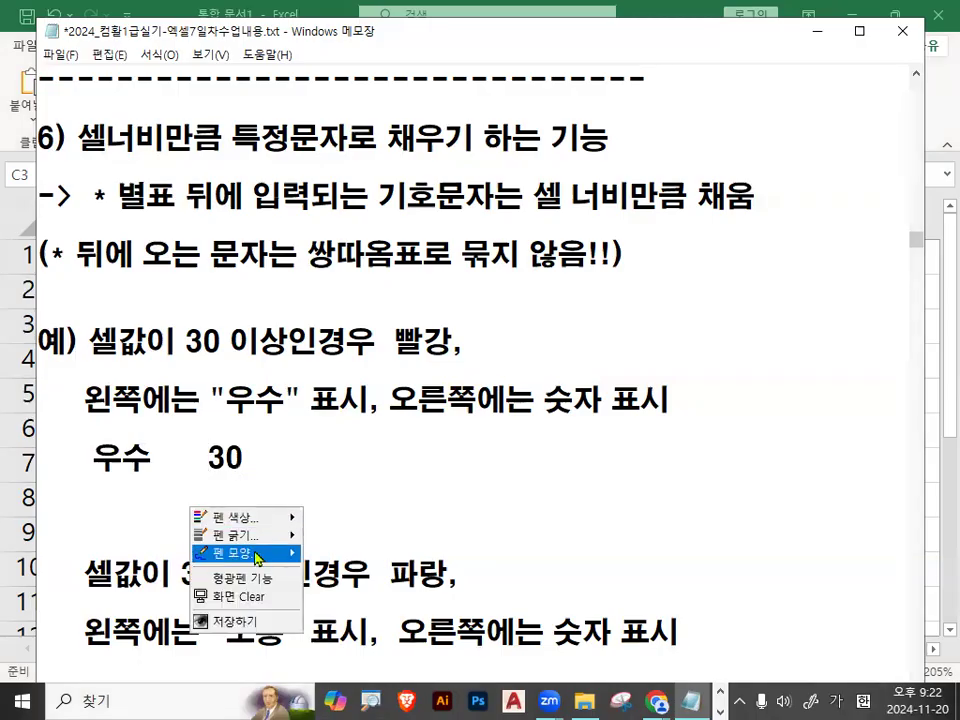
mouse_move(240, 553)
click(350, 608)
drag(86, 433, 252, 478)
right_click(323, 495)
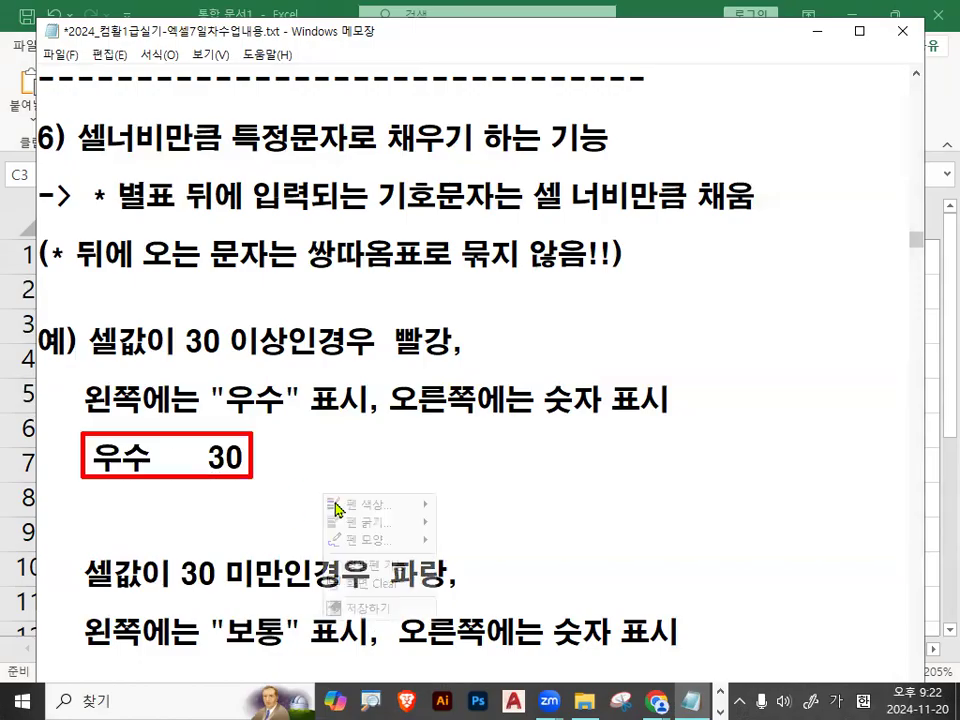
mouse_move(372, 541)
click(505, 542)
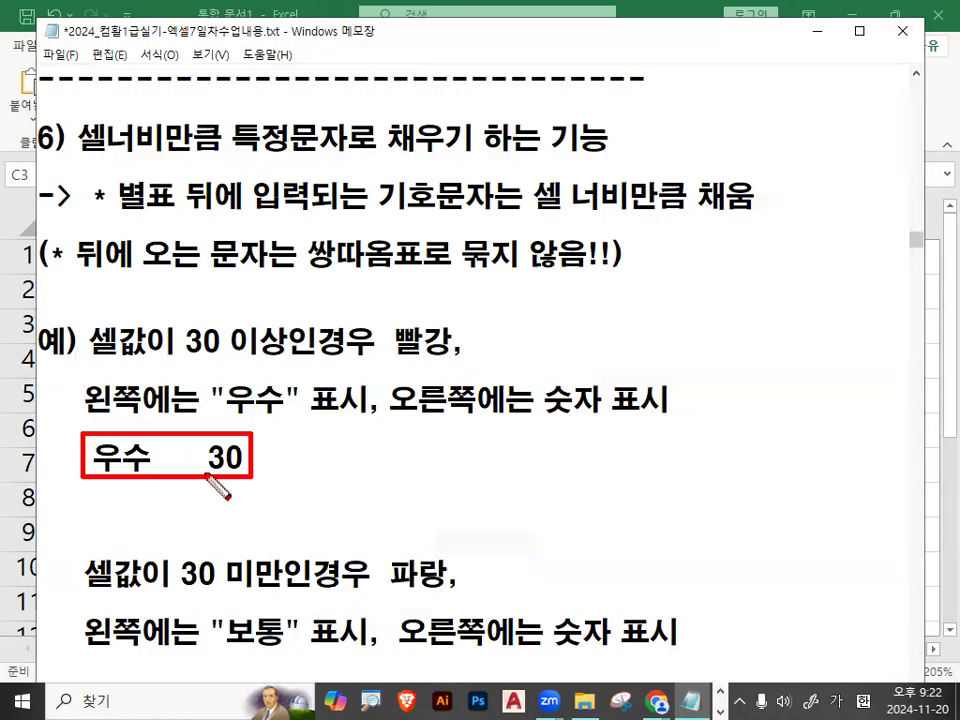
drag(150, 456, 208, 453)
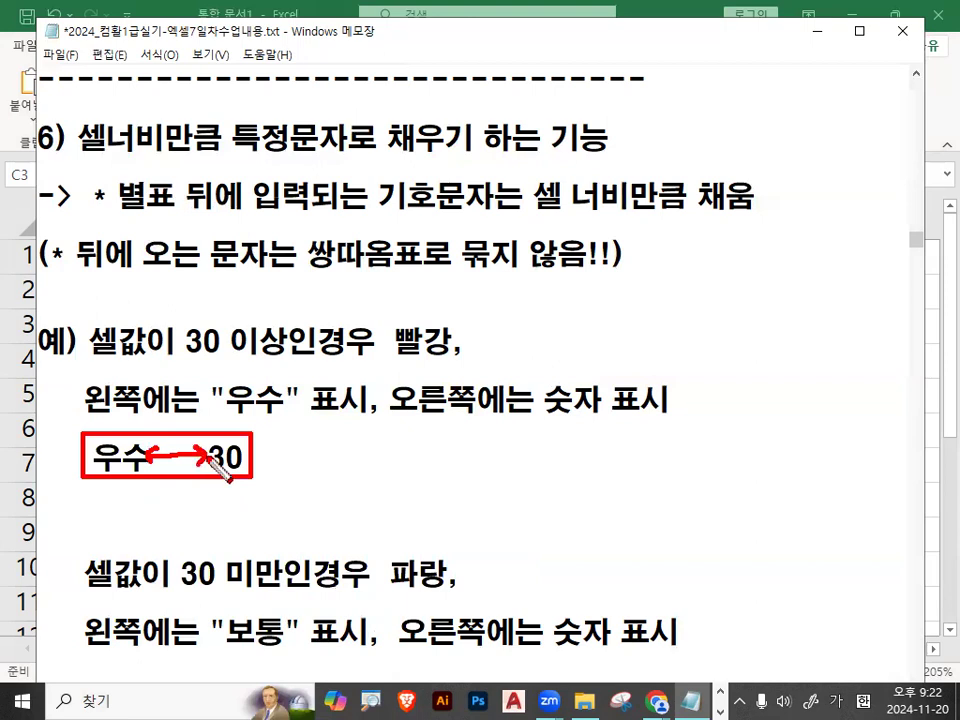
mouse_move(205, 500)
mouse_down()
mouse_move(133, 511)
mouse_move(212, 484)
mouse_move(191, 506)
mouse_up()
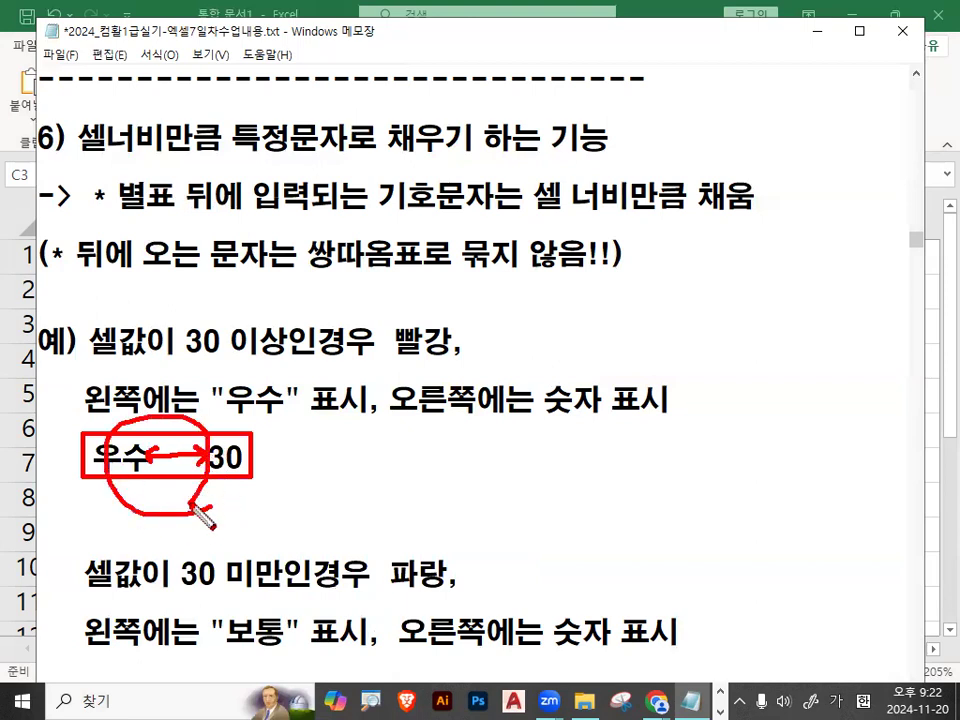
key(Escape)
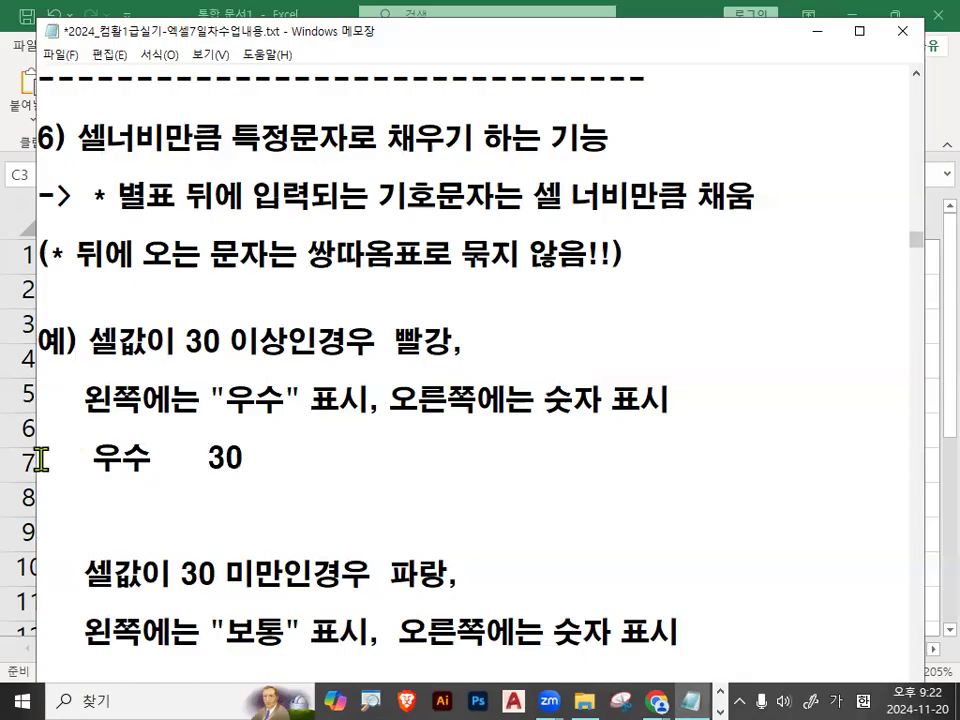
Delete the 우수 30 sample line under the first condition.
drag(36, 456, 409, 455)
key(Delete)
key(Delete)
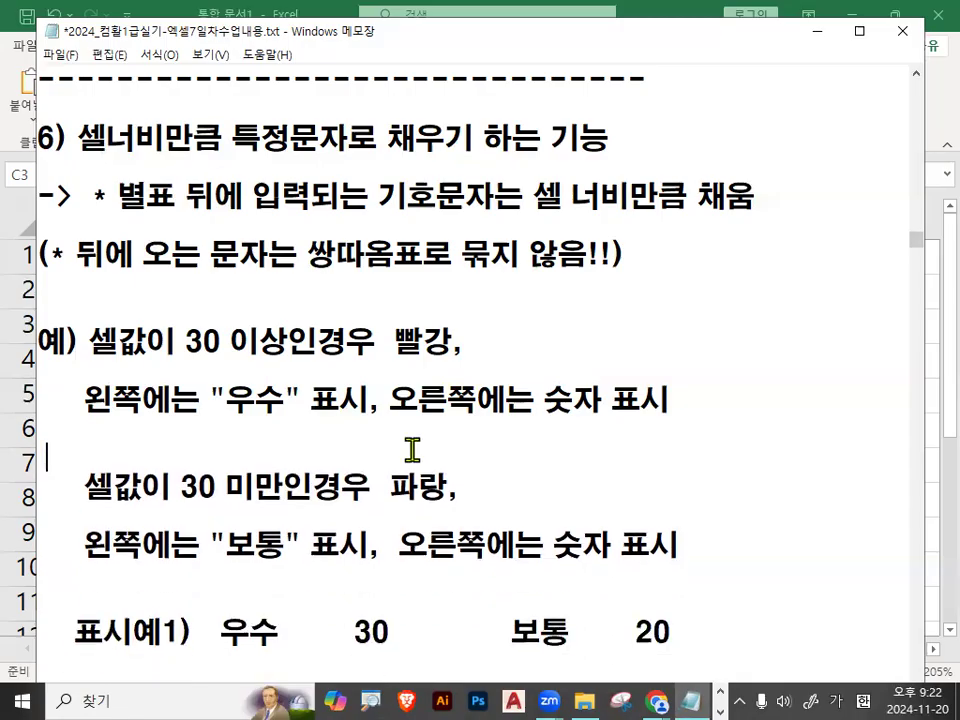
Examine the second condition: values of 30 미만 in 파랑, "보통" on the left and the number on the right.
scroll(414, 450, down, 1)
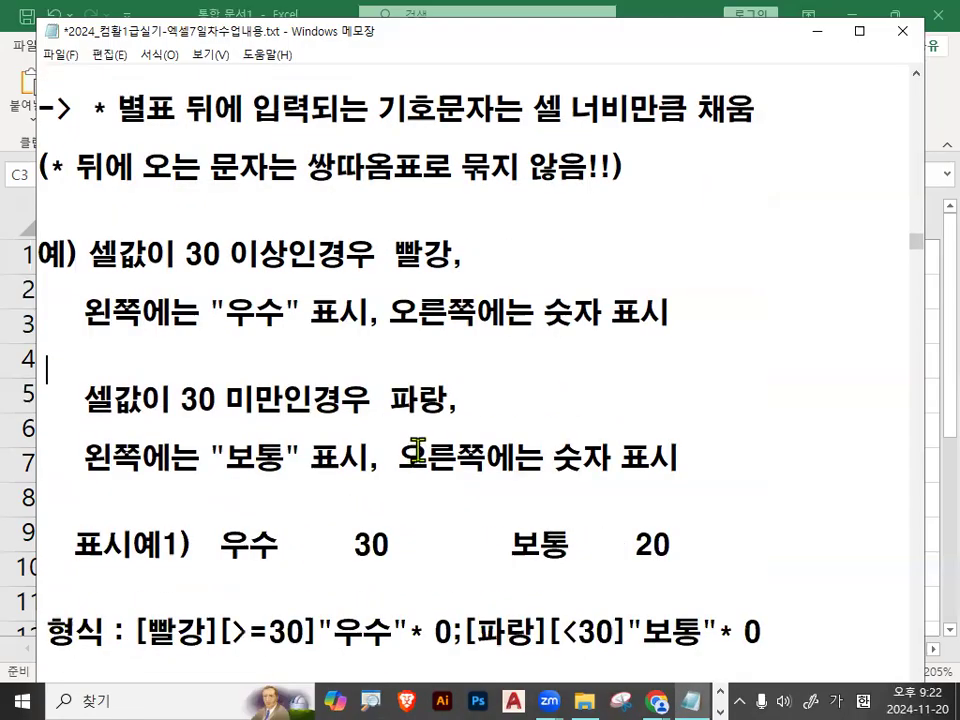
drag(172, 400, 433, 402)
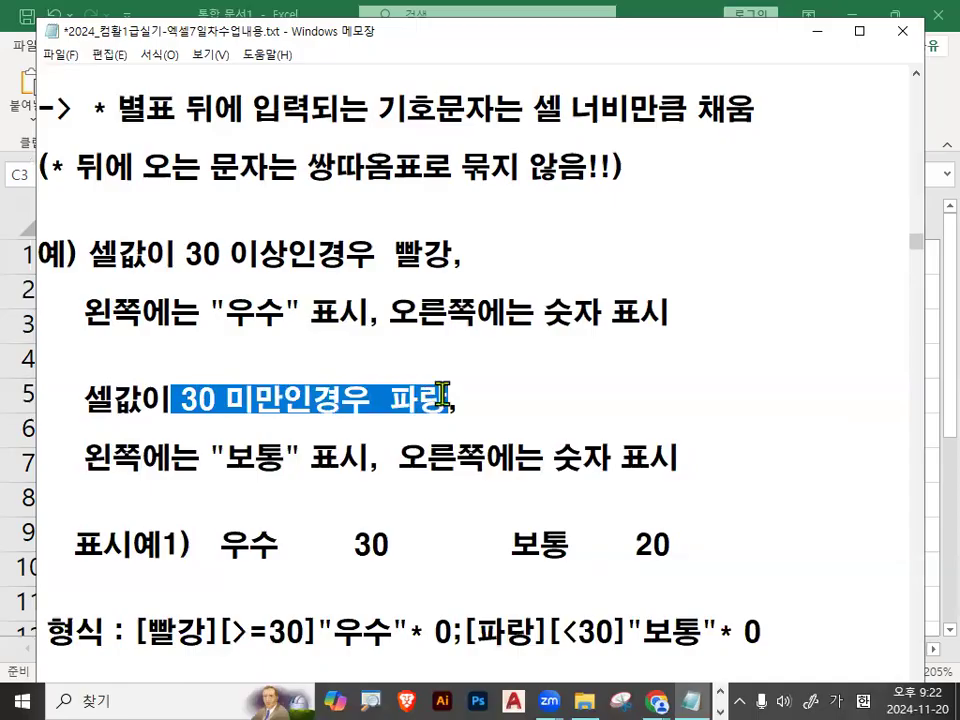
drag(84, 458, 143, 458)
drag(221, 458, 297, 458)
drag(399, 458, 680, 458)
drag(182, 400, 274, 400)
Annotate the gap between 우수 and 30 in 표시예1, clear the marks, and highlight the gaps in both display samples.
scroll(283, 444, down, 1)
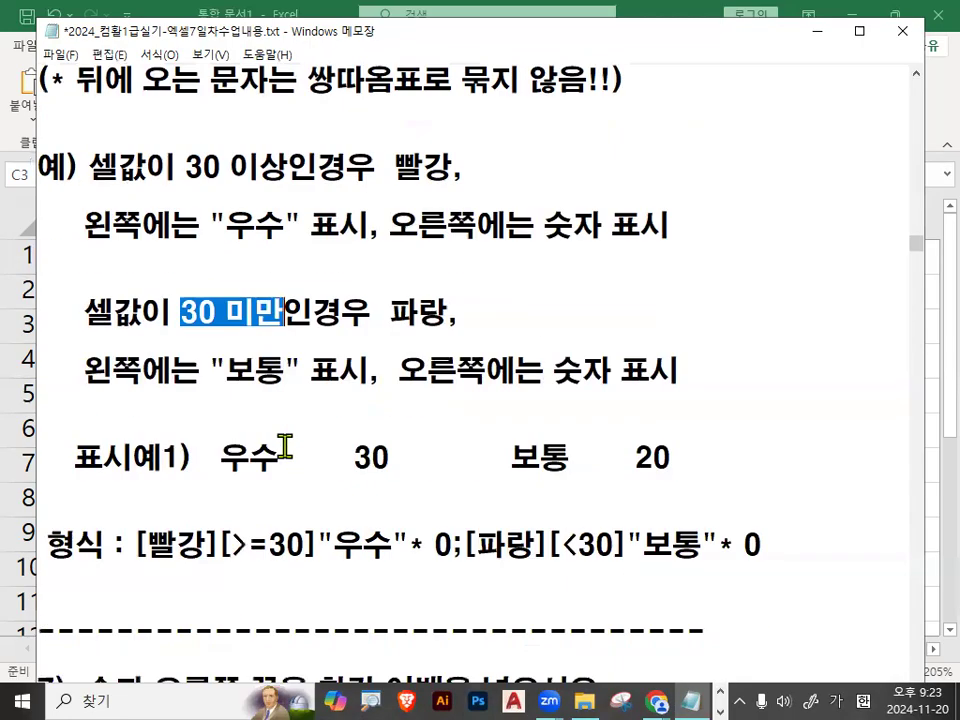
drag(221, 458, 375, 458)
click(375, 458)
key(ctrl+2)
mouse_move(263, 480)
mouse_down()
mouse_move(317, 509)
mouse_move(378, 478)
mouse_up()
mouse_move(261, 470)
mouse_down()
mouse_move(218, 443)
mouse_move(261, 469)
mouse_up()
mouse_move(390, 469)
mouse_down()
mouse_move(376, 476)
mouse_move(398, 465)
mouse_up()
drag(278, 438, 278, 470)
drag(352, 436, 352, 468)
mouse_move(292, 439)
mouse_down()
mouse_move(279, 454)
mouse_move(292, 466)
mouse_move(352, 455)
mouse_up()
drag(352, 455, 334, 469)
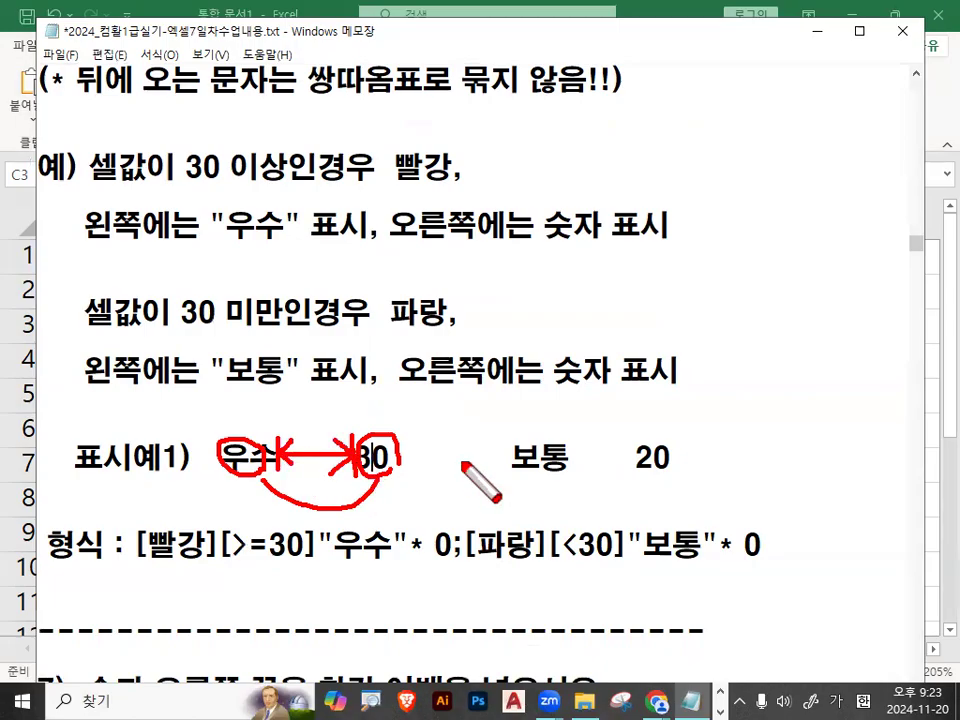
key(Escape)
drag(279, 457, 360, 459)
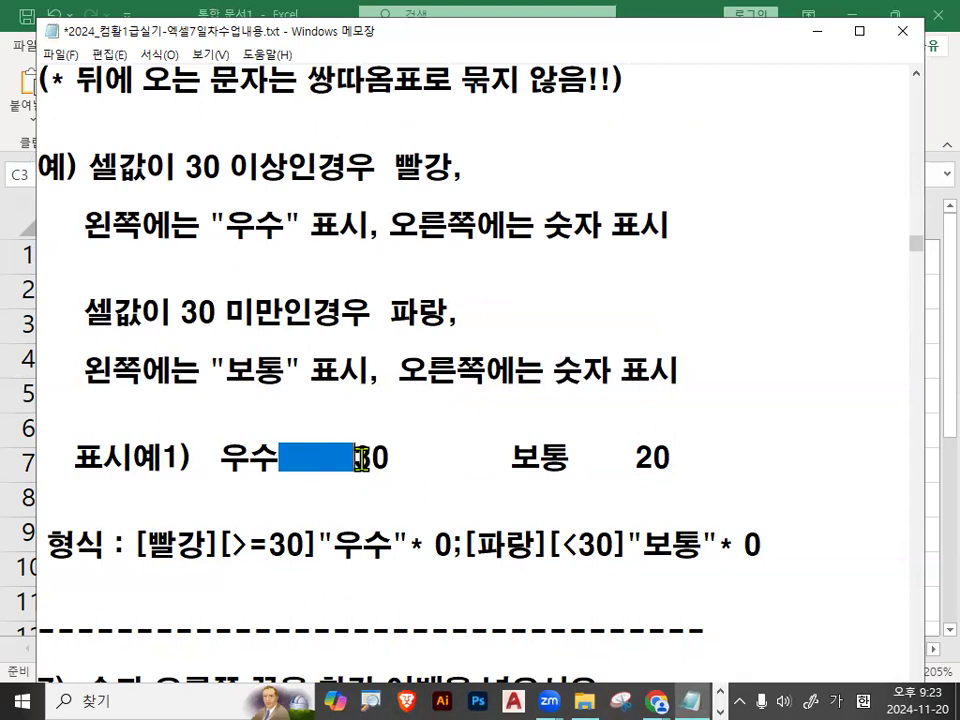
drag(570, 457, 635, 458)
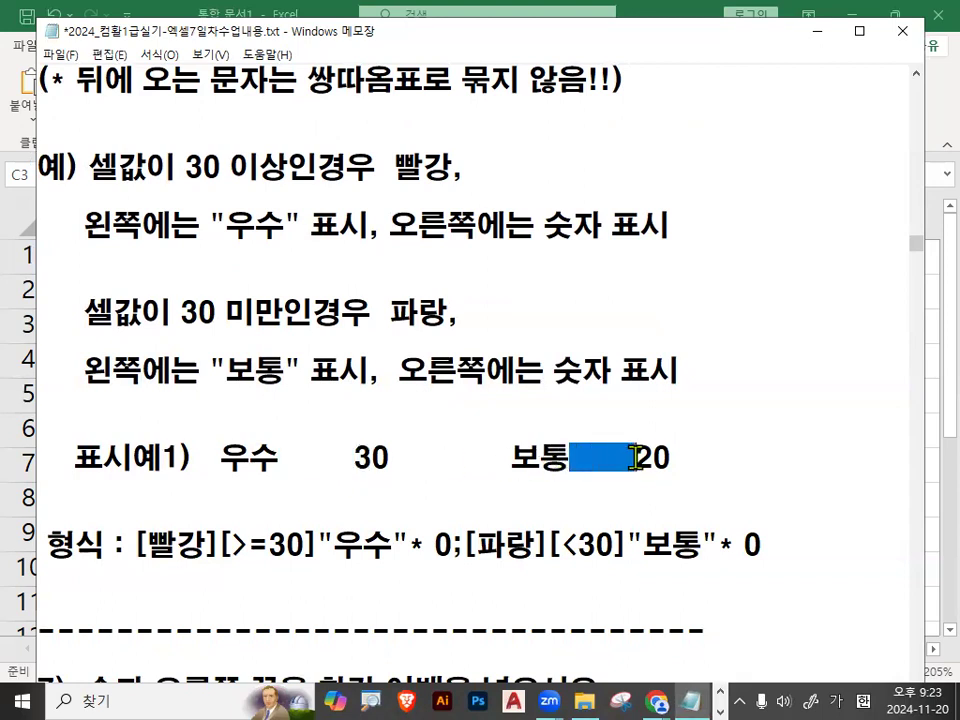
Insert blank lines between section 6's 형식 line and the divider above section 7.
scroll(270, 440, down, 2)
click(160, 425)
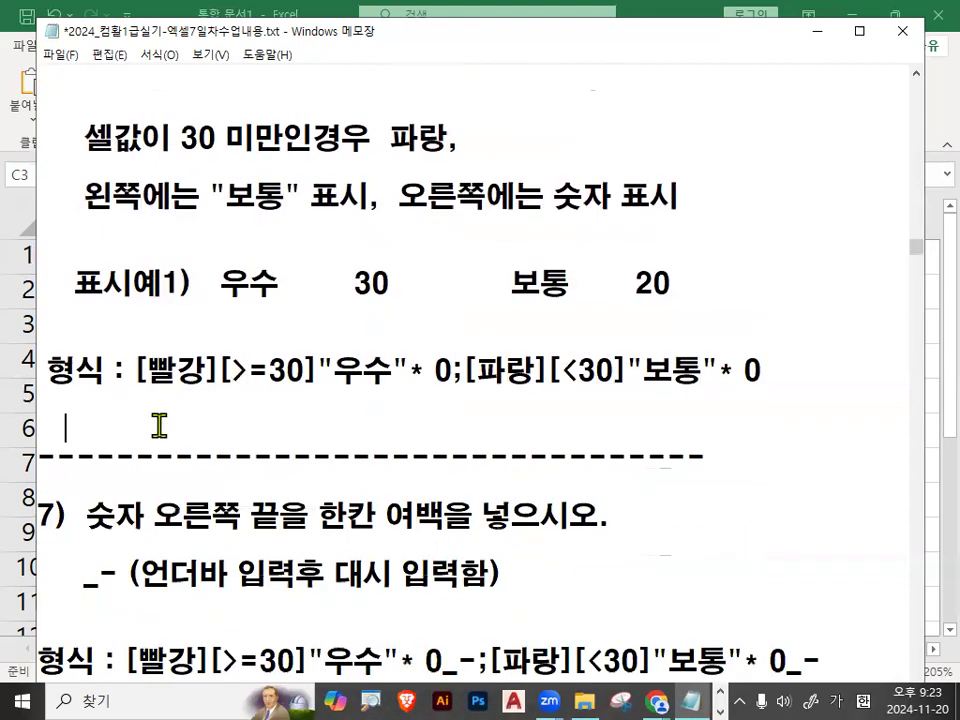
key(Return)
key(Return)
key(Return)
key(Return)
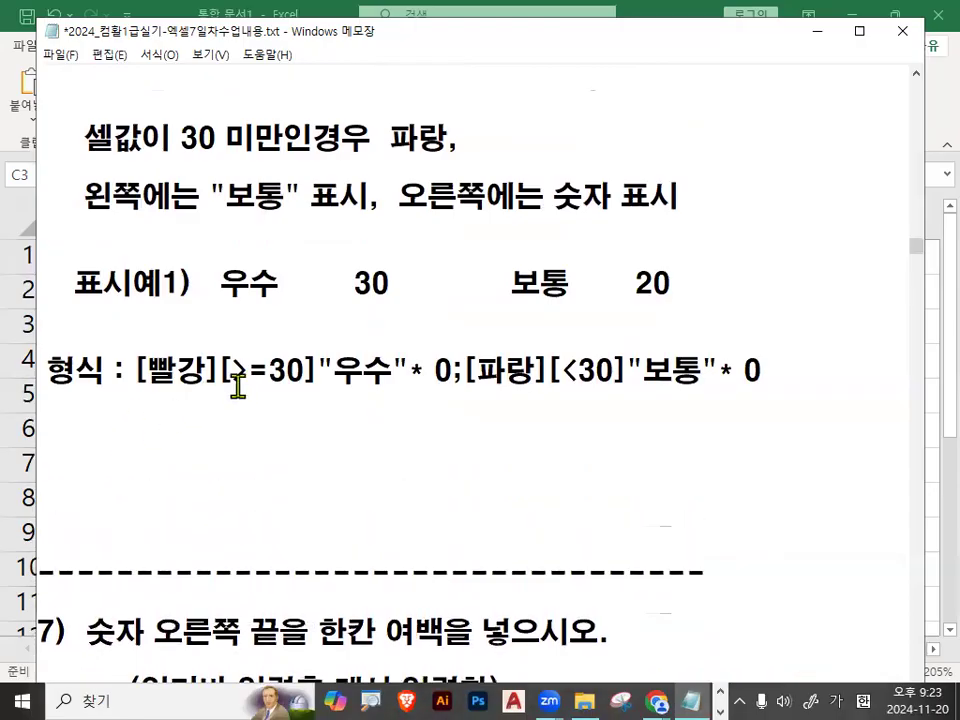
Compare the format's [빨강], [>=30], "우수" and 0 parts with the 30 이상 condition in the example.
drag(145, 370, 200, 373)
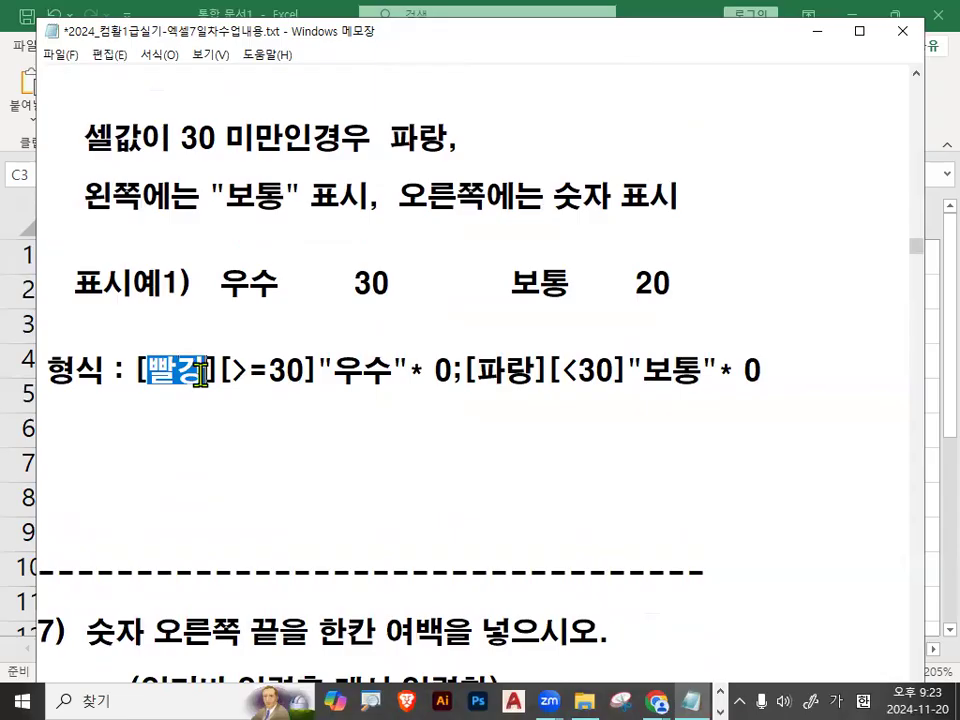
scroll(200, 373, up, 3)
drag(90, 257, 300, 256)
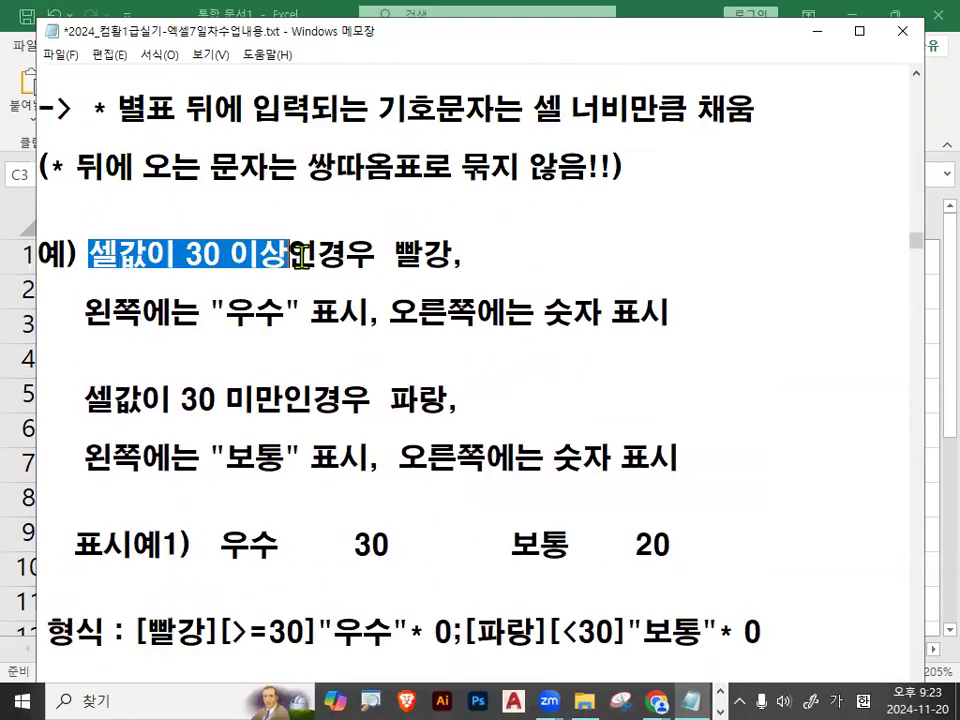
scroll(300, 256, down, 3)
drag(219, 370, 407, 371)
click(345, 374)
double_click(448, 371)
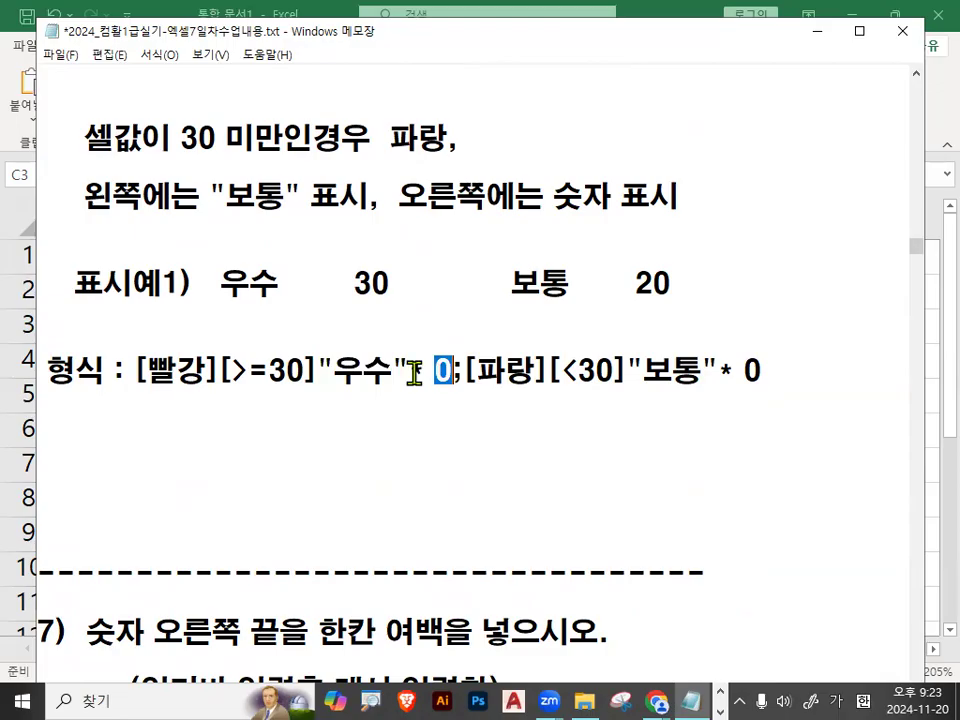
Remove the gap between 우수 and 30 in 표시예1 and the * with its space from the format's first section.
drag(281, 287, 359, 287)
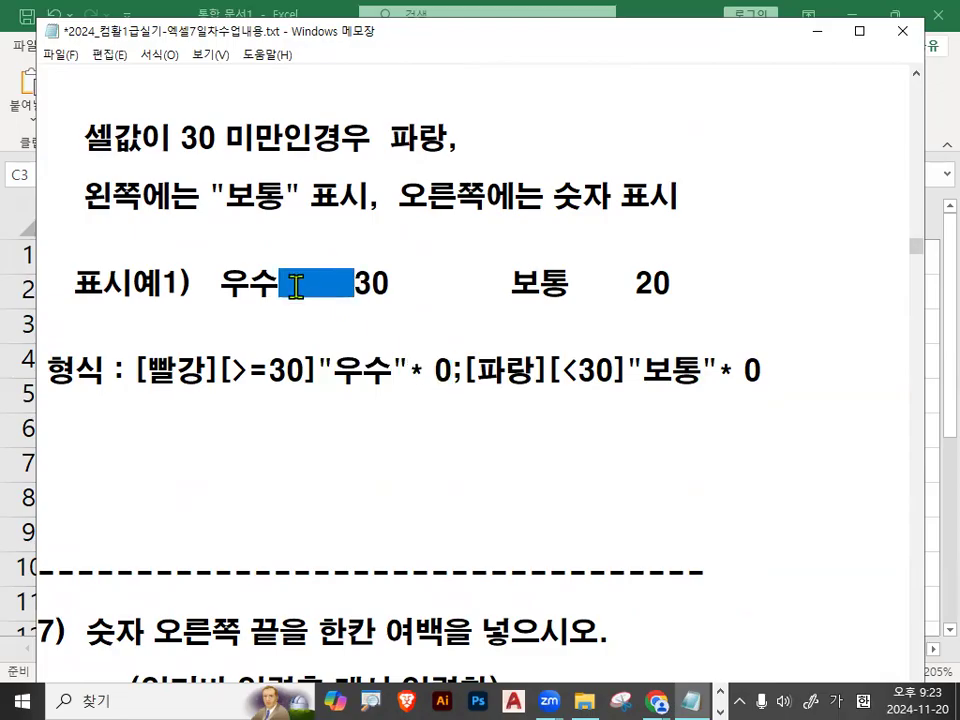
key(Delete)
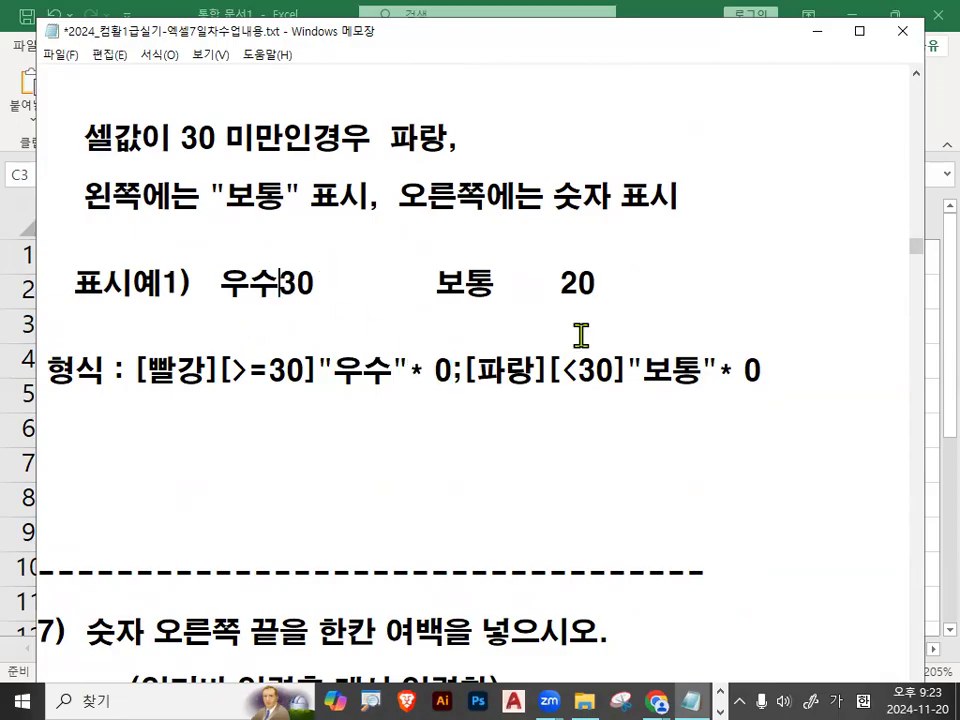
drag(411, 373, 427, 372)
key(Delete)
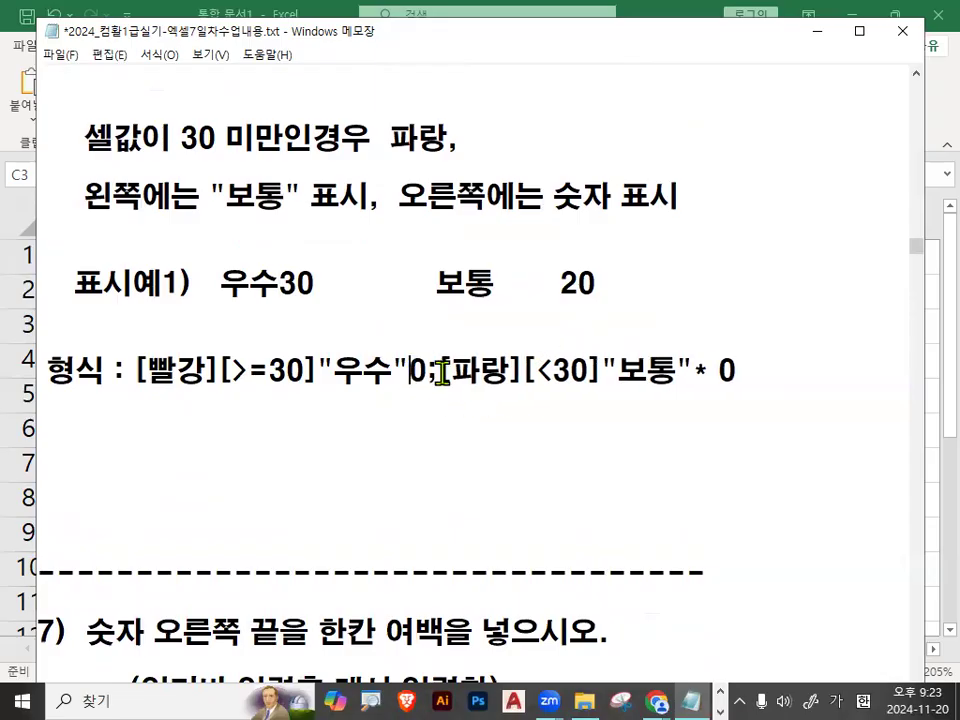
Mark the "우수"0 part of the format in a magnified view, clear the marks, and add spaces between 우수 and 30 in 표시예1.
drag(268, 386, 468, 386)
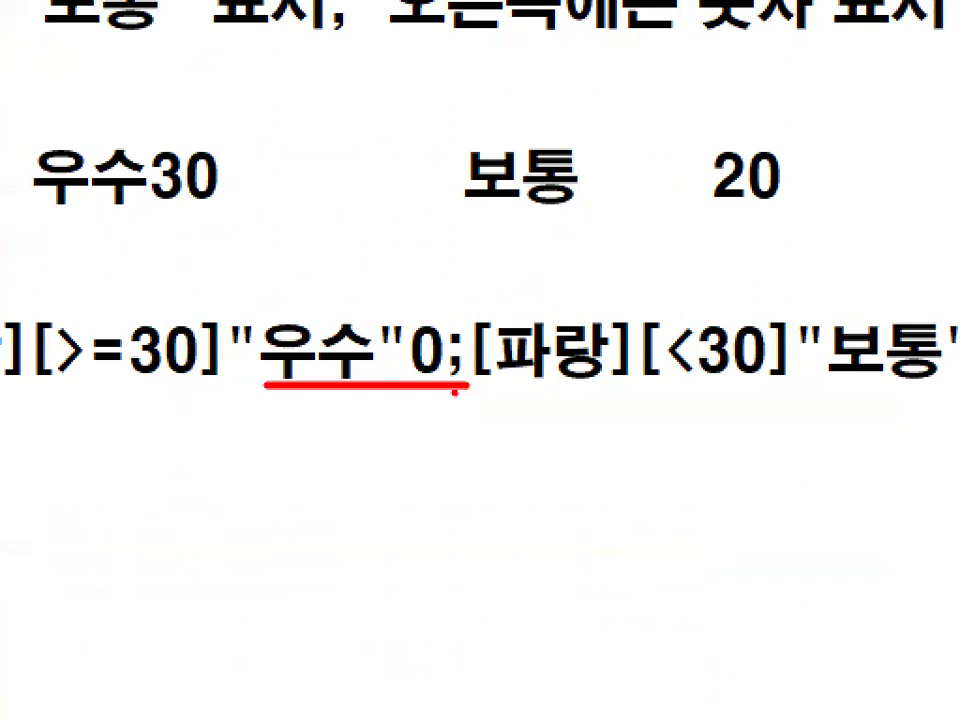
drag(252, 292, 298, 298)
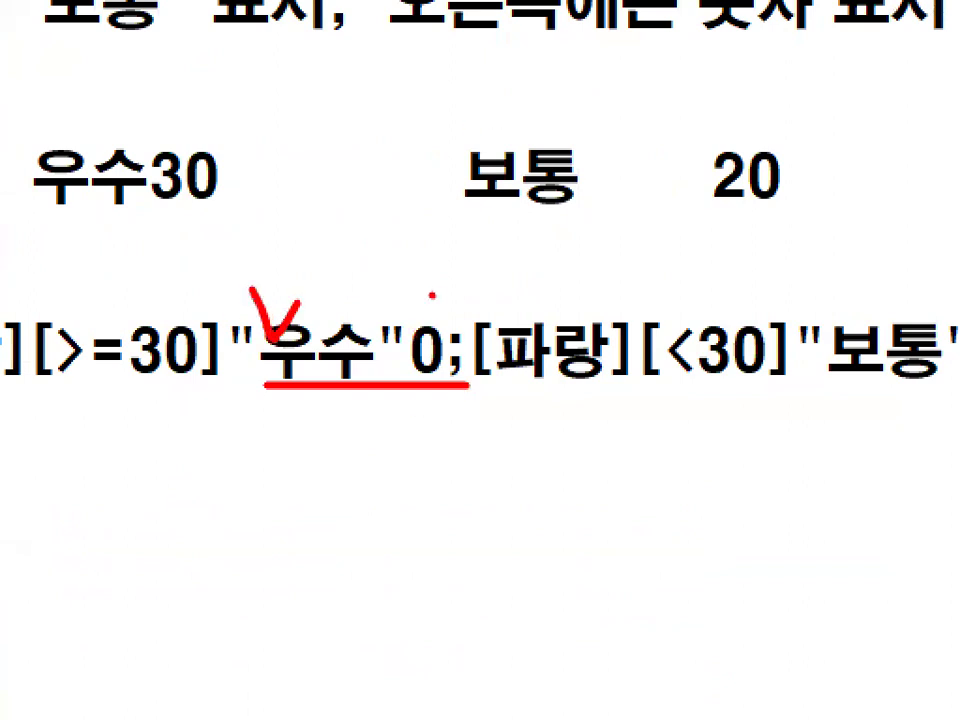
drag(432, 296, 588, 155)
mouse_move(234, 178)
mouse_down()
mouse_move(55, 198)
mouse_move(225, 158)
mouse_up()
key(Escape)
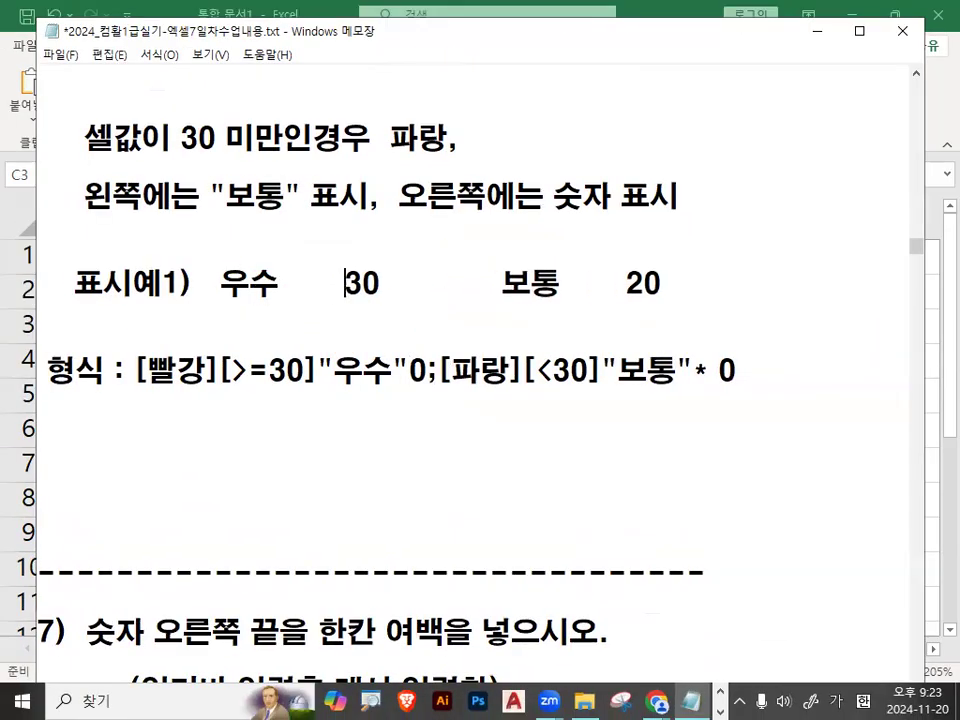
Mark the end of 우수 in the format, clear the marks, and insert * and a space after 우수 inside the quotes.
key(ctrl+1)
mouse_move(360, 344)
mouse_down()
mouse_move(365, 354)
mouse_move(470, 252)
mouse_up()
drag(388, 377, 394, 386)
key(Escape)
click(394, 370)
text(*)
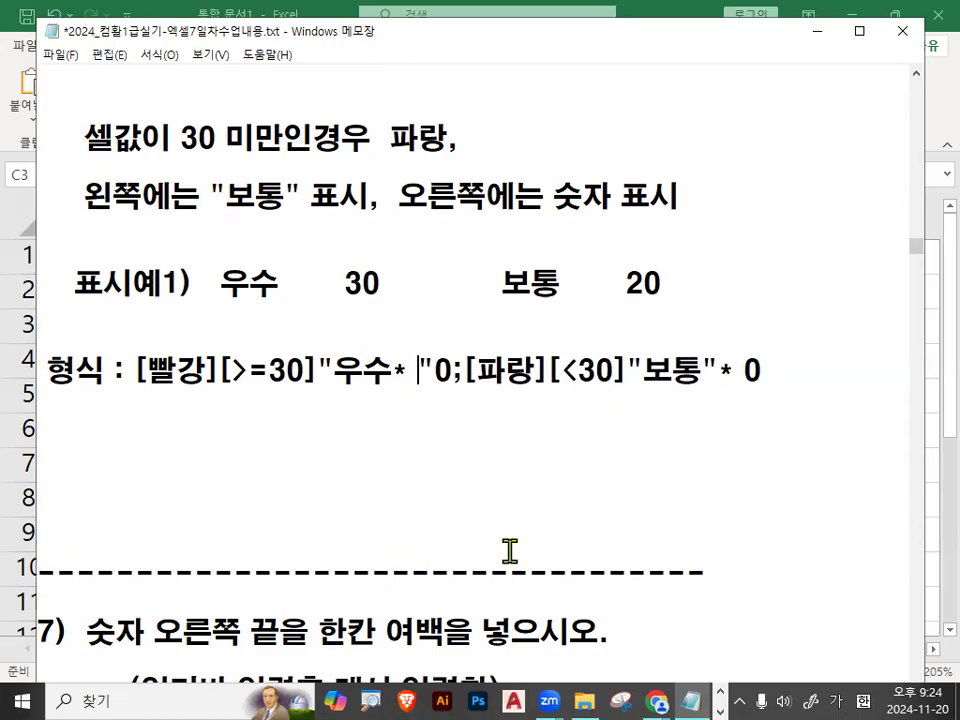
Mark the space after * in the format's first section and the gap between 우수 and 30 in a magnified view, and clear the marks.
double_click(406, 370)
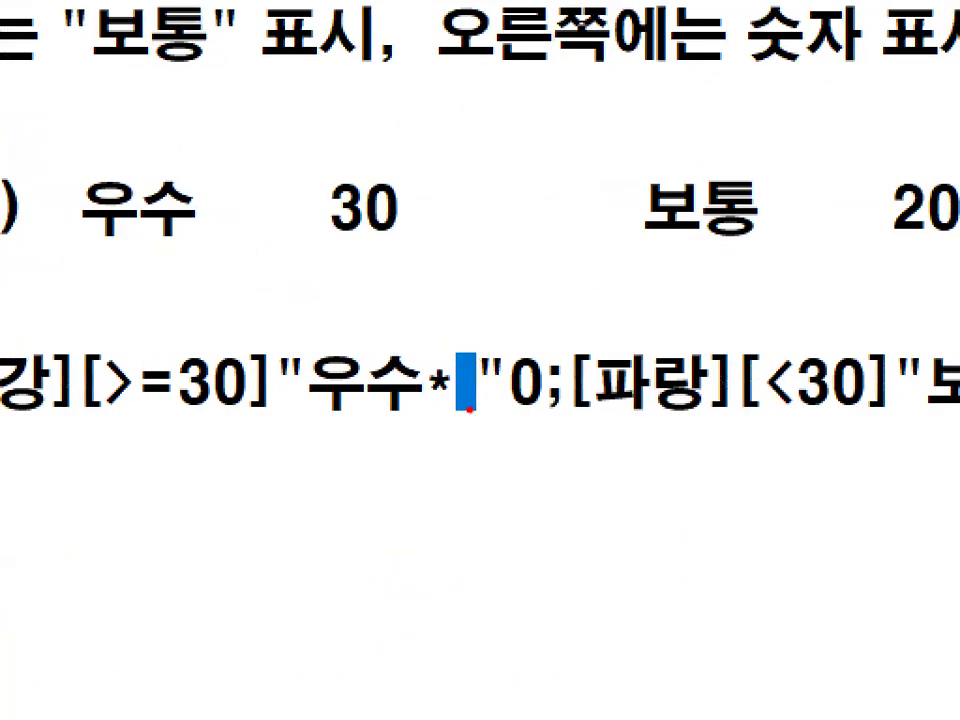
drag(469, 408, 478, 362)
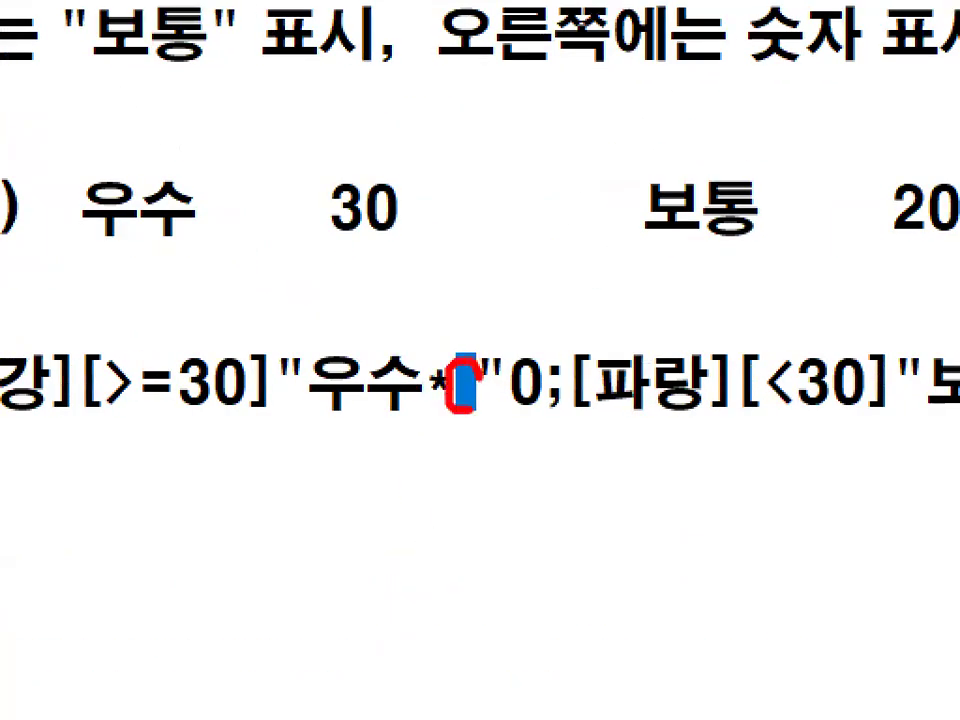
drag(222, 213, 320, 208)
mouse_move(236, 185)
mouse_down()
mouse_move(206, 208)
mouse_move(242, 228)
mouse_up()
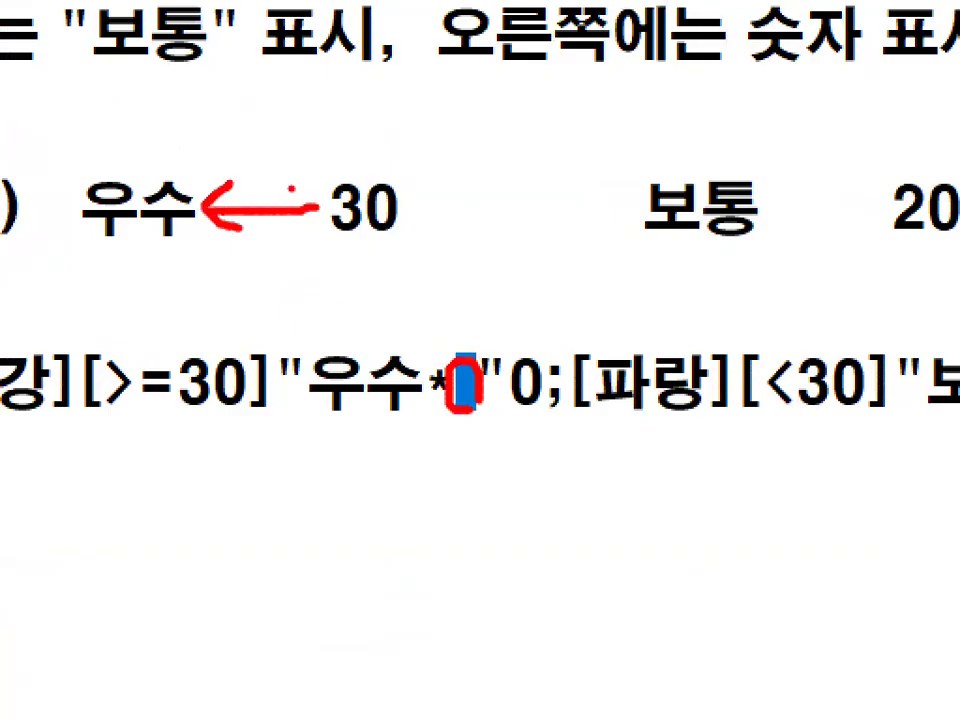
drag(291, 183, 330, 207)
key(Escape)
Mark 보통, * with its space and 0 in the format's second section against the gap between 보통 and 20, and clear the marks.
click(482, 372)
drag(455, 372, 702, 370)
click(546, 370)
click(784, 369)
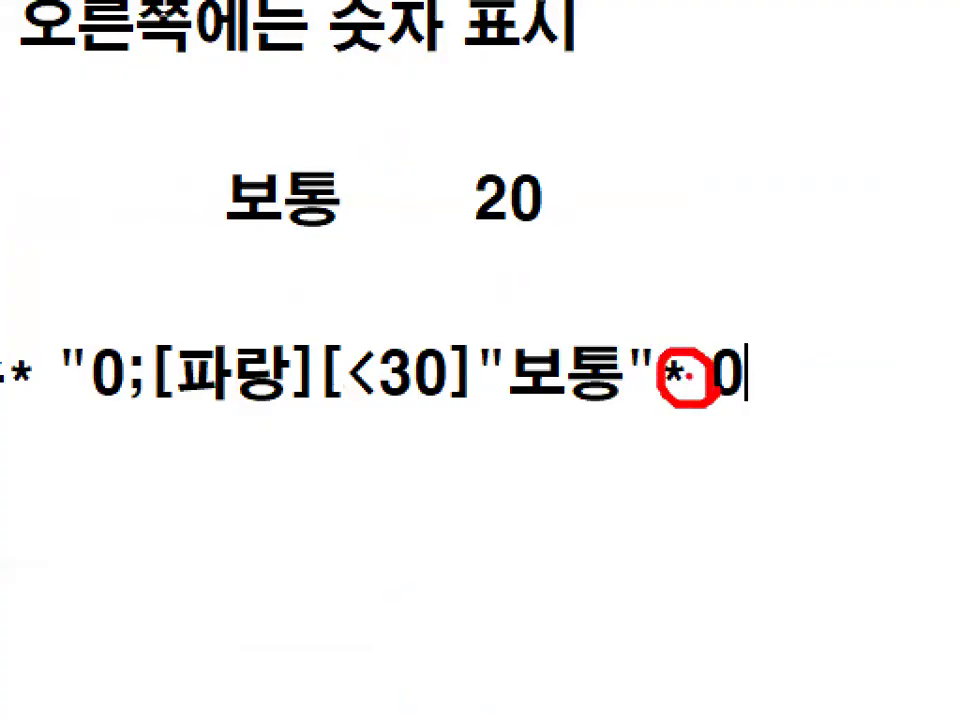
drag(697, 357, 785, 217)
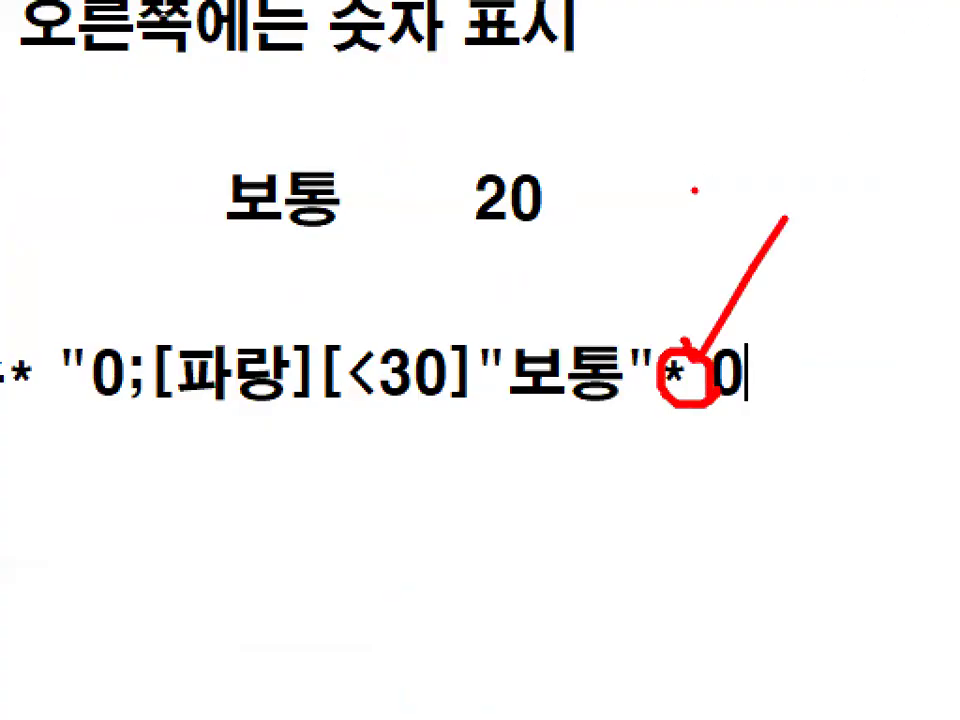
drag(512, 318, 595, 236)
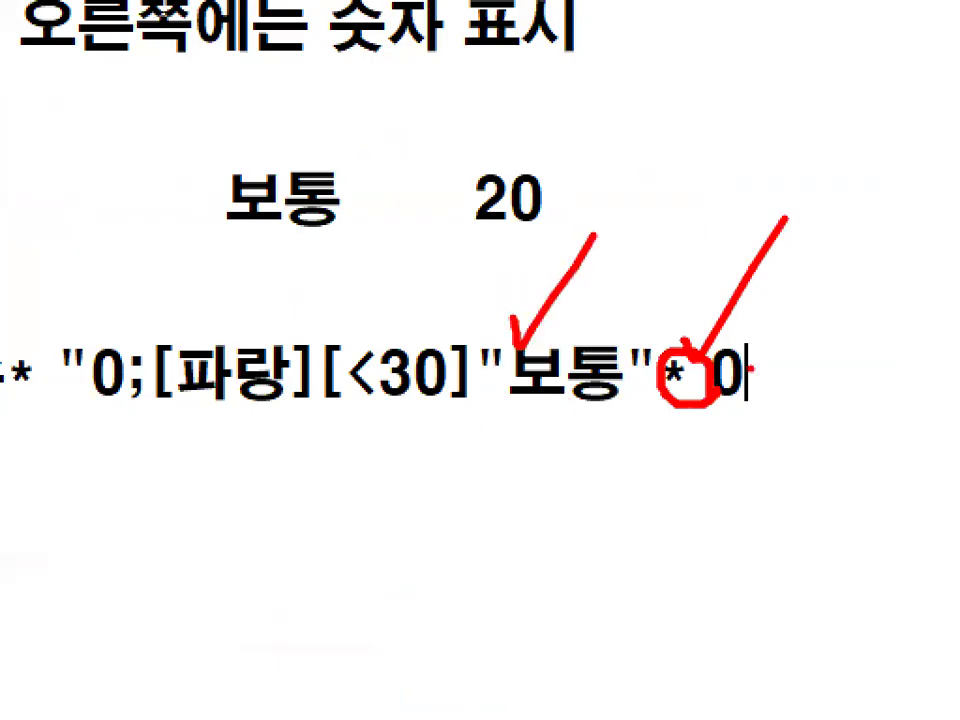
drag(752, 318, 838, 212)
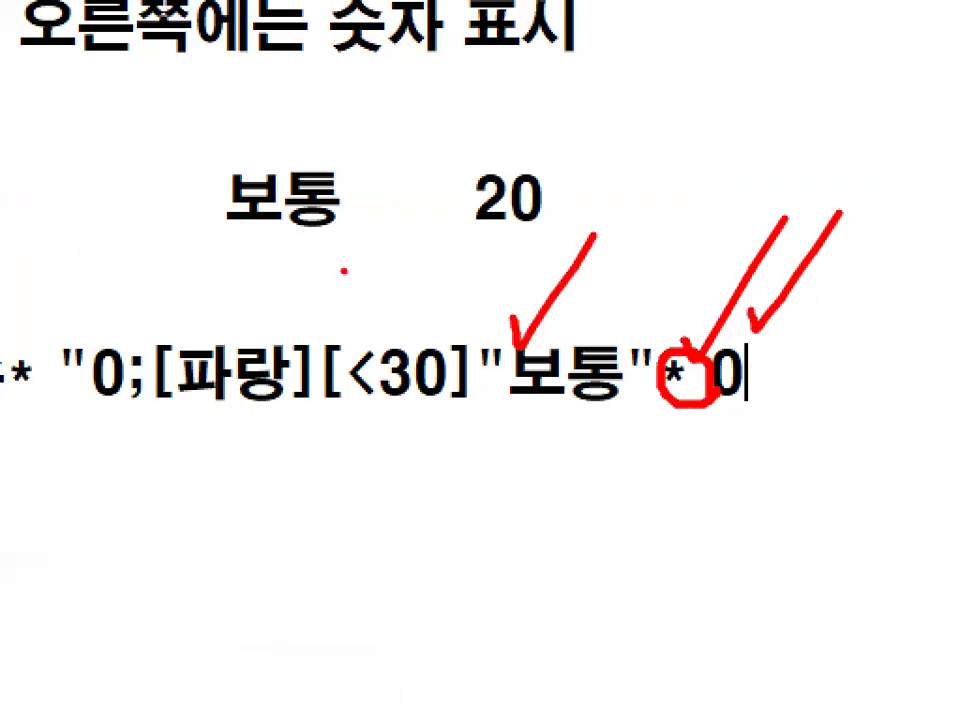
drag(344, 270, 571, 270)
mouse_move(440, 225)
mouse_down()
mouse_move(325, 205)
mouse_move(442, 215)
mouse_up()
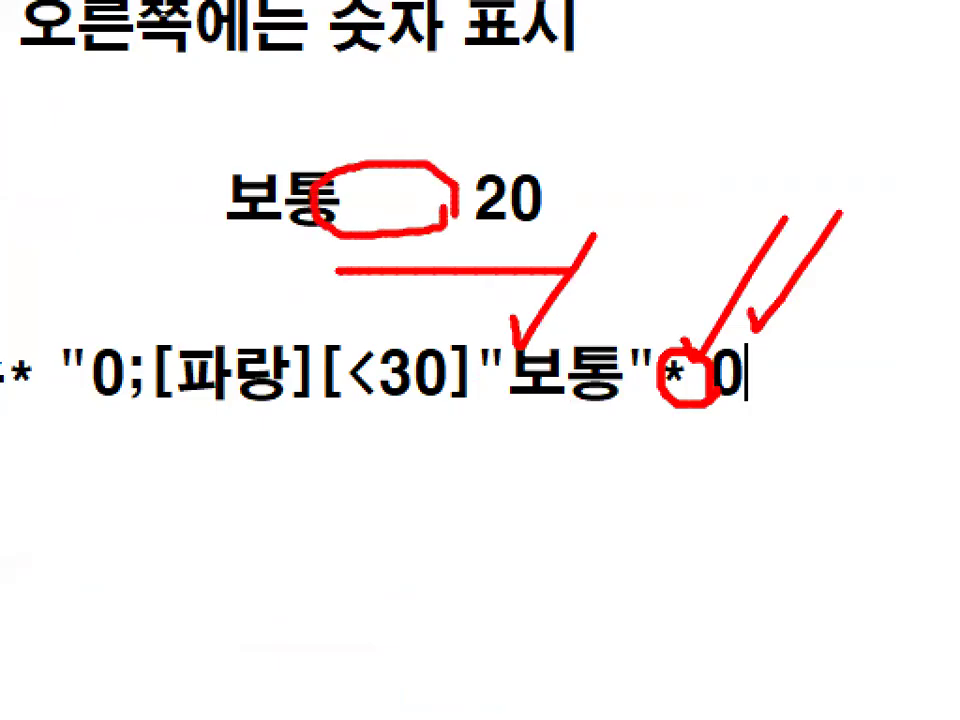
key(Escape)
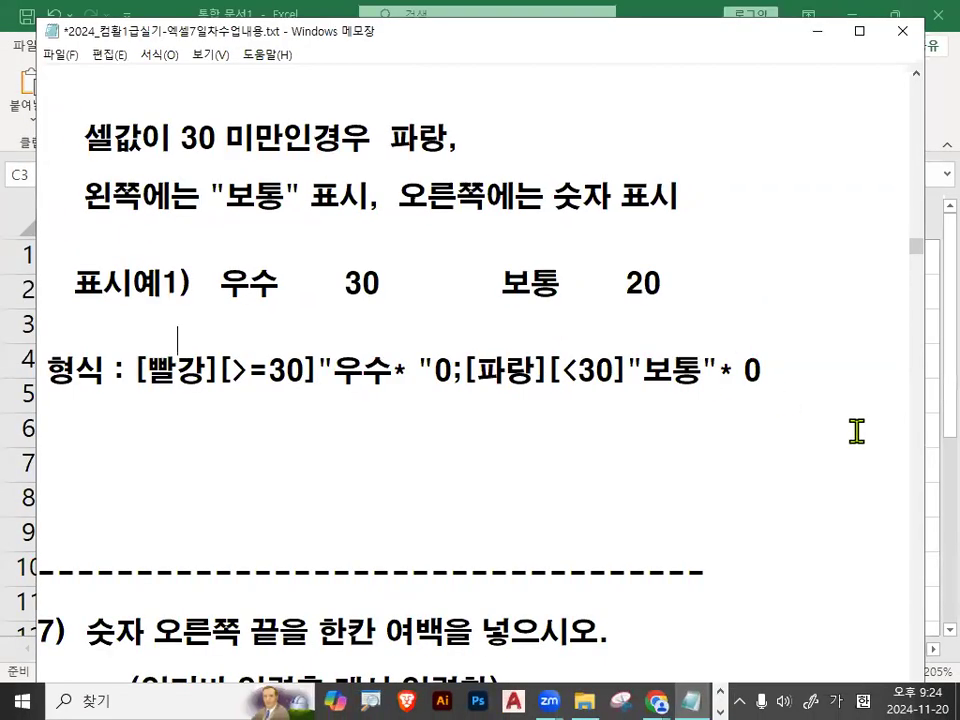
Move the * and its space behind the 0 in the format's second section, and remove the gap between 보통 and 20 in 표시예1.
click(724, 371)
key(Delete)
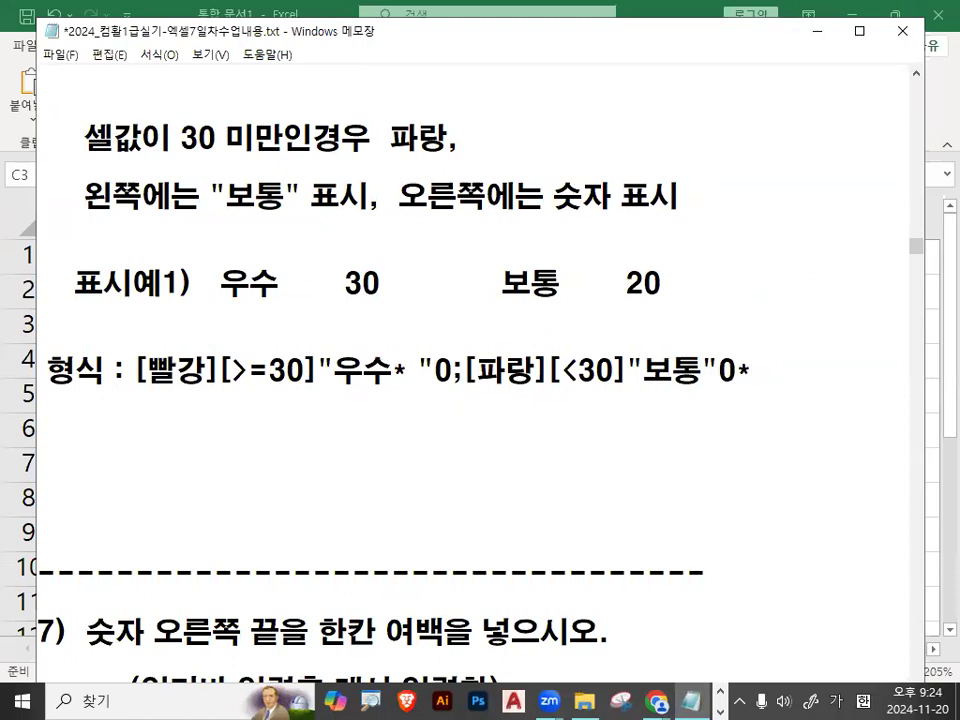
key(ctrl+1)
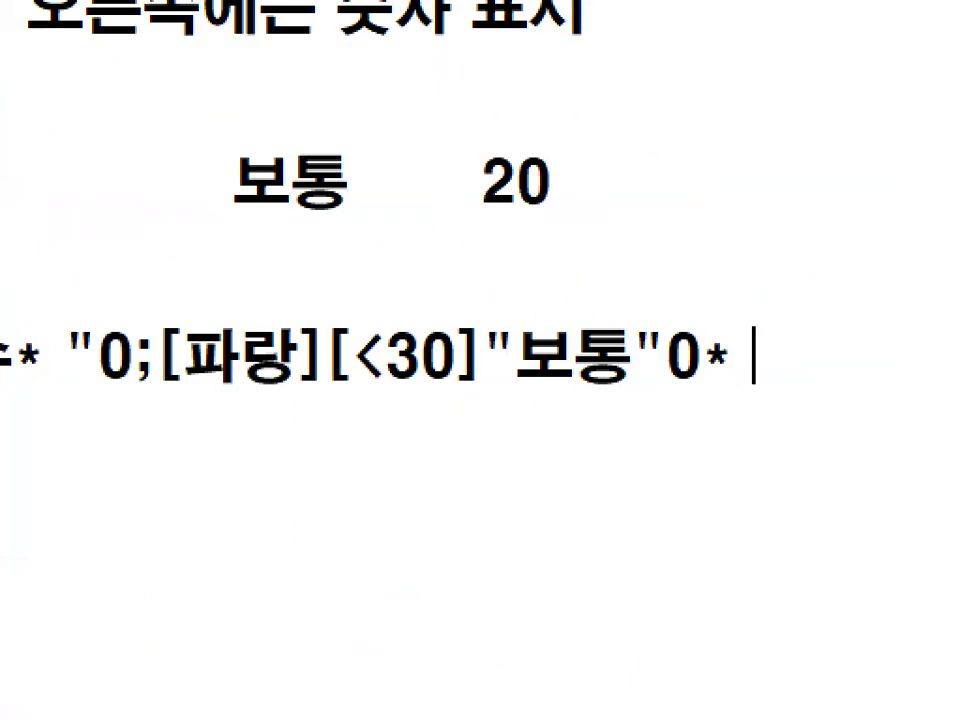
drag(396, 276, 688, 267)
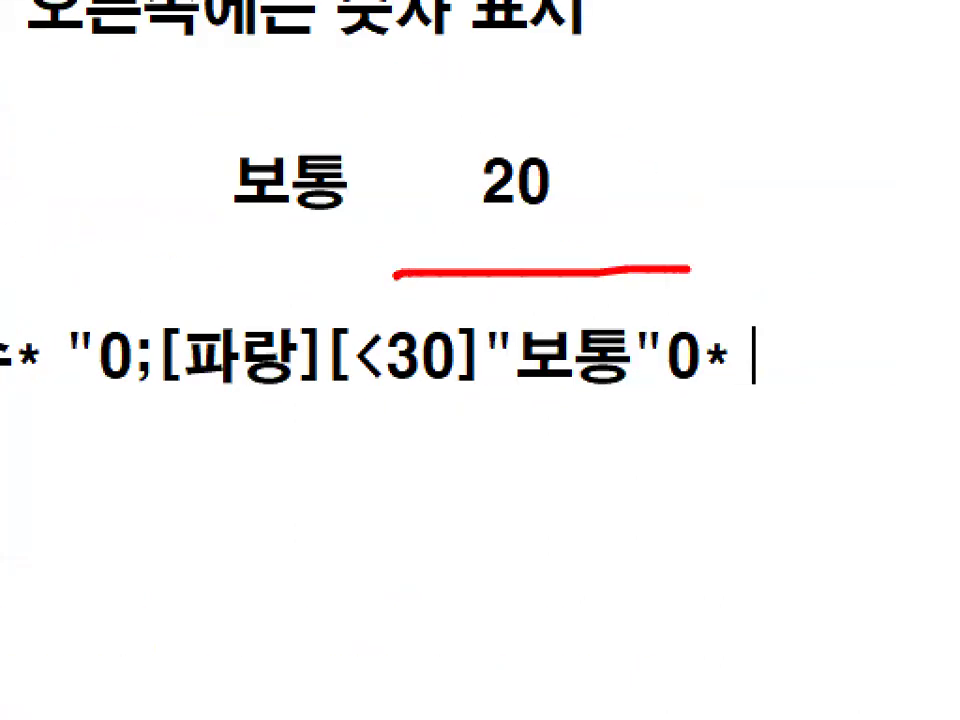
key(Escape)
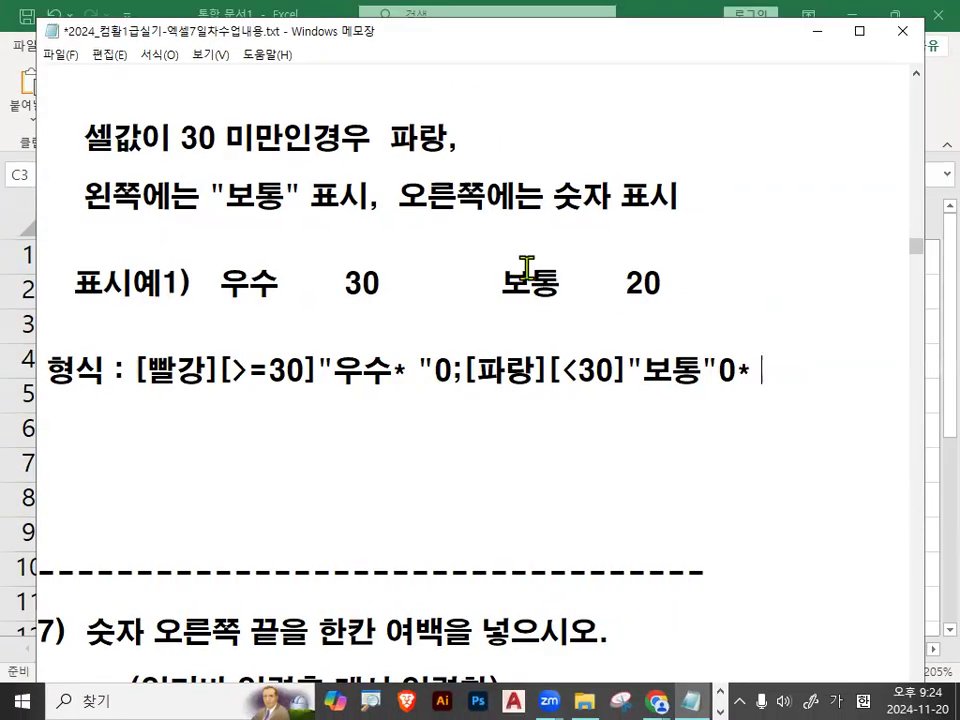
click(560, 283)
key(Delete)
key(Delete)
key(Delete)
key(Delete)
key(Delete)
key(Delete)
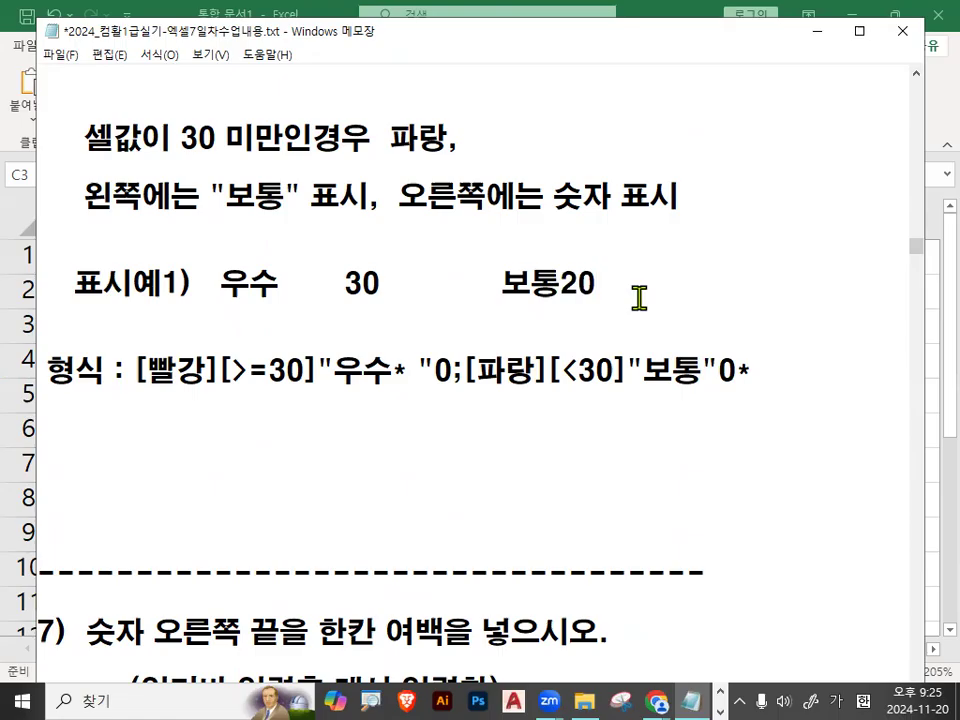
Draw a red rectangle around 보통20 as a cell, and mark the blank space after 20 and the trailing * in the format.
right_click(516, 338)
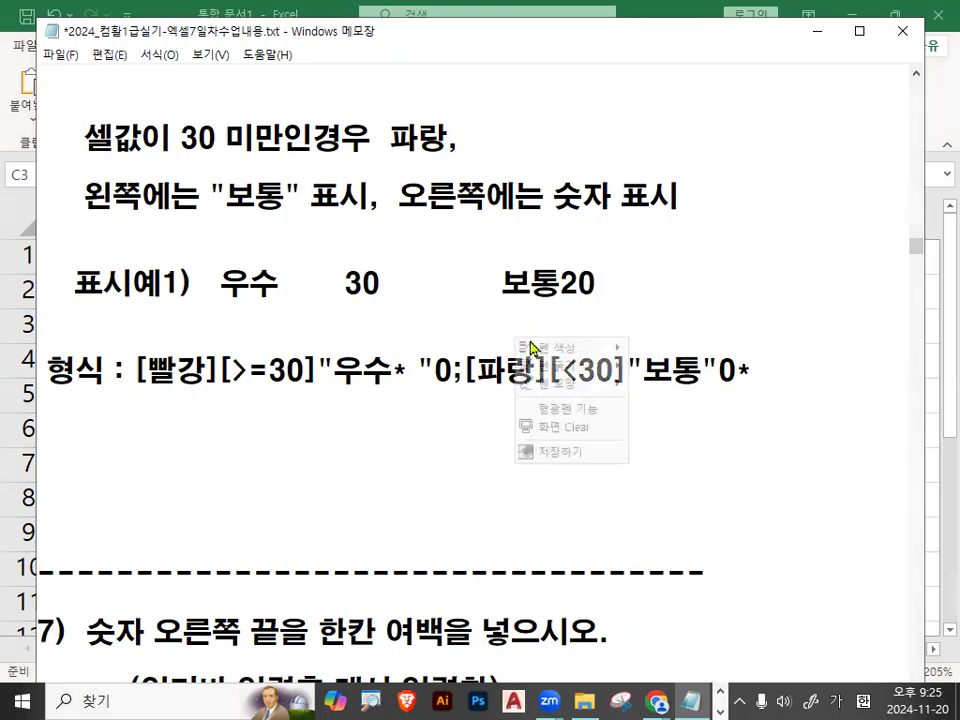
mouse_move(552, 385)
click(640, 422)
mouse_move(497, 263)
mouse_down()
mouse_move(686, 304)
mouse_move(730, 300)
mouse_up()
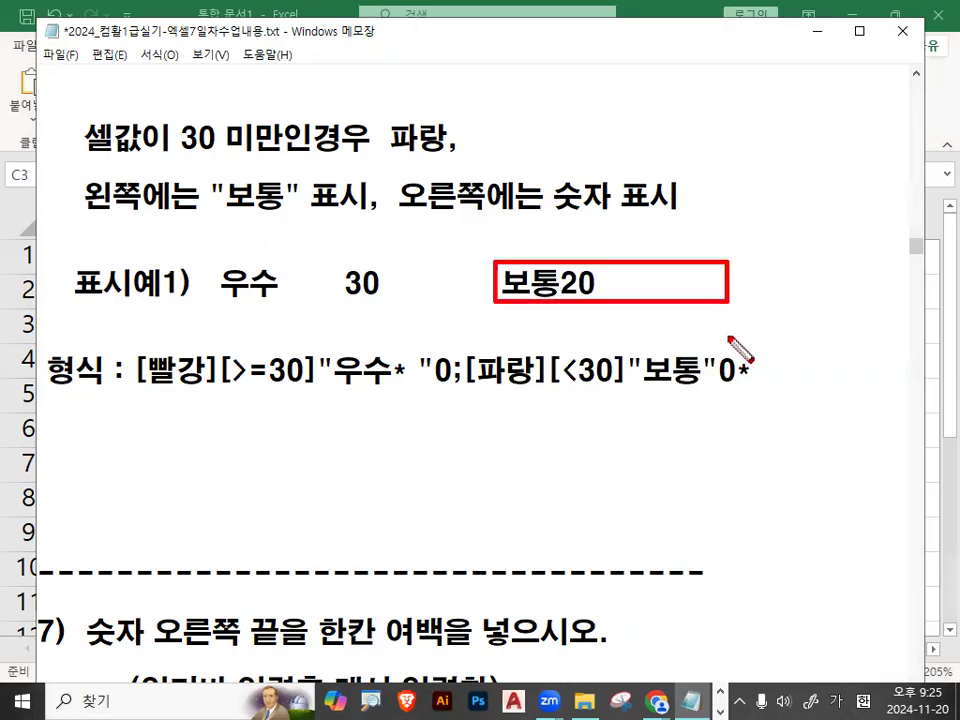
right_click(636, 442)
mouse_move(679, 490)
click(786, 488)
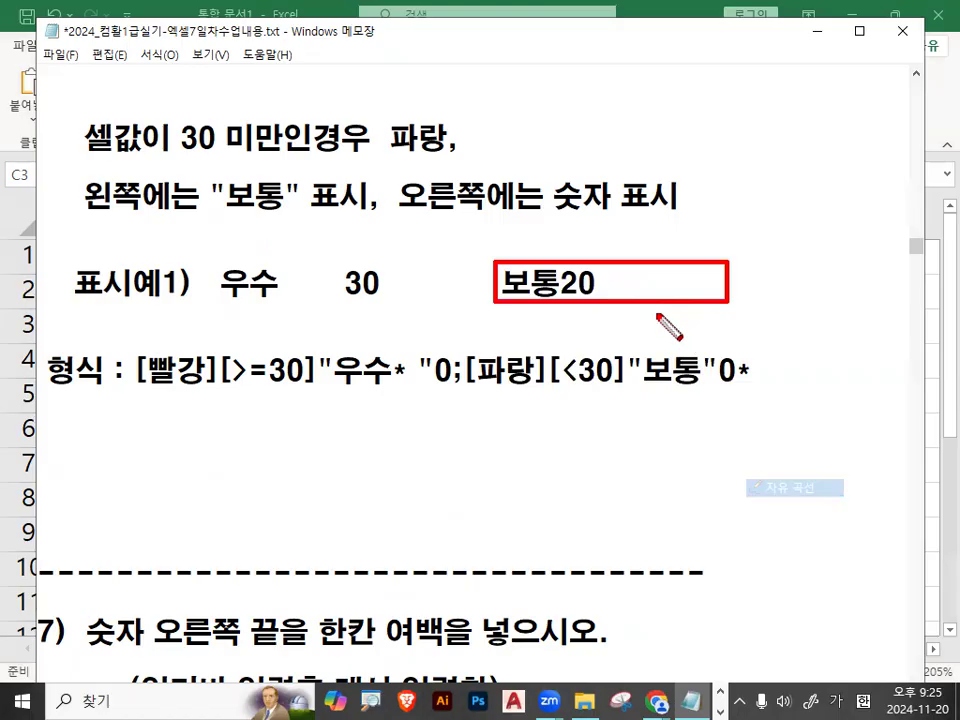
mouse_move(614, 276)
mouse_down()
mouse_move(610, 297)
mouse_move(703, 281)
mouse_move(712, 297)
mouse_up()
drag(756, 350, 771, 381)
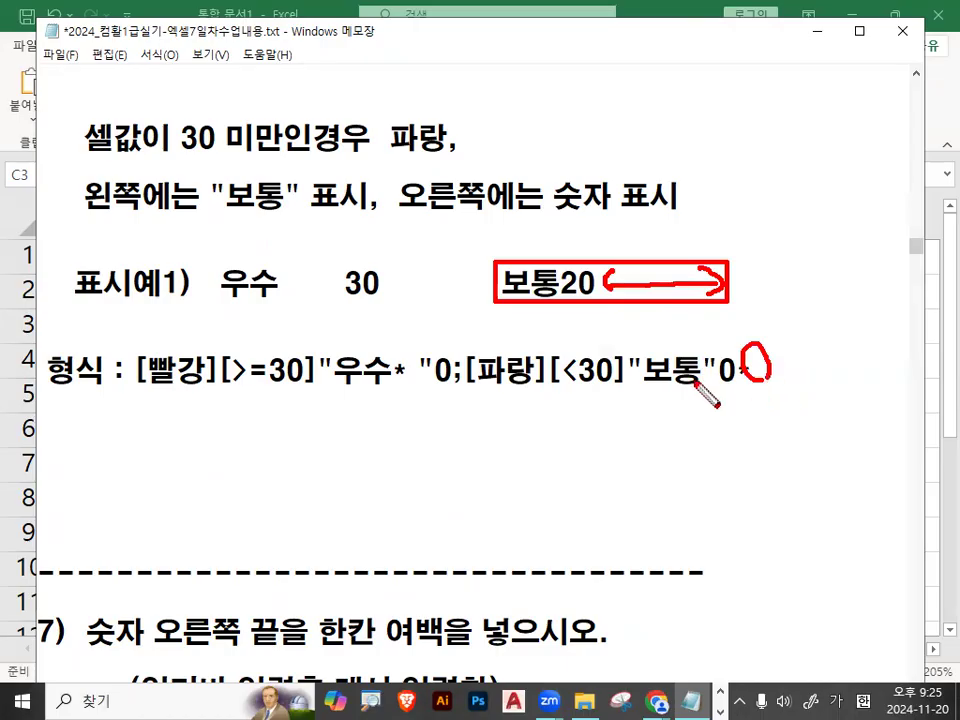
Mark 우수, * with its space and 0 in the first section against the gap between 우수 and 30, and clear the marks.
mouse_move(400, 350)
mouse_down()
mouse_move(406, 364)
mouse_move(430, 332)
mouse_up()
mouse_move(282, 283)
mouse_down()
mouse_move(347, 283)
mouse_move(334, 299)
mouse_up()
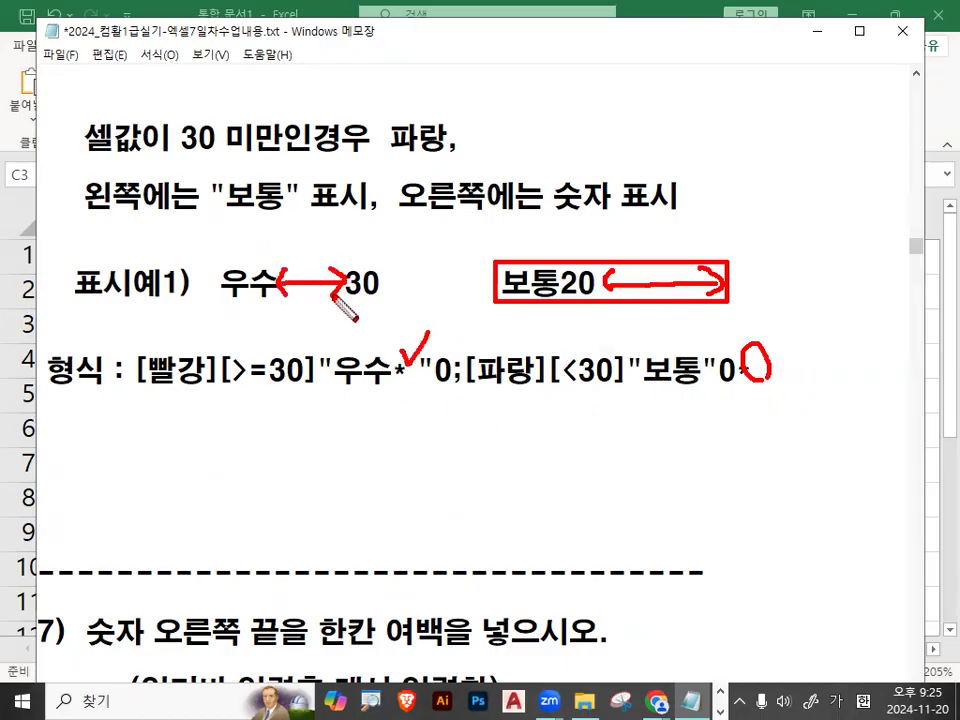
mouse_move(339, 379)
mouse_down()
mouse_move(465, 383)
mouse_move(405, 357)
mouse_move(415, 382)
mouse_move(416, 358)
mouse_up()
drag(362, 192, 317, 284)
drag(305, 256, 343, 252)
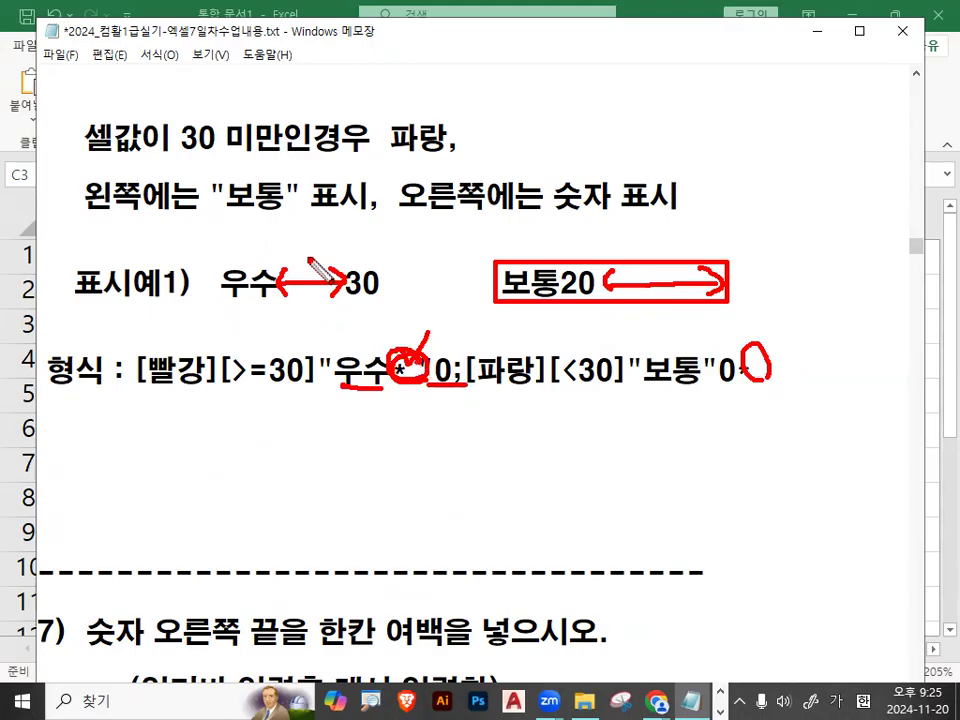
key(Escape)
Add spaces between 보통 and 20 again, and move the * with its space back before the 0 in the second section.
click(566, 284)
drag(735, 368, 748, 369)
key(Delete)
click(719, 371)
text(*)
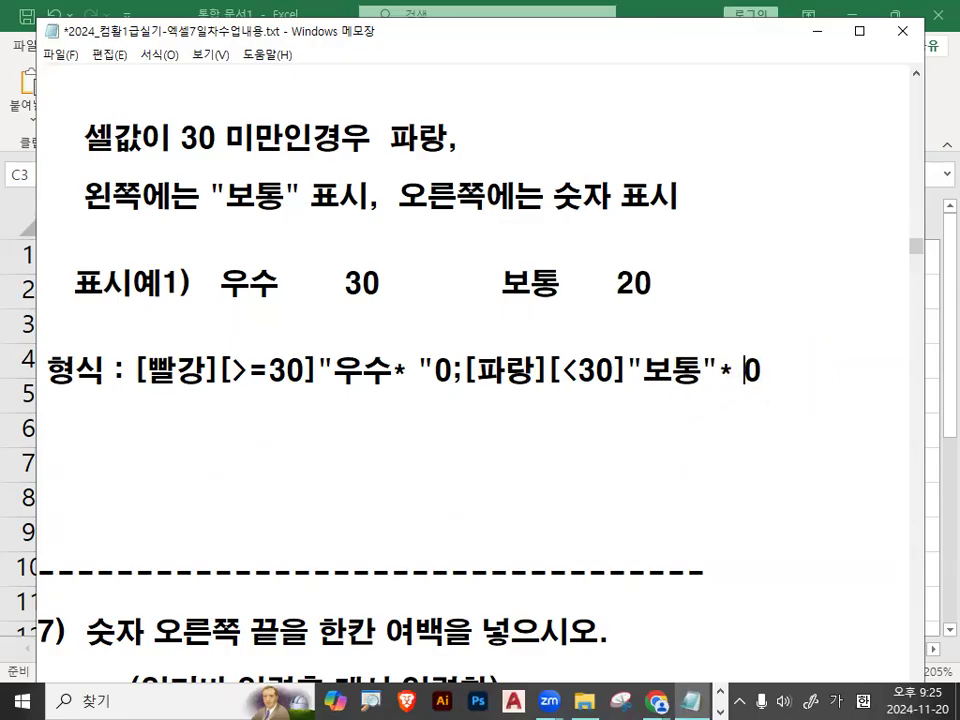
Switch to the Excel sheet and widen column D (예4) to nearly twice its width.
drag(128, 377, 696, 366)
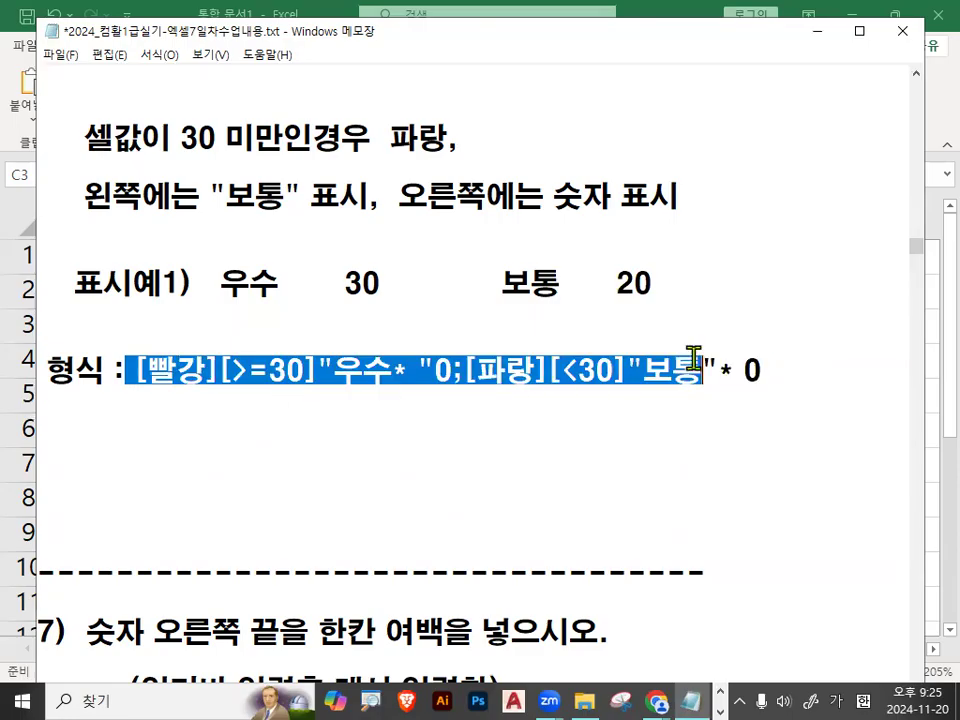
click(696, 366)
click(818, 32)
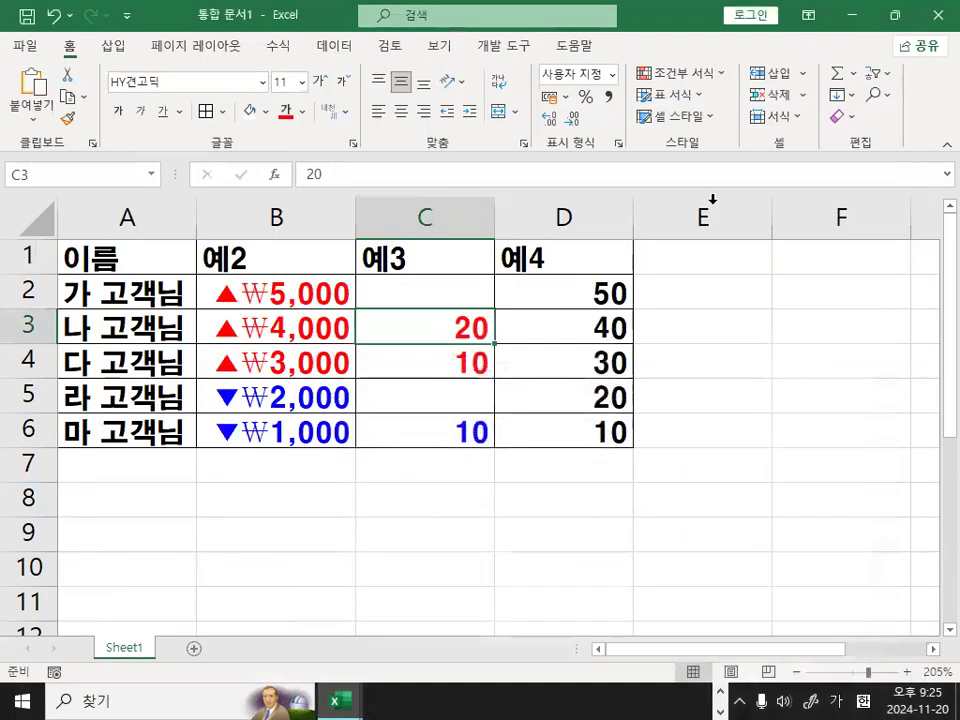
click(591, 296)
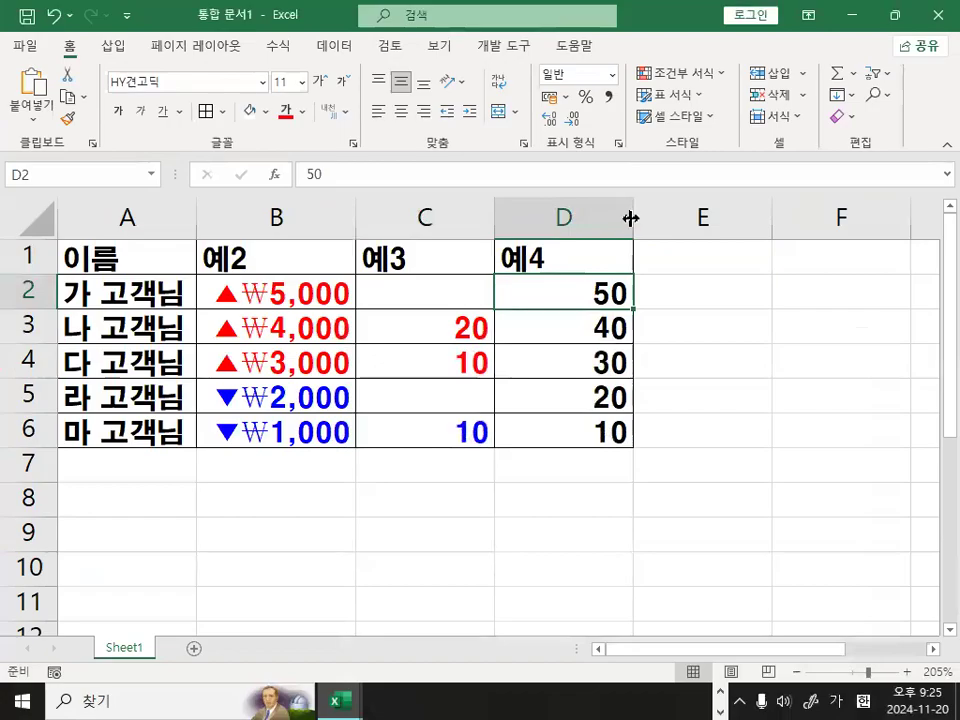
drag(633, 216, 735, 223)
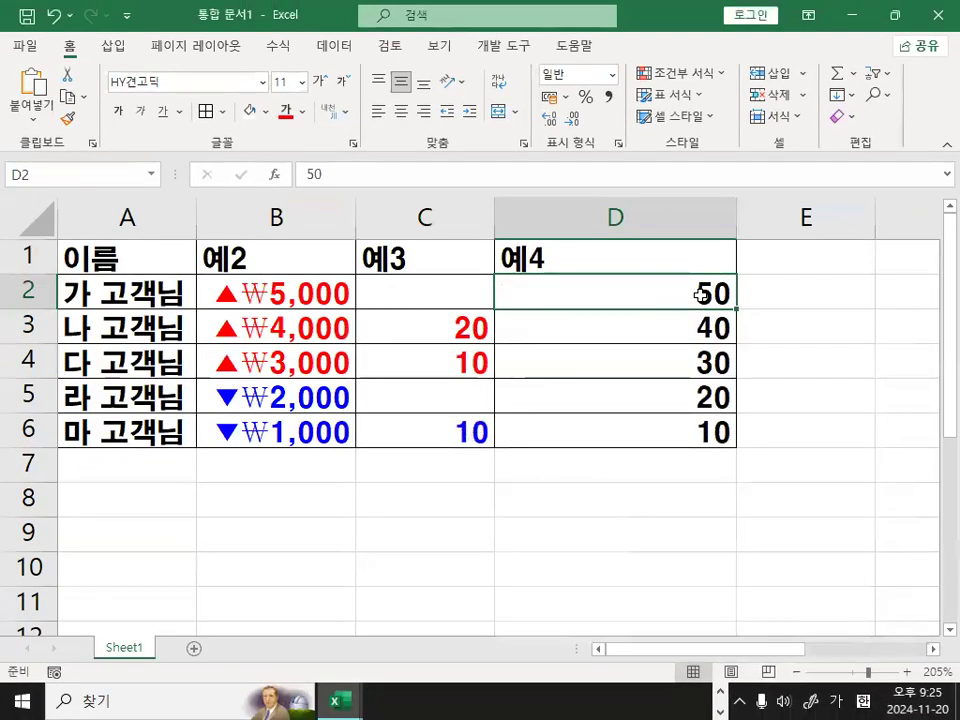
Open the custom (사용자 지정) number format for D2:D6 and clear the G/표준 format code.
drag(700, 295, 700, 432)
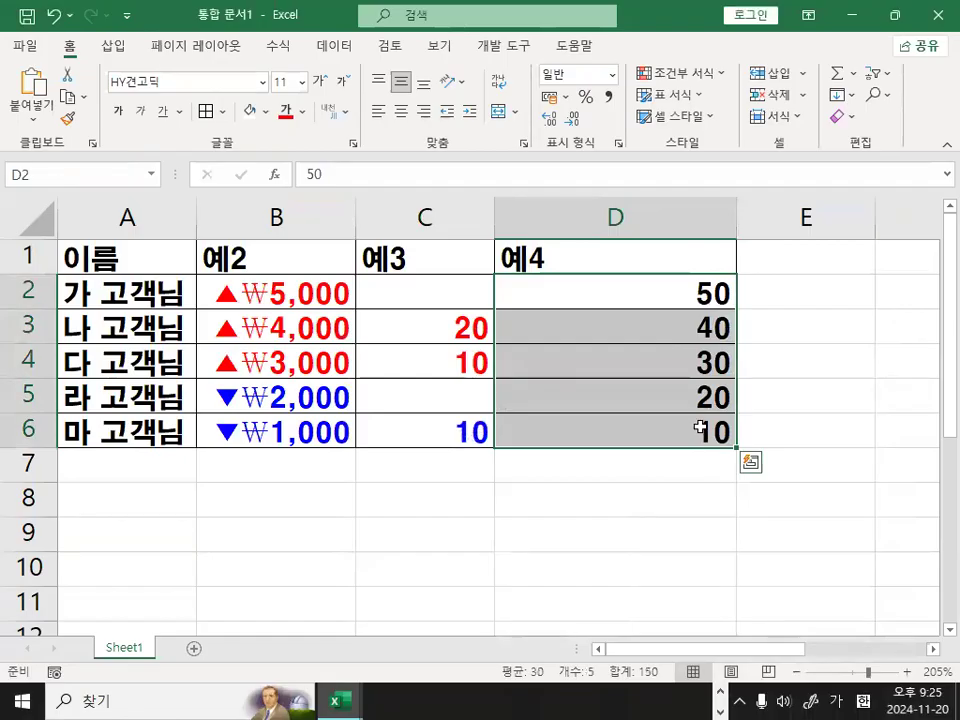
key(ctrl+1)
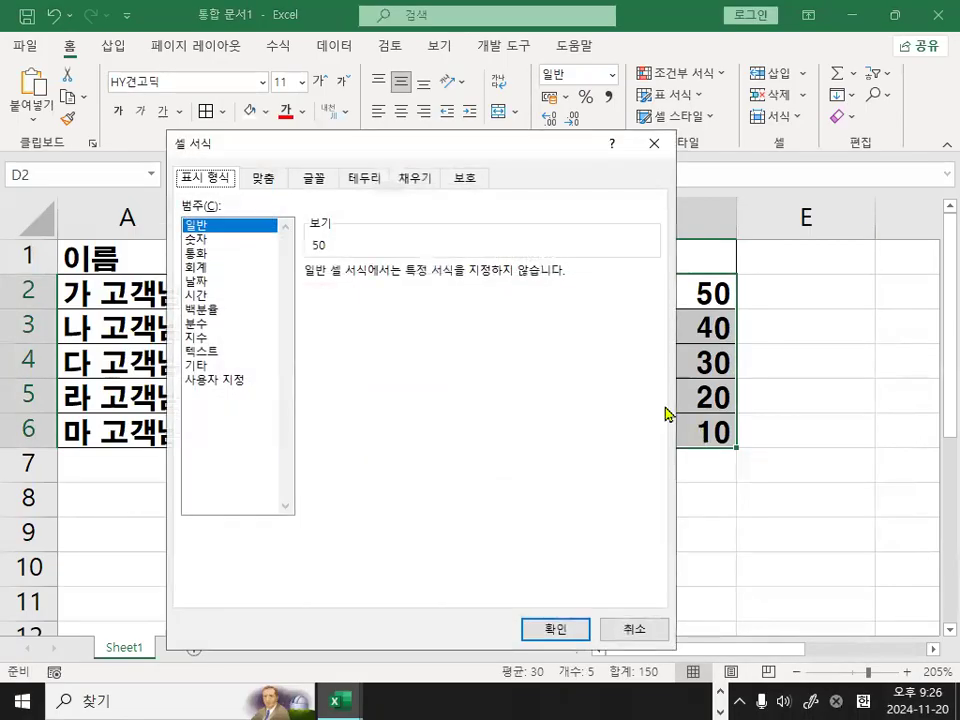
click(226, 381)
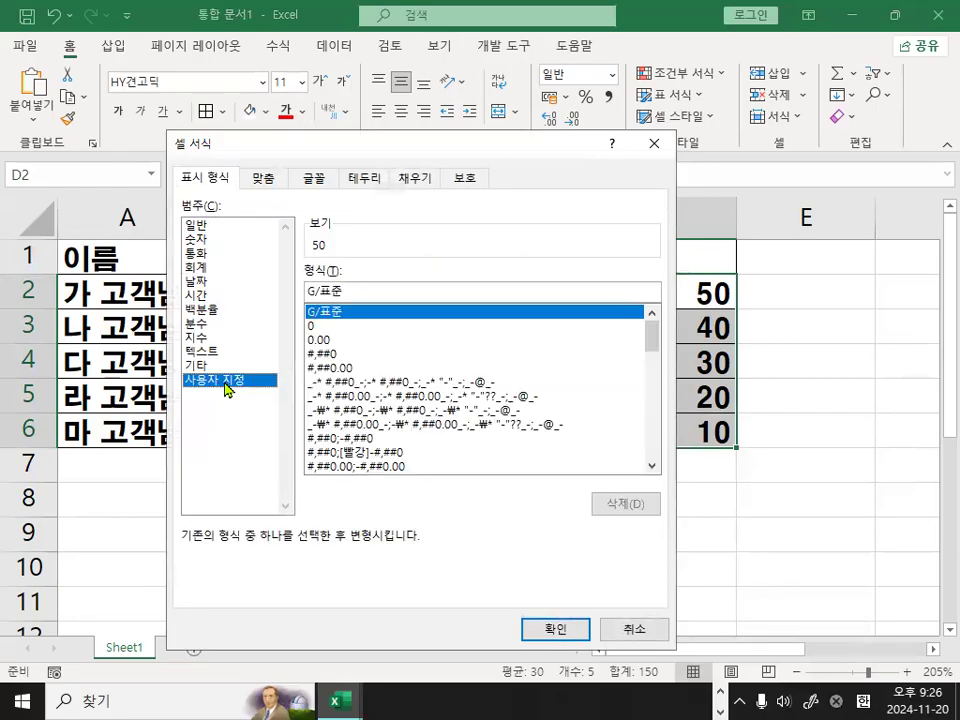
key(BackSpace)
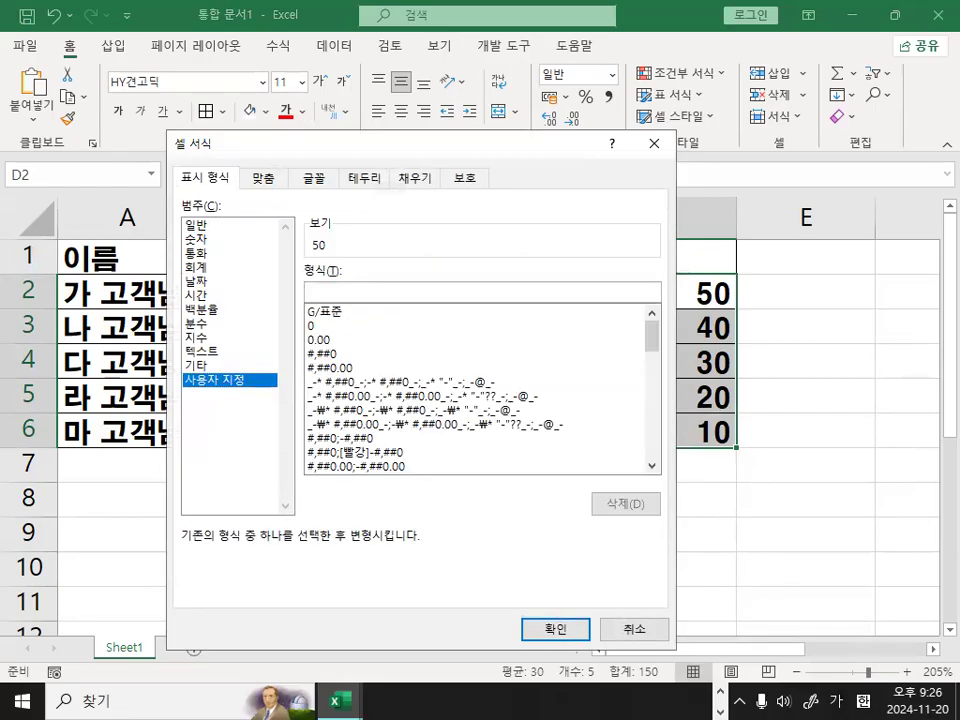
Switch to Notepad, underline [빨강] and [>=30], and move the first section's closing quote to right after 우수, before the *.
key(alt+Tab)
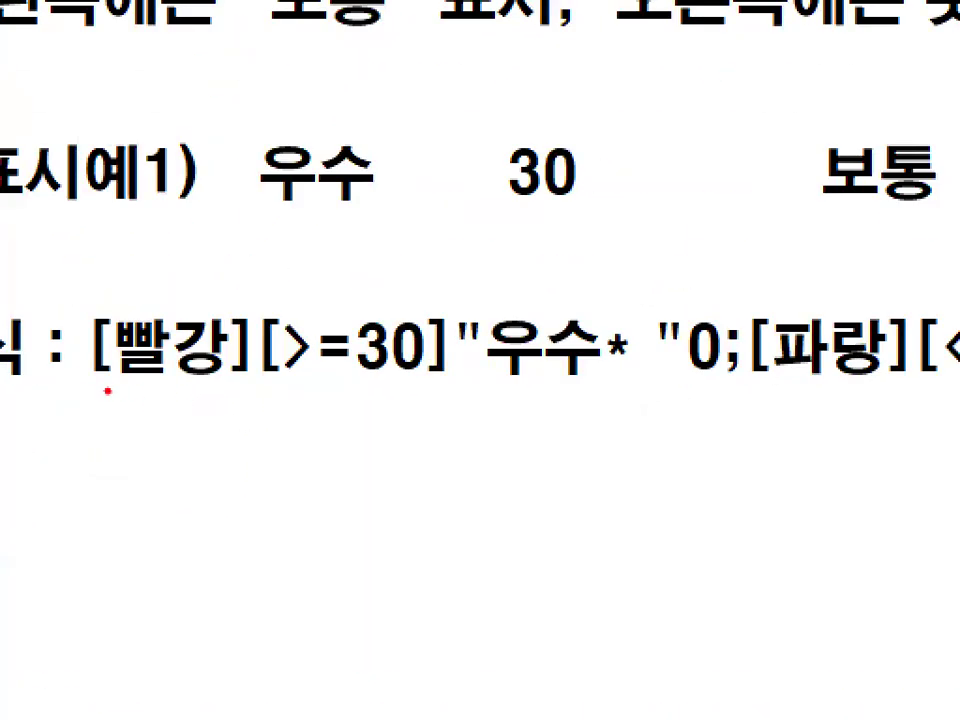
drag(96, 386, 421, 389)
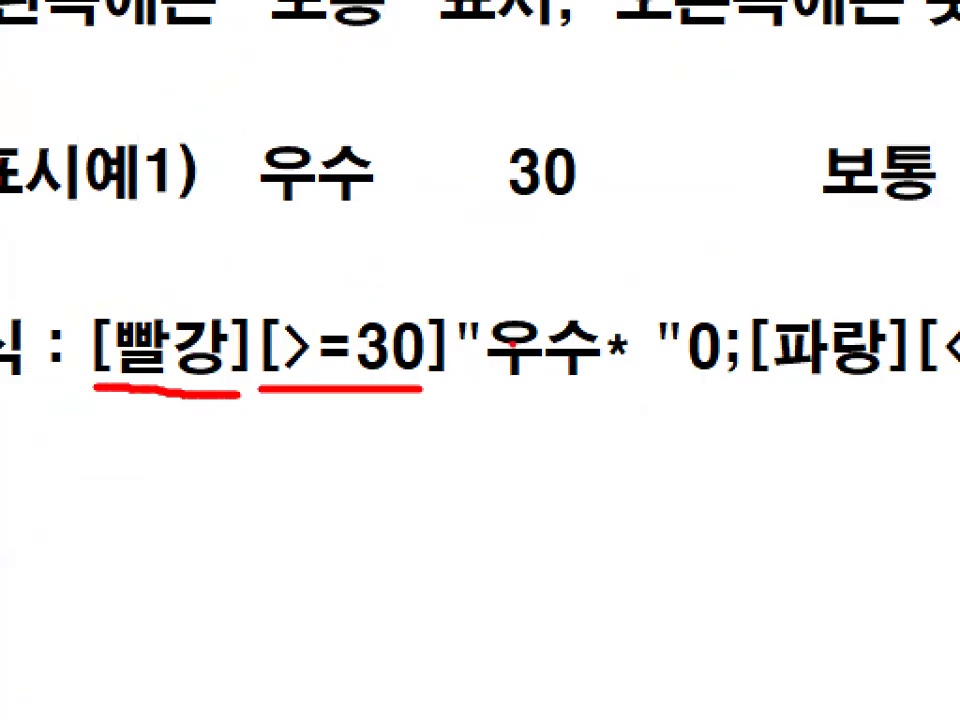
key(Escape)
click(395, 367)
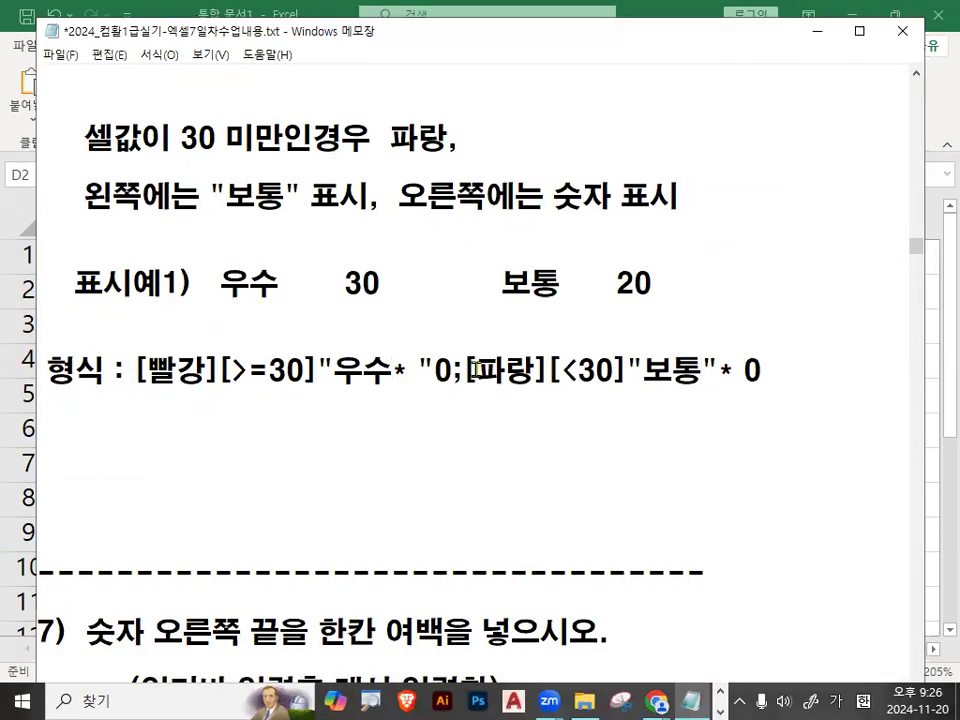
text(")
key(Delete)
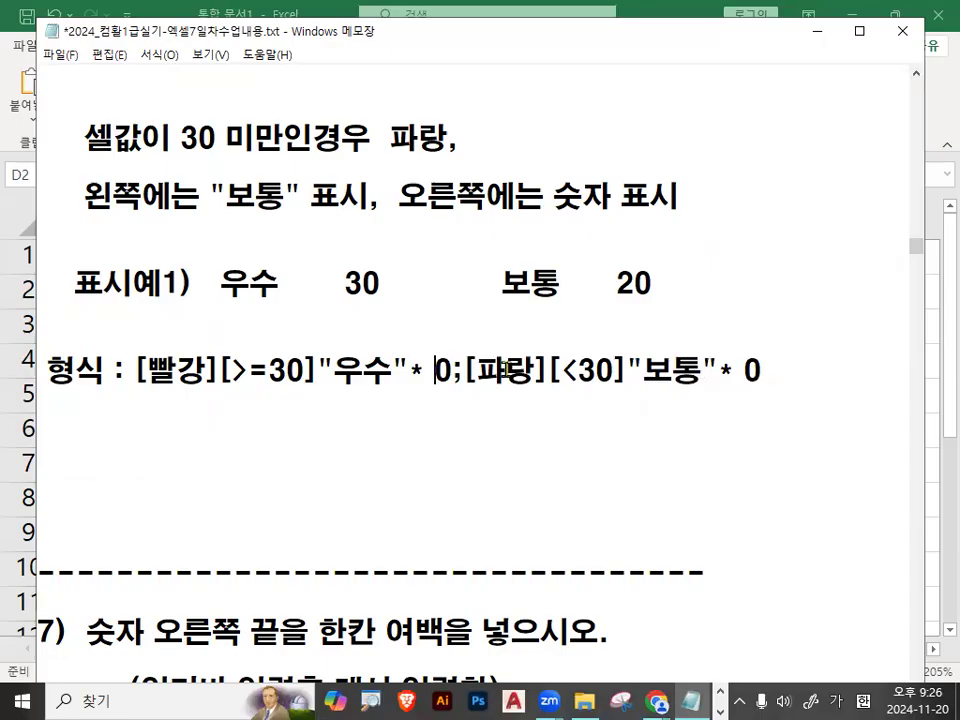
Mark "우수" and the space after * in the format's first section in a magnified view.
key(ctrl+1)
click(389, 371)
drag(265, 406, 394, 406)
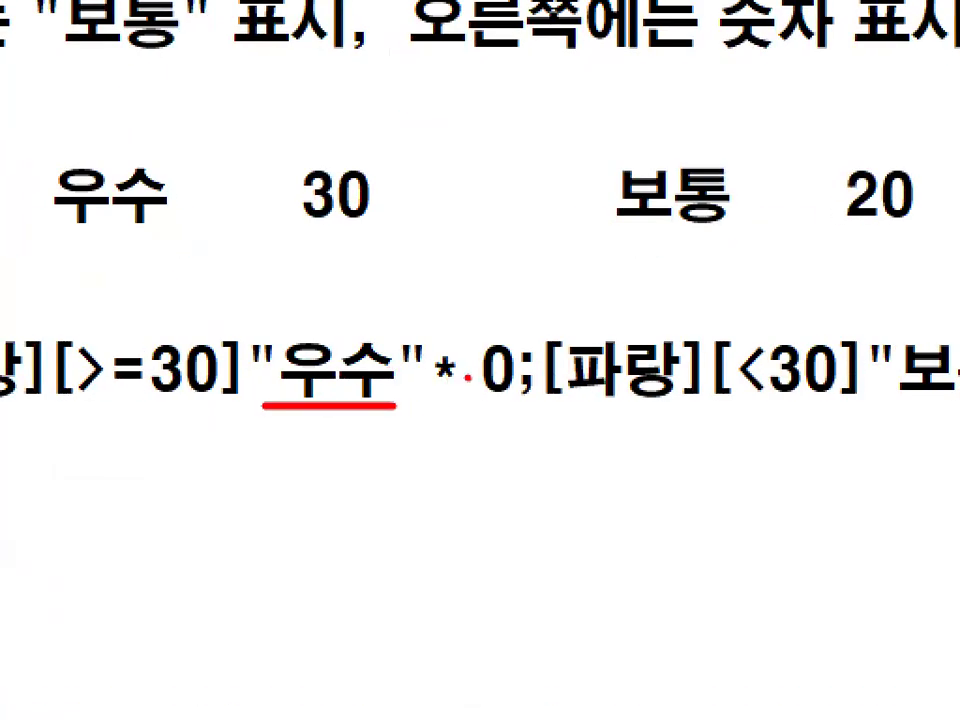
mouse_move(456, 357)
mouse_down()
mouse_move(464, 364)
mouse_move(511, 314)
mouse_up()
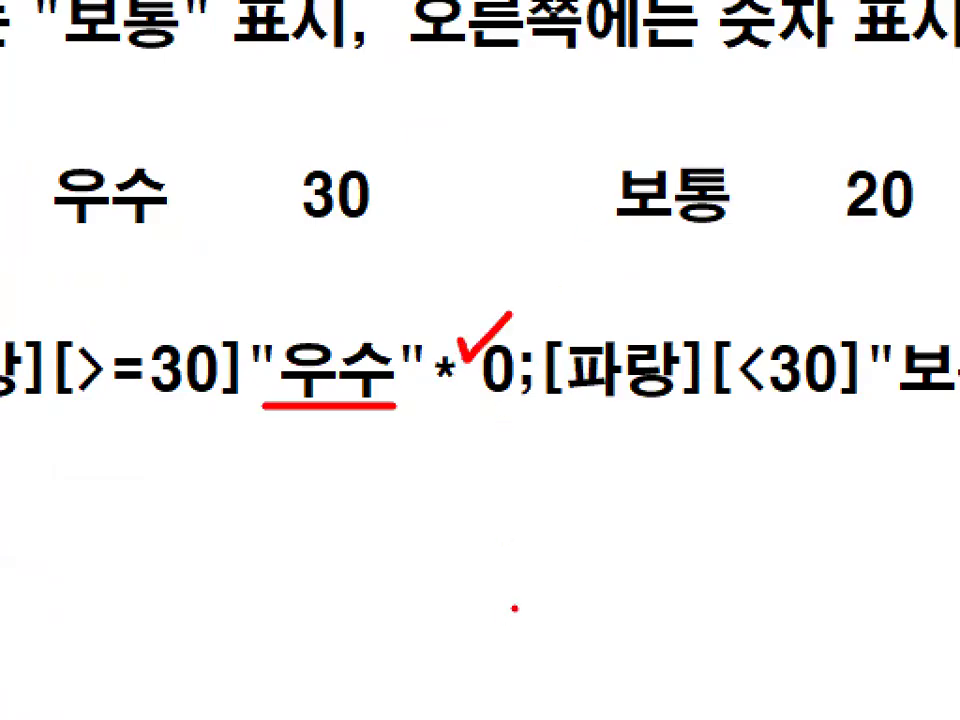
Underline the format code's two sections, [빨강][>=30]"우수"* 0 and [파랑][<30]"보통"* 0, in a magnified view.
key(Escape)
key(ctrl+2)
drag(136, 388, 448, 389)
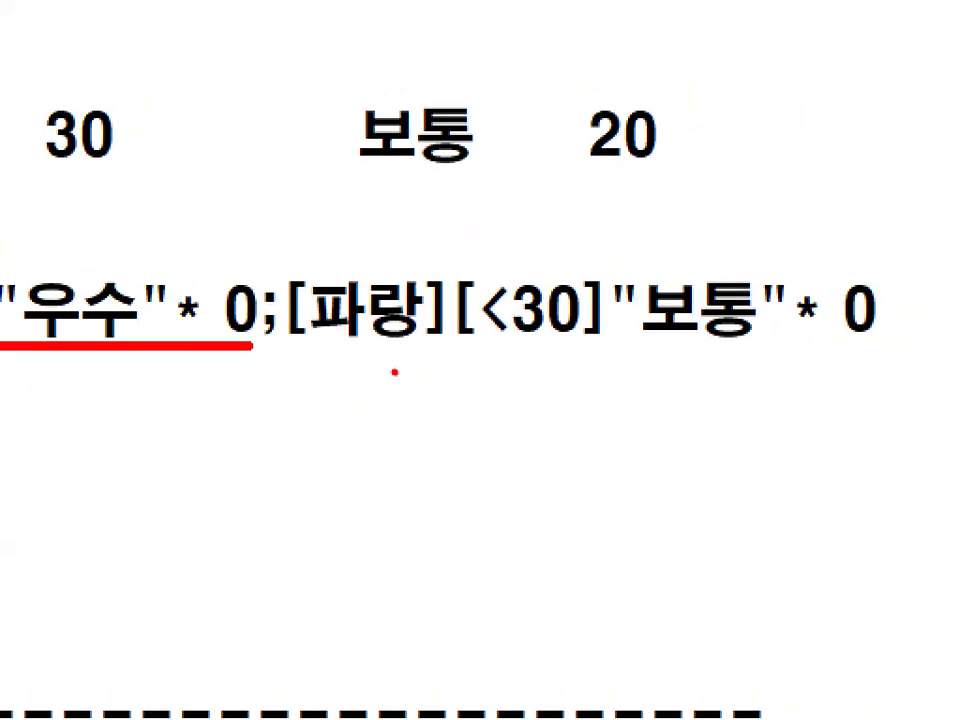
drag(286, 349, 876, 346)
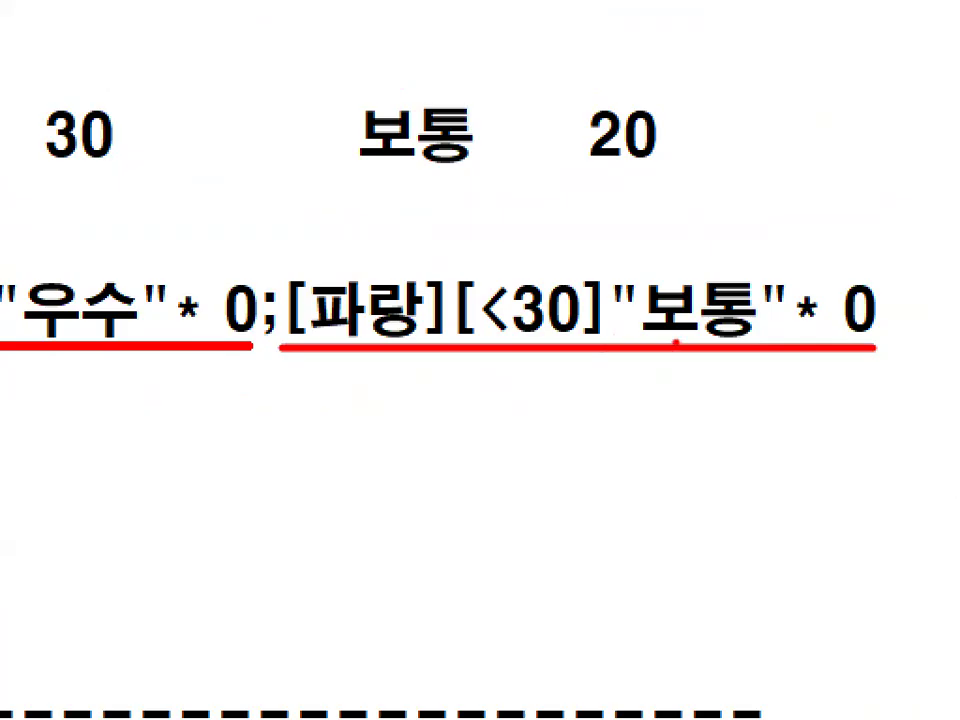
key(Escape)
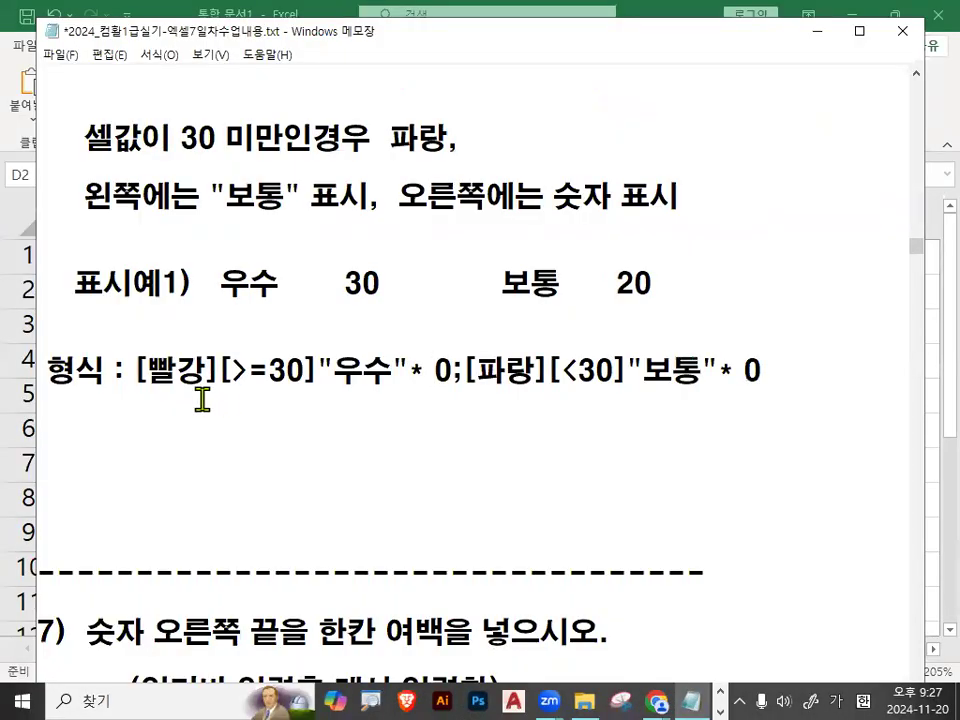
Copy [빨강][>=30]"우수"* 0;[파랑][<30]"보통"* 0 from Notepad and apply it in Excel as the custom format of D2:D6.
drag(137, 372, 766, 368)
key(ctrl+c)
click(563, 396)
click(648, 22)
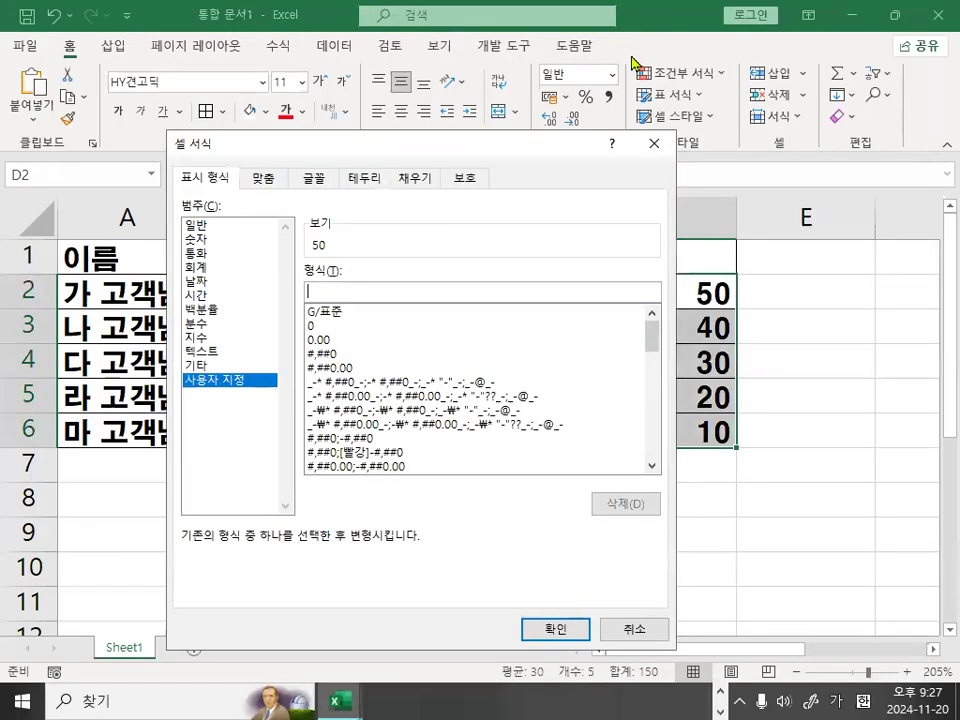
key(ctrl+v)
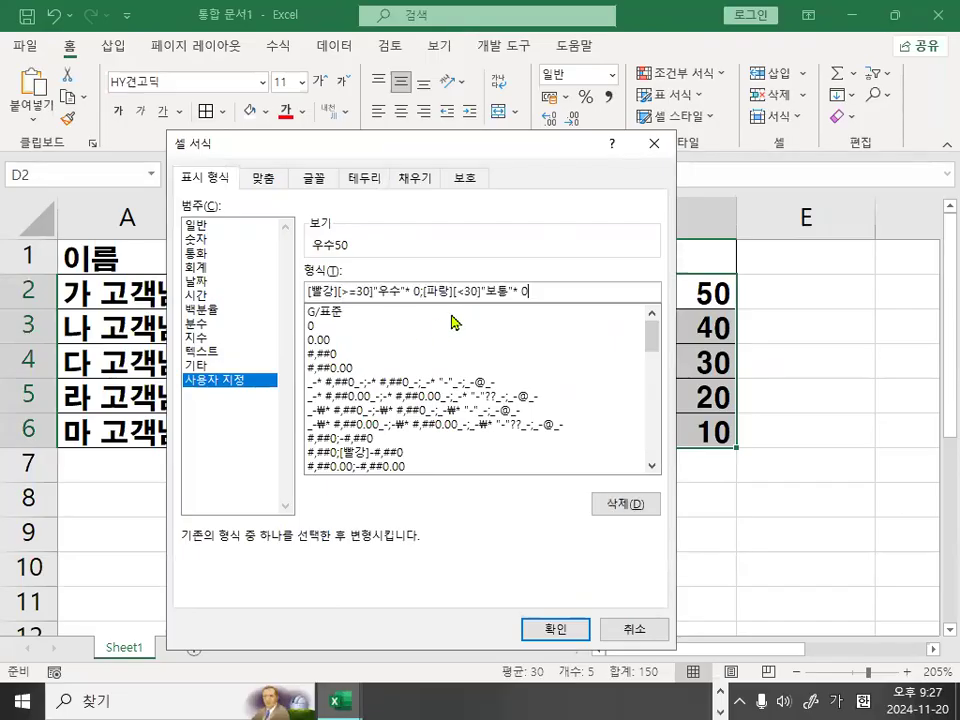
click(557, 630)
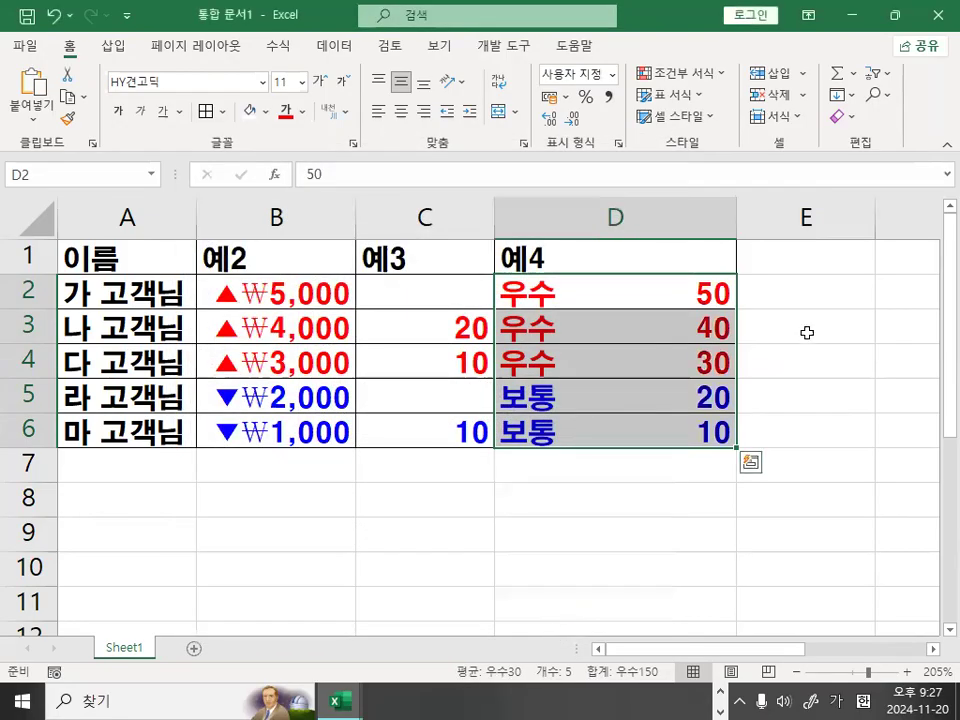
Narrow column D slightly and, in a magnified view, mark the label, the gap and the number in D2.
click(805, 330)
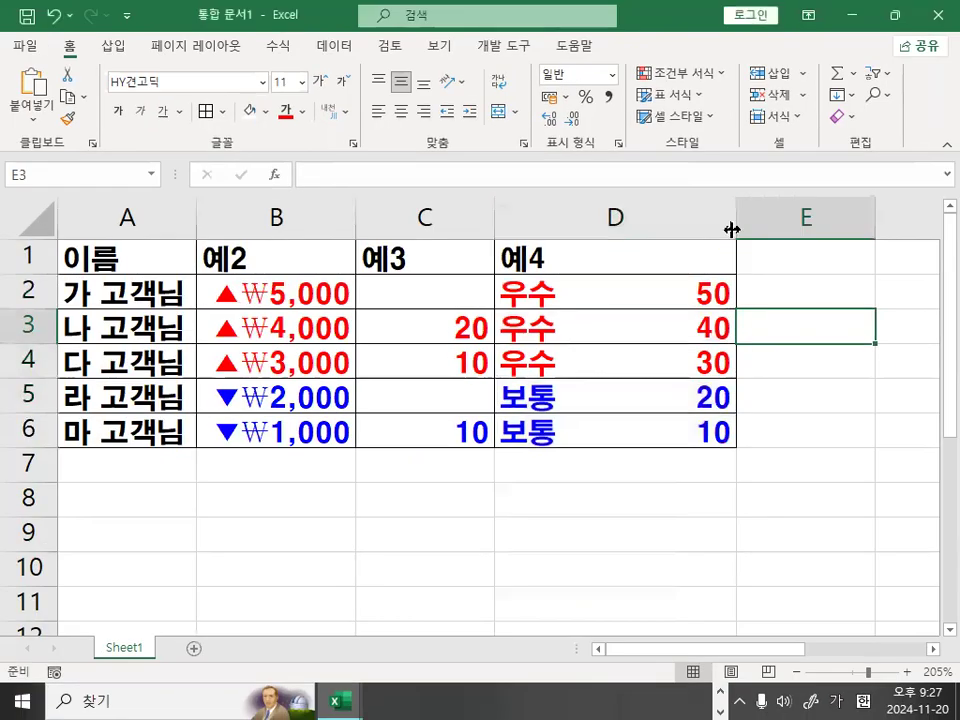
mouse_move(733, 213)
mouse_down()
mouse_move(632, 217)
mouse_move(724, 210)
mouse_up()
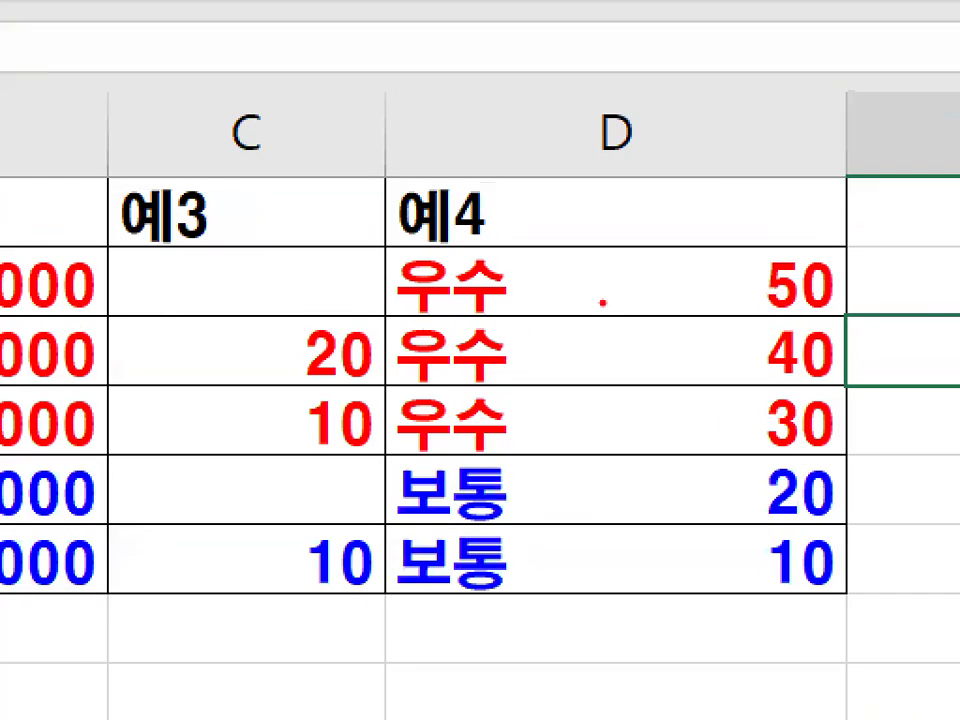
mouse_move(718, 297)
mouse_down()
mouse_move(540, 282)
mouse_move(736, 302)
mouse_up()
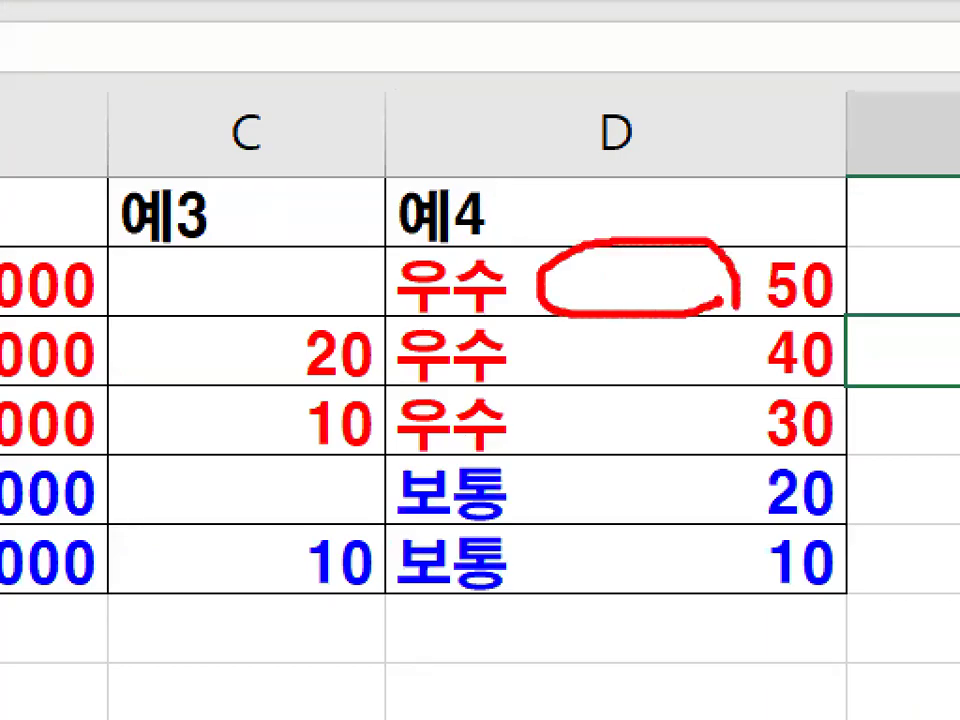
drag(405, 230, 452, 222)
mouse_move(735, 205)
mouse_down()
mouse_move(752, 250)
mouse_move(855, 118)
mouse_up()
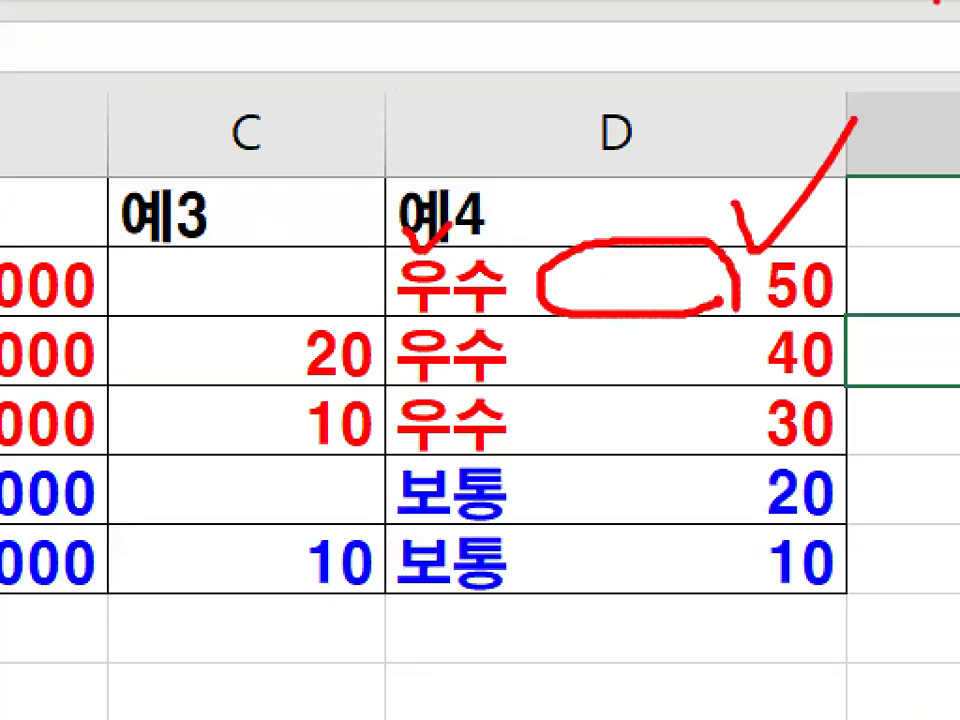
key(Escape)
Change the custom format of D2:D6 to [빨강][>=30]"우수"*-0;[파랑][<30]"보통"*-0.
key(ctrl+1)
click(760, 177)
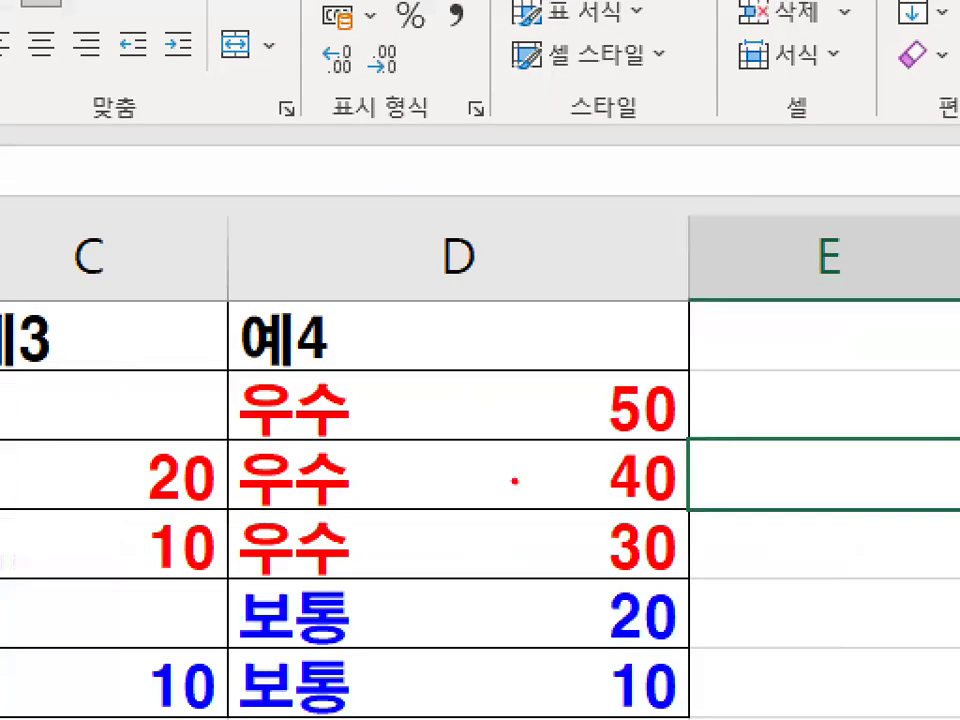
mouse_move(362, 406)
mouse_down()
mouse_move(622, 398)
mouse_move(529, 492)
mouse_move(519, 680)
mouse_up()
key(Escape)
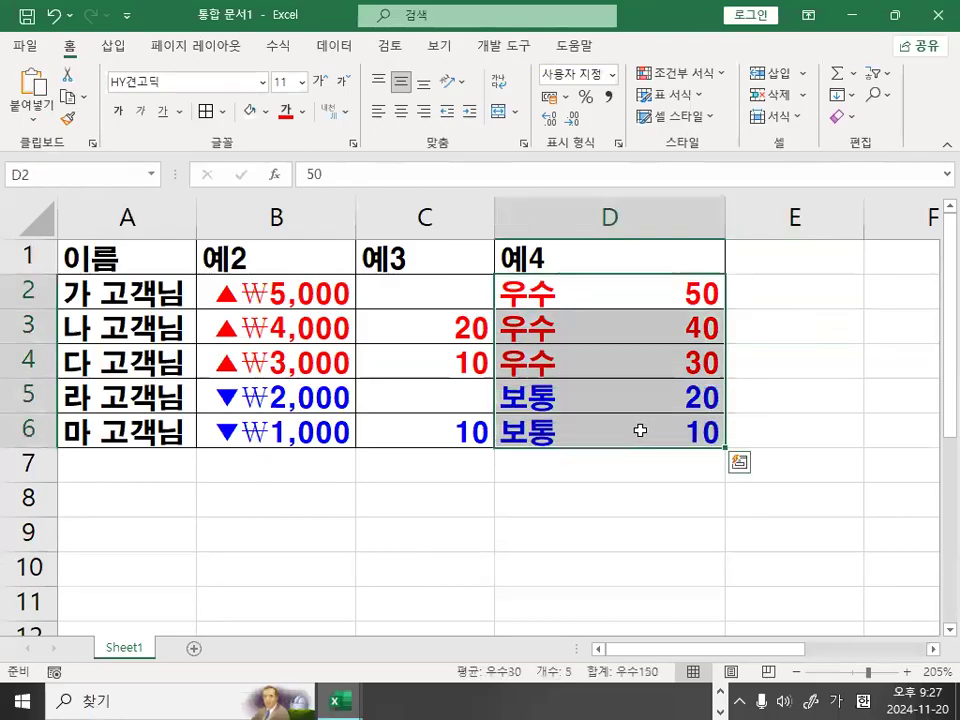
key(ctrl+1)
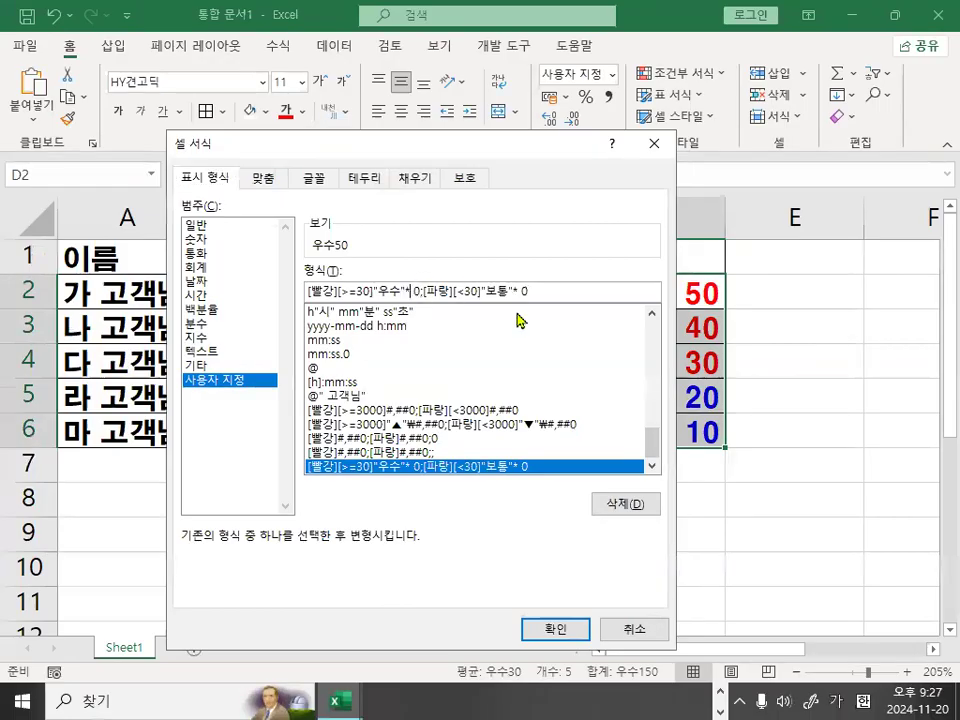
key(BackSpace)
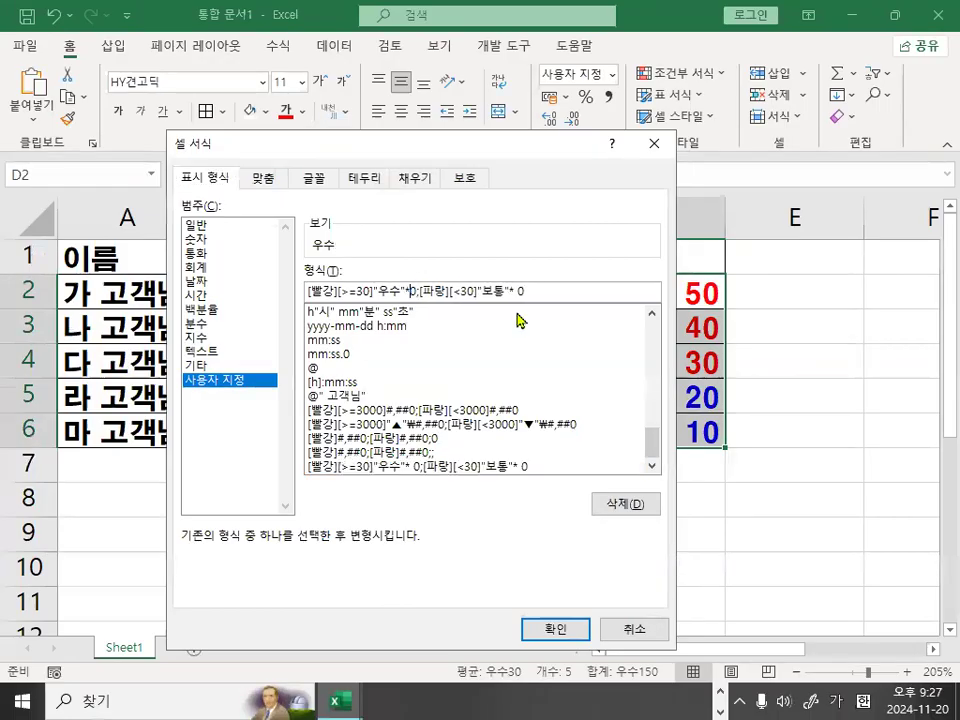
text(-)
click(518, 293)
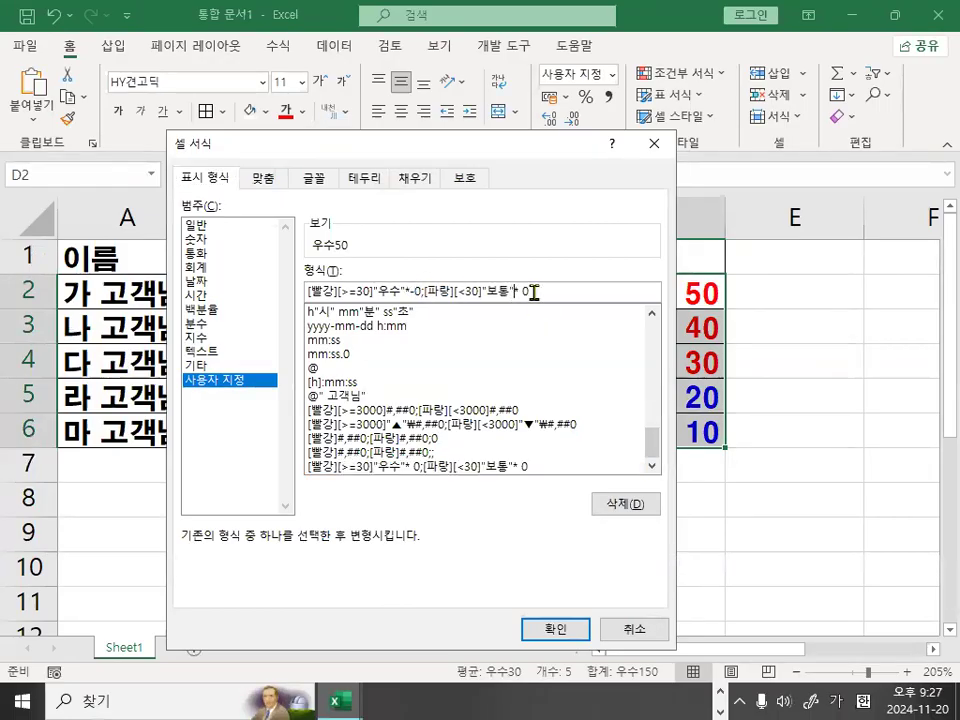
key(Delete)
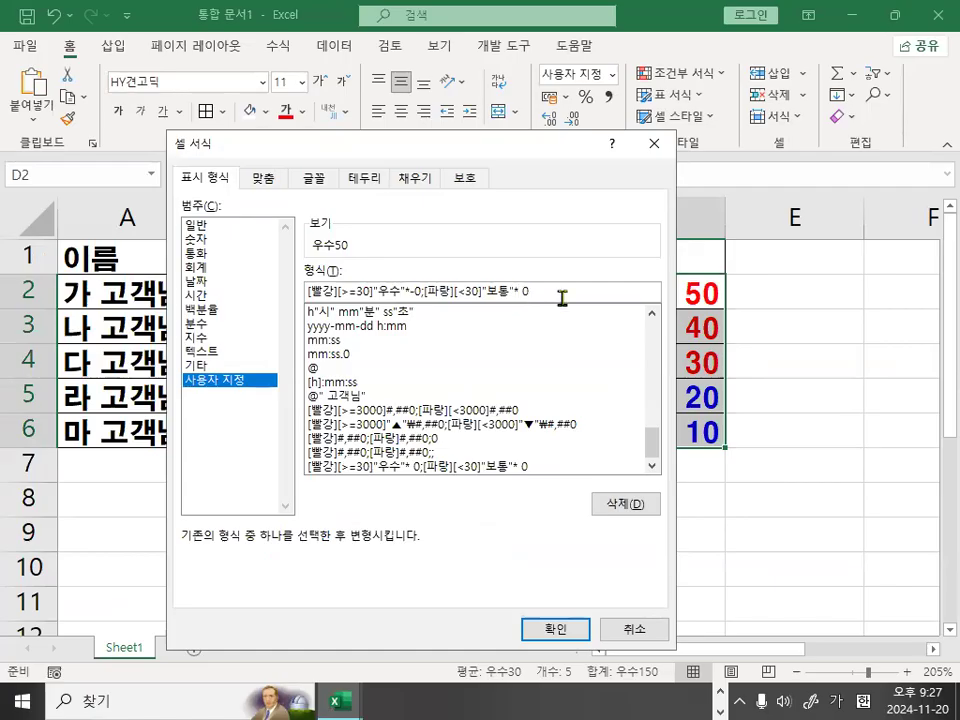
text(-)
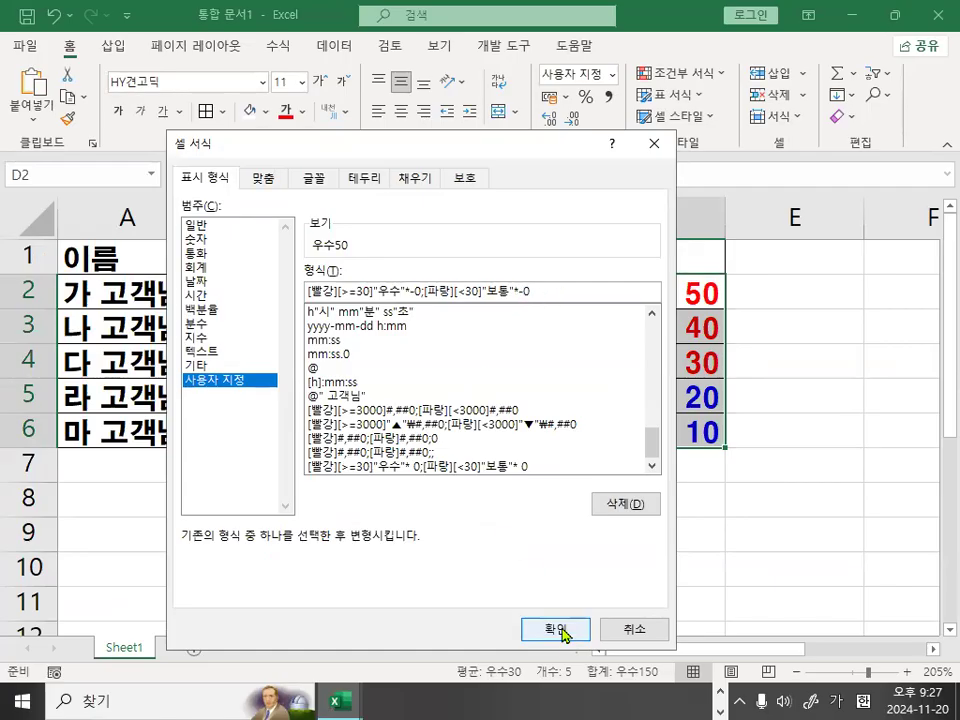
click(560, 630)
Circle the repeated dashes between the label and the number in D2 in a magnified view.
key(ctrl+1)
click(698, 315)
mouse_move(662, 287)
mouse_down()
mouse_move(643, 296)
mouse_move(598, 278)
mouse_up()
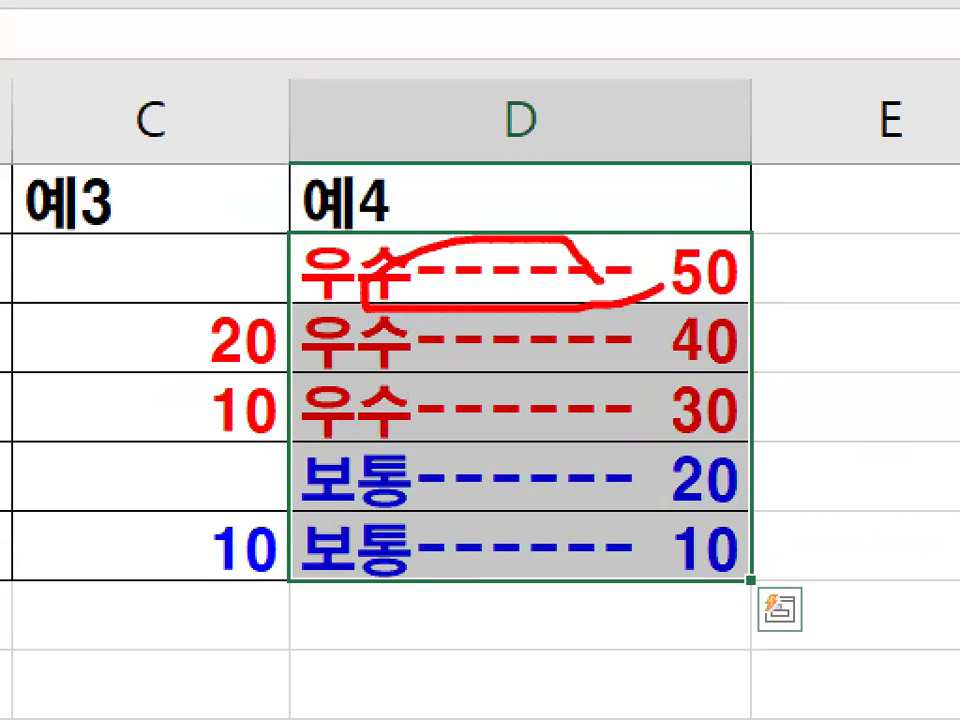
key(Escape)
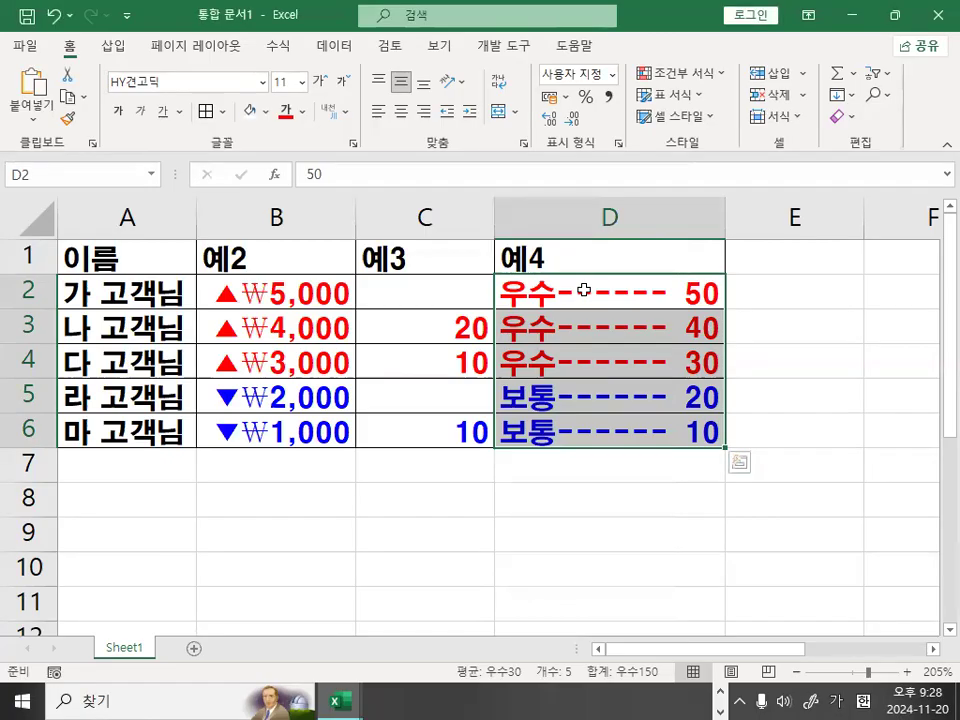
Replace the dash after each * with a second * in the custom format of D2:D6.
key(ctrl+1)
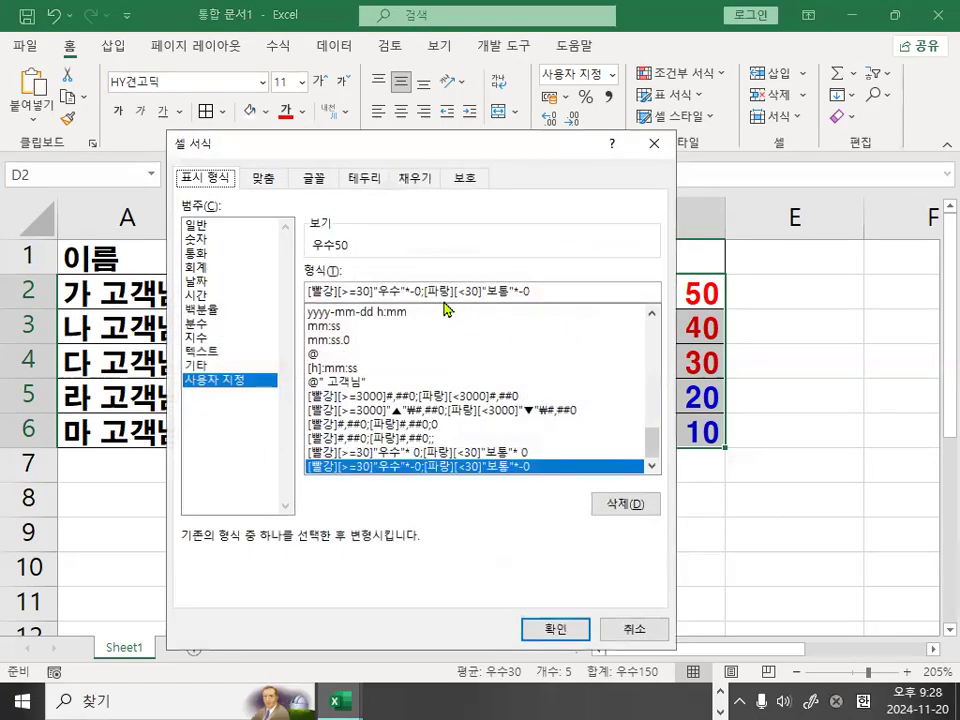
click(413, 292)
key(BackSpace)
text(*)
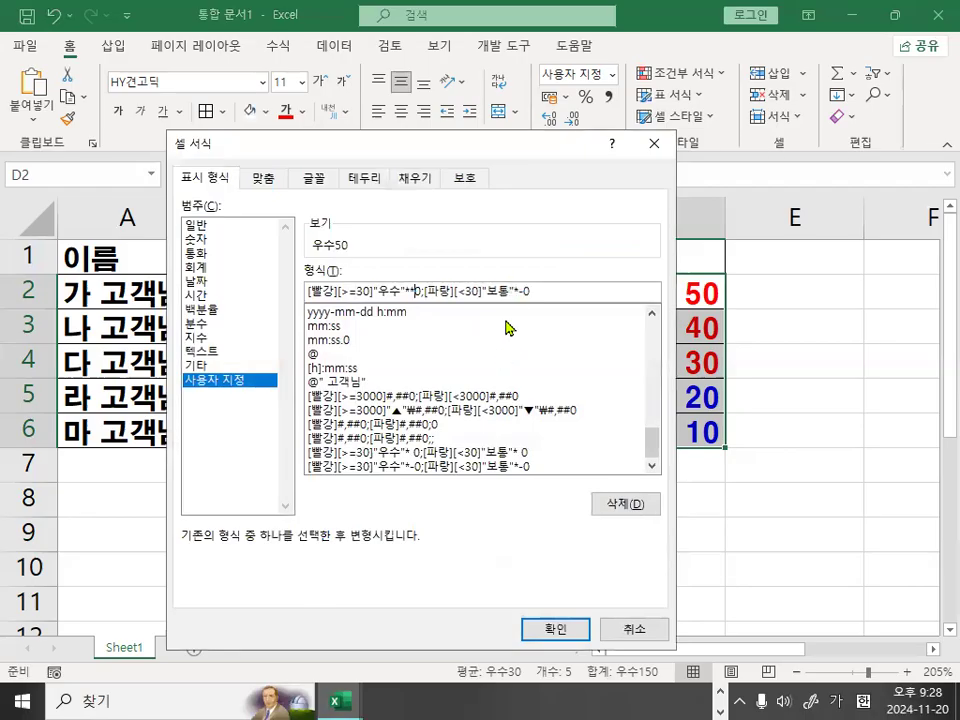
text(*)
click(558, 628)
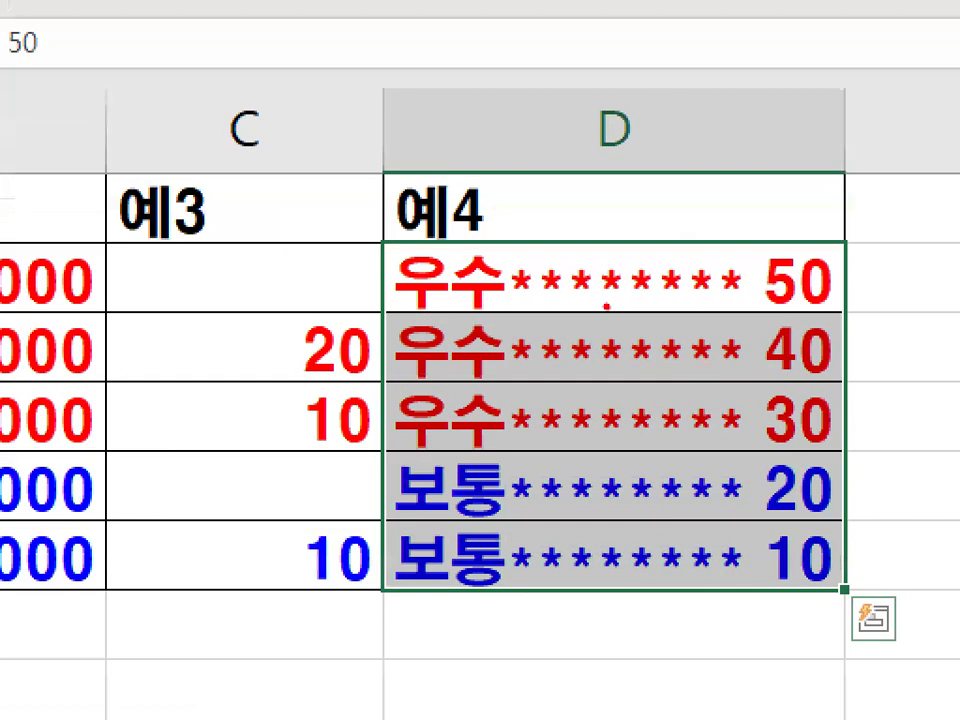
Circle the repeated asterisks in D2, switch to Notepad, and mark the space after the first section's *.
mouse_move(607, 307)
mouse_down()
mouse_move(553, 292)
mouse_move(630, 300)
mouse_up()
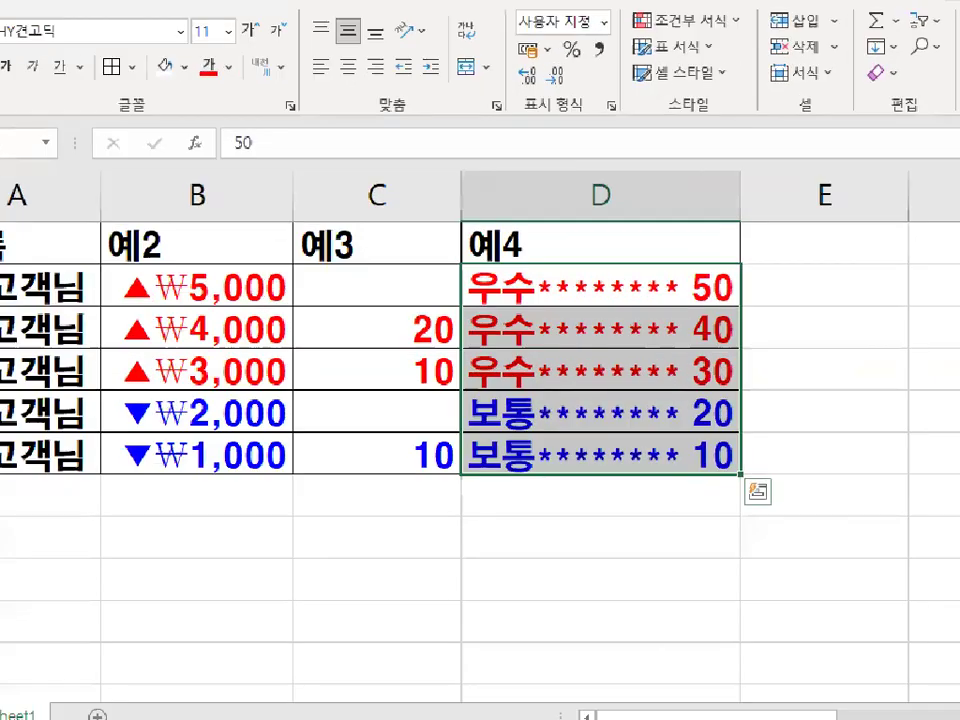
mouse_move(699, 356)
mouse_down()
mouse_move(699, 399)
mouse_move(735, 441)
mouse_up()
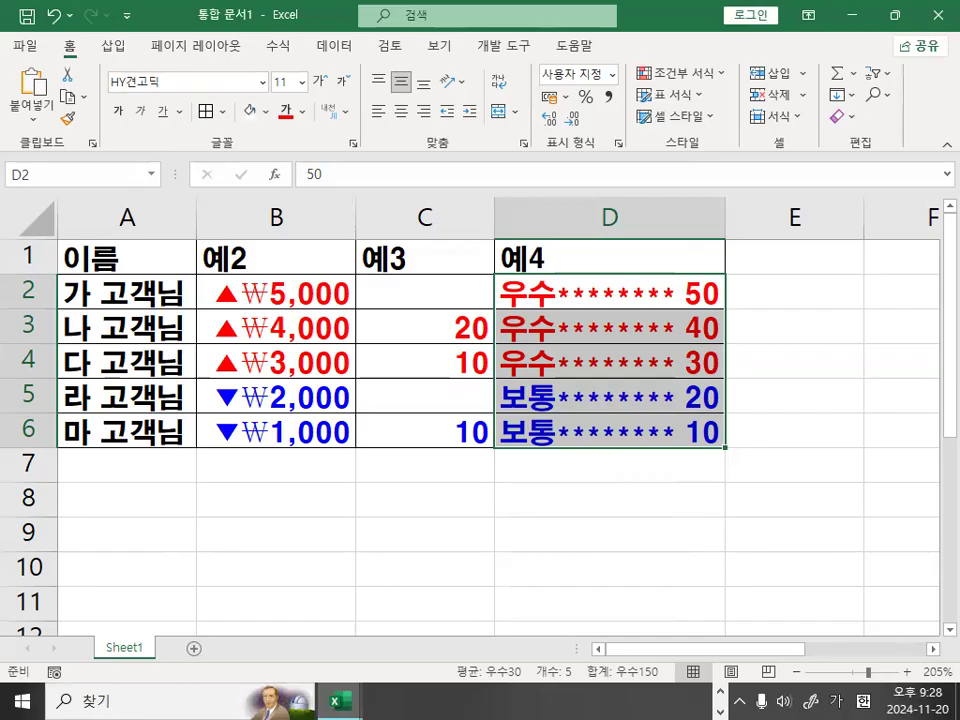
key(alt+Tab)
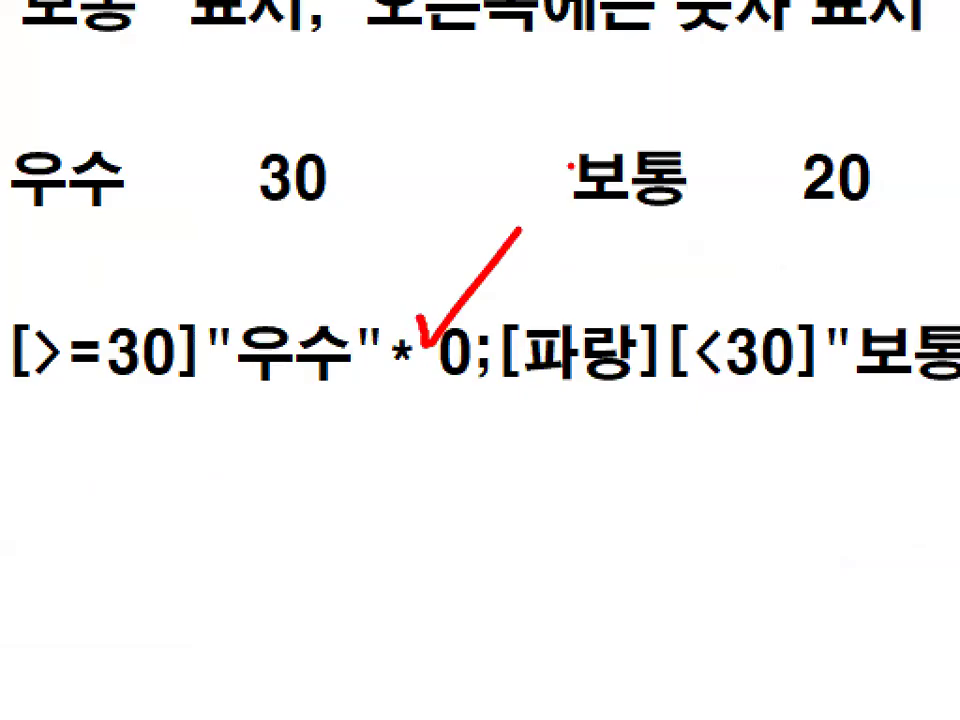
mouse_move(428, 369)
mouse_down()
mouse_move(437, 369)
mouse_move(428, 390)
mouse_move(436, 362)
mouse_up()
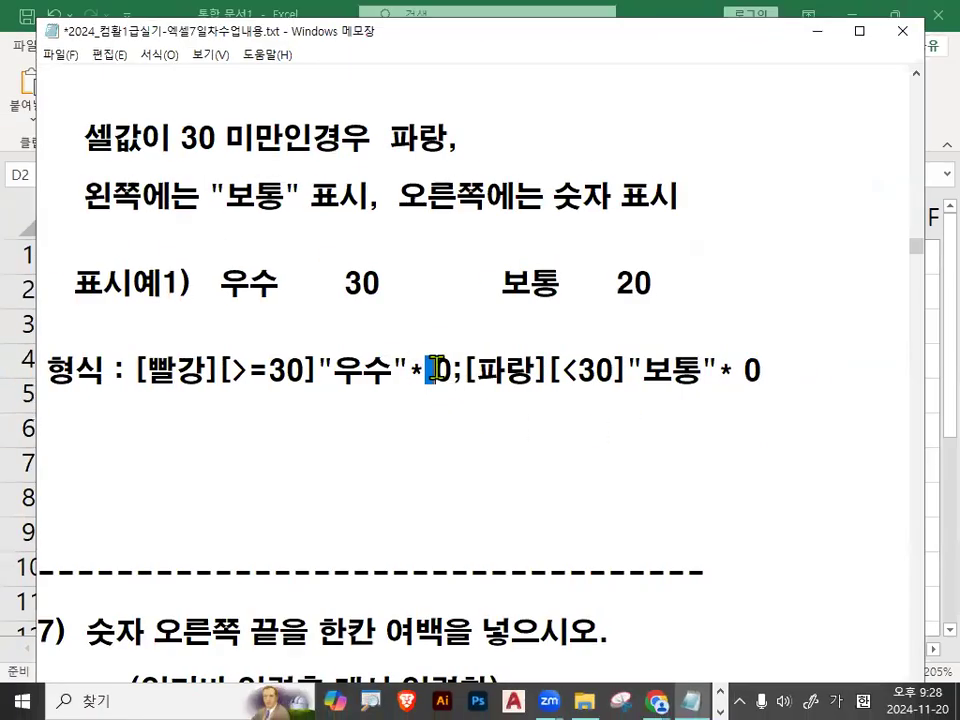
click(476, 369)
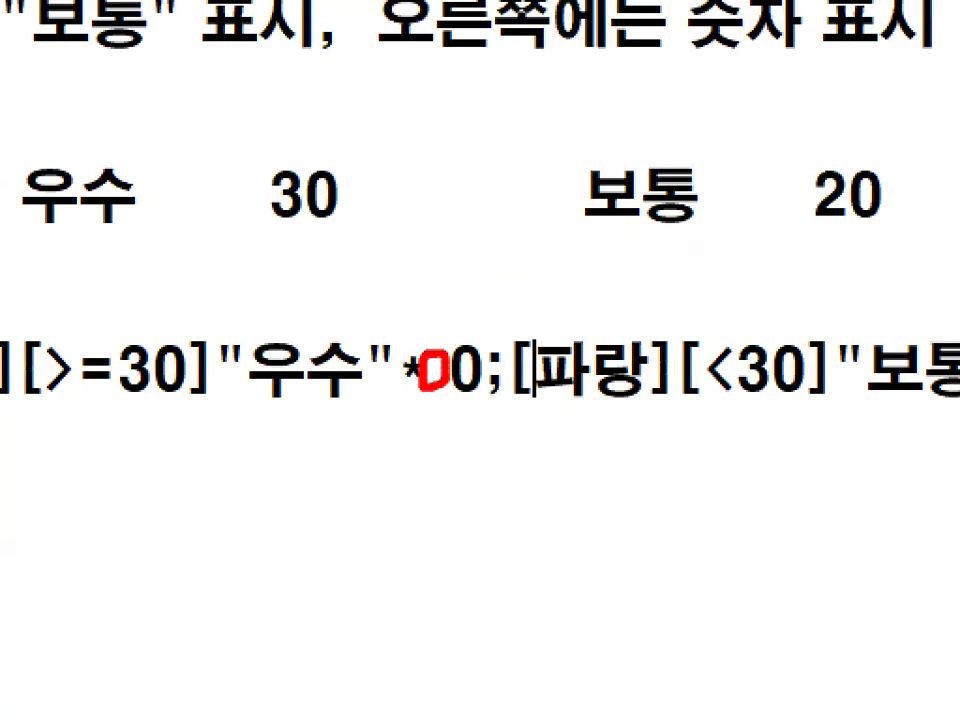
drag(537, 168, 418, 320)
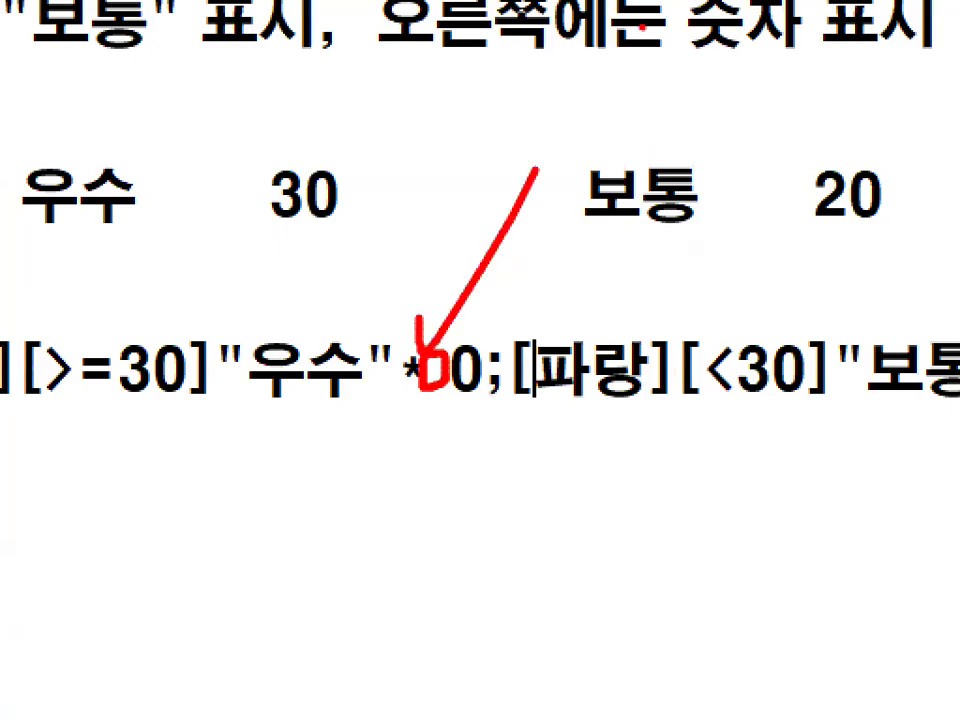
key(Escape)
Delete the extra blank lines between the format code line and the dashed separator above item 7.
click(104, 428)
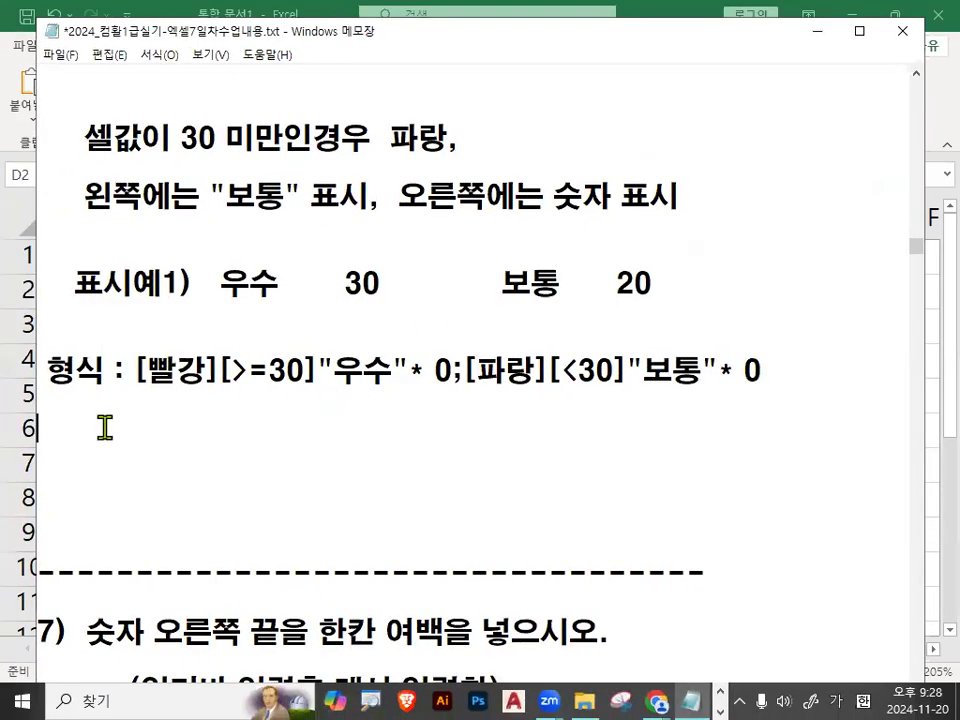
scroll(104, 428, down, 1)
key(Delete)
key(Delete)
key(Delete)
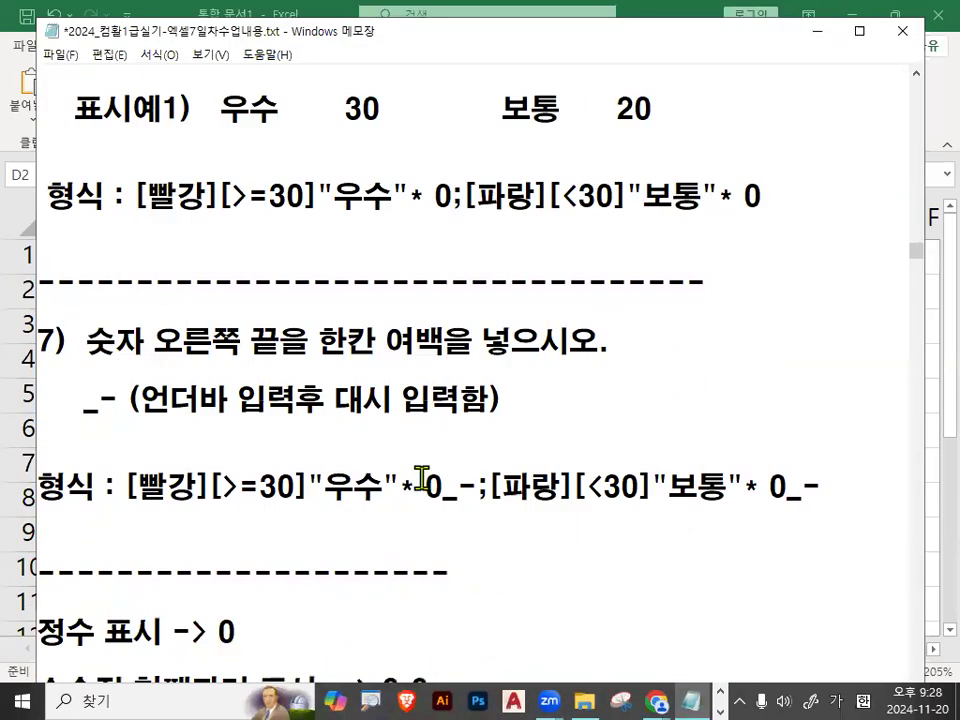
Underline 숫자 오른쪽 in item 7, switch to Excel, and mark the right edge of column D beside the numbers.
scroll(307, 497, up, 1)
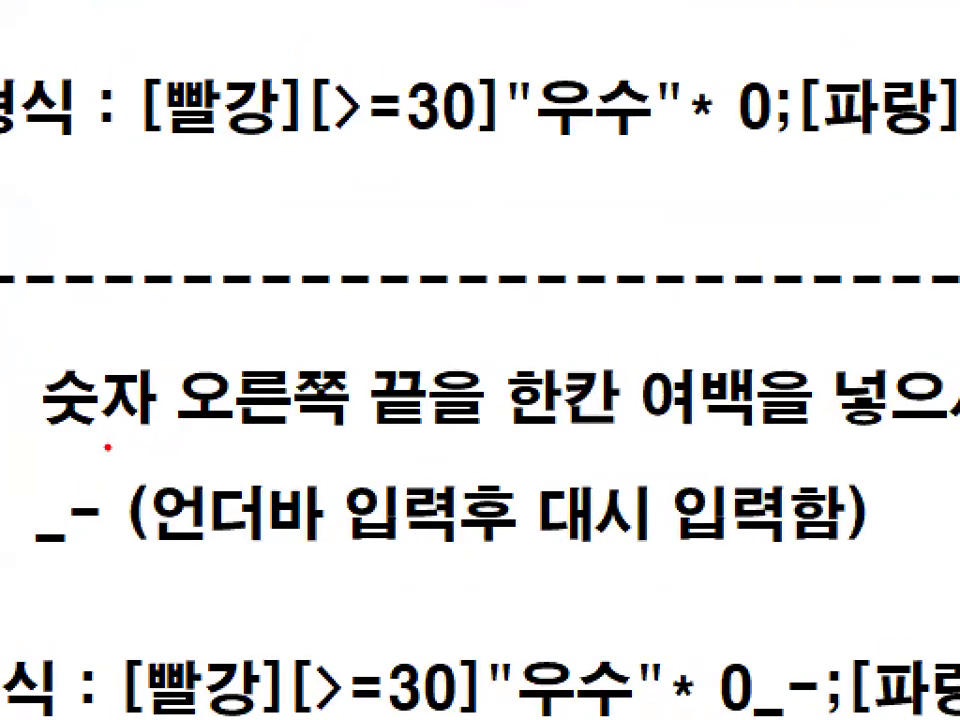
drag(47, 436, 348, 430)
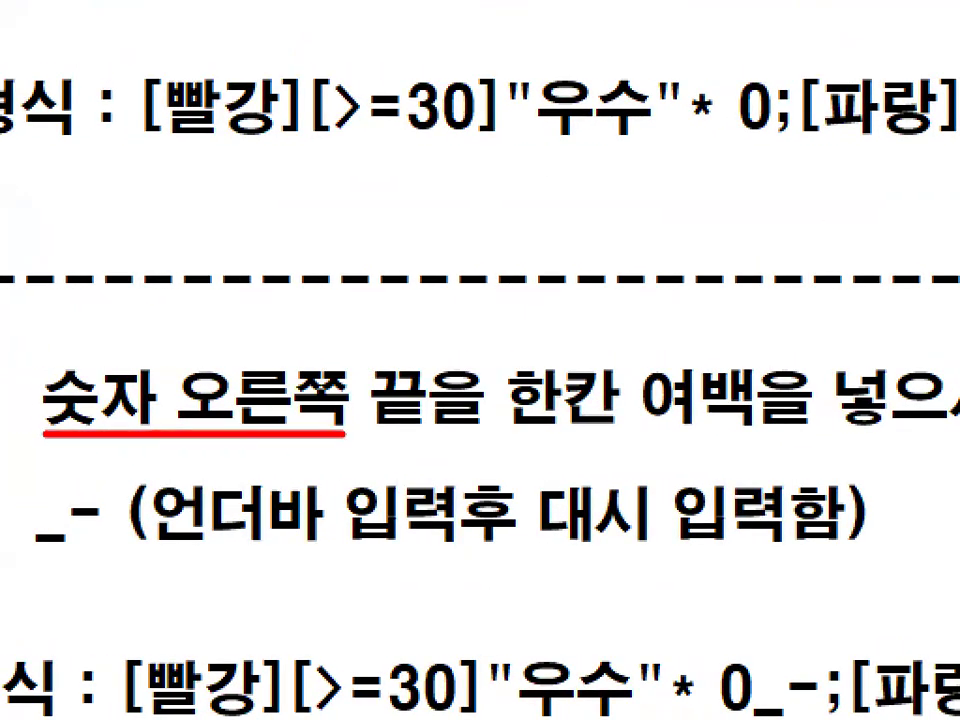
click(818, 32)
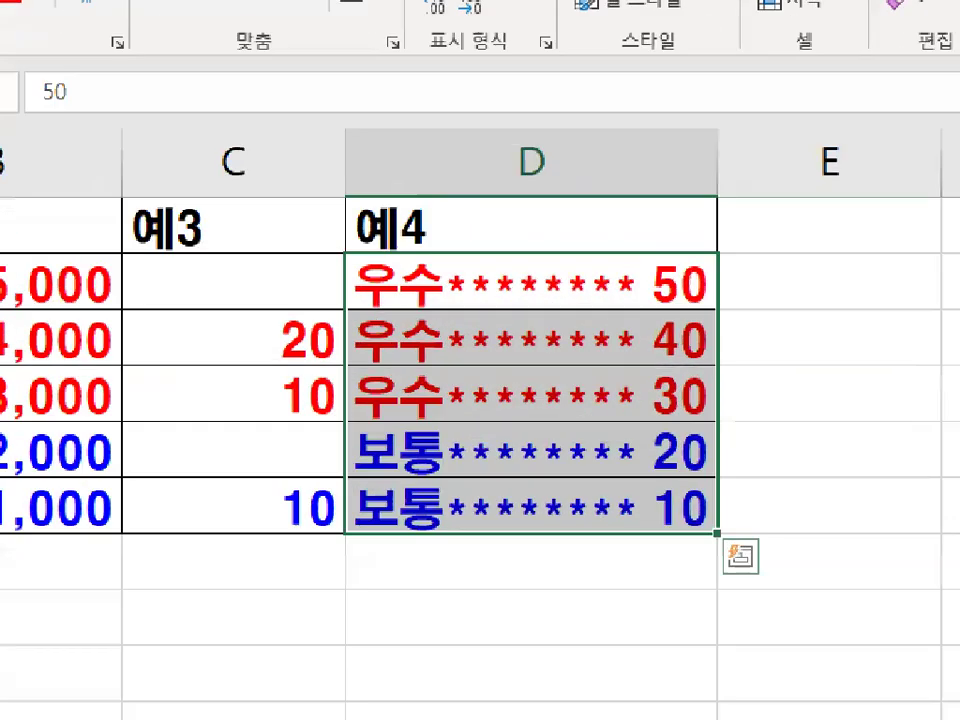
drag(717, 224, 717, 524)
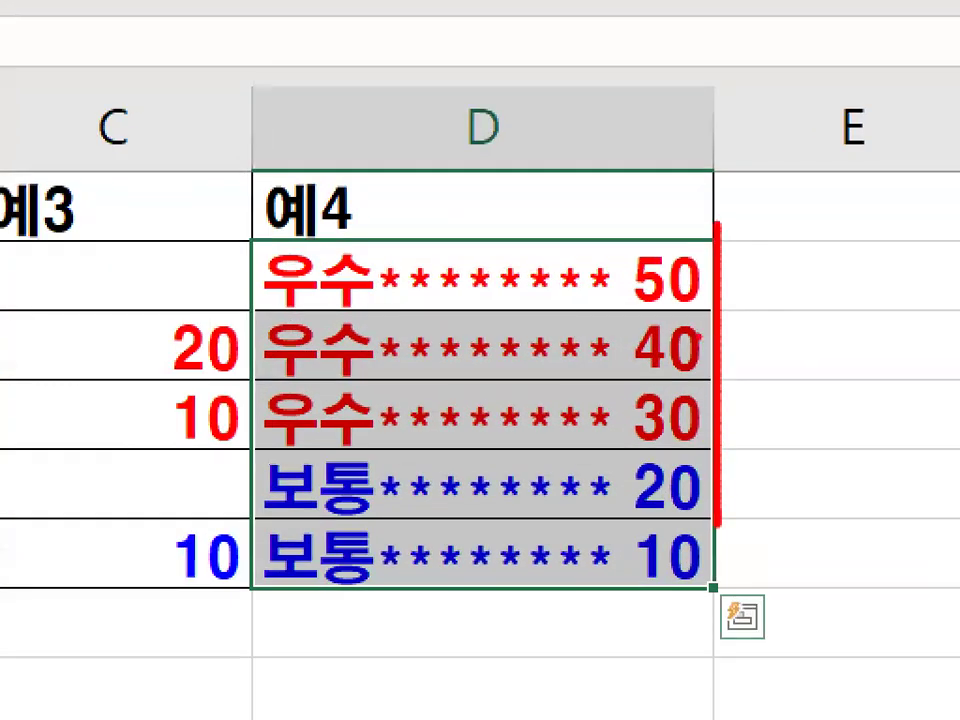
drag(707, 295, 727, 268)
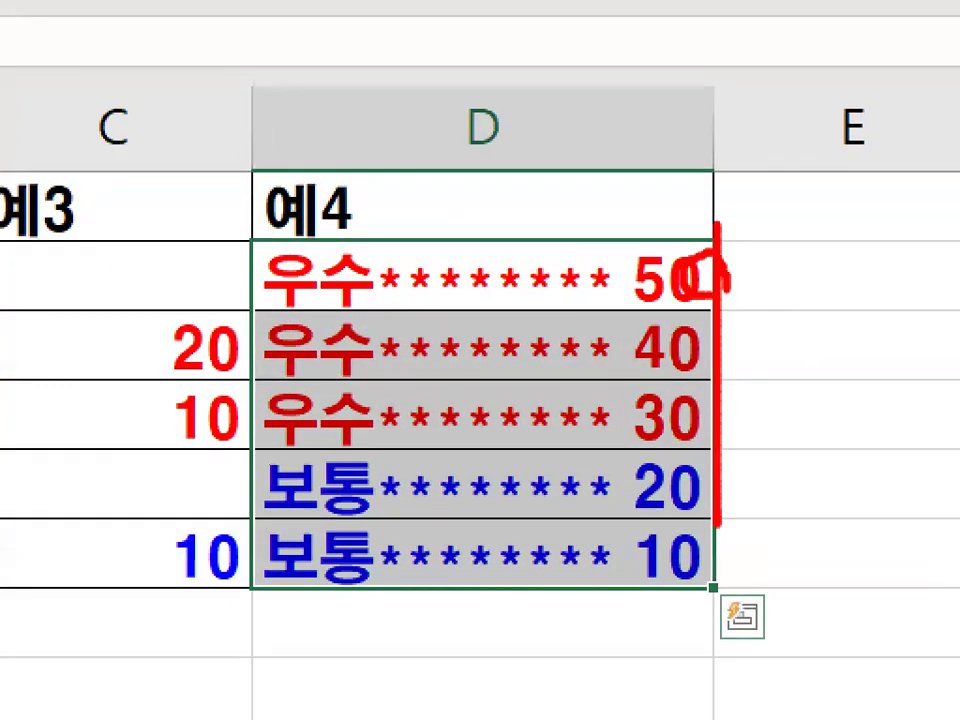
key(Escape)
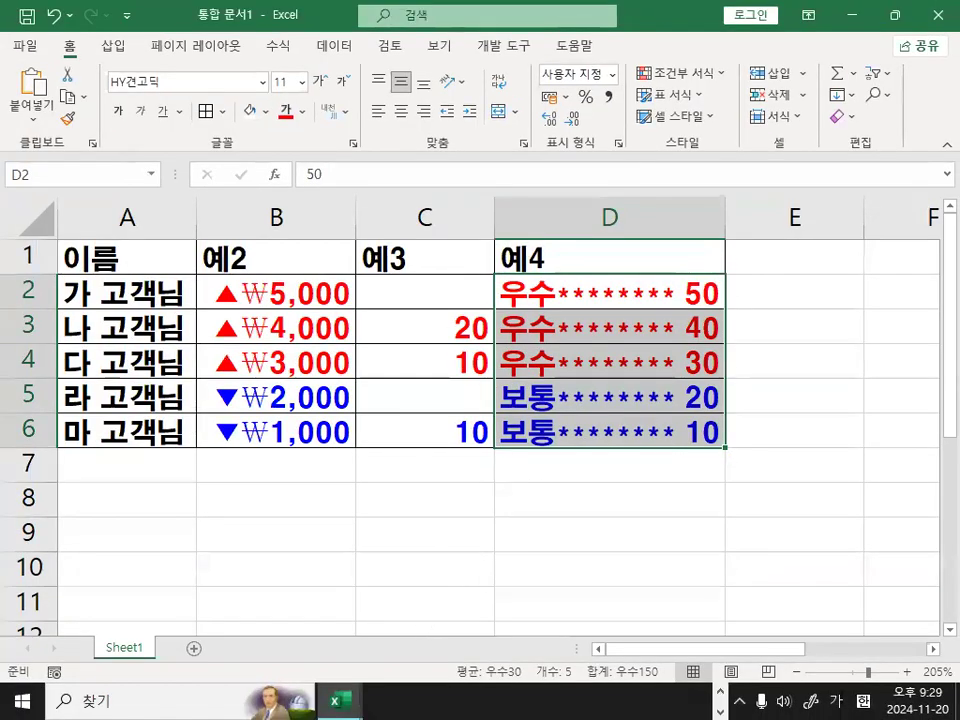
Switch to Notepad and circle the _- code under item 7 of the notes.
key(alt+Tab)
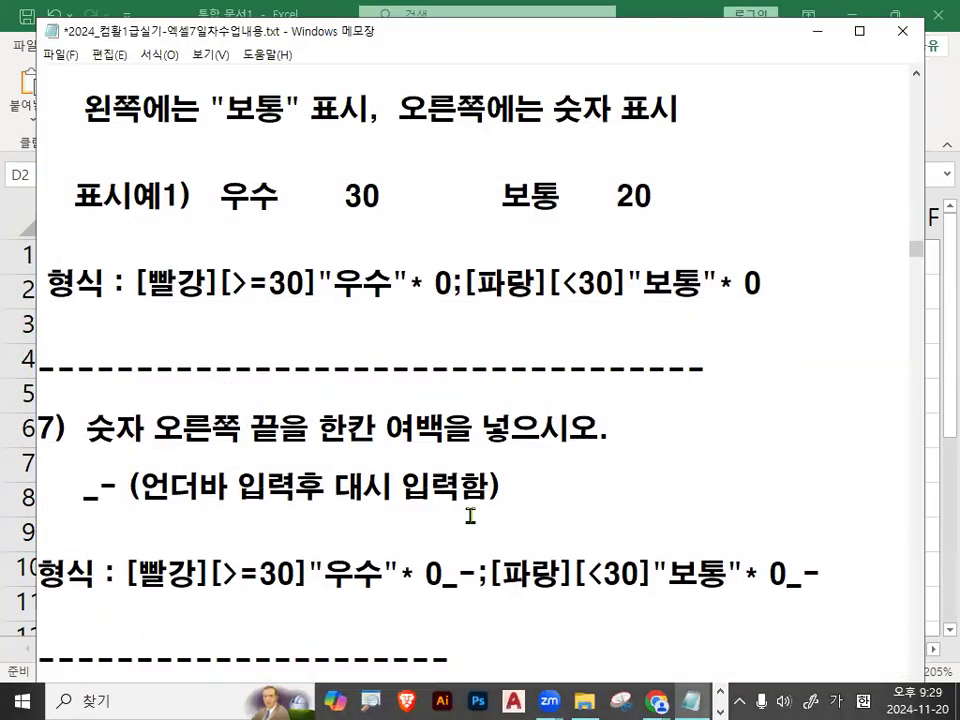
scroll(466, 517, down, 1)
scroll(466, 517, down, 1)
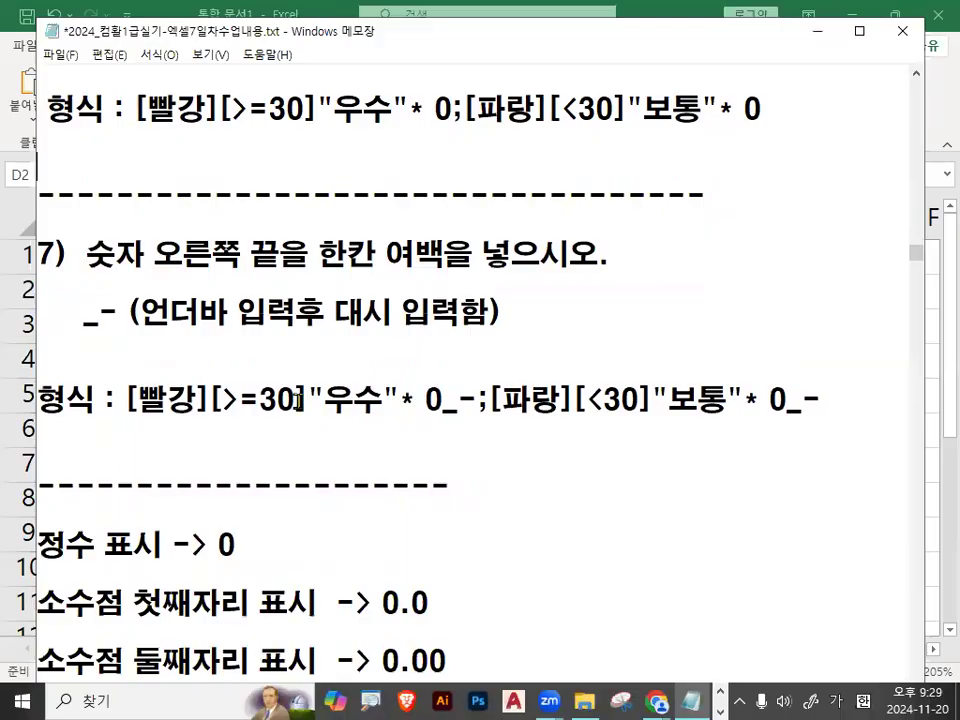
mouse_move(84, 322)
mouse_down()
mouse_move(124, 318)
mouse_move(112, 351)
mouse_move(145, 268)
mouse_move(176, 346)
mouse_move(148, 266)
mouse_up()
click(95, 334)
key(ctrl+1)
click(121, 327)
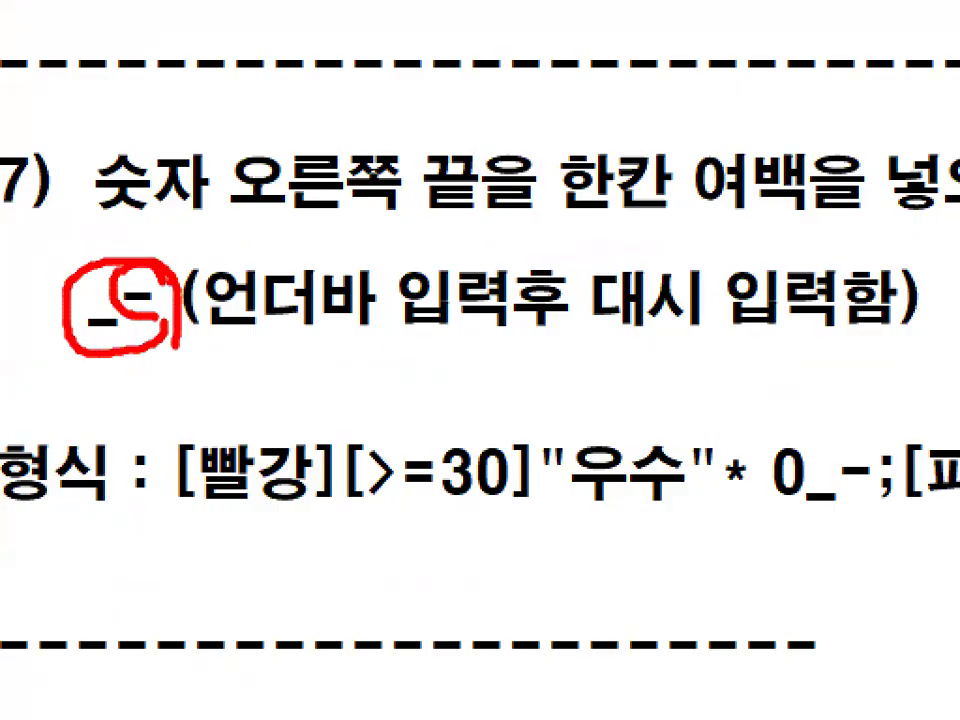
Mark the _- after each 0 in both sections of item 7's format code line.
key(Escape)
key(ctrl+1)
click(472, 407)
mouse_move(475, 406)
mouse_down()
mouse_move(389, 410)
mouse_move(450, 355)
mouse_move(465, 405)
mouse_up()
key(Escape)
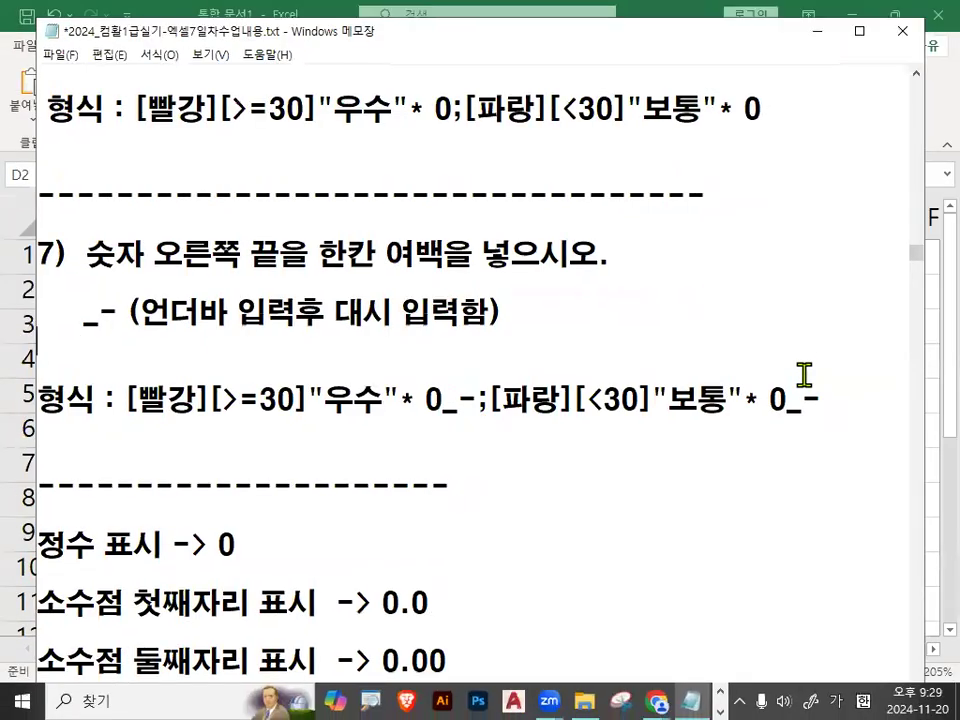
key(ctrl+1)
click(821, 396)
mouse_move(821, 396)
mouse_down()
mouse_move(797, 424)
mouse_move(767, 376)
mouse_move(824, 404)
mouse_up()
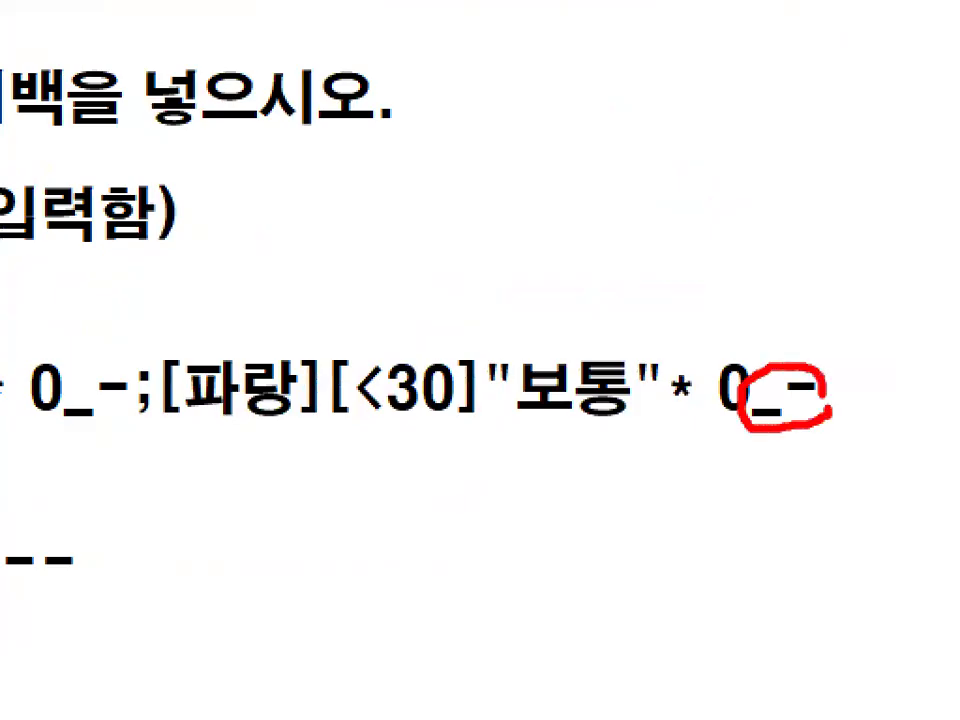
key(Escape)
Return to Excel and mark the right edge of D2 beside its number.
click(814, 33)
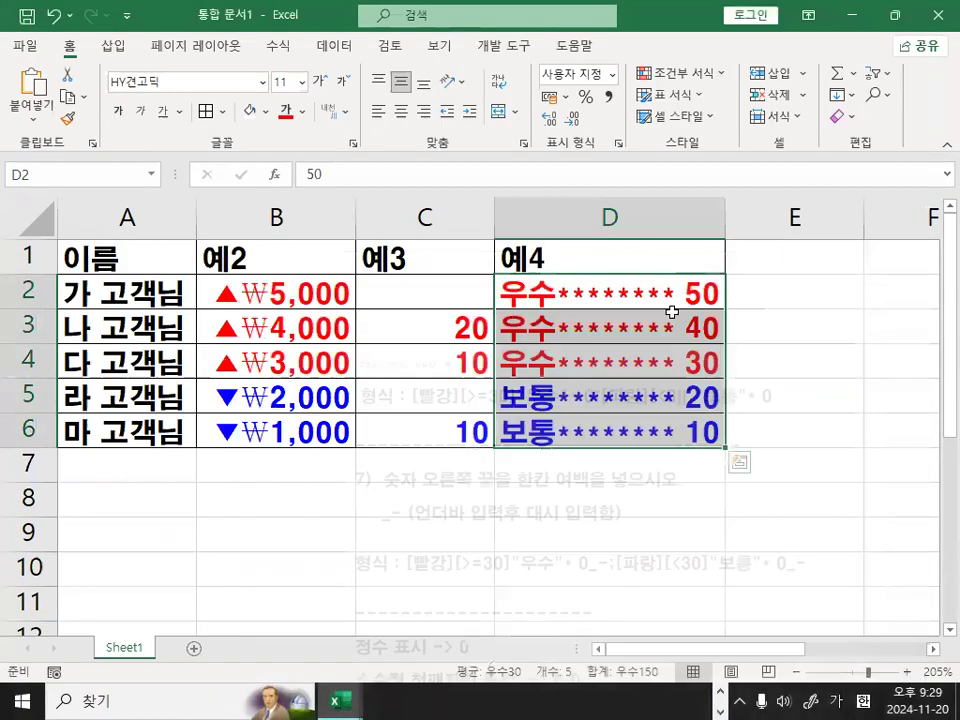
key(ctrl+1)
click(712, 307)
drag(712, 297, 840, 133)
key(Escape)
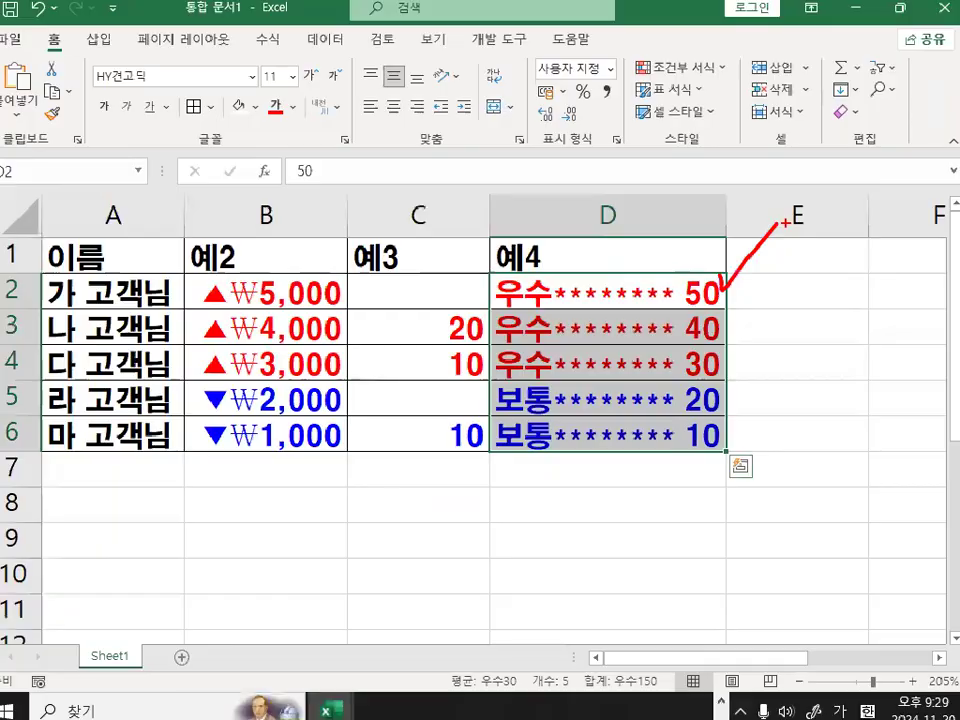
Add _- after the 0 in both sections of the custom format of D2:D6.
drag(670, 293, 669, 431)
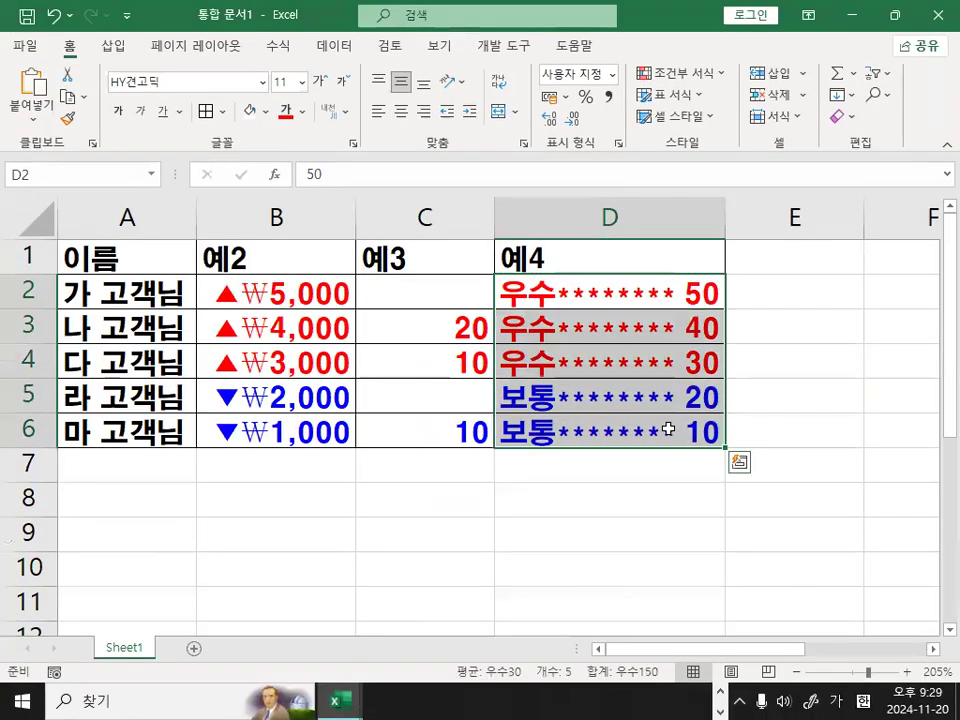
key(ctrl+1)
key(ctrl+1)
click(418, 261)
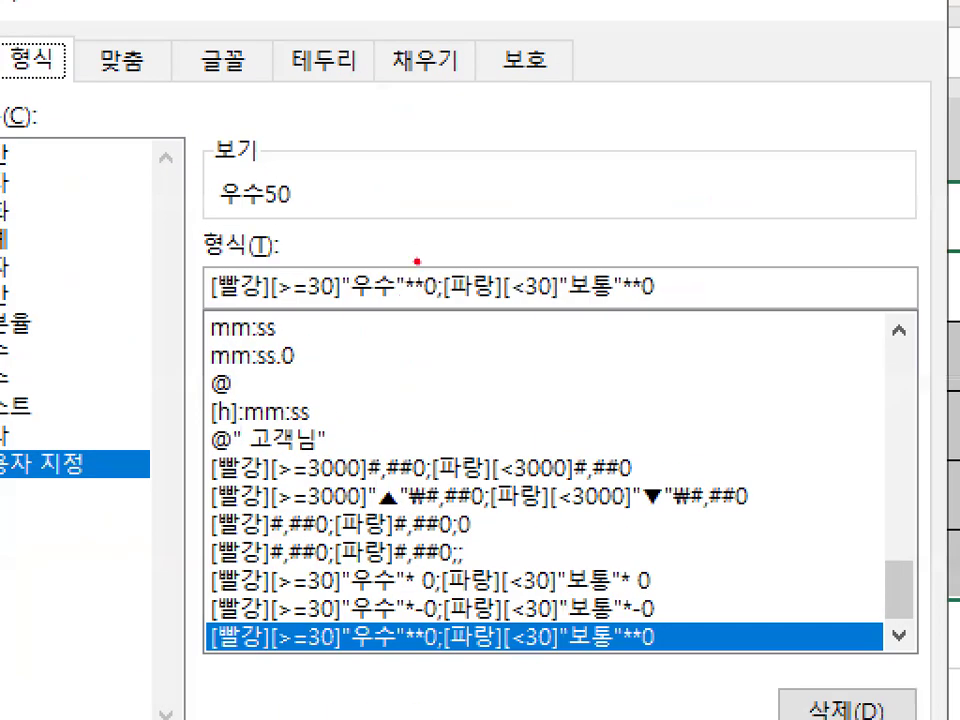
drag(424, 247, 468, 208)
key(Escape)
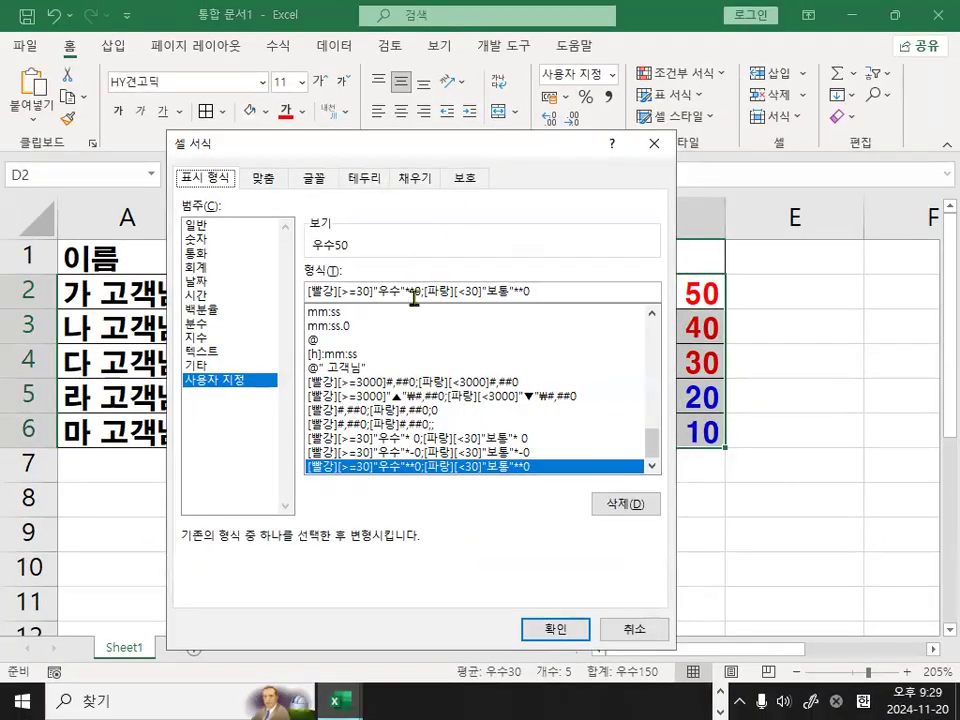
click(420, 291)
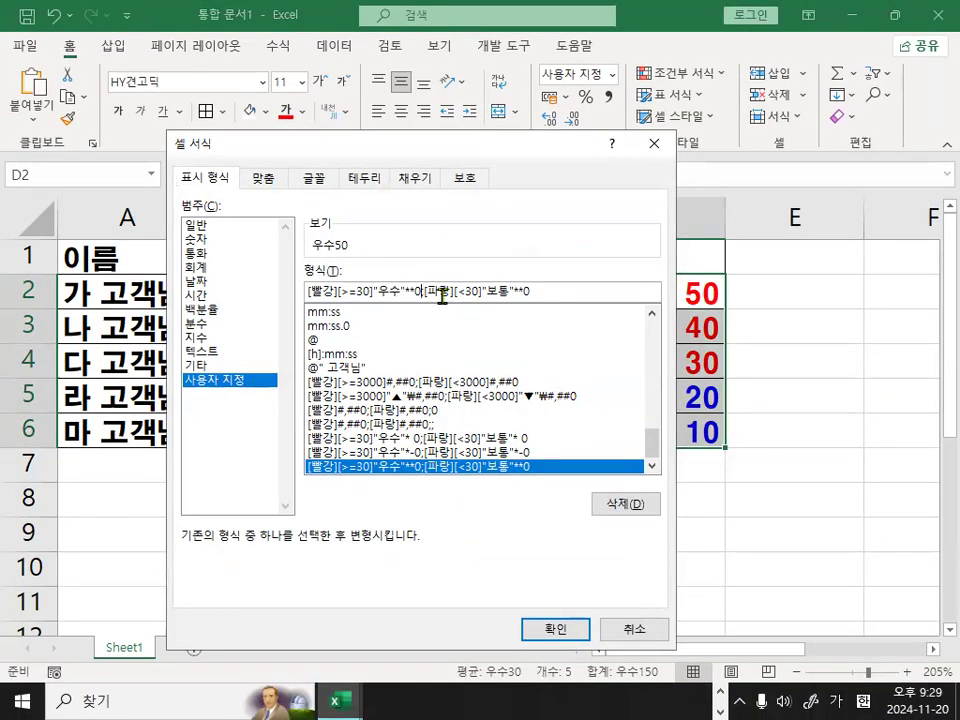
text(_)
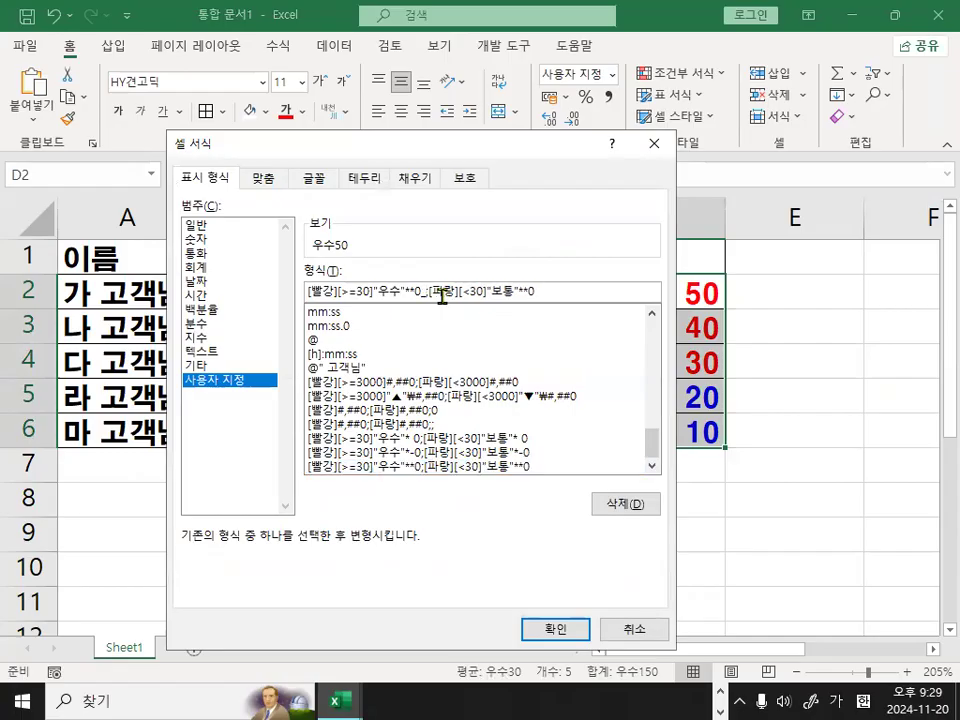
text(-)
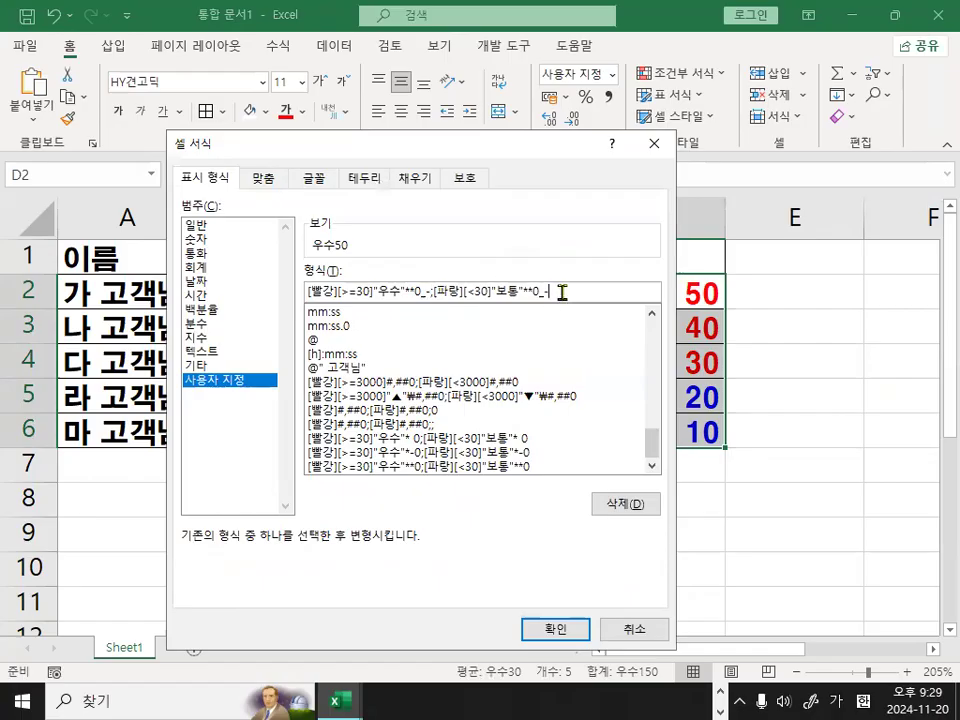
click(554, 630)
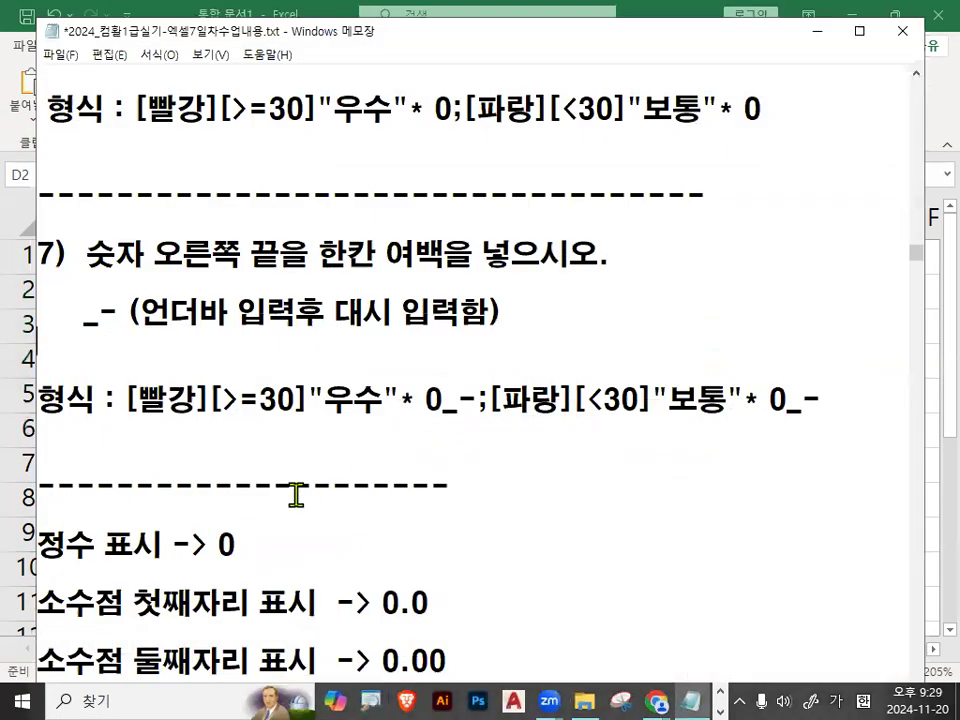
Switch to Notepad and mark up the notes around item 7's format code.
scroll(536, 405, down, 1)
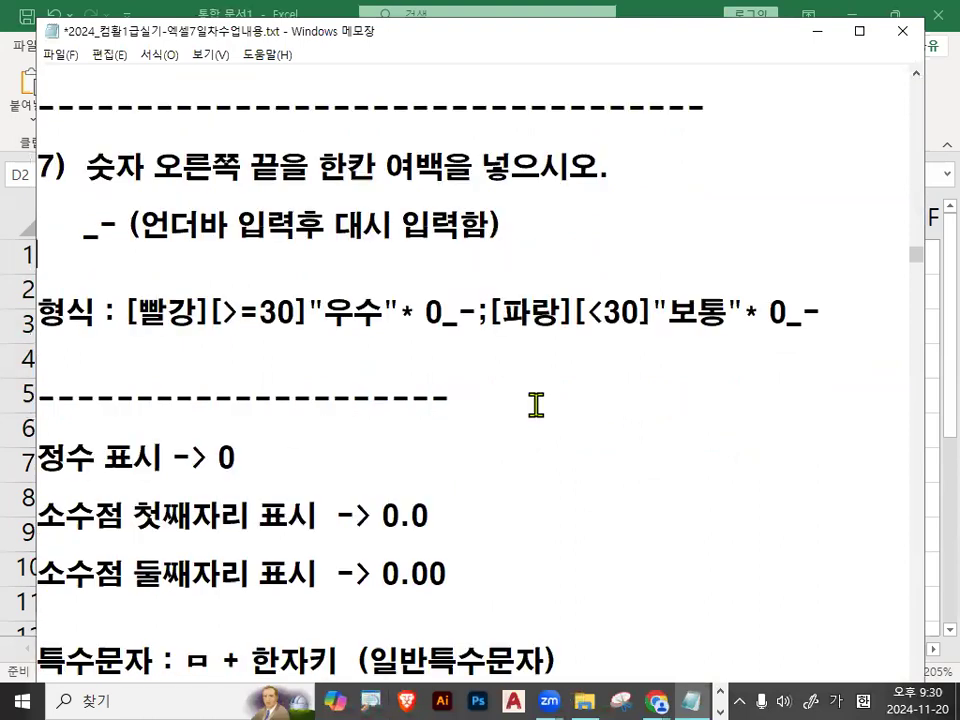
key(ctrl+2)
mouse_move(672, 285)
mouse_down()
mouse_move(140, 372)
mouse_move(527, 360)
mouse_up()
key(Escape)
scroll(515, 397, up, 1)
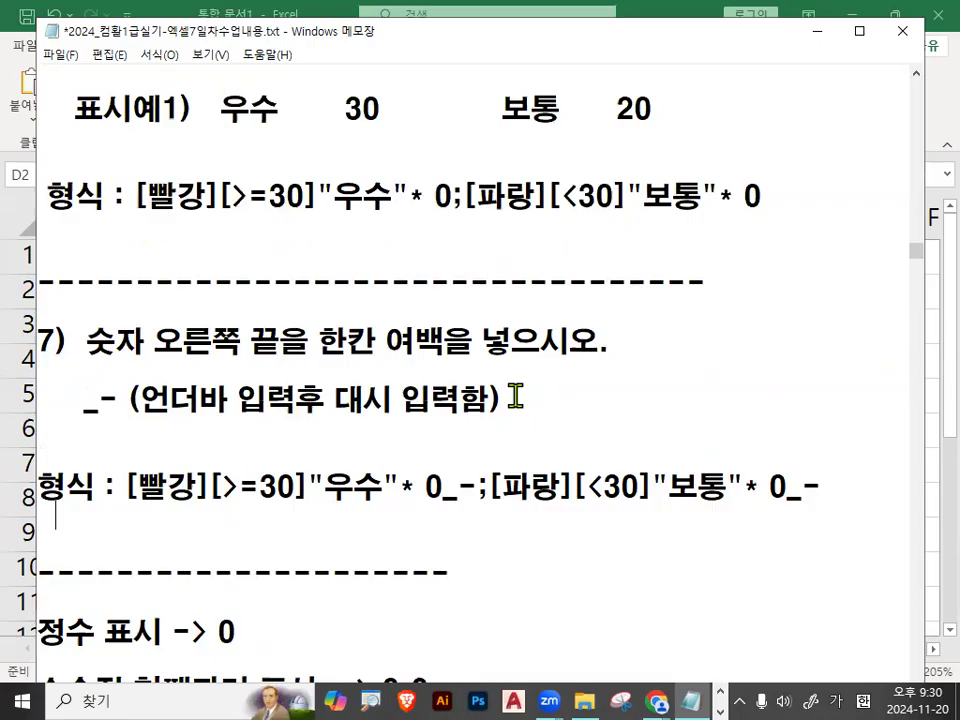
scroll(490, 385, down, 3)
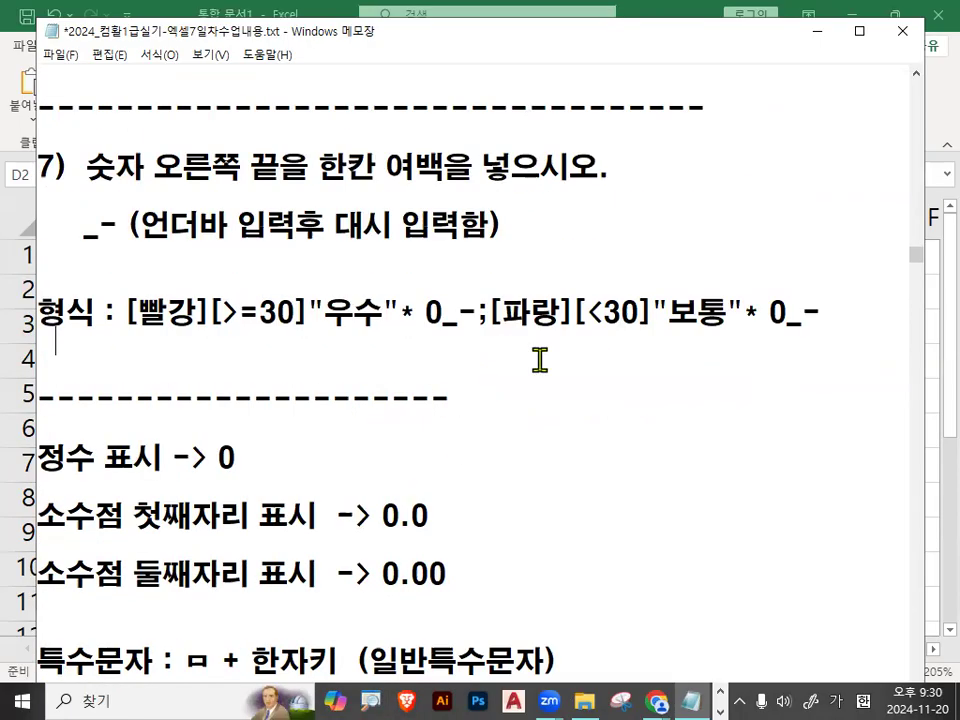
Highlight the codes 0, 0.0 and 0.00 in the notes on integer and decimal display.
drag(217, 371, 236, 370)
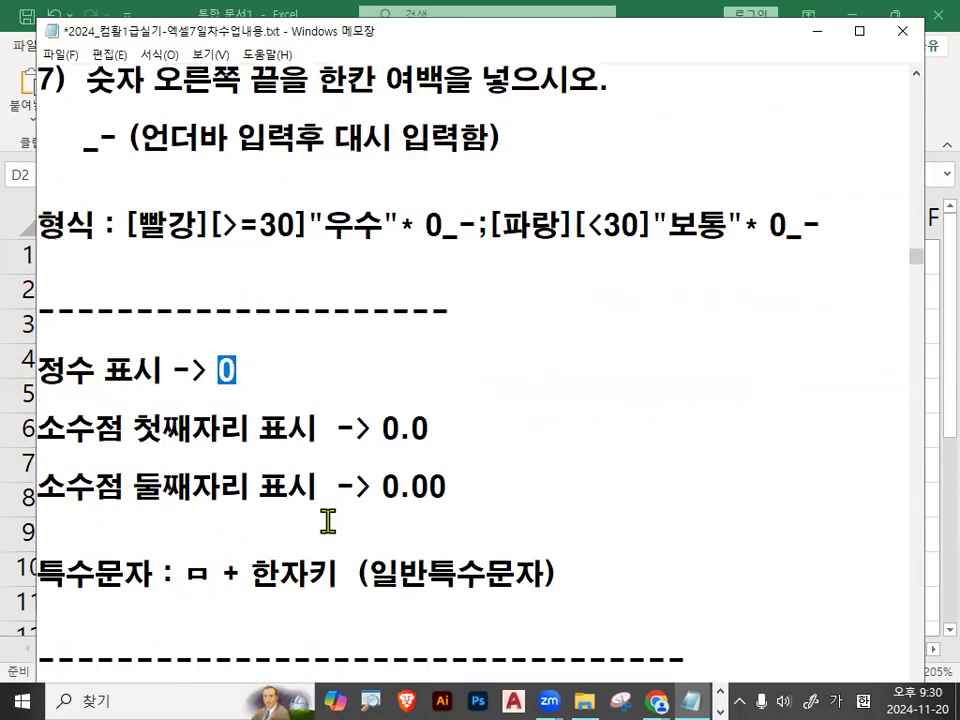
drag(38, 430, 257, 429)
drag(372, 428, 439, 427)
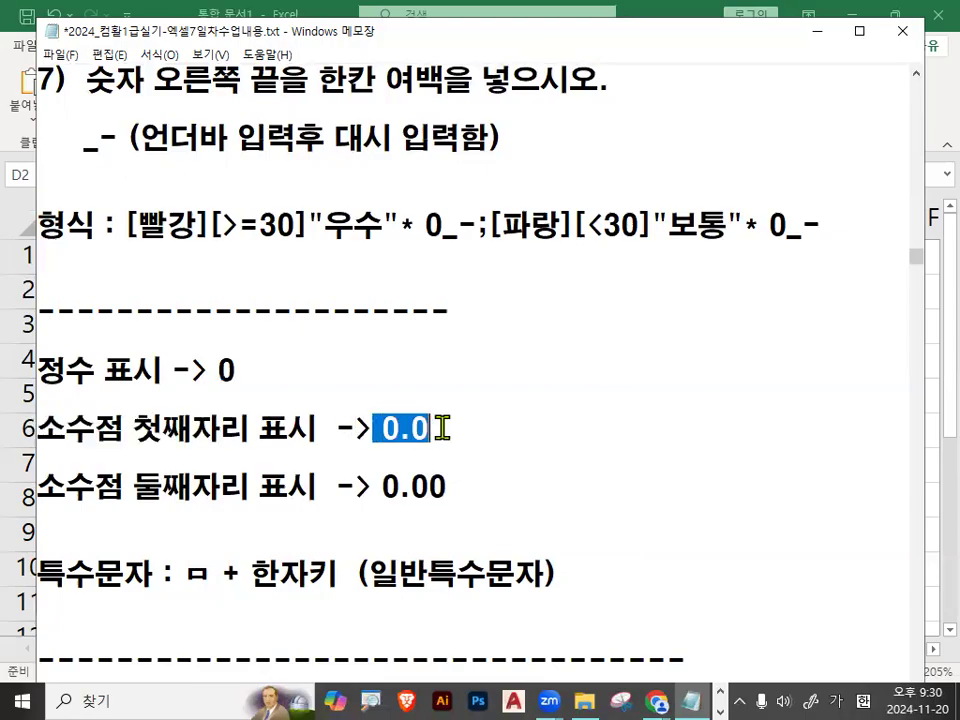
double_click(256, 480)
drag(382, 487, 458, 487)
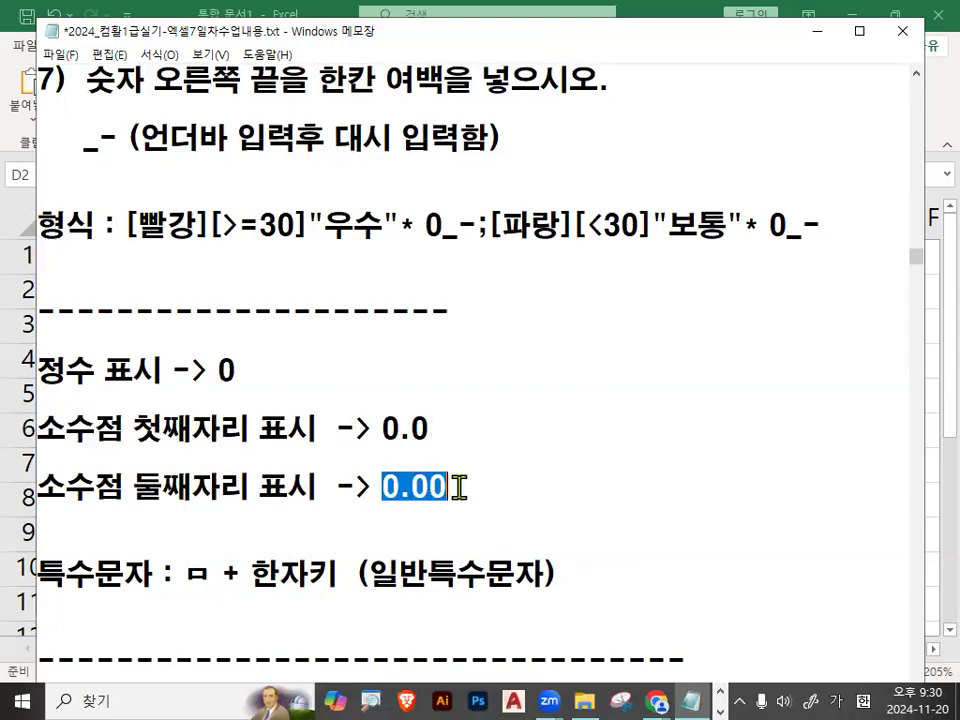
click(458, 487)
drag(379, 431, 432, 428)
drag(382, 487, 440, 490)
click(440, 490)
Highlight ㅁ + 한자키 in the special character note, and 매크로 in the macro creation heading.
scroll(414, 495, down, 1)
drag(190, 486, 333, 486)
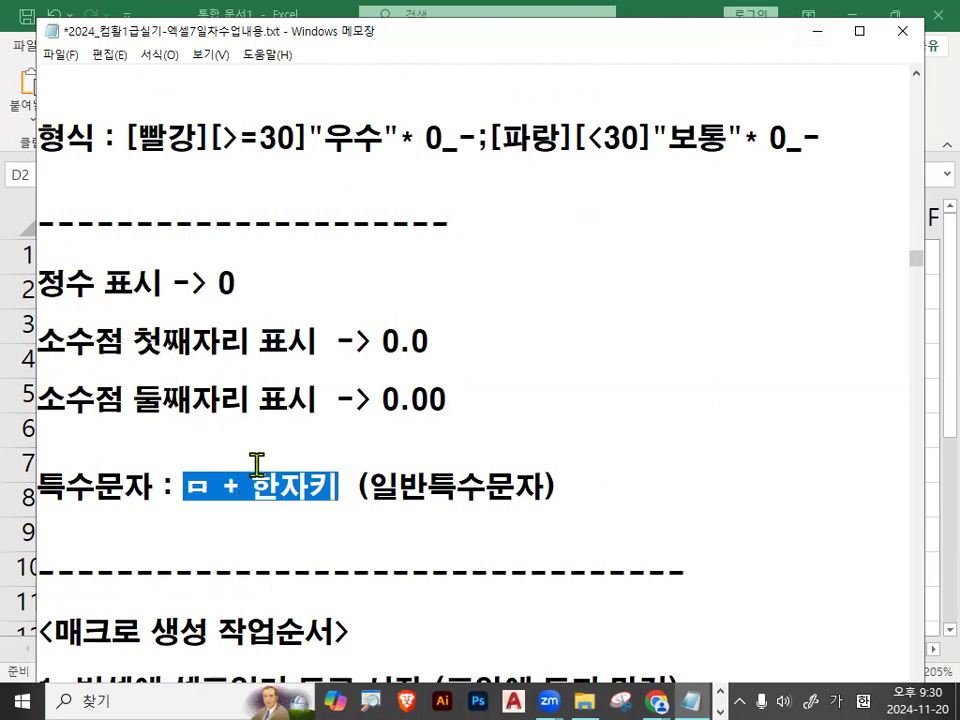
scroll(257, 464, down, 2)
drag(58, 281, 203, 283)
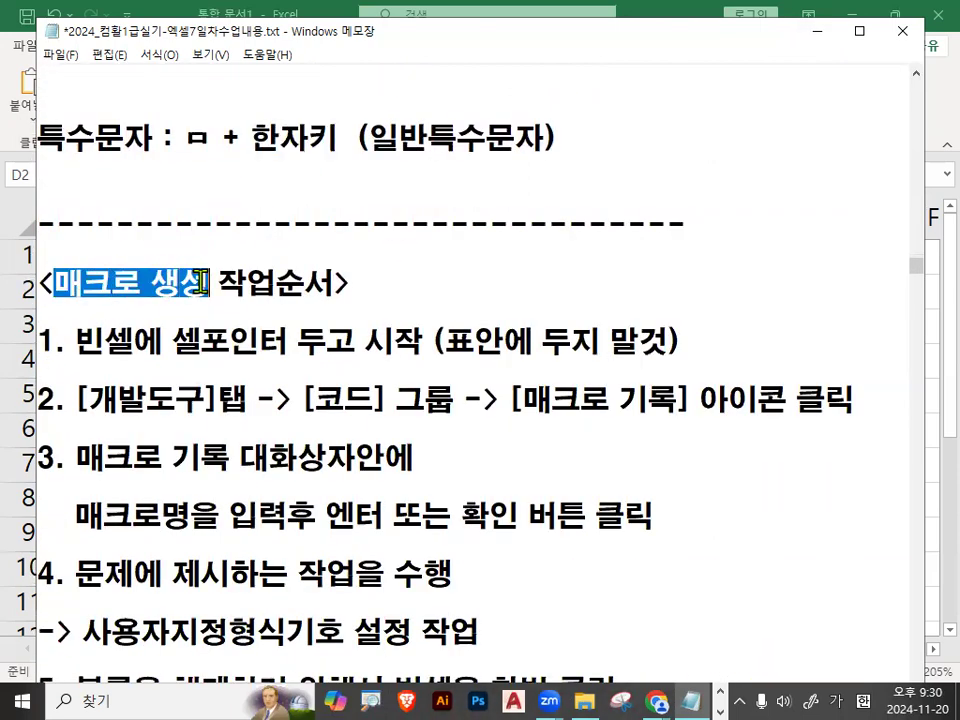
scroll(225, 450, down, 1)
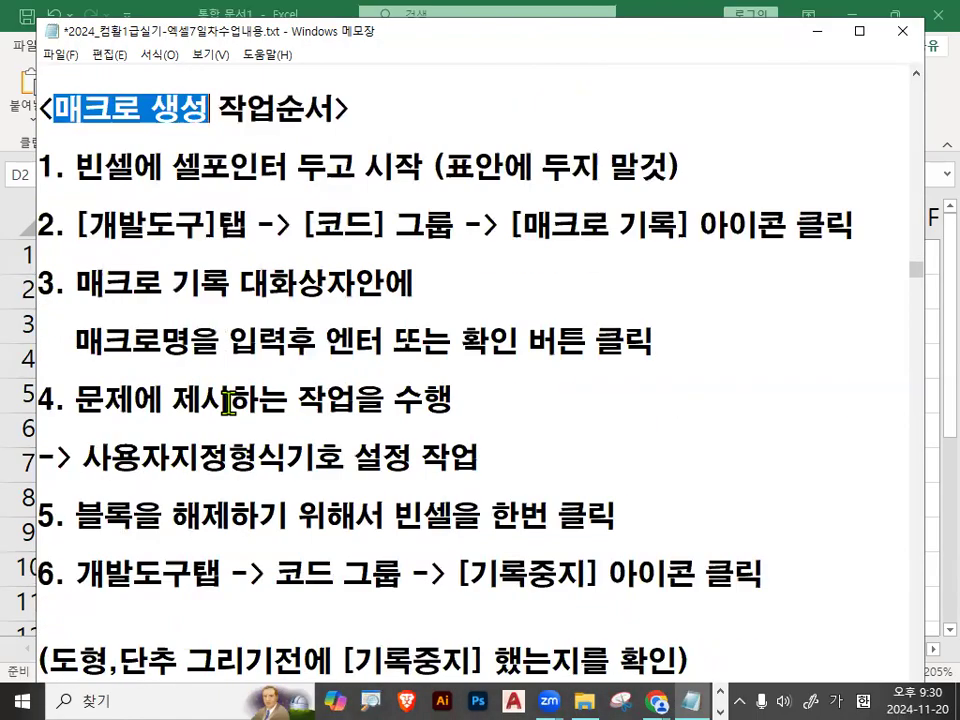
drag(53, 107, 142, 107)
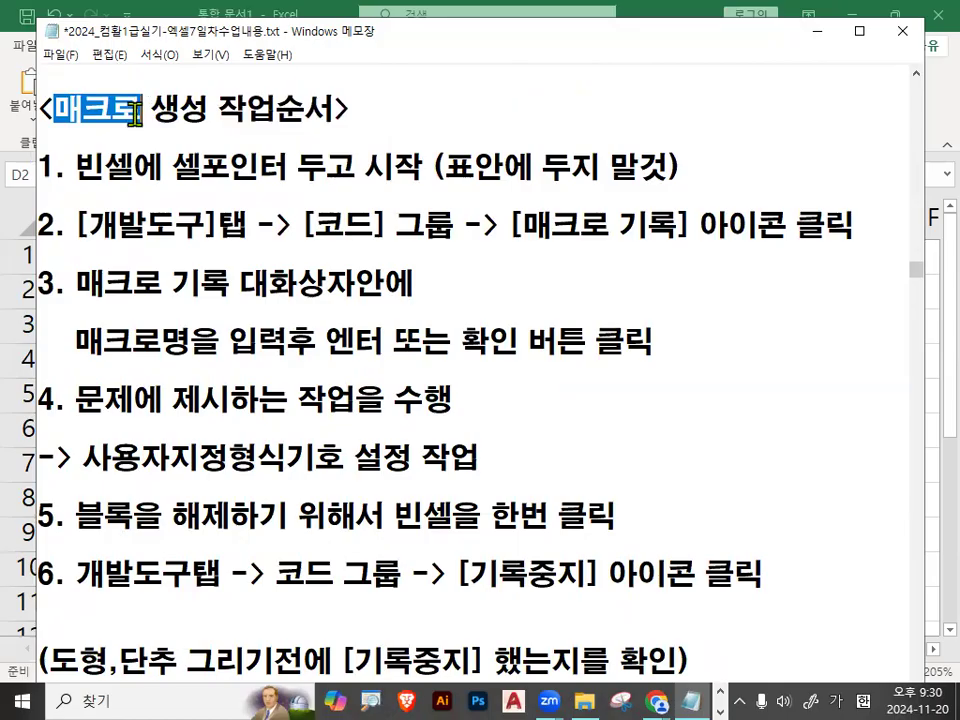
Highlight the empty-cell instruction in macro item 1 and [개발도구]탭 in item 2.
drag(77, 165, 190, 162)
drag(298, 165, 372, 165)
drag(432, 165, 657, 163)
drag(72, 224, 246, 228)
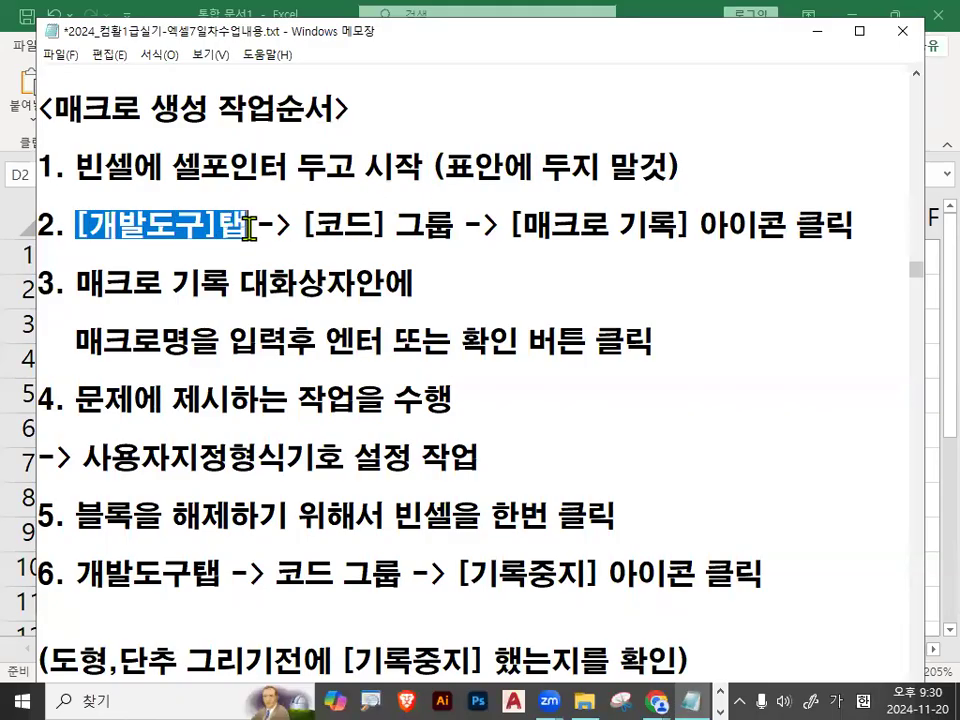
Return to Excel and close the 통합 문서1 workbook without saving.
click(815, 31)
click(829, 345)
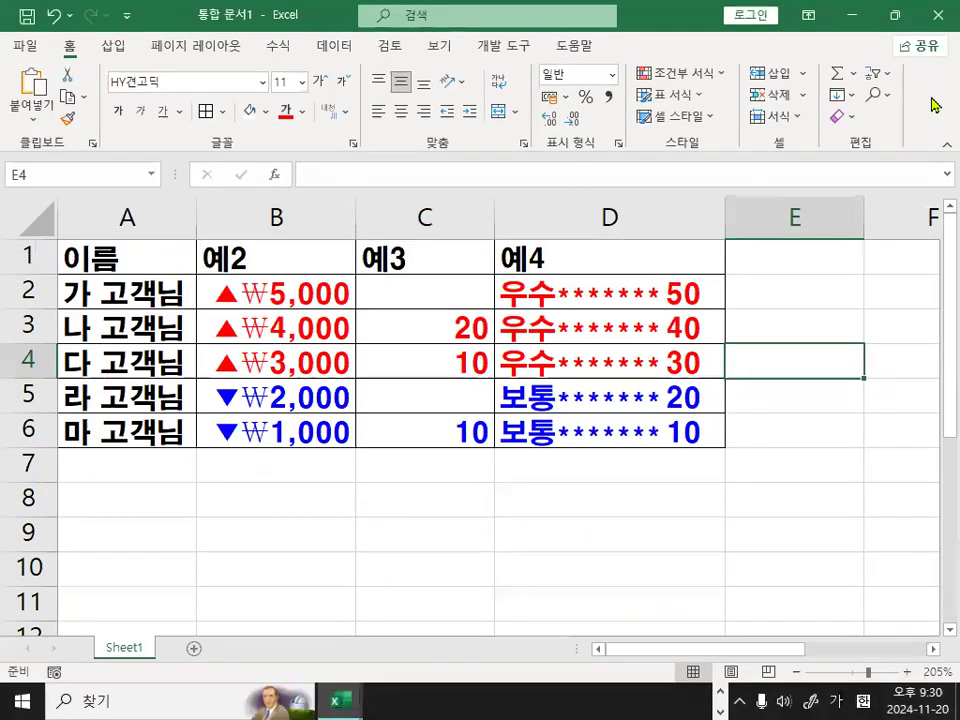
click(937, 15)
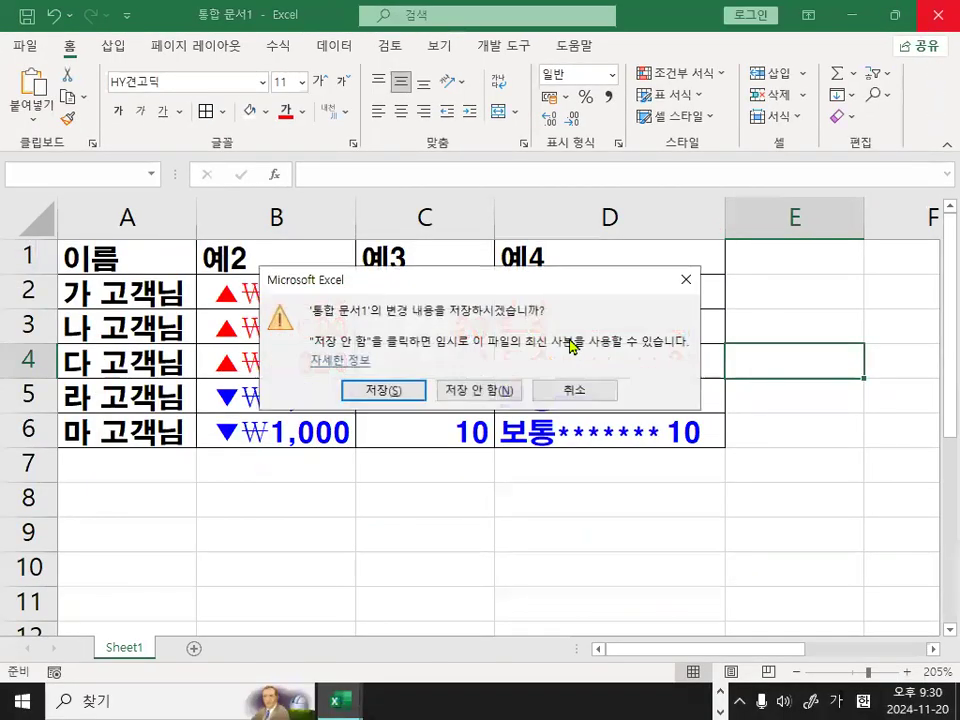
click(487, 389)
Select E7 in 출제유형02-6_문제.xlsm, and mark the 개발 도구 tab and its neighbouring ribbon tabs.
click(615, 364)
scroll(621, 364, down, 4)
scroll(621, 360, up, 5)
click(562, 244)
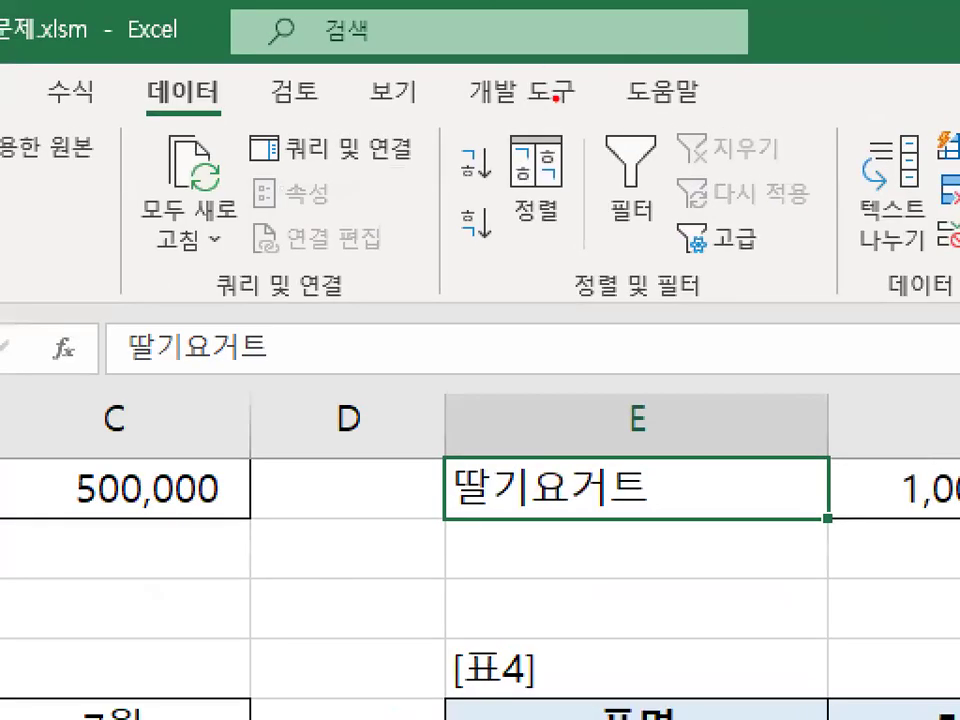
mouse_move(582, 106)
mouse_down()
mouse_move(463, 101)
mouse_move(530, 69)
mouse_move(584, 98)
mouse_up()
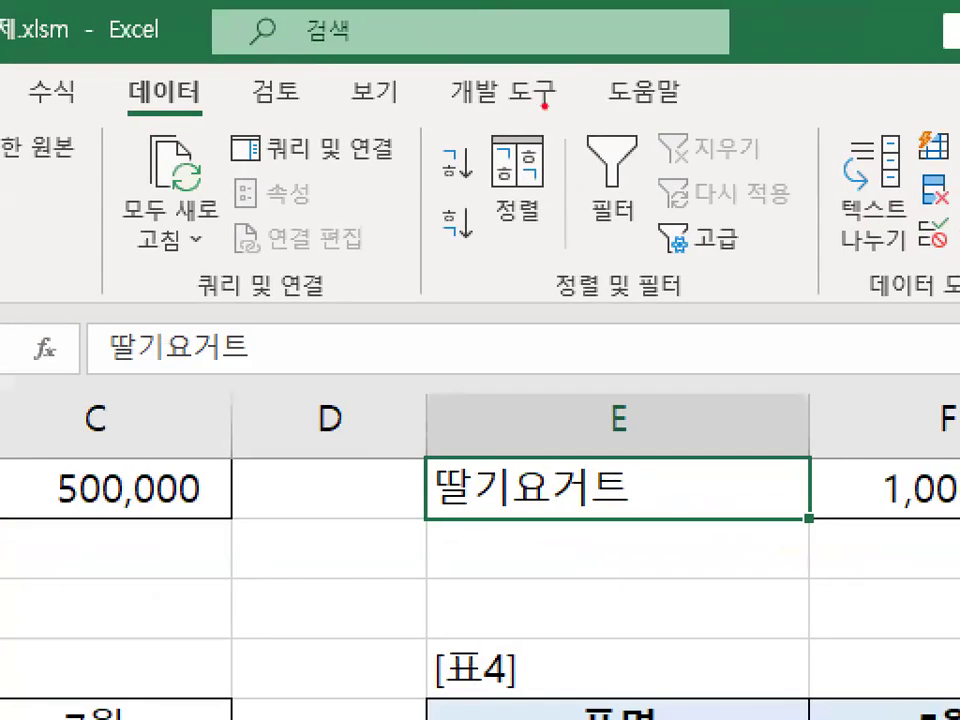
mouse_move(544, 105)
mouse_down()
mouse_move(456, 106)
mouse_move(506, 66)
mouse_move(544, 93)
mouse_up()
mouse_move(428, 98)
mouse_down()
mouse_move(380, 109)
mouse_move(366, 67)
mouse_up()
mouse_move(290, 113)
mouse_down()
mouse_move(288, 67)
mouse_move(296, 102)
mouse_up()
mouse_move(275, 72)
mouse_down()
mouse_move(315, 65)
mouse_move(343, 36)
mouse_up()
key(Escape)
Bring up the ribbon's context options and mark 리본 메뉴 사용자 지정.
right_click(387, 48)
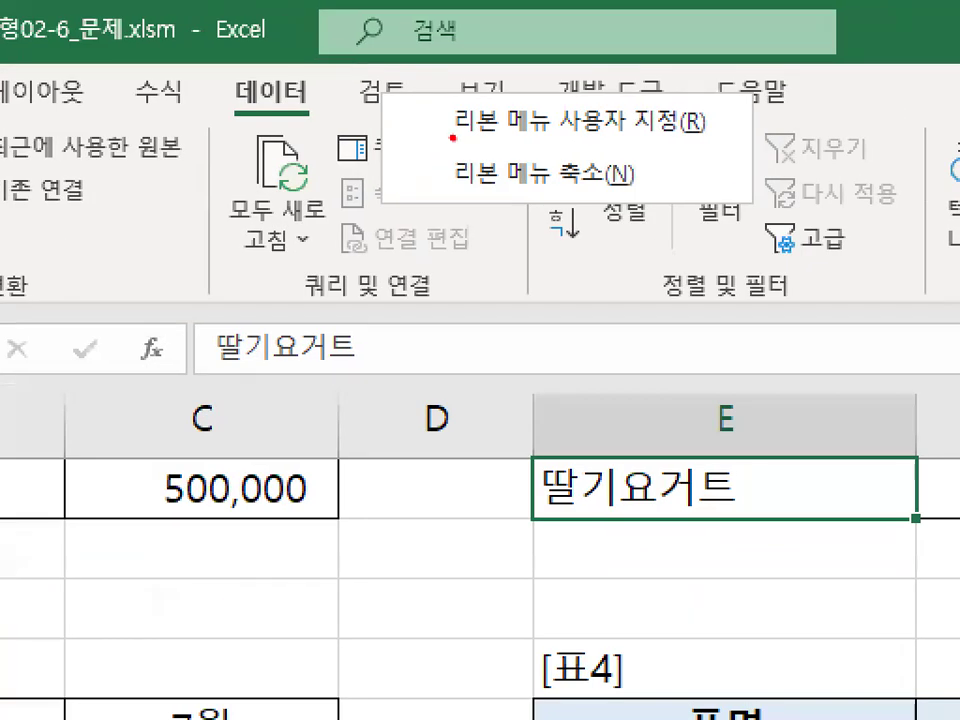
drag(453, 137, 690, 137)
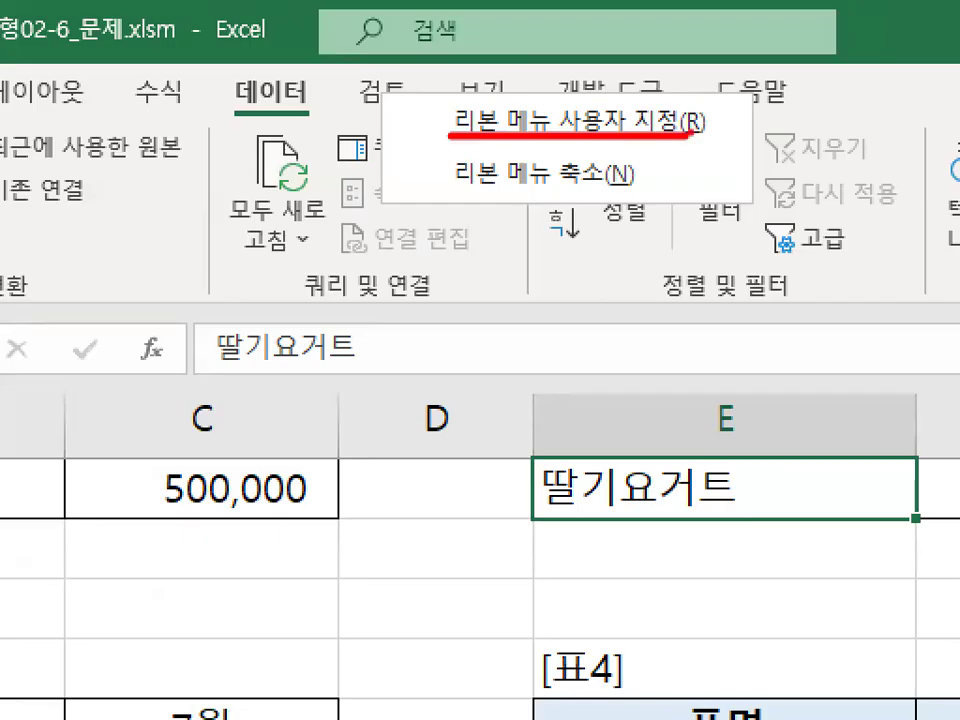
mouse_move(590, 88)
mouse_down()
mouse_move(601, 103)
mouse_move(705, 18)
mouse_up()
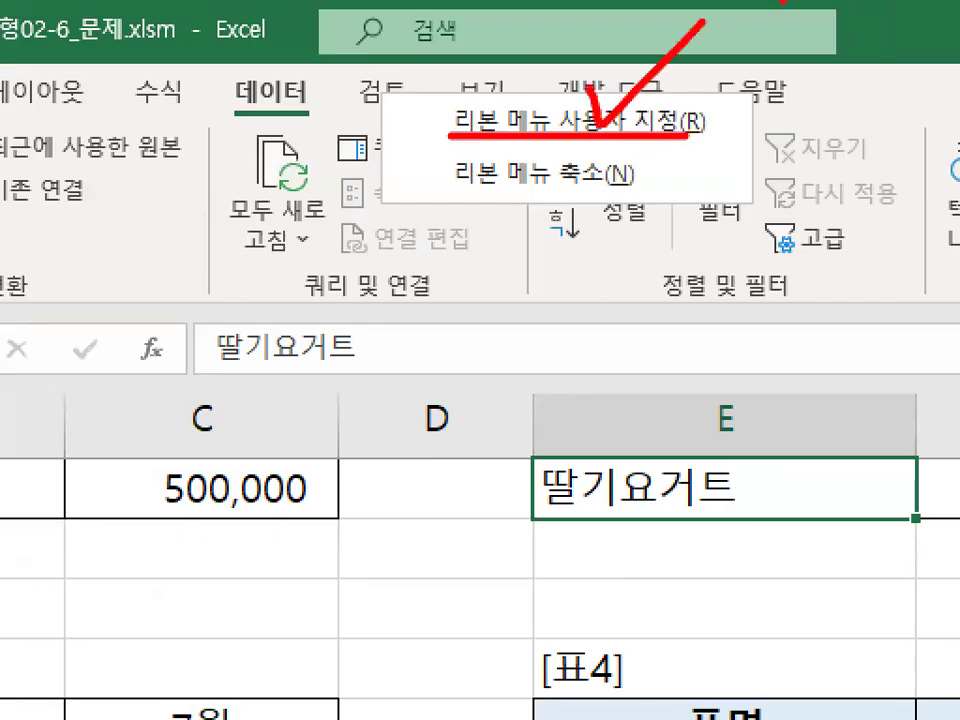
key(Escape)
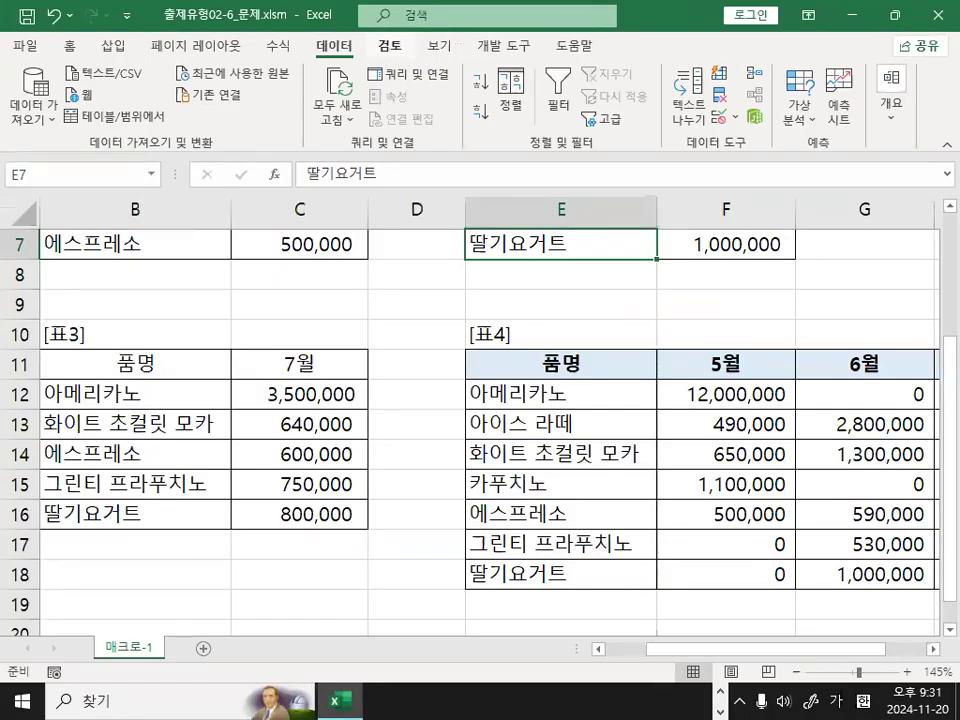
Mark the 검토 and 보기 tab names in the ribbon.
key(ctrl+1)
click(415, 102)
mouse_move(415, 102)
mouse_down()
mouse_move(358, 86)
mouse_move(418, 112)
mouse_up()
drag(500, 100, 497, 68)
key(Escape)
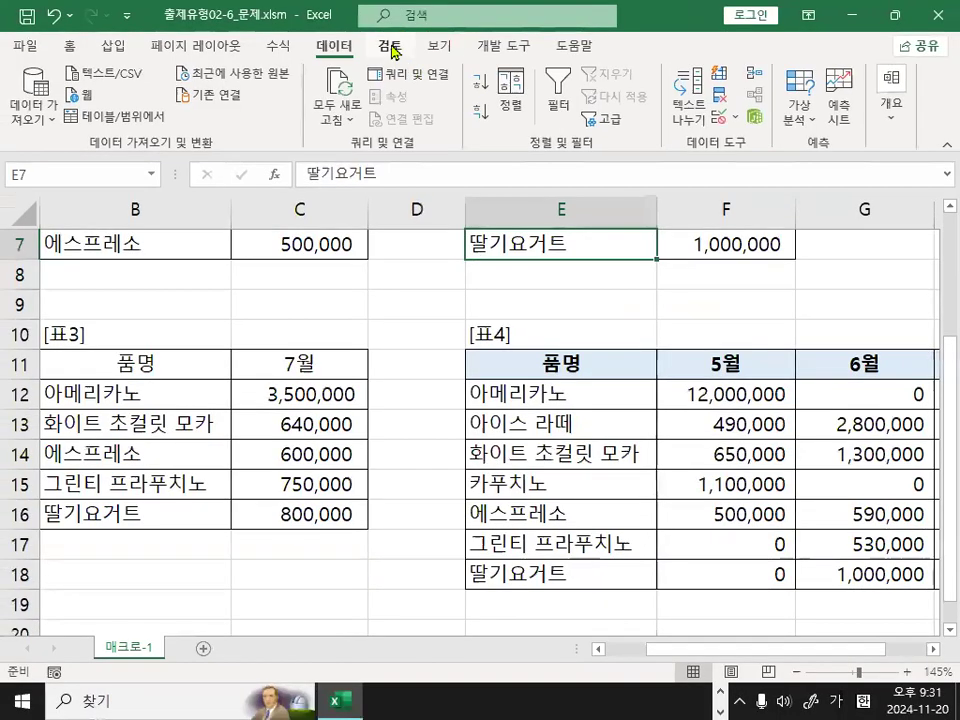
Open the ribbon customization options and circle the 리본 사용자 지정 category.
right_click(393, 49)
click(437, 60)
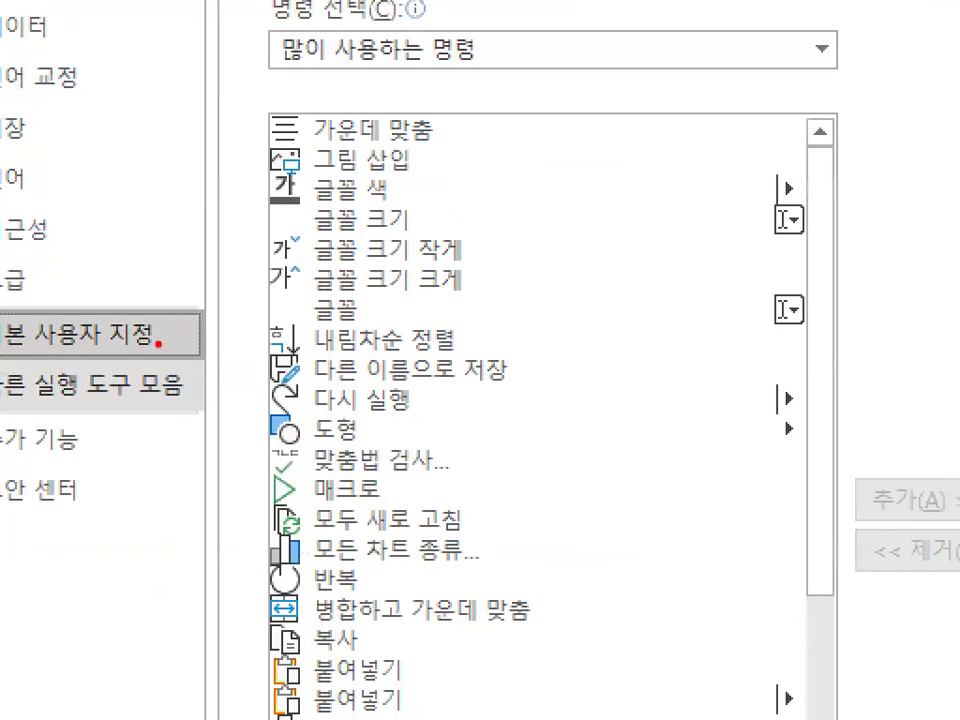
mouse_move(150, 280)
mouse_down()
mouse_move(145, 255)
mouse_move(165, 366)
mouse_up()
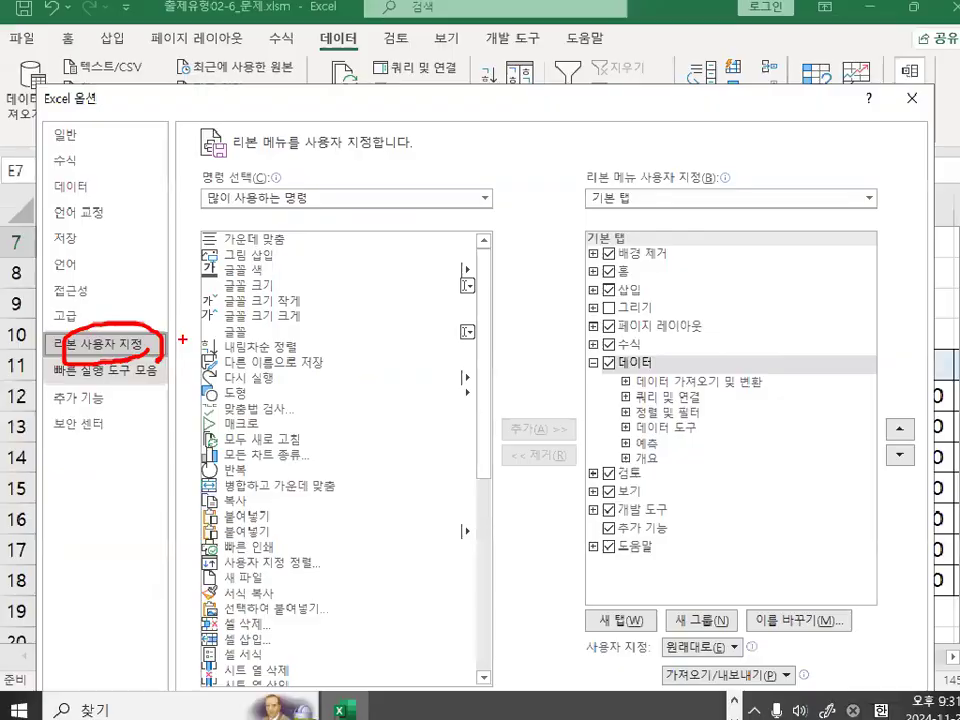
Circle the 개발 도구 entry and its checkbox in the list of ribbon tabs, and close the Excel options.
mouse_move(647, 199)
mouse_down()
mouse_move(637, 187)
mouse_move(640, 222)
mouse_up()
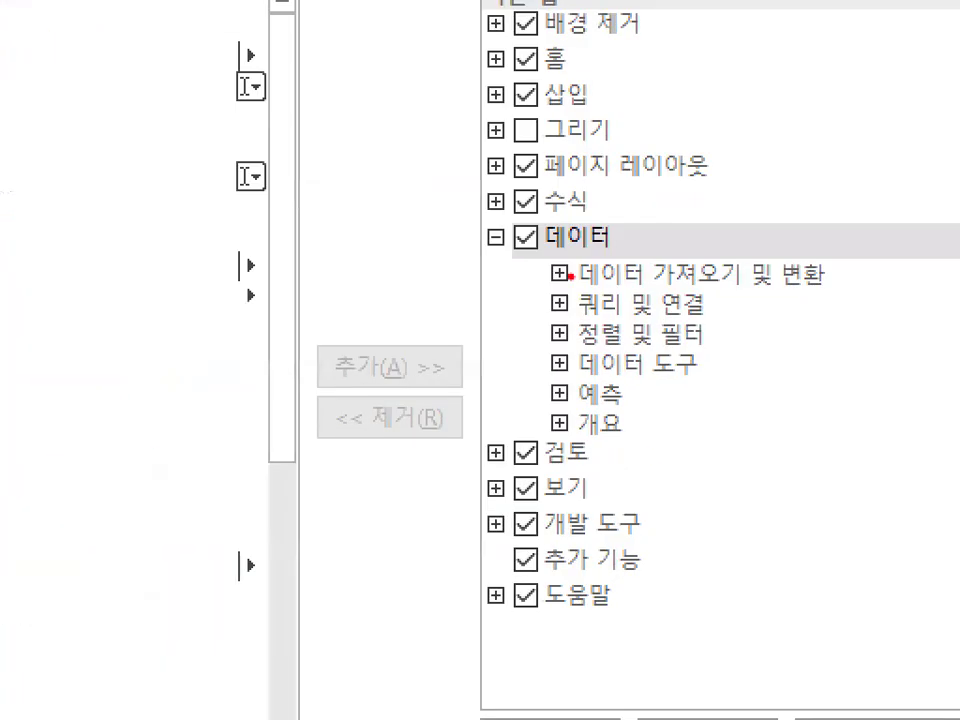
mouse_move(648, 530)
mouse_down()
mouse_move(606, 555)
mouse_move(485, 515)
mouse_move(648, 520)
mouse_up()
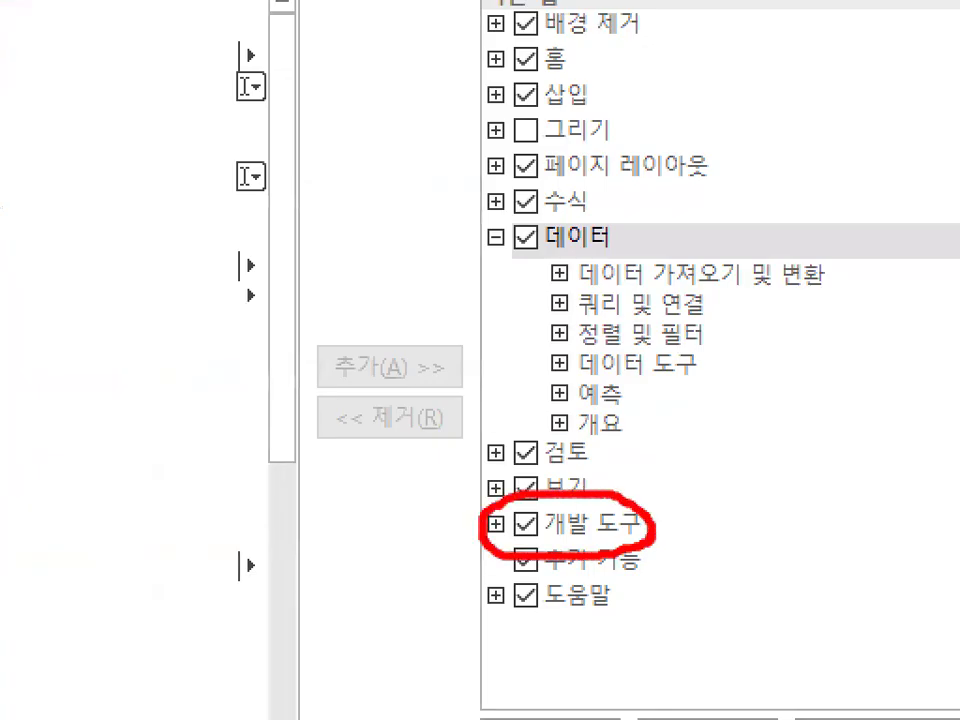
drag(543, 517, 548, 532)
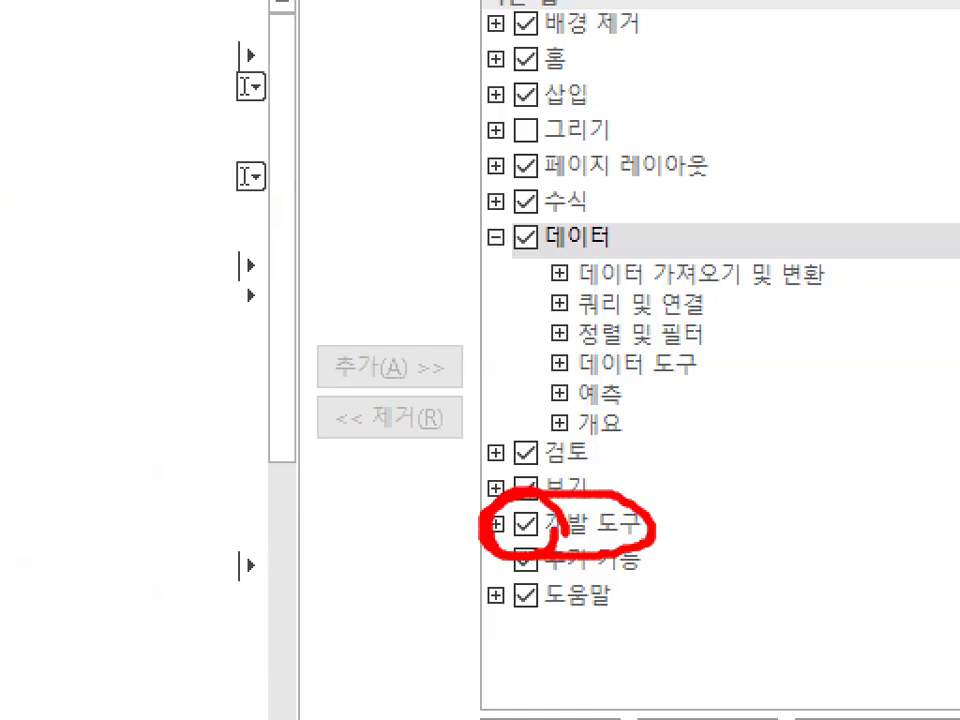
key(Escape)
click(893, 104)
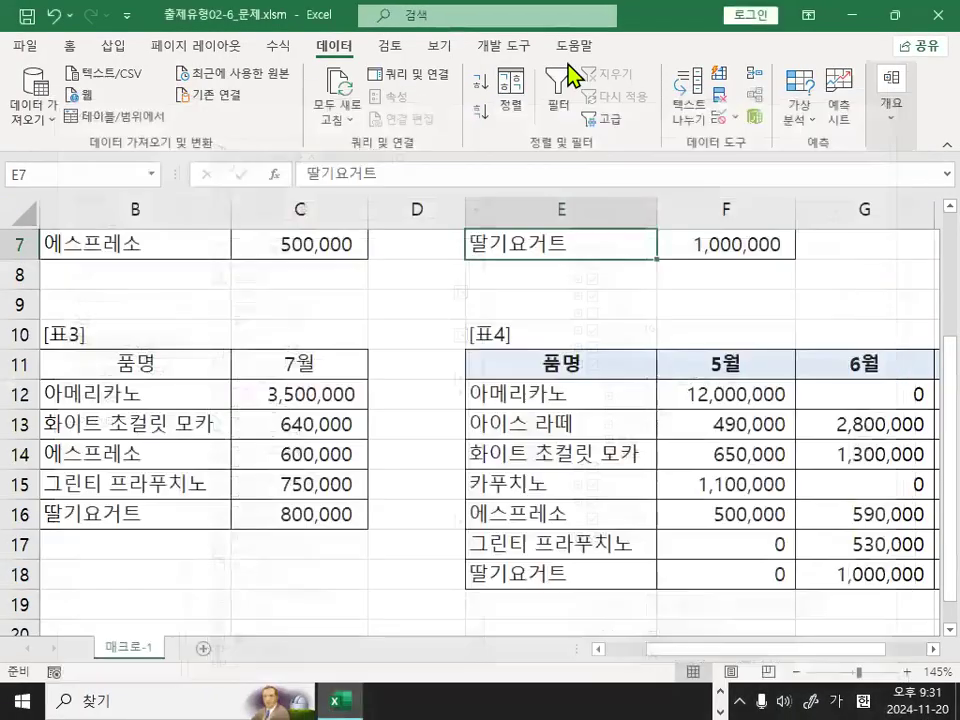
Mark the 개발 도구 tab name in the ribbon and show that tab's commands.
key(ctrl+1)
mouse_move(543, 40)
mouse_down()
mouse_move(516, 56)
mouse_move(538, 40)
mouse_up()
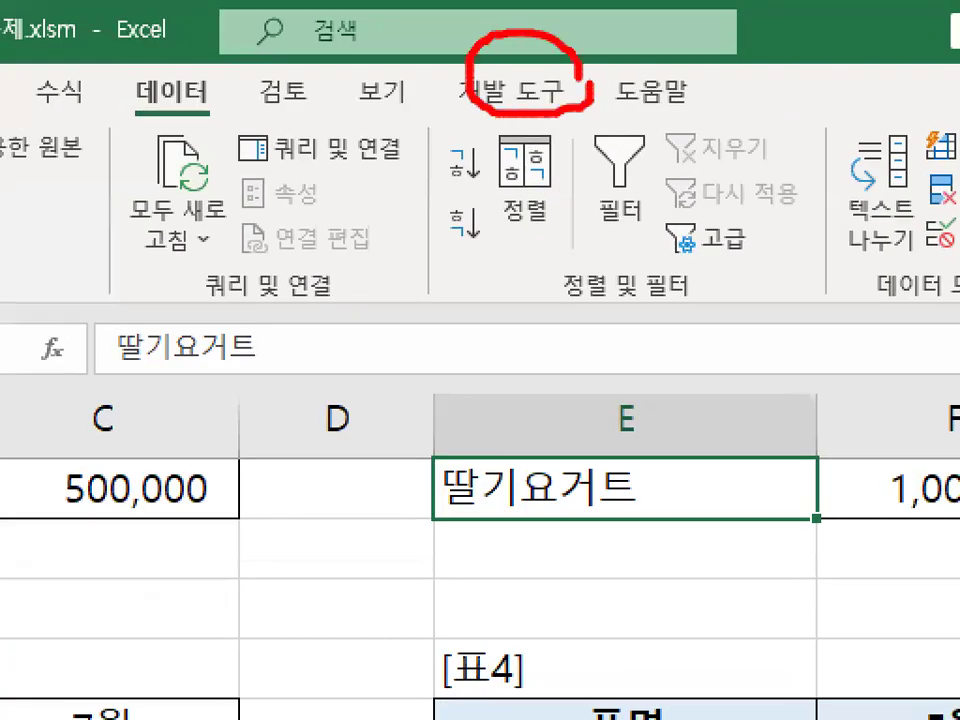
key(Escape)
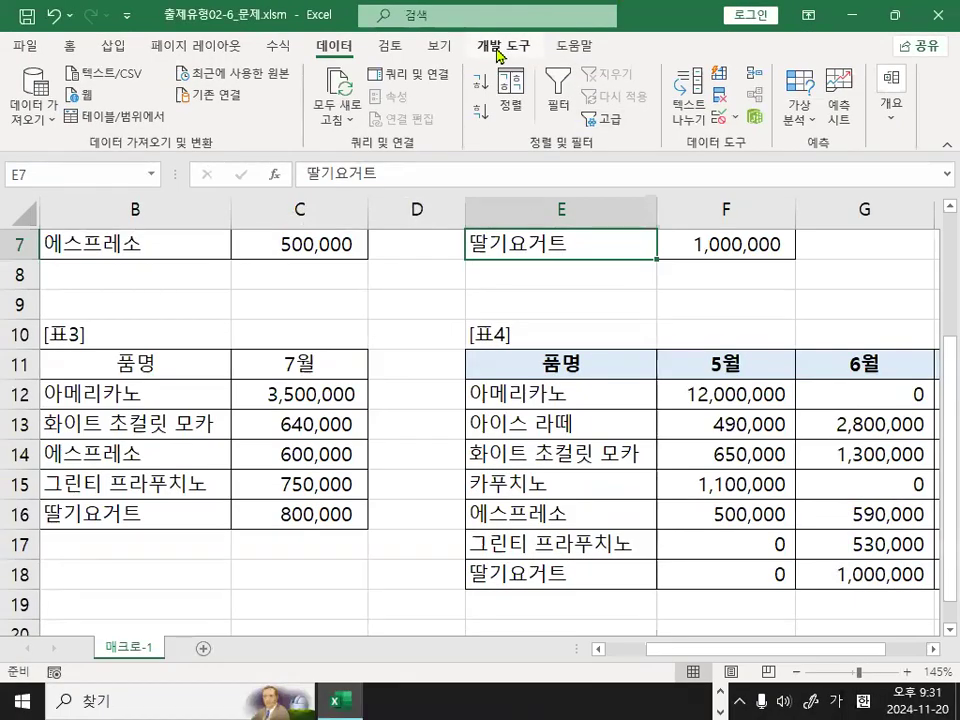
click(500, 48)
key(ctrl+1)
drag(534, 48, 532, 57)
drag(568, 112, 566, 78)
key(Escape)
Circle the 코드 group name and its 매크로 기록 command, adding a check mark to the command.
key(ctrl+1)
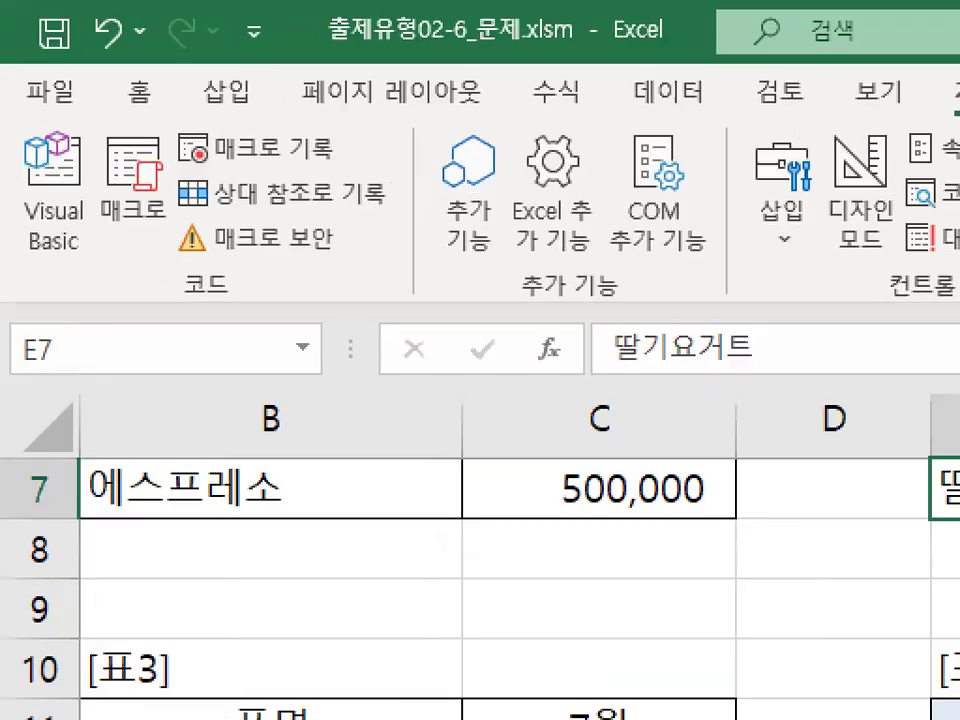
mouse_move(244, 286)
mouse_down()
mouse_move(163, 273)
mouse_move(246, 282)
mouse_up()
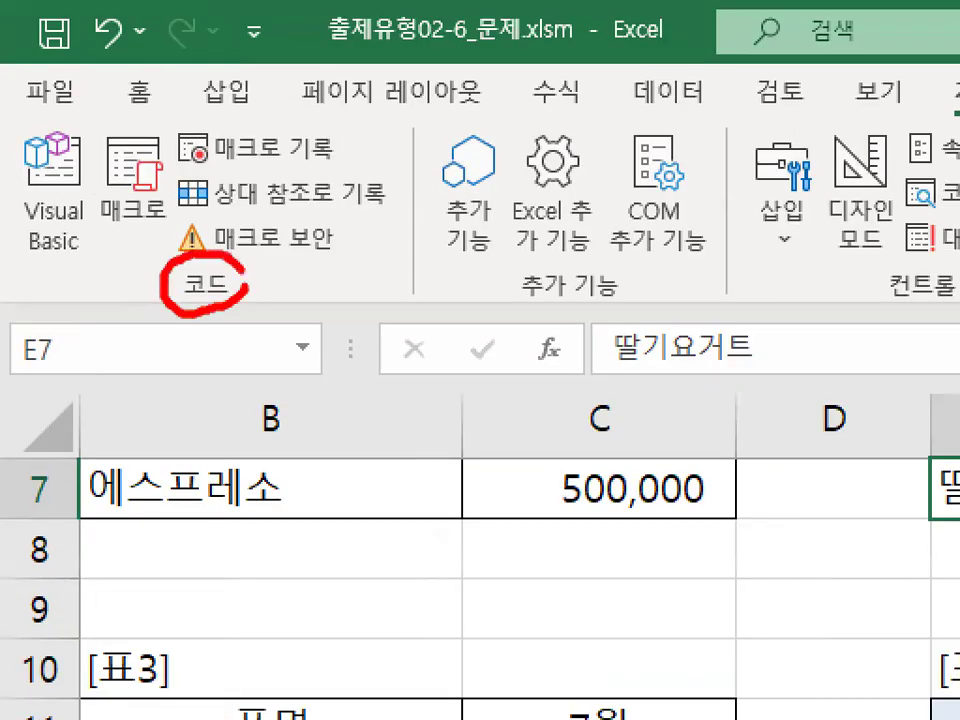
mouse_move(338, 140)
mouse_down()
mouse_move(172, 122)
mouse_move(336, 128)
mouse_up()
drag(262, 100, 355, 2)
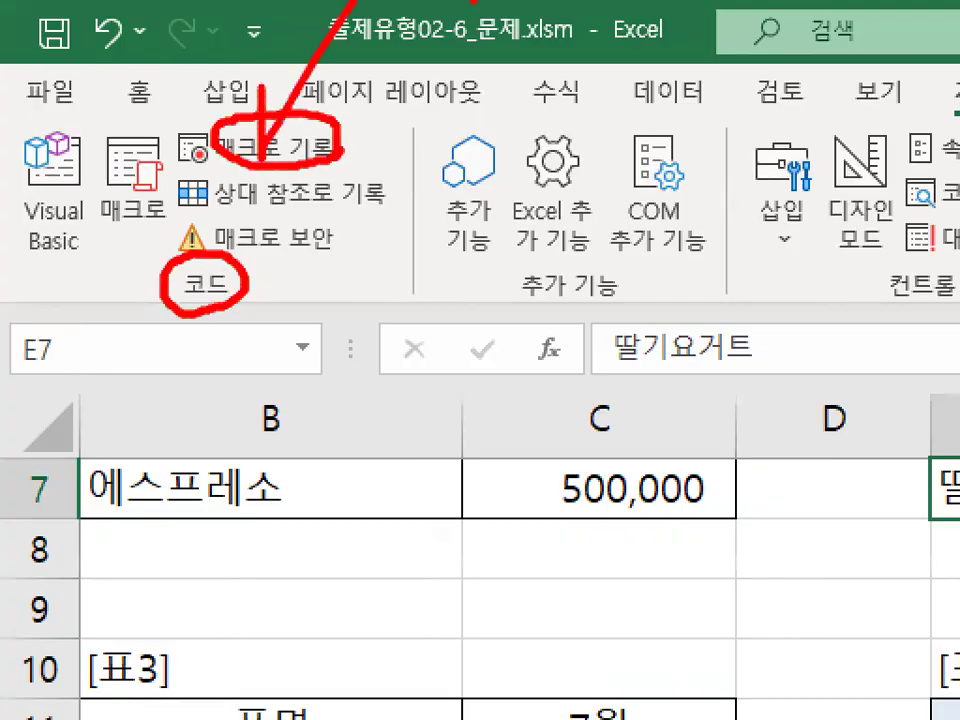
key(Escape)
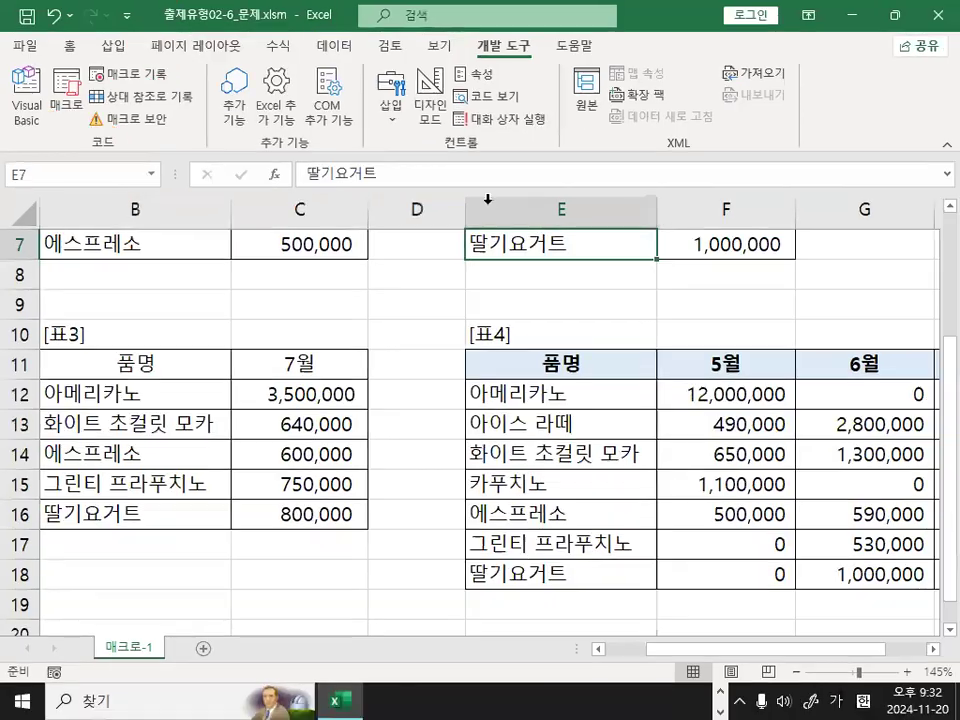
Circle the macro recording icon beside 준비 in the status bar.
key(ctrl+1)
mouse_move(163, 626)
mouse_down()
mouse_move(45, 650)
mouse_move(205, 686)
mouse_up()
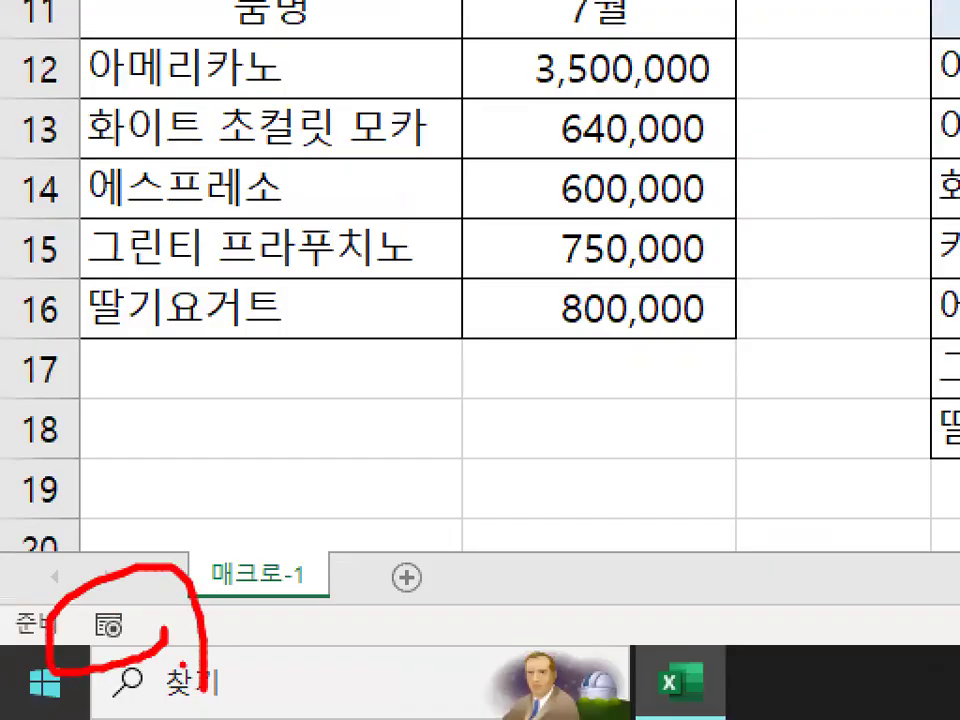
key(Escape)
key(ctrl+1)
drag(600, 95, 568, 55)
key(Escape)
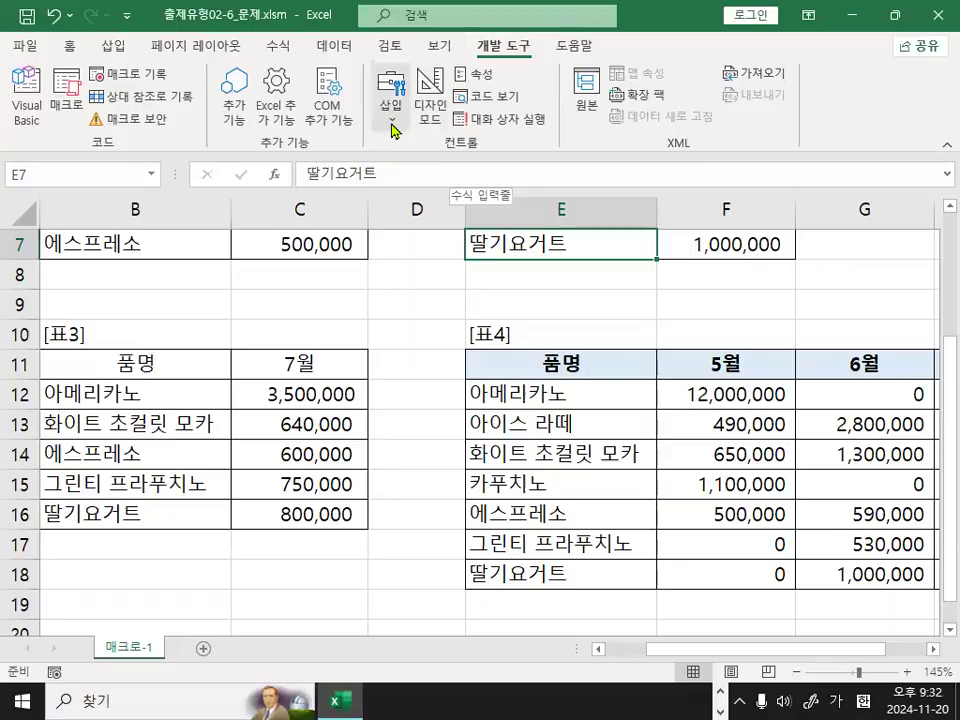
Circle the 삽입 command in the 컨트롤 group, show its control gallery, and circle the button control under 양식 컨트롤.
key(ctrl+1)
mouse_move(430, 127)
mouse_down()
mouse_move(435, 45)
mouse_move(440, 110)
mouse_up()
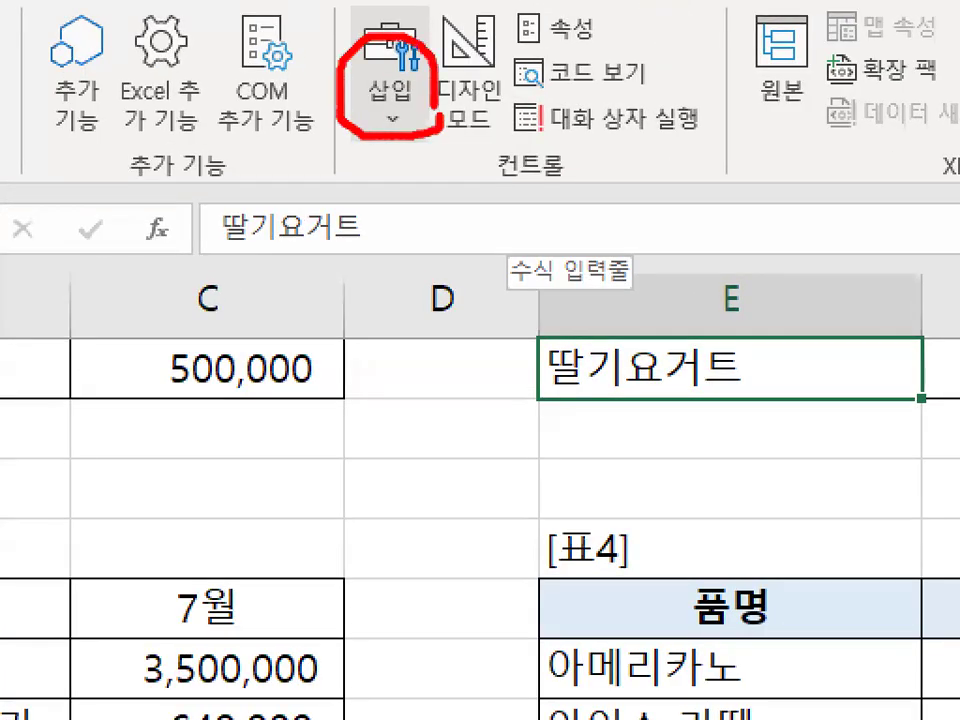
key(Escape)
click(396, 123)
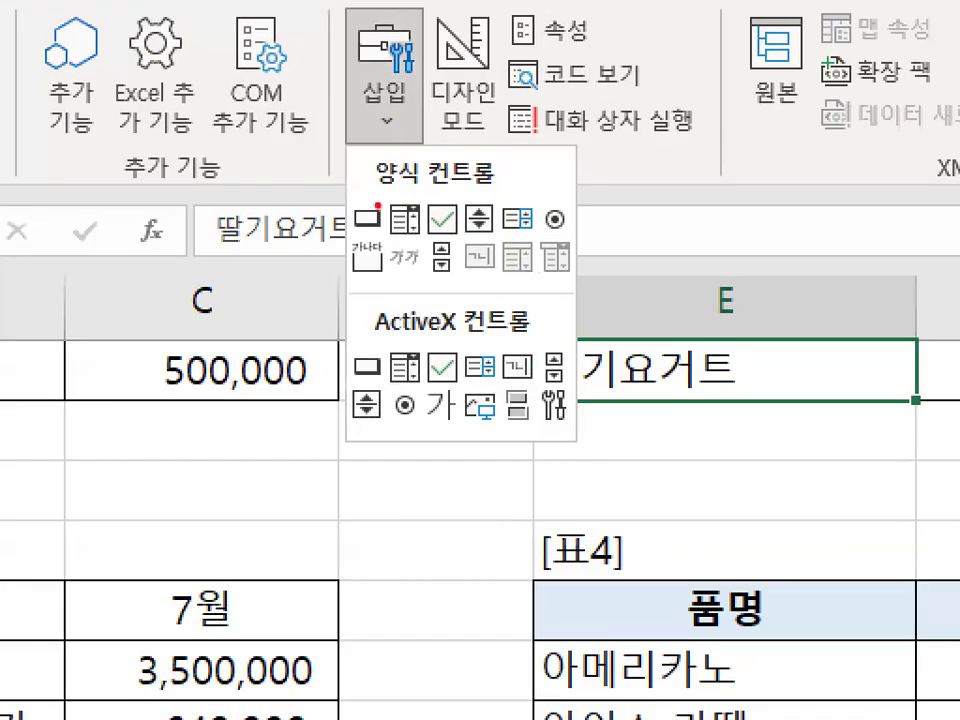
drag(364, 224, 350, 199)
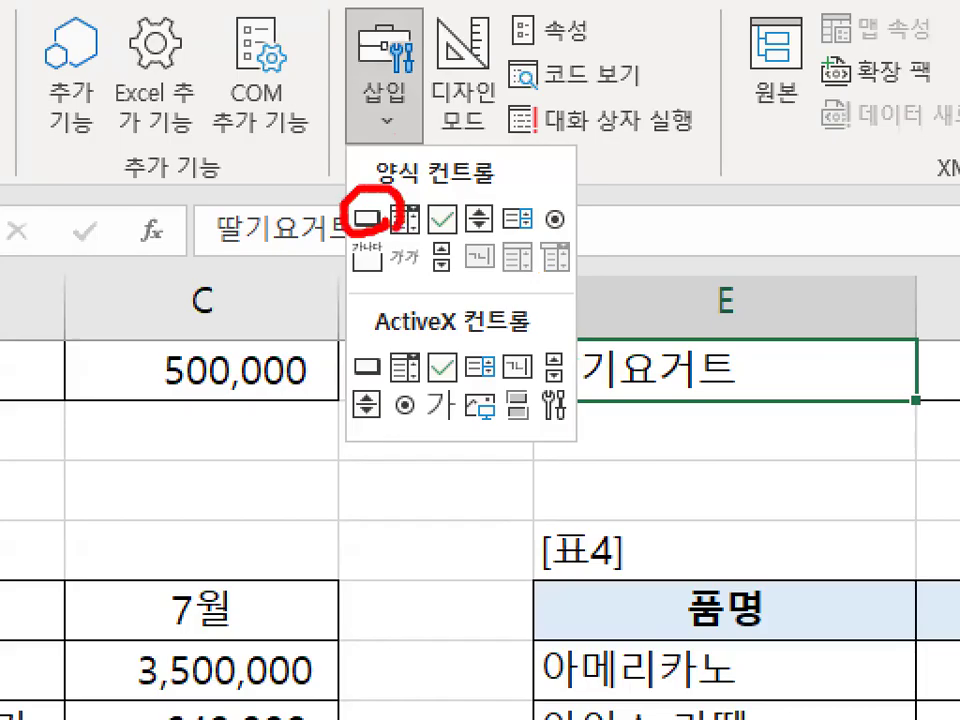
key(Escape)
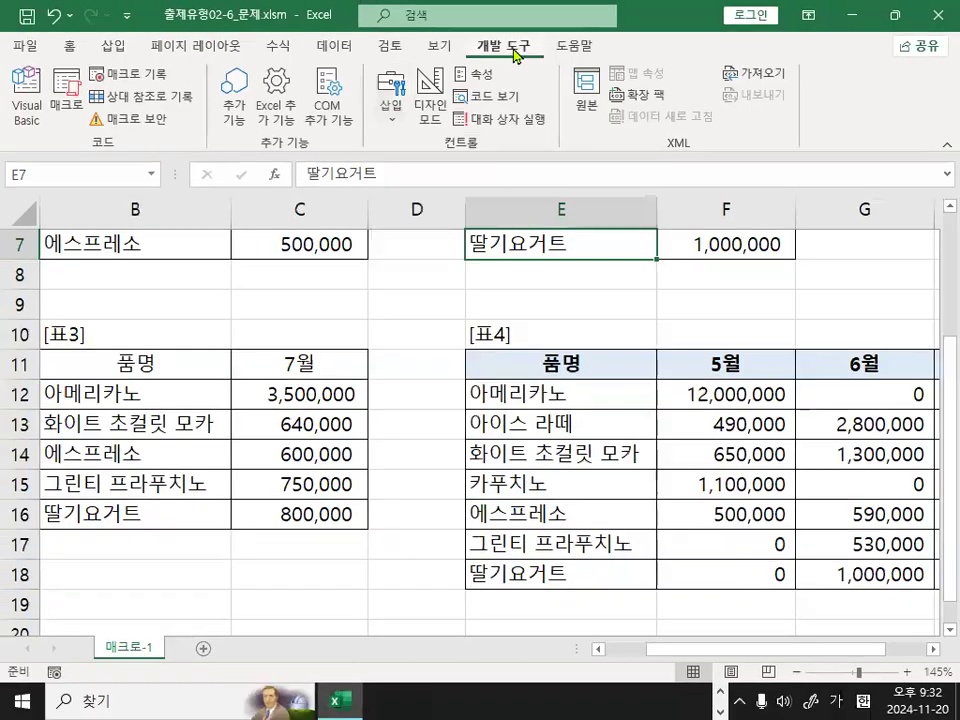
Mark the 개발 도구 tab and its 삽입 command, and circle the status bar's macro recording icon again.
drag(535, 112, 505, 64)
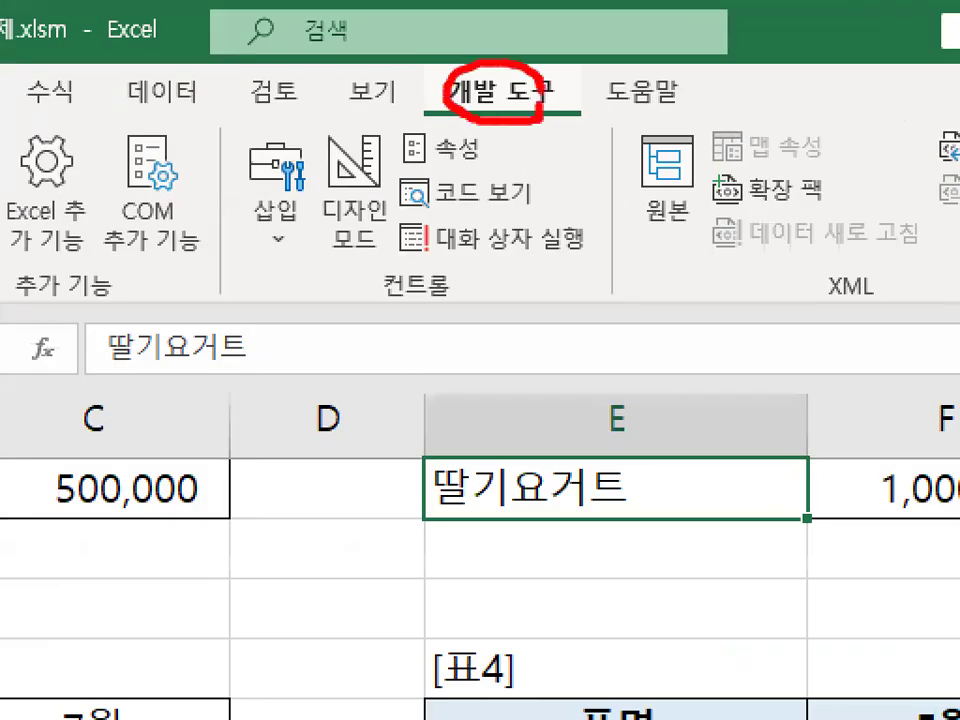
mouse_move(304, 221)
mouse_down()
mouse_move(274, 240)
mouse_move(336, 180)
mouse_move(338, 200)
mouse_up()
key(Escape)
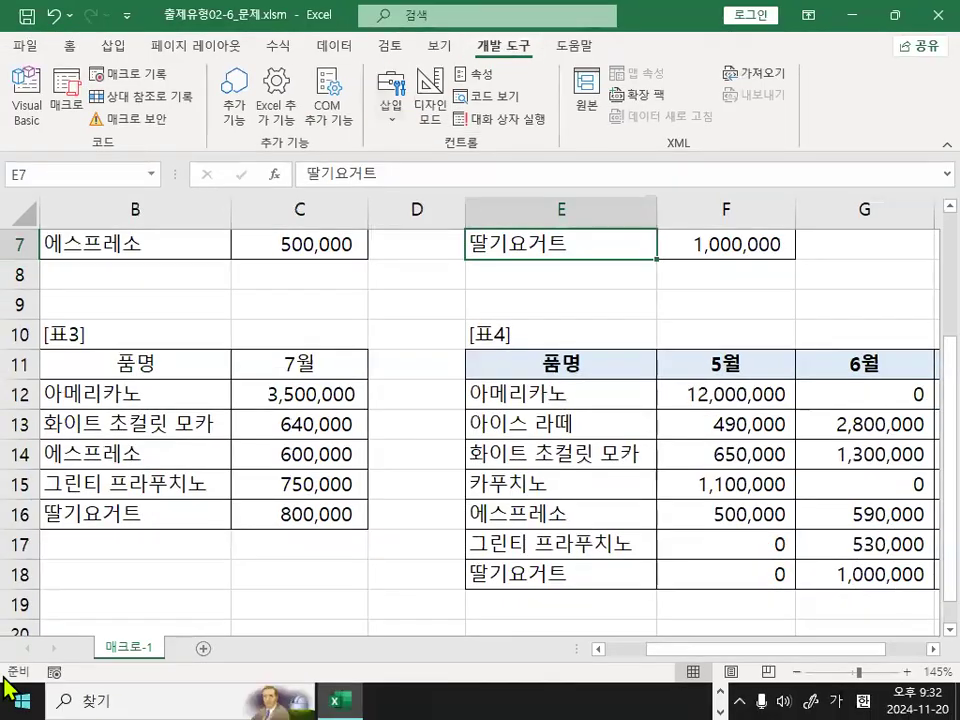
key(ctrl+1)
click(95, 639)
mouse_move(143, 617)
mouse_down()
mouse_move(88, 636)
mouse_move(156, 606)
mouse_up()
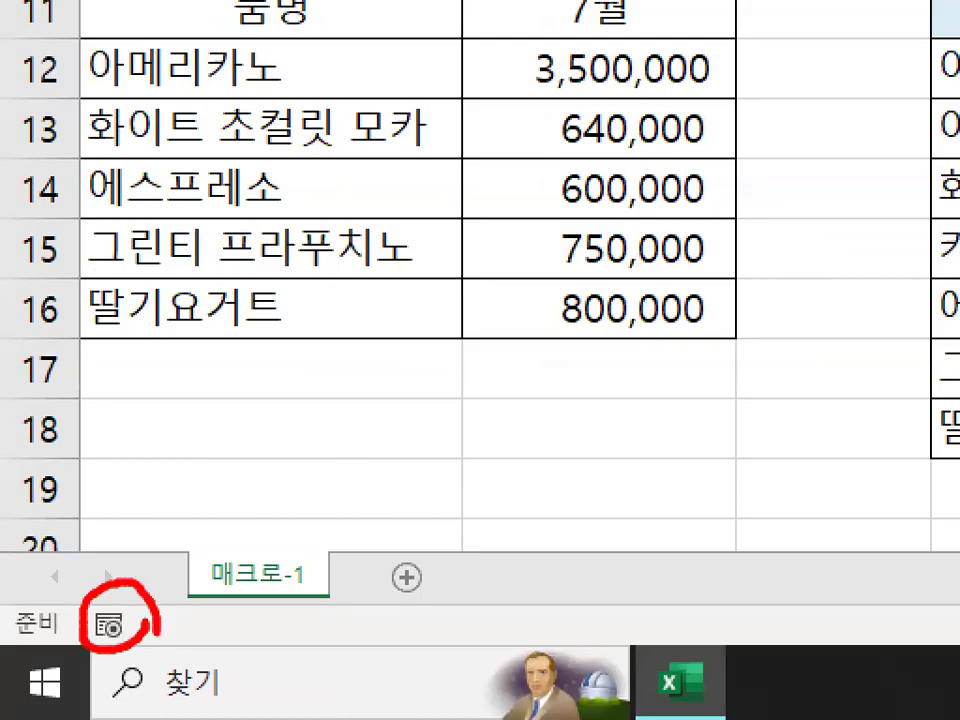
key(Escape)
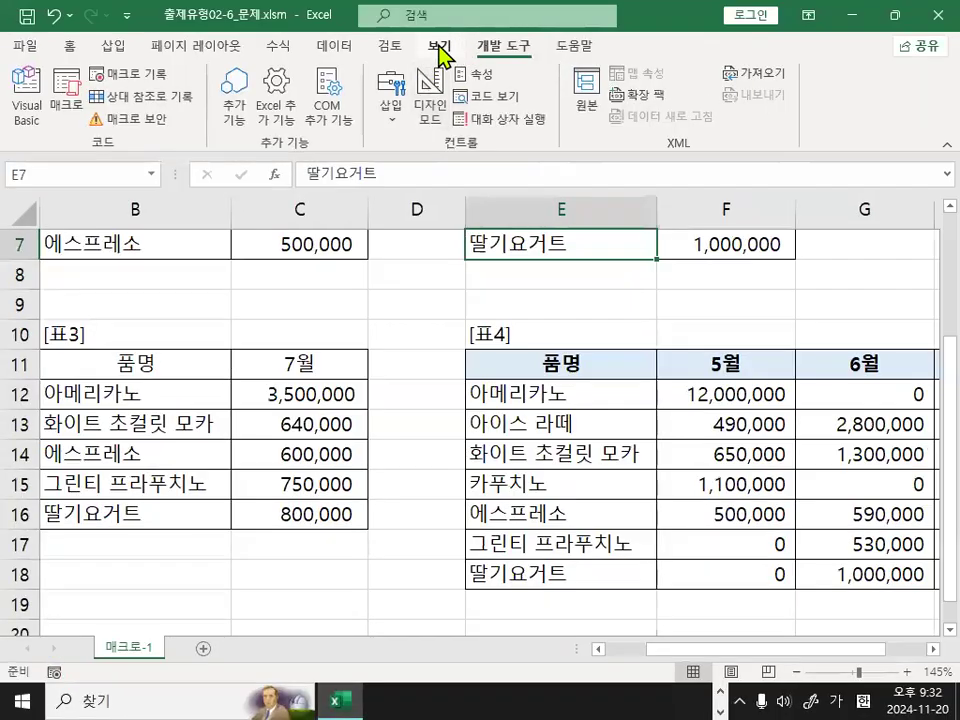
Circle the 개발 도구 tab, check-mark the 삽입 command, and select the empty cell D17.
key(ctrl+1)
mouse_move(356, 246)
mouse_down()
mouse_move(408, 230)
mouse_move(350, 128)
mouse_move(402, 205)
mouse_move(390, 236)
mouse_up()
key(Escape)
click(358, 235)
key(ctrl+1)
key(Escape)
key(ctrl+1)
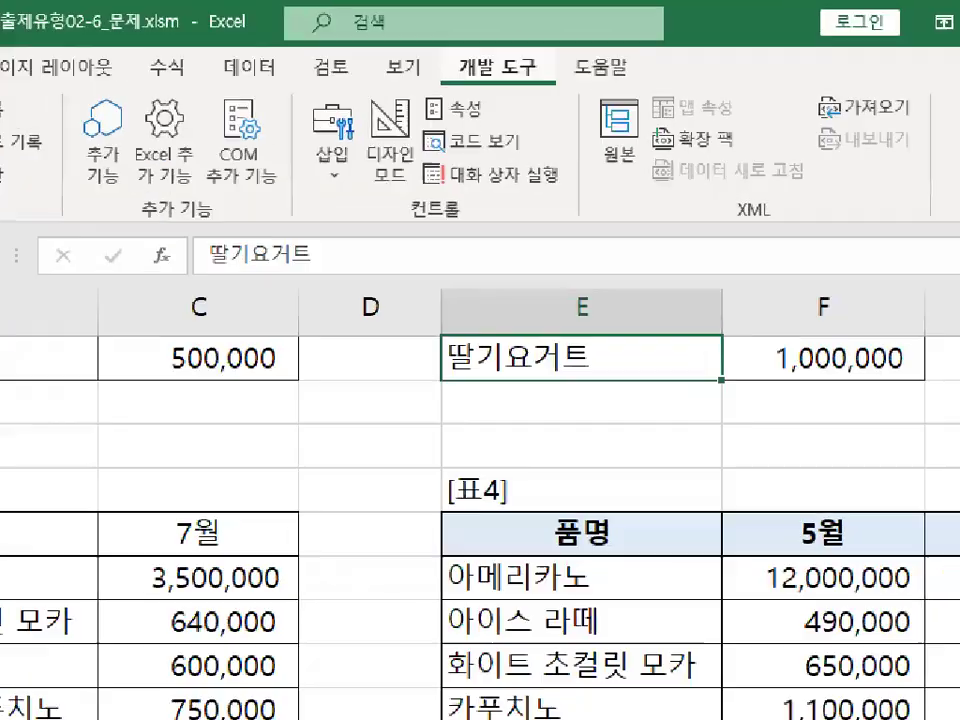
mouse_move(570, 114)
mouse_down()
mouse_move(422, 104)
mouse_move(542, 100)
mouse_up()
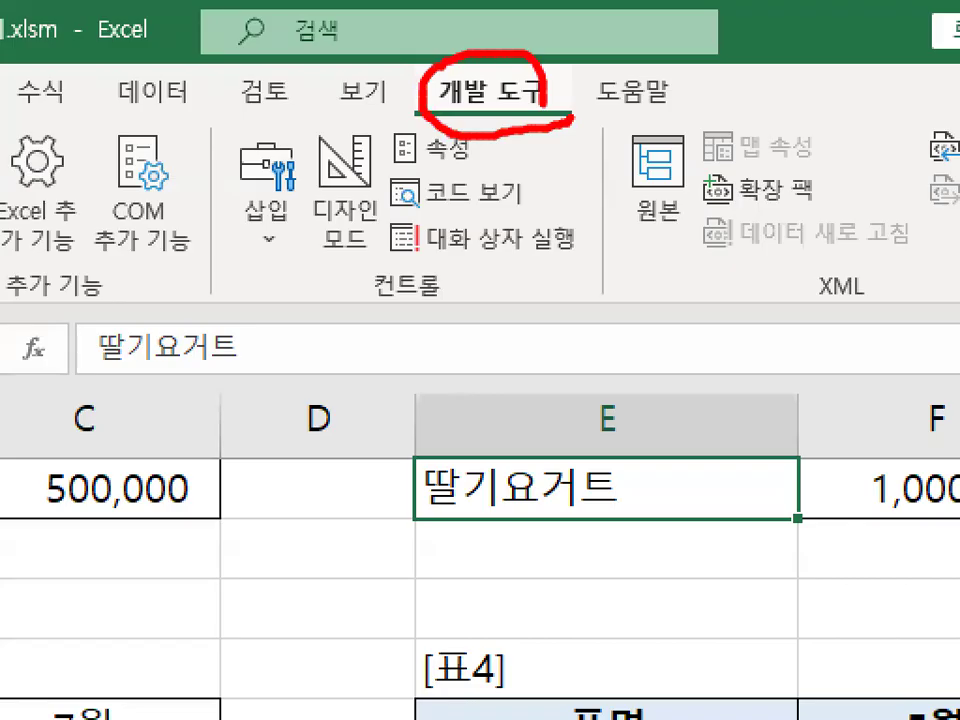
drag(288, 186, 346, 113)
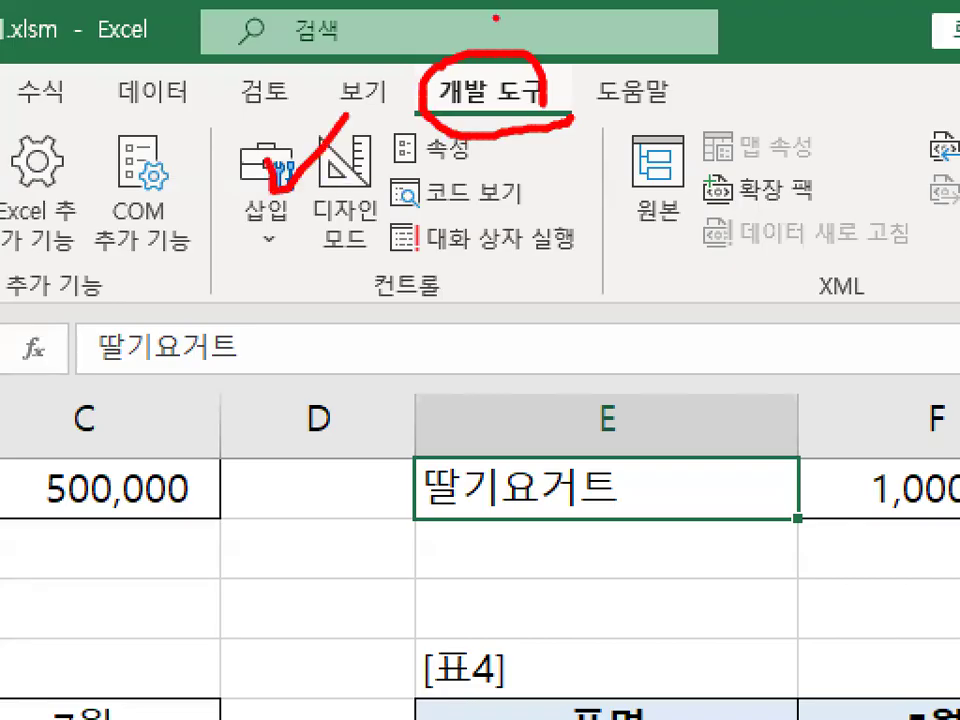
key(Escape)
click(407, 542)
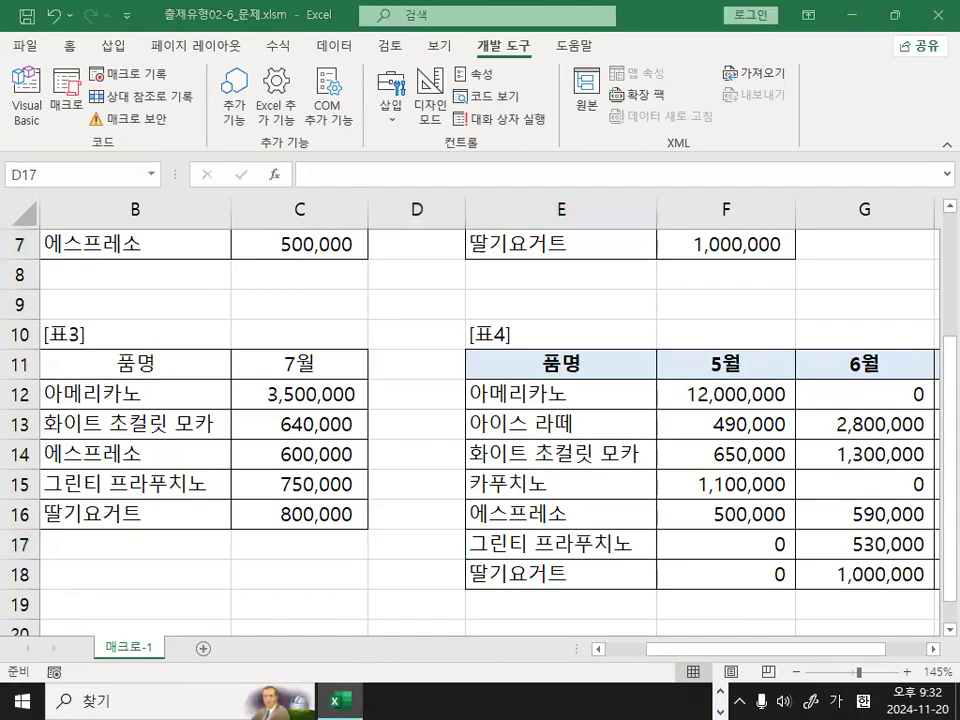
Switch to the Notepad lesson notes and highlight macro creation step 2, ending with [매크로 기록] 아이콘 클릭.
key(alt+Tab)
drag(75, 229, 452, 226)
drag(511, 224, 868, 222)
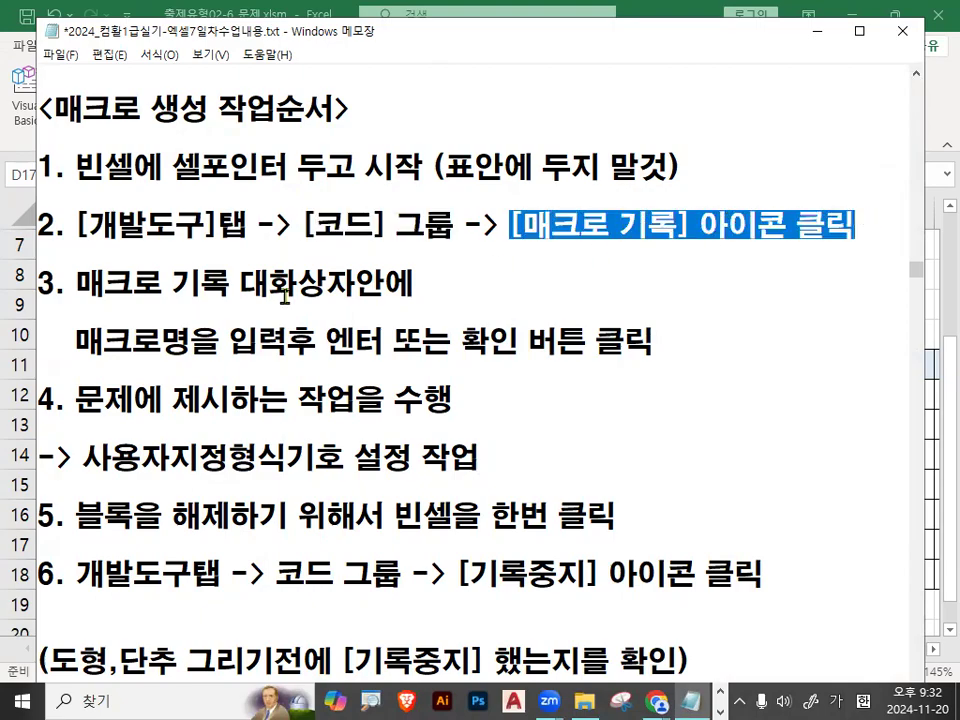
Underline step 3 about naming the macro in the notes, circling 입력, 엔터 and 확인, and clear the marks.
drag(72, 299, 400, 299)
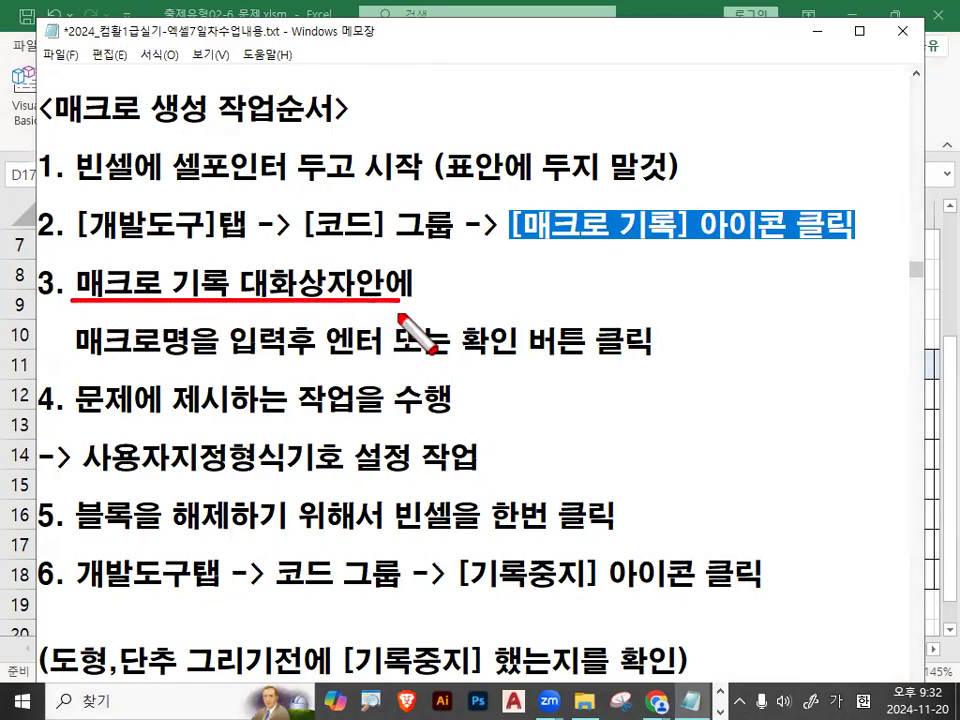
drag(77, 353, 222, 353)
mouse_move(288, 357)
mouse_down()
mouse_move(268, 340)
mouse_move(298, 356)
mouse_up()
mouse_move(372, 326)
mouse_down()
mouse_move(332, 366)
mouse_move(382, 342)
mouse_up()
drag(472, 368, 640, 366)
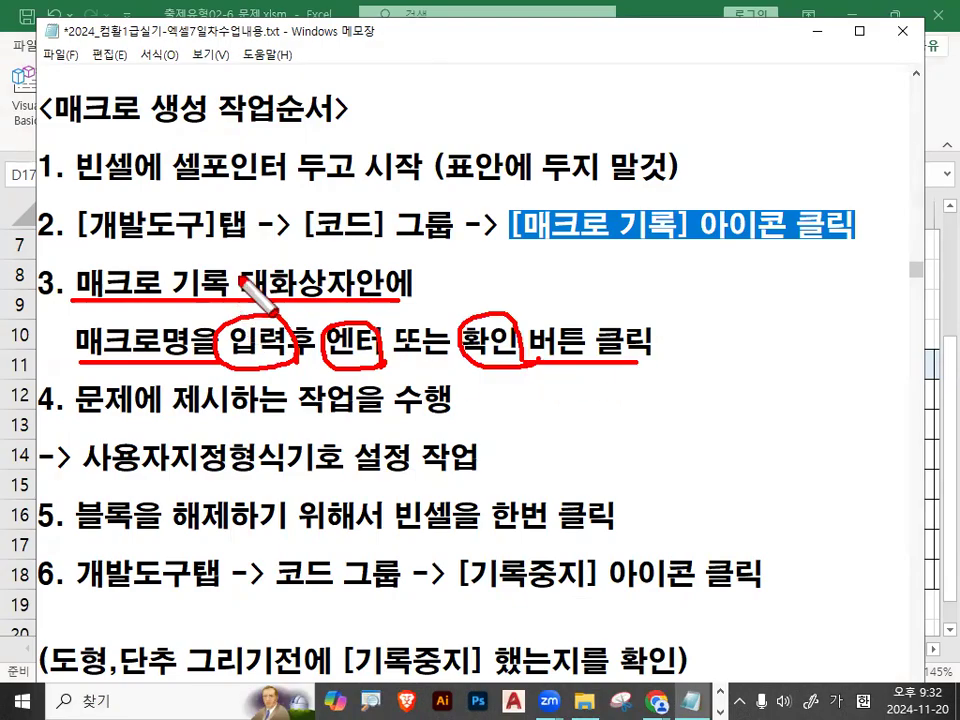
drag(253, 234, 313, 197)
key(Escape)
Highlight step 4 of the notes, 문제에 제시하는 작업을 수행, and its line 사용자지정형식기호 설정 작업.
drag(75, 398, 205, 398)
drag(290, 396, 440, 404)
scroll(440, 404, down, 1)
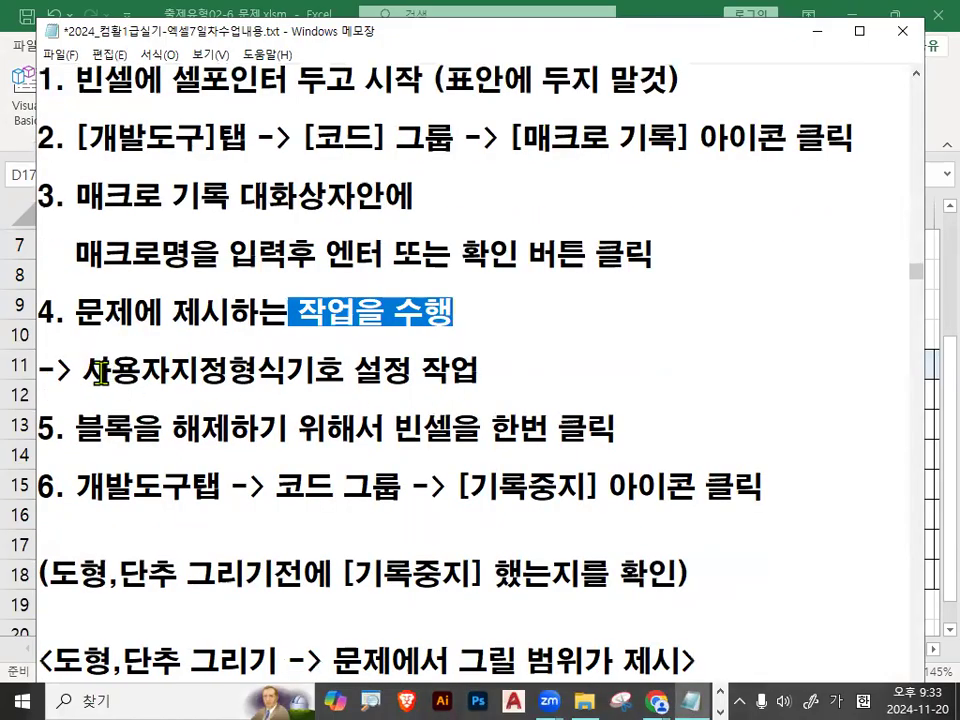
drag(100, 370, 500, 372)
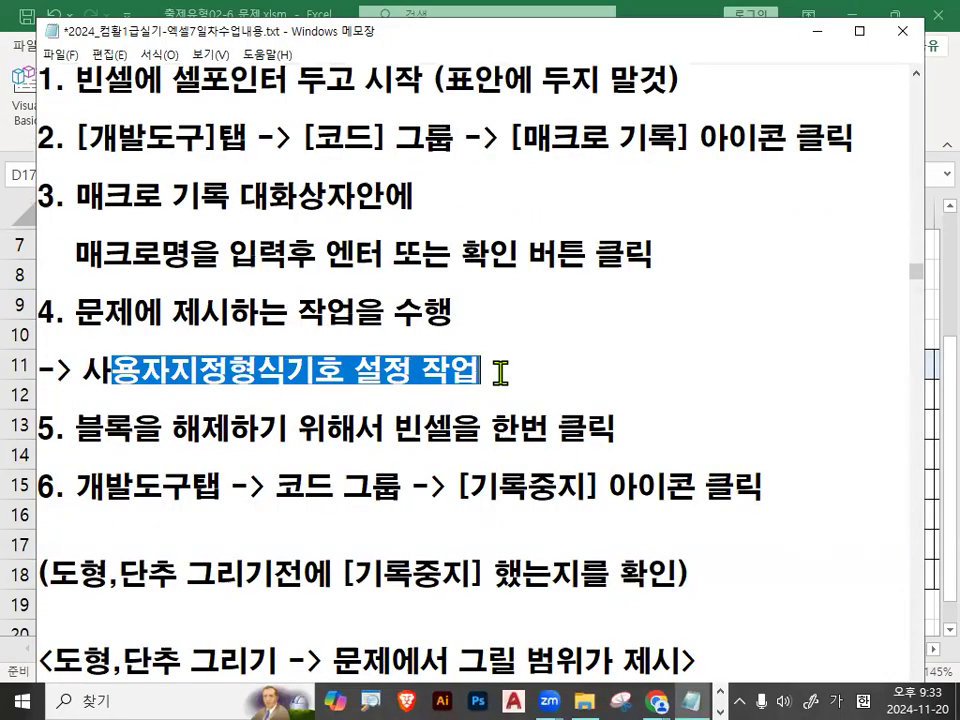
click(500, 372)
Highlight step 5 of the notes about clicking an empty cell once to release the block.
drag(76, 428, 231, 432)
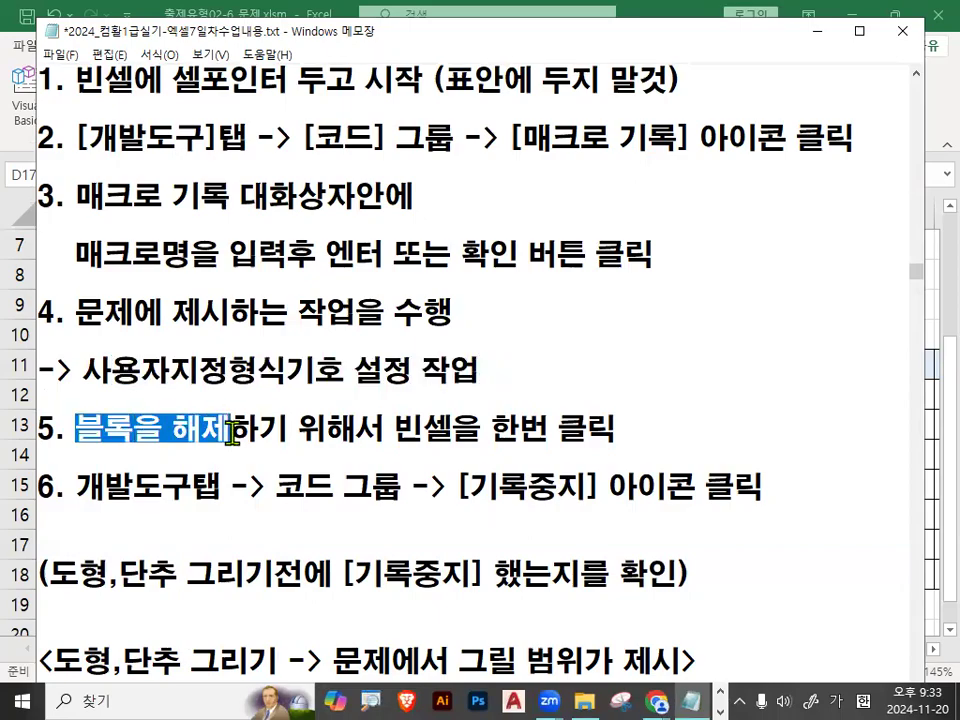
drag(395, 428, 618, 432)
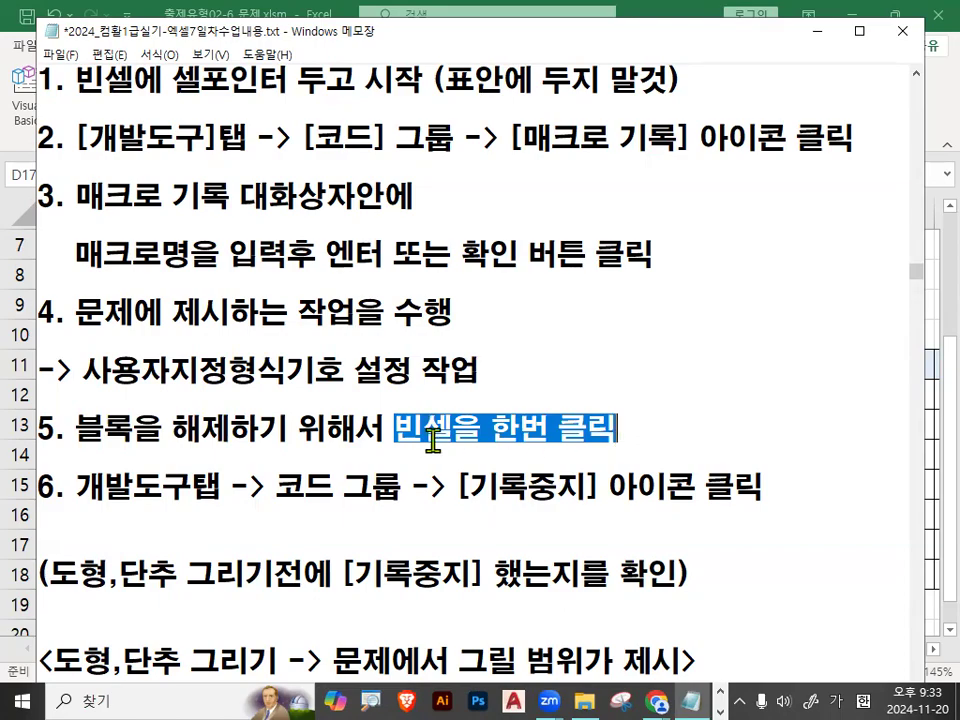
drag(38, 428, 638, 432)
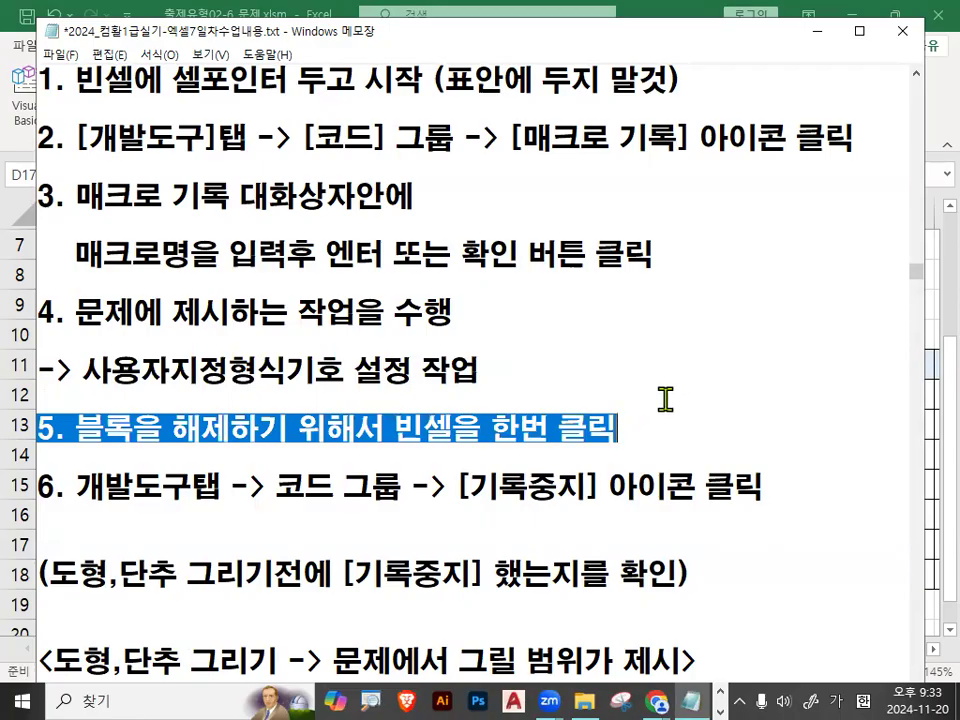
click(722, 430)
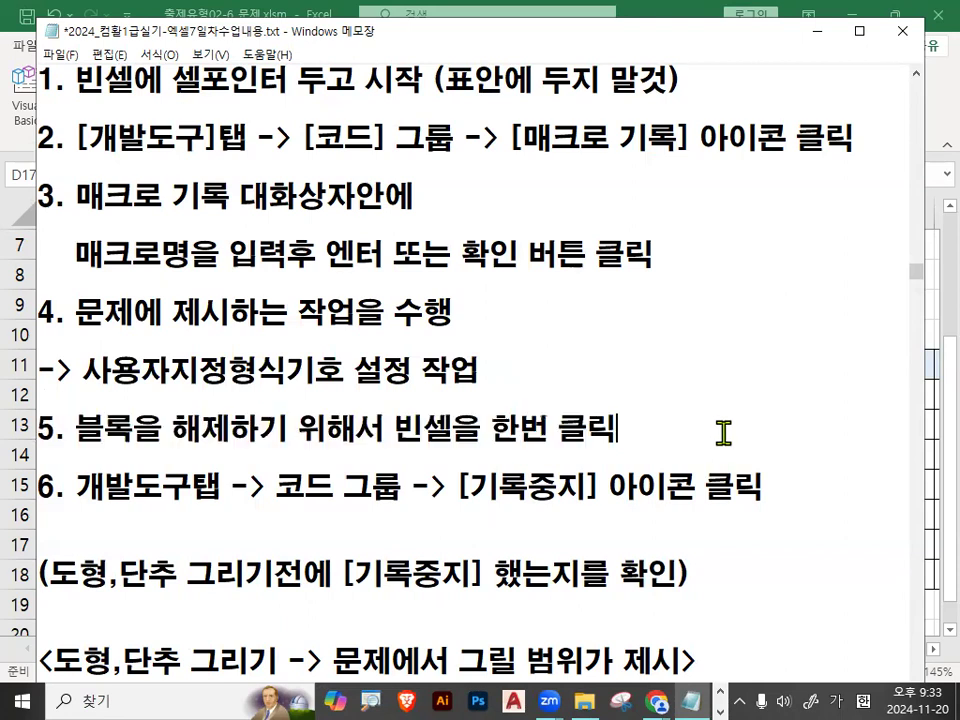
drag(77, 431, 217, 435)
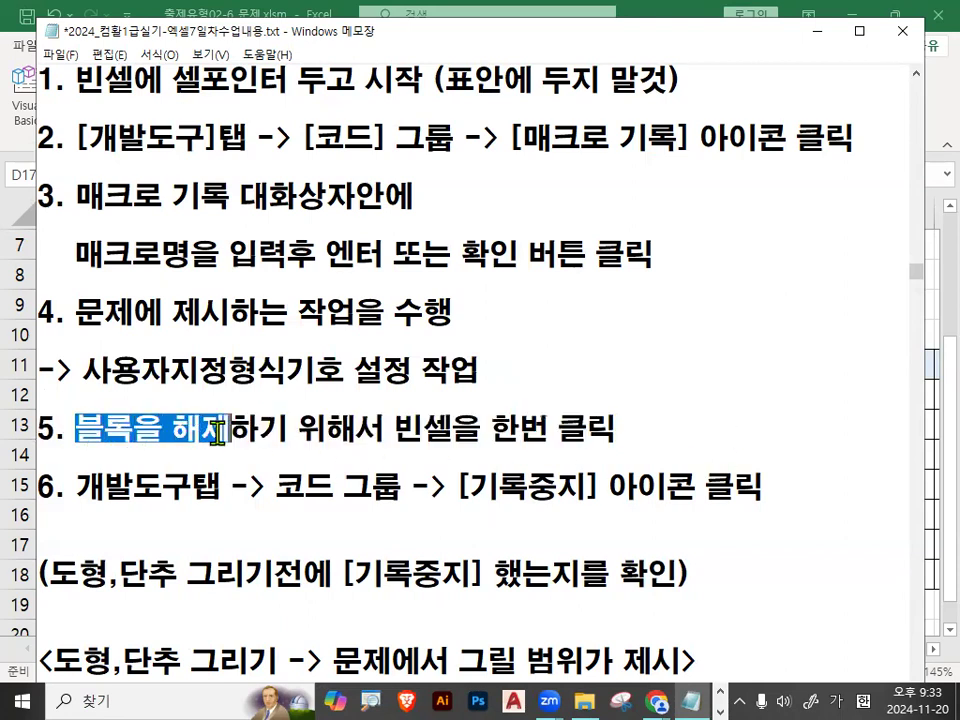
drag(395, 433, 635, 432)
click(632, 430)
Highlight step 6 of the notes with its [기록중지] wording, and the words 도형,단추 in the line below.
drag(77, 488, 795, 482)
click(795, 482)
drag(463, 488, 598, 487)
drag(48, 575, 176, 572)
right_click(176, 572)
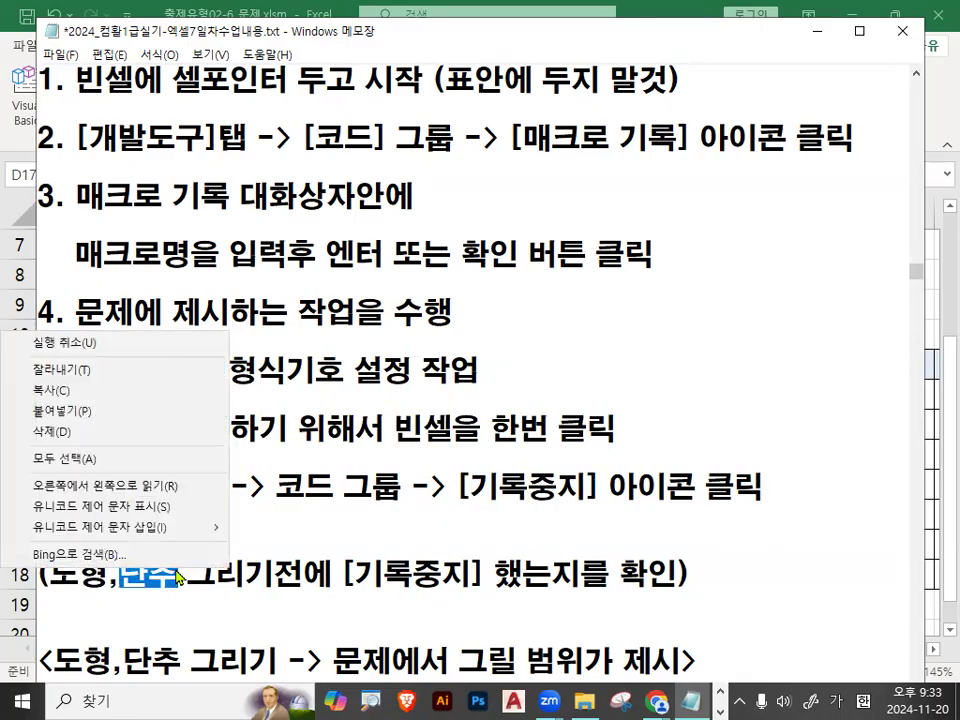
click(78, 561)
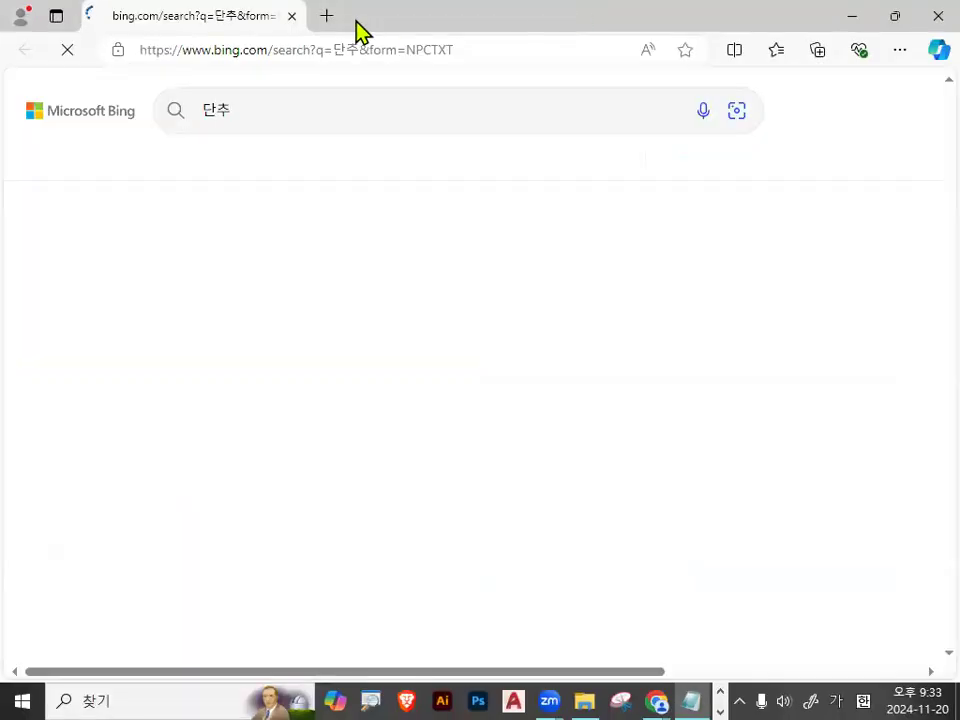
click(291, 16)
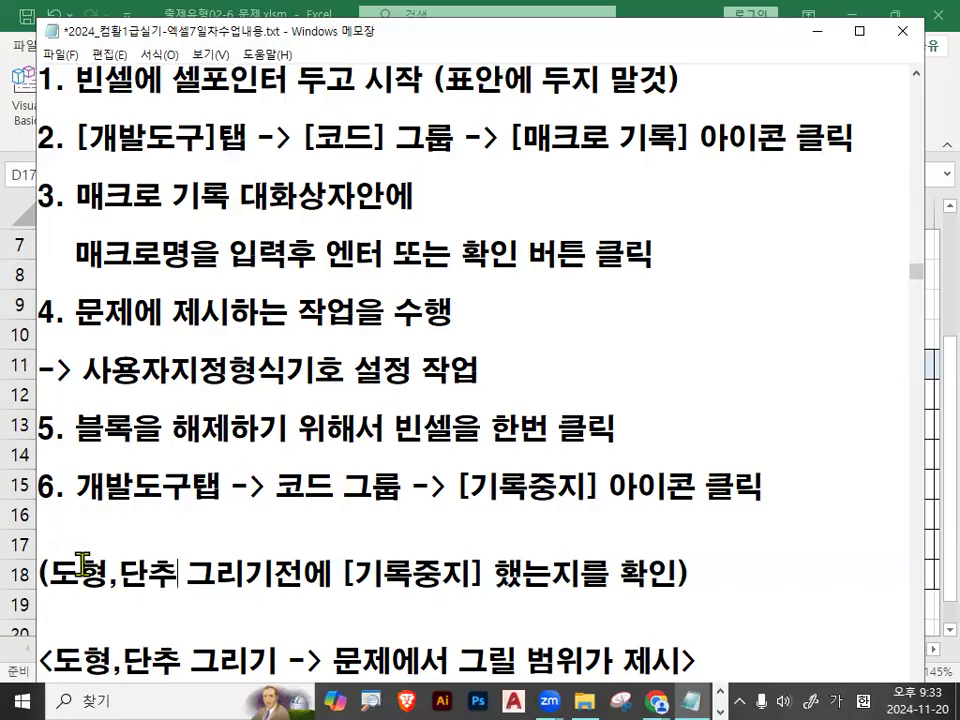
Underline the reminder about 도형,단추 그리기전에, circle [기록중지] and 확인, mark 도형 and 단추 with arrows, and clear the marks.
drag(48, 572, 205, 553)
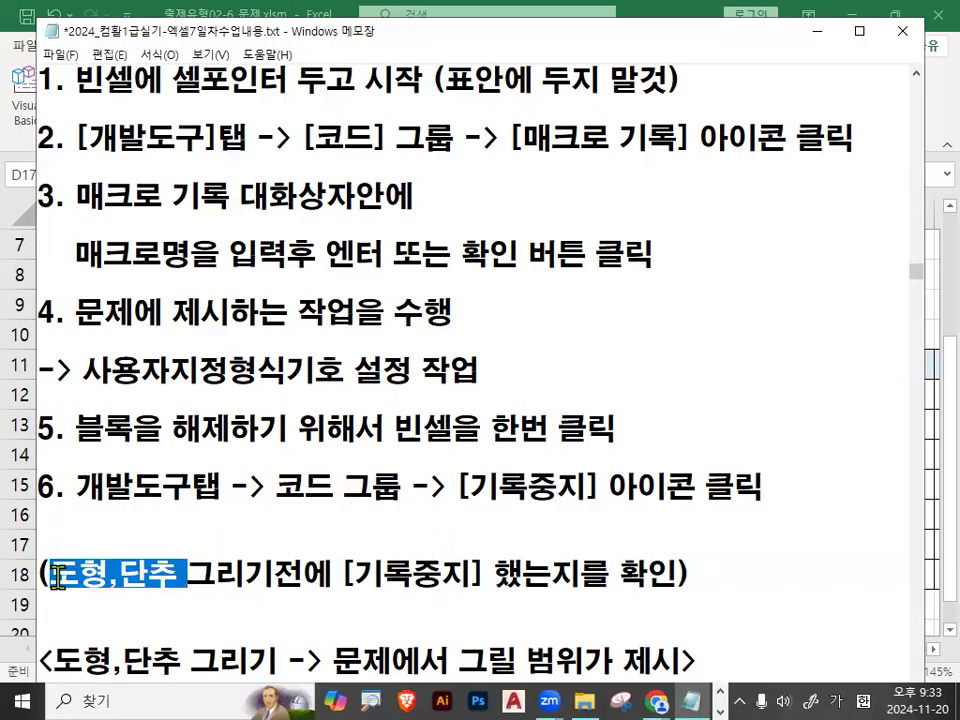
drag(57, 576, 165, 572)
click(165, 572)
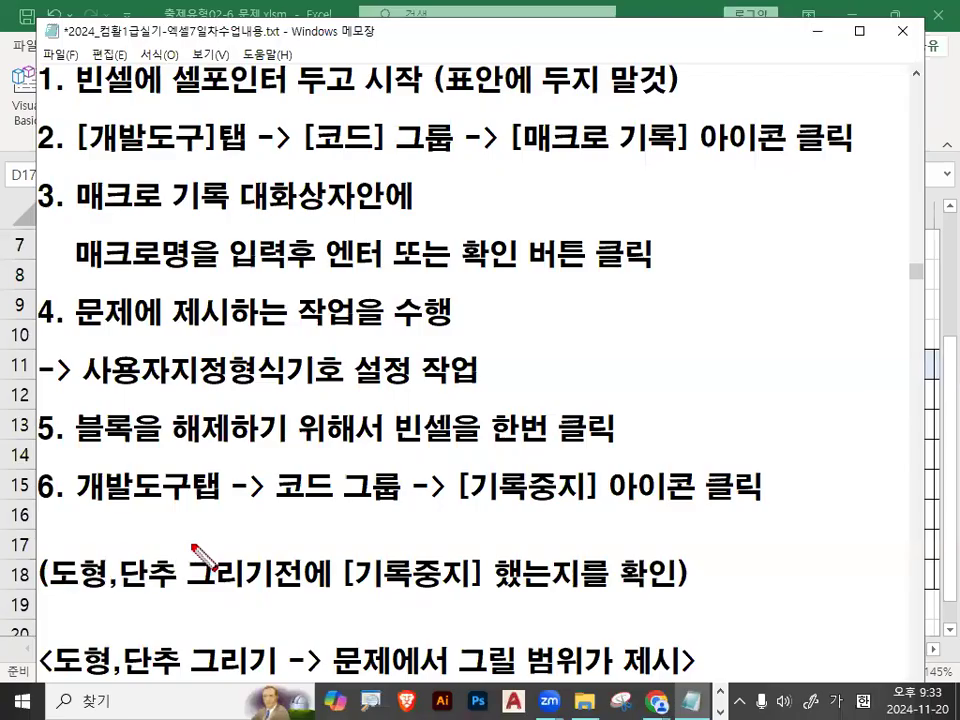
drag(46, 598, 343, 597)
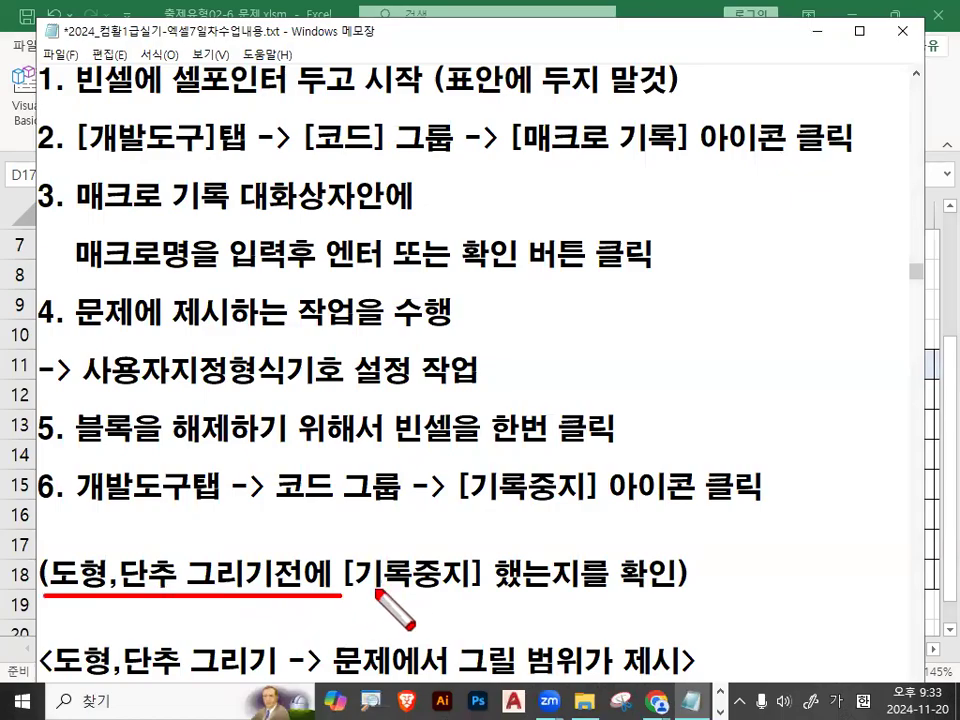
mouse_move(480, 593)
mouse_down()
mouse_move(335, 592)
mouse_move(369, 540)
mouse_move(480, 585)
mouse_move(622, 596)
mouse_move(681, 561)
mouse_move(688, 578)
mouse_up()
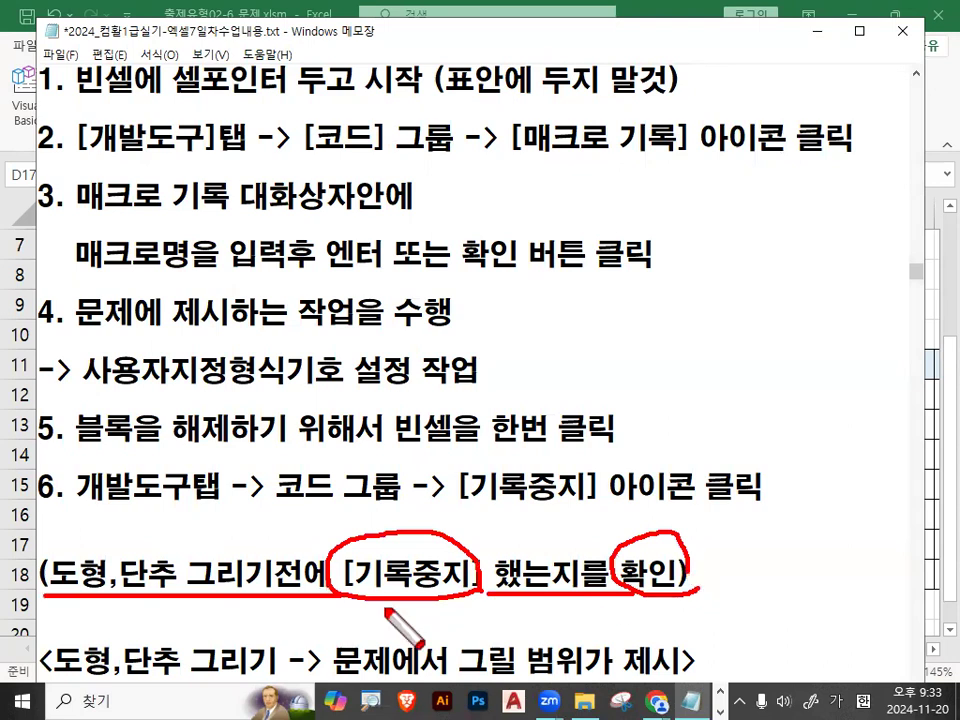
mouse_move(68, 545)
mouse_down()
mouse_move(77, 562)
mouse_move(120, 490)
mouse_up()
mouse_move(133, 543)
mouse_down()
mouse_move(137, 565)
mouse_move(220, 462)
mouse_up()
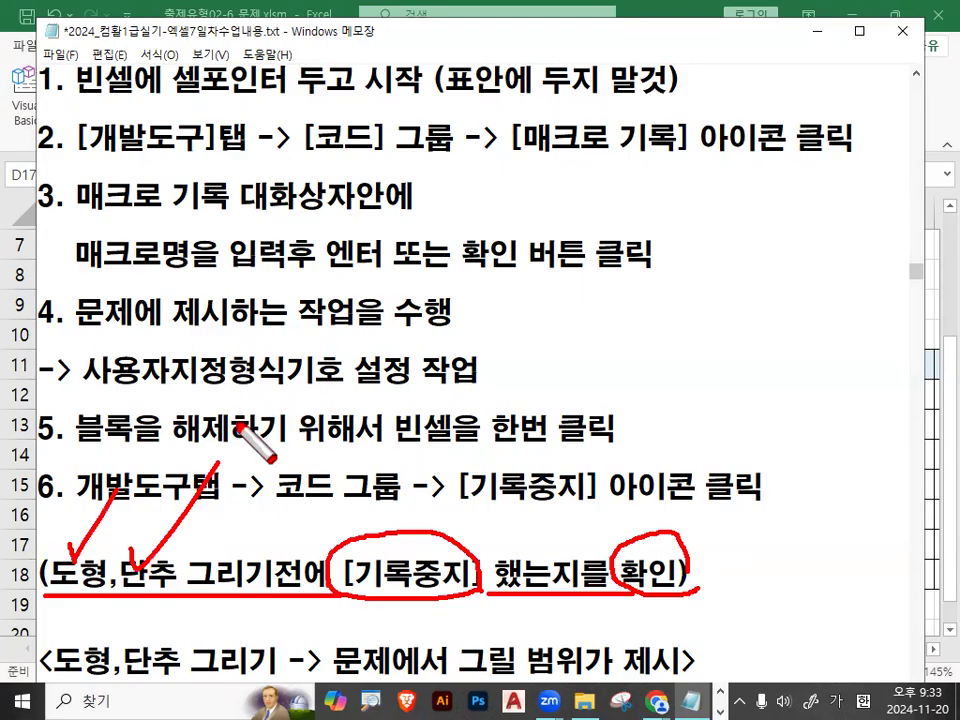
key(Escape)
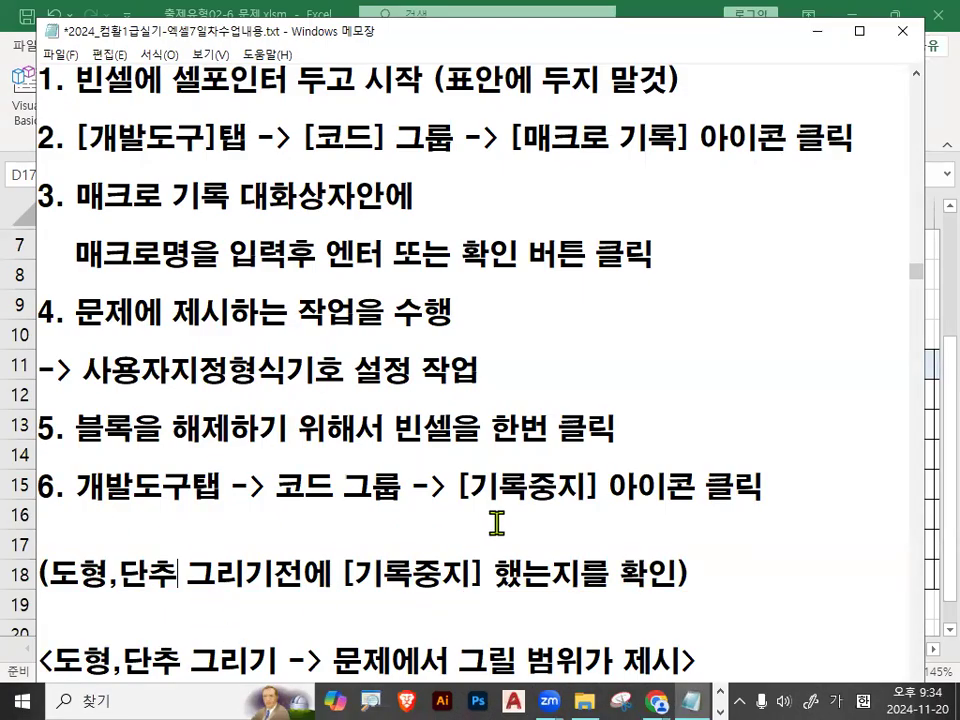
Highlight [기록중지] in step 6 of the notes and the words 도형,단추 in the reminder beneath it.
drag(459, 484, 578, 483)
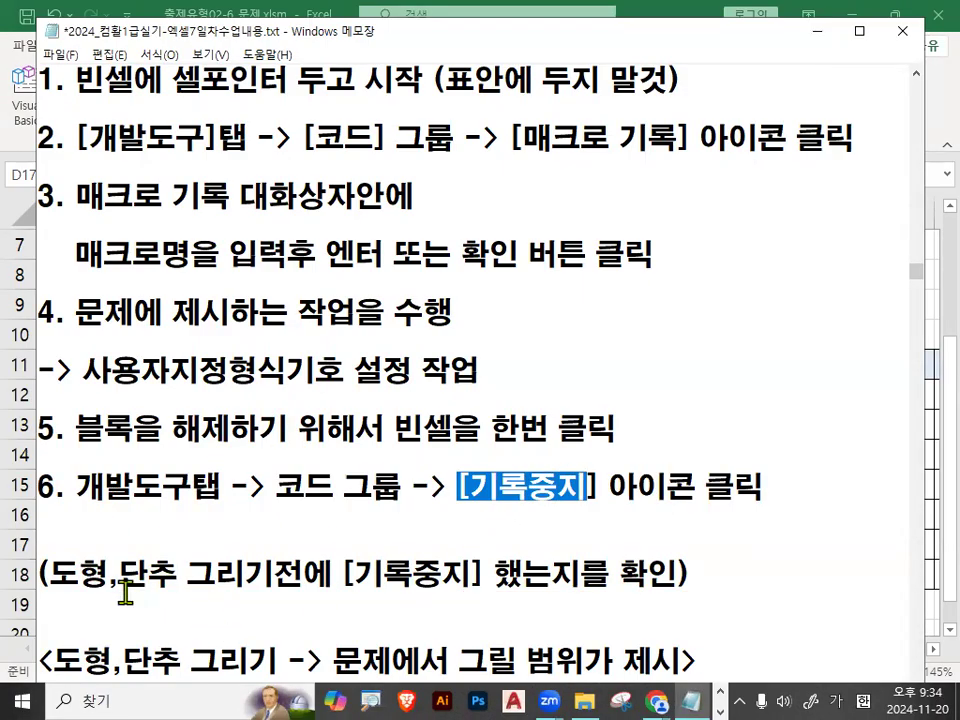
drag(52, 578, 166, 578)
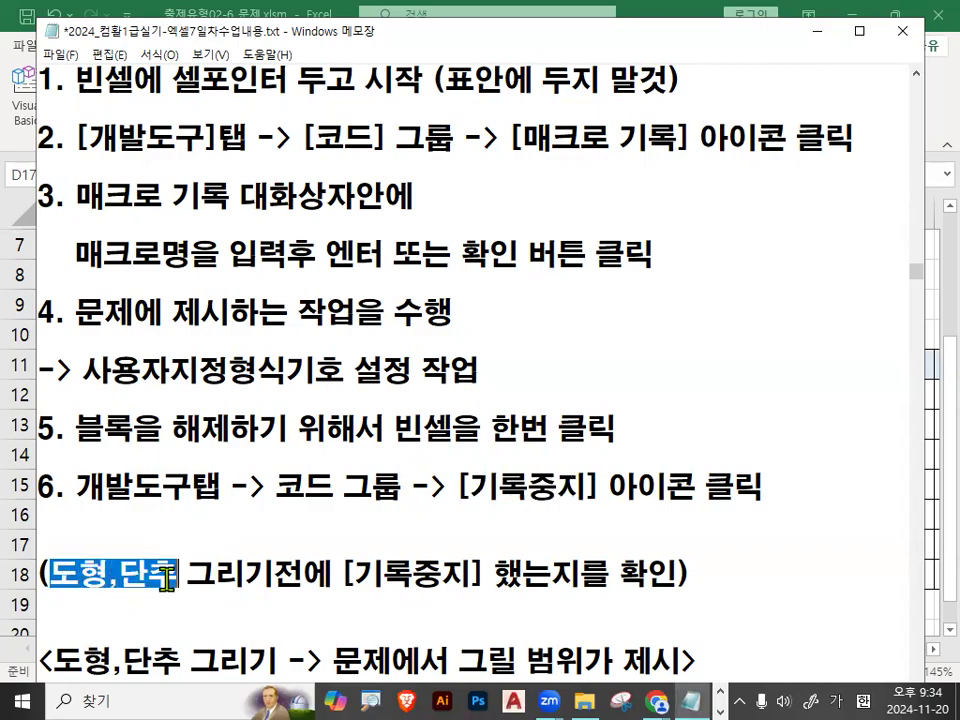
click(281, 434)
scroll(250, 480, down, 1)
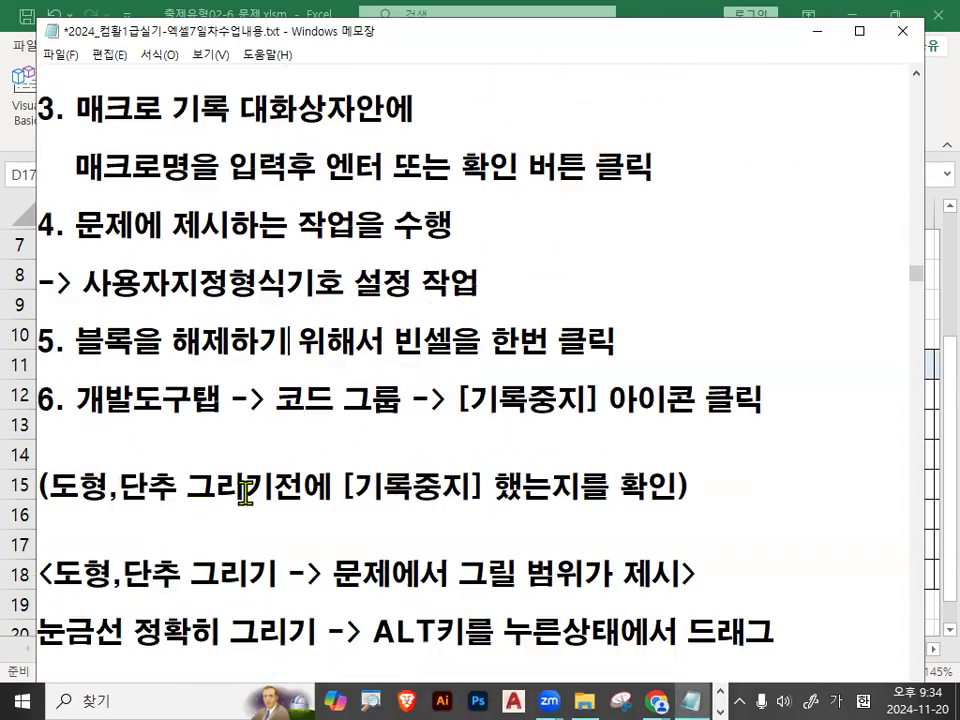
drag(47, 486, 182, 486)
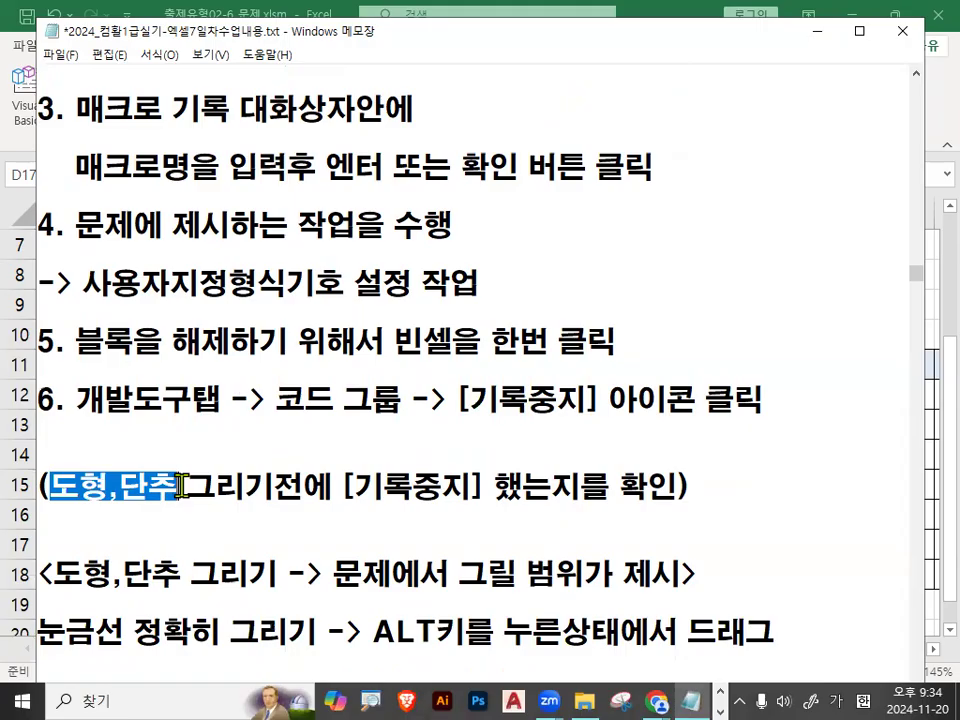
Point arrows at 도형 and 단추 in the reminder, circle the area around steps 4 and 5, and clear the marks.
scroll(129, 455, down, 1)
double_click(60, 402)
double_click(170, 401)
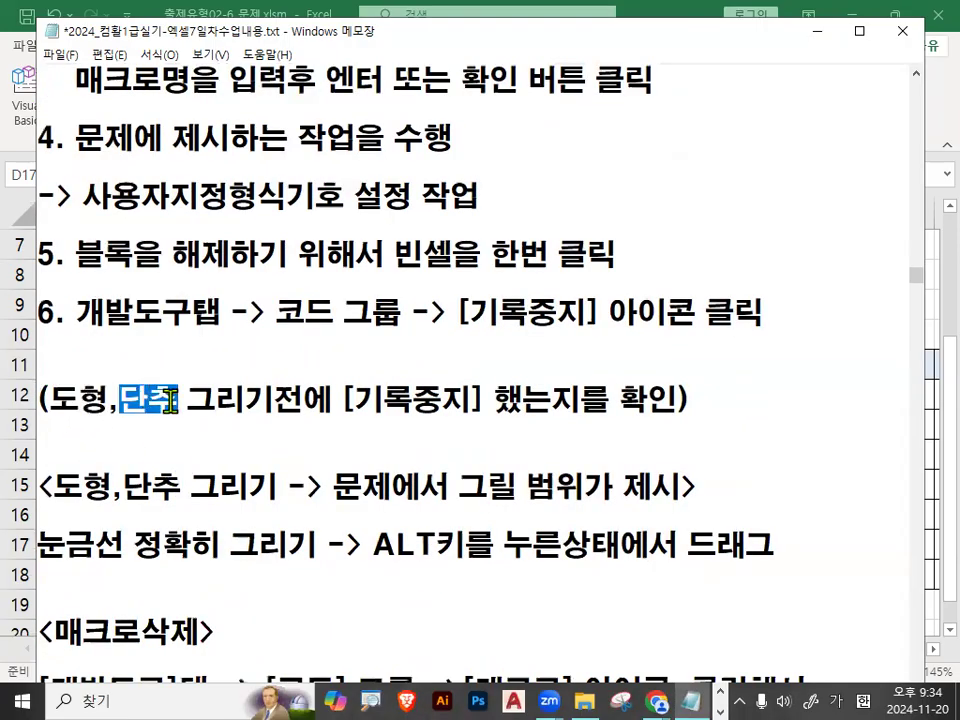
key(ctrl+2)
mouse_move(65, 380)
mouse_down()
mouse_move(132, 325)
mouse_move(135, 388)
mouse_move(215, 312)
mouse_up()
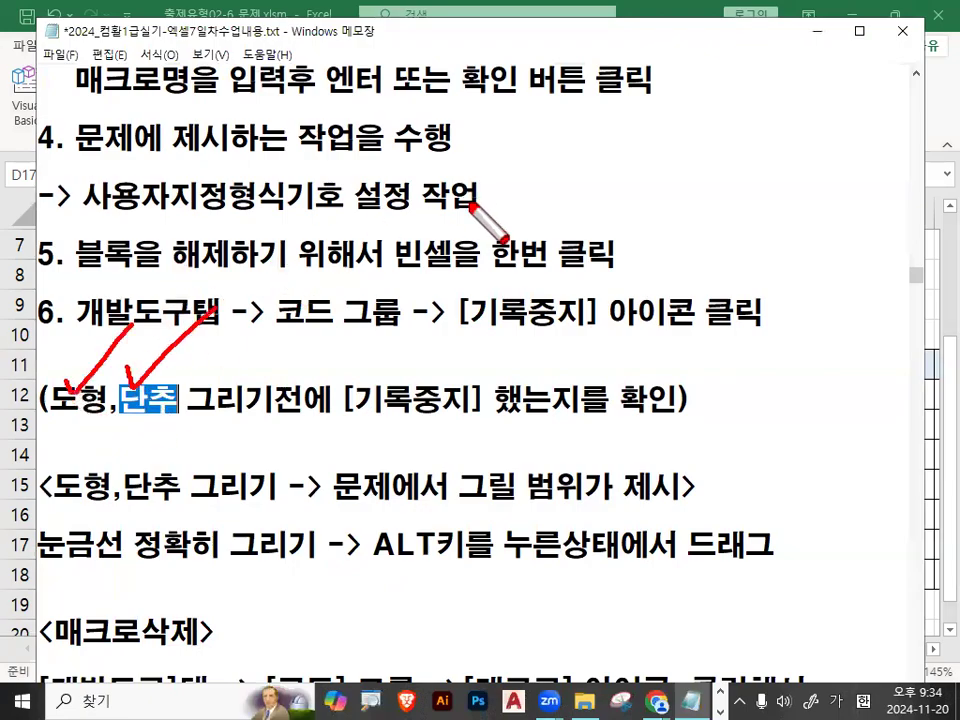
drag(468, 215, 478, 245)
key(ctrl+z)
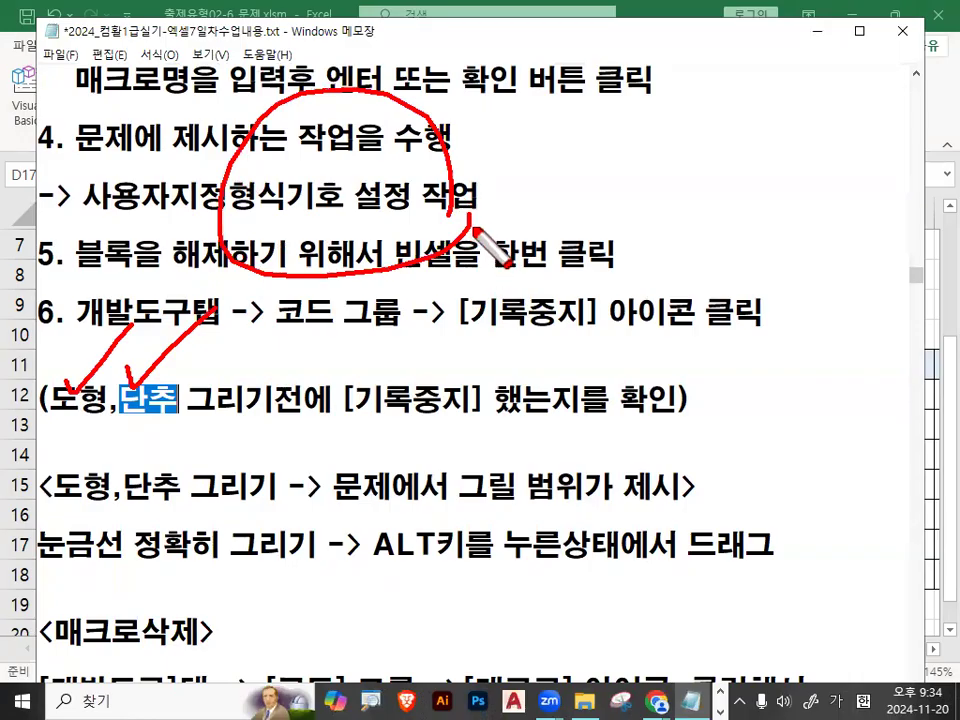
key(Escape)
Highlight the drawing notes 그릴 범위가 제시 and 눈금선 정확히 그리기, through ALT키를 누른상태에서 드래그.
scroll(209, 478, down, 1)
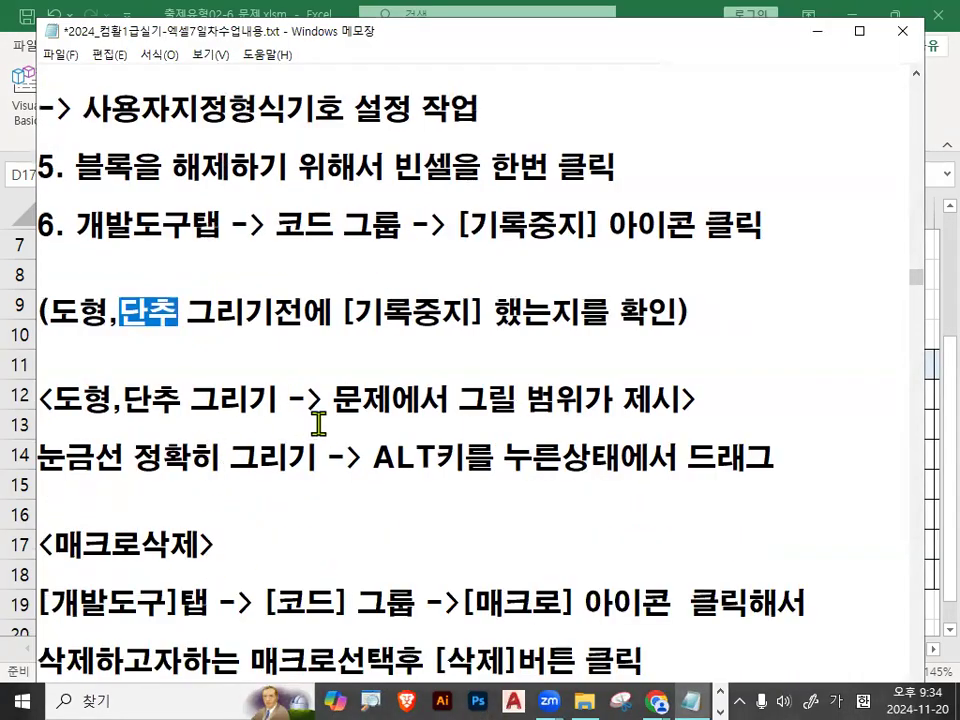
drag(333, 401, 367, 406)
drag(456, 401, 670, 396)
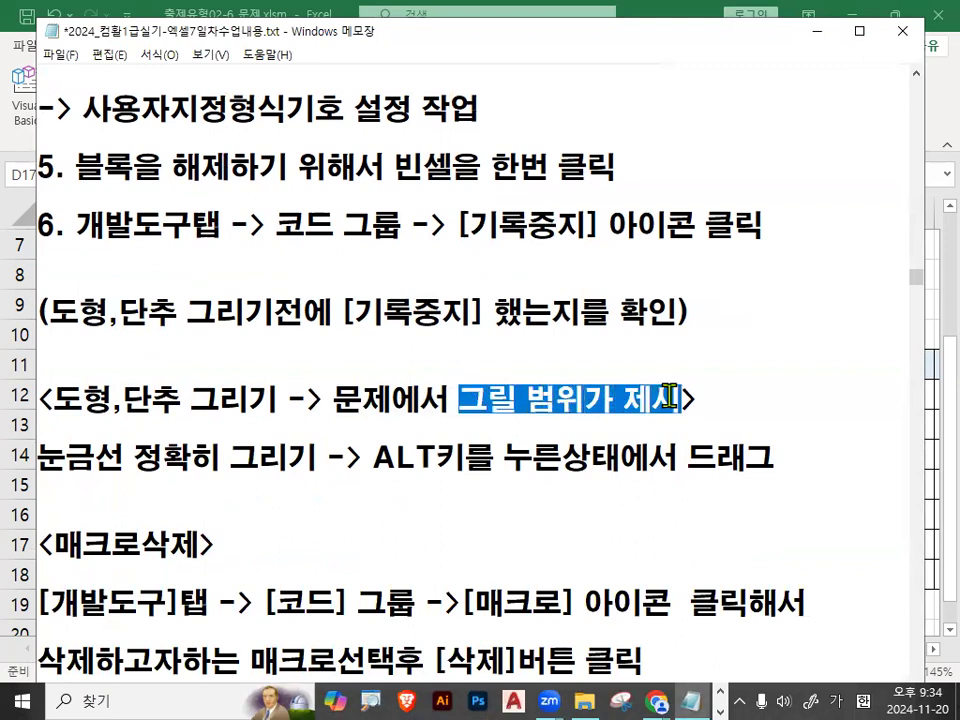
drag(37, 460, 175, 462)
drag(374, 460, 618, 458)
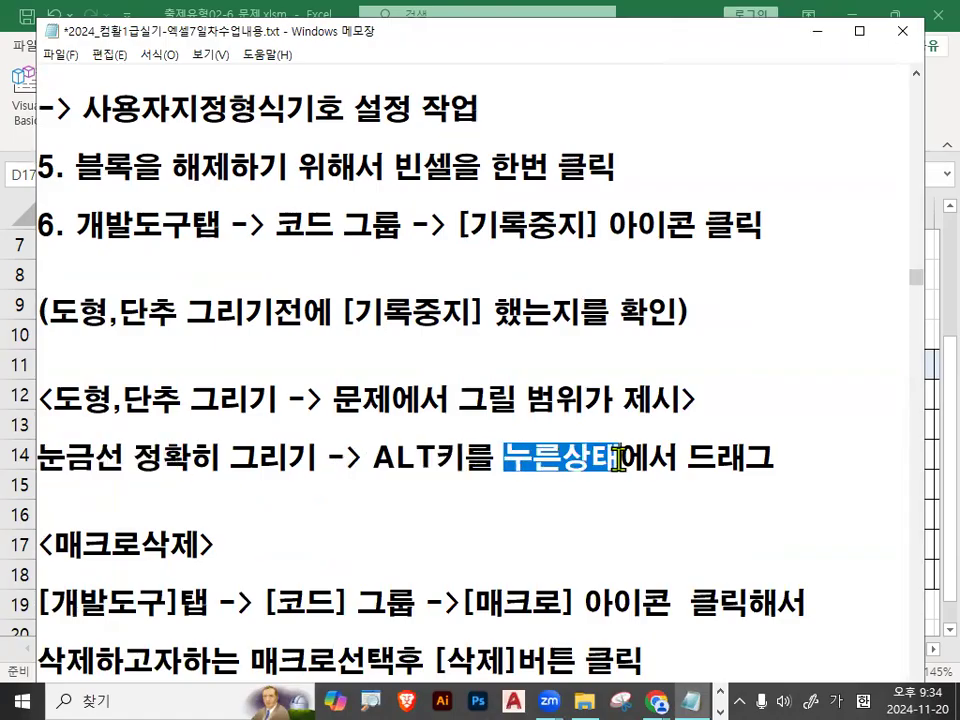
drag(677, 458, 772, 472)
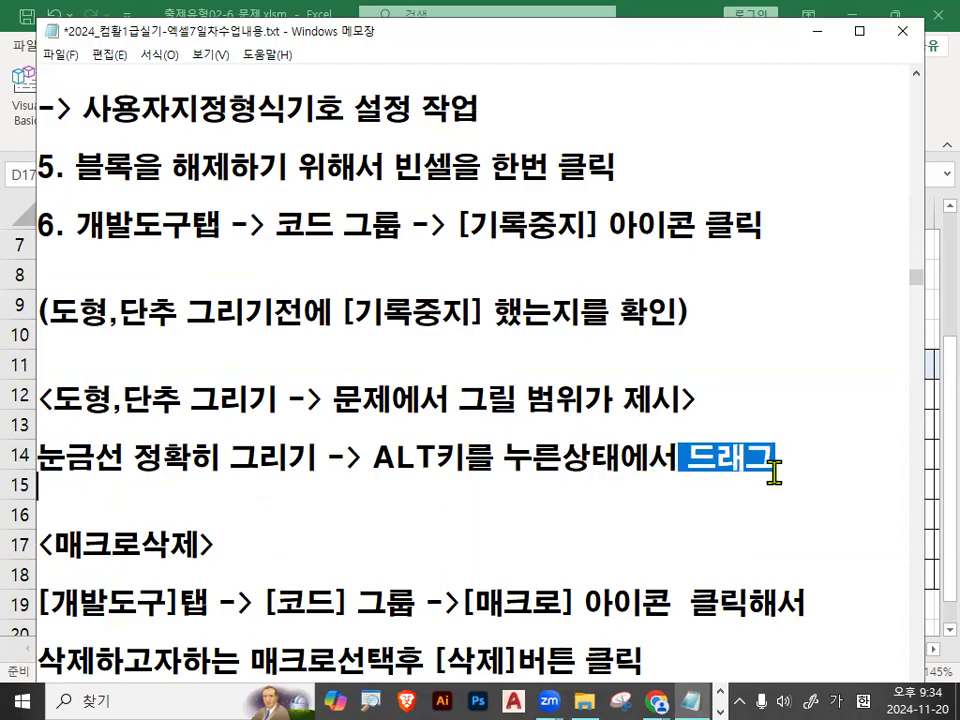
drag(693, 462, 790, 455)
Add the line "ALT 클릭 -> 기본크기 그려짐 (구분선 맞추기 위해서 크기조절)" below the 눈금선 note, with blank lines after it.
click(219, 485)
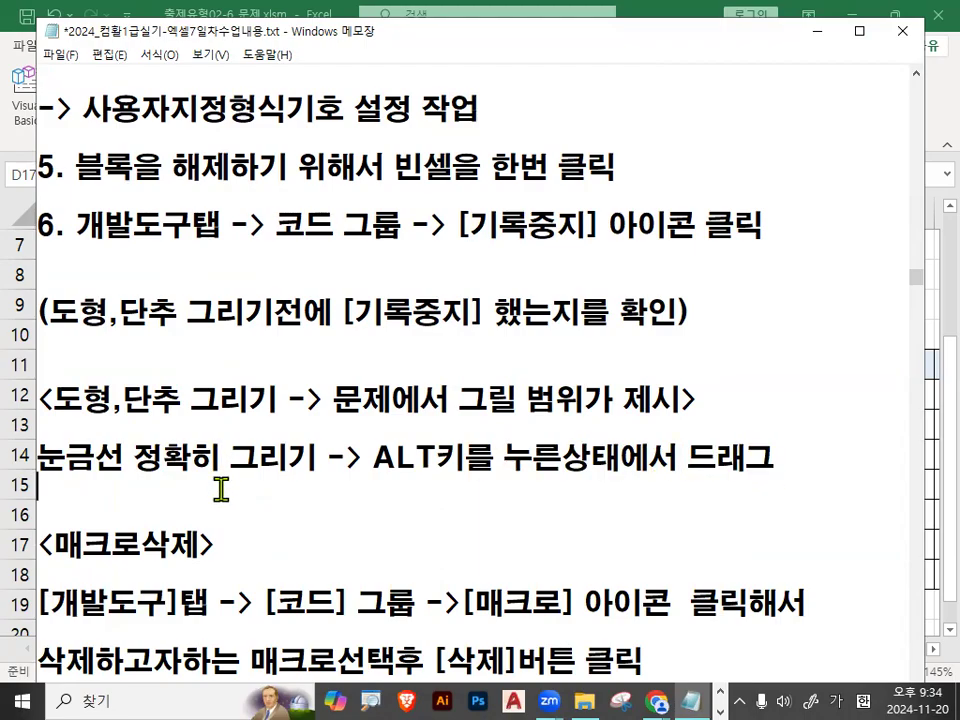
key(Return)
key(Return)
key(Return)
key(Return)
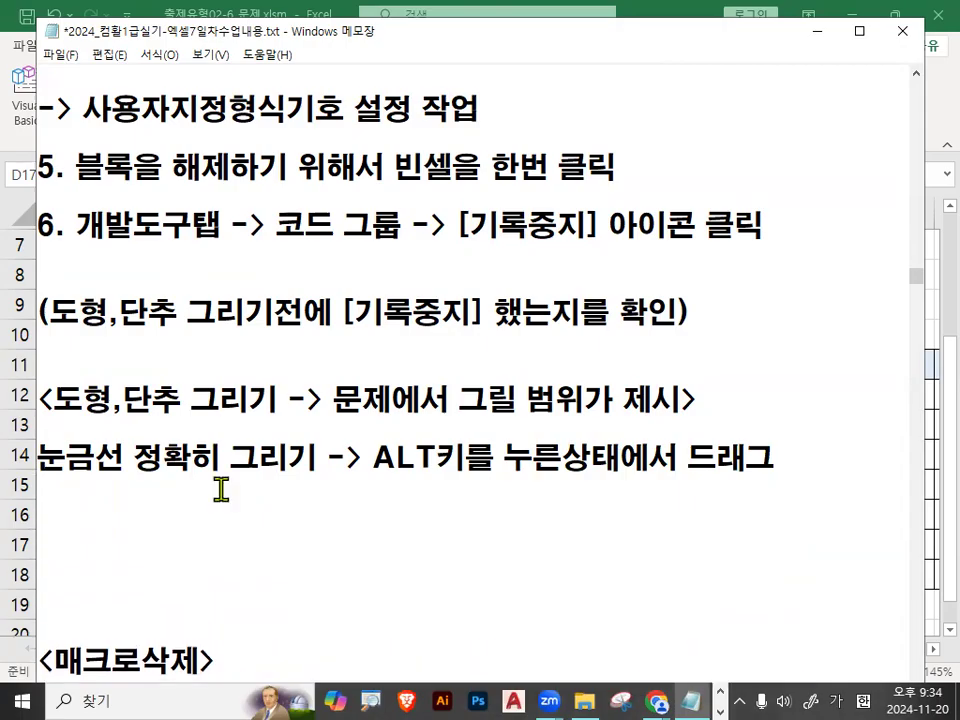
text(ALT 클릭)
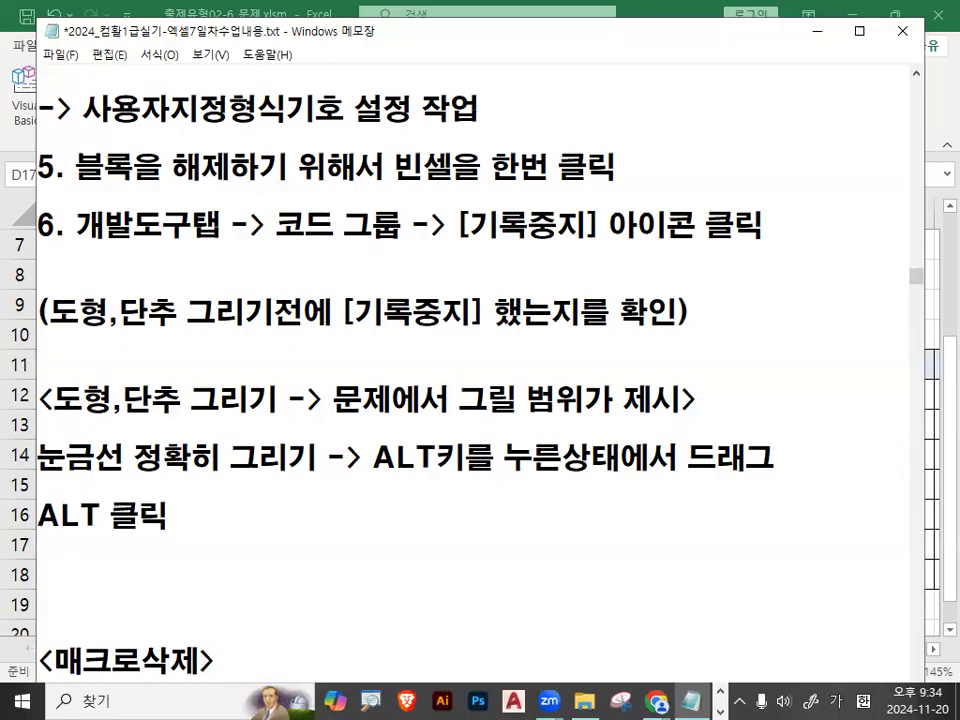
text( -> 기로)
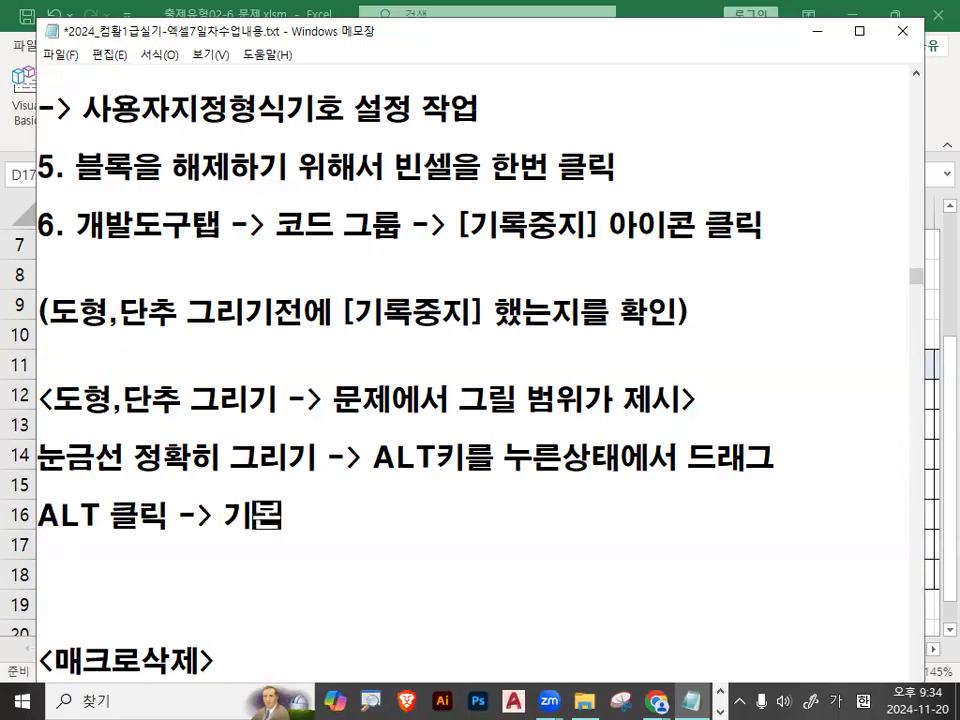
text(크기 그려짐)
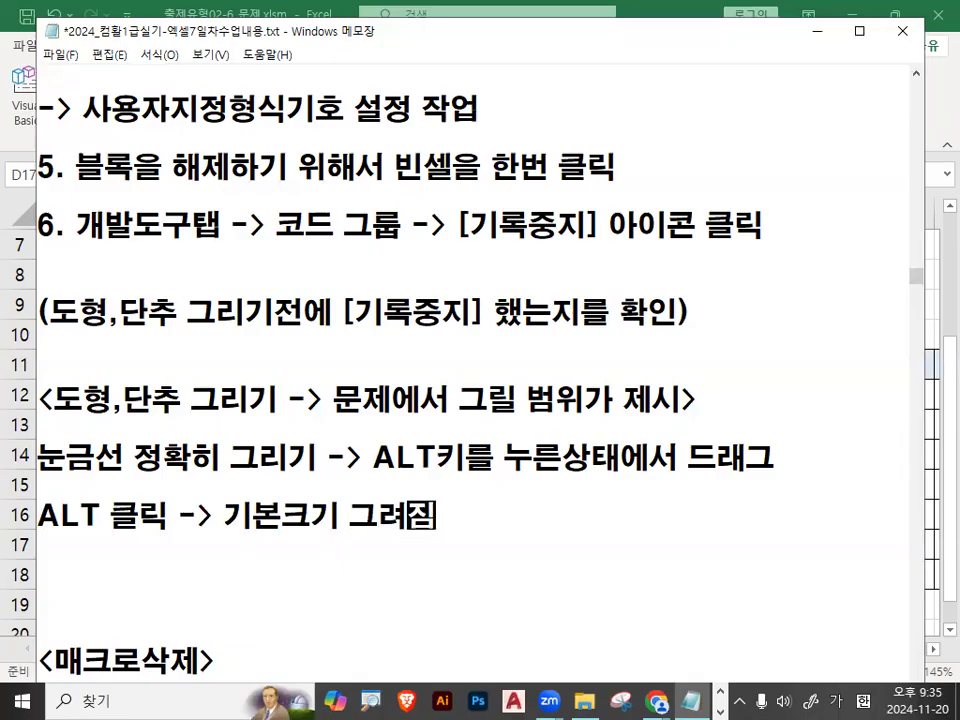
text( (구분선 맞추)
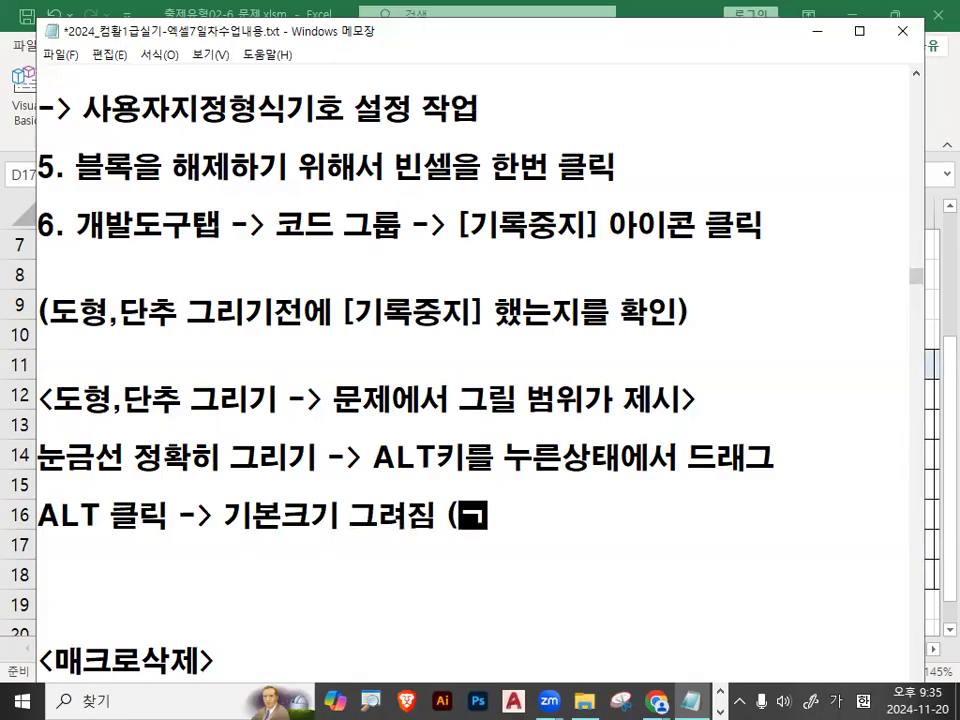
text(기 위해서 수)
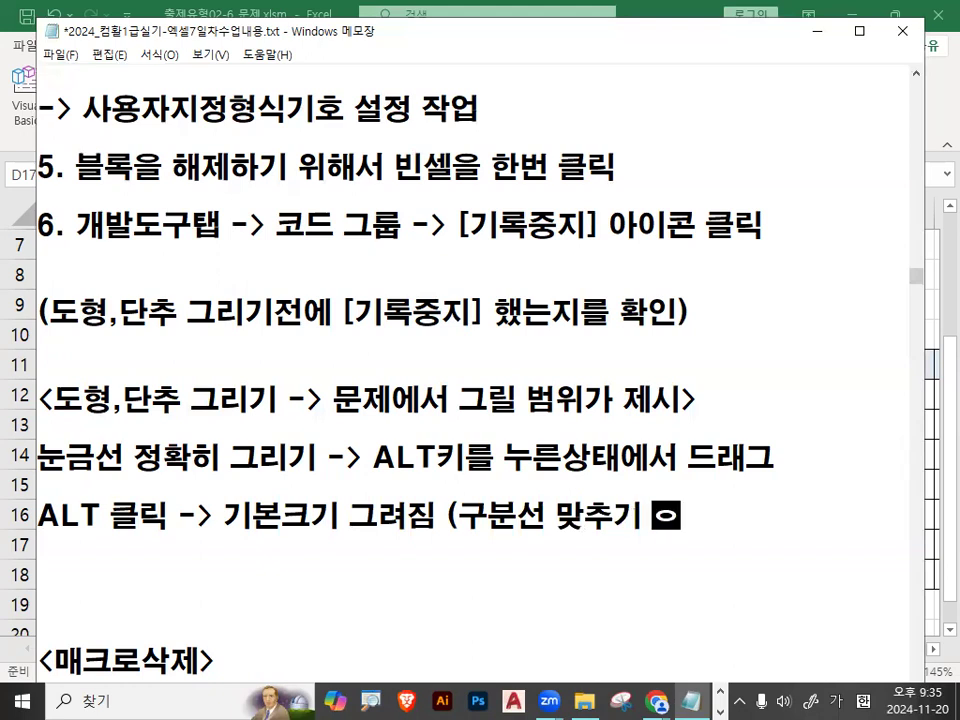
key(BackSpace)
text(크기조절)ㅂ)
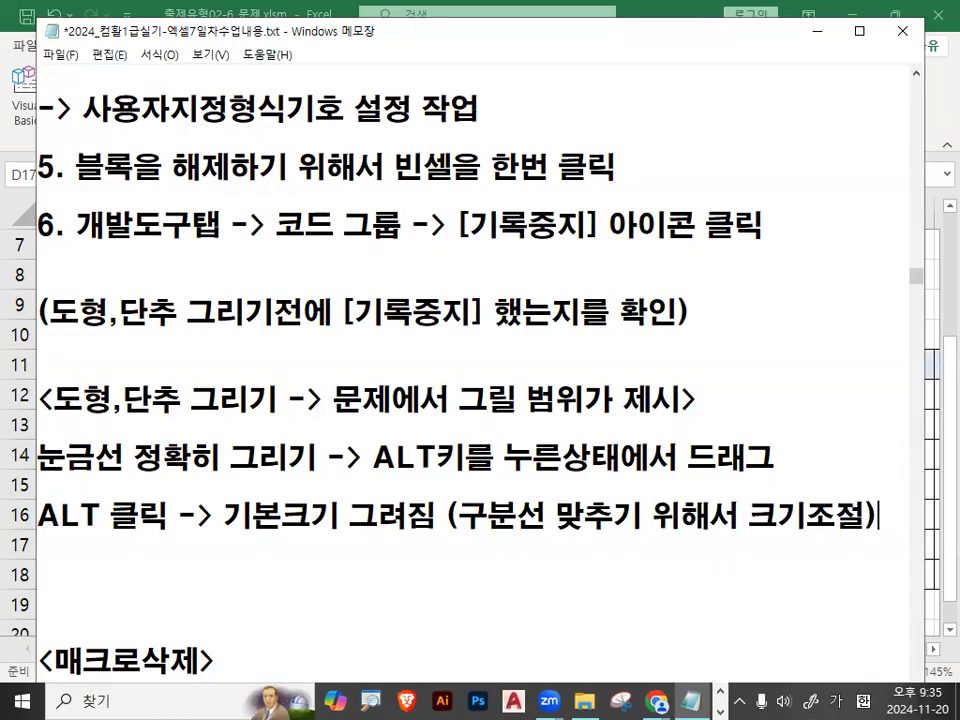
Underline 눈금선 and the resizing remark, circle ALT키를 누른상태 and 드래그, cross out ALT 클릭, and clear the marks.
key(ctrl+2)
drag(478, 538, 909, 538)
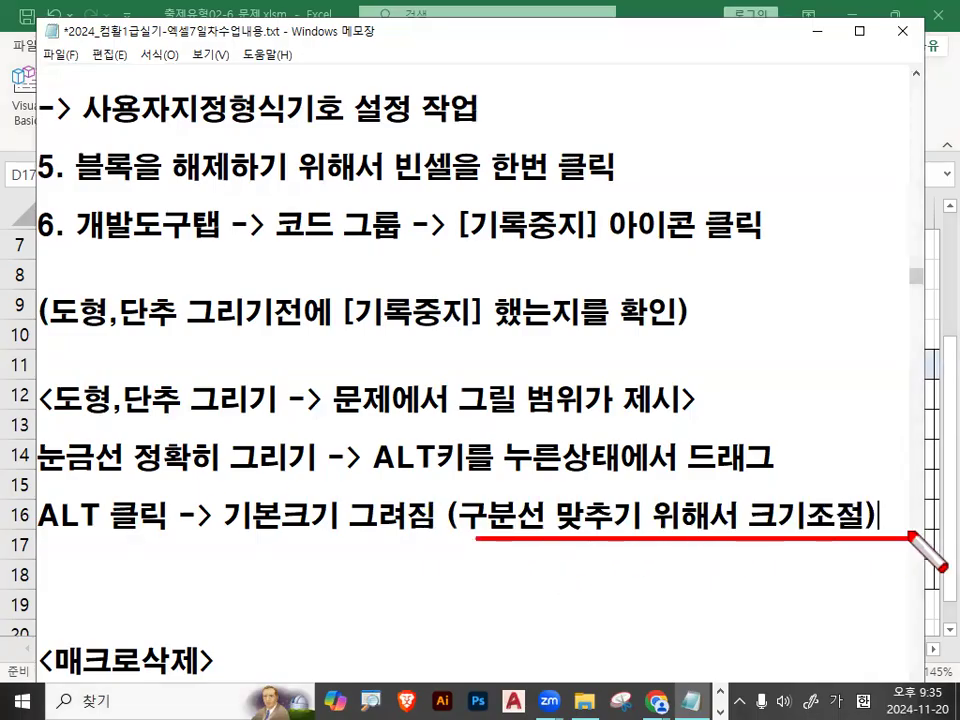
mouse_move(765, 445)
mouse_down()
mouse_move(688, 452)
mouse_move(728, 432)
mouse_up()
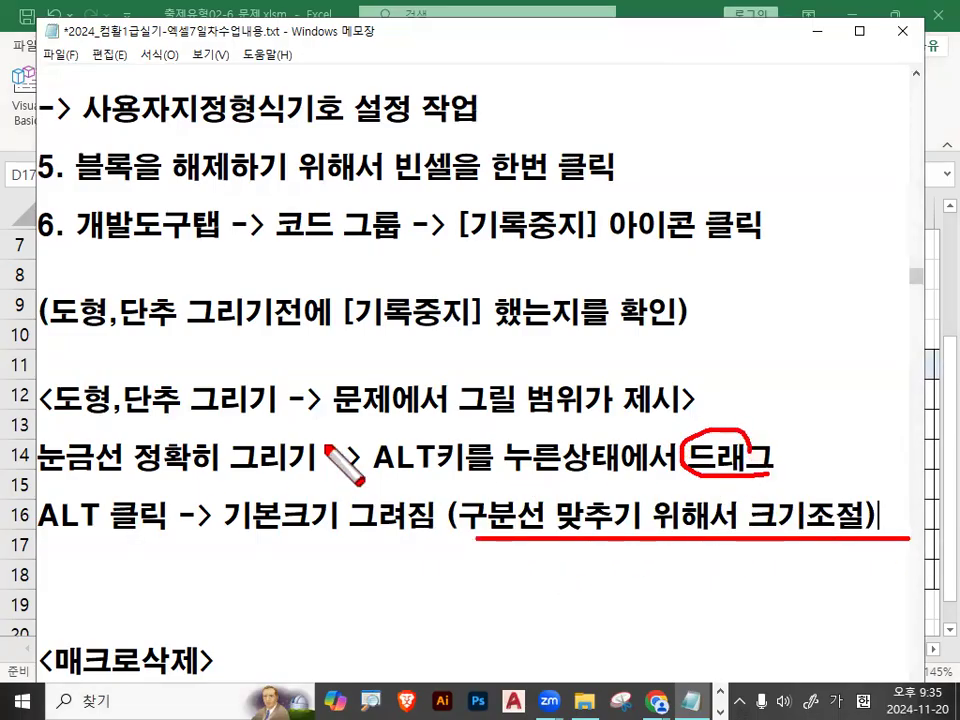
drag(60, 487, 138, 480)
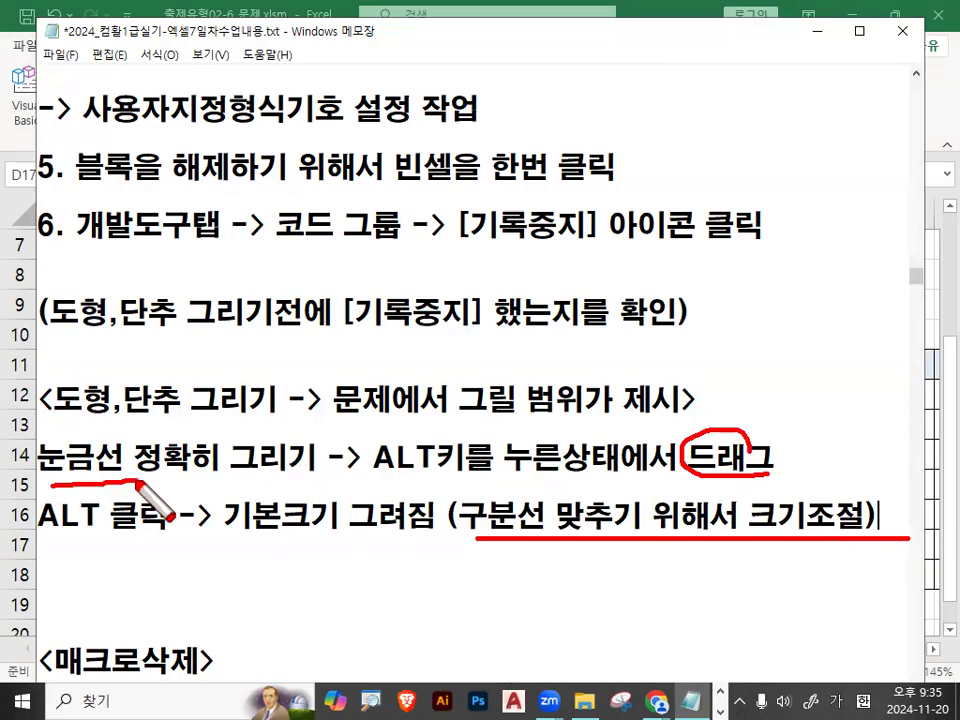
mouse_move(360, 470)
mouse_down()
mouse_move(467, 430)
mouse_move(594, 445)
mouse_up()
drag(698, 478, 745, 462)
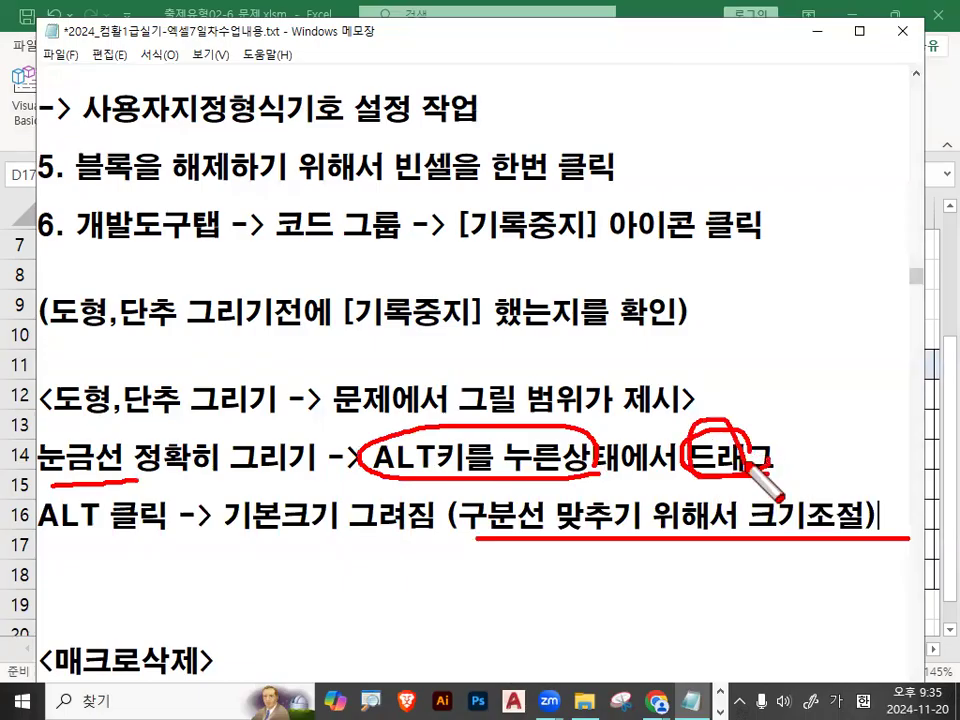
drag(38, 550, 126, 547)
mouse_move(180, 540)
mouse_down()
mouse_move(146, 578)
mouse_move(183, 580)
mouse_up()
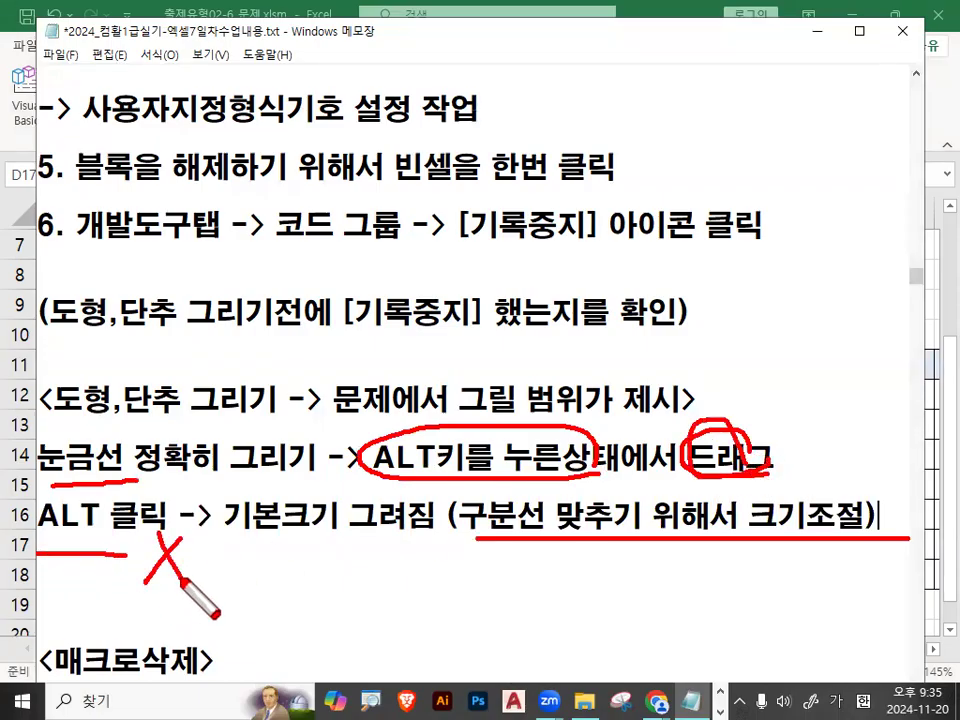
key(Escape)
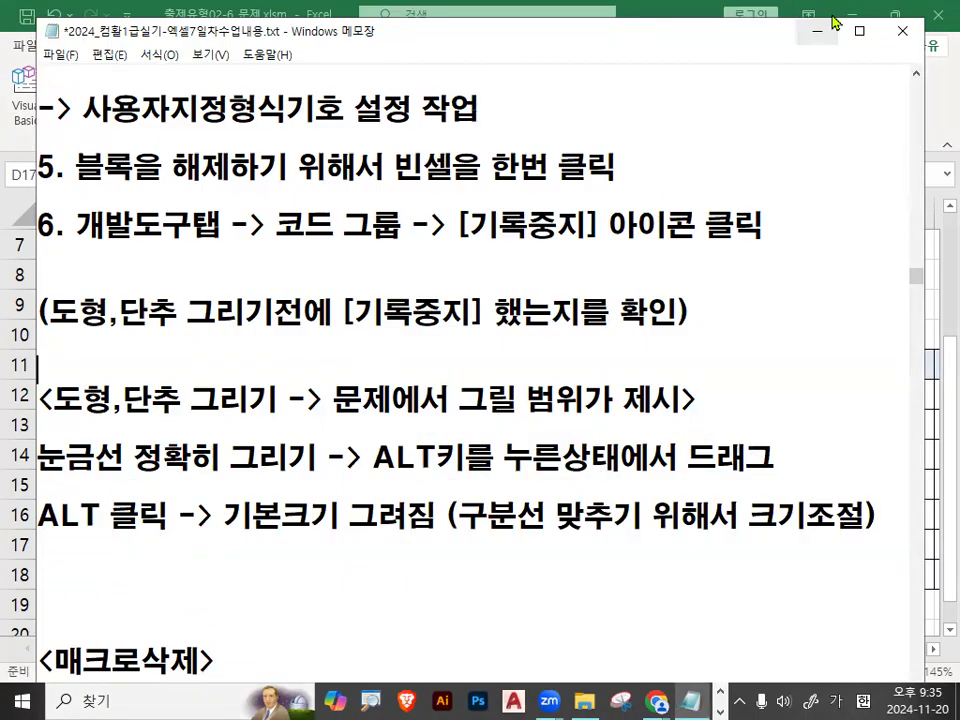
Highlight part of the recording-stop note in step 6, switch to the Excel worksheet, and select the [표4] amounts in F12:H18.
drag(162, 224, 531, 216)
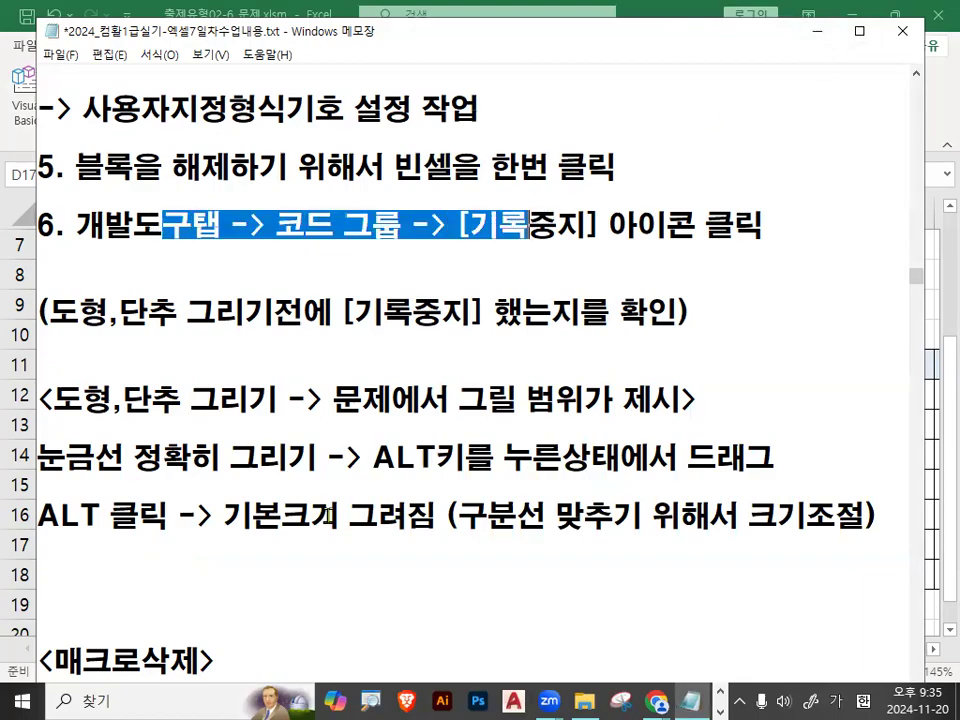
click(814, 31)
click(541, 395)
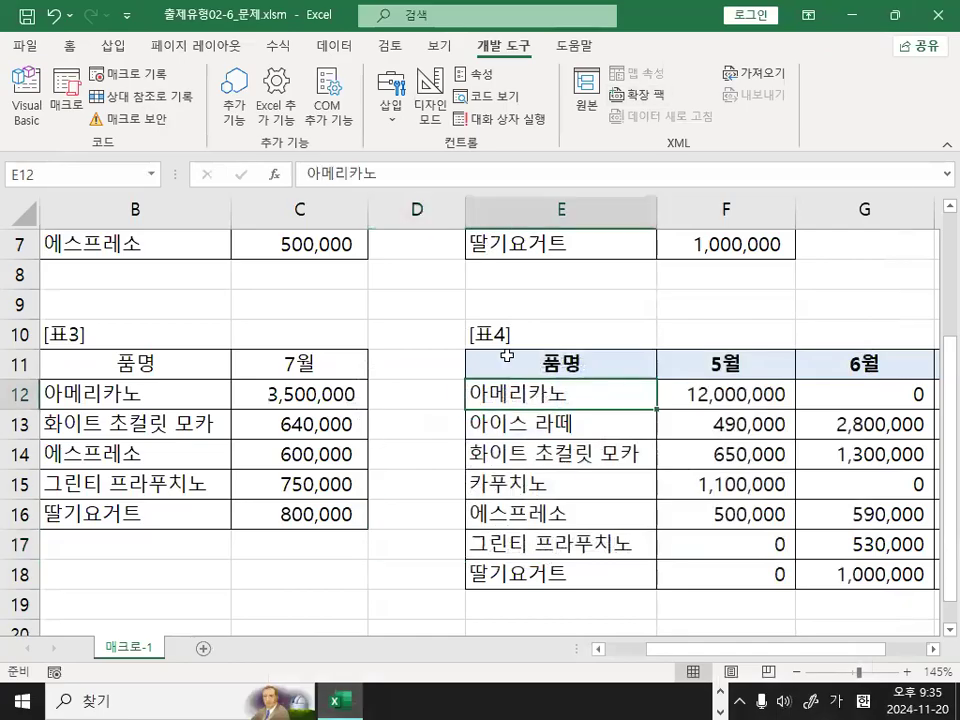
scroll(555, 560, down, 2)
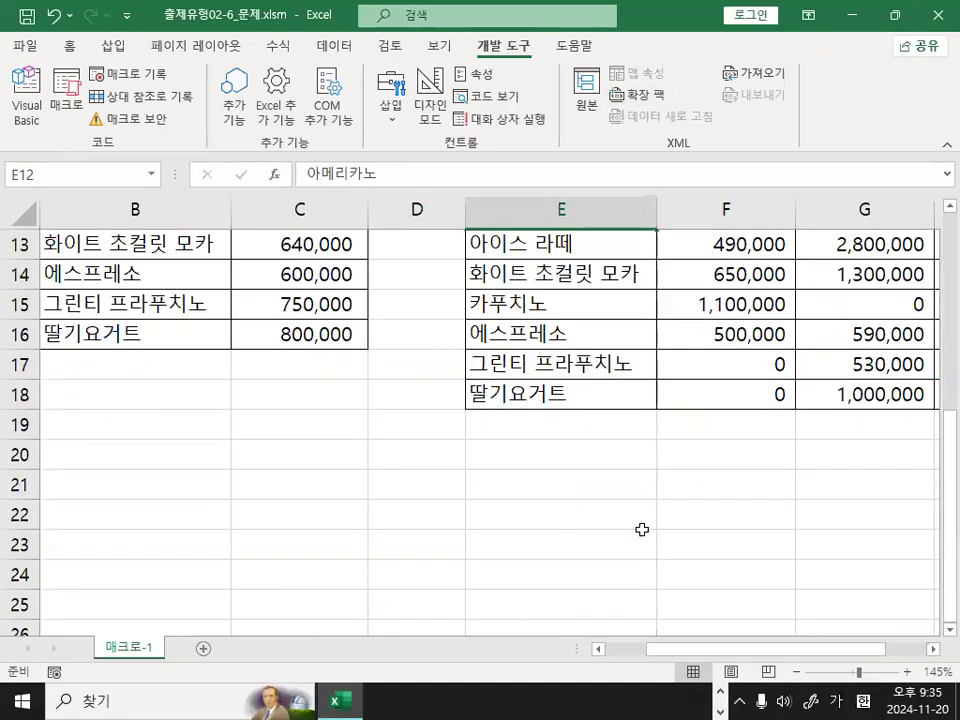
click(932, 650)
click(932, 650)
scroll(641, 602, up, 2)
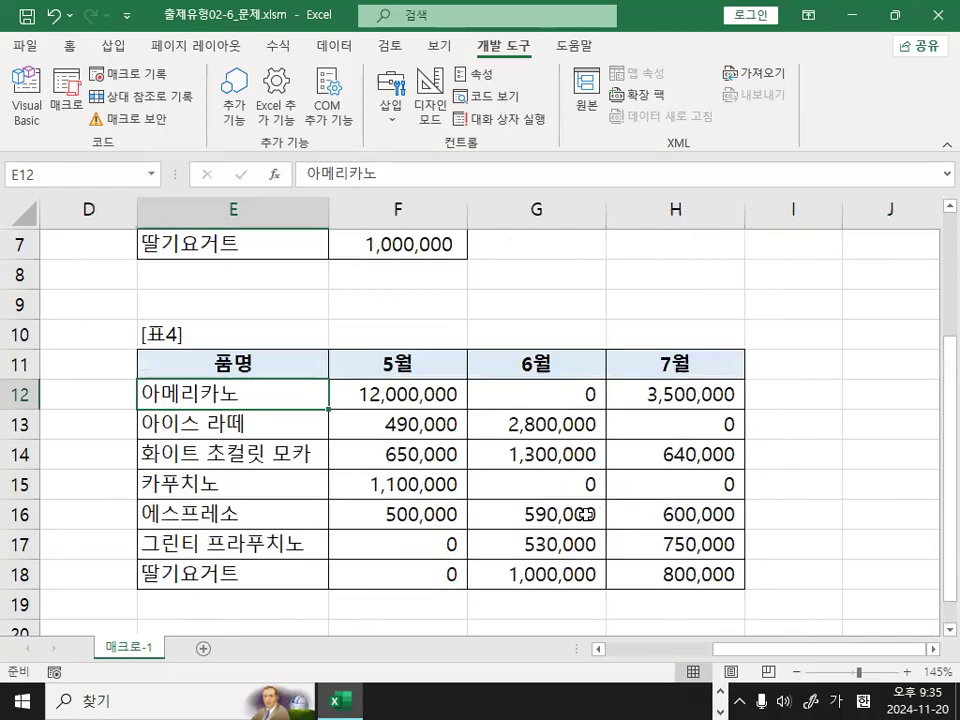
click(425, 389)
drag(424, 389, 655, 571)
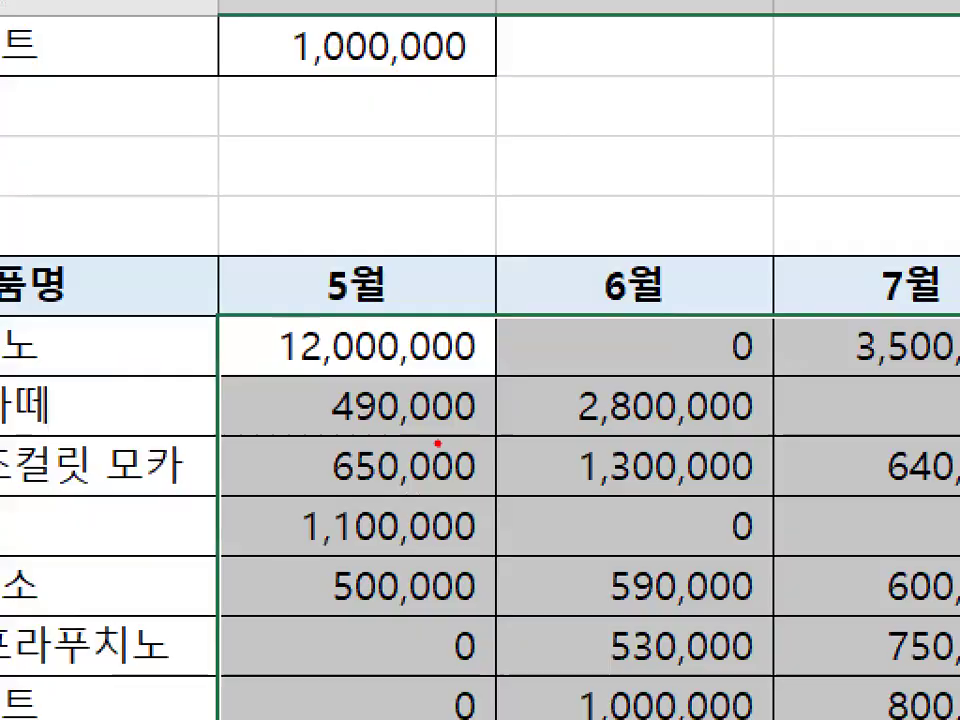
Zoom in on the selected [표4] amounts, circle the area around the 6월 column, and clear the mark.
mouse_move(624, 492)
mouse_down()
mouse_move(590, 562)
mouse_move(520, 382)
mouse_up()
drag(600, 322, 790, 604)
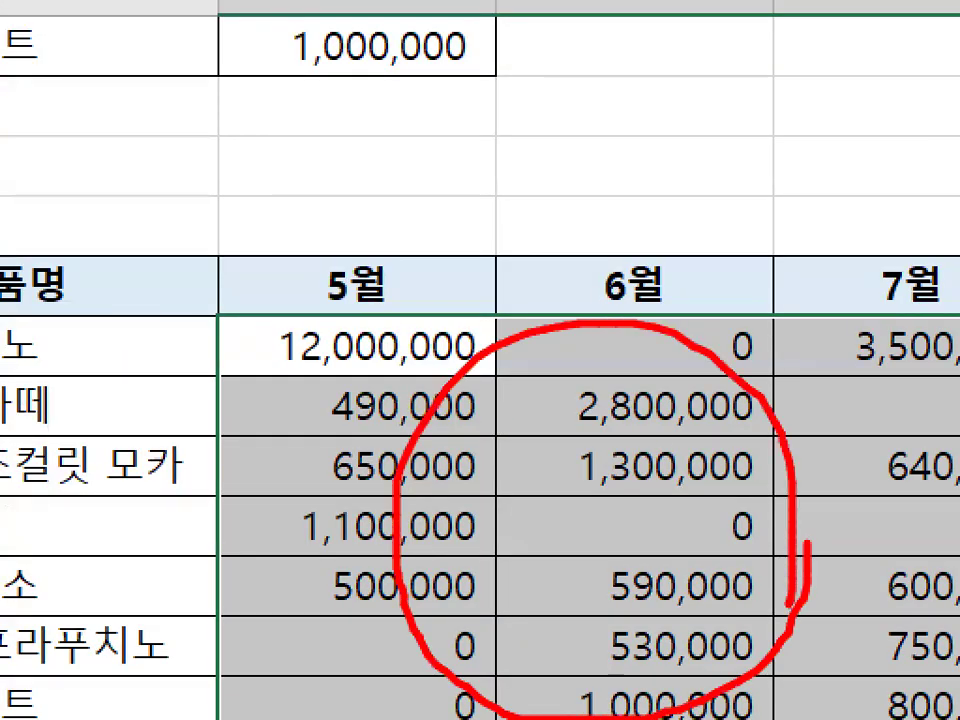
key(Escape)
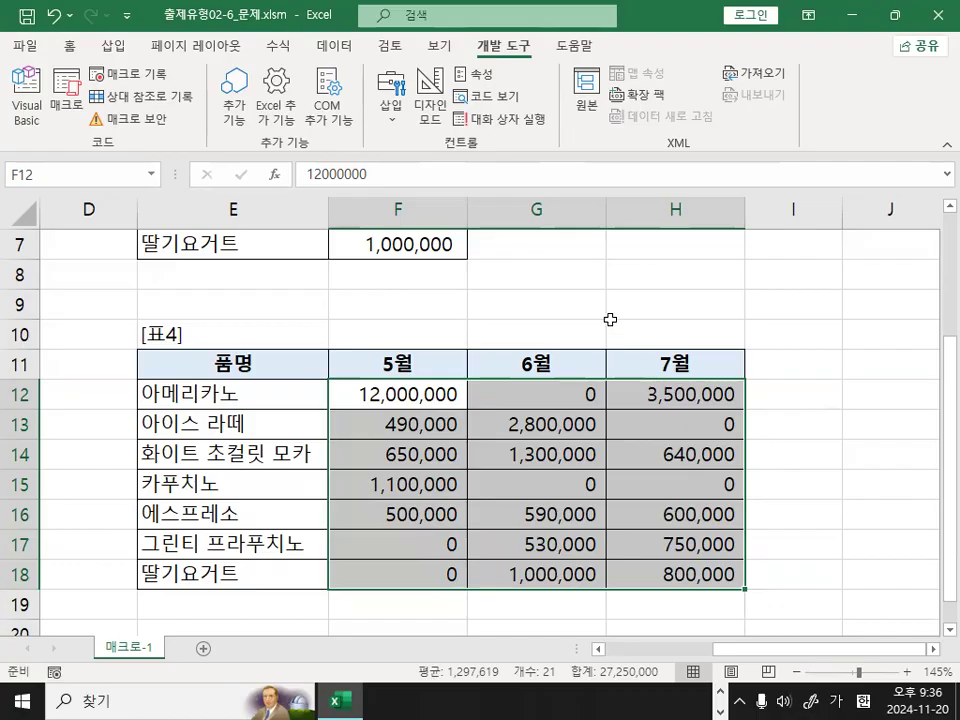
Switch to the Notepad notes, underline [색][조건] and 순서로 입력 in the 교재 139페이지 section, and clear the marks.
key(alt+Tab)
scroll(376, 415, down, 5)
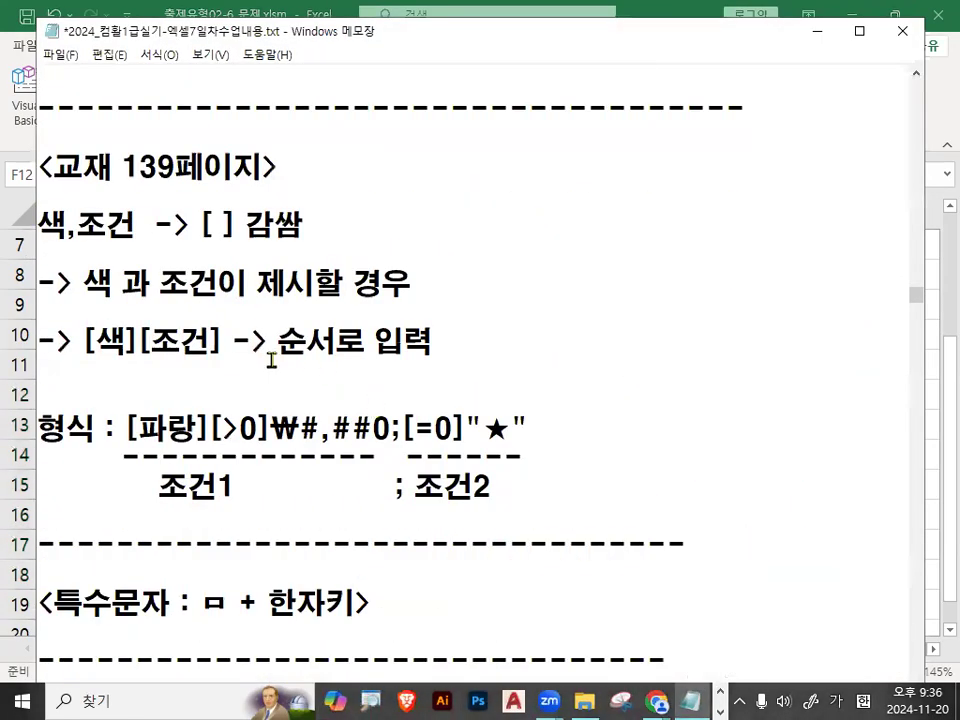
drag(88, 356, 178, 357)
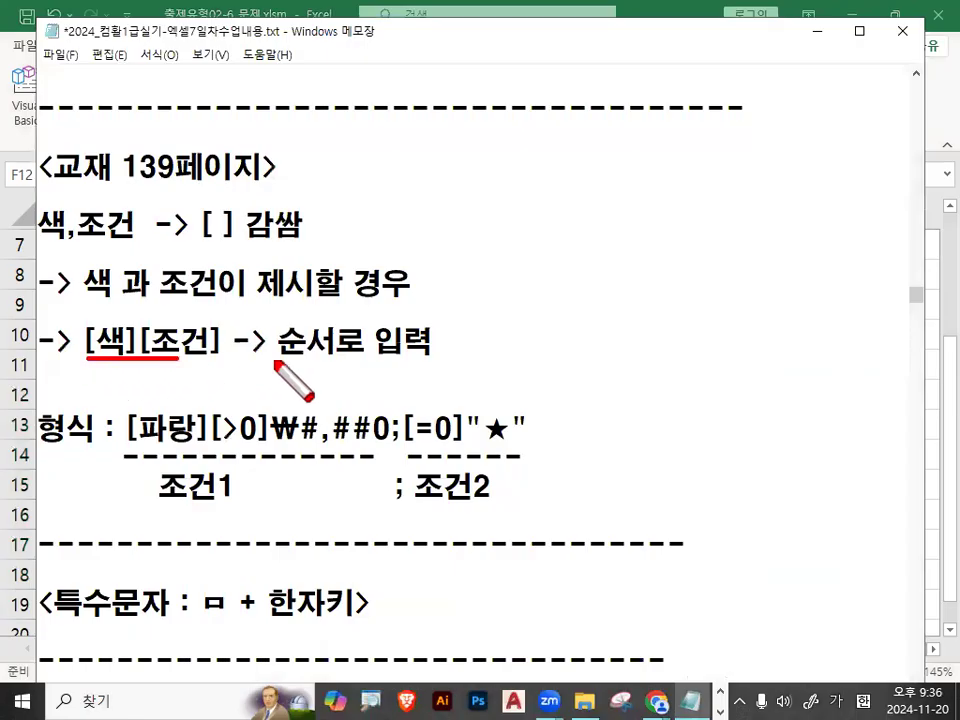
drag(273, 356, 434, 362)
mouse_move(232, 368)
mouse_down()
mouse_move(240, 358)
mouse_move(224, 340)
mouse_up()
key(Escape)
Zoom in on the 형식 example and underline its color code [파랑] and condition [>0].
scroll(200, 405, down, 1)
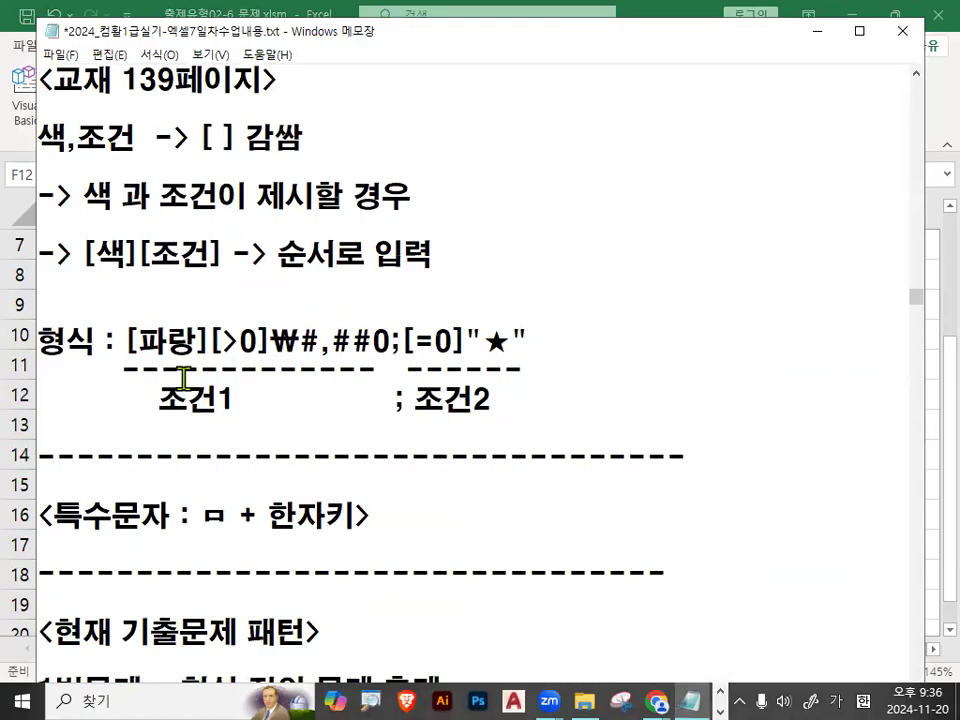
key(ctrl+1)
click(136, 364)
drag(134, 365, 390, 366)
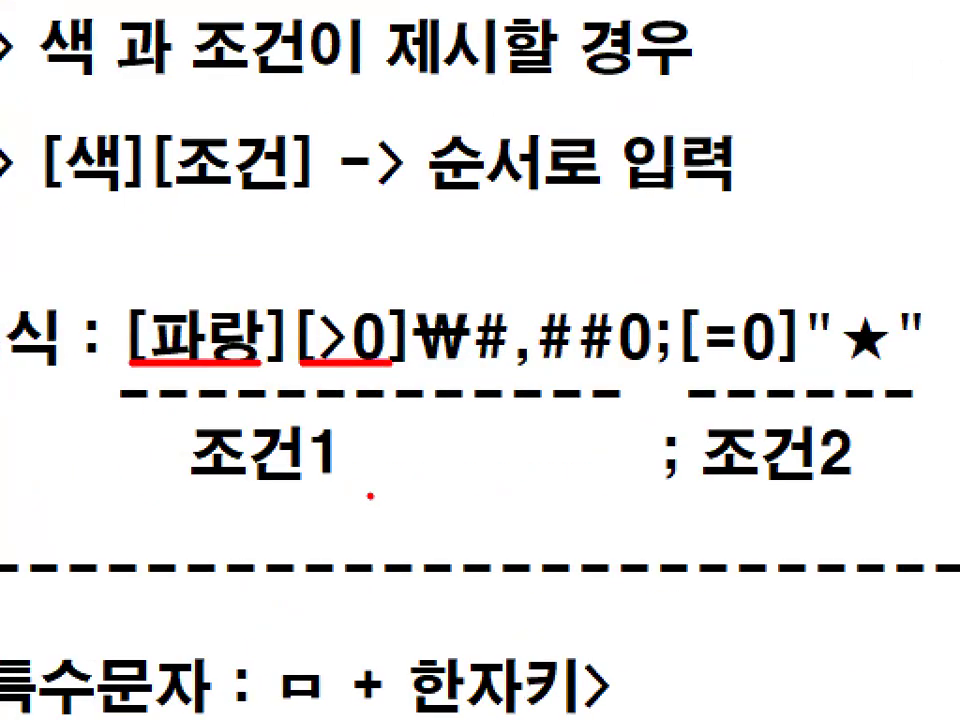
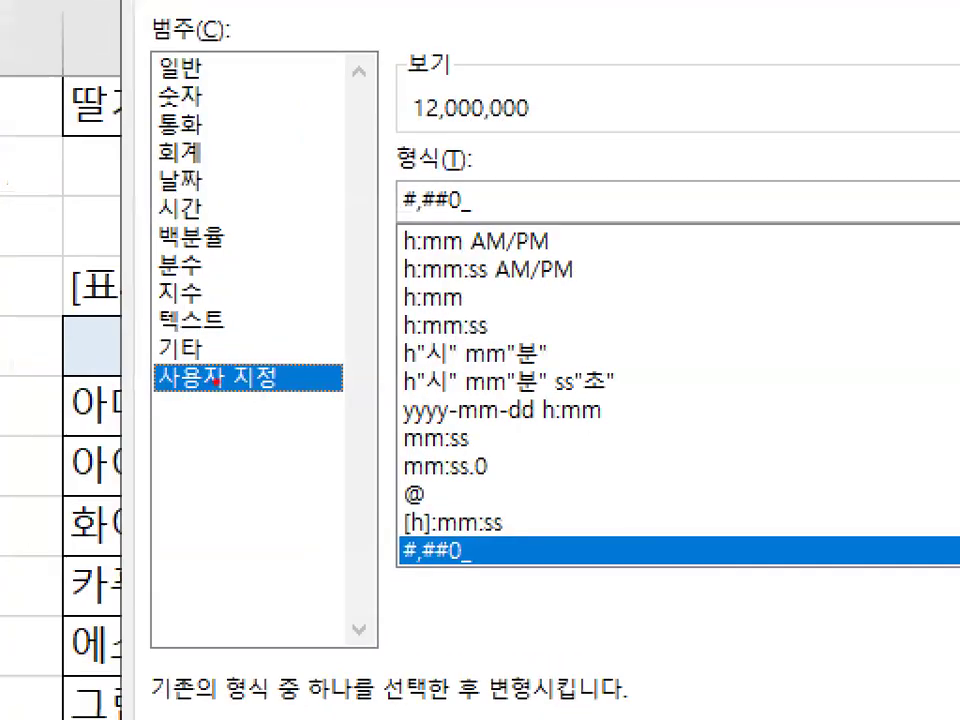
Apply the custom number format [파랑][>0]₩#,##0;[=0]"★" to cells F12:H18 and deselect the range.
drag(509, 177, 465, 219)
key(Escape)
mouse_move(370, 292)
mouse_down()
mouse_move(204, 296)
mouse_move(181, 273)
mouse_up()
key(Hangul)
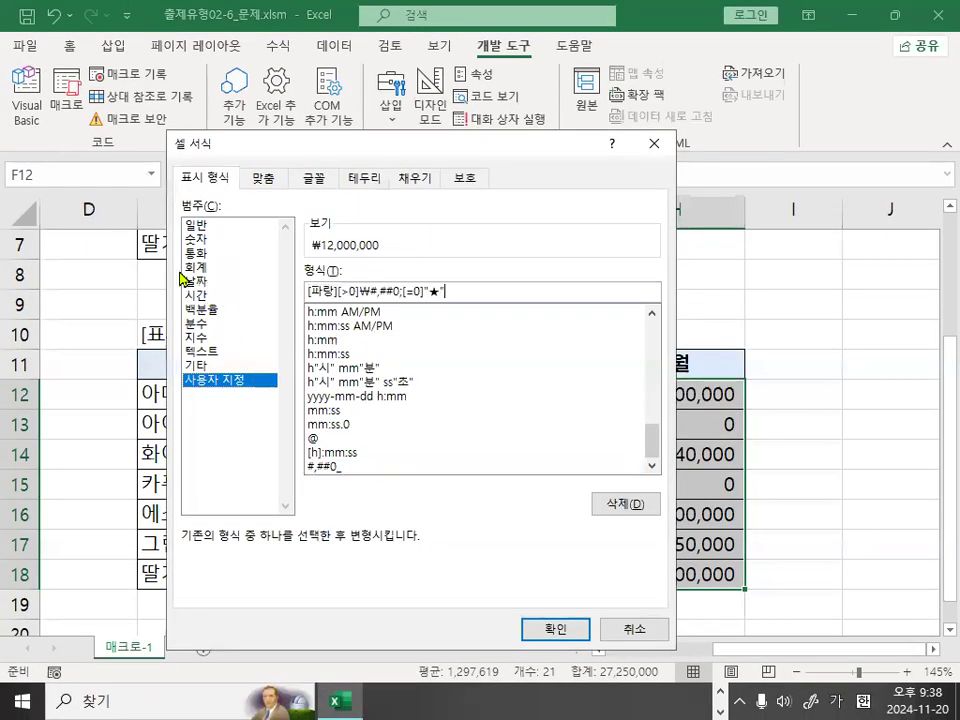
click(560, 628)
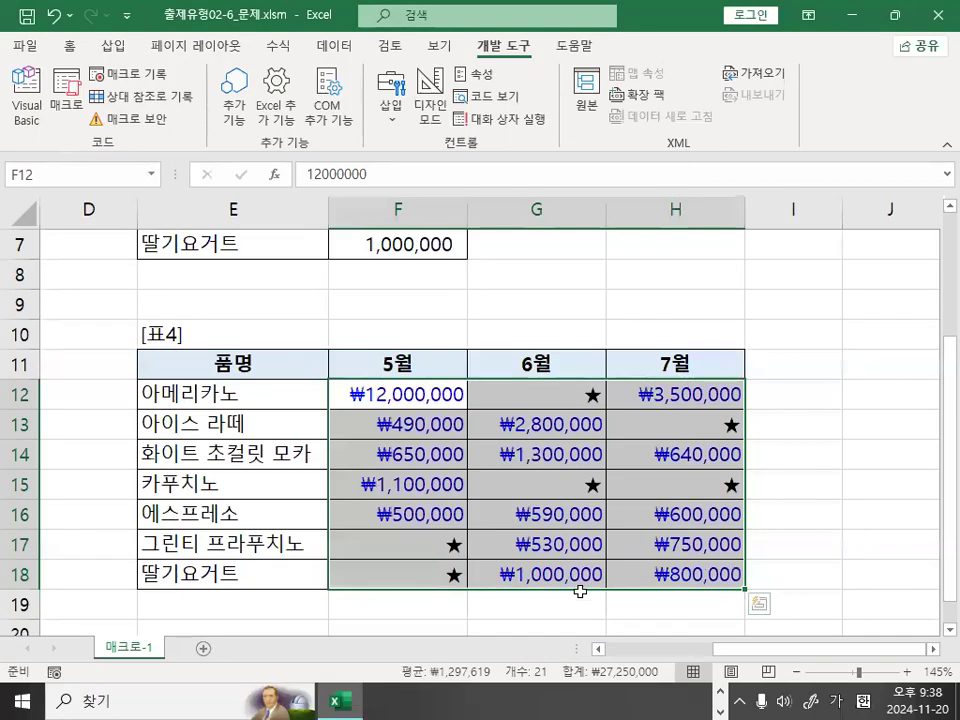
click(807, 419)
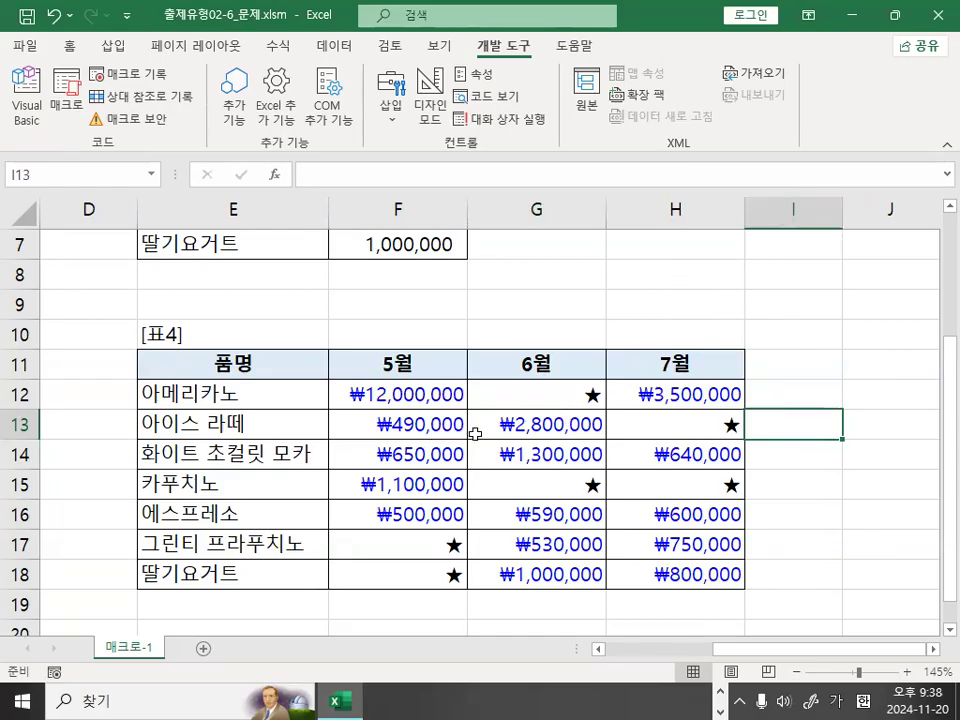
Reset F12:H18 to the Number format with 0 decimal places and a thousands separator, and deselect the range.
drag(405, 394, 677, 566)
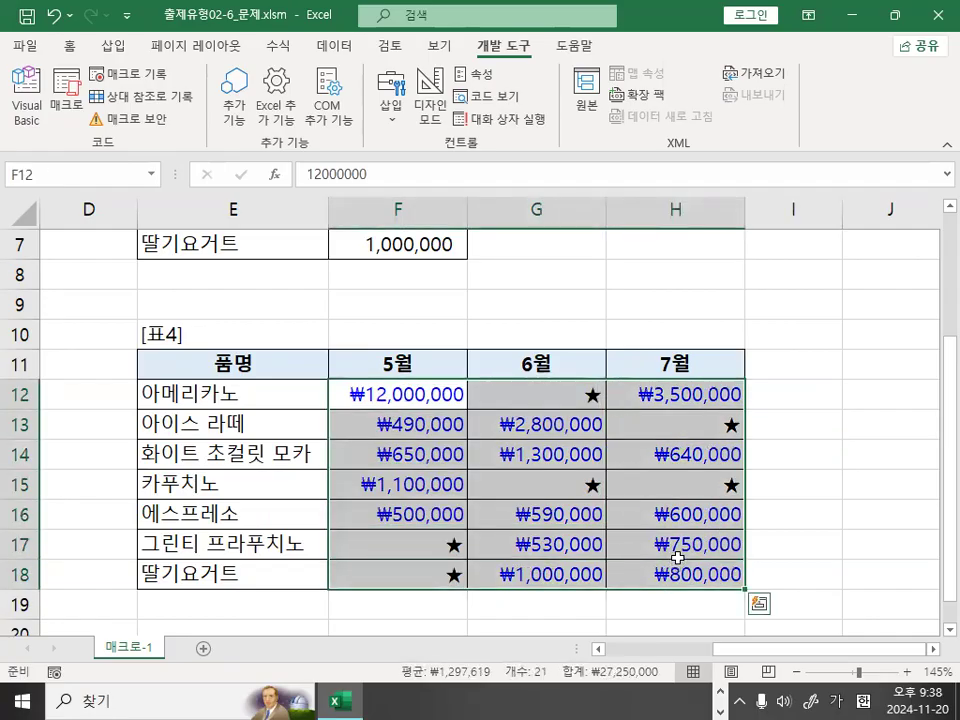
key(ctrl+1)
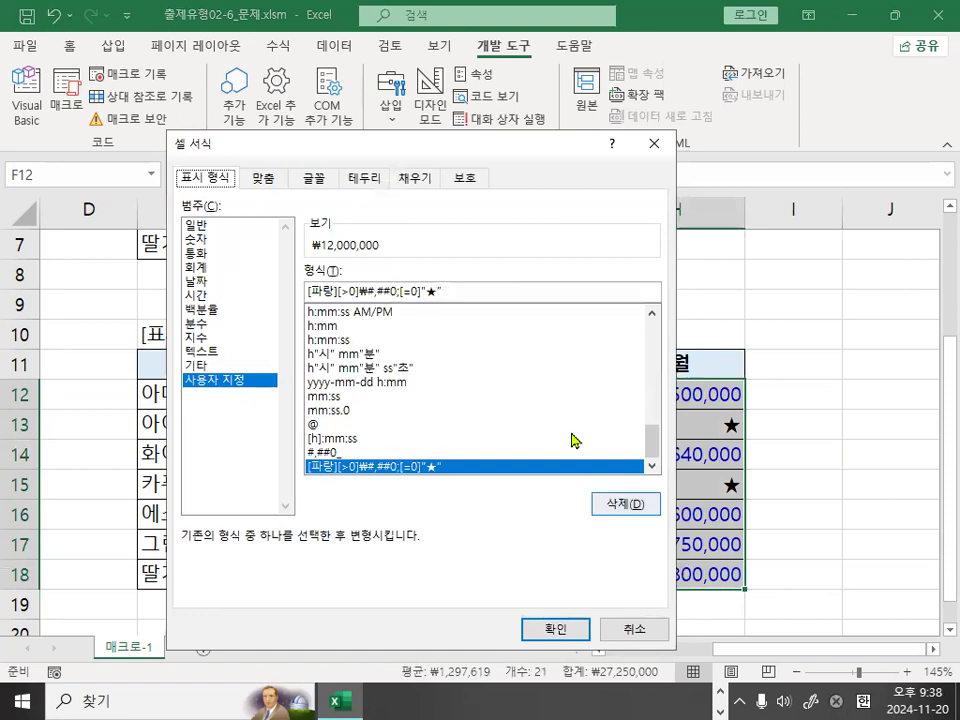
click(198, 240)
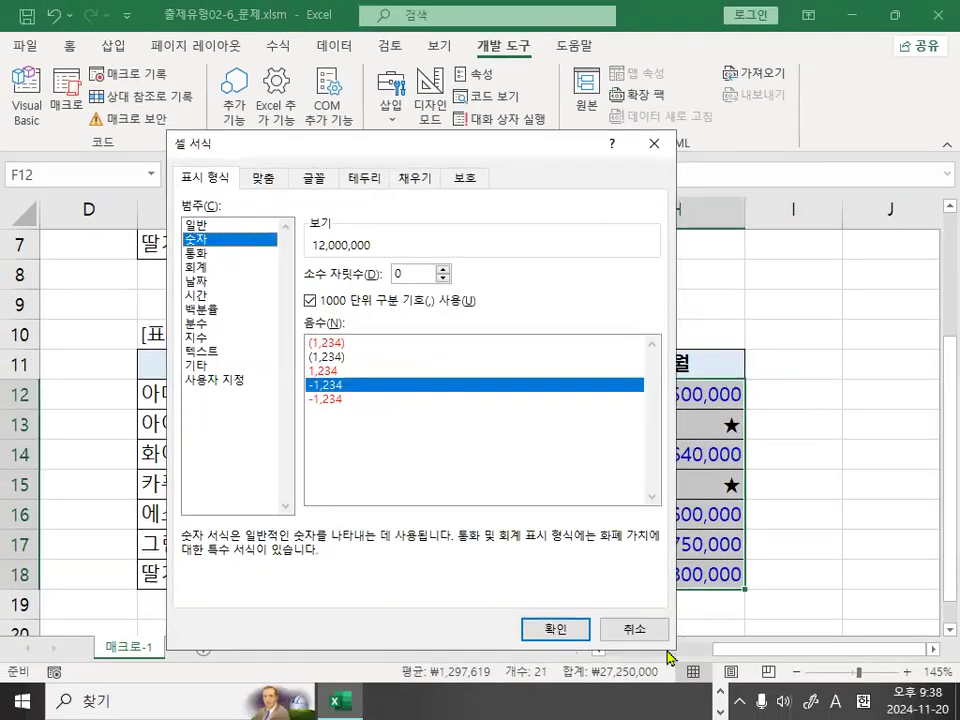
click(566, 632)
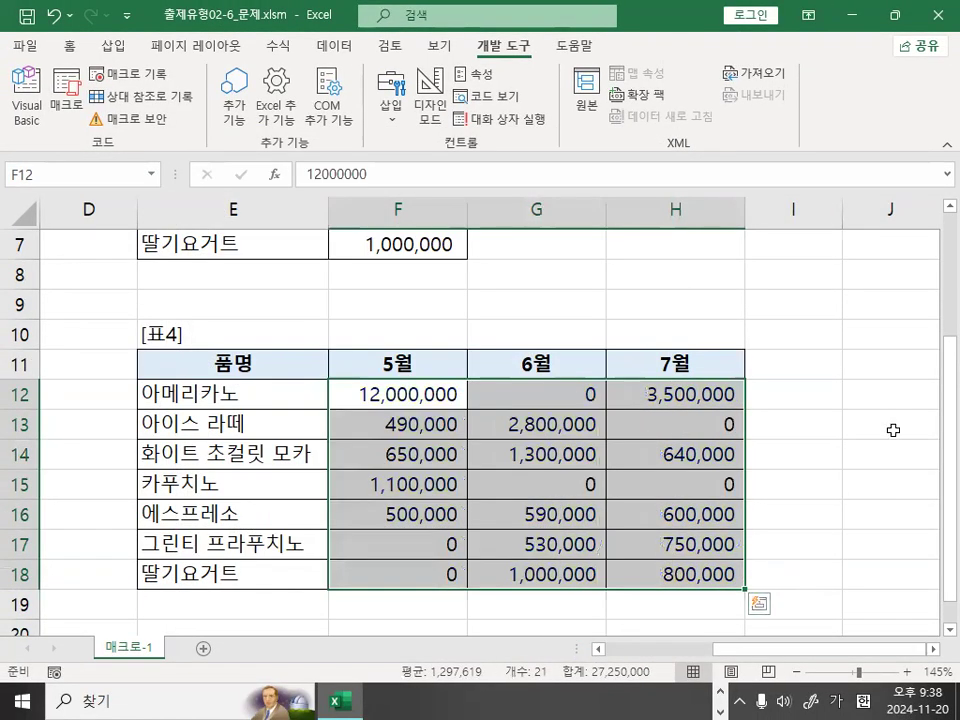
click(893, 428)
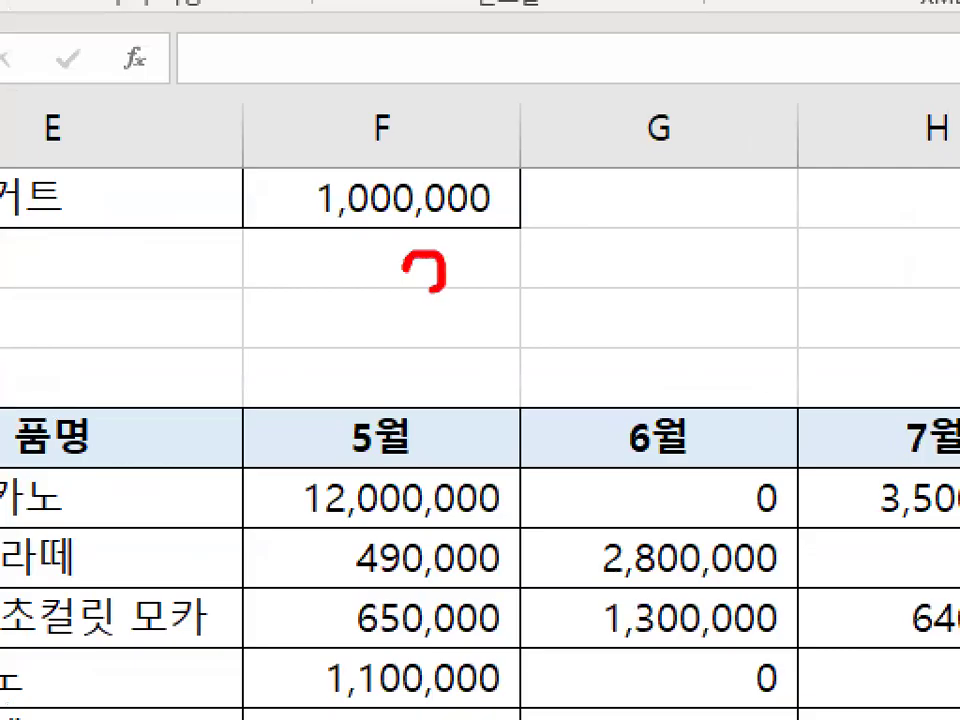
mouse_move(433, 290)
mouse_down()
mouse_move(467, 316)
mouse_move(375, 262)
mouse_move(468, 321)
mouse_up()
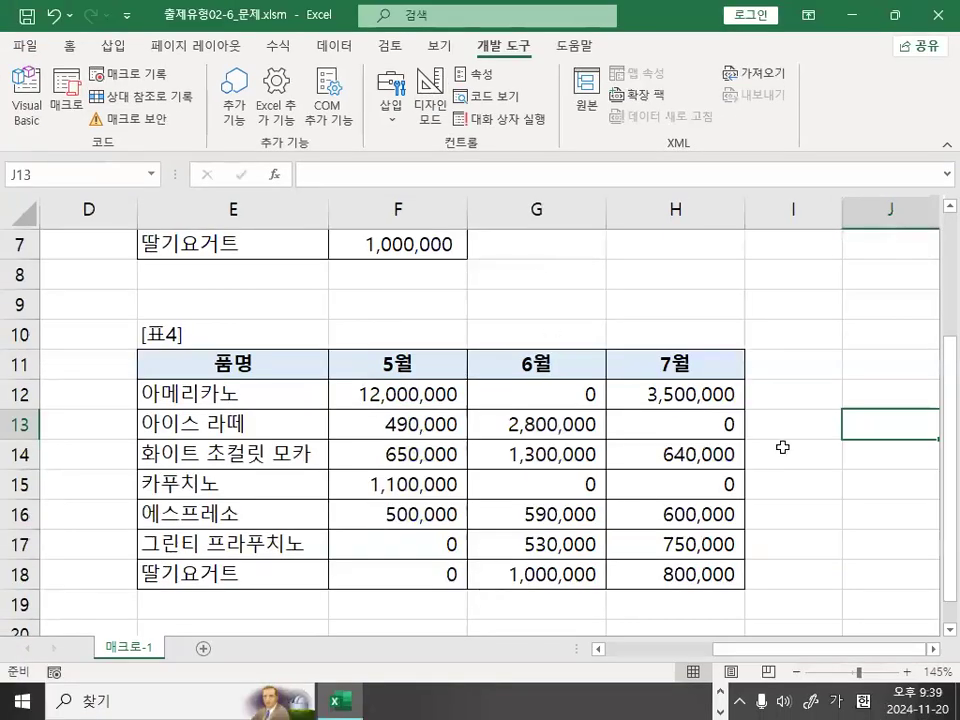
click(865, 393)
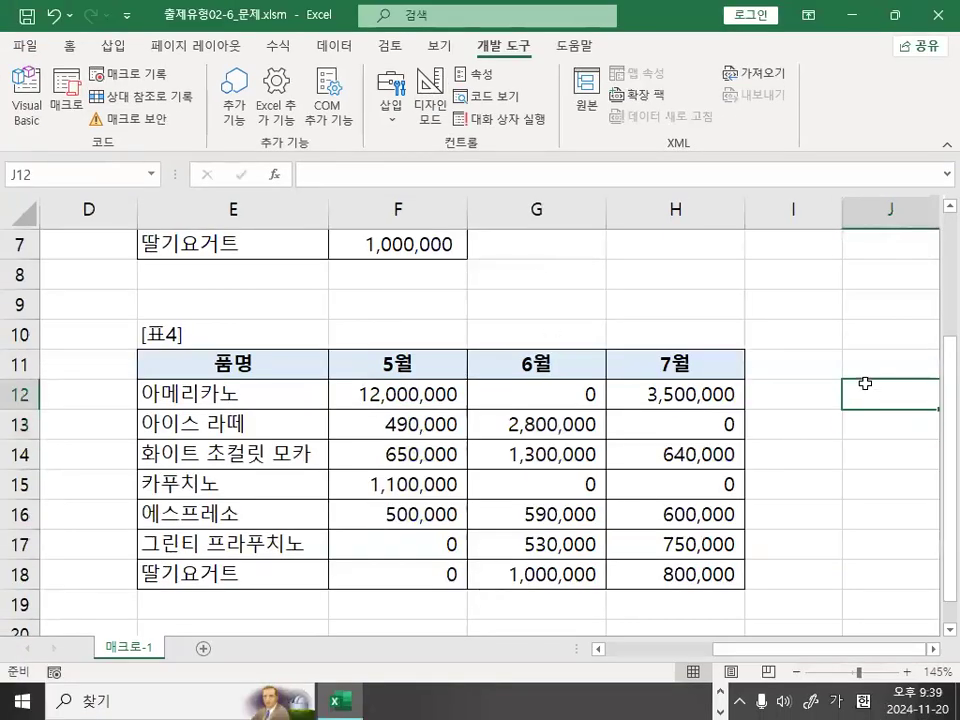
click(741, 304)
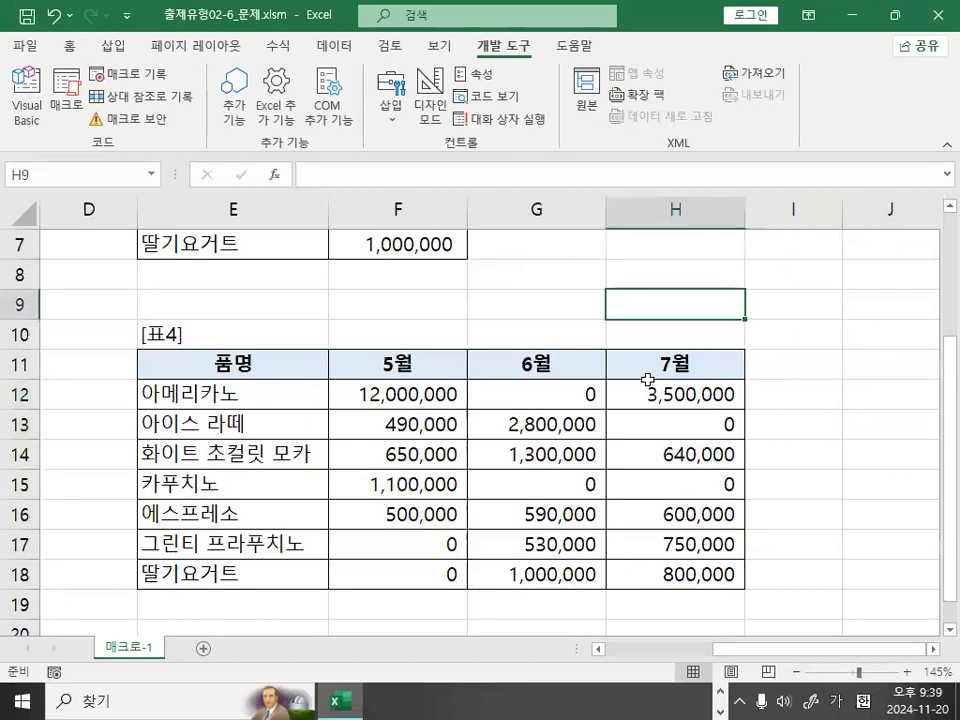
click(512, 284)
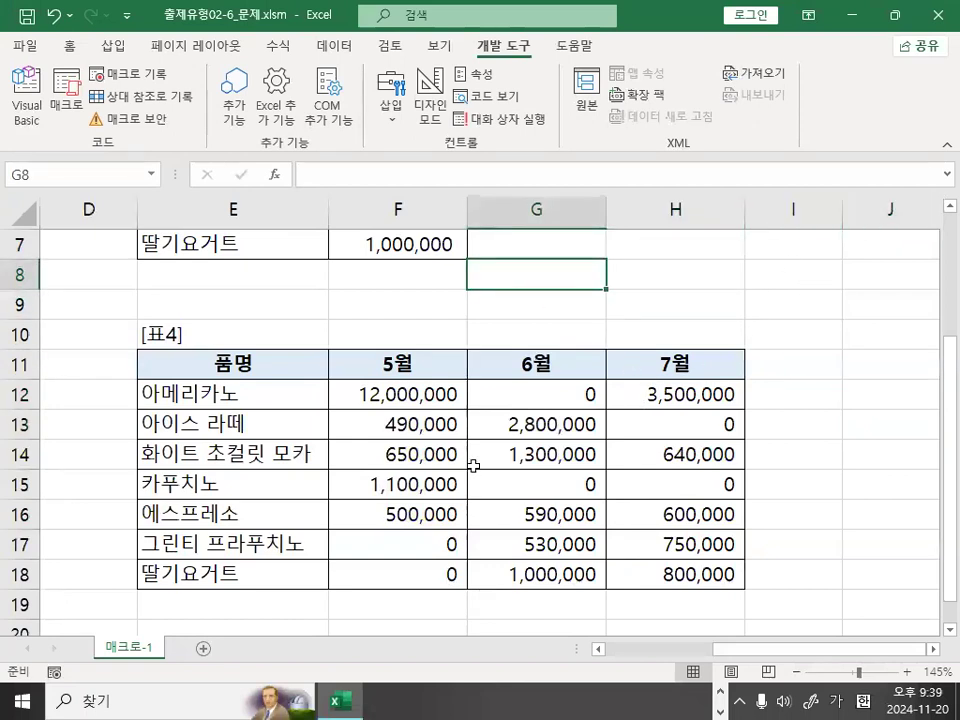
click(775, 420)
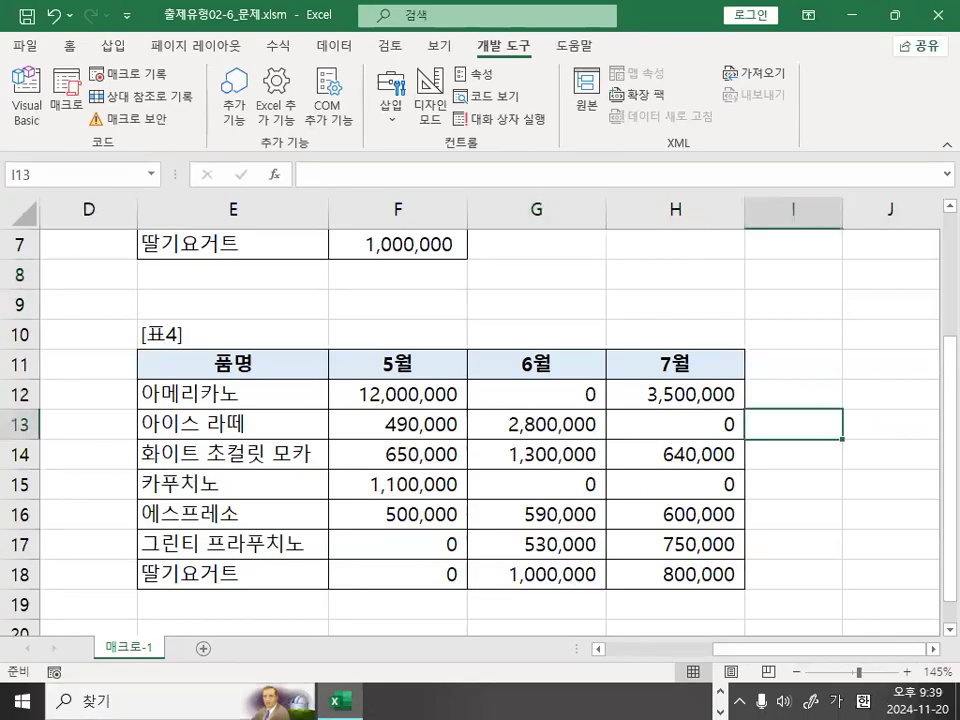
Switch to the Notepad class notes, review the macro creation procedure (매크로 생성 작업순서), and return to the Excel workbook.
key(alt+Tab)
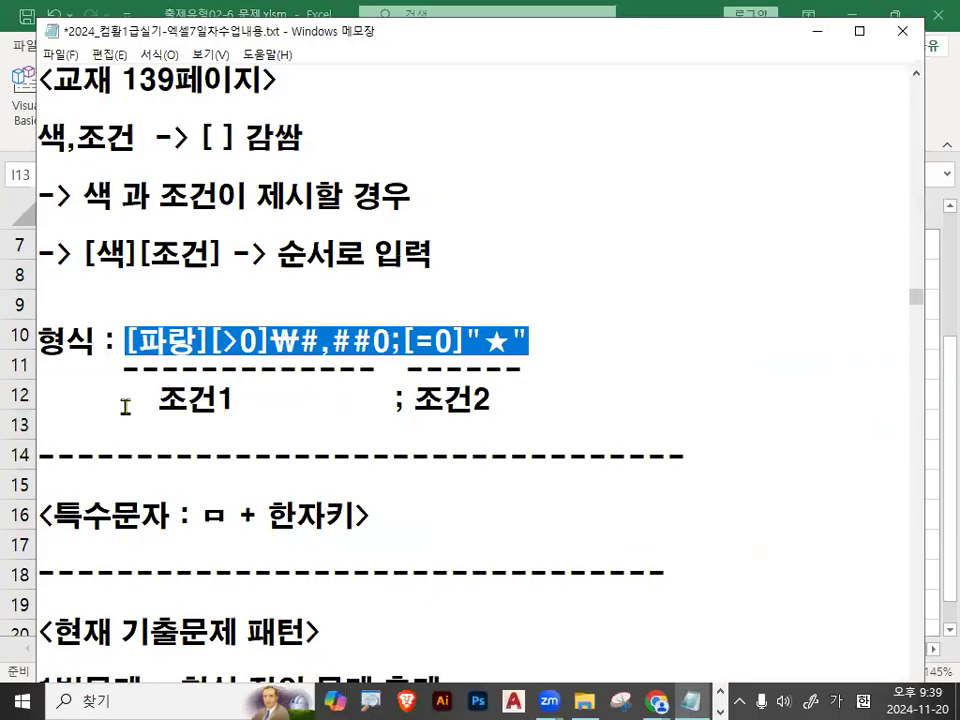
scroll(231, 369, up, 4)
scroll(236, 352, up, 4)
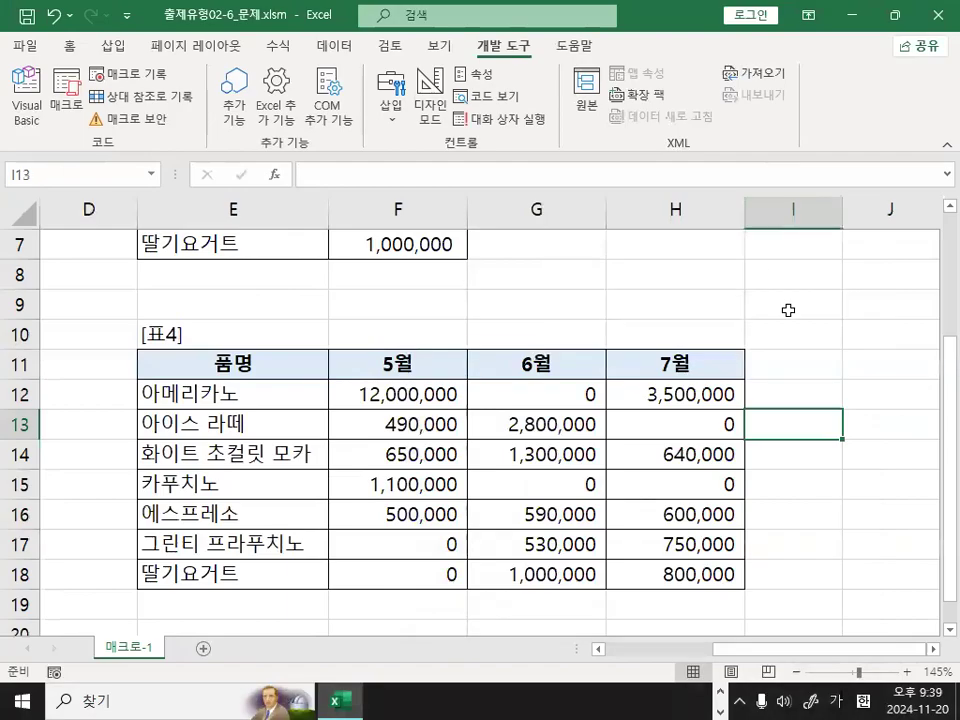
click(790, 306)
click(840, 420)
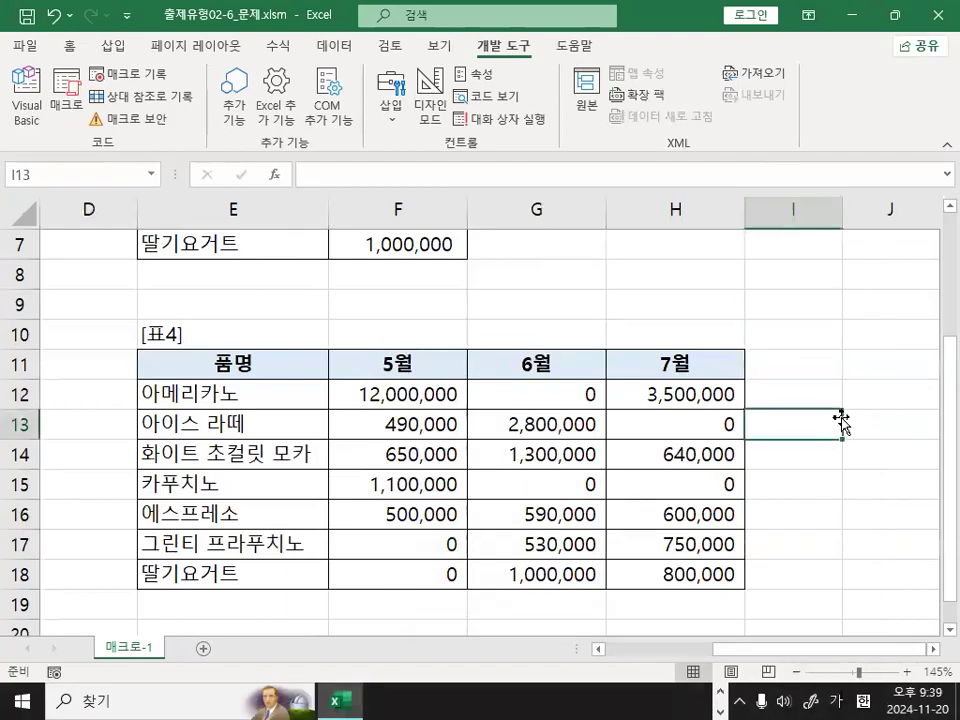
Select empty cell I9 outside the table and start recording a macro named 서식적용 in the current workbook.
click(598, 426)
click(664, 426)
click(807, 310)
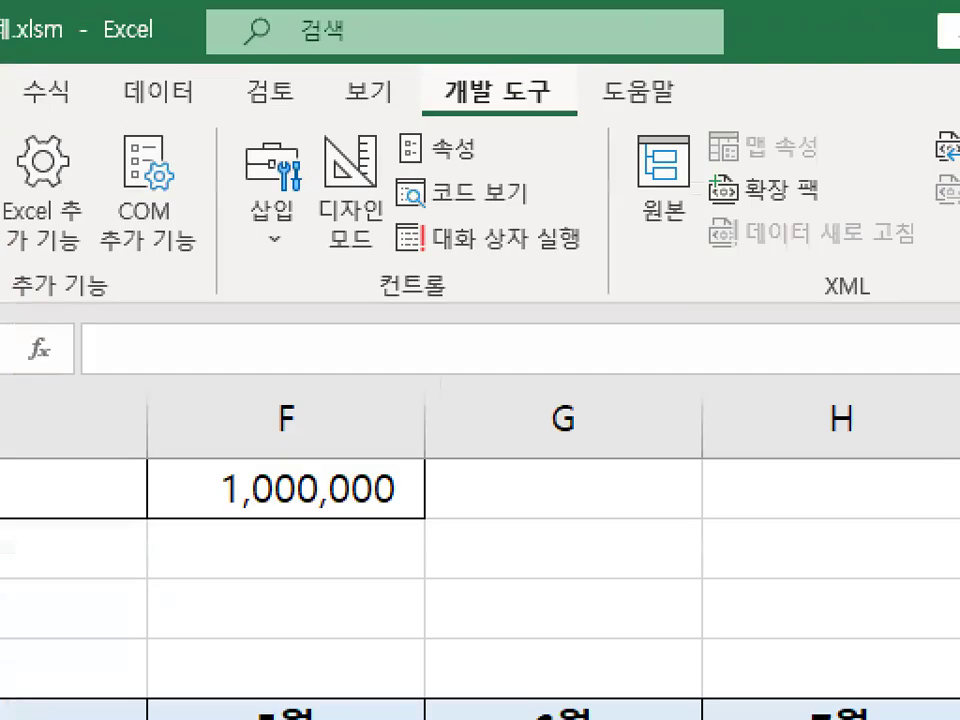
drag(533, 42, 515, 54)
mouse_move(521, 108)
mouse_down()
mouse_move(545, 80)
mouse_move(548, 97)
mouse_up()
key(Escape)
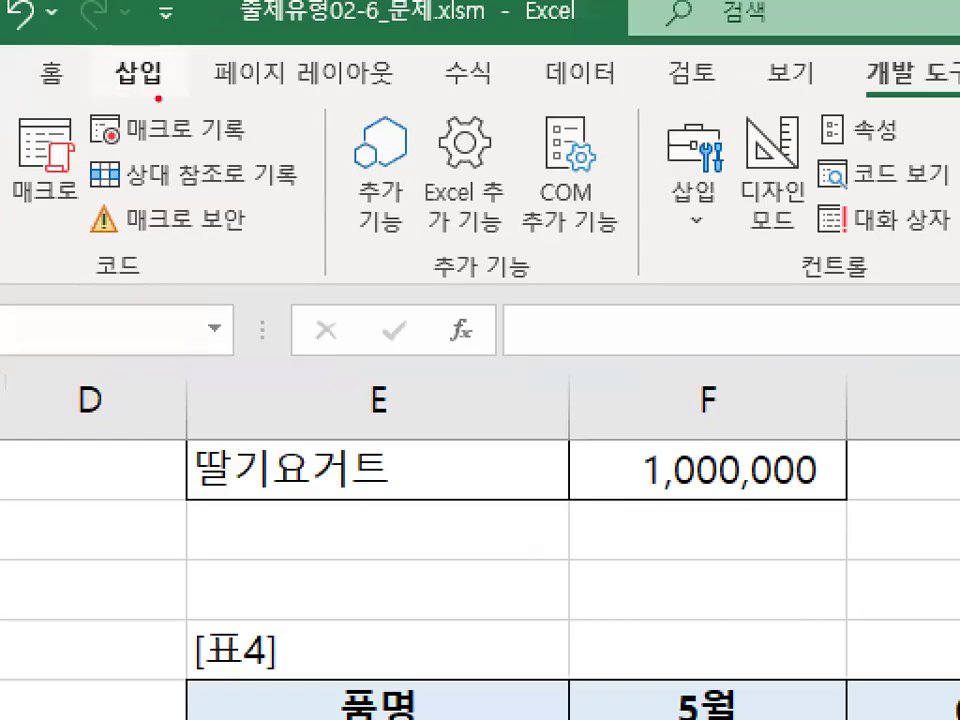
mouse_move(172, 71)
mouse_down()
mouse_move(160, 80)
mouse_move(112, 57)
mouse_up()
key(Escape)
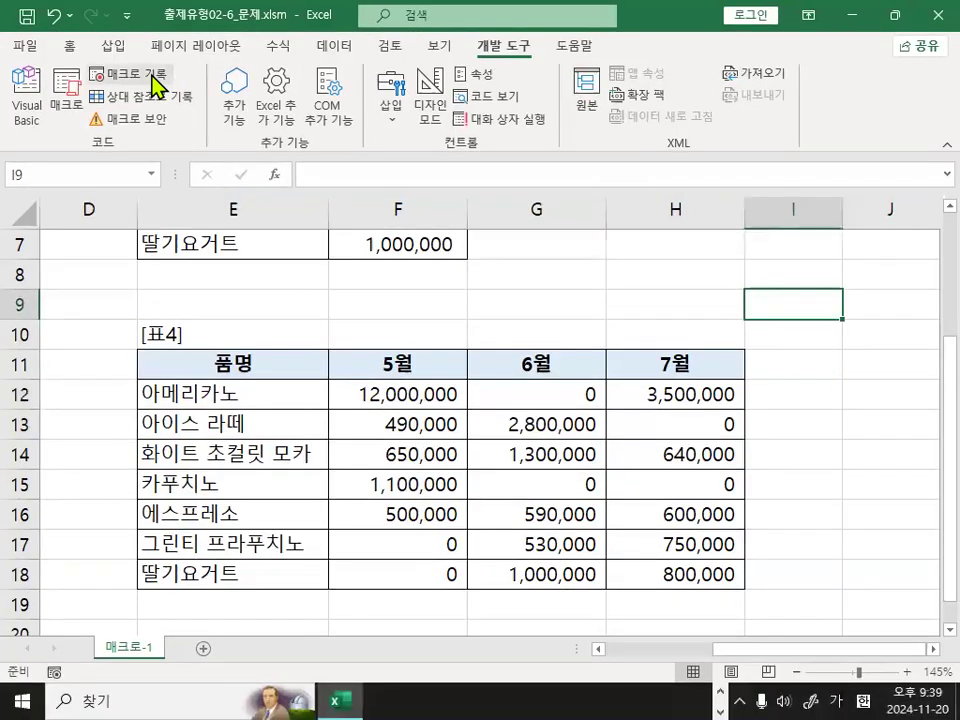
click(180, 129)
mouse_move(336, 264)
mouse_down()
mouse_move(270, 236)
mouse_move(321, 247)
mouse_up()
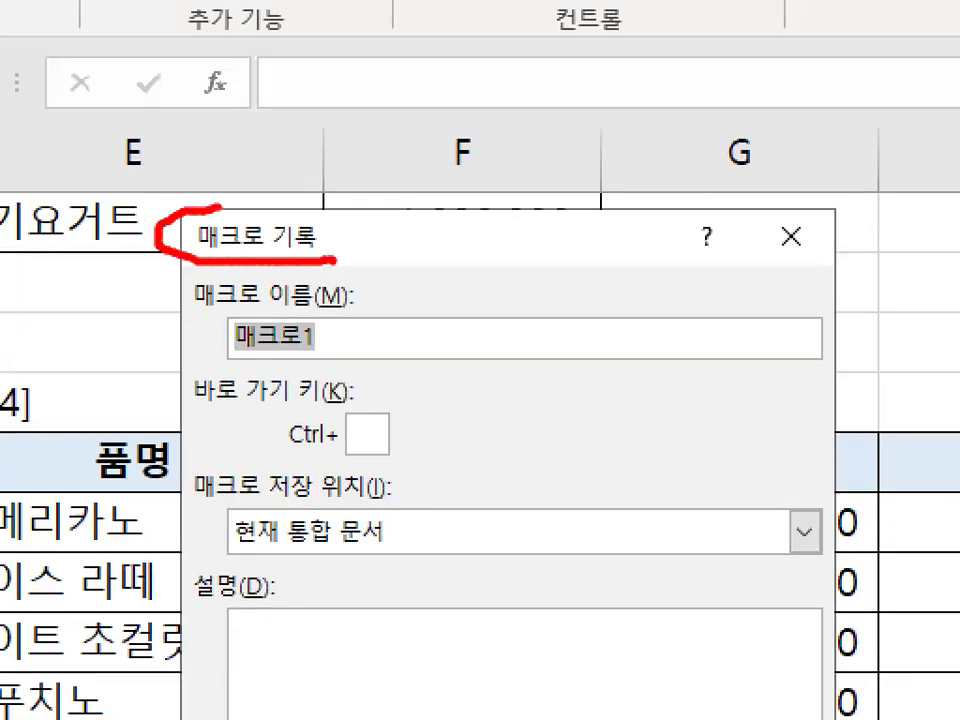
mouse_move(276, 294)
mouse_down()
mouse_move(290, 352)
mouse_move(340, 340)
mouse_up()
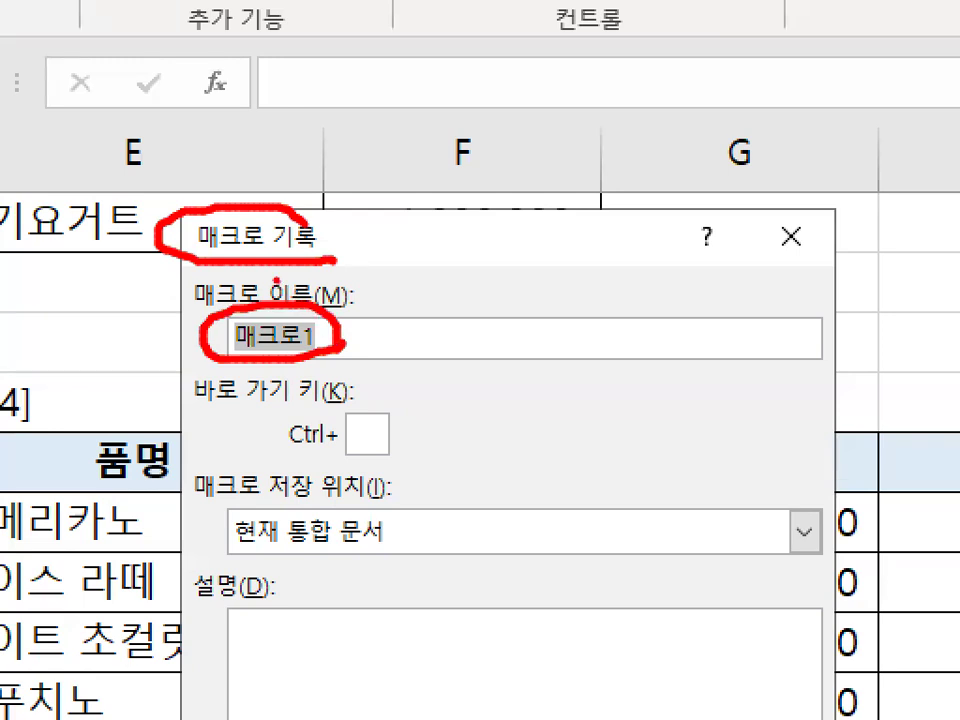
key(Escape)
text(서식적용)
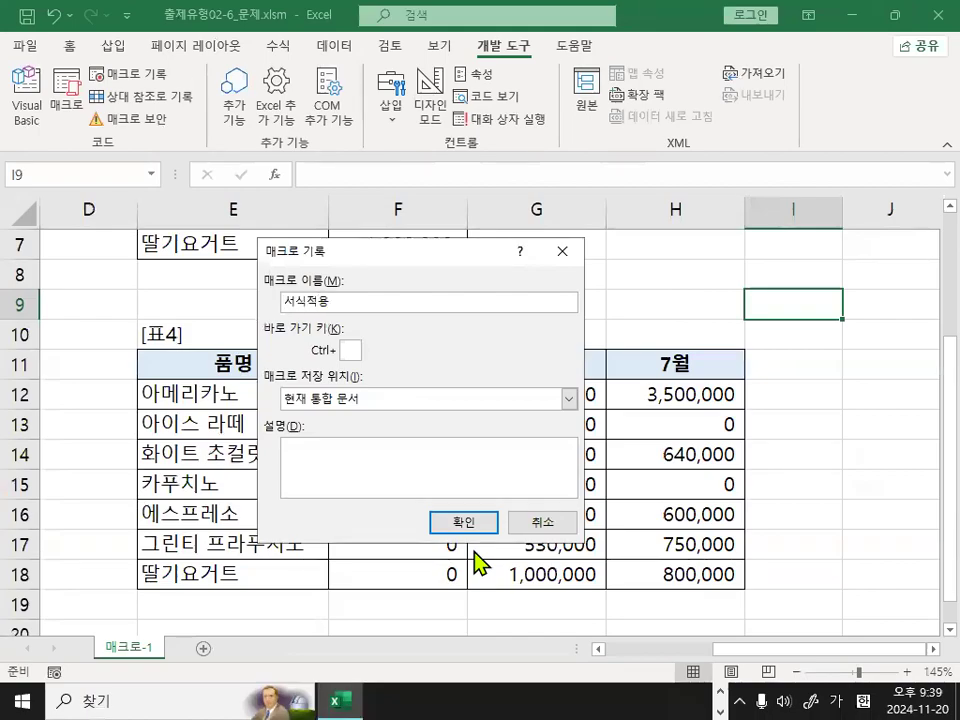
key(ctrl+1)
click(310, 316)
mouse_move(338, 307)
mouse_down()
mouse_move(225, 276)
mouse_move(368, 292)
mouse_up()
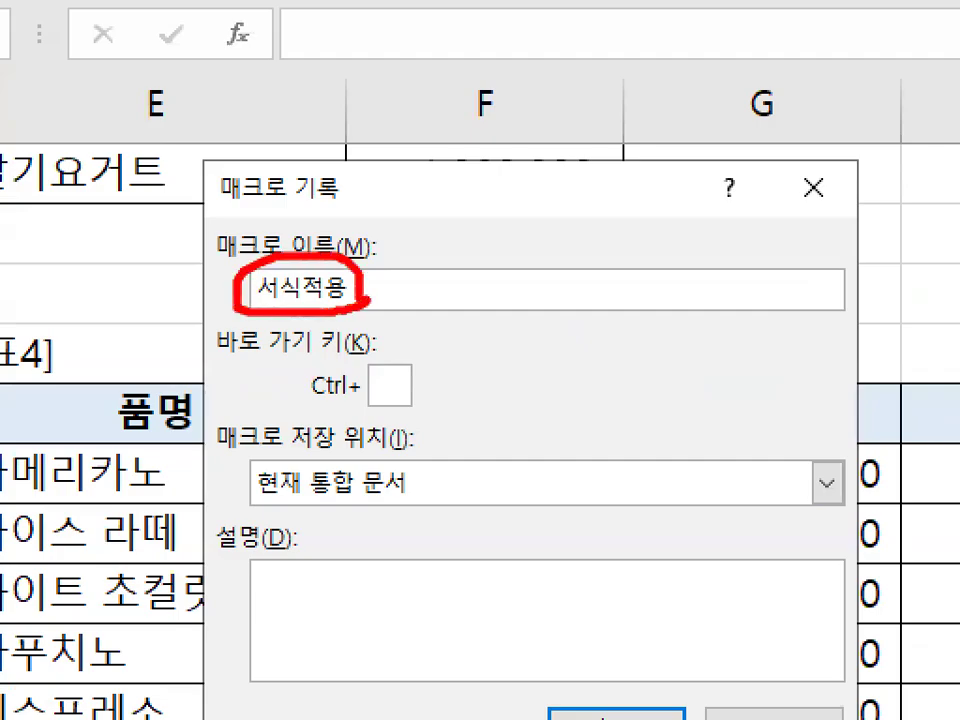
key(Escape)
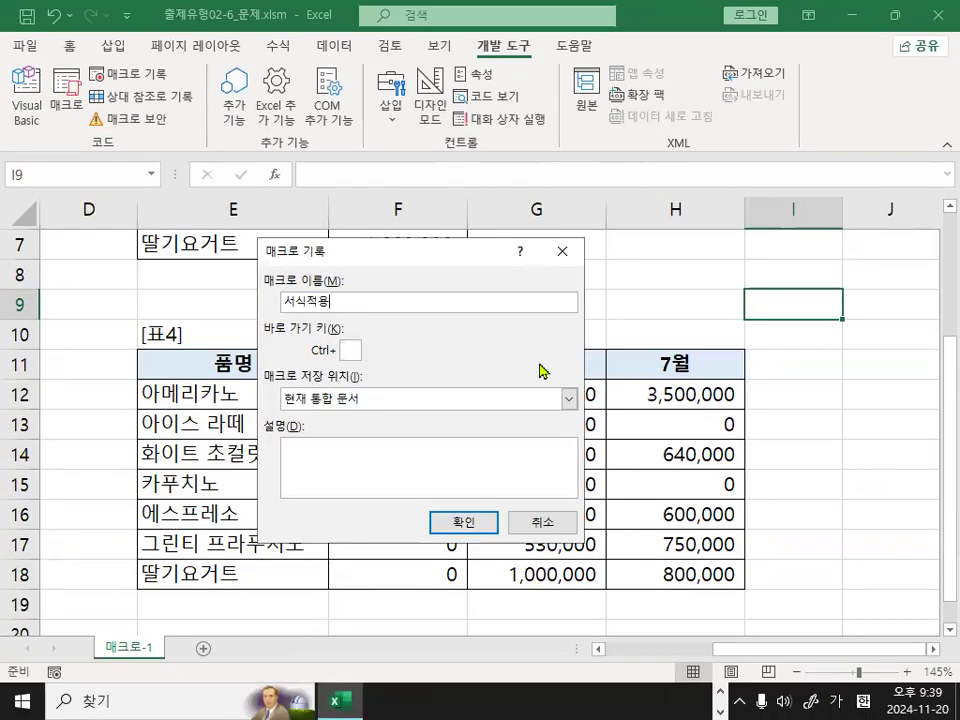
key(Return)
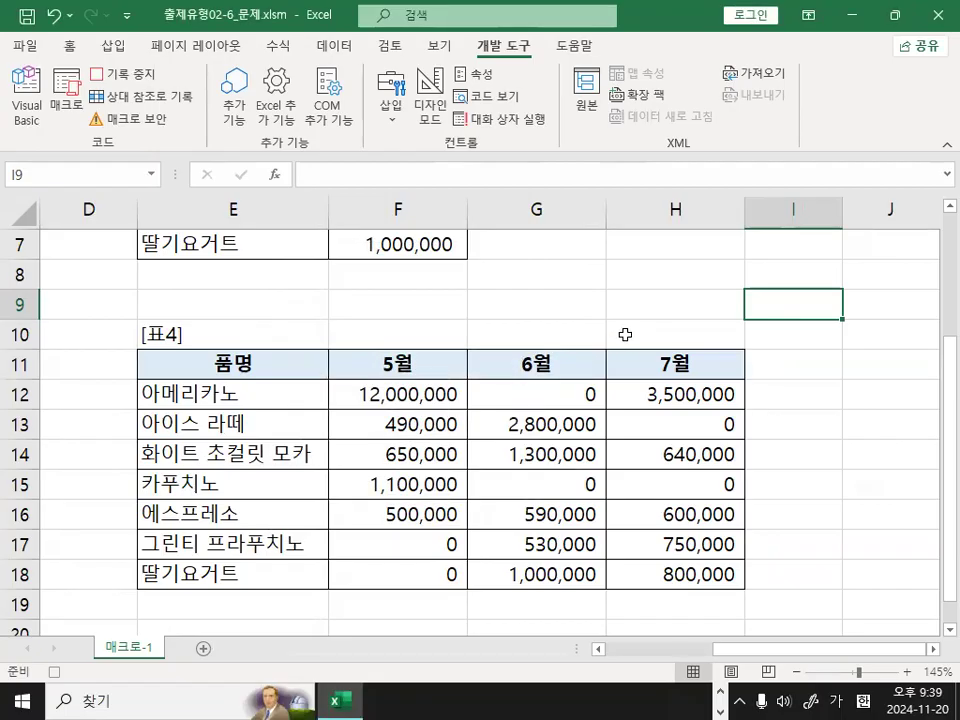
Format F12:H18 with the existing custom format [파랑][>0]₩#,##0;[=0]"★" and deselect the range by selecting empty cell I12.
click(390, 392)
mouse_move(390, 392)
mouse_down()
mouse_move(482, 444)
mouse_move(600, 552)
mouse_move(669, 564)
mouse_move(696, 534)
mouse_move(274, 440)
mouse_move(671, 506)
mouse_up()
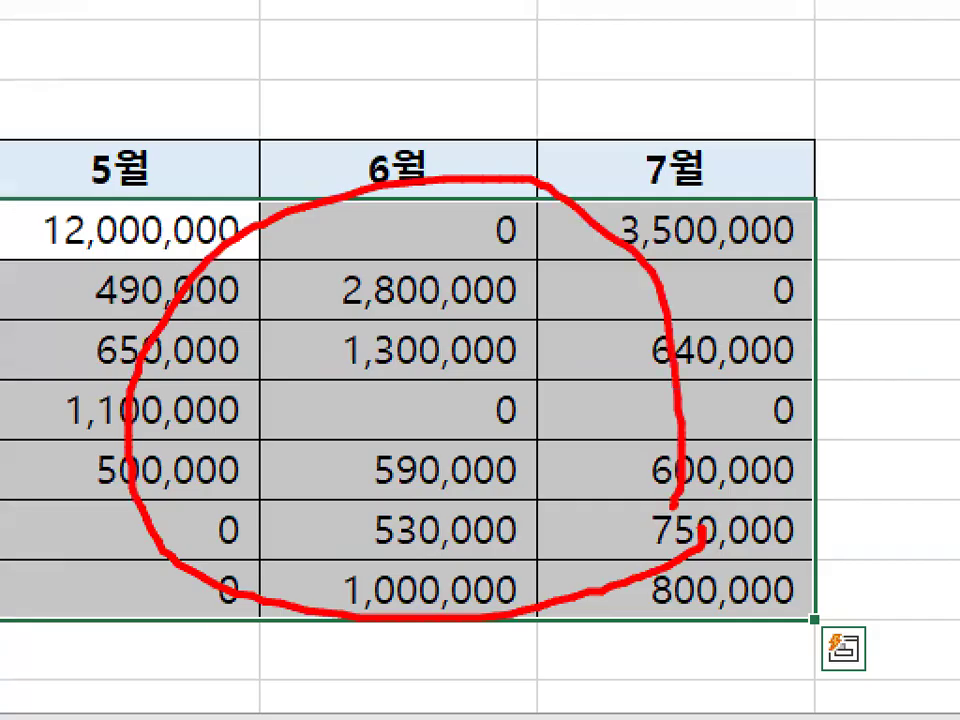
key(Escape)
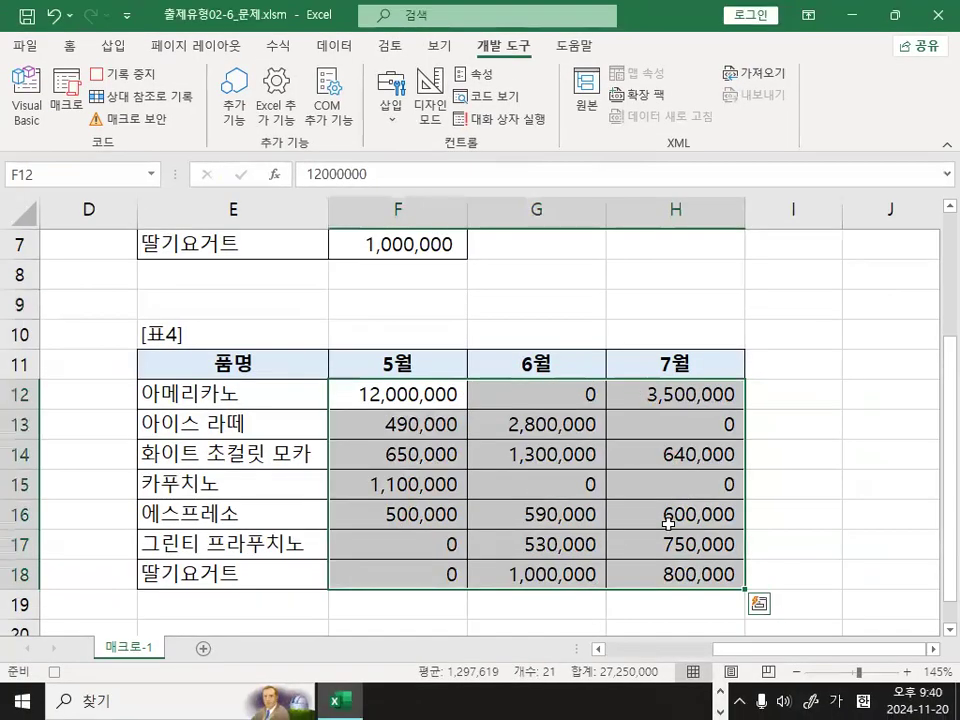
key(ctrl+1)
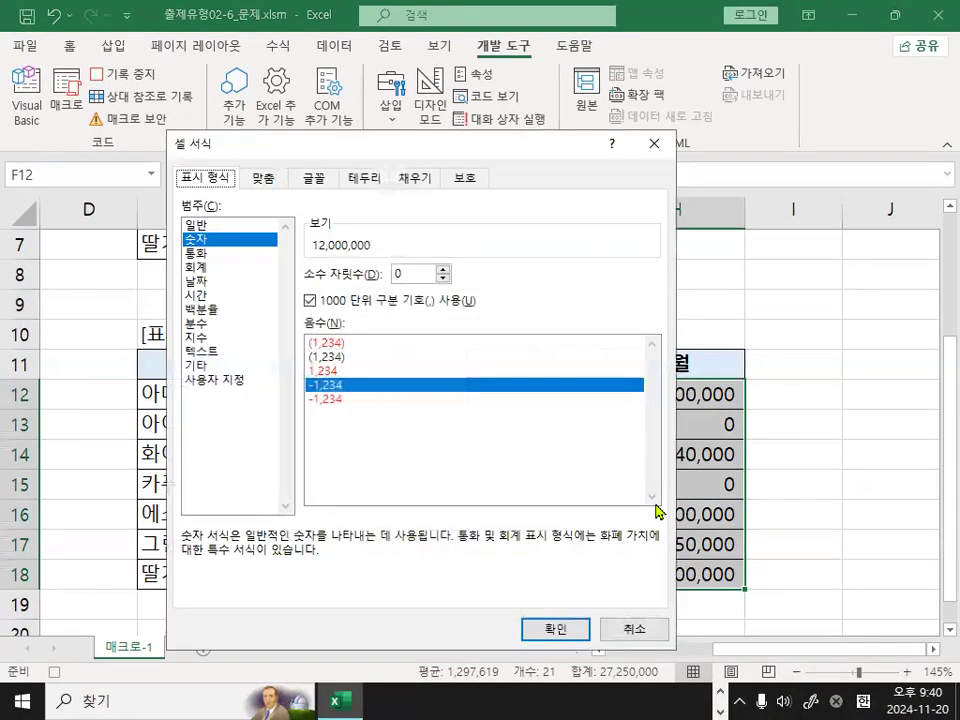
click(234, 382)
mouse_move(246, 381)
mouse_down()
mouse_move(184, 391)
mouse_move(245, 368)
mouse_up()
key(Escape)
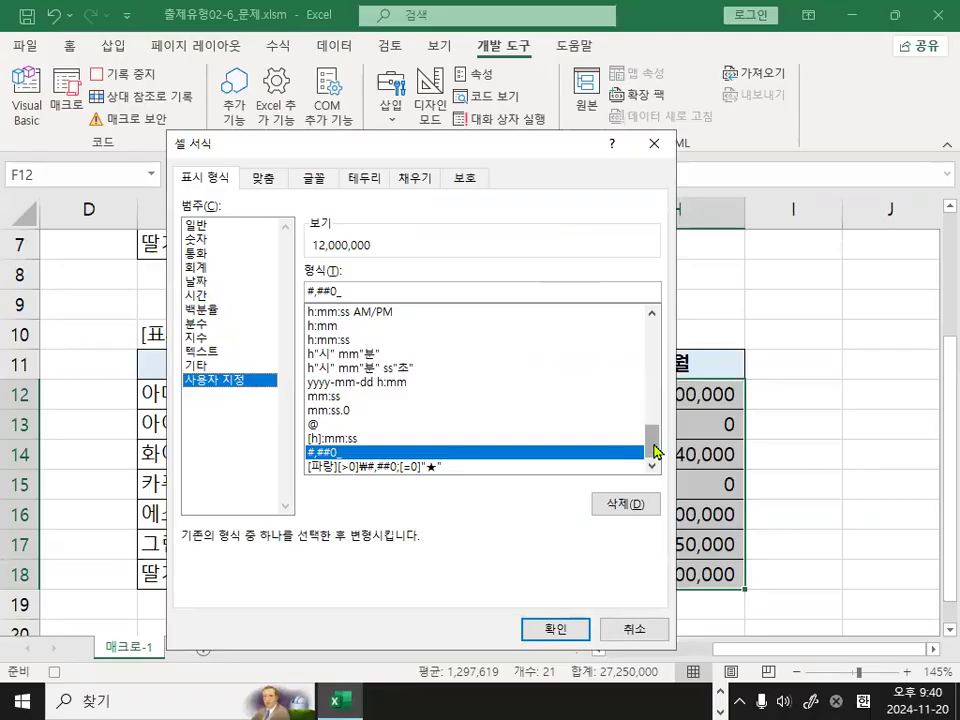
key(ctrl+1)
click(394, 502)
drag(224, 453, 476, 450)
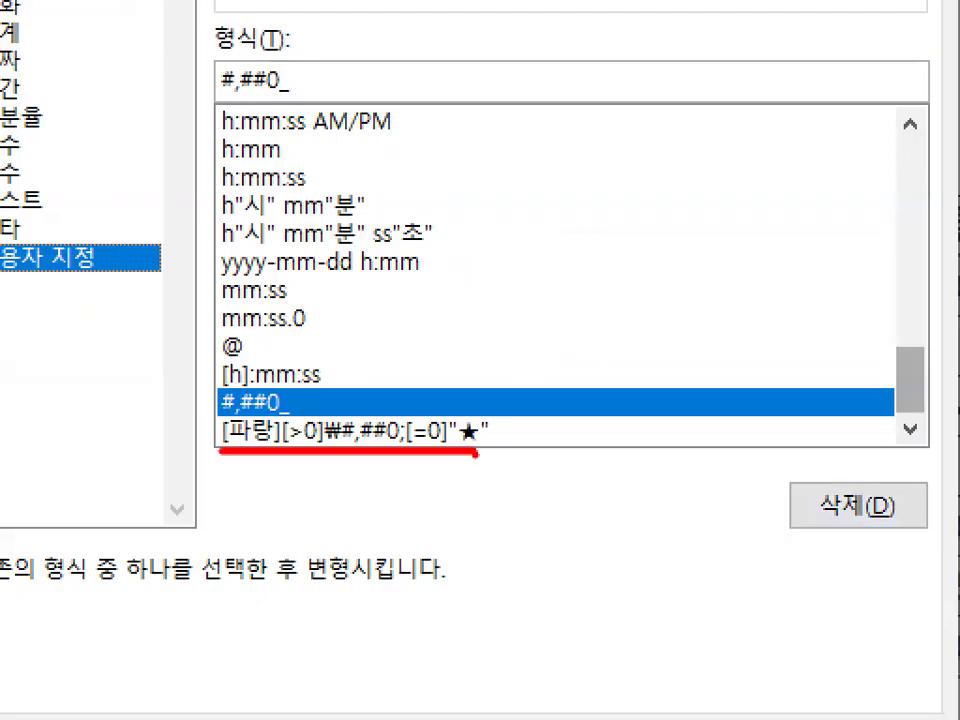
key(Escape)
click(363, 432)
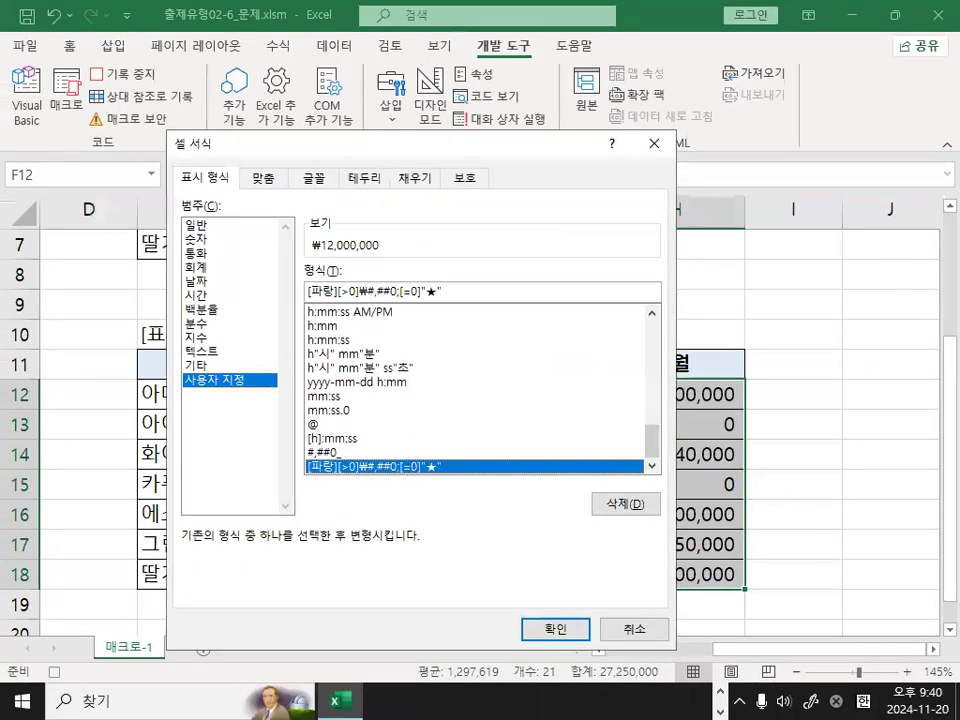
key(ctrl+1)
drag(211, 293, 470, 290)
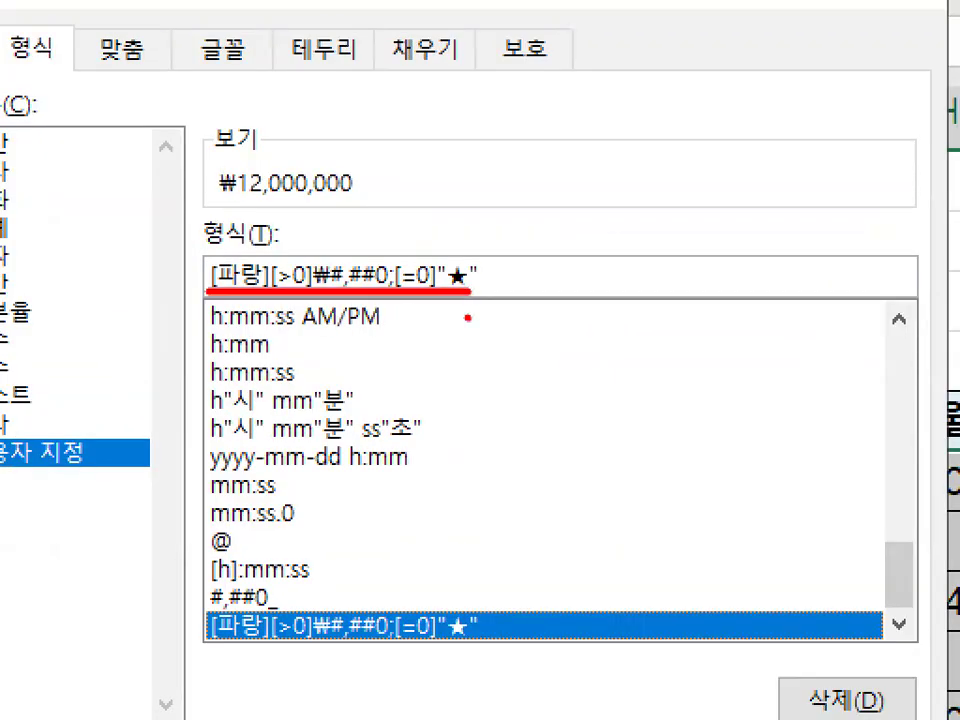
key(Escape)
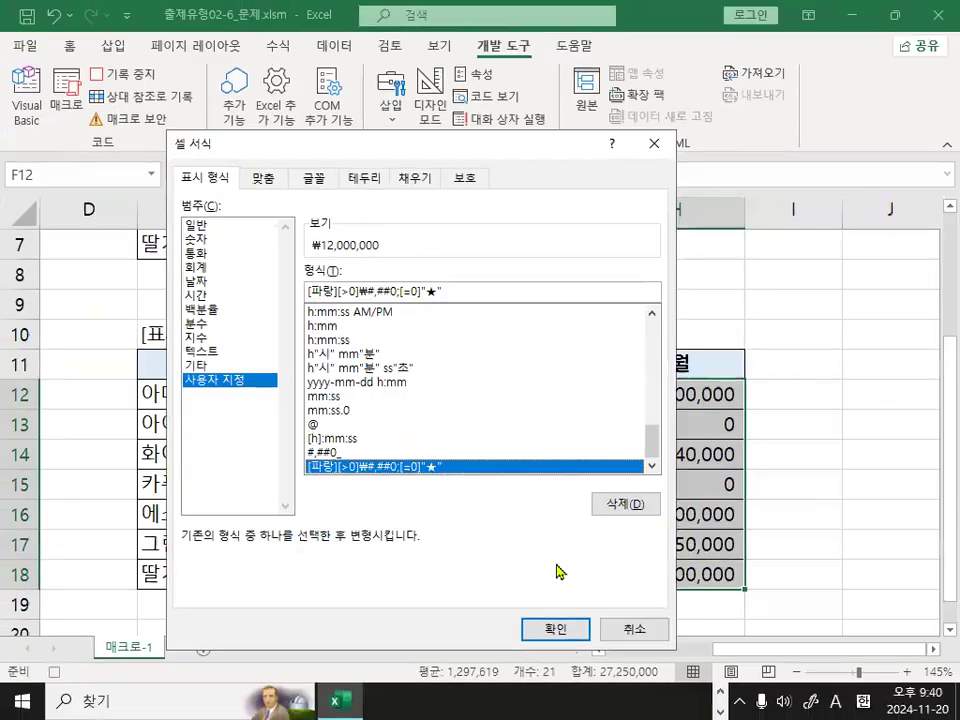
key(ctrl+1)
mouse_move(365, 322)
mouse_down()
mouse_move(497, 300)
mouse_move(195, 275)
mouse_move(512, 280)
mouse_move(505, 326)
mouse_up()
click(558, 636)
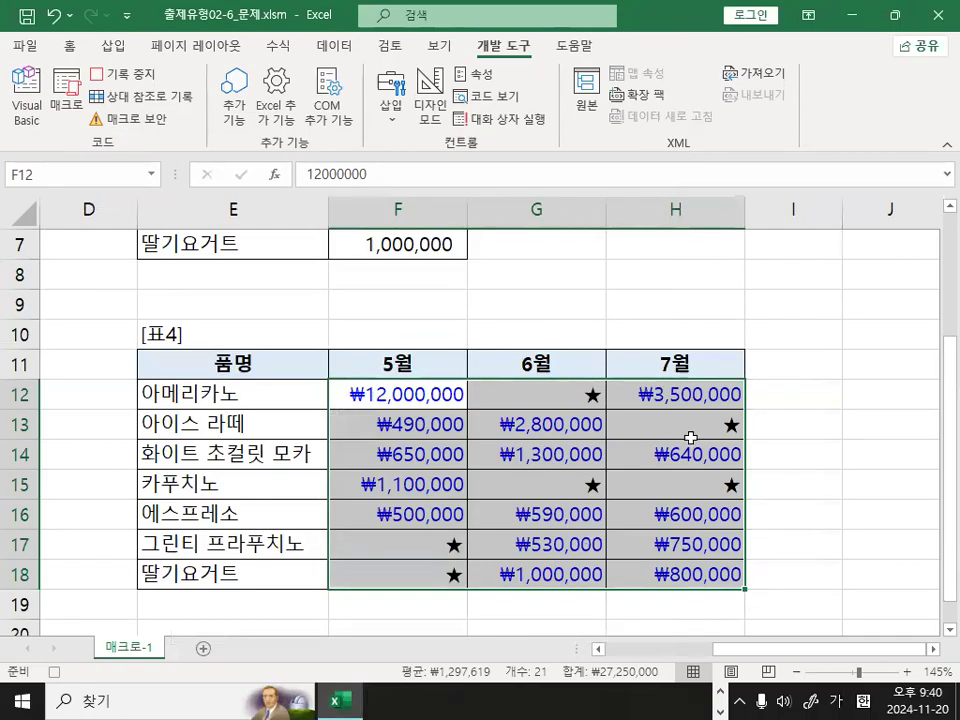
click(825, 394)
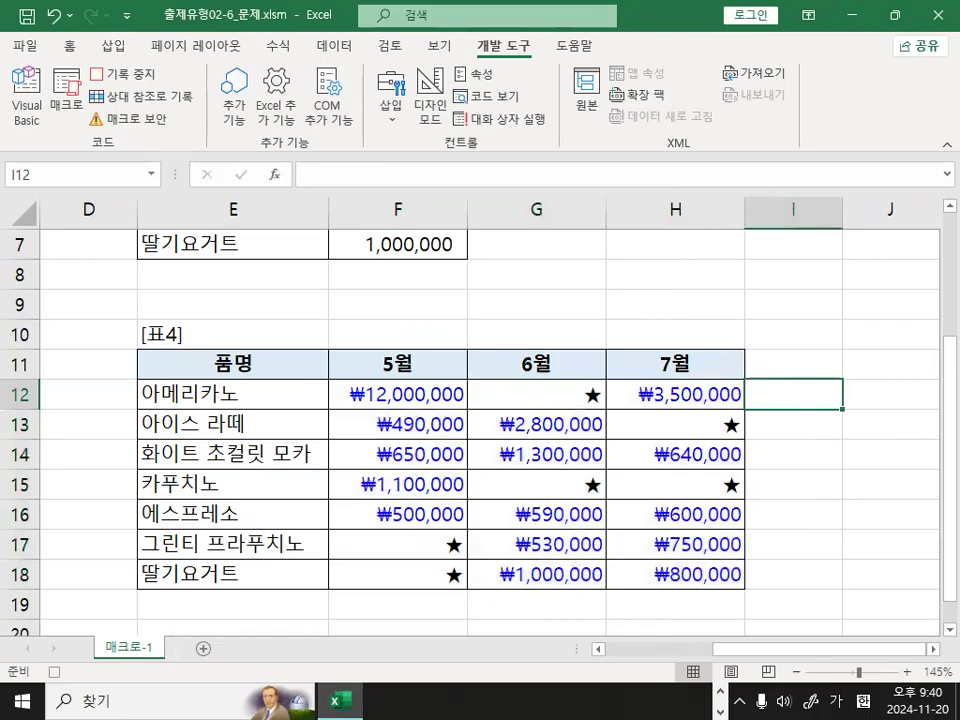
Switch to the Notepad class notes, review step 6 of the macro creation procedure on stopping the recording, and return to the Excel workbook.
key(alt+Tab)
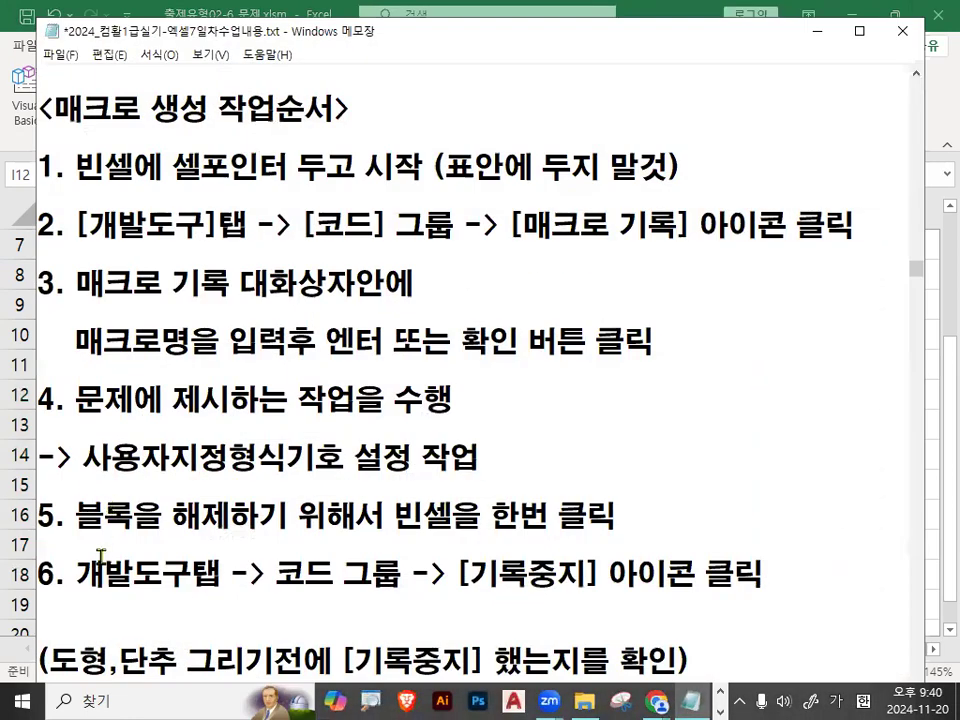
scroll(116, 577, down, 1)
drag(78, 487, 825, 489)
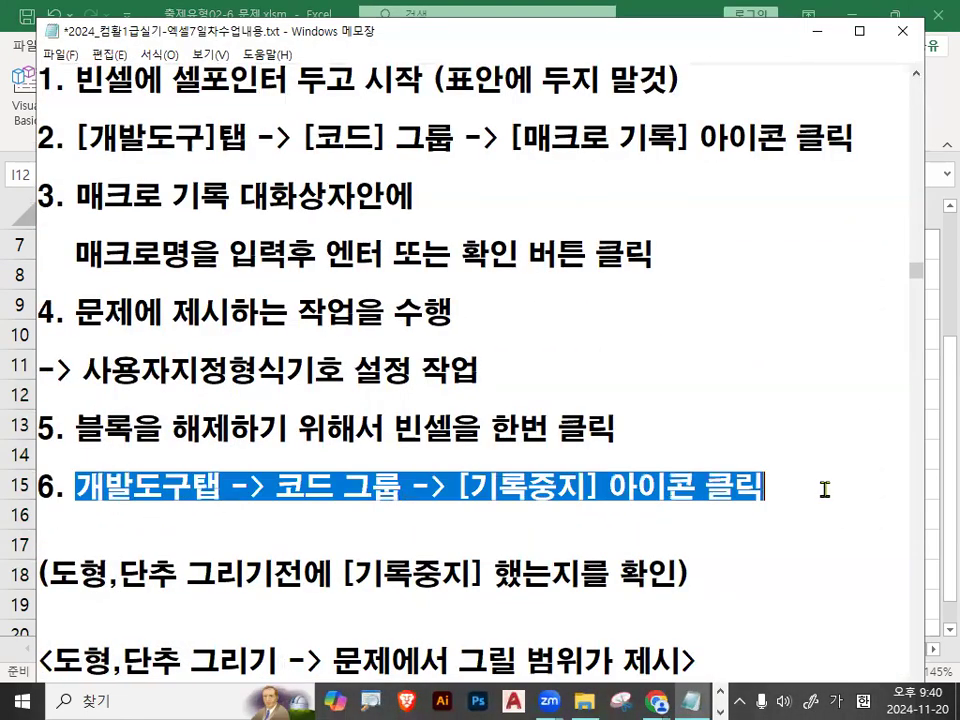
key(alt+Tab)
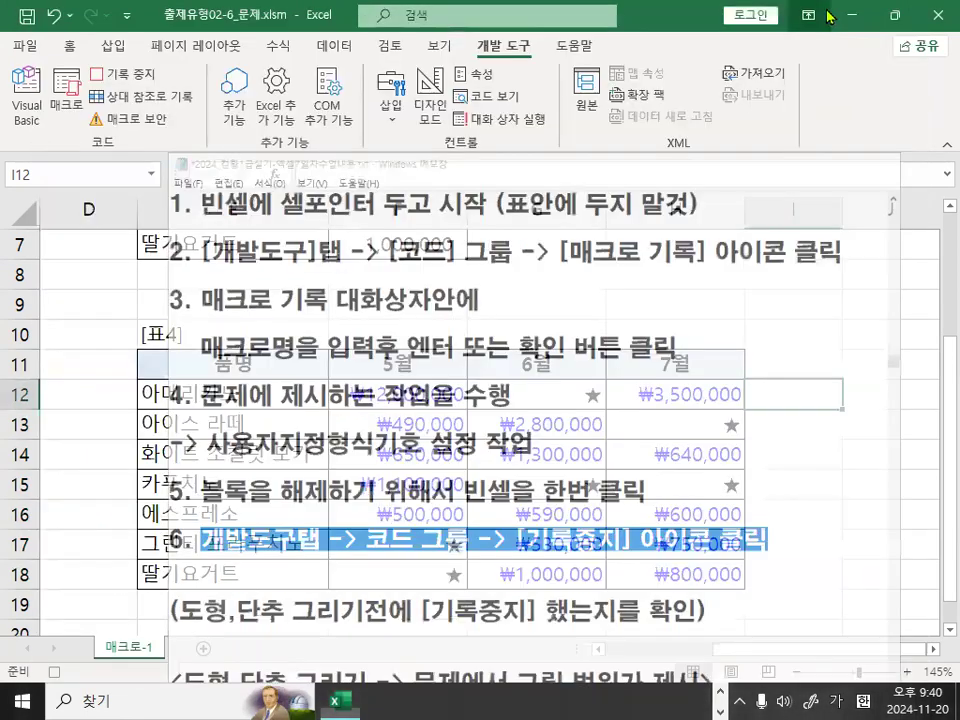
Stop recording the macro 서식적용.
key(ctrl+1)
click(163, 101)
mouse_move(171, 113)
mouse_down()
mouse_move(160, 141)
mouse_move(141, 88)
mouse_move(163, 90)
mouse_move(176, 128)
mouse_up()
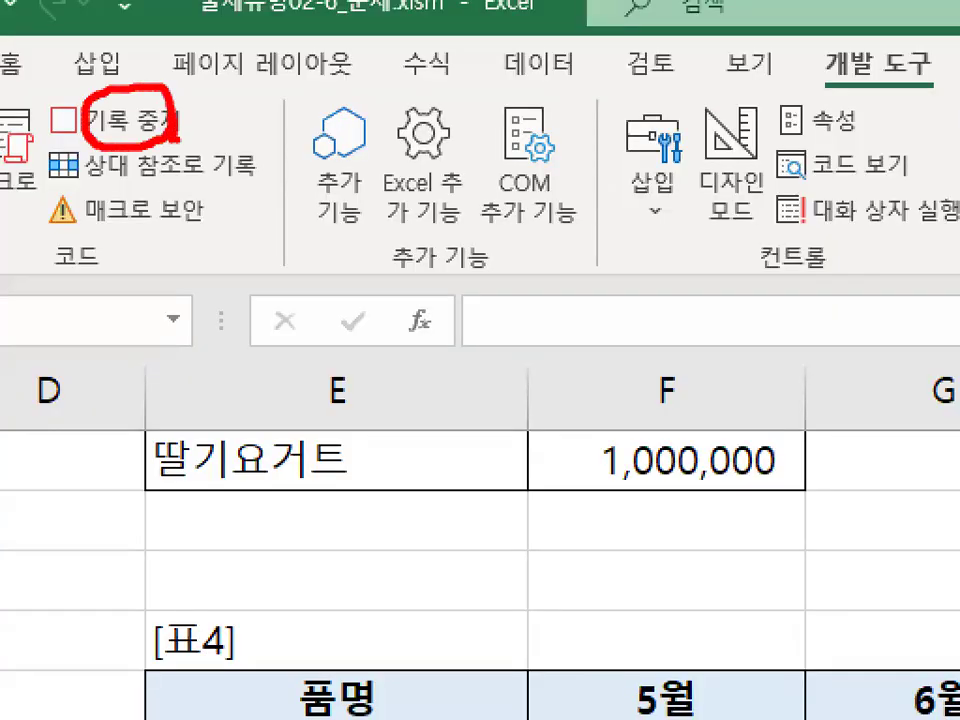
key(Escape)
click(125, 73)
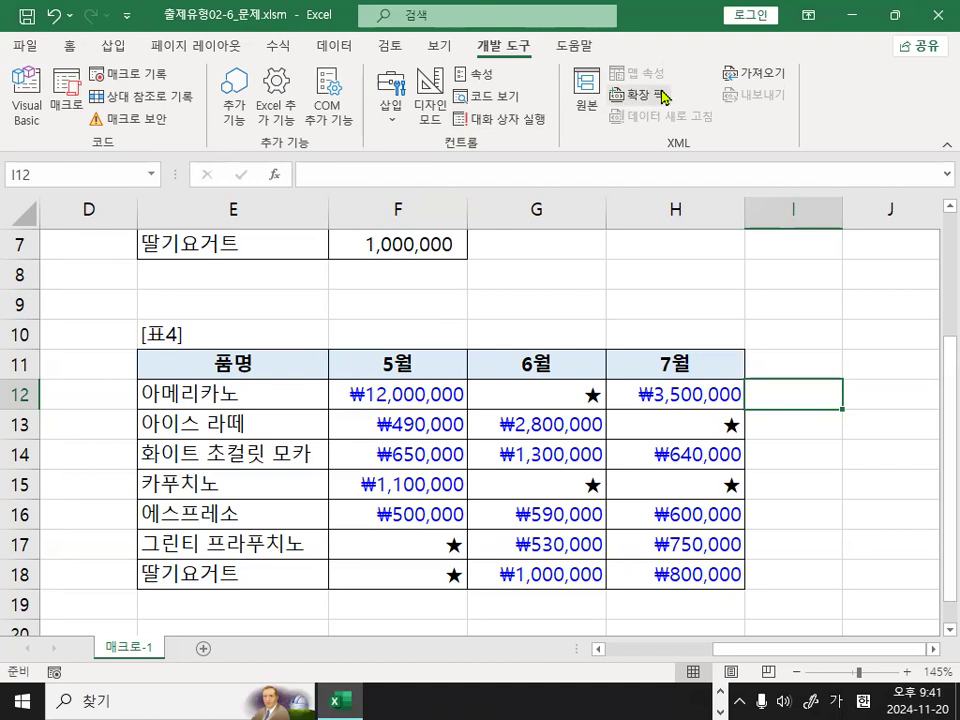
Select empty cell H4 in the blank area beside table 2.
scroll(784, 494, up, 2)
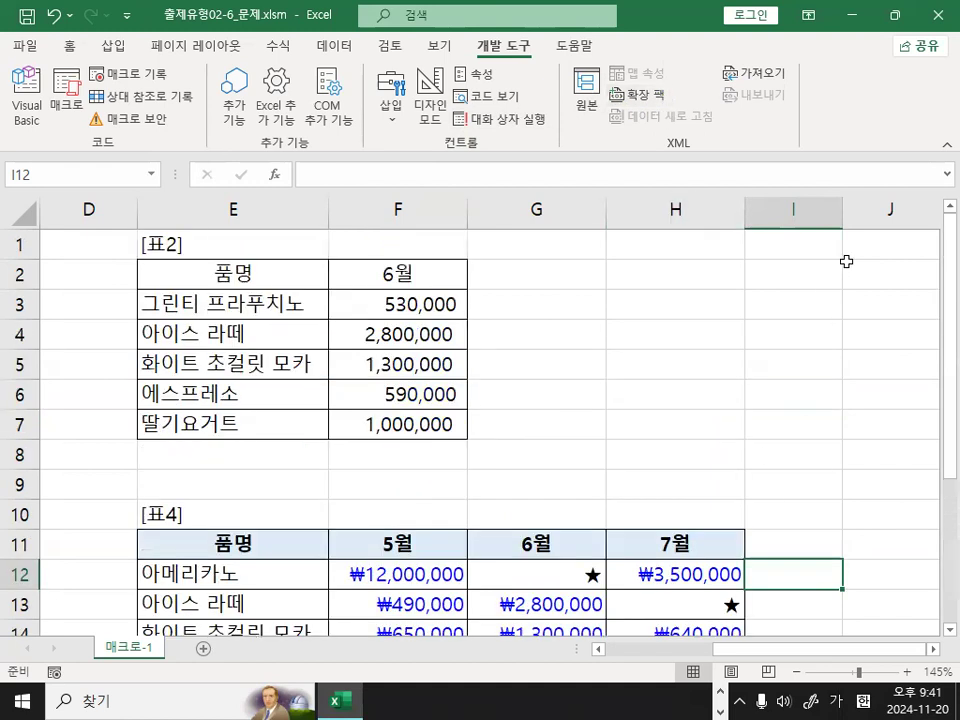
click(676, 327)
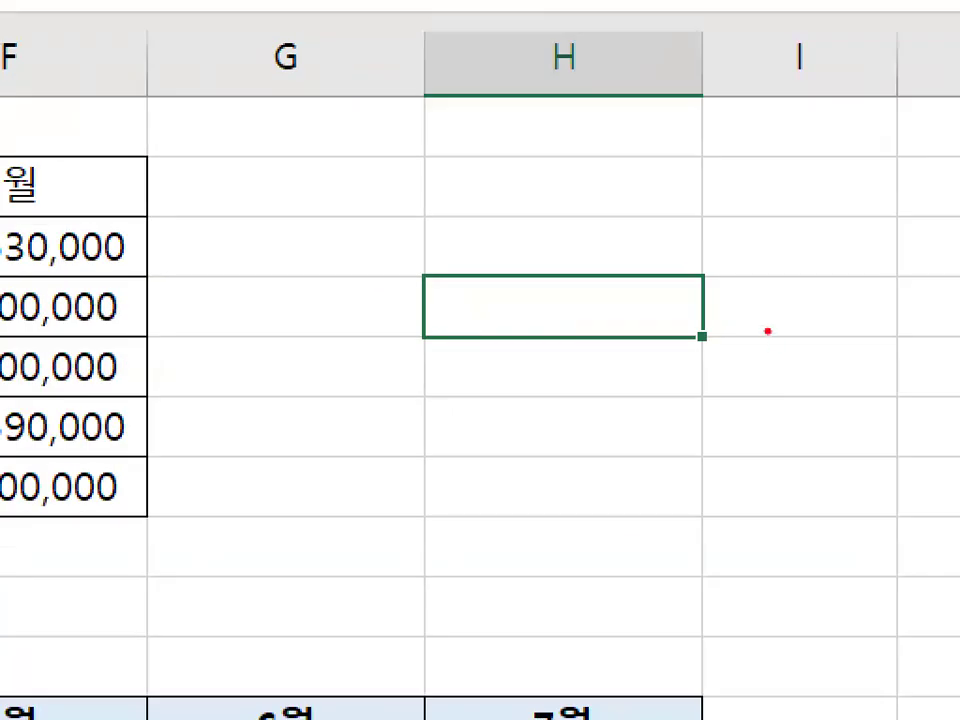
mouse_move(777, 345)
mouse_down()
mouse_move(570, 328)
mouse_move(788, 351)
mouse_up()
mouse_move(508, 272)
mouse_down()
mouse_move(521, 311)
mouse_move(636, 156)
mouse_up()
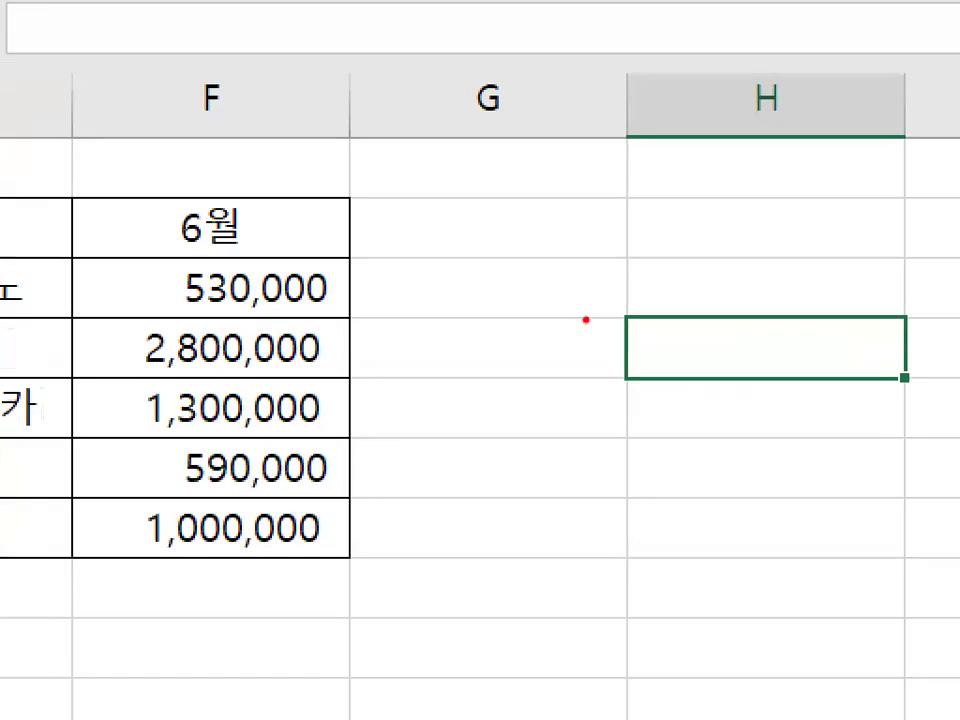
mouse_move(666, 339)
mouse_down()
mouse_move(647, 369)
mouse_move(690, 332)
mouse_move(692, 352)
mouse_up()
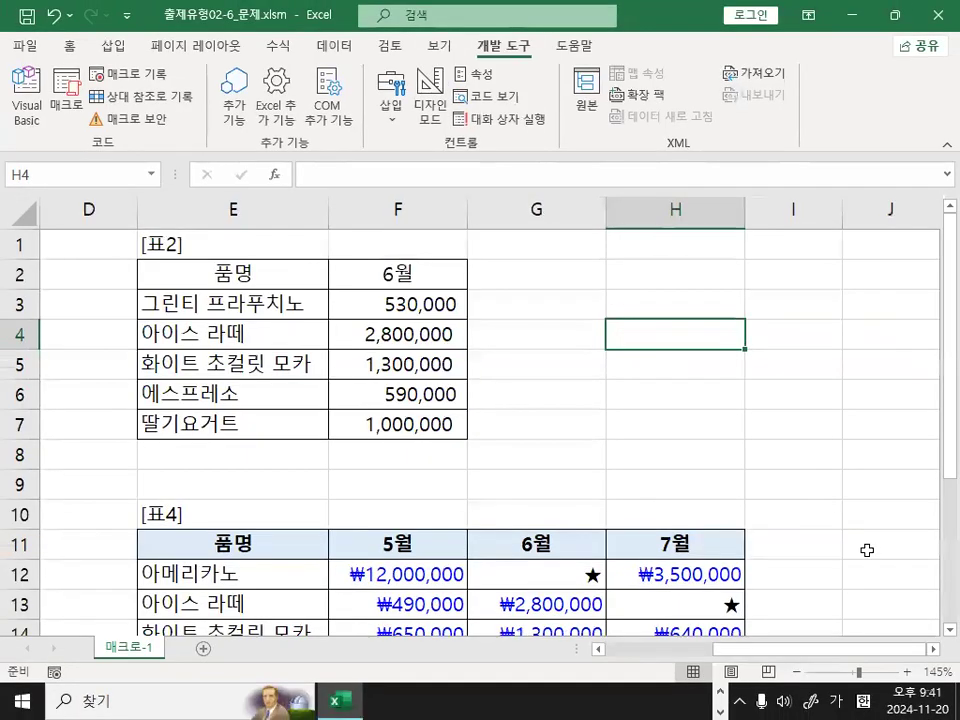
click(926, 591)
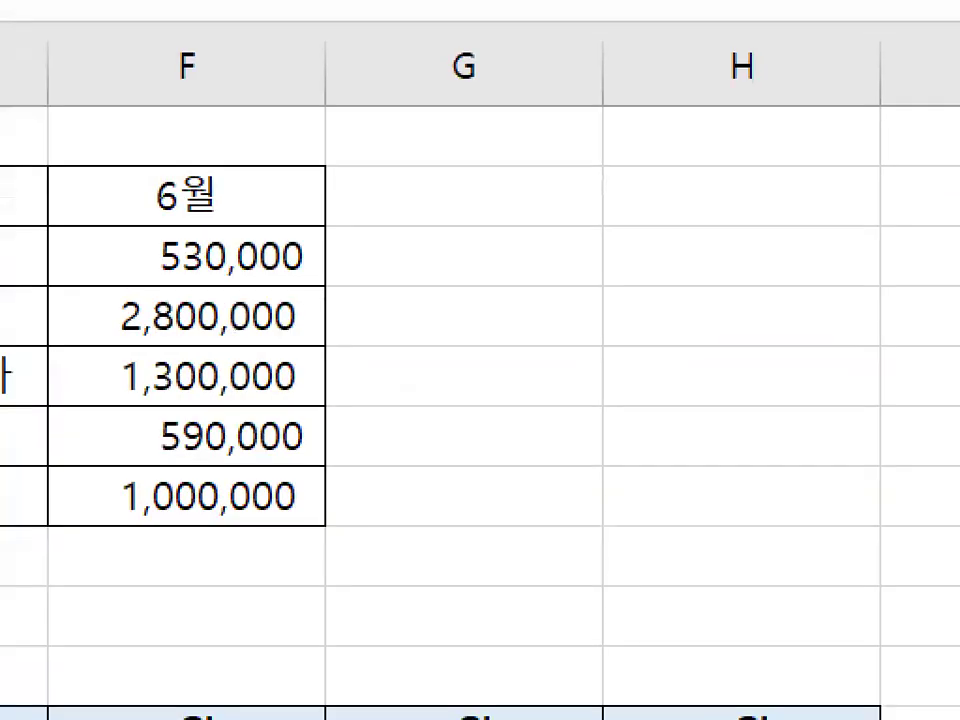
mouse_move(645, 357)
mouse_down()
mouse_move(586, 374)
mouse_move(647, 364)
mouse_up()
key(Escape)
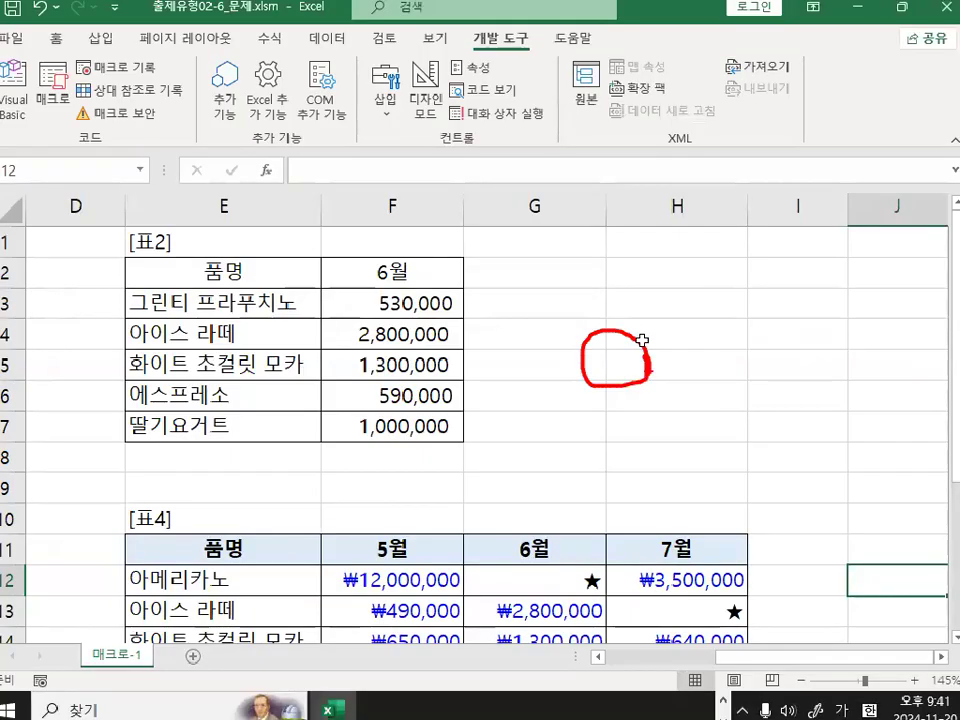
click(676, 312)
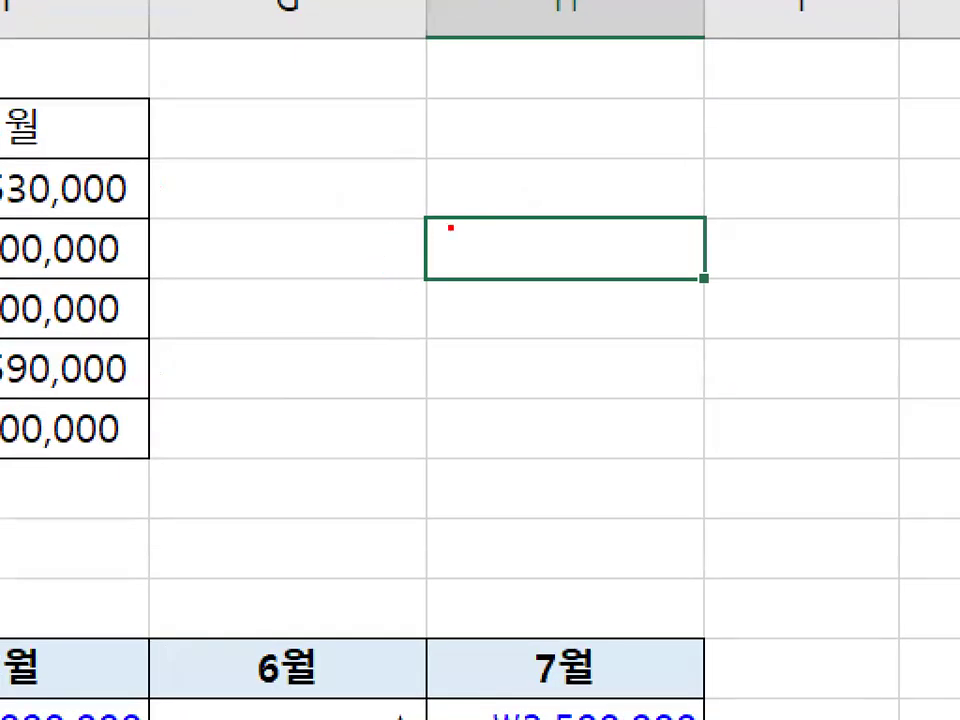
mouse_move(422, 234)
mouse_down()
mouse_move(403, 231)
mouse_move(456, 212)
mouse_move(455, 240)
mouse_up()
key(Escape)
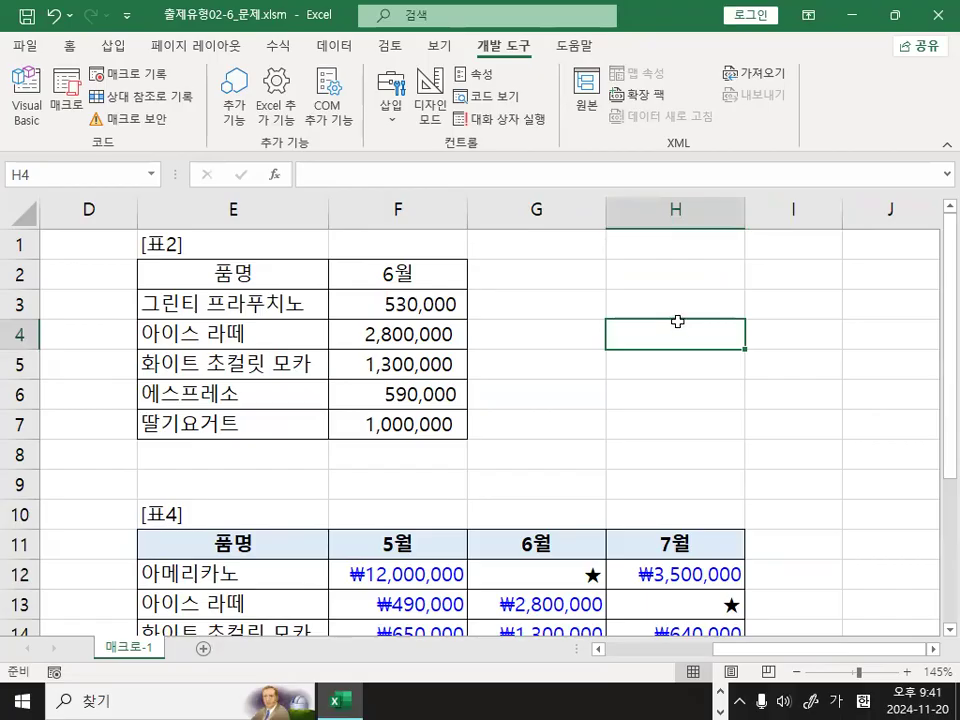
key(ctrl+1)
click(629, 293)
drag(382, 241, 436, 239)
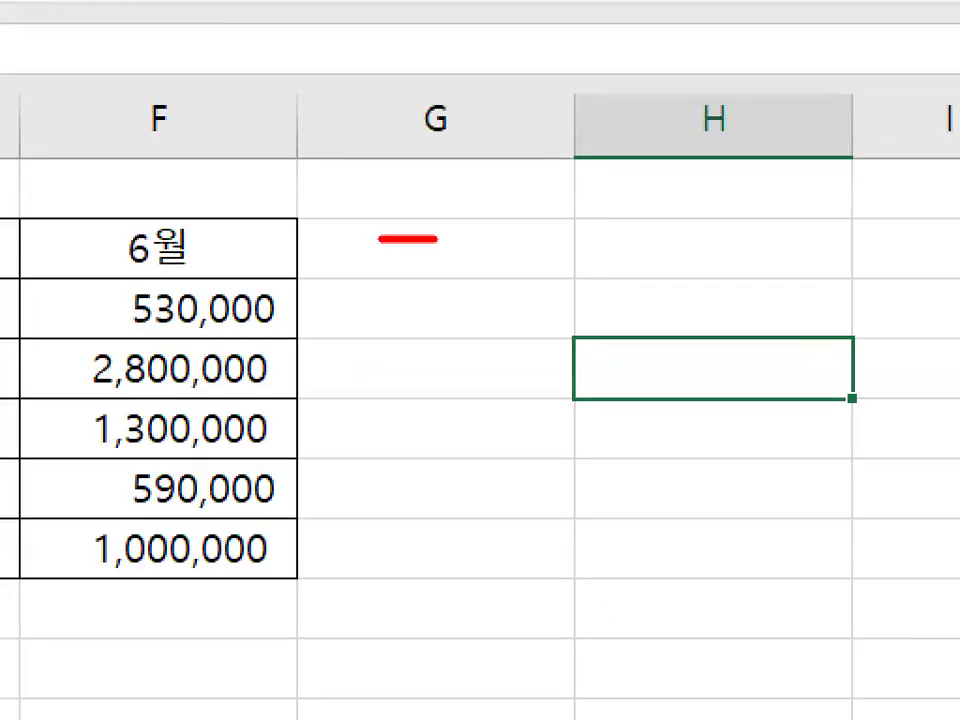
drag(399, 204, 406, 280)
mouse_move(583, 351)
mouse_down()
mouse_move(580, 362)
mouse_move(549, 348)
mouse_move(590, 326)
mouse_move(596, 364)
mouse_up()
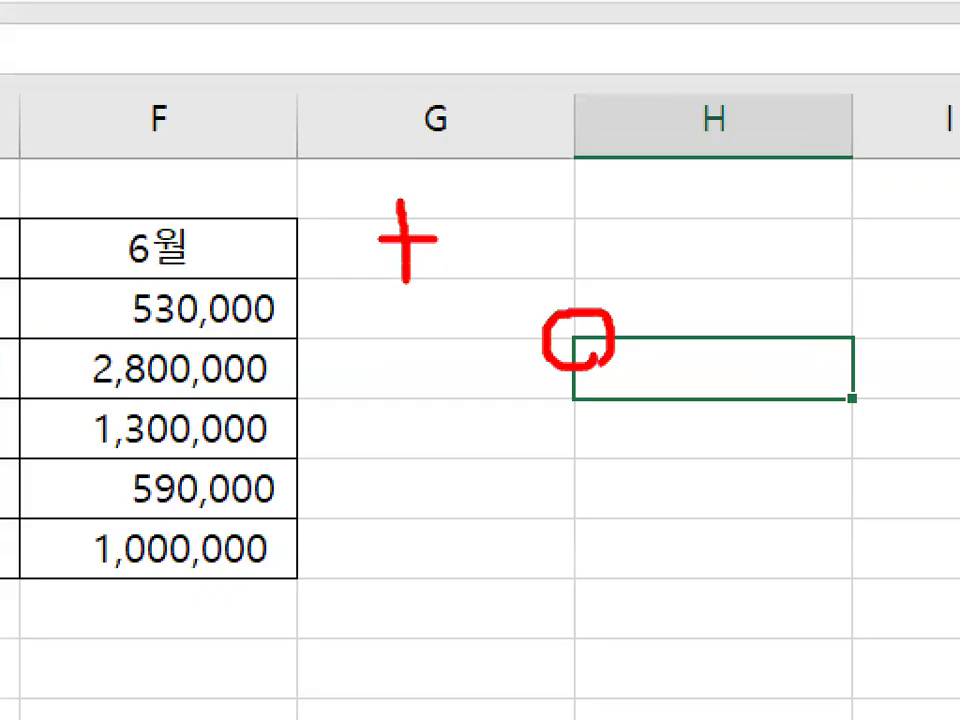
drag(540, 330, 624, 329)
drag(573, 286, 574, 364)
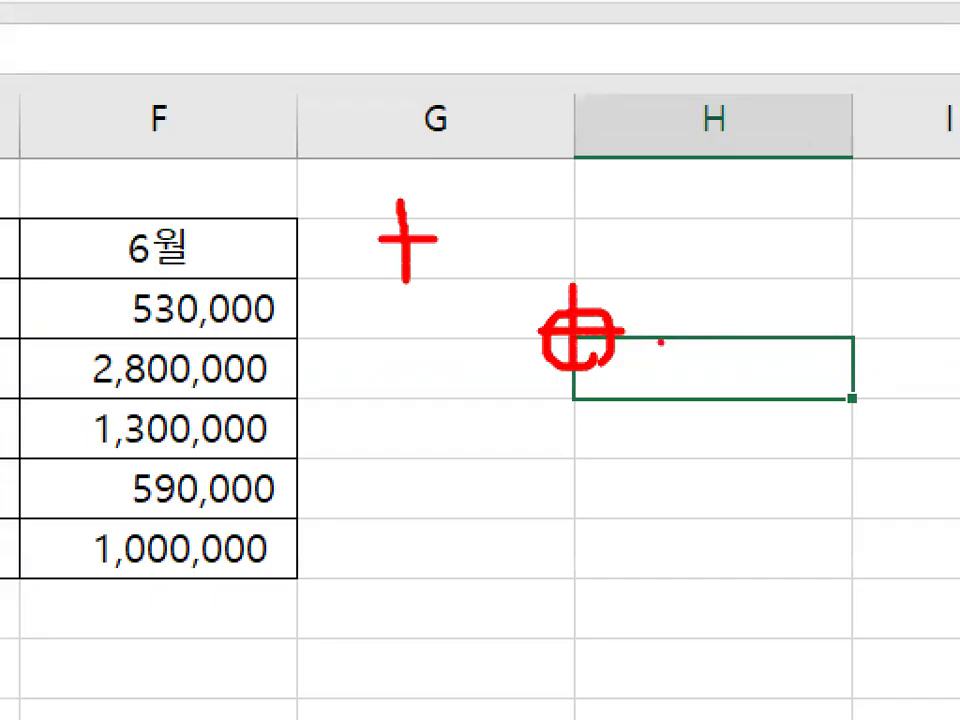
mouse_move(661, 342)
mouse_down()
mouse_move(660, 465)
mouse_move(700, 433)
mouse_up()
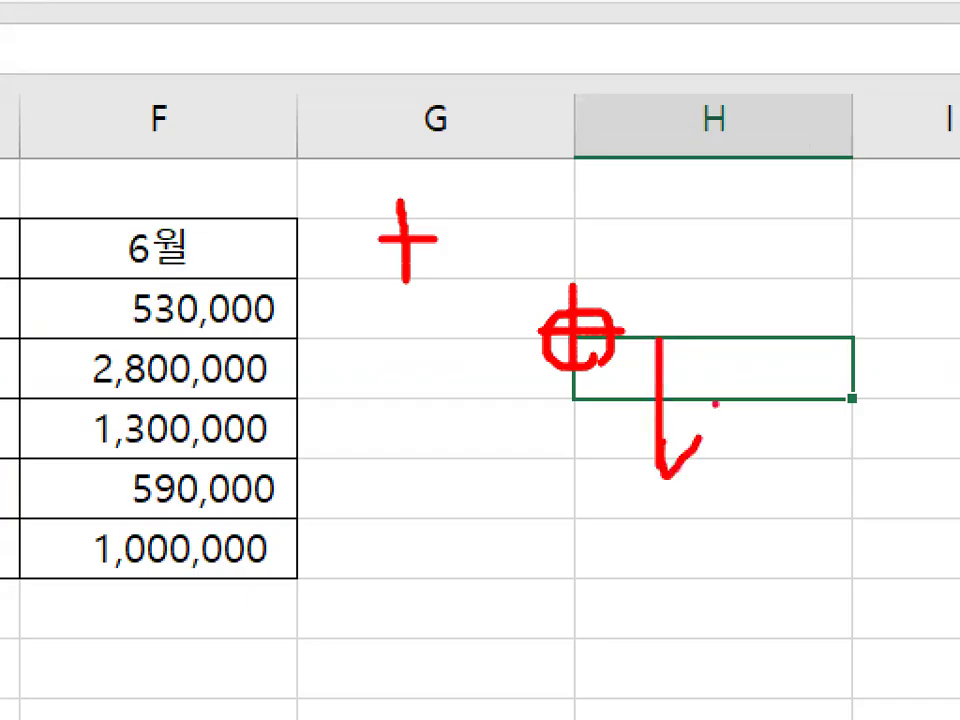
right_click(727, 548)
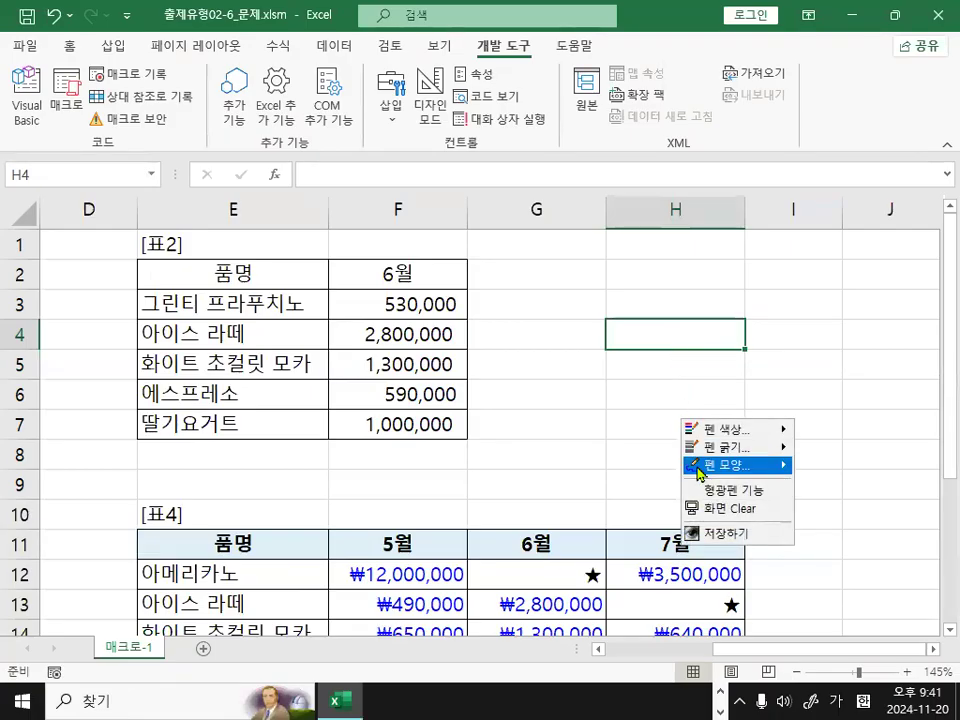
mouse_move(697, 468)
click(830, 516)
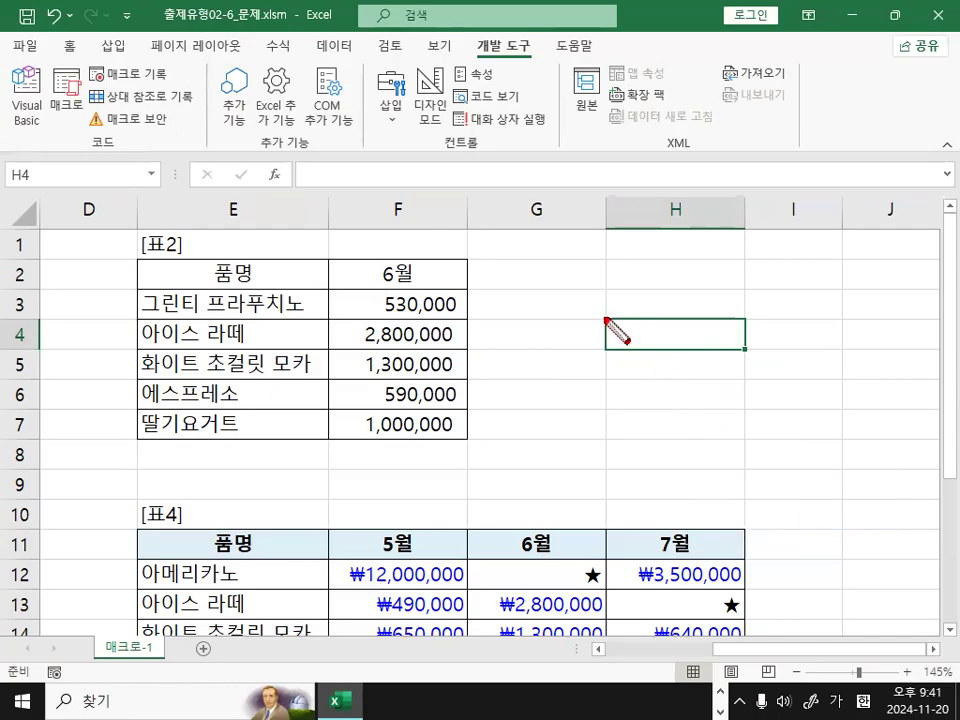
mouse_move(605, 320)
mouse_down()
mouse_move(649, 369)
mouse_move(745, 379)
mouse_up()
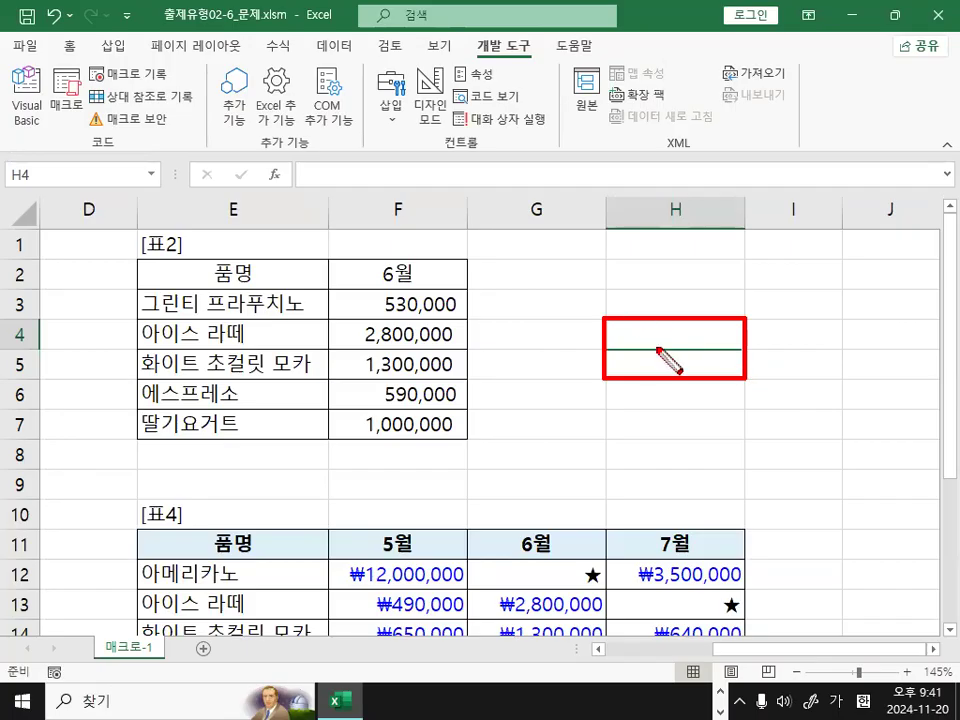
key(Escape)
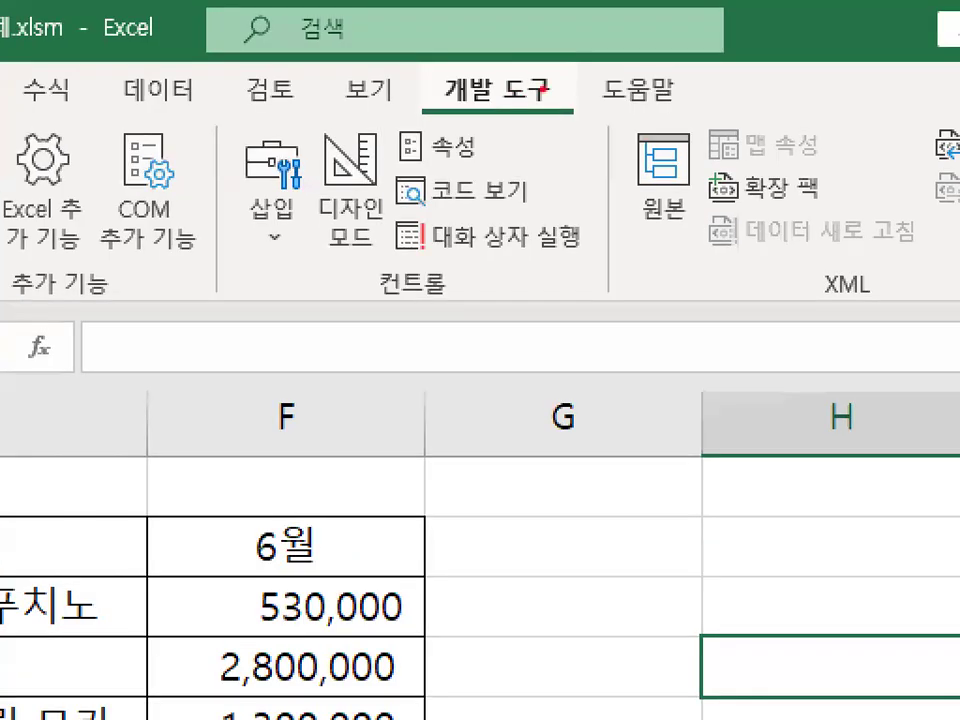
Examine the form controls (양식 컨트롤) available for insertion, including the Button control.
mouse_move(550, 90)
mouse_down()
mouse_move(426, 98)
mouse_move(556, 104)
mouse_up()
key(Escape)
key(ctrl+1)
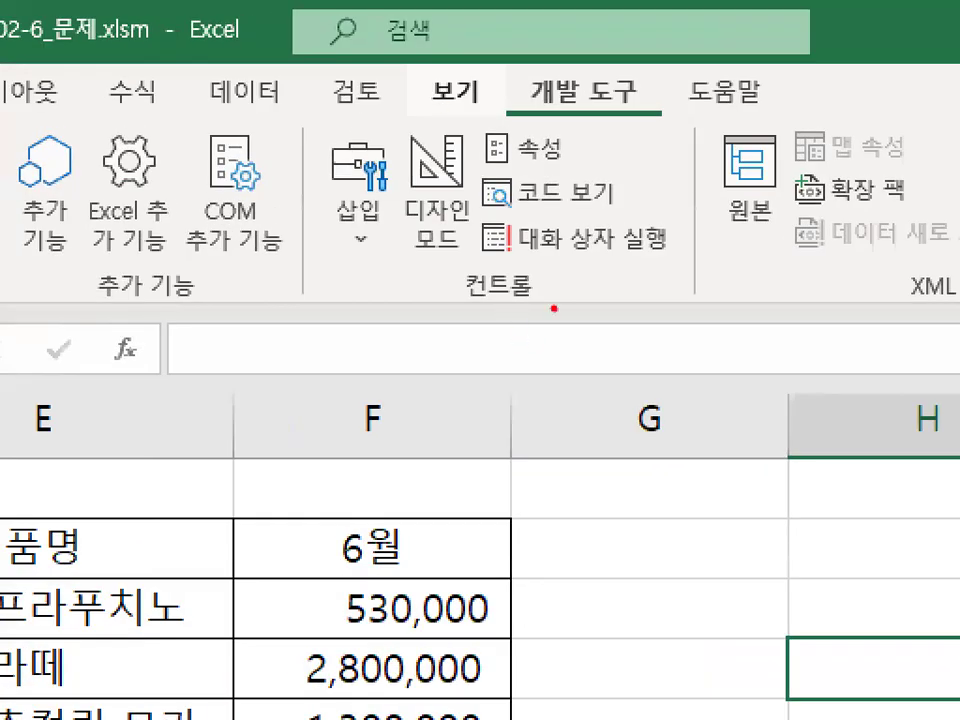
mouse_move(553, 308)
mouse_down()
mouse_move(460, 302)
mouse_move(551, 280)
mouse_up()
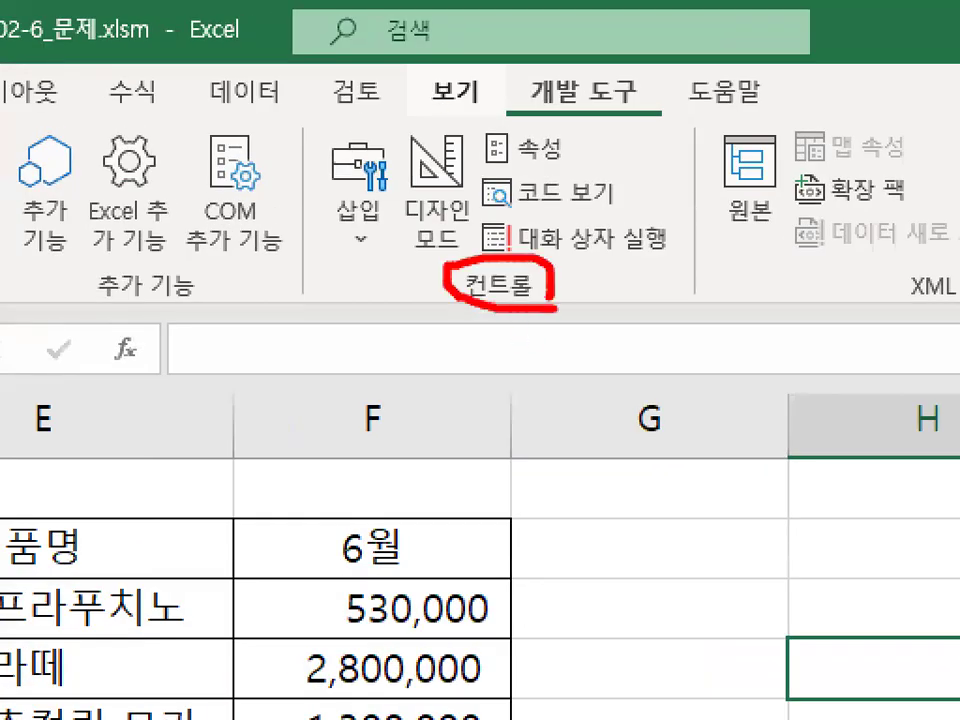
mouse_move(395, 238)
mouse_down()
mouse_move(290, 205)
mouse_move(405, 202)
mouse_up()
key(Escape)
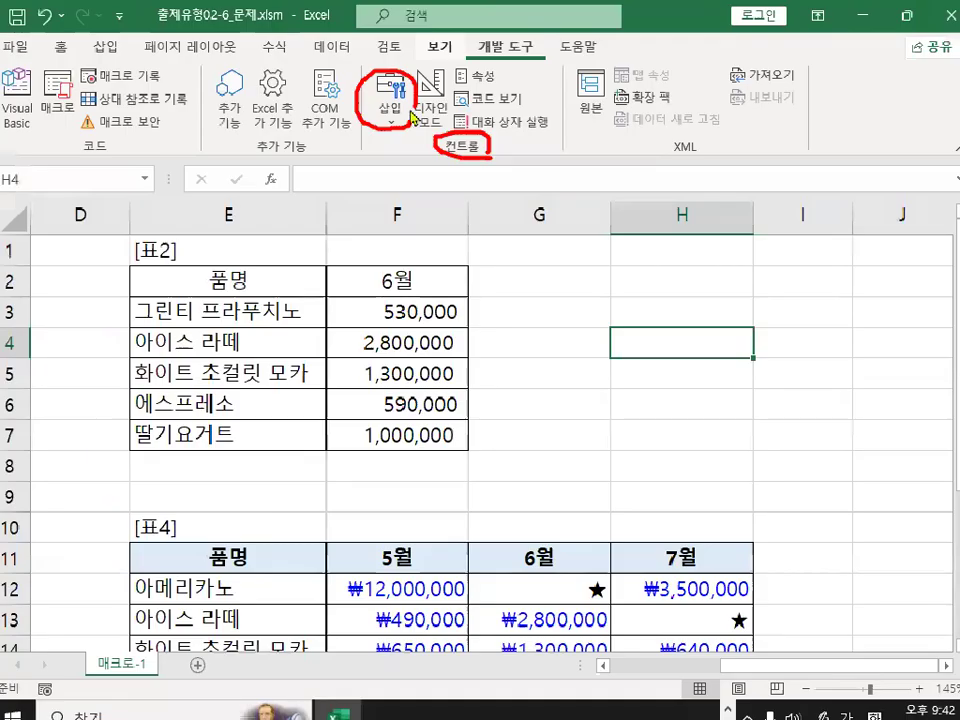
click(393, 128)
drag(385, 186, 475, 184)
mouse_move(395, 210)
mouse_down()
mouse_move(377, 224)
mouse_move(356, 205)
mouse_move(392, 205)
mouse_up()
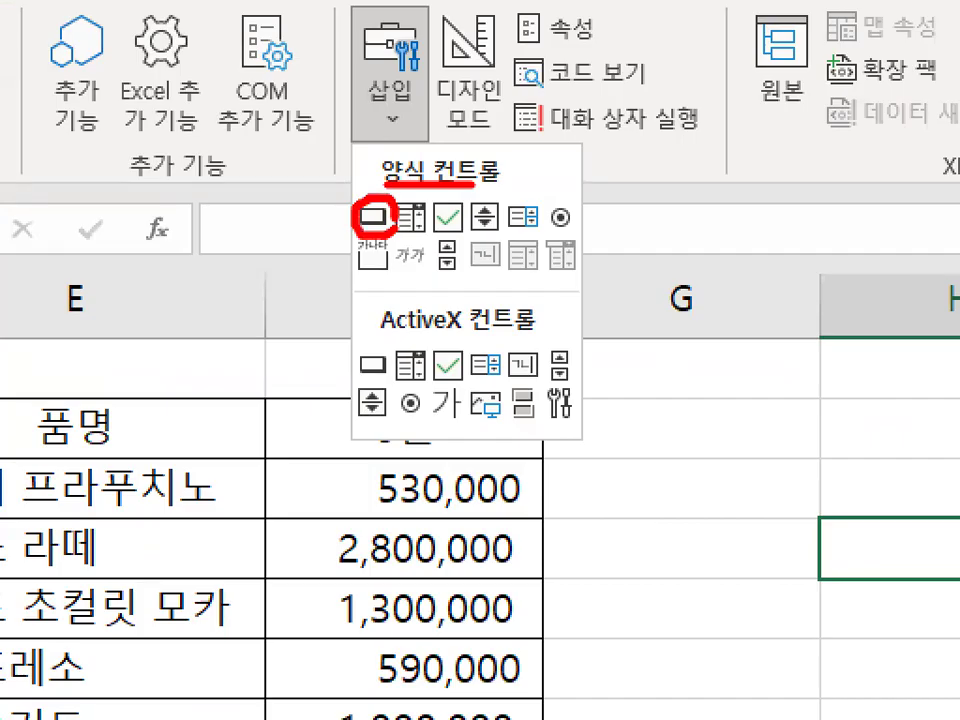
drag(360, 158, 440, 69)
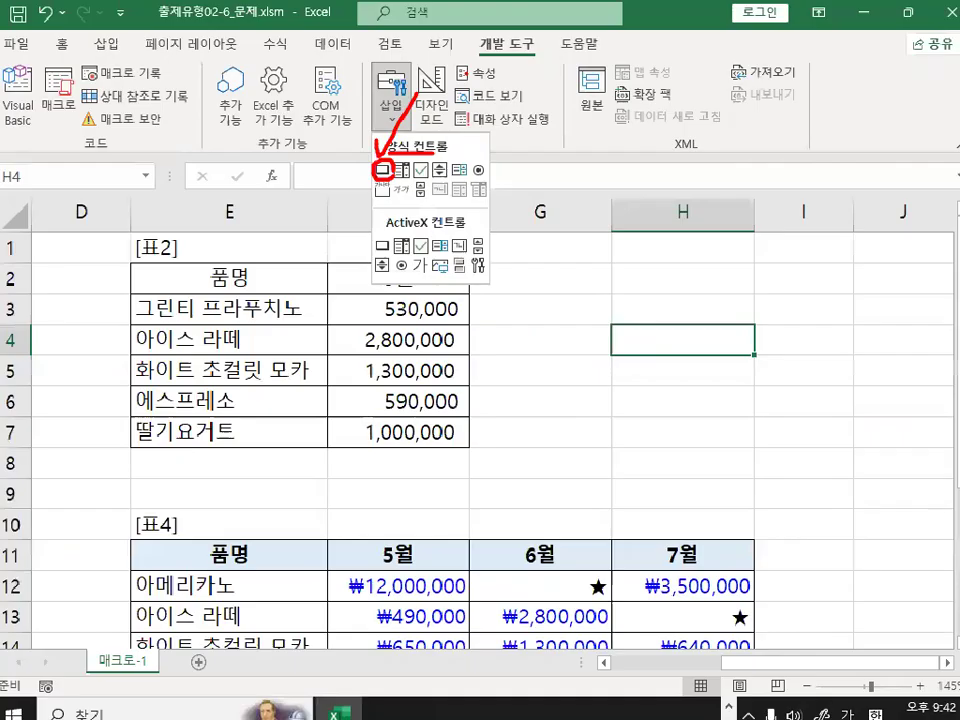
key(Escape)
Insert a form control button covering H4:H5, snapped to the cell borders.
click(390, 122)
click(383, 170)
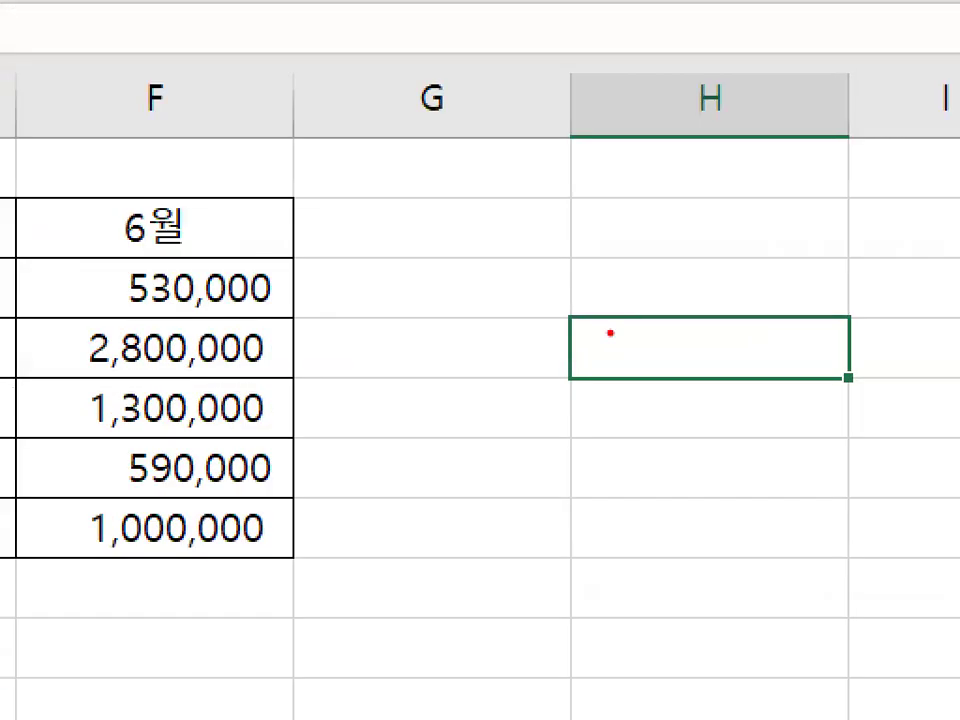
mouse_move(626, 326)
mouse_down()
mouse_move(598, 329)
mouse_move(622, 309)
mouse_move(607, 342)
mouse_up()
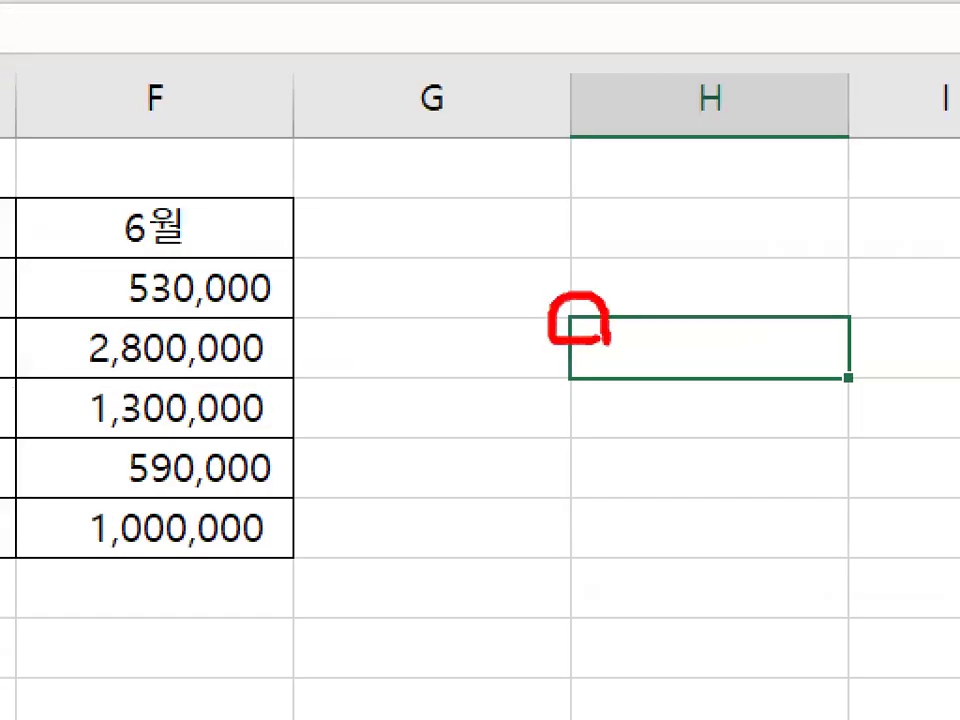
key(Escape)
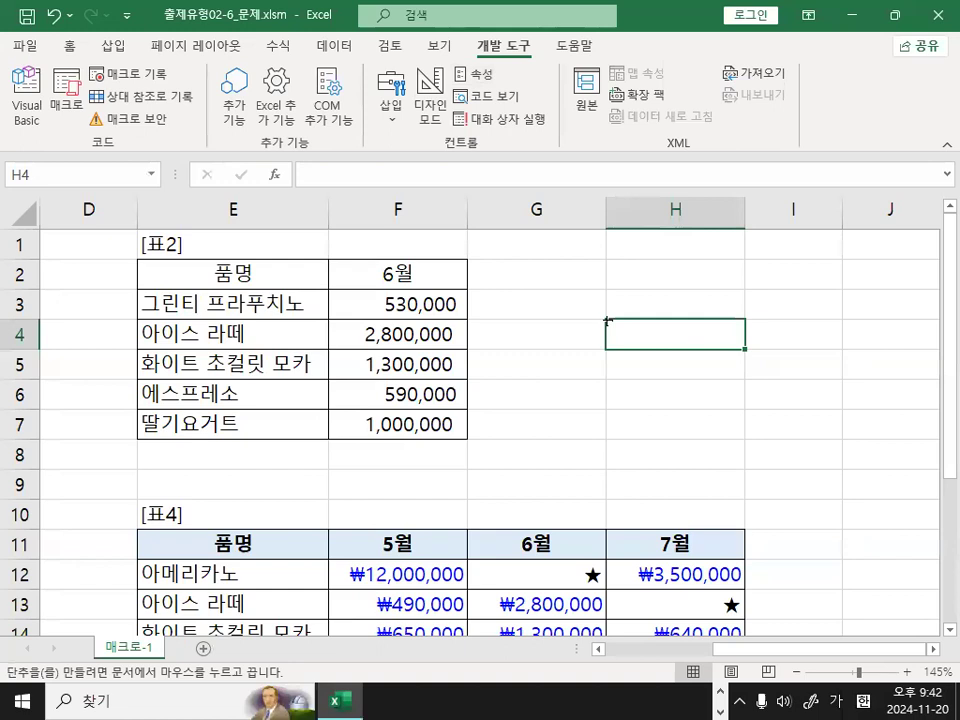
key(alt)
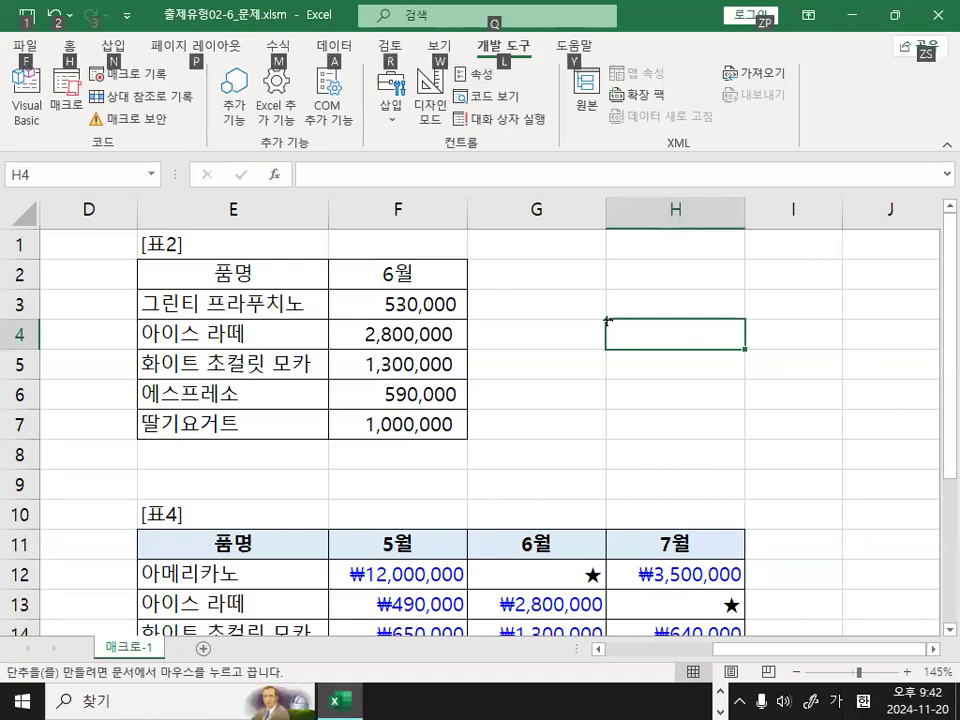
mouse_move(607, 321)
mouse_down()
mouse_move(643, 360)
mouse_move(645, 379)
mouse_up()
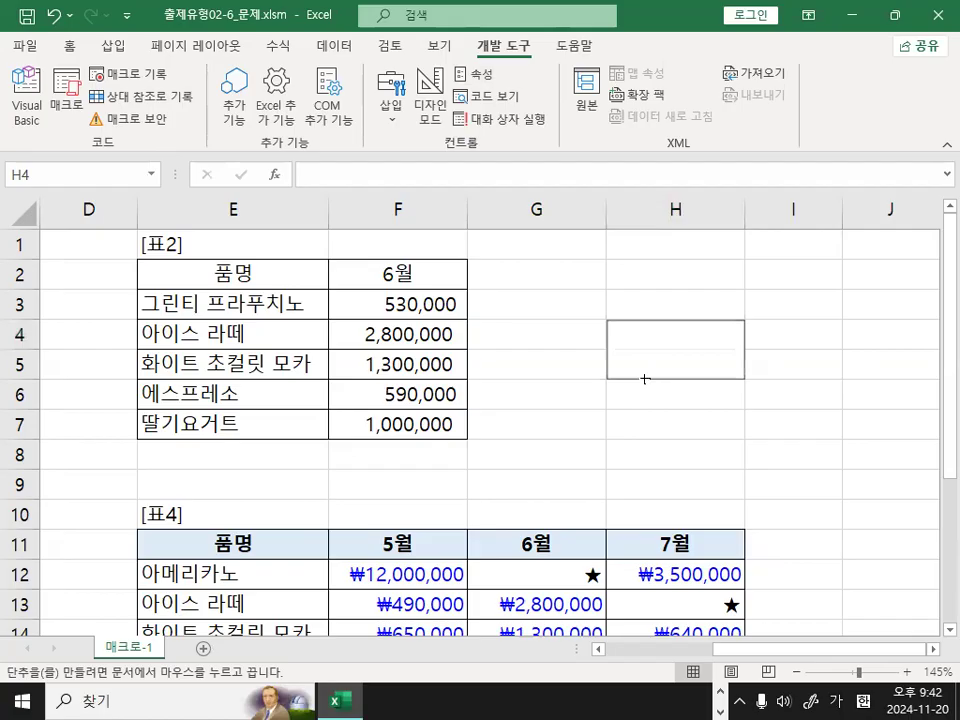
mouse_move(645, 379)
mouse_down()
mouse_move(660, 343)
mouse_move(681, 377)
mouse_move(696, 339)
mouse_move(701, 373)
mouse_up()
drag(710, 371, 709, 370)
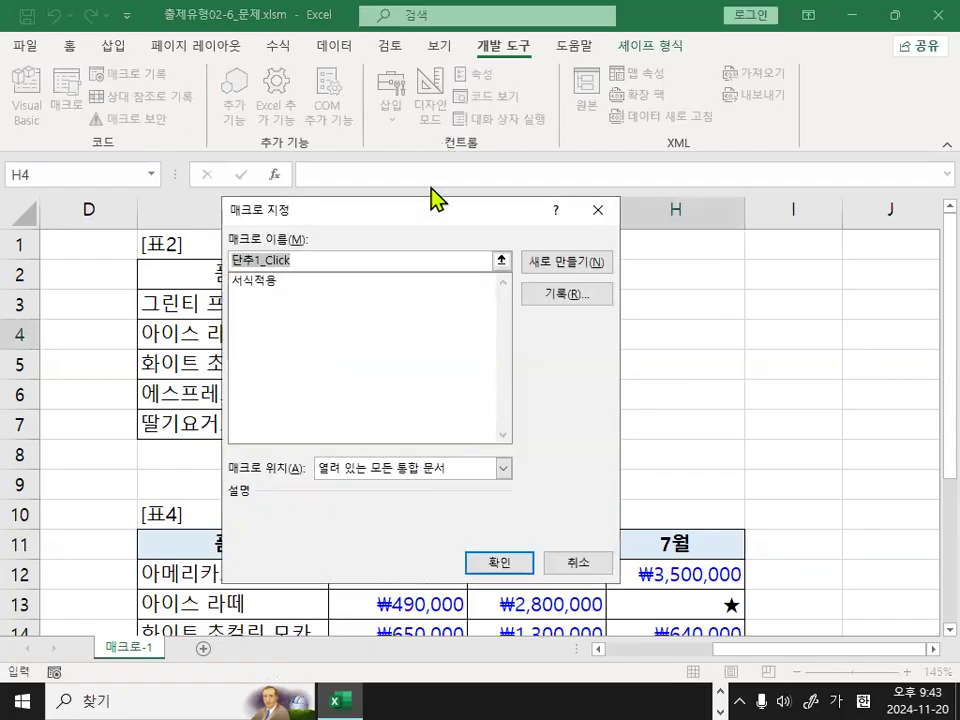
Assign the existing macro 서식적용 to the new button over H4:H5.
drag(283, 214, 373, 214)
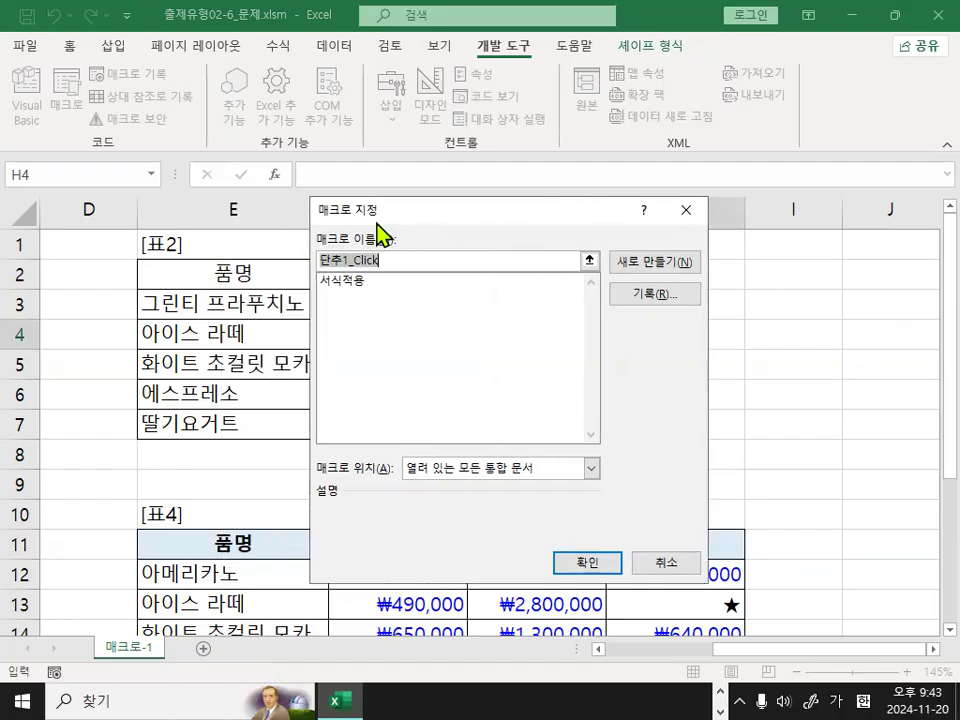
drag(283, 211, 400, 209)
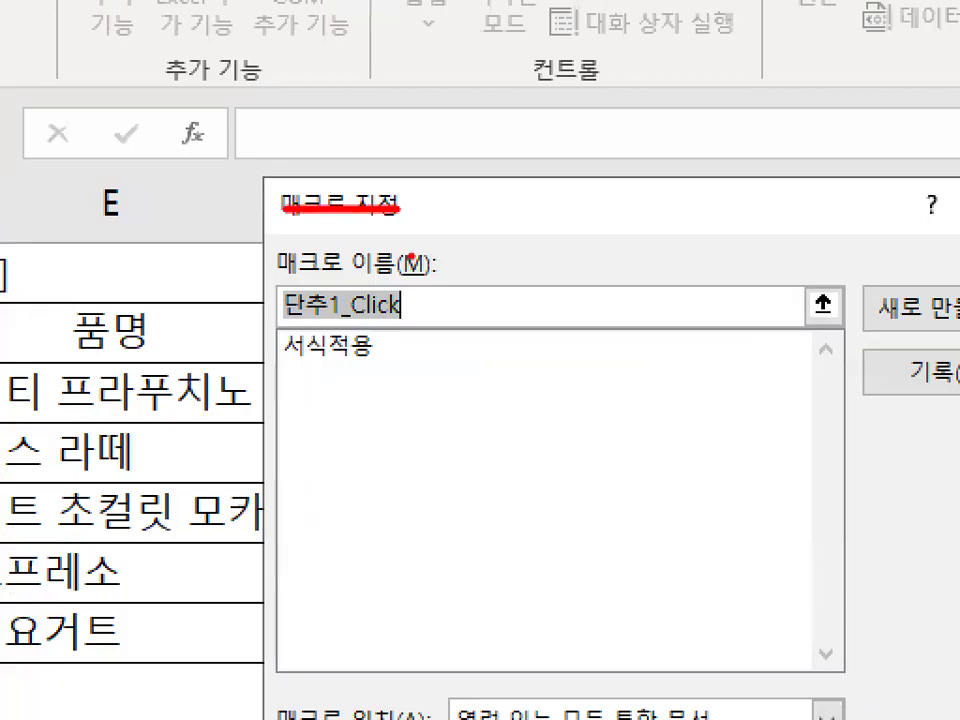
mouse_move(396, 219)
mouse_down()
mouse_move(450, 206)
mouse_move(214, 231)
mouse_up()
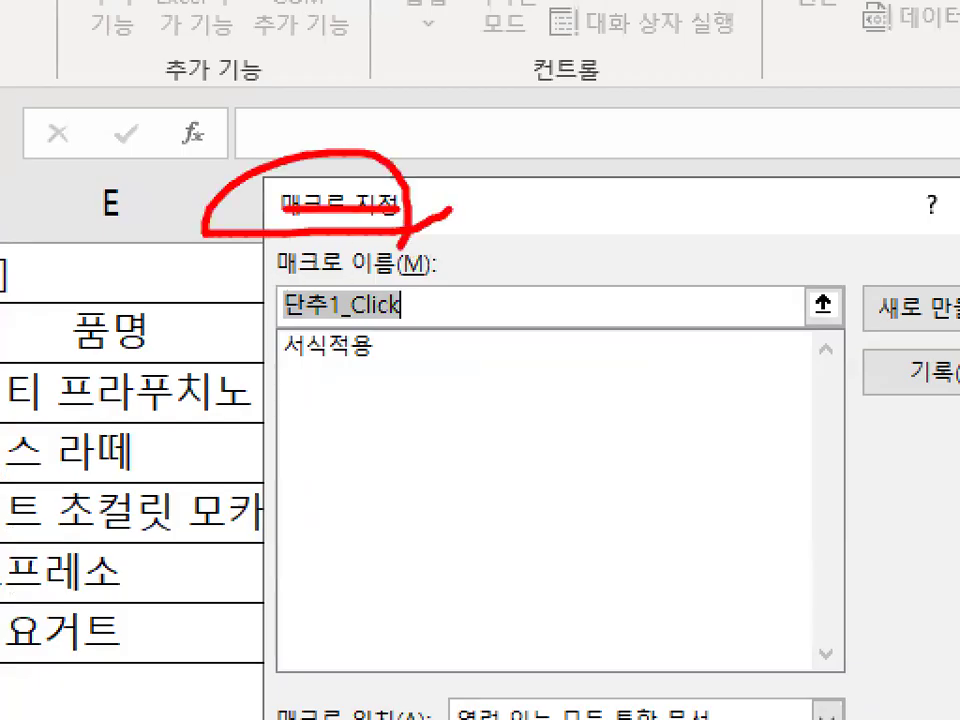
click(346, 355)
click(353, 290)
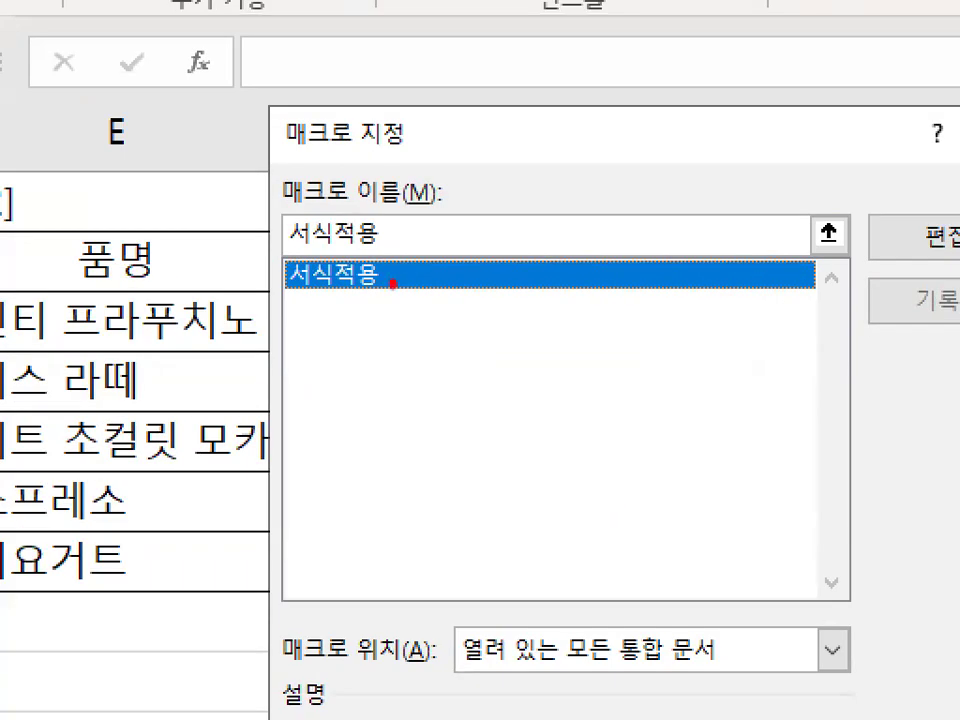
mouse_move(393, 284)
mouse_down()
mouse_move(280, 275)
mouse_move(392, 266)
mouse_up()
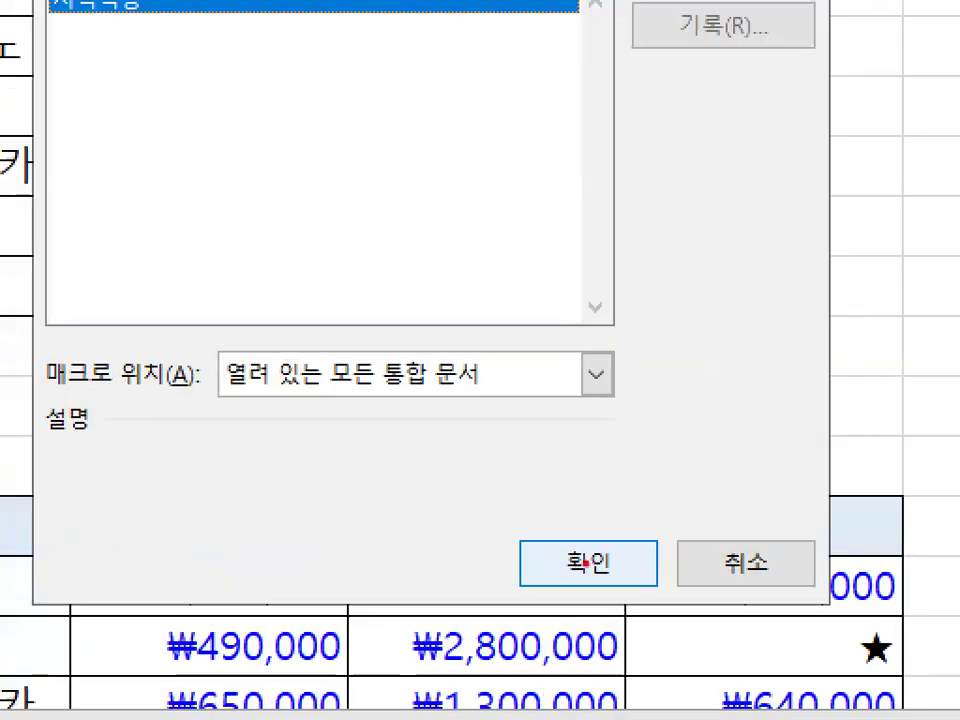
mouse_move(611, 594)
mouse_down()
mouse_move(655, 571)
mouse_move(600, 598)
mouse_move(645, 580)
mouse_up()
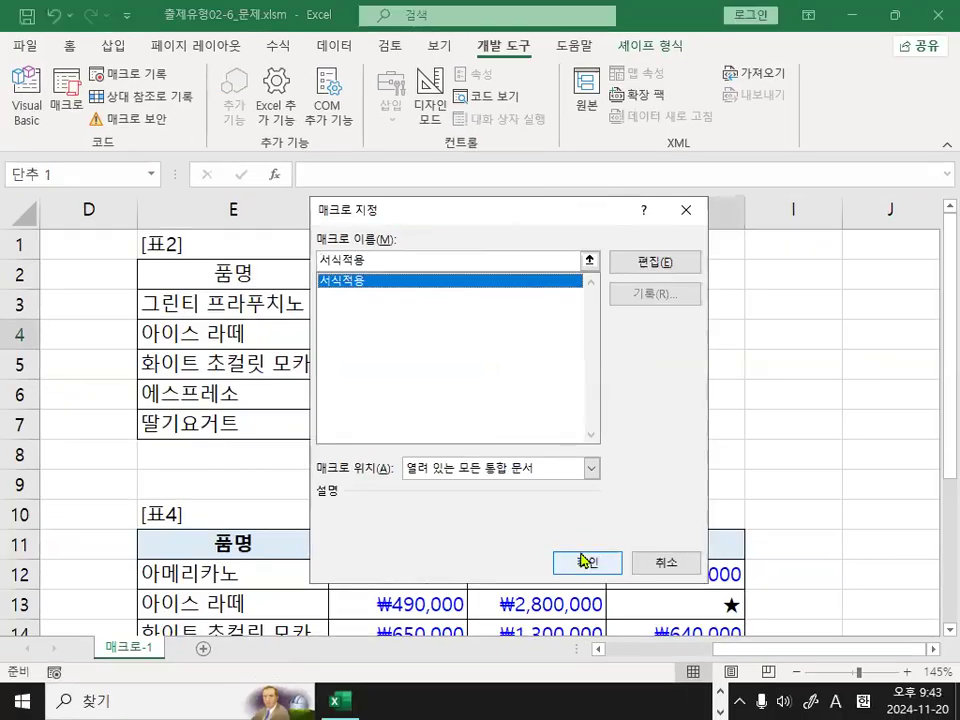
click(588, 563)
Replace the caption of the button over H4:H5 with 서식적용 and leave text editing.
mouse_move(514, 266)
mouse_down()
mouse_move(631, 344)
mouse_move(615, 333)
mouse_up()
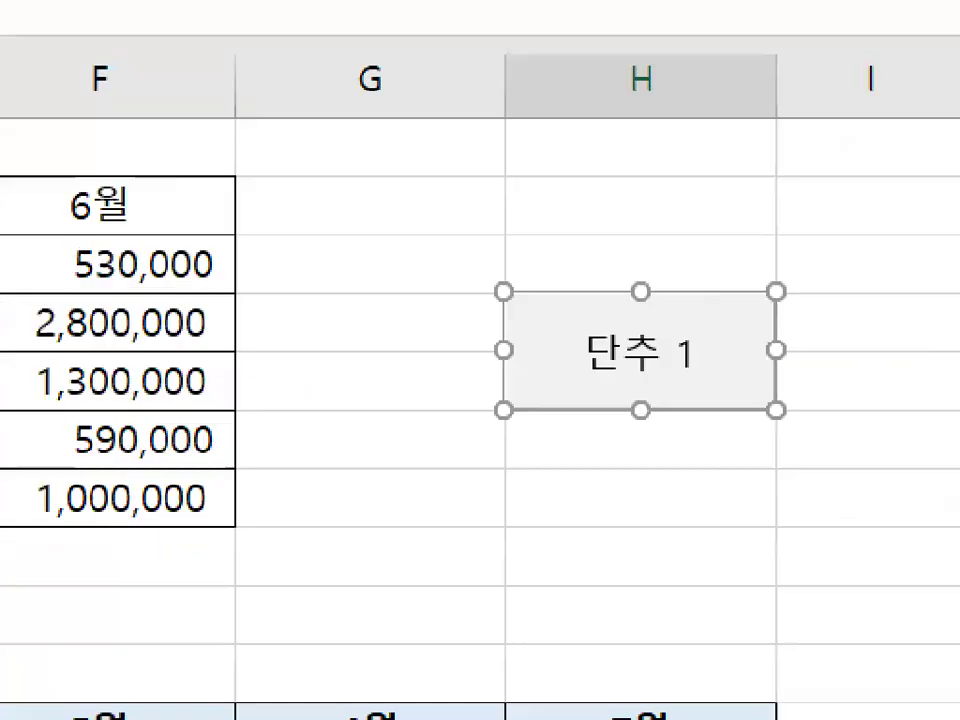
drag(546, 347, 654, 167)
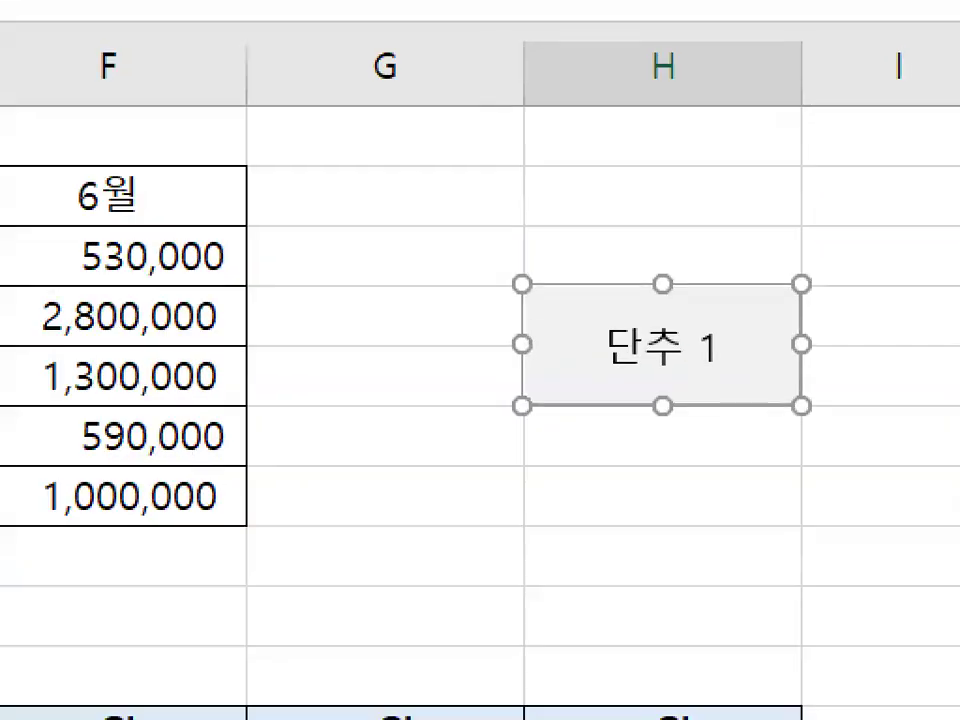
mouse_move(735, 360)
mouse_down()
mouse_move(583, 366)
mouse_move(729, 339)
mouse_move(746, 366)
mouse_up()
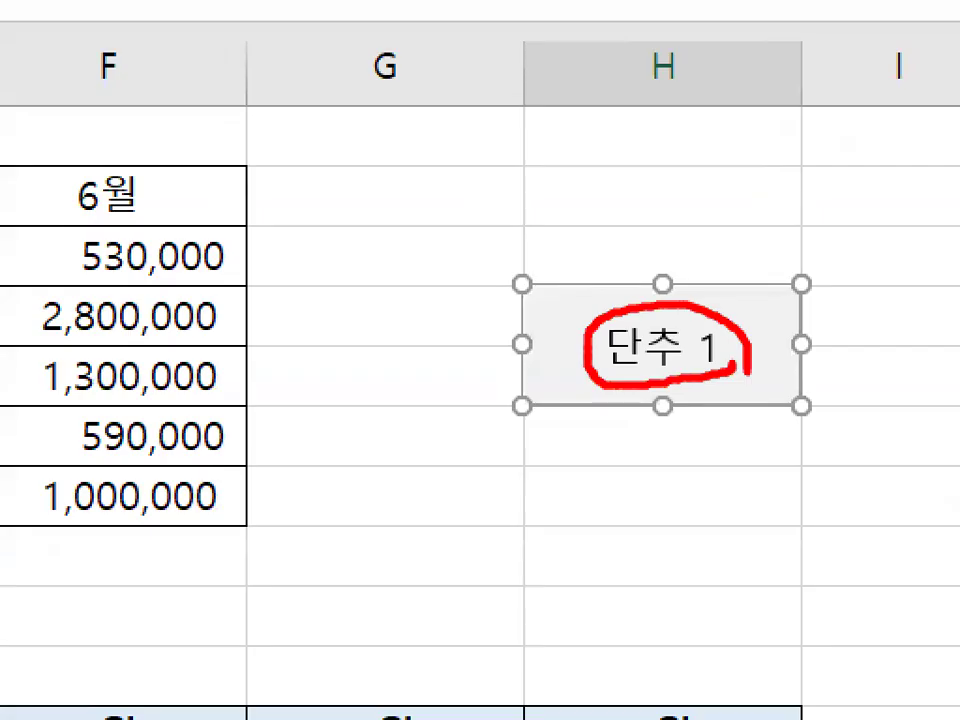
key(Escape)
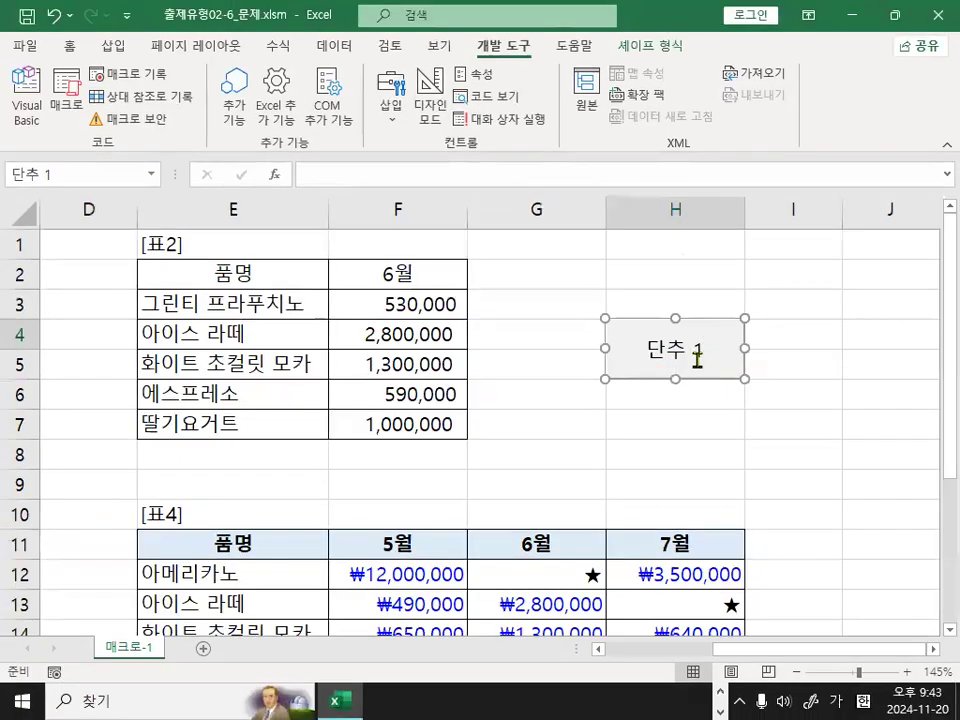
key(ctrl+1)
mouse_move(617, 330)
mouse_down()
mouse_move(681, 328)
mouse_move(644, 398)
mouse_move(667, 406)
mouse_up()
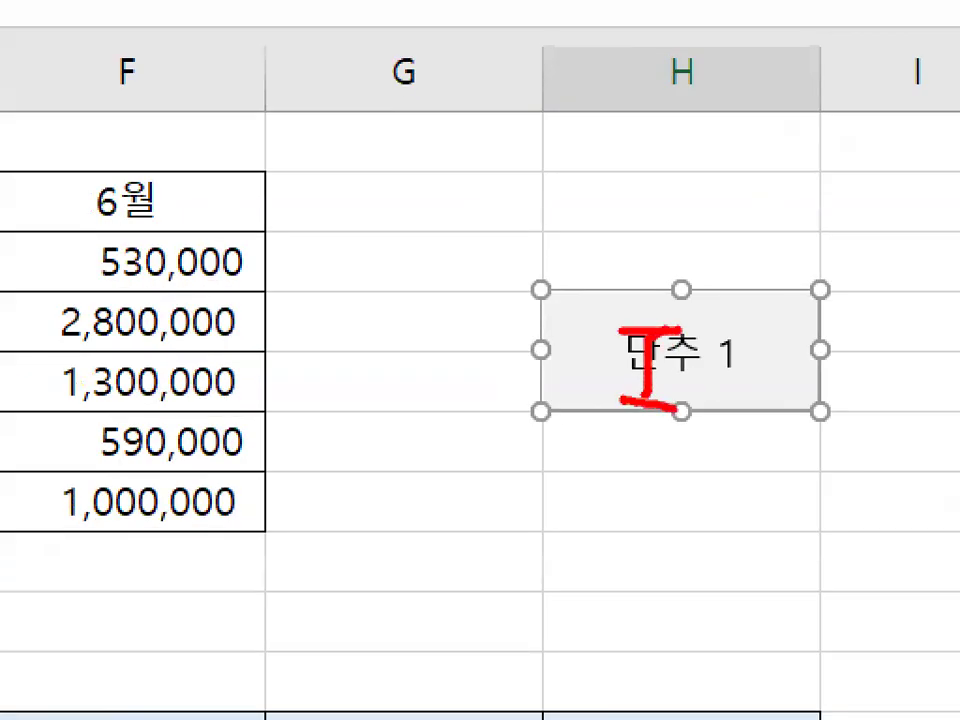
key(Escape)
key(Delete)
key(Delete)
key(Delete)
key(Delete)
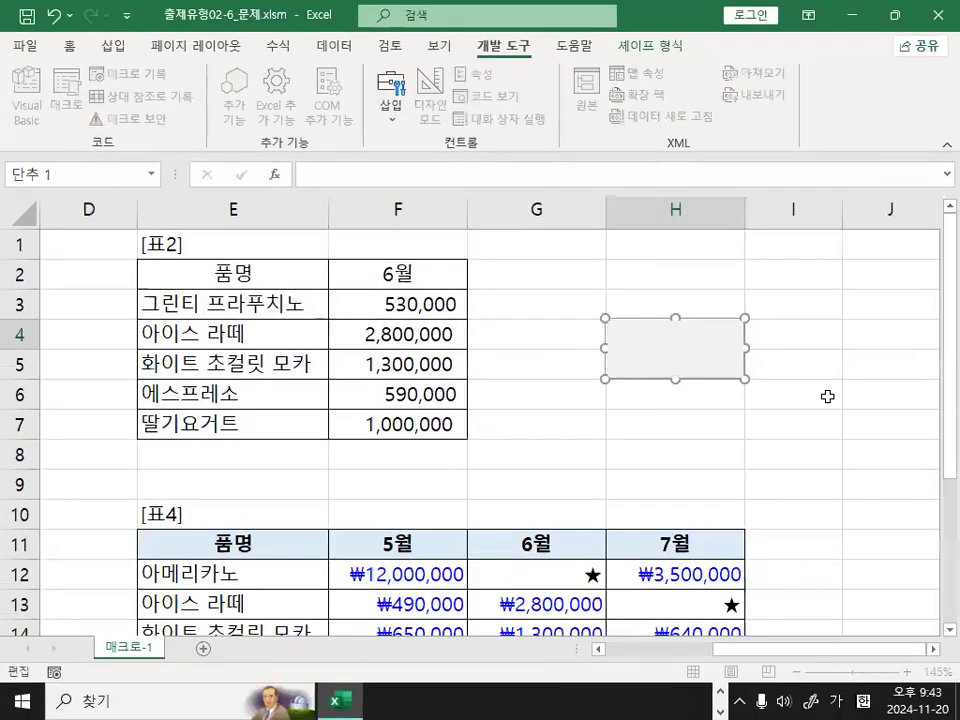
text(서)
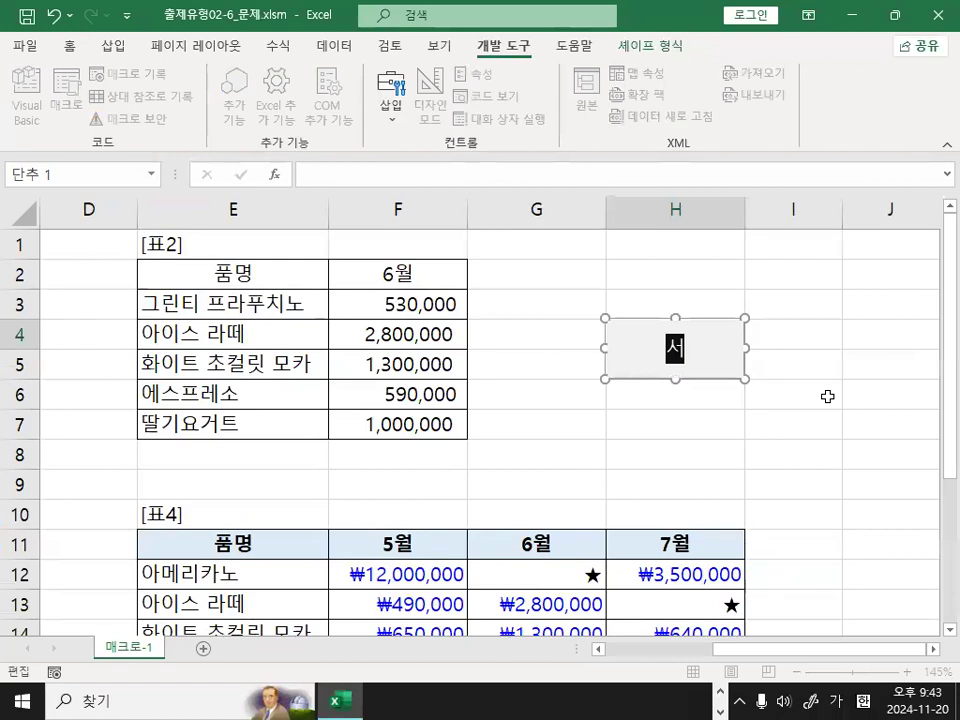
text(식ㅈ적용)
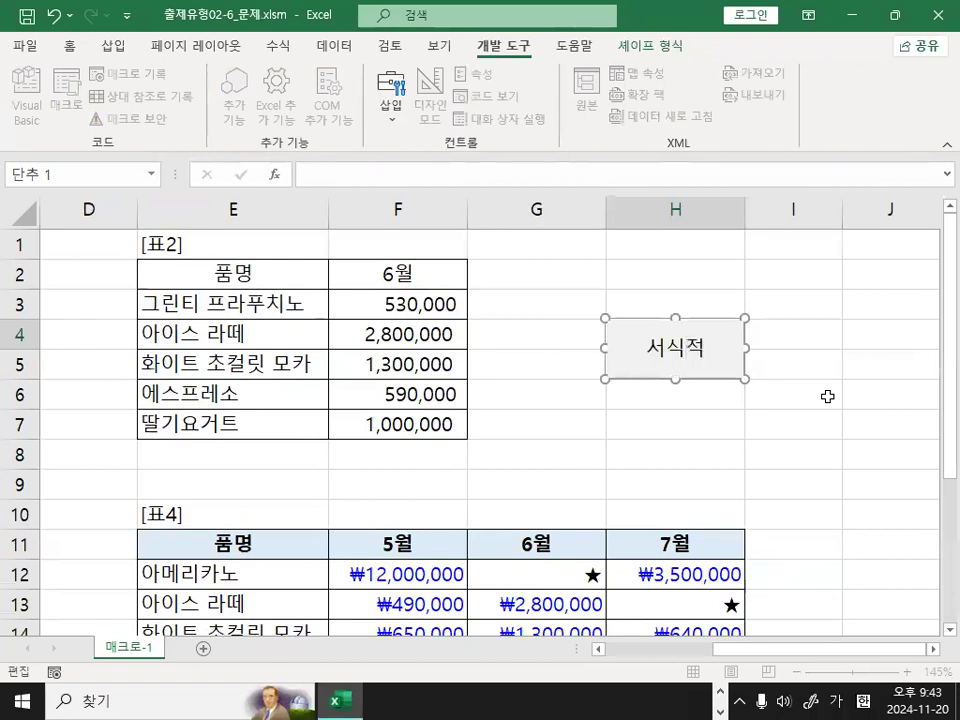
click(841, 393)
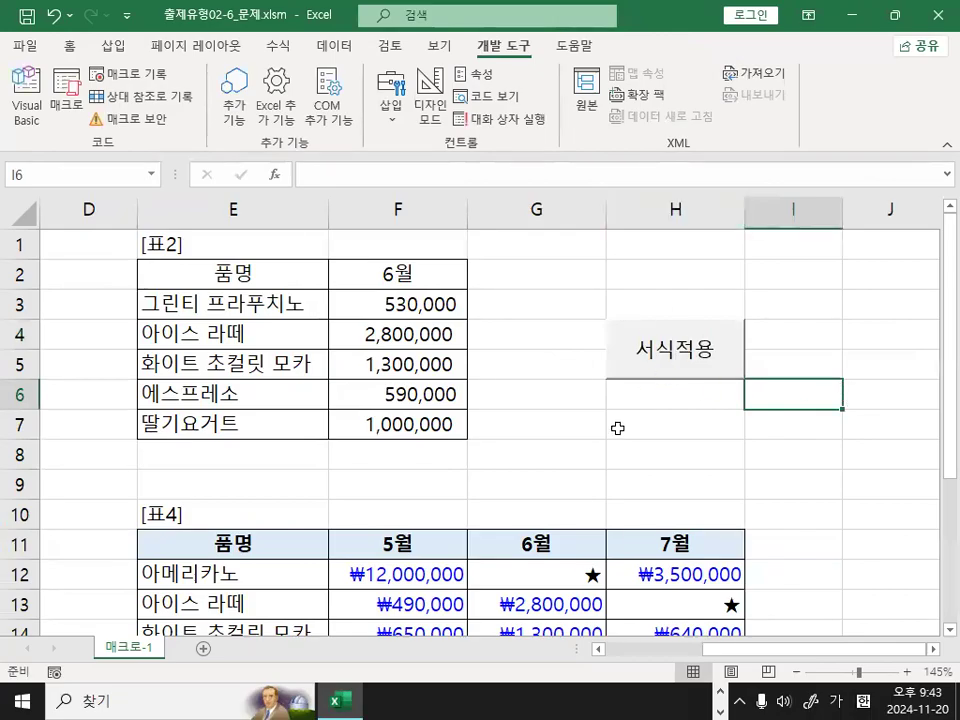
click(871, 421)
key(ctrl+1)
click(840, 420)
drag(801, 337, 893, 232)
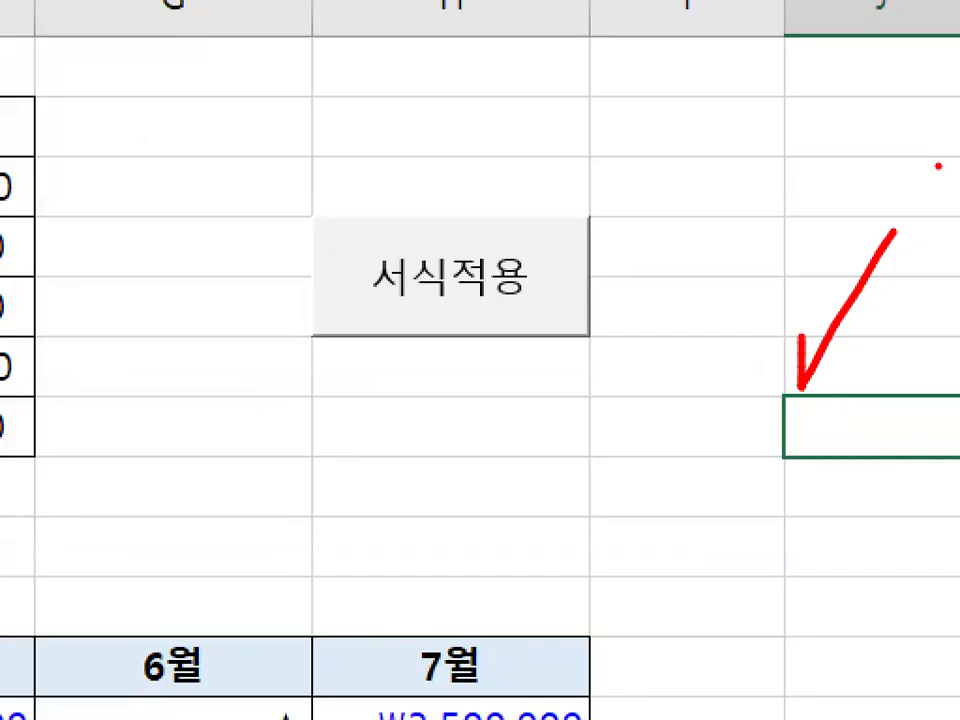
mouse_move(451, 353)
mouse_down()
mouse_move(472, 379)
mouse_move(460, 369)
mouse_up()
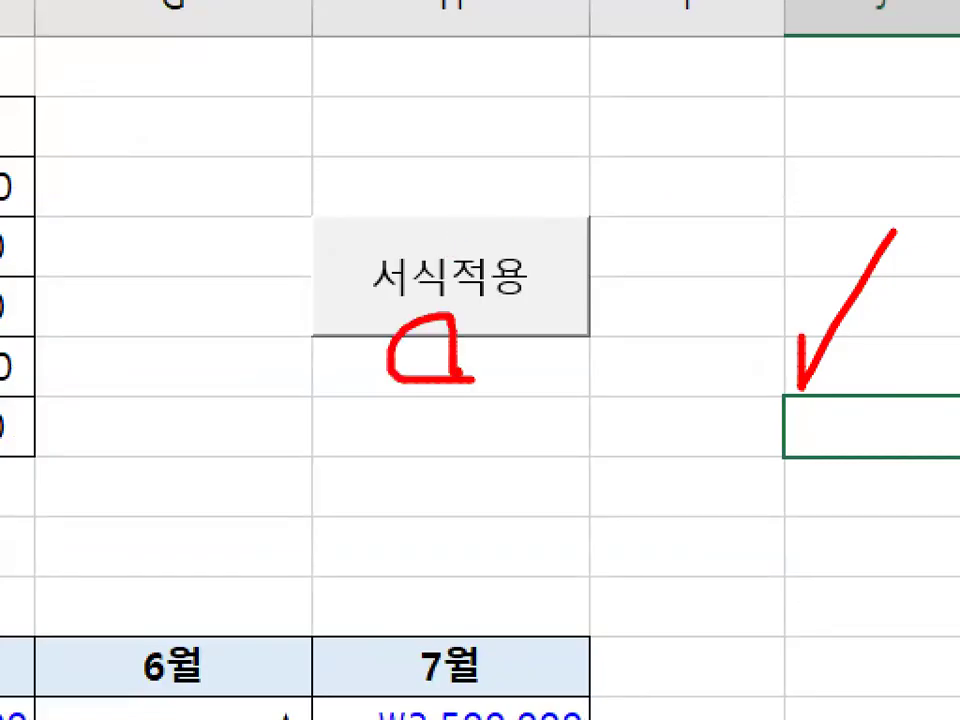
key(Escape)
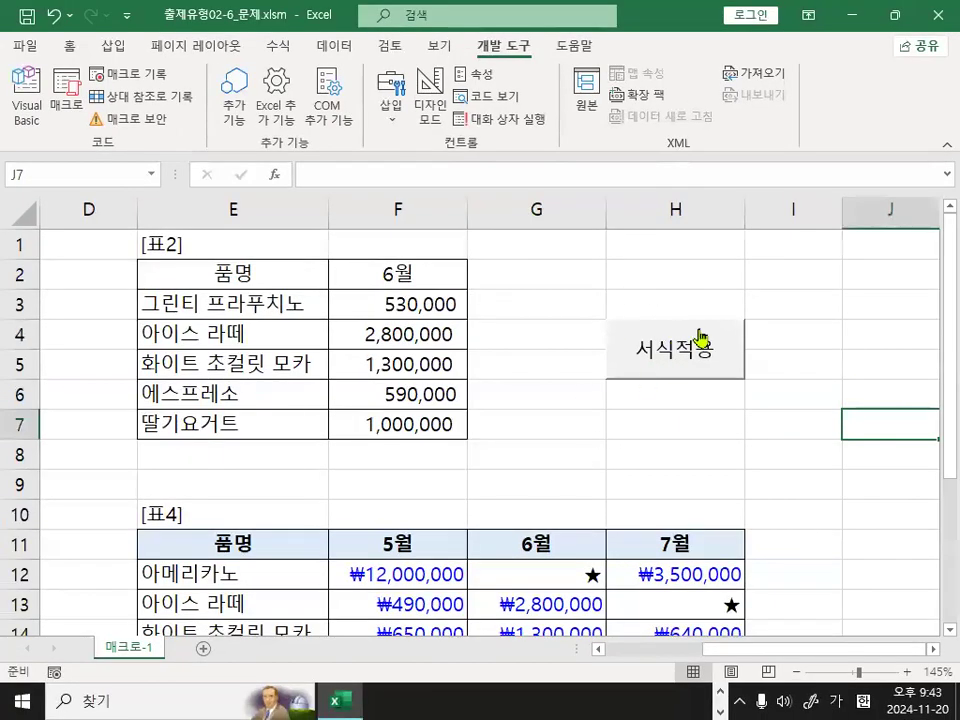
click(824, 445)
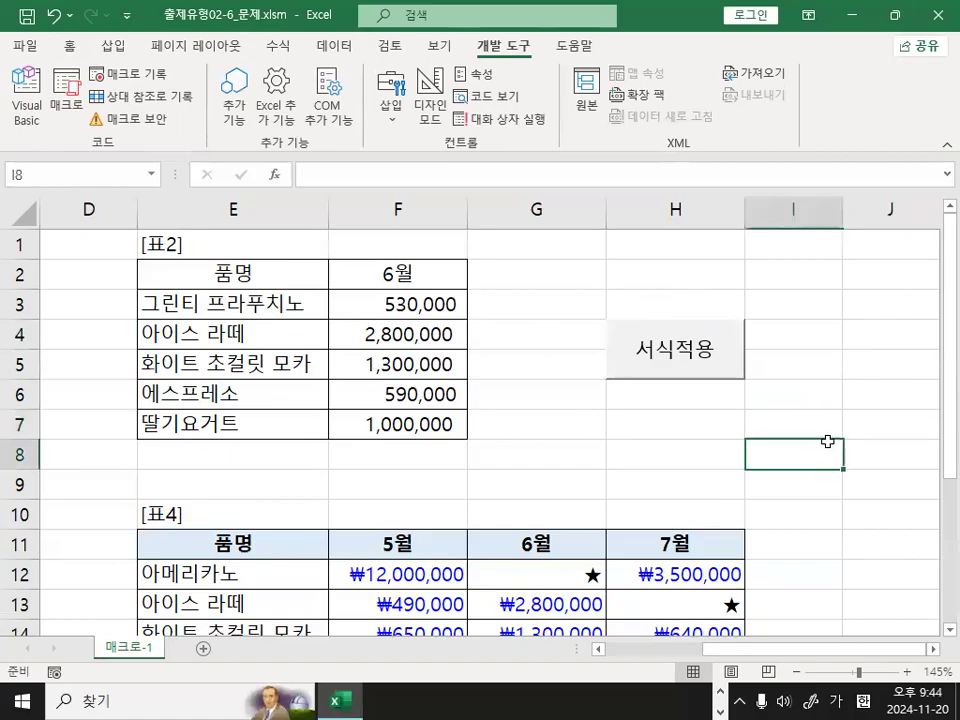
click(850, 512)
click(851, 448)
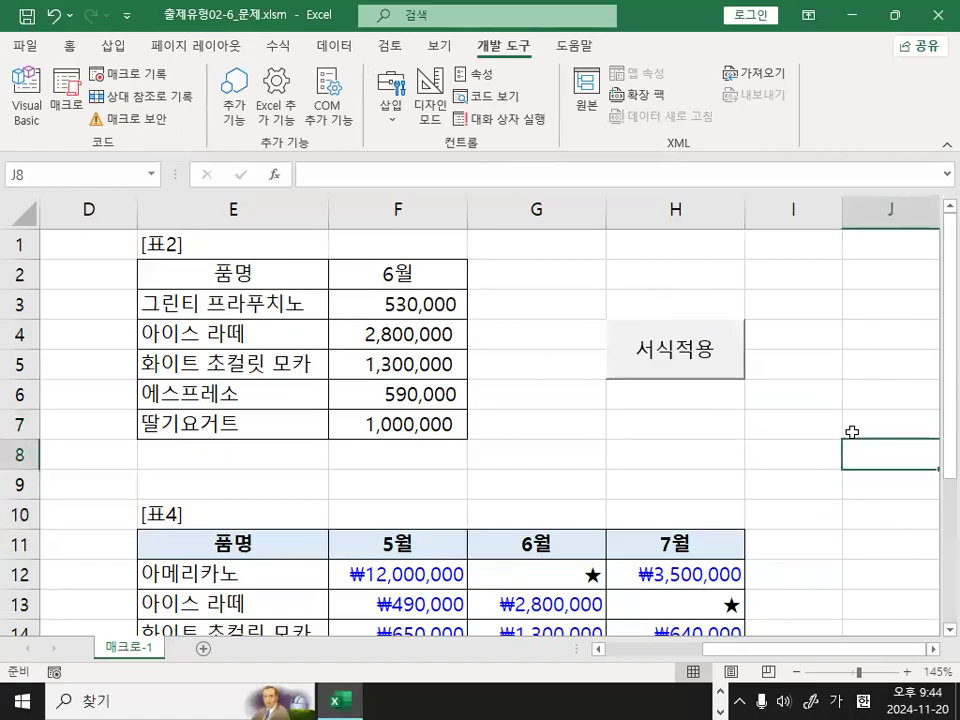
click(814, 430)
click(868, 453)
click(815, 456)
click(855, 457)
click(791, 456)
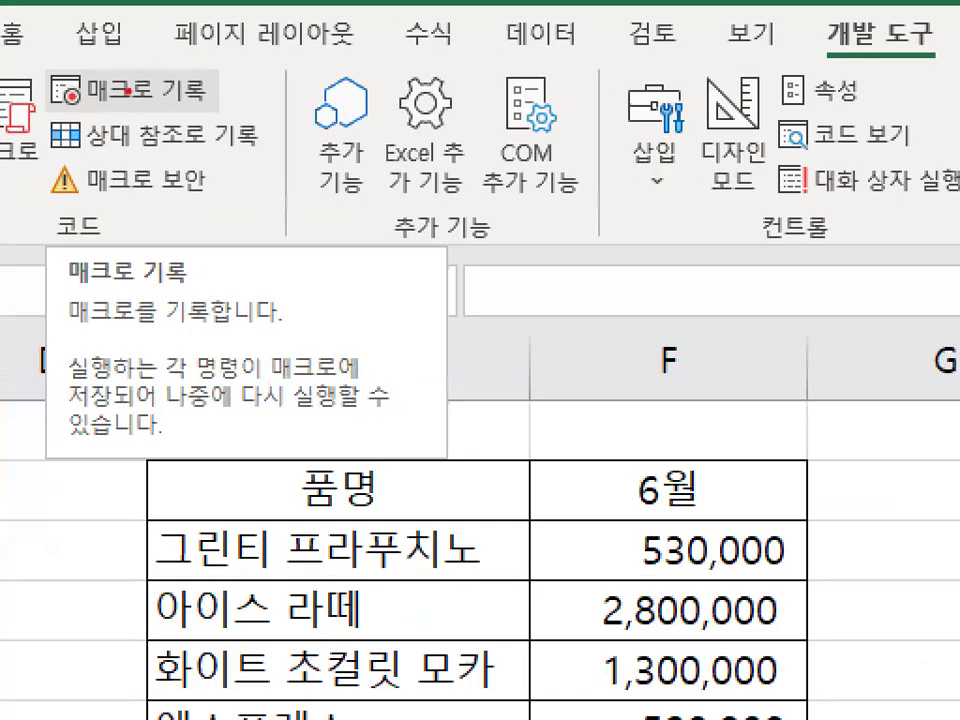
Start recording a new macro named 서식해제 in the current workbook.
mouse_move(200, 92)
mouse_down()
mouse_move(98, 84)
mouse_move(186, 84)
mouse_up()
click(135, 76)
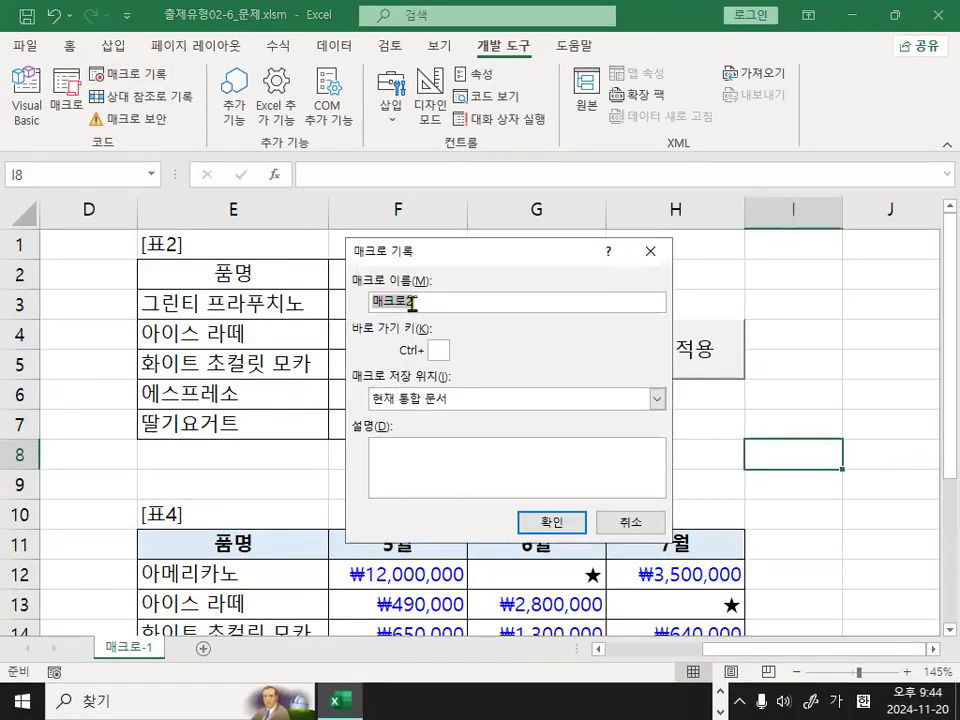
text(서시)
text(해제)
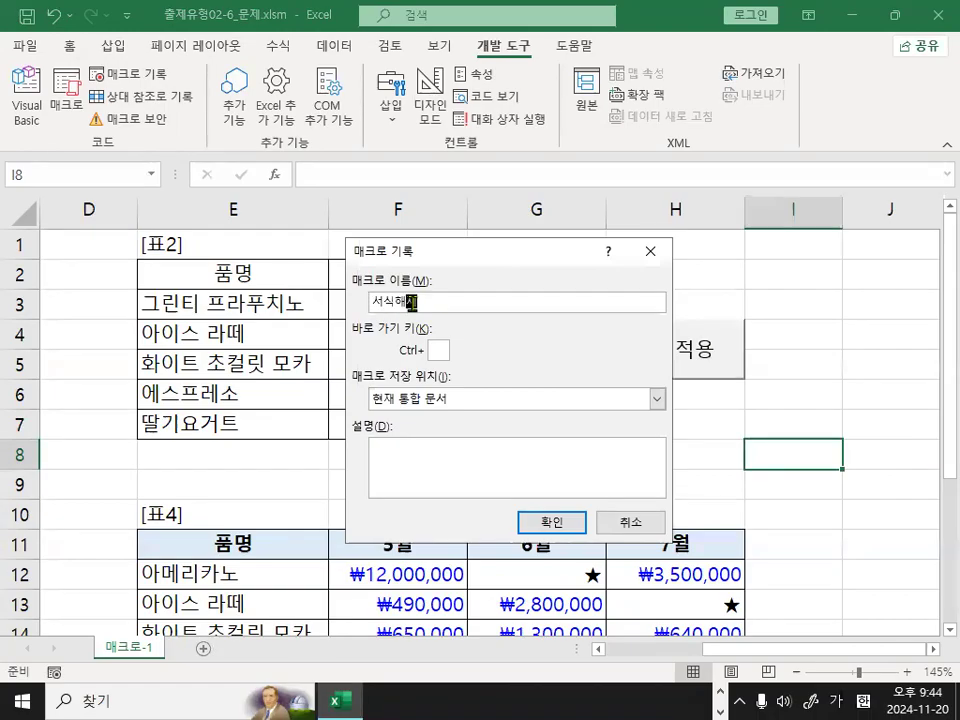
key(Return)
Format F12:H18 in table 4 with the Number (숫자) category and the 1000 separator turned on.
scroll(460, 419, down, 1)
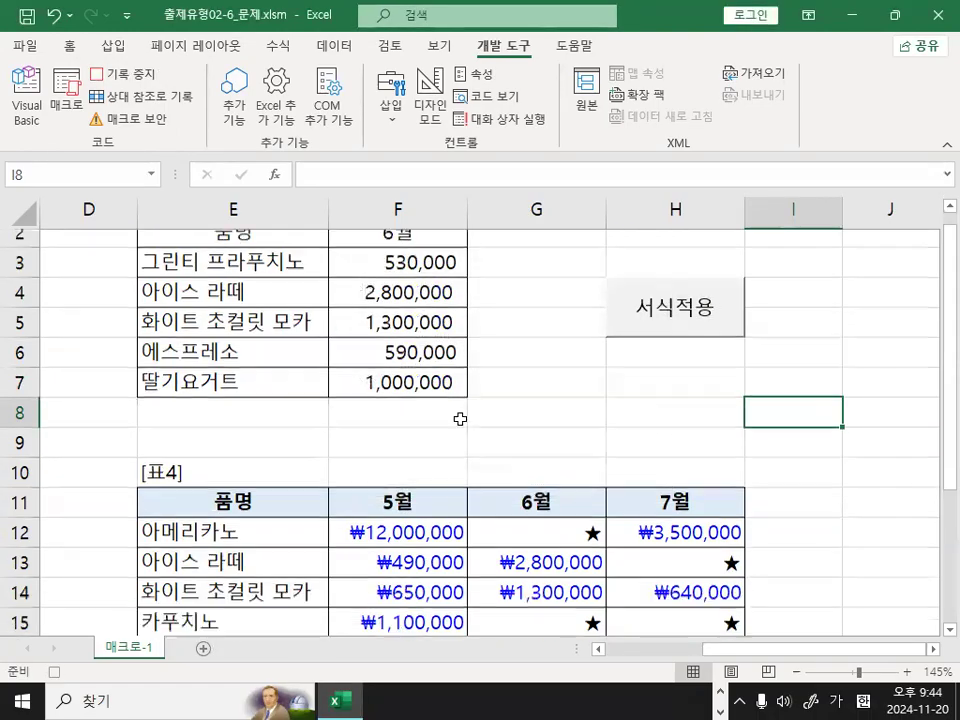
scroll(460, 419, down, 2)
drag(432, 395, 680, 580)
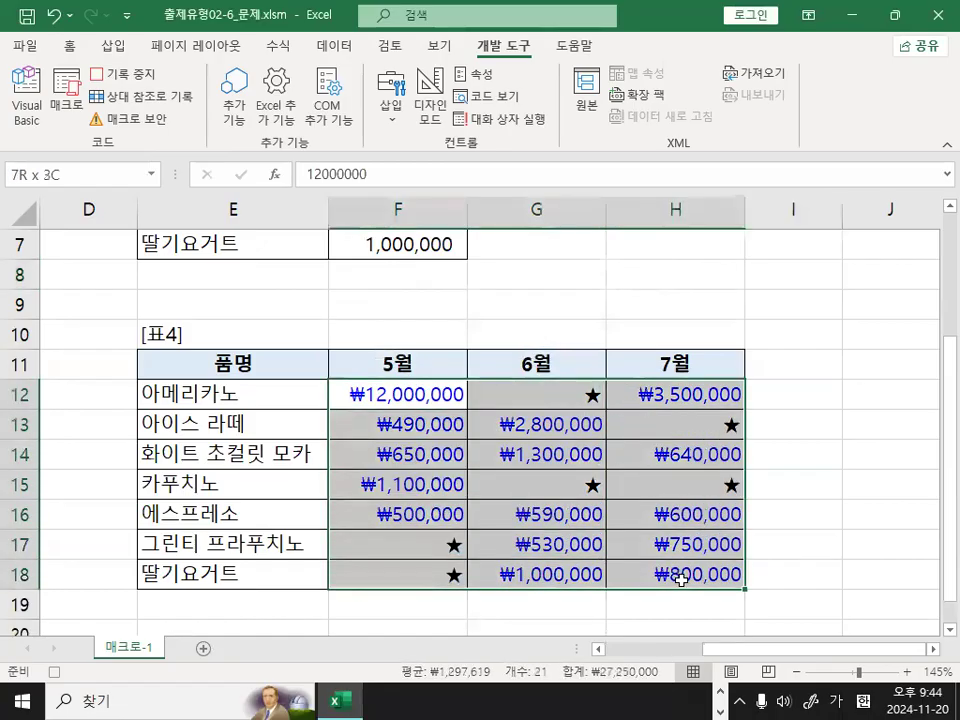
key(ctrl+1)
click(560, 507)
mouse_move(706, 531)
mouse_down()
mouse_move(416, 306)
mouse_move(648, 520)
mouse_up()
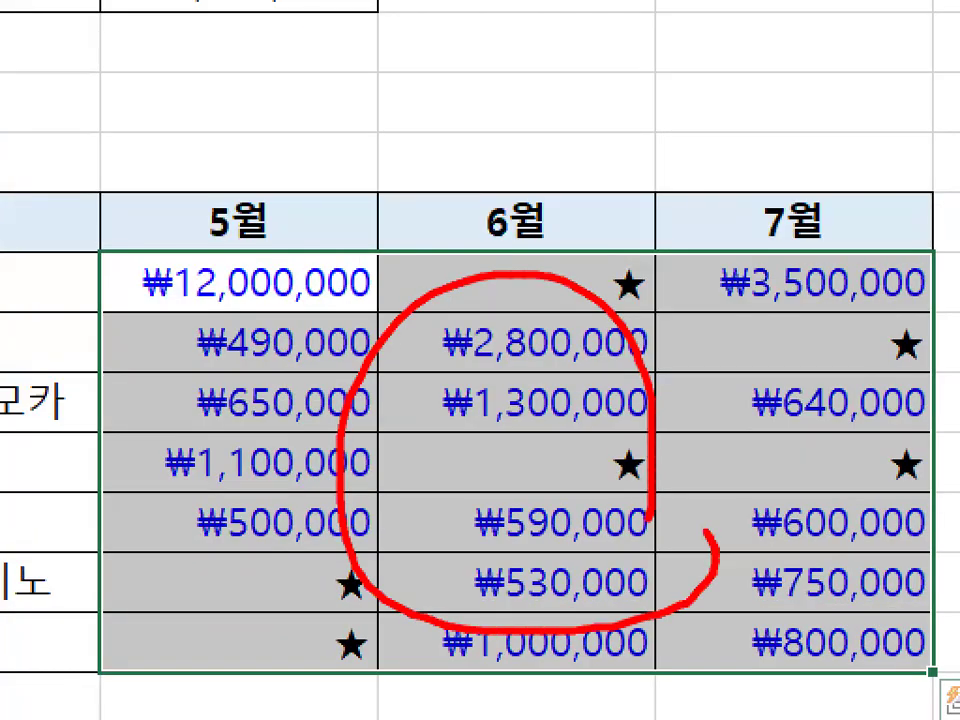
key(Escape)
key(ctrl+1)
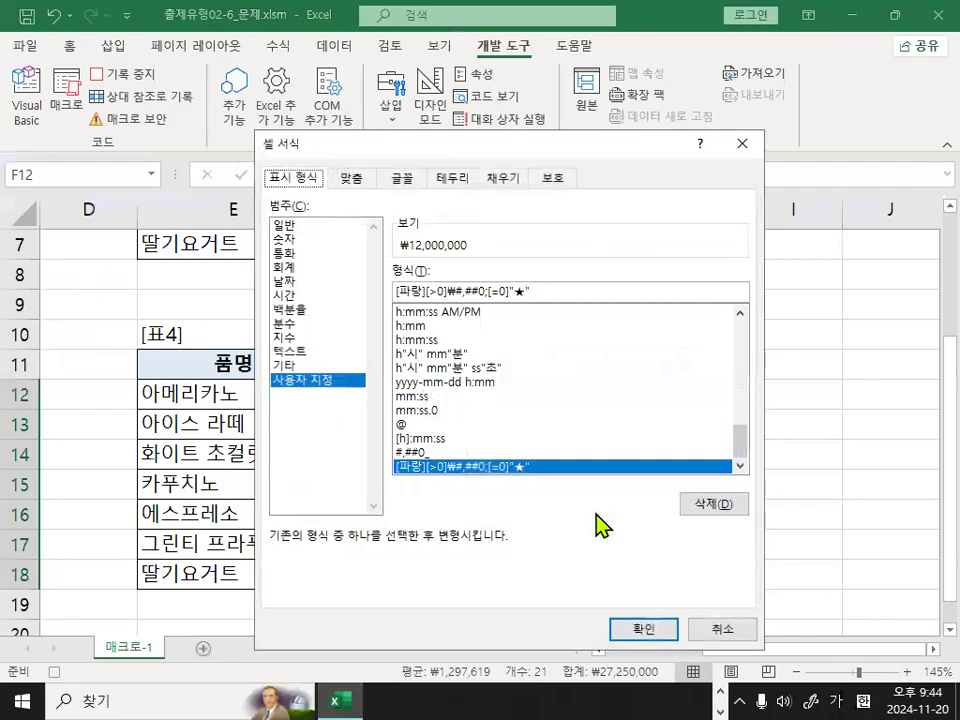
key(ctrl+1)
mouse_move(300, 185)
mouse_down()
mouse_move(253, 190)
mouse_move(249, 165)
mouse_move(285, 157)
mouse_move(298, 193)
mouse_up()
mouse_move(258, 263)
mouse_down()
mouse_move(298, 258)
mouse_move(250, 256)
mouse_move(302, 244)
mouse_up()
key(Escape)
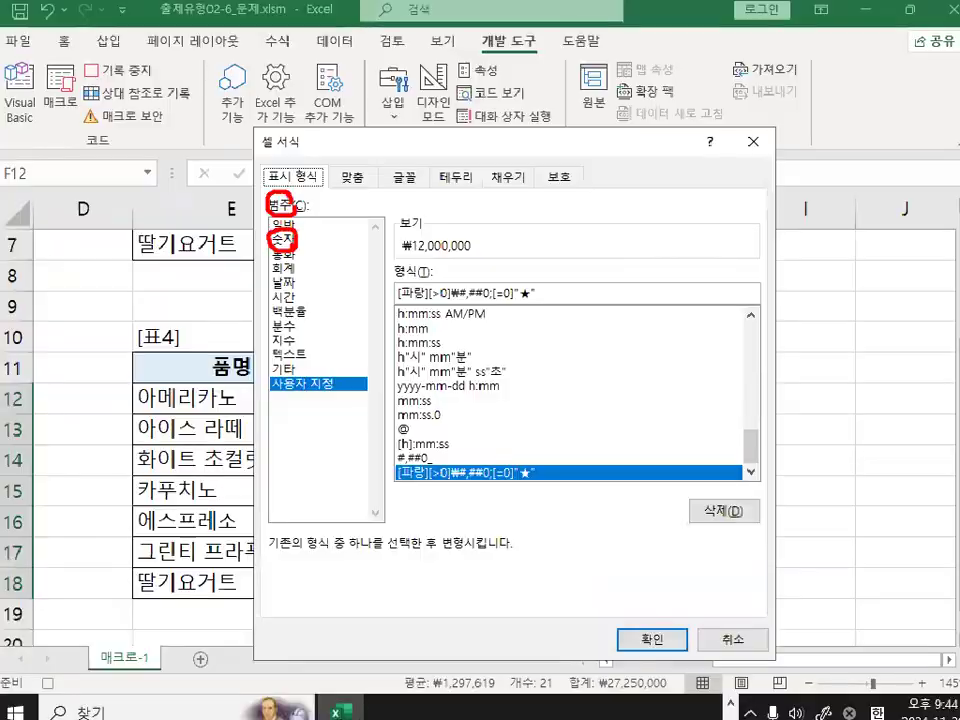
click(280, 245)
key(ctrl+1)
mouse_move(423, 310)
mouse_down()
mouse_move(345, 313)
mouse_move(415, 285)
mouse_up()
mouse_move(168, 179)
mouse_down()
mouse_move(110, 176)
mouse_move(170, 178)
mouse_up()
key(Escape)
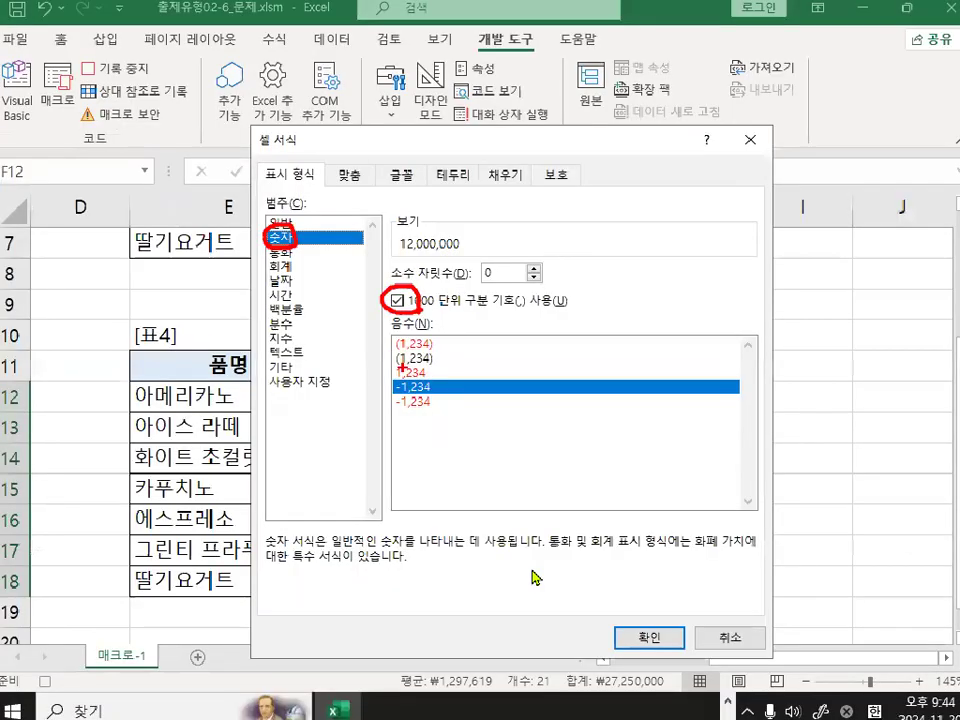
click(648, 629)
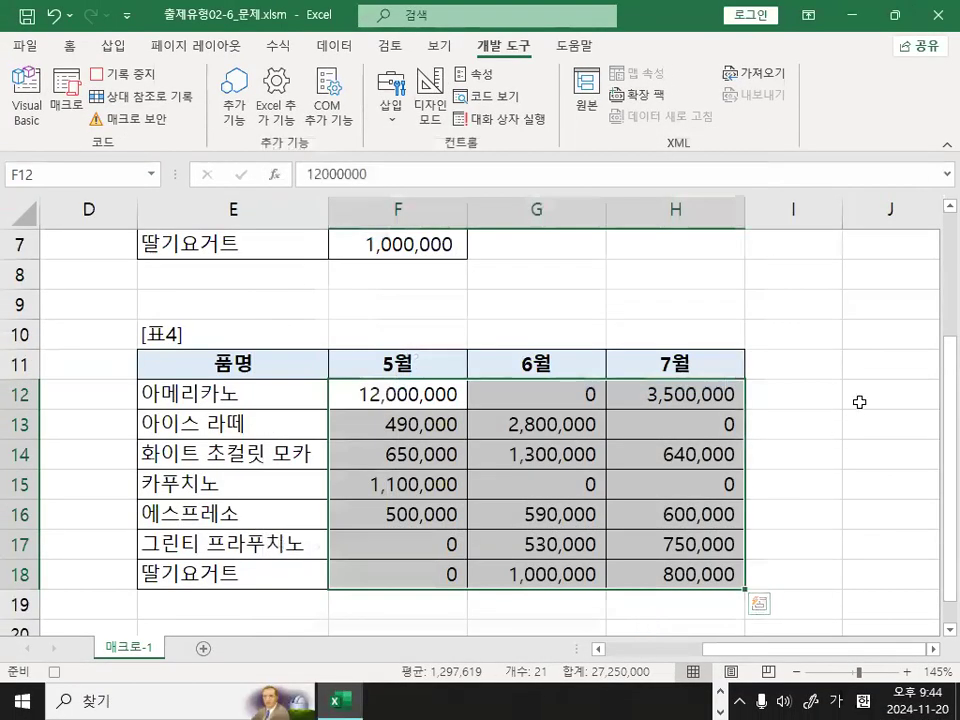
Deselect the range by selecting empty cell J11 and stop recording the macro 서식해제.
click(874, 370)
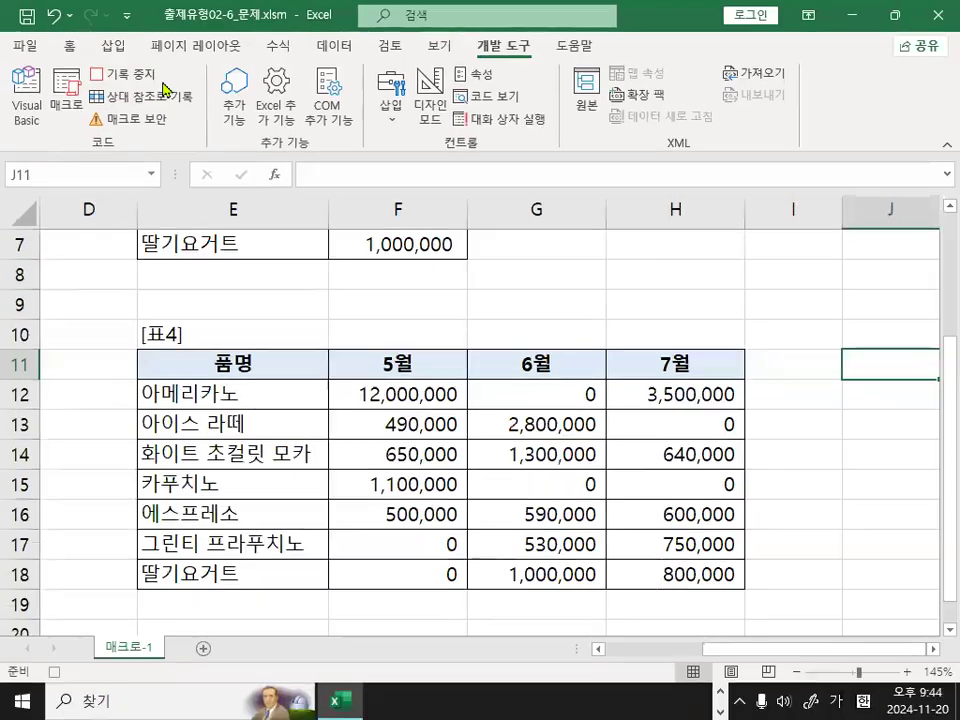
click(115, 112)
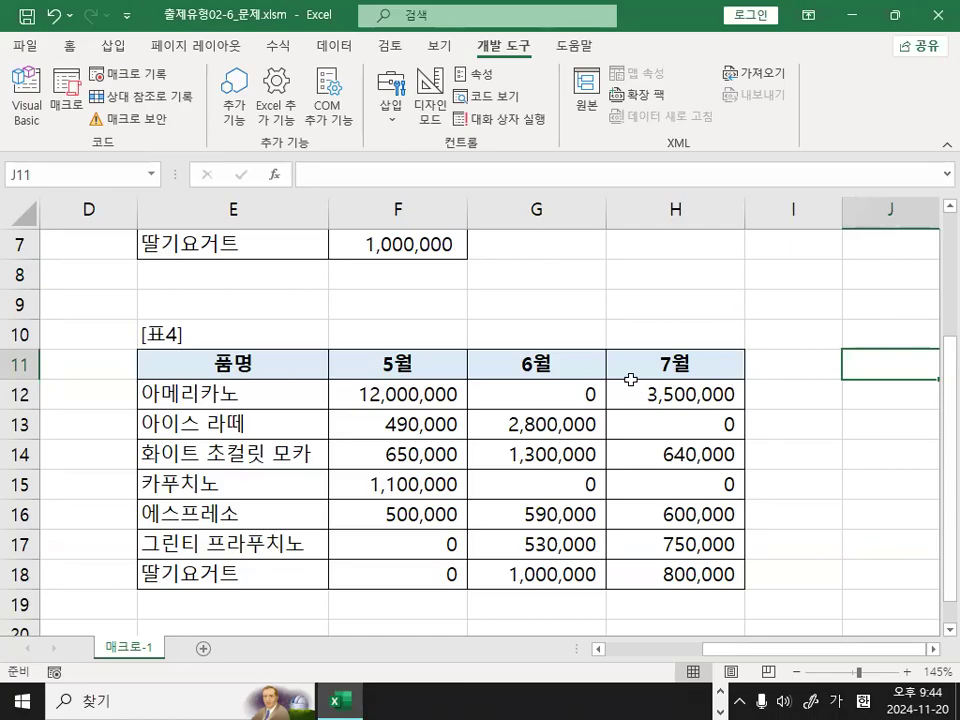
Insert a form control button covering H7:H8, snapped to the cell borders.
scroll(631, 379, up, 2)
click(658, 425)
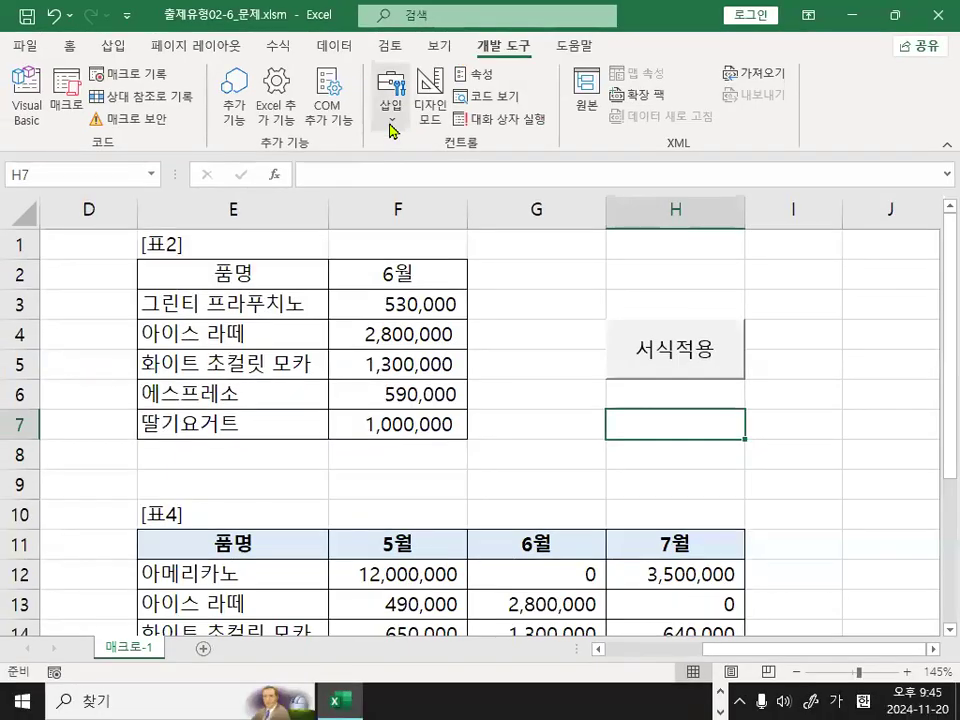
click(390, 128)
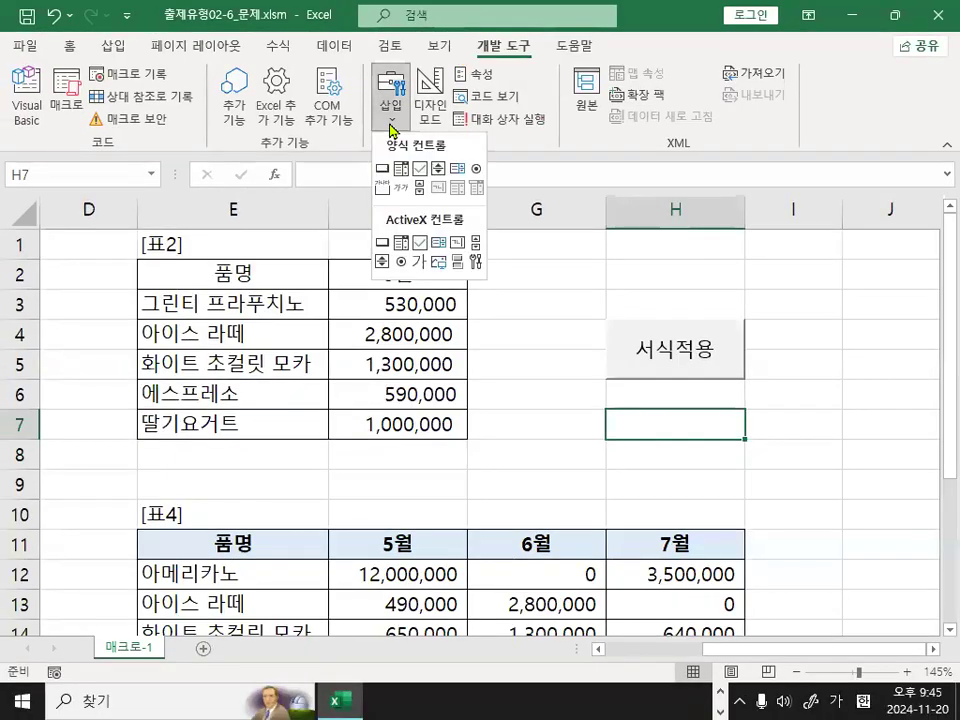
click(382, 171)
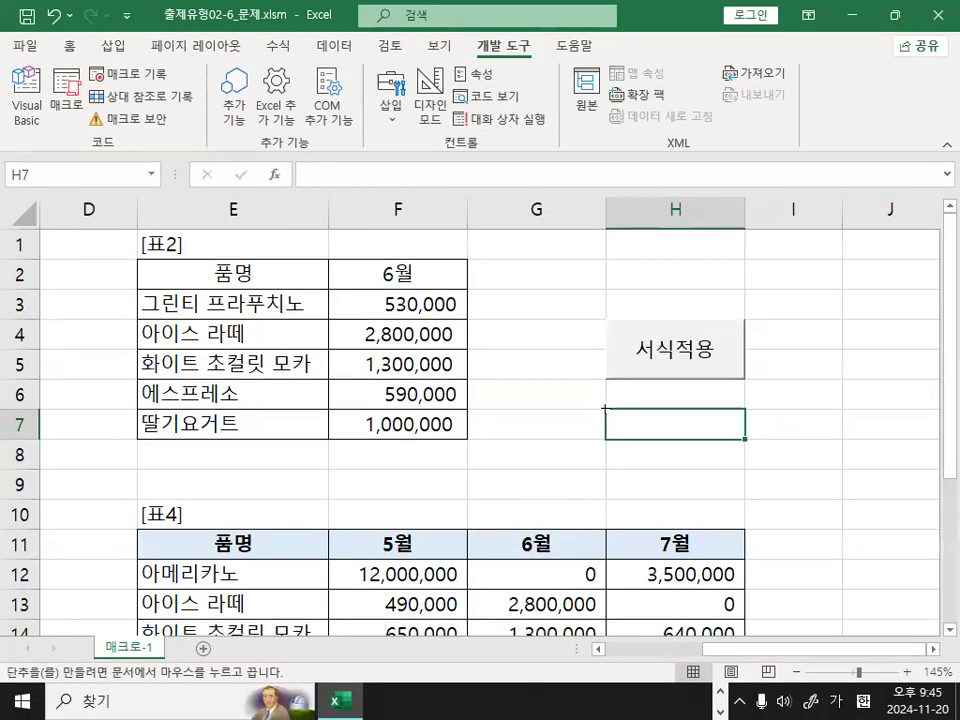
key(alt)
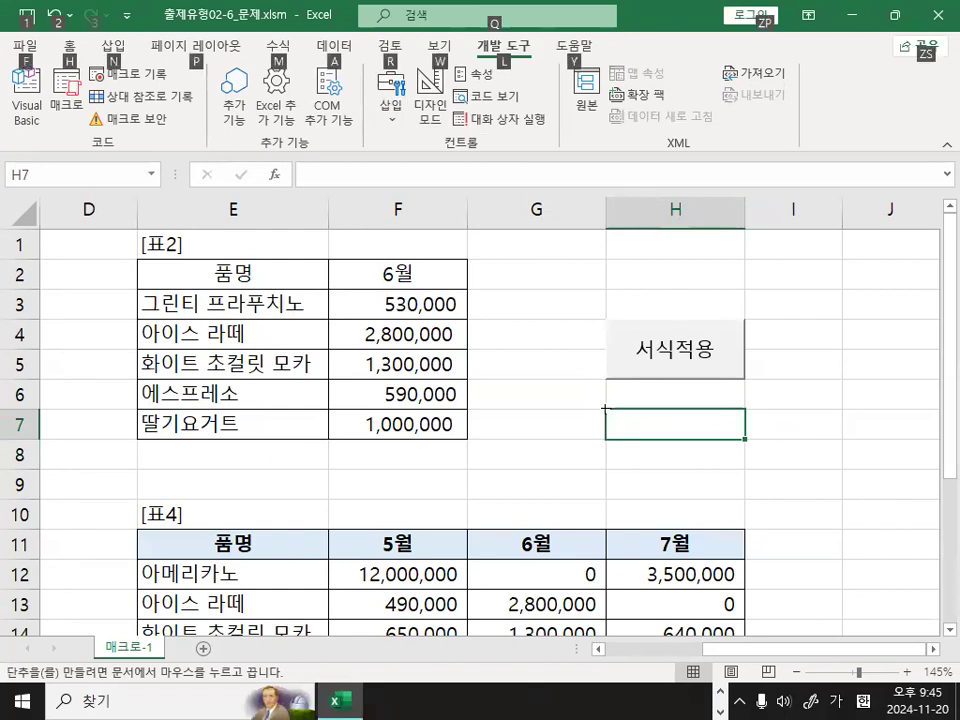
drag(604, 407, 640, 463)
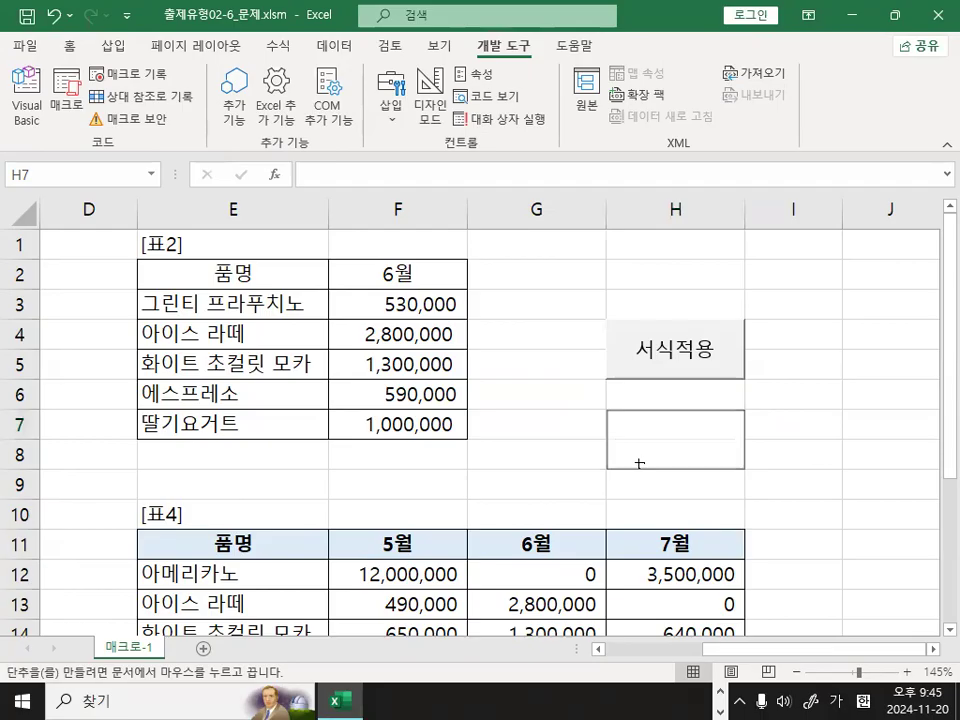
Finish drawing the button over H7:H8 and assign the macro 서식해제 to it.
drag(640, 463, 639, 476)
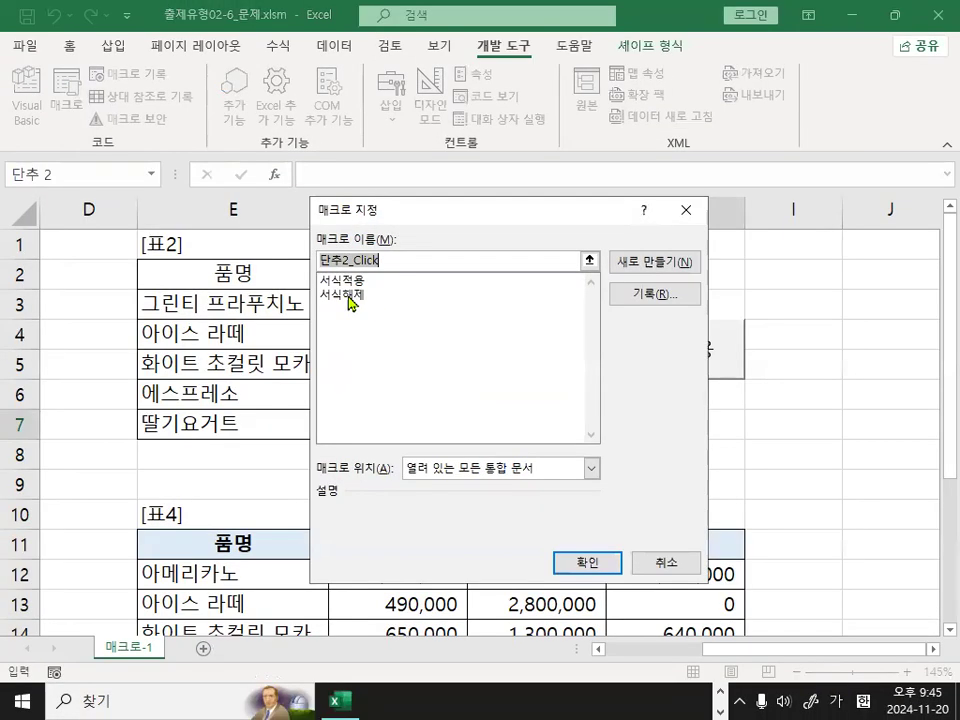
click(341, 296)
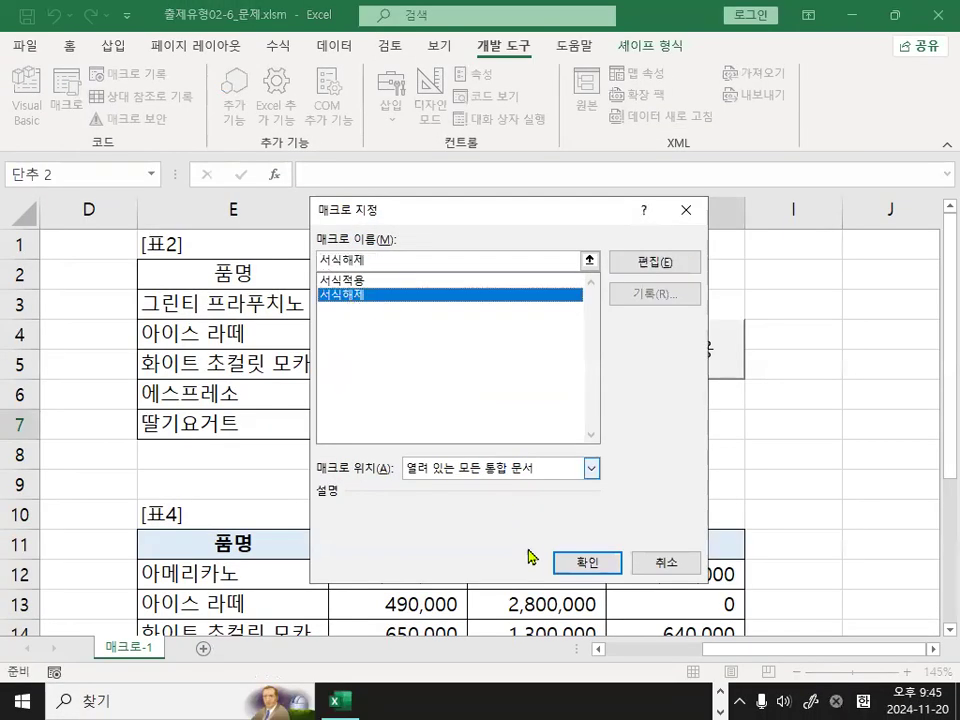
click(578, 566)
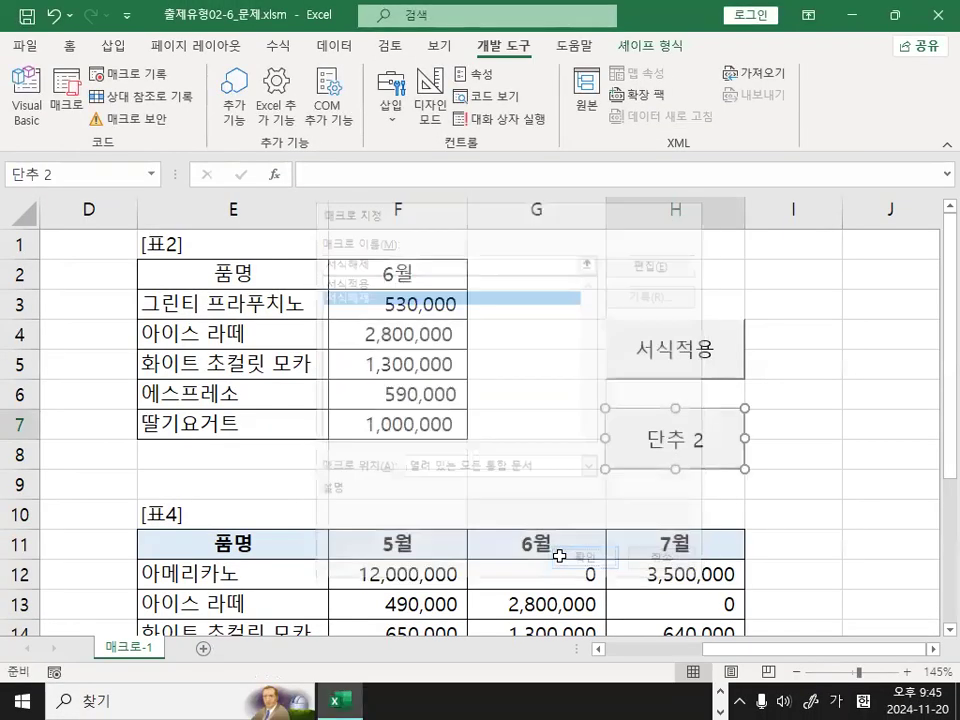
Replace the label of the button over H7:H8 with 서식해제 and deselect the button.
click(645, 440)
key(Delete)
key(Delete)
key(Delete)
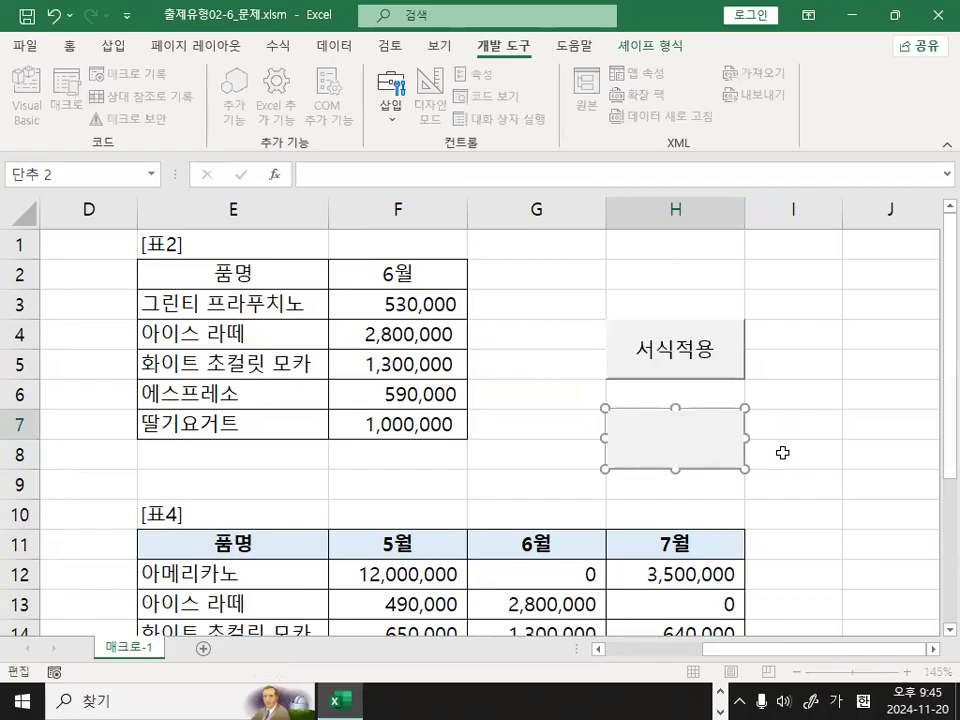
text(서식해제)
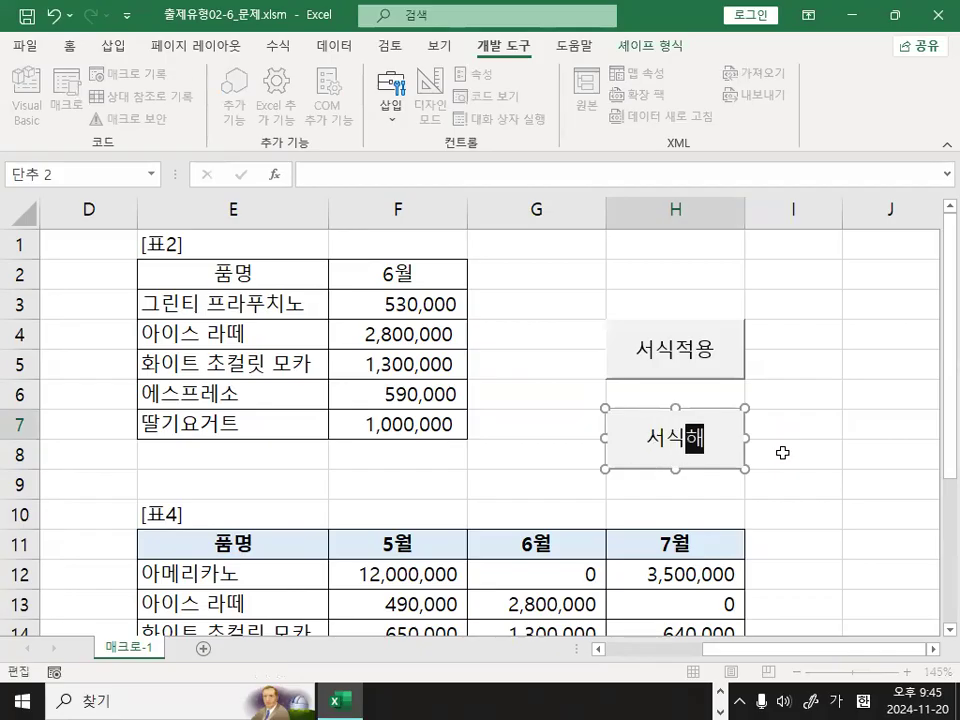
click(900, 430)
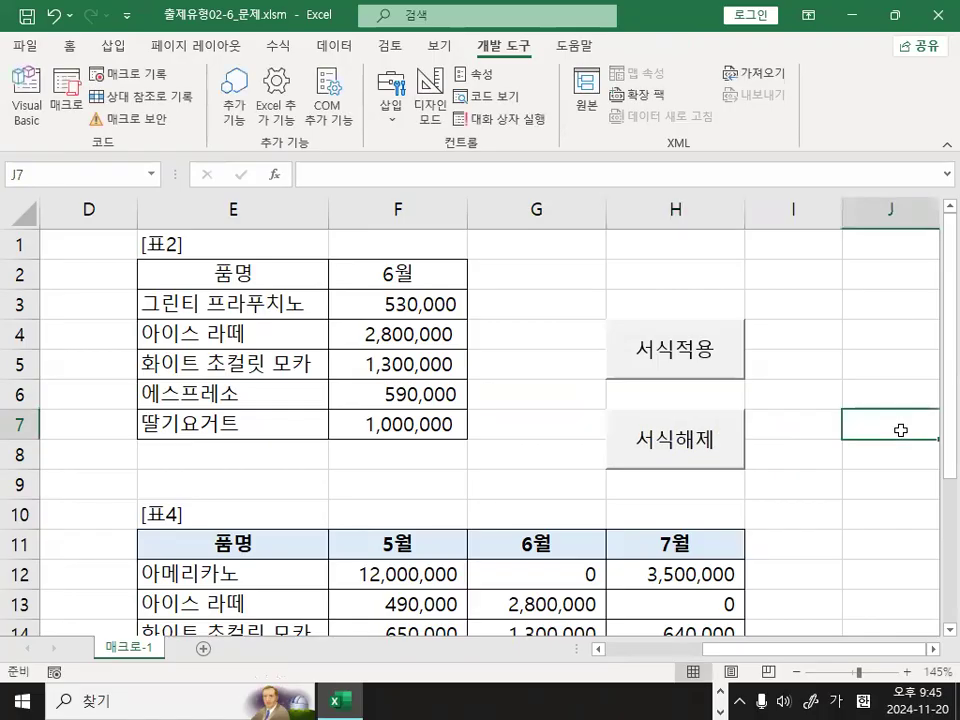
Test both macro buttons on table 4 by running 서식적용 and 서식해제 alternately, two times each.
scroll(823, 450, down, 1)
scroll(825, 447, down, 3)
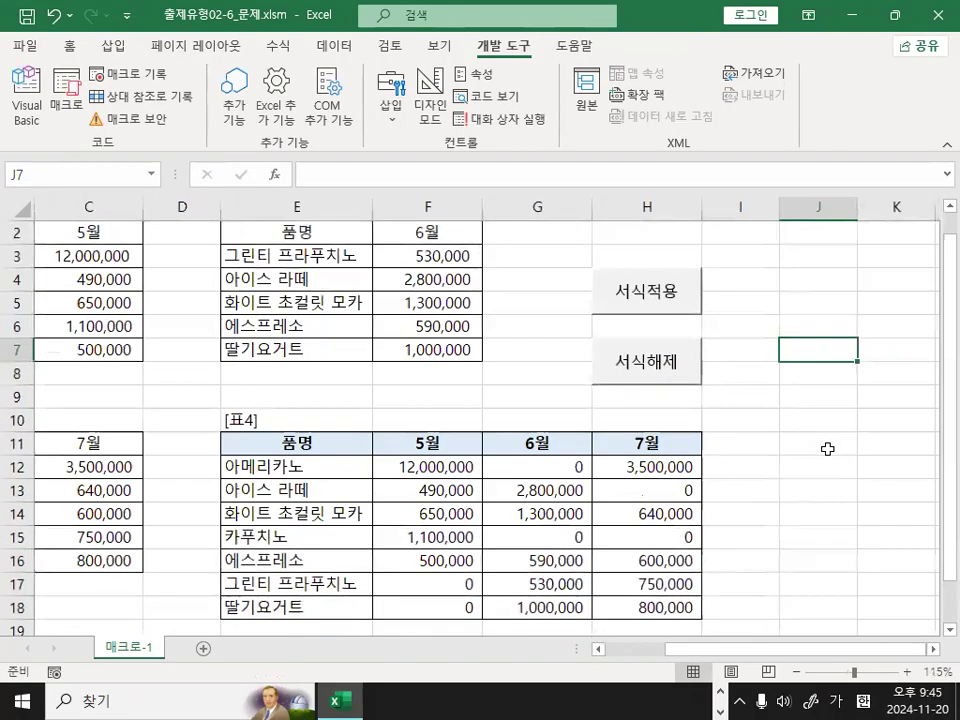
scroll(830, 467, down, 1)
click(864, 375)
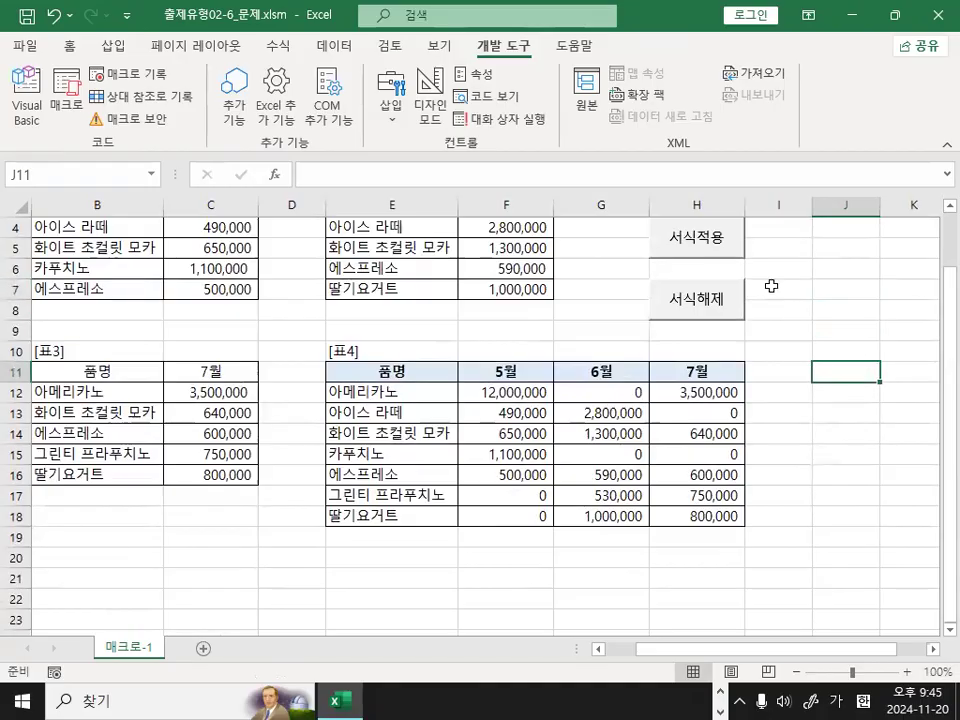
click(706, 247)
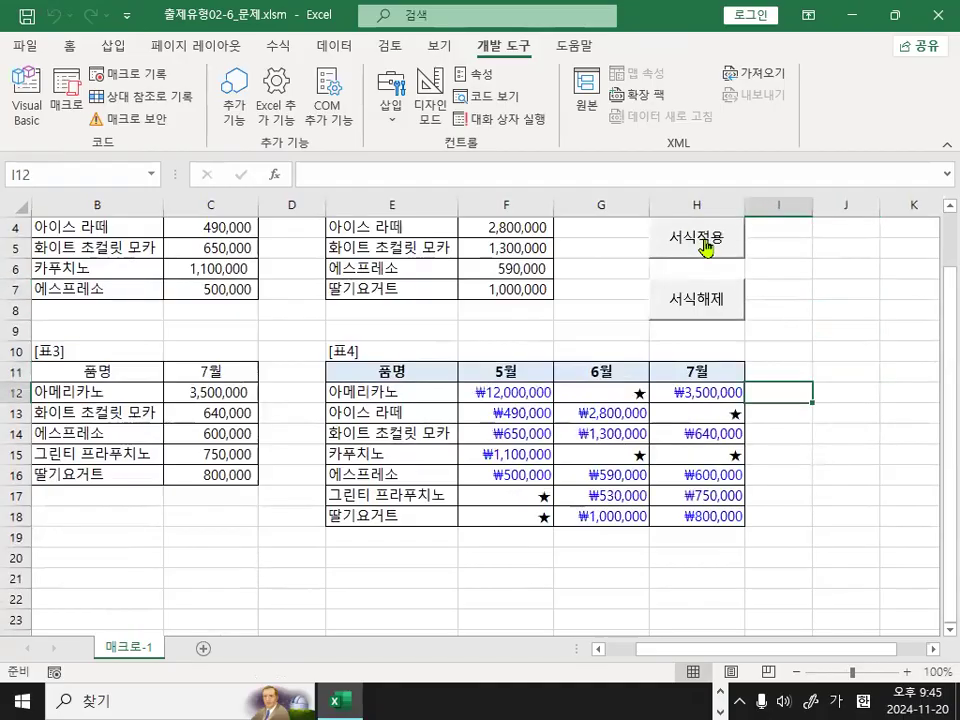
click(710, 306)
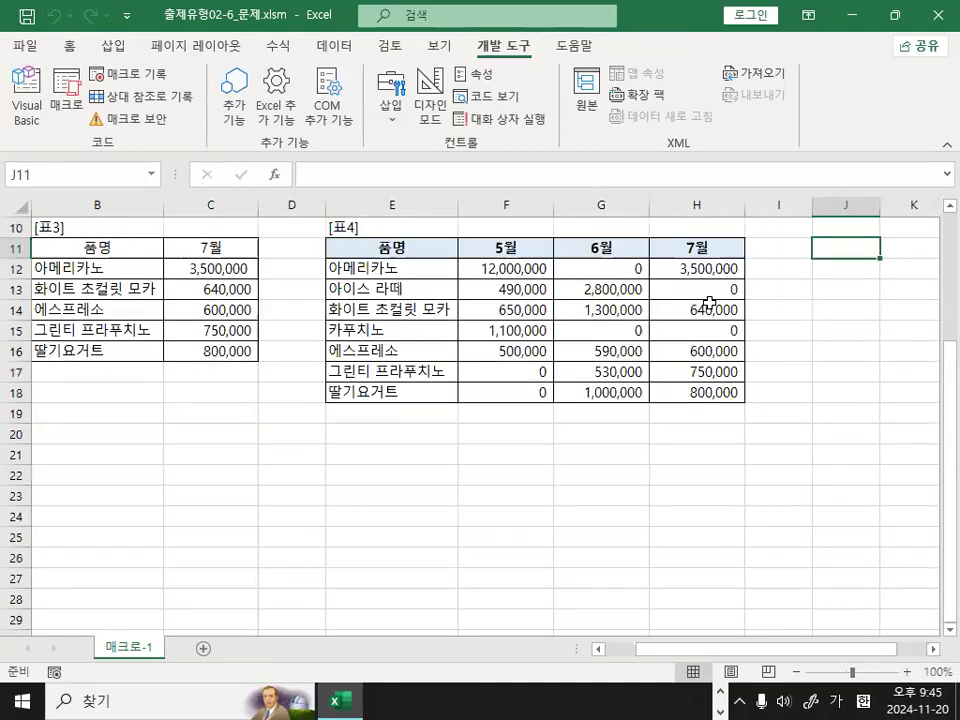
scroll(708, 290, up, 1)
scroll(713, 246, up, 1)
click(713, 243)
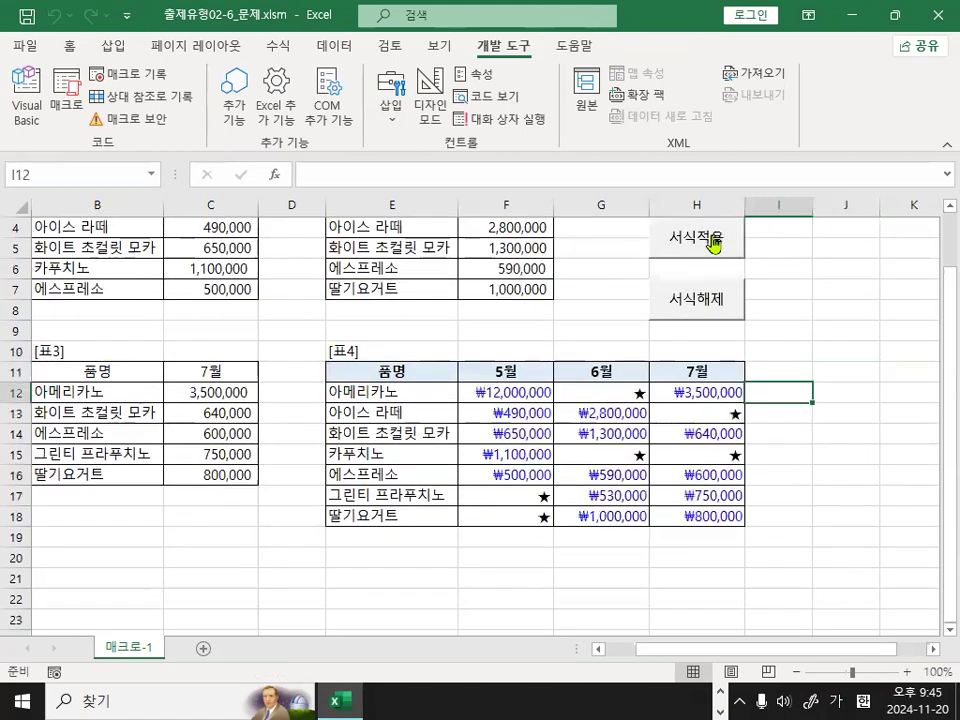
click(697, 305)
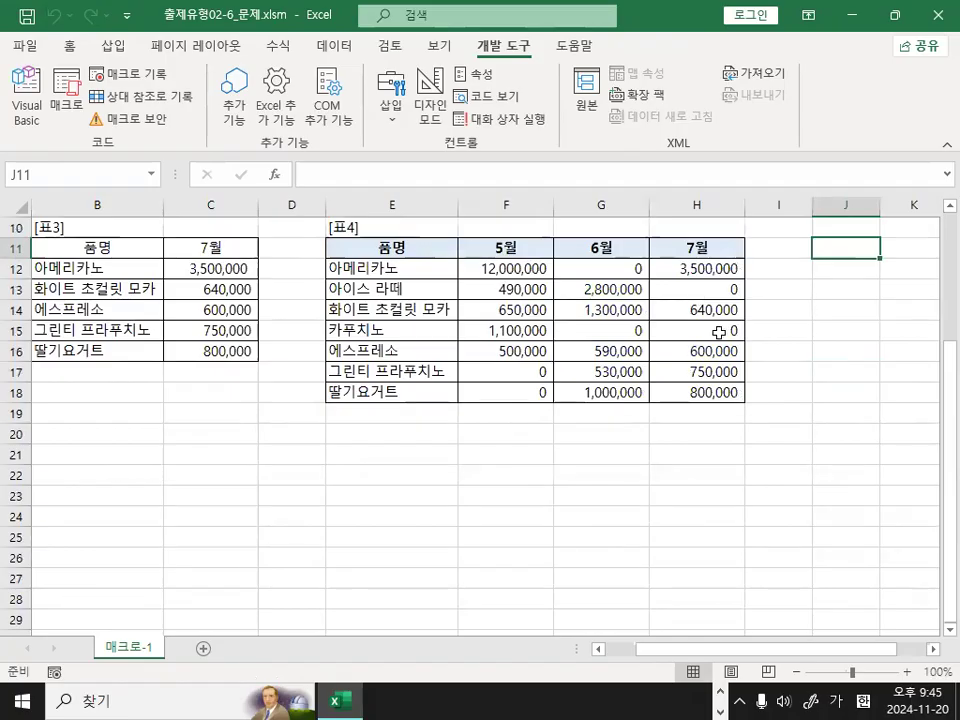
click(657, 453)
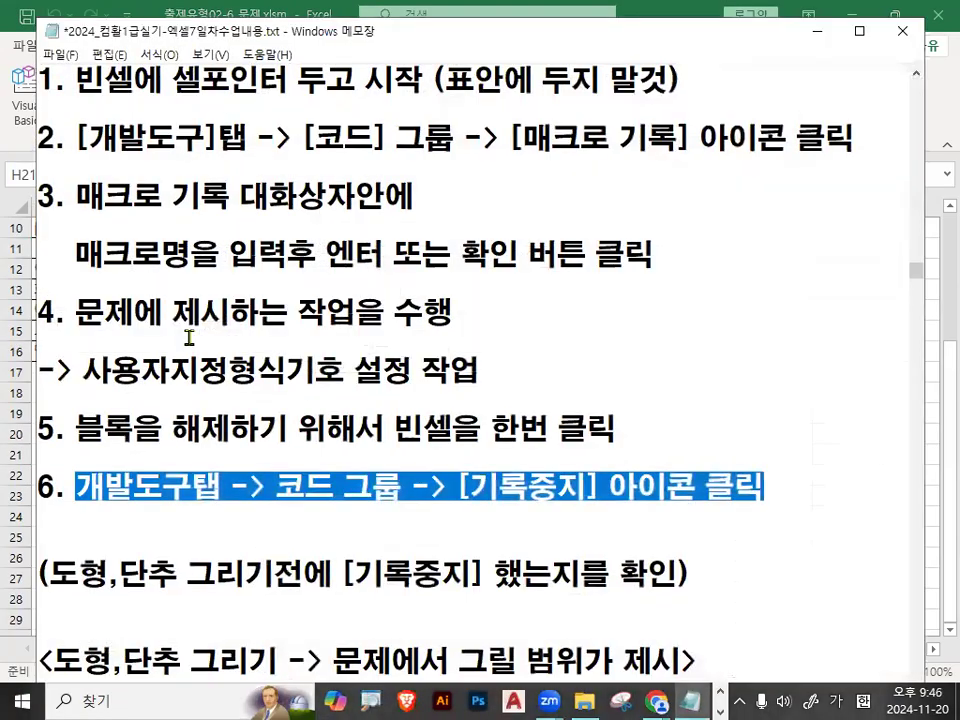
Switch to the Notepad lesson notes and review the macro creation steps 1 to 6 and the reminder to stop recording before drawing shapes or buttons.
scroll(190, 330, up, 1)
click(80, 168)
drag(78, 170, 703, 174)
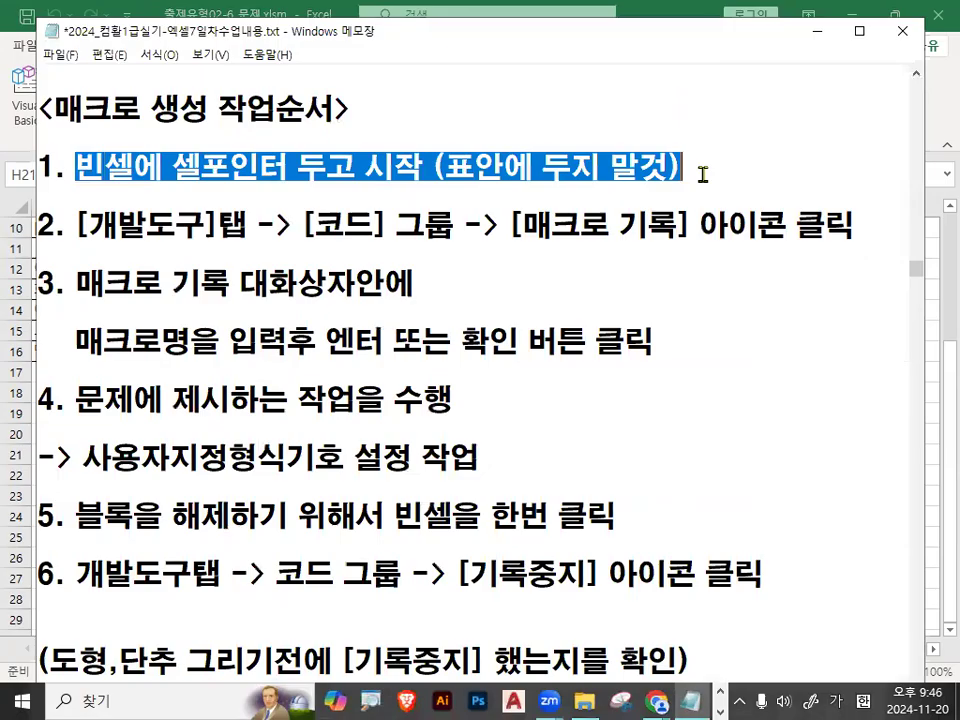
click(307, 186)
key(ctrl+2)
drag(91, 250, 283, 246)
drag(78, 297, 230, 297)
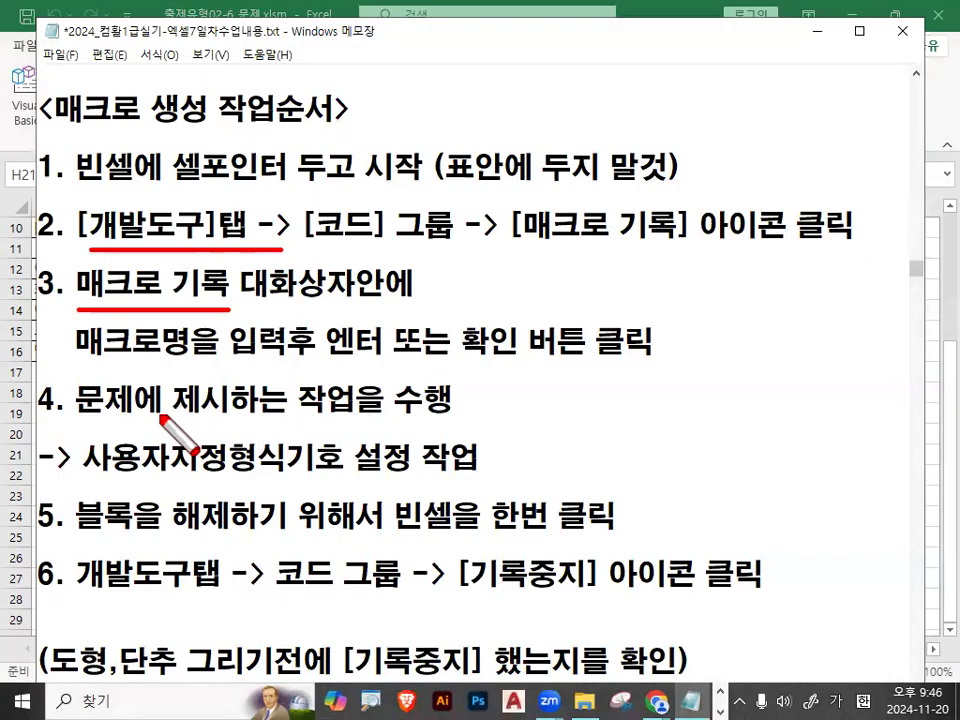
drag(300, 356, 252, 442)
drag(262, 362, 315, 452)
mouse_move(602, 603)
mouse_down()
mouse_move(470, 595)
mouse_move(621, 589)
mouse_move(611, 606)
mouse_up()
key(Escape)
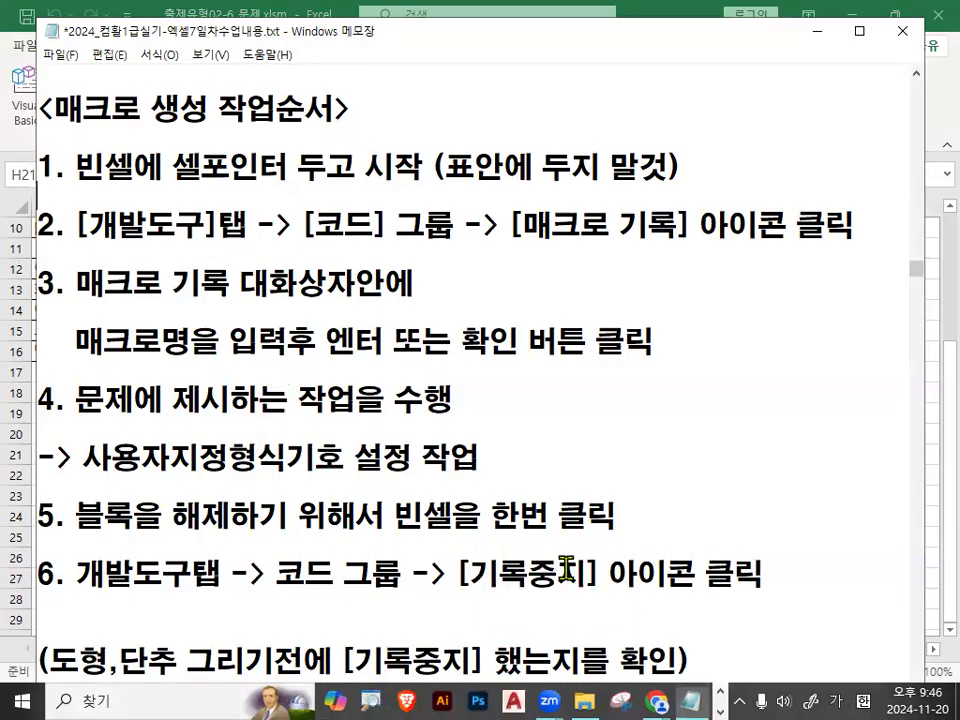
key(ctrl+2)
drag(45, 597, 715, 597)
drag(40, 541, 638, 543)
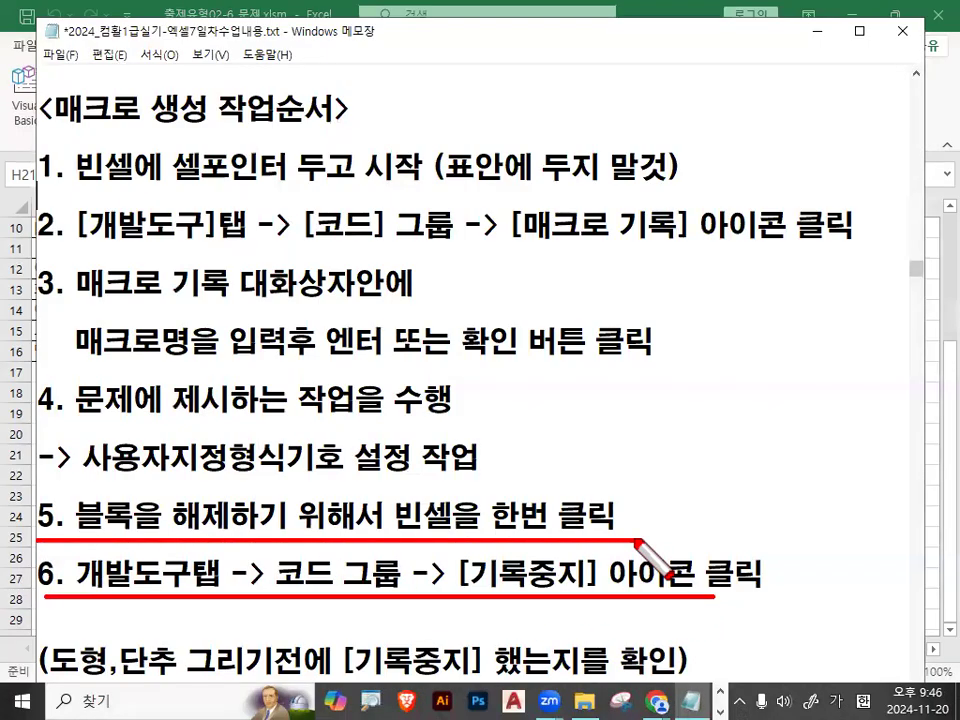
drag(596, 588, 600, 600)
mouse_move(691, 505)
mouse_down()
mouse_move(669, 555)
mouse_move(697, 566)
mouse_up()
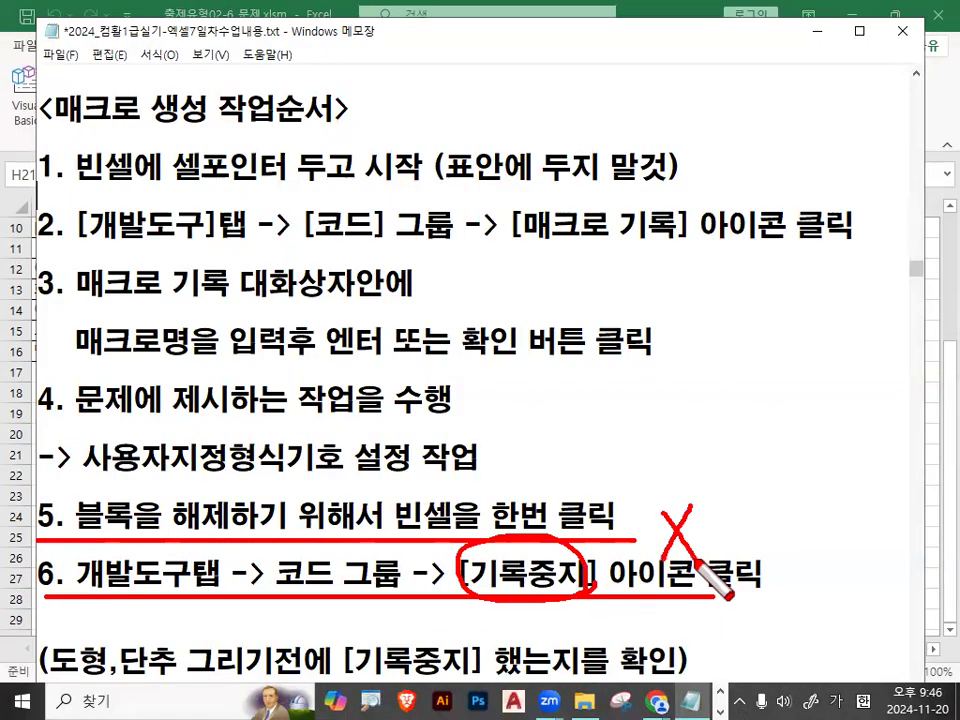
key(Escape)
scroll(326, 619, down, 1)
mouse_move(48, 576)
mouse_down()
mouse_move(200, 578)
mouse_move(187, 578)
mouse_up()
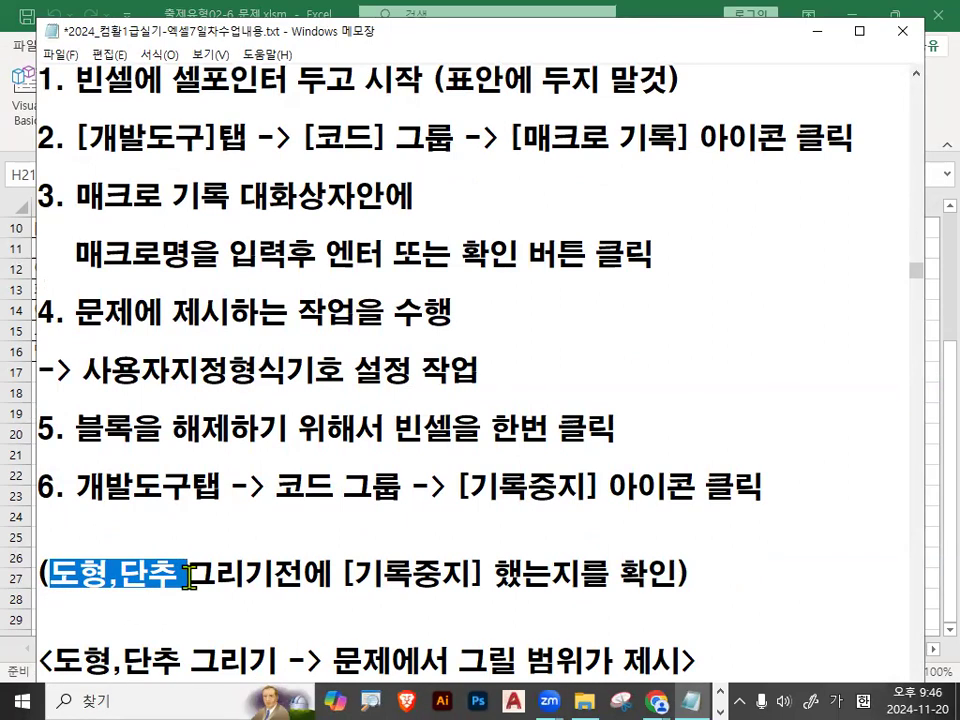
drag(188, 578, 192, 578)
scroll(225, 536, down, 3)
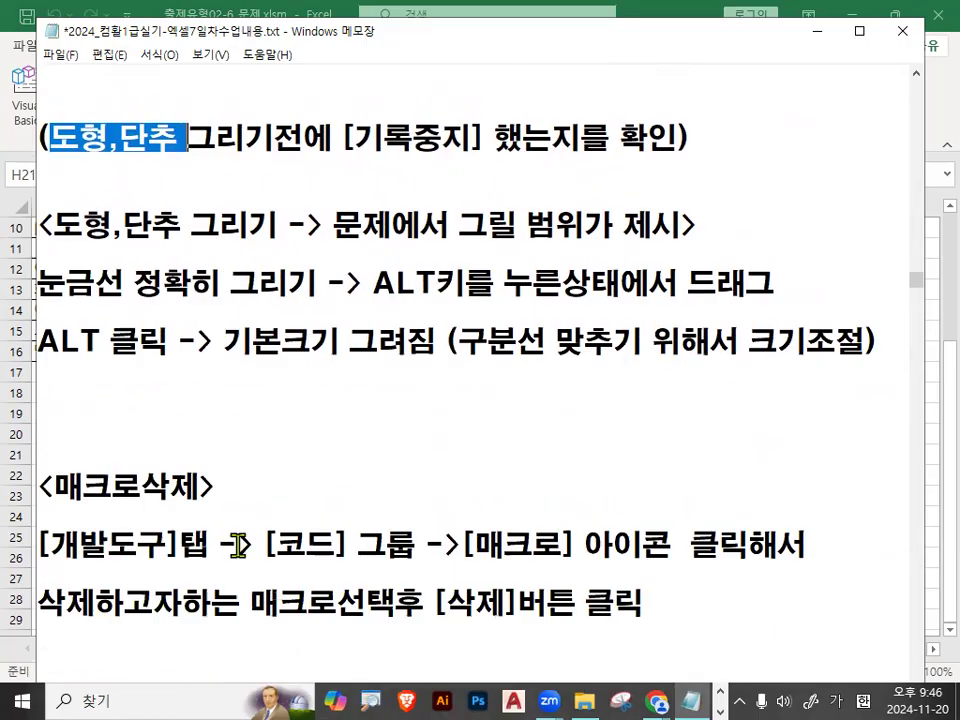
Insert a space in the notes heading so it reads <매크로 삭제>, review its instructions, and return to the Excel workbook.
drag(48, 487, 191, 486)
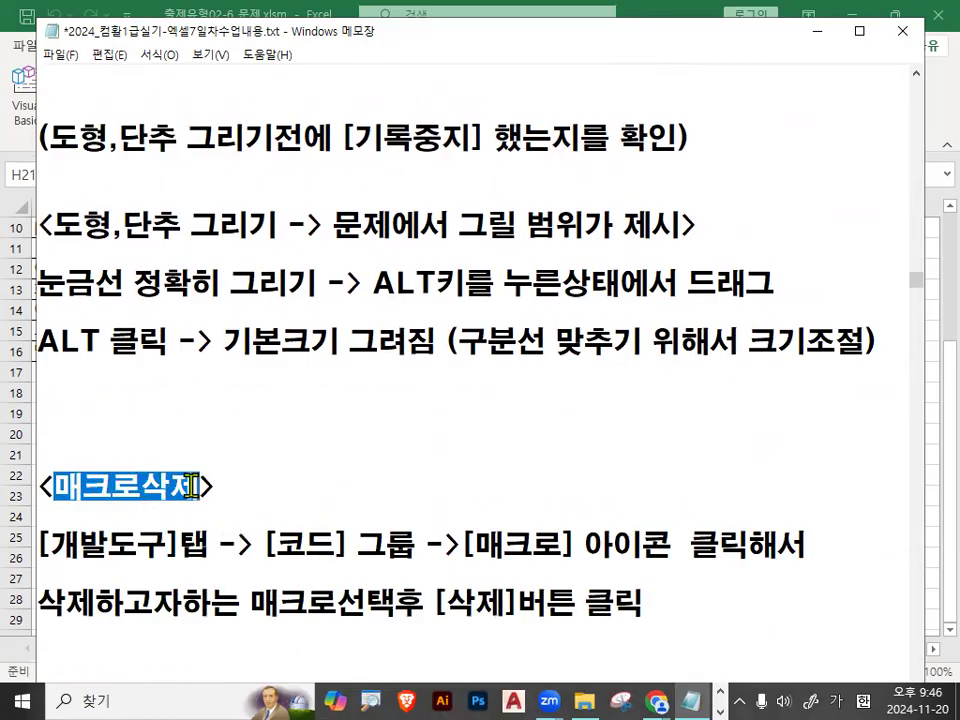
click(152, 487)
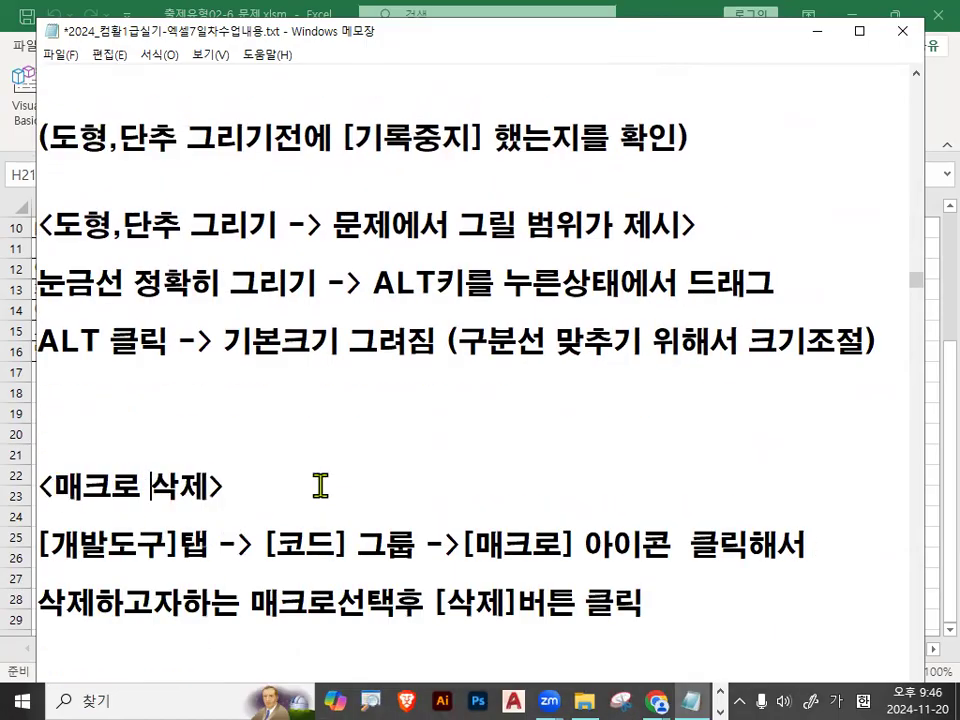
drag(276, 545, 405, 545)
drag(474, 545, 697, 541)
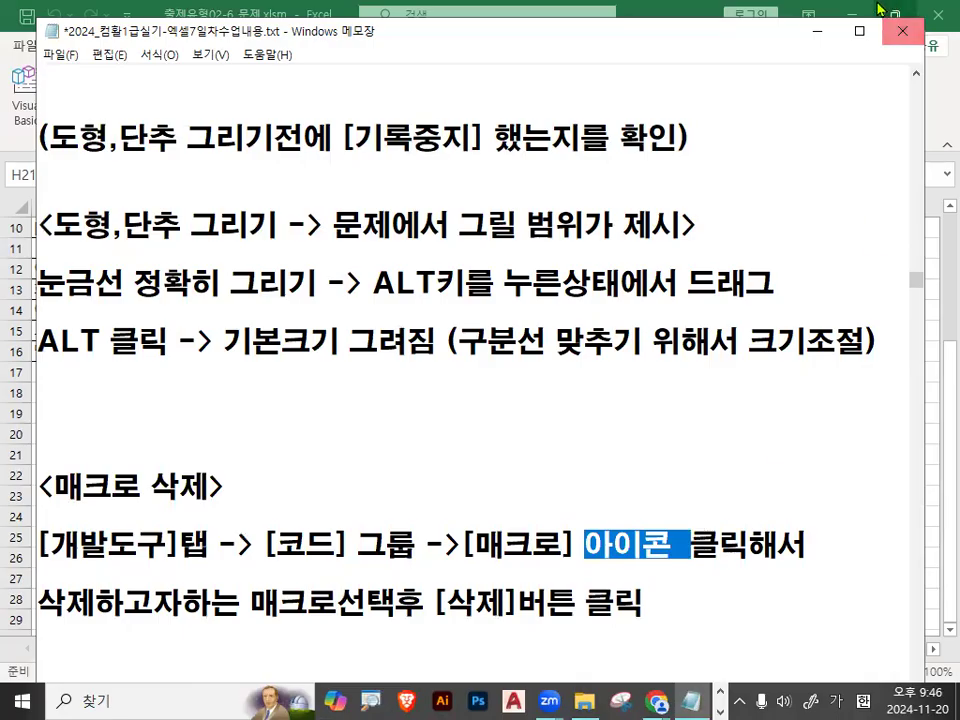
click(815, 31)
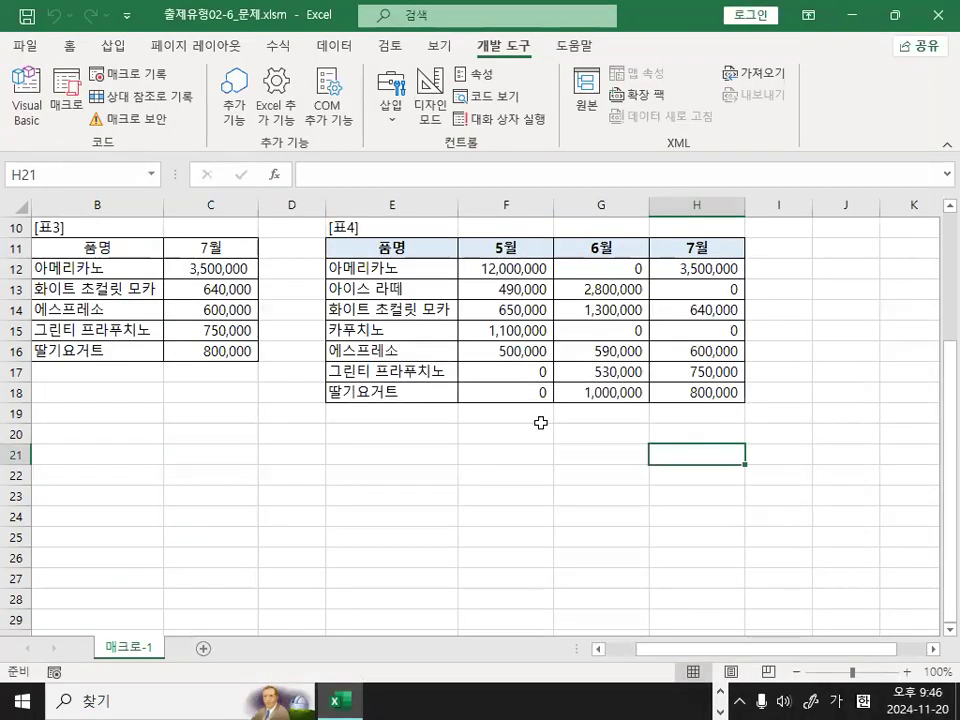
click(486, 454)
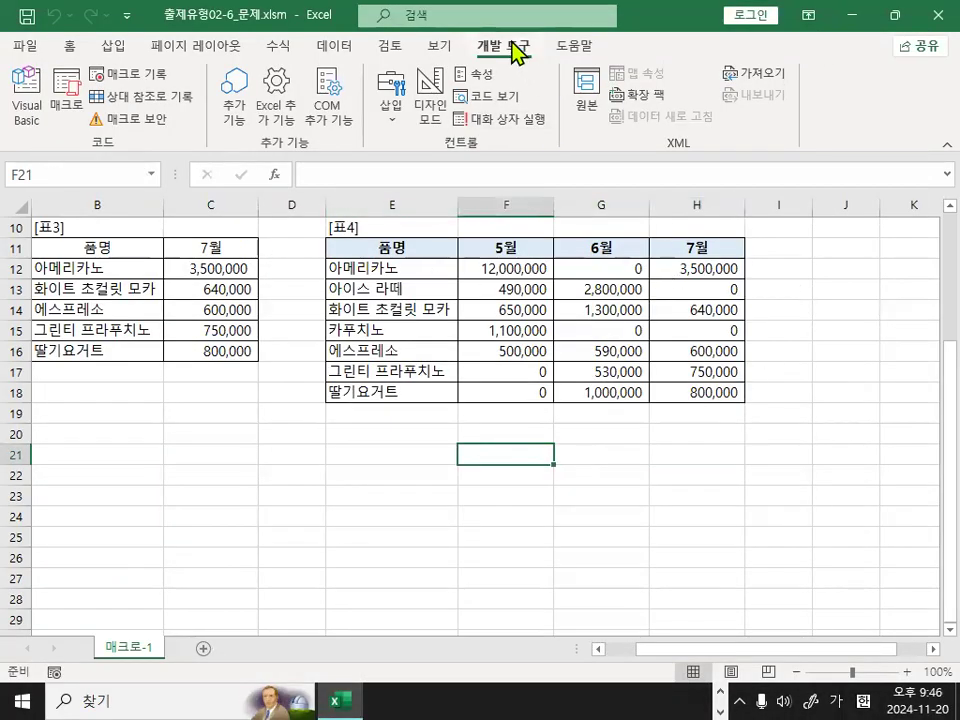
key(ctrl+1)
click(512, 81)
mouse_move(555, 104)
mouse_down()
mouse_move(518, 122)
mouse_move(452, 70)
mouse_move(557, 75)
mouse_move(555, 106)
mouse_up()
key(Escape)
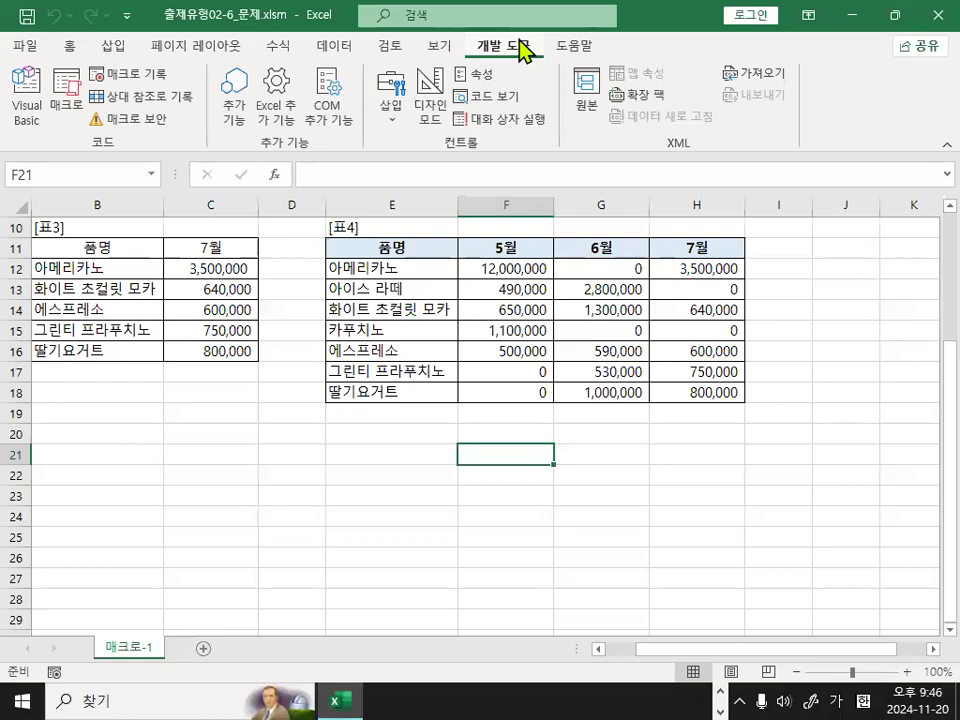
key(ctrl+1)
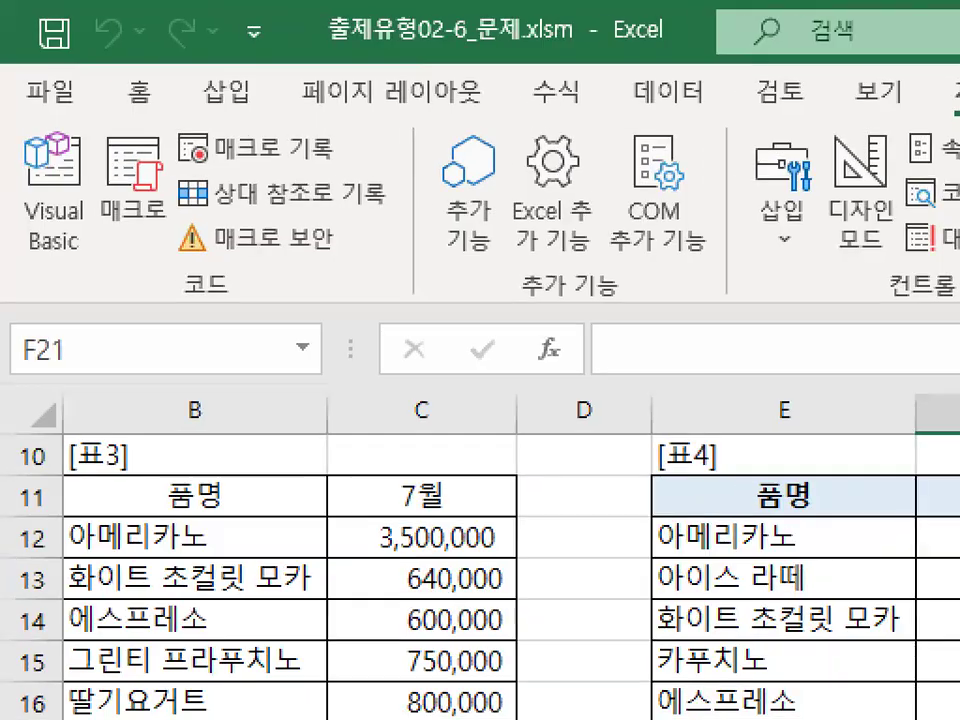
mouse_move(228, 296)
mouse_down()
mouse_move(197, 305)
mouse_move(250, 284)
mouse_up()
mouse_move(176, 221)
mouse_down()
mouse_move(96, 228)
mouse_move(88, 135)
mouse_move(181, 213)
mouse_up()
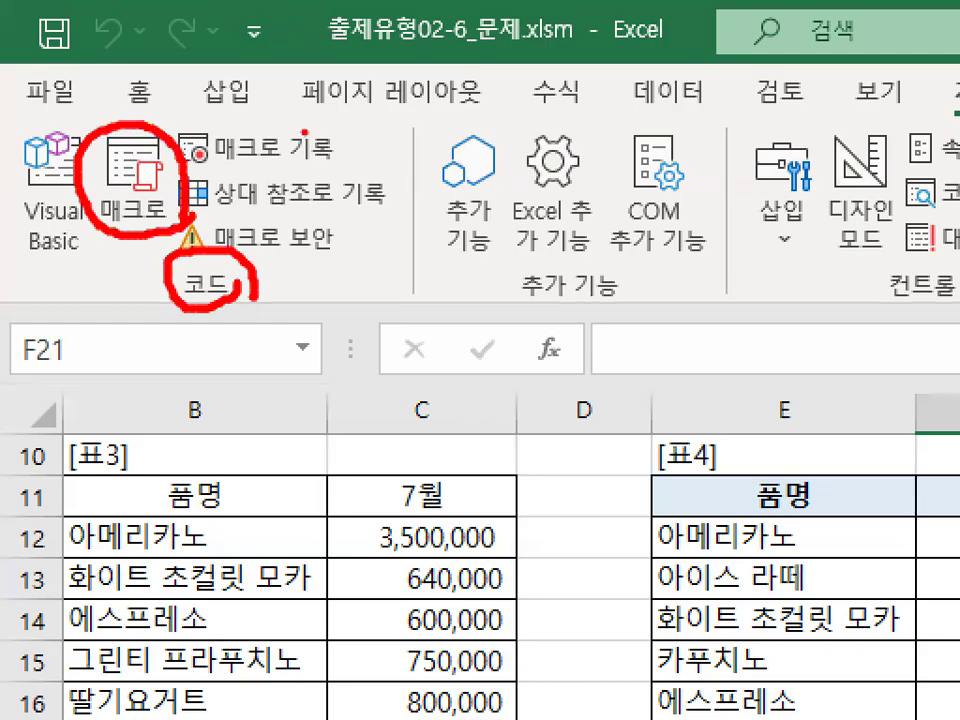
drag(310, 130, 275, 187)
drag(278, 140, 314, 188)
drag(104, 158, 168, 90)
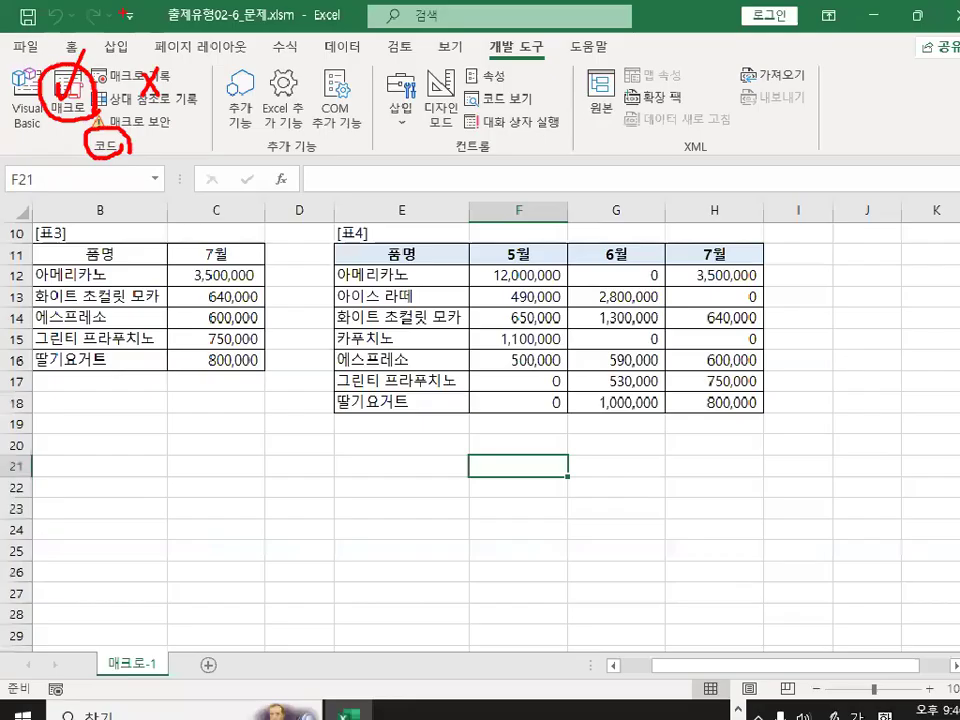
key(Escape)
Delete the macro 서식해제 from the workbook's macro list and confirm the deletion.
click(67, 95)
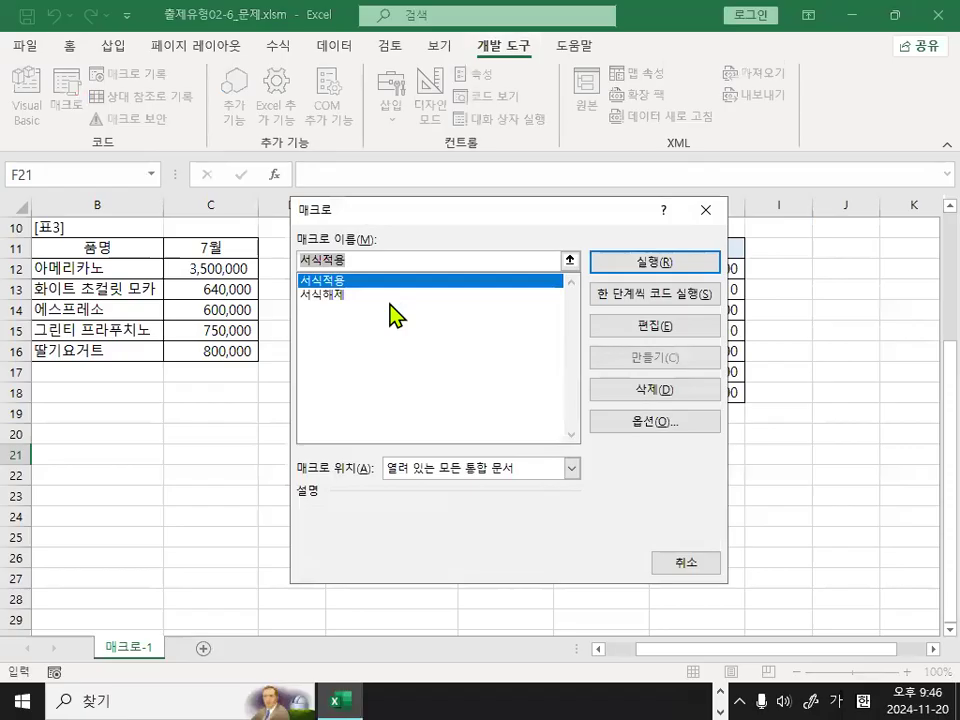
click(340, 296)
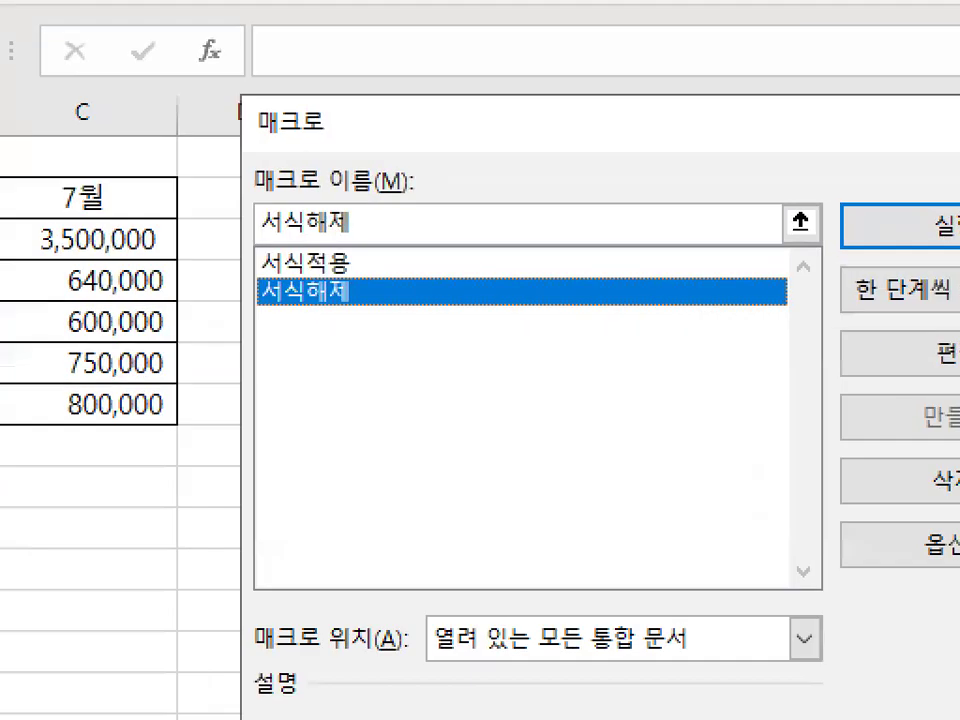
mouse_move(345, 296)
mouse_down()
mouse_move(272, 272)
mouse_move(352, 278)
mouse_up()
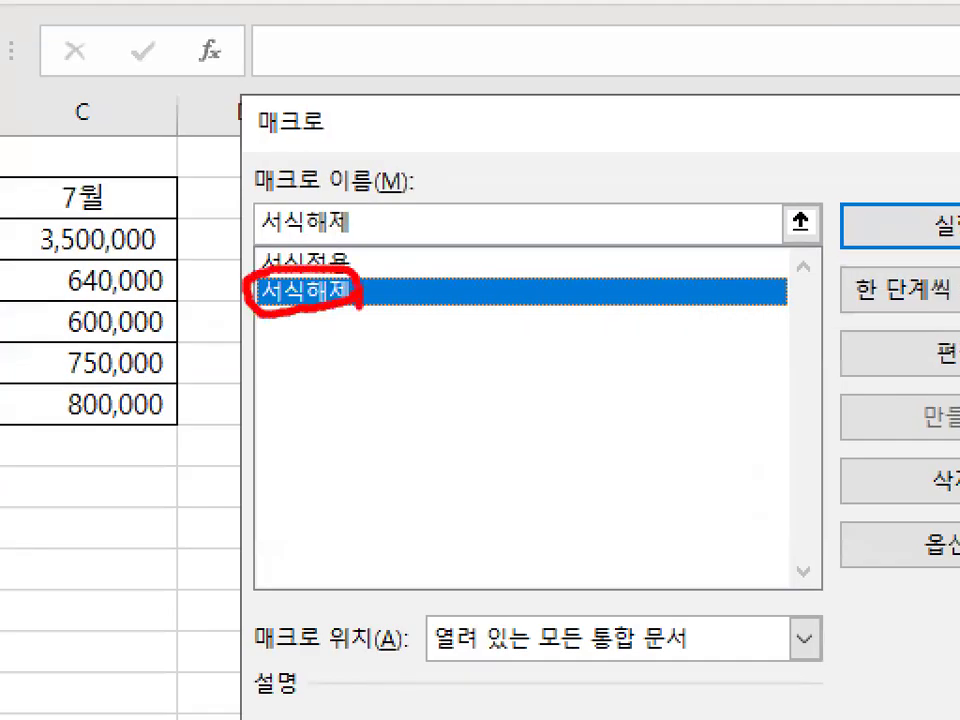
key(Escape)
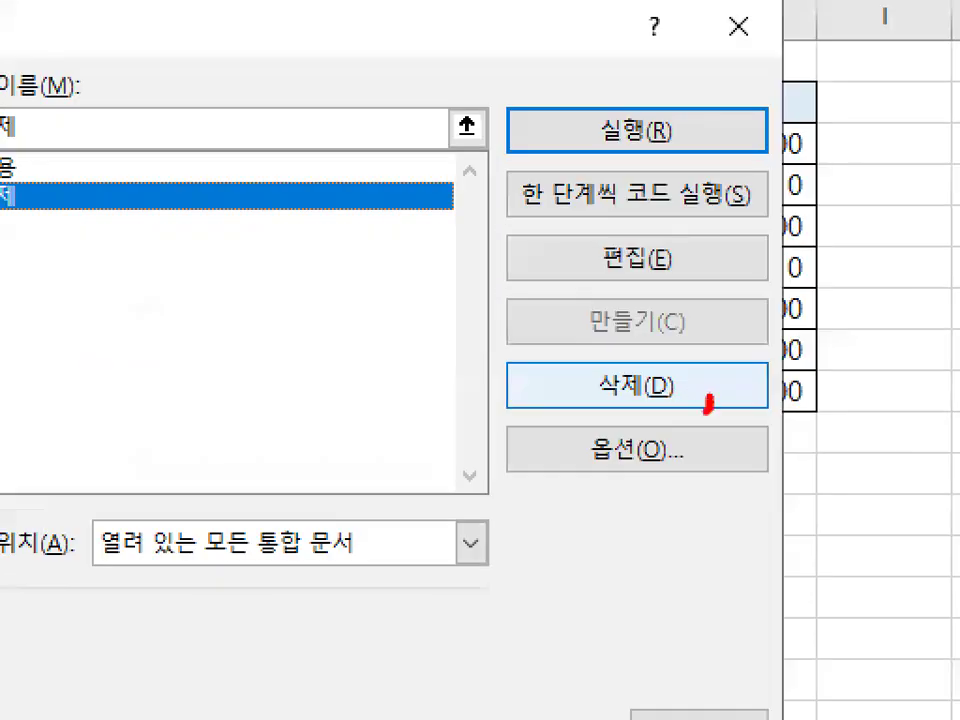
drag(707, 401, 678, 395)
click(636, 389)
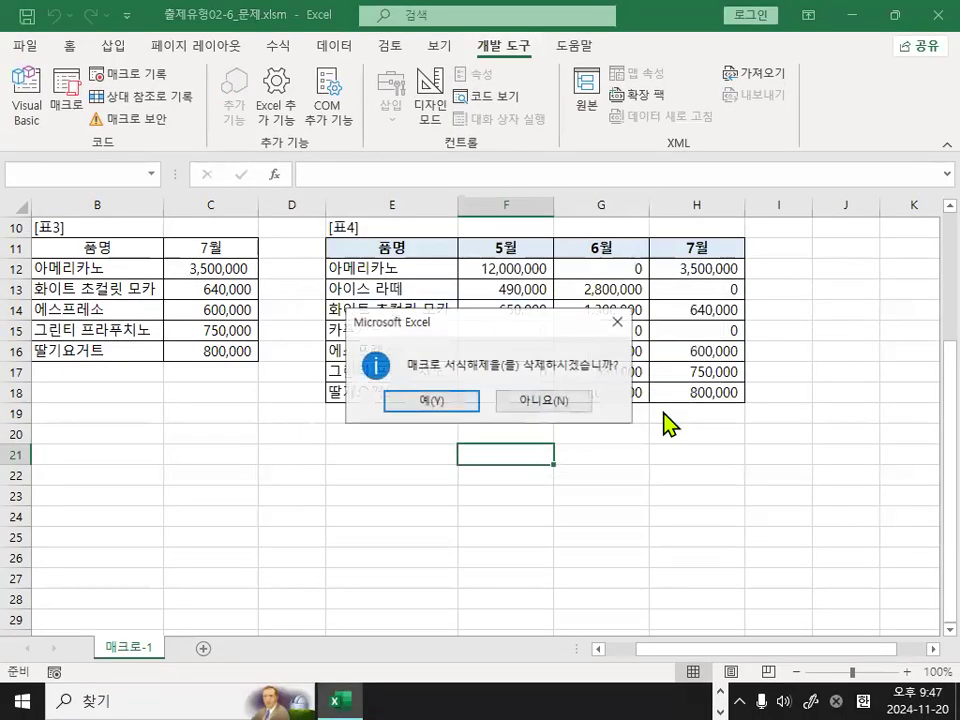
click(432, 398)
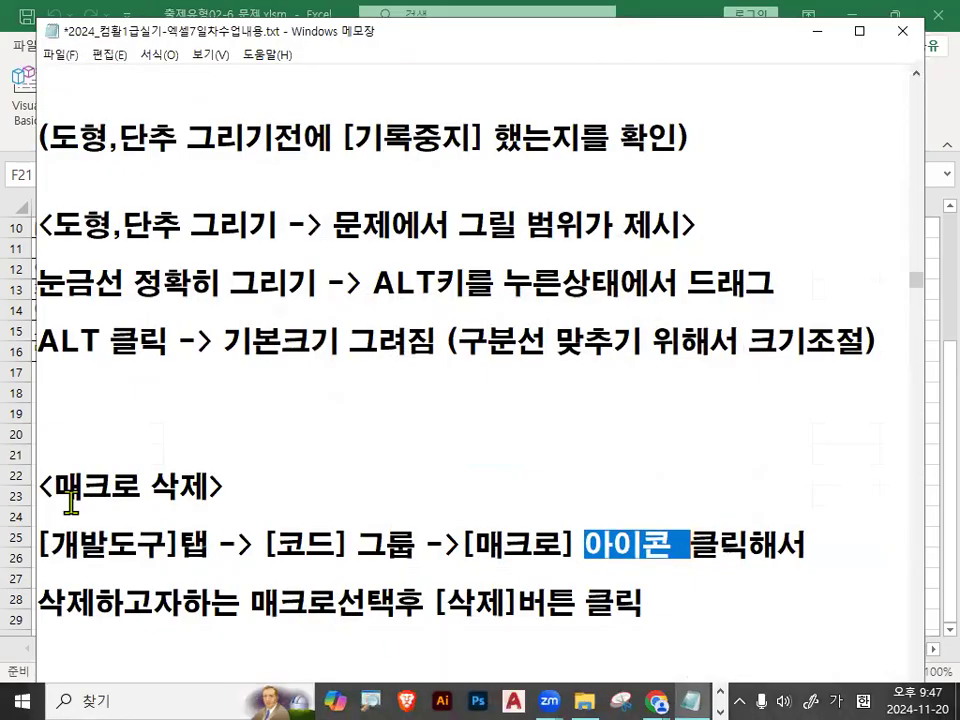
Switch back to the Notepad notes and reread the macro deletion section and the macro creation steps, including the custom number format task.
drag(52, 488, 228, 486)
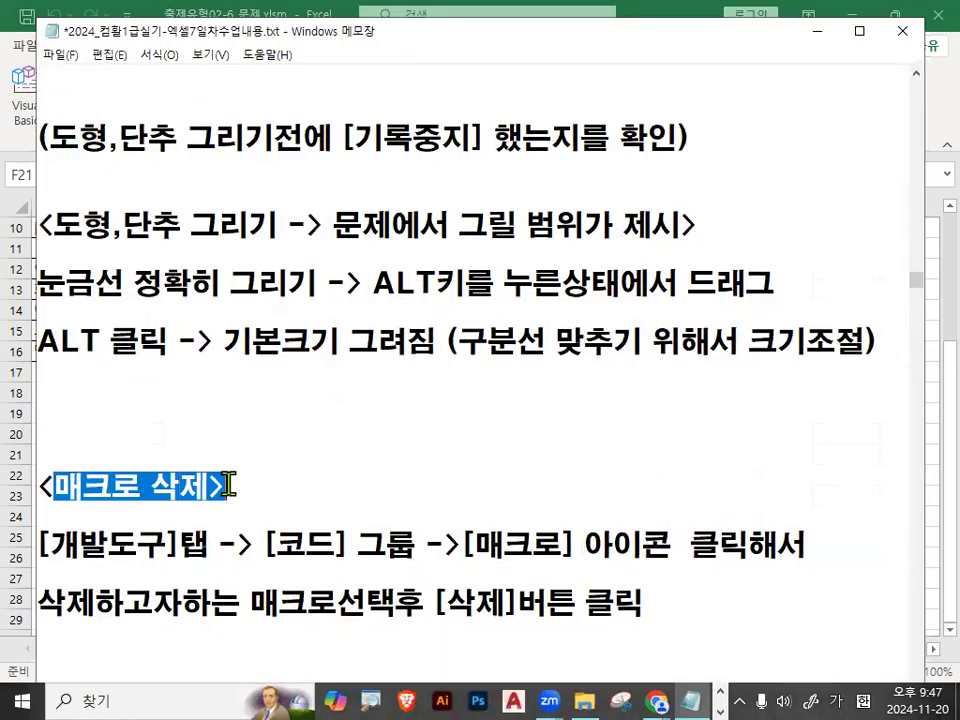
click(316, 310)
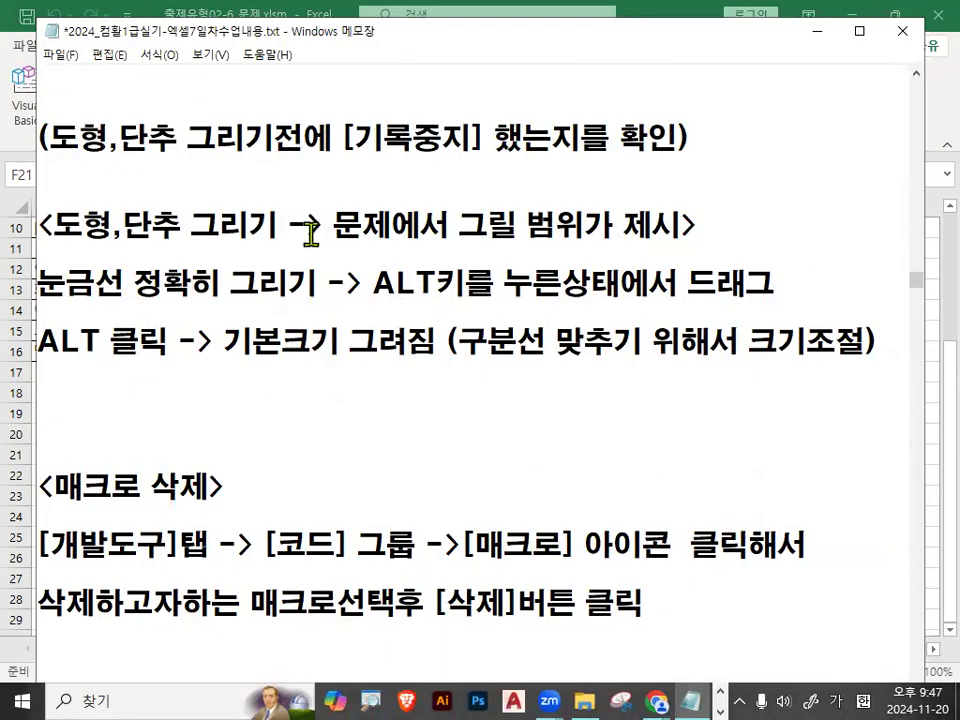
scroll(311, 426, up, 5)
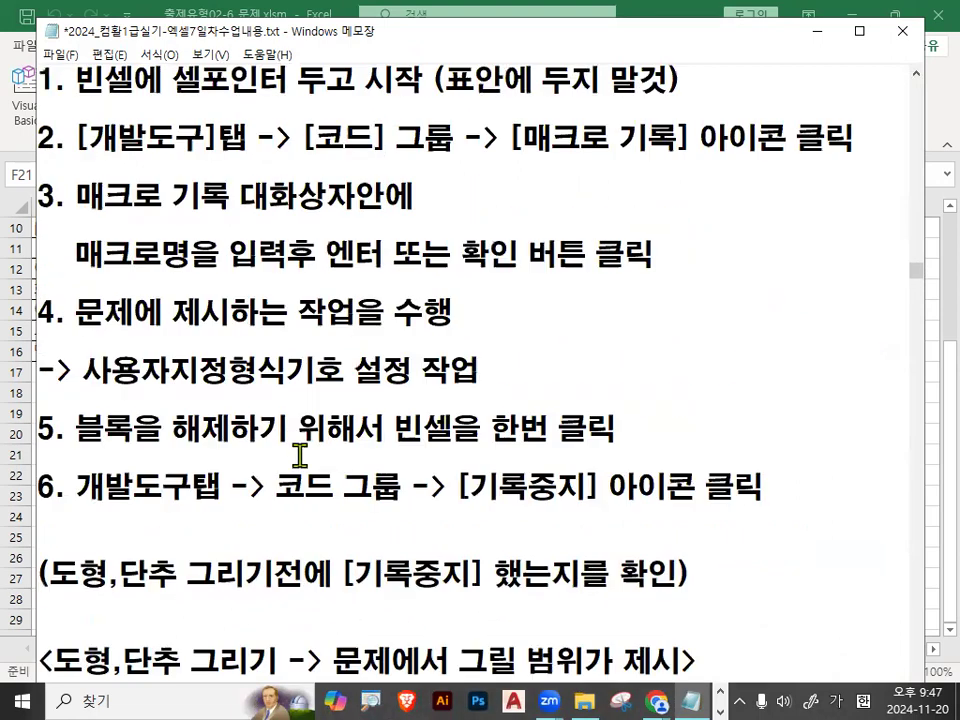
mouse_move(531, 306)
mouse_down()
mouse_move(536, 317)
mouse_move(540, 280)
mouse_move(575, 308)
mouse_up()
mouse_move(603, 58)
mouse_down()
mouse_move(752, 552)
mouse_move(738, 587)
mouse_up()
drag(76, 392, 491, 386)
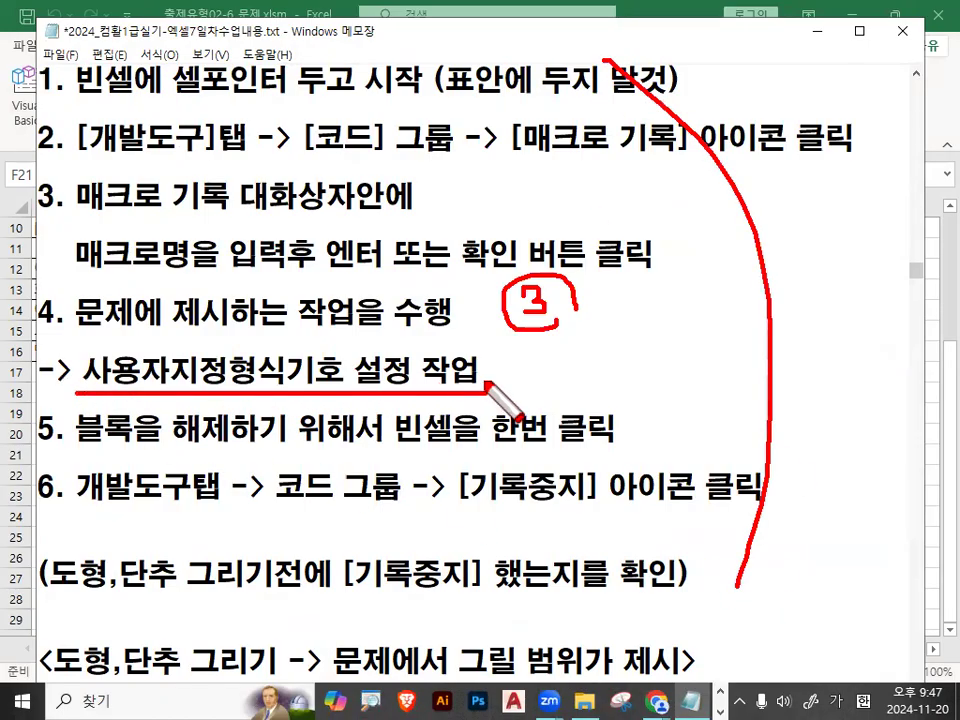
mouse_move(335, 322)
mouse_down()
mouse_move(376, 315)
mouse_move(388, 293)
mouse_up()
key(Escape)
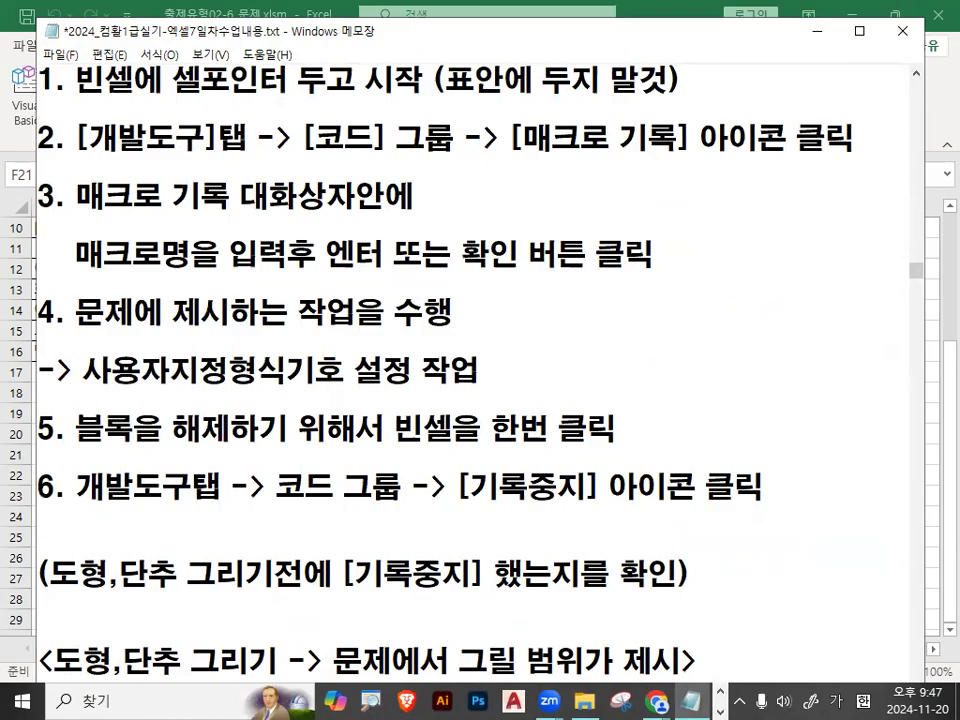
key(ctrl+2)
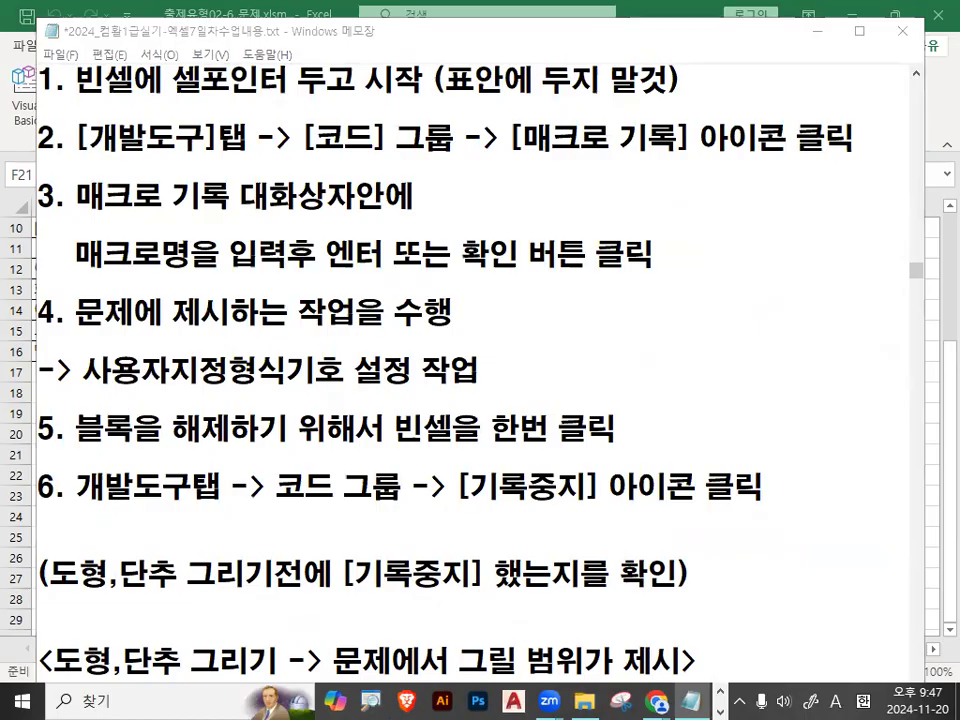